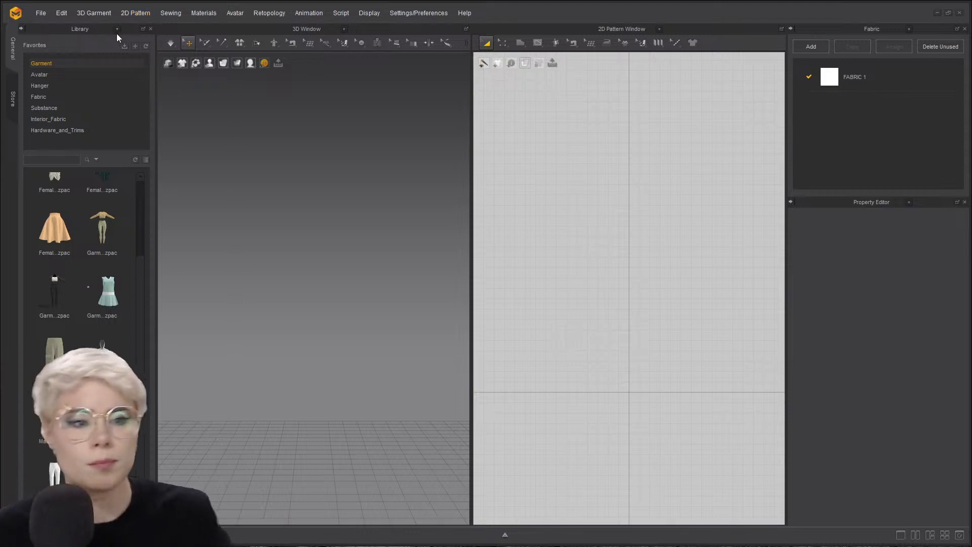
# - Close the Library, show it in place of the 3D Window, and restore the default workspace layout
pyautogui.click(150, 29)
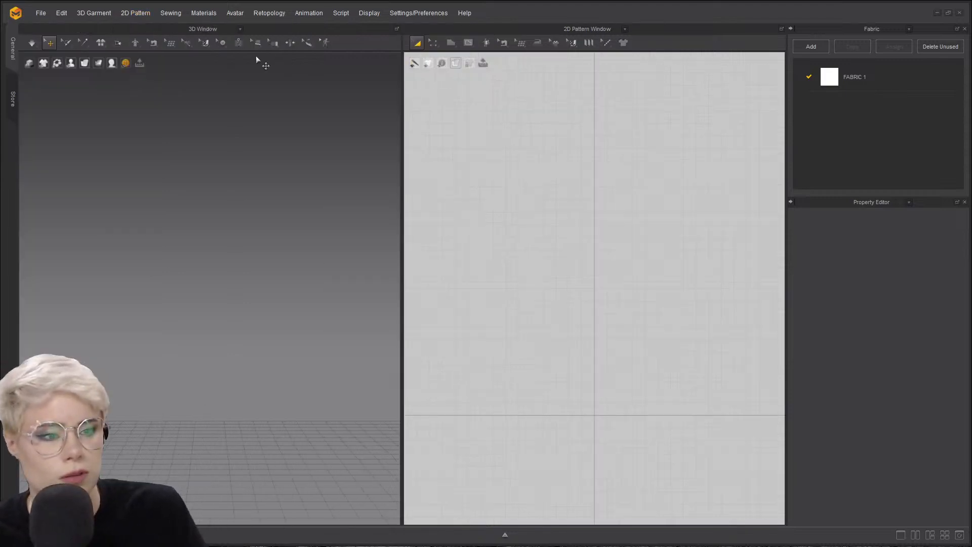
pyautogui.click(239, 30)
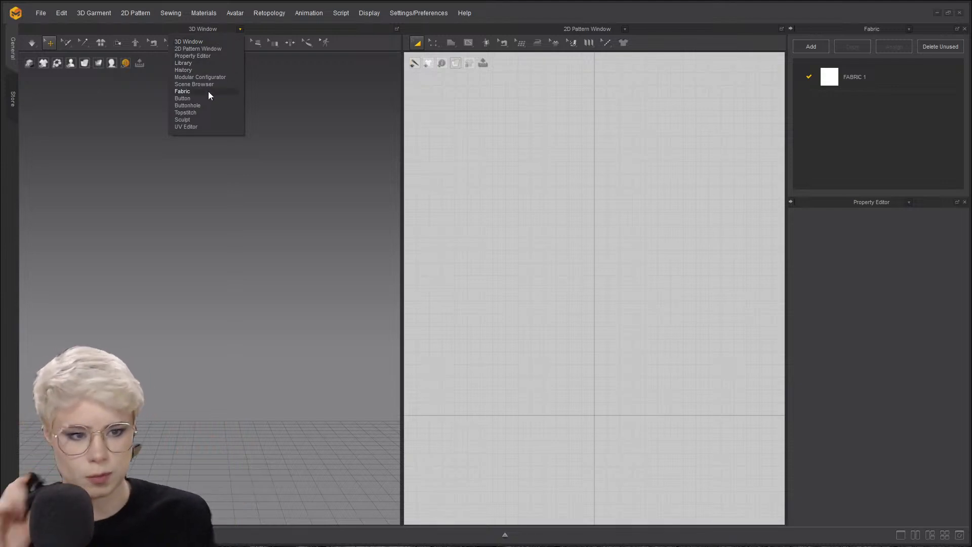
pyautogui.click(223, 75)
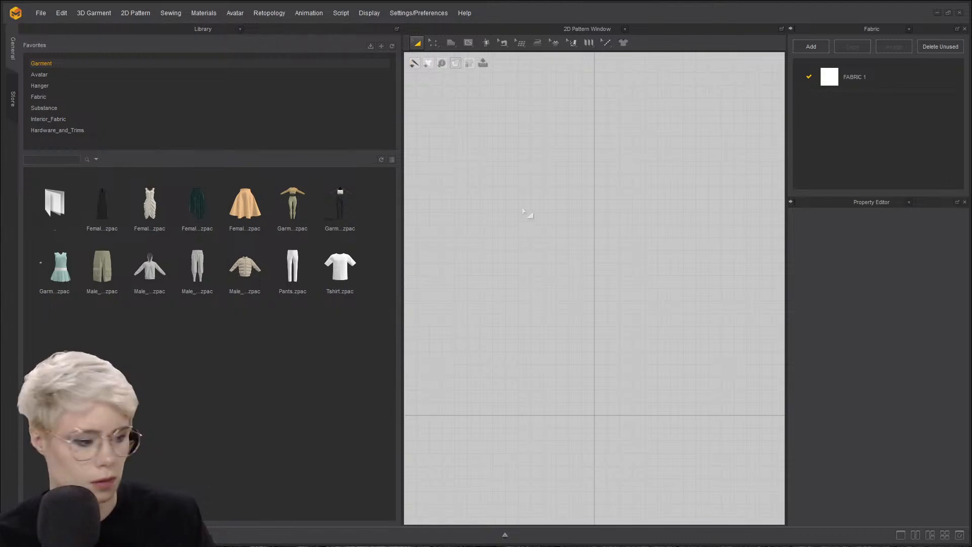
pyautogui.click(959, 535)
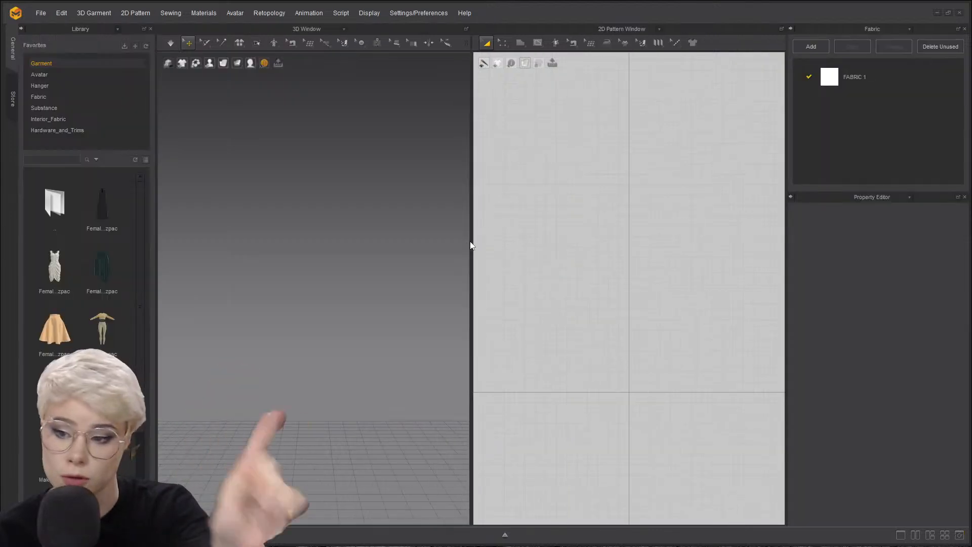
# - Add the Stream part 2 folder to the Library favorites and load its long-sleeved shirt project with the avatar
pyautogui.click(135, 46)
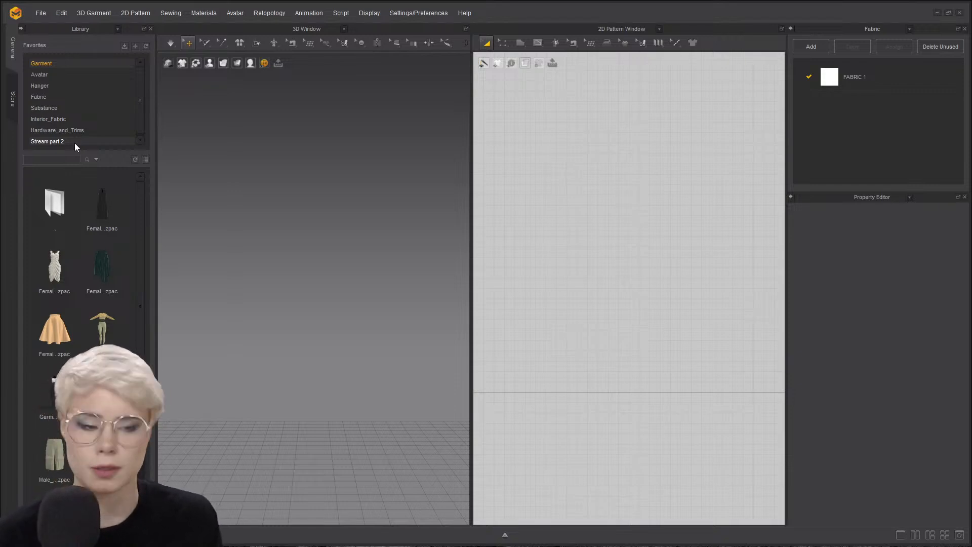
pyautogui.click(75, 142)
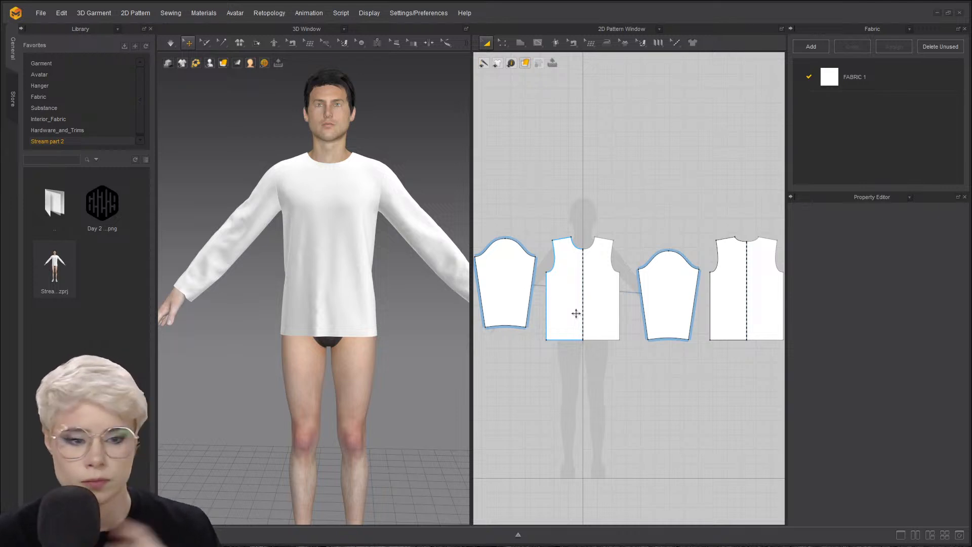
pyautogui.click(56, 64)
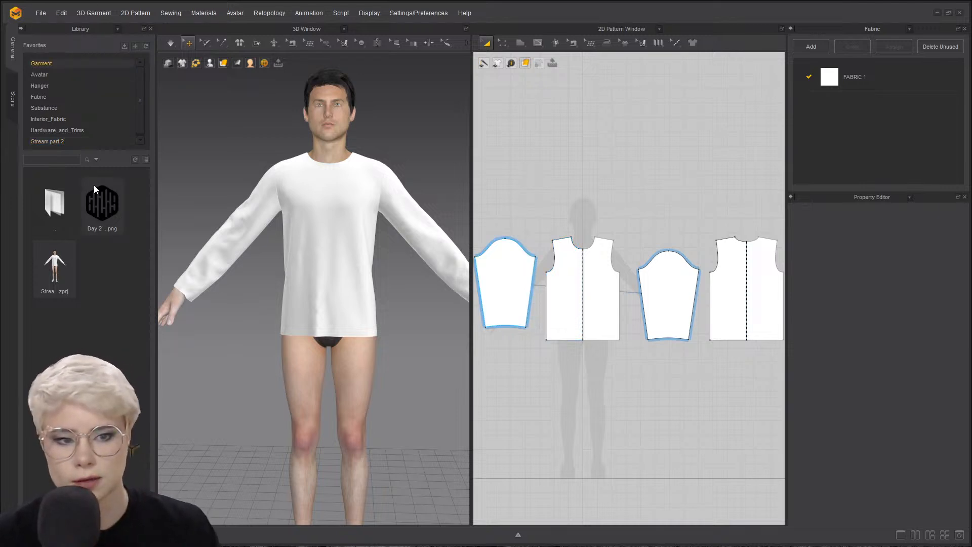
pyautogui.scroll(-3, 81, 278)
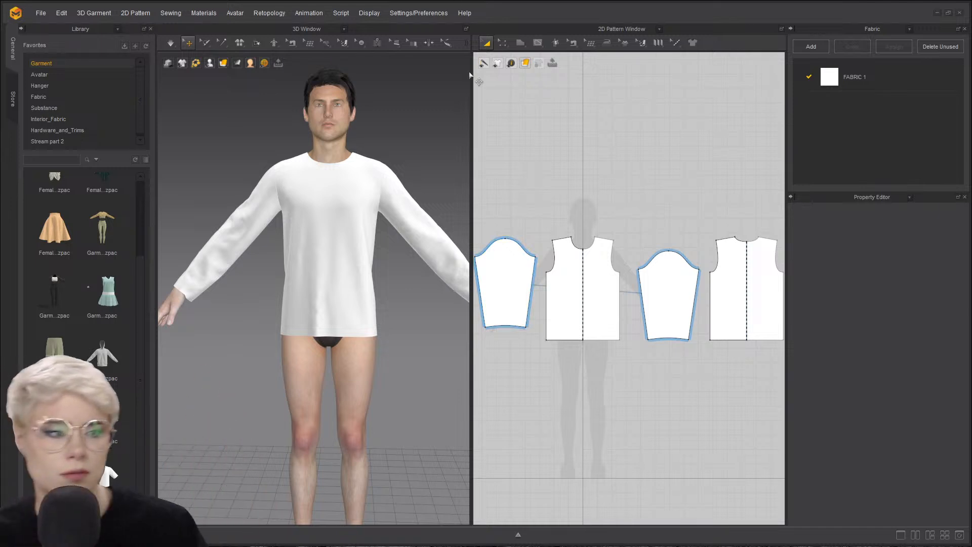
# - Activate the Edit Pattern tool and select the hem line of the sleeve between the front and back pieces
pyautogui.click(505, 41)
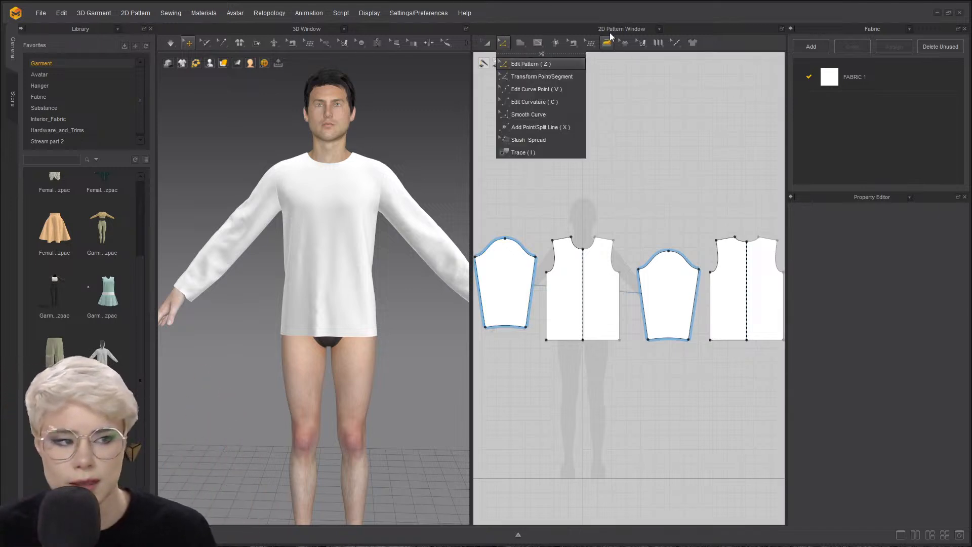
pyautogui.click(521, 65)
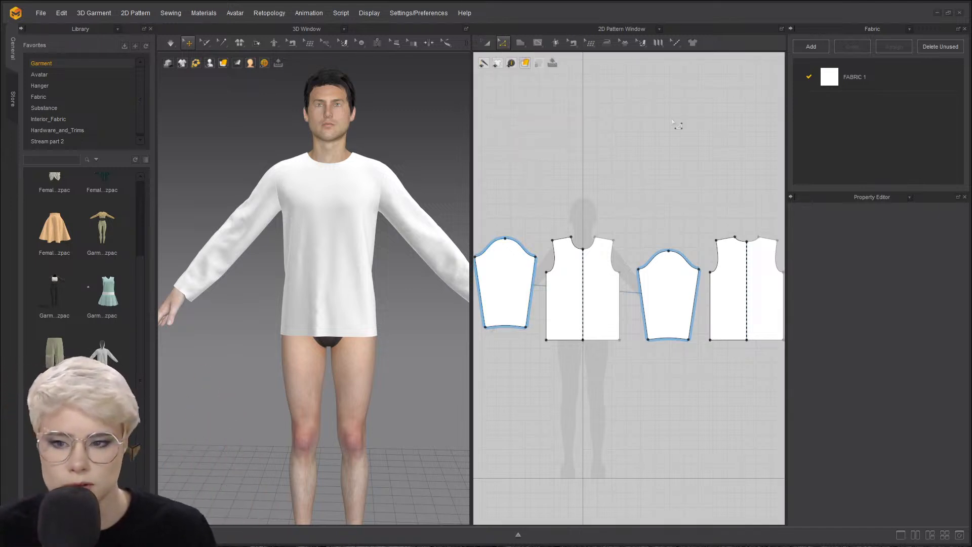
pyautogui.click(676, 339)
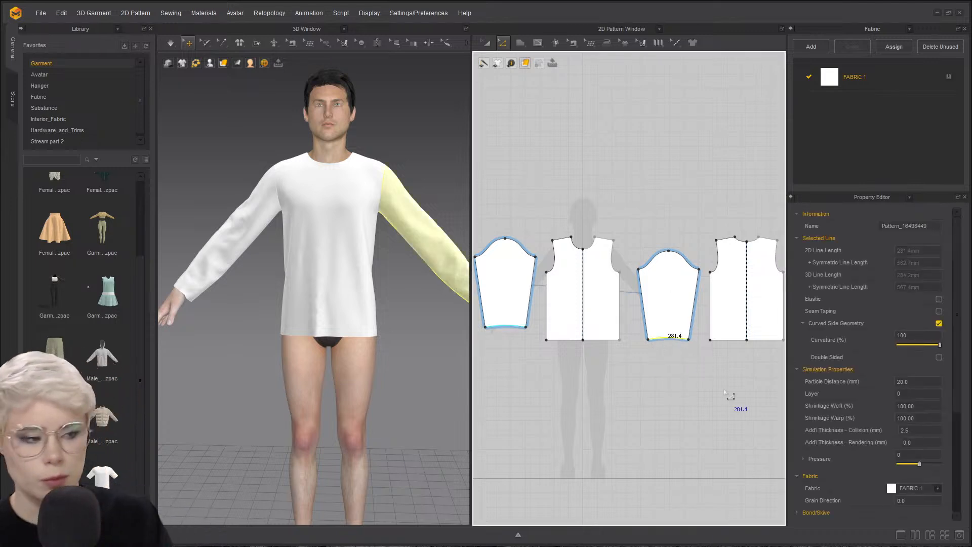
pyautogui.scroll(-3, 707, 322)
pyautogui.scroll(8, 707, 322)
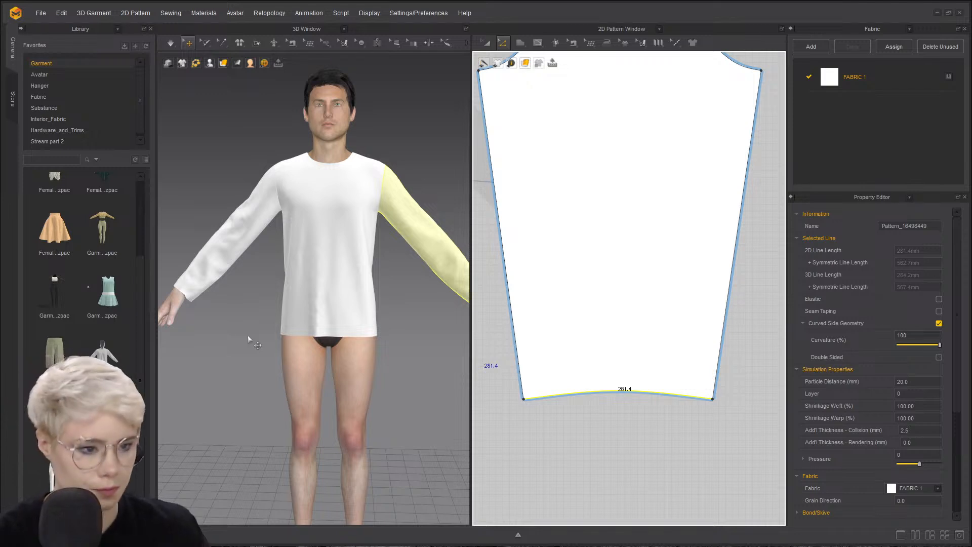
pyautogui.moveTo(248, 335); pyautogui.dragTo(237, 284, button='right')
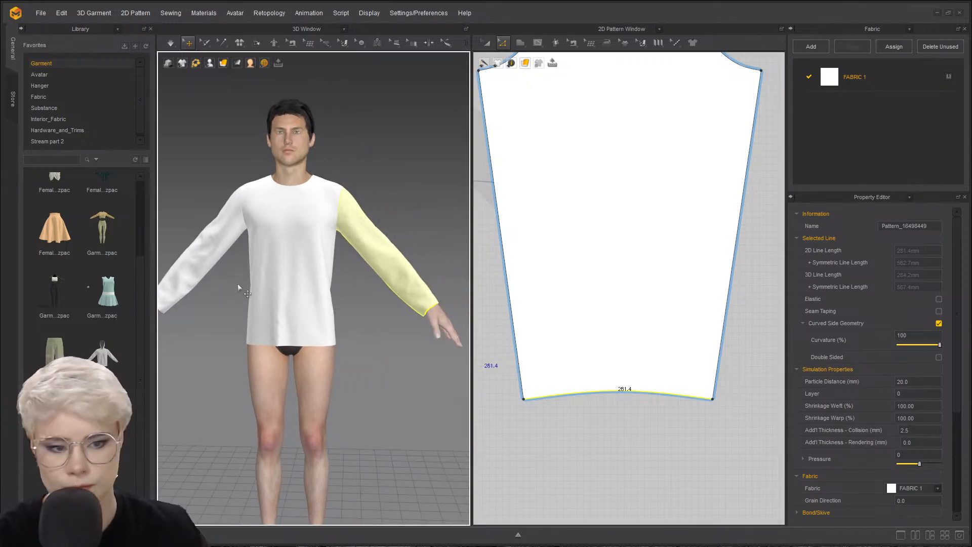
pyautogui.scroll(2, 79, 253)
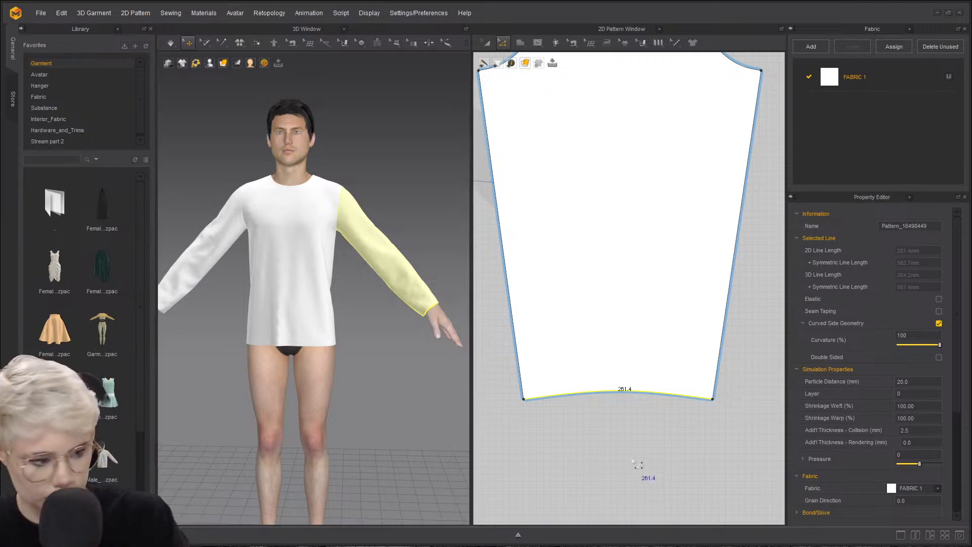
# - Try to move the sleeve's curved hem line slightly downward in the 2D pattern, and clear the selection
pyautogui.click(633, 396)
pyautogui.moveTo(634, 392)
pyautogui.mouseDown()
pyautogui.moveTo(635, 165)
pyautogui.moveTo(642, 401)
pyautogui.mouseUp()
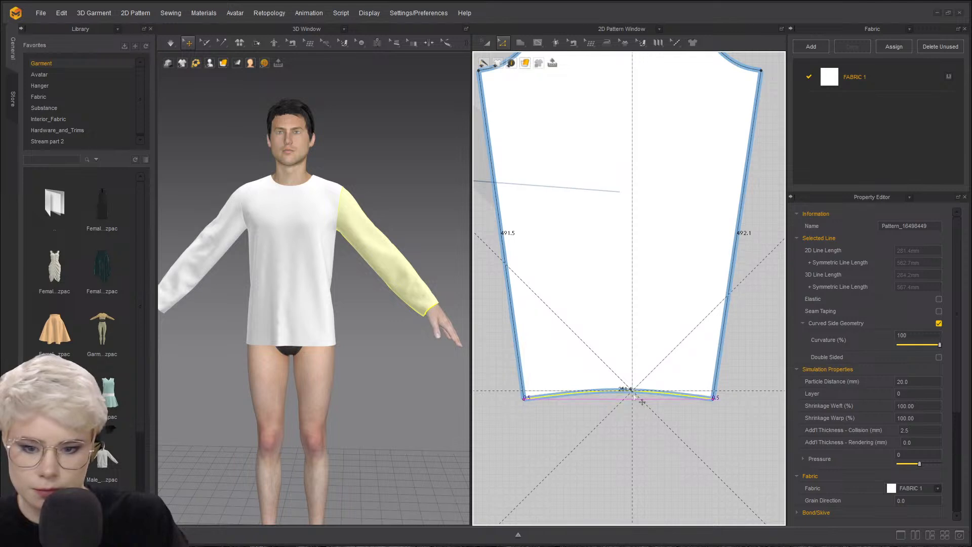
pyautogui.click(646, 413)
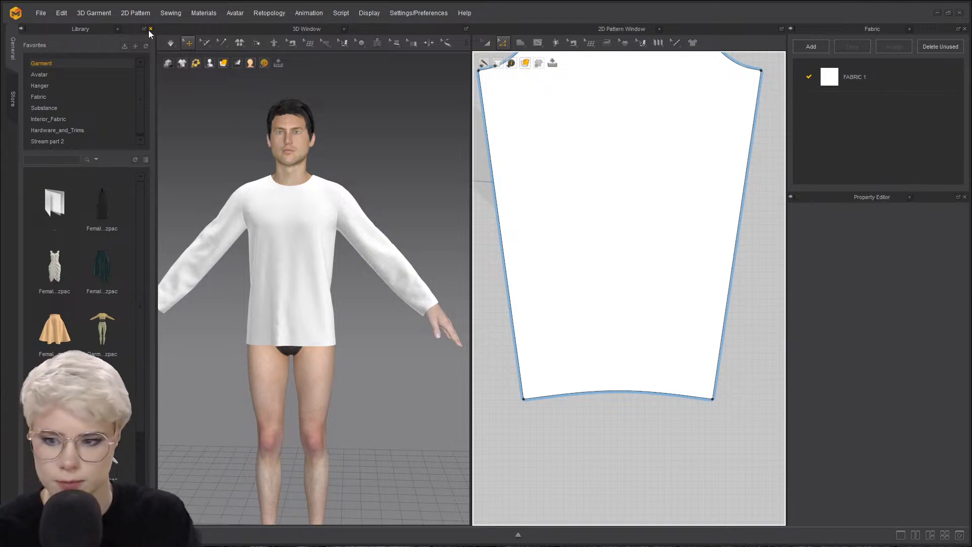
# - Examine the shirt on the avatar from the front, back and side, including a closer look at the neckline and shoulders
pyautogui.scroll(3, 296, 192)
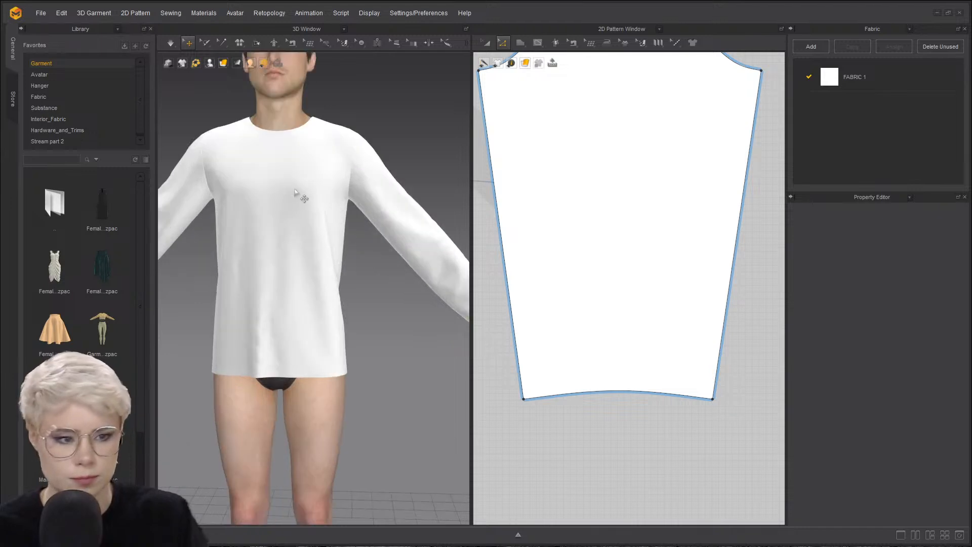
pyautogui.scroll(-1, 296, 192)
pyautogui.moveTo(296, 193); pyautogui.dragTo(334, 286, button='middle')
pyautogui.scroll(2, 324, 263)
pyautogui.moveTo(310, 227); pyautogui.dragTo(432, 228, button='right')
pyautogui.scroll(-2, 308, 226)
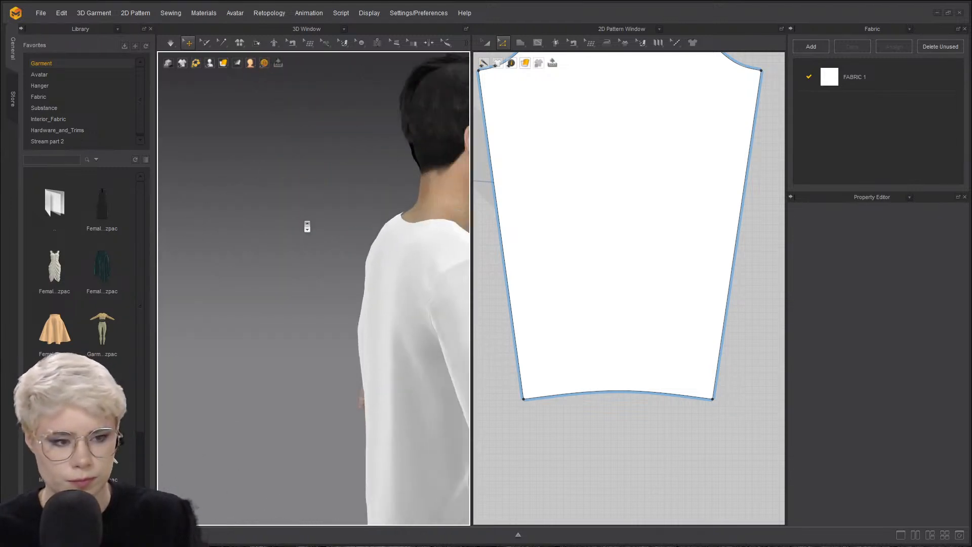
pyautogui.moveTo(307, 227); pyautogui.dragTo(248, 264, button='right')
pyautogui.scroll(4, 326, 247)
pyautogui.scroll(-1, 314, 252)
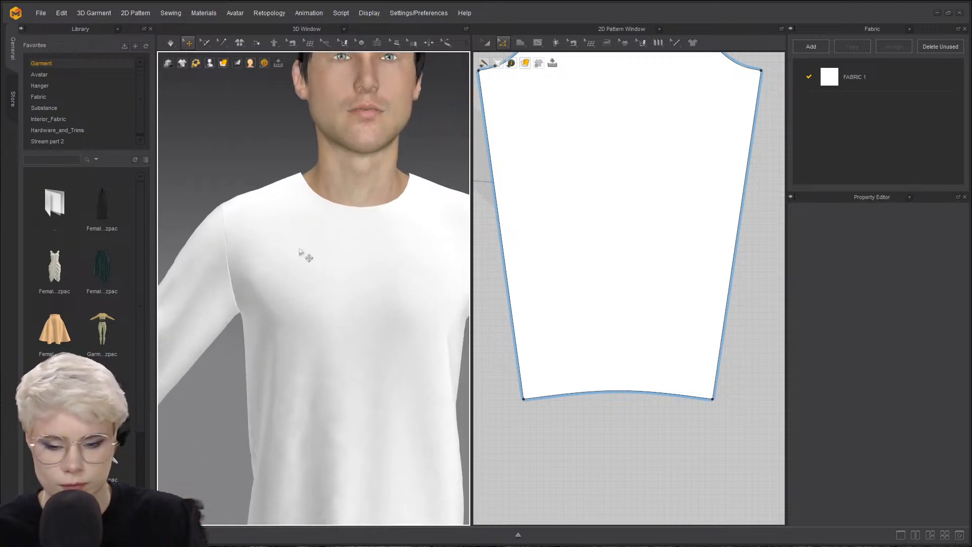
pyautogui.scroll(-3, 303, 248)
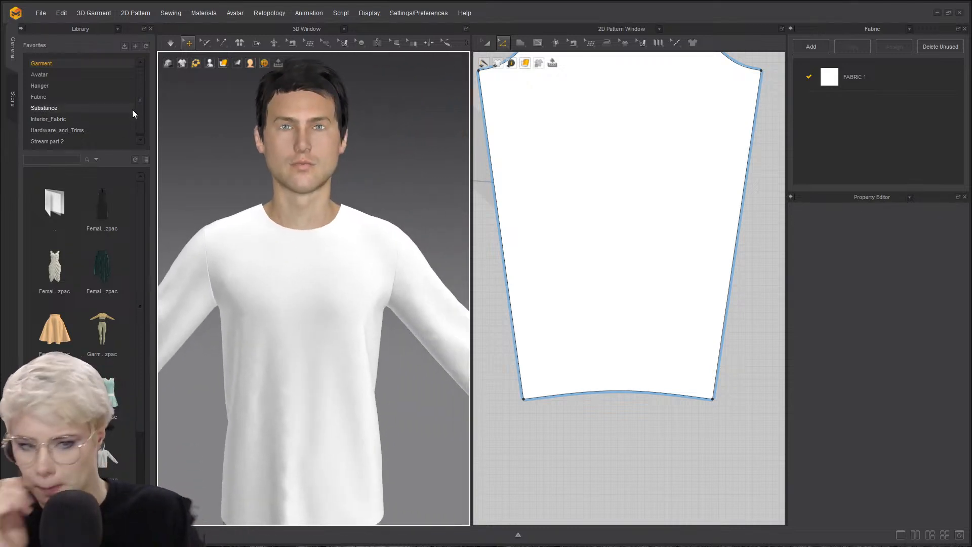
# - Close the Library panel and inspect the sleeve's curved hem in the 2D pattern and at the avatar's wrist
pyautogui.click(150, 29)
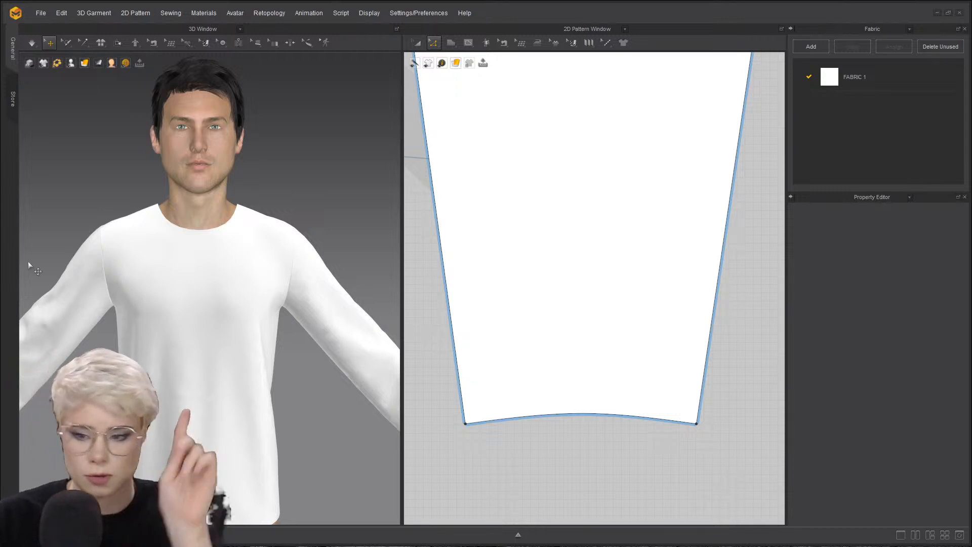
pyautogui.scroll(-5, 474, 407)
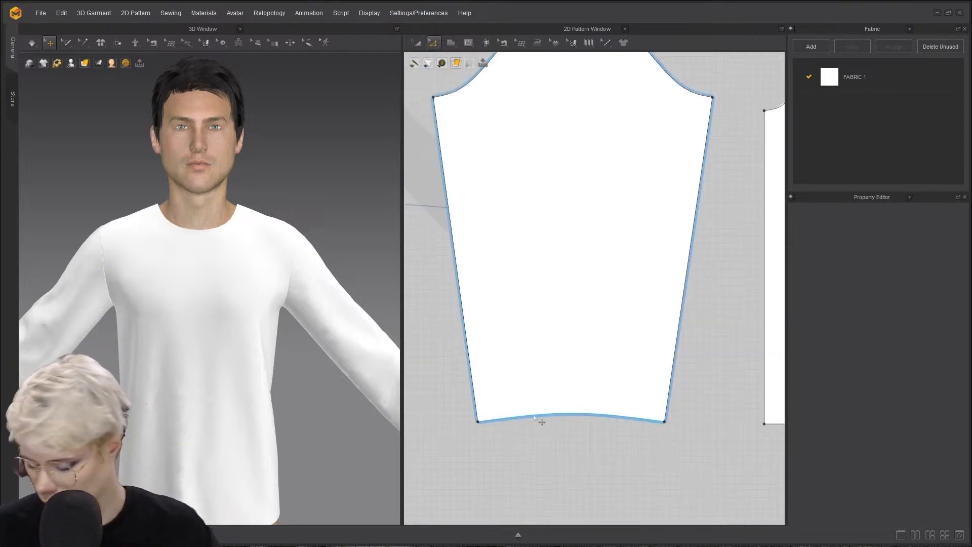
pyautogui.scroll(3, 486, 408)
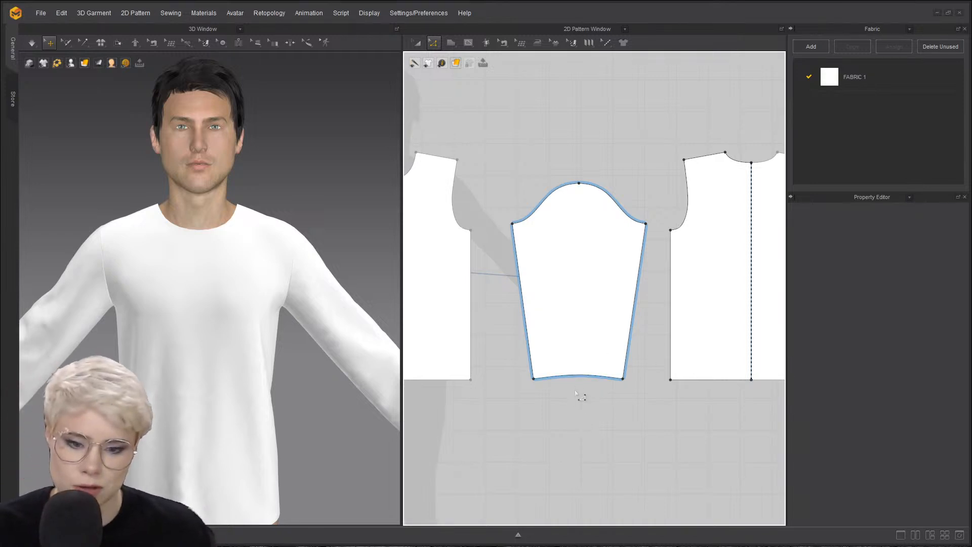
pyautogui.scroll(3, 580, 389)
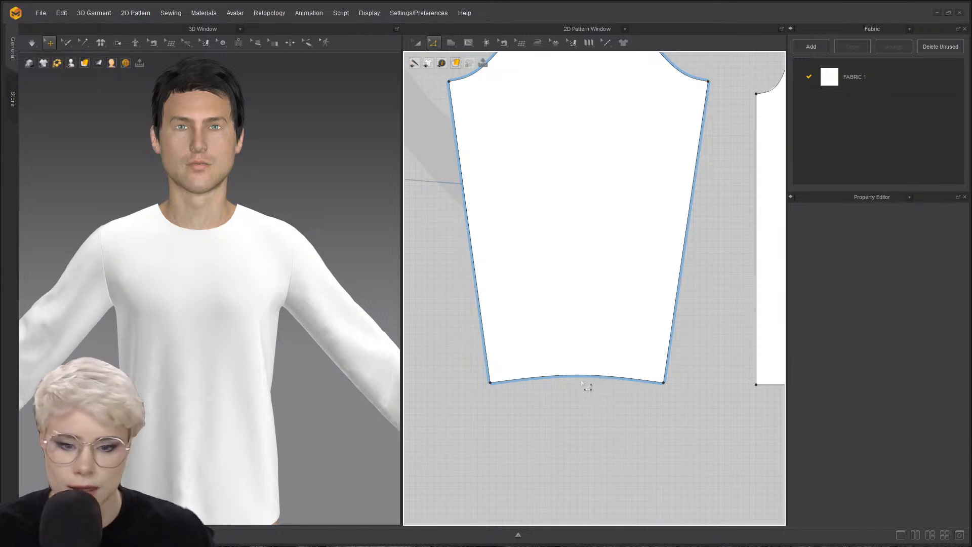
pyautogui.scroll(-3, 291, 430)
pyautogui.moveTo(288, 430); pyautogui.dragTo(227, 391, button='middle')
pyautogui.scroll(5, 202, 336)
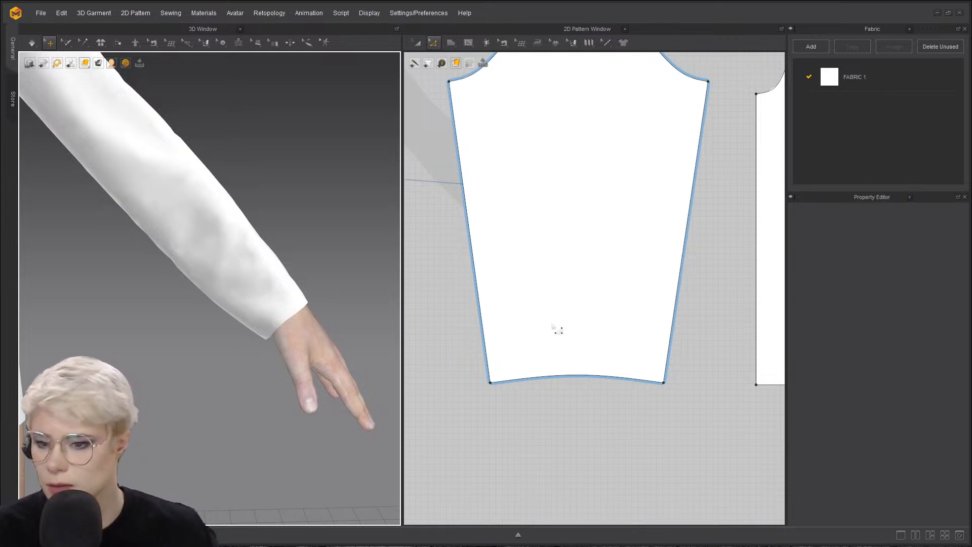
# - Straighten the sleeve's hem line by deleting all of its curve points
pyautogui.click(588, 378)
pyautogui.rightClick(590, 378)
pyautogui.click(587, 385)
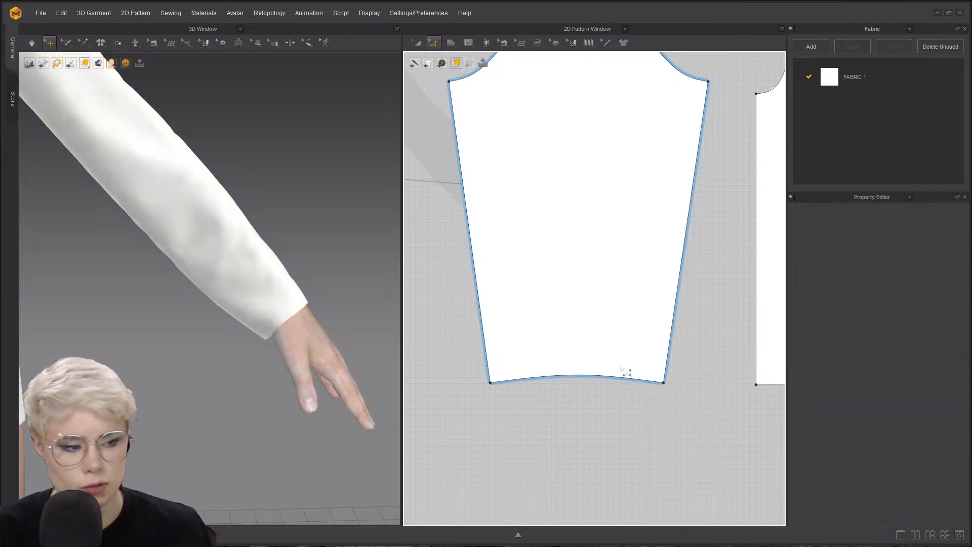
pyautogui.click(580, 379)
pyautogui.rightClick(580, 378)
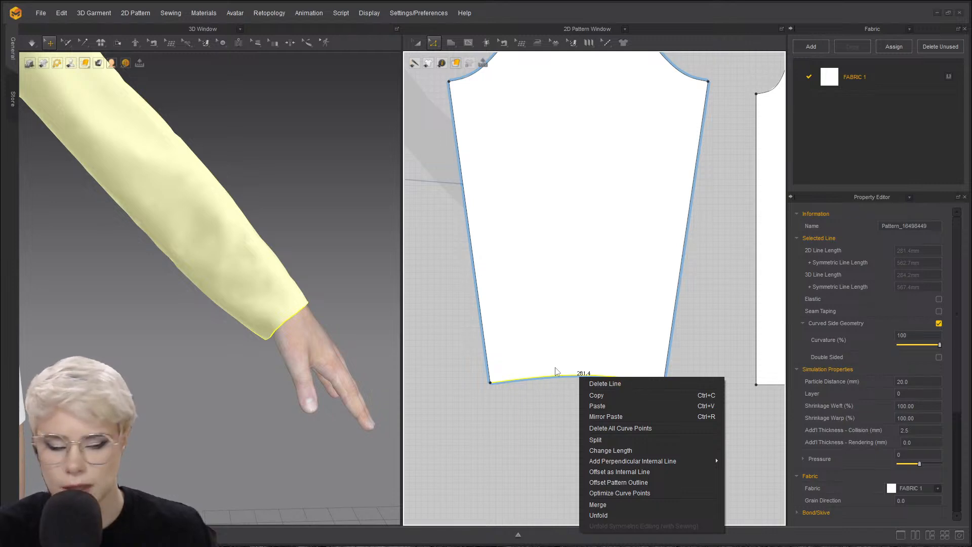
pyautogui.click(663, 428)
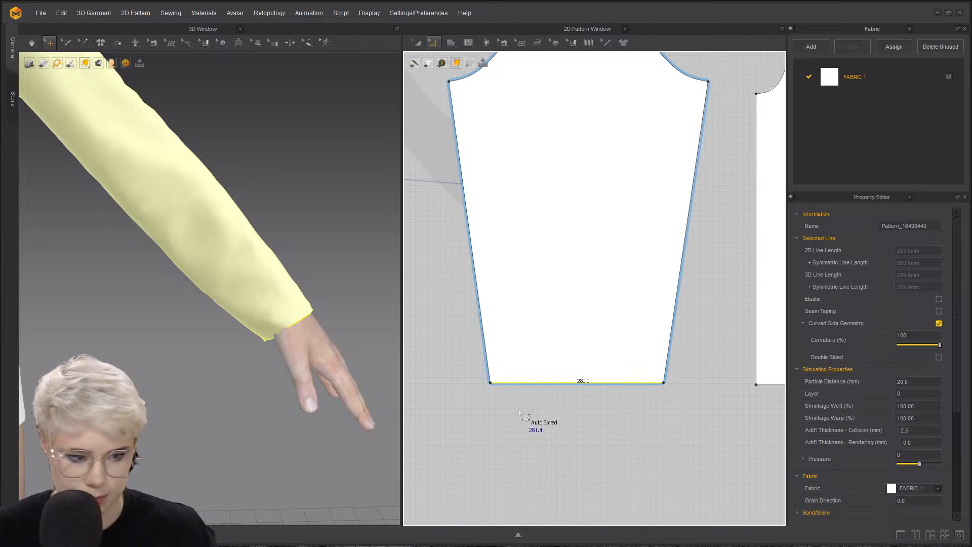
# - Run the simulation to update the straightened sleeve on the avatar, and check its drape at the wrist
pyautogui.click(147, 387)
pyautogui.moveTo(172, 326); pyautogui.dragTo(146, 324, button='right')
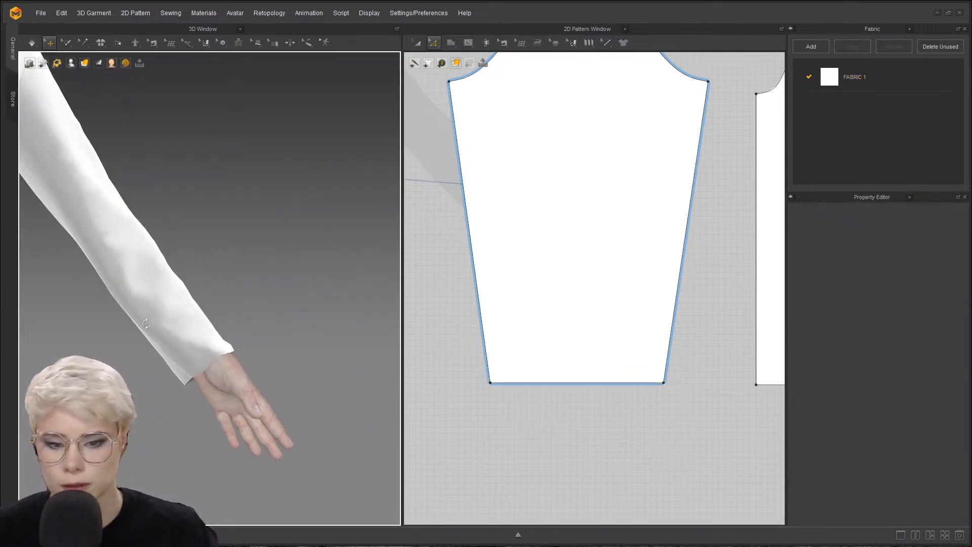
pyautogui.press('space')
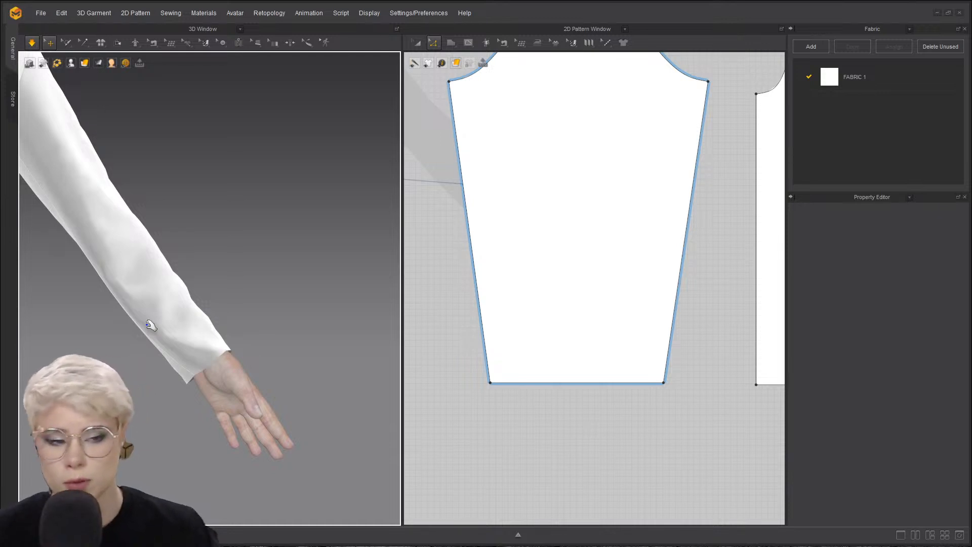
pyautogui.scroll(-5, 217, 163)
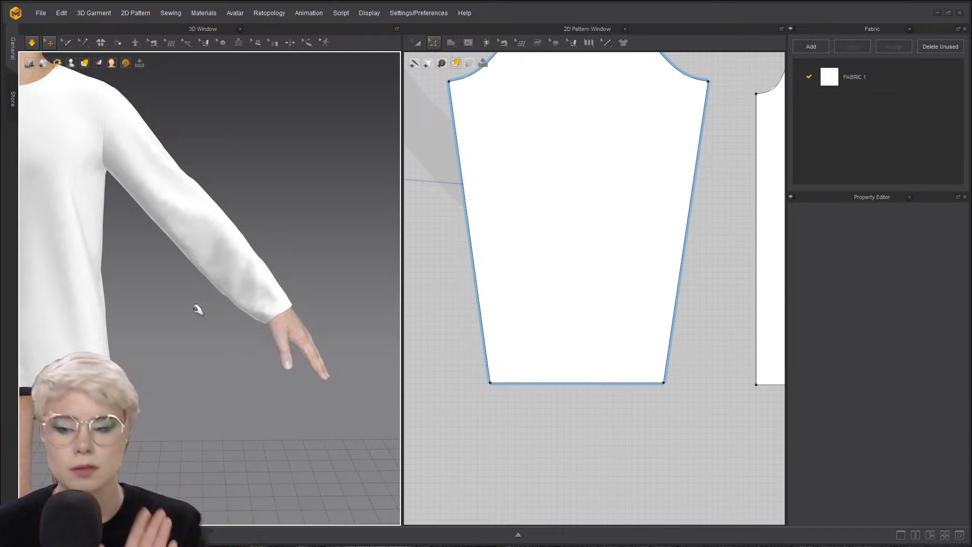
pyautogui.click(221, 265)
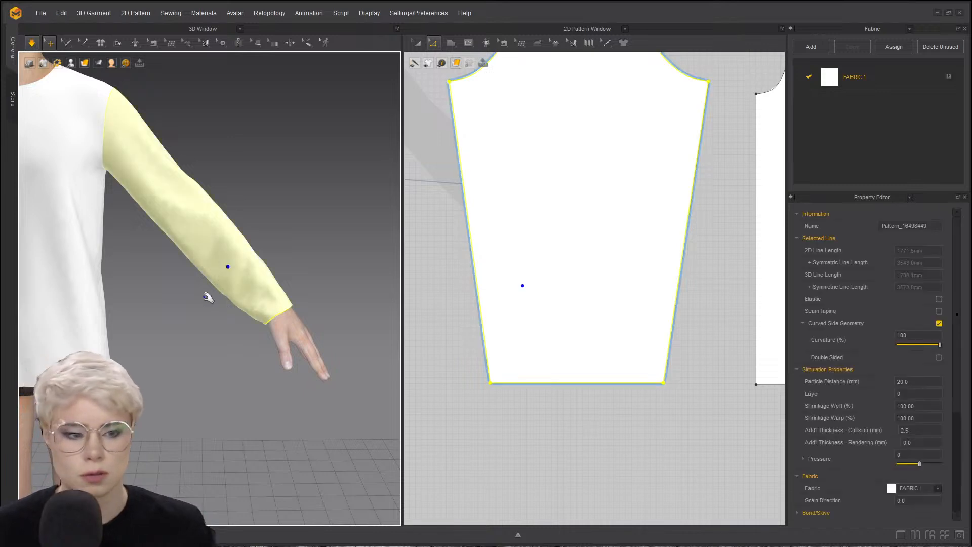
pyautogui.click(206, 298)
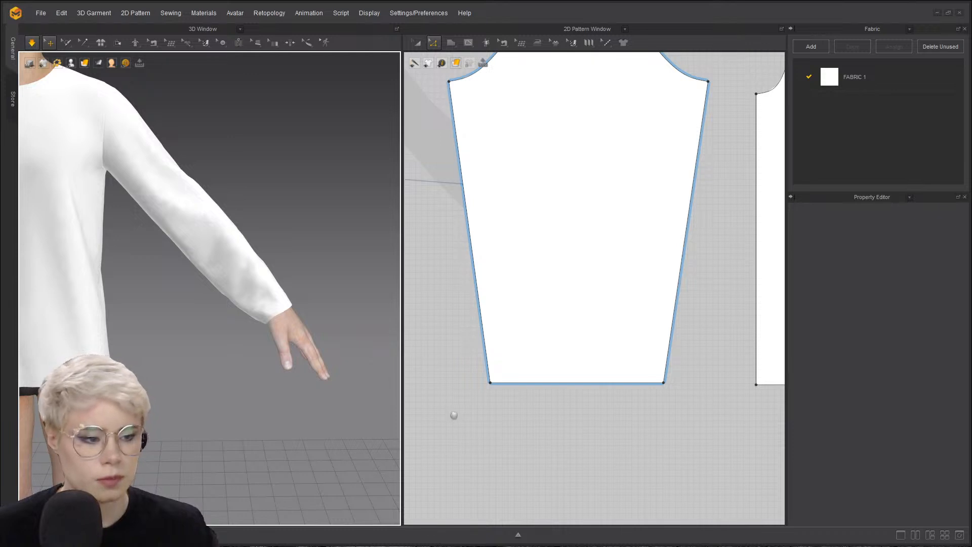
# - Select the sleeve's straightened hem line to check its length, and clear the selection
pyautogui.scroll(-2, 465, 400)
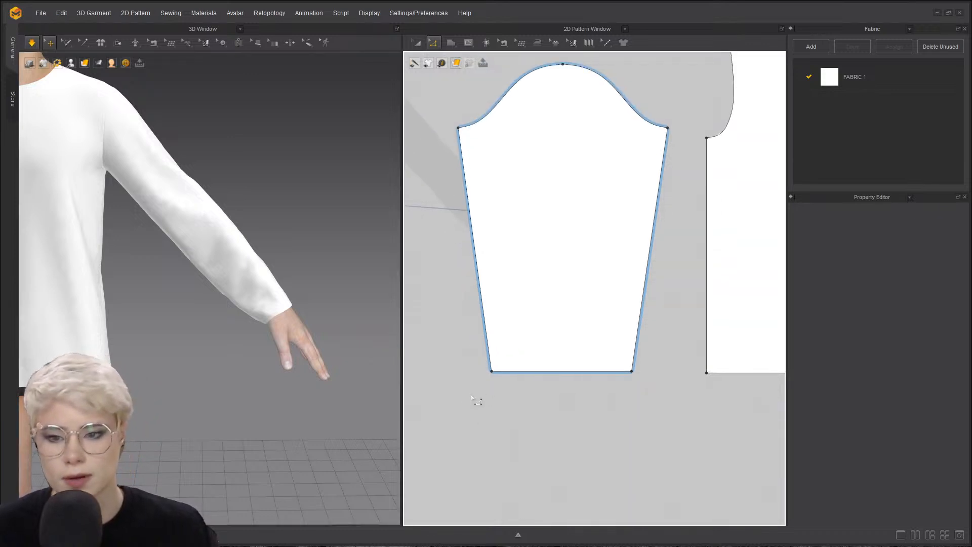
pyautogui.click(567, 372)
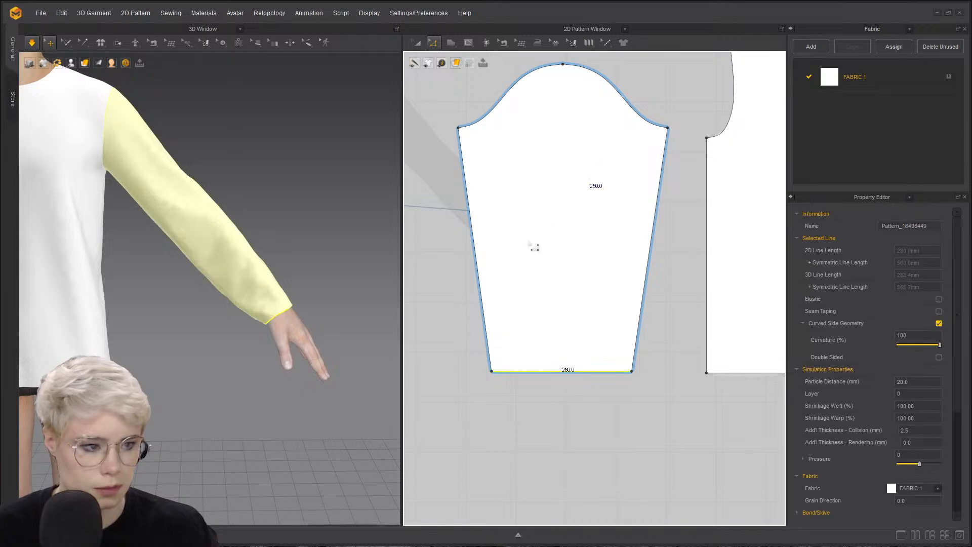
pyautogui.click(443, 278)
# - Stop the Normal (Default) garment simulation
pyautogui.moveTo(71, 62)
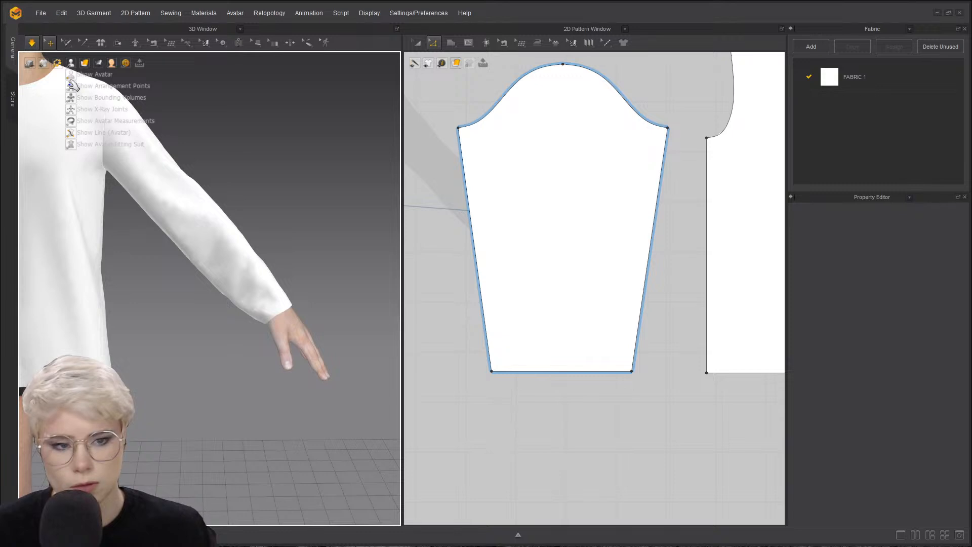
pyautogui.click(32, 42)
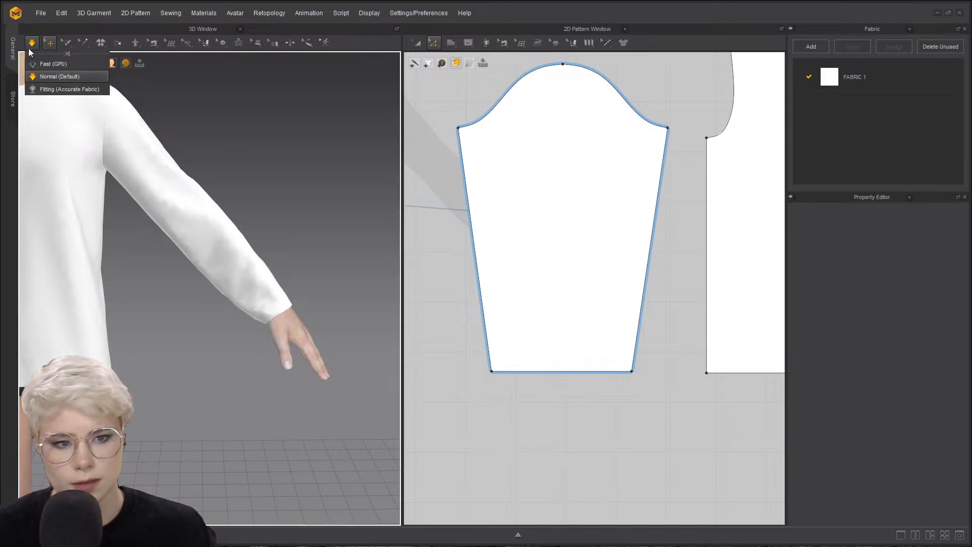
pyautogui.click(59, 76)
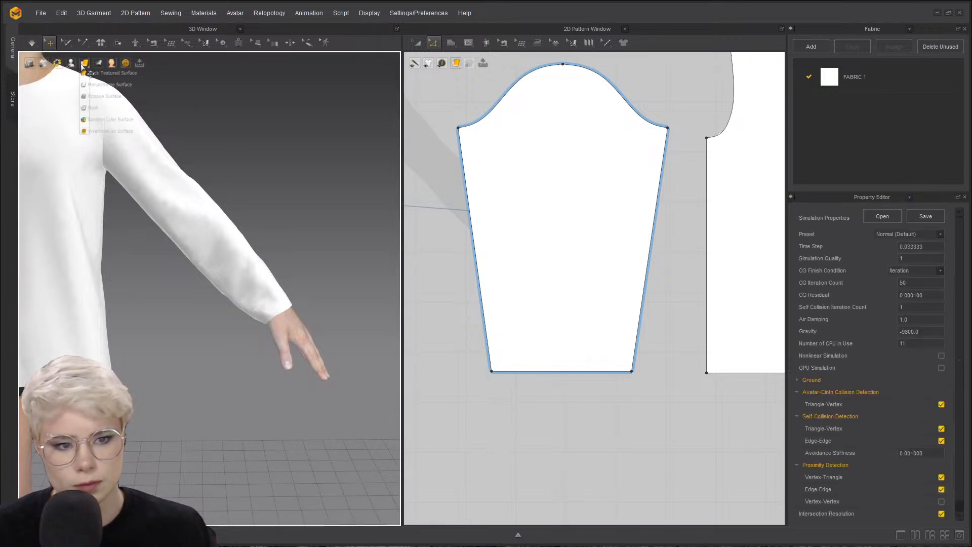
# - Show the avatar's arrangement points and try to wrap the sleeve around the arm at the point near the elbow
pyautogui.click(77, 94)
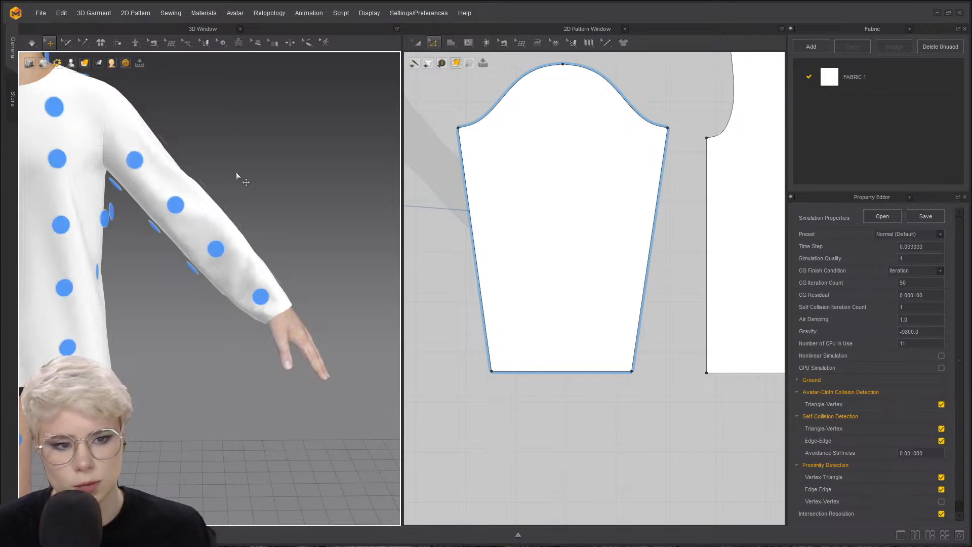
pyautogui.moveTo(176, 206); pyautogui.dragTo(137, 299, button='right')
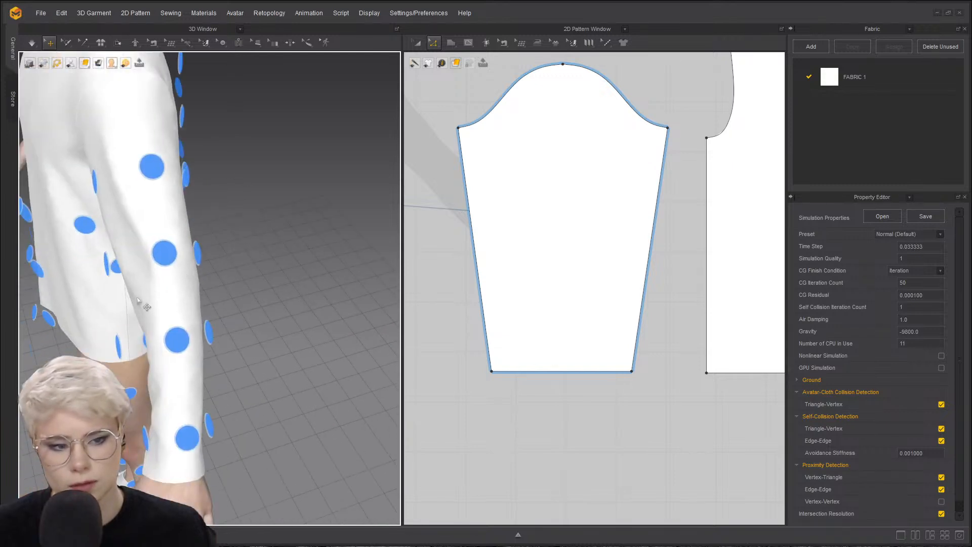
pyautogui.click(138, 280)
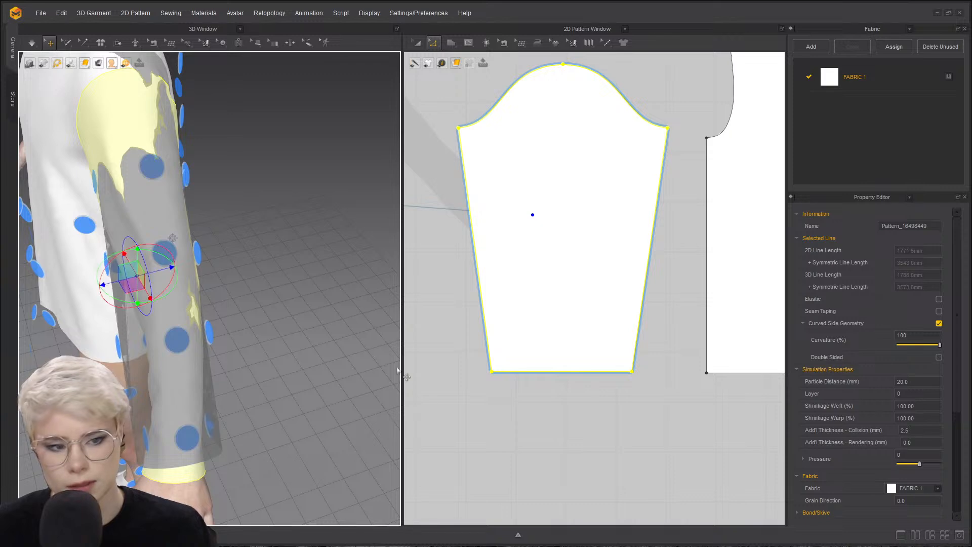
pyautogui.press('Escape')
pyautogui.click(182, 259)
pyautogui.click(164, 253)
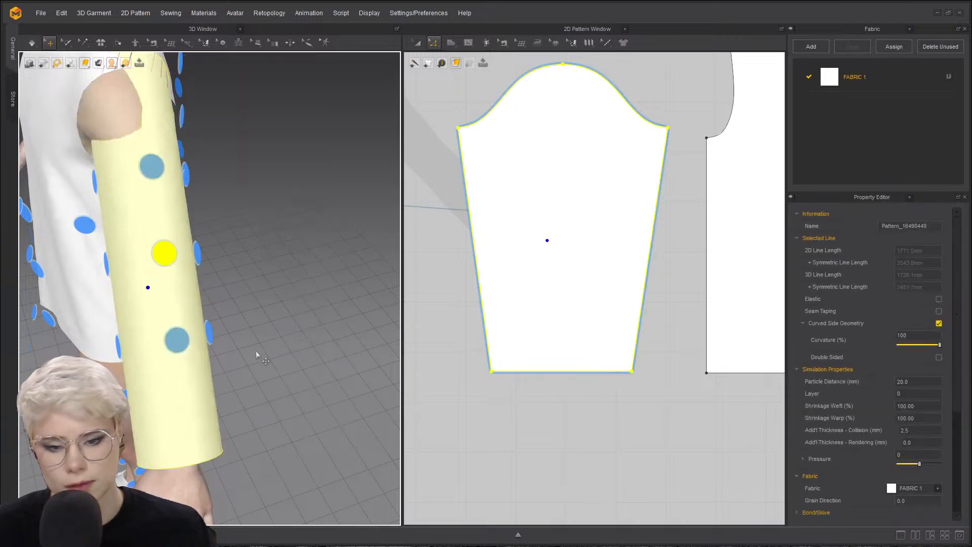
# - Undo the sleeve's rearrangement around the arm and hide the avatar's arrangement points
pyautogui.hotkey('ctrl', 'z')
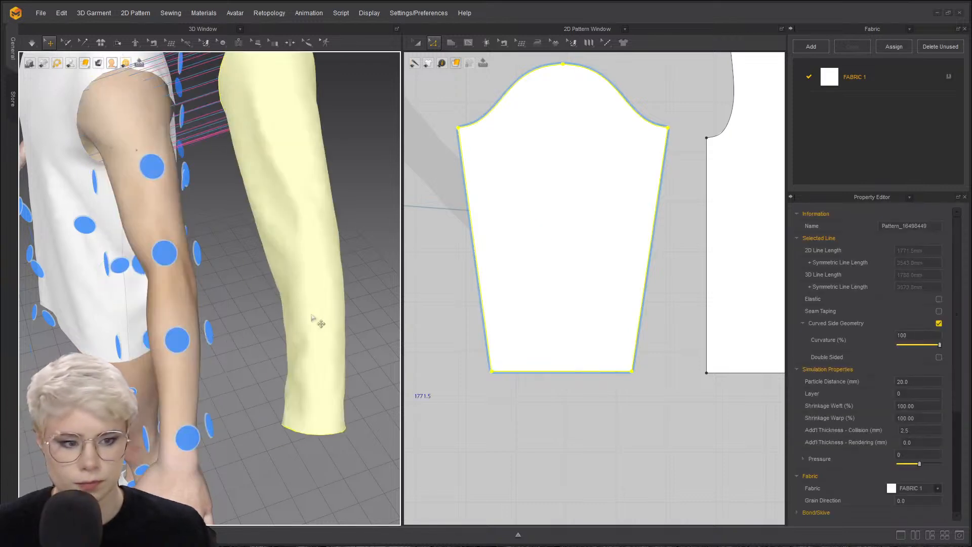
pyautogui.hotkey('ctrl', 'z')
pyautogui.scroll(-3, 224, 267)
pyautogui.moveTo(223, 267); pyautogui.dragTo(111, 219, button='right')
pyautogui.scroll(2, 111, 220)
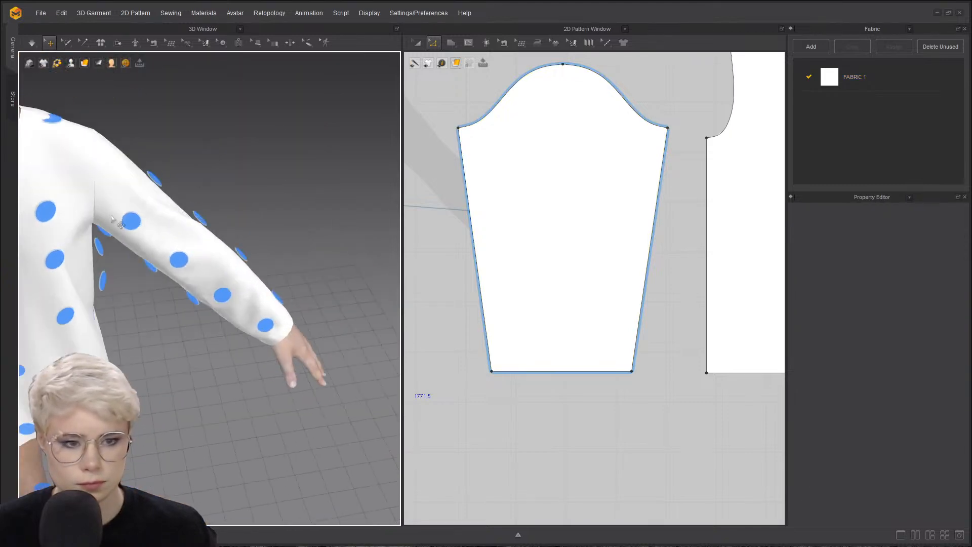
pyautogui.scroll(-3, 228, 174)
pyautogui.moveTo(112, 219); pyautogui.dragTo(190, 258, button='middle')
pyautogui.moveTo(169, 188); pyautogui.dragTo(173, 153, button='right')
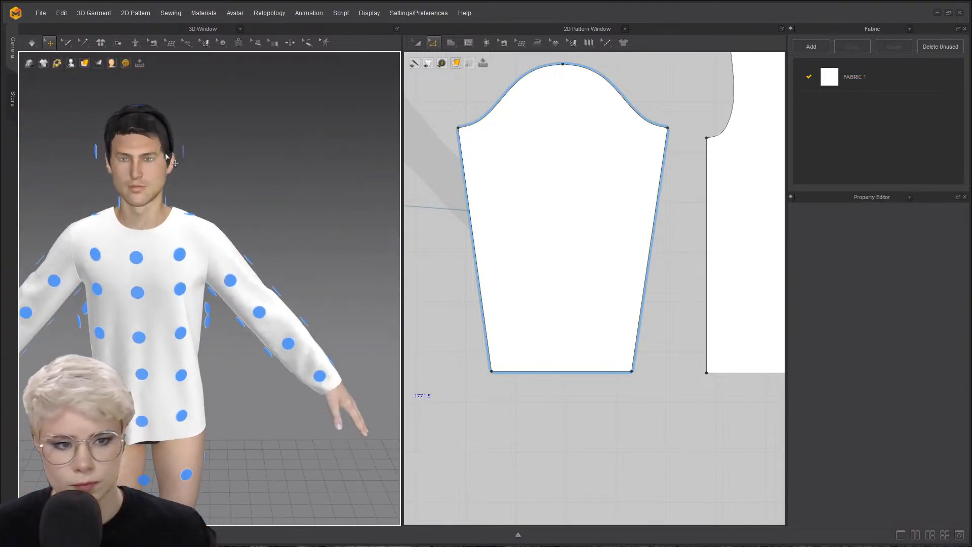
pyautogui.click(85, 62)
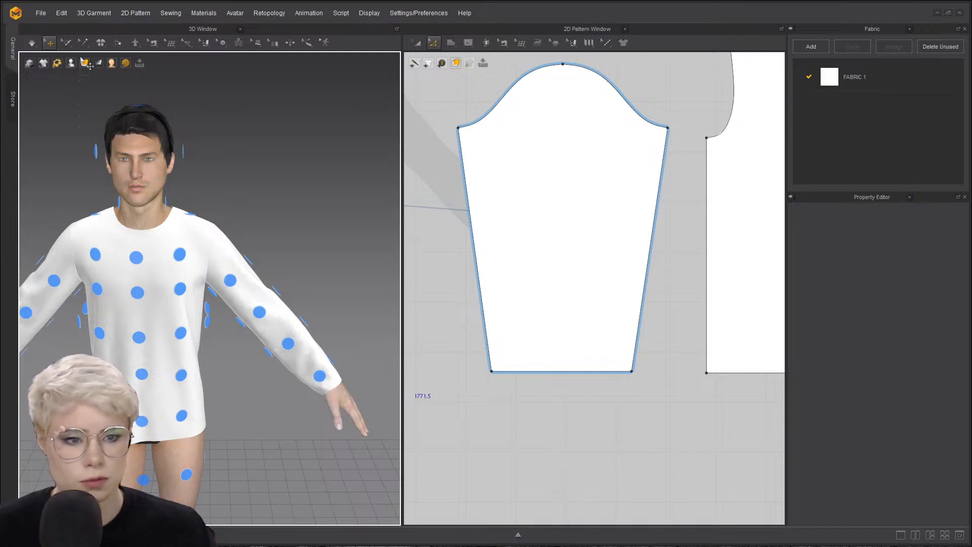
pyautogui.moveTo(71, 63)
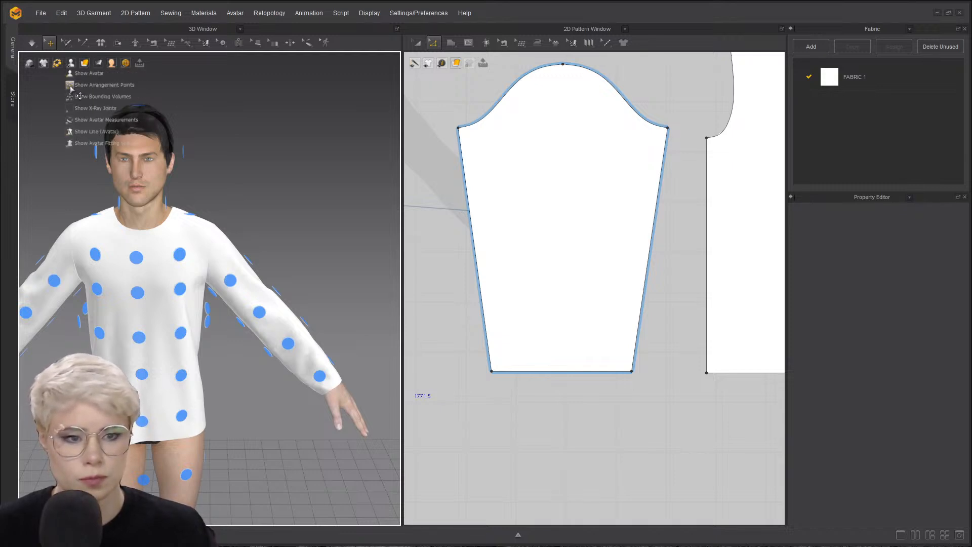
pyautogui.click(72, 87)
# - Examine the shirt's front on the avatar and check the sleeve's hem line in the 2D pattern
pyautogui.scroll(3, 207, 167)
pyautogui.scroll(-3, 182, 207)
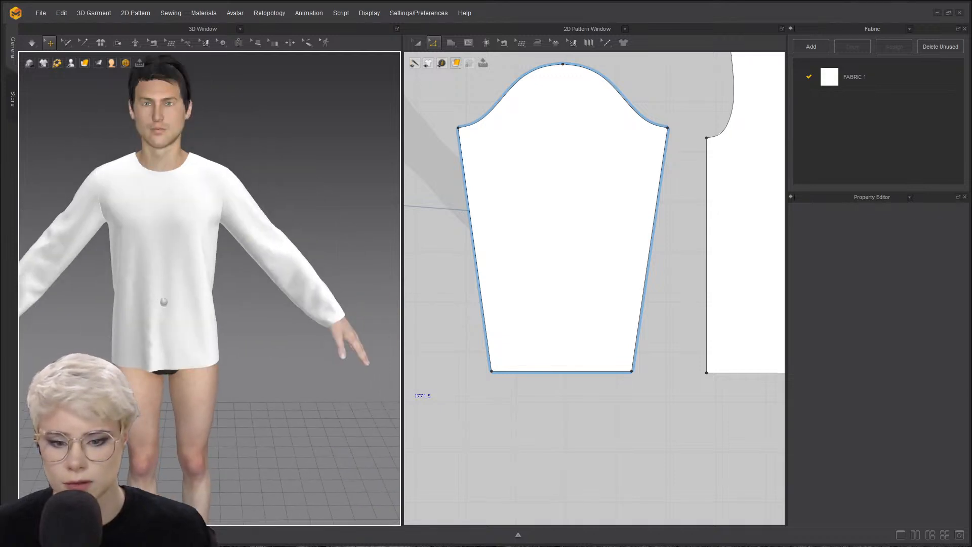
pyautogui.scroll(4, 172, 238)
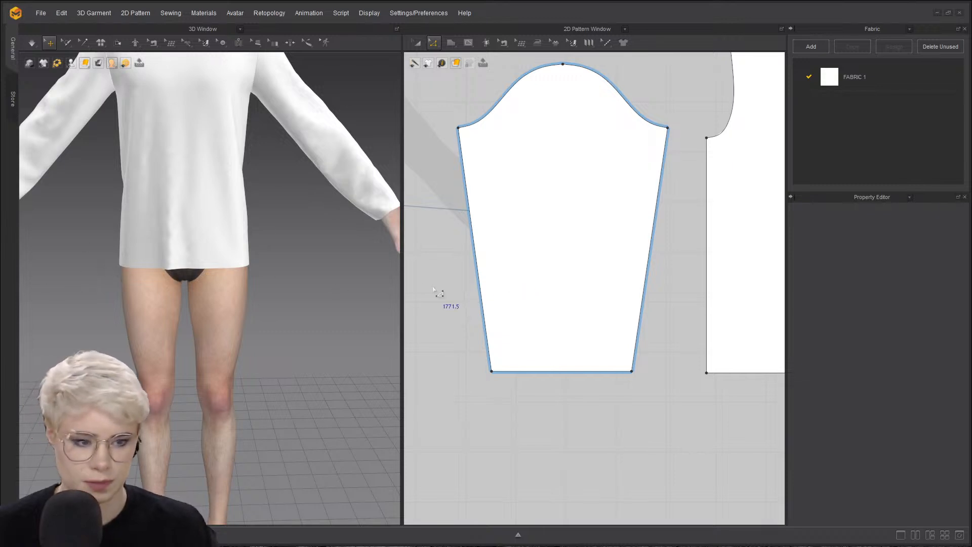
pyautogui.moveTo(312, 293); pyautogui.dragTo(312, 319, button='middle')
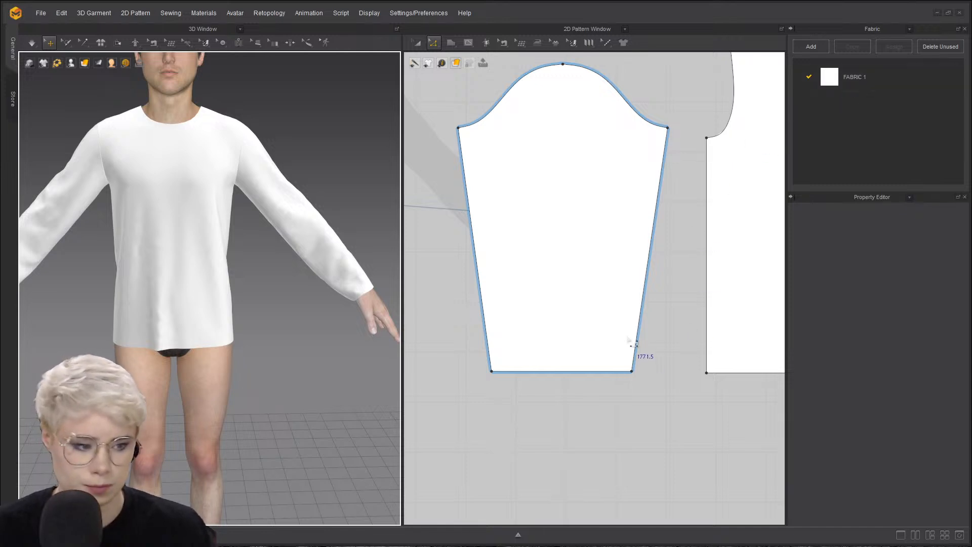
pyautogui.moveTo(559, 356); pyautogui.dragTo(542, 343, button='middle')
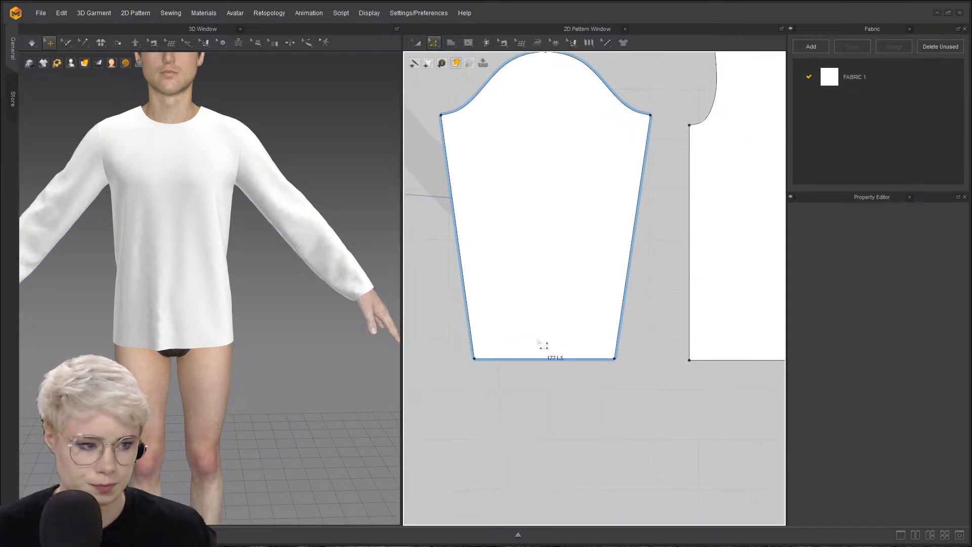
pyautogui.click(554, 358)
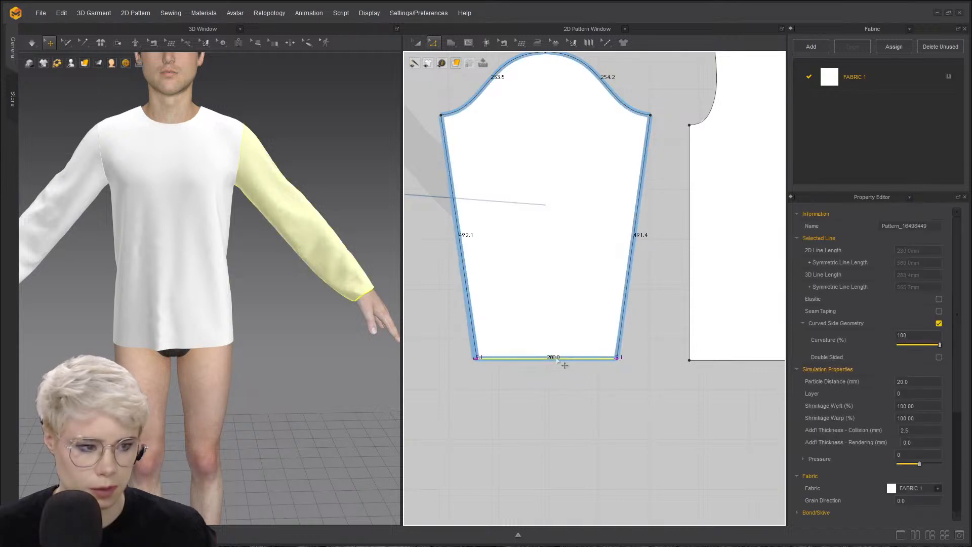
pyautogui.click(545, 397)
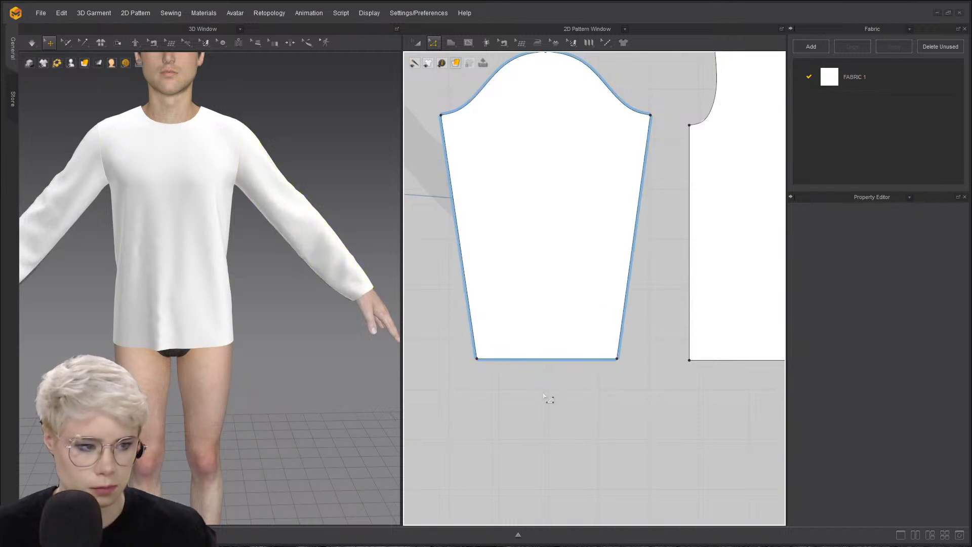
pyautogui.rightClick(490, 352)
pyautogui.click(469, 402)
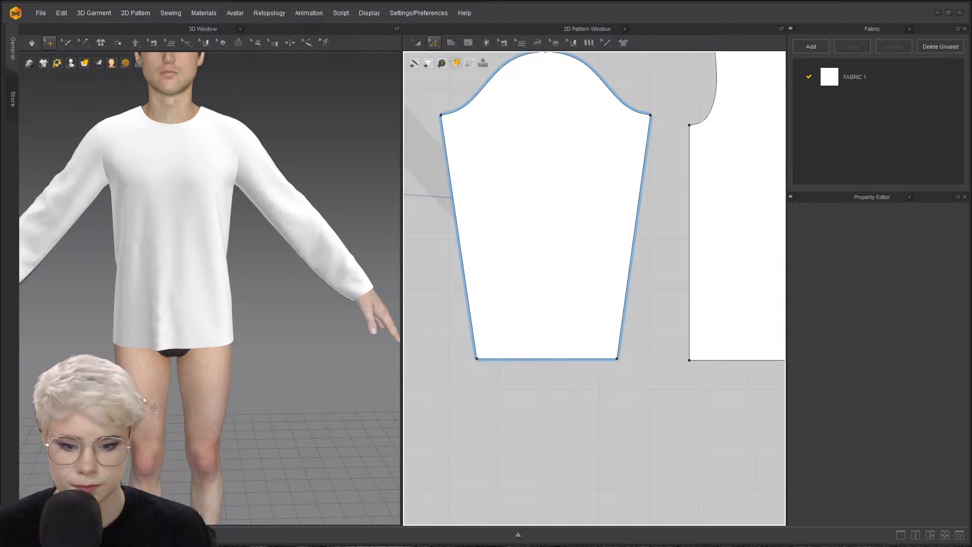
# - Examine the shirt's overall drape from the front and side, alongside the body and sleeve pattern pieces
pyautogui.scroll(-5, 454, 318)
pyautogui.scroll(-1, 338, 338)
pyautogui.moveTo(338, 338); pyautogui.dragTo(269, 347, button='middle')
pyautogui.moveTo(514, 287); pyautogui.dragTo(606, 287, button='middle')
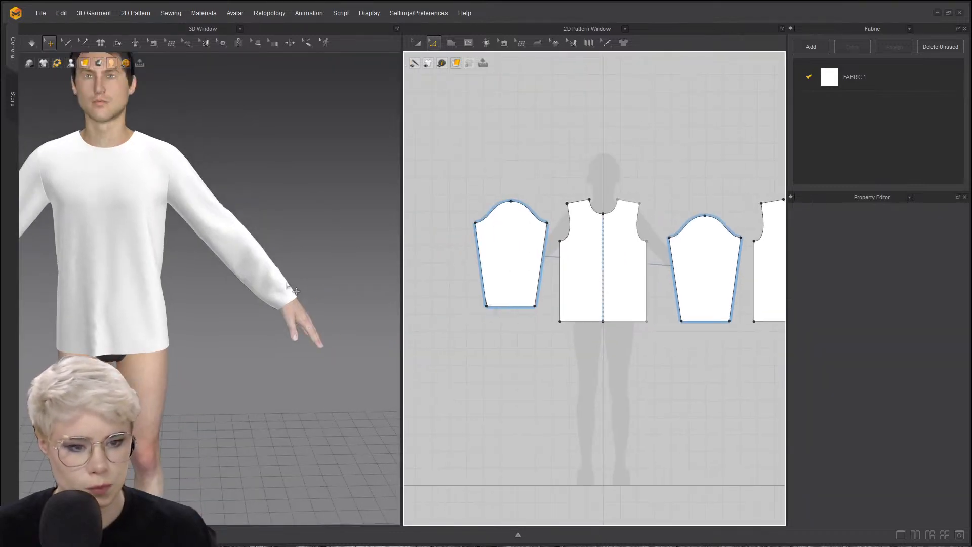
pyautogui.moveTo(167, 330); pyautogui.dragTo(196, 332, button='middle')
pyautogui.moveTo(208, 350); pyautogui.dragTo(203, 295, button='right')
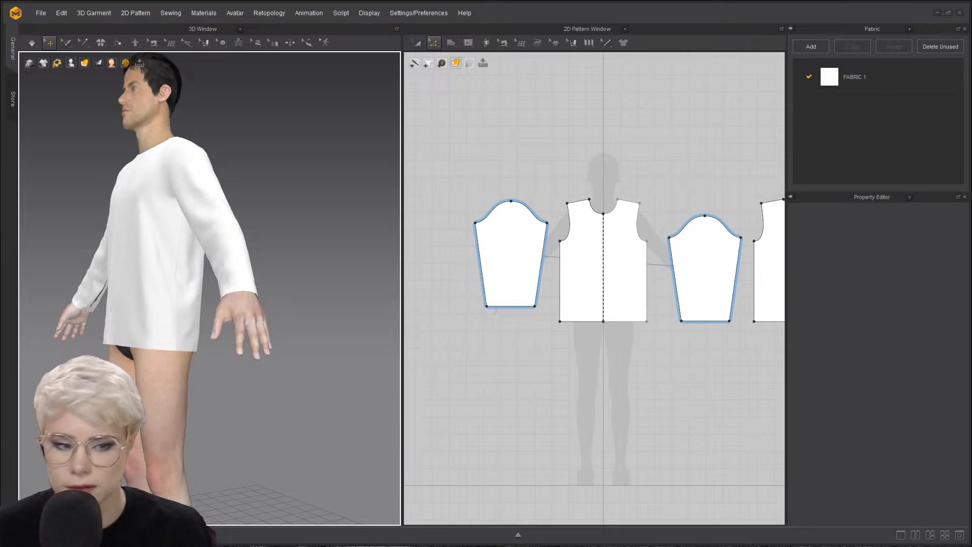
pyautogui.moveTo(124, 302); pyautogui.dragTo(163, 354, button='right')
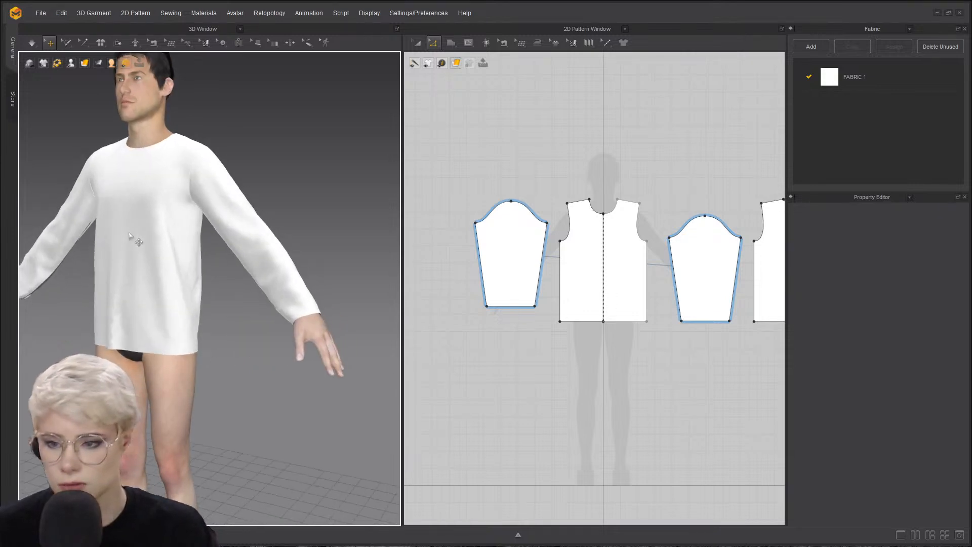
pyautogui.moveTo(130, 236); pyautogui.dragTo(152, 242, button='right')
pyautogui.scroll(3, 152, 242)
pyautogui.moveTo(152, 242); pyautogui.dragTo(204, 299, button='middle')
pyautogui.moveTo(173, 245); pyautogui.dragTo(193, 246, button='right')
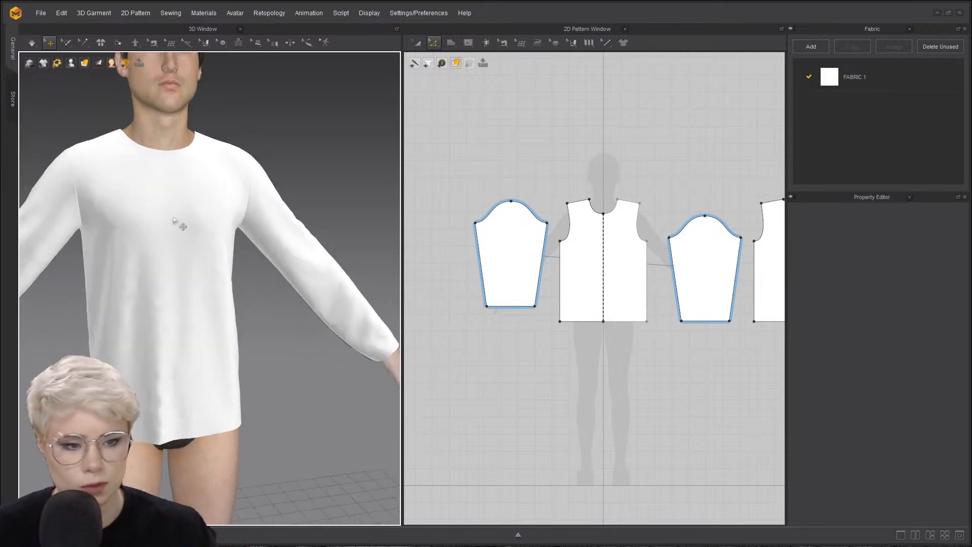
pyautogui.moveTo(217, 268); pyautogui.dragTo(137, 277, button='right')
pyautogui.scroll(2, 84, 212)
pyautogui.moveTo(83, 212); pyautogui.dragTo(129, 210, button='right')
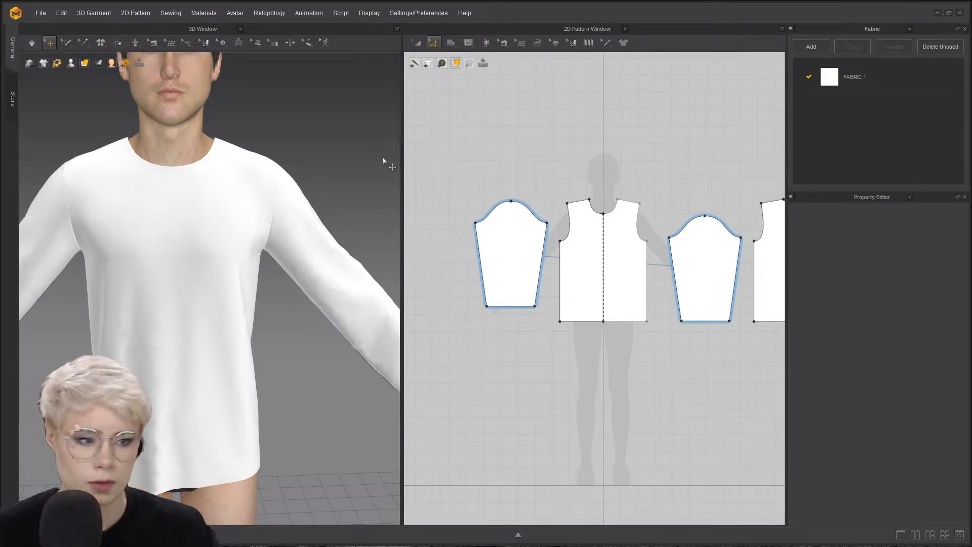
# - Compare the neckline and shoulders on the avatar with the neck curve and shoulder lines of the front body pattern
pyautogui.scroll(4, 483, 185)
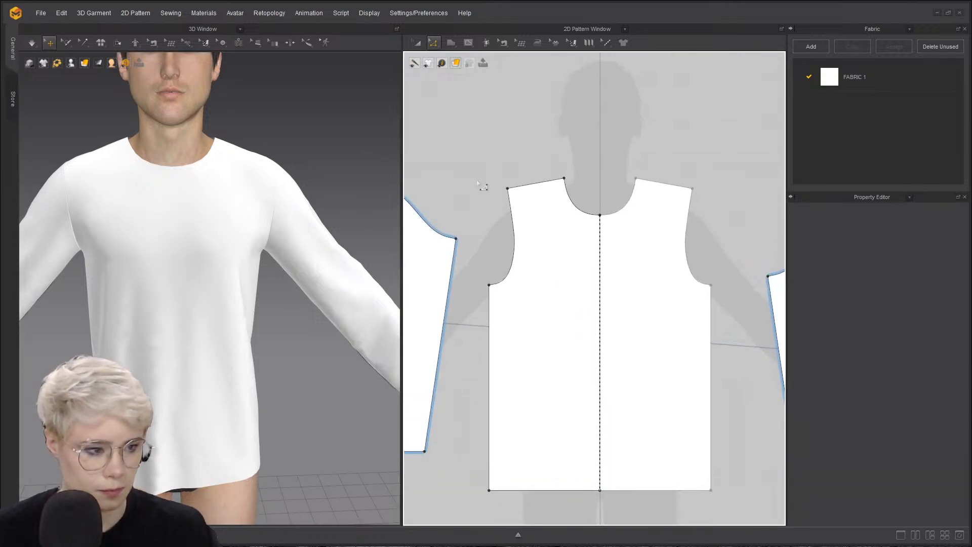
pyautogui.scroll(-2, 483, 185)
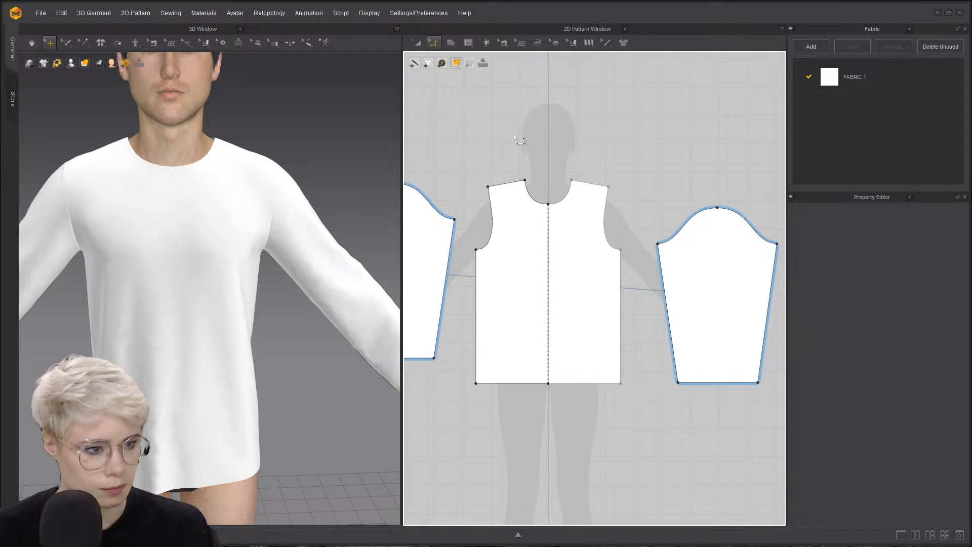
pyautogui.scroll(4, 516, 116)
pyautogui.scroll(-1, 478, 162)
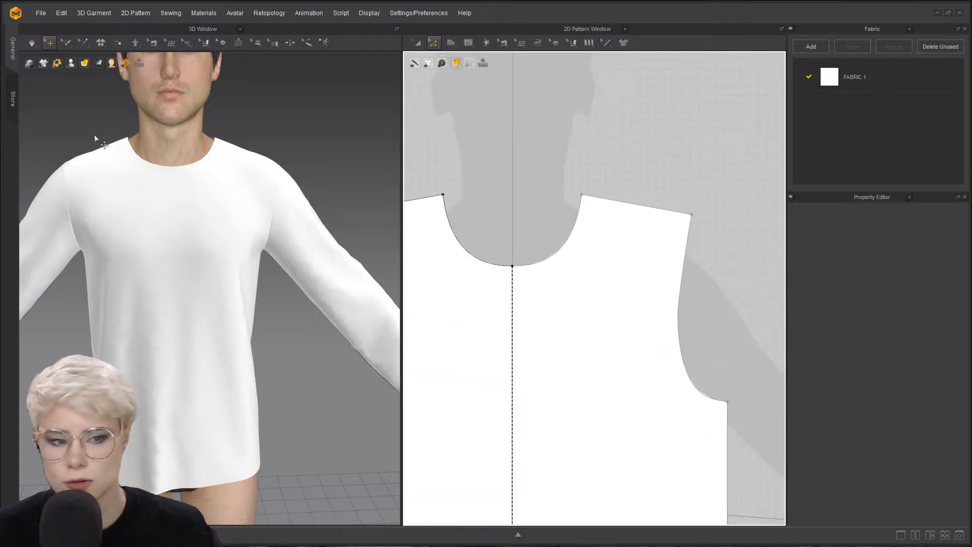
pyautogui.scroll(1, 96, 136)
pyautogui.moveTo(130, 108); pyautogui.dragTo(151, 156, button='middle')
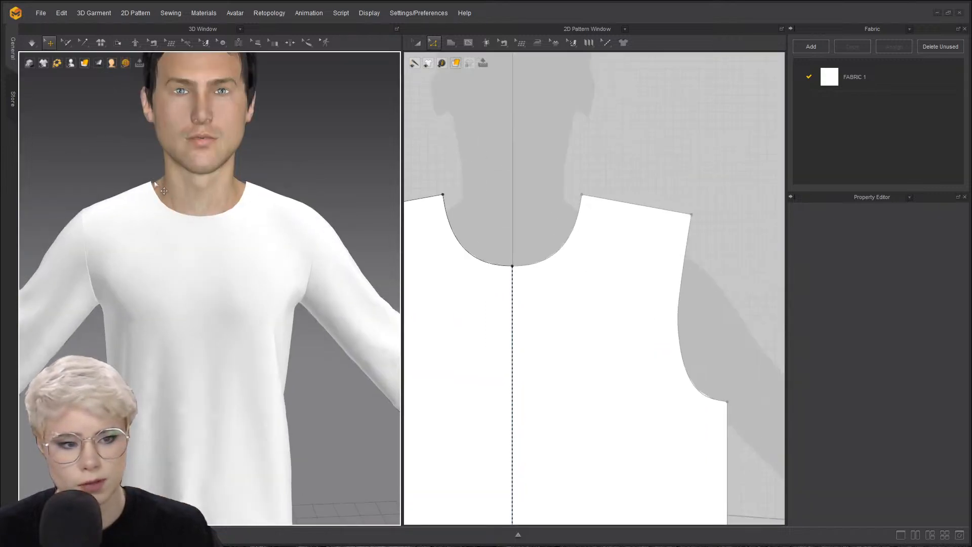
pyautogui.moveTo(164, 191)
pyautogui.mouseDown(button='right')
pyautogui.moveTo(286, 182)
pyautogui.moveTo(400, 194)
pyautogui.moveTo(158, 198)
pyautogui.mouseUp(button='right')
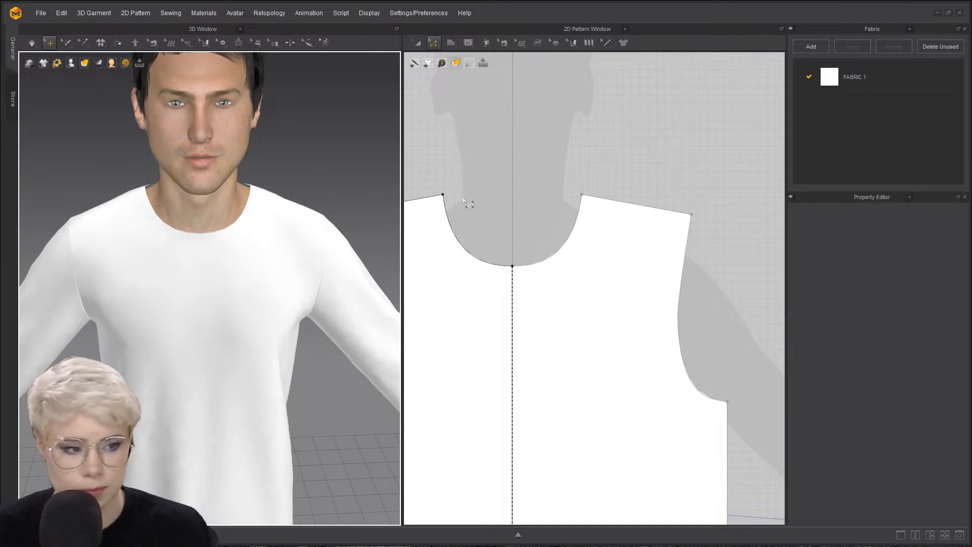
pyautogui.scroll(5, 219, 210)
pyautogui.moveTo(206, 189); pyautogui.dragTo(96, 197, button='right')
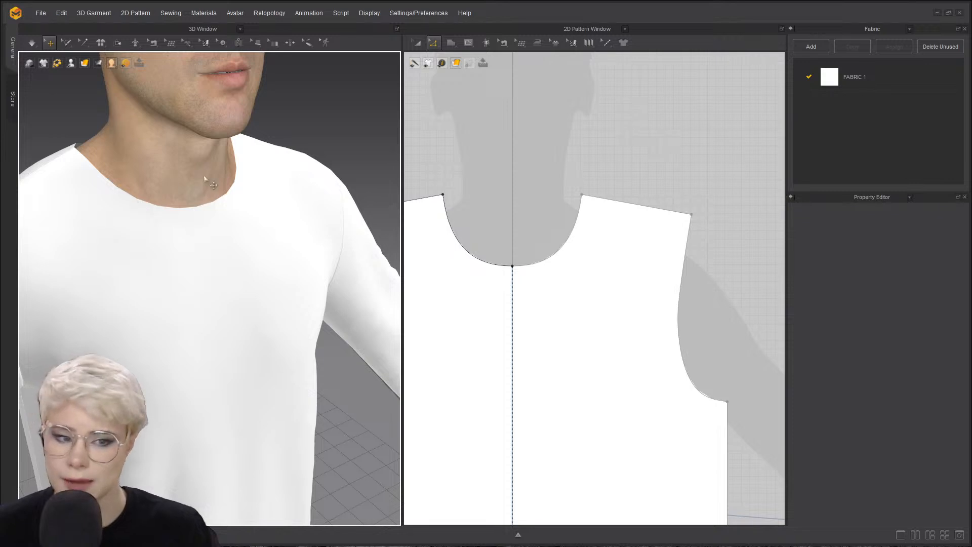
pyautogui.scroll(-5, 549, 142)
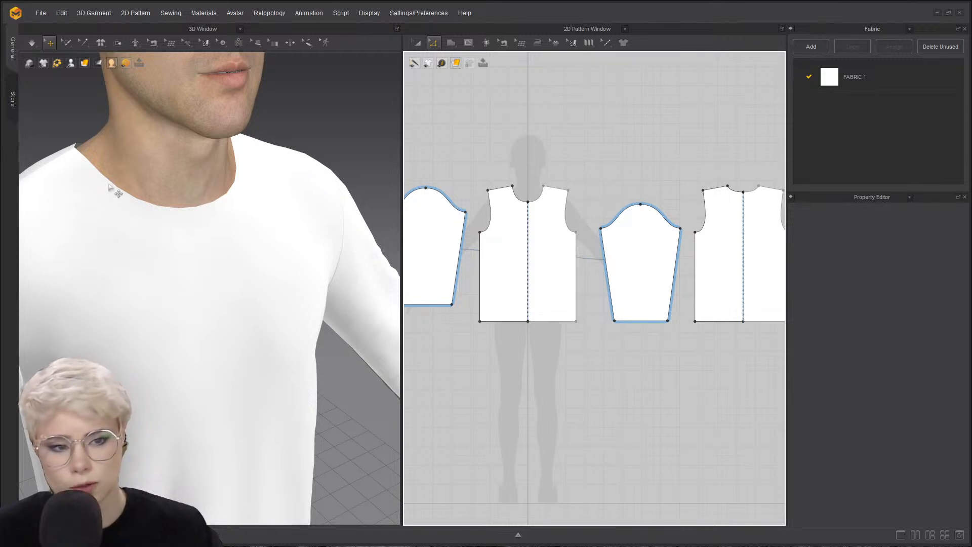
pyautogui.moveTo(125, 169); pyautogui.dragTo(102, 182, button='right')
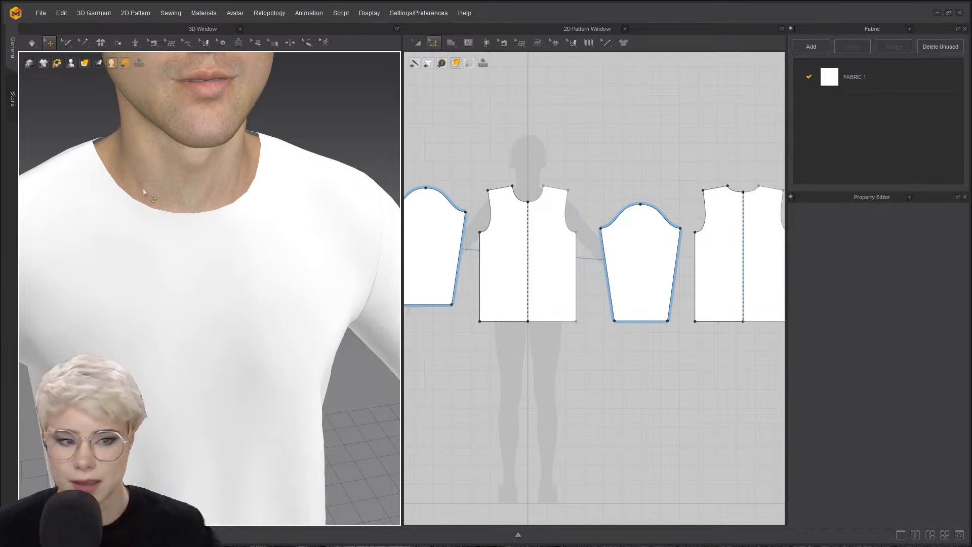
pyautogui.scroll(8, 471, 193)
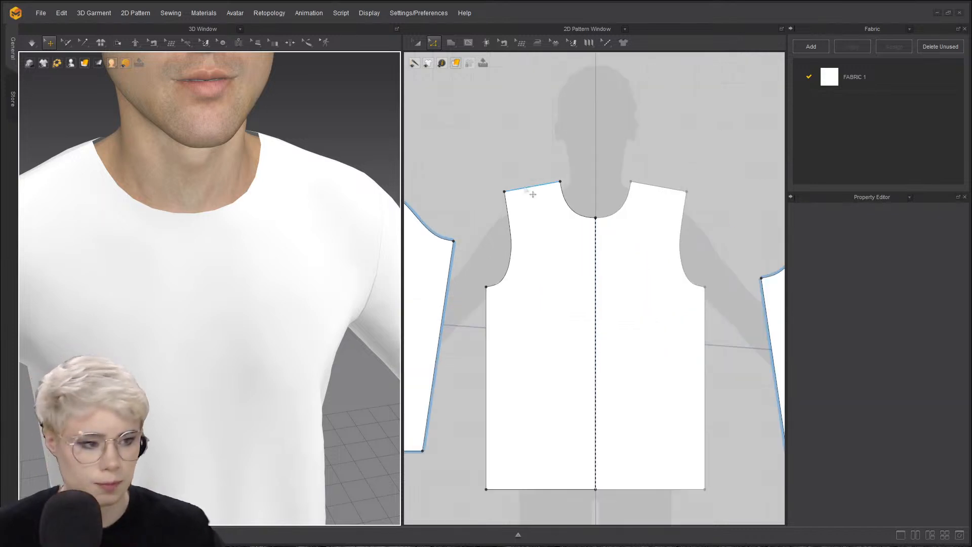
# - Widen the 2D pattern view so the front, sleeve and back pieces are shown together
pyautogui.moveTo(620, 158); pyautogui.dragTo(481, 156, button='middle')
pyautogui.scroll(-6, 569, 164)
pyautogui.moveTo(569, 164); pyautogui.dragTo(500, 165, button='middle')
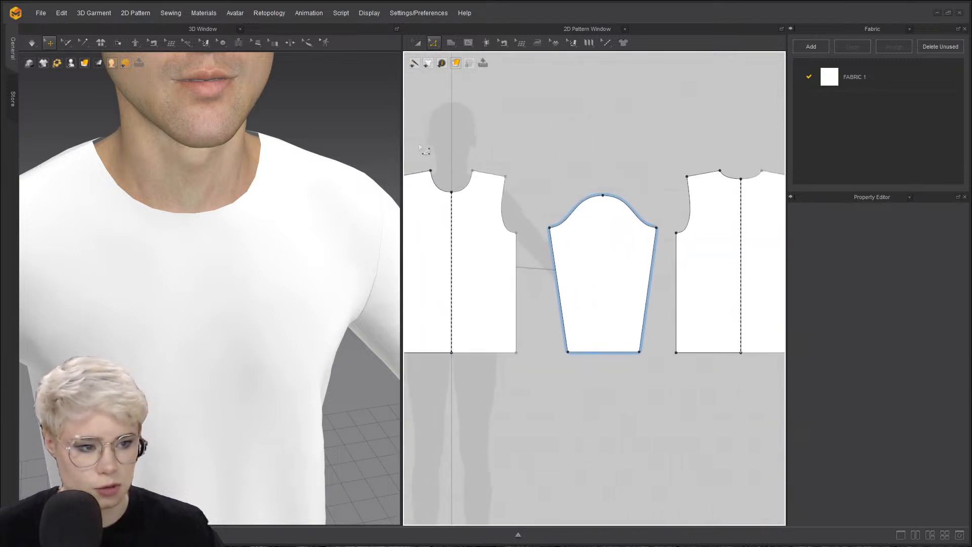
pyautogui.moveTo(402, 129); pyautogui.dragTo(374, 129)
pyautogui.scroll(-2, 438, 191)
pyautogui.scroll(3, 438, 191)
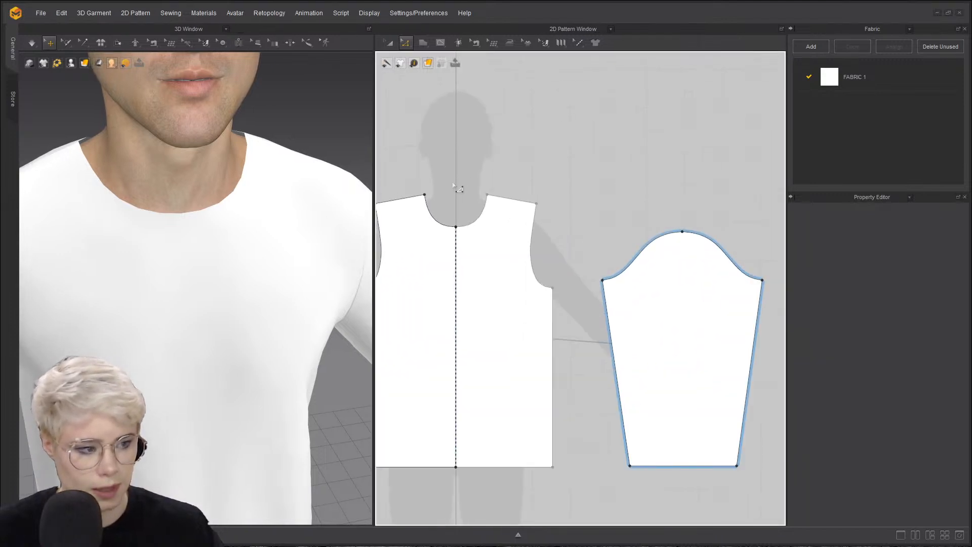
pyautogui.scroll(-4, 438, 191)
pyautogui.scroll(2, 438, 191)
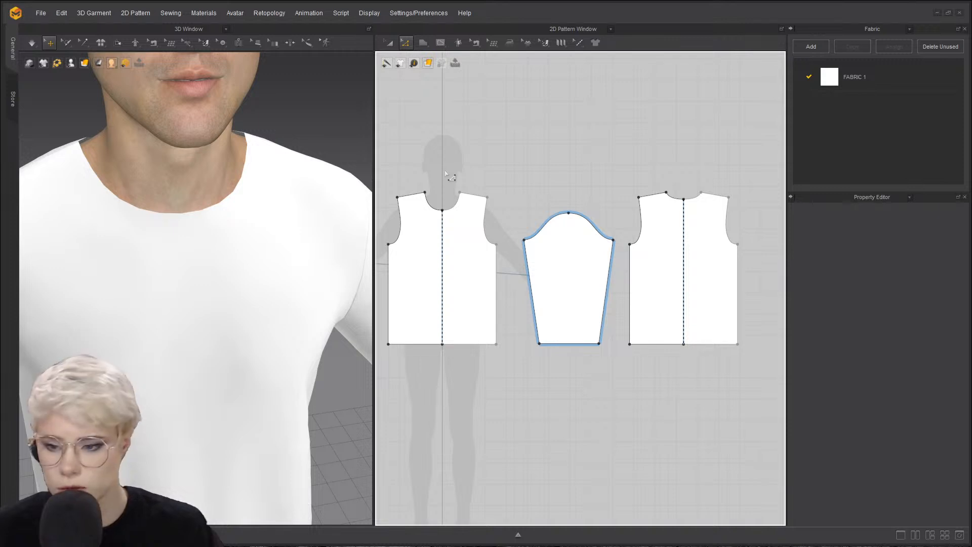
# - Float the Edit Pattern tool list beside the patterns and measure the combined half neck curves of the front and back
pyautogui.click(405, 43)
pyautogui.click(443, 54)
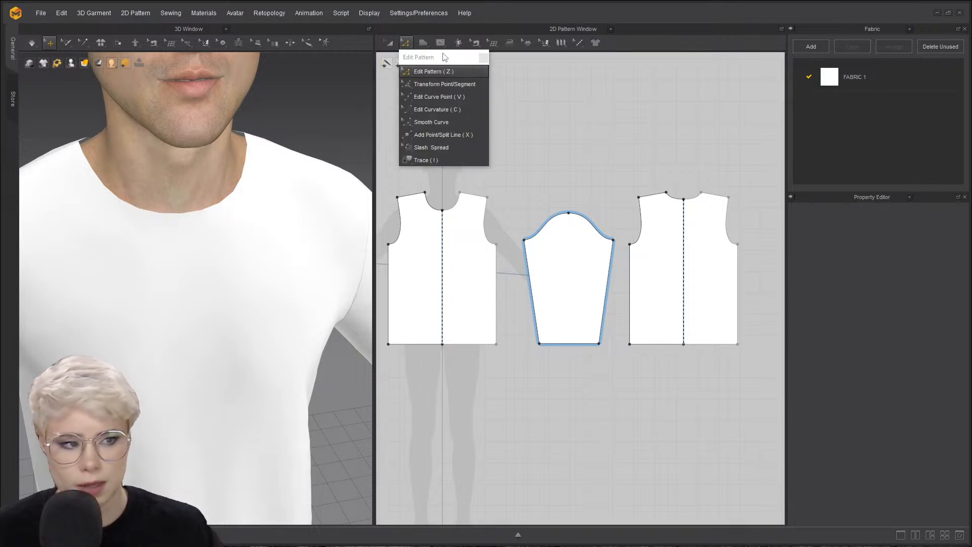
pyautogui.moveTo(448, 55); pyautogui.dragTo(742, 60)
pyautogui.click(442, 206)
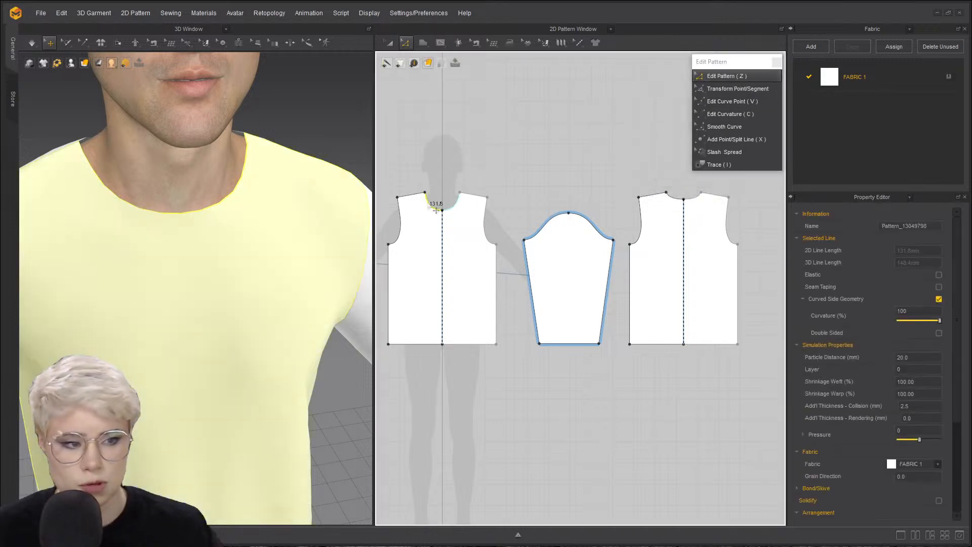
pyautogui.click(676, 199)
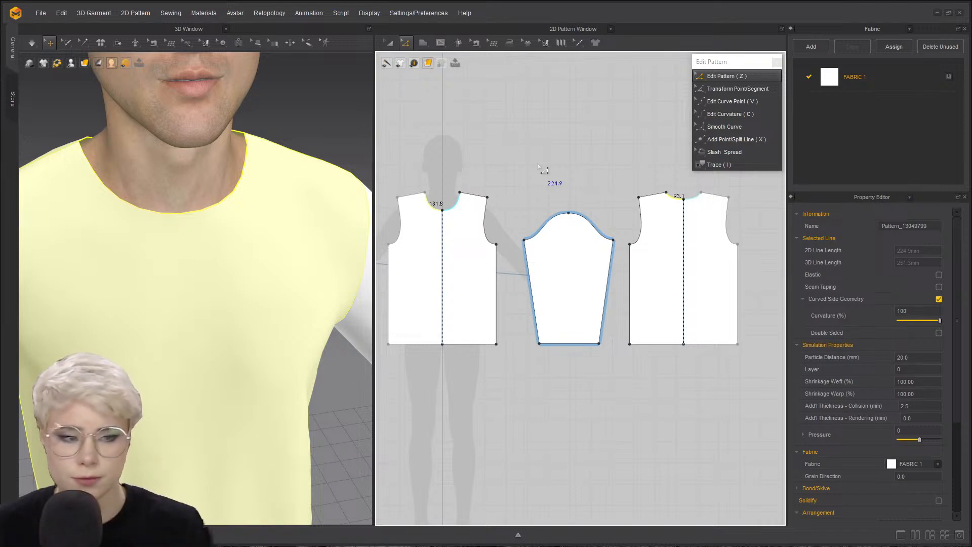
# - Create a rectangular neckband strip above the body pieces, 224.9 mm wide and 20 mm high
pyautogui.click(423, 43)
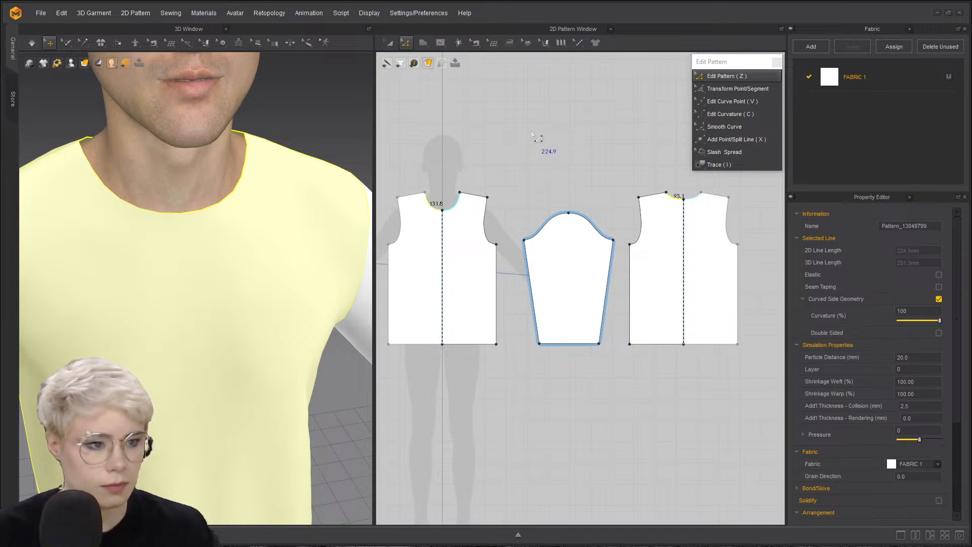
pyautogui.click(424, 44)
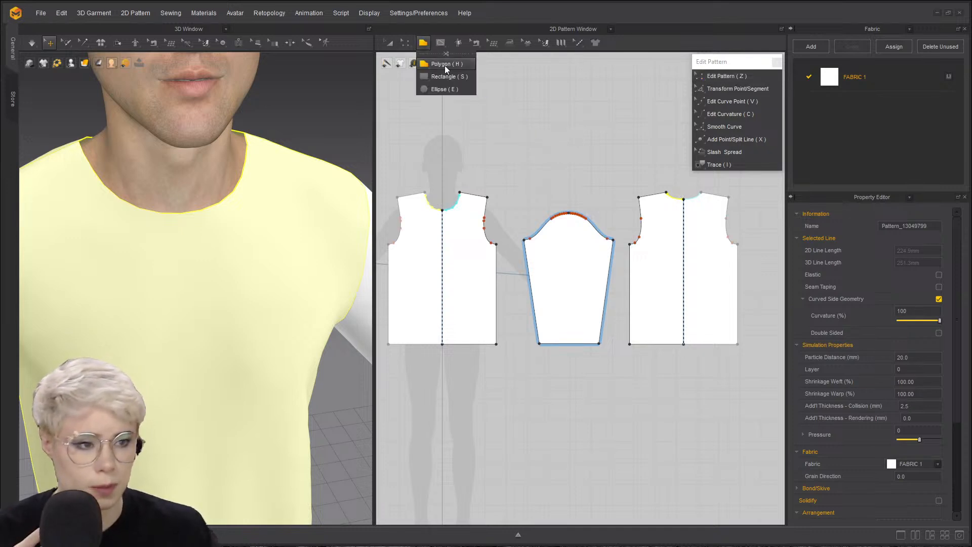
pyautogui.click(449, 75)
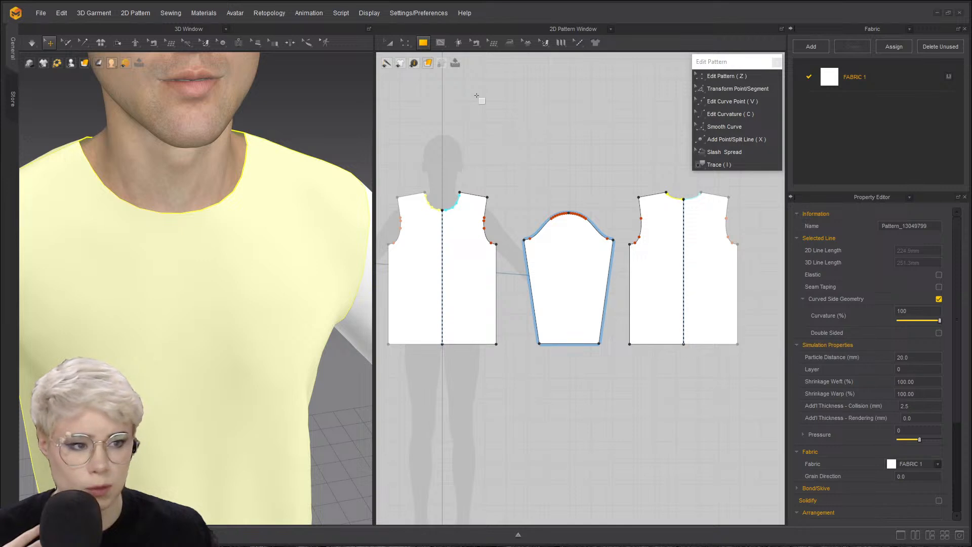
pyautogui.click(426, 45)
pyautogui.click(445, 76)
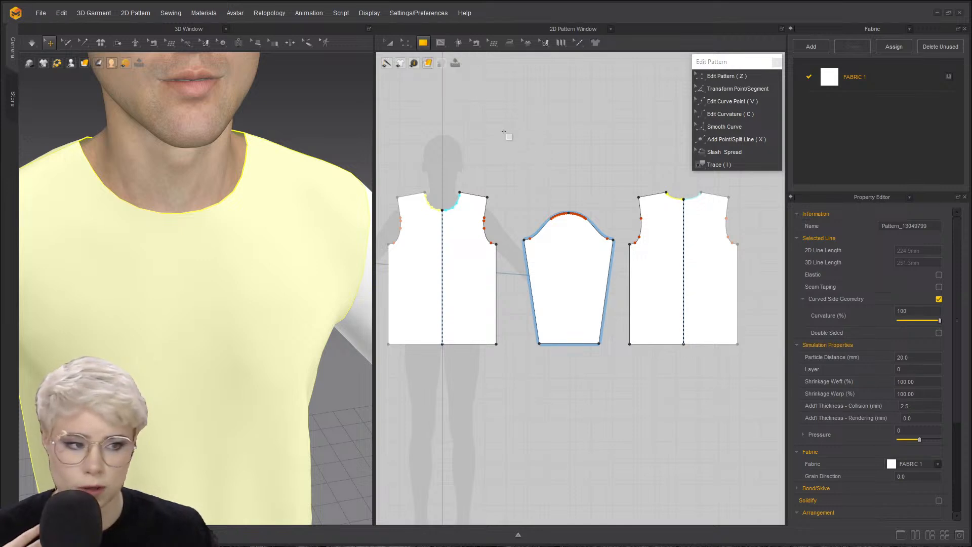
pyautogui.click(505, 132)
pyautogui.write('224.9')
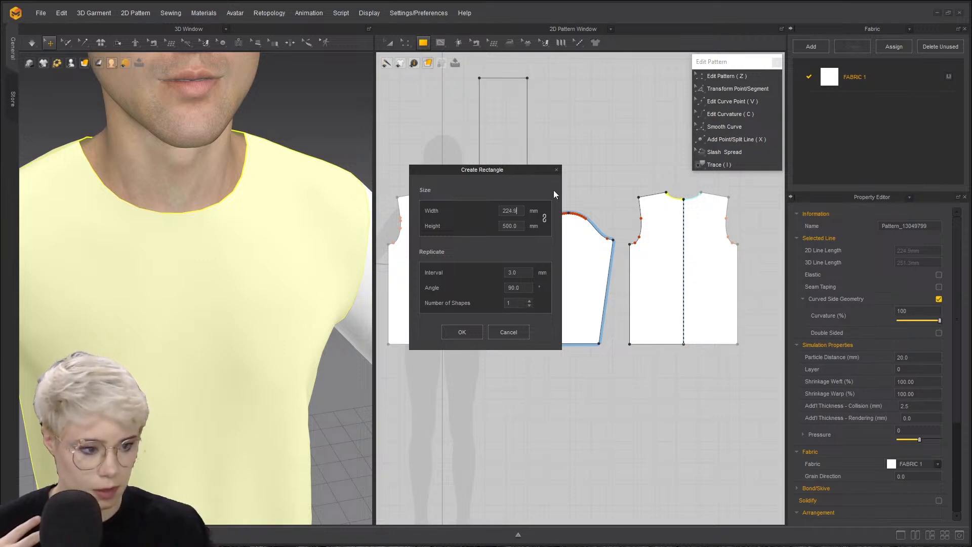
pyautogui.moveTo(488, 179); pyautogui.dragTo(700, 169)
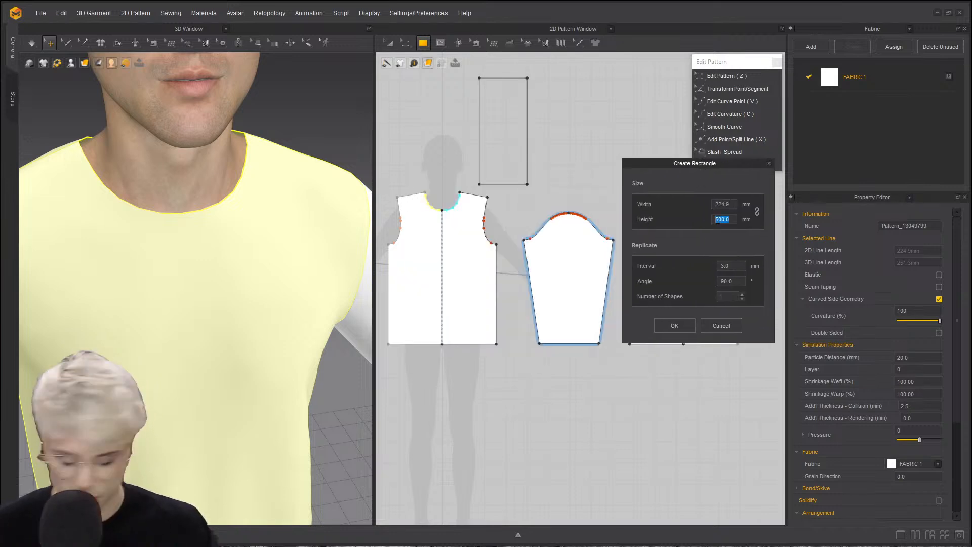
pyautogui.write('20')
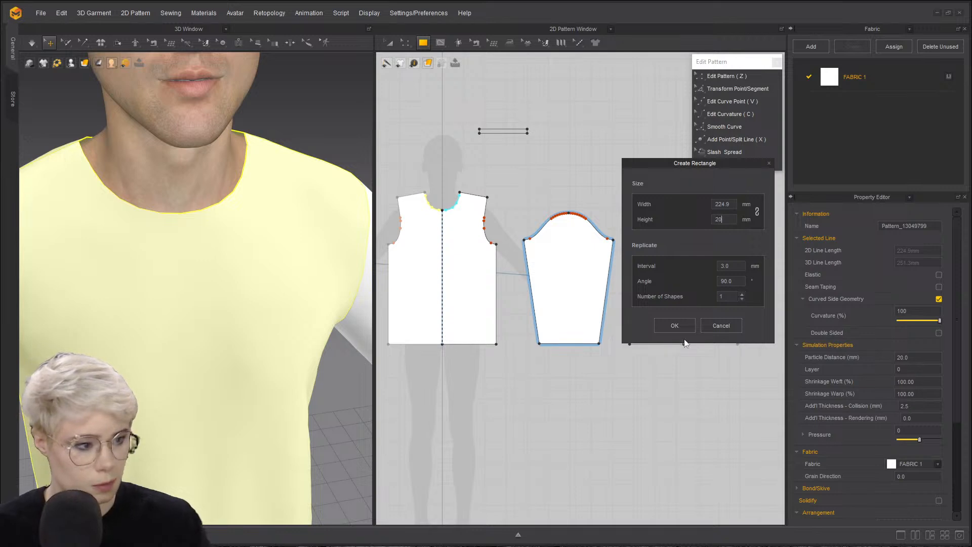
pyautogui.click(675, 326)
pyautogui.scroll(-3, 501, 152)
pyautogui.press('z')
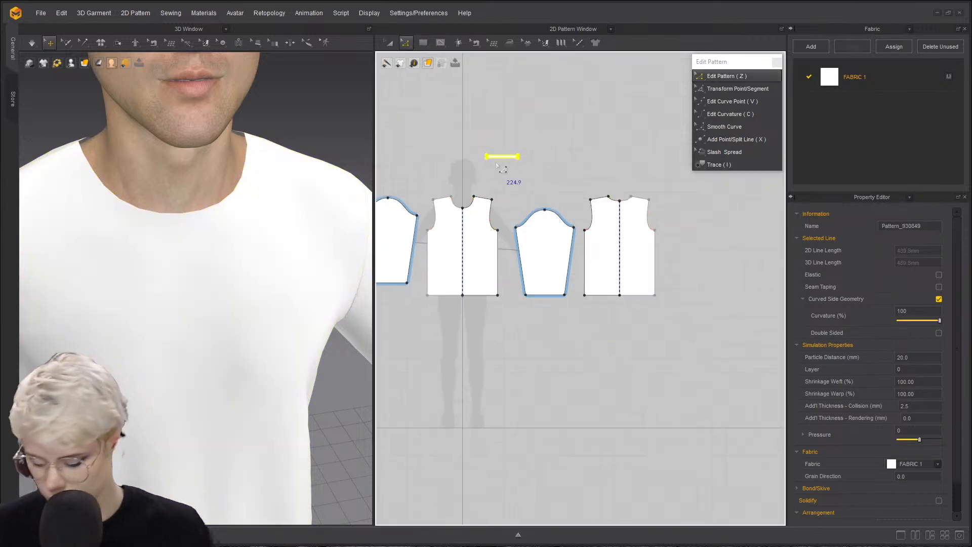
pyautogui.scroll(4, 496, 160)
pyautogui.click(562, 159)
pyautogui.scroll(6, 543, 159)
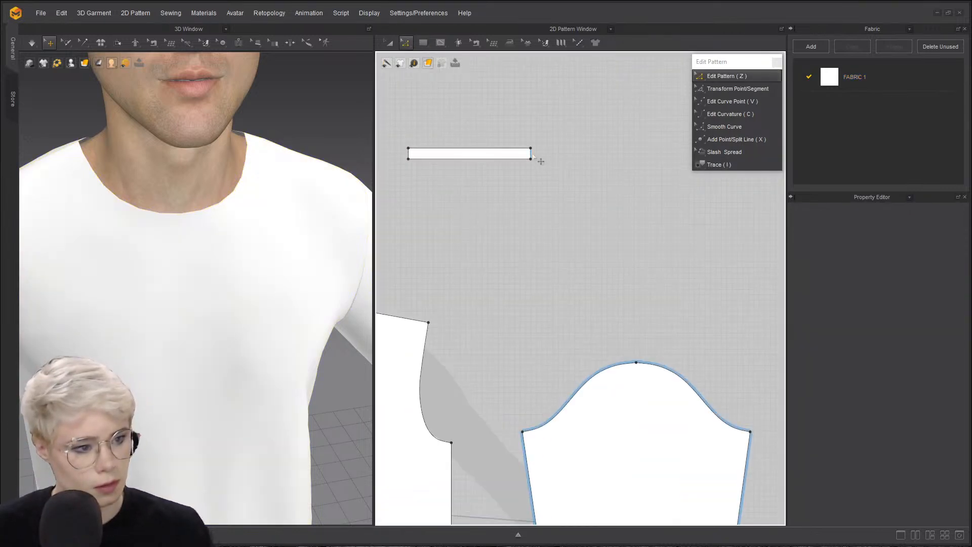
pyautogui.click(531, 154)
pyautogui.rightClick(534, 153)
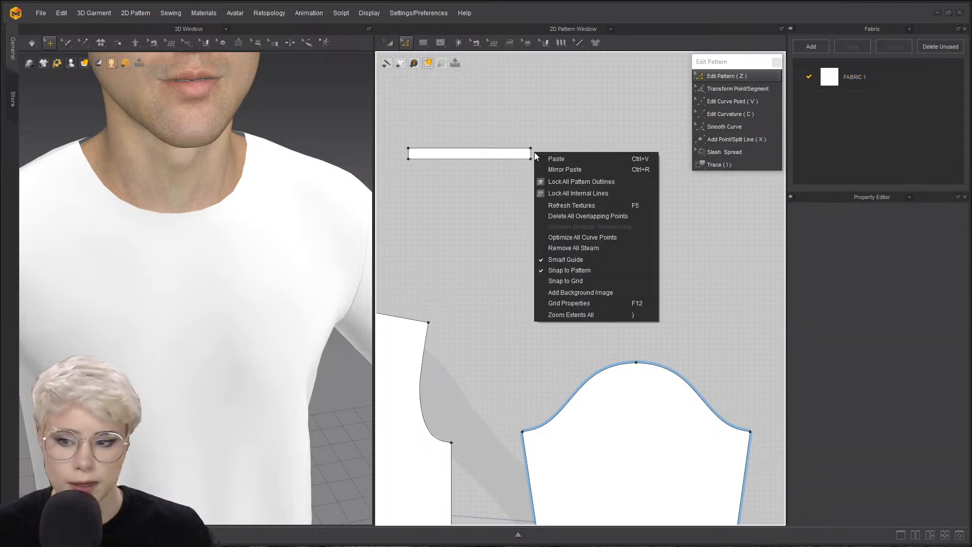
pyautogui.press('Escape')
# - Unfold the strip about one short end with symmetric editing and sewing, and activate the free sewing tool
pyautogui.scroll(2, 565, 241)
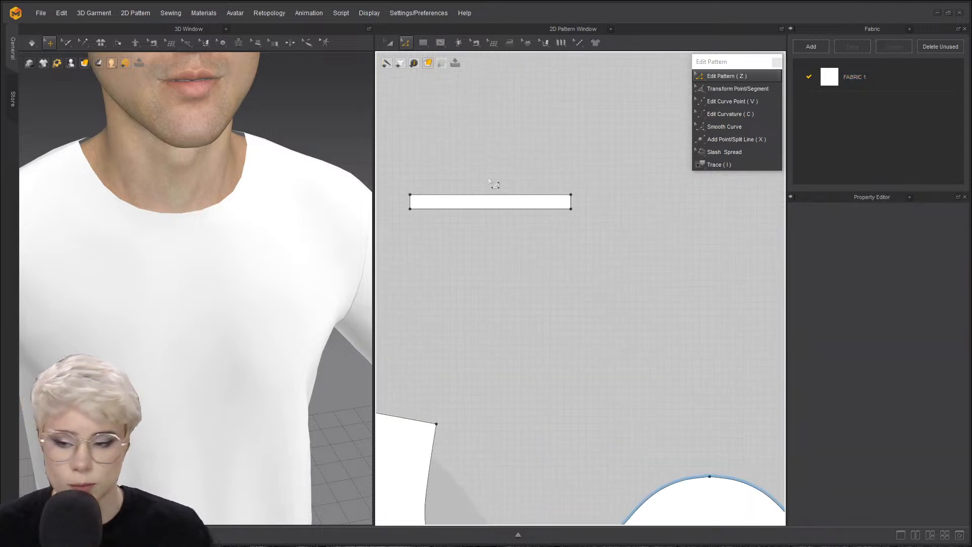
pyautogui.rightClick(571, 203)
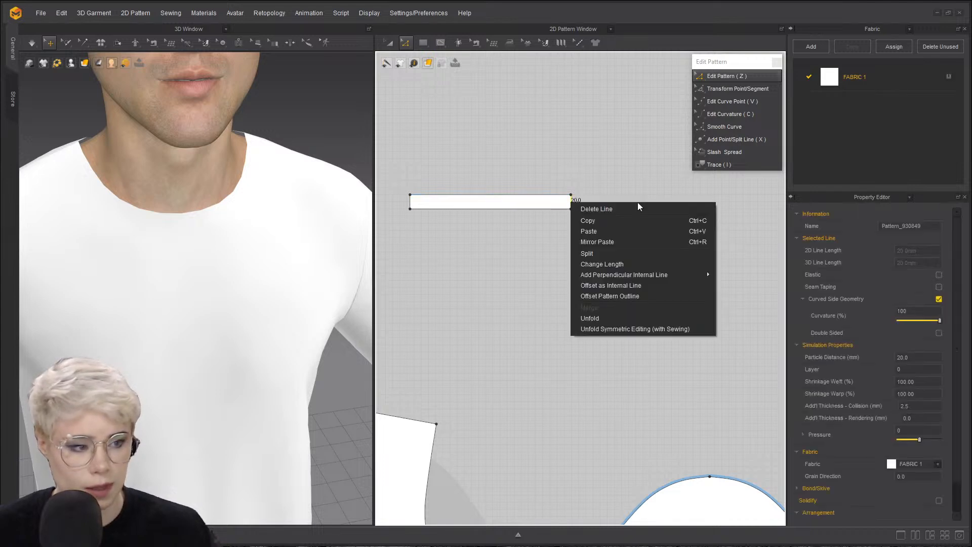
pyautogui.click(629, 329)
pyautogui.scroll(-4, 549, 271)
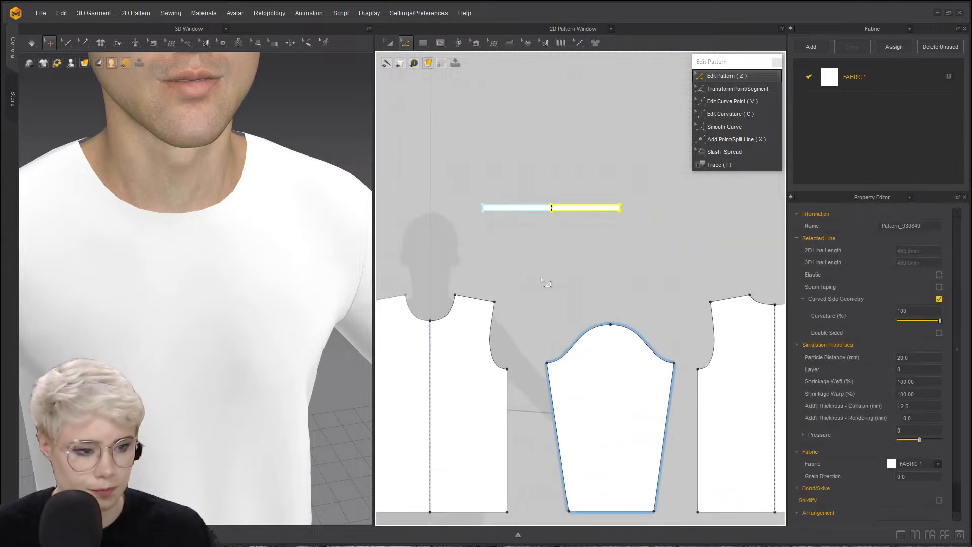
pyautogui.click(521, 292)
pyautogui.press('n')
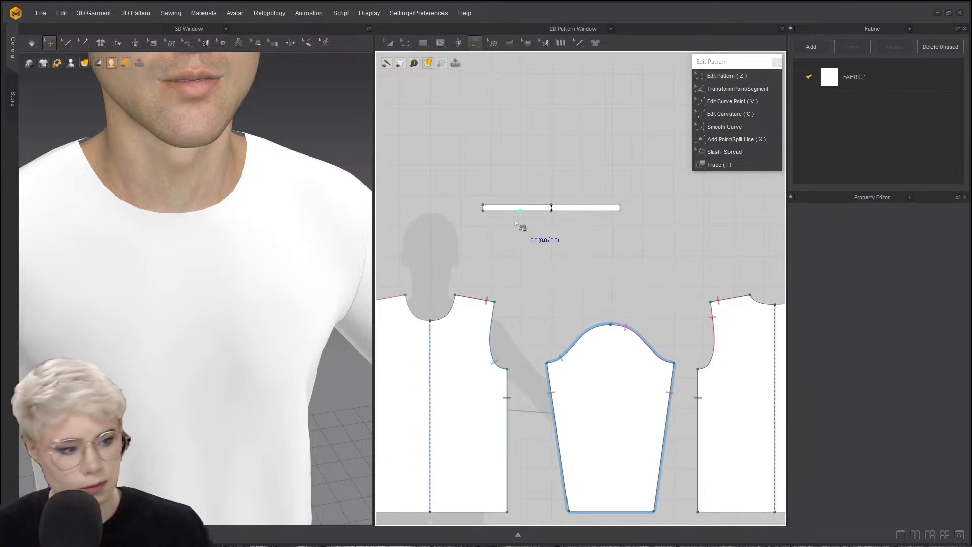
pyautogui.click(487, 218)
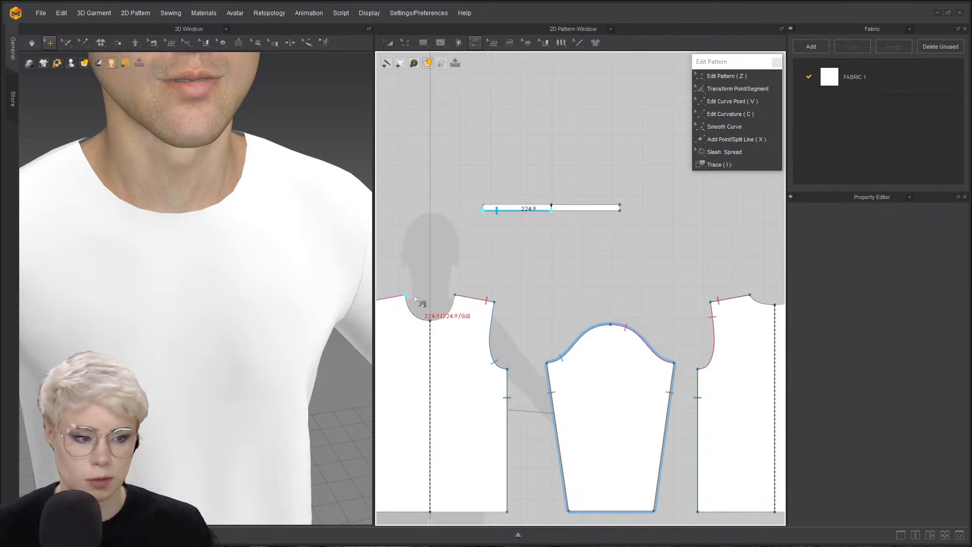
pyautogui.press('Escape')
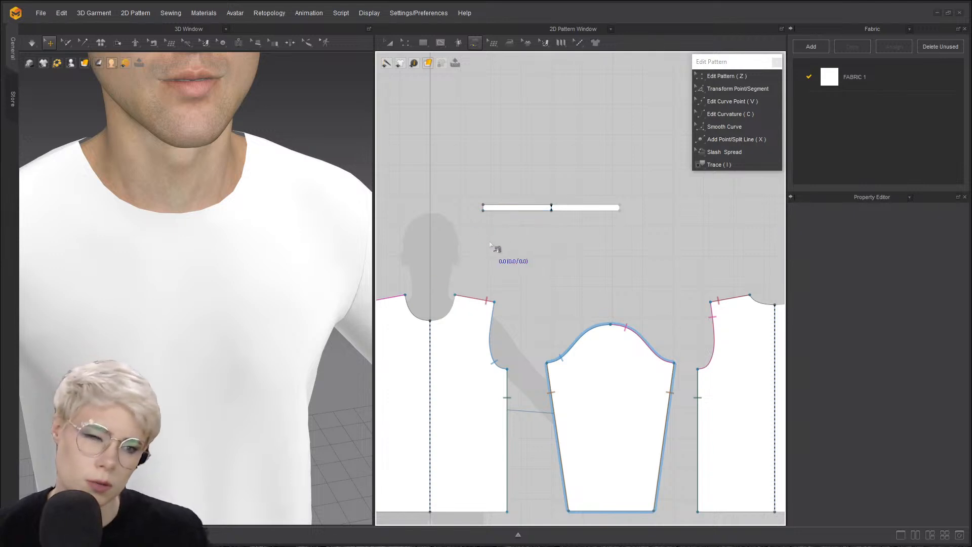
pyautogui.click(484, 210)
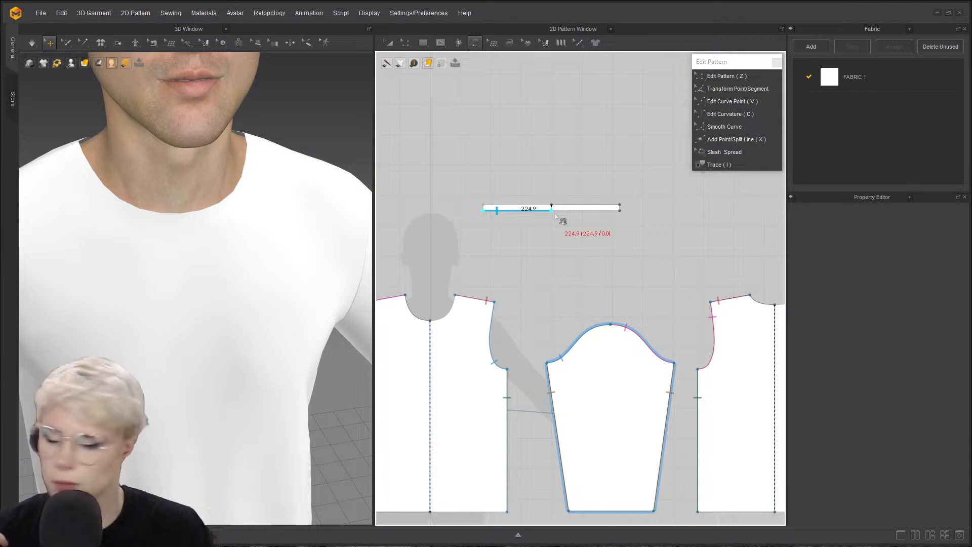
pyautogui.click(555, 216)
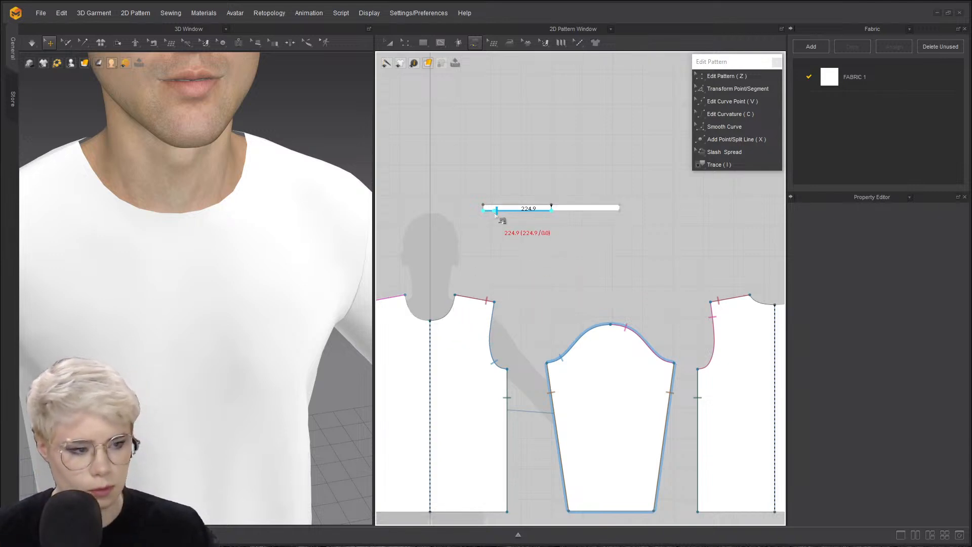
pyautogui.press('Escape')
# - Sew the full long lower edge of the neckband to the front and back neck curves combined
pyautogui.click(484, 211)
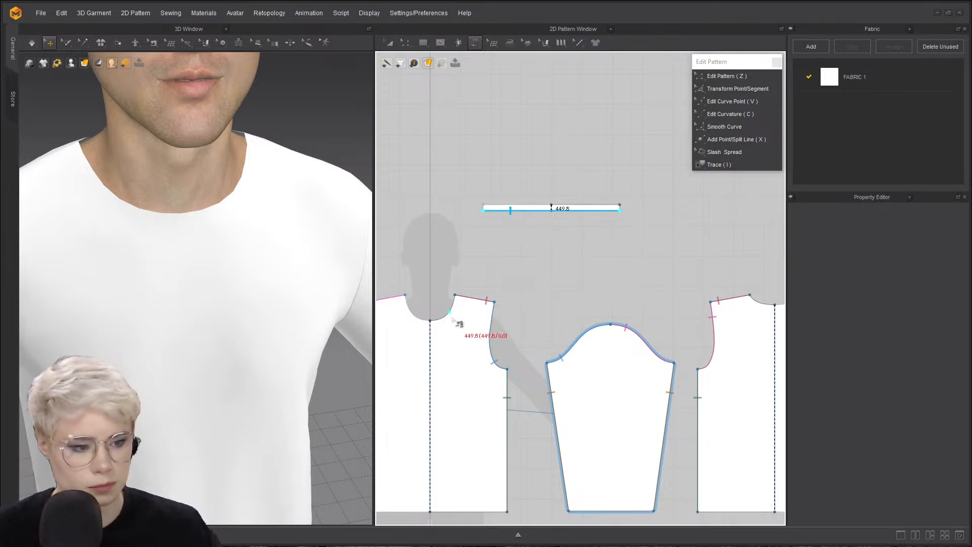
pyautogui.click(407, 299)
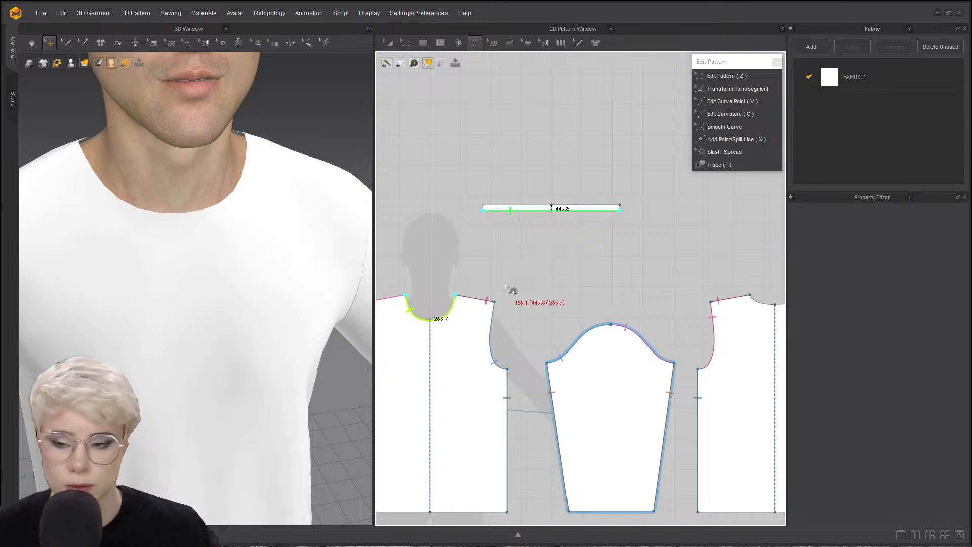
pyautogui.moveTo(598, 265); pyautogui.dragTo(569, 262, button='middle')
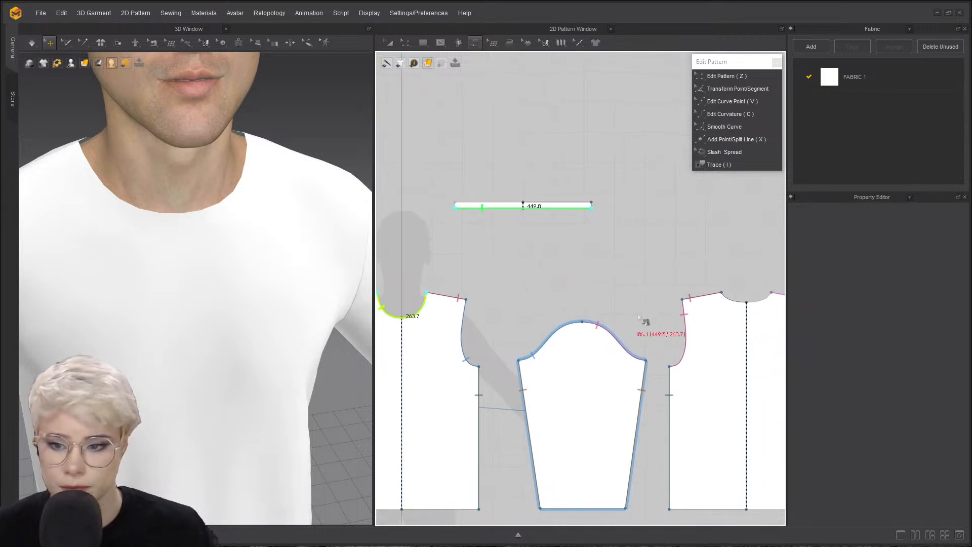
pyautogui.moveTo(739, 306); pyautogui.dragTo(685, 299, button='middle')
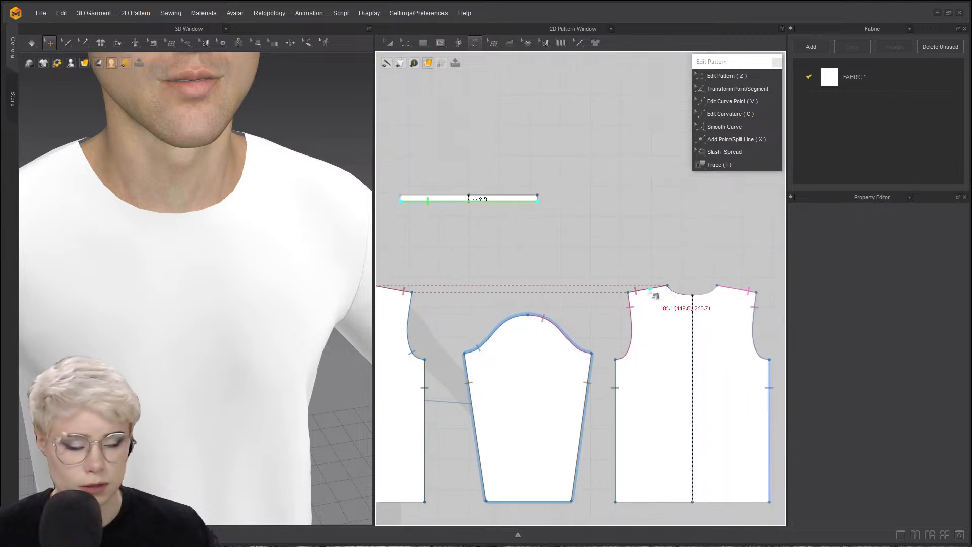
pyautogui.moveTo(606, 213); pyautogui.dragTo(761, 195, button='middle')
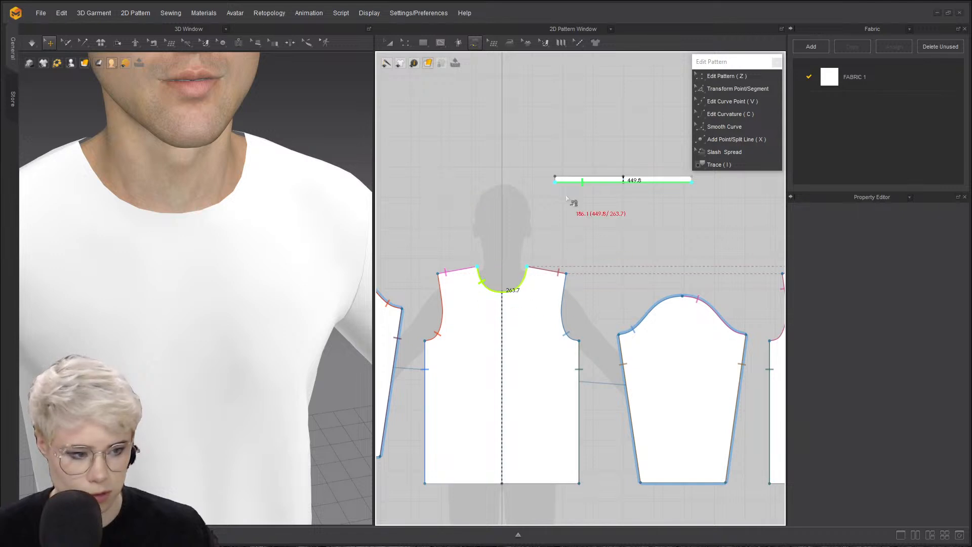
pyautogui.scroll(-3, 570, 199)
pyautogui.click(669, 242)
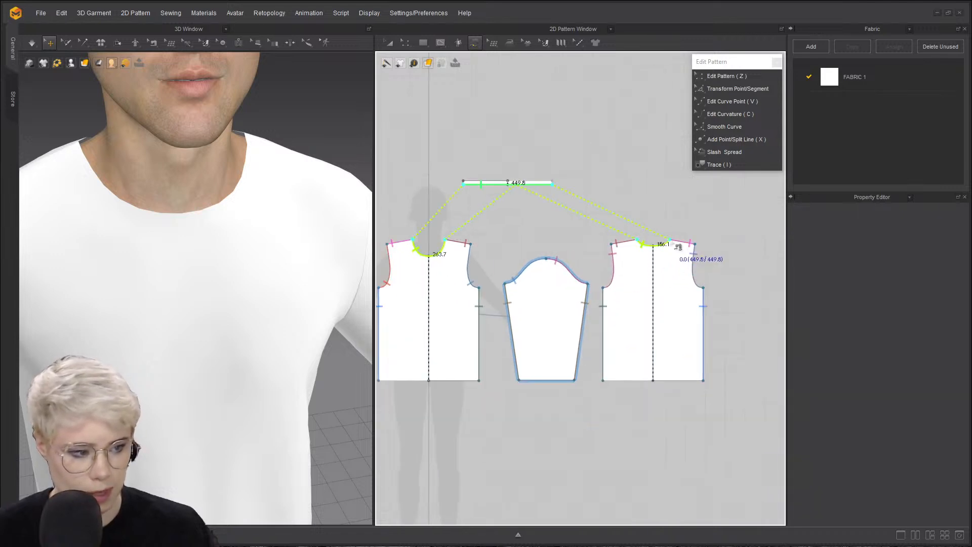
pyautogui.press('Return')
# - Wrap the neckband strip around the avatar's neck in 3D using Superimpose (Side)
pyautogui.scroll(-5, 162, 261)
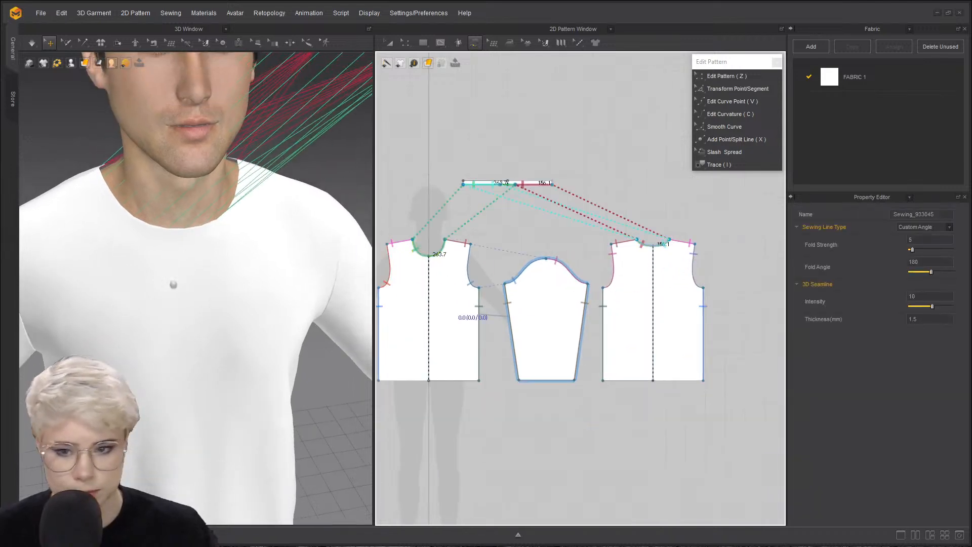
pyautogui.scroll(-3, 167, 275)
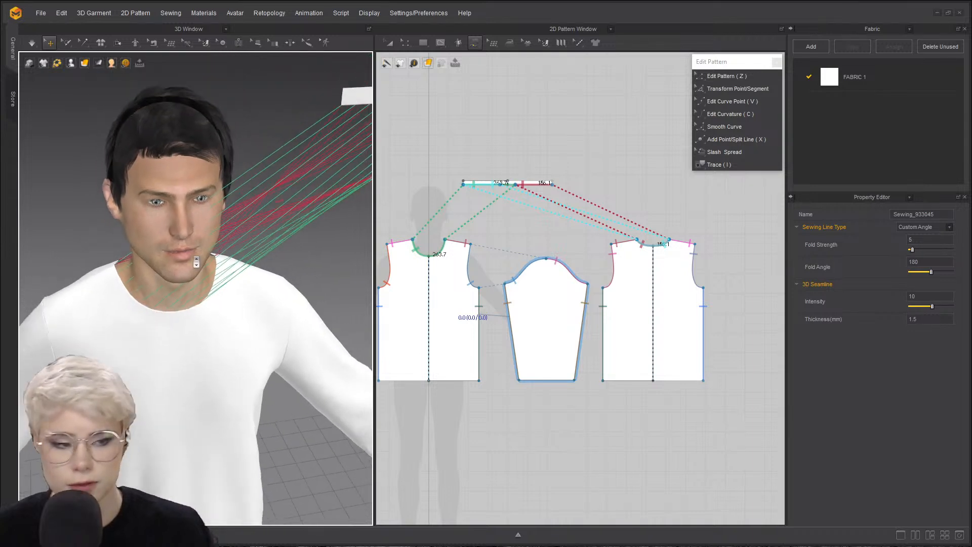
pyautogui.moveTo(198, 248); pyautogui.dragTo(137, 276, button='middle')
pyautogui.press('a')
pyautogui.click(290, 153)
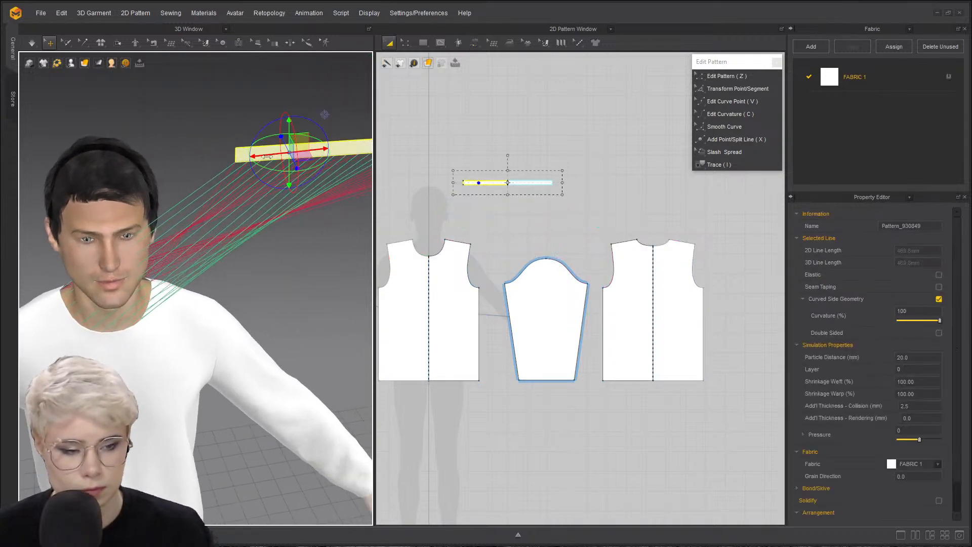
pyautogui.moveTo(120, 196)
pyautogui.mouseDown(button='right')
pyautogui.moveTo(157, 186)
pyautogui.moveTo(132, 219)
pyautogui.moveTo(117, 195)
pyautogui.mouseUp(button='right')
pyautogui.moveTo(117, 269); pyautogui.dragTo(245, 166, button='right')
pyautogui.rightClick(245, 166)
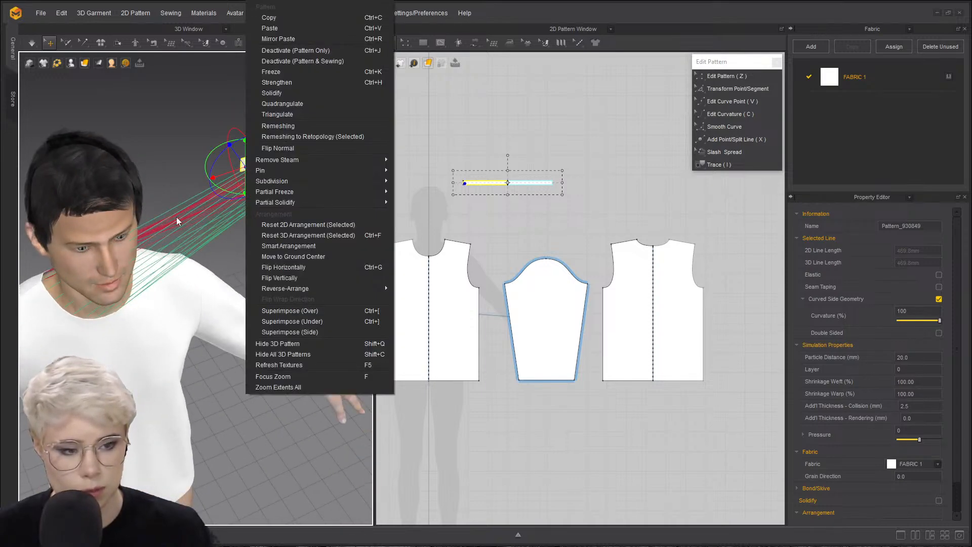
pyautogui.click(329, 332)
pyautogui.scroll(5, 187, 263)
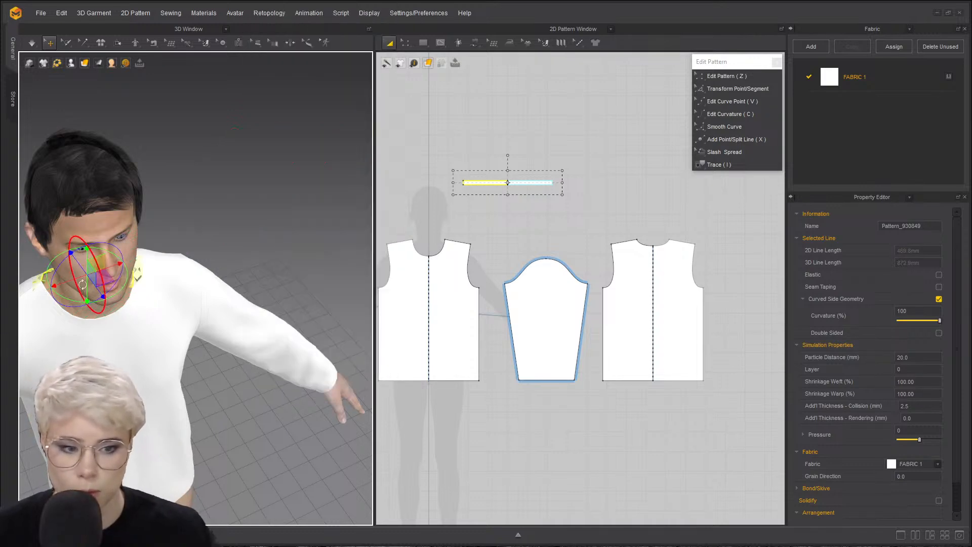
# - Show the avatar's arrangement points and place the neckband strip on the arrangement point at the side of the neck
pyautogui.scroll(-2, 187, 263)
pyautogui.moveTo(187, 354); pyautogui.dragTo(209, 269, button='middle')
pyautogui.moveTo(209, 269); pyautogui.dragTo(173, 244, button='right')
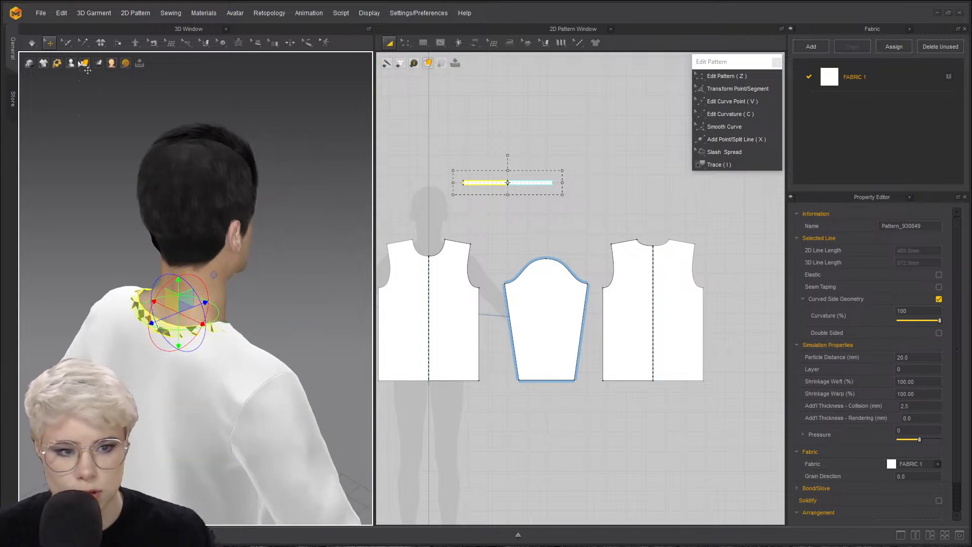
pyautogui.click(111, 62)
pyautogui.click(109, 76)
pyautogui.moveTo(127, 238); pyautogui.dragTo(221, 318, button='right')
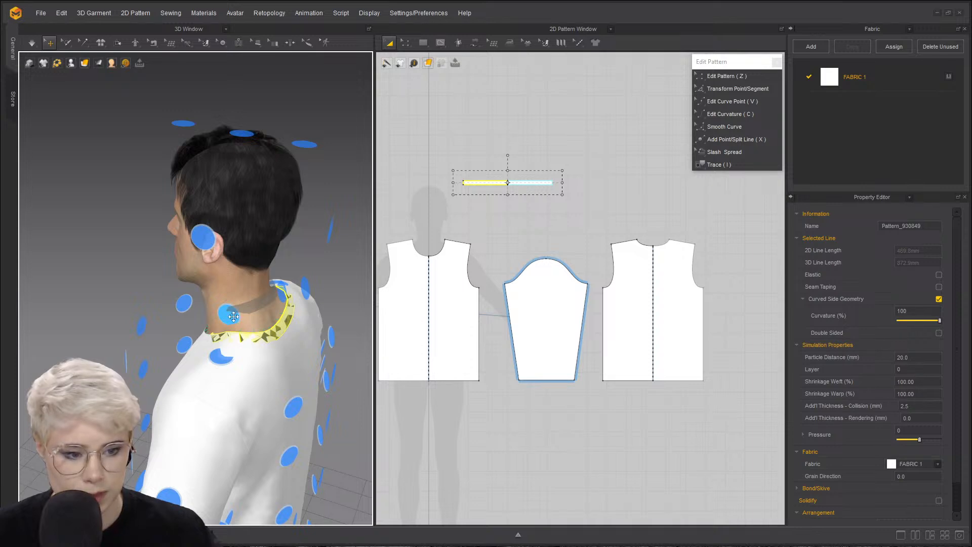
pyautogui.click(233, 317)
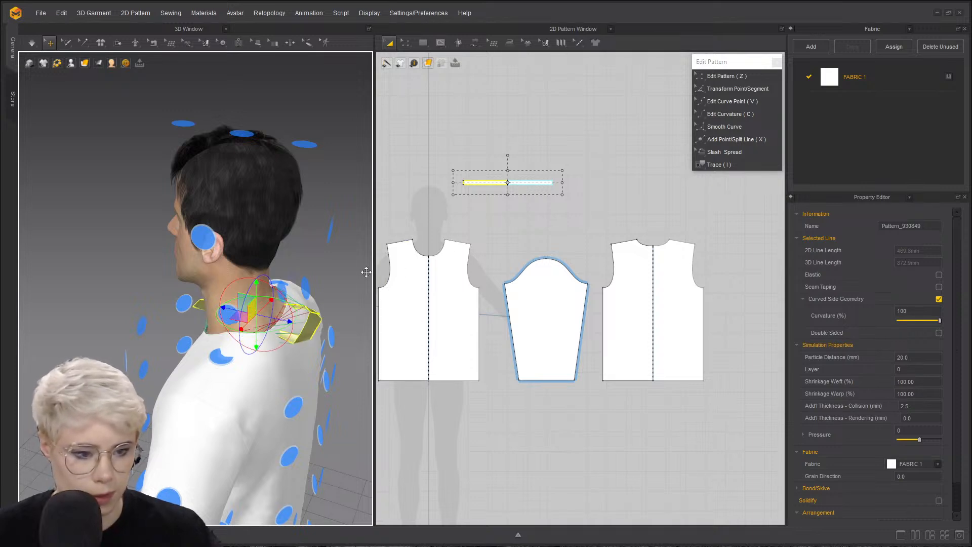
pyautogui.hotkey('ctrl', 'z')
pyautogui.click(226, 321)
pyautogui.moveTo(221, 332); pyautogui.dragTo(196, 272, button='right')
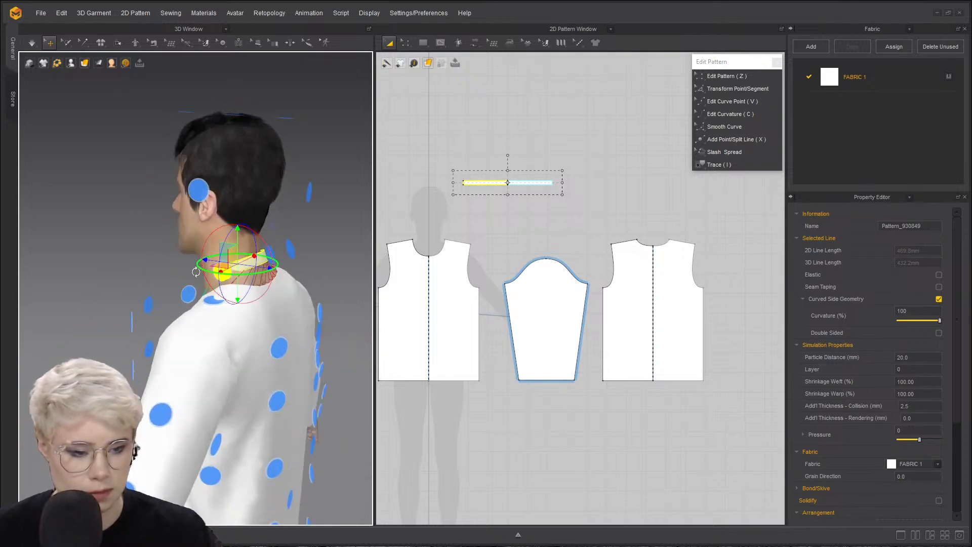
pyautogui.moveTo(299, 291)
pyautogui.mouseDown(button='right')
pyautogui.moveTo(272, 286)
pyautogui.moveTo(314, 285)
pyautogui.moveTo(283, 285)
pyautogui.mouseUp(button='right')
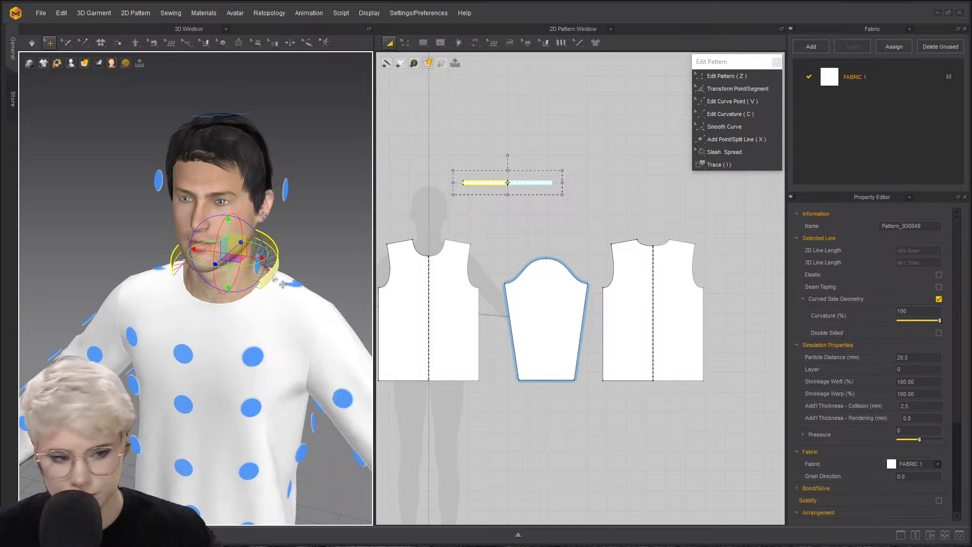
# - Rotate and move the neckband strip in 3D until it curves level around the avatar's neck above the shirt neckline
pyautogui.click(343, 225)
pyautogui.click(268, 276)
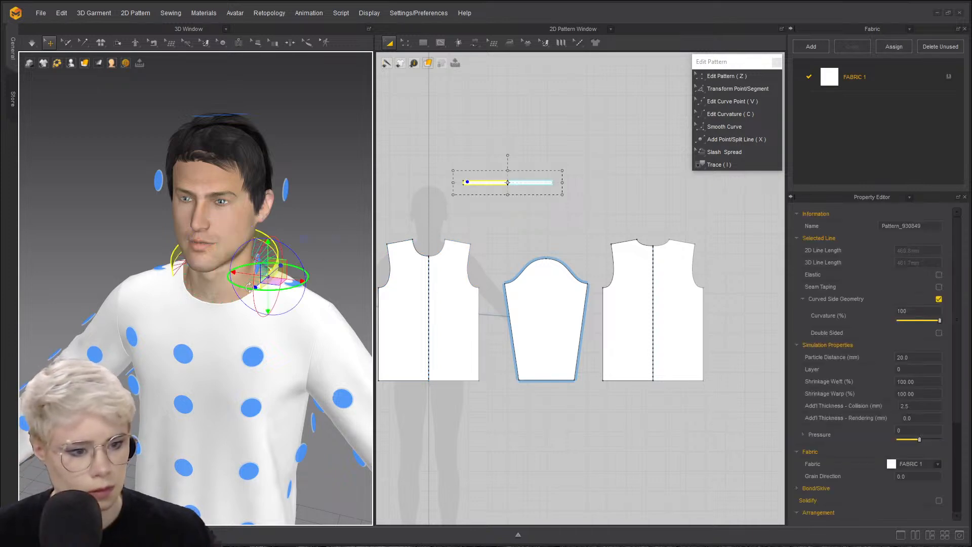
pyautogui.moveTo(263, 289); pyautogui.dragTo(224, 273)
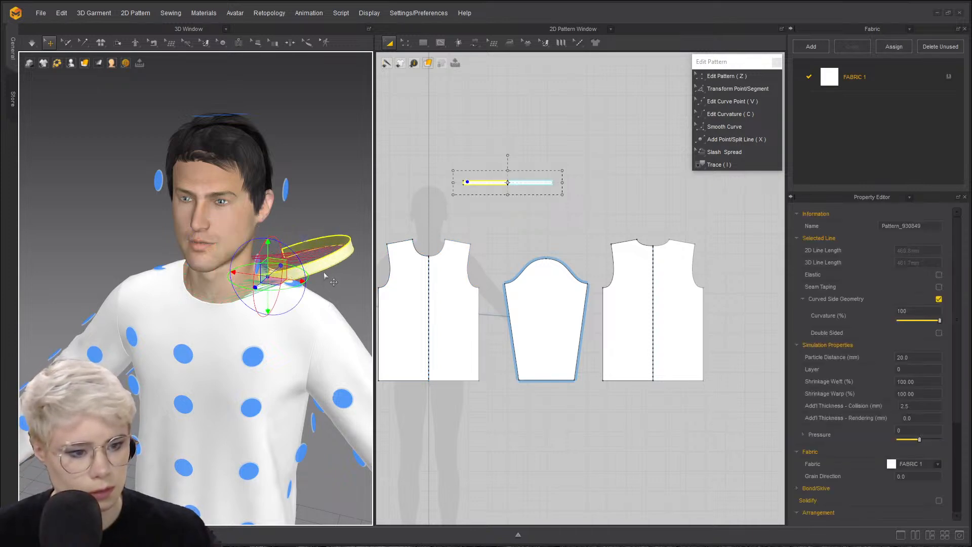
pyautogui.moveTo(323, 264); pyautogui.dragTo(219, 269)
pyautogui.moveTo(228, 278); pyautogui.dragTo(177, 286, button='right')
pyautogui.moveTo(204, 284); pyautogui.dragTo(196, 273)
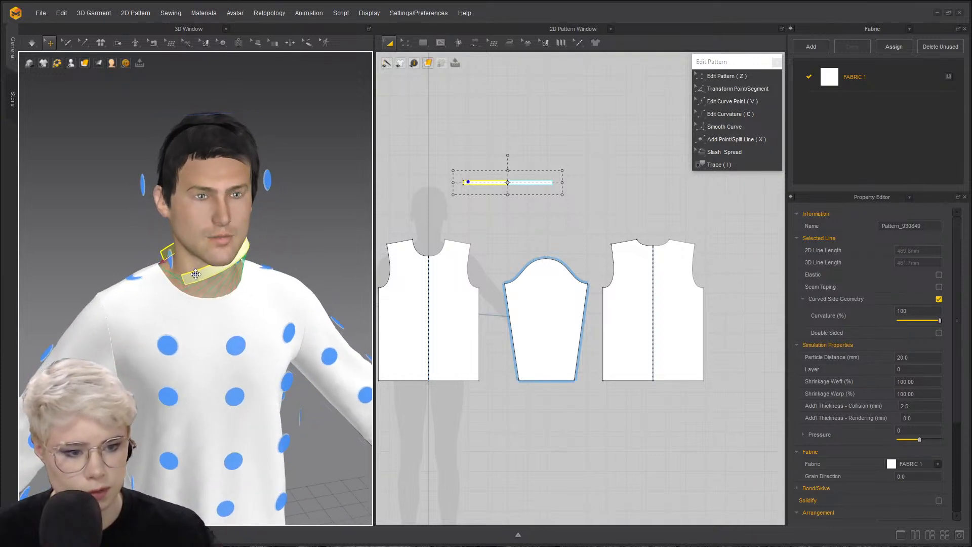
pyautogui.click(196, 273)
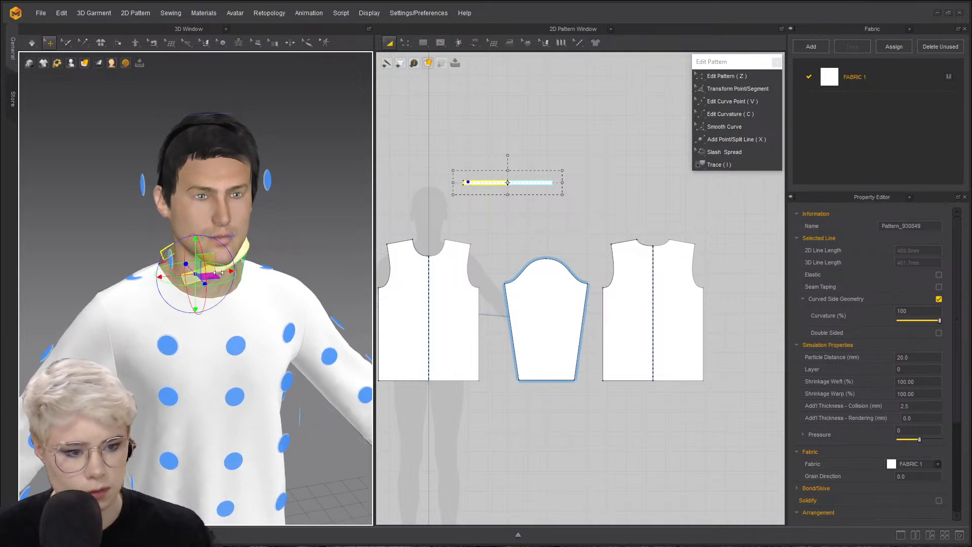
pyautogui.click(269, 232)
pyautogui.moveTo(235, 273); pyautogui.dragTo(203, 252)
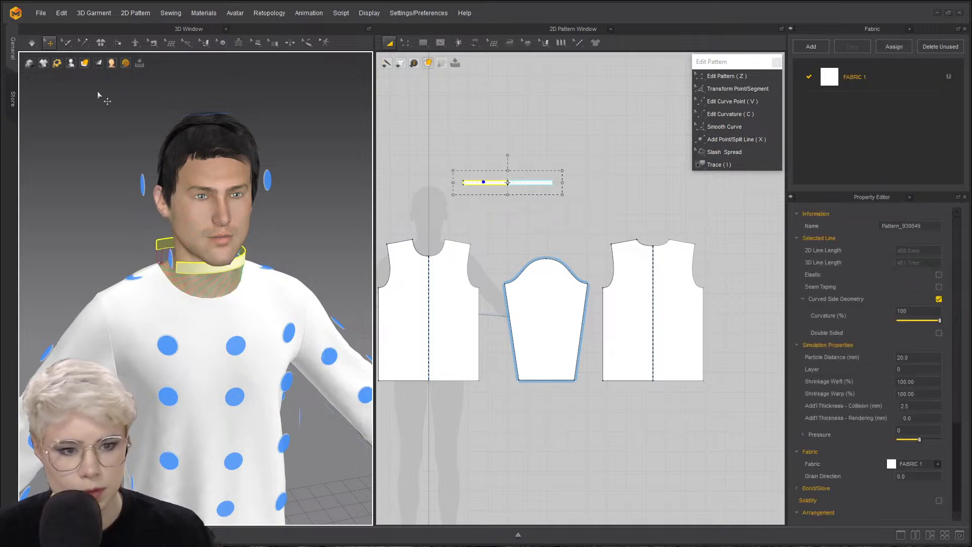
# - Hide the arrangement points and examine the seam lines between the neckband and the neckline from behind and the side
pyautogui.moveTo(71, 65)
pyautogui.click(68, 89)
pyautogui.click(93, 216)
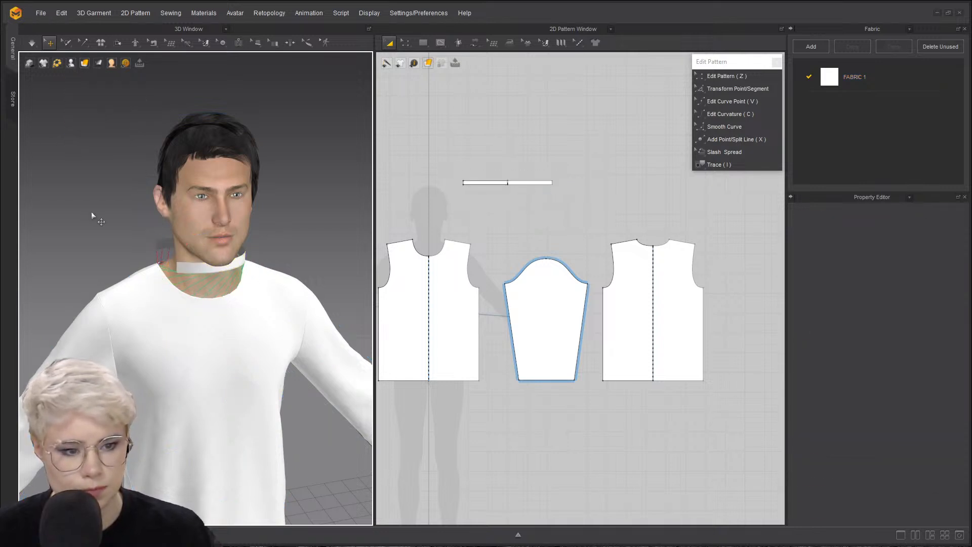
pyautogui.moveTo(108, 234); pyautogui.dragTo(222, 261, button='right')
pyautogui.scroll(5, 223, 261)
pyautogui.scroll(3, 134, 286)
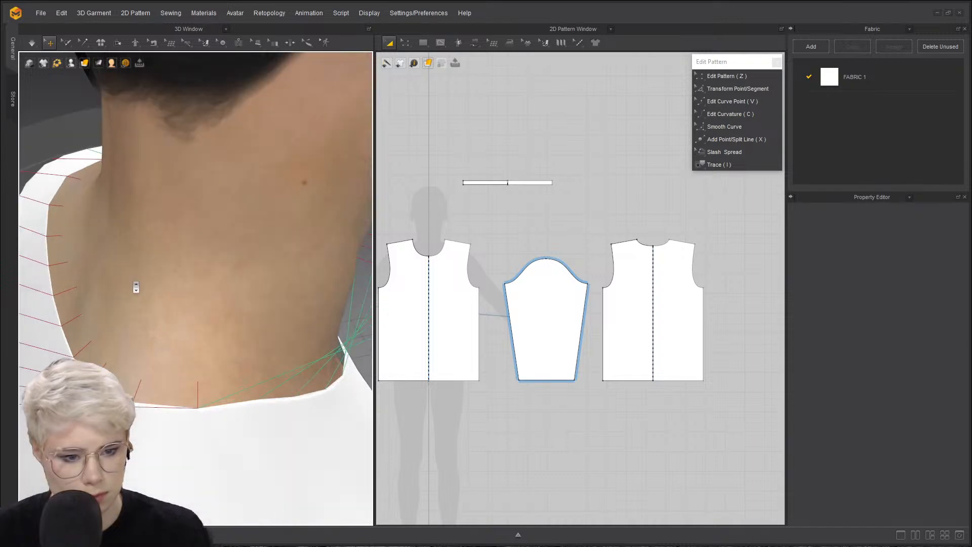
pyautogui.moveTo(135, 286); pyautogui.dragTo(157, 269, button='right')
pyautogui.scroll(-5, 187, 268)
pyautogui.moveTo(236, 269); pyautogui.dragTo(169, 270, button='right')
pyautogui.press('n')
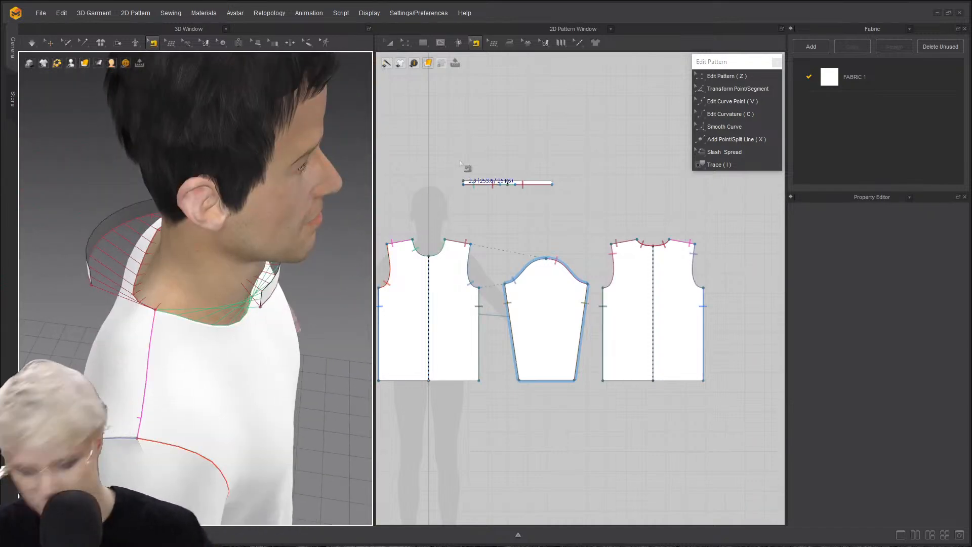
pyautogui.press('z')
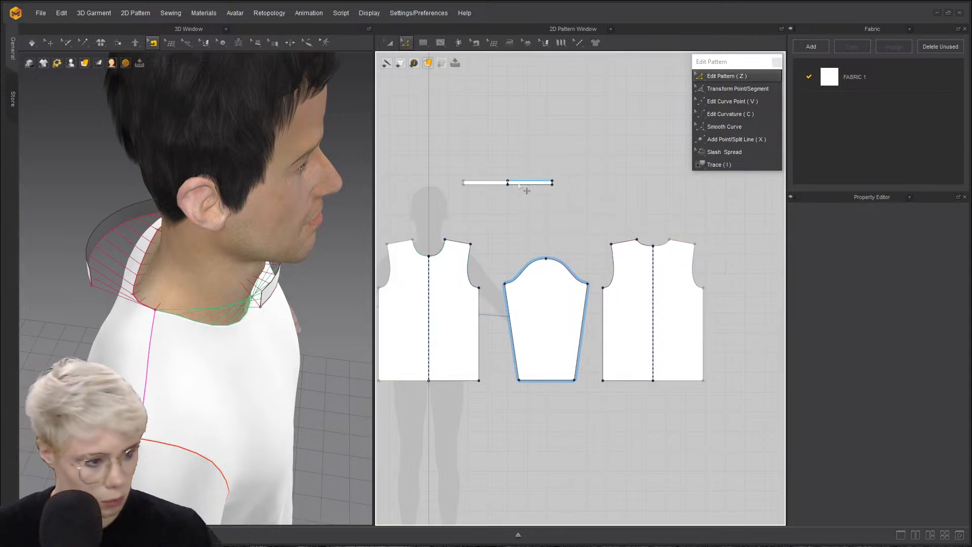
pyautogui.click(529, 183)
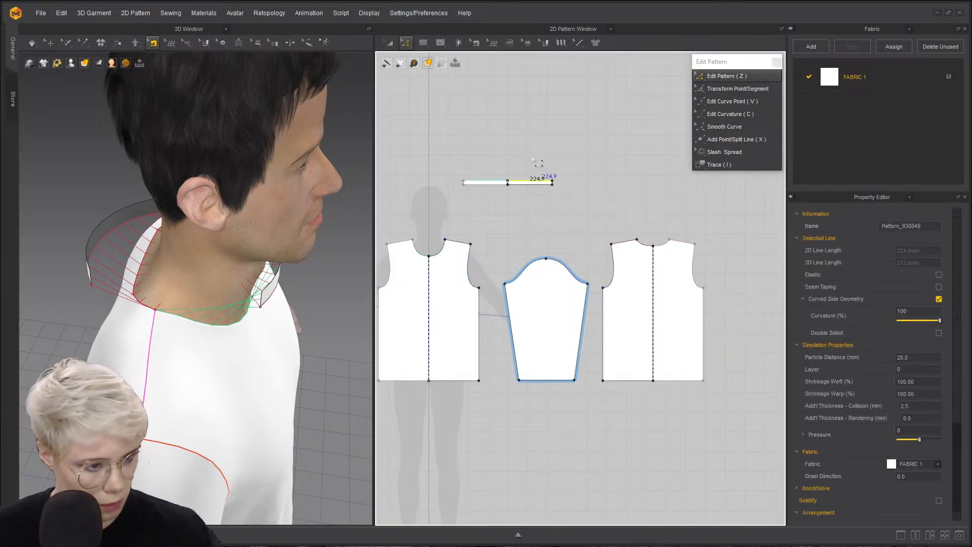
pyautogui.rightClick(524, 183)
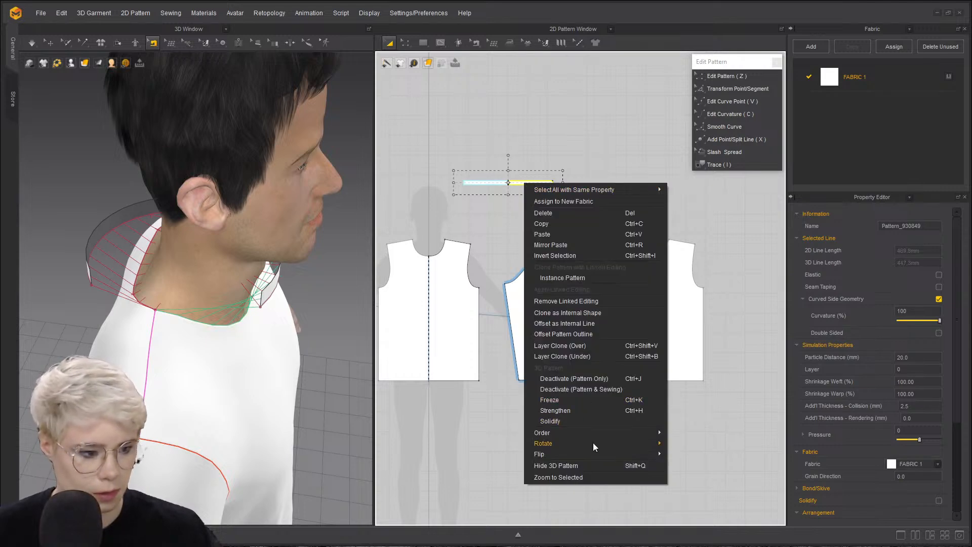
pyautogui.click(542, 120)
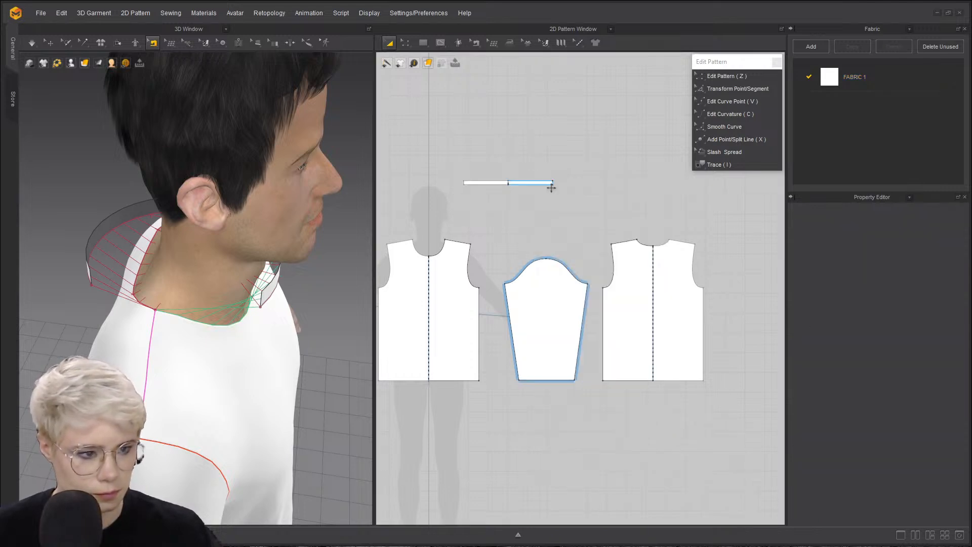
pyautogui.click(537, 183)
pyautogui.rightClick(526, 183)
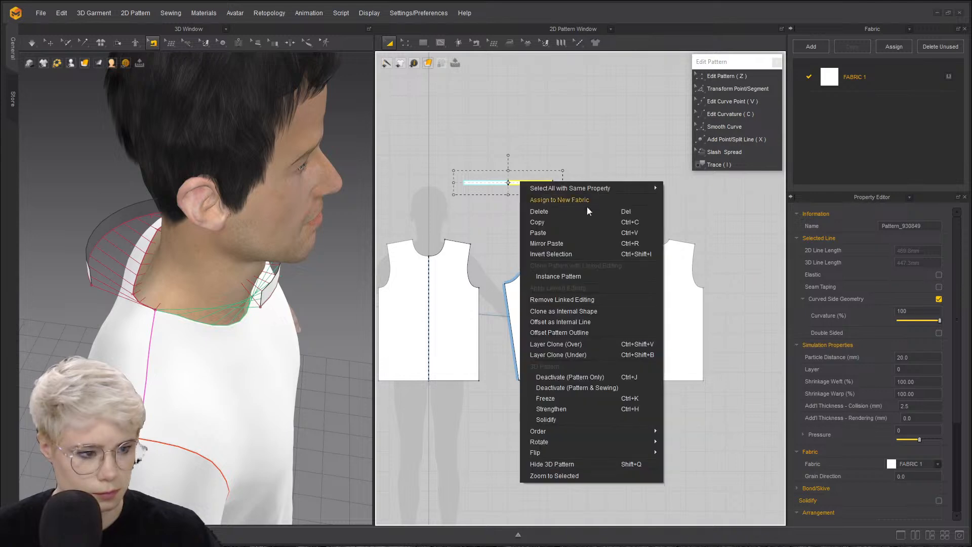
pyautogui.click(578, 311)
# - Remove the linked editing from the neckband strip in the 2D pattern layout
pyautogui.scroll(4, 489, 222)
pyautogui.scroll(-1, 440, 226)
pyautogui.moveTo(64, 244); pyautogui.dragTo(422, 181, button='right')
pyautogui.press('z')
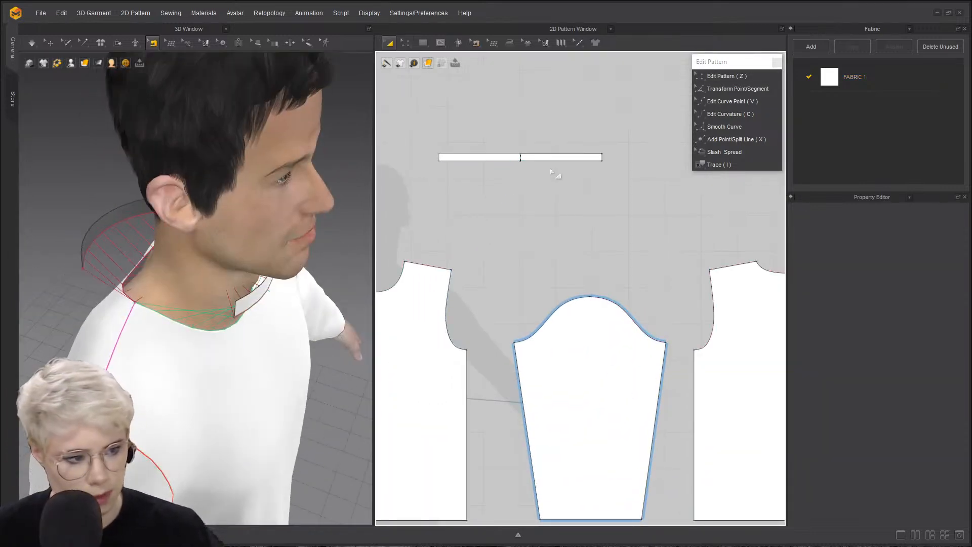
pyautogui.click(549, 161)
pyautogui.rightClick(540, 159)
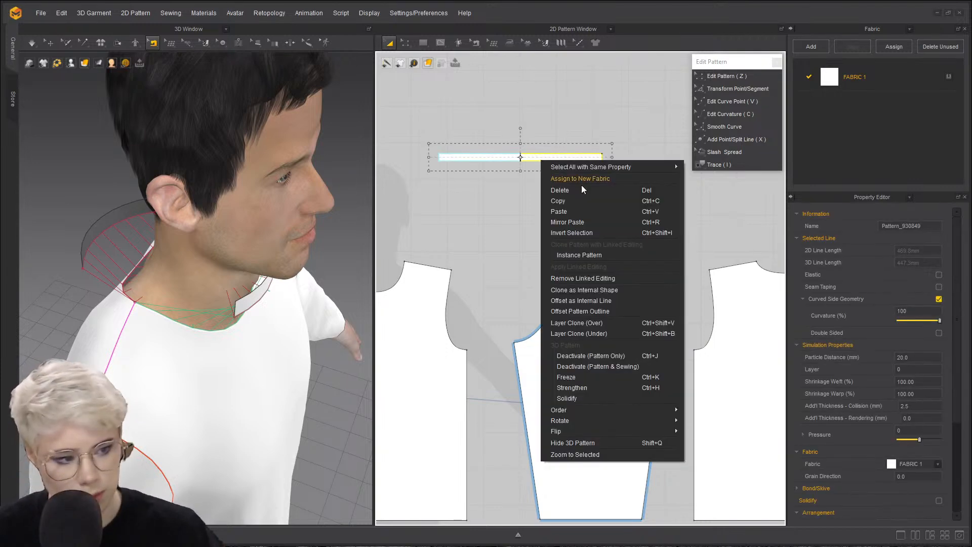
pyautogui.click(593, 277)
pyautogui.click(485, 218)
pyautogui.click(538, 156)
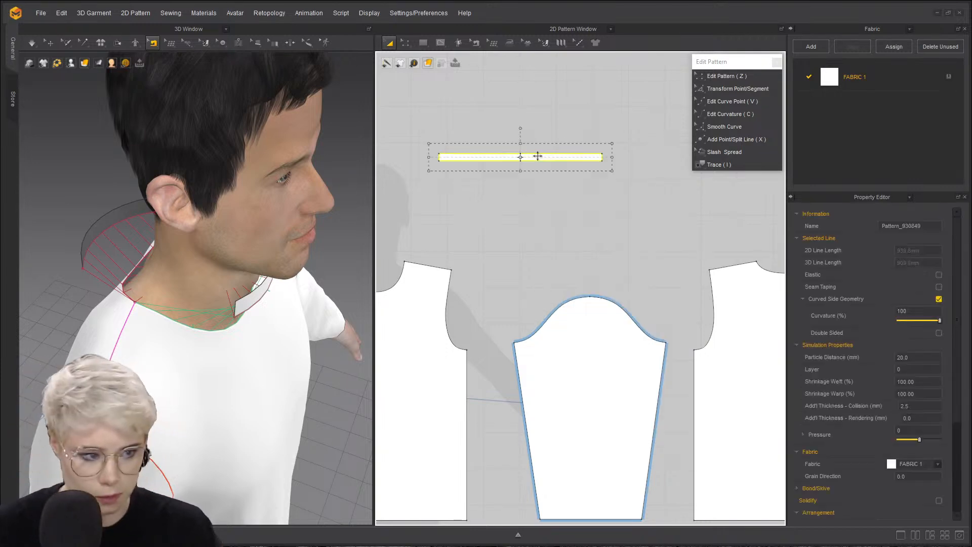
pyautogui.click(523, 196)
# - Select the seams joining the neckband's lower edge to the front and back neck curves and delete them
pyautogui.press('b')
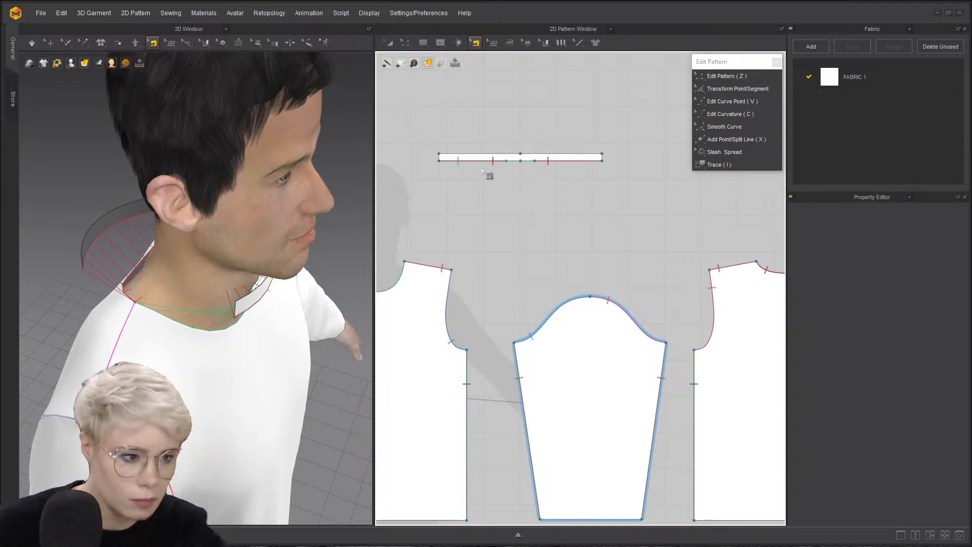
pyautogui.moveTo(418, 156); pyautogui.dragTo(653, 198)
pyautogui.scroll(-4, 531, 233)
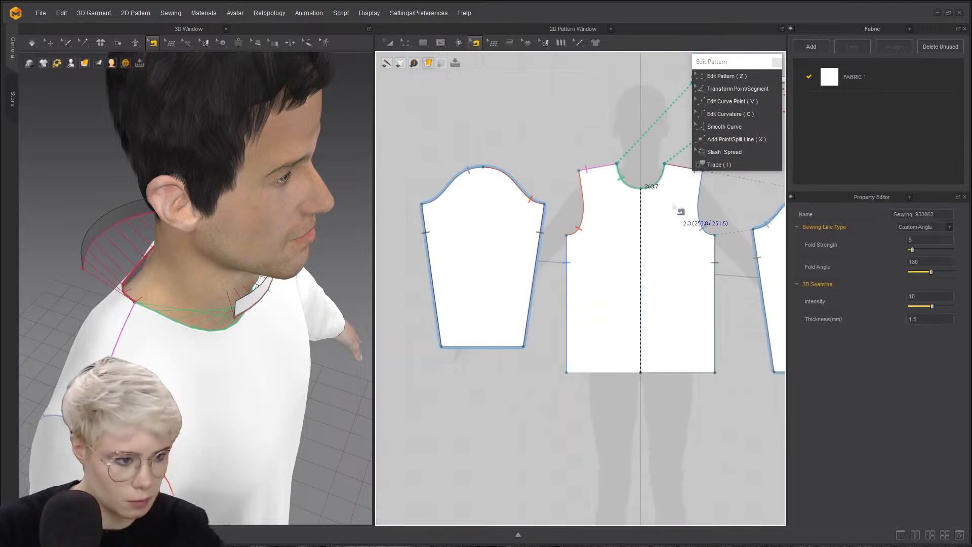
pyautogui.moveTo(464, 275); pyautogui.dragTo(489, 306, button='middle')
pyautogui.moveTo(248, 325); pyautogui.dragTo(291, 325, button='right')
pyautogui.click(577, 278)
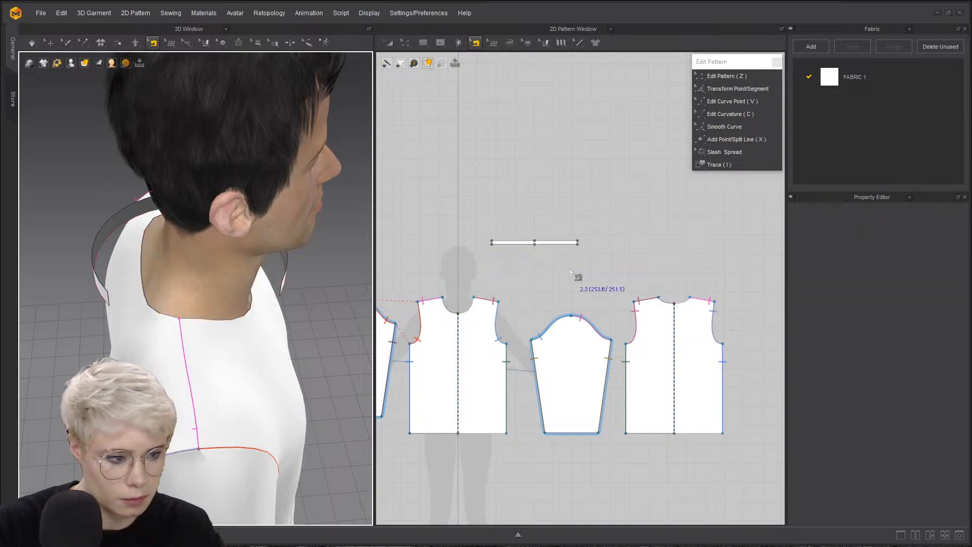
# - Sew the first 224.9 mm half of the neckband's lower edge to the full front neck curve
pyautogui.click(534, 243)
pyautogui.click(443, 297)
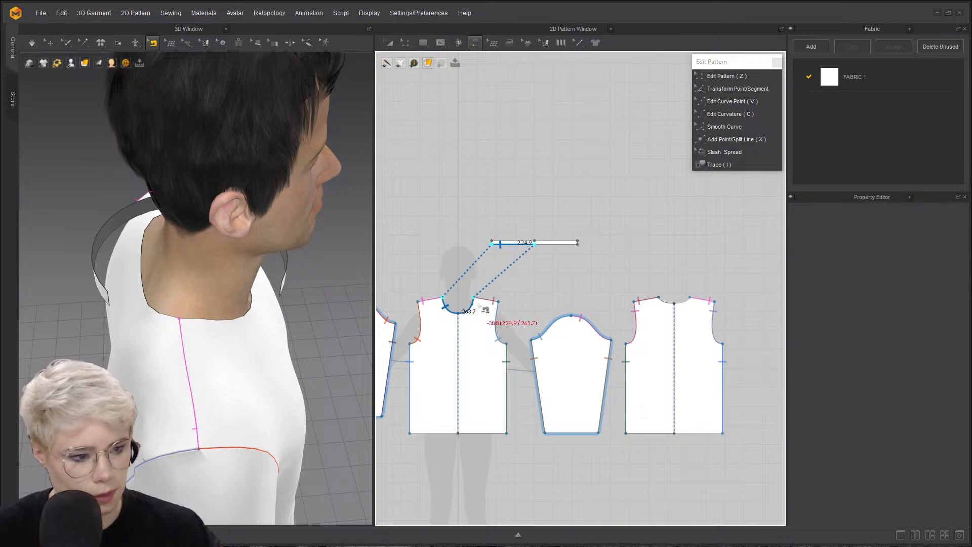
pyautogui.click(474, 298)
# - Sew the other 224.9 mm half of the neckband's lower edge to the full back neck curve
pyautogui.moveTo(309, 300); pyautogui.dragTo(166, 297, button='right')
pyautogui.click(550, 174)
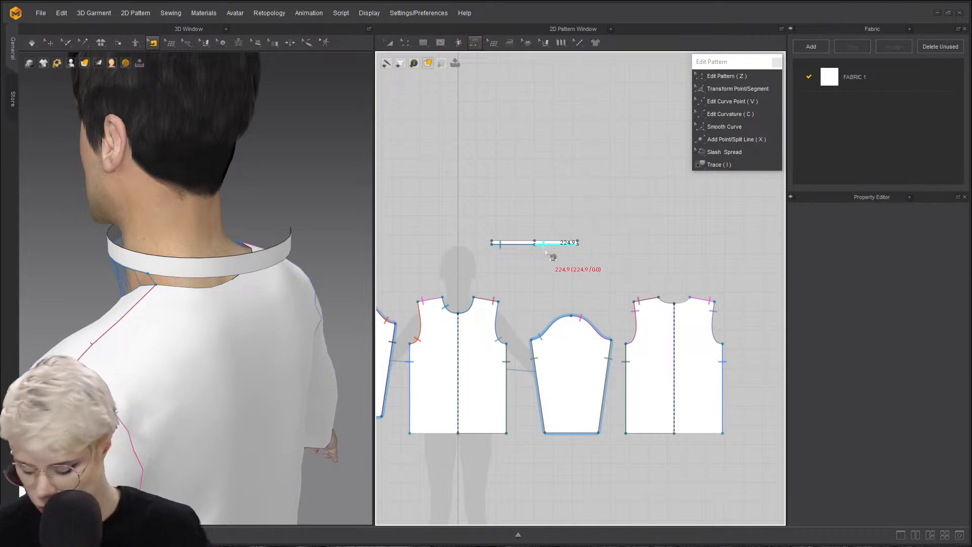
pyautogui.click(577, 246)
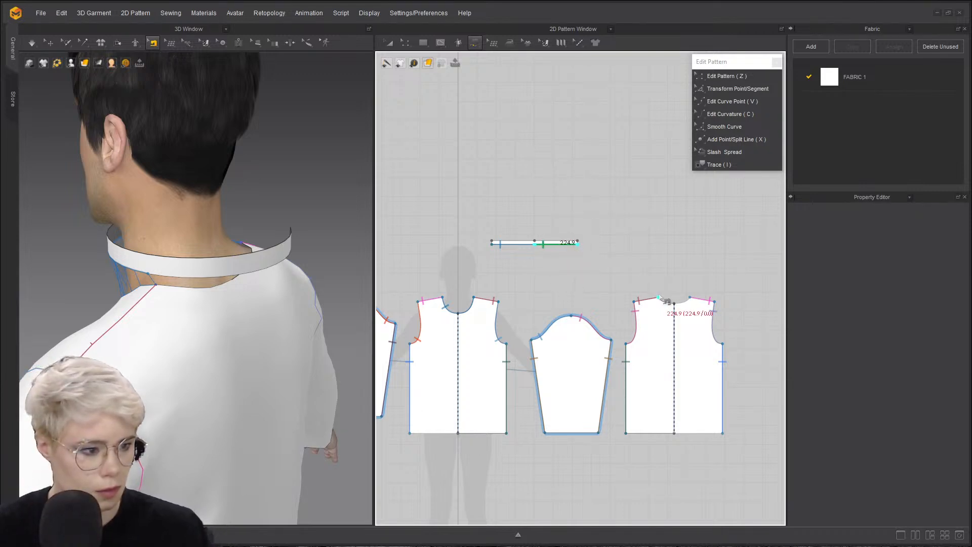
pyautogui.click(658, 298)
pyautogui.click(690, 298)
pyautogui.moveTo(182, 304); pyautogui.dragTo(163, 286, button='right')
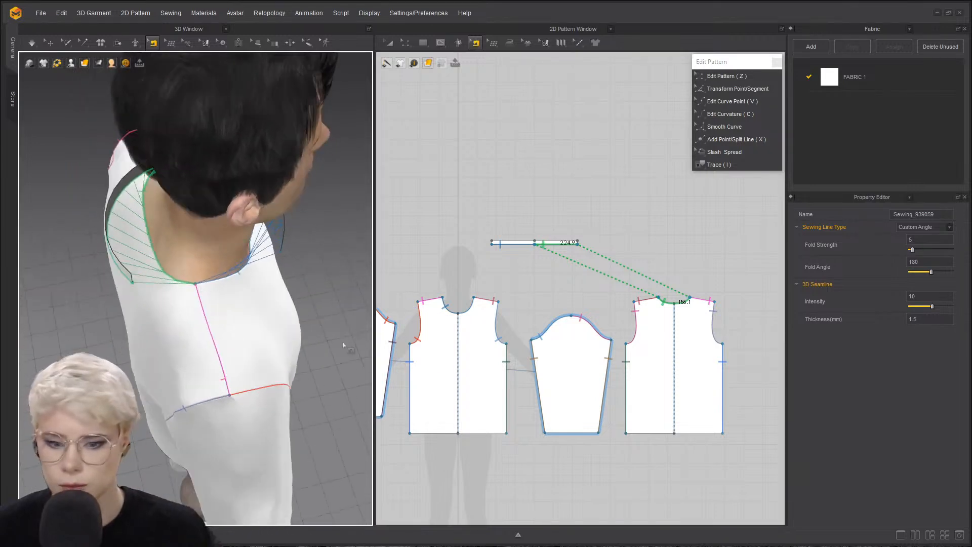
# - Sew the neckband's two 20 mm short ends to each other to close the loop
pyautogui.scroll(5, 530, 277)
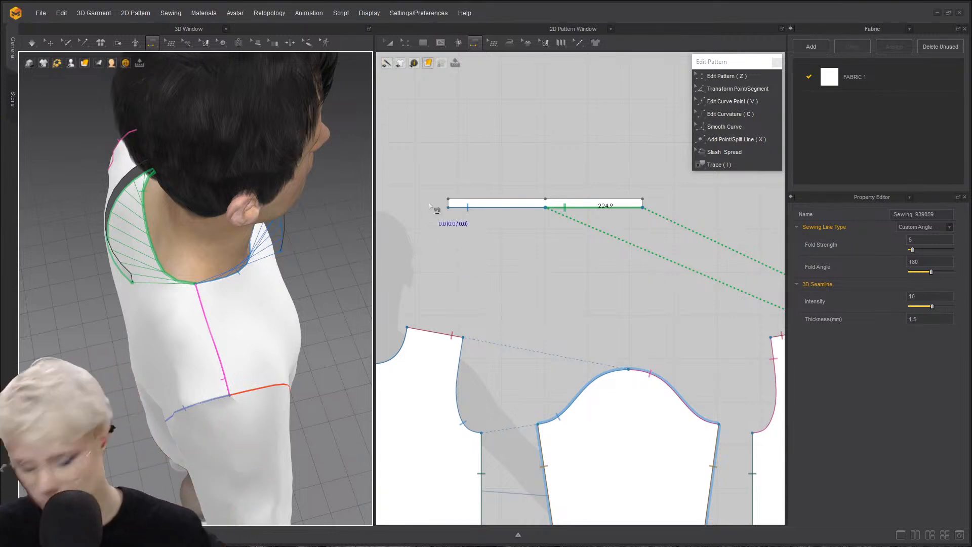
pyautogui.click(449, 203)
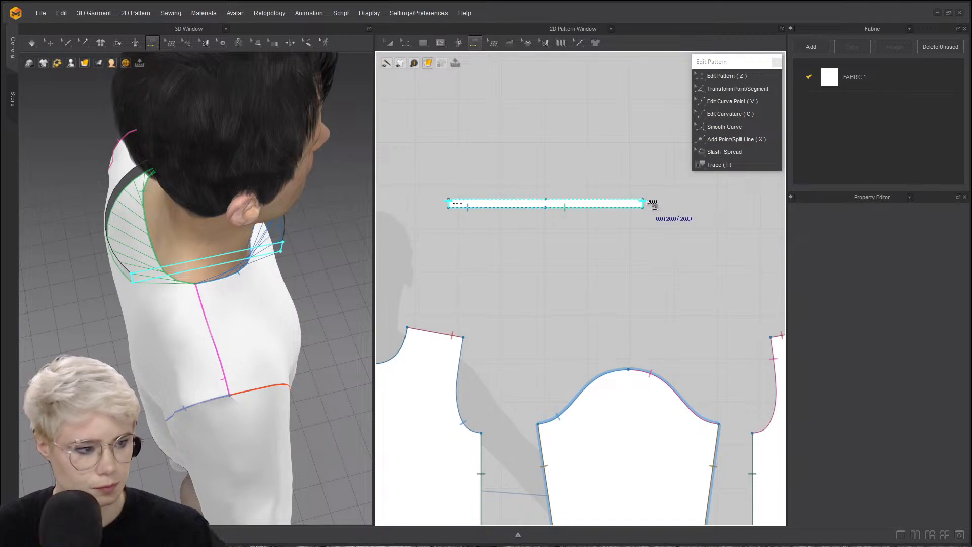
pyautogui.click(653, 203)
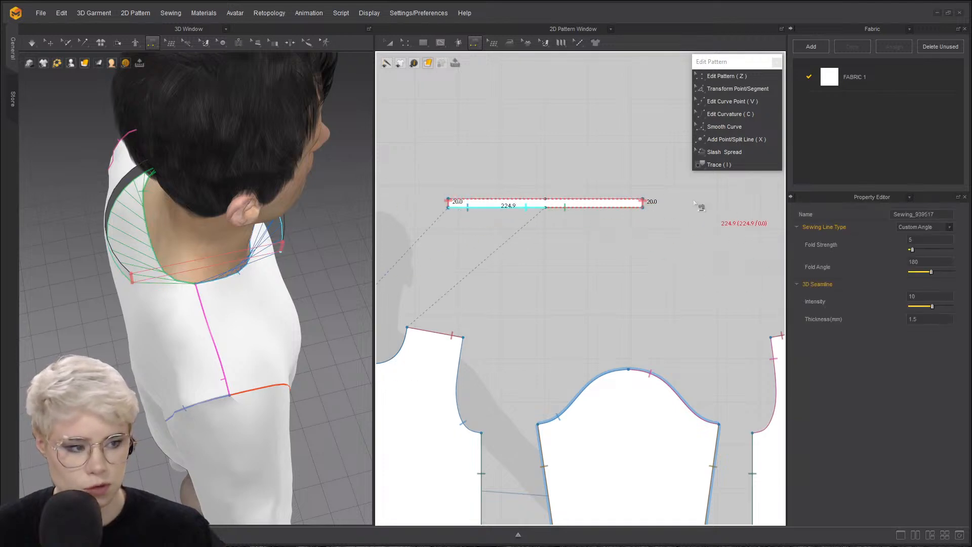
# - Simulate the garment to pull the neckband onto the neckline, check it from all sides and select the neckband in 3D
pyautogui.press('space')
pyautogui.moveTo(264, 235); pyautogui.dragTo(209, 129, button='right')
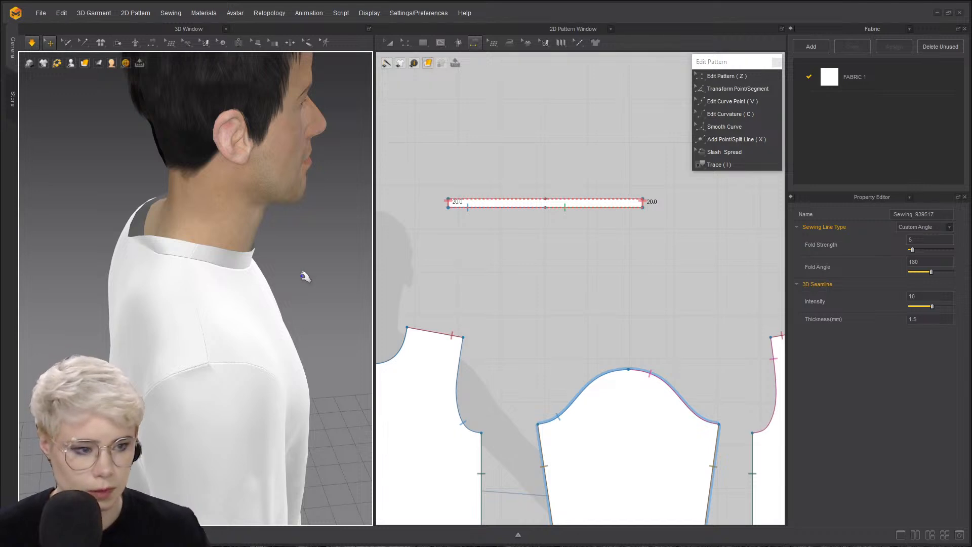
pyautogui.moveTo(302, 274); pyautogui.dragTo(99, 304, button='right')
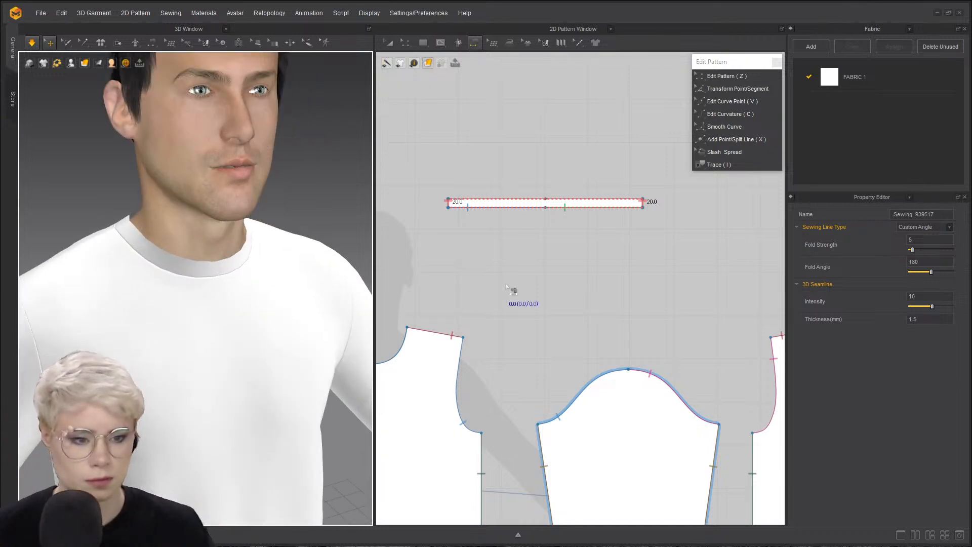
pyautogui.press('z')
pyautogui.moveTo(177, 259); pyautogui.dragTo(35, 261, button='right')
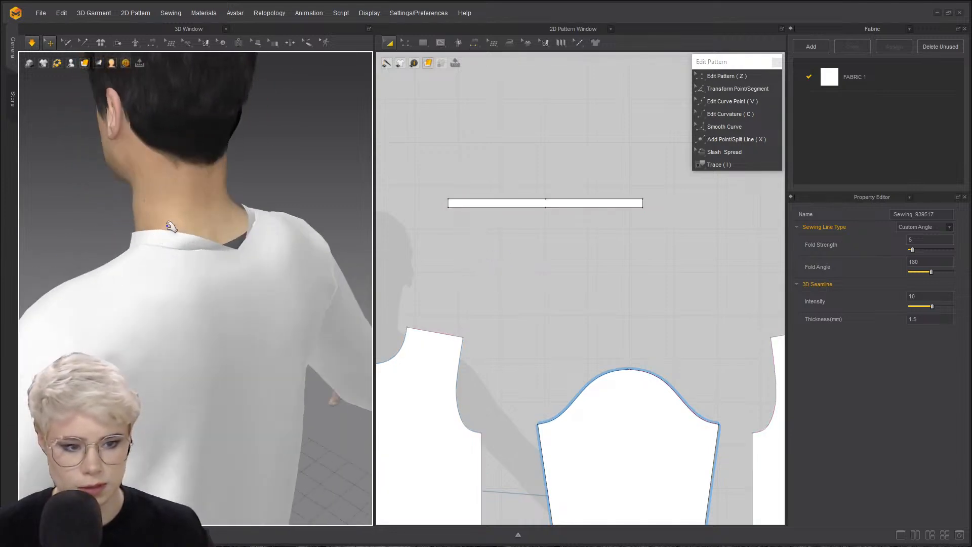
pyautogui.click(208, 248)
pyautogui.moveTo(223, 303); pyautogui.dragTo(154, 296, button='right')
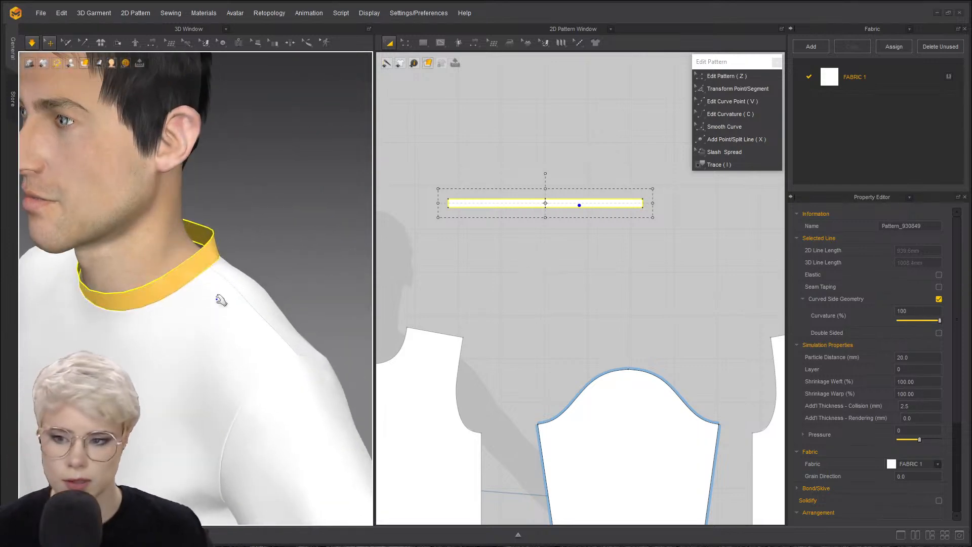
# - Examine how the neckband sits on the shirt from the back, side and front of the avatar
pyautogui.moveTo(354, 276); pyautogui.dragTo(250, 282, button='right')
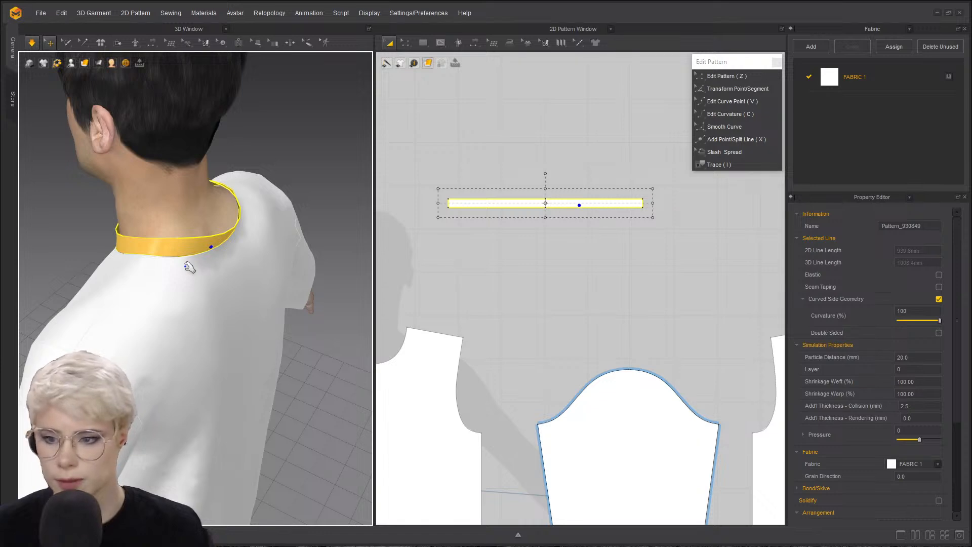
pyautogui.moveTo(284, 243); pyautogui.dragTo(233, 231, button='right')
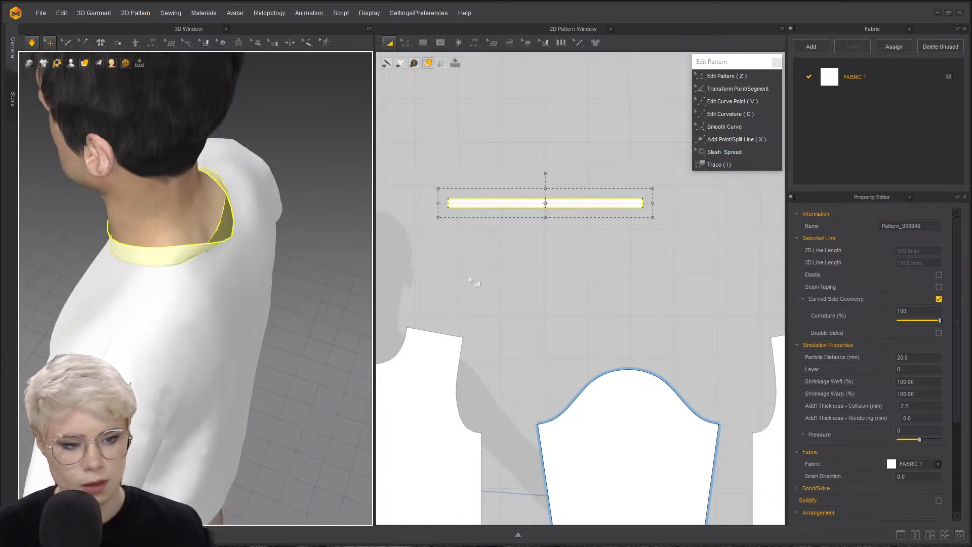
pyautogui.scroll(-3, 470, 278)
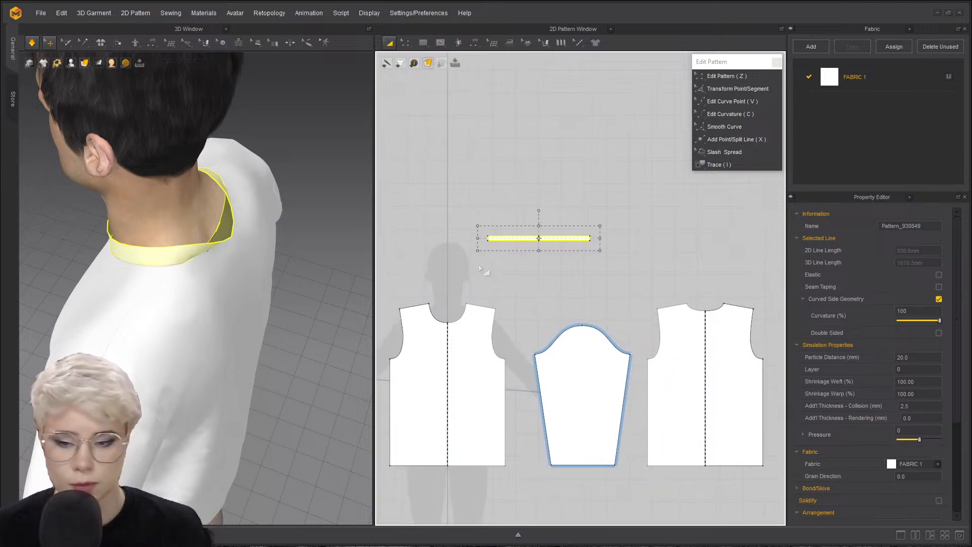
pyautogui.moveTo(168, 238); pyautogui.dragTo(250, 218, button='right')
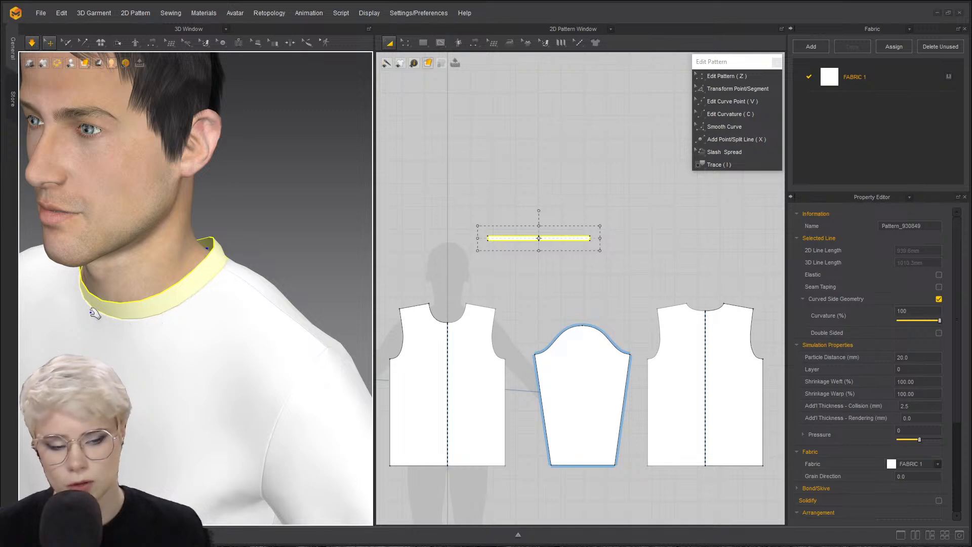
pyautogui.moveTo(212, 270); pyautogui.dragTo(186, 297, button='right')
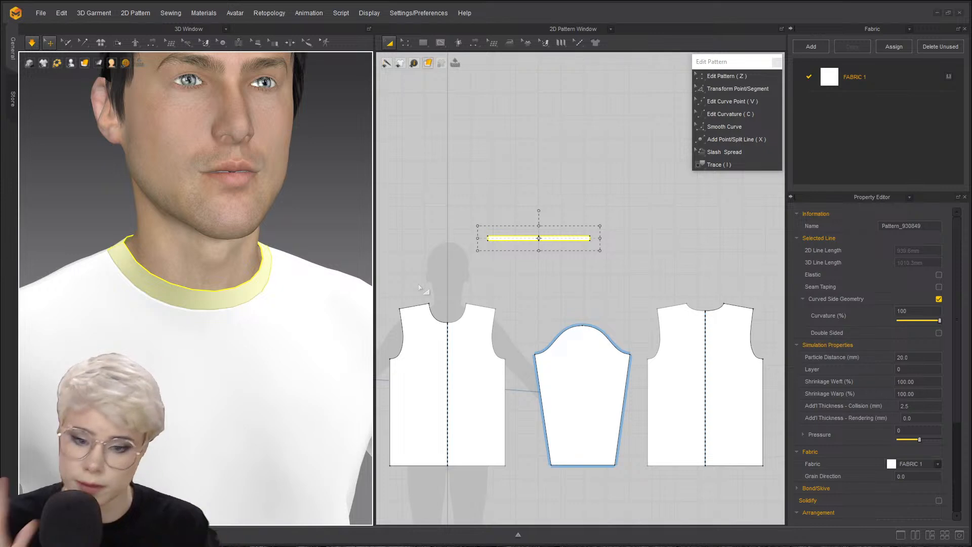
# - Shorten the neckband strip from one end and simulate it on the shirt, tugging the back panel to settle the neckline
pyautogui.scroll(1, 598, 240)
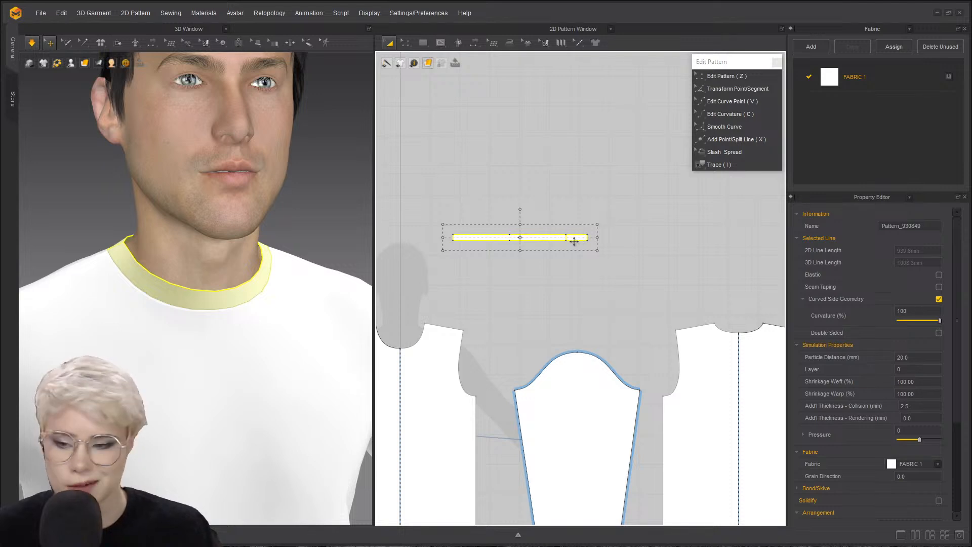
pyautogui.hotkey('ctrl', 'z')
pyautogui.moveTo(318, 276); pyautogui.dragTo(356, 276, button='right')
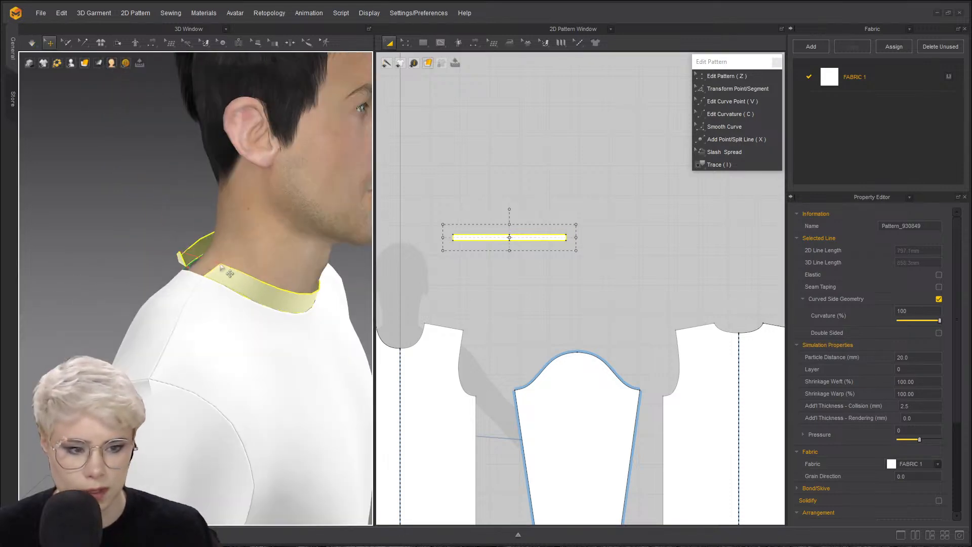
pyautogui.moveTo(268, 272); pyautogui.dragTo(233, 278, button='right')
pyautogui.click(169, 310)
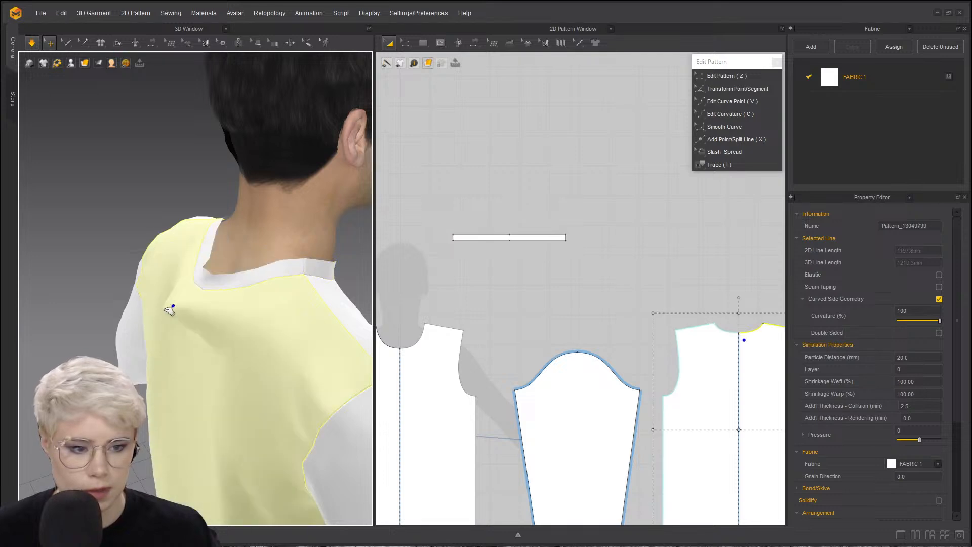
pyautogui.click(377, 358)
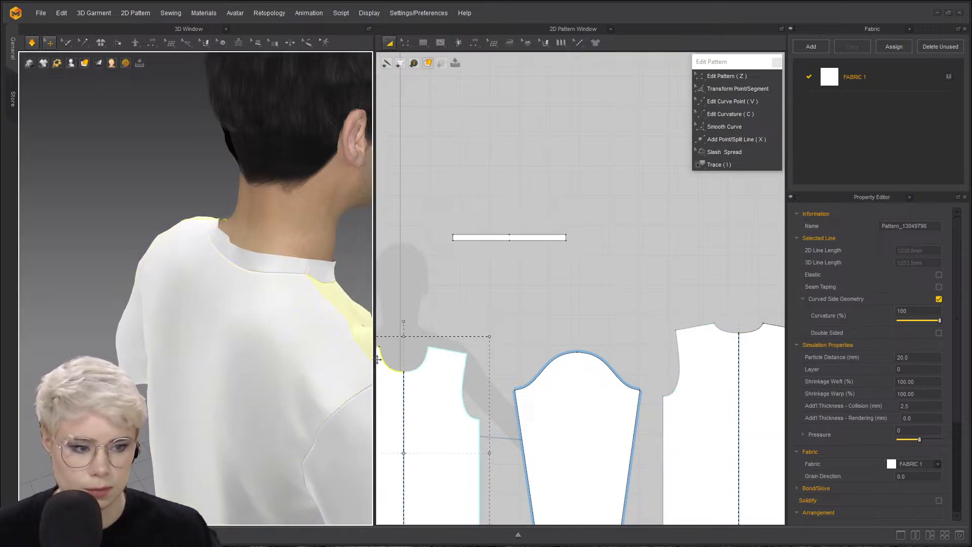
# - Shorten the neckband strip further from the same end, simulate the tighter neckline and check it around the avatar
pyautogui.click(529, 238)
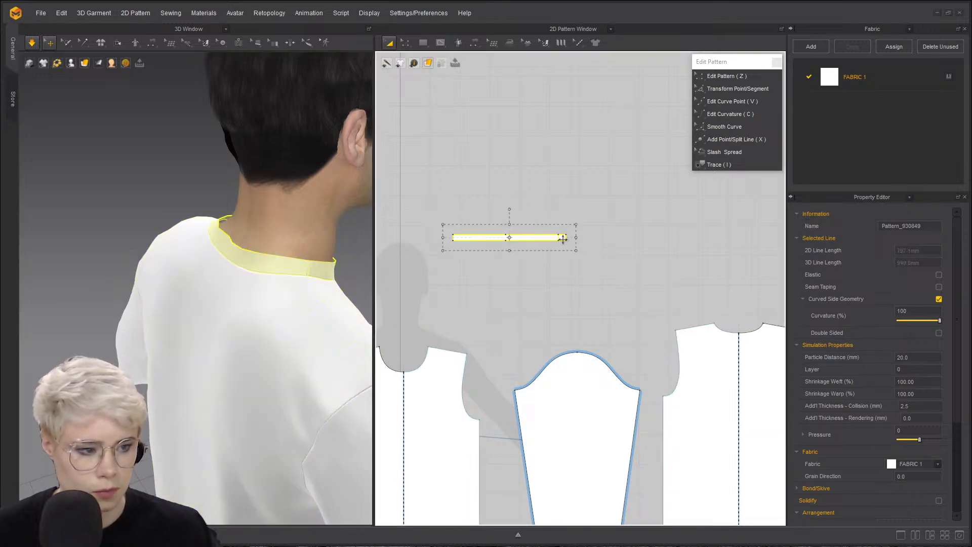
pyautogui.hotkey('ctrl', 'z')
pyautogui.press('space')
pyautogui.moveTo(231, 236); pyautogui.dragTo(177, 230, button='right')
pyautogui.moveTo(238, 292); pyautogui.dragTo(135, 205, button='right')
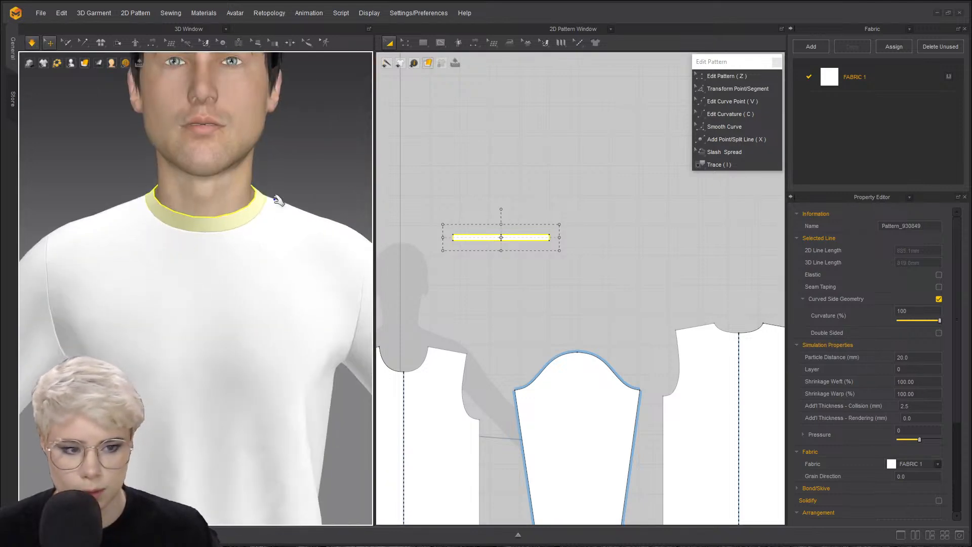
pyautogui.moveTo(256, 213); pyautogui.dragTo(245, 277, button='right')
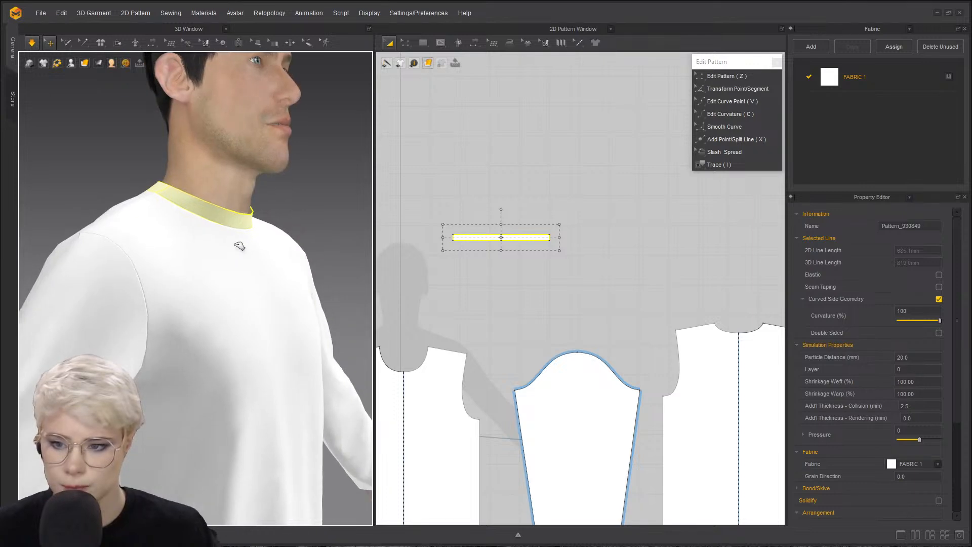
# - Tug at the shirt front during simulation and examine the shortened neckband from the back and front
pyautogui.click(245, 278)
pyautogui.moveTo(298, 224); pyautogui.dragTo(76, 224, button='right')
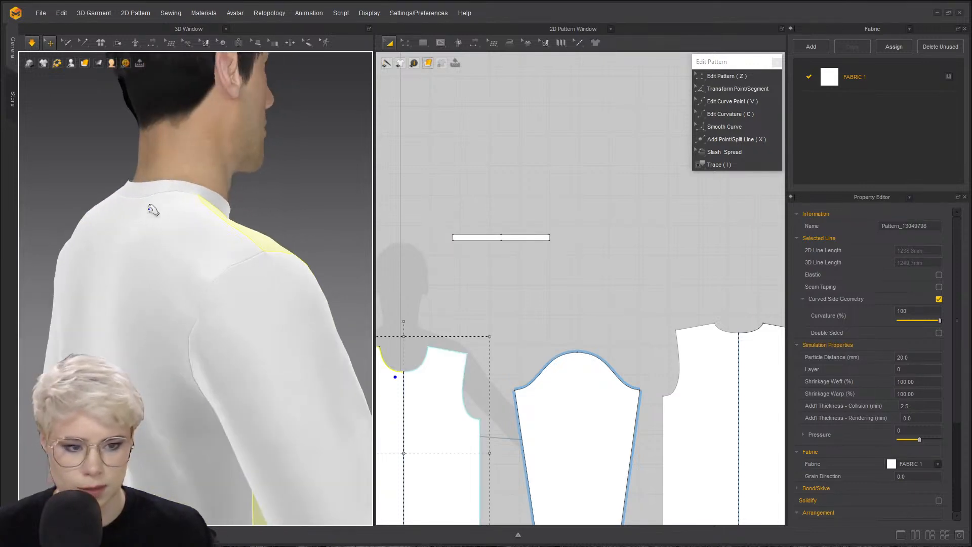
pyautogui.click(75, 224)
pyautogui.moveTo(75, 225); pyautogui.dragTo(79, 230)
pyautogui.moveTo(154, 259); pyautogui.dragTo(119, 238, button='right')
pyautogui.click(78, 229)
pyautogui.moveTo(182, 291); pyautogui.dragTo(218, 285, button='right')
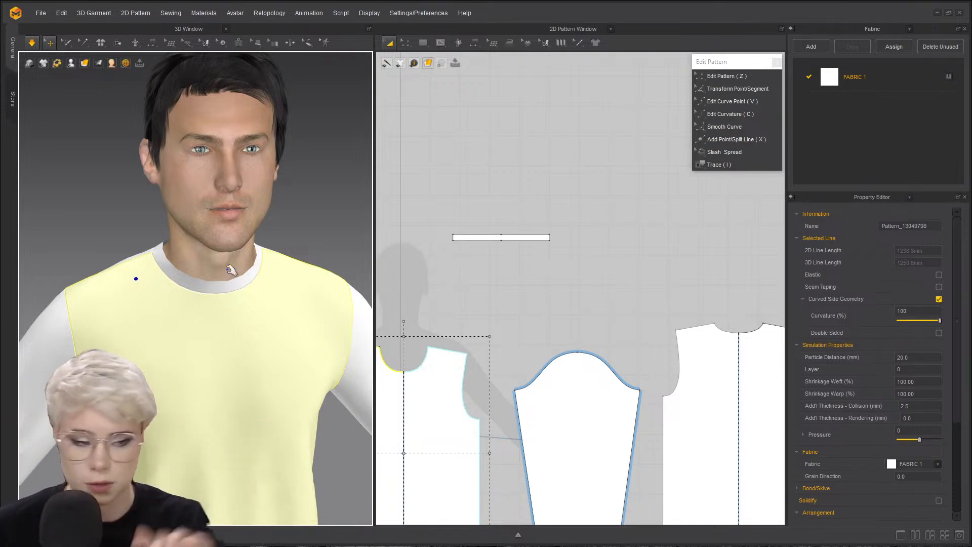
# - Delete the separate neckband pattern and check the bare neckline from behind and in front
pyautogui.click(497, 239)
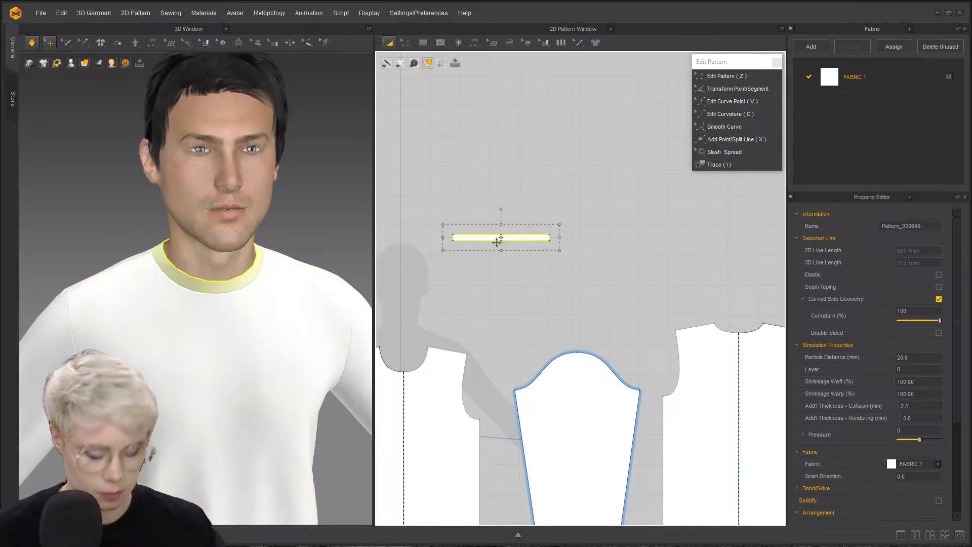
pyautogui.press('Delete')
pyautogui.moveTo(213, 319); pyautogui.dragTo(260, 290, button='right')
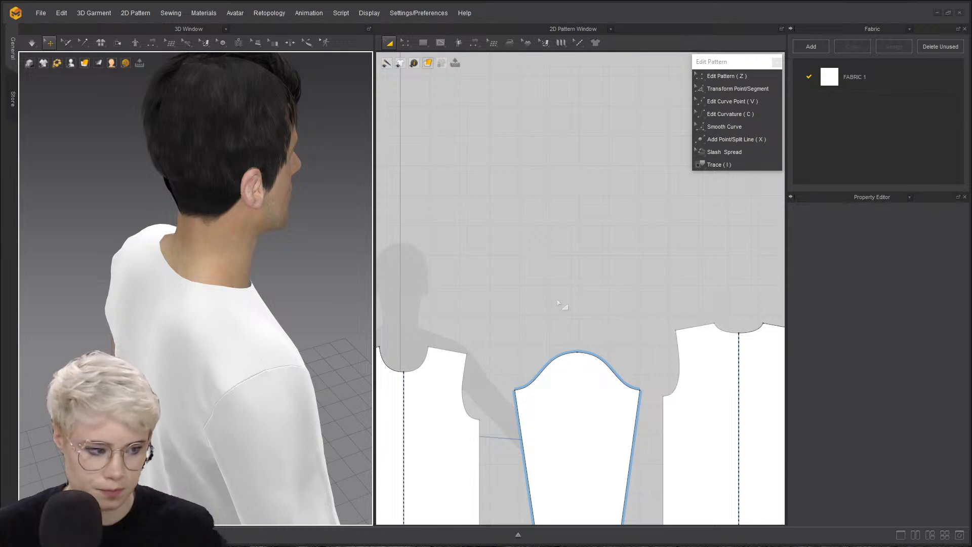
pyautogui.moveTo(332, 344); pyautogui.dragTo(38, 351, button='right')
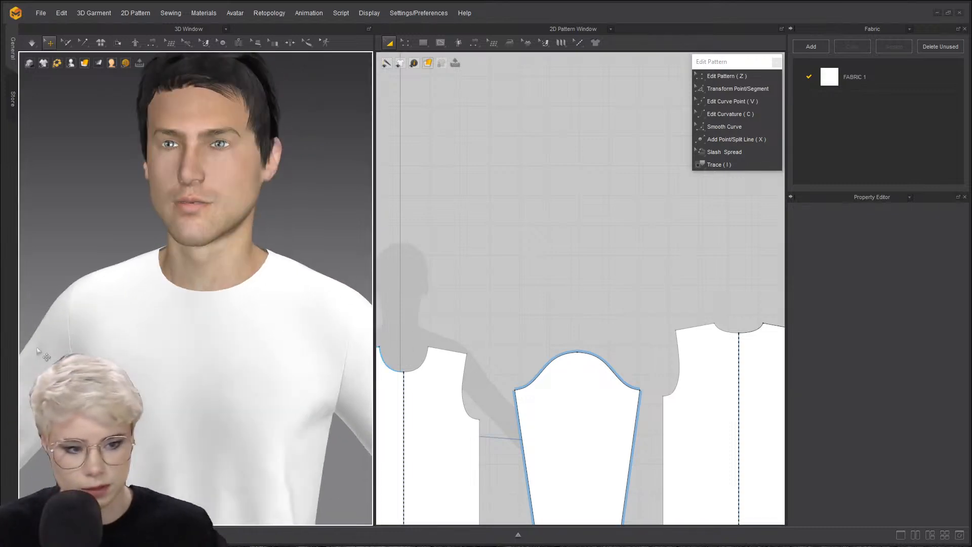
# - Simulate the shirt without a neckband, pull at the front neck edge and examine how it lies from the side
pyautogui.moveTo(200, 305); pyautogui.dragTo(282, 293, button='right')
pyautogui.scroll(5, 255, 298)
pyautogui.moveTo(282, 292); pyautogui.dragTo(257, 296, button='middle')
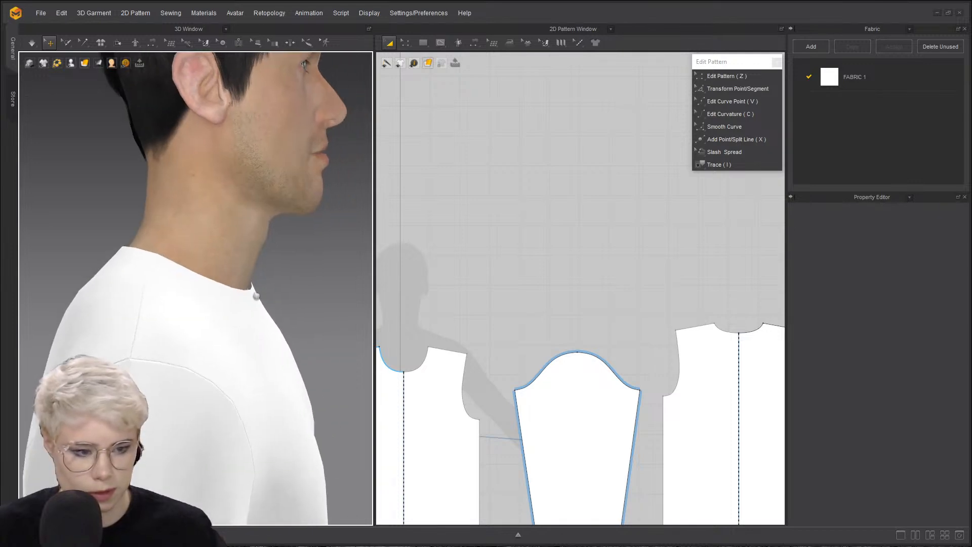
pyautogui.click(257, 299)
pyautogui.click(294, 287)
pyautogui.click(266, 327)
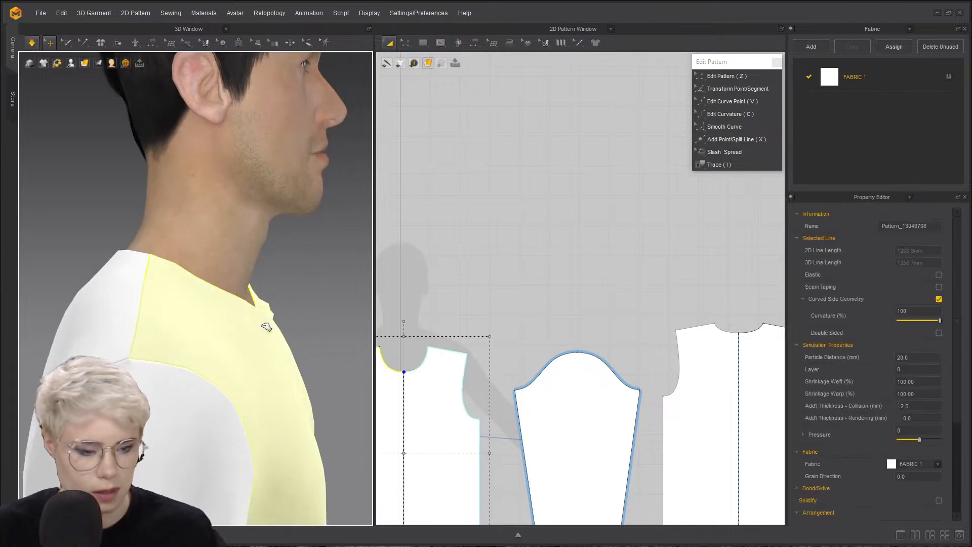
pyautogui.moveTo(265, 326); pyautogui.dragTo(298, 281, button='right')
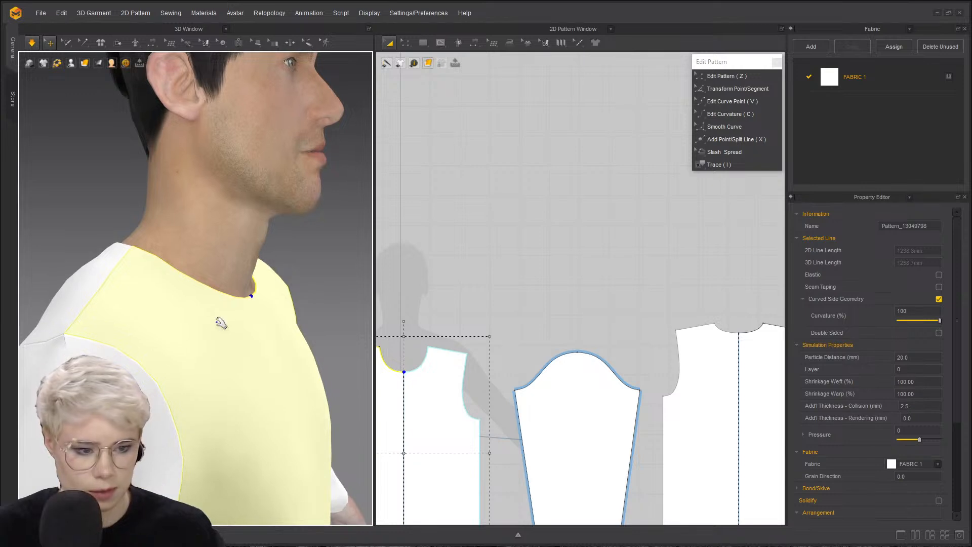
pyautogui.moveTo(228, 339); pyautogui.dragTo(329, 347, button='right')
# - Offset the front and back neck curves inward as internal lines at a distance of 20 mm
pyautogui.scroll(-3, 602, 223)
pyautogui.press('z')
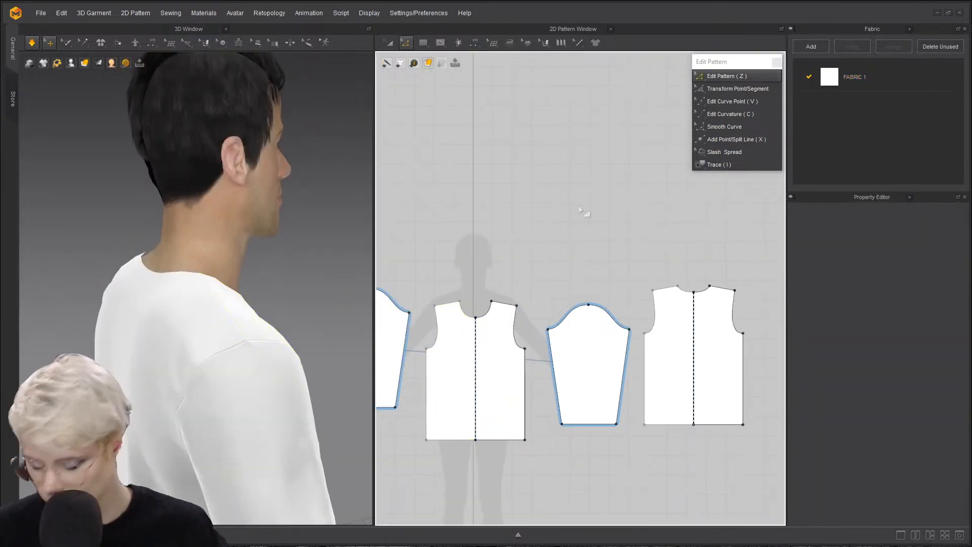
pyautogui.scroll(5, 473, 315)
pyautogui.click(466, 313)
pyautogui.scroll(-3, 527, 276)
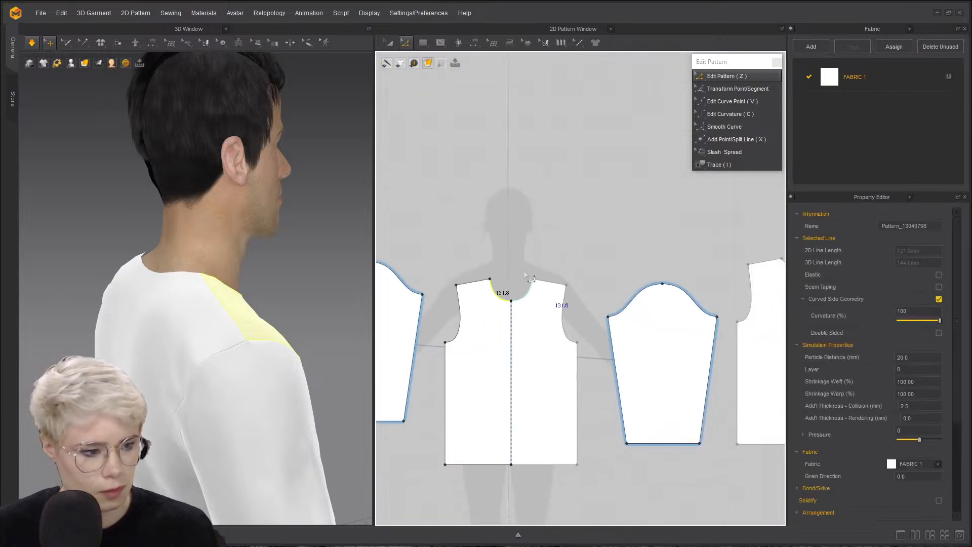
pyautogui.moveTo(742, 258); pyautogui.dragTo(693, 258, button='middle')
pyautogui.keyDown('shift'); pyautogui.click(742, 264); pyautogui.keyUp('shift')
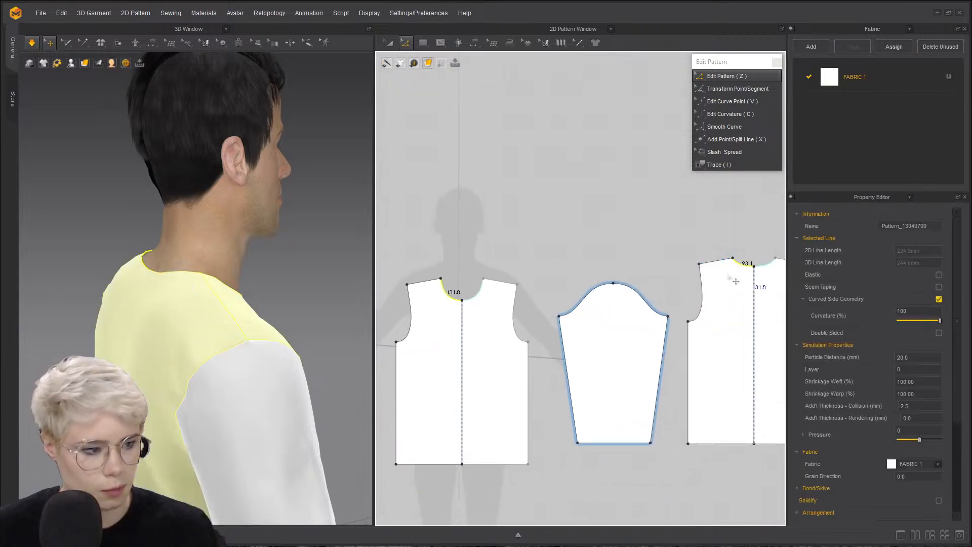
pyautogui.rightClick(448, 299)
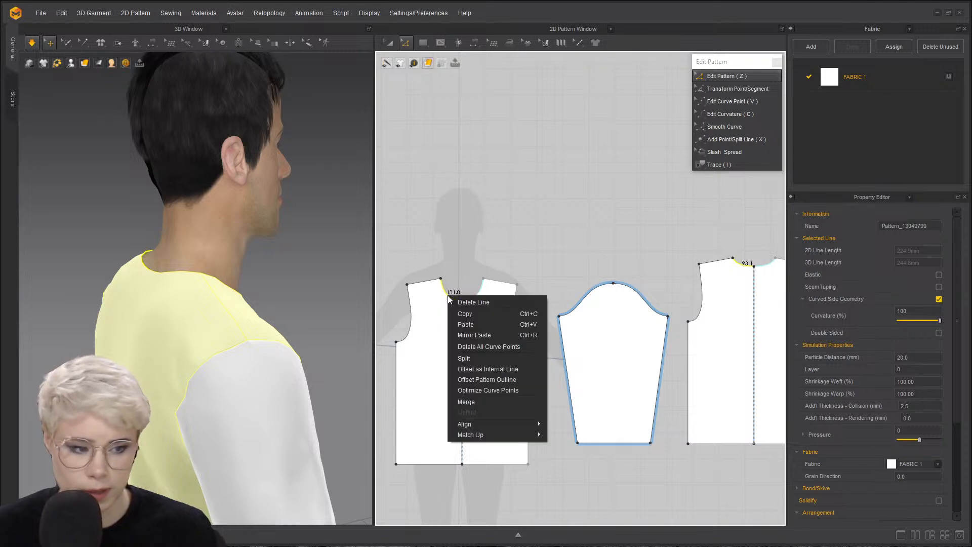
pyautogui.click(521, 369)
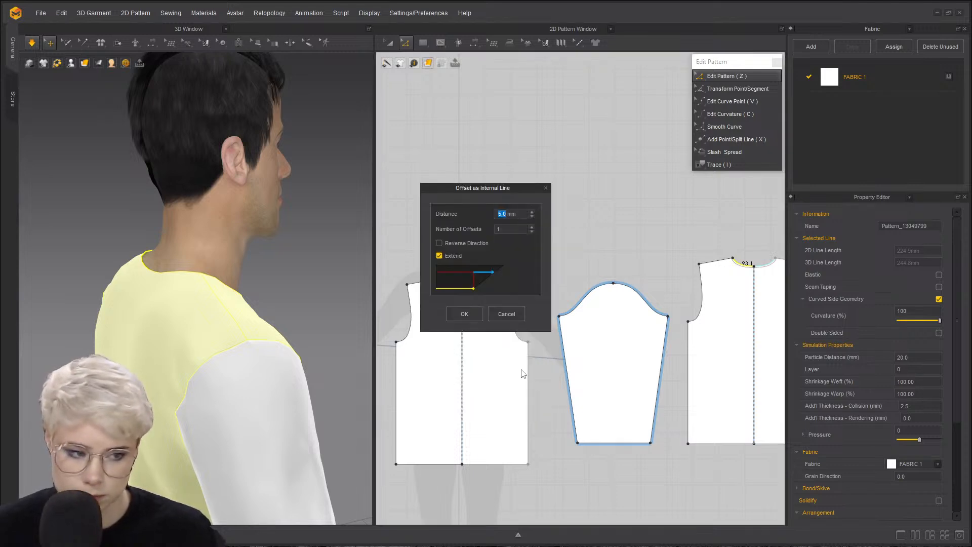
pyautogui.moveTo(460, 198); pyautogui.dragTo(572, 123)
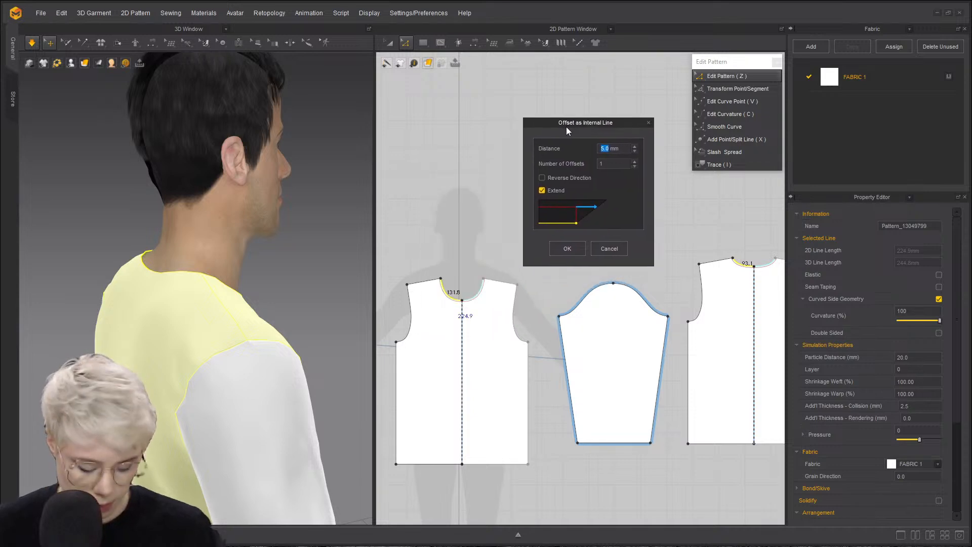
pyautogui.write('20')
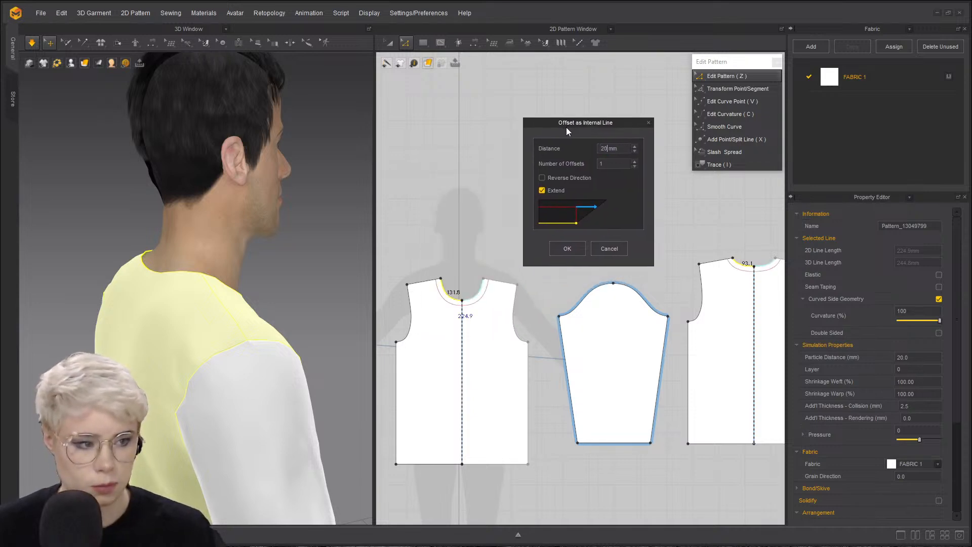
pyautogui.click(566, 248)
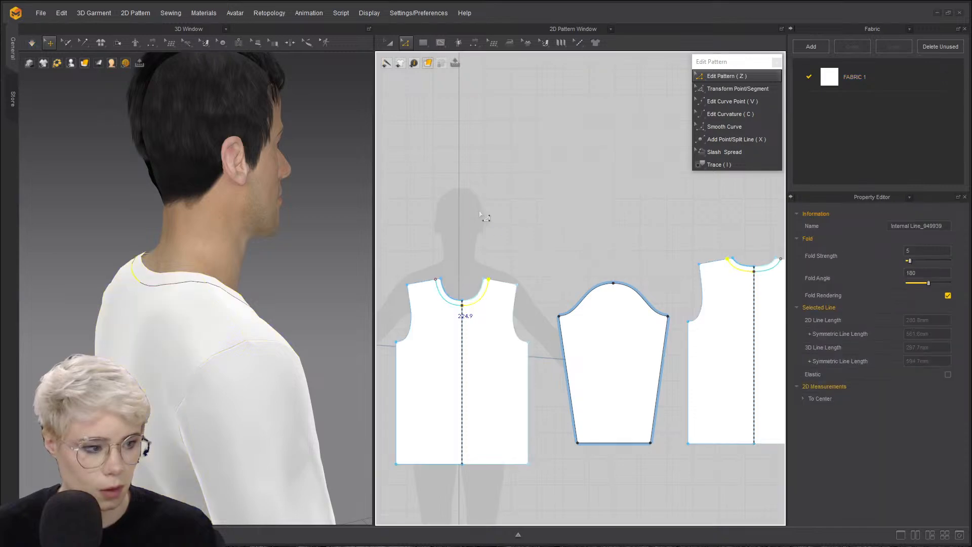
# - Cut and sew the front and back panels along the offset internal lines at the neckline
pyautogui.moveTo(185, 307); pyautogui.dragTo(251, 258, button='right')
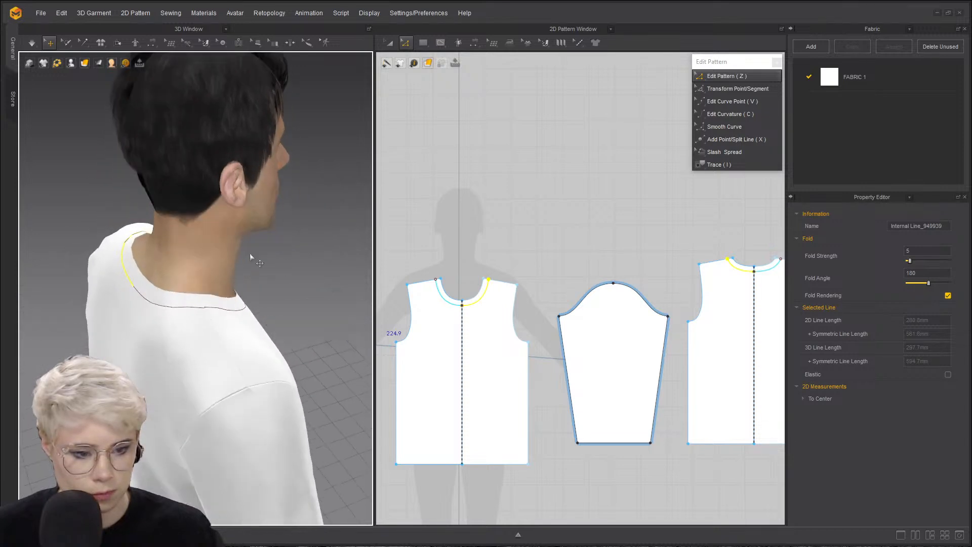
pyautogui.rightClick(444, 303)
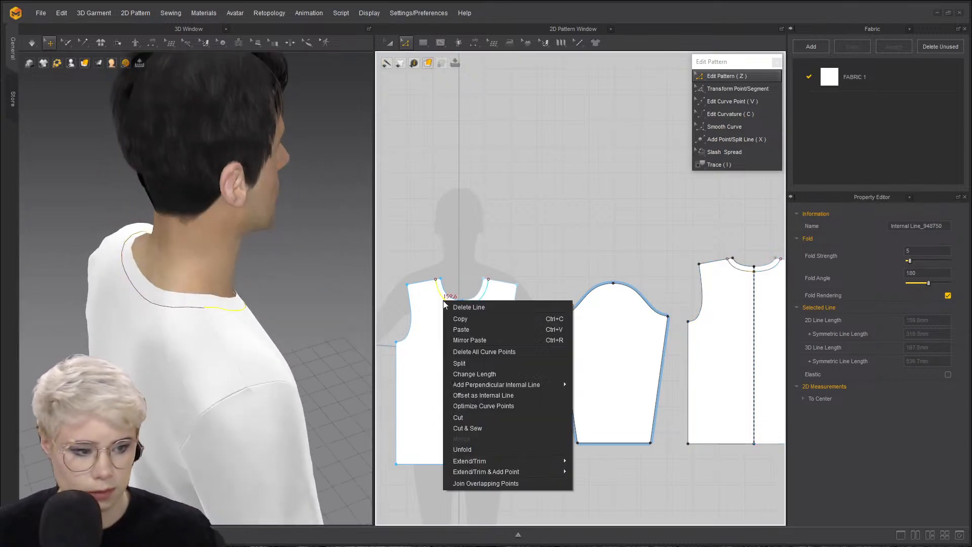
pyautogui.click(466, 231)
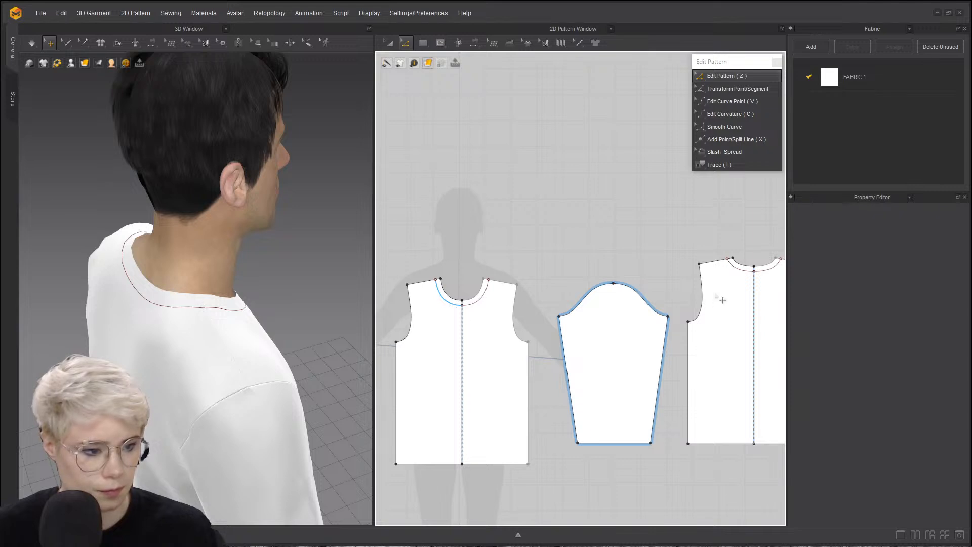
pyautogui.click(444, 301)
pyautogui.keyDown('shift'); pyautogui.click(731, 269); pyautogui.keyUp('shift')
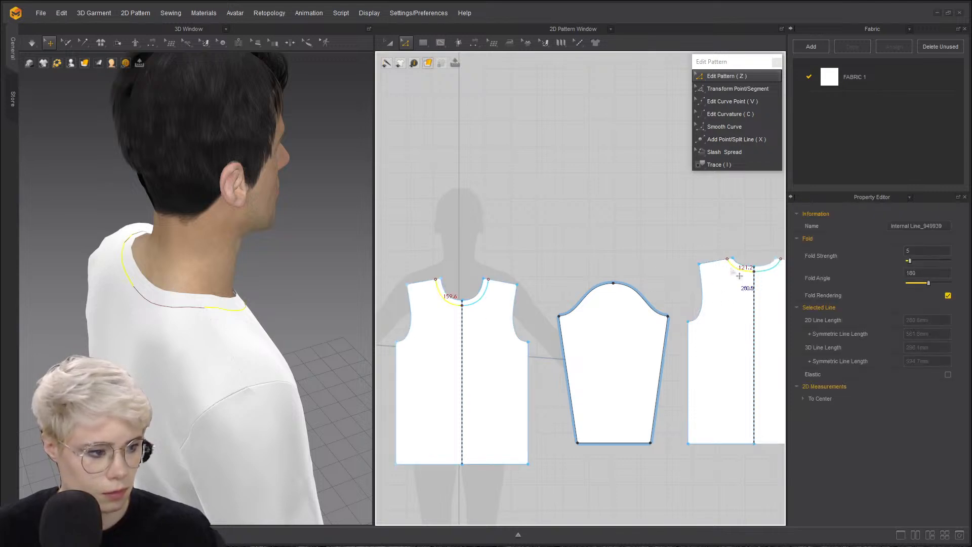
pyautogui.rightClick(732, 270)
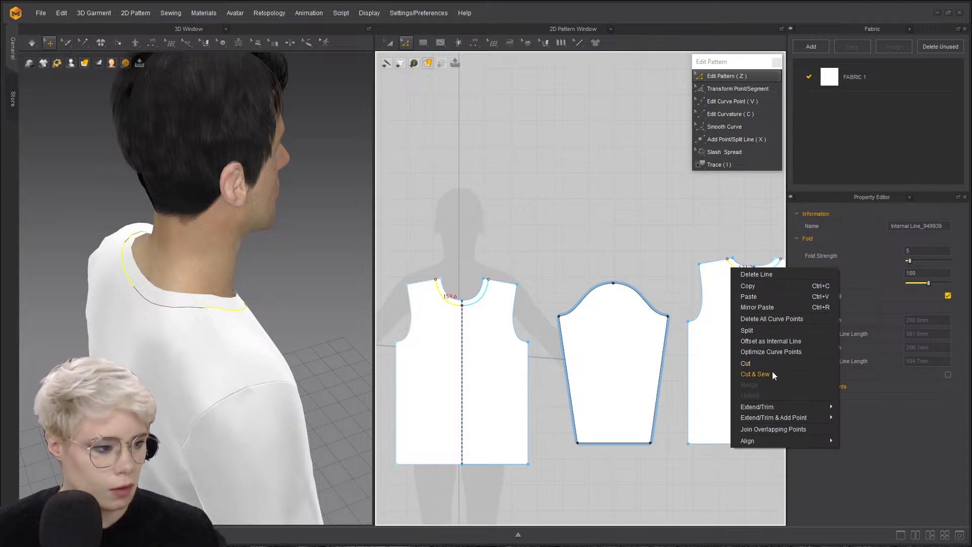
pyautogui.click(755, 373)
# - Move the cut front and back neckband strips up, clear of their shirt panels in the 2D layout, and clear the selection
pyautogui.press('a')
pyautogui.moveTo(476, 288); pyautogui.dragTo(482, 239)
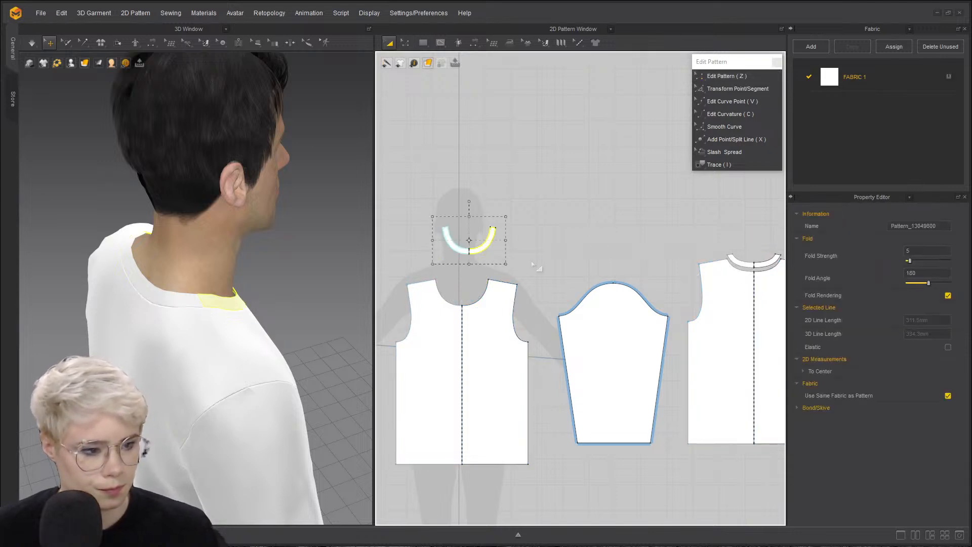
pyautogui.moveTo(749, 264); pyautogui.dragTo(755, 228)
pyautogui.click(181, 282)
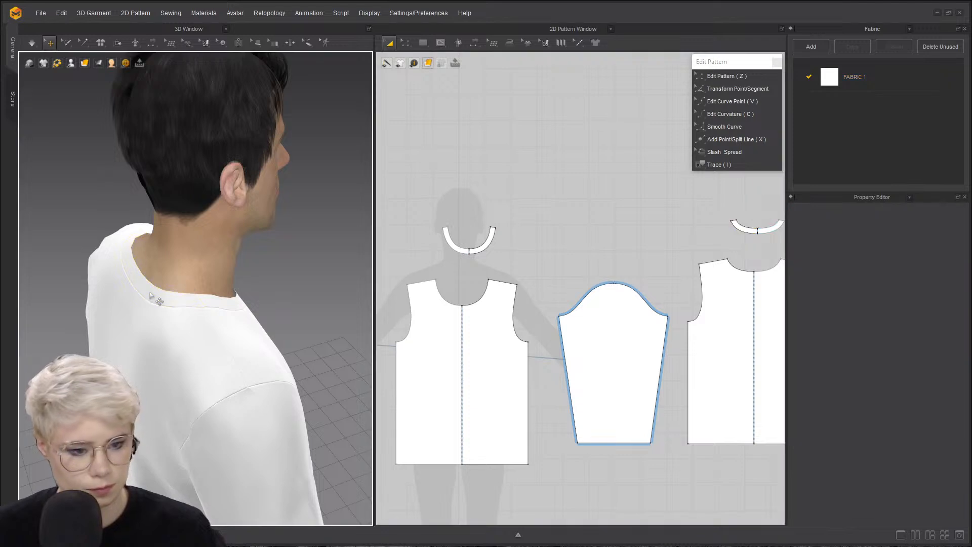
# - Examine the shirt's neckline from the back and front, and measure the combined half-length of the front and back neckband strips' inner edges
pyautogui.moveTo(137, 279); pyautogui.dragTo(240, 278, button='right')
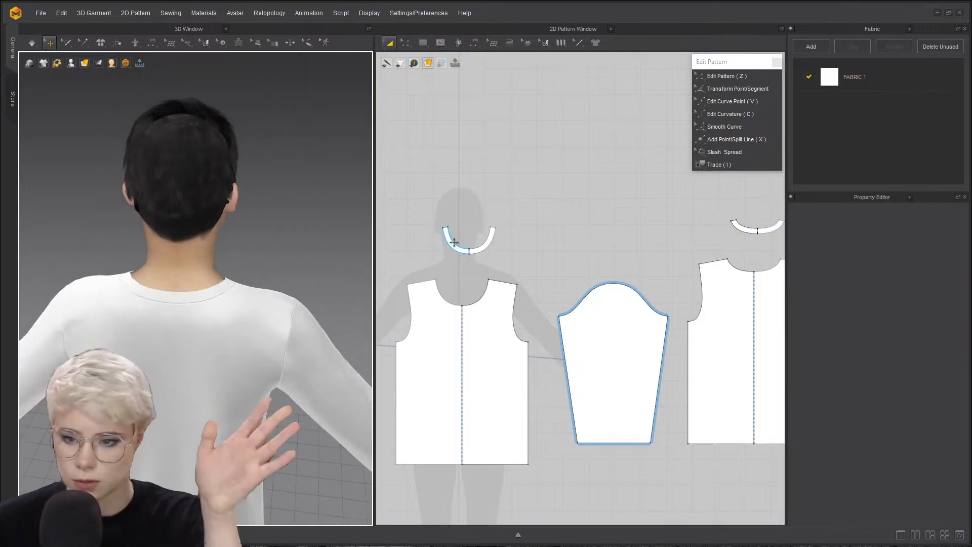
pyautogui.moveTo(341, 280); pyautogui.dragTo(86, 240, button='right')
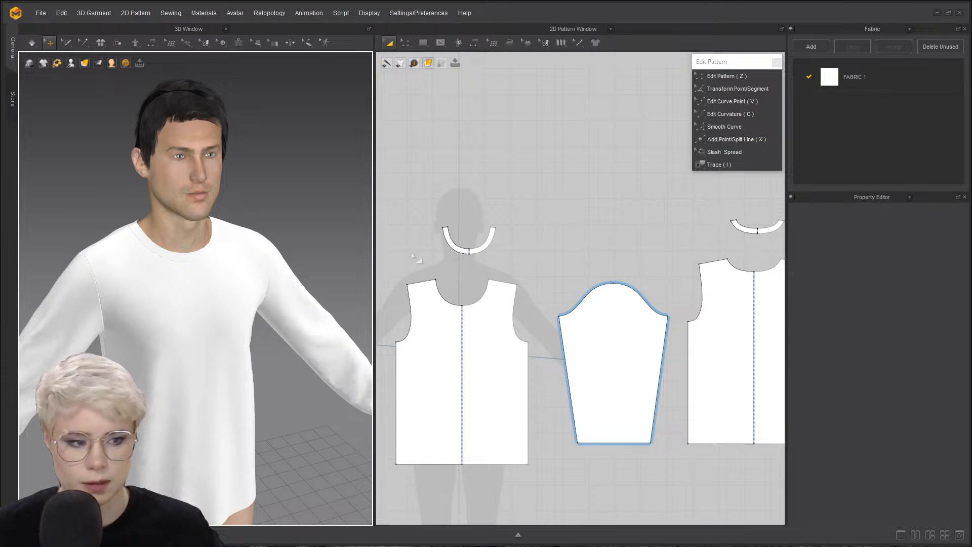
pyautogui.click(446, 242)
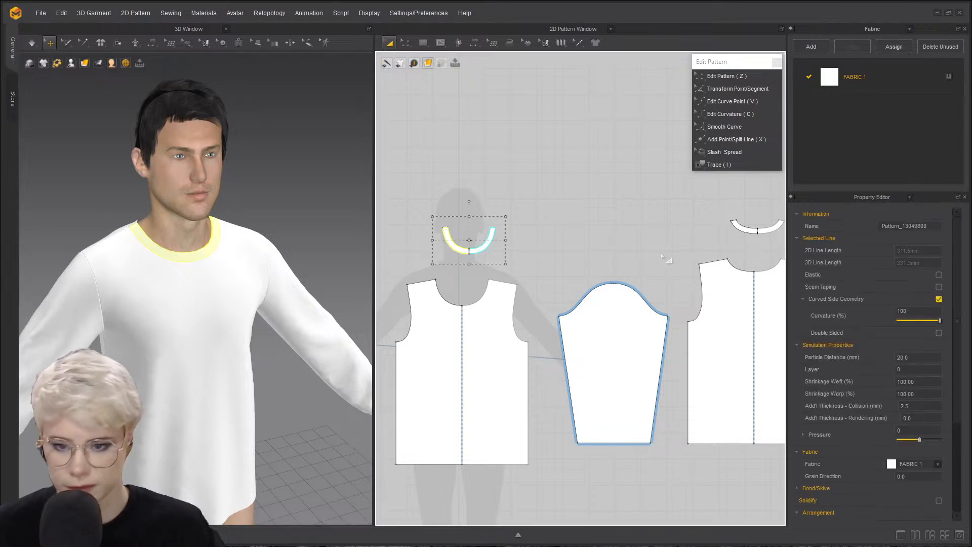
pyautogui.keyDown('shift'); pyautogui.click(733, 227); pyautogui.keyUp('shift')
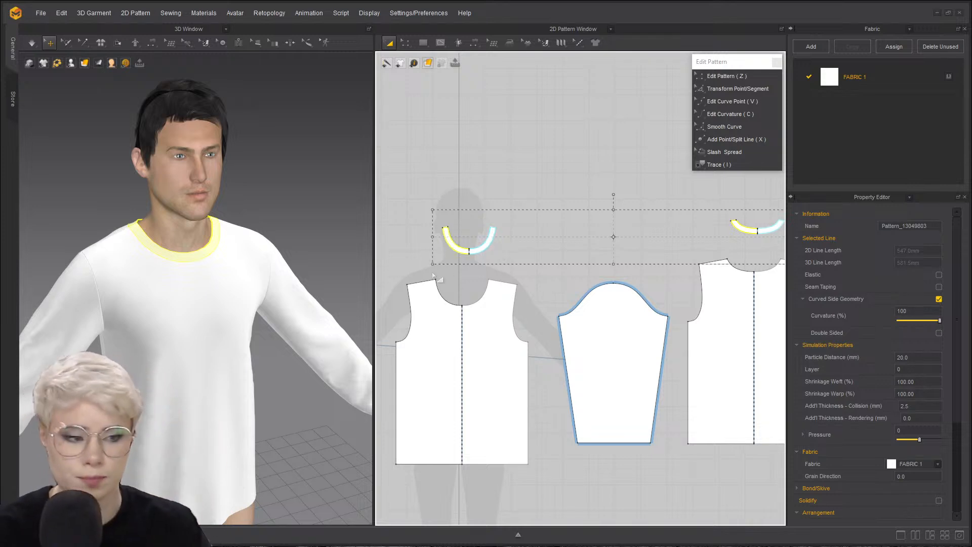
pyautogui.click(515, 170)
pyautogui.press('z')
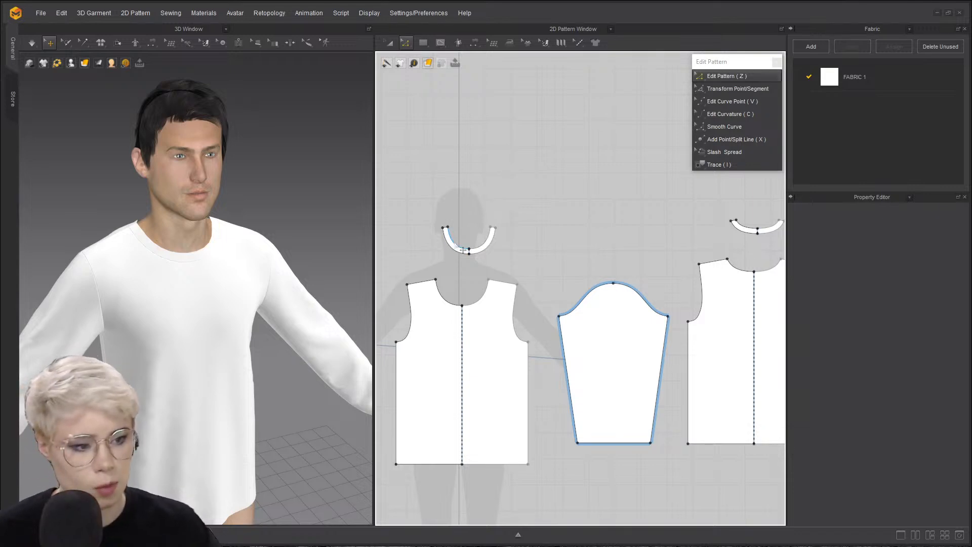
pyautogui.click(462, 249)
pyautogui.keyDown('shift'); pyautogui.click(745, 229); pyautogui.keyUp('shift')
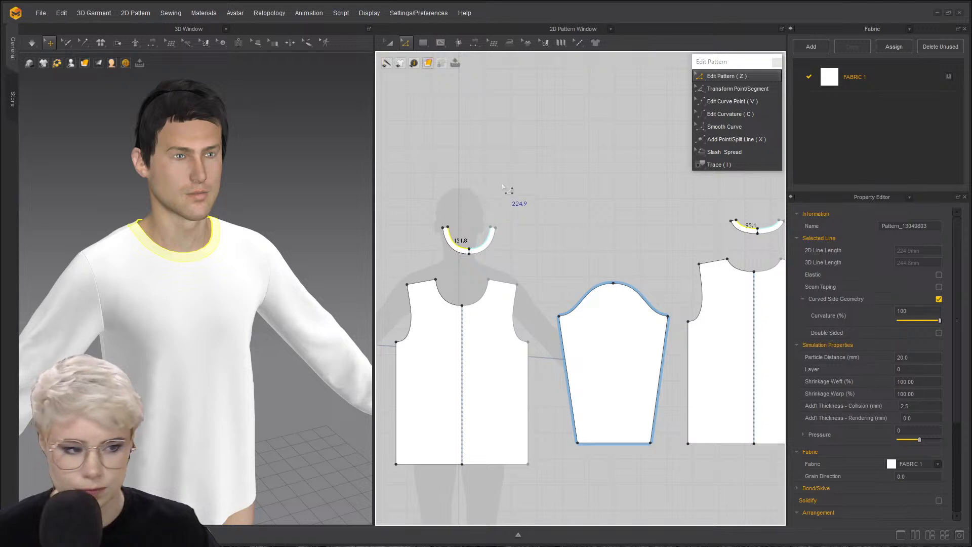
pyautogui.press('a')
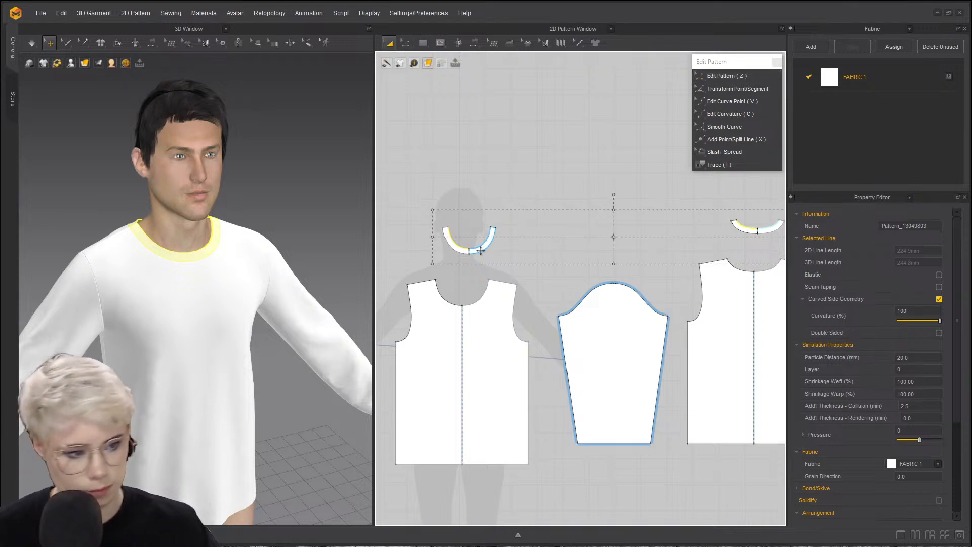
# - Delete the front and back neckband strips that were cut from the shirt panels
pyautogui.click(480, 248)
pyautogui.keyDown('shift'); pyautogui.click(746, 231); pyautogui.keyUp('shift')
pyautogui.press('Delete')
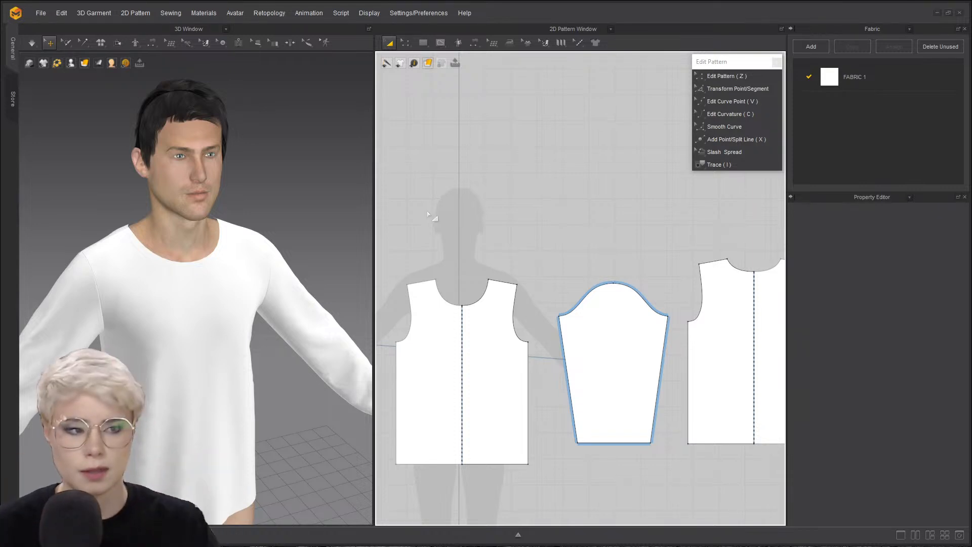
# - Create a rectangular pattern piece 224.9 mm wide and 20 mm high above the front panel
pyautogui.click(423, 43)
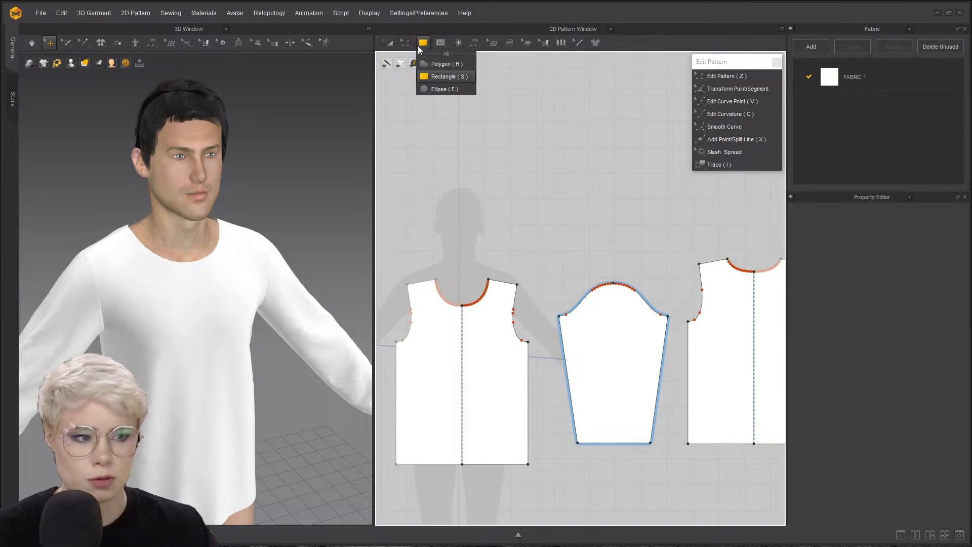
pyautogui.click(409, 121)
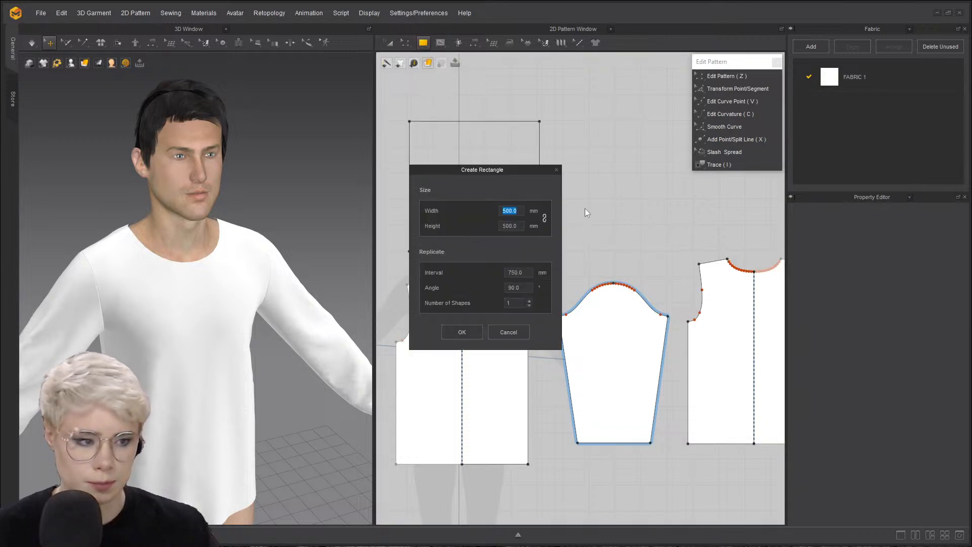
pyautogui.write('224.9')
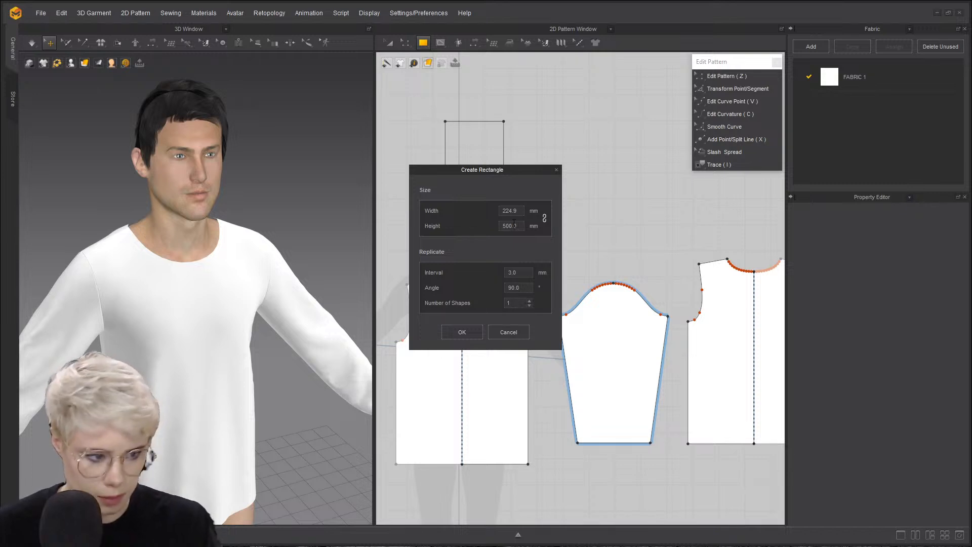
pyautogui.moveTo(513, 172); pyautogui.dragTo(637, 163)
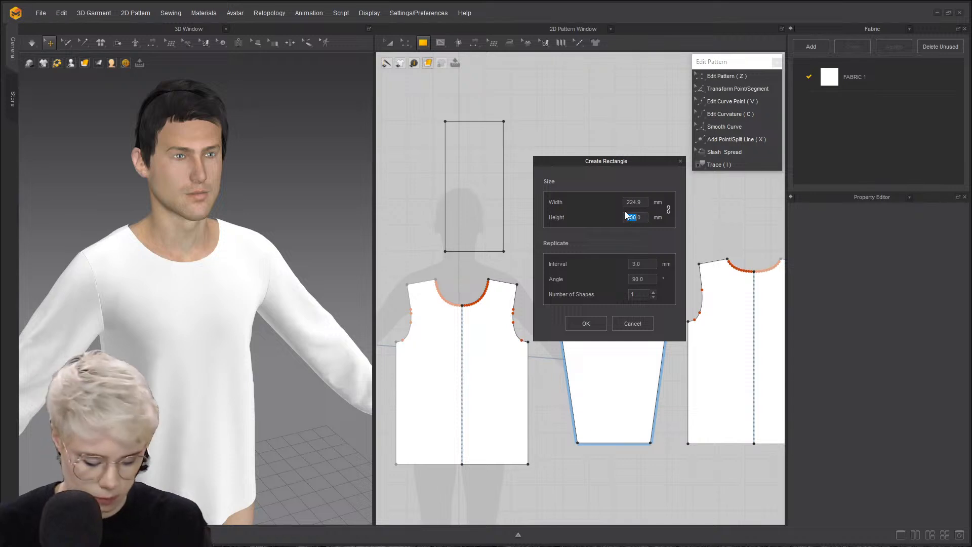
pyautogui.write('20')
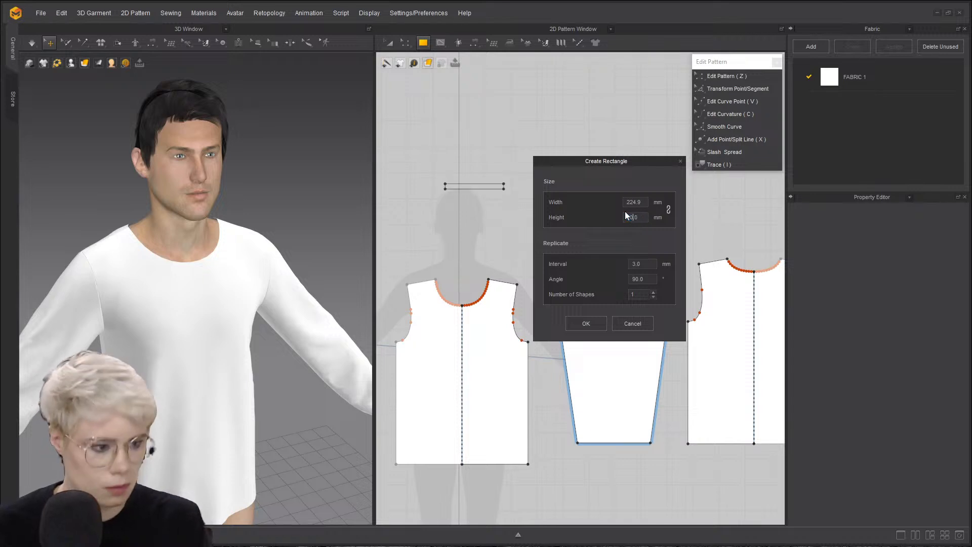
pyautogui.click(590, 324)
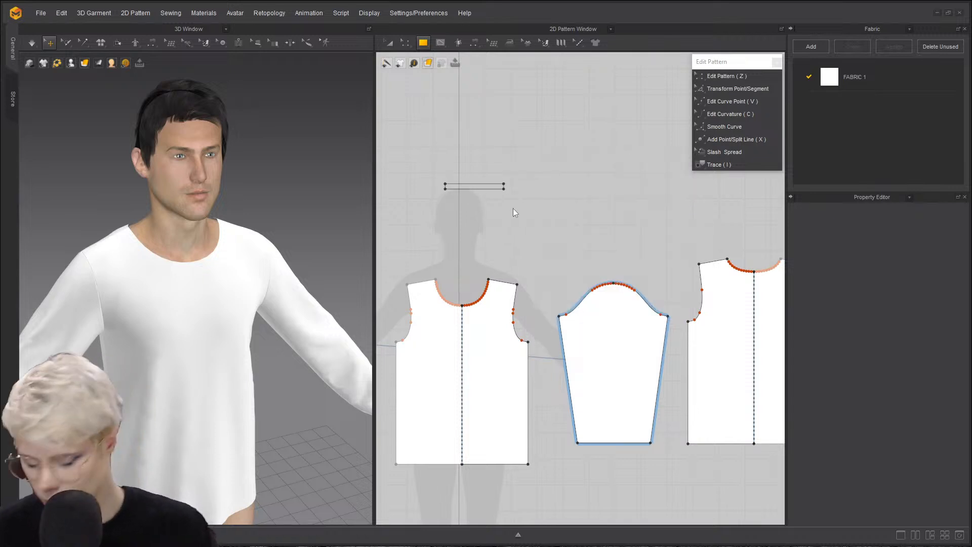
# - Unfold the rectangular strip across its right short edge to double its length
pyautogui.press('z')
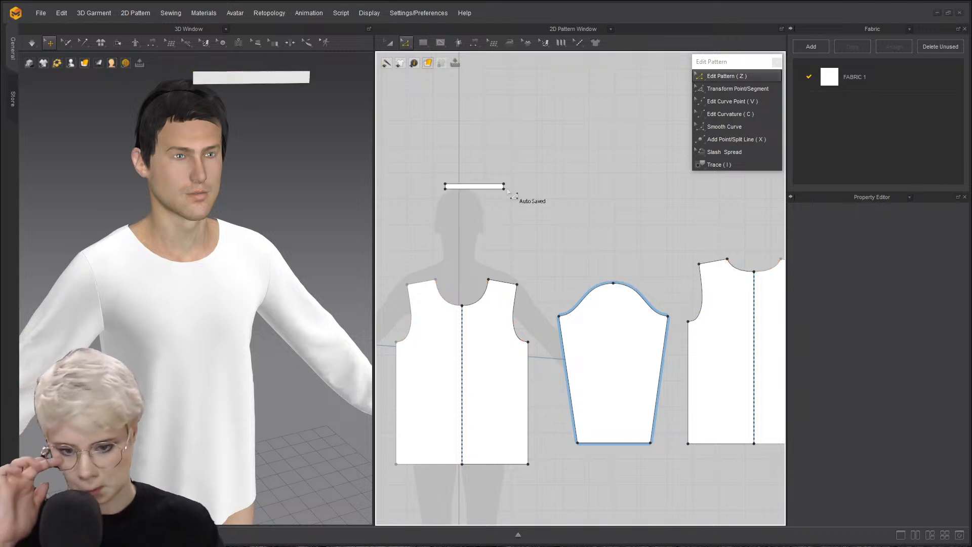
pyautogui.scroll(3, 504, 188)
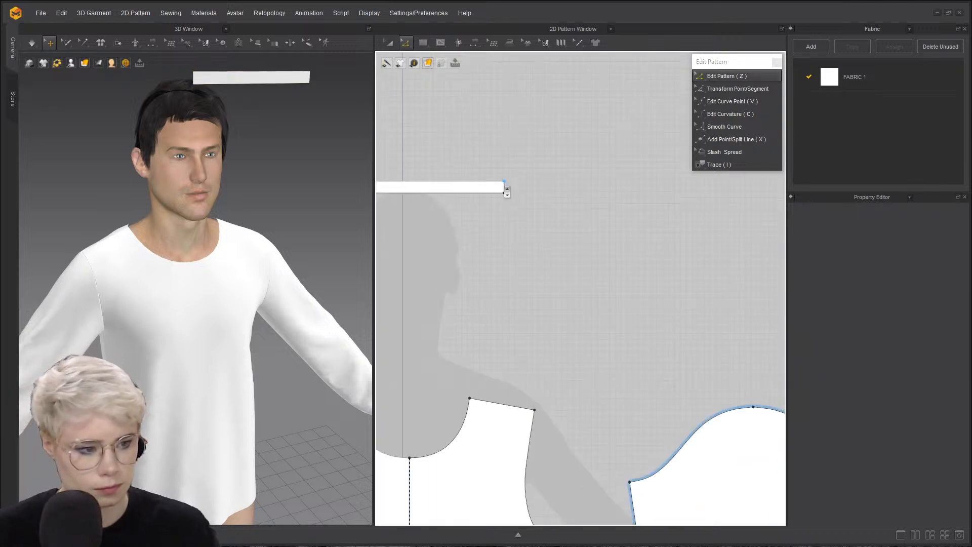
pyautogui.rightClick(504, 187)
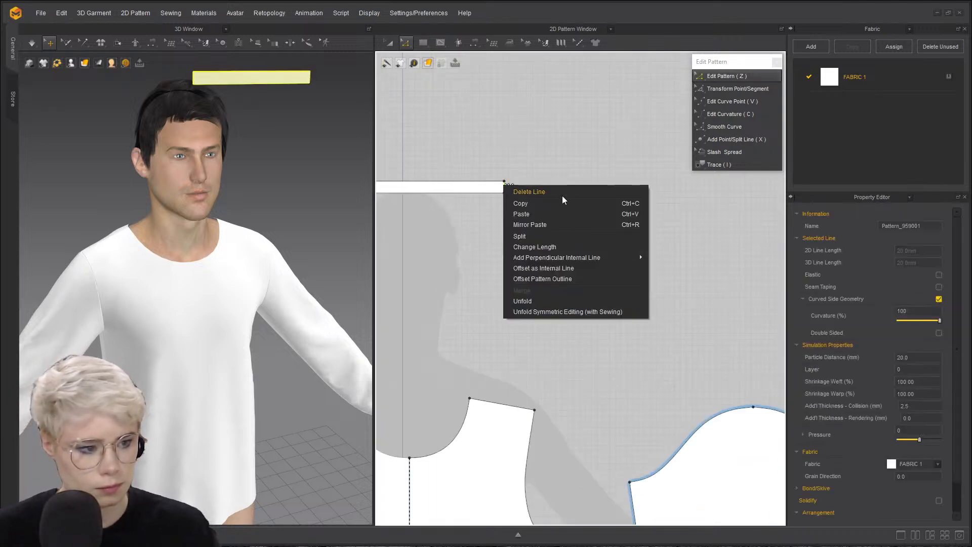
pyautogui.click(554, 301)
pyautogui.scroll(-3, 492, 282)
pyautogui.scroll(-1, 420, 286)
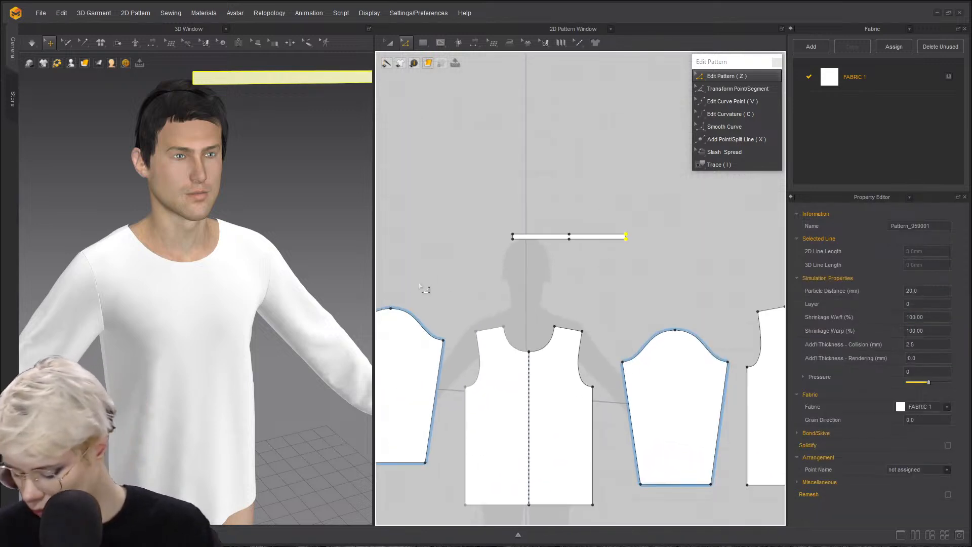
# - Sew the two short ends of the neckband strip together to close it into a loop
pyautogui.scroll(3, 523, 243)
pyautogui.press('m')
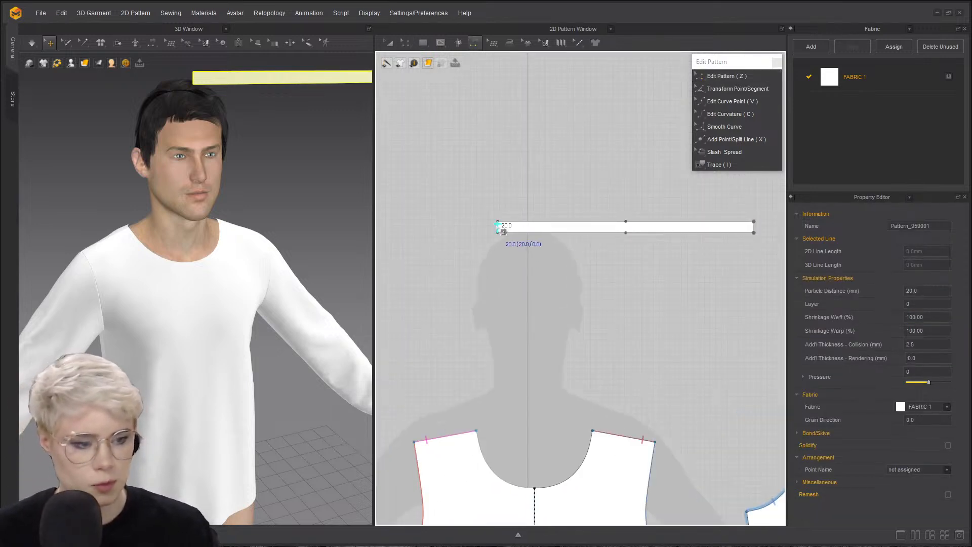
pyautogui.click(502, 231)
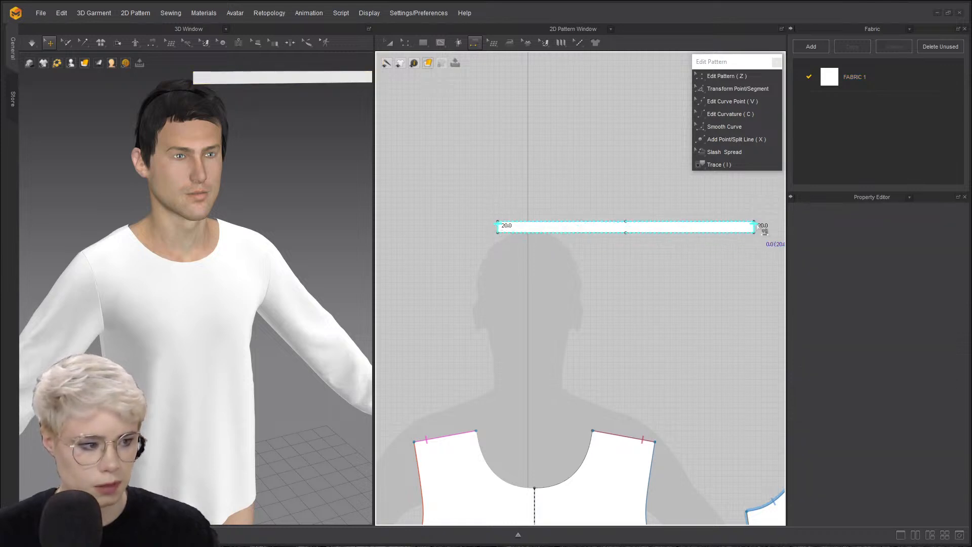
pyautogui.click(761, 230)
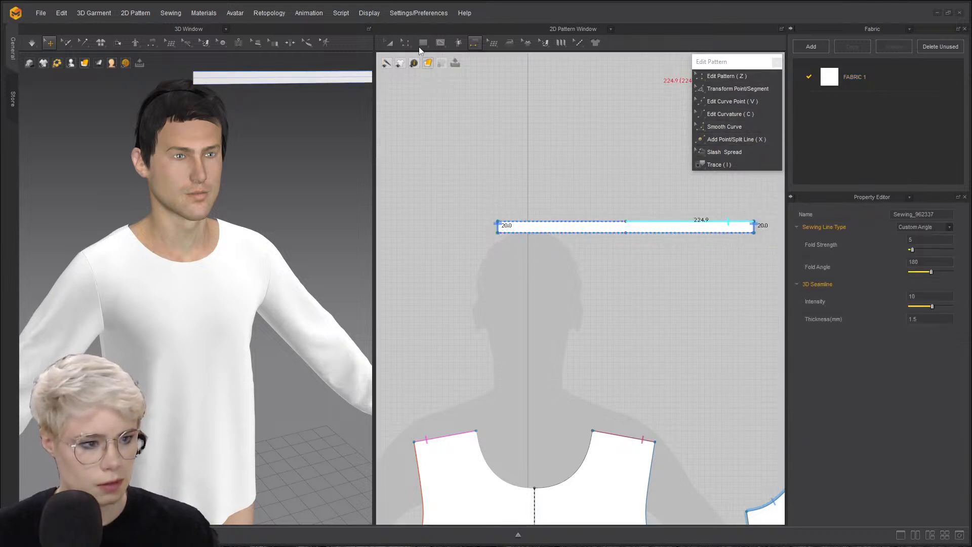
# - Detach the sewing tool list and park it beside the pattern editing tools, clear of the 2D pattern view
pyautogui.click(475, 49)
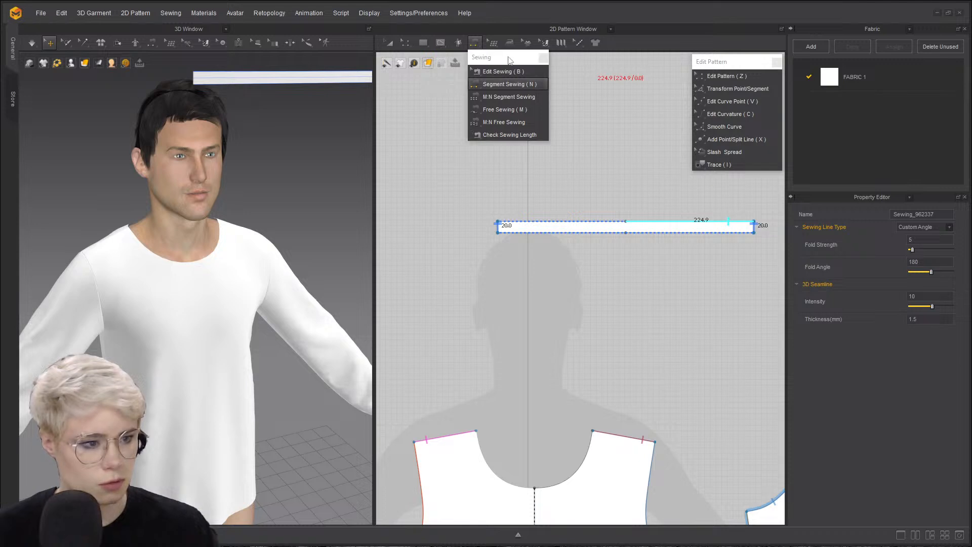
pyautogui.moveTo(511, 60); pyautogui.dragTo(887, 69)
pyautogui.moveTo(673, 71); pyautogui.dragTo(825, 69)
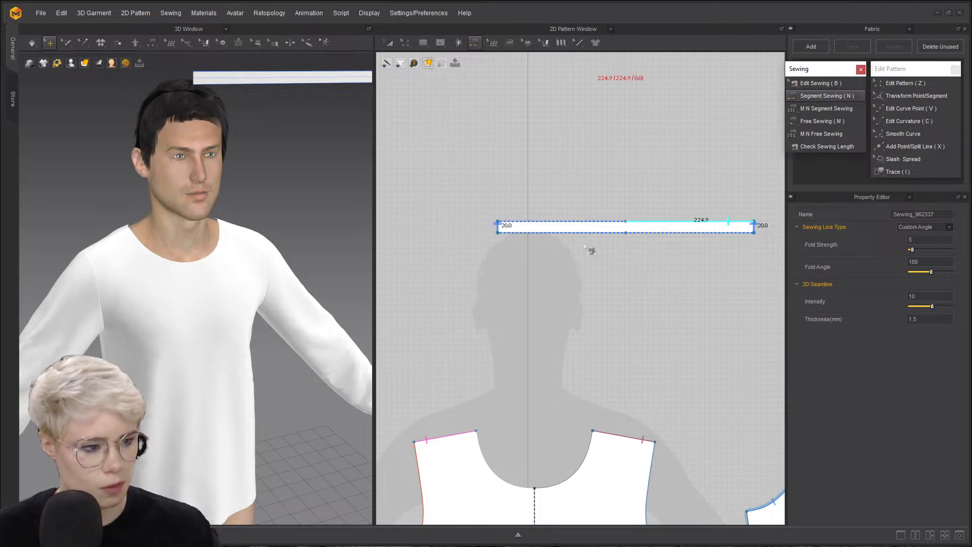
# - Free-sew the full lower edge of the neckband strip to the front neckline followed by the back neckline
pyautogui.scroll(-3, 675, 236)
pyautogui.press('m')
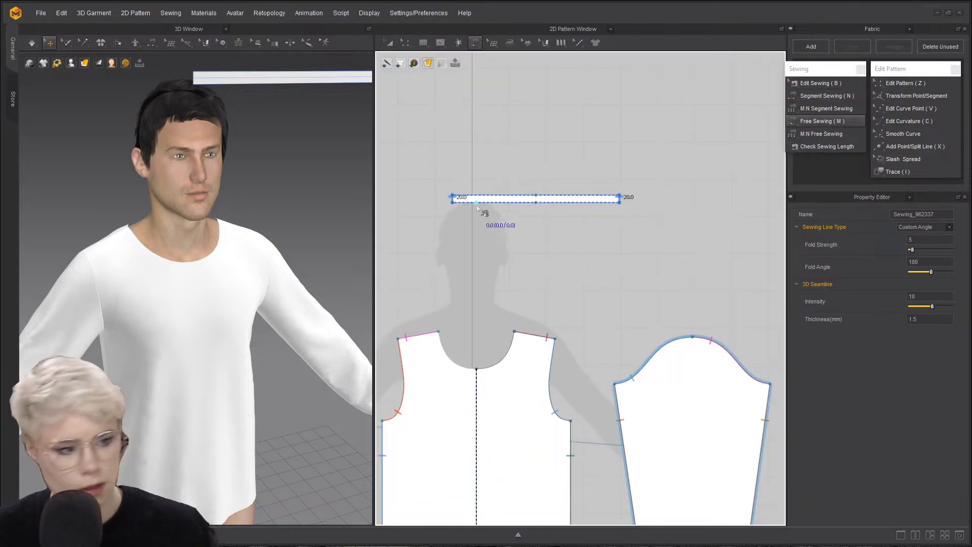
pyautogui.click(452, 208)
pyautogui.click(631, 214)
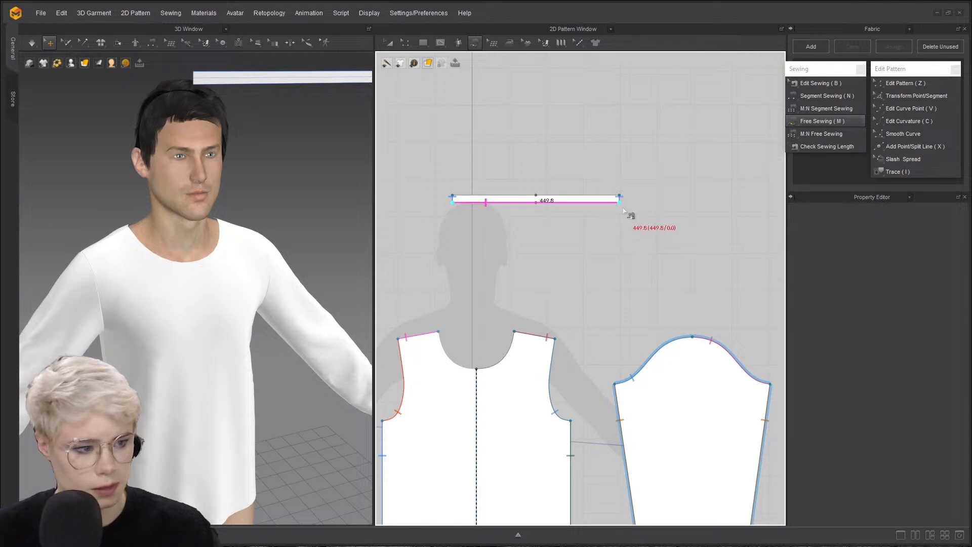
pyautogui.scroll(-2, 468, 300)
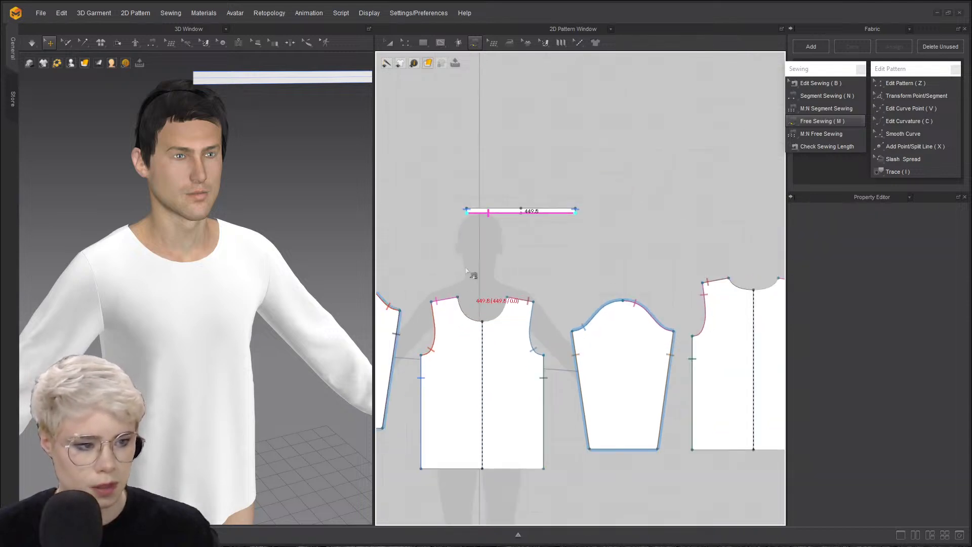
pyautogui.click(458, 298)
pyautogui.click(507, 297)
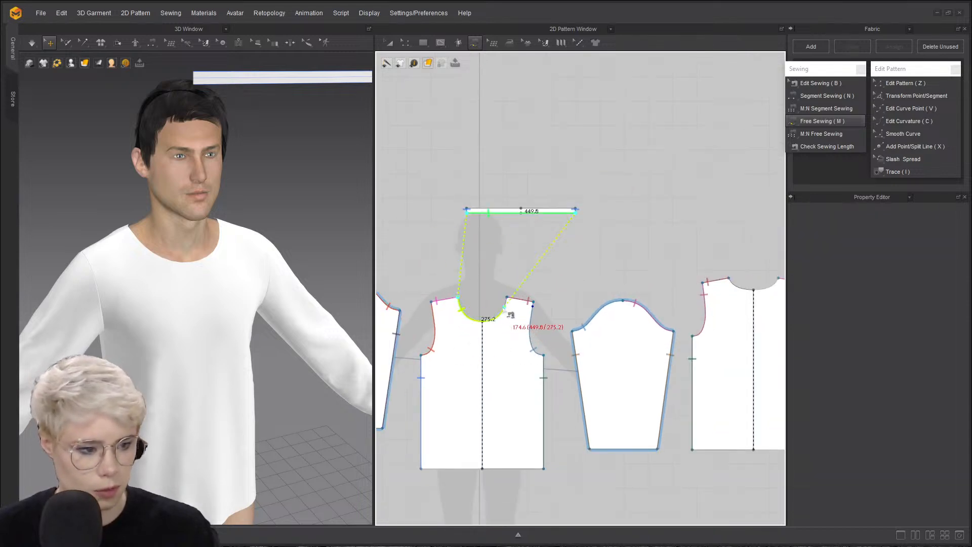
pyautogui.moveTo(521, 306); pyautogui.dragTo(427, 307, button='middle')
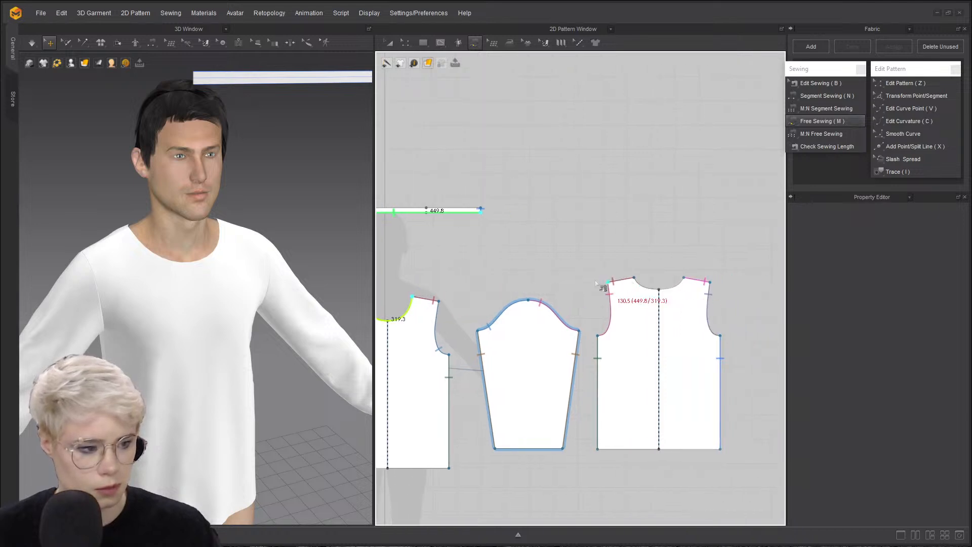
pyautogui.click(634, 278)
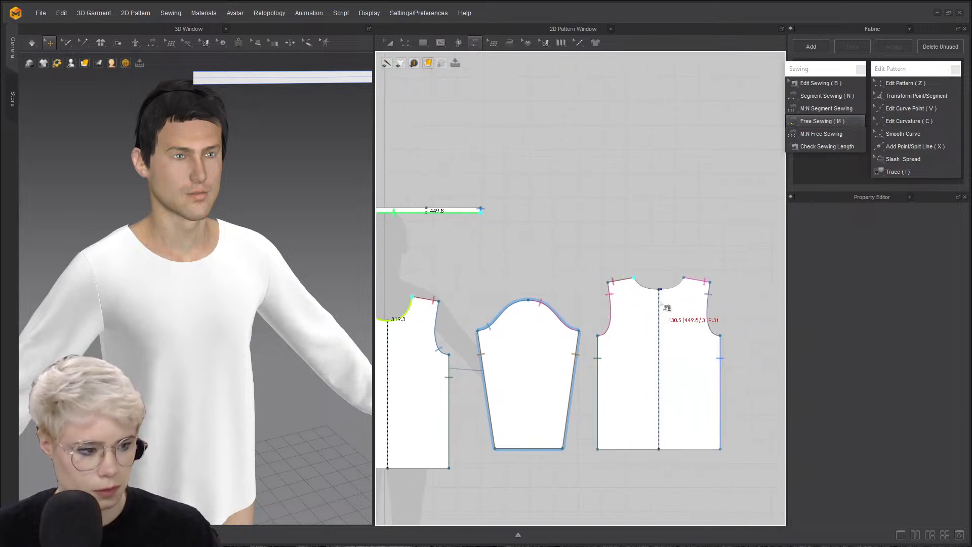
pyautogui.click(684, 277)
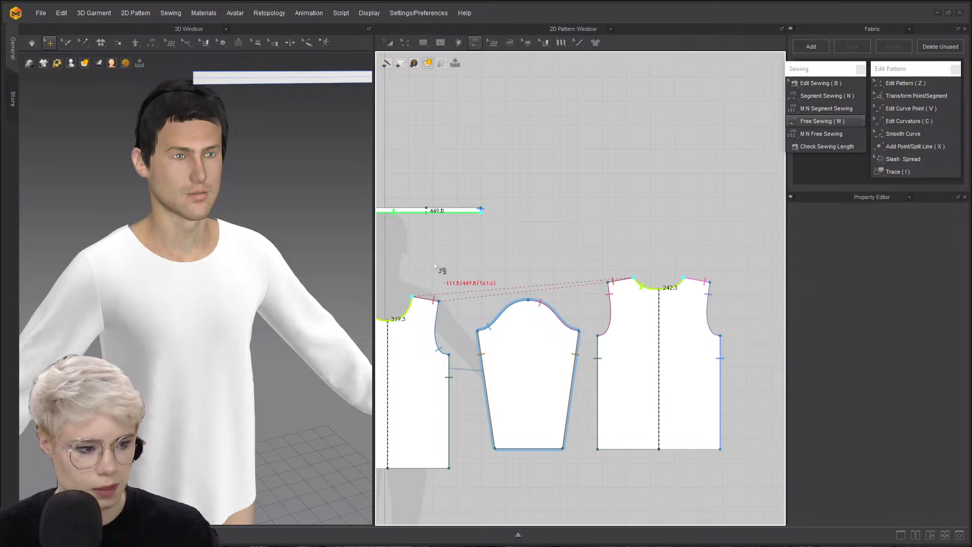
# - Position the neckband strip at the shirt's neckline in 3D with Superimpose (Side), and clear the selection
pyautogui.moveTo(305, 291); pyautogui.dragTo(281, 48, button='right')
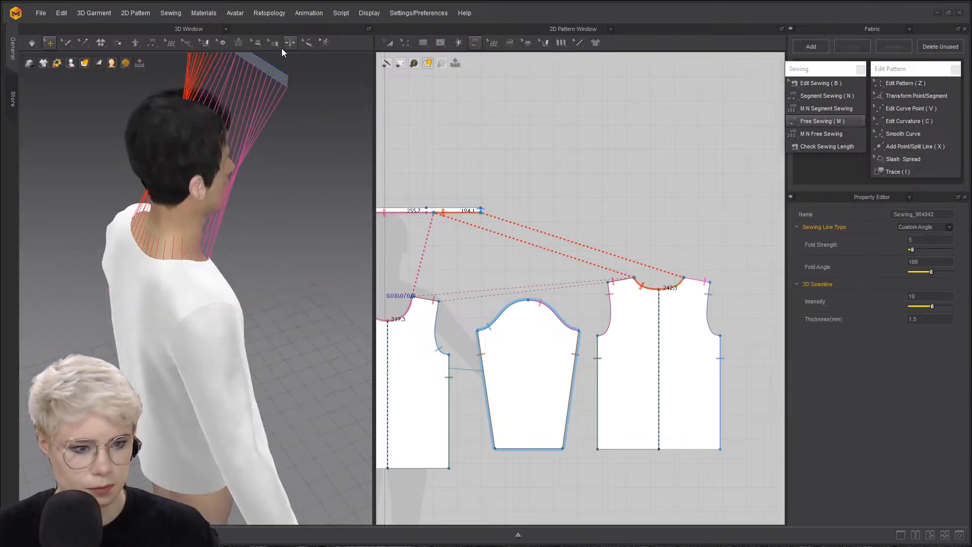
pyautogui.click(259, 69)
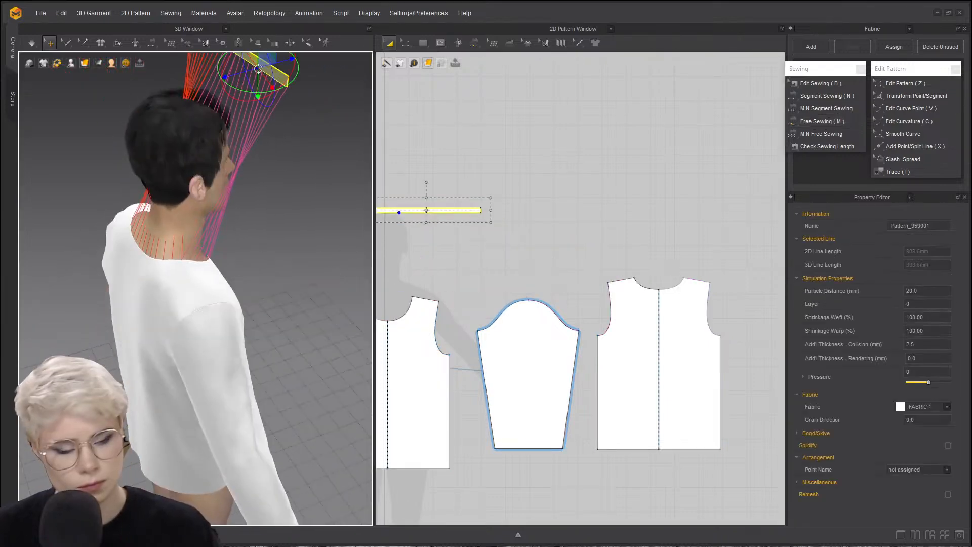
pyautogui.rightClick(258, 70)
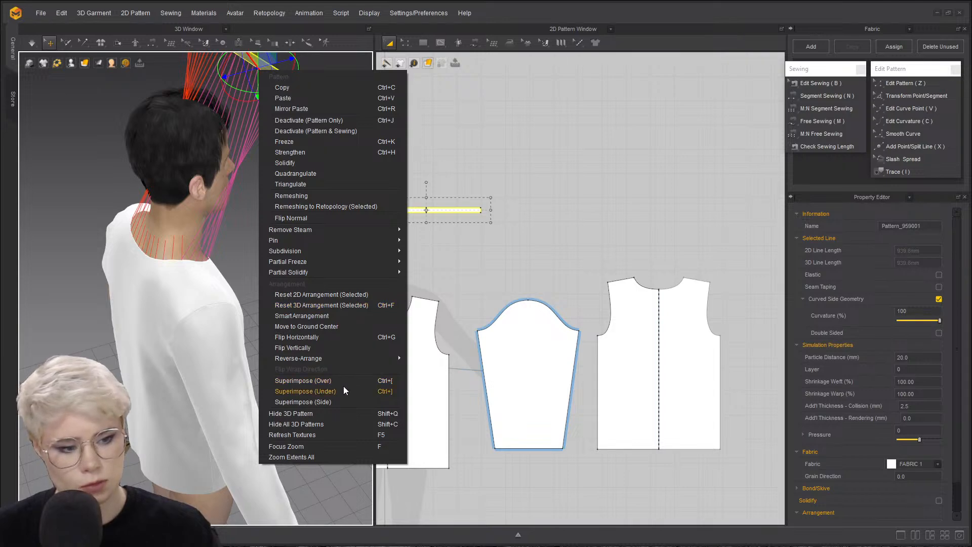
pyautogui.click(344, 400)
pyautogui.press('8')
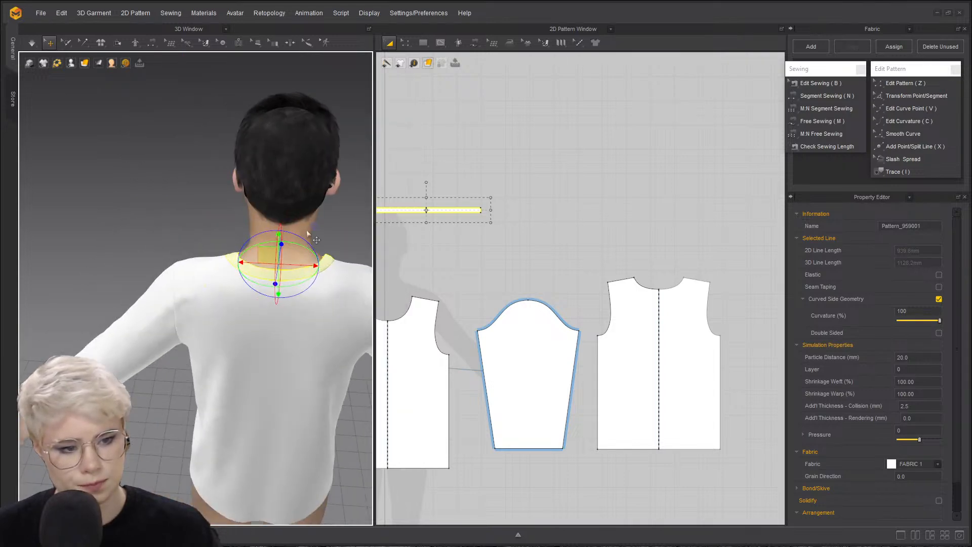
pyautogui.click(322, 224)
pyautogui.moveTo(322, 225); pyautogui.dragTo(116, 226, button='right')
pyautogui.moveTo(240, 246); pyautogui.dragTo(150, 271, button='middle')
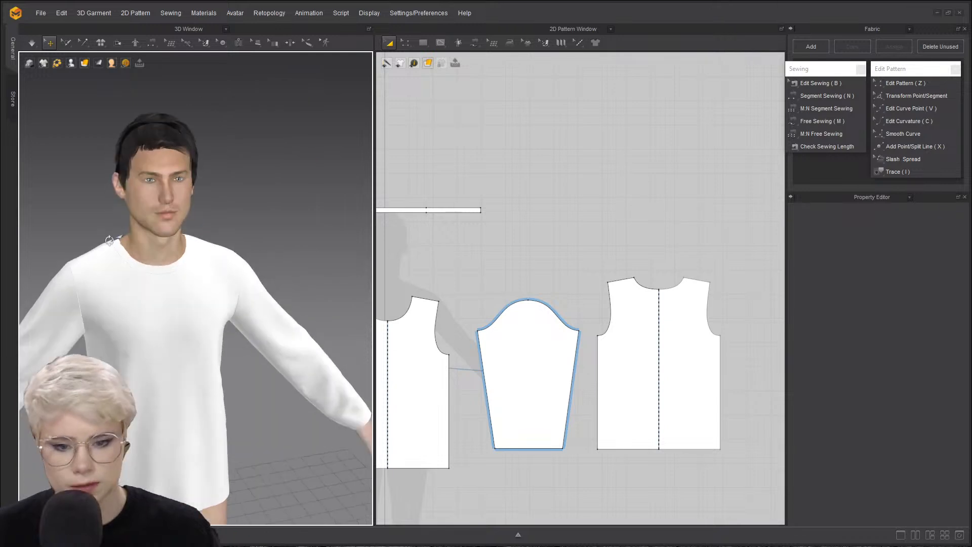
# - Simulate the garment to drape the sewn neckband and check the neckline's fit from the front, side and back
pyautogui.scroll(3, 150, 272)
pyautogui.scroll(5, 150, 272)
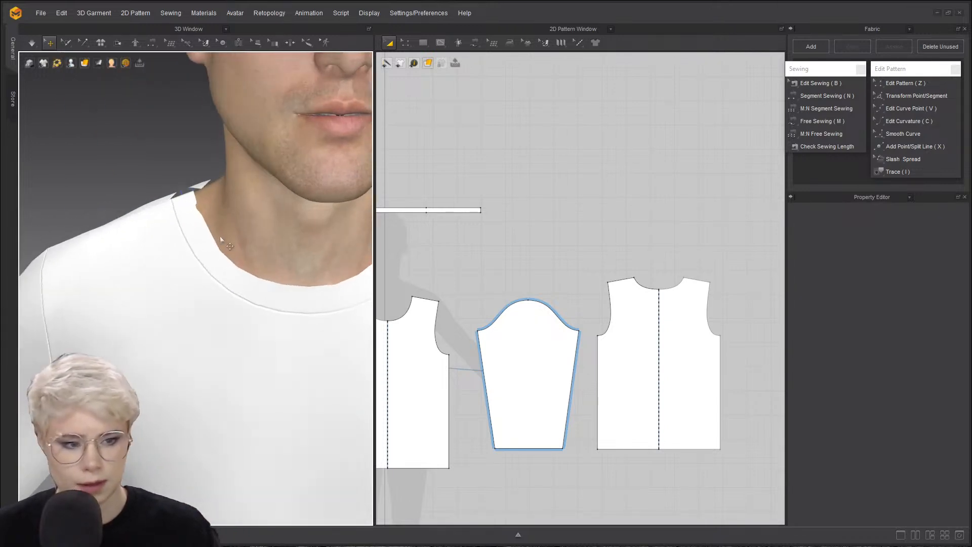
pyautogui.press('space')
pyautogui.scroll(-5, 158, 276)
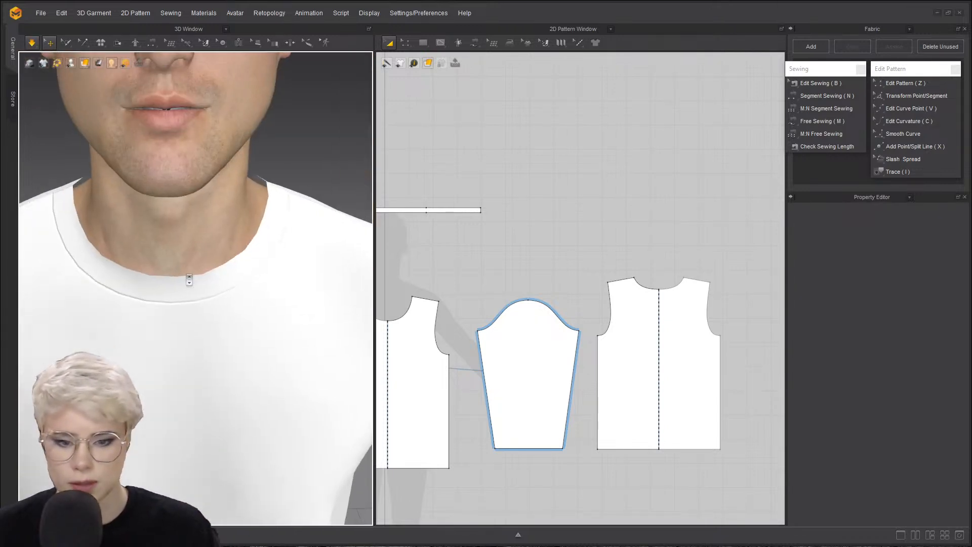
pyautogui.scroll(-3, 189, 277)
pyautogui.moveTo(189, 277); pyautogui.dragTo(222, 256, button='right')
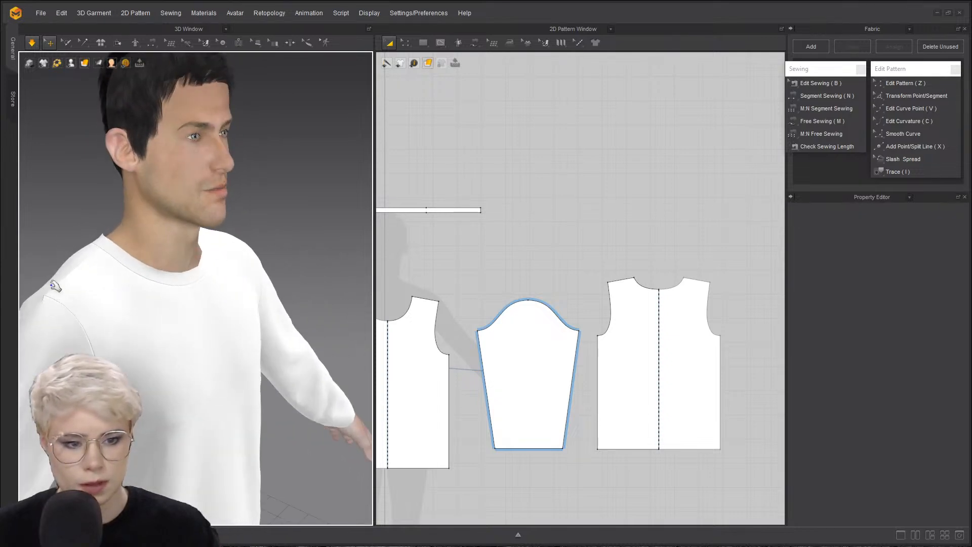
pyautogui.moveTo(54, 287); pyautogui.dragTo(72, 262, button='right')
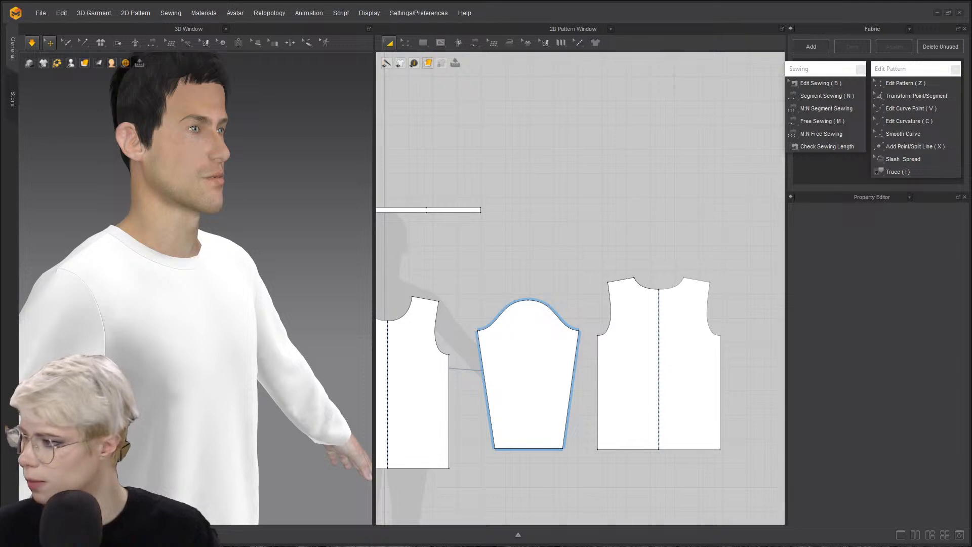
pyautogui.moveTo(263, 249); pyautogui.dragTo(223, 234, button='right')
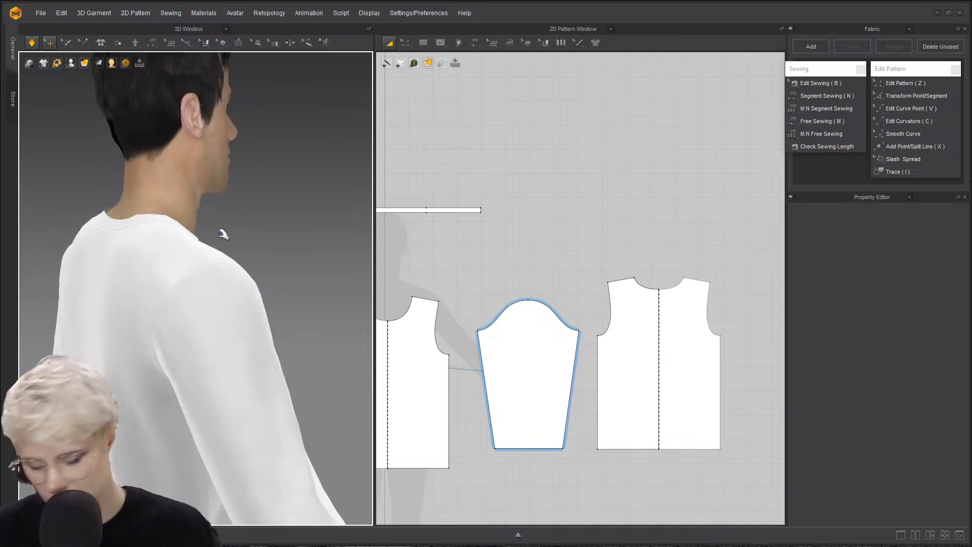
# - Raise the centre point of the back piece's neckline slightly to make the back neckline shallower
pyautogui.scroll(3, 675, 299)
pyautogui.press('z')
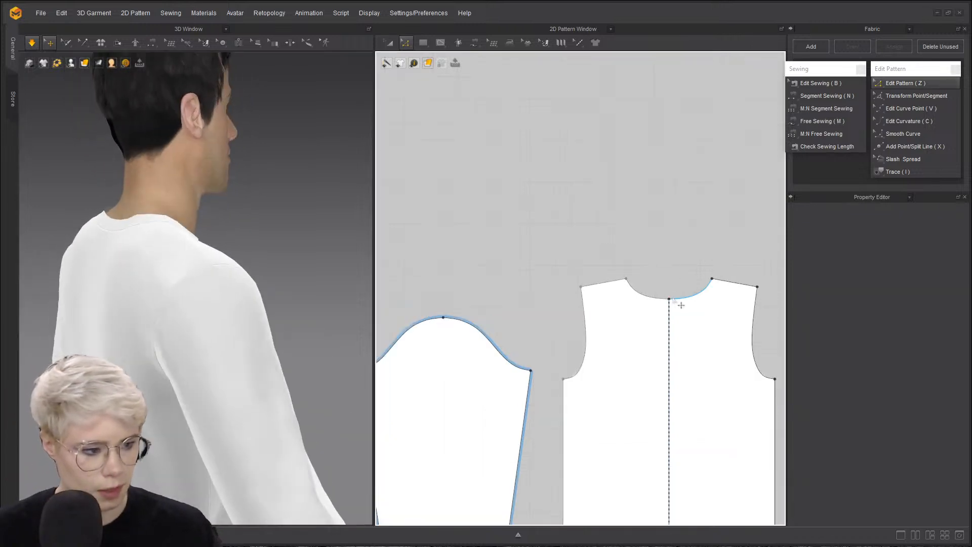
pyautogui.scroll(3, 678, 311)
pyautogui.scroll(-3, 663, 342)
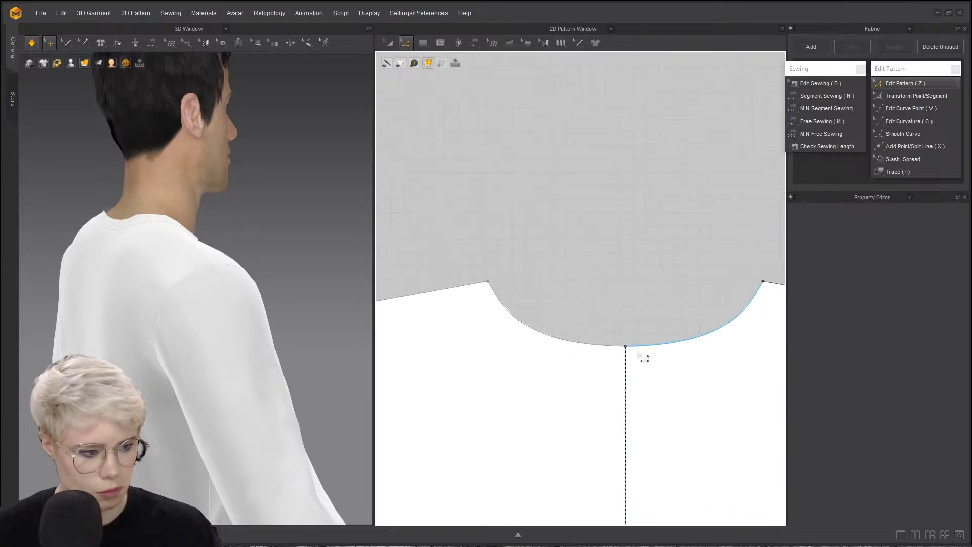
pyautogui.moveTo(625, 346); pyautogui.dragTo(626, 331)
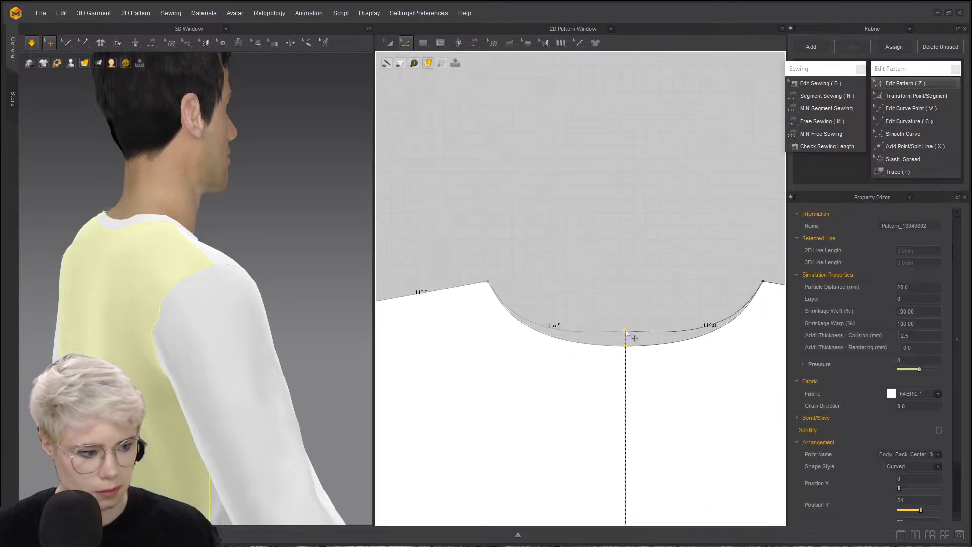
# - Adjust the curvature of the back neckline with Edit Curvature so that both symmetric halves form a smoother, flatter curve
pyautogui.press('c')
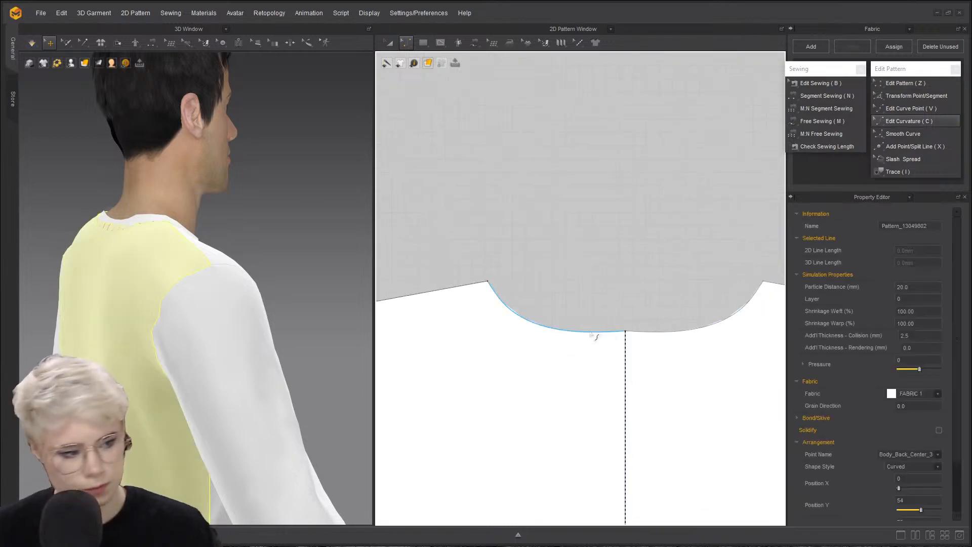
pyautogui.click(531, 332)
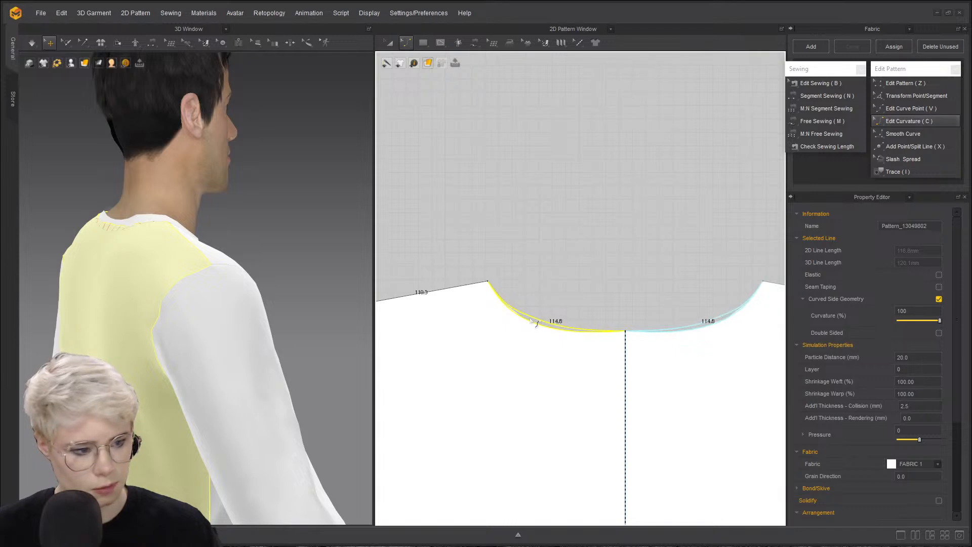
pyautogui.click(541, 284)
pyautogui.scroll(-5, 541, 283)
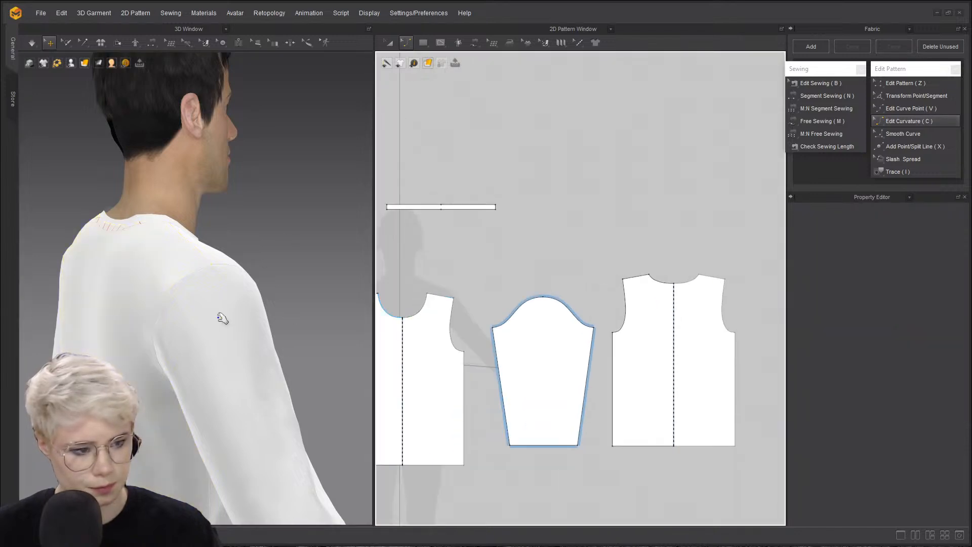
pyautogui.moveTo(117, 232); pyautogui.dragTo(55, 243, button='right')
# - Shorten the neckband strip slightly from one end with the simulation running, and check the tighter neckline from the front
pyautogui.press('s')
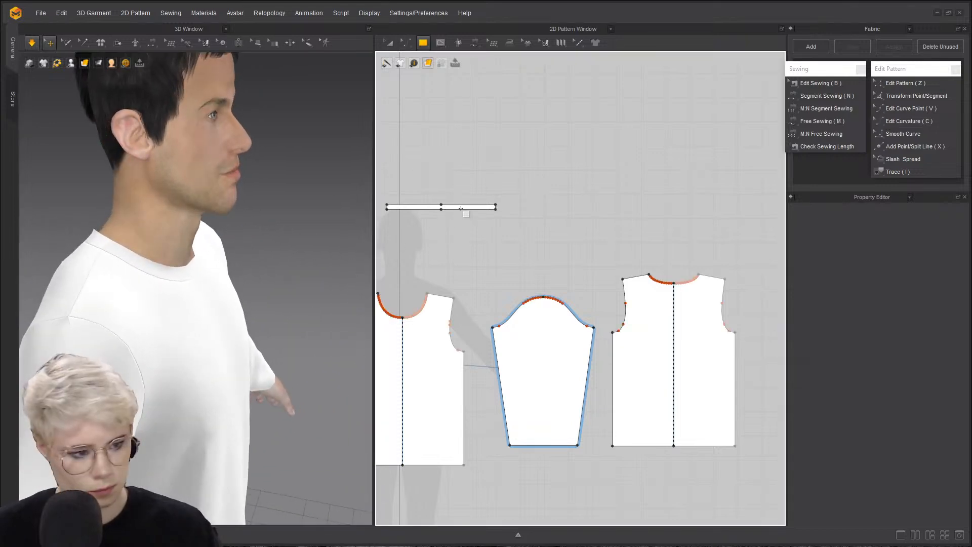
pyautogui.press('a')
pyautogui.click(470, 206)
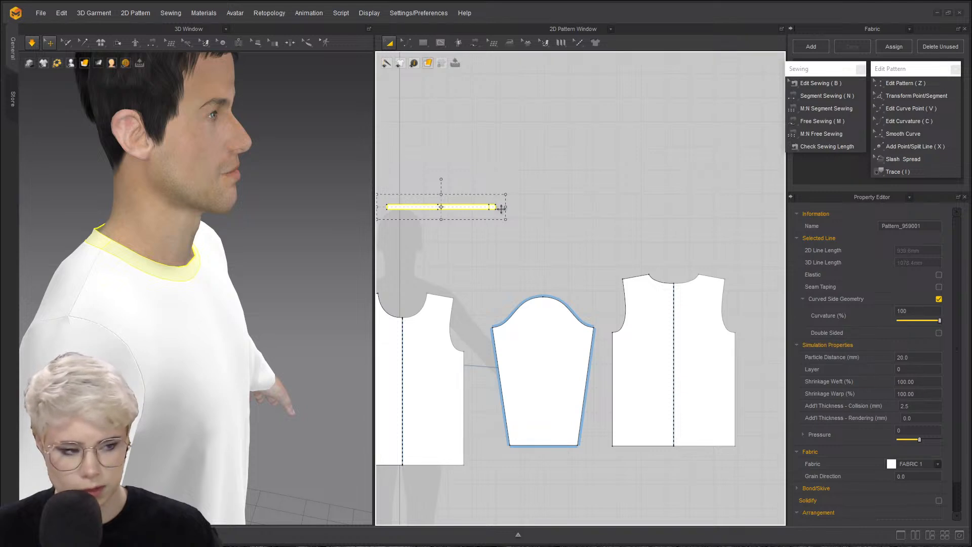
pyautogui.moveTo(500, 217); pyautogui.dragTo(493, 217)
pyautogui.press('space')
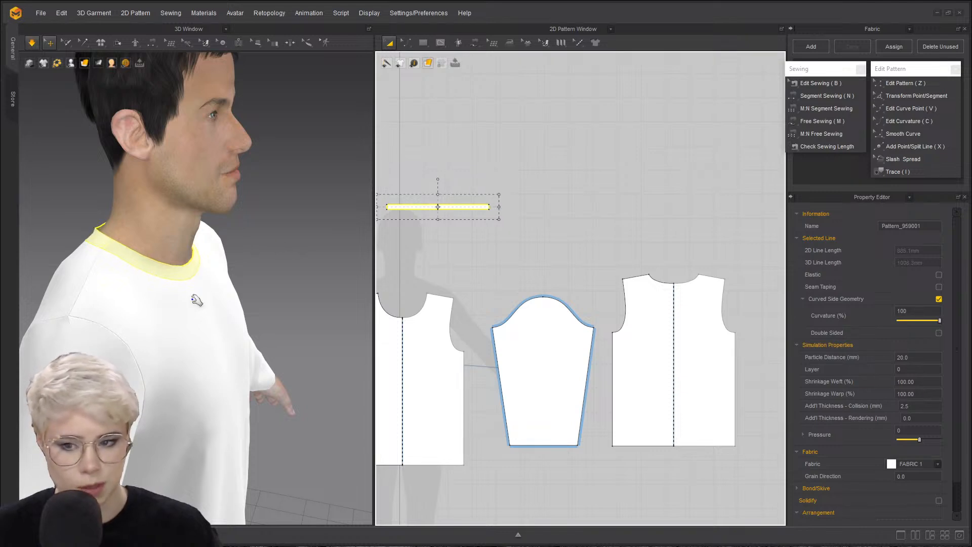
pyautogui.click(274, 242)
pyautogui.moveTo(172, 238); pyautogui.dragTo(133, 255, button='right')
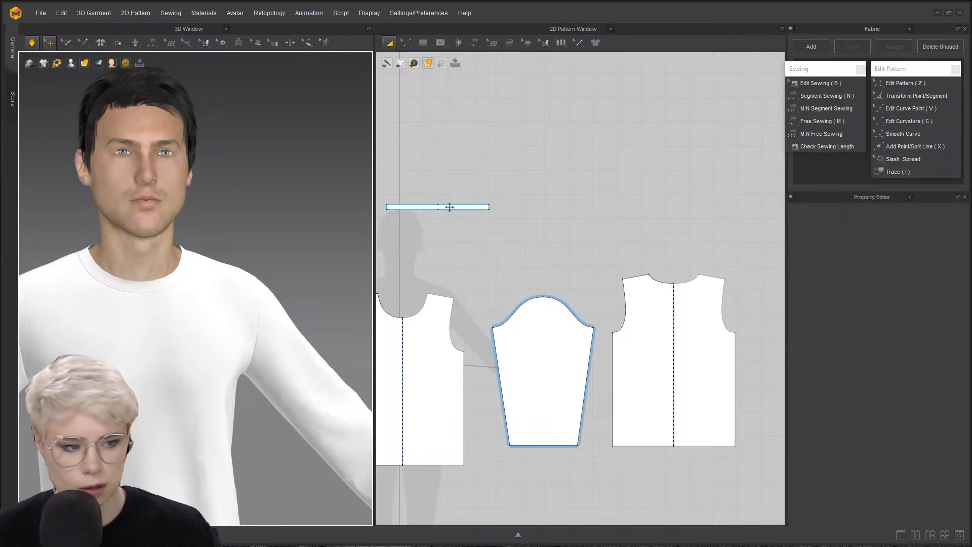
# - Rearrange the 2D pieces, placing the neckband above and between the front and sleeve and shifting the front, back and sleeve into a neat row
pyautogui.moveTo(449, 207); pyautogui.dragTo(480, 260)
pyautogui.moveTo(468, 259); pyautogui.dragTo(520, 235, button='right')
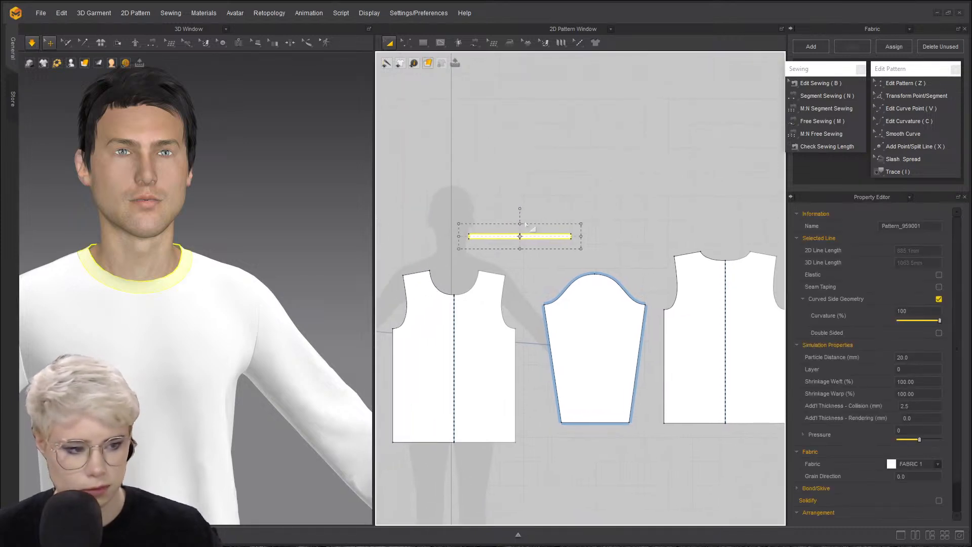
pyautogui.click(485, 311)
pyautogui.moveTo(686, 316); pyautogui.dragTo(681, 309)
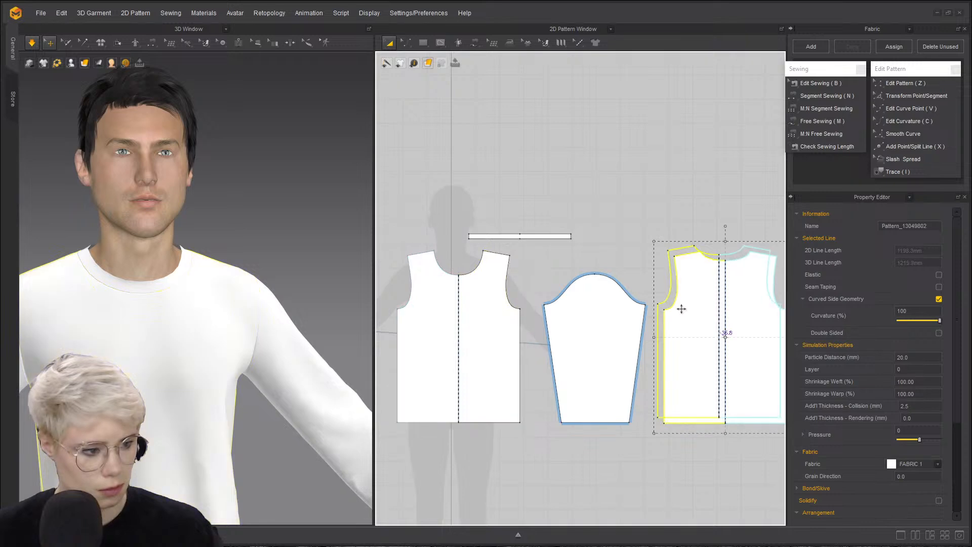
pyautogui.moveTo(609, 332); pyautogui.dragTo(597, 308)
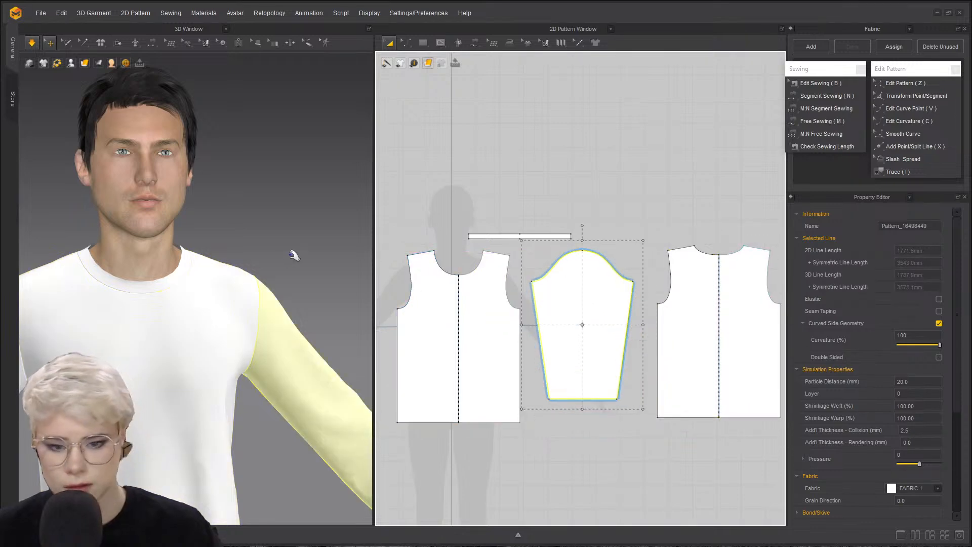
pyautogui.click(277, 232)
pyautogui.moveTo(226, 306); pyautogui.dragTo(238, 256, button='middle')
pyautogui.scroll(-3, 239, 256)
pyautogui.scroll(2, 204, 282)
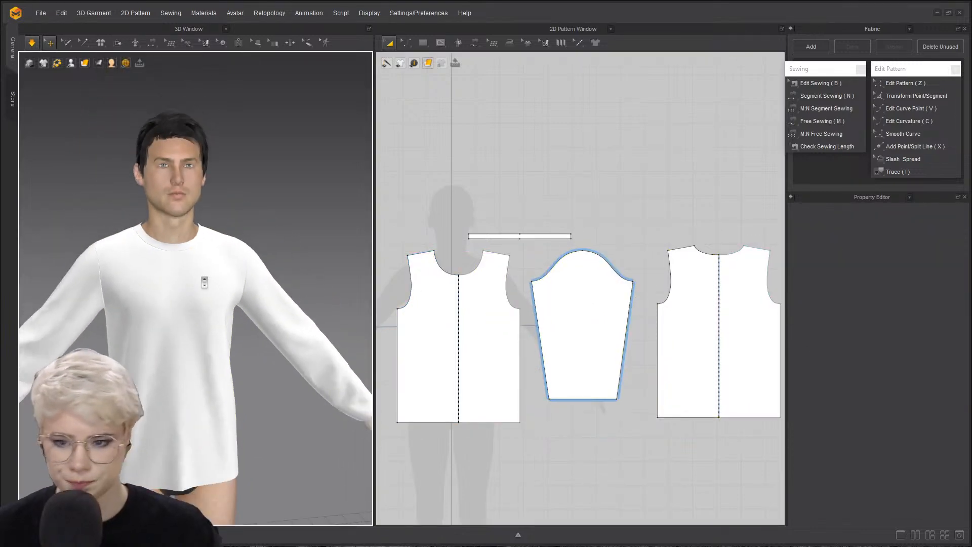
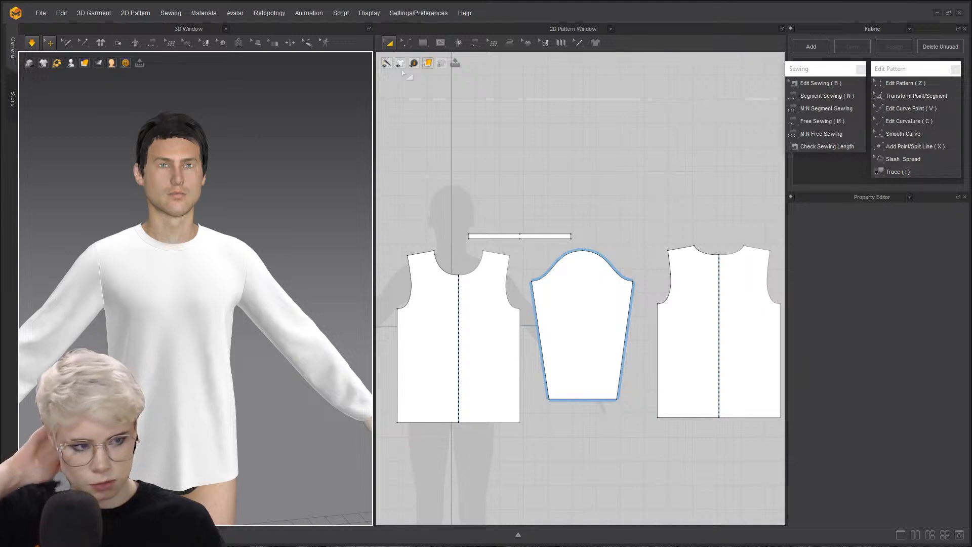
pyautogui.click(442, 44)
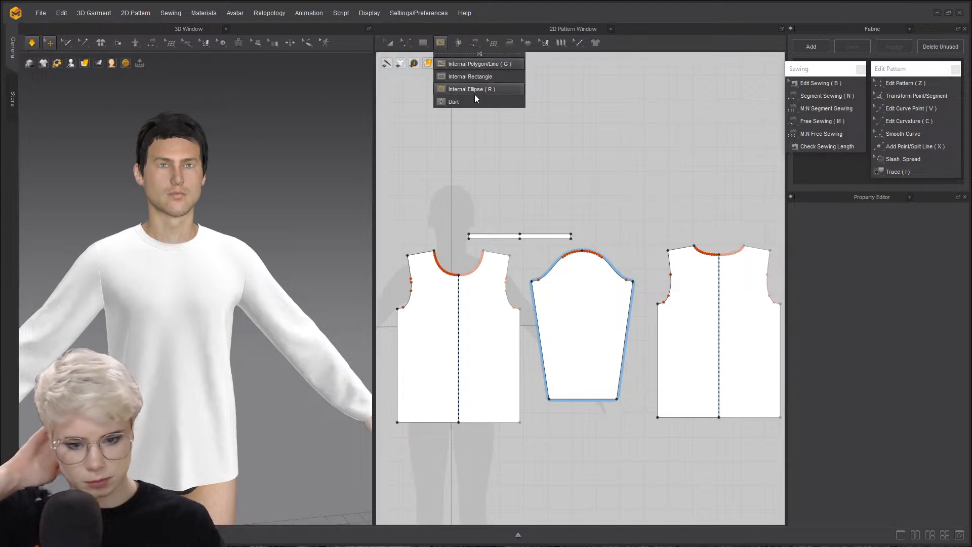
pyautogui.click(422, 43)
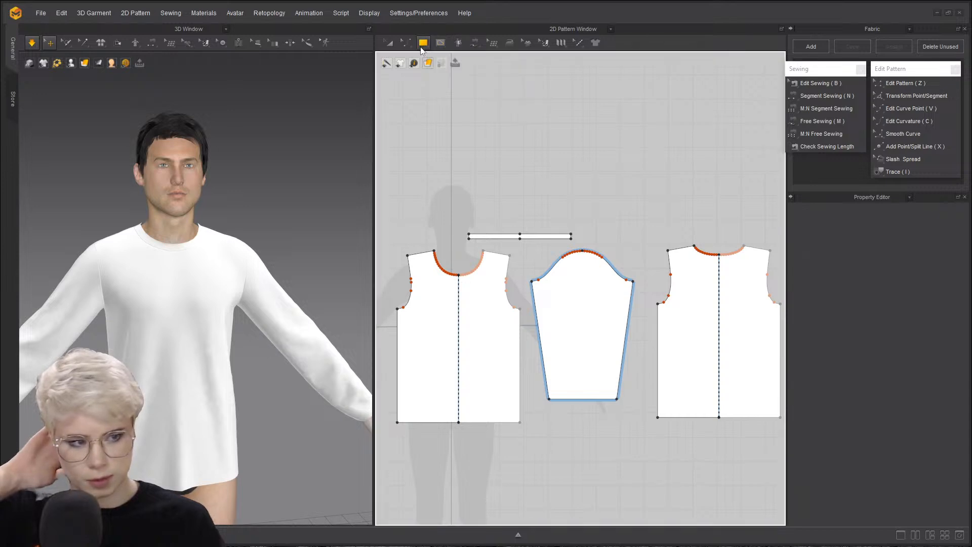
pyautogui.click(422, 45)
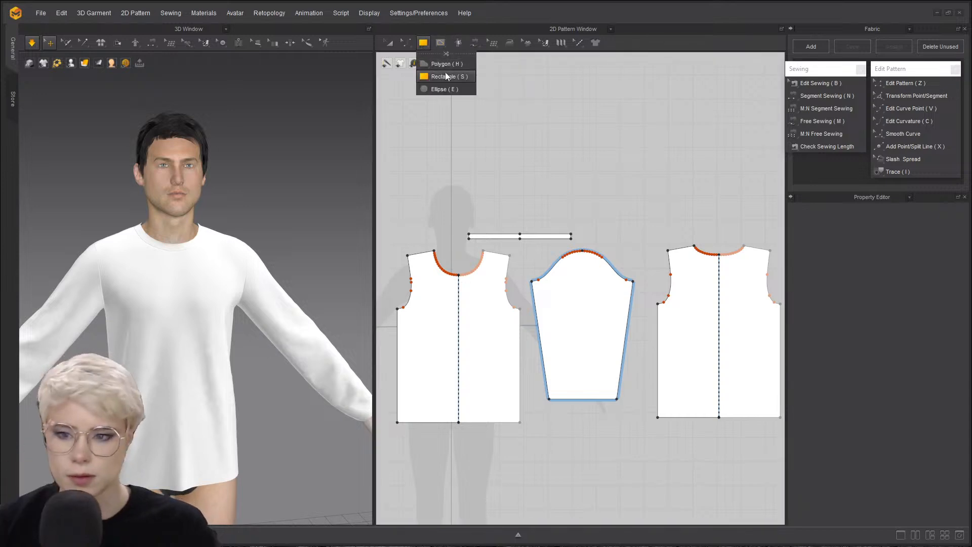
pyautogui.click(441, 43)
pyautogui.moveTo(465, 56); pyautogui.dragTo(636, 84)
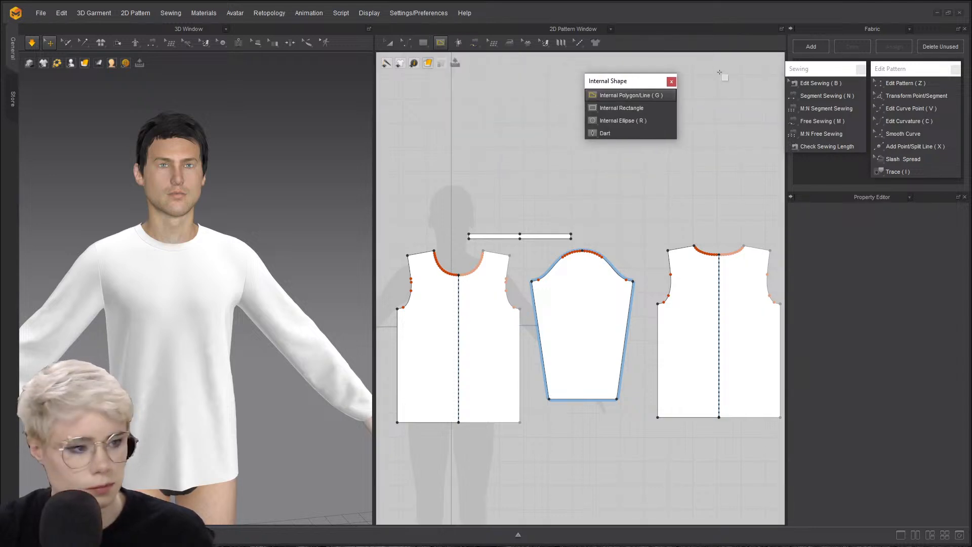
pyautogui.click(671, 82)
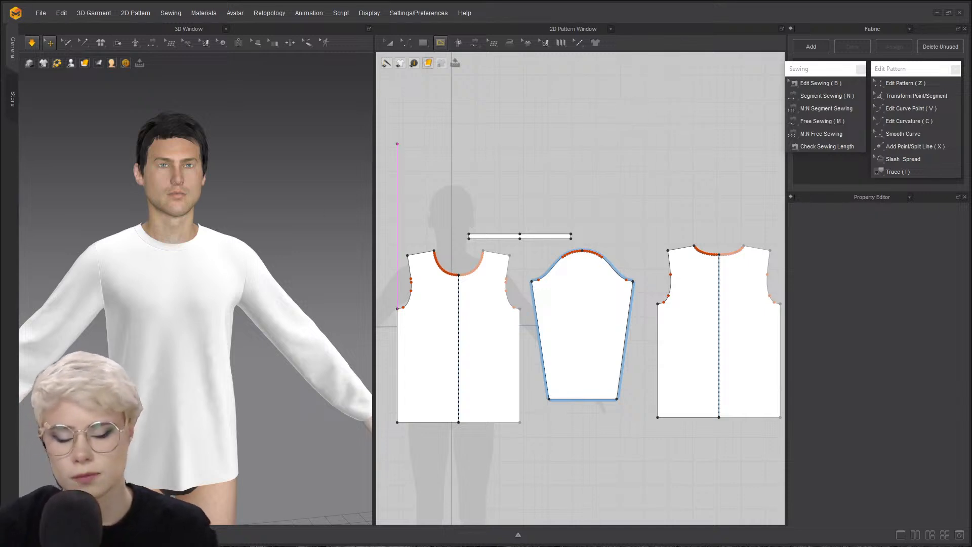
# - Examine the shirt's overall shape, body hem and sleeve ends on the avatar and on the 2D front and sleeve pieces
pyautogui.scroll(-1, 468, 295)
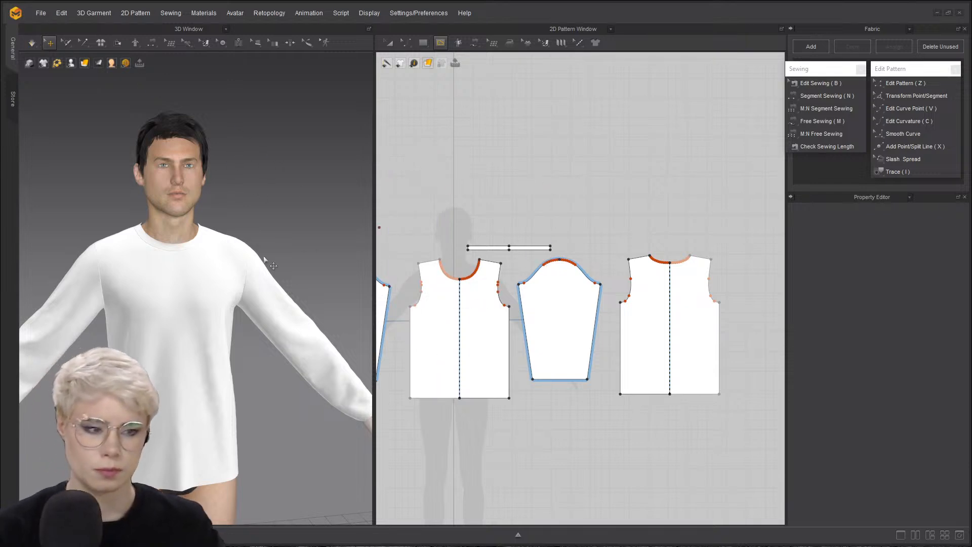
pyautogui.scroll(-5, 273, 260)
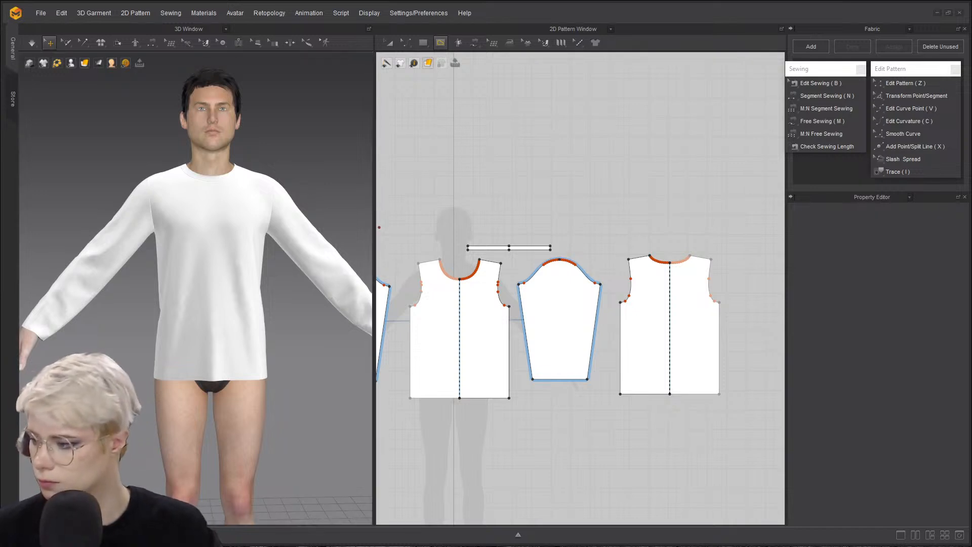
pyautogui.scroll(3, 18, 274)
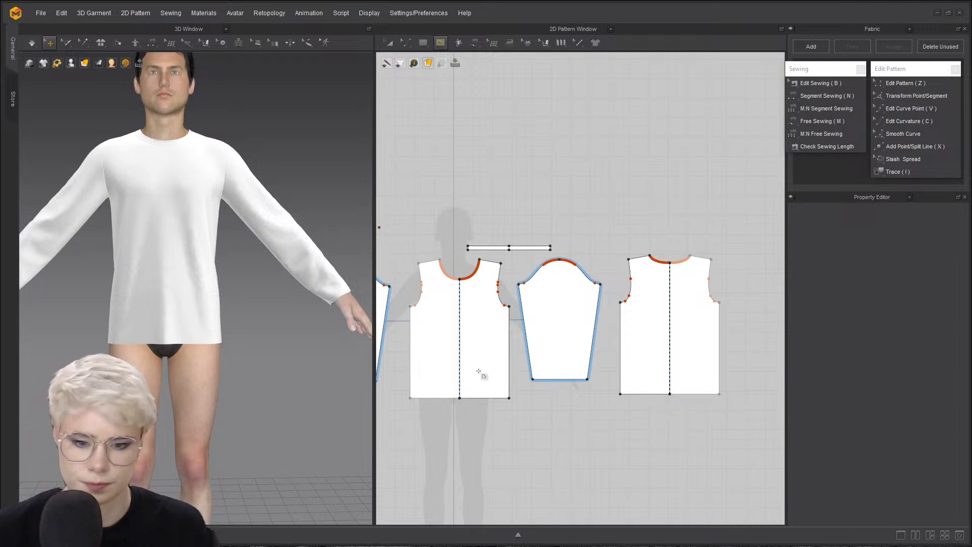
pyautogui.scroll(-2, 478, 371)
pyautogui.moveTo(243, 264); pyautogui.dragTo(189, 259, button='right')
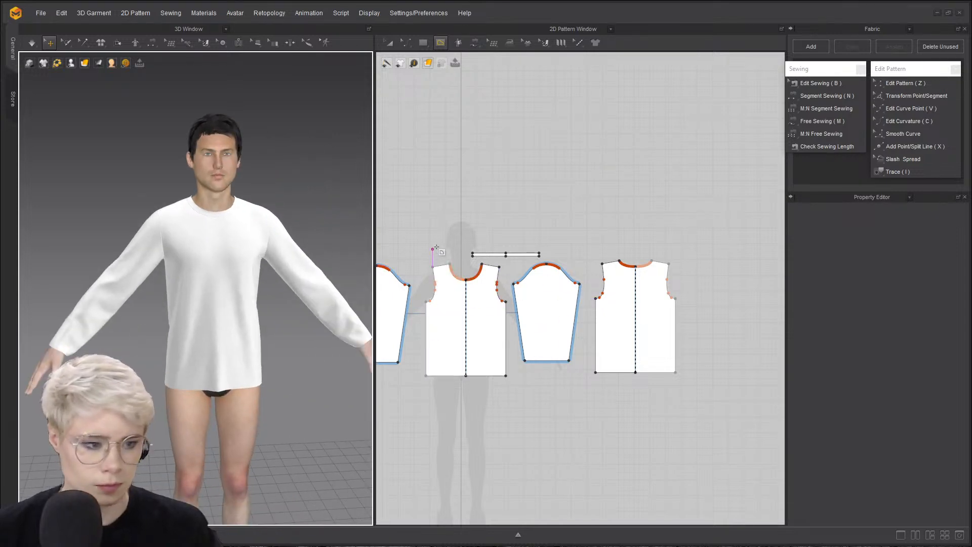
pyautogui.scroll(3, 436, 243)
pyautogui.scroll(2, 202, 248)
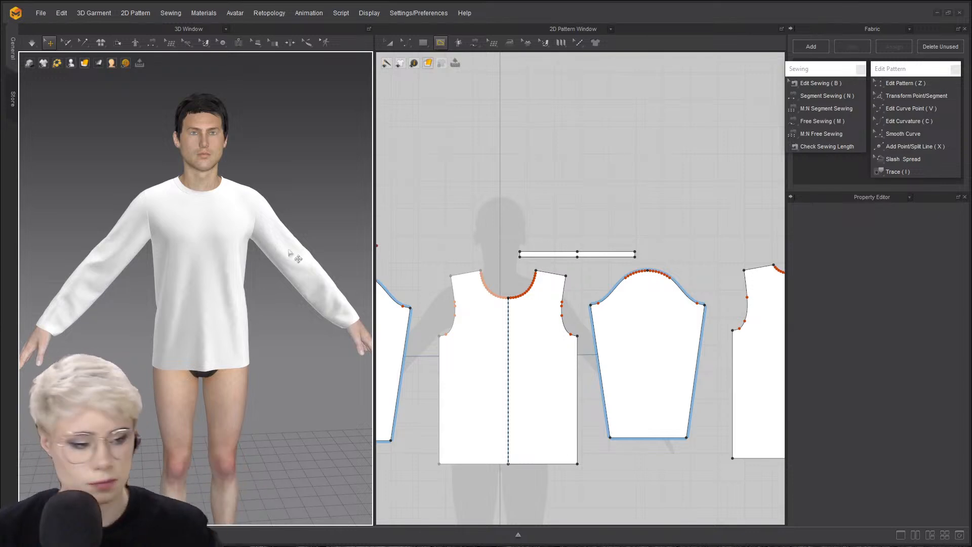
pyautogui.scroll(-2, 520, 334)
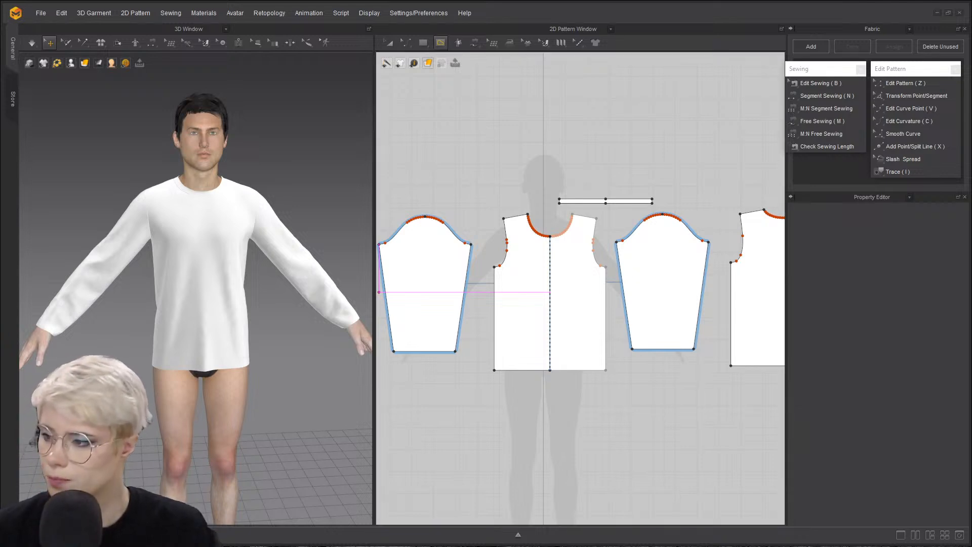
pyautogui.scroll(2, 484, 384)
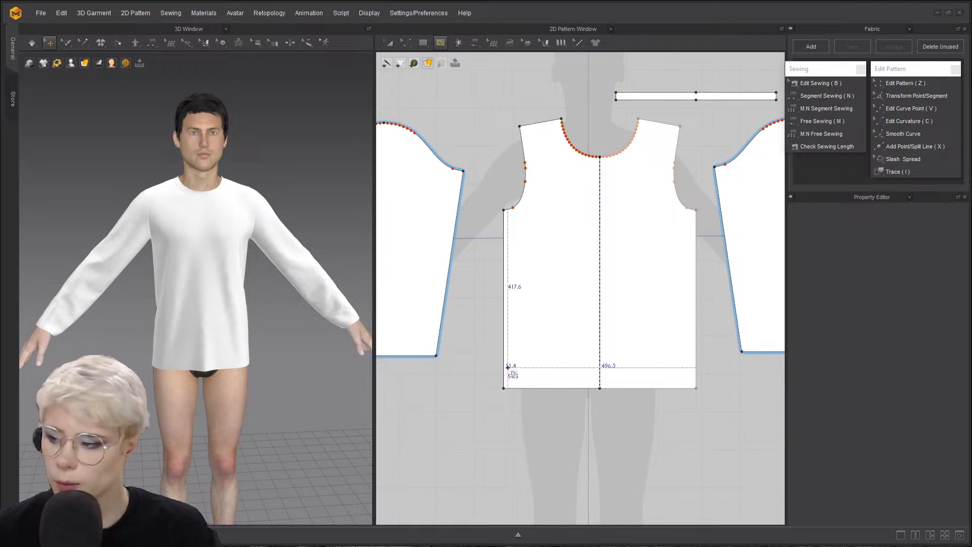
pyautogui.moveTo(477, 341); pyautogui.dragTo(615, 331, button='middle')
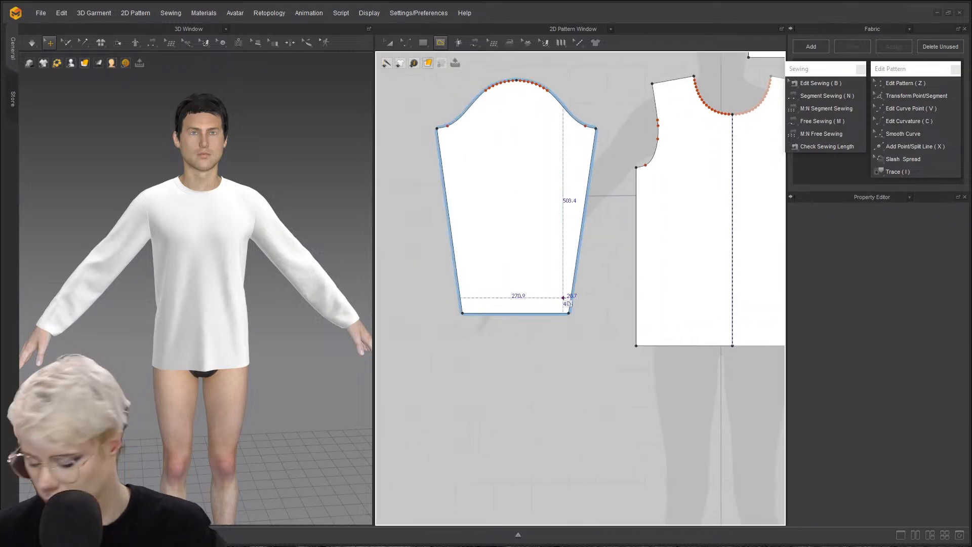
pyautogui.scroll(4, 167, 282)
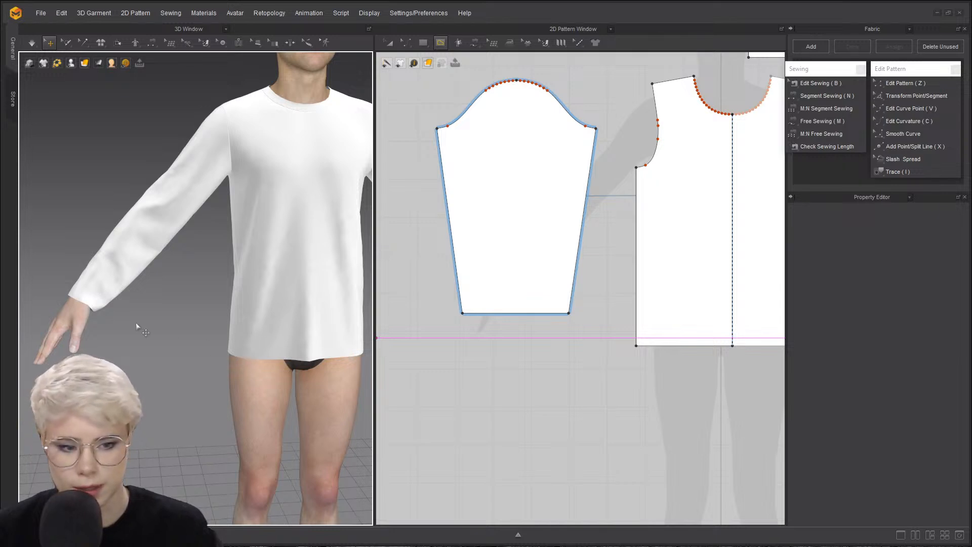
pyautogui.scroll(2, 503, 352)
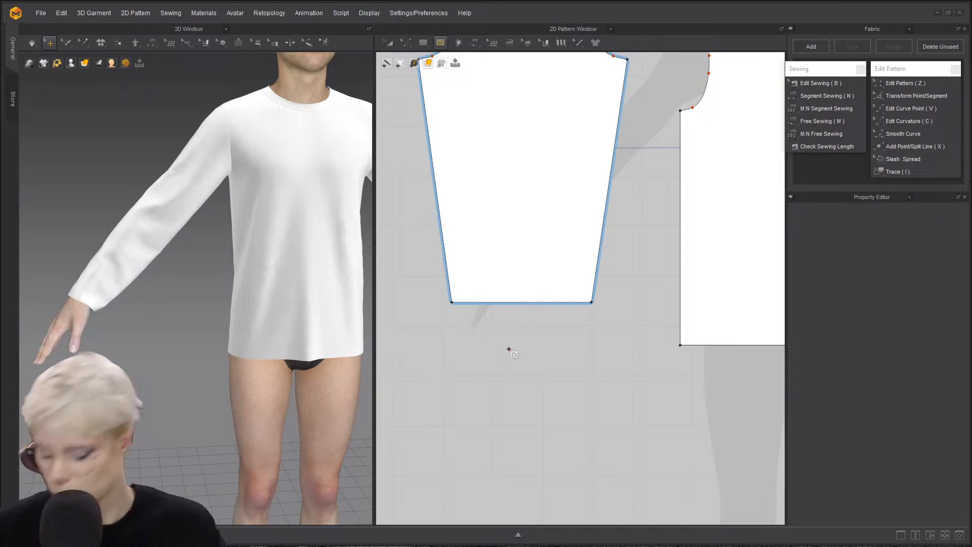
pyautogui.scroll(2, 41, 318)
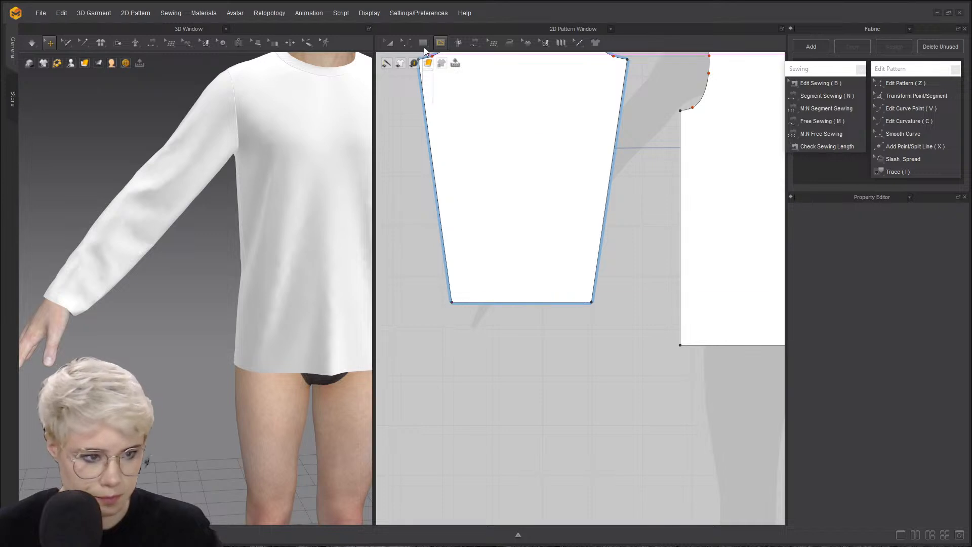
pyautogui.click(440, 43)
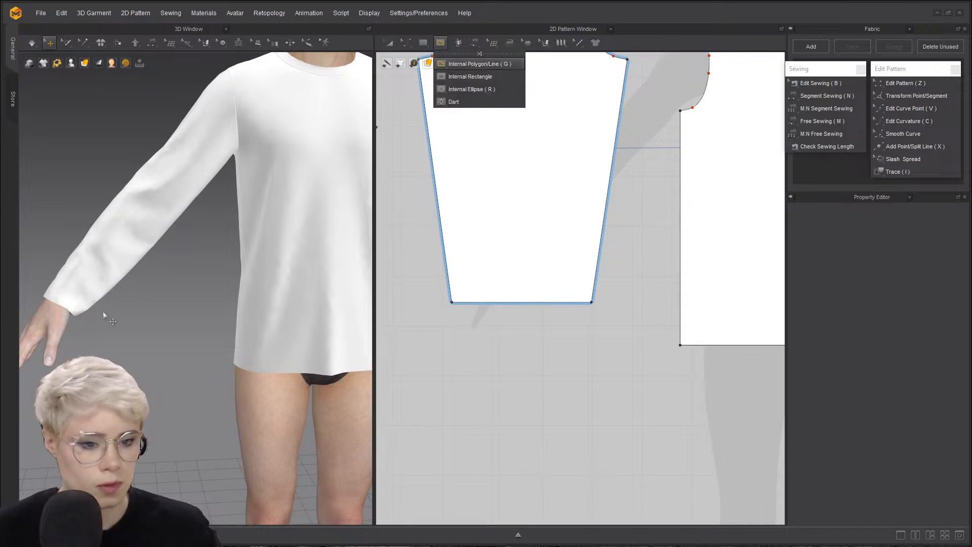
pyautogui.click(466, 64)
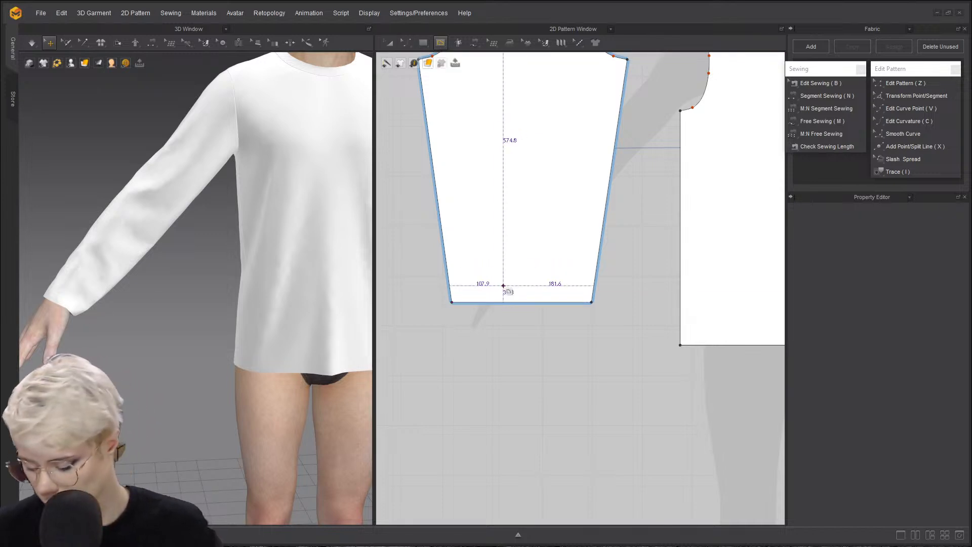
# - Switch to Edit Pattern and try selecting the sleeve's bottom edge together with the front piece's bottom edge
pyautogui.press('z')
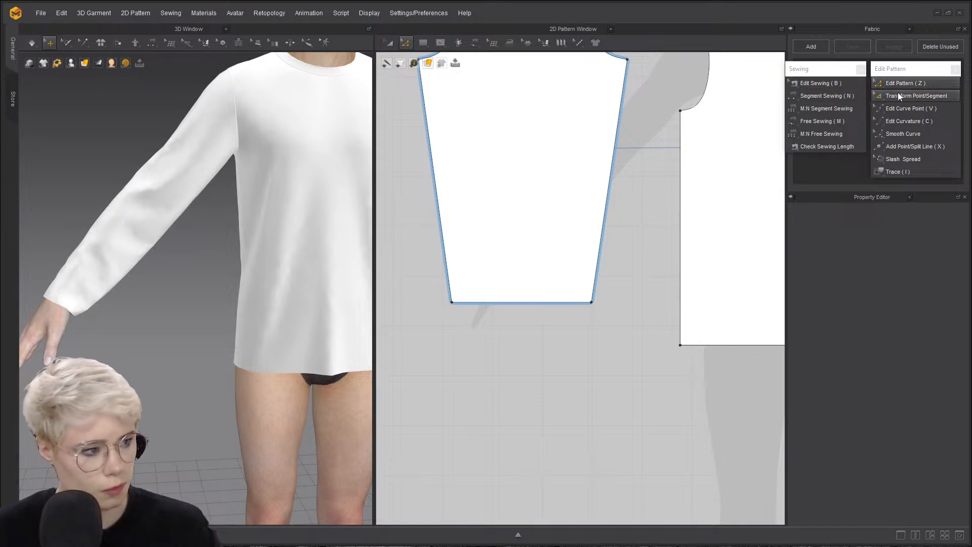
pyautogui.click(539, 303)
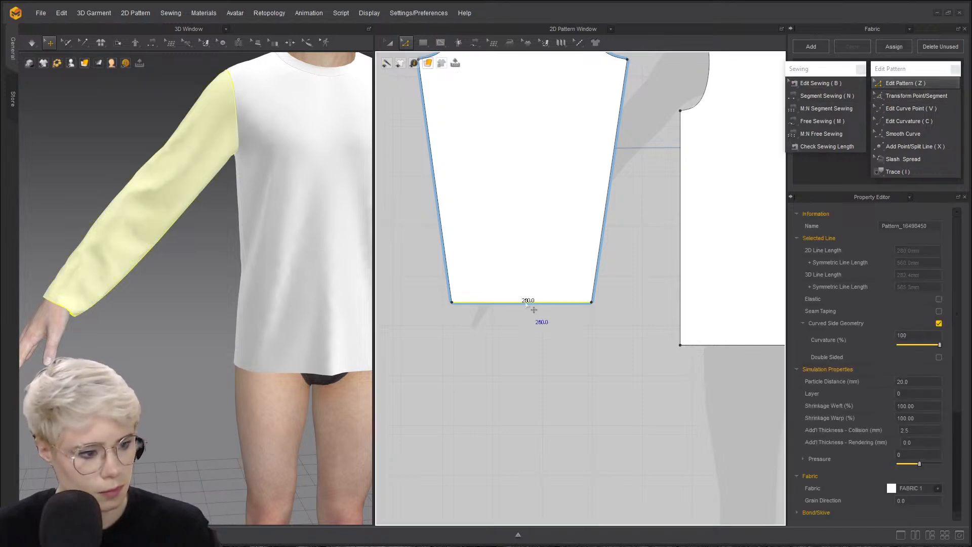
pyautogui.rightClick(526, 303)
pyautogui.click(560, 325)
pyautogui.scroll(-5, 560, 325)
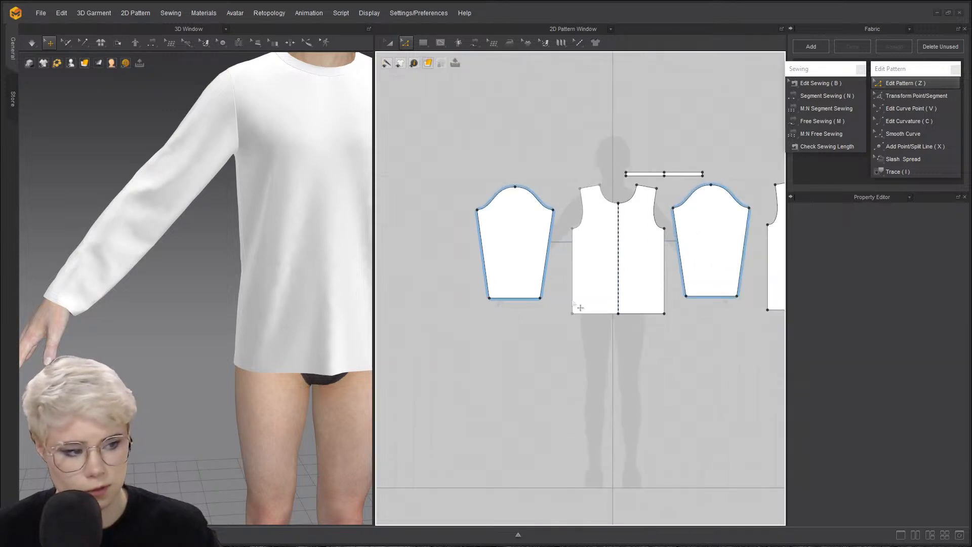
pyautogui.click(527, 300)
pyautogui.keyDown('shift'); pyautogui.click(588, 313); pyautogui.keyUp('shift')
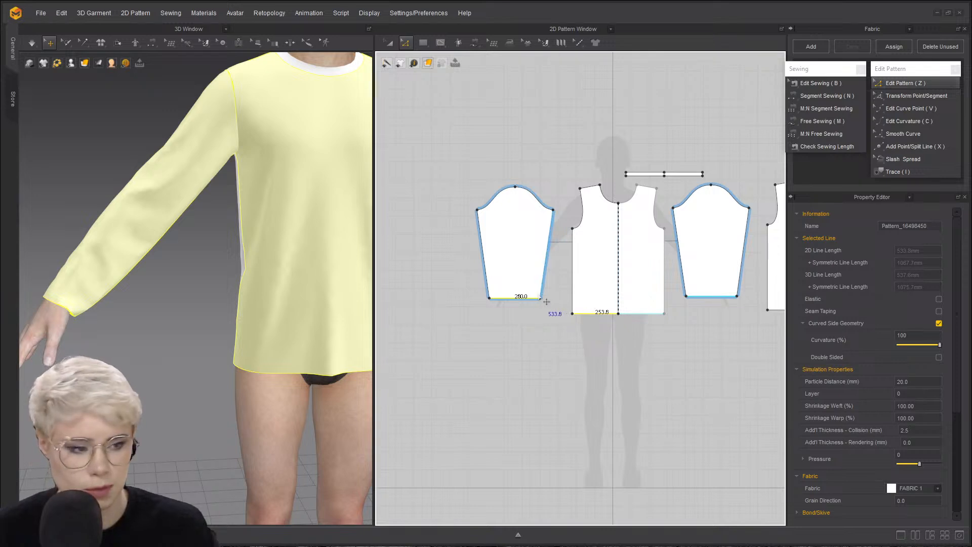
pyautogui.scroll(3, 536, 316)
pyautogui.click(509, 301)
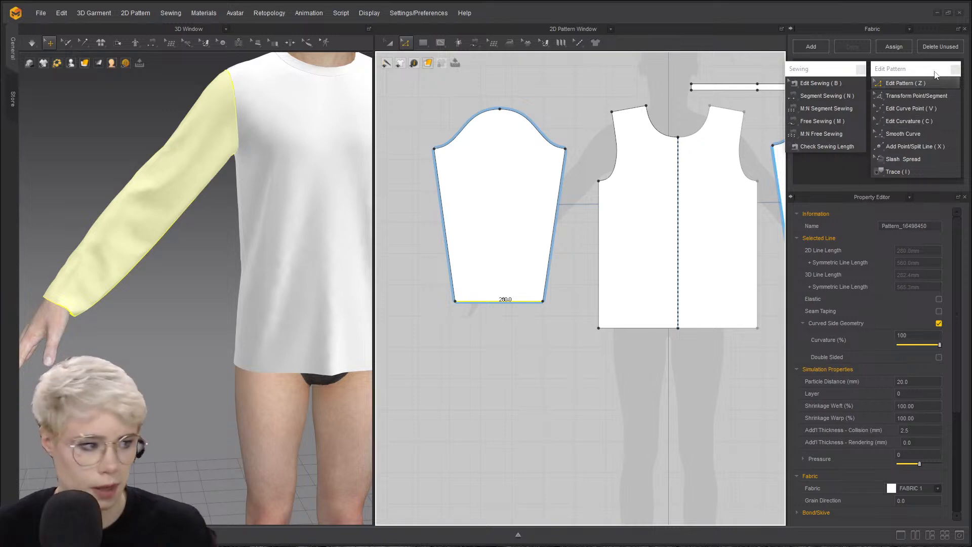
pyautogui.click(513, 320)
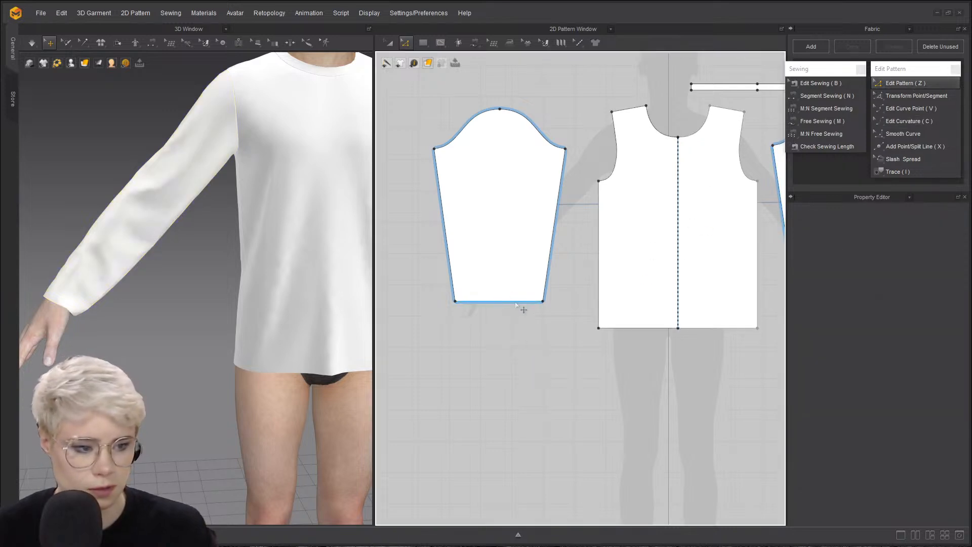
# - Offset the bottom edges of the sleeve, front and back pieces as internal lines, with a 20 mm distance, one offset and Extend enabled
pyautogui.click(516, 302)
pyautogui.keyDown('shift'); pyautogui.click(656, 329); pyautogui.keyUp('shift')
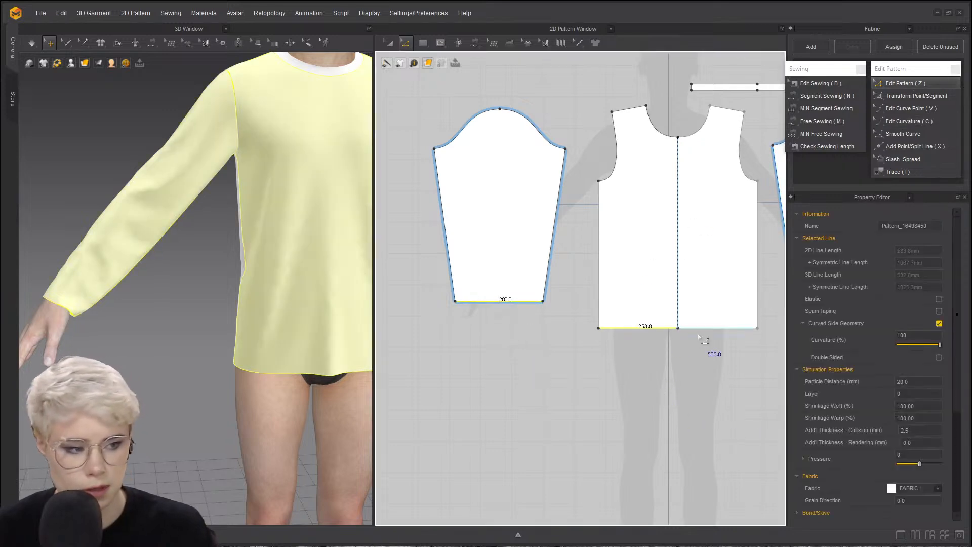
pyautogui.scroll(-3, 551, 389)
pyautogui.scroll(1, 639, 358)
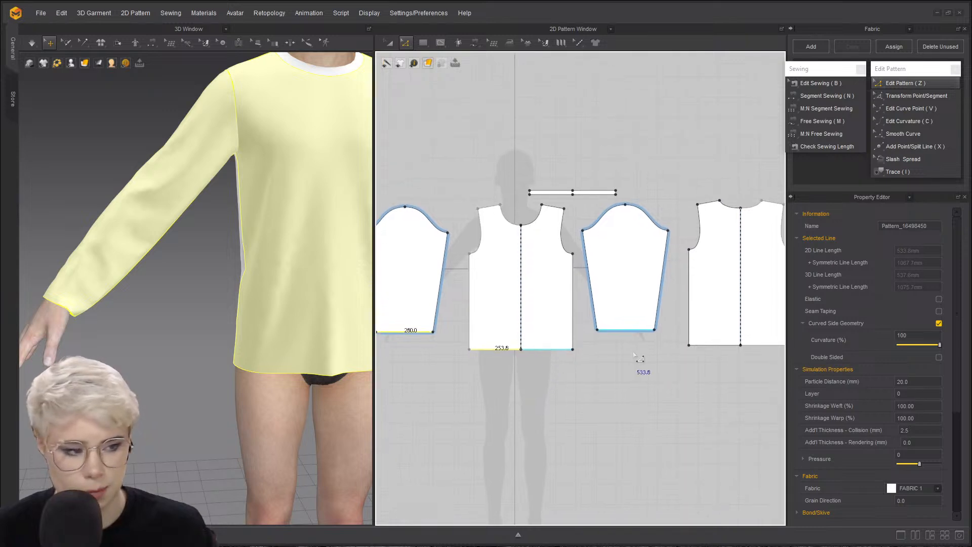
pyautogui.keyDown('shift'); pyautogui.click(721, 344); pyautogui.keyUp('shift')
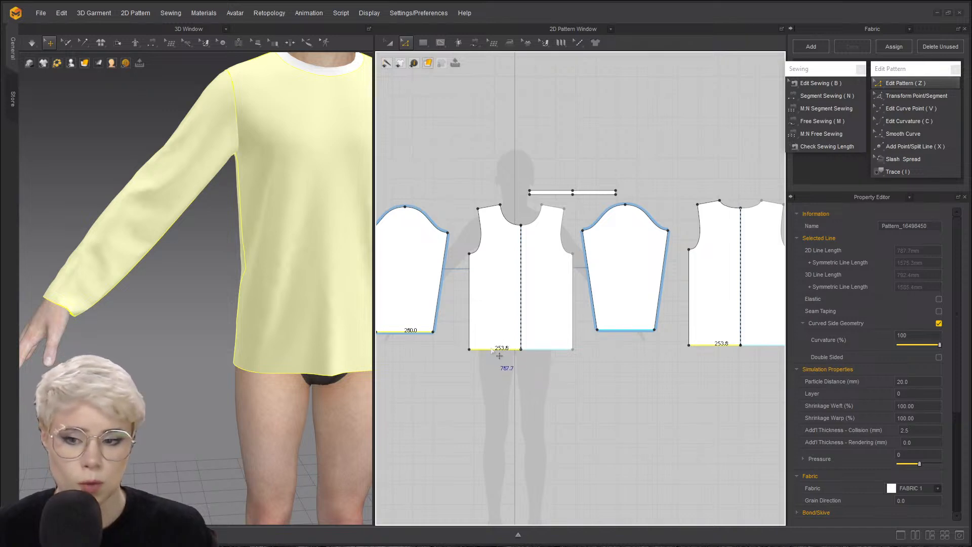
pyautogui.moveTo(499, 351); pyautogui.dragTo(525, 343, button='middle')
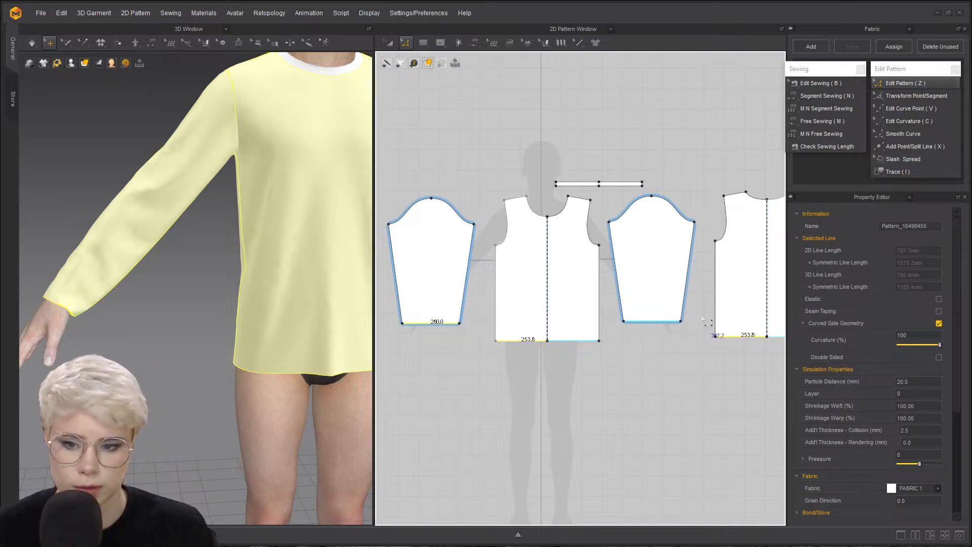
pyautogui.rightClick(530, 343)
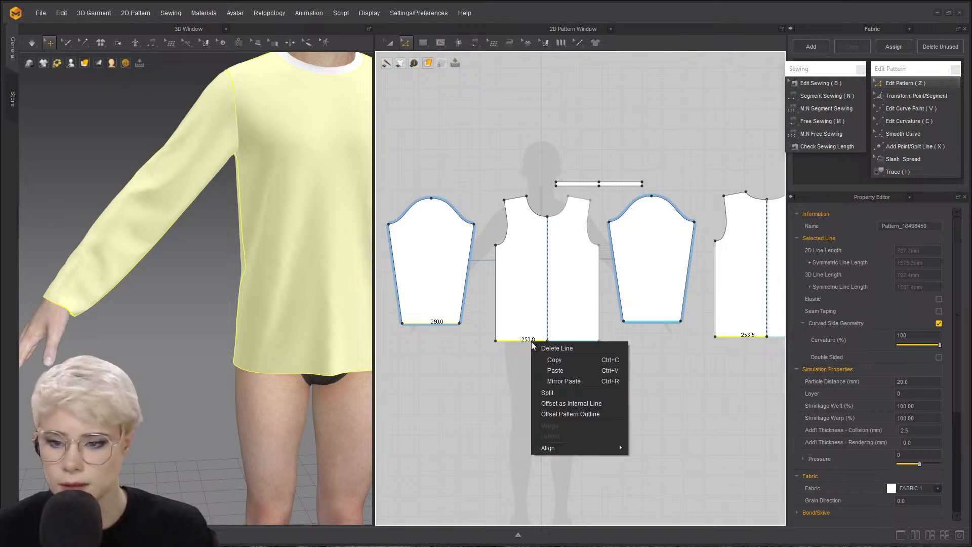
pyautogui.click(579, 405)
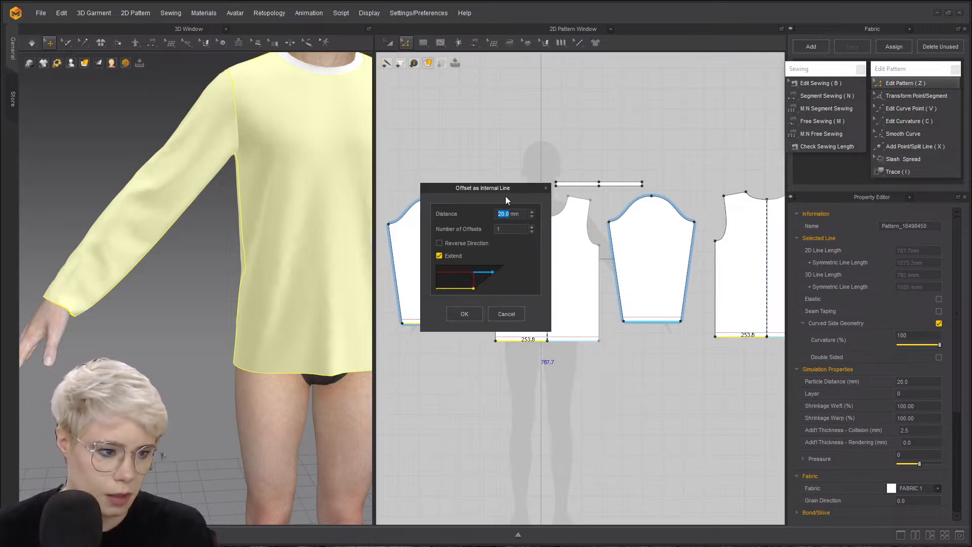
pyautogui.moveTo(505, 199); pyautogui.dragTo(571, 248)
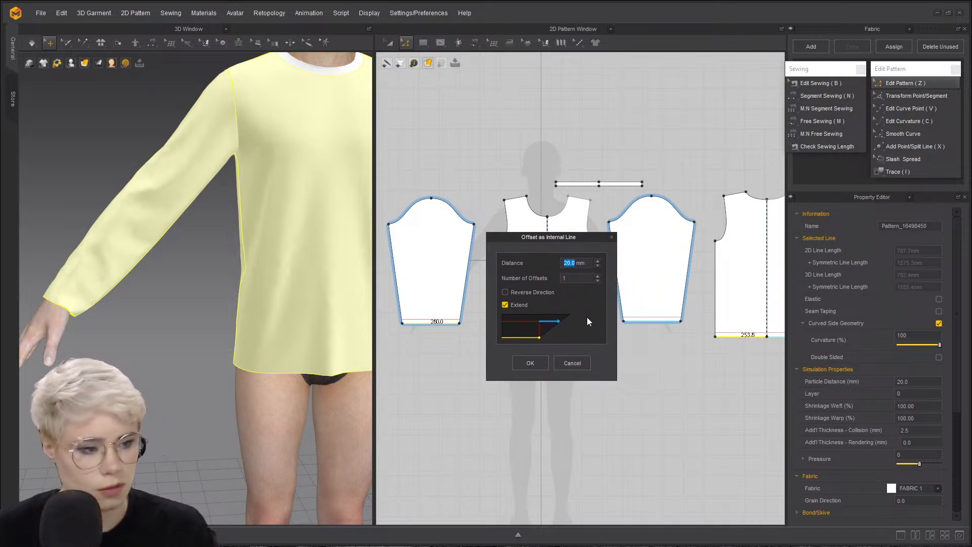
pyautogui.click(530, 363)
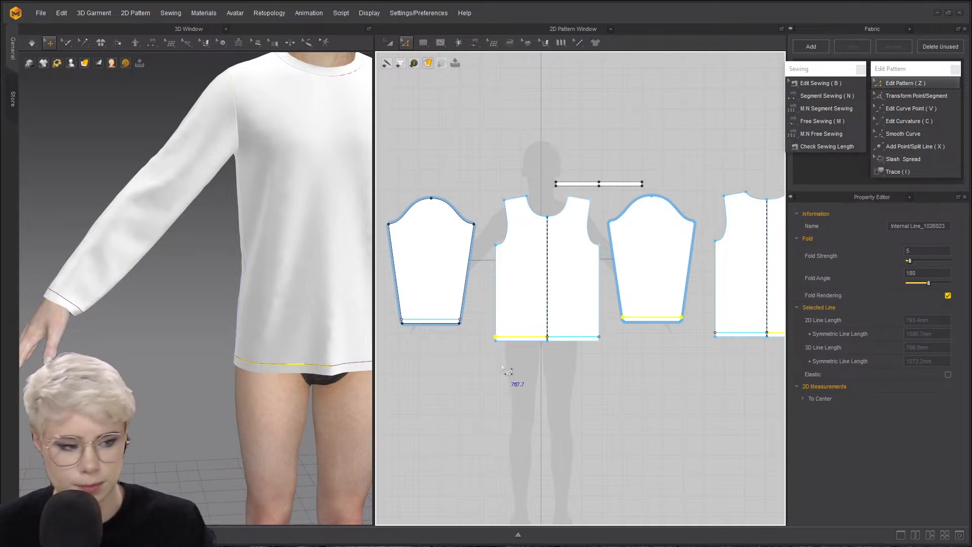
# - Examine the internal lines along the hem and sleeve ends, both on the avatar and on the 2D front piece
pyautogui.scroll(4, 508, 372)
pyautogui.press('2')
pyautogui.scroll(4, 184, 318)
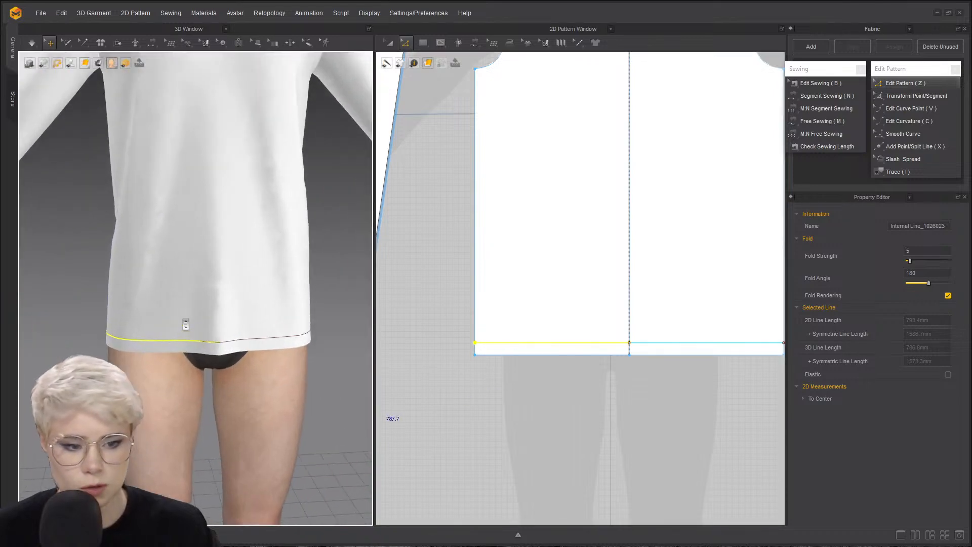
pyautogui.moveTo(191, 276); pyautogui.dragTo(272, 245, button='middle')
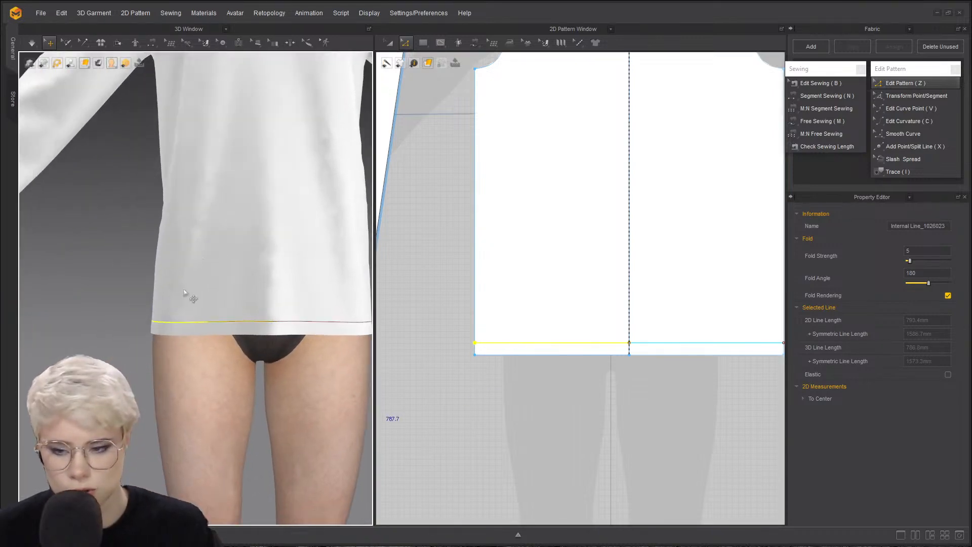
pyautogui.moveTo(188, 369); pyautogui.dragTo(306, 345, button='middle')
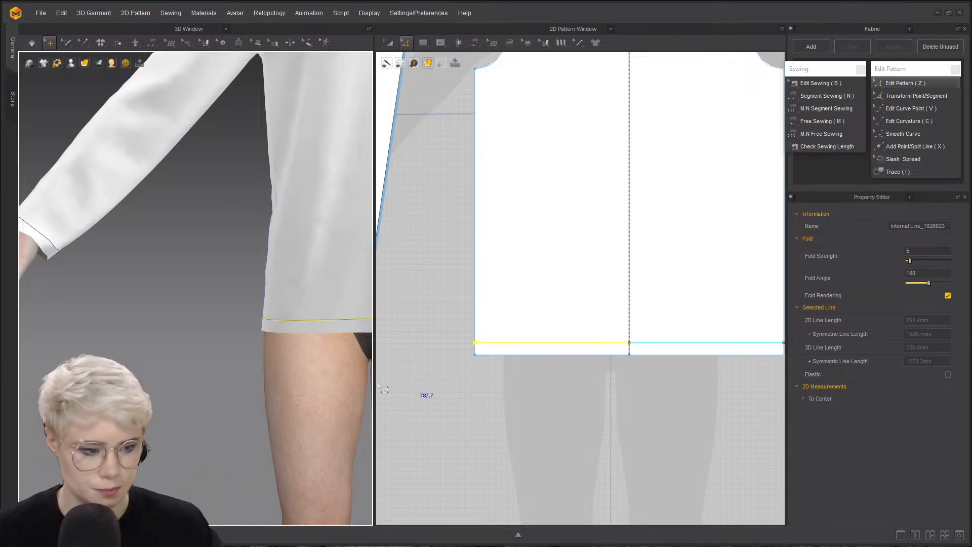
pyautogui.click(466, 412)
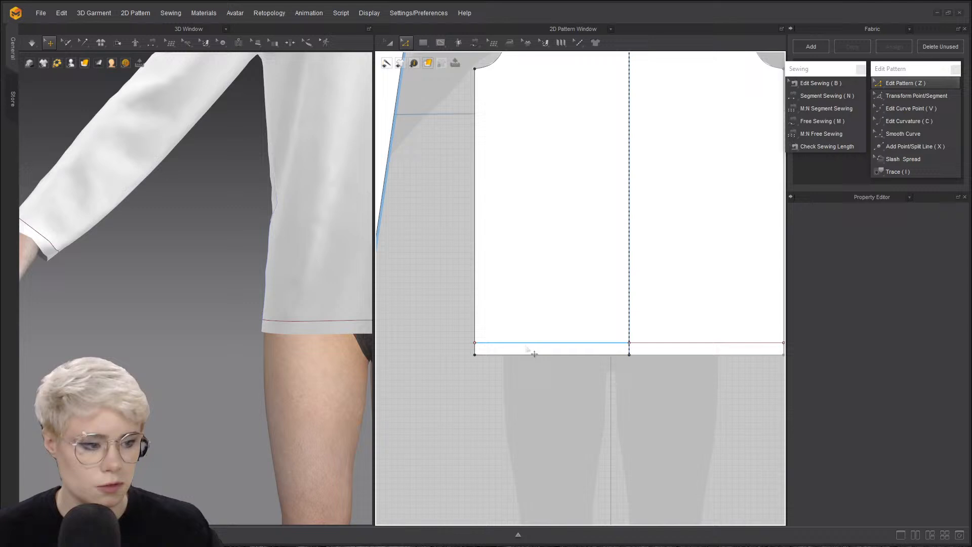
pyautogui.click(566, 344)
pyautogui.click(520, 402)
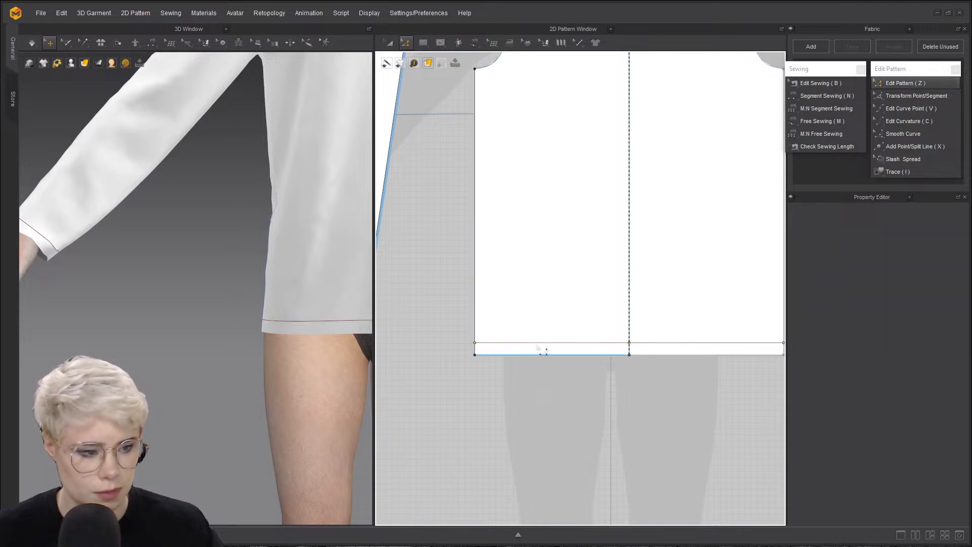
pyautogui.click(540, 345)
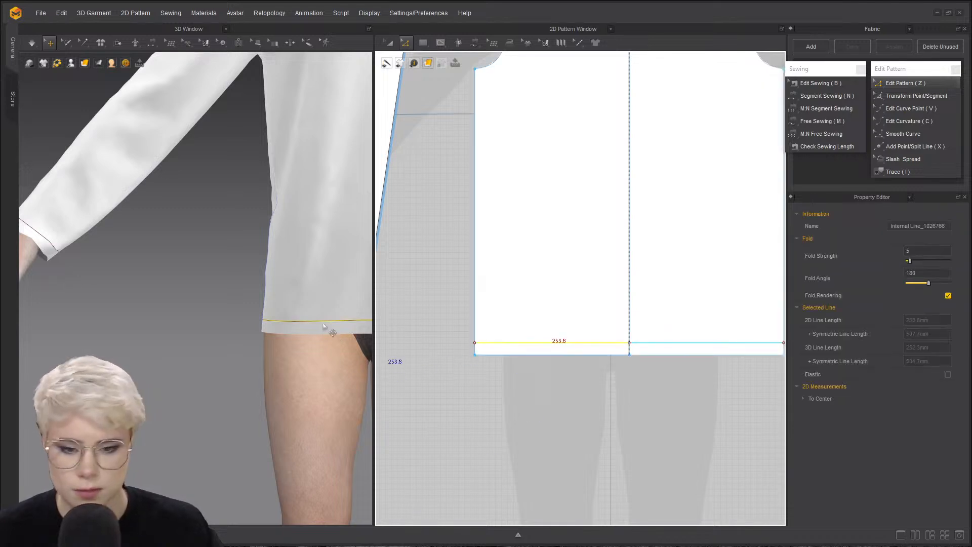
pyautogui.scroll(-5, 506, 381)
pyautogui.click(546, 396)
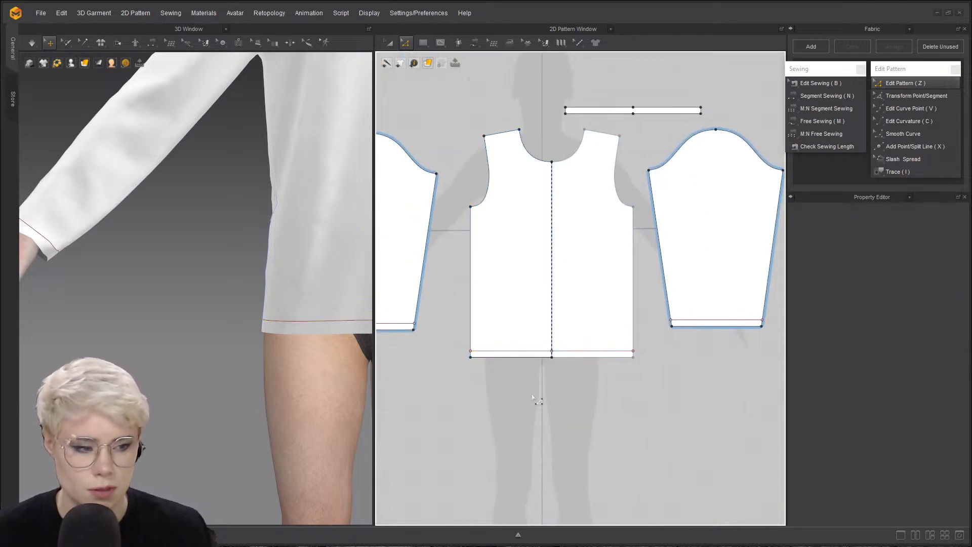
pyautogui.scroll(2, 537, 400)
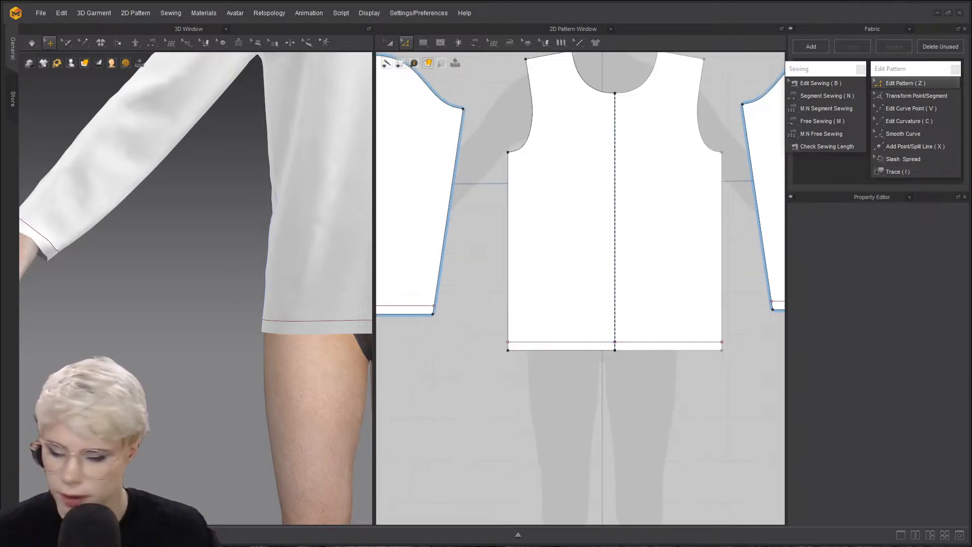
pyautogui.click(586, 347)
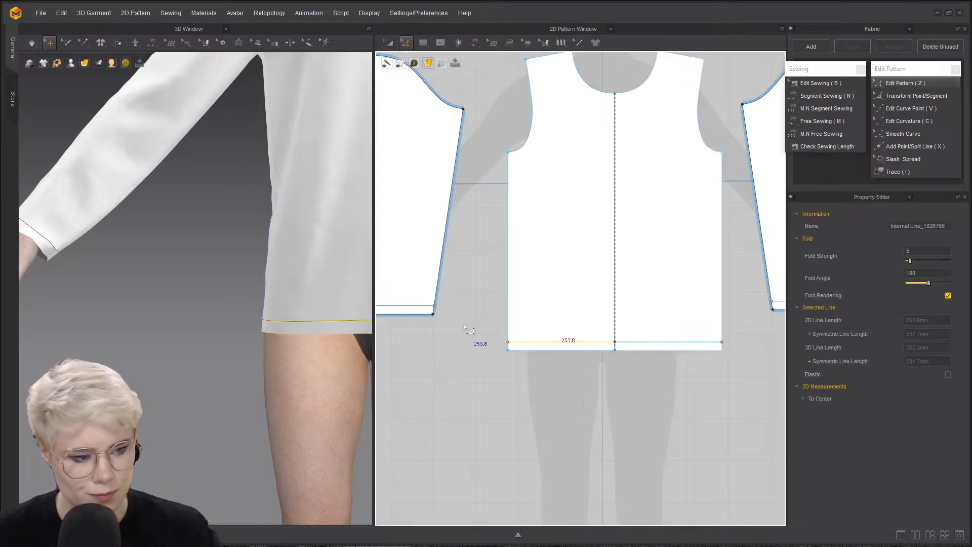
pyautogui.scroll(-3, 494, 328)
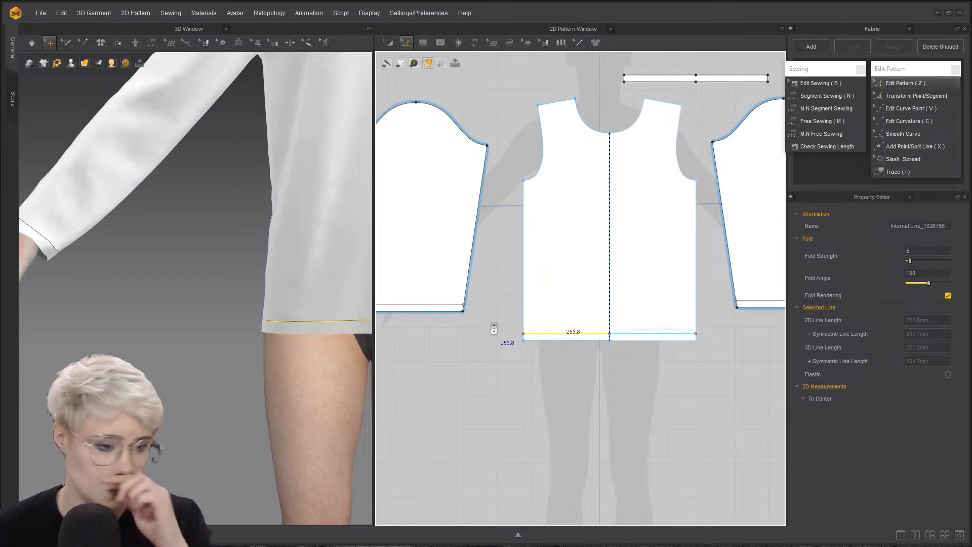
pyautogui.keyDown('shift'); pyautogui.click(422, 313); pyautogui.keyUp('shift')
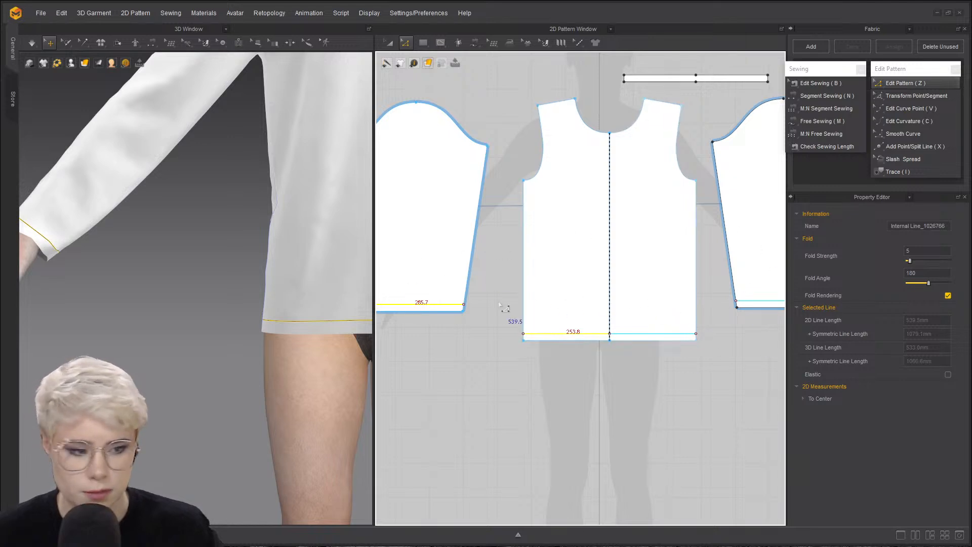
pyautogui.rightClick(428, 306)
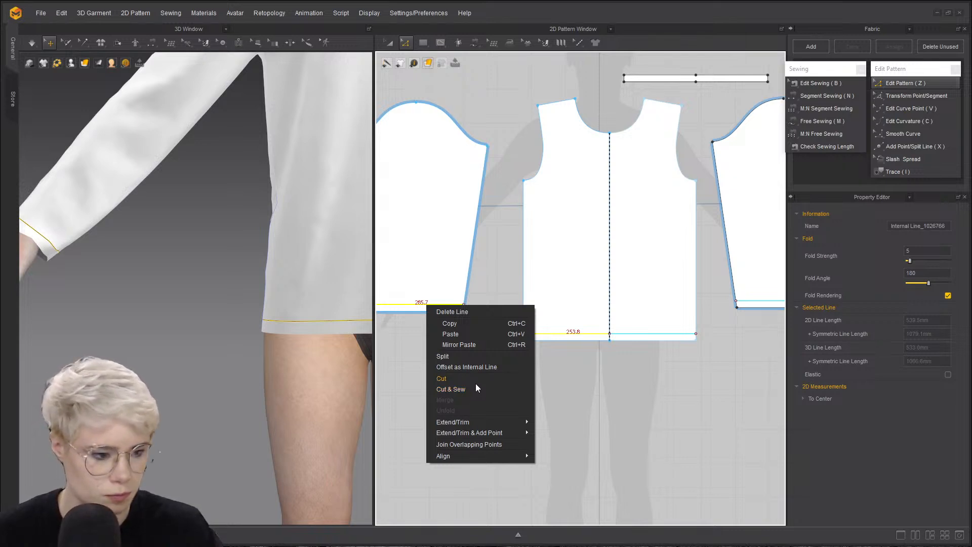
pyautogui.click(619, 412)
pyautogui.scroll(-4, 652, 396)
# - Apply Cut & Sew to the internal lines near the bottom of the sleeve, front and back pieces, making separate sewn hem and cuff strips
pyautogui.click(574, 363)
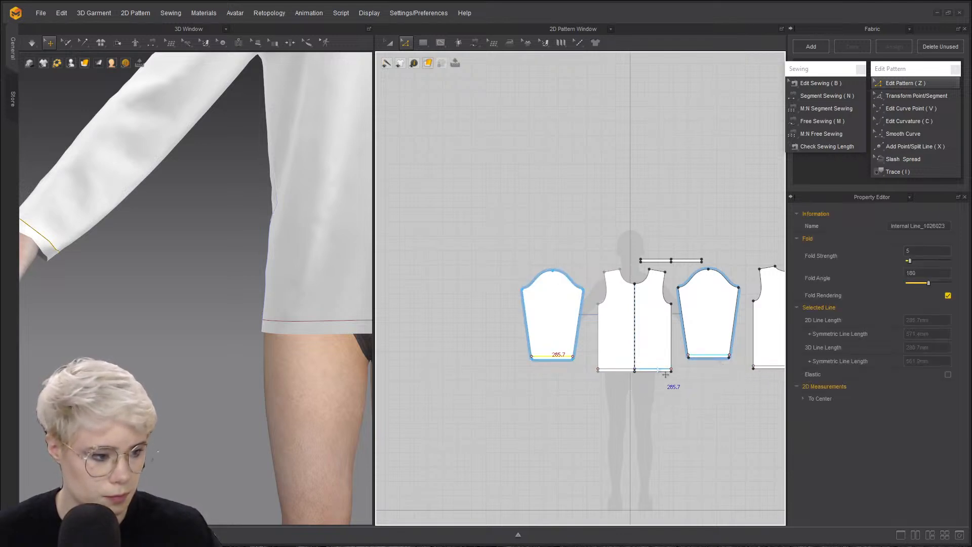
pyautogui.keyDown('shift'); pyautogui.click(655, 369); pyautogui.keyUp('shift')
pyautogui.scroll(-2, 691, 384)
pyautogui.scroll(5, 766, 377)
pyautogui.keyDown('shift'); pyautogui.click(670, 360); pyautogui.keyUp('shift')
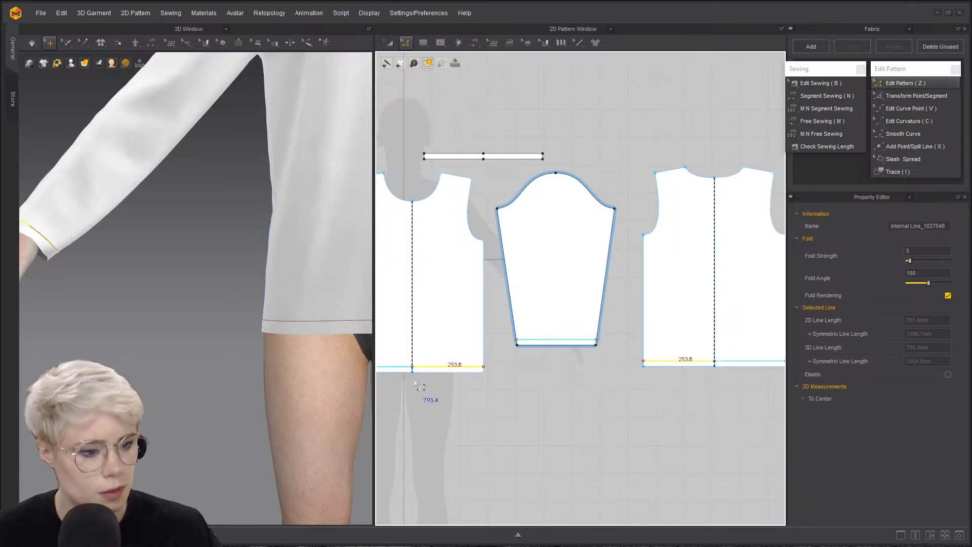
pyautogui.rightClick(446, 367)
pyautogui.click(490, 453)
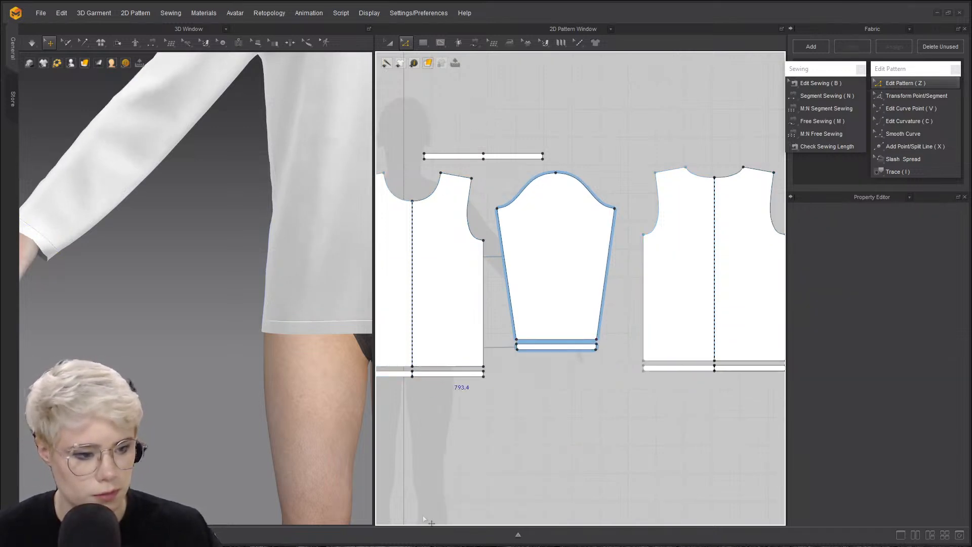
pyautogui.scroll(-3, 607, 377)
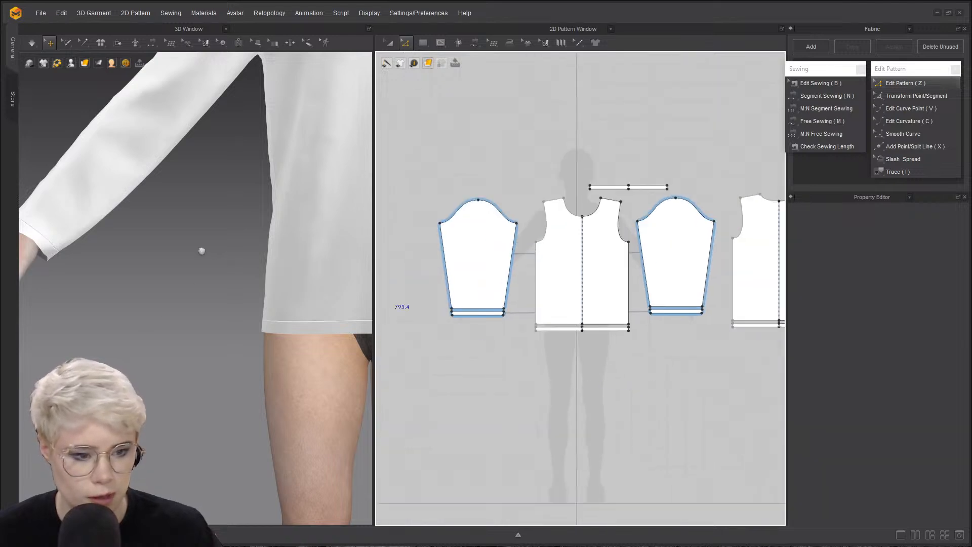
pyautogui.scroll(-3, 226, 329)
pyautogui.scroll(5, 479, 344)
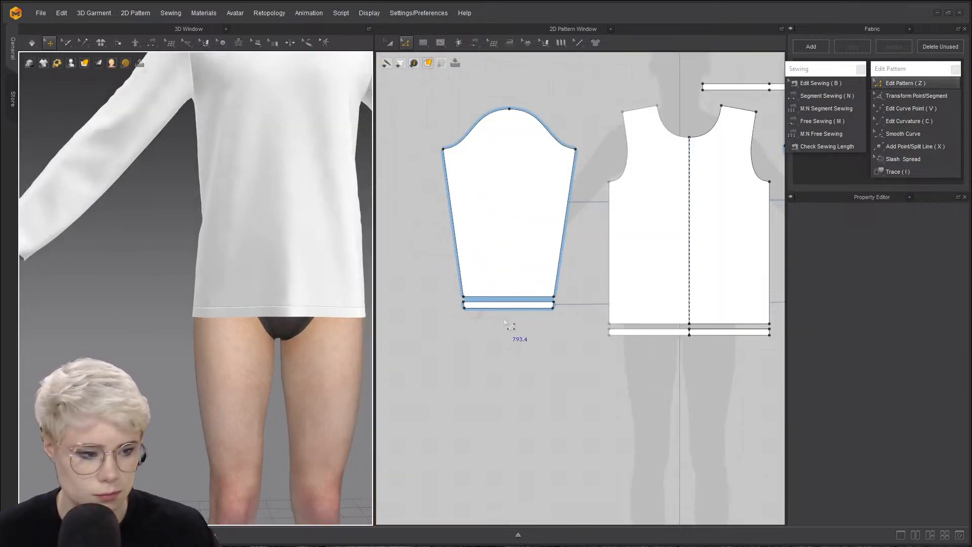
pyautogui.scroll(-1, 482, 346)
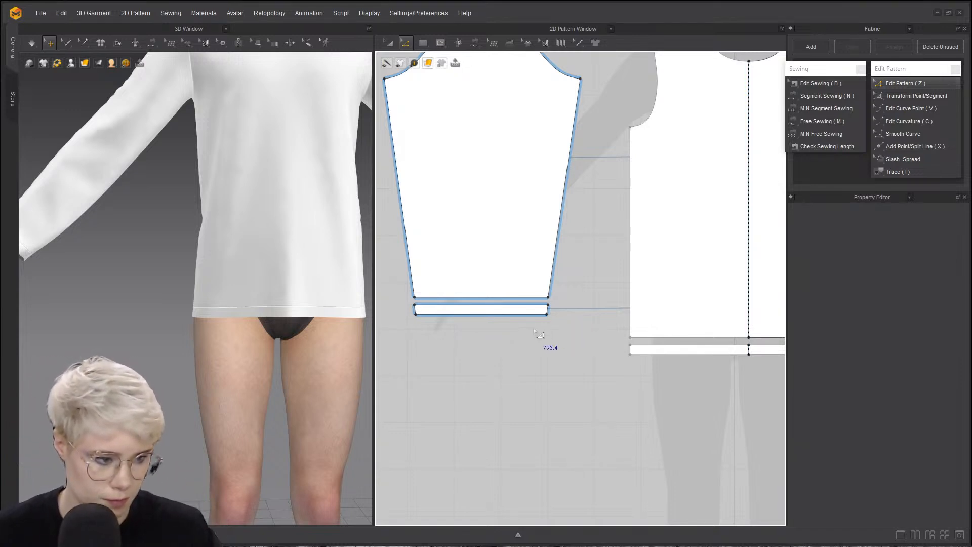
# - Apply Layer Clone (Under) to the cuff strips of both sleeves and the front and back hem strips, placing the copies below the originals
pyautogui.scroll(-2, 507, 336)
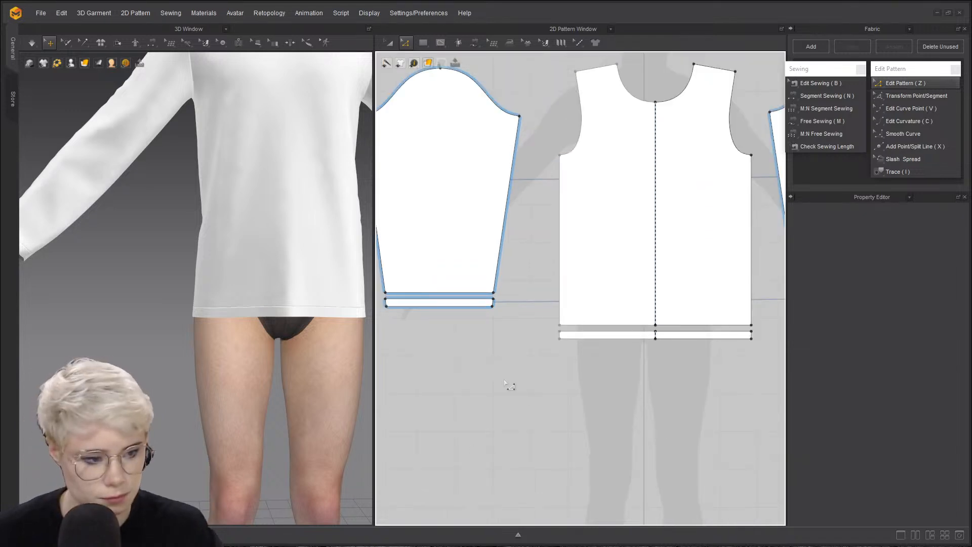
pyautogui.scroll(2, 476, 337)
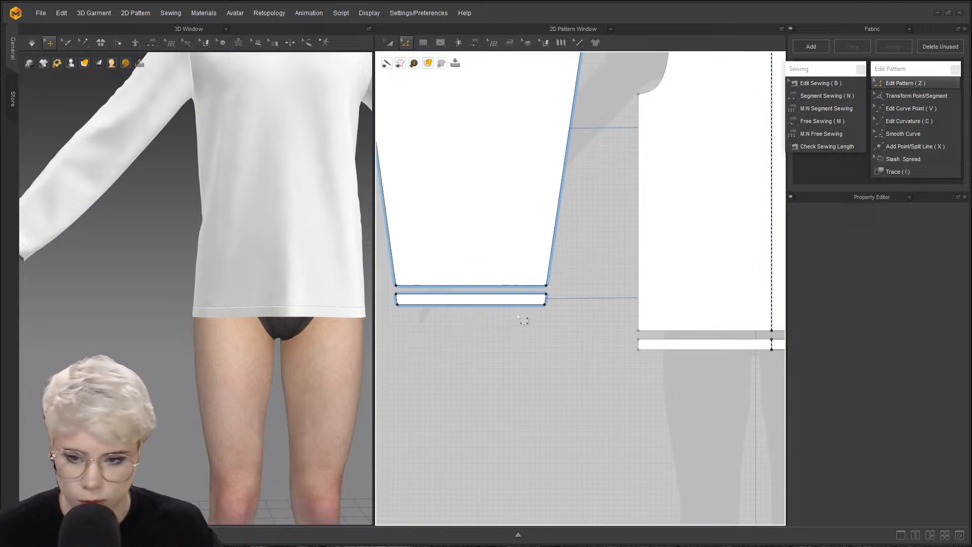
pyautogui.scroll(-4, 516, 328)
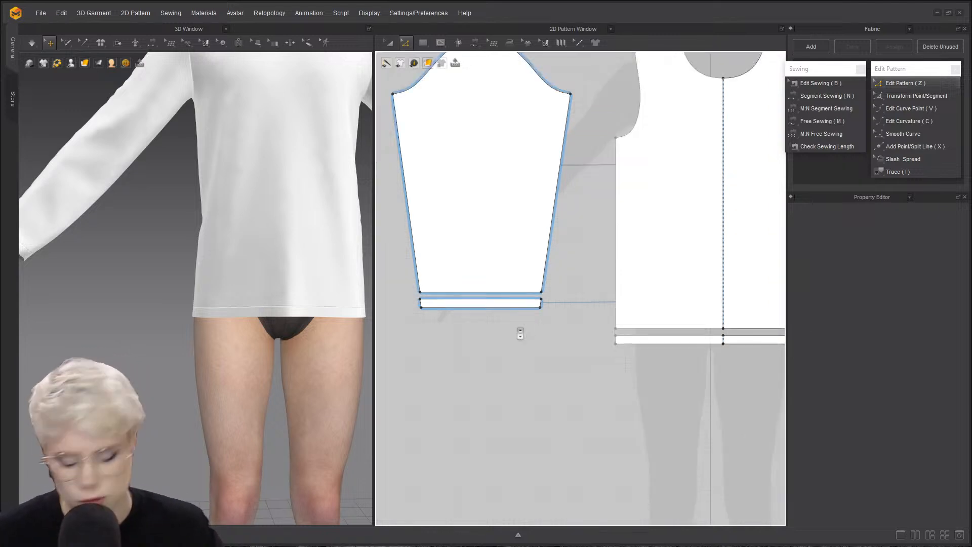
pyautogui.press('a')
pyautogui.click(466, 302)
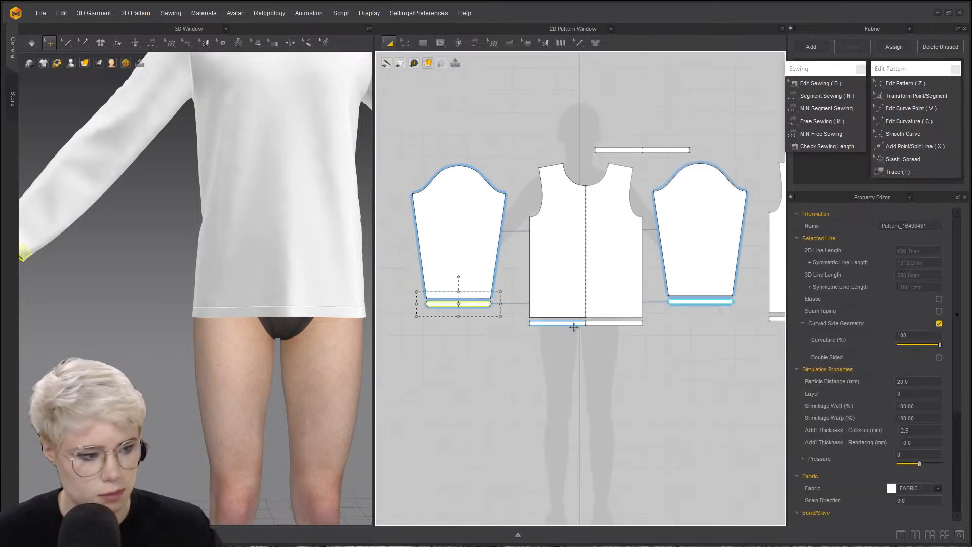
pyautogui.keyDown('shift'); pyautogui.click(562, 321); pyautogui.keyUp('shift')
pyautogui.keyDown('shift'); pyautogui.click(704, 302); pyautogui.keyUp('shift')
pyautogui.scroll(-2, 607, 358)
pyautogui.keyDown('shift'); pyautogui.click(727, 328); pyautogui.keyUp('shift')
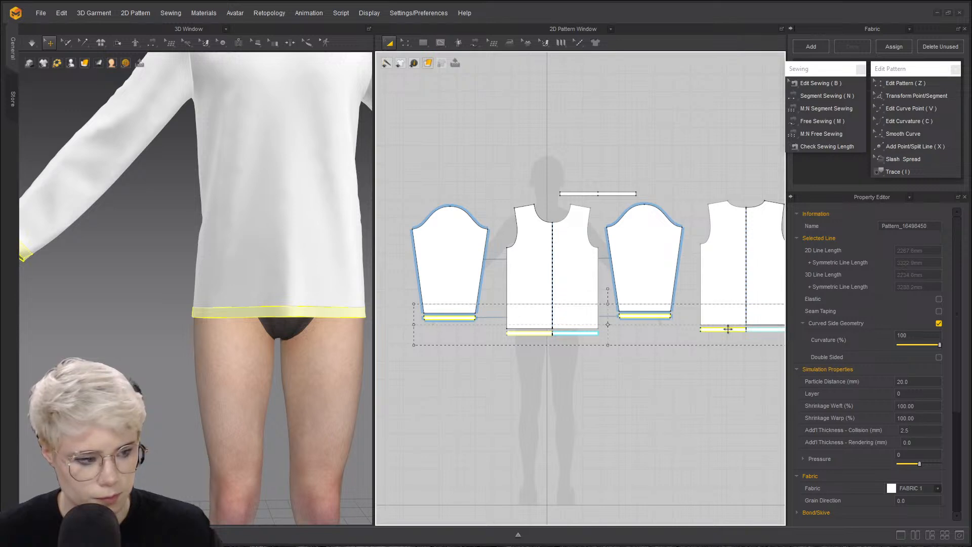
pyautogui.rightClick(727, 329)
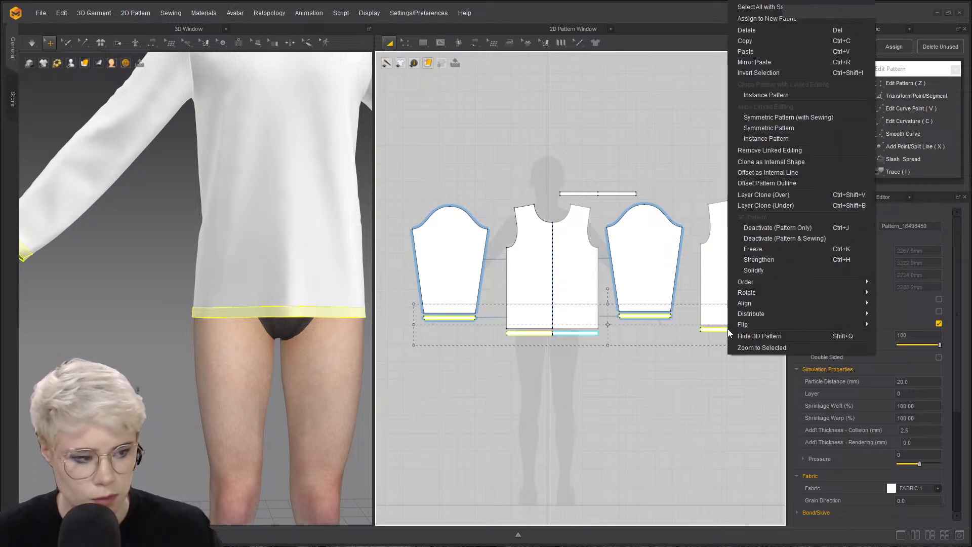
pyautogui.click(808, 206)
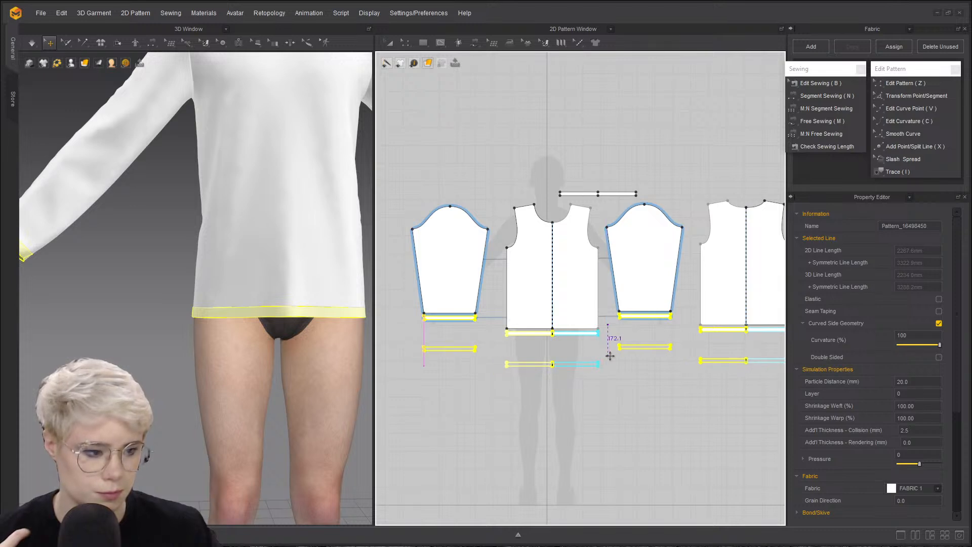
pyautogui.click(597, 364)
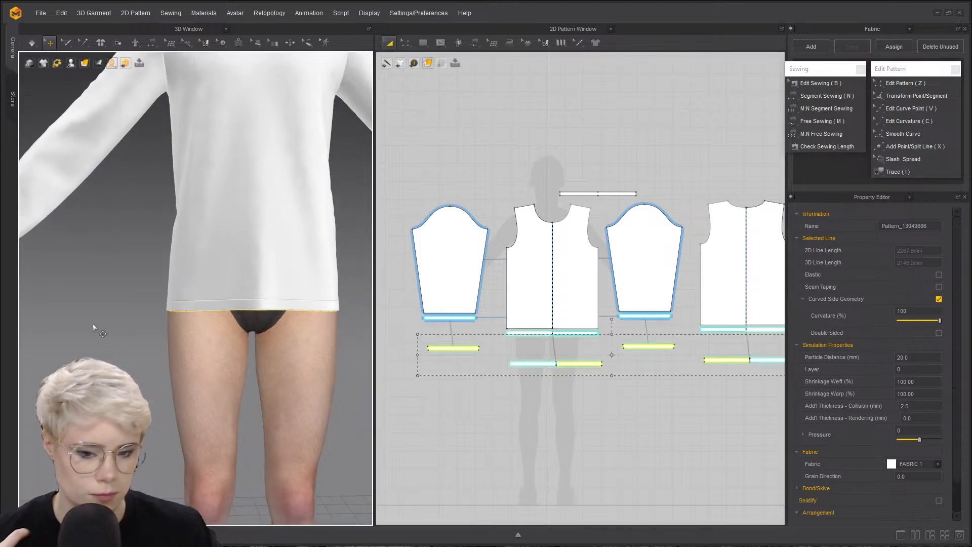
# - Pull the back piece's outer hem strip away from the body and examine the sewing lines connecting the two layers
pyautogui.moveTo(126, 323)
pyautogui.mouseDown(button='right')
pyautogui.moveTo(206, 275)
pyautogui.moveTo(167, 316)
pyautogui.mouseUp(button='right')
pyautogui.scroll(3, 149, 312)
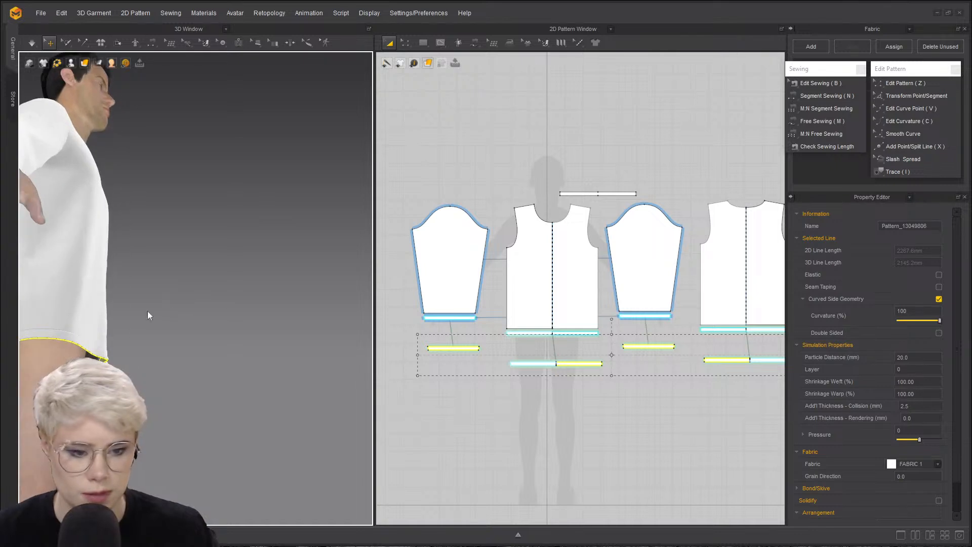
pyautogui.moveTo(148, 311); pyautogui.dragTo(329, 299, button='middle')
pyautogui.scroll(2, 253, 306)
pyautogui.moveTo(253, 306); pyautogui.dragTo(125, 334, button='right')
pyautogui.scroll(3, 238, 246)
pyautogui.click(272, 426)
pyautogui.moveTo(112, 310); pyautogui.dragTo(66, 265)
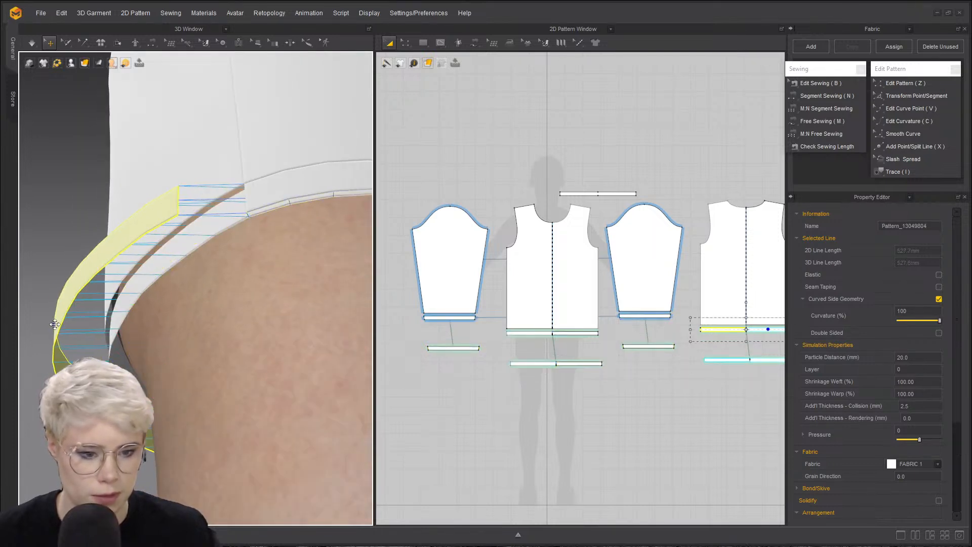
pyautogui.moveTo(67, 265); pyautogui.dragTo(167, 344, button='right')
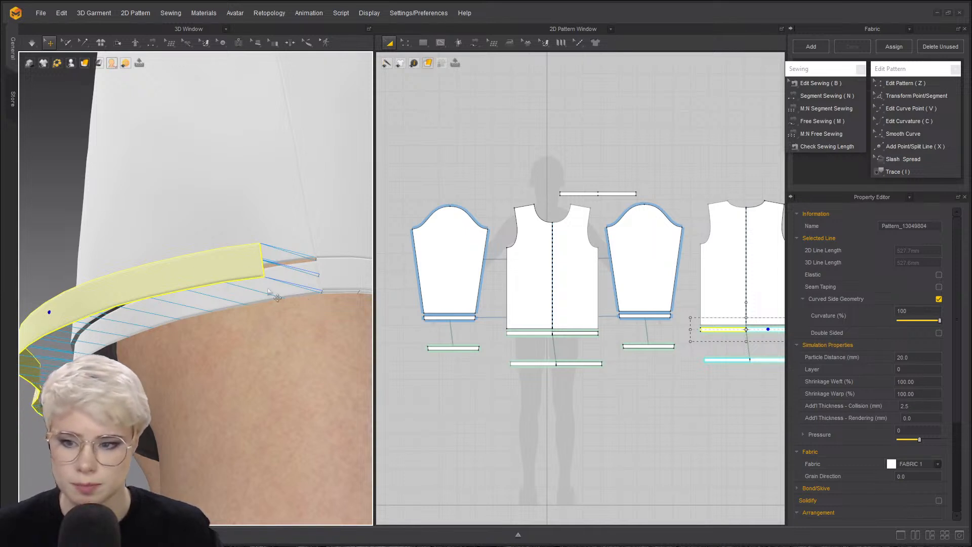
pyautogui.moveTo(324, 289); pyautogui.dragTo(212, 323, button='right')
pyautogui.scroll(-2, 211, 322)
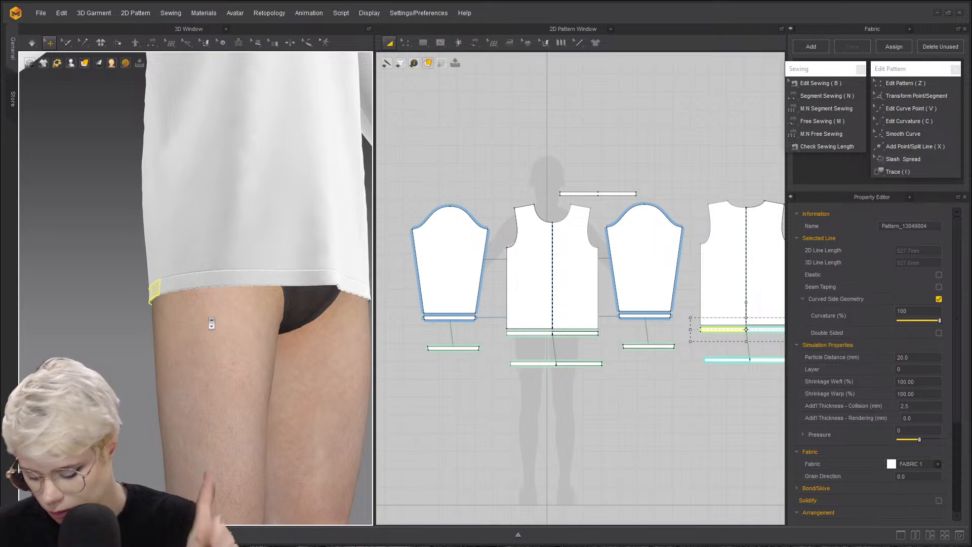
# - Examine the layered cuff and hem strips in 2D with Edit Pattern and Edit Sewing, and on the avatar's hem and wrist
pyautogui.scroll(5, 462, 341)
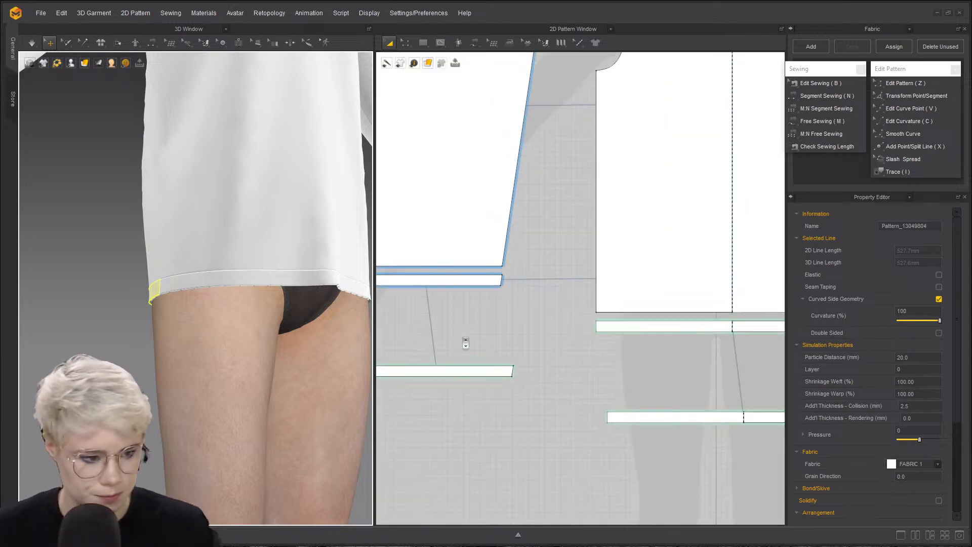
pyautogui.click(462, 352)
pyautogui.moveTo(499, 335); pyautogui.dragTo(525, 355, button='middle')
pyautogui.press('z')
pyautogui.click(521, 303)
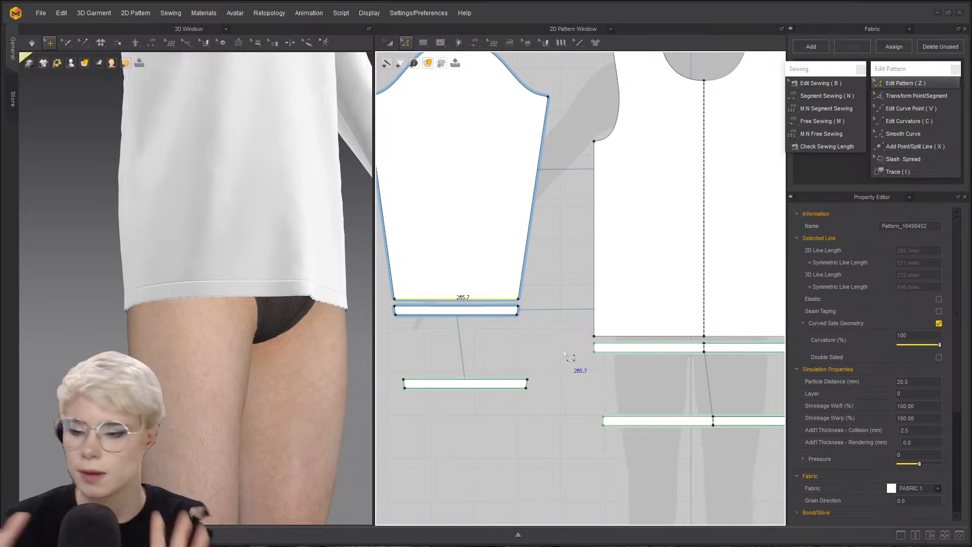
pyautogui.click(489, 339)
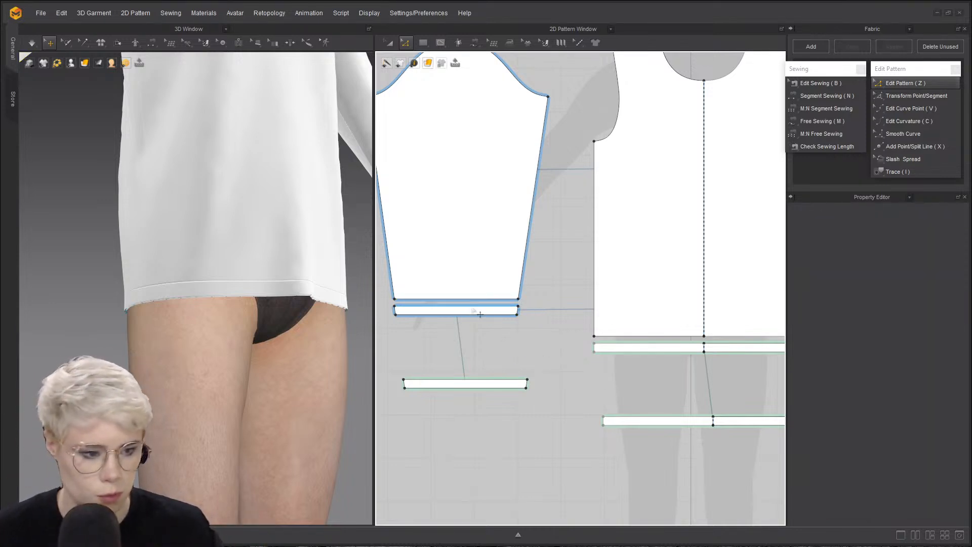
pyautogui.click(476, 300)
pyautogui.click(529, 330)
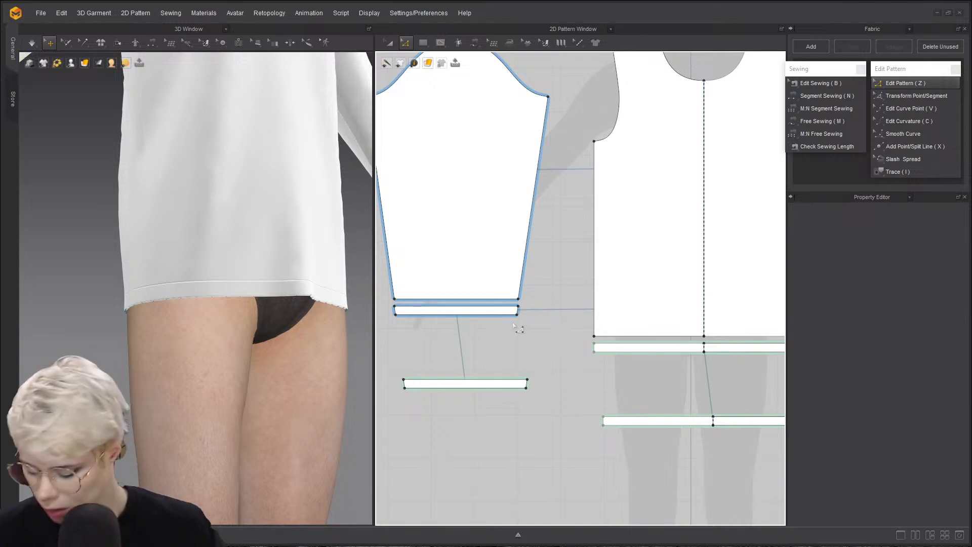
pyautogui.press('b')
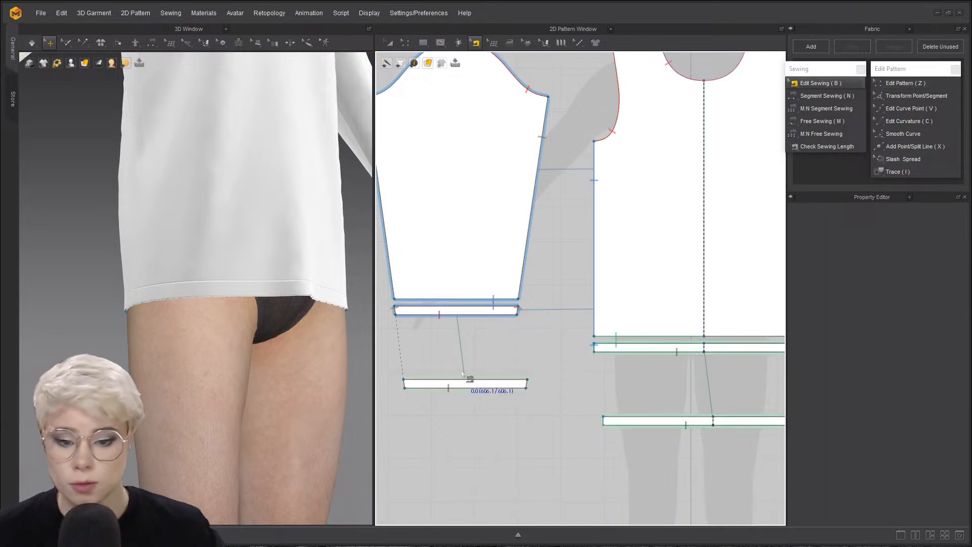
pyautogui.scroll(-5, 205, 333)
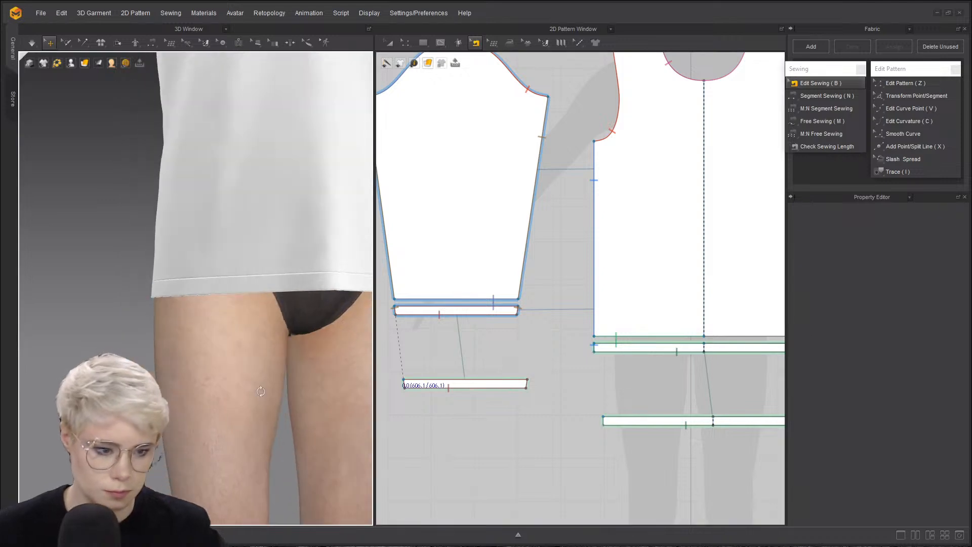
pyautogui.scroll(4, 205, 333)
pyautogui.scroll(8, 247, 324)
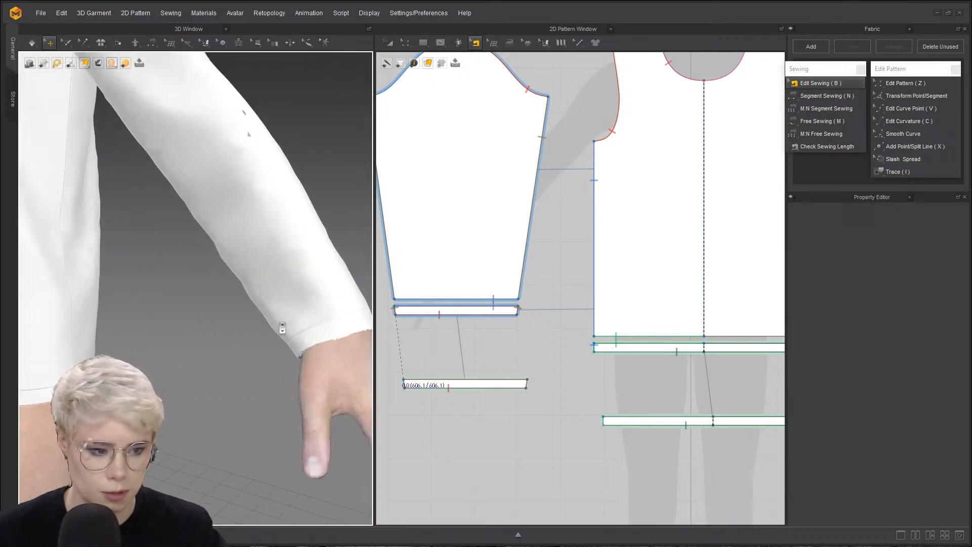
pyautogui.scroll(1, 269, 359)
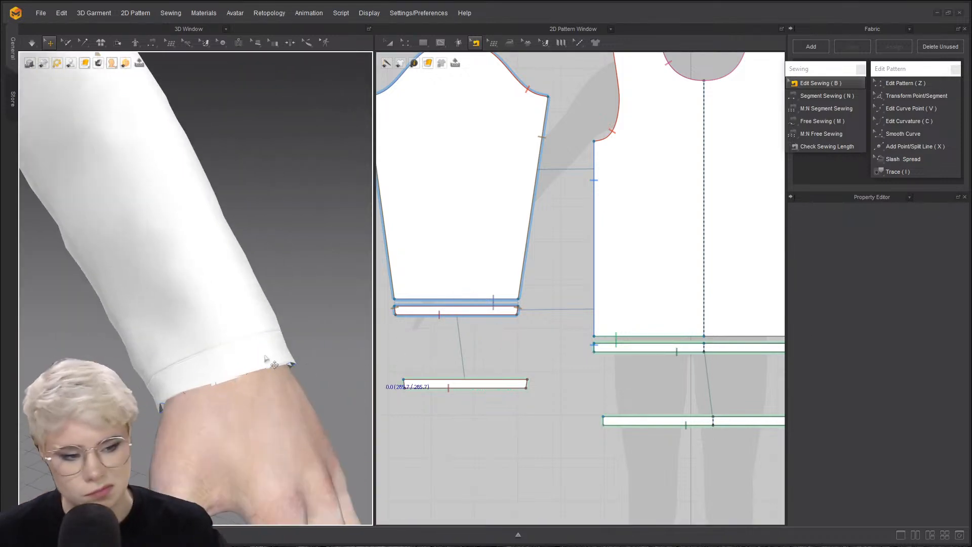
pyautogui.click(490, 310)
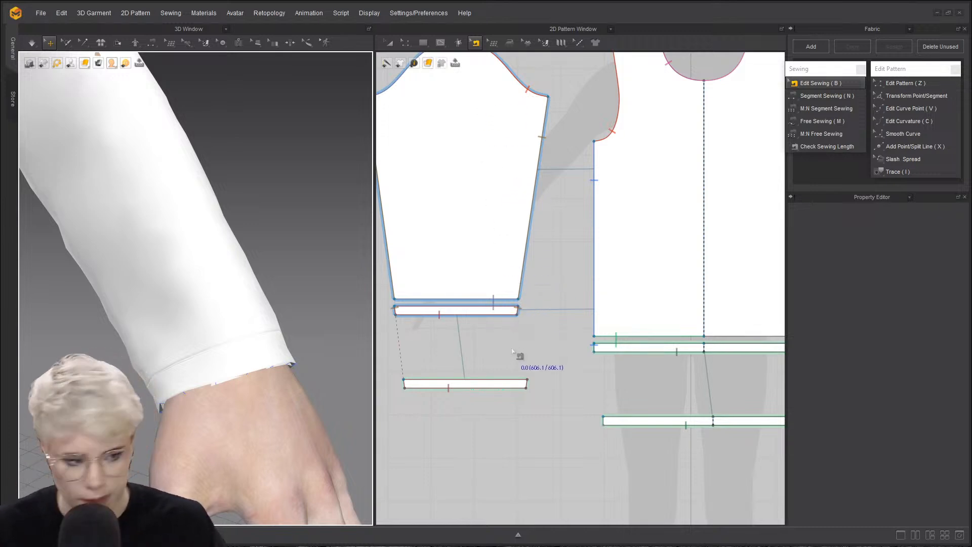
pyautogui.rightClick(503, 302)
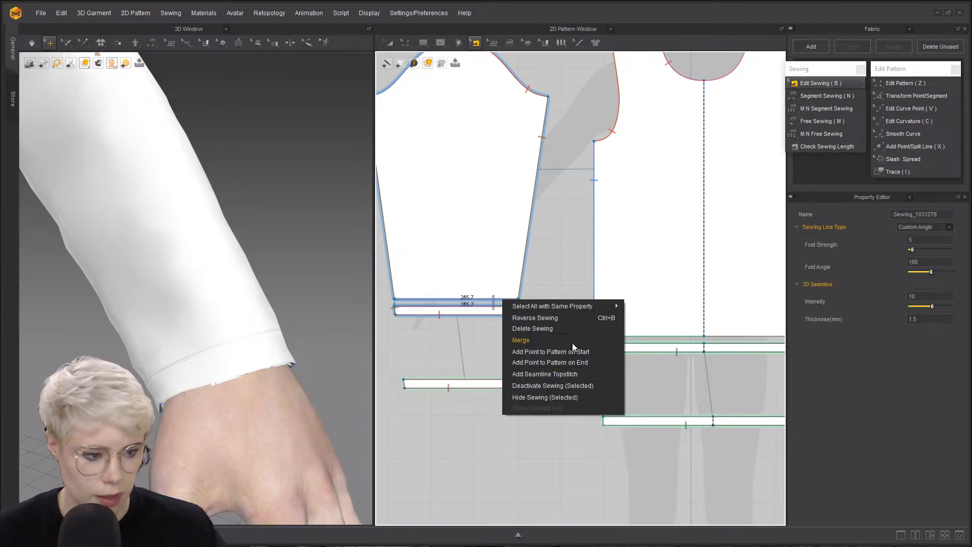
pyautogui.click(448, 345)
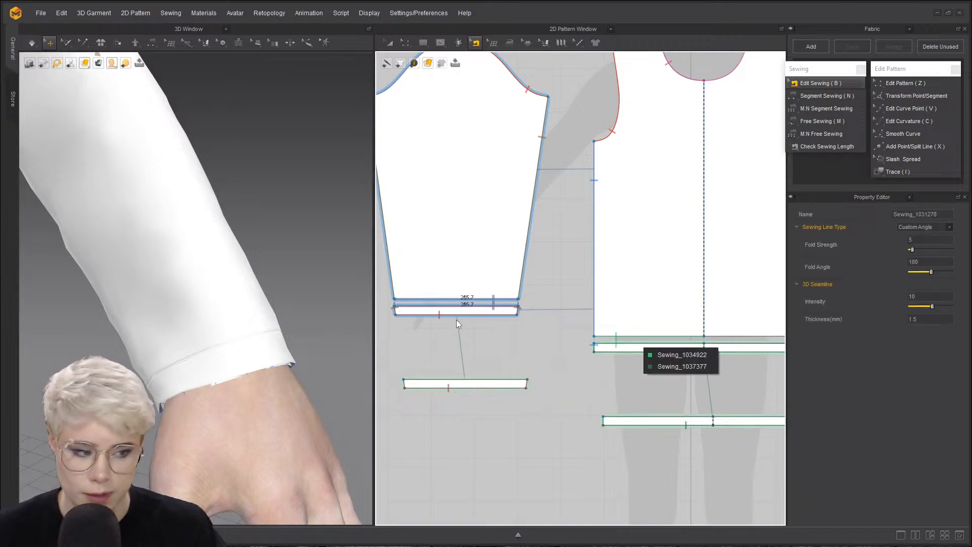
pyautogui.rightClick(502, 303)
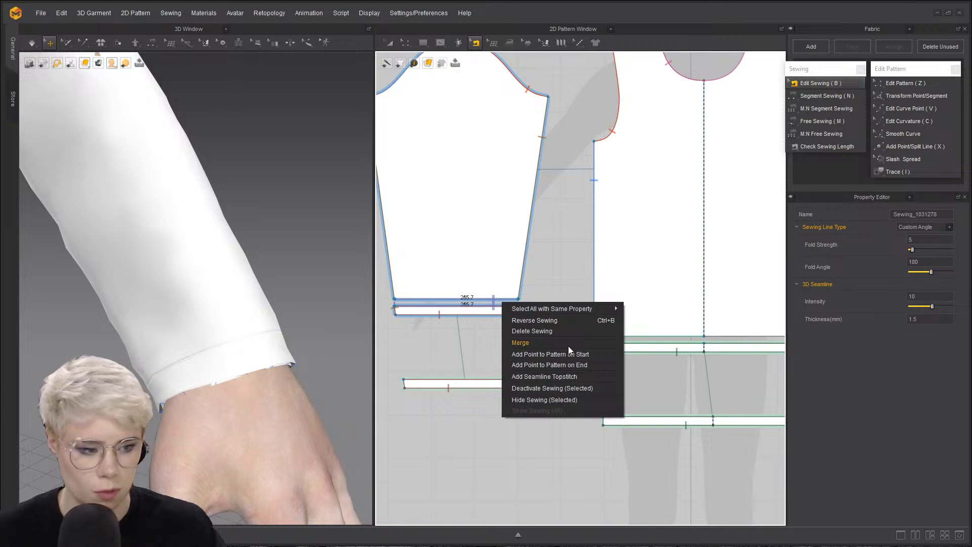
pyautogui.click(508, 365)
pyautogui.click(518, 350)
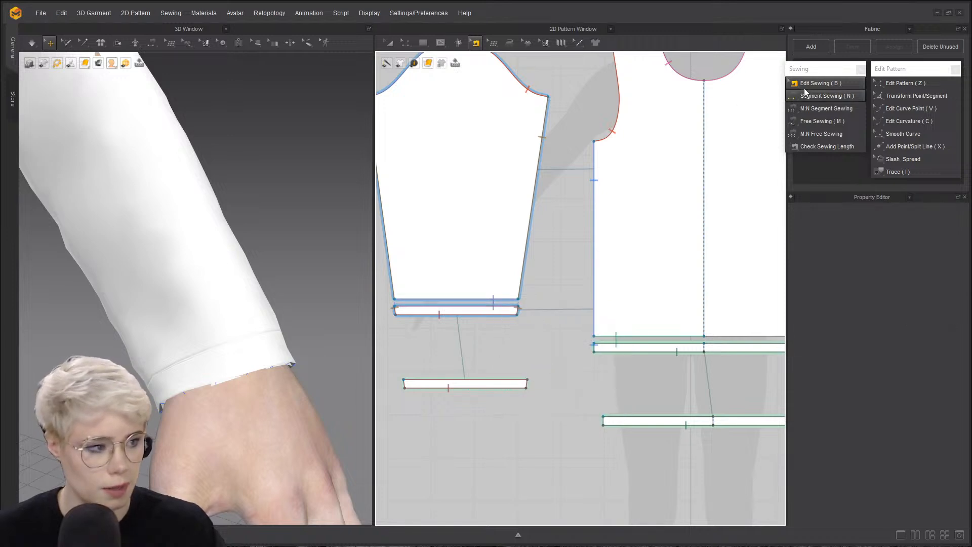
pyautogui.moveTo(831, 75); pyautogui.dragTo(461, 132)
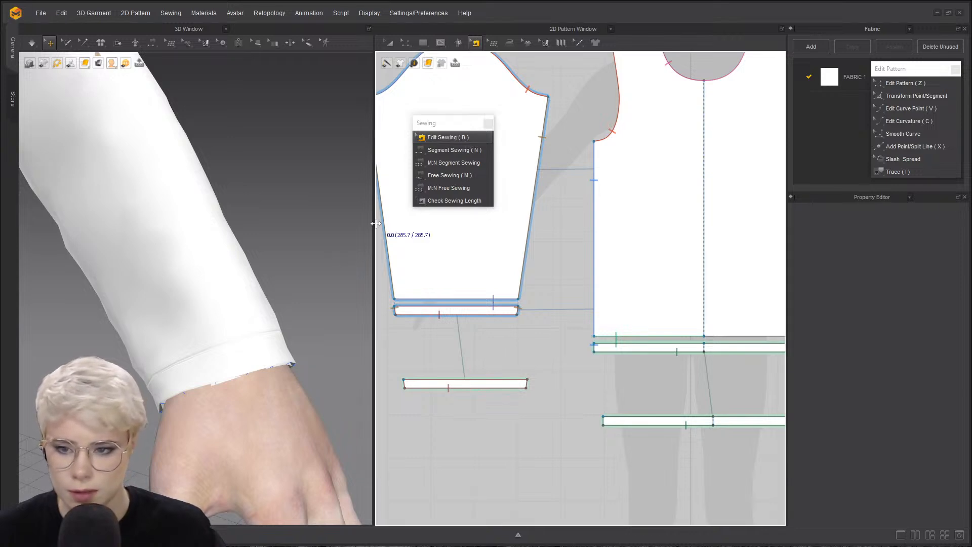
pyautogui.moveTo(455, 123); pyautogui.dragTo(826, 67)
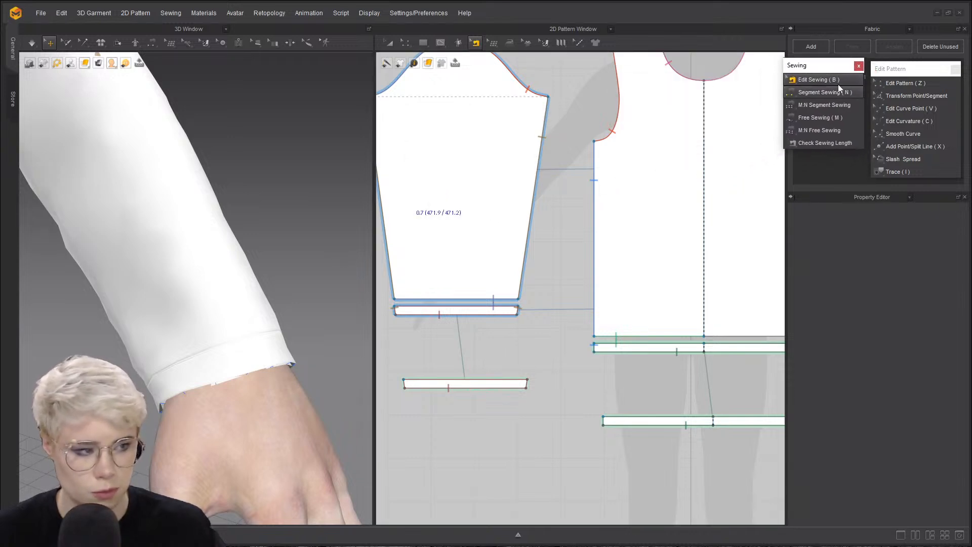
# - Merge the sewing line between the sleeve's bottom edge and its cuff strip to rejoin them into one piece
pyautogui.rightClick(496, 299)
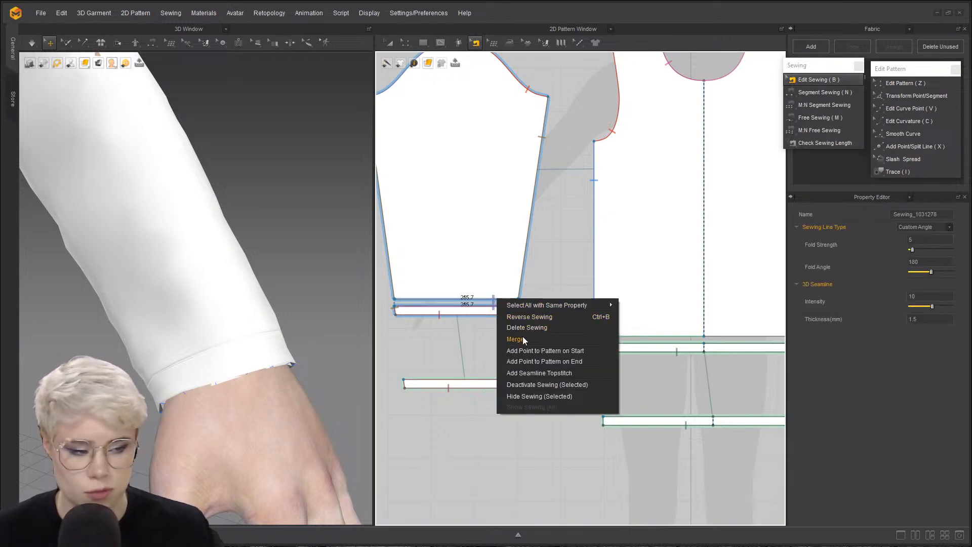
pyautogui.click(540, 339)
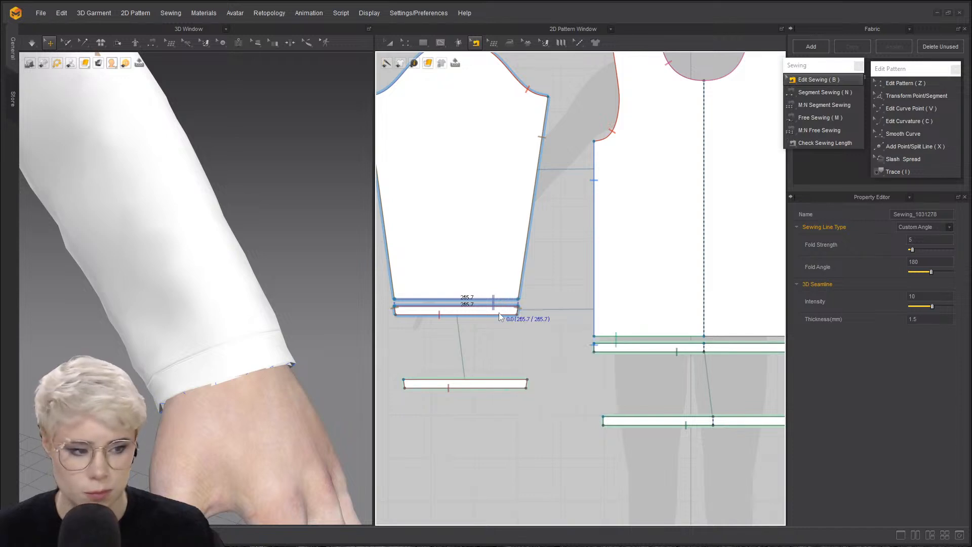
pyautogui.moveTo(436, 328); pyautogui.dragTo(437, 328, button='middle')
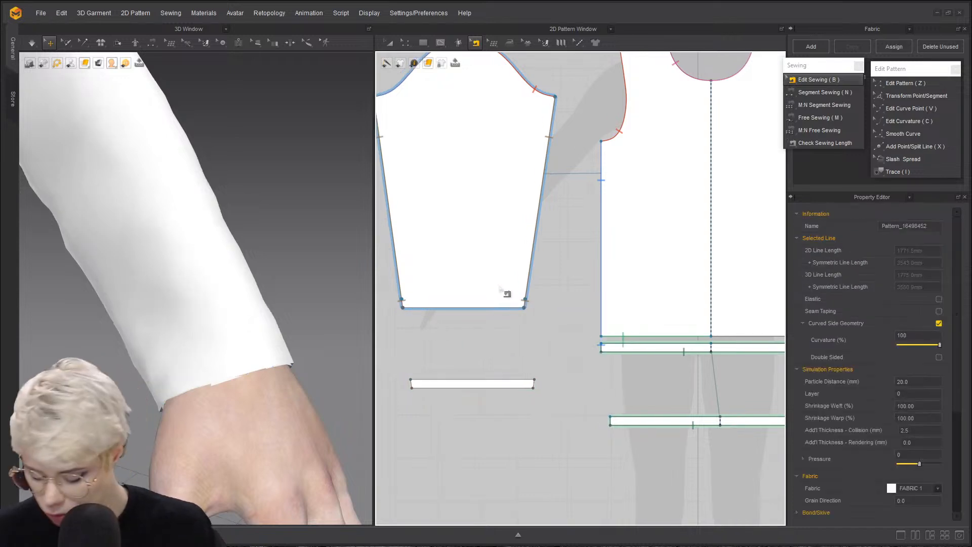
pyautogui.press('n')
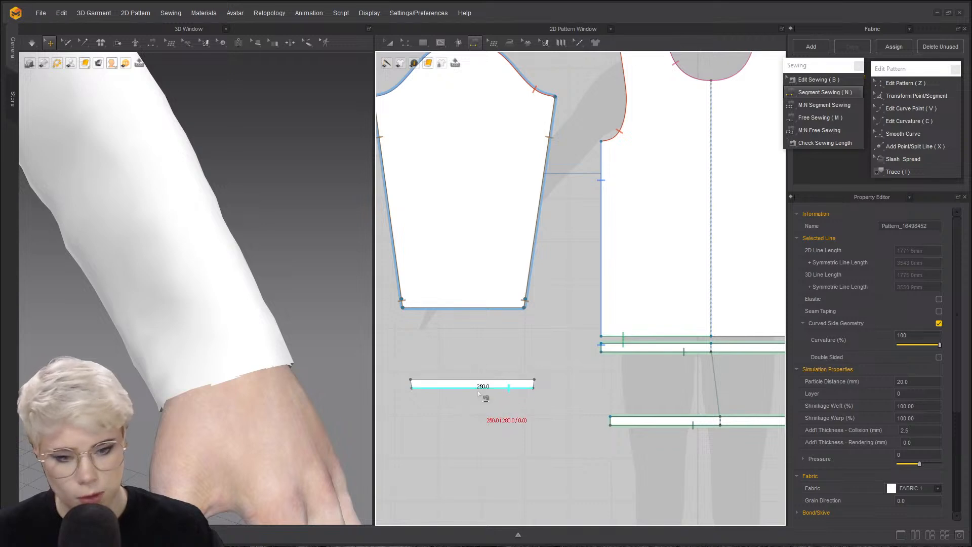
pyautogui.press('m')
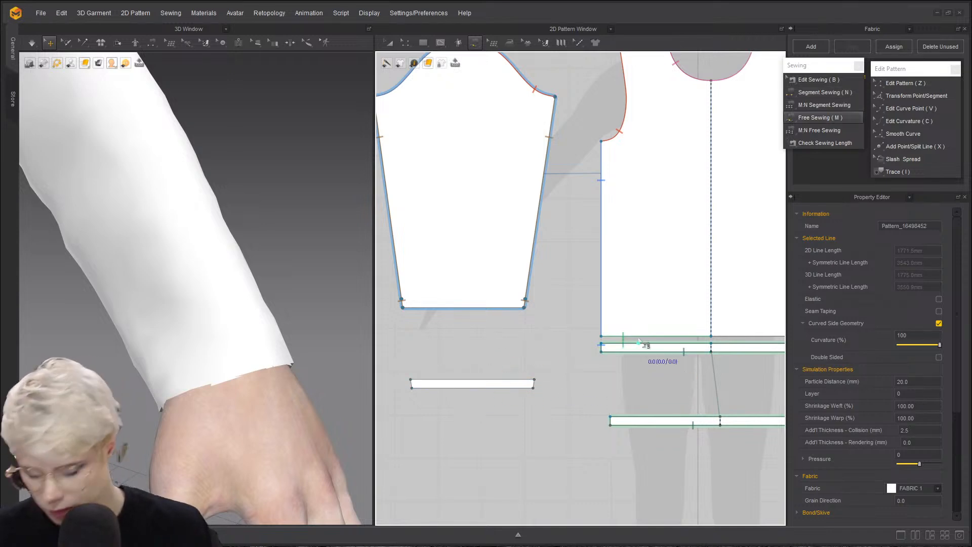
pyautogui.moveTo(519, 324); pyautogui.dragTo(523, 331, button='middle')
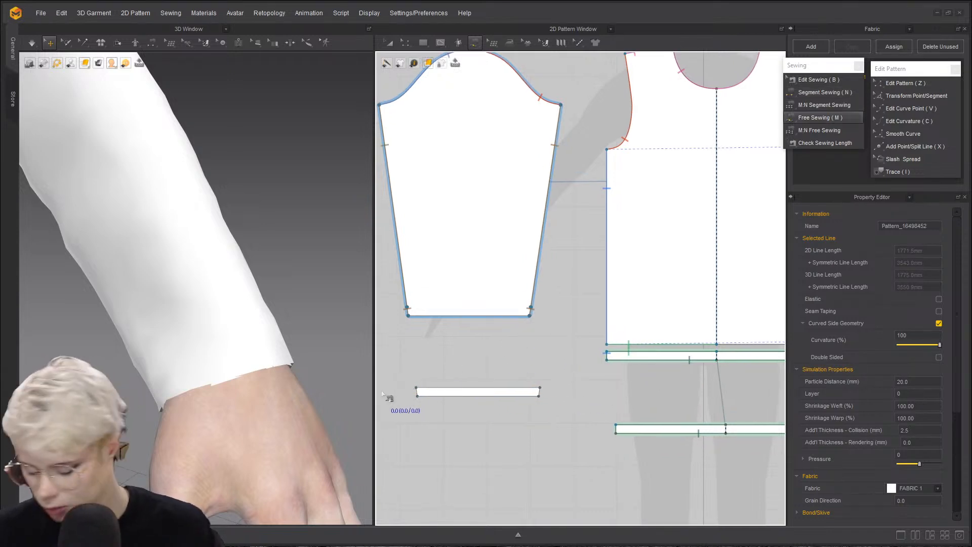
pyautogui.press('n')
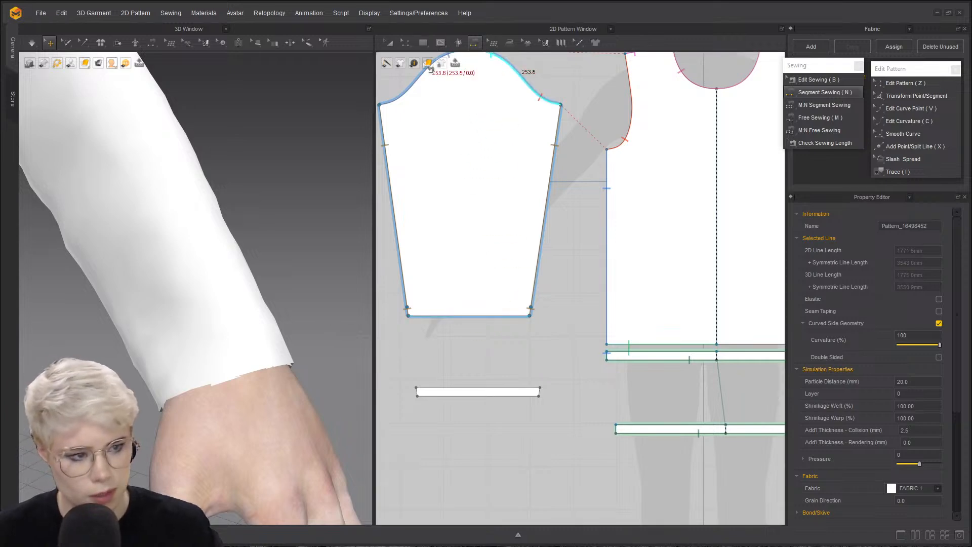
pyautogui.click(440, 43)
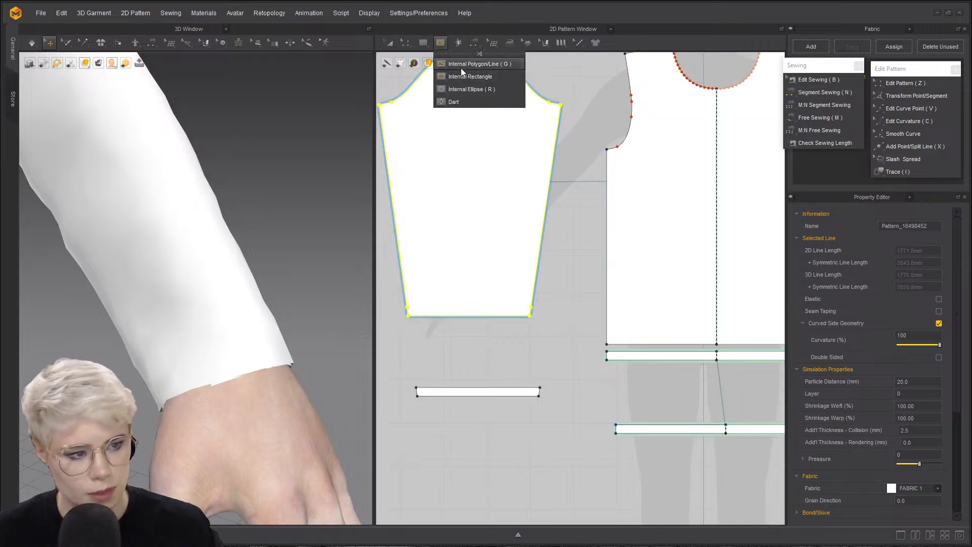
pyautogui.scroll(-2, 577, 253)
pyautogui.moveTo(577, 253); pyautogui.dragTo(512, 217, button='middle')
pyautogui.scroll(3, 550, 292)
pyautogui.press('n')
pyautogui.click(556, 292)
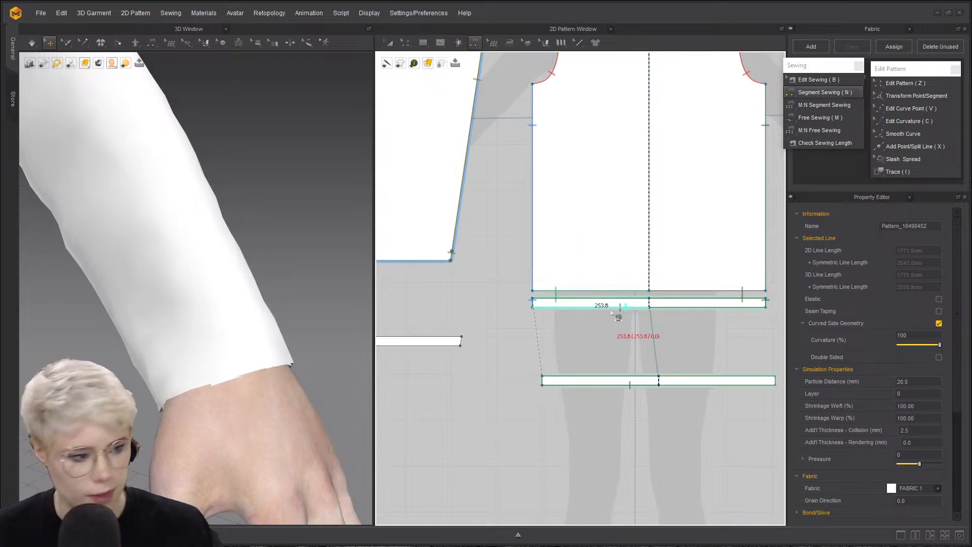
pyautogui.press('m')
pyautogui.press('n')
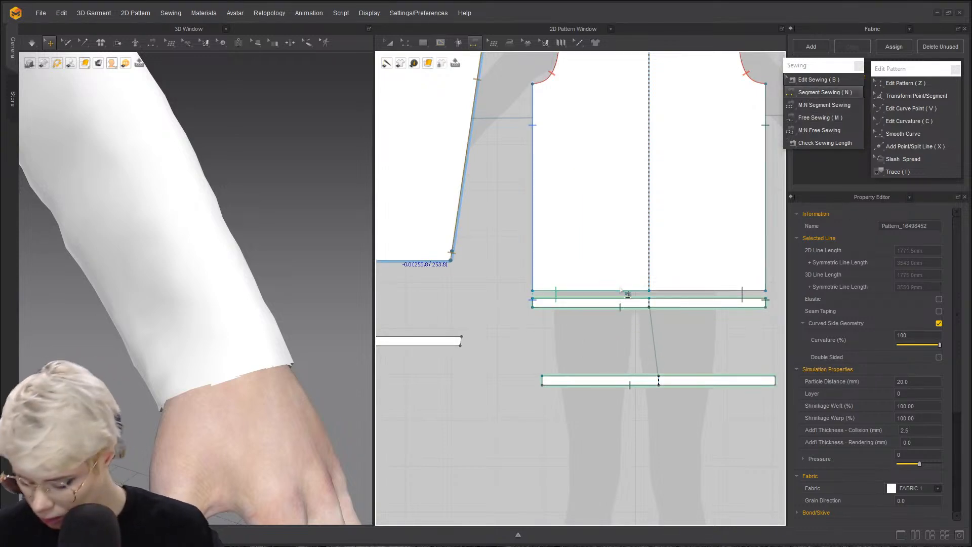
# - Merge the sewing line between the front piece's bottom edge and its hem strip to rejoin them into one piece
pyautogui.press('b')
pyautogui.click(603, 298)
pyautogui.click(622, 308)
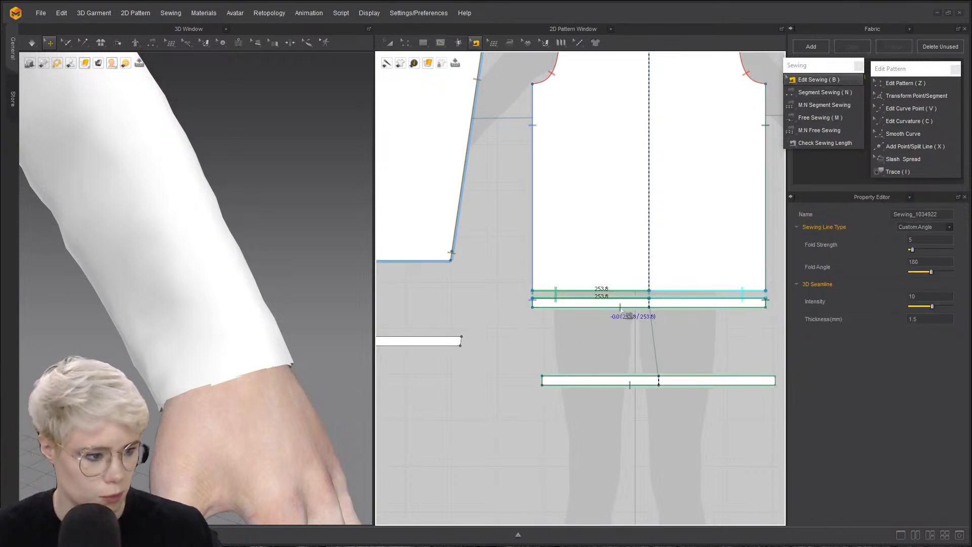
pyautogui.rightClick(609, 293)
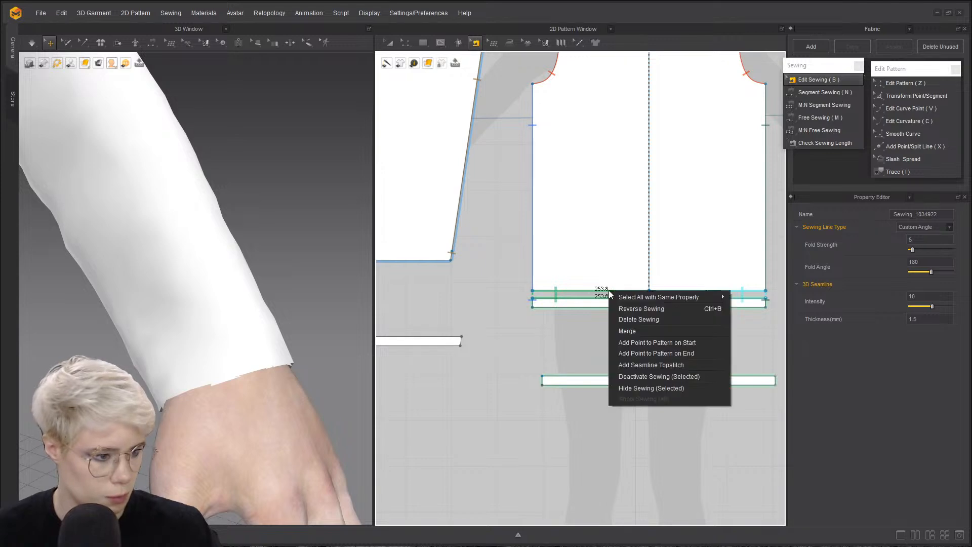
pyautogui.click(652, 332)
# - Merge the sewing line joining the back piece's bottom edge to its hem strip
pyautogui.scroll(-3, 633, 298)
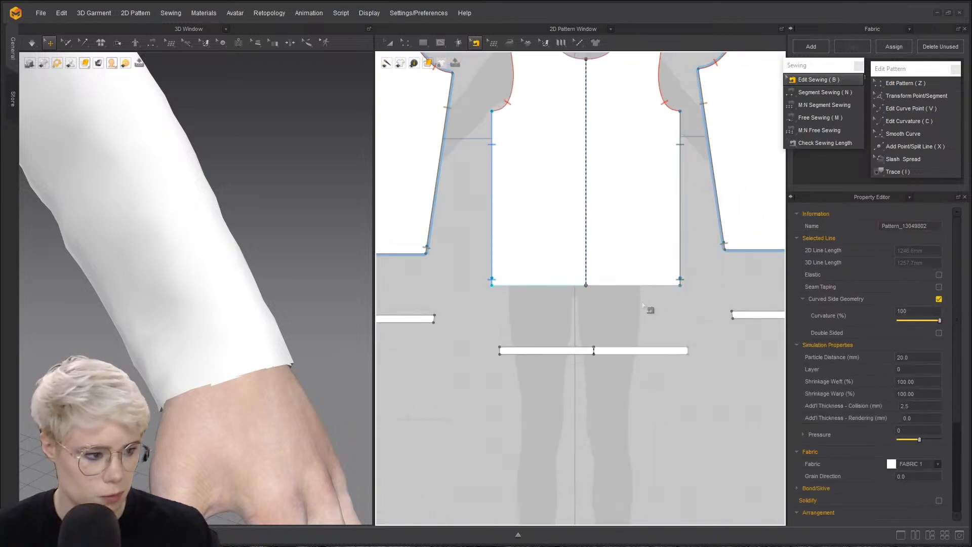
pyautogui.scroll(5, 641, 278)
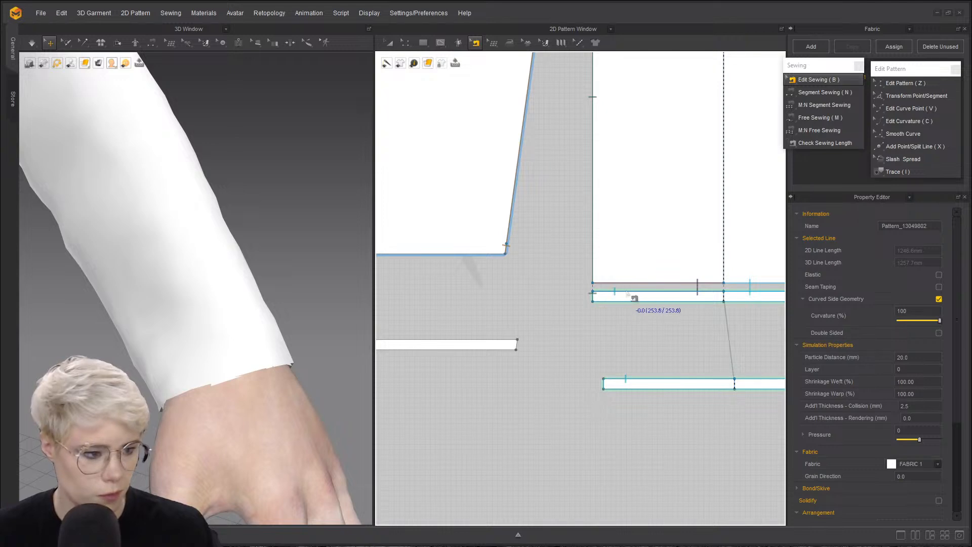
pyautogui.click(628, 292)
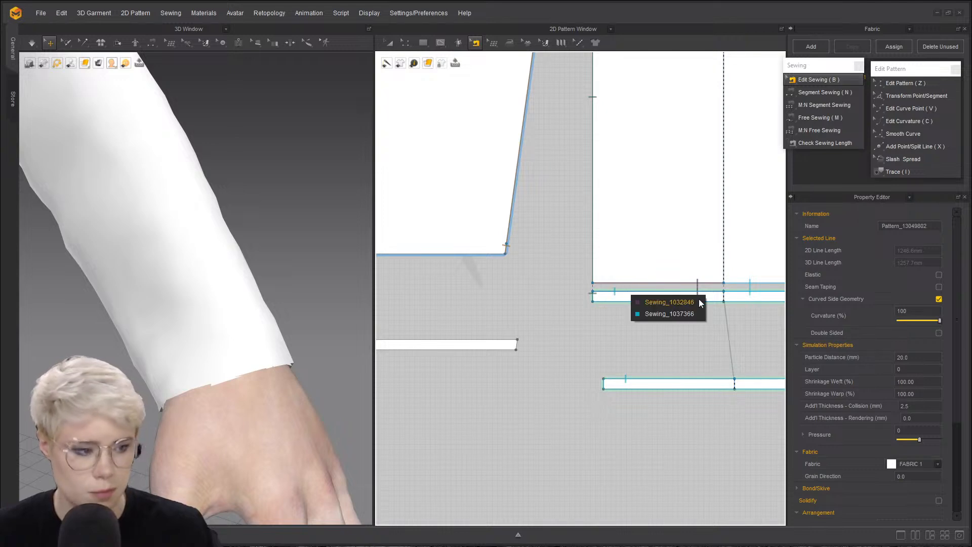
pyautogui.click(670, 303)
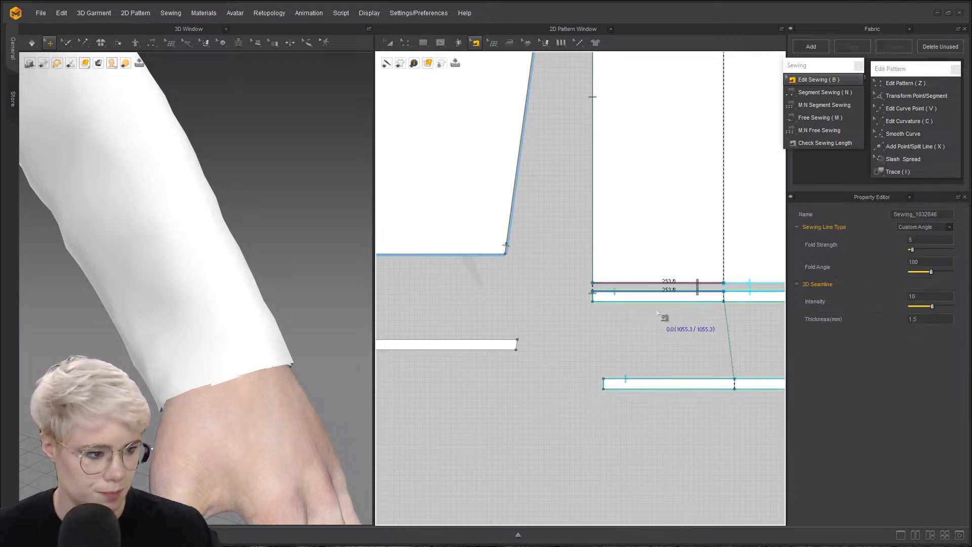
pyautogui.rightClick(685, 293)
pyautogui.click(723, 340)
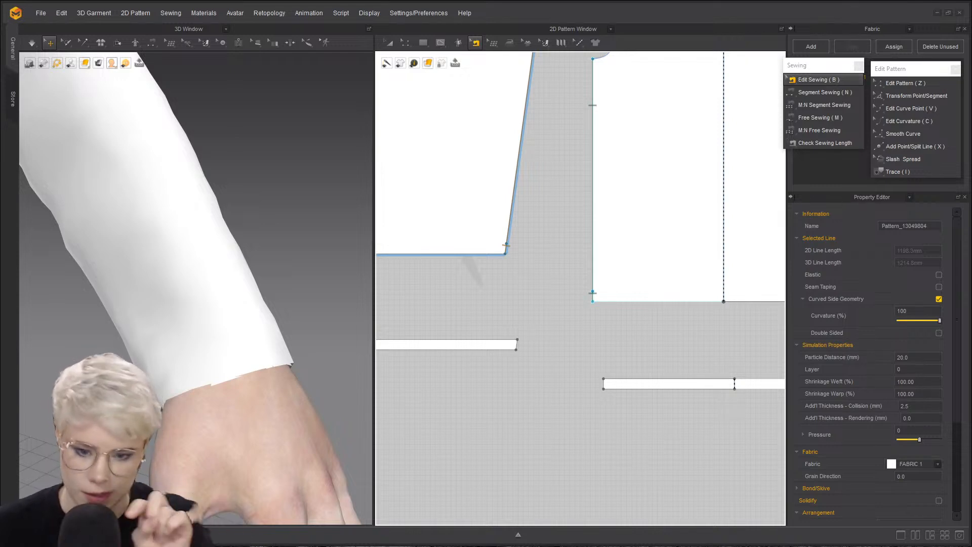
# - Offset the bottom edges of the sleeves, front piece and back piece inward as extended internal lines at a distance of 20 mm
pyautogui.scroll(-5, 548, 379)
pyautogui.scroll(5, 557, 340)
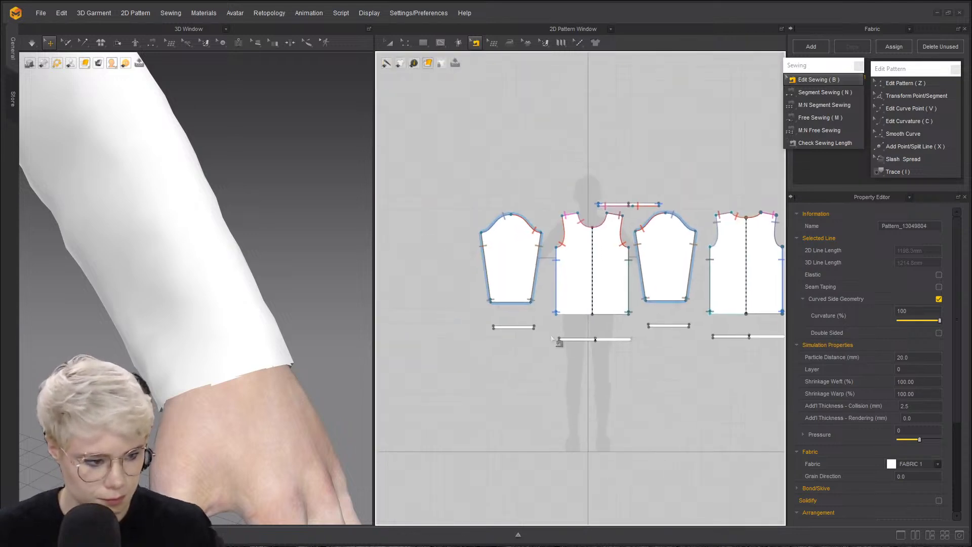
pyautogui.scroll(-2, 536, 303)
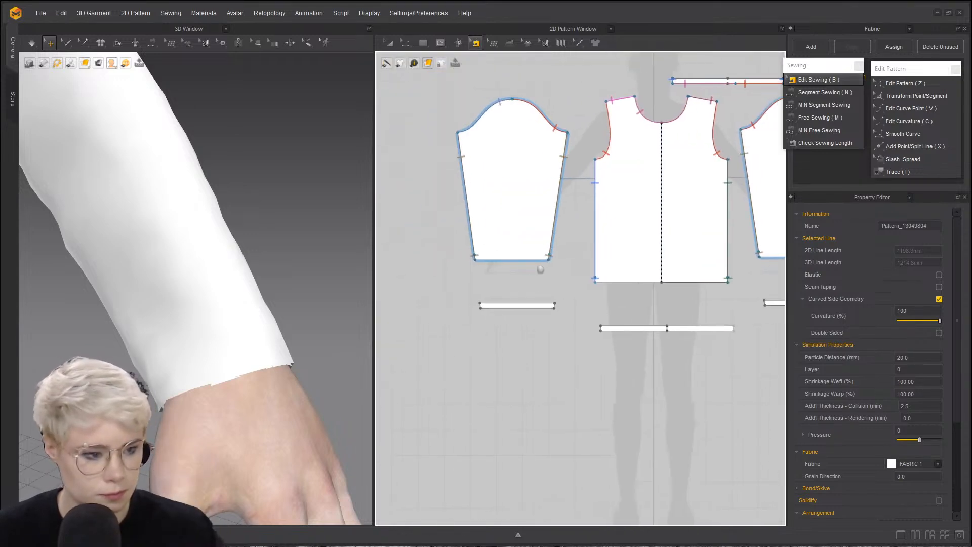
pyautogui.scroll(4, 523, 278)
pyautogui.scroll(-4, 523, 278)
pyautogui.moveTo(508, 285); pyautogui.dragTo(460, 292, button='middle')
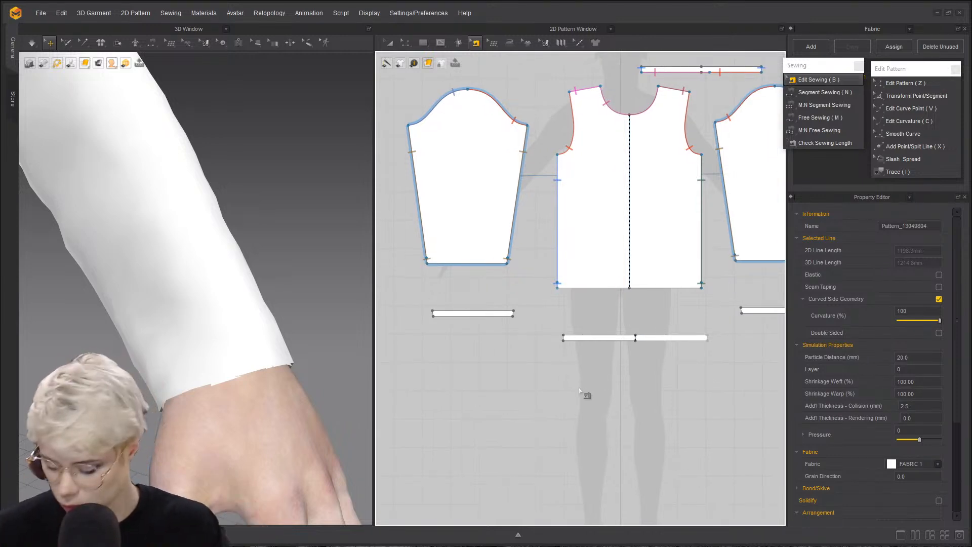
pyautogui.press('z')
pyautogui.click(493, 264)
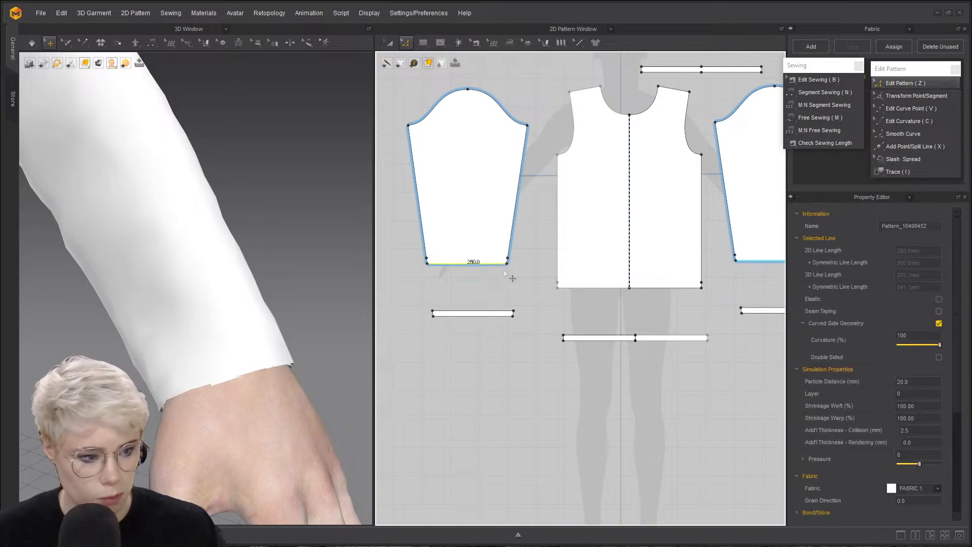
pyautogui.keyDown('shift'); pyautogui.click(578, 290); pyautogui.keyUp('shift')
pyautogui.moveTo(705, 283); pyautogui.dragTo(502, 293, button='middle')
pyautogui.keyDown('shift'); pyautogui.click(707, 298); pyautogui.keyUp('shift')
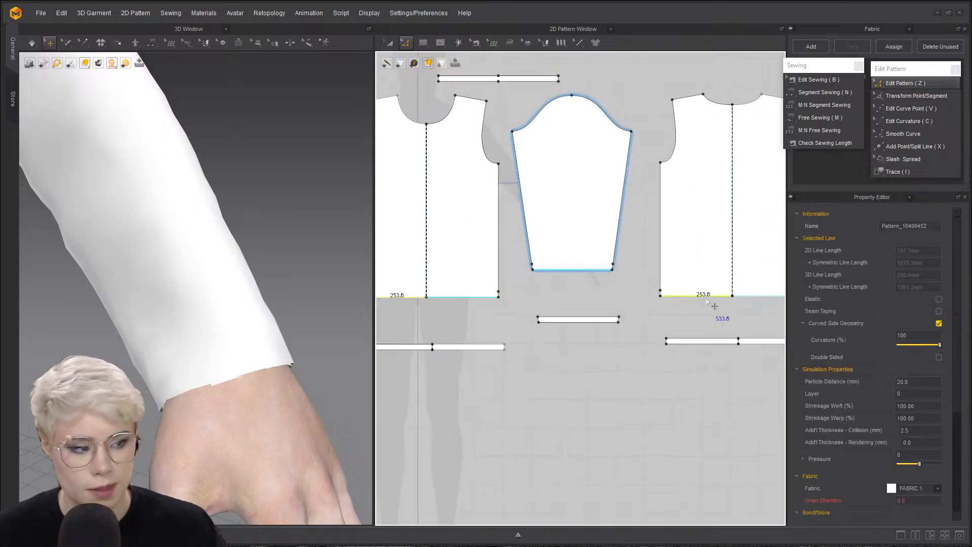
pyautogui.rightClick(707, 301)
pyautogui.click(748, 360)
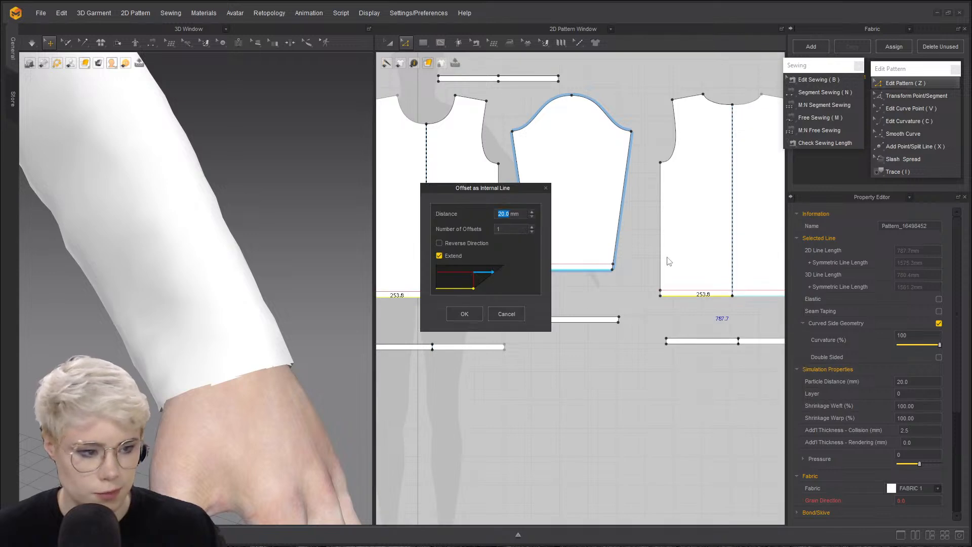
pyautogui.moveTo(507, 190); pyautogui.dragTo(318, 161)
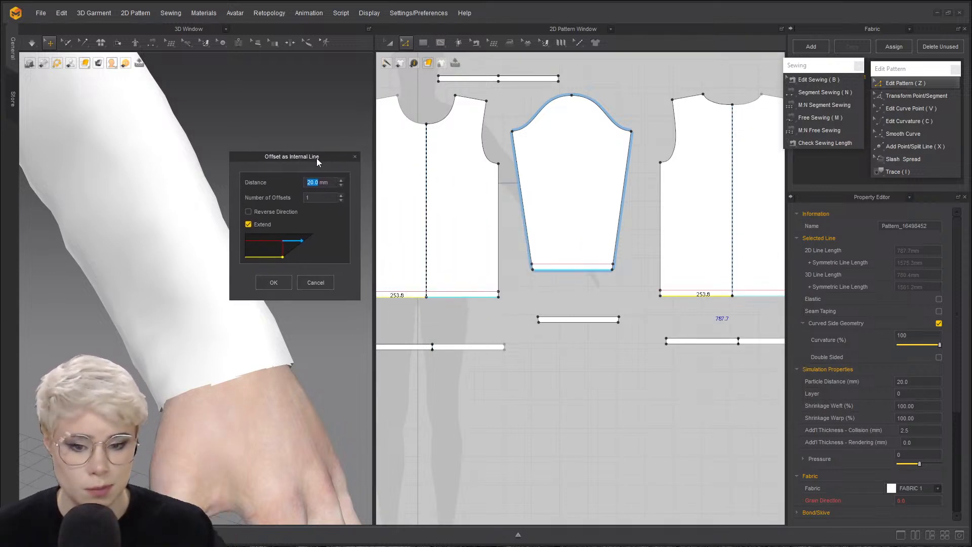
pyautogui.click(274, 282)
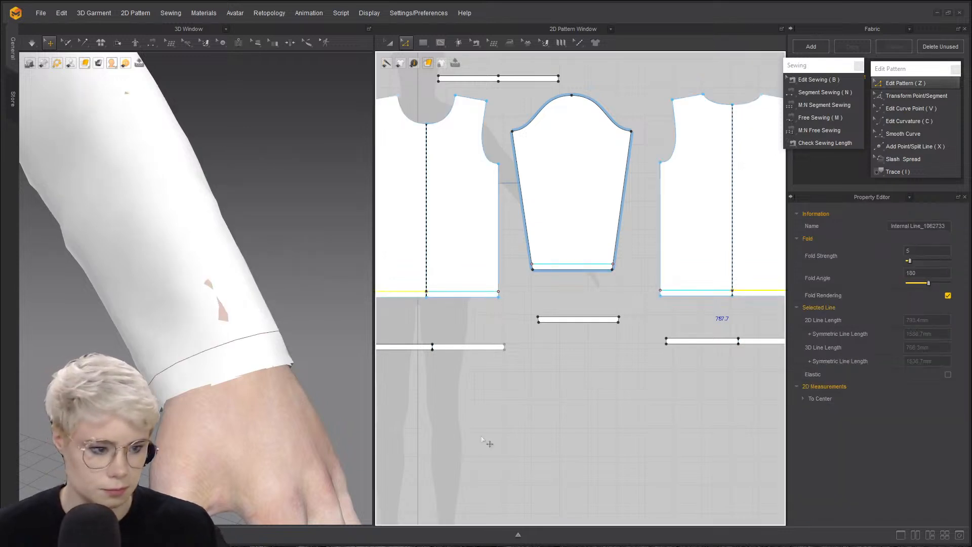
pyautogui.click(440, 328)
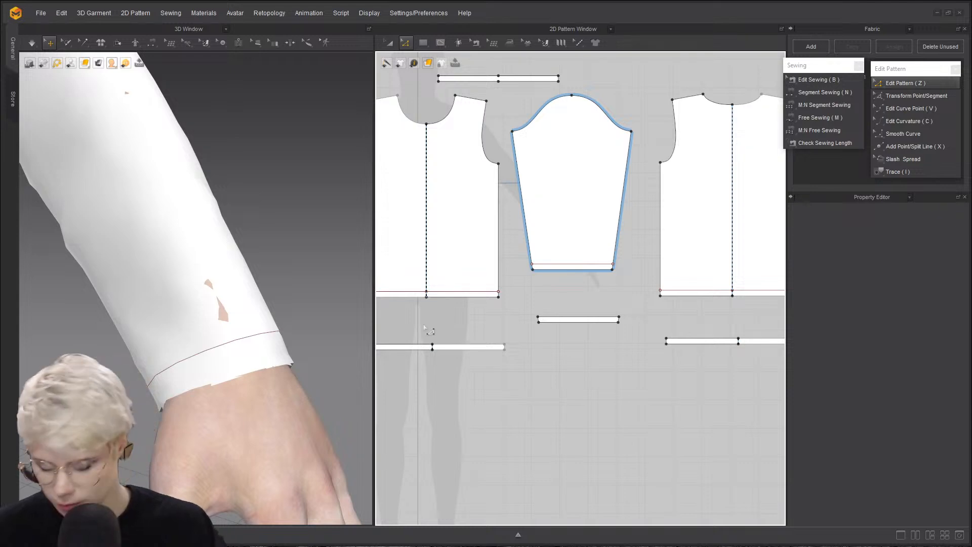
# - Move the front piece's separate hem strip up, aligned with the side edges just beneath the front piece
pyautogui.moveTo(204, 380); pyautogui.dragTo(181, 338, button='right')
pyautogui.scroll(-4, 35, 332)
pyautogui.scroll(10, 190, 282)
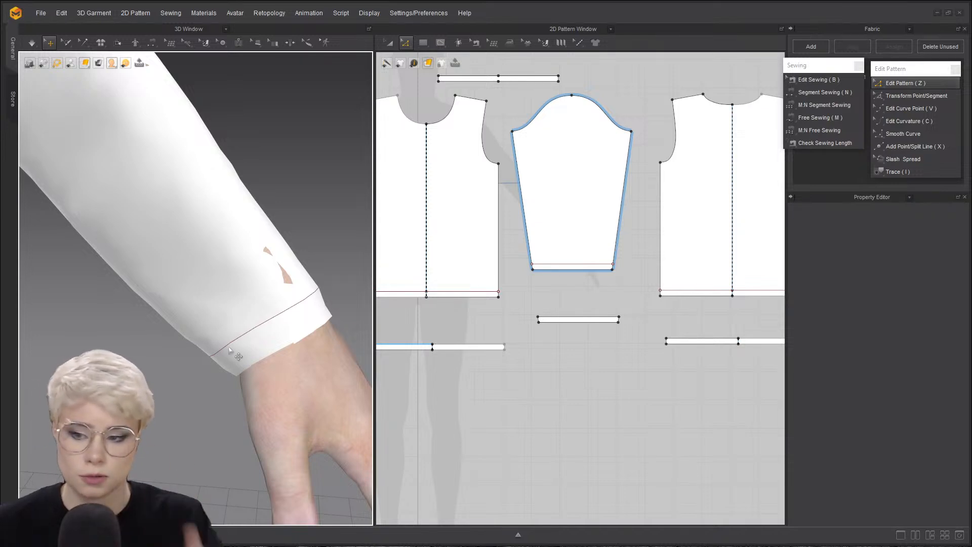
pyautogui.scroll(2, 567, 305)
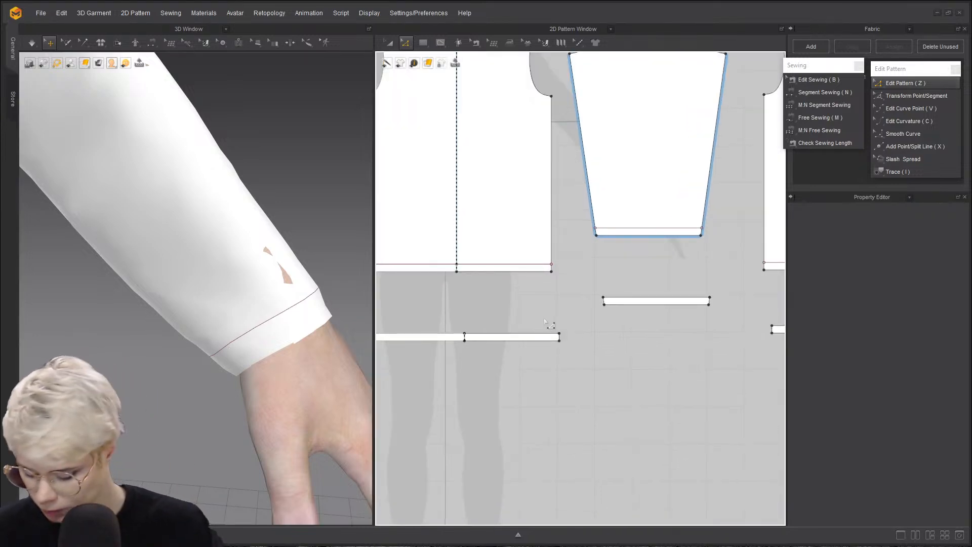
pyautogui.press('b')
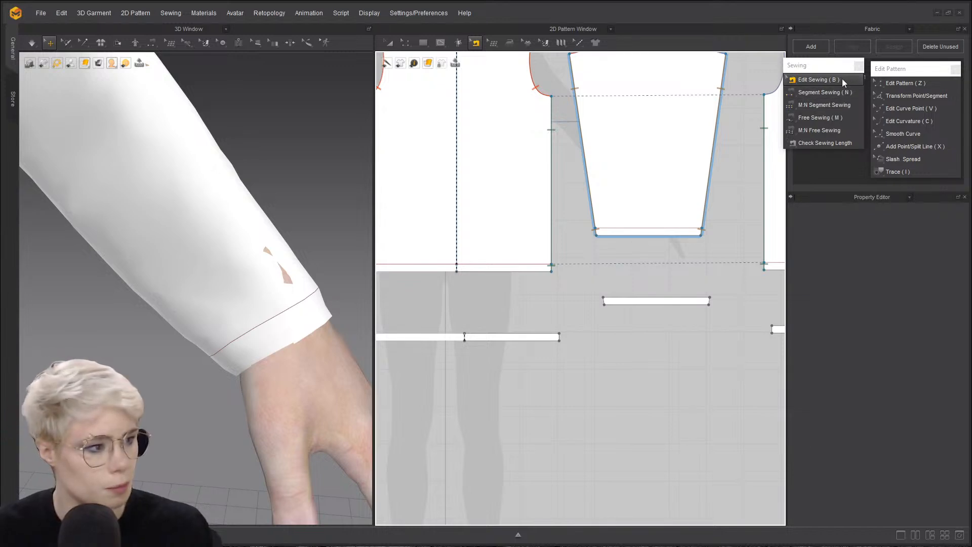
pyautogui.press('z')
pyautogui.moveTo(511, 336); pyautogui.dragTo(512, 297)
pyautogui.press('b')
pyautogui.scroll(3, 534, 332)
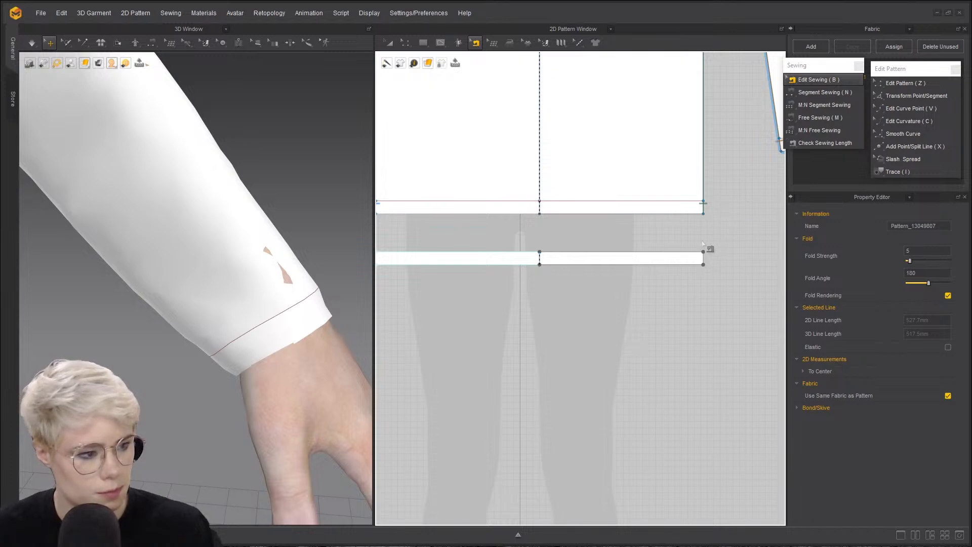
pyautogui.click(701, 208)
pyautogui.scroll(-5, 557, 264)
pyautogui.scroll(6, 559, 266)
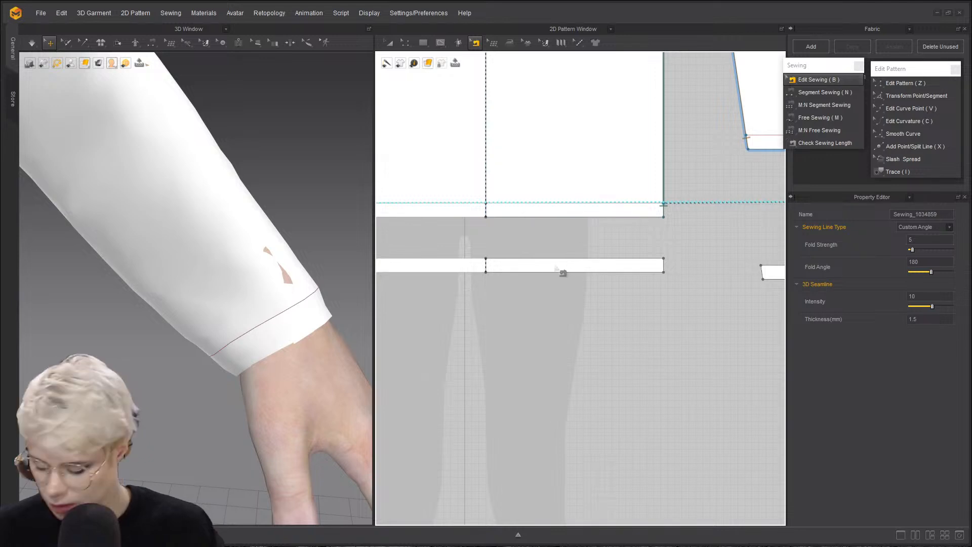
pyautogui.press('a')
pyautogui.click(577, 265)
pyautogui.click(605, 386)
# - Segment-sew the front hem strip's bottom edge to the front piece's bottom edge, and its top edge to the new internal line
pyautogui.press('n')
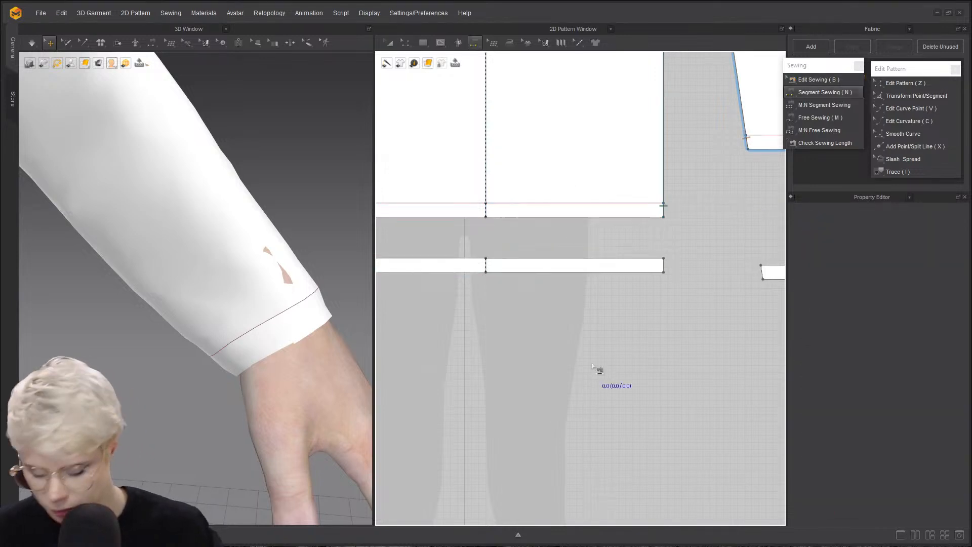
pyautogui.click(465, 203)
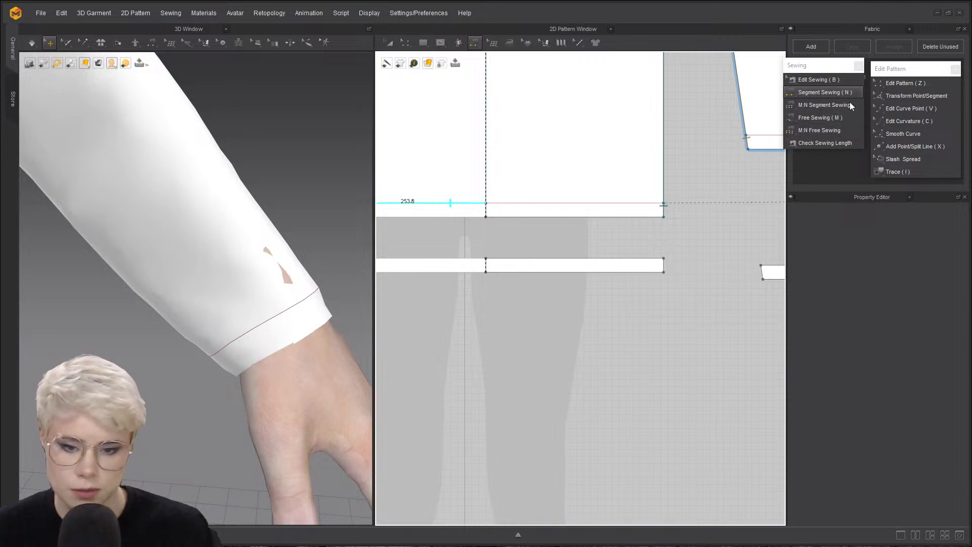
pyautogui.press('Escape')
pyautogui.click(621, 272)
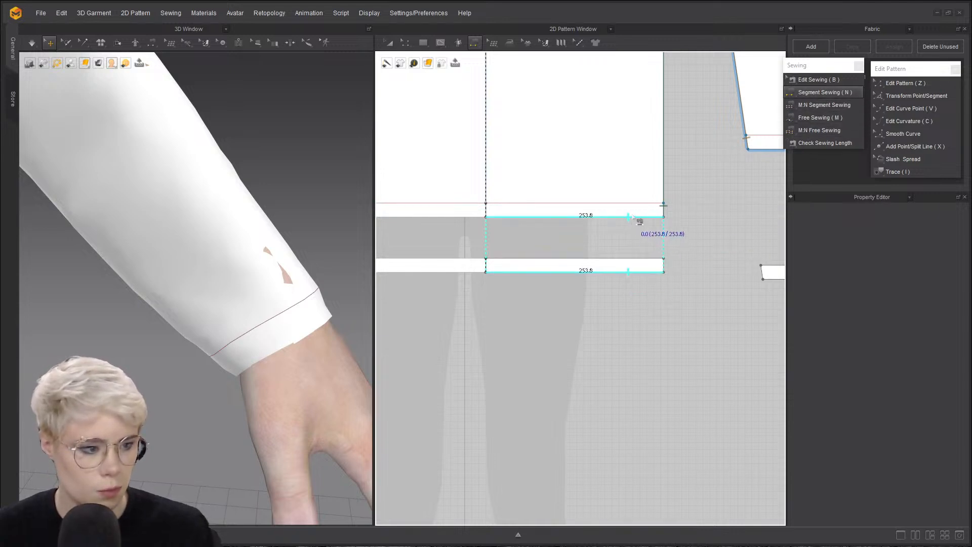
pyautogui.click(634, 217)
pyautogui.click(638, 265)
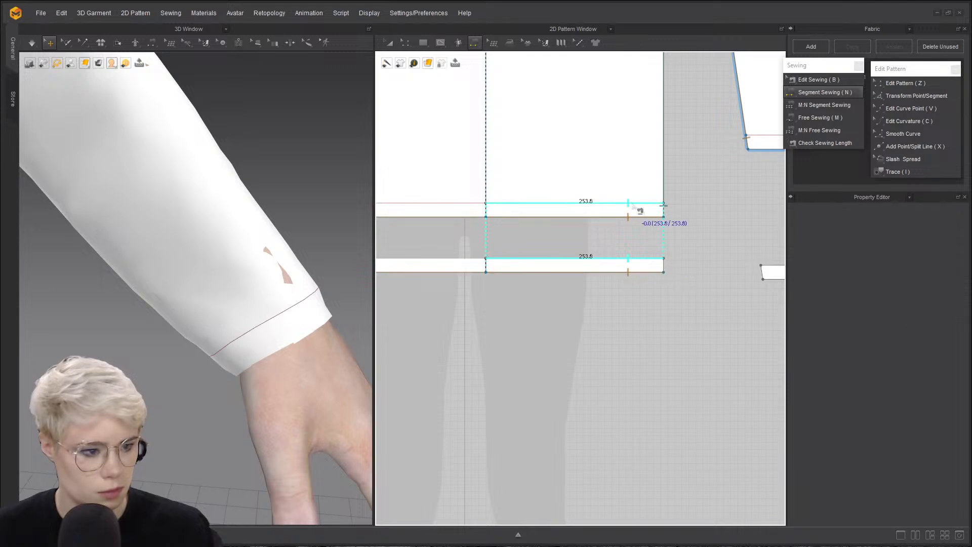
pyautogui.click(633, 207)
# - Segment-sew the cuff strip's top edge to the sleeve's internal line, and its bottom edge to the sleeve's bottom edge
pyautogui.moveTo(487, 269); pyautogui.dragTo(625, 238, button='middle')
pyautogui.moveTo(426, 264); pyautogui.dragTo(619, 234, button='middle')
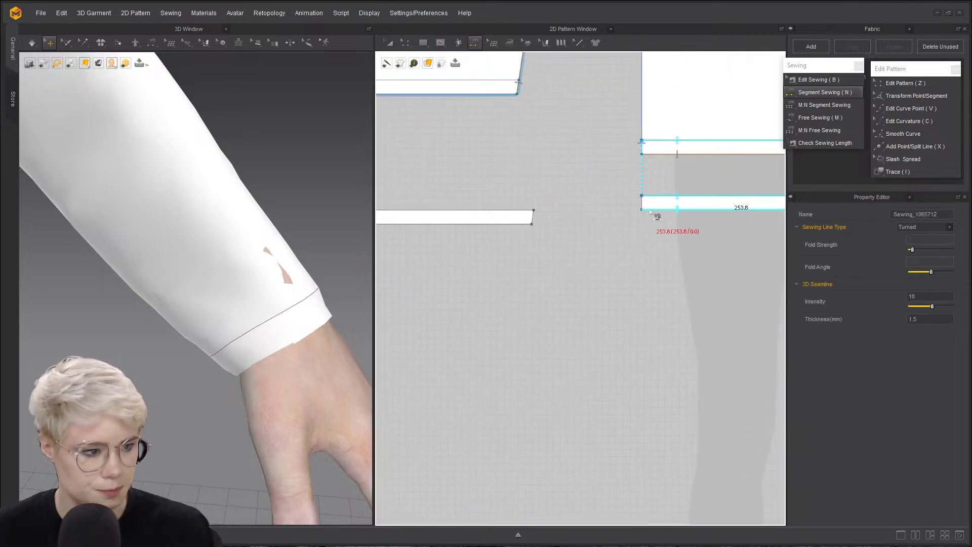
pyautogui.scroll(-2, 647, 213)
pyautogui.moveTo(511, 209); pyautogui.dragTo(609, 263, button='middle')
pyautogui.scroll(-3, 602, 263)
pyautogui.scroll(5, 590, 262)
pyautogui.click(592, 262)
pyautogui.moveTo(589, 208); pyautogui.dragTo(561, 296, button='middle')
pyautogui.click(563, 198)
pyautogui.click(550, 366)
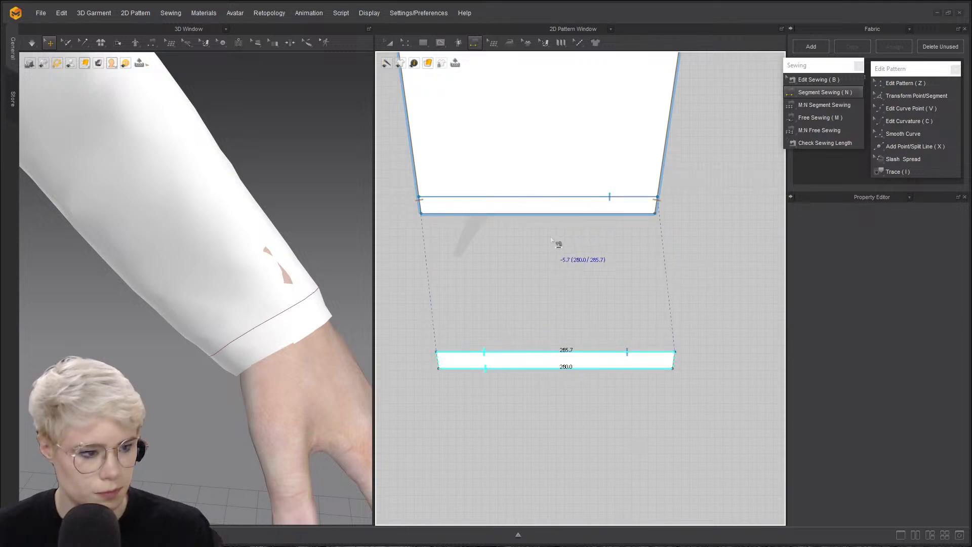
pyautogui.click(557, 214)
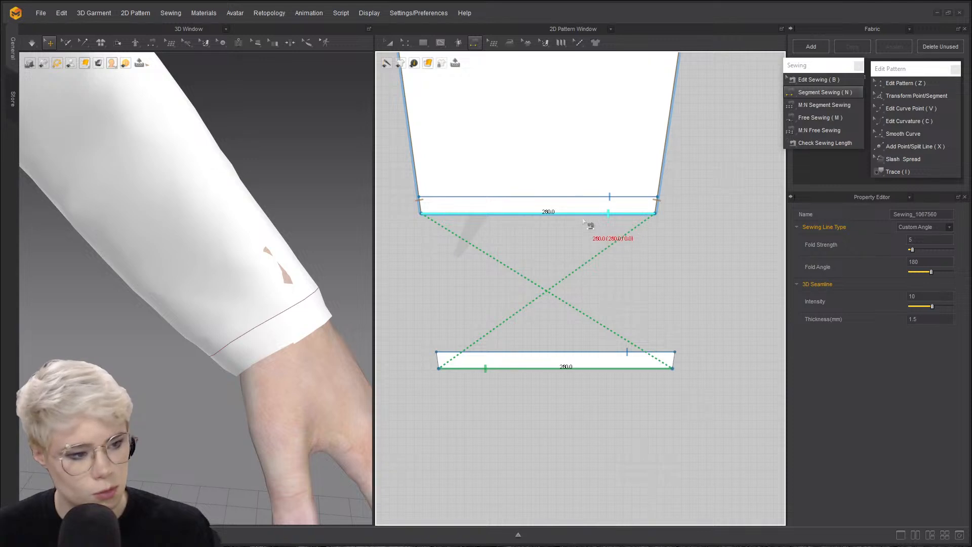
# - Reverse the sewing between the cuff strip's and sleeve's bottom edges, and segment-sew the strip's two short side edges together
pyautogui.press('b')
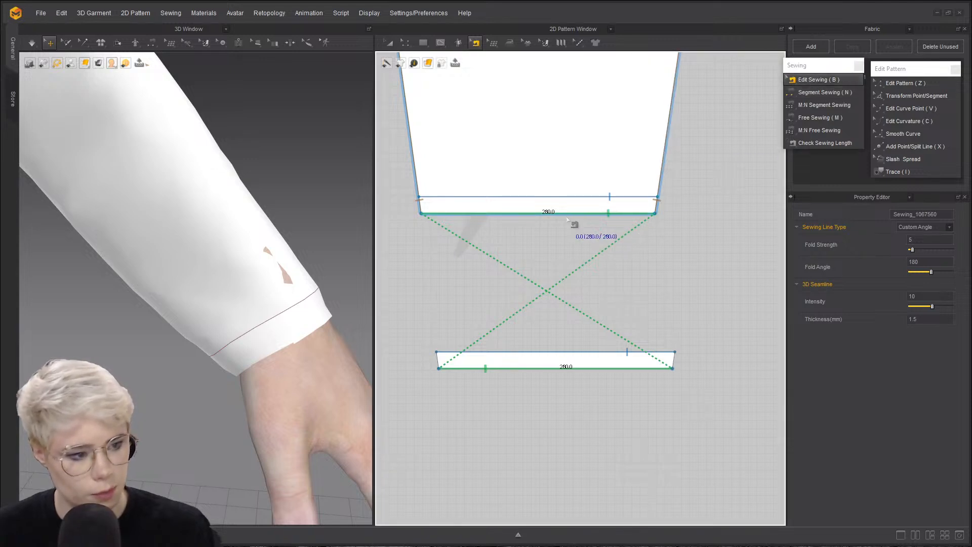
pyautogui.rightClick(576, 218)
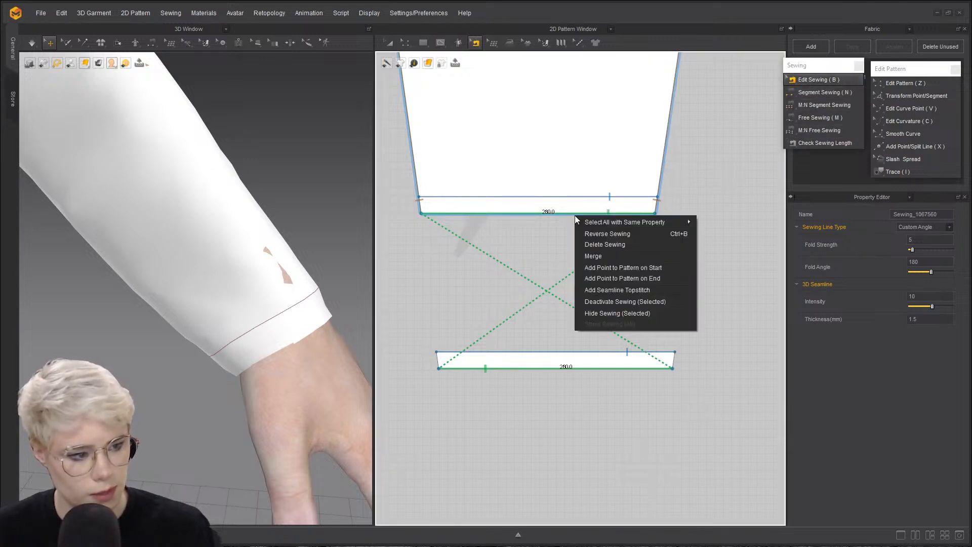
pyautogui.click(621, 234)
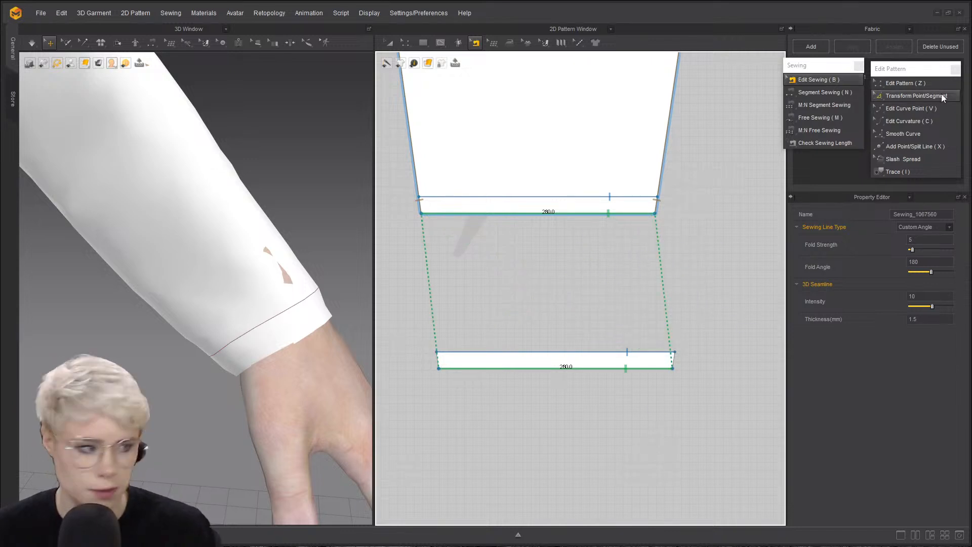
pyautogui.click(820, 93)
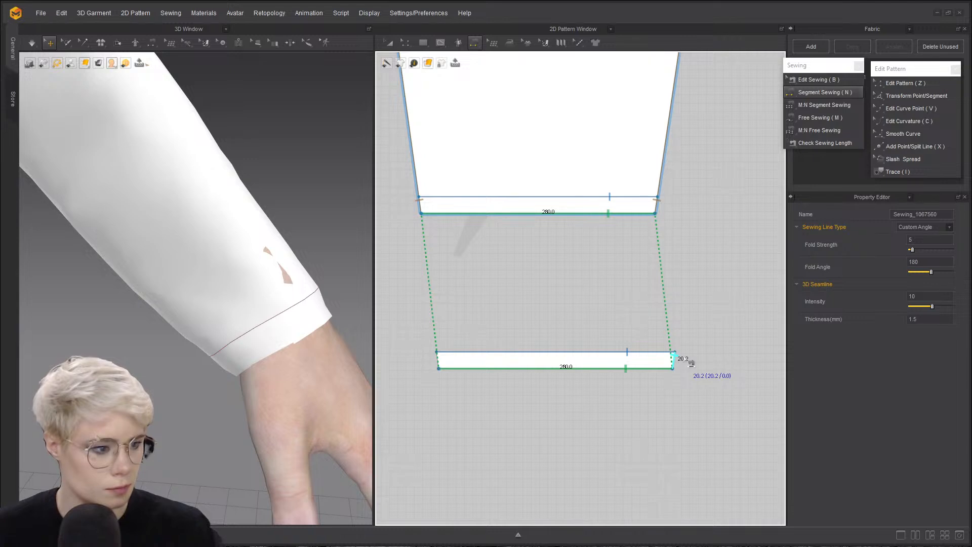
pyautogui.click(680, 357)
pyautogui.click(438, 358)
# - Segment-sew the front hem strip's two short side edges to each other
pyautogui.scroll(2, 680, 320)
pyautogui.moveTo(764, 330); pyautogui.dragTo(514, 350, button='middle')
pyautogui.scroll(-2, 678, 320)
pyautogui.click(551, 354)
pyautogui.scroll(-2, 625, 322)
pyautogui.moveTo(626, 323); pyautogui.dragTo(465, 330, button='middle')
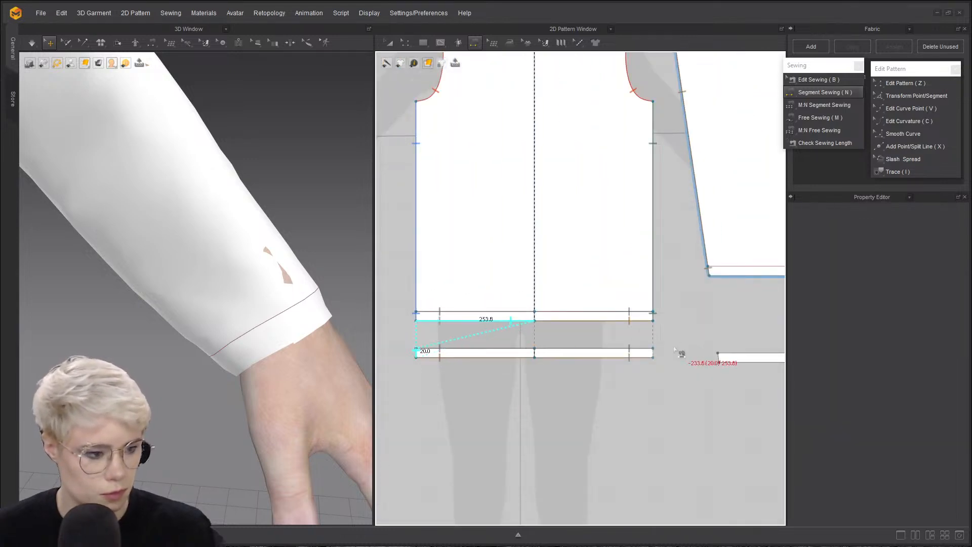
pyautogui.click(653, 353)
# - Segment-sew the other cuff strip's top edge to its sleeve's internal line, and its bottom edge to the sleeve's bottom edge
pyautogui.scroll(-3, 661, 317)
pyautogui.moveTo(661, 316); pyautogui.dragTo(522, 324, button='middle')
pyautogui.scroll(2, 529, 333)
pyautogui.click(620, 360)
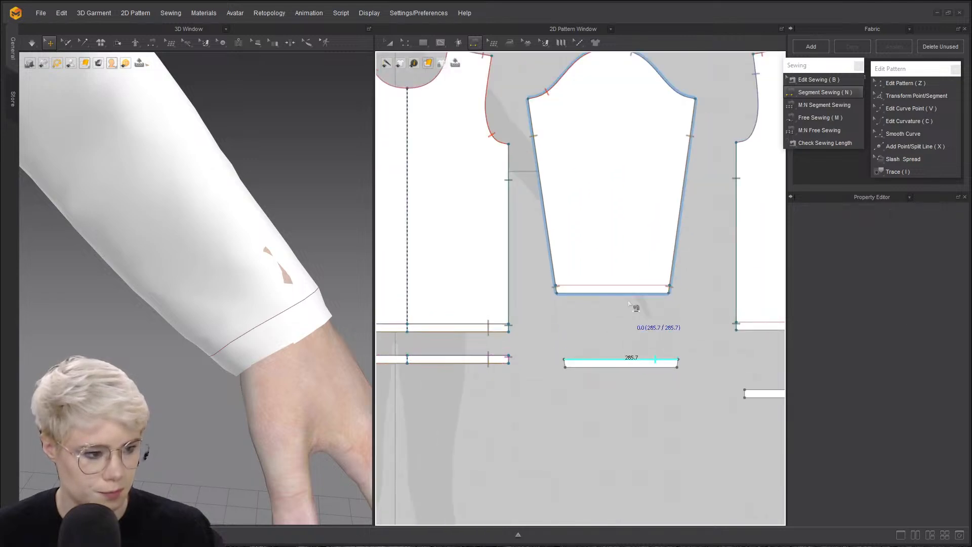
pyautogui.click(630, 292)
pyautogui.scroll(-1, 642, 313)
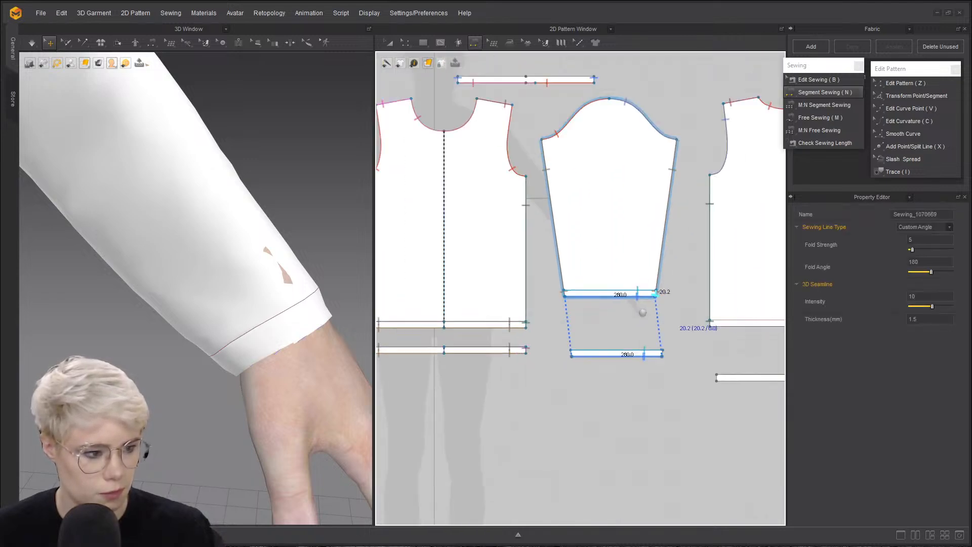
# - Segment-sew the back hem strip's top edge to the back piece's internal line, its bottom edge to the piece's bottom edge, and its sides together
pyautogui.moveTo(643, 312); pyautogui.dragTo(456, 308, button='middle')
pyautogui.scroll(2, 486, 316)
pyautogui.click(611, 396)
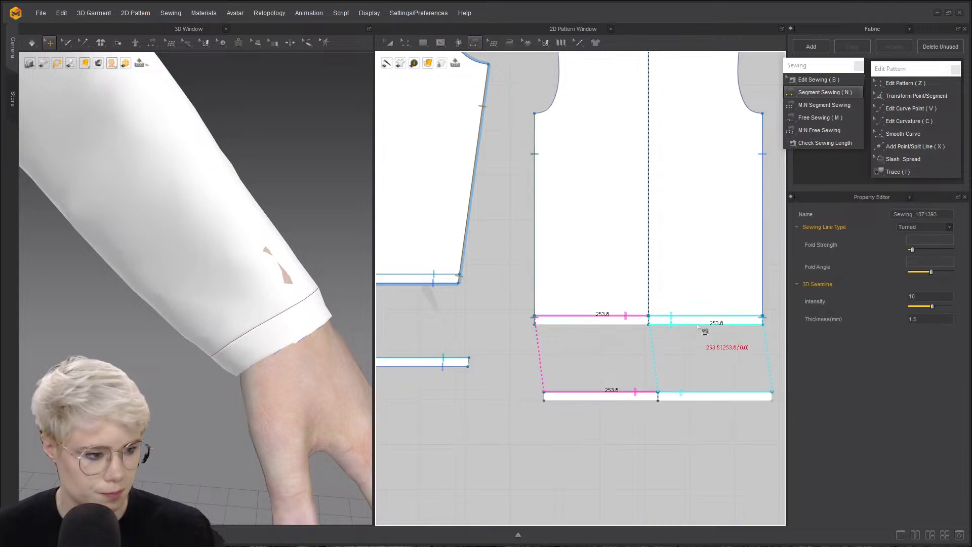
pyautogui.click(614, 407)
pyautogui.click(611, 338)
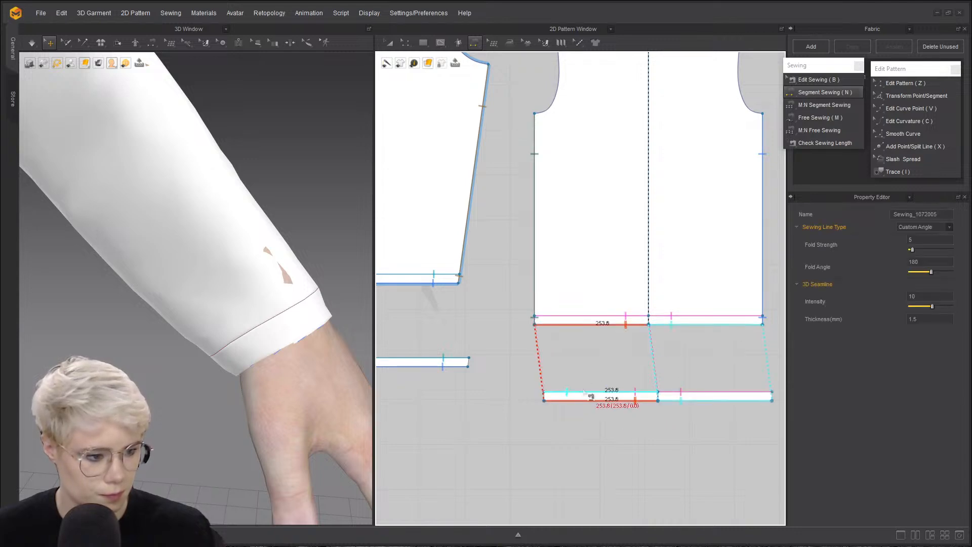
pyautogui.click(557, 404)
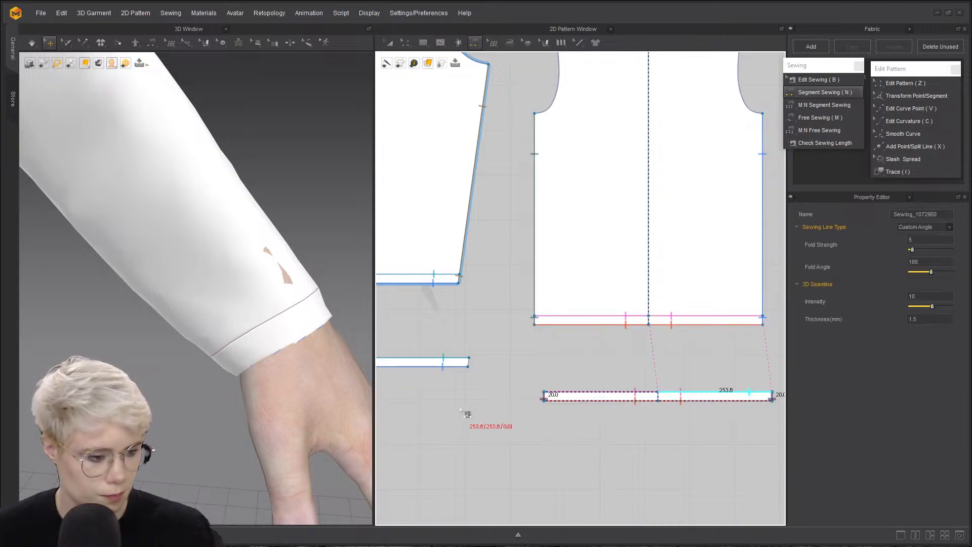
# - Simulate the garment with the sewn hem and cuff strips on the avatar
pyautogui.moveTo(462, 409); pyautogui.dragTo(522, 411, button='middle')
pyautogui.scroll(-3, 228, 389)
pyautogui.moveTo(230, 293); pyautogui.dragTo(251, 279, button='right')
pyautogui.scroll(-4, 250, 279)
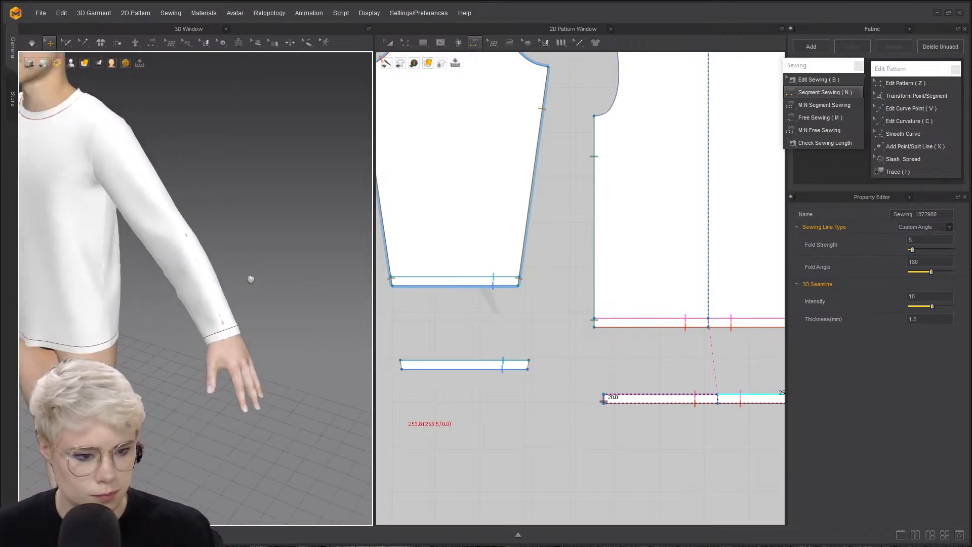
pyautogui.scroll(-3, 250, 279)
pyautogui.moveTo(154, 282); pyautogui.dragTo(191, 320, button='right')
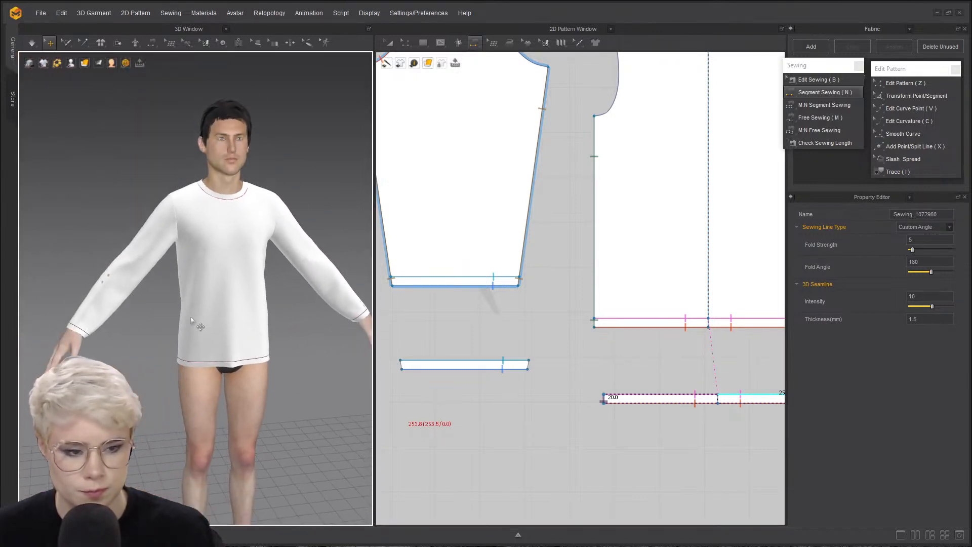
pyautogui.scroll(-2, 199, 322)
pyautogui.moveTo(199, 321); pyautogui.dragTo(155, 334, button='middle')
pyautogui.scroll(5, 470, 312)
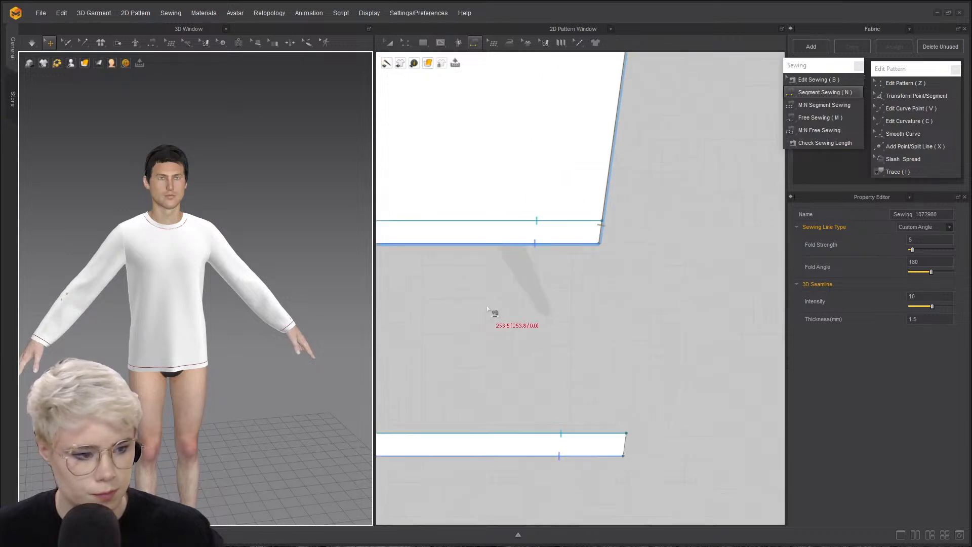
pyautogui.scroll(-3, 488, 309)
pyautogui.scroll(5, 278, 390)
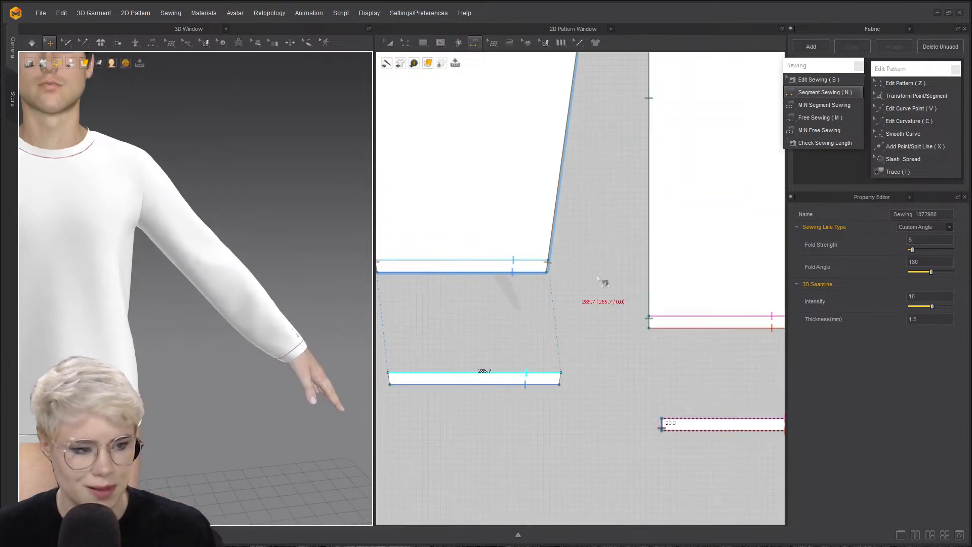
pyautogui.press('space')
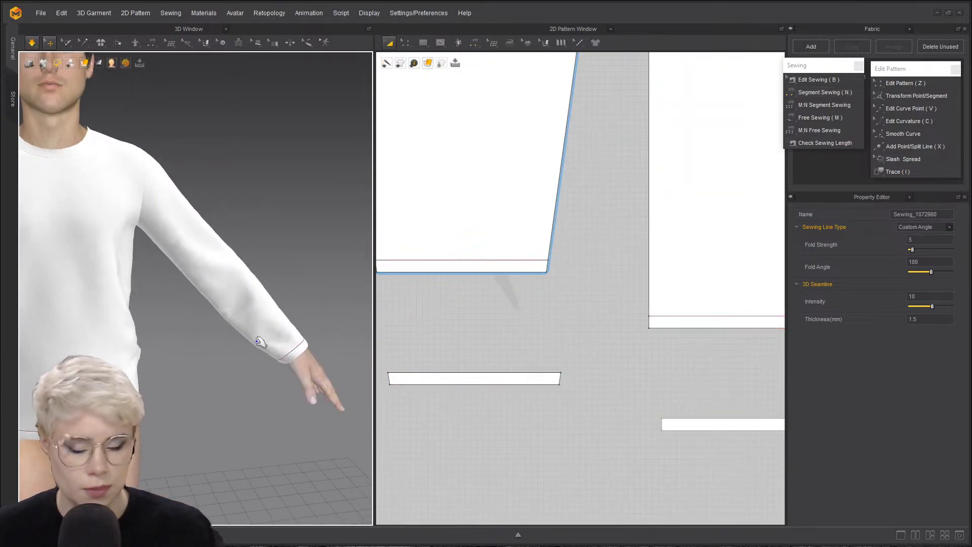
# - Pull the shirt's front hem and its strip away from the body in 3D and examine the seams at the side
pyautogui.moveTo(286, 358); pyautogui.dragTo(200, 286, button='right')
pyautogui.scroll(3, 231, 330)
pyautogui.press('n')
pyautogui.press('b')
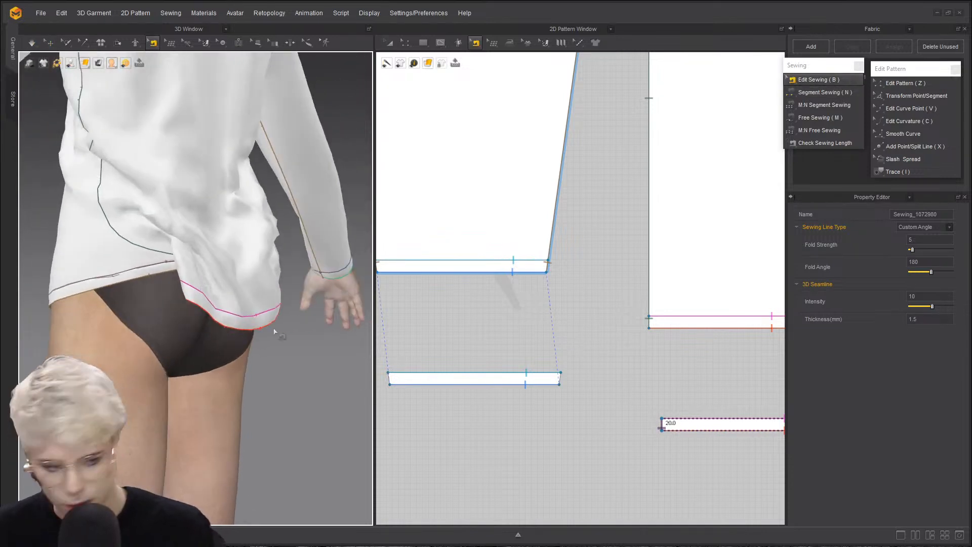
pyautogui.scroll(-3, 493, 371)
pyautogui.moveTo(493, 371); pyautogui.dragTo(595, 318, button='middle')
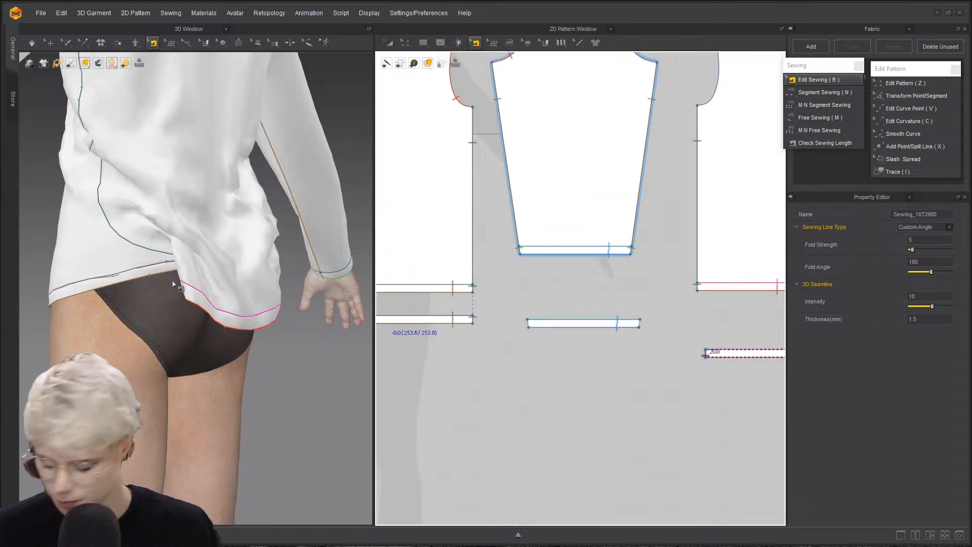
pyautogui.press('z')
pyautogui.press('a')
pyautogui.click(50, 41)
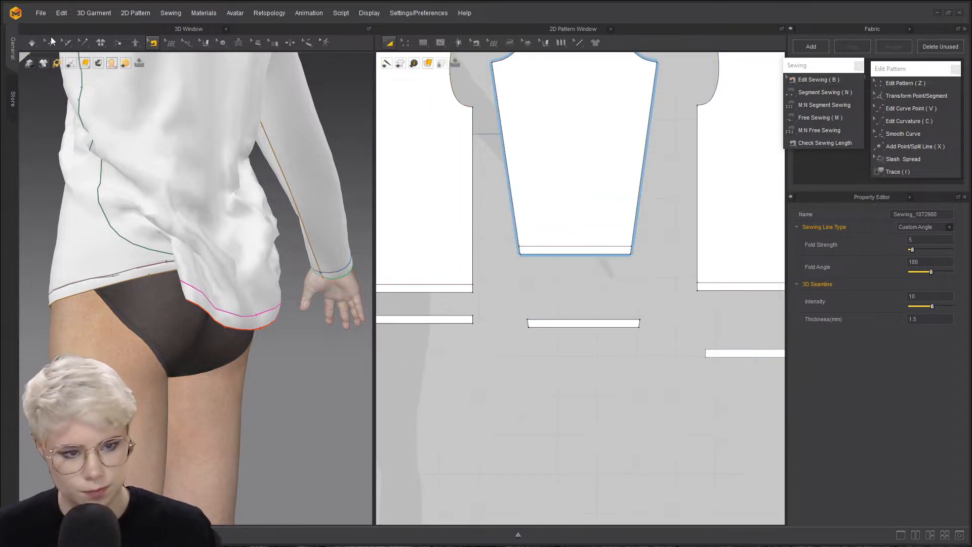
pyautogui.click(94, 288)
pyautogui.click(86, 289)
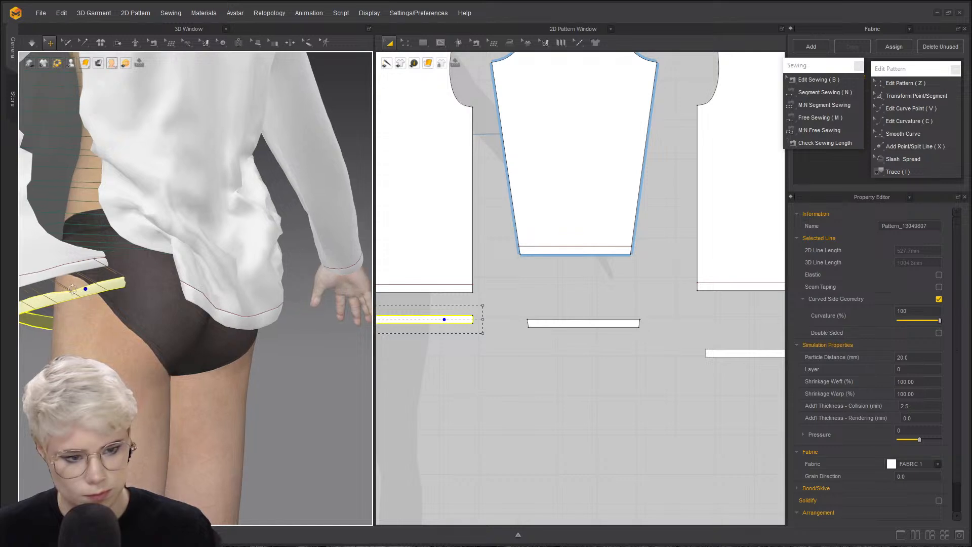
pyautogui.moveTo(72, 289); pyautogui.dragTo(18, 301, button='right')
pyautogui.moveTo(91, 288); pyautogui.dragTo(25, 302)
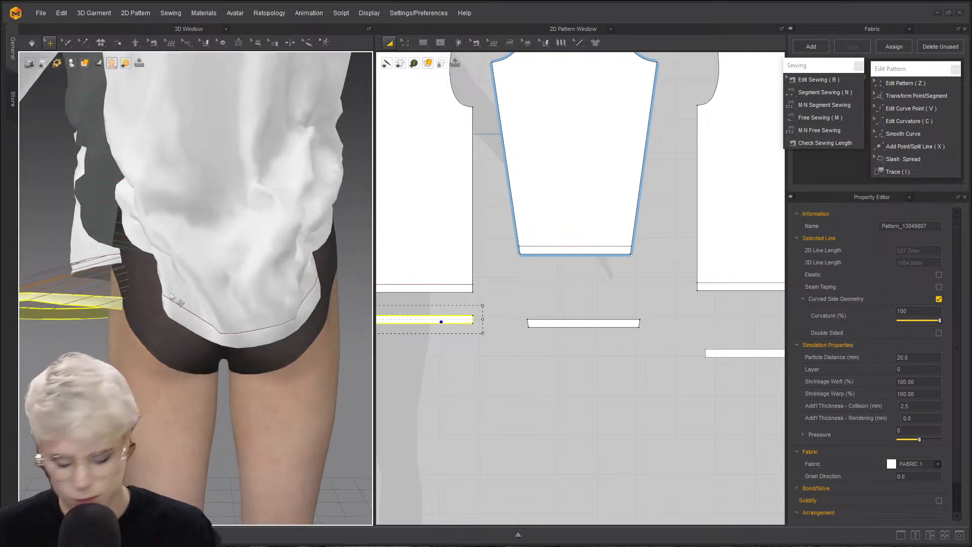
pyautogui.moveTo(171, 296); pyautogui.dragTo(164, 196, button='right')
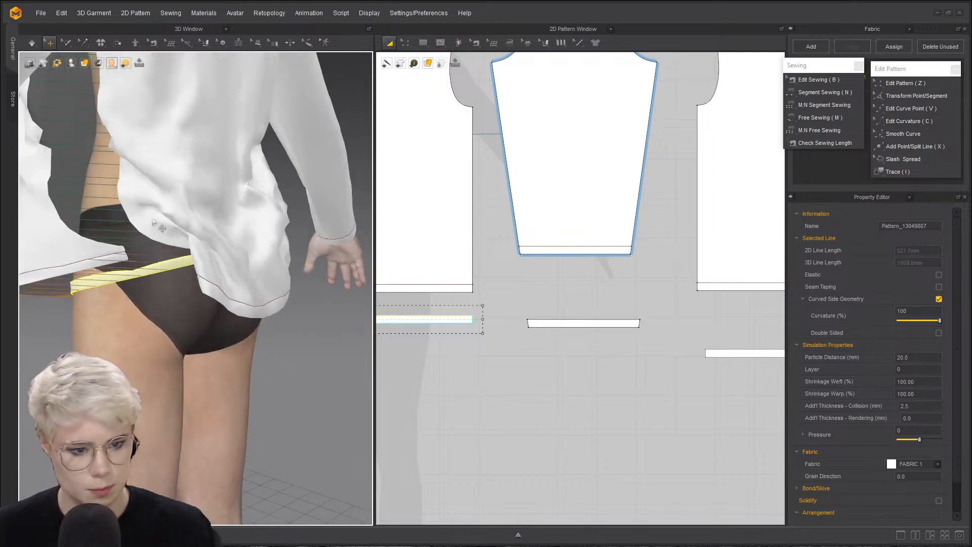
# - Delete the seams joining the side edges within the front hem strip and within the back hem strip, and simulate the garment
pyautogui.press('b')
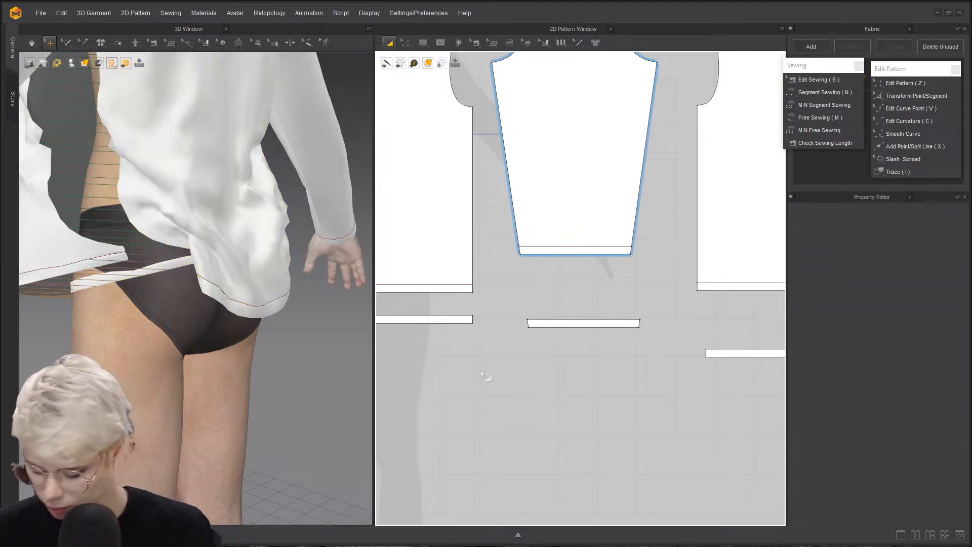
pyautogui.click(476, 320)
pyautogui.scroll(-8, 481, 321)
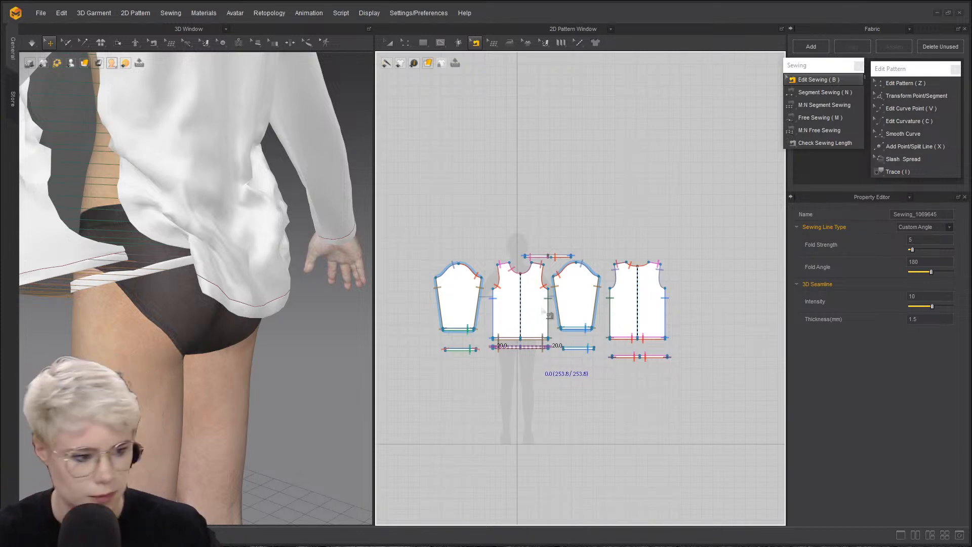
pyautogui.scroll(2, 378, 366)
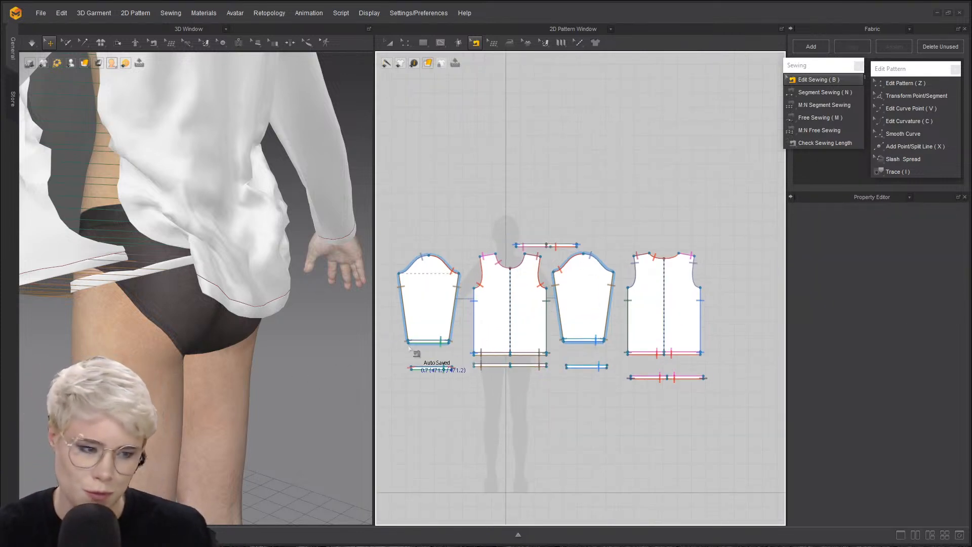
pyautogui.scroll(5, 631, 374)
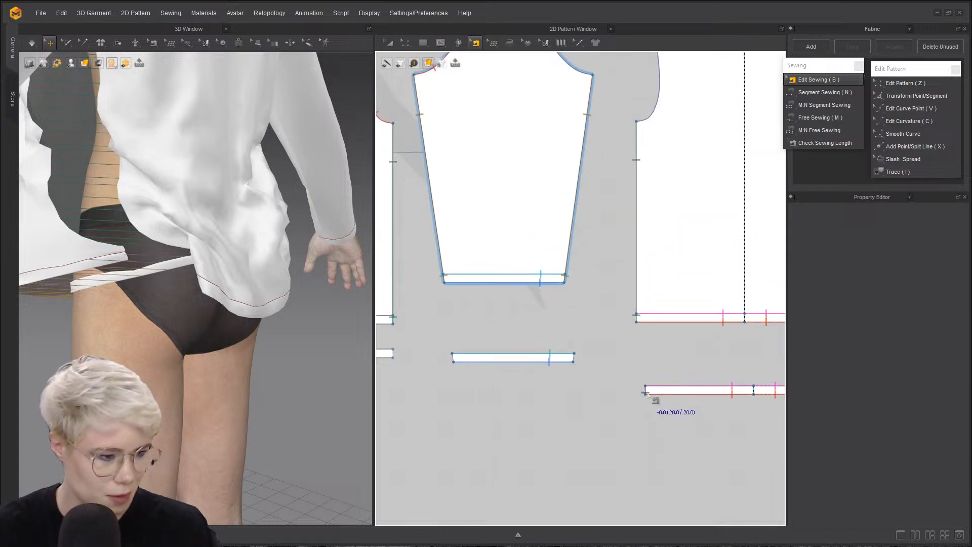
pyautogui.click(650, 390)
pyautogui.click(710, 373)
pyautogui.press('space')
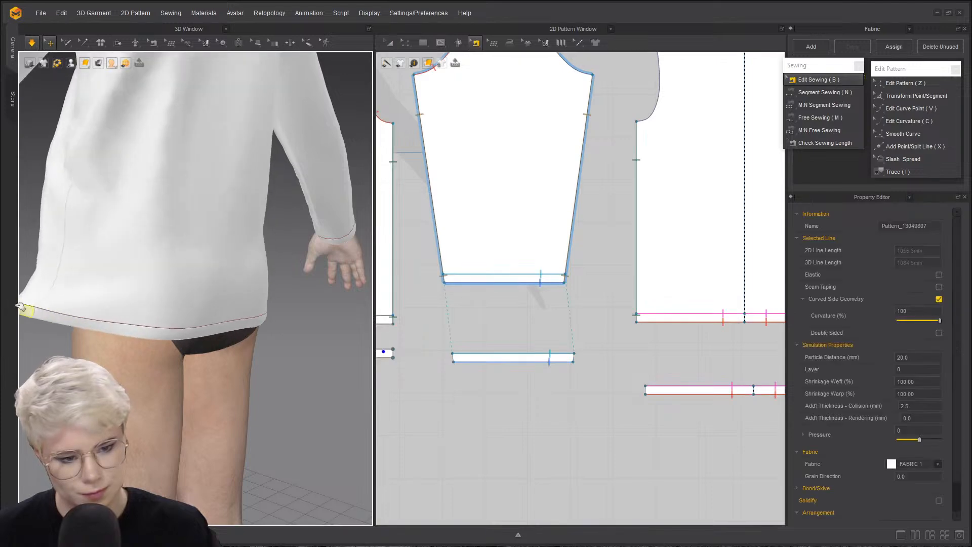
# - Segment-sew the front hem strip's side edges to the matching side edges of the back hem strip
pyautogui.press('n')
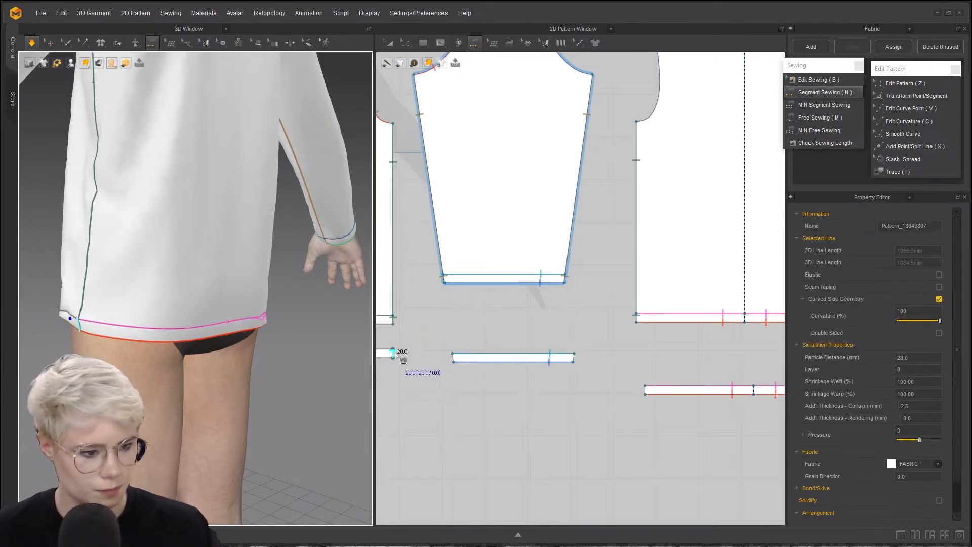
pyautogui.click(394, 353)
pyautogui.click(652, 396)
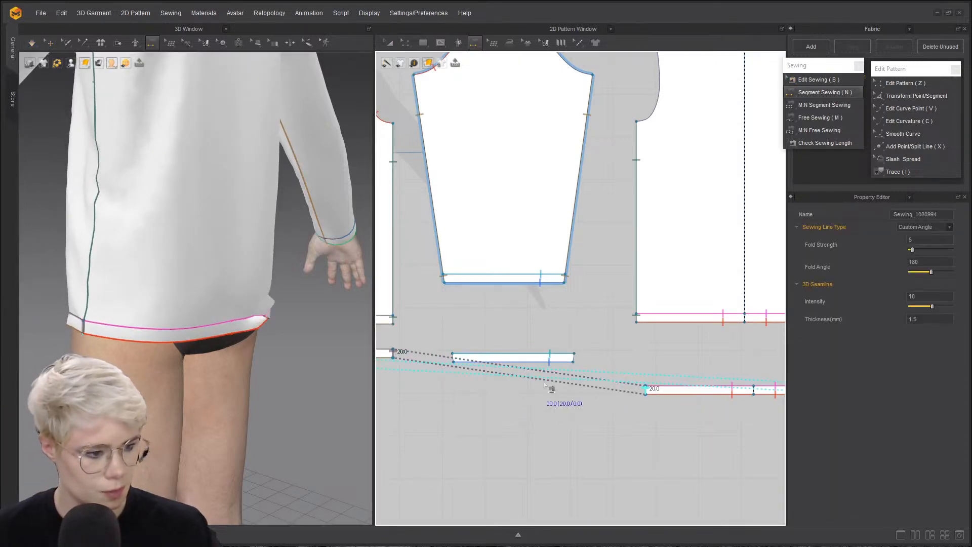
pyautogui.scroll(-5, 612, 388)
pyautogui.scroll(4, 488, 388)
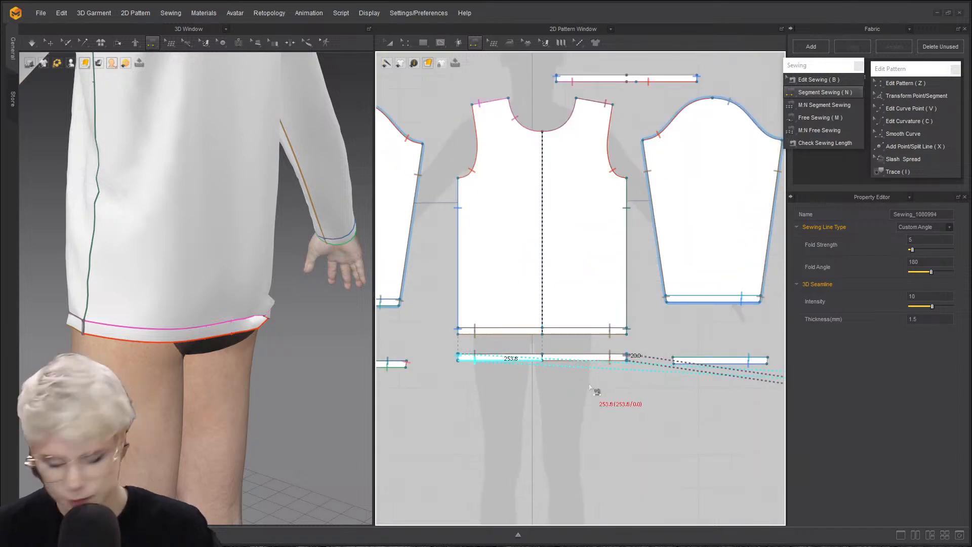
pyautogui.press('Escape')
pyautogui.moveTo(596, 375); pyautogui.dragTo(545, 376, button='right')
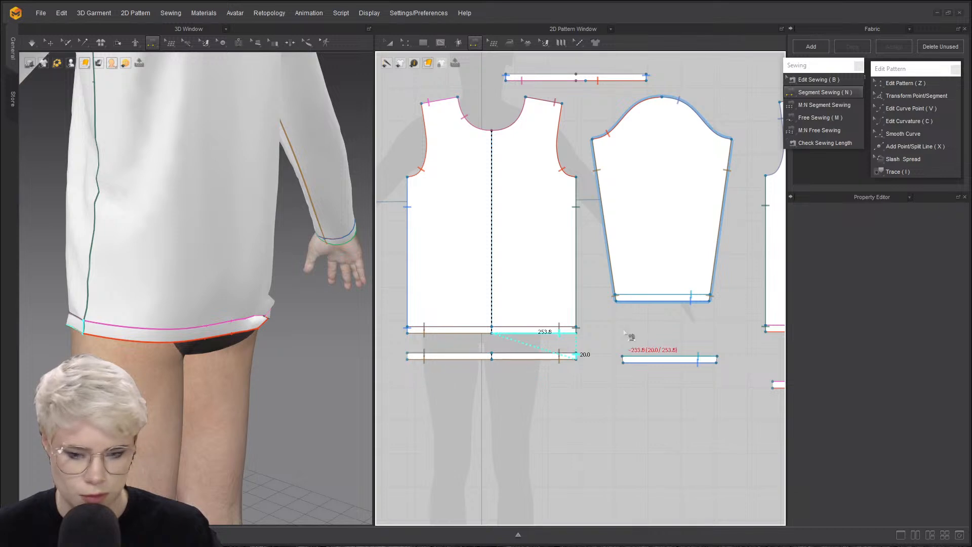
pyautogui.moveTo(630, 375); pyautogui.dragTo(553, 369, button='right')
pyautogui.scroll(3, 551, 368)
pyautogui.scroll(-1, 641, 409)
pyautogui.moveTo(641, 409); pyautogui.dragTo(471, 320, button='middle')
pyautogui.scroll(-1, 470, 320)
pyautogui.click(667, 332)
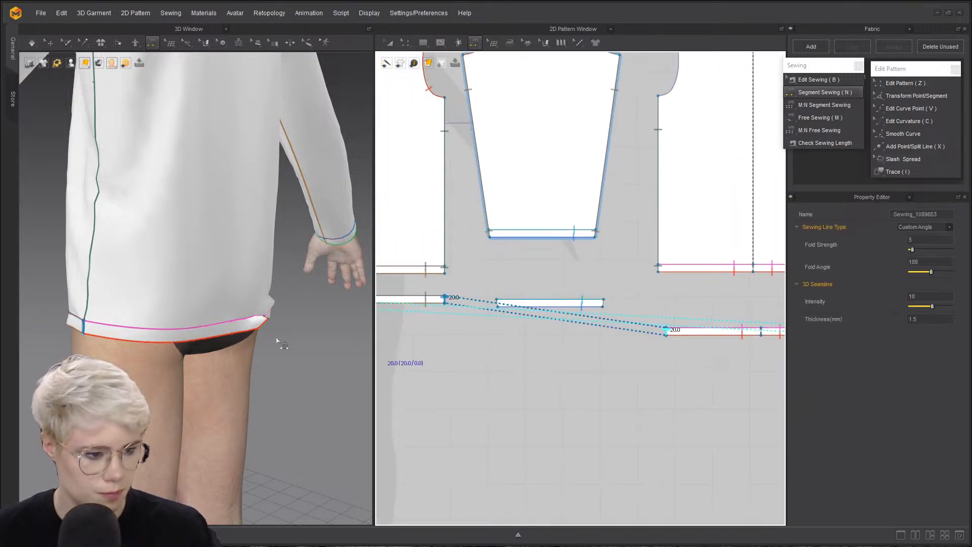
# - Simulate the garment and check how the back hem strip lies against the back piece at the hem
pyautogui.moveTo(282, 342); pyautogui.dragTo(253, 350, button='right')
pyautogui.press('space')
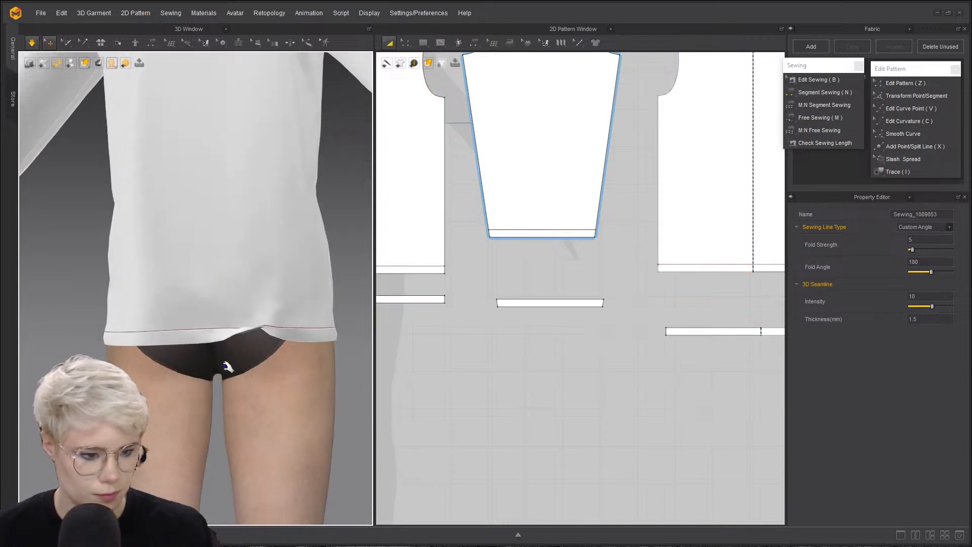
pyautogui.click(303, 330)
pyautogui.scroll(1, 353, 389)
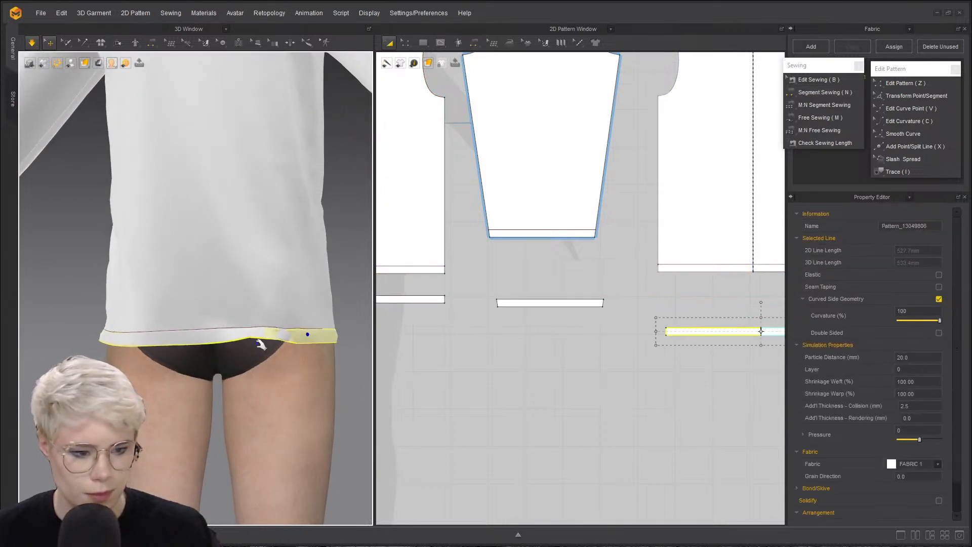
pyautogui.moveTo(329, 374); pyautogui.dragTo(259, 338, button='right')
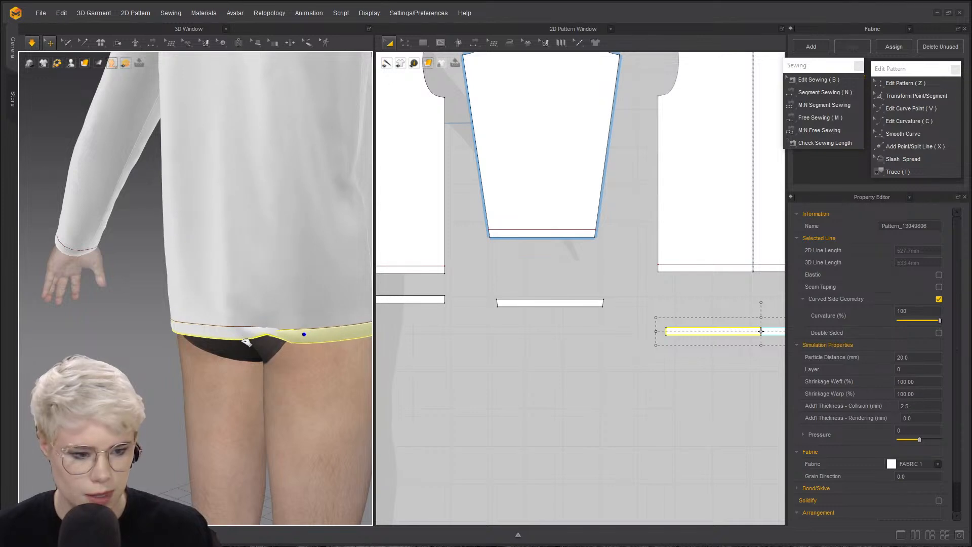
pyautogui.click(238, 339)
pyautogui.scroll(-1, 428, 332)
pyautogui.moveTo(427, 329); pyautogui.dragTo(556, 348, button='middle')
pyautogui.scroll(3, 485, 334)
pyautogui.scroll(-4, 557, 327)
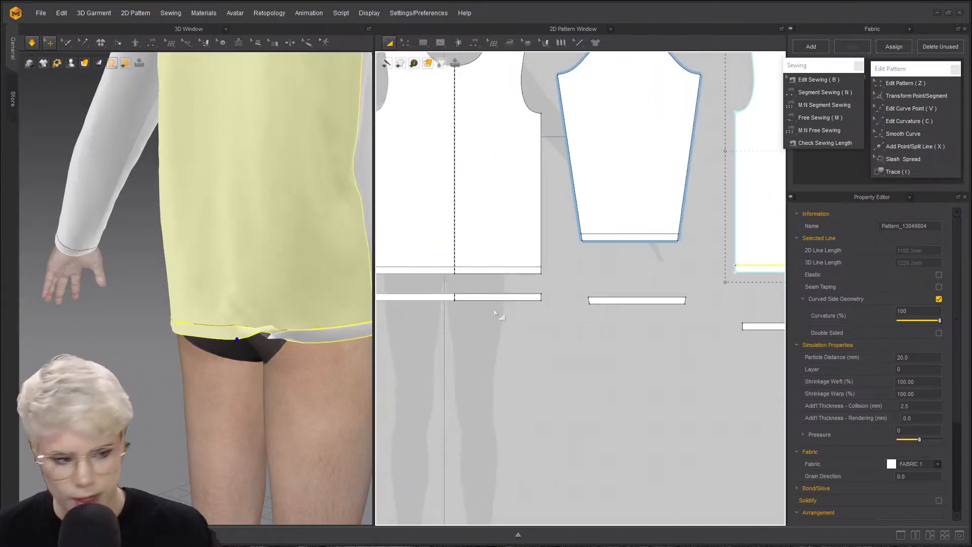
# - Superimpose the front and back hem strips and both cuff strips under the shirt pieces they are sewn to
pyautogui.click(551, 343)
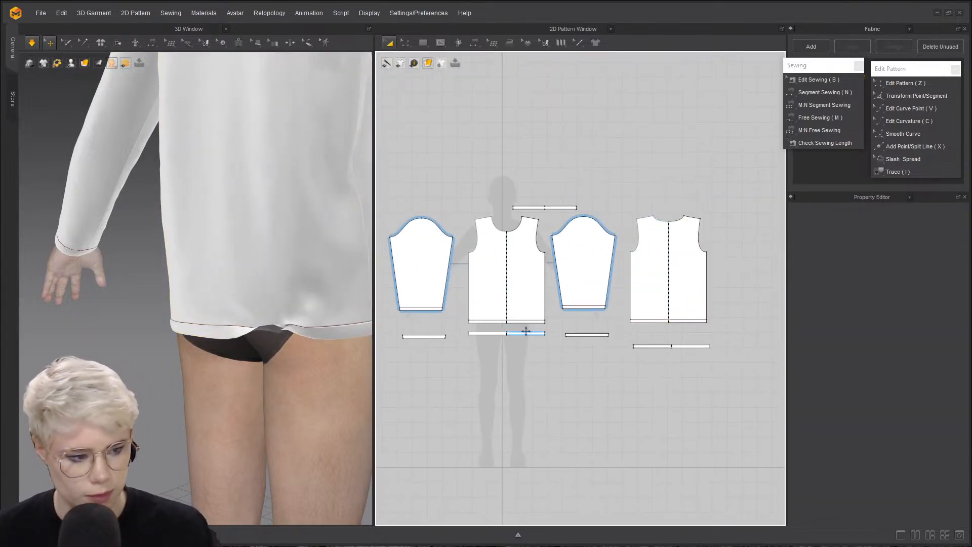
pyautogui.click(526, 333)
pyautogui.keyDown('shift'); pyautogui.click(586, 334); pyautogui.keyUp('shift')
pyautogui.keyDown('shift'); pyautogui.click(691, 346); pyautogui.keyUp('shift')
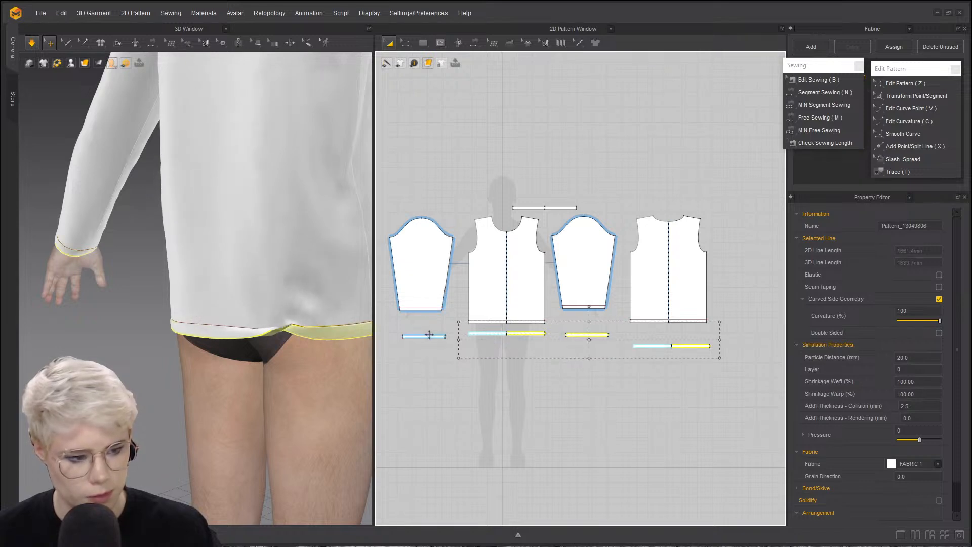
pyautogui.moveTo(294, 334); pyautogui.dragTo(191, 318, button='middle')
pyautogui.rightClick(233, 330)
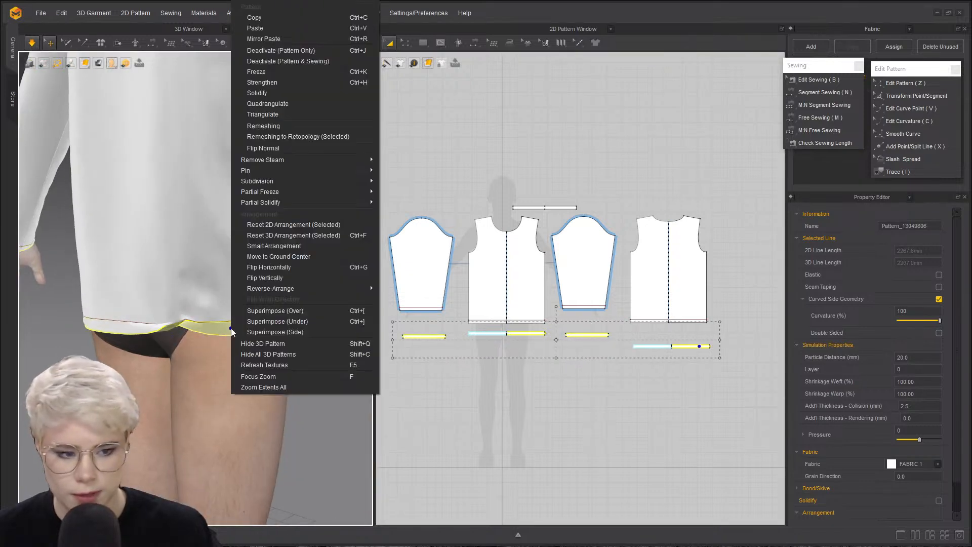
pyautogui.click(309, 321)
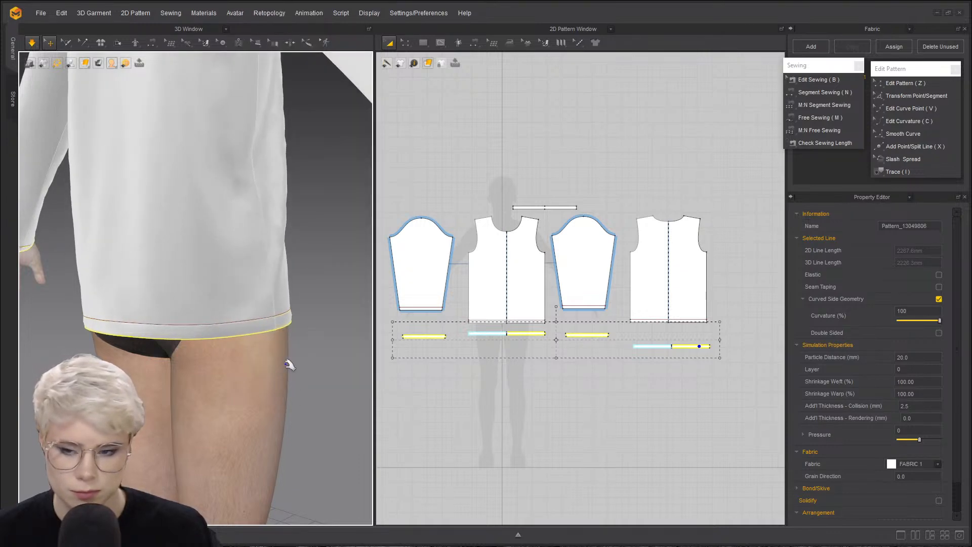
# - Examine the shirt's hem from the front, select the front piece, and simulate the garment with the repositioned strips
pyautogui.moveTo(288, 365); pyautogui.dragTo(124, 327, button='right')
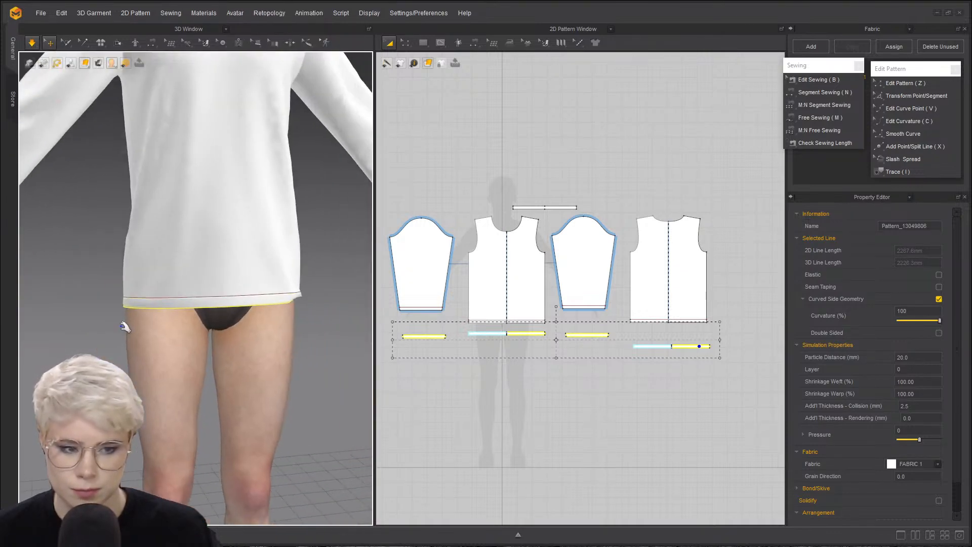
pyautogui.press('n')
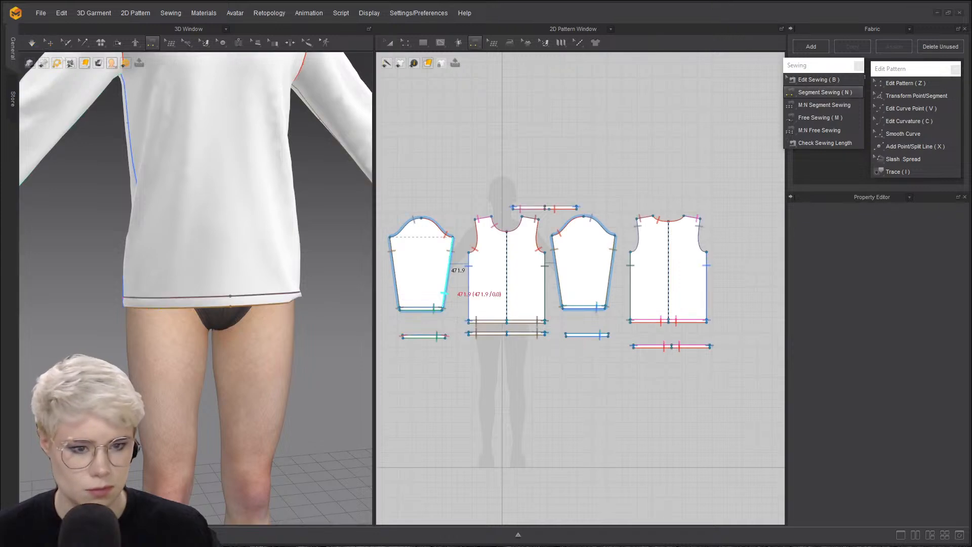
pyautogui.press('Escape')
pyautogui.click(290, 300)
pyautogui.press('space')
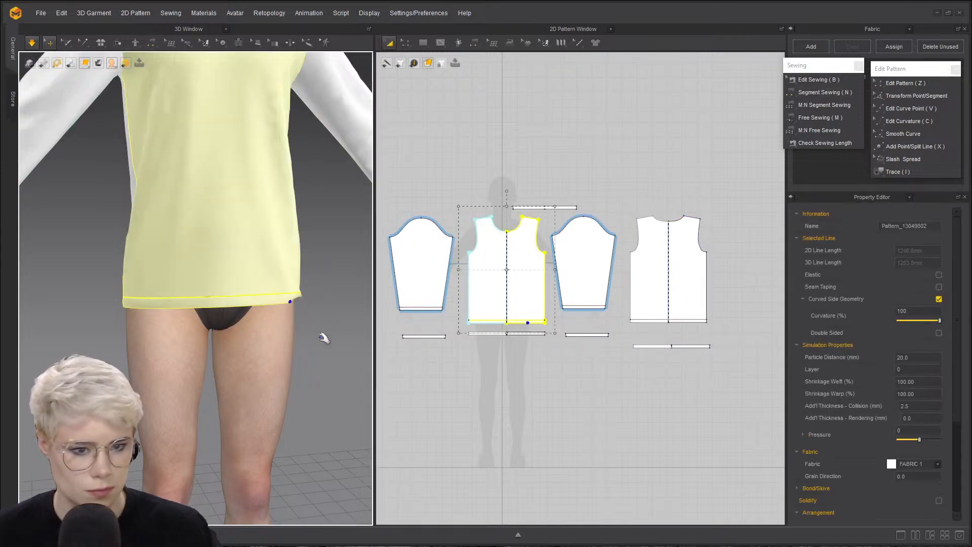
# - Pull the shirt's front and back hem corners at the side seams during simulation to straighten the folded hem
pyautogui.click(322, 334)
pyautogui.moveTo(297, 297); pyautogui.dragTo(334, 302)
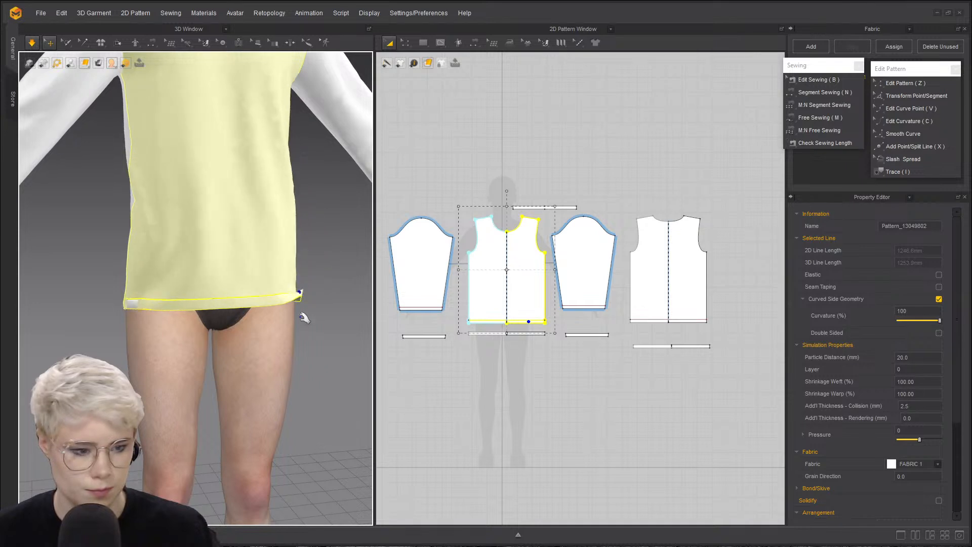
pyautogui.moveTo(215, 315); pyautogui.dragTo(153, 324, button='right')
pyautogui.click(152, 324)
pyautogui.moveTo(152, 325); pyautogui.dragTo(161, 333)
pyautogui.press('space')
pyautogui.moveTo(180, 346); pyautogui.dragTo(218, 336, button='right')
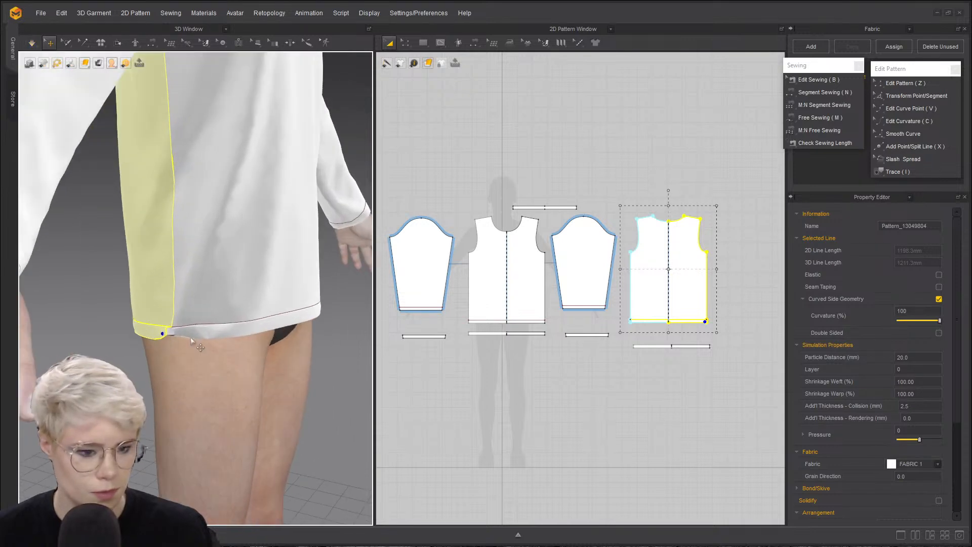
pyautogui.press('space')
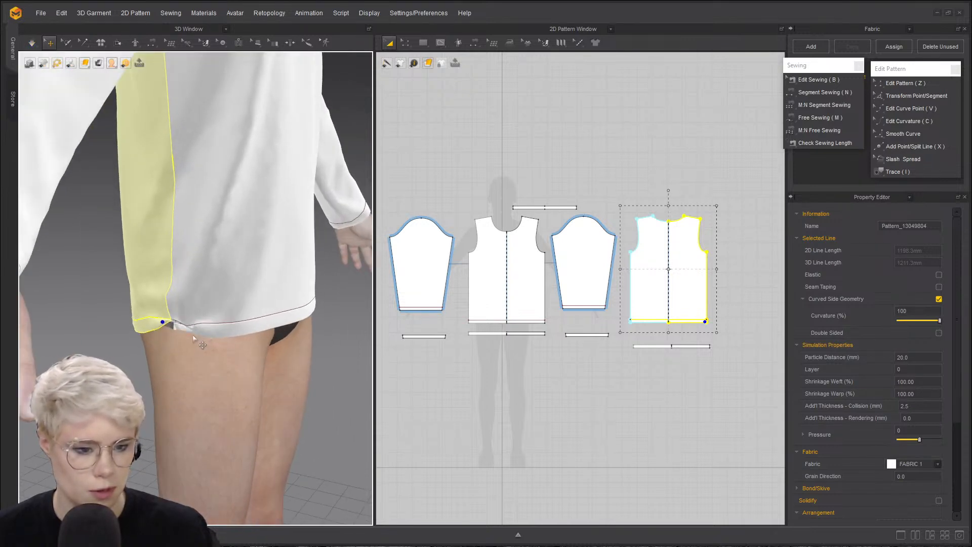
# - Display the 3D garment as a mesh
pyautogui.scroll(2, 132, 379)
pyautogui.moveTo(133, 379); pyautogui.dragTo(79, 316, button='right')
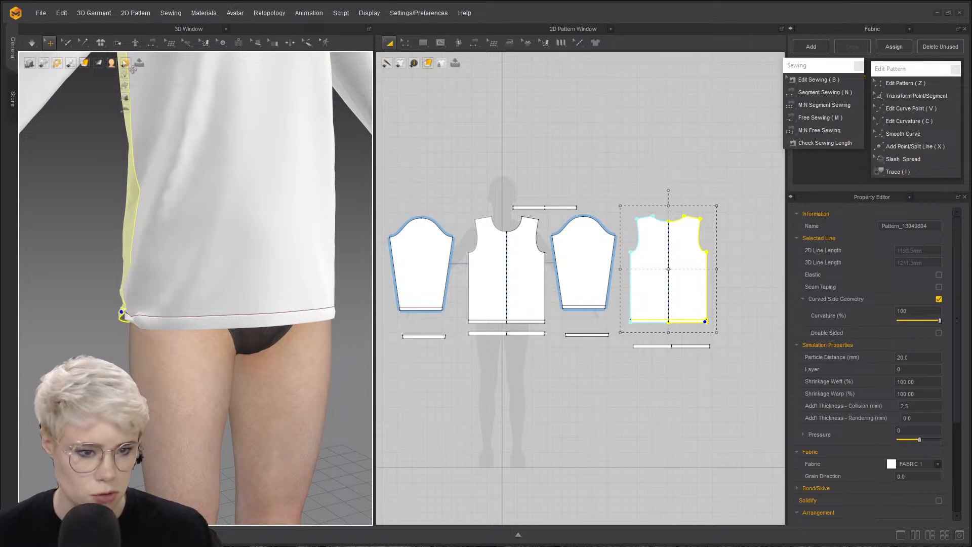
pyautogui.moveTo(70, 63)
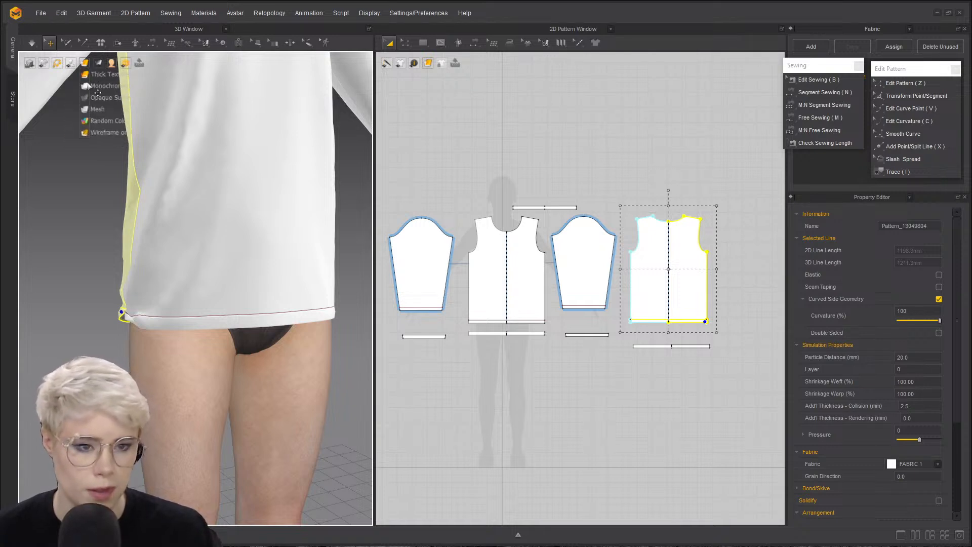
pyautogui.click(88, 110)
pyautogui.click(71, 272)
pyautogui.moveTo(72, 272); pyautogui.dragTo(14, 322, button='middle')
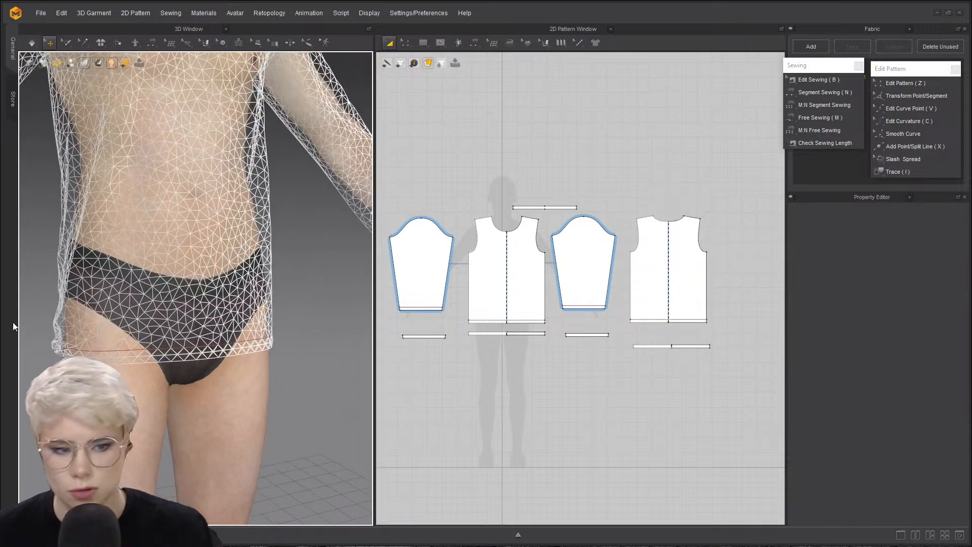
# - Examine the garment's triangle density along the hem and around the side seam
pyautogui.moveTo(55, 315); pyautogui.dragTo(82, 209, button='right')
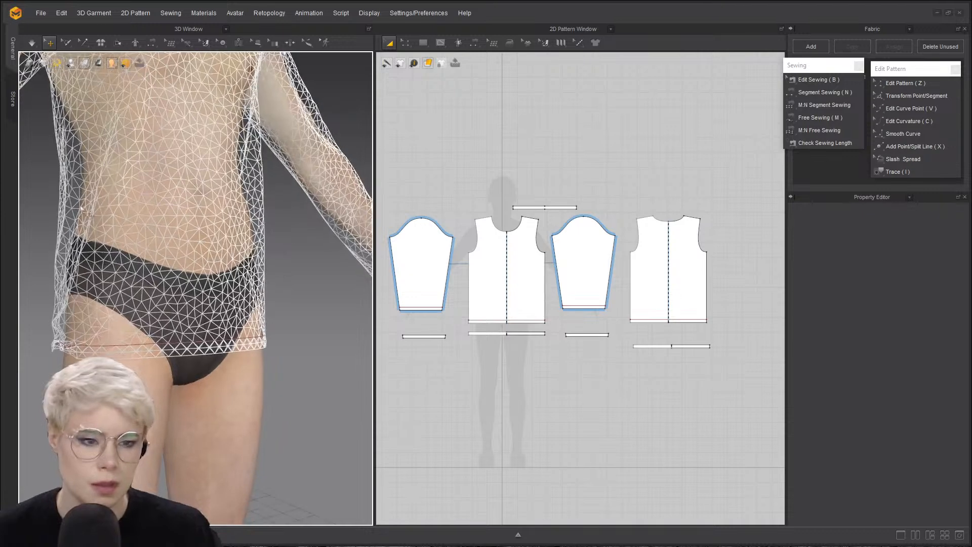
pyautogui.scroll(5, 161, 297)
pyautogui.moveTo(119, 331); pyautogui.dragTo(199, 298, button='middle')
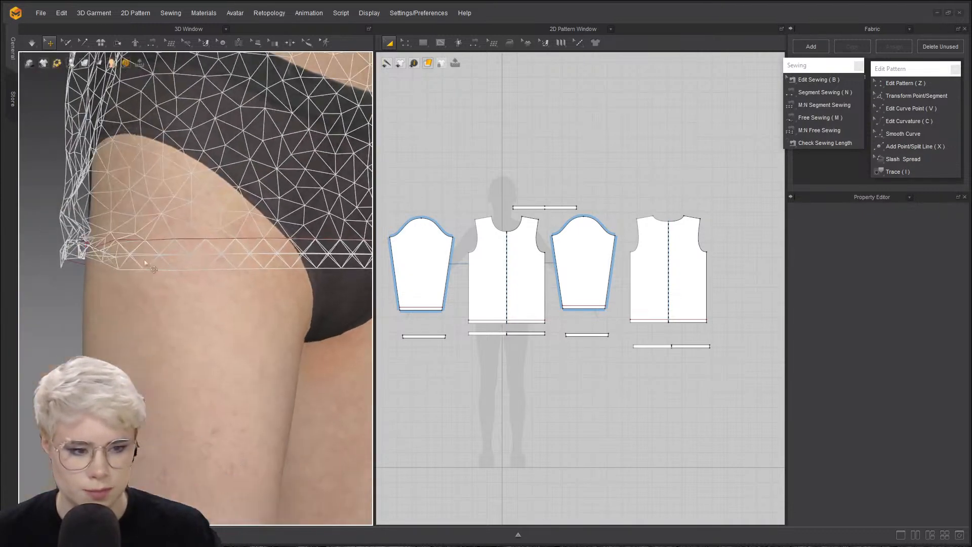
pyautogui.moveTo(187, 298); pyautogui.dragTo(212, 239, button='right')
pyautogui.moveTo(237, 198); pyautogui.dragTo(193, 251, button='right')
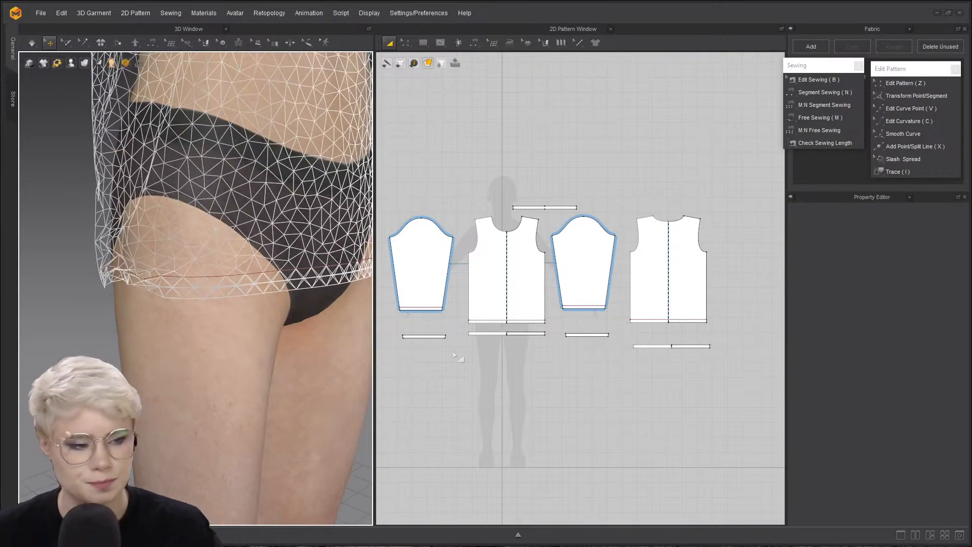
pyautogui.scroll(-2, 263, 281)
pyautogui.moveTo(263, 281); pyautogui.dragTo(152, 299, button='right')
pyautogui.moveTo(152, 299); pyautogui.dragTo(130, 336, button='middle')
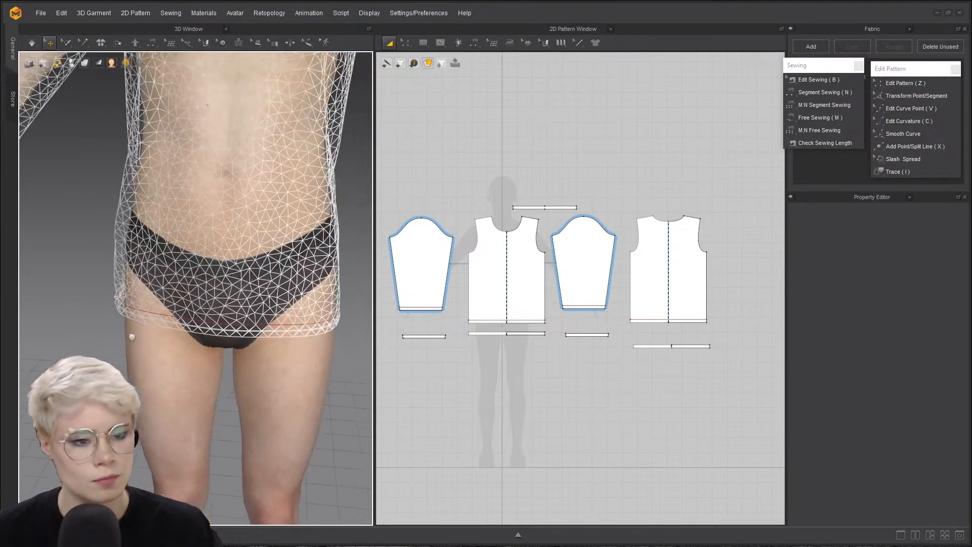
pyautogui.scroll(-3, 142, 334)
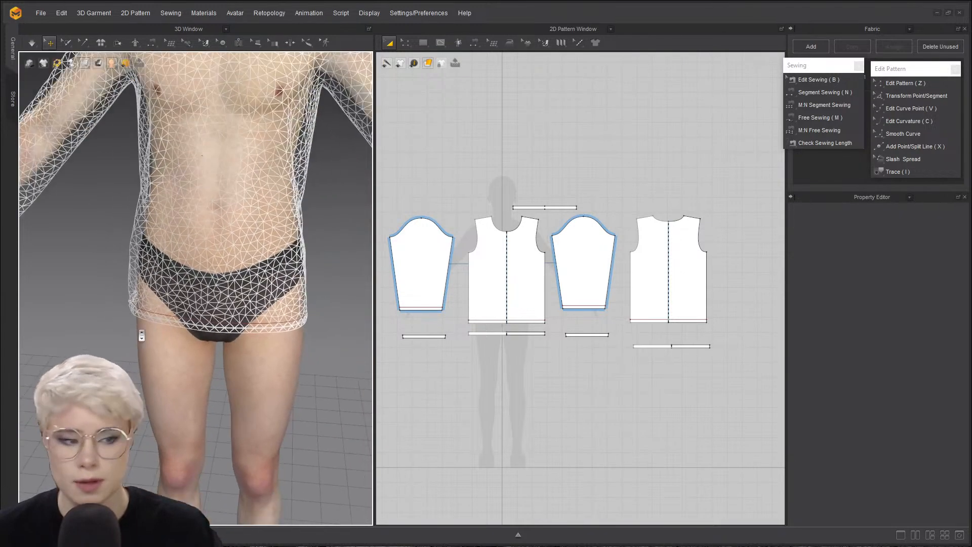
# - Set the particle distance of the neckband, cuff bands and hem bands to 10 mm
pyautogui.click(534, 208)
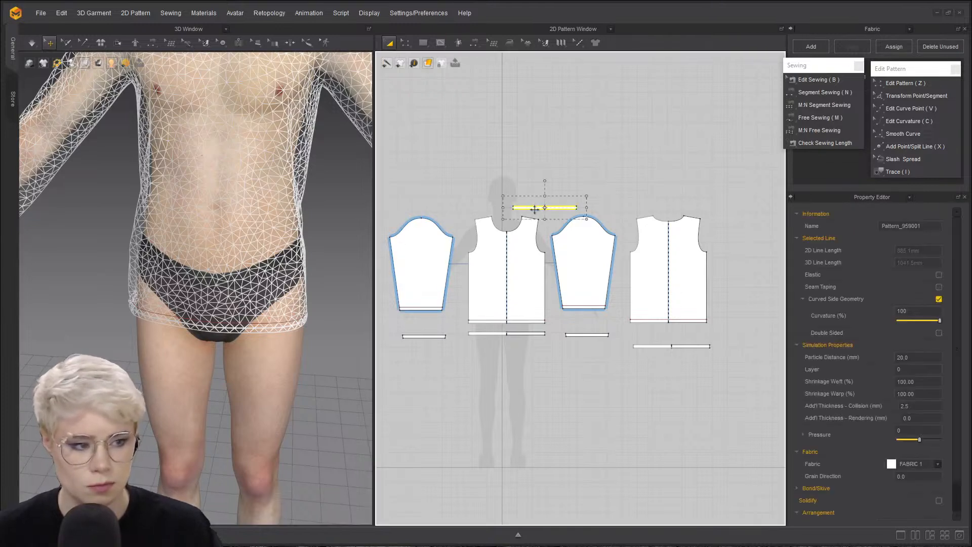
pyautogui.click(487, 332)
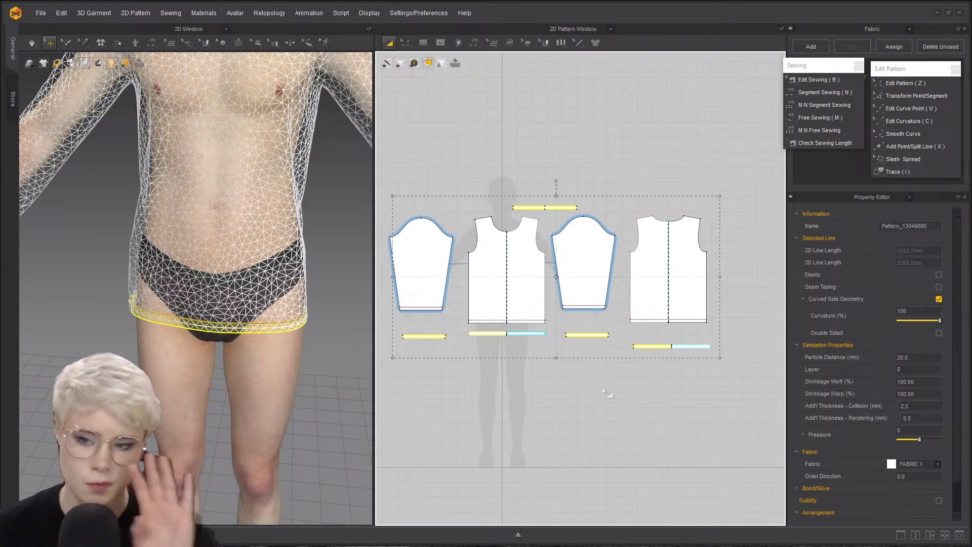
pyautogui.click(940, 358)
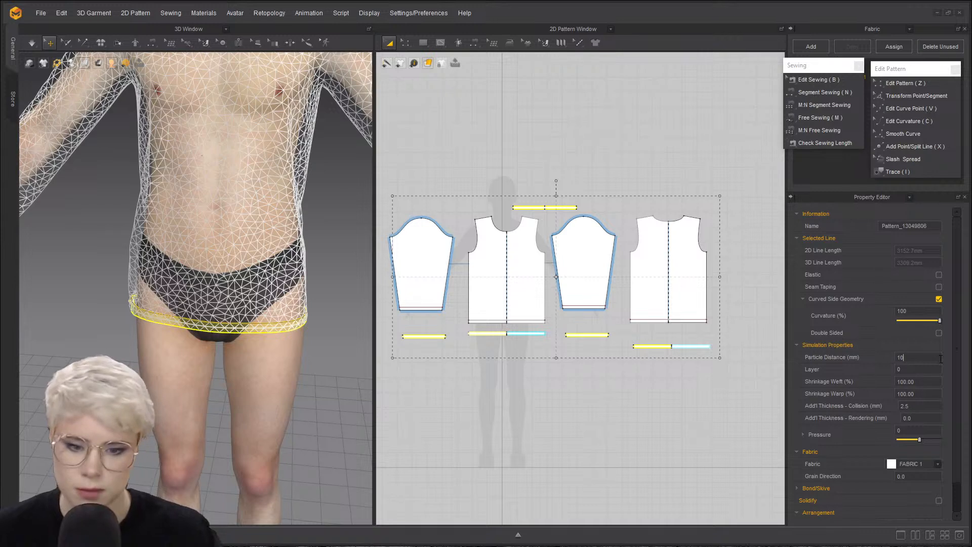
pyautogui.click(527, 400)
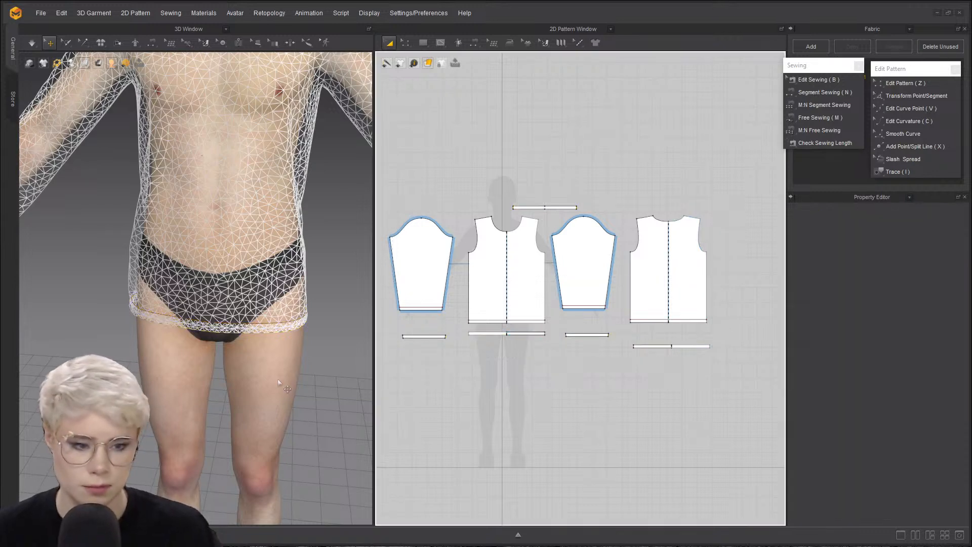
# - Return the garment display from mesh to a solid surface and inspect the hem corner at the side seam
pyautogui.moveTo(83, 65)
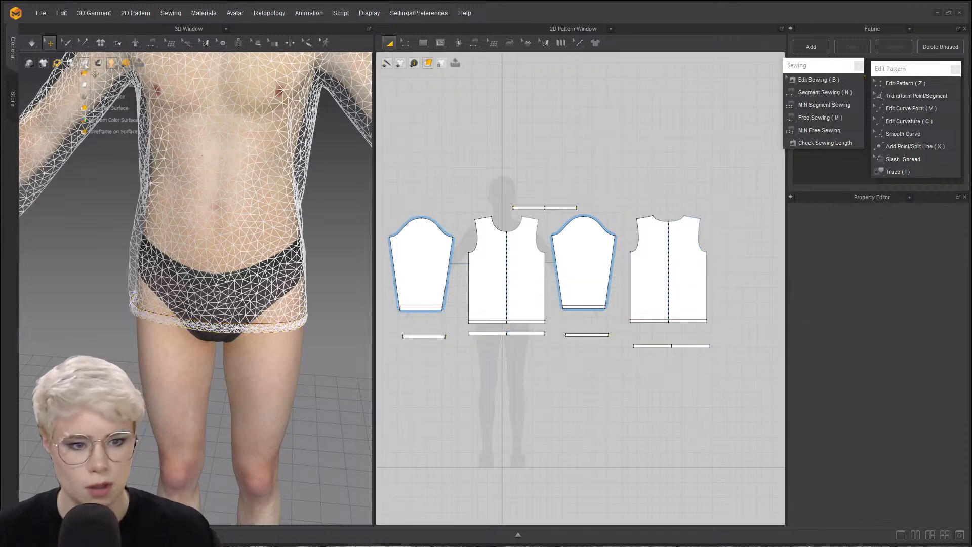
pyautogui.click(86, 125)
pyautogui.scroll(3, 147, 291)
pyautogui.moveTo(147, 291); pyautogui.dragTo(186, 282, button='right')
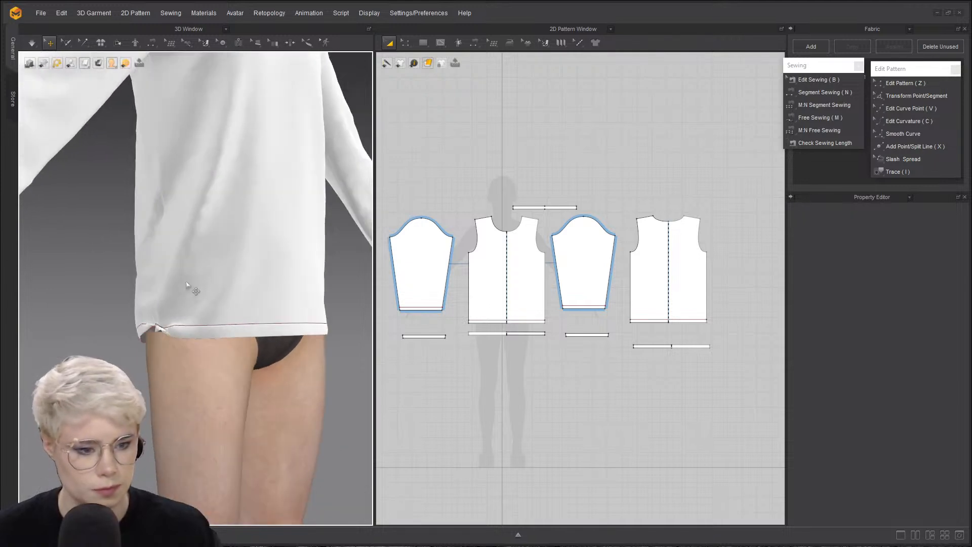
pyautogui.scroll(-1, 186, 284)
# - Select the cuff and hem bands and close the floating Edit Pattern and Sewing palettes
pyautogui.moveTo(770, 374); pyautogui.dragTo(454, 335)
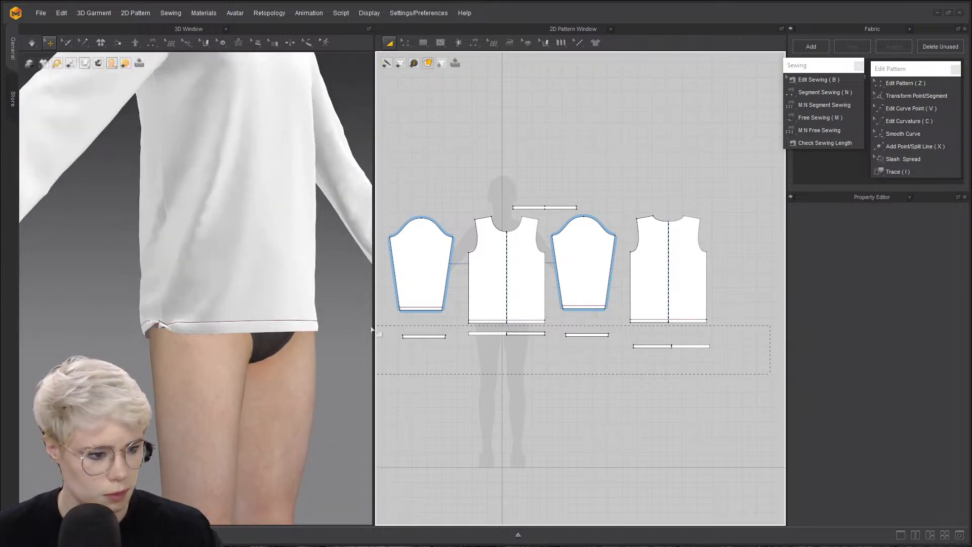
pyautogui.moveTo(373, 329); pyautogui.dragTo(378, 326)
pyautogui.click(955, 70)
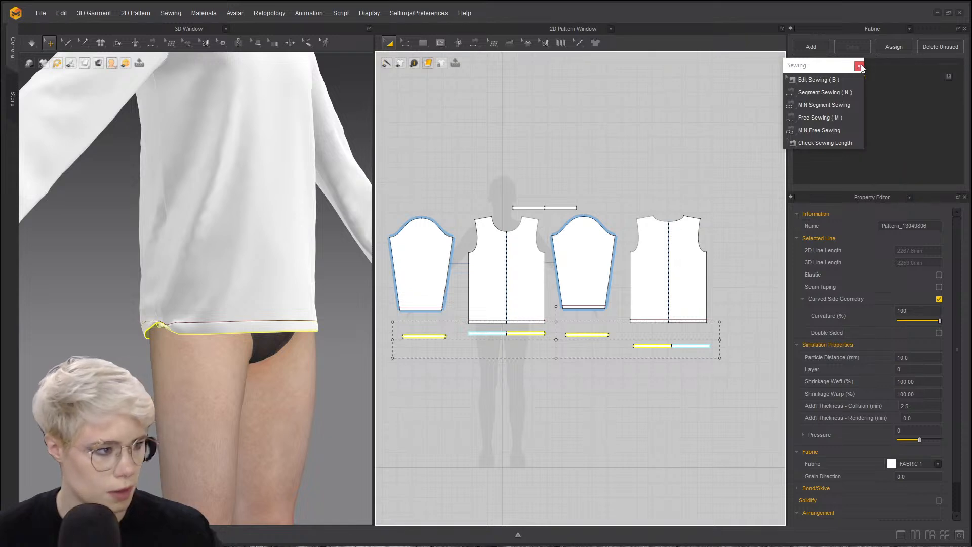
pyautogui.click(857, 66)
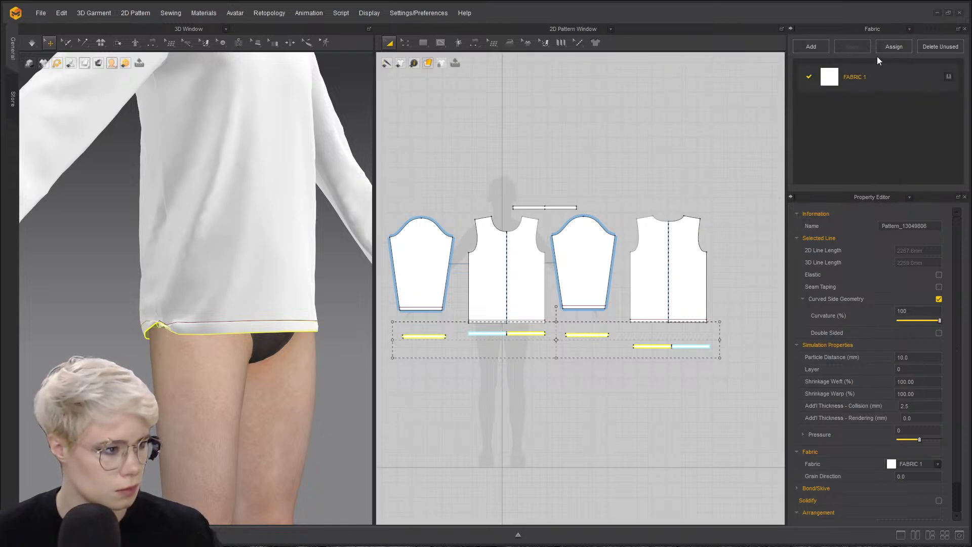
# - Add a second fabric coloured near-black (131313) and assign it to the cuff and hem bands
pyautogui.click(815, 47)
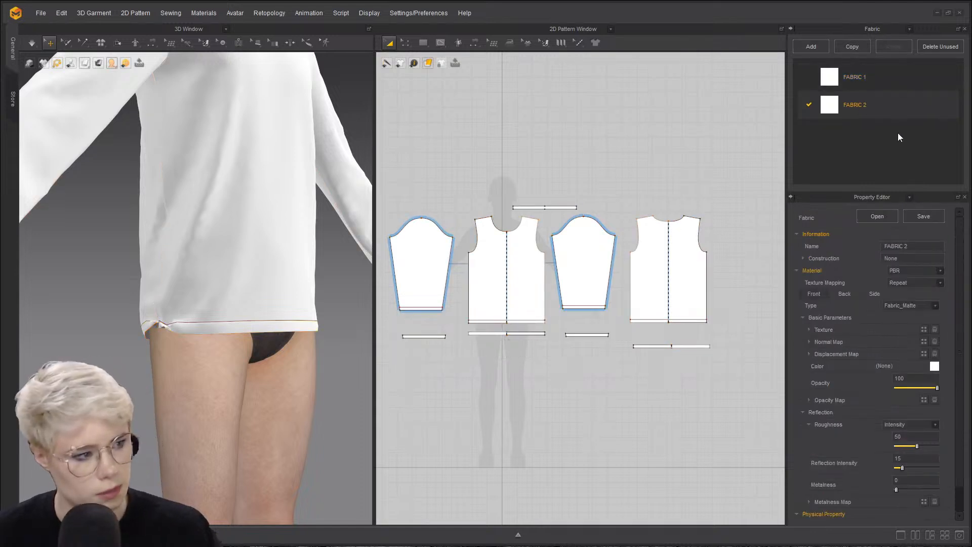
pyautogui.click(933, 365)
pyautogui.click(284, 164)
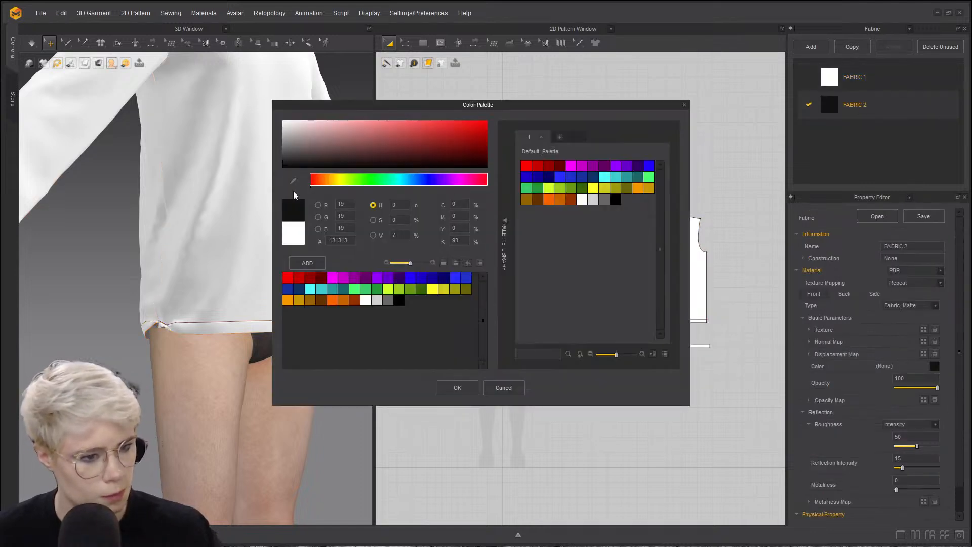
pyautogui.click(446, 388)
pyautogui.moveTo(726, 387); pyautogui.dragTo(400, 349)
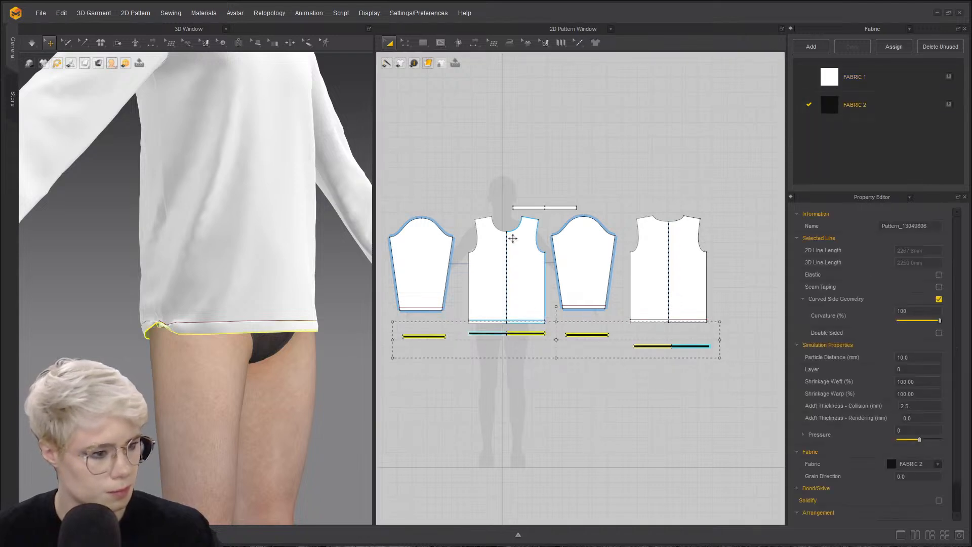
# - Run the simulation briefly and inspect the hem band around the side seam
pyautogui.press('space')
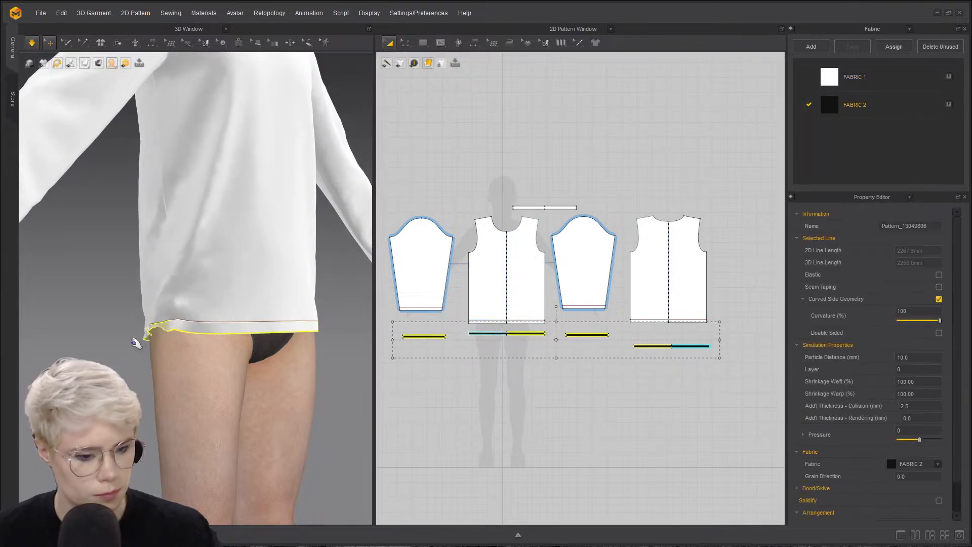
pyautogui.moveTo(137, 341); pyautogui.dragTo(215, 348, button='right')
pyautogui.press('space')
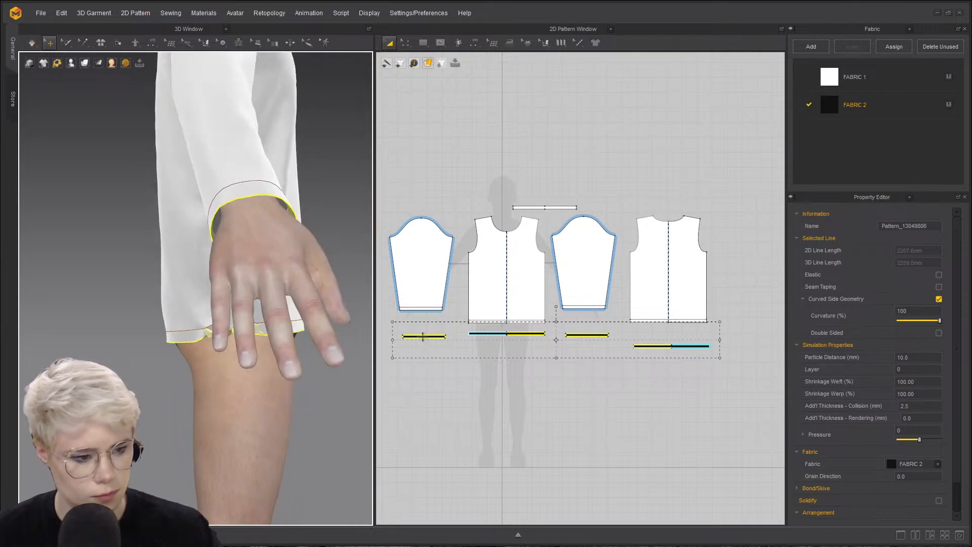
pyautogui.moveTo(276, 349); pyautogui.dragTo(161, 356, button='right')
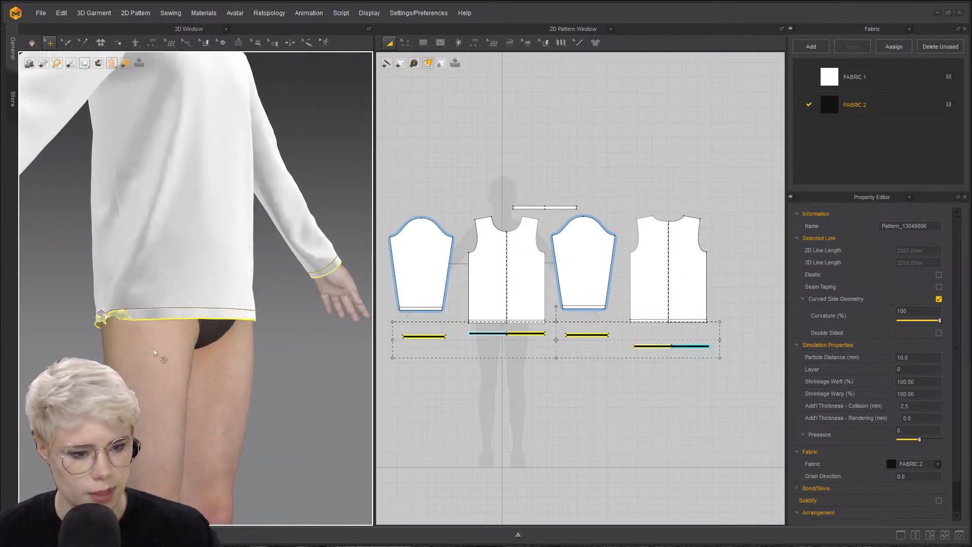
# - Superimpose the crumpled hem band under the shirt and simulate the garment again
pyautogui.rightClick(126, 315)
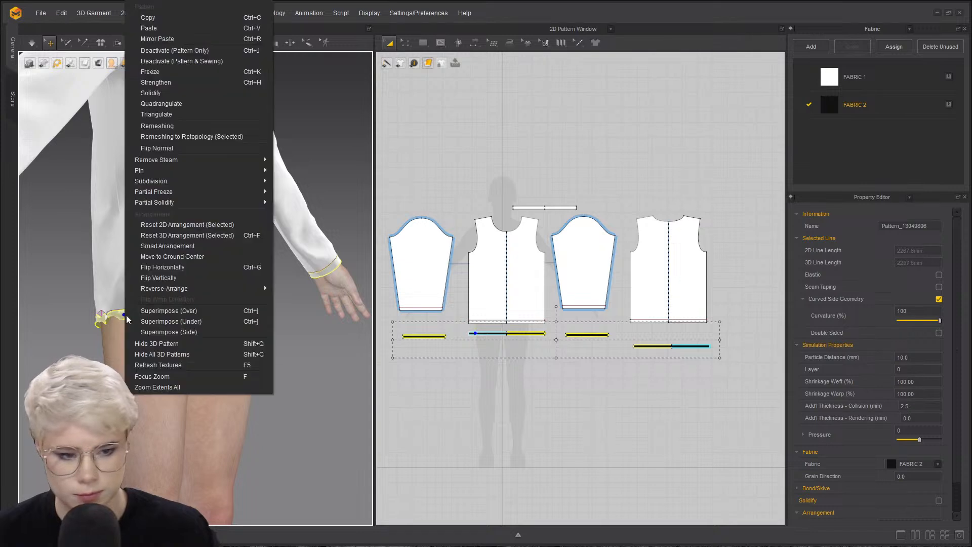
pyautogui.click(206, 323)
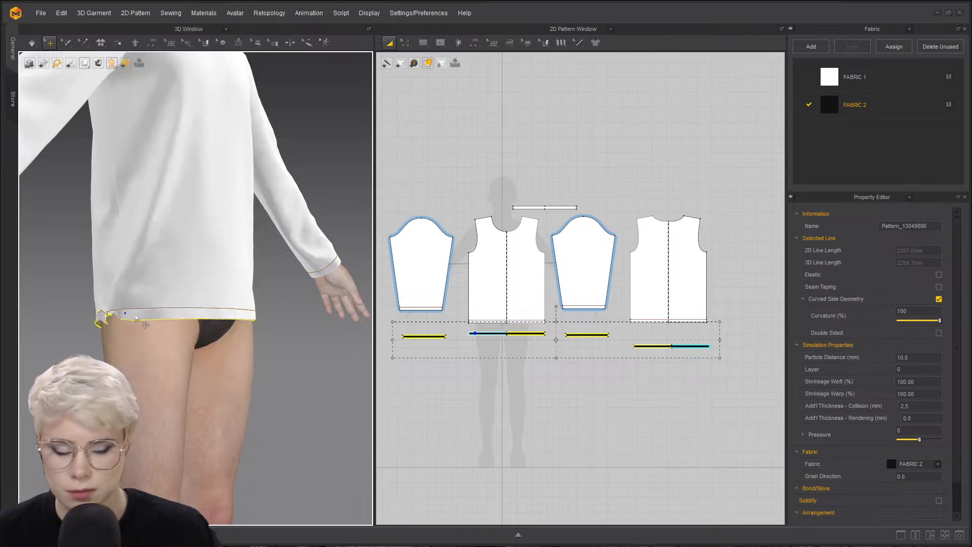
pyautogui.moveTo(144, 352); pyautogui.dragTo(110, 334, button='right')
pyautogui.press('space')
pyautogui.moveTo(179, 331); pyautogui.dragTo(209, 337, button='right')
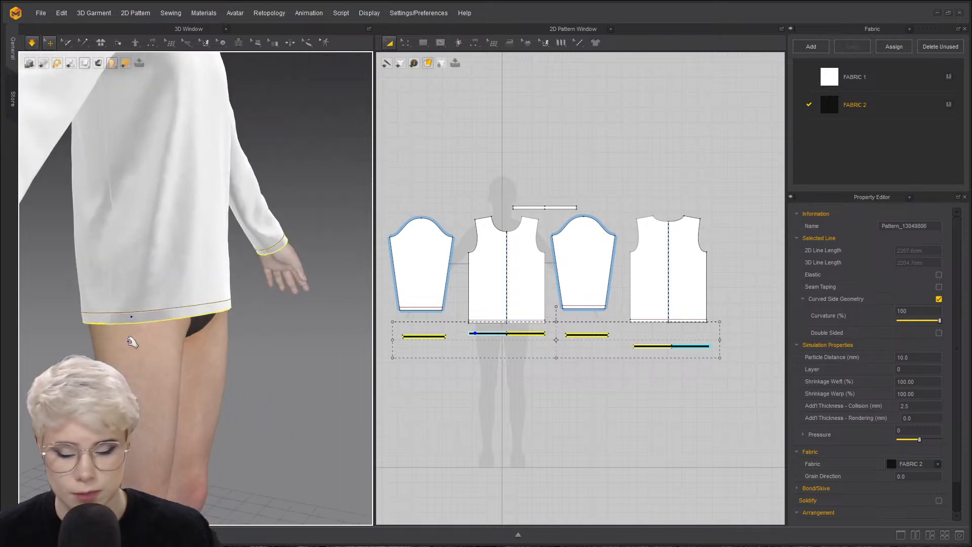
# - Set the garment display to Thick Textured Surface and inspect the inner hem bands and the whole shirt
pyautogui.moveTo(144, 326); pyautogui.dragTo(121, 302, button='right')
pyautogui.scroll(5, 142, 292)
pyautogui.click(255, 364)
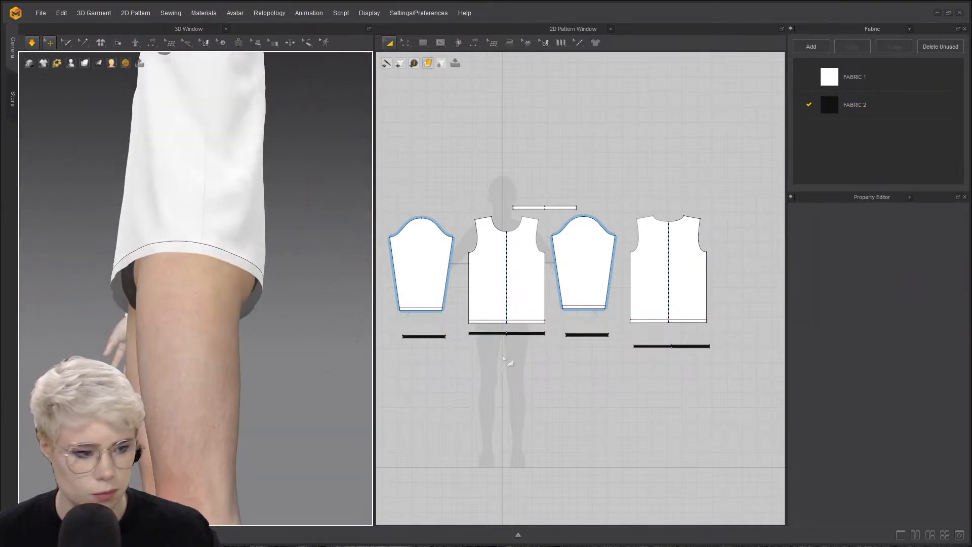
pyautogui.click(86, 74)
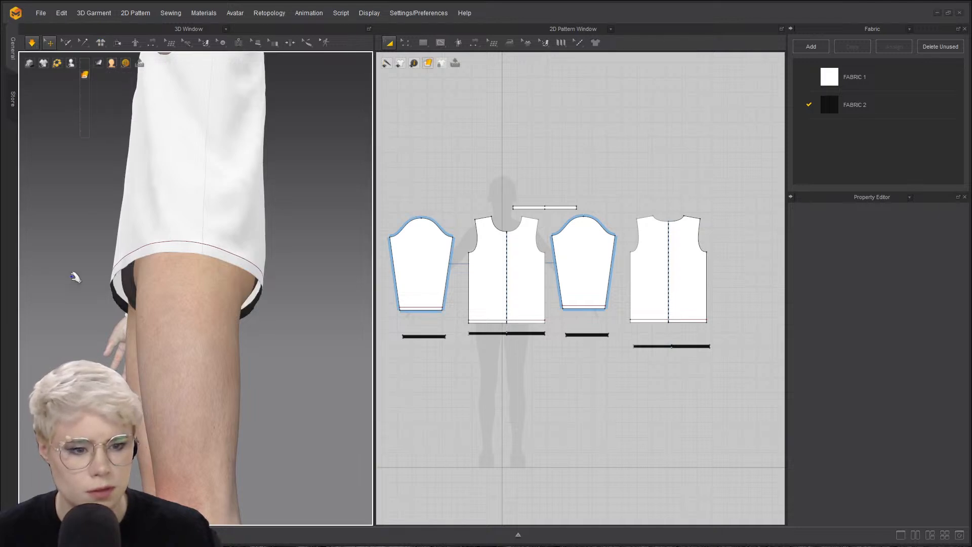
pyautogui.moveTo(75, 276); pyautogui.dragTo(153, 291, button='right')
pyautogui.scroll(3, 92, 287)
pyautogui.moveTo(92, 287); pyautogui.dragTo(130, 293, button='right')
pyautogui.moveTo(73, 277); pyautogui.dragTo(178, 291, button='right')
pyautogui.scroll(-4, 197, 271)
pyautogui.scroll(-2, 121, 272)
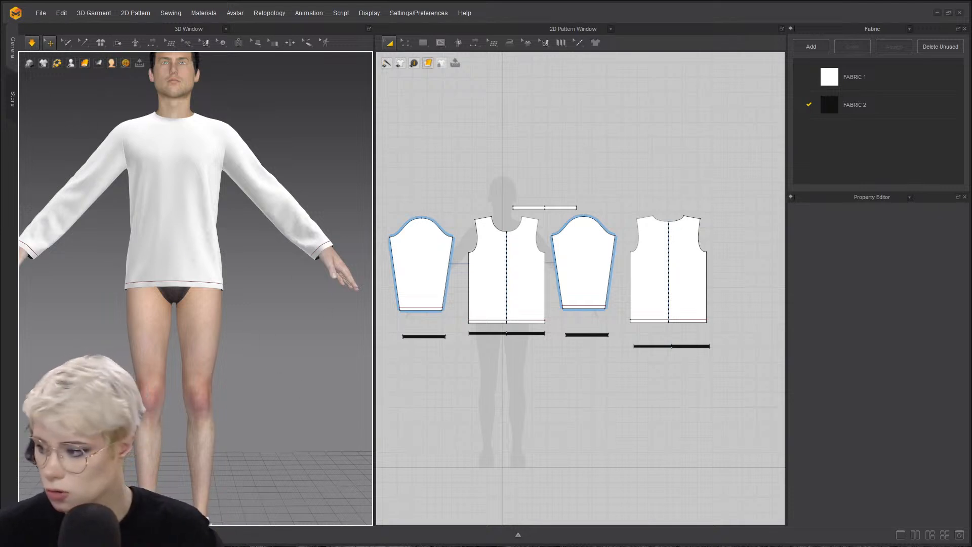
pyautogui.press('z')
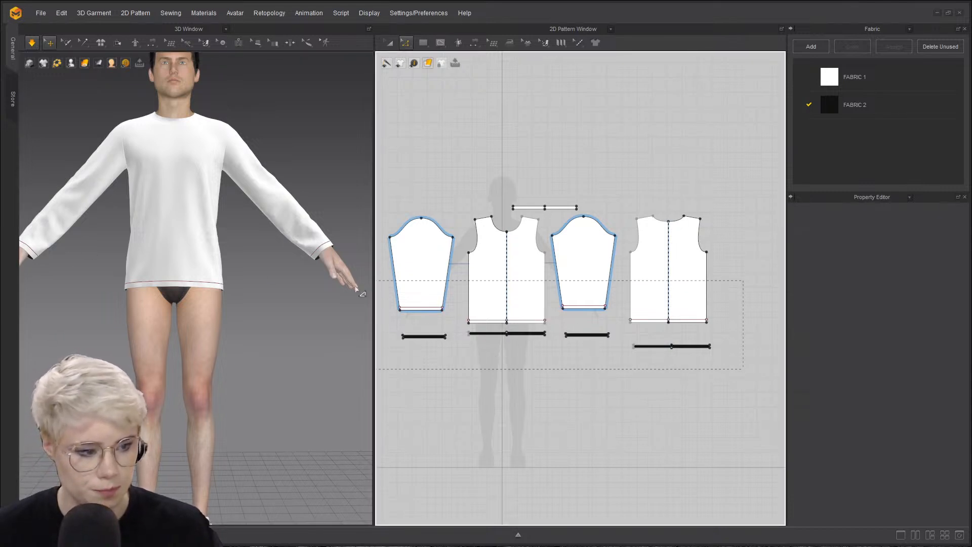
pyautogui.moveTo(357, 291); pyautogui.dragTo(379, 281)
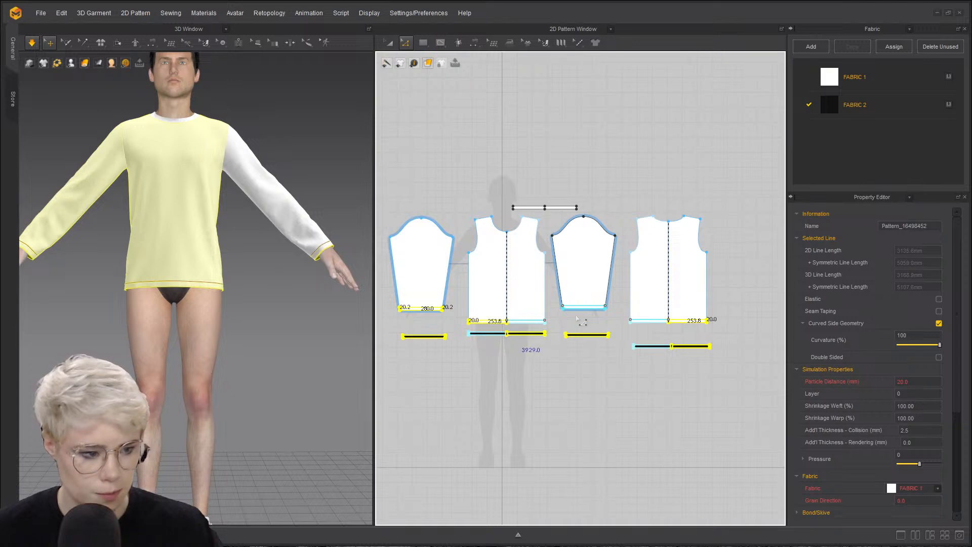
pyautogui.click(382, 336)
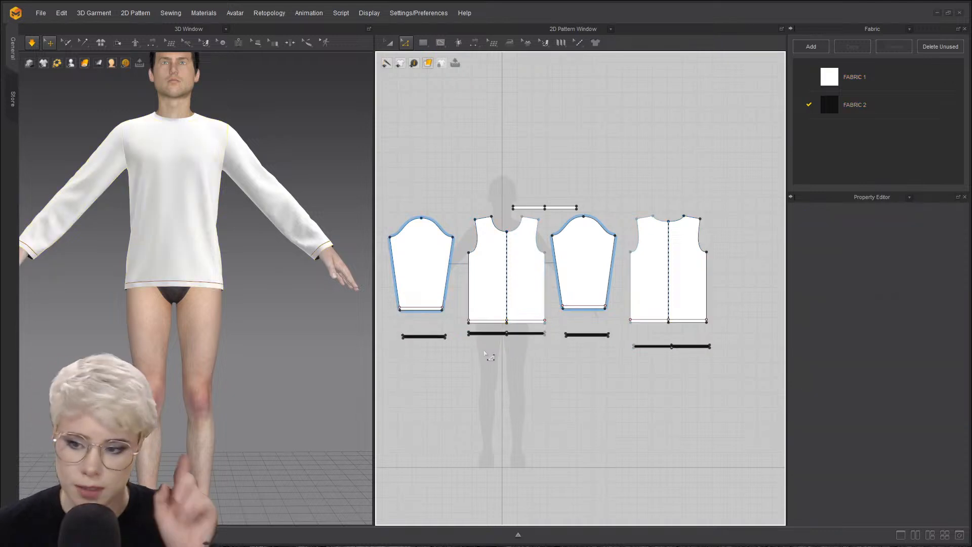
# - Try to select the lower edges of the shirt and sleeve patterns together with their hem and cuff bands
pyautogui.moveTo(244, 273)
pyautogui.mouseDown(button='right')
pyautogui.moveTo(236, 293)
pyautogui.moveTo(239, 282)
pyautogui.mouseUp(button='right')
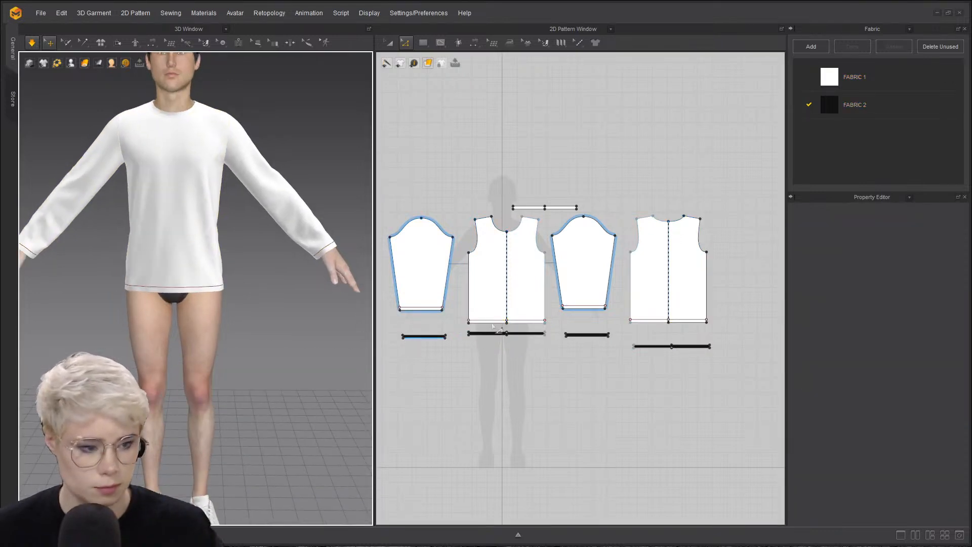
pyautogui.moveTo(521, 314); pyautogui.dragTo(581, 310, button='right')
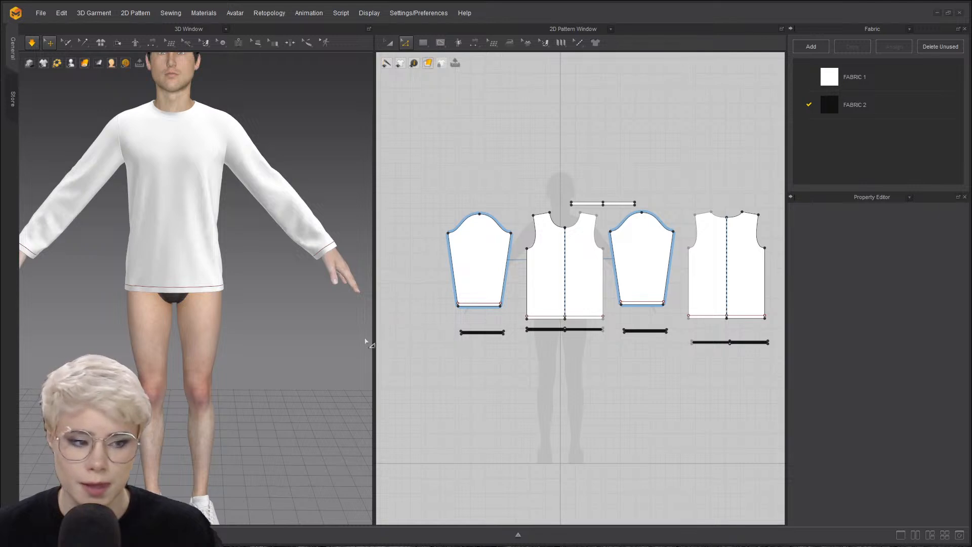
pyautogui.scroll(-2, 456, 329)
pyautogui.scroll(4, 506, 332)
pyautogui.scroll(-2, 541, 334)
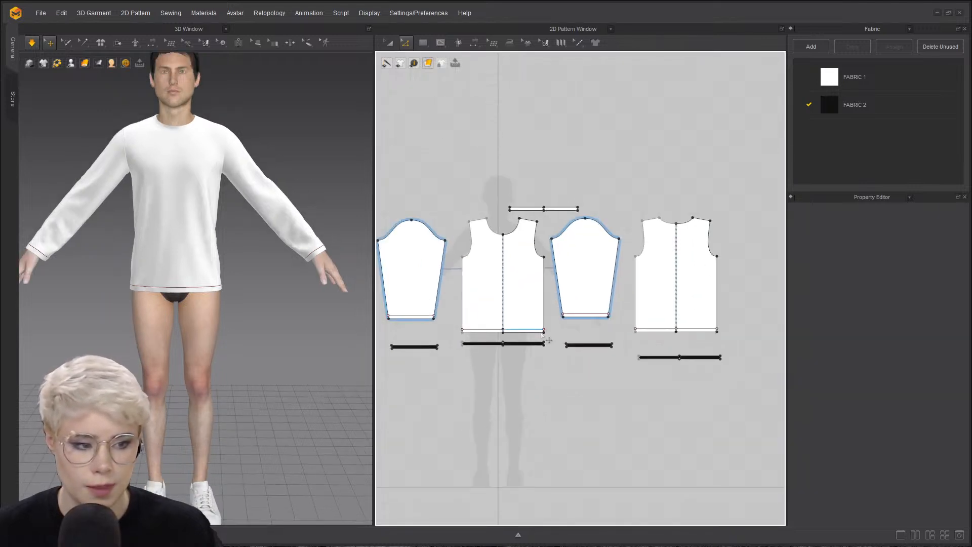
pyautogui.moveTo(516, 360); pyautogui.dragTo(530, 363, button='right')
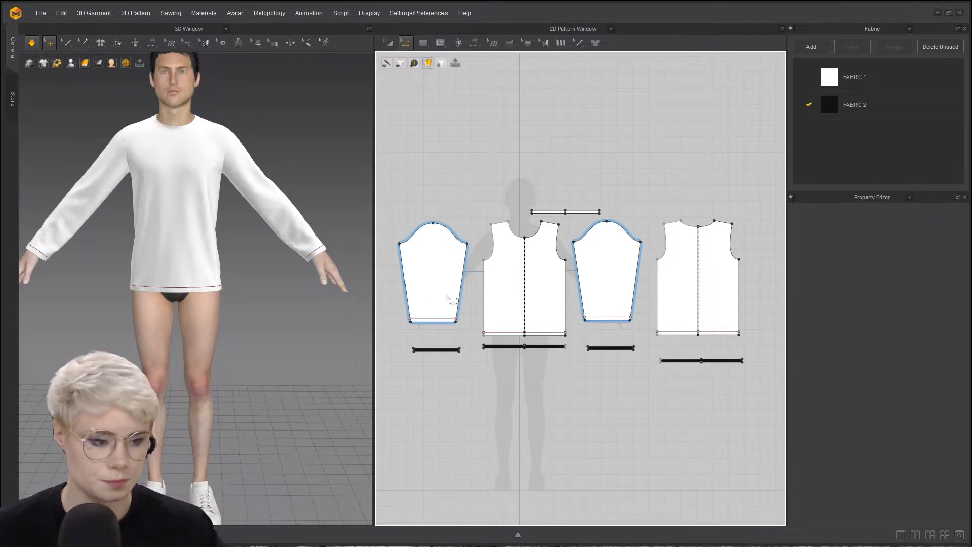
pyautogui.moveTo(396, 304); pyautogui.dragTo(766, 386)
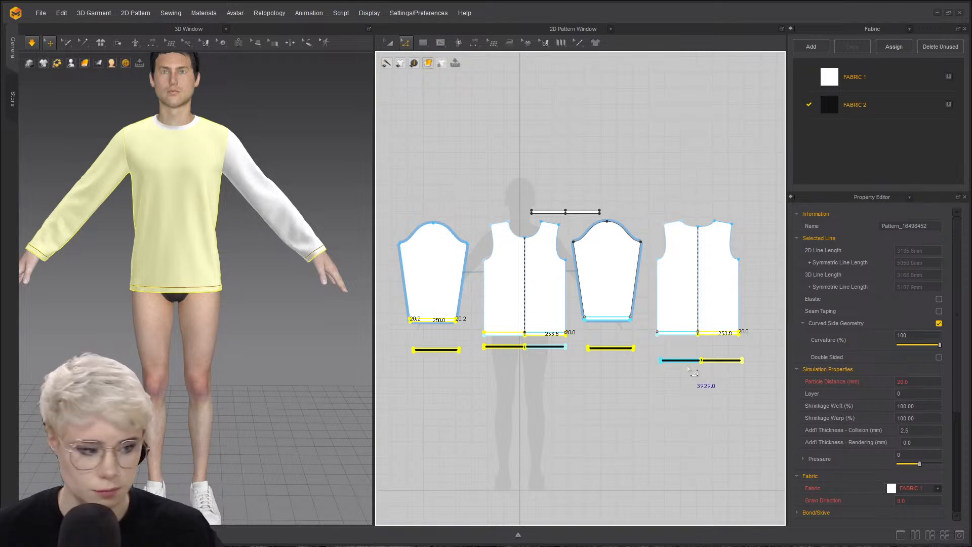
pyautogui.click(394, 303)
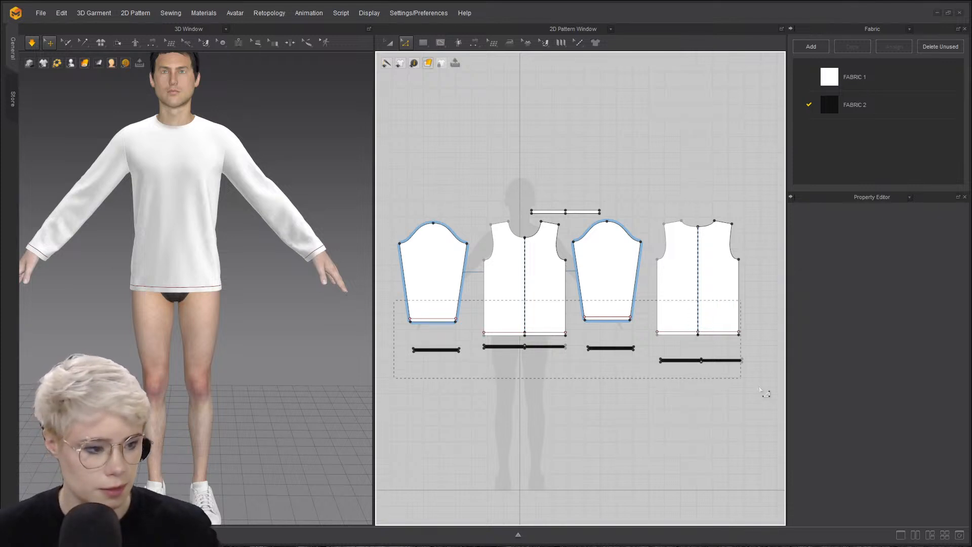
pyautogui.moveTo(753, 392); pyautogui.dragTo(754, 394)
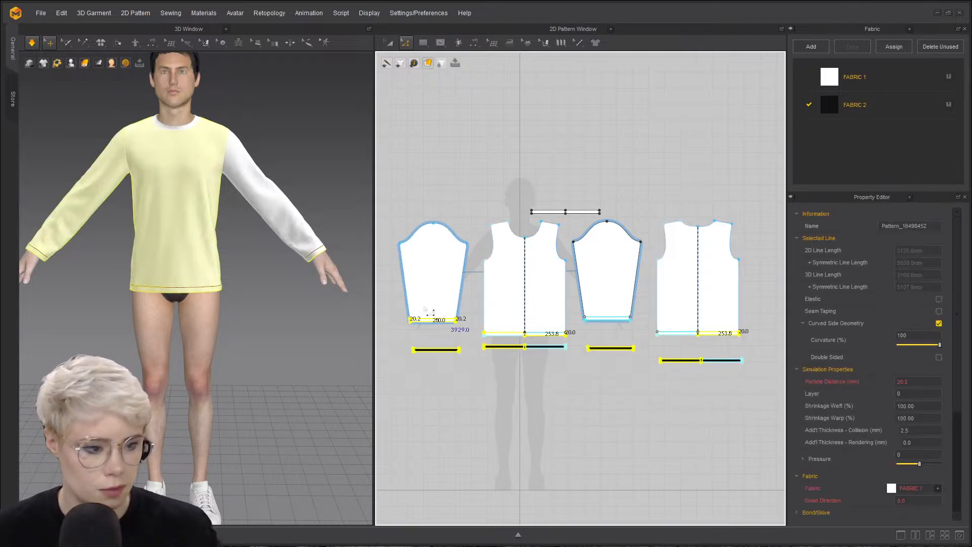
pyautogui.click(392, 301)
# - Detach the Edit Pattern tool list as a floating palette over the 2D patterns
pyautogui.click(406, 43)
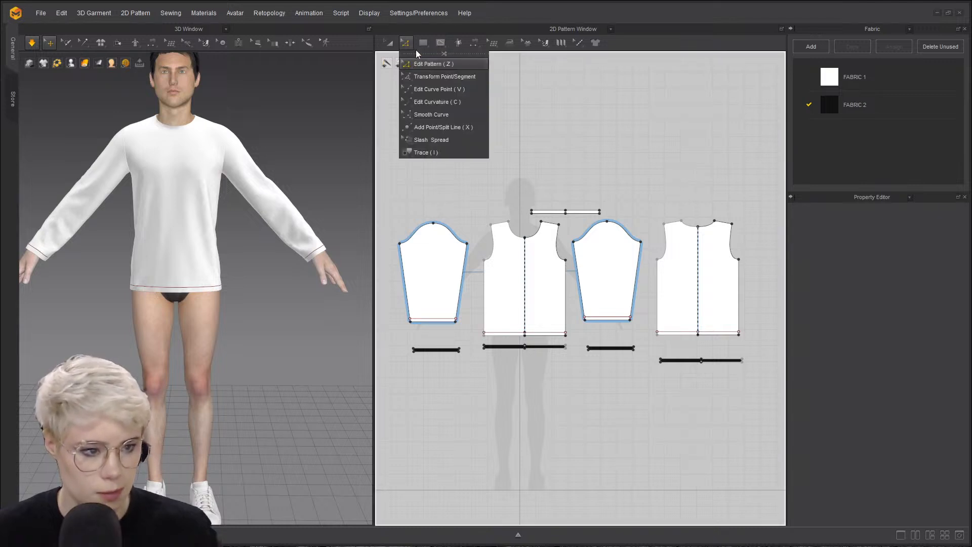
pyautogui.click(441, 45)
pyautogui.click(405, 43)
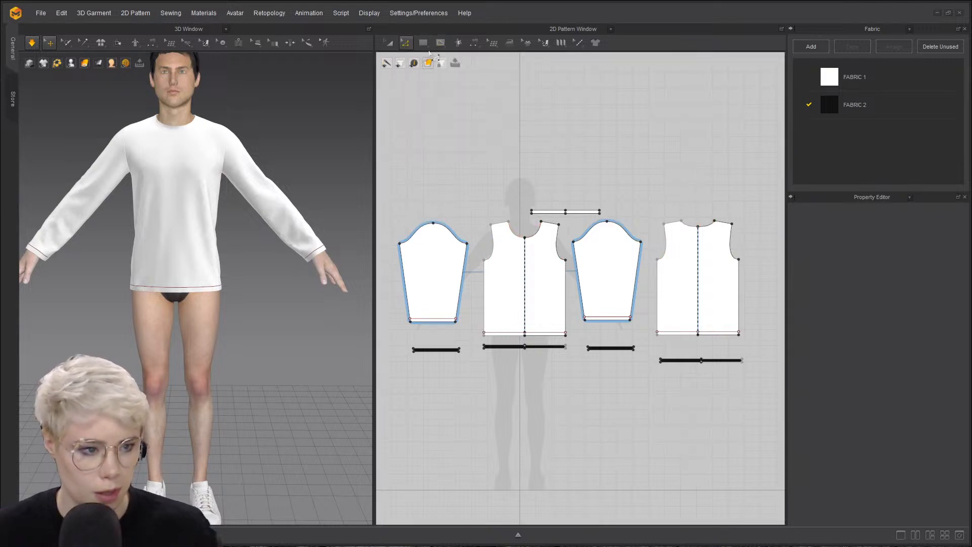
pyautogui.click(405, 44)
pyautogui.moveTo(414, 58); pyautogui.dragTo(597, 69)
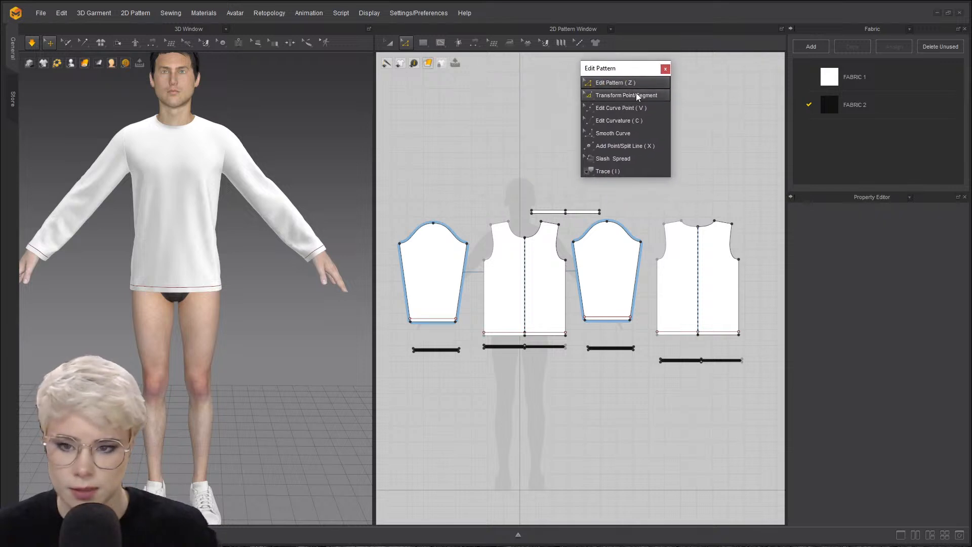
# - Try to lengthen the sleeves and shirt bodies together by moving their lower edges and bands downward
pyautogui.click(390, 286)
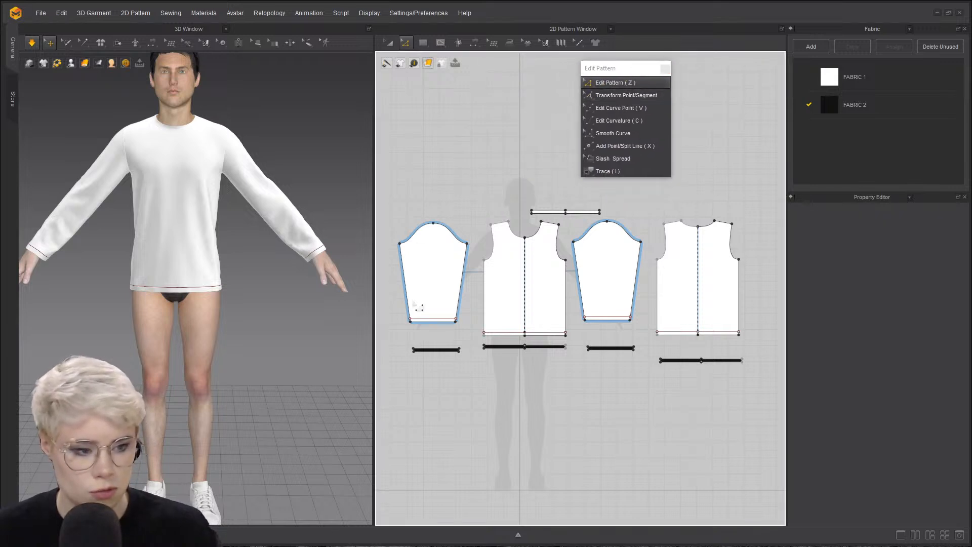
pyautogui.moveTo(779, 399); pyautogui.dragTo(780, 399)
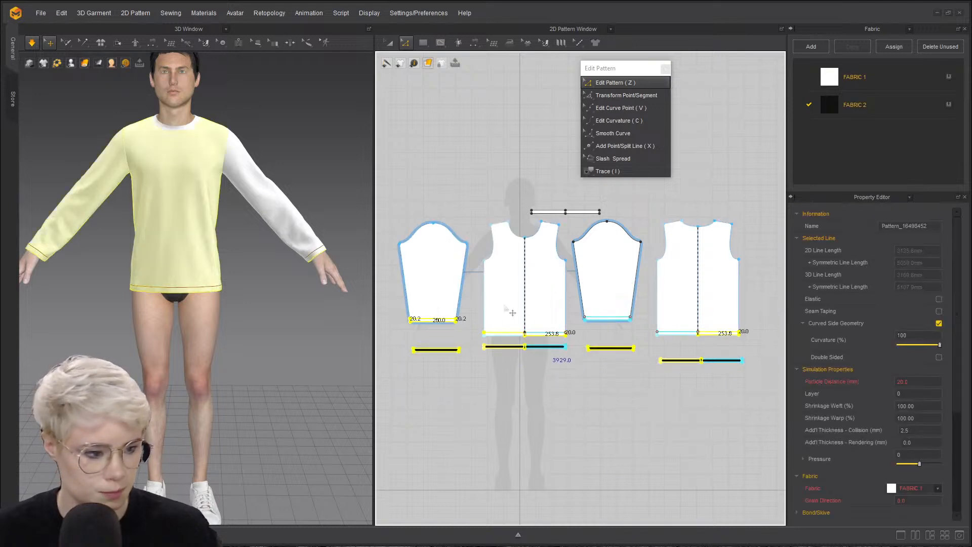
pyautogui.moveTo(397, 287); pyautogui.dragTo(783, 387)
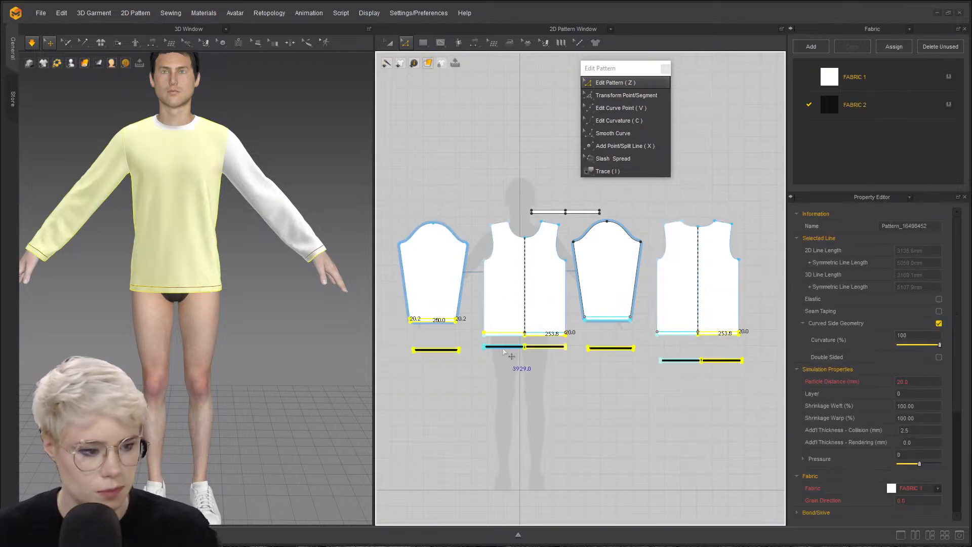
pyautogui.click(433, 337)
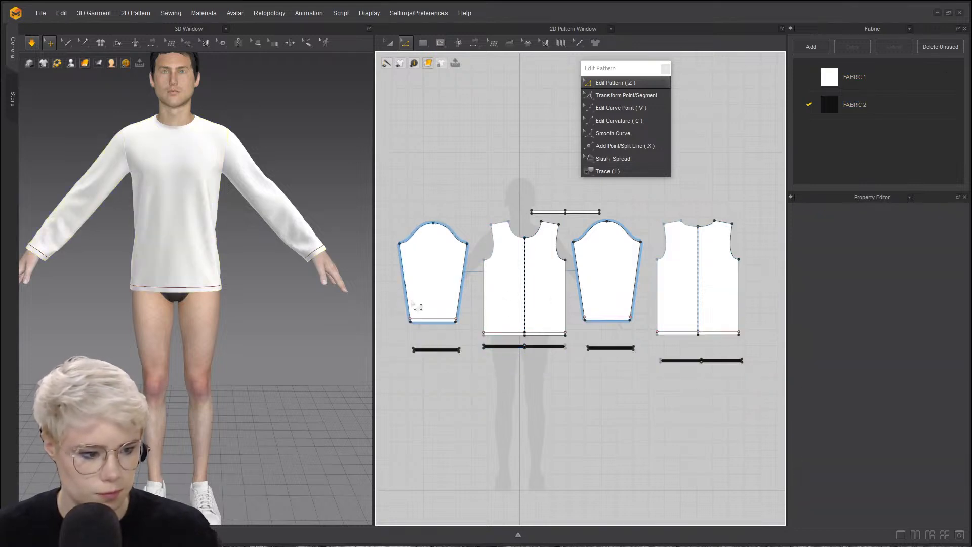
pyautogui.moveTo(426, 344); pyautogui.dragTo(434, 365)
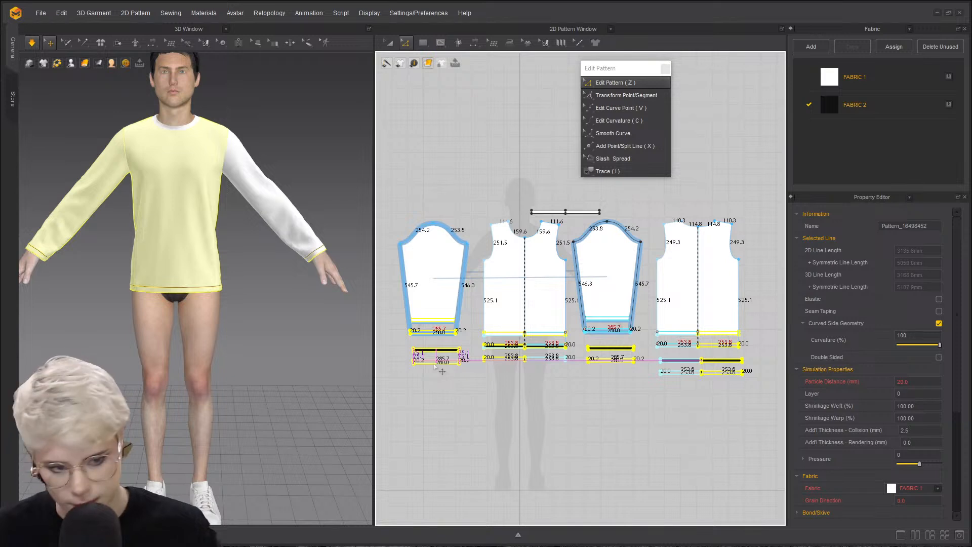
# - Lengthen only the front and back bodies slightly by moving their hem edges and both hem bands straight down together
pyautogui.click(471, 325)
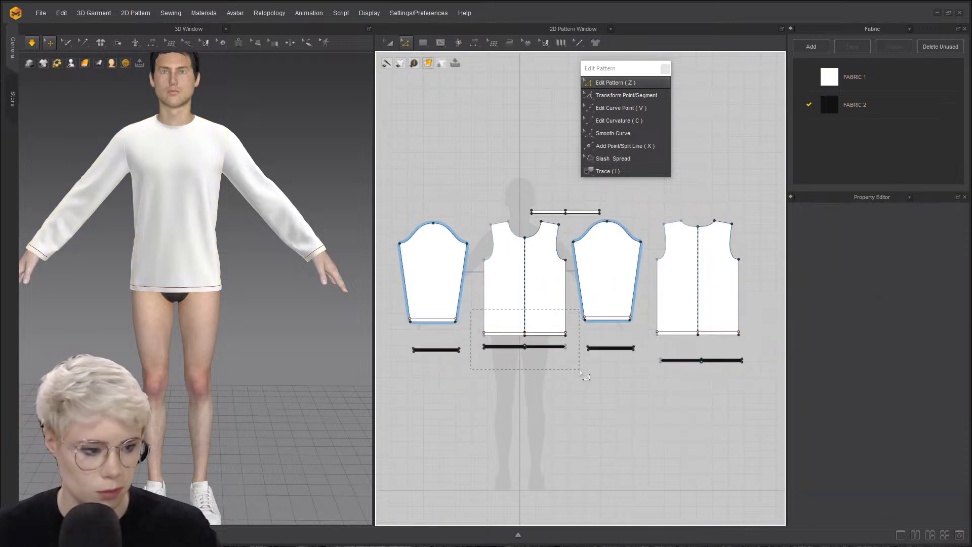
pyautogui.moveTo(579, 369); pyautogui.dragTo(580, 370)
pyautogui.keyDown('shift'); pyautogui.moveTo(642, 318); pyautogui.dragTo(757, 381); pyautogui.keyUp('shift')
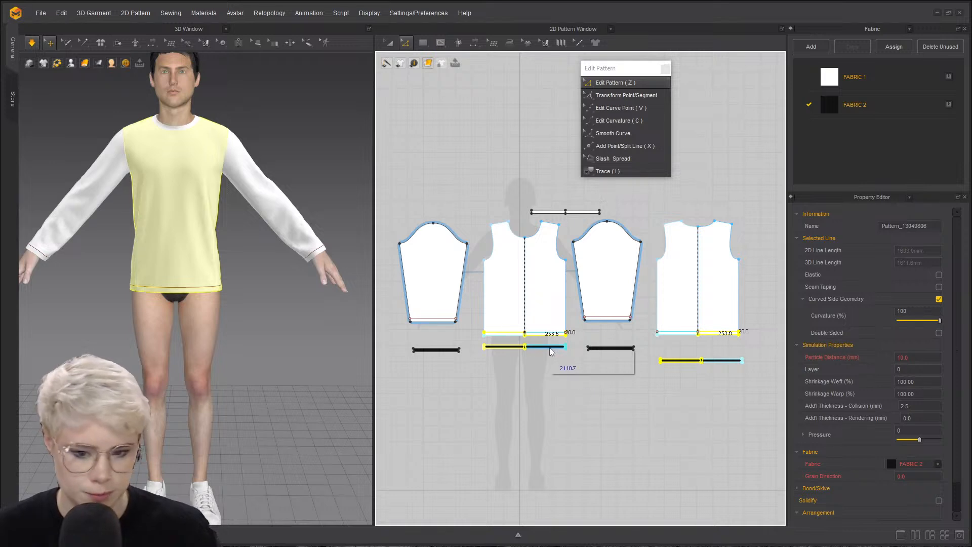
pyautogui.click(518, 381)
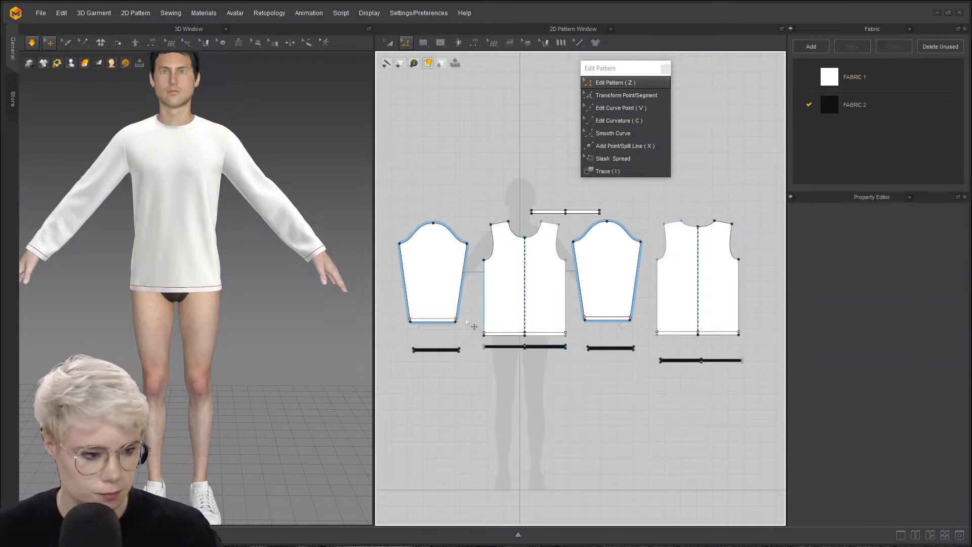
pyautogui.moveTo(570, 372); pyautogui.dragTo(570, 372)
pyautogui.keyDown('shift'); pyautogui.moveTo(643, 314); pyautogui.dragTo(768, 397); pyautogui.keyUp('shift')
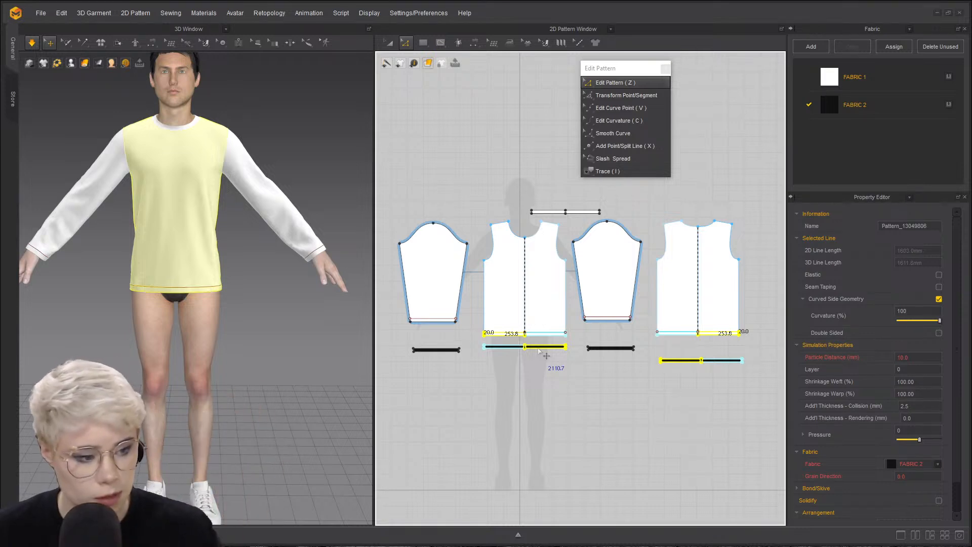
pyautogui.moveTo(538, 349)
pyautogui.mouseDown()
pyautogui.moveTo(542, 375)
pyautogui.moveTo(538, 360)
pyautogui.mouseUp()
# - Simulate the garment with the lengthened body and inspect its hem up close and from the front
pyautogui.scroll(10, 244, 276)
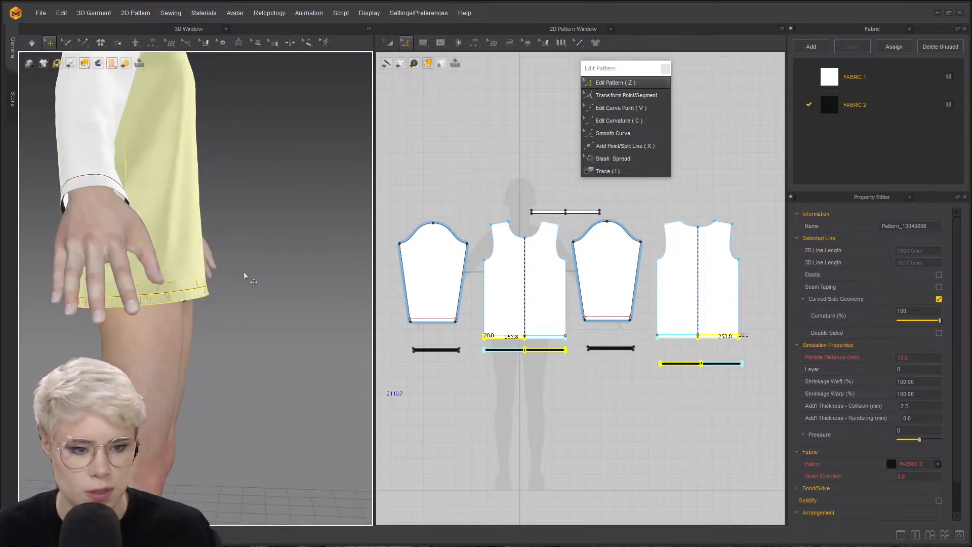
pyautogui.press('space')
pyautogui.moveTo(237, 320); pyautogui.dragTo(143, 331, button='right')
pyautogui.scroll(-4, 161, 310)
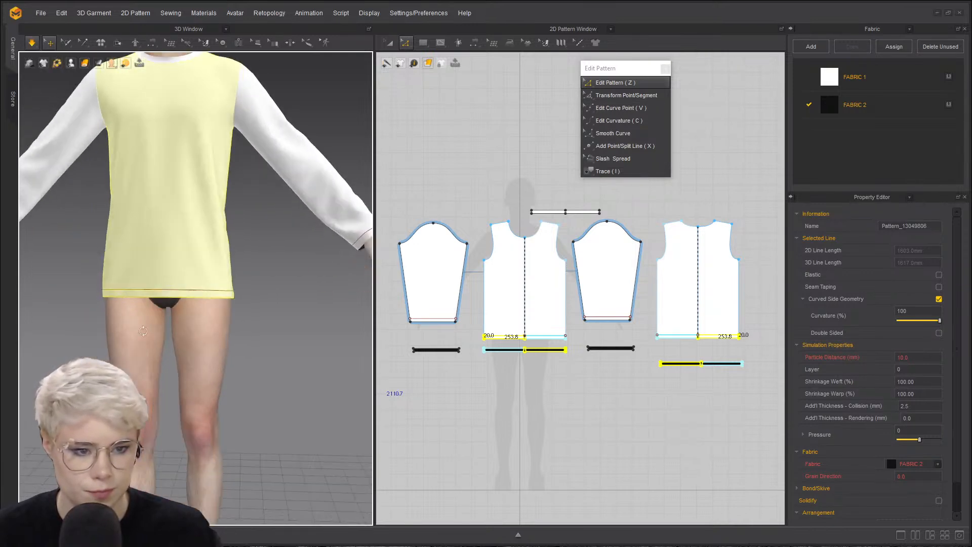
pyautogui.scroll(-3, 143, 331)
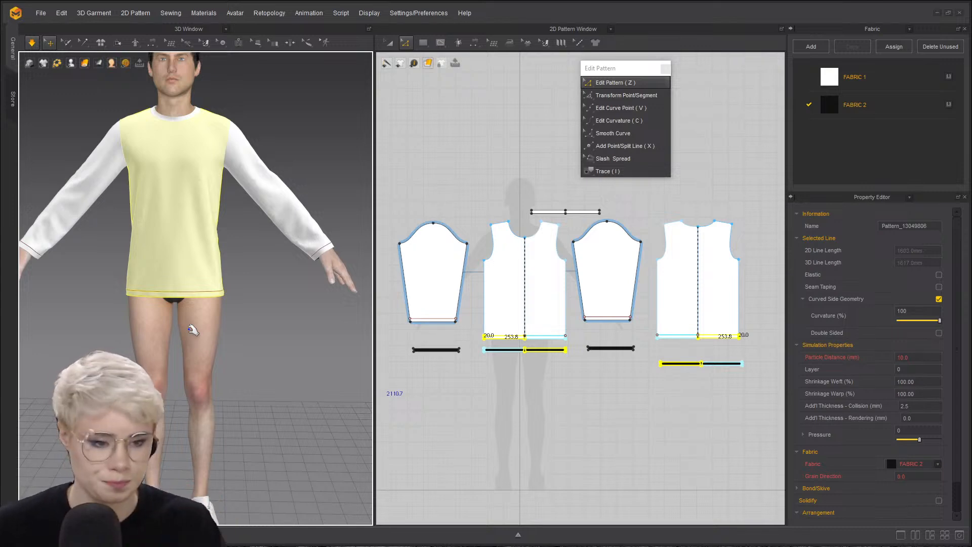
# - Deselect the patterns, inspect the lengthened shirt at an angle and close the floating Edit Pattern tool list
pyautogui.click(485, 442)
pyautogui.moveTo(226, 326)
pyautogui.mouseDown(button='right')
pyautogui.moveTo(186, 333)
pyautogui.moveTo(214, 330)
pyautogui.mouseUp(button='right')
pyautogui.moveTo(158, 276); pyautogui.dragTo(176, 294, button='middle')
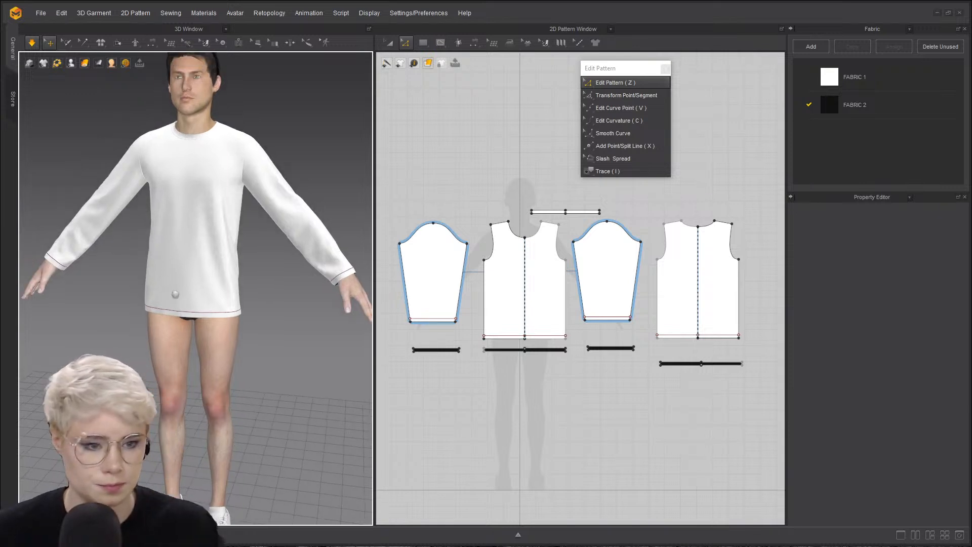
pyautogui.scroll(3, 228, 228)
pyautogui.click(665, 68)
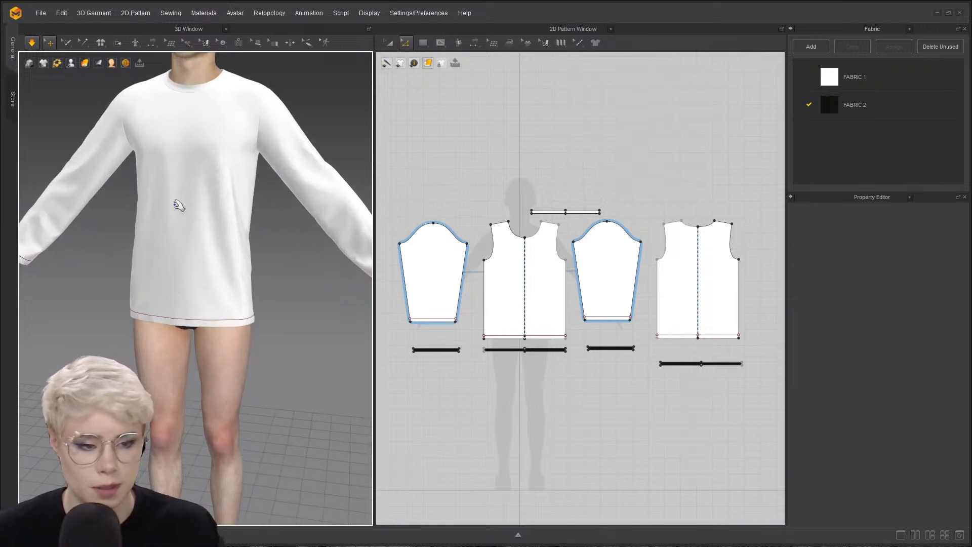
pyautogui.moveTo(178, 205); pyautogui.dragTo(180, 246, button='middle')
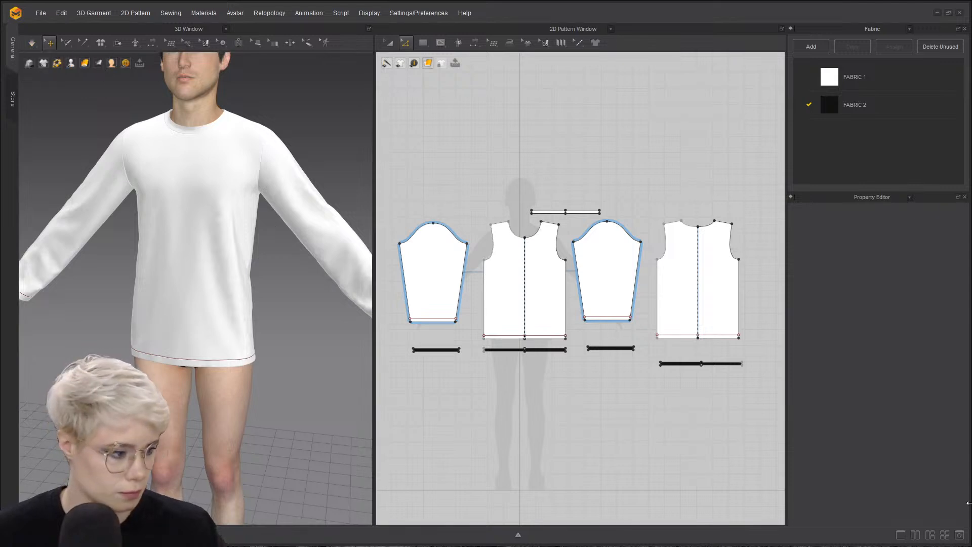
# - Reset the workspace layout and show the library's Fabric folder as a name list
pyautogui.click(959, 534)
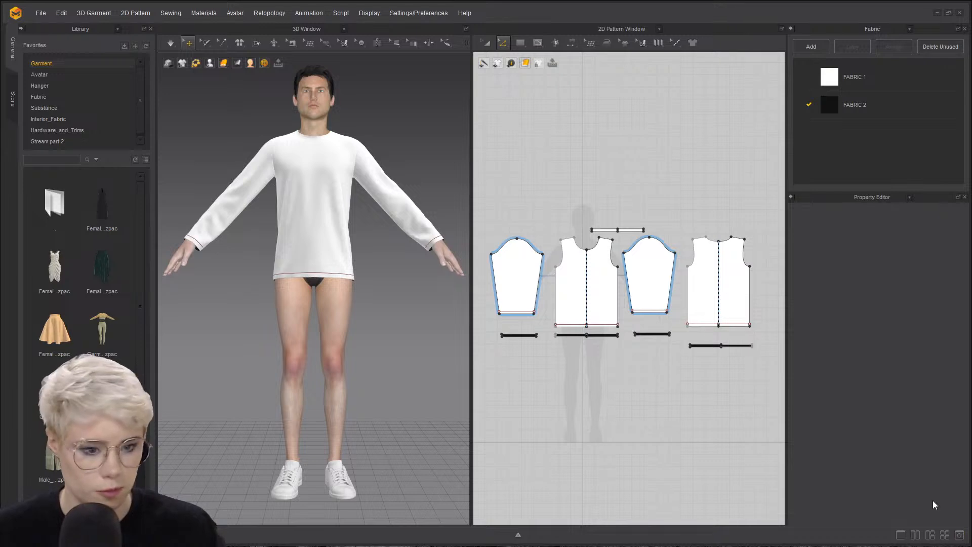
pyautogui.click(61, 96)
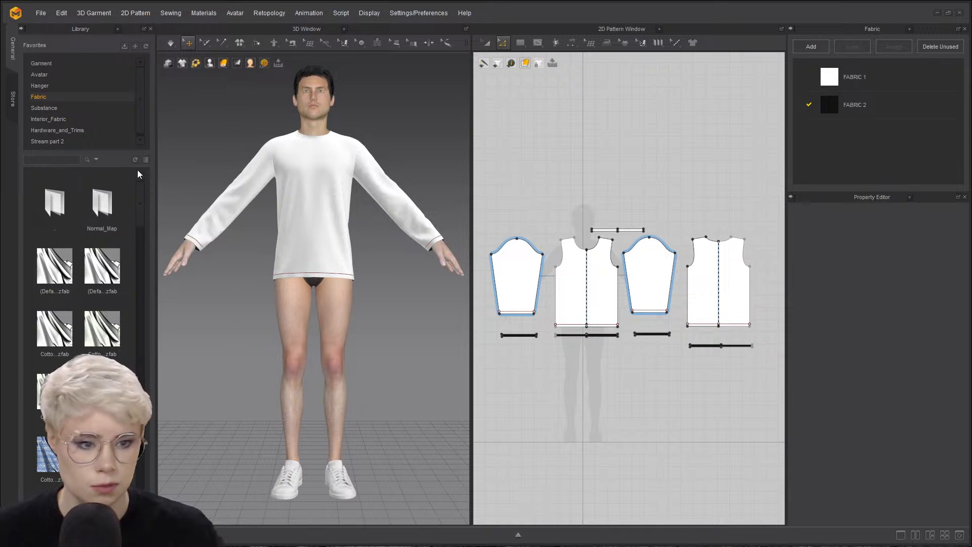
pyautogui.click(145, 160)
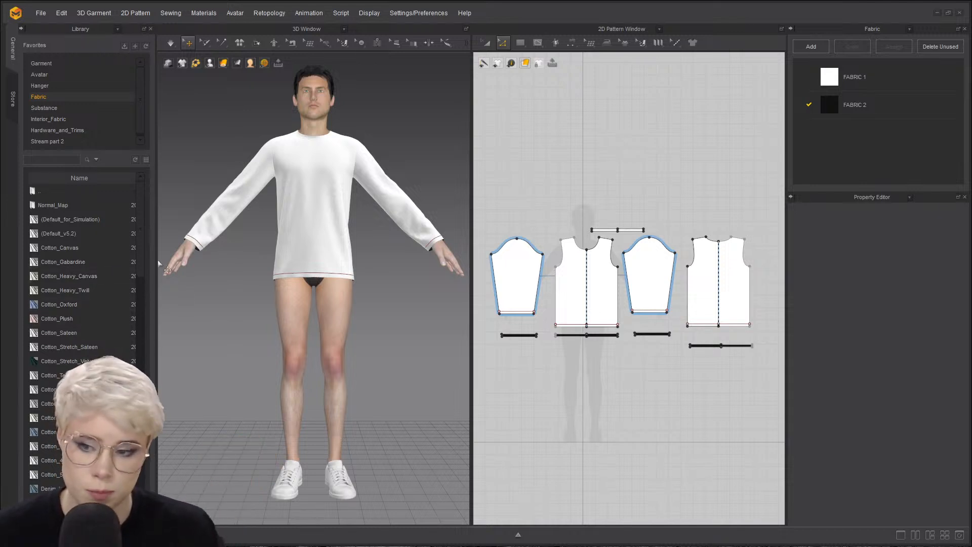
# - Browse the cotton presets in the fabric library, from Cotton_Plush downward
pyautogui.click(83, 318)
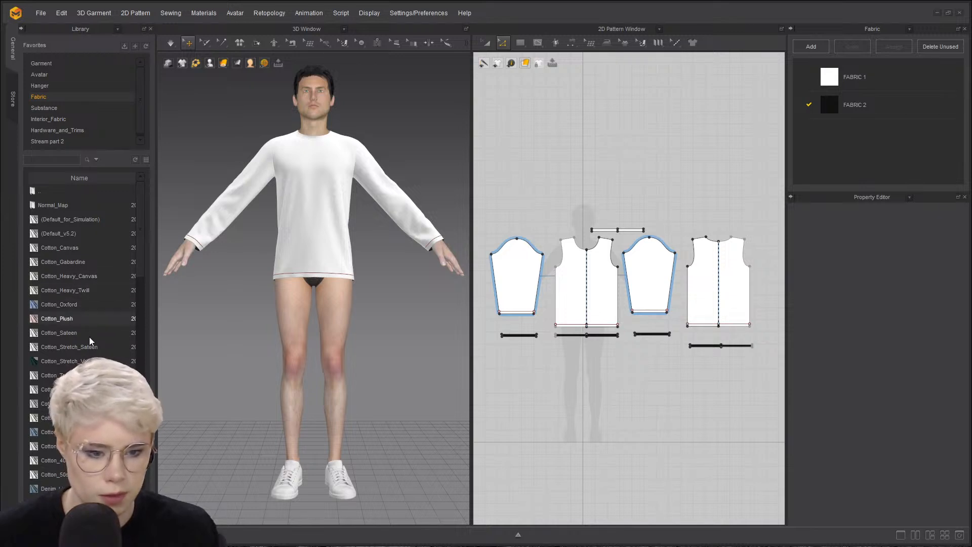
pyautogui.press('Down')
pyautogui.press('Down')
pyautogui.press('Down')
pyautogui.press('Down')
pyautogui.press('Down')
pyautogui.press('Down')
pyautogui.press('Down')
pyautogui.press('Down')
pyautogui.press('Down')
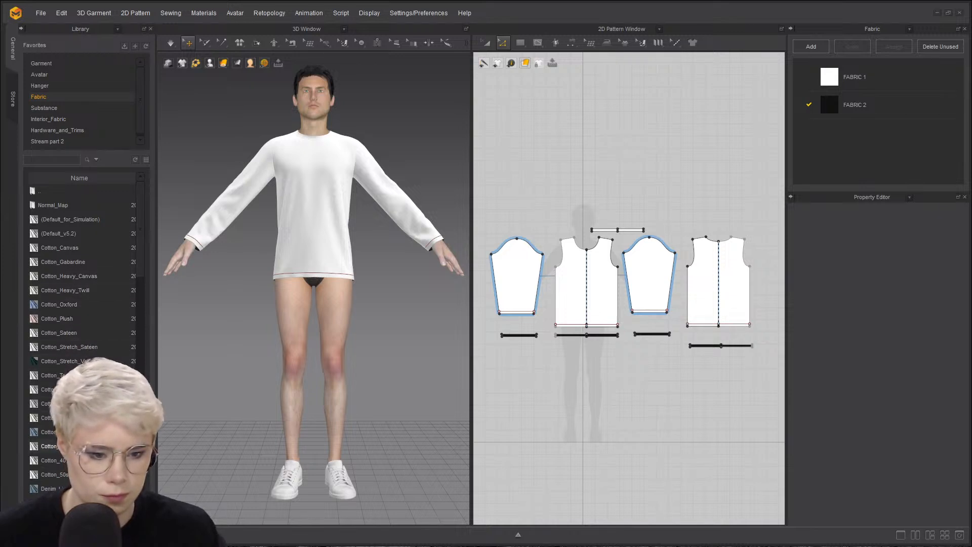
pyautogui.scroll(-2, 91, 279)
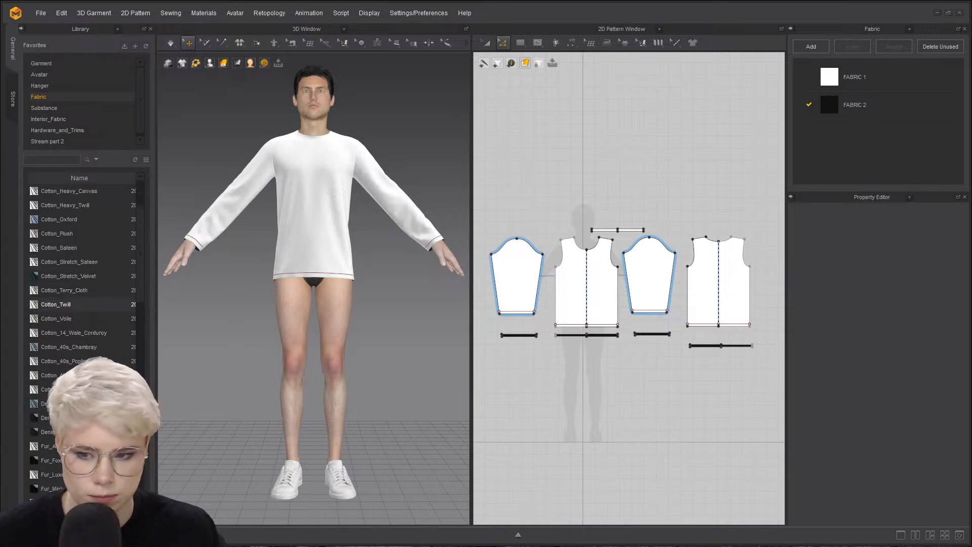
# - Search the fabric library for "cotton" and add the Knit_Cotton_Jersey preset to the garment's fabrics
pyautogui.click(78, 161)
pyautogui.write('cotton')
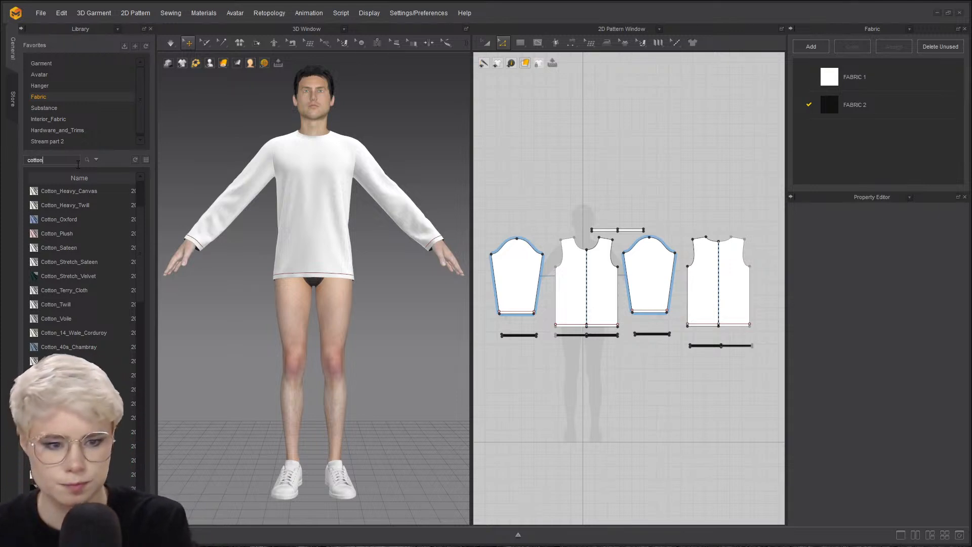
pyautogui.press('Return')
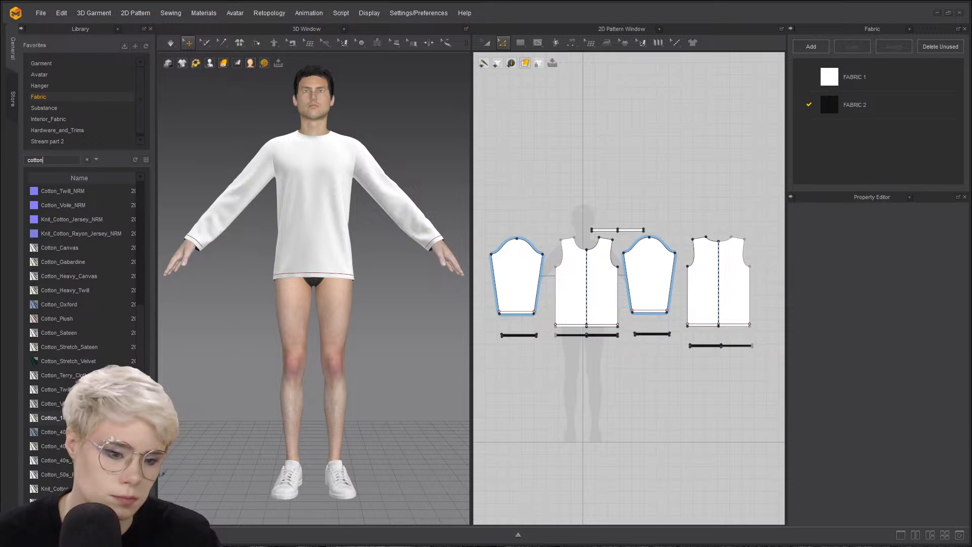
pyautogui.click(75, 488)
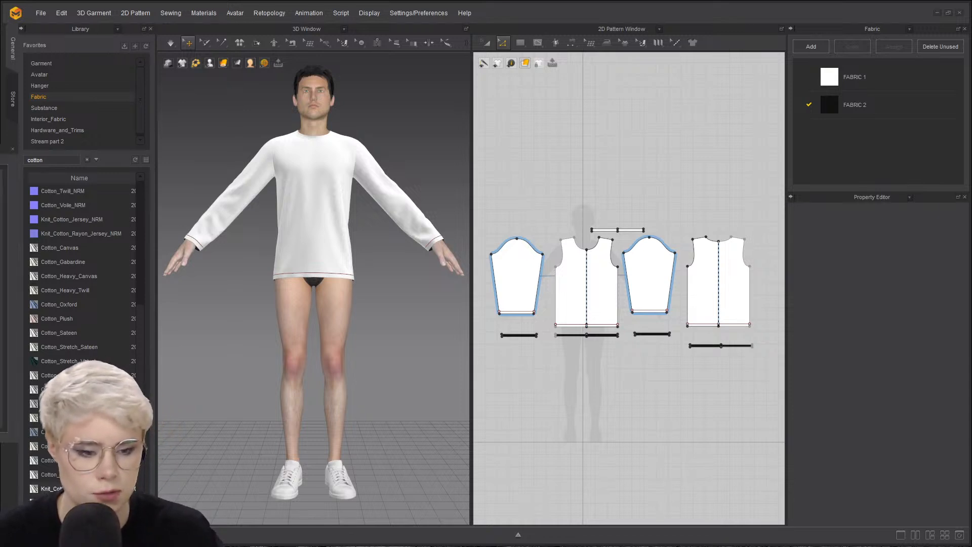
pyautogui.moveTo(76, 489); pyautogui.dragTo(874, 142)
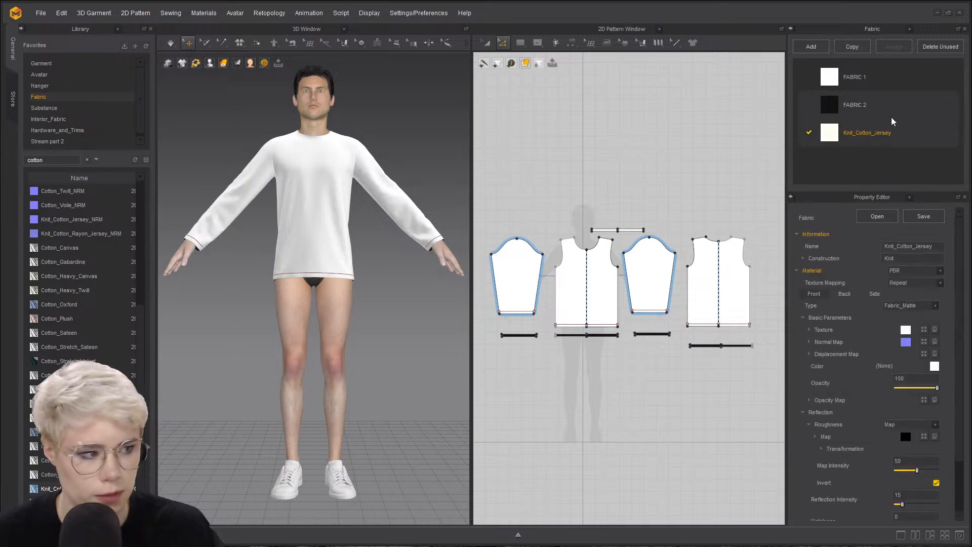
# - Select all pattern pieces of the shirt and assign the Knit_Cotton_Jersey fabric to them
pyautogui.click(874, 74)
pyautogui.click(868, 133)
pyautogui.click(618, 162)
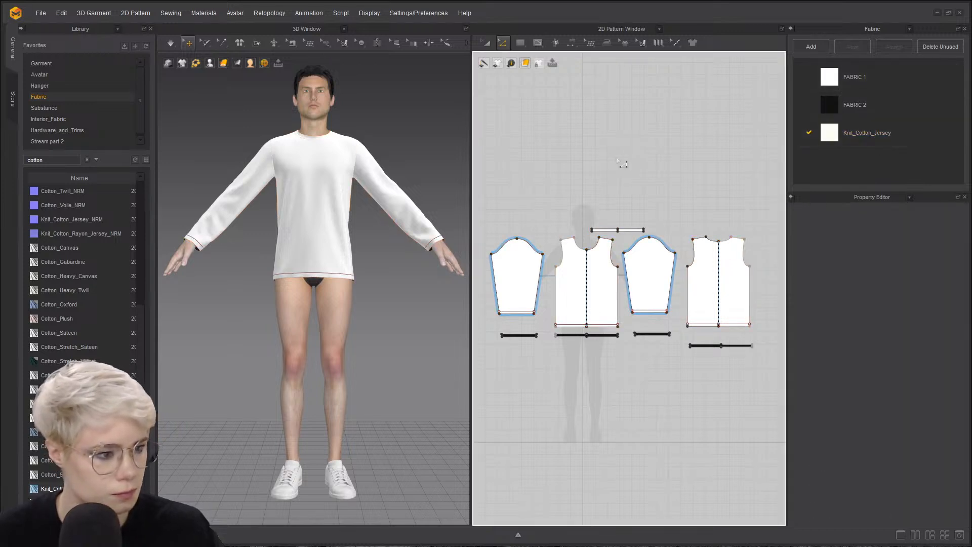
pyautogui.click(840, 144)
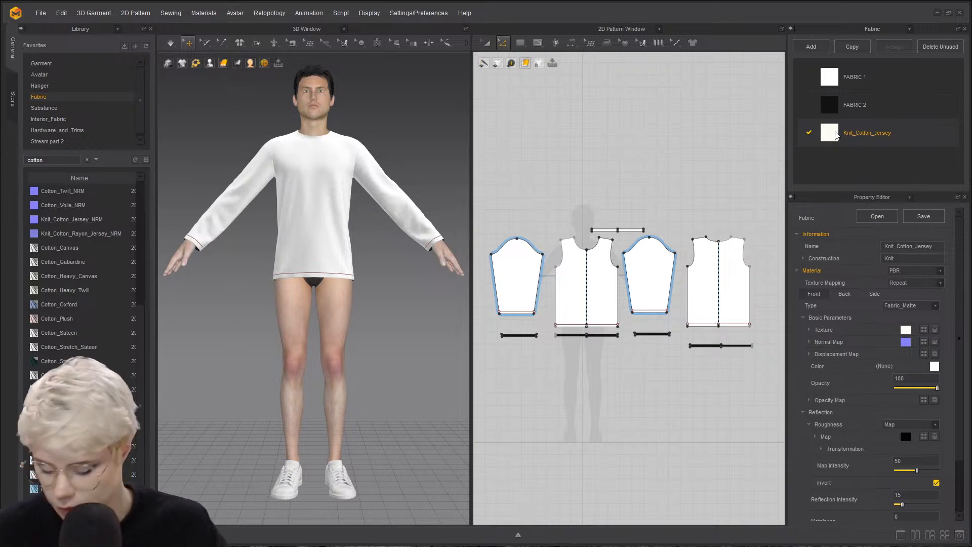
pyautogui.click(664, 201)
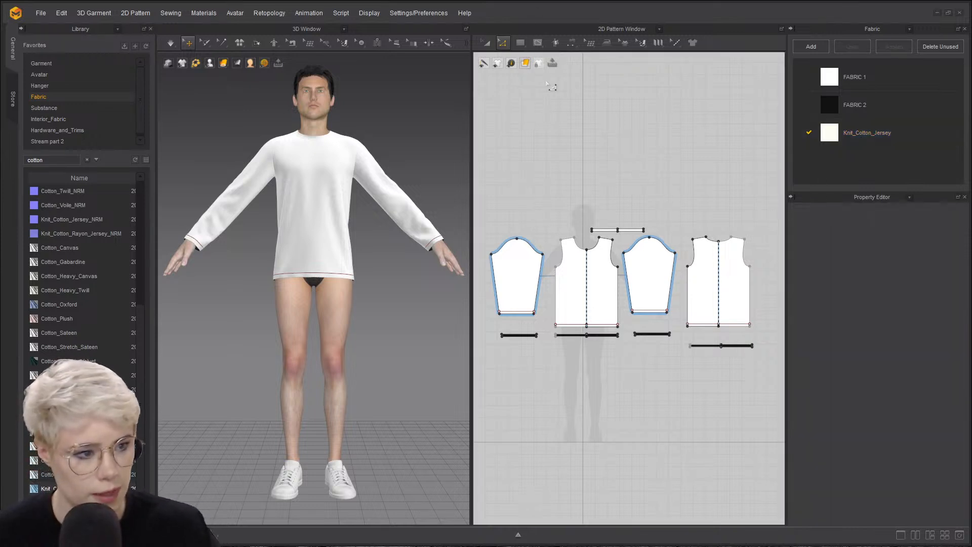
pyautogui.click(486, 44)
pyautogui.hotkey('ctrl', 'a')
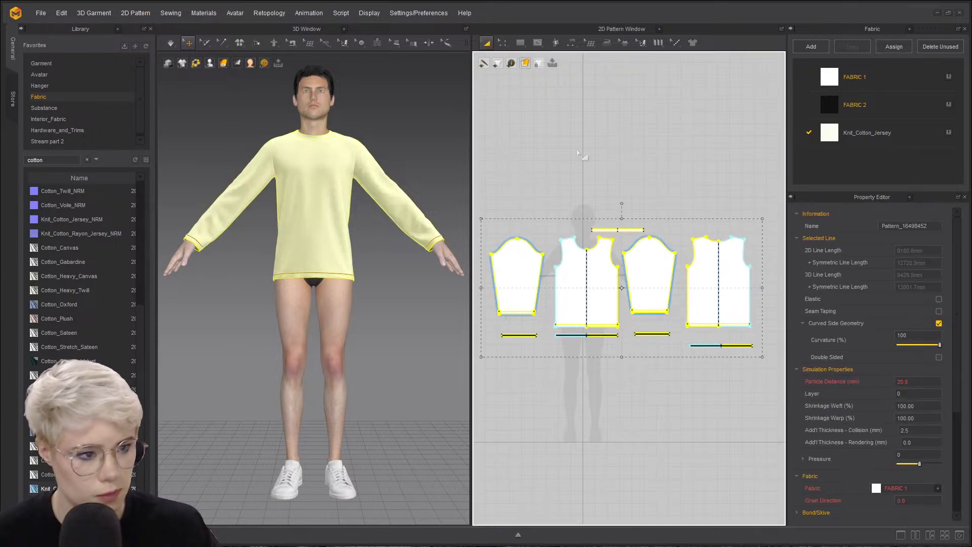
pyautogui.click(949, 133)
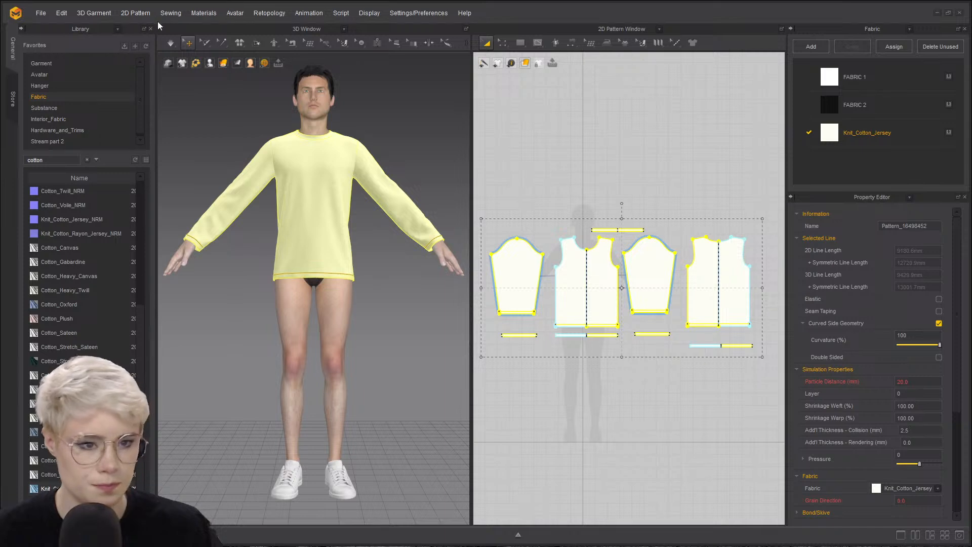
# - Deselect the patterns and simulate the shirt in its knit cotton jersey to check the drape on the avatar
pyautogui.scroll(-2, 279, 180)
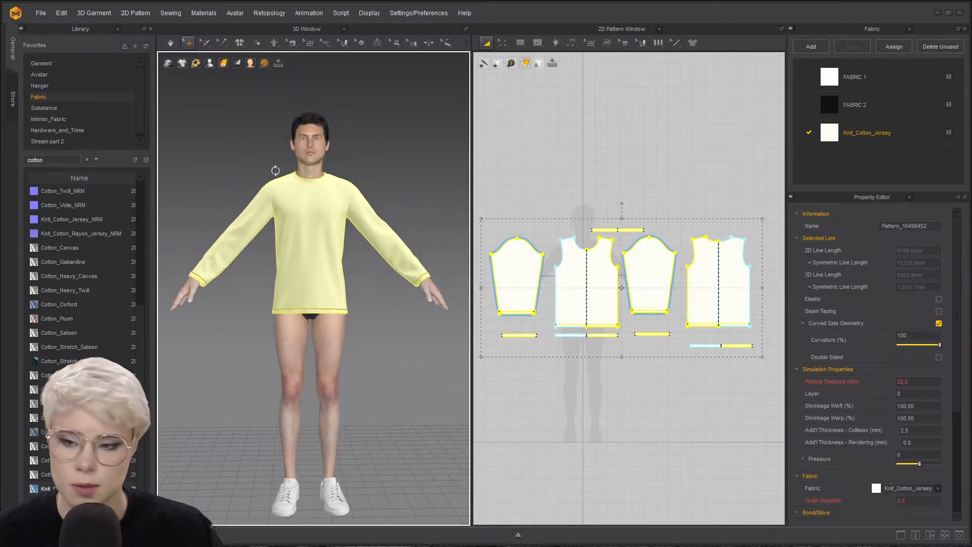
pyautogui.scroll(4, 278, 180)
pyautogui.scroll(-2, 279, 180)
pyautogui.scroll(1, 278, 180)
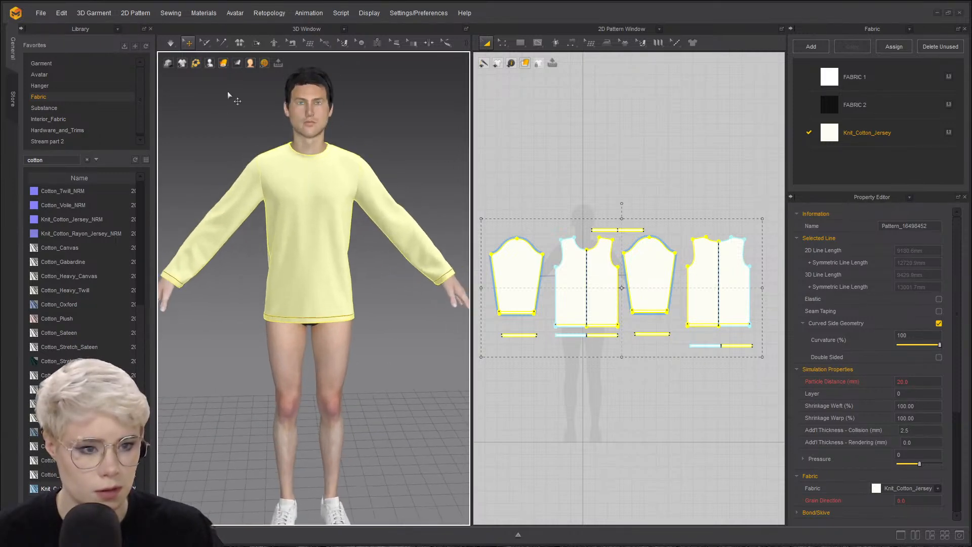
pyautogui.click(197, 136)
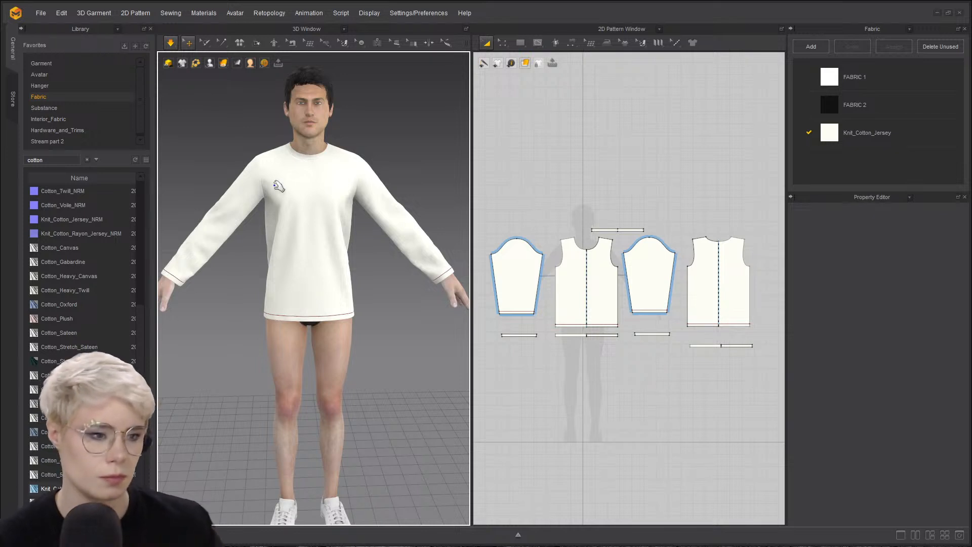
pyautogui.click(74, 94)
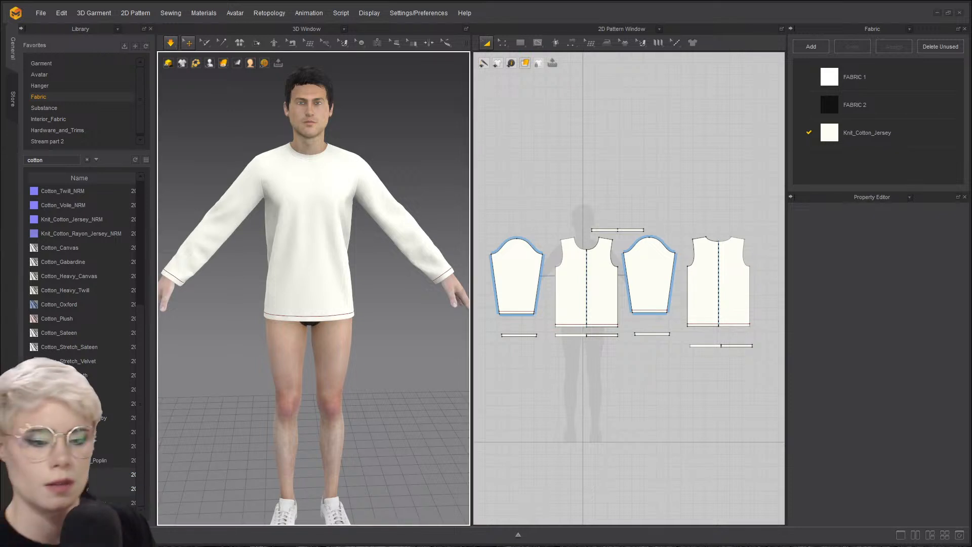
# - Clear the fabric library search and add the Knit_Cotton_Rayon Jersey preset to the garment's fabrics
pyautogui.click(87, 159)
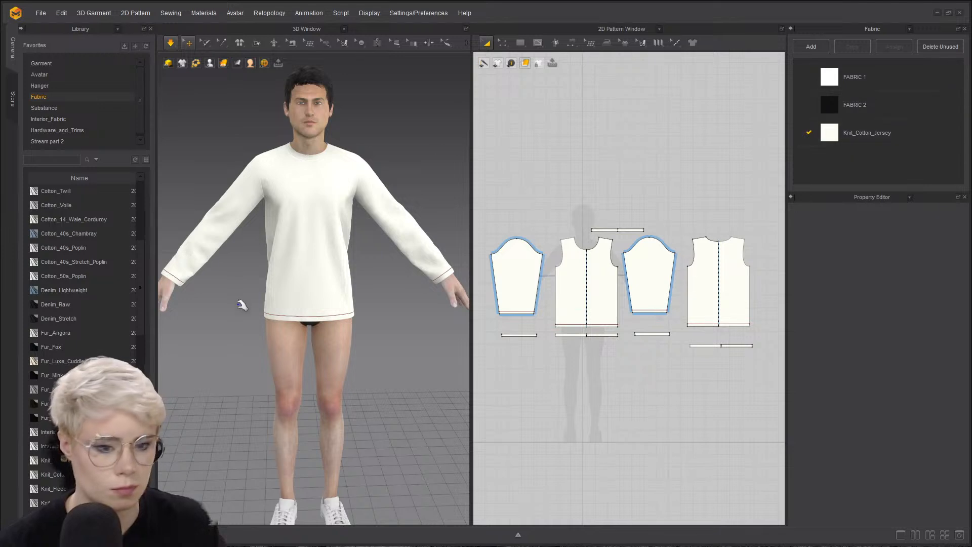
pyautogui.scroll(-3, 88, 314)
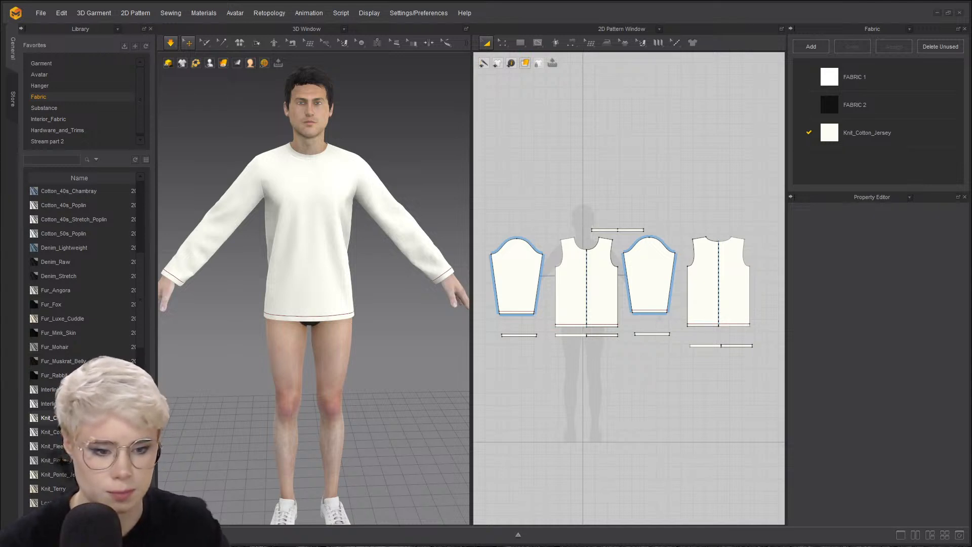
pyautogui.moveTo(51, 431); pyautogui.dragTo(715, 299)
pyautogui.click(820, 160)
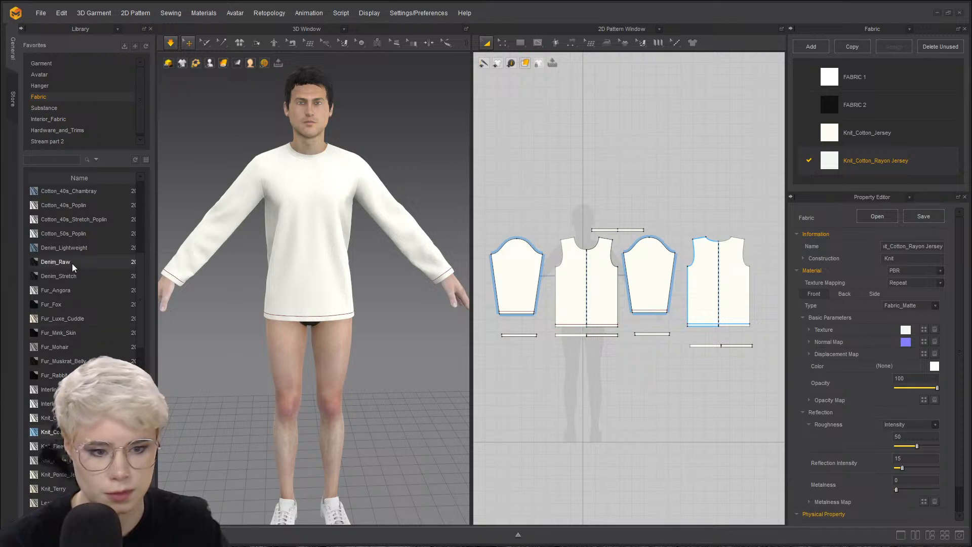
# - Add the Cotton_Gabardine preset to the garment's fabrics and assign it to all pattern pieces
pyautogui.scroll(6, 72, 263)
pyautogui.moveTo(81, 258); pyautogui.dragTo(930, 181)
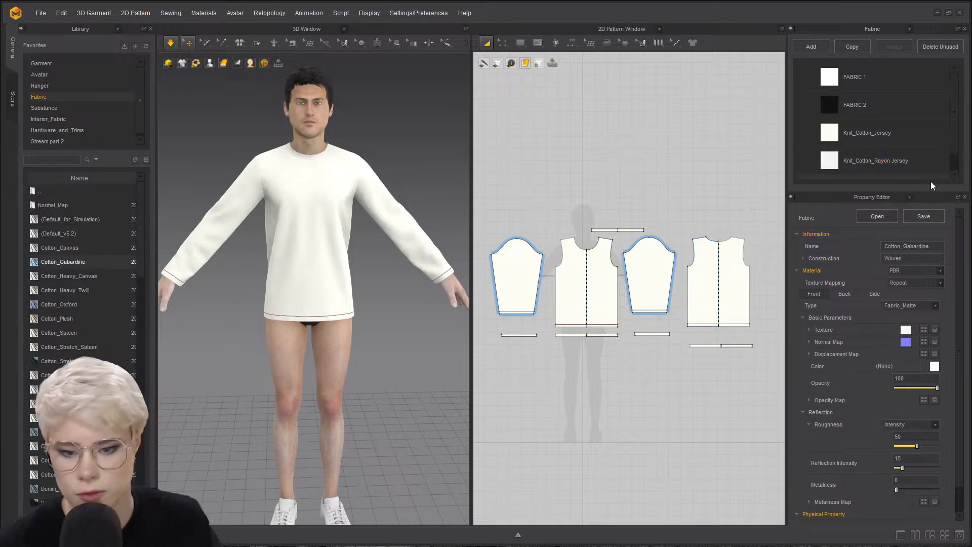
pyautogui.scroll(-1, 901, 159)
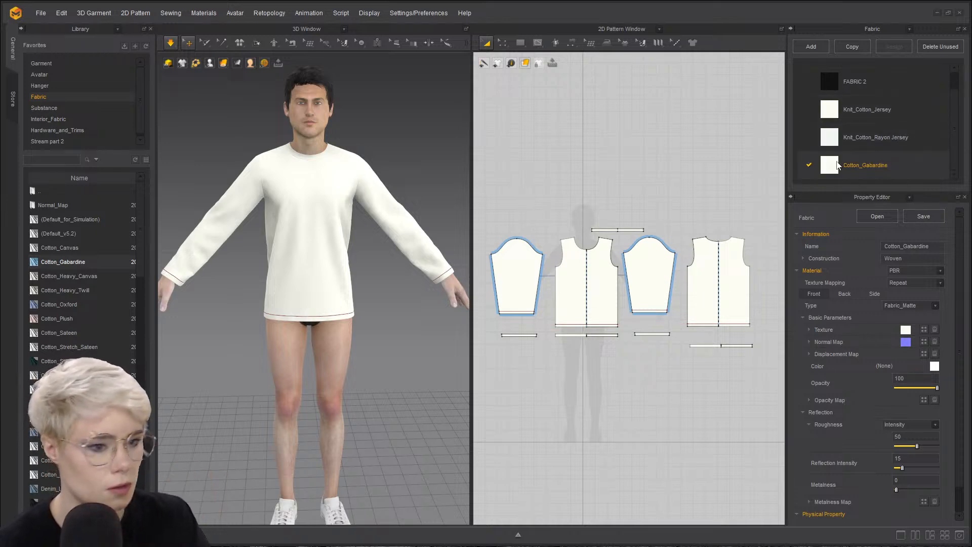
pyautogui.click(883, 166)
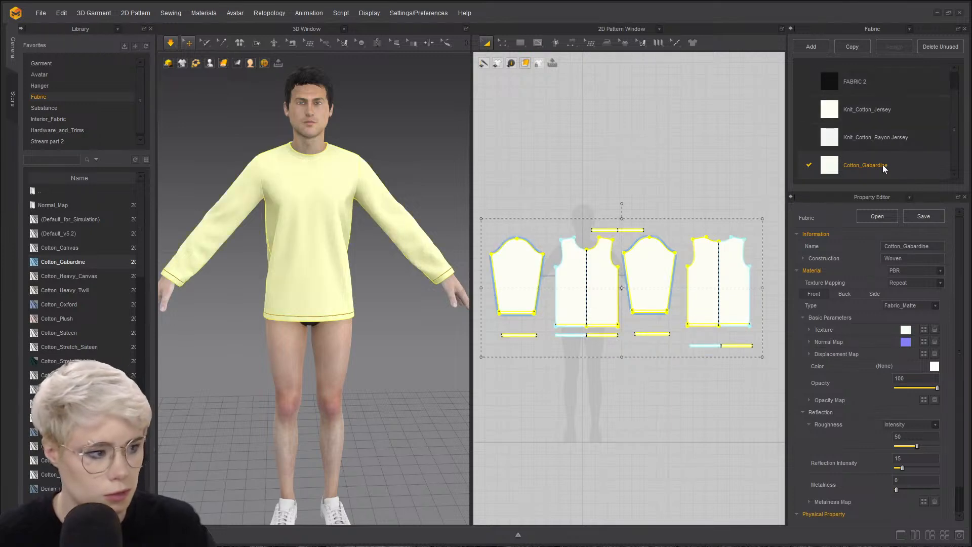
pyautogui.click(657, 138)
pyautogui.hotkey('ctrl', 'a')
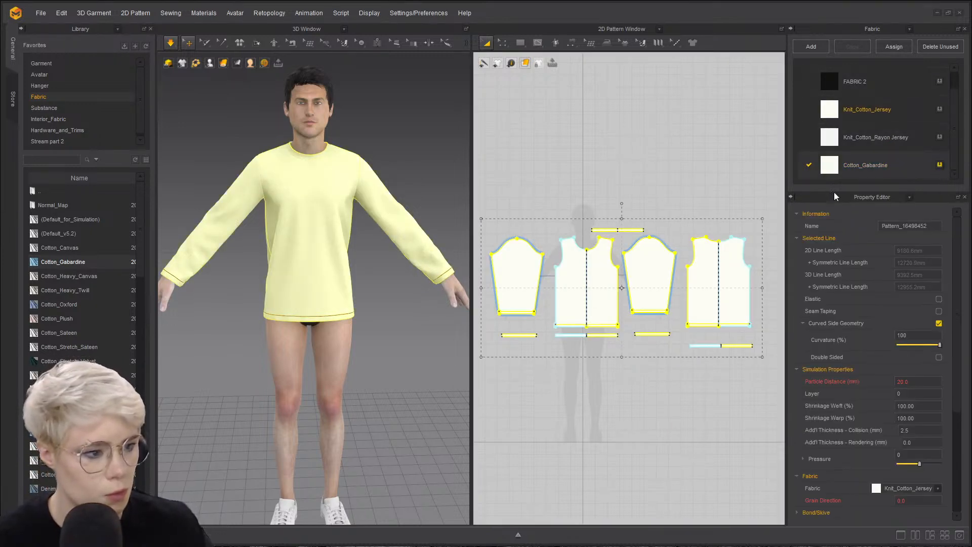
pyautogui.click(420, 144)
# - Simulate the shirt in Cotton_Gabardine, inspect its drape up close and check the front piece's fabric
pyautogui.click(171, 43)
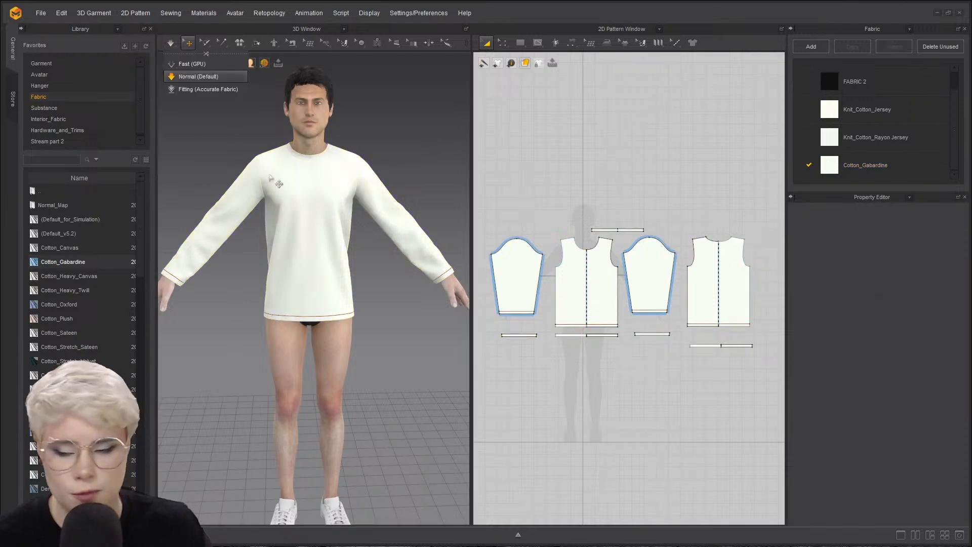
pyautogui.click(268, 181)
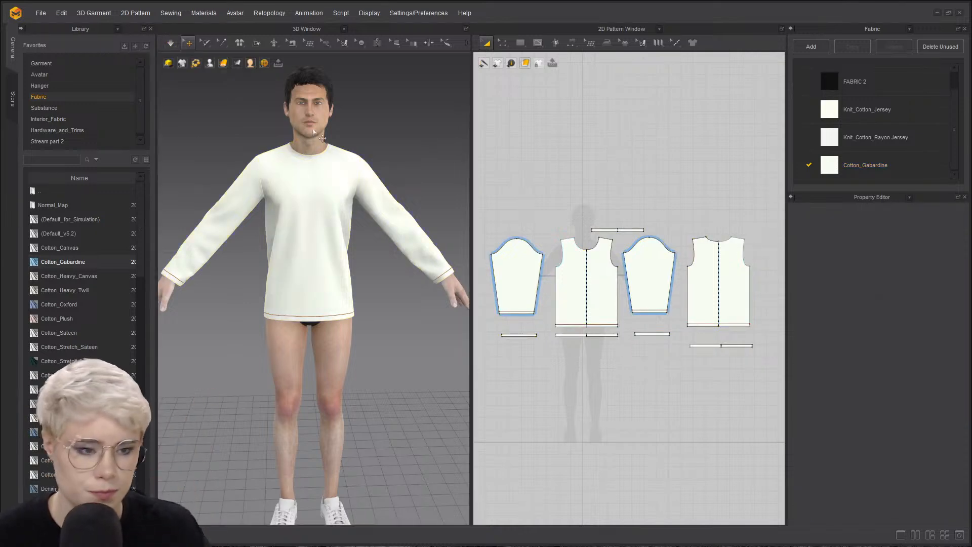
pyautogui.press('space')
pyautogui.scroll(3, 300, 247)
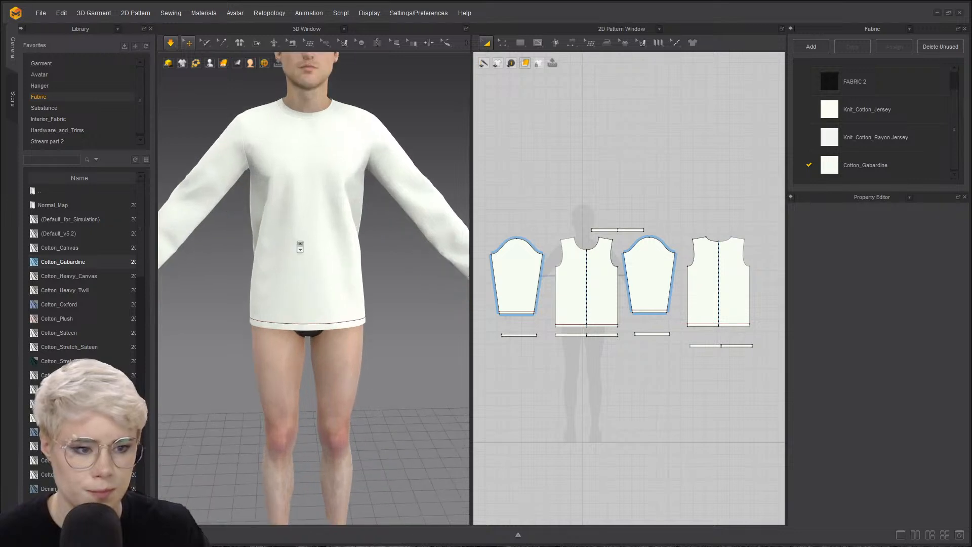
pyautogui.scroll(-3, 300, 247)
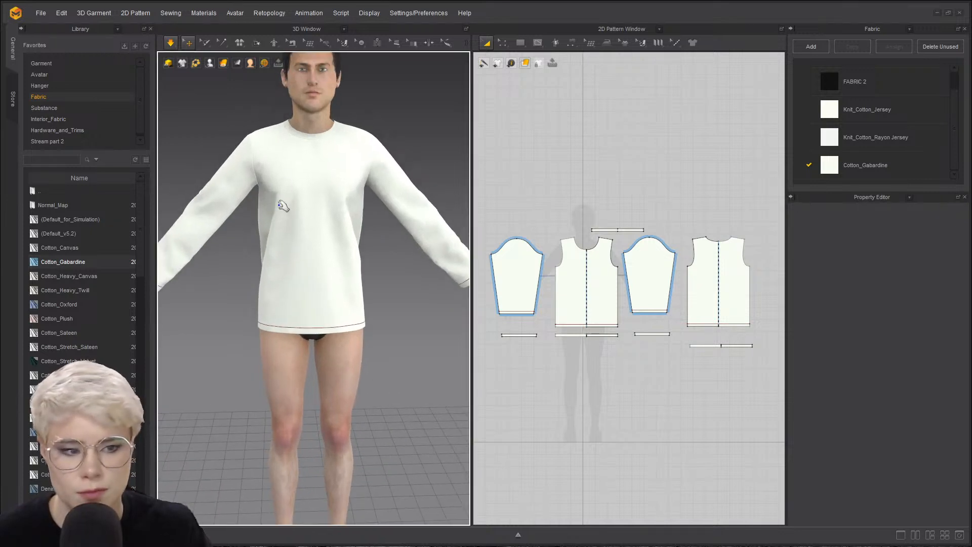
pyautogui.click(290, 316)
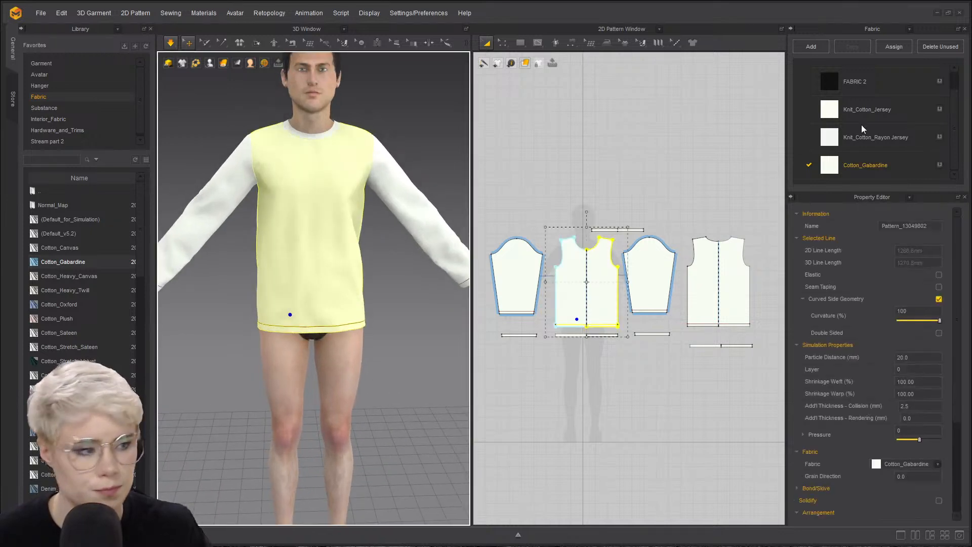
pyautogui.click(716, 112)
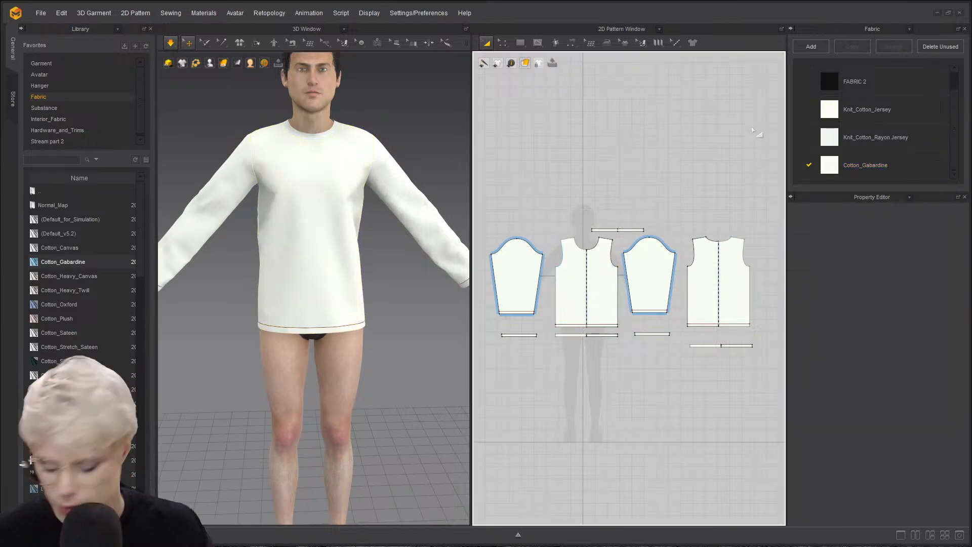
# - Select all pattern pieces, assign the Knit_Cotton_Rayon Jersey fabric to them and simulate the shirt
pyautogui.hotkey('ctrl', 'a')
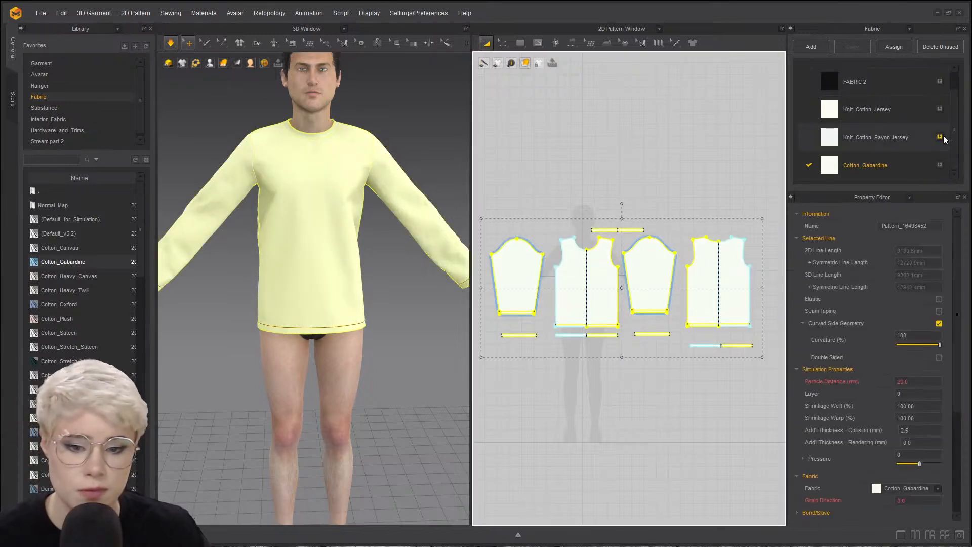
pyautogui.click(942, 136)
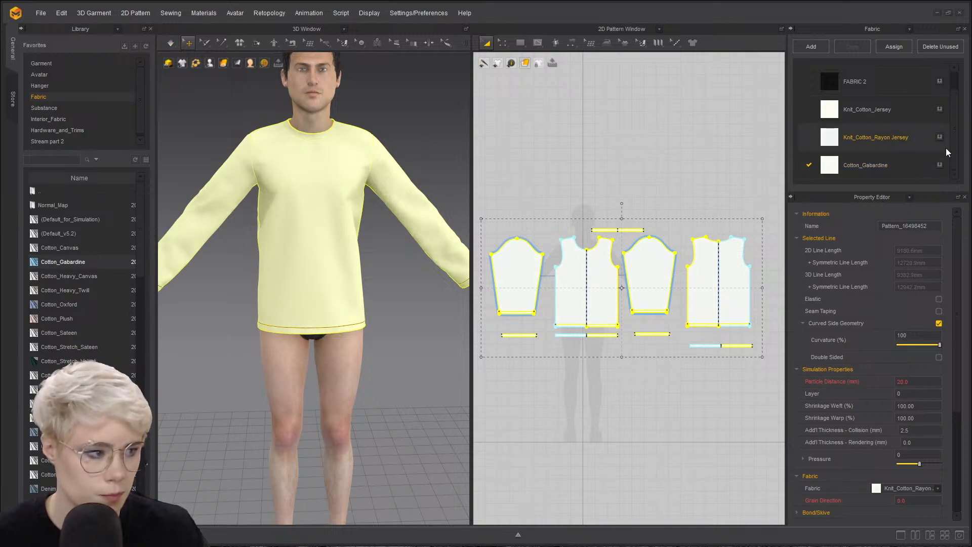
pyautogui.click(516, 163)
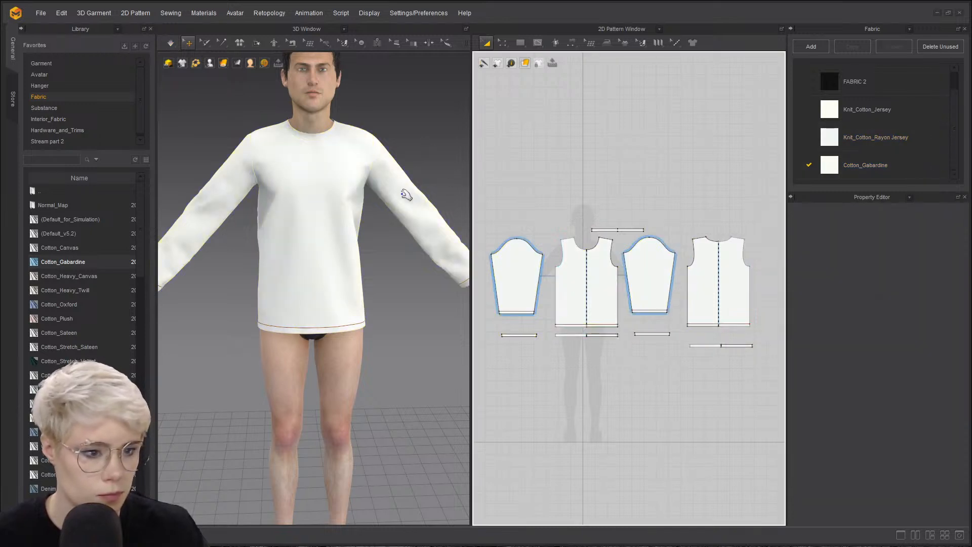
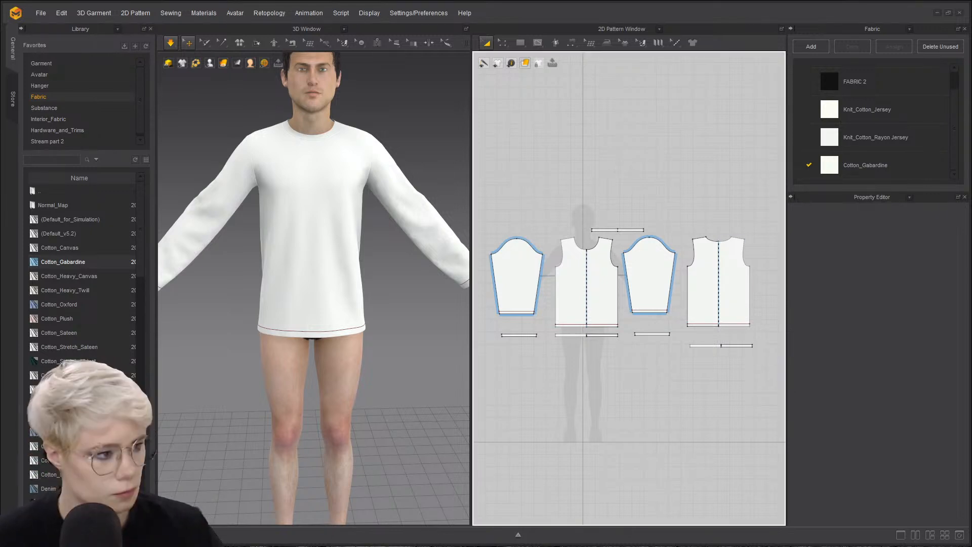
pyautogui.click(912, 141)
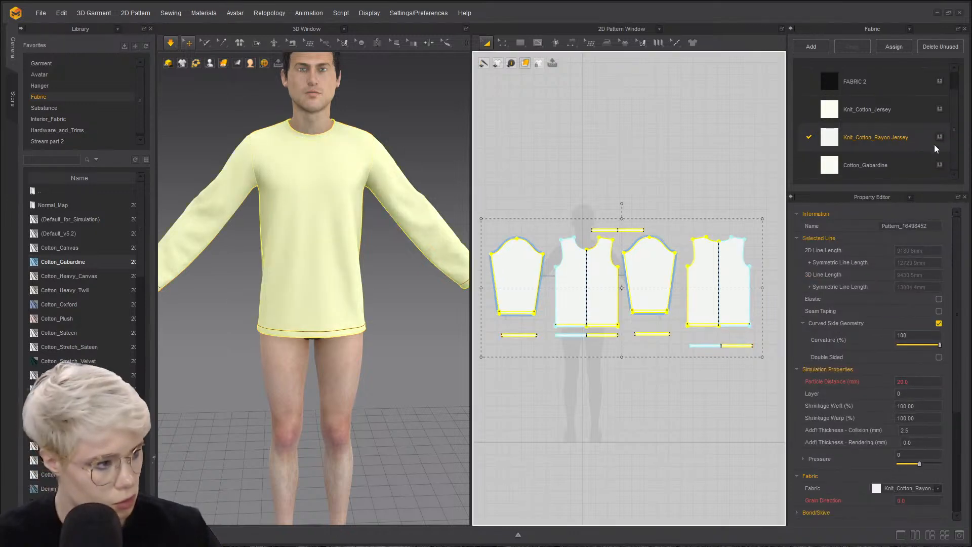
pyautogui.click(937, 139)
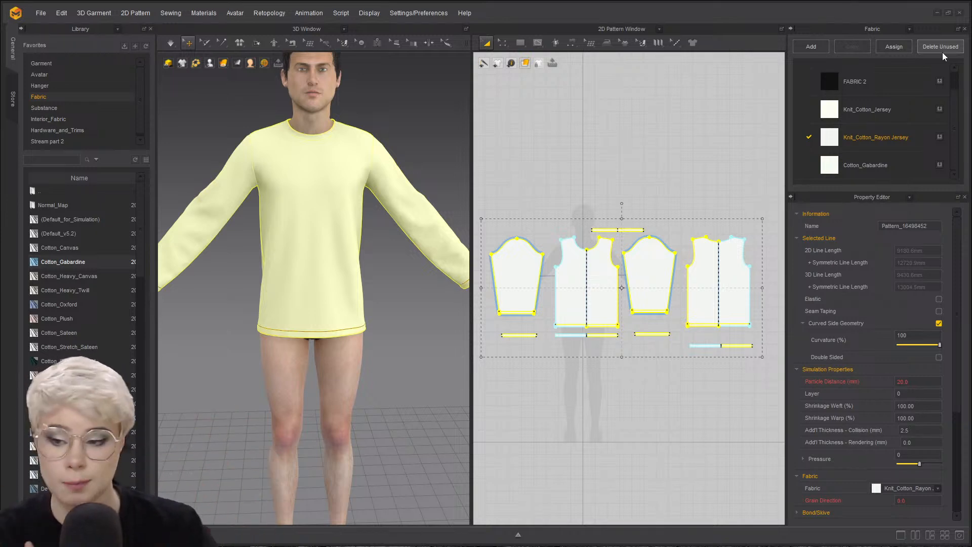
# - Delete all unused fabrics and select the remaining Knit_Cotton_Rayon Jersey, leaving its name as it is
pyautogui.click(942, 52)
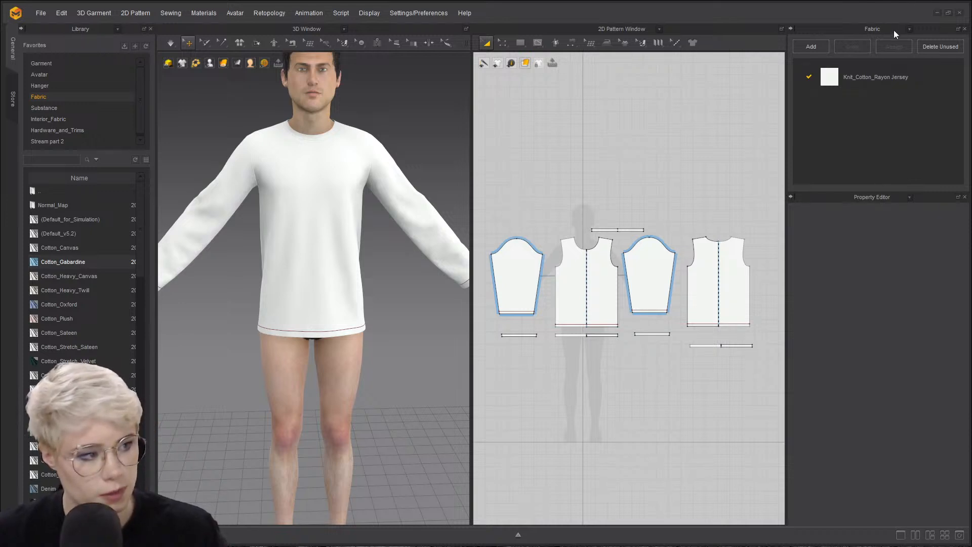
pyautogui.click(836, 88)
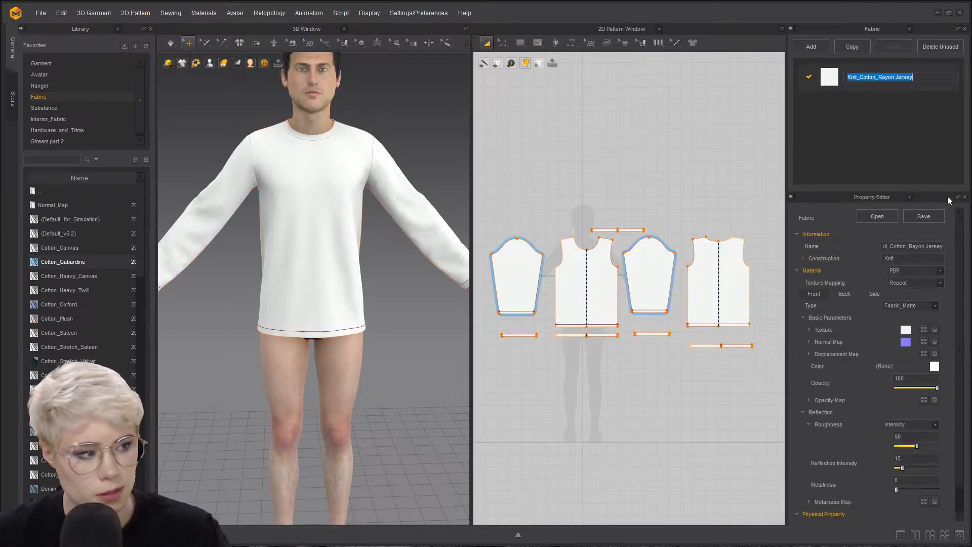
pyautogui.click(907, 107)
pyautogui.click(869, 77)
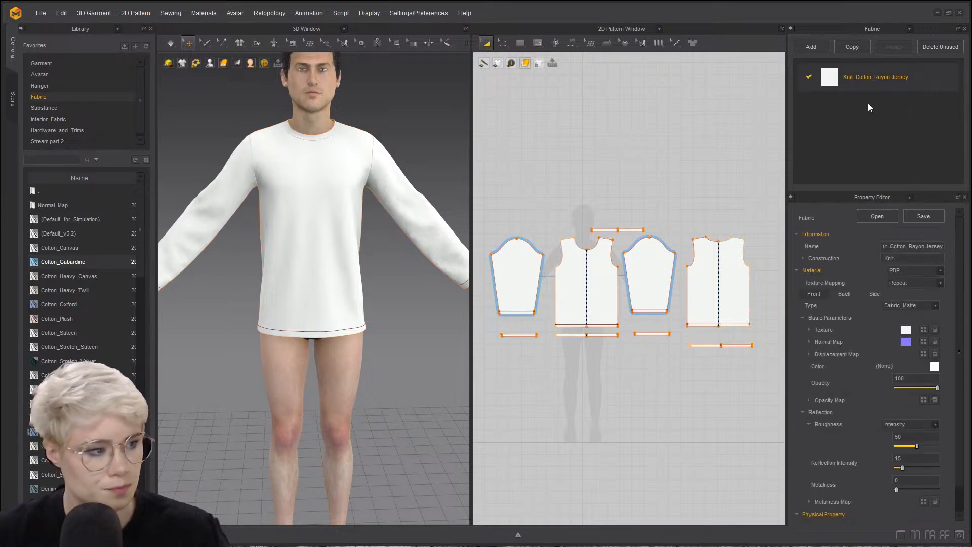
pyautogui.doubleClick(874, 77)
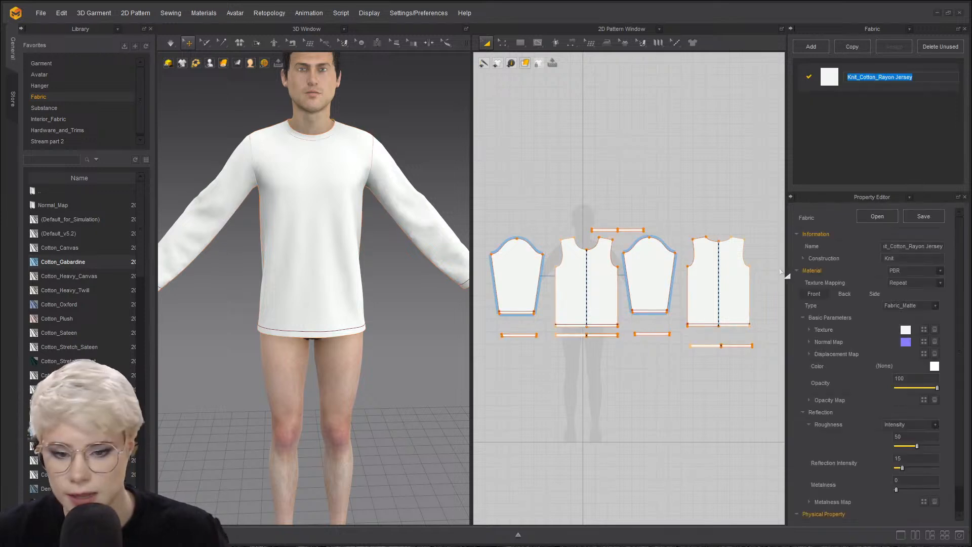
pyautogui.click(833, 148)
# - Review the Knit_Cotton_Rayon Jersey fabric's composition, its material type and texture mapping options, and its texture image files
pyautogui.click(895, 78)
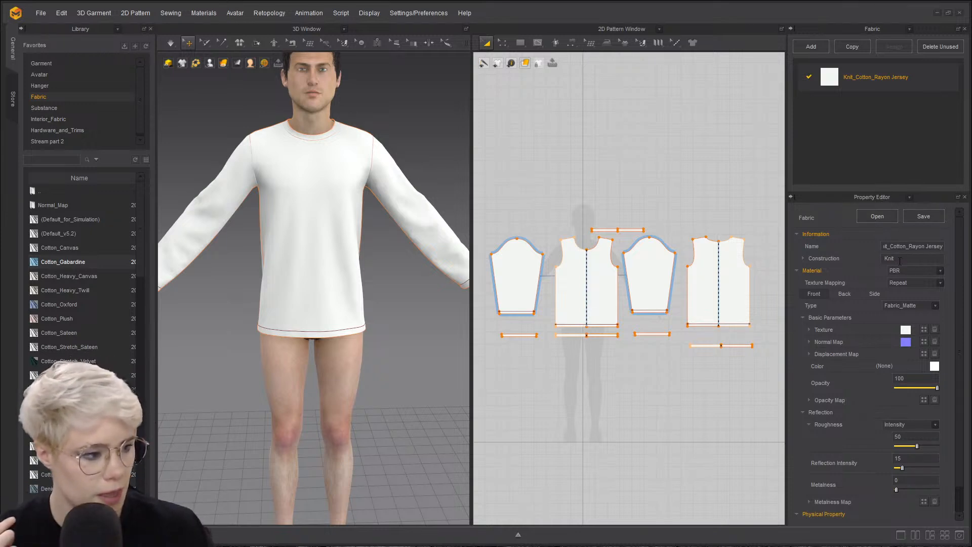
pyautogui.click(803, 258)
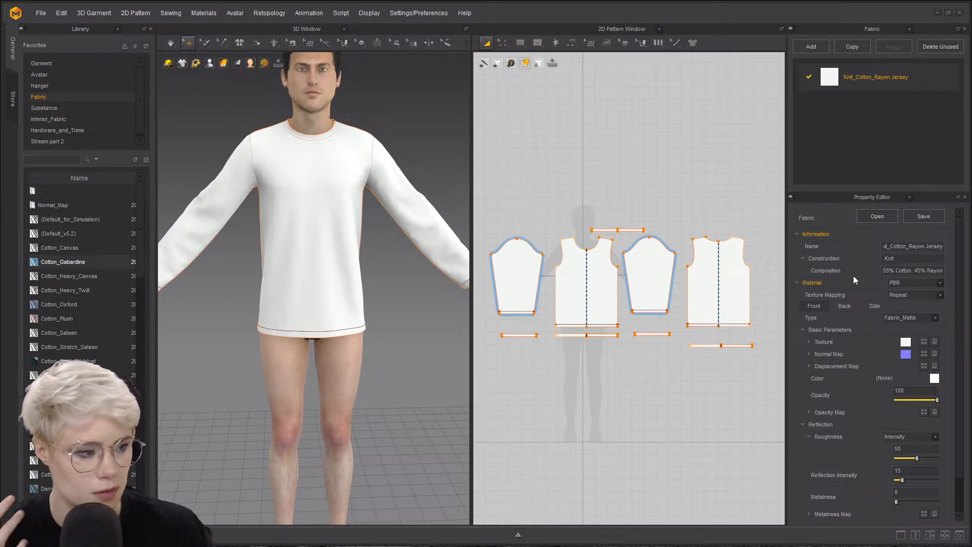
pyautogui.click(909, 286)
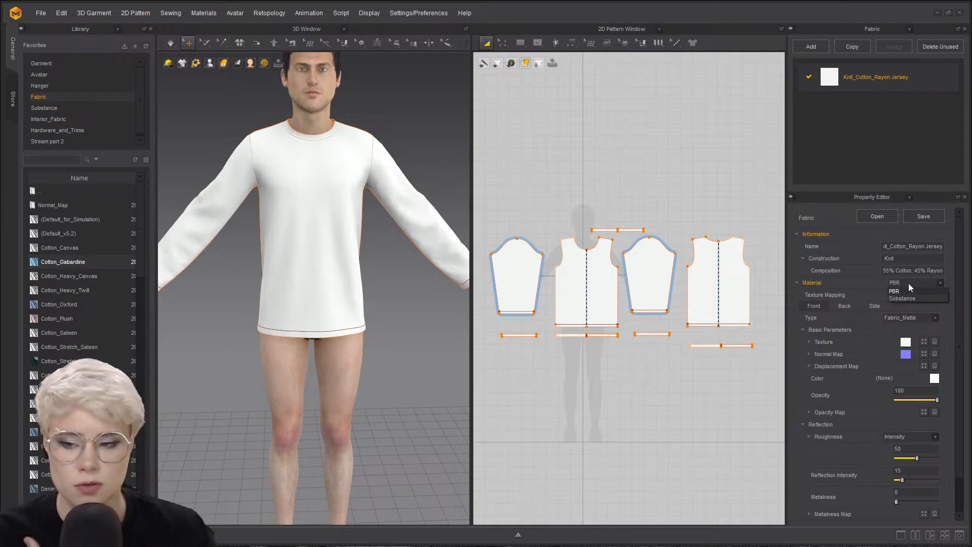
pyautogui.click(863, 287)
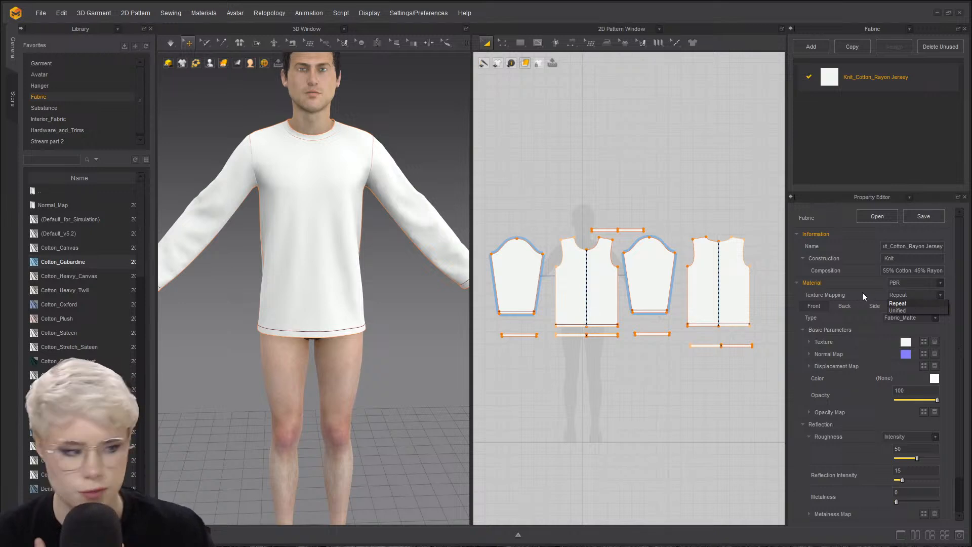
pyautogui.click(852, 281)
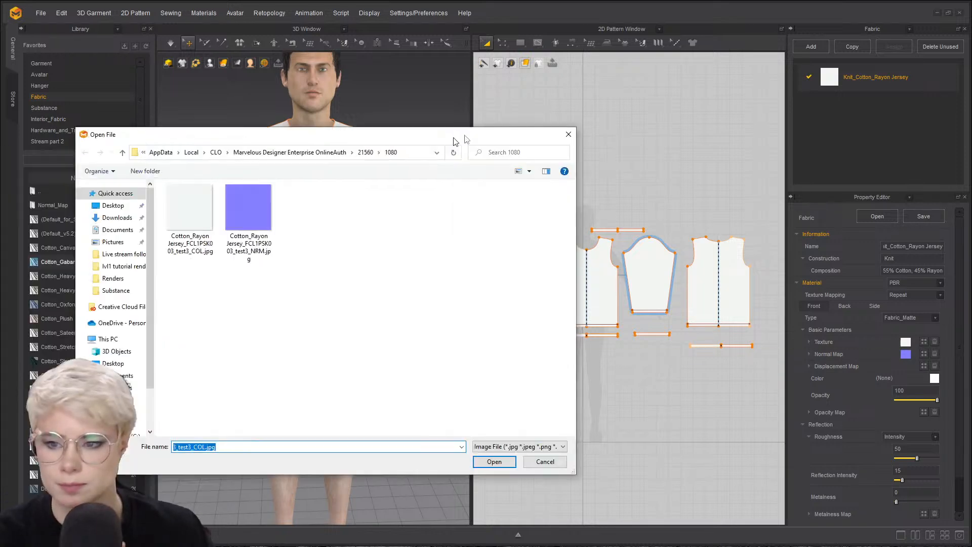
pyautogui.moveTo(454, 136); pyautogui.dragTo(624, 72)
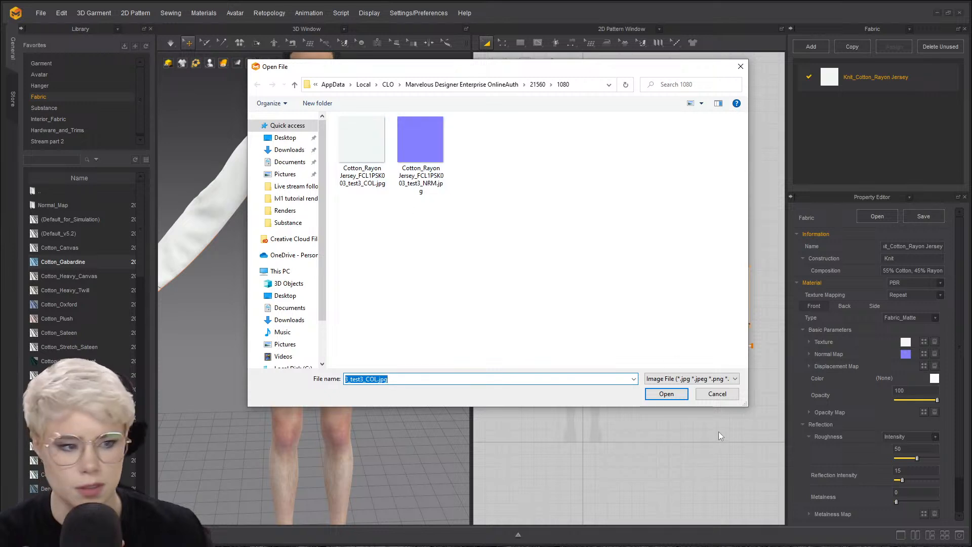
pyautogui.click(729, 396)
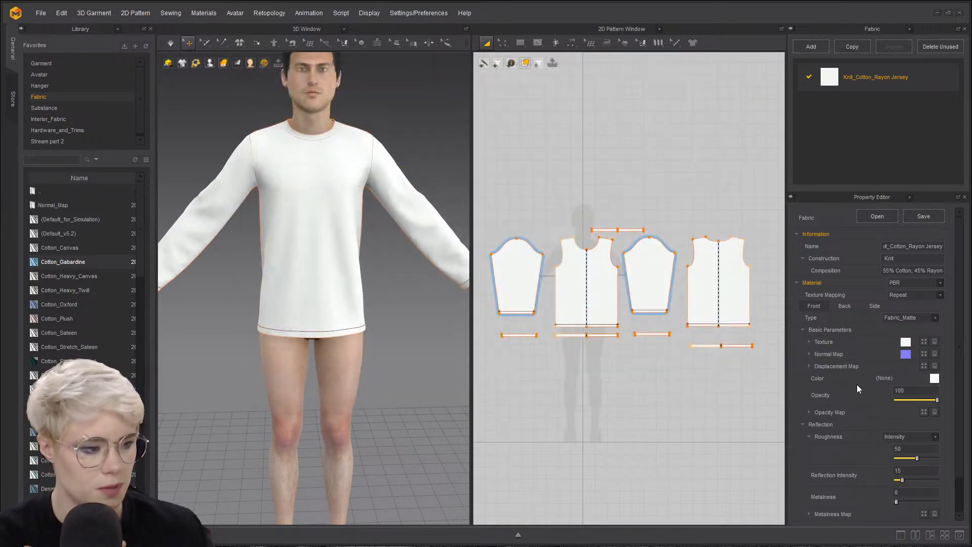
# - Turn on Desaturation for the Knit_Cotton_Rayon Jersey fabric's texture
pyautogui.click(809, 343)
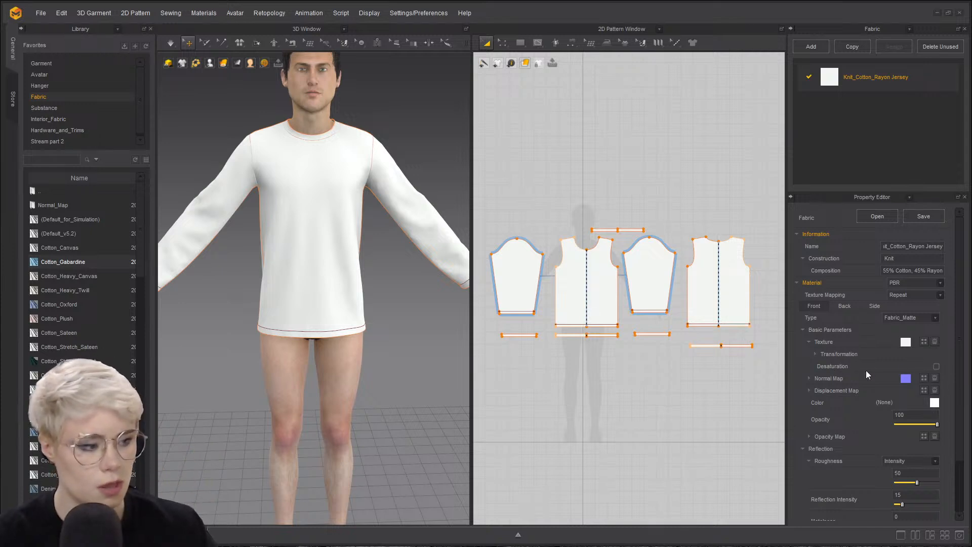
pyautogui.click(936, 367)
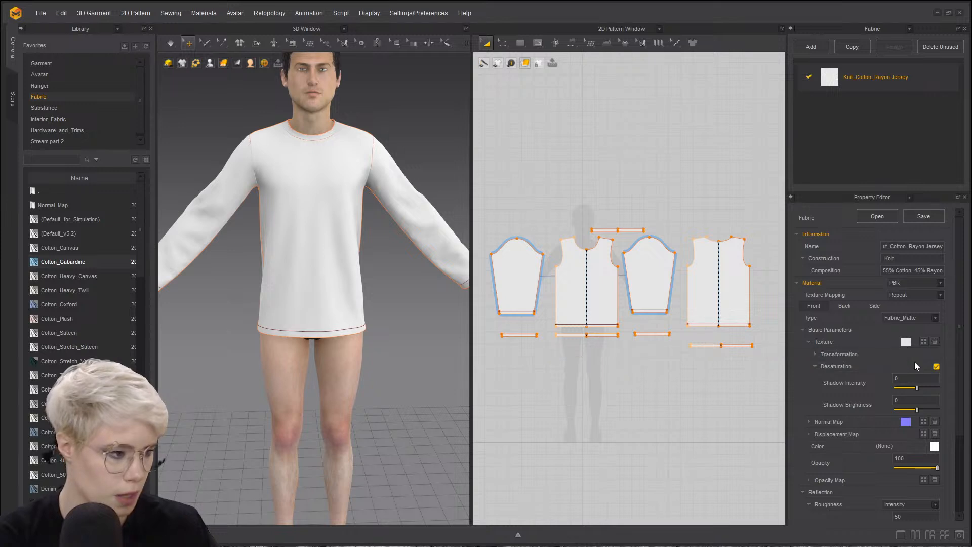
pyautogui.scroll(-1, 914, 362)
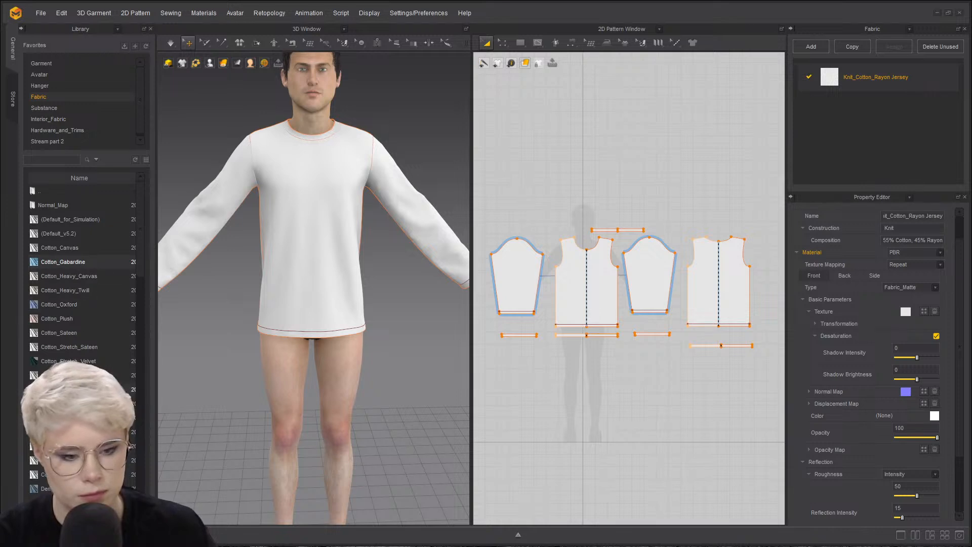
# - Search the fabric library for "cotton" and replace the garment's existing fabric with the Knit_Cotton_Jersey preset
pyautogui.scroll(-5, 102, 265)
pyautogui.scroll(-10, 81, 279)
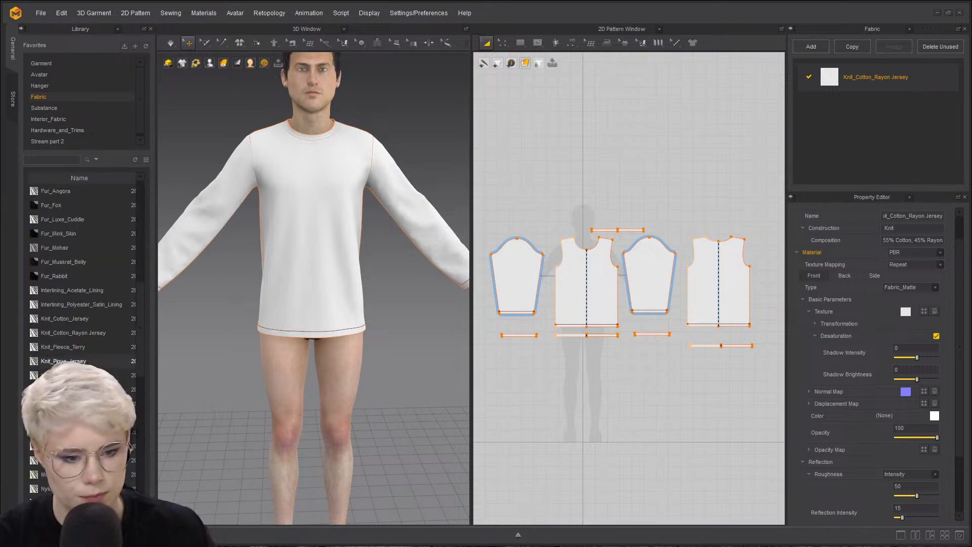
pyautogui.scroll(-1, 81, 278)
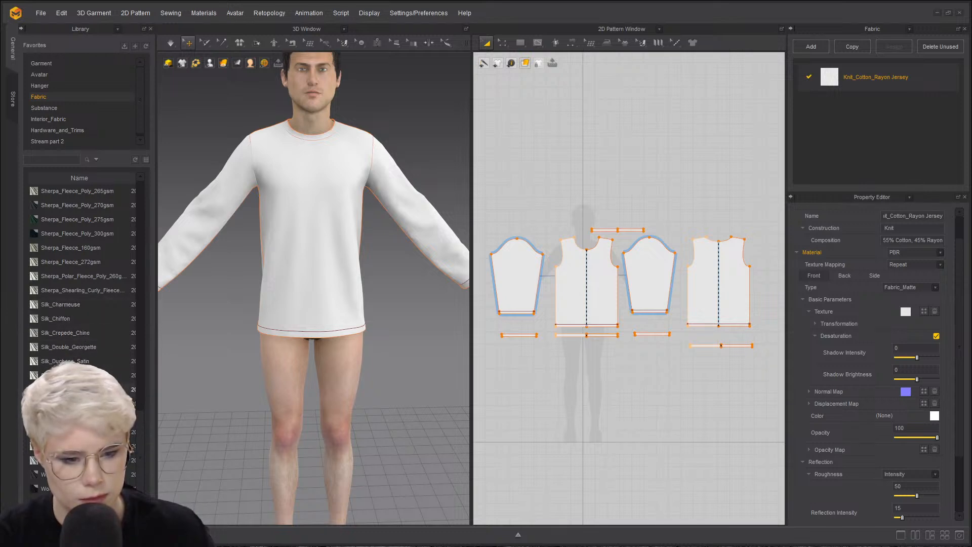
pyautogui.click(63, 159)
pyautogui.write('c')
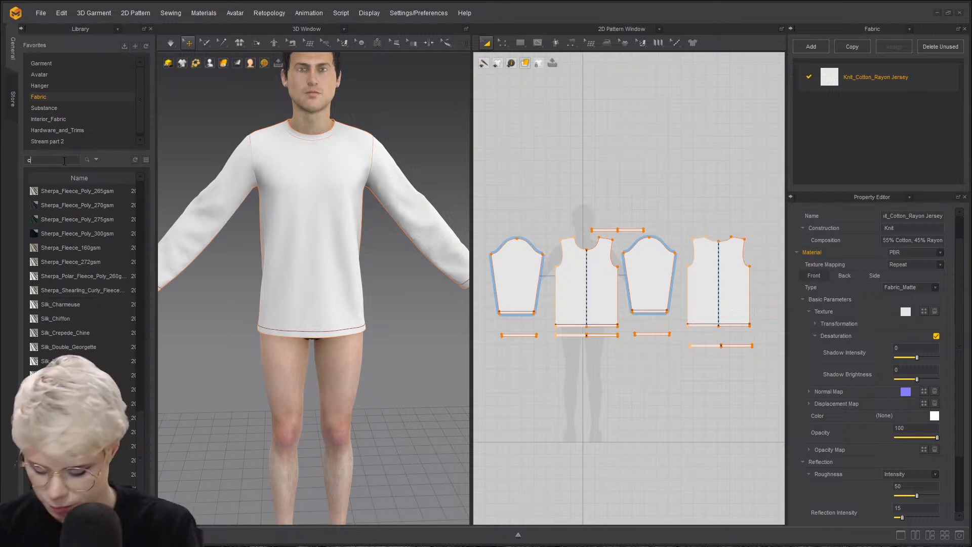
pyautogui.write('otton')
pyautogui.press('Return')
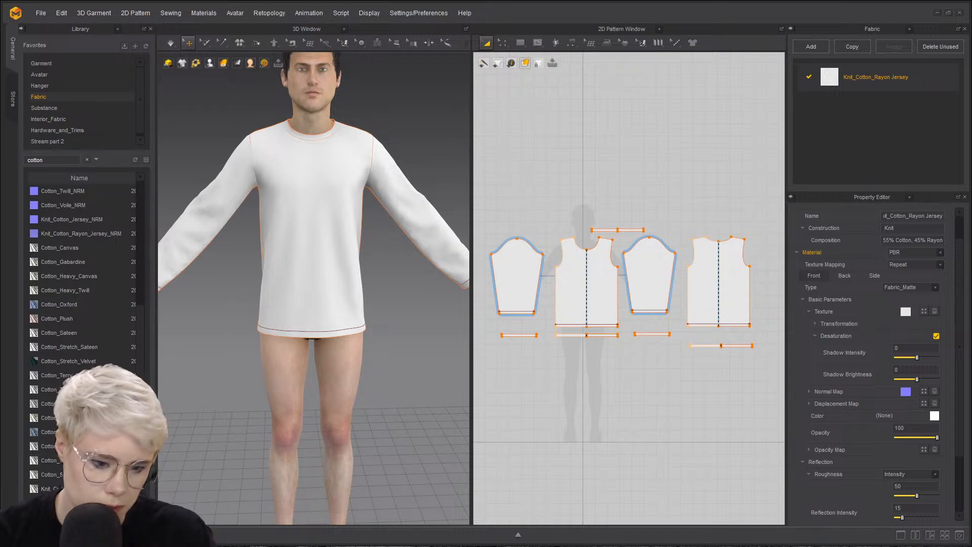
pyautogui.moveTo(56, 446); pyautogui.dragTo(870, 74)
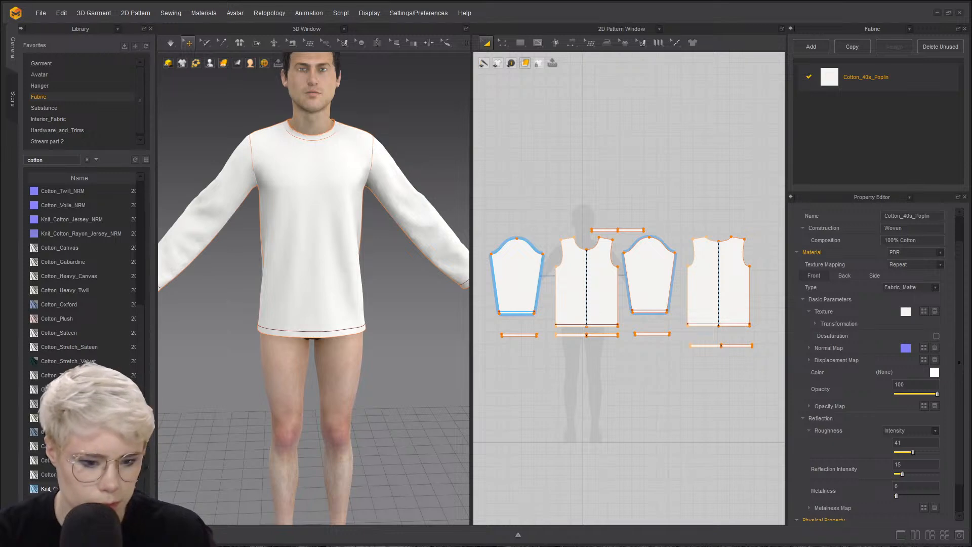
pyautogui.moveTo(50, 446); pyautogui.dragTo(844, 76)
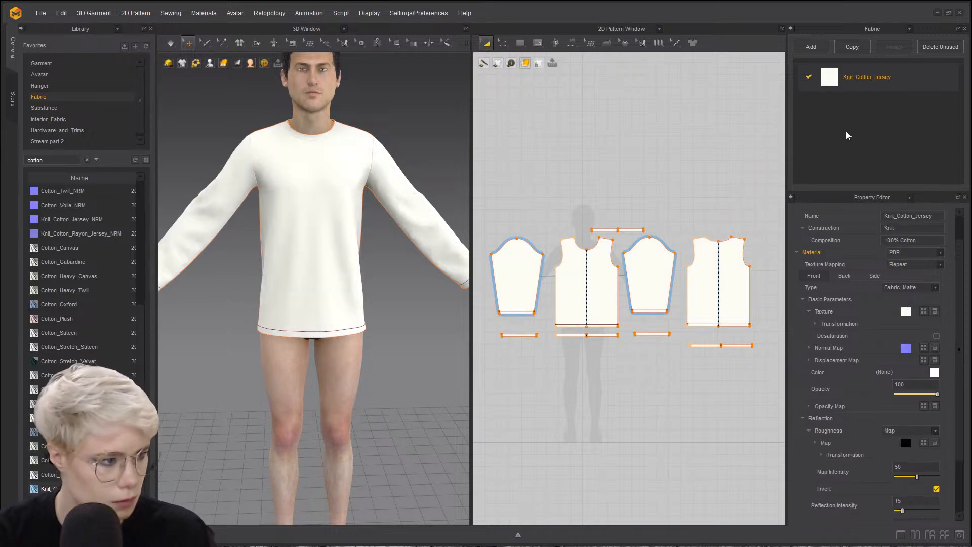
pyautogui.click(861, 81)
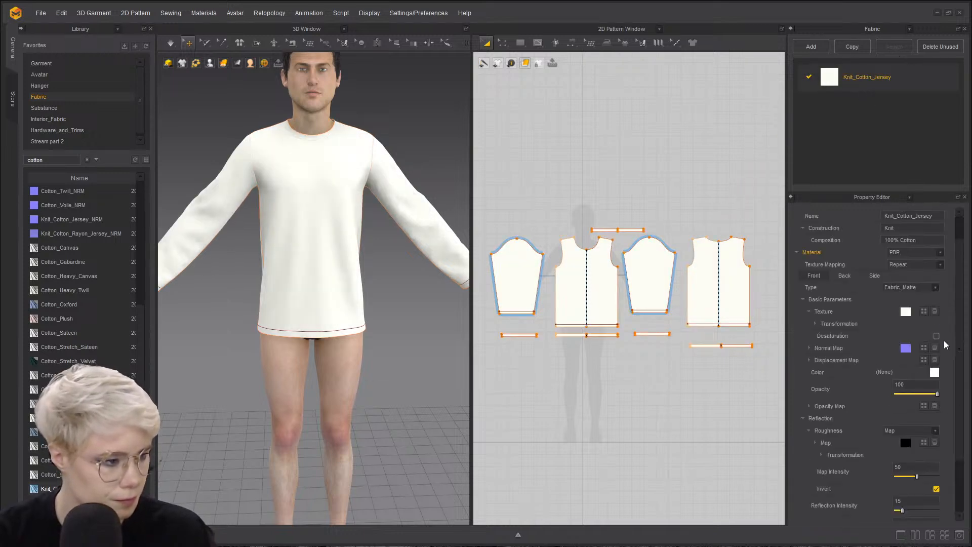
# - Turn on Desaturation for the Knit_Cotton_Jersey texture and keep the fabric's opacity at 100
pyautogui.click(809, 311)
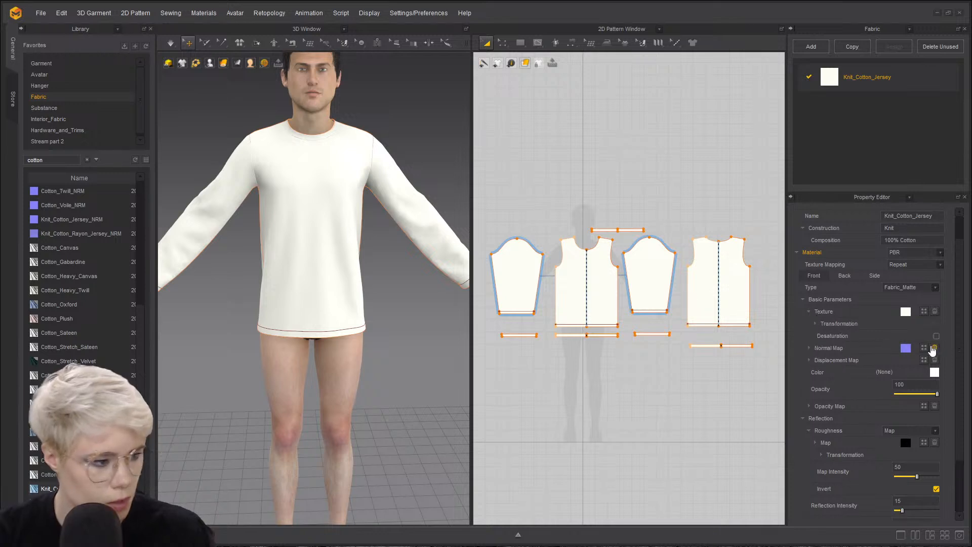
pyautogui.click(936, 336)
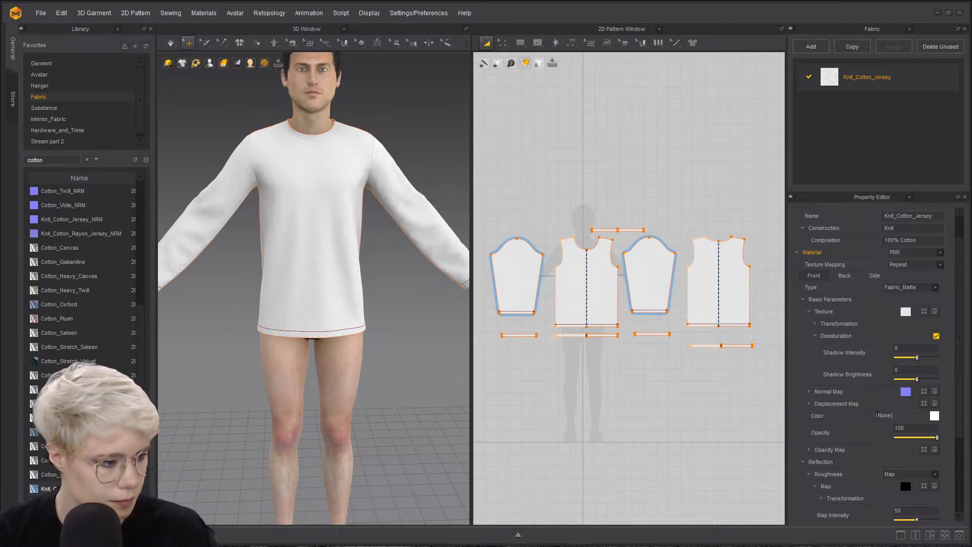
pyautogui.scroll(-1, 893, 418)
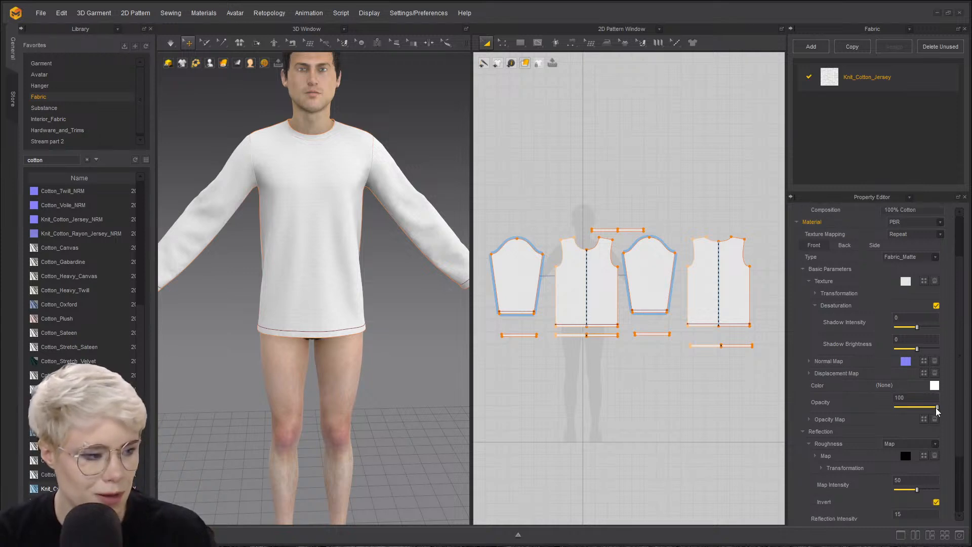
pyautogui.moveTo(936, 407)
pyautogui.mouseDown()
pyautogui.moveTo(913, 408)
pyautogui.moveTo(945, 409)
pyautogui.mouseUp()
# - Look through the fabric's reflection settings and the available physical property presets without choosing another preset
pyautogui.scroll(-2, 877, 440)
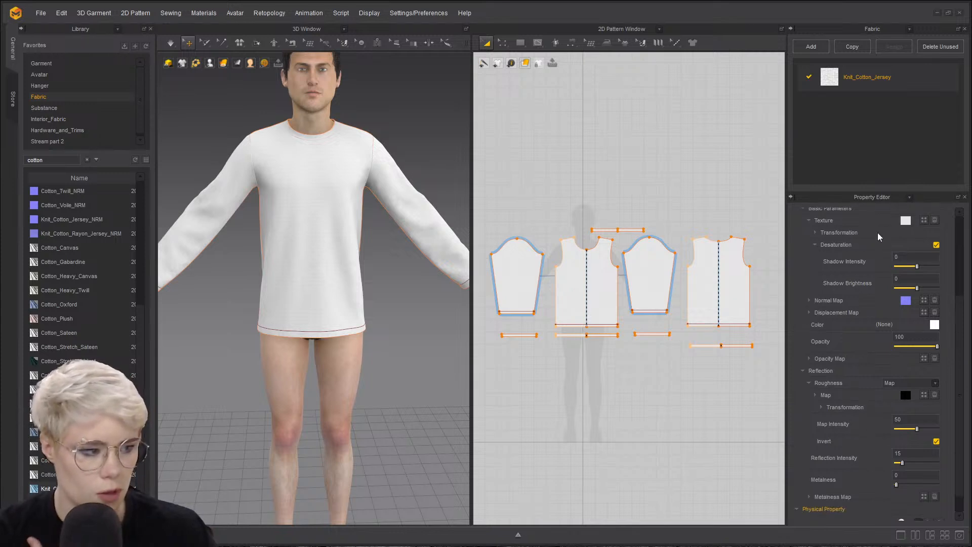
pyautogui.scroll(-1, 858, 466)
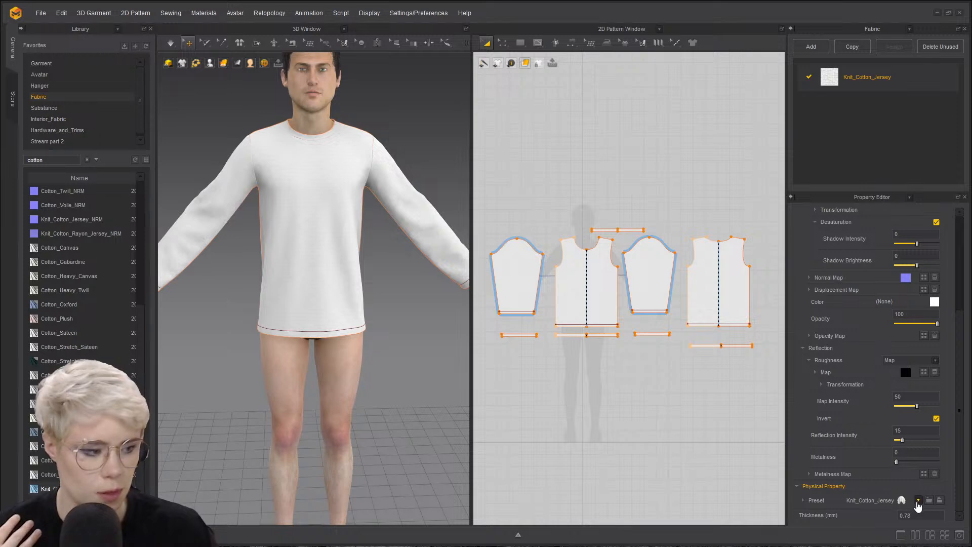
pyautogui.click(917, 500)
pyautogui.scroll(-5, 834, 375)
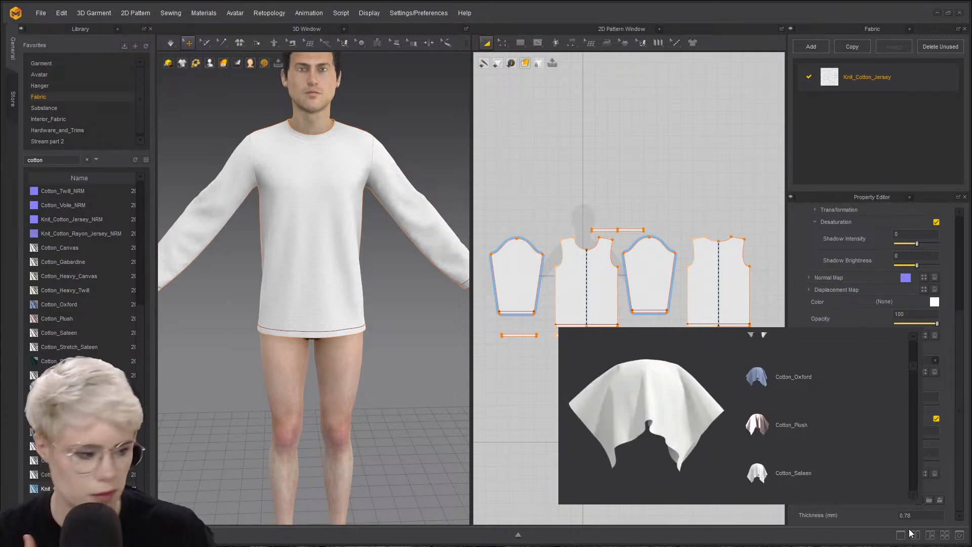
pyautogui.click(876, 514)
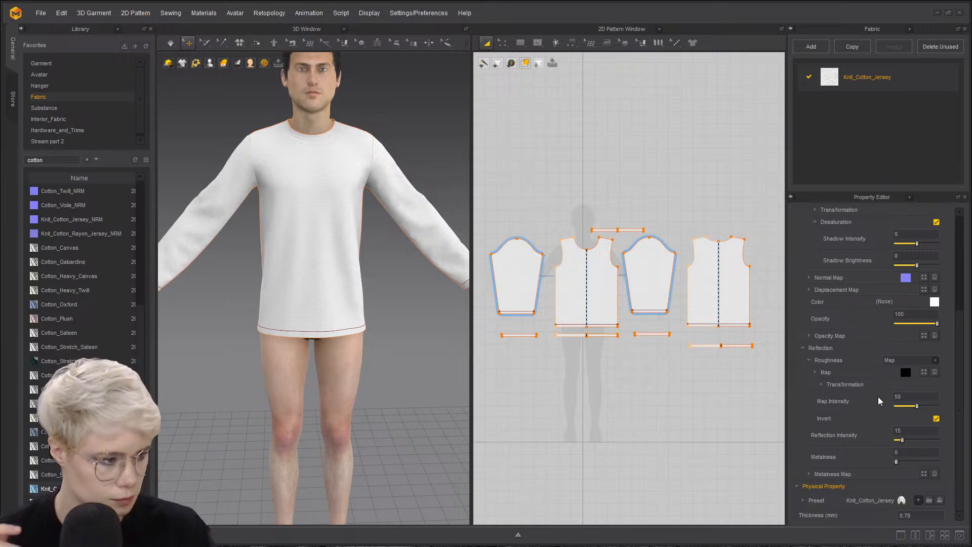
# - Set the Knit_Cotton_Jersey fabric's color to a light blue, 679FED, while keeping the shirt in view
pyautogui.scroll(1, 897, 331)
pyautogui.scroll(2, 896, 331)
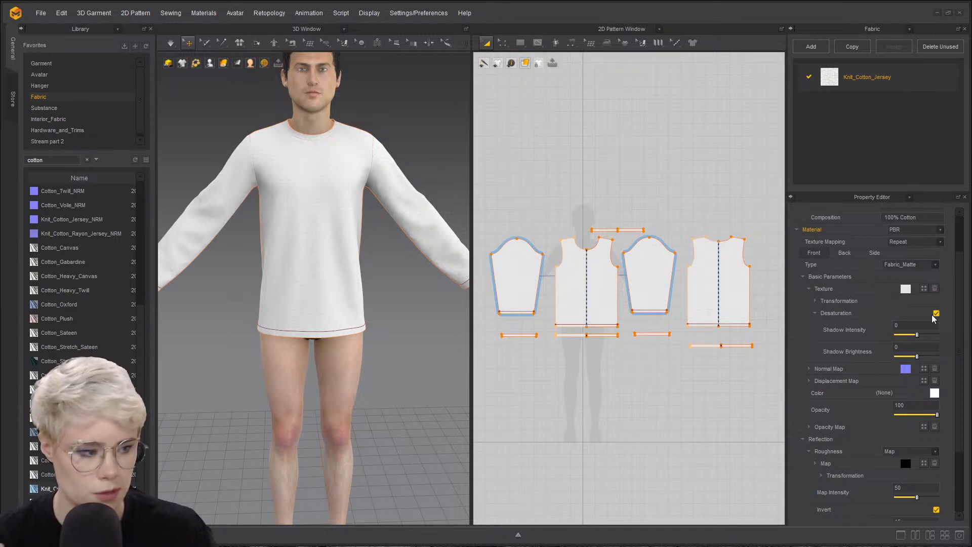
pyautogui.click(935, 392)
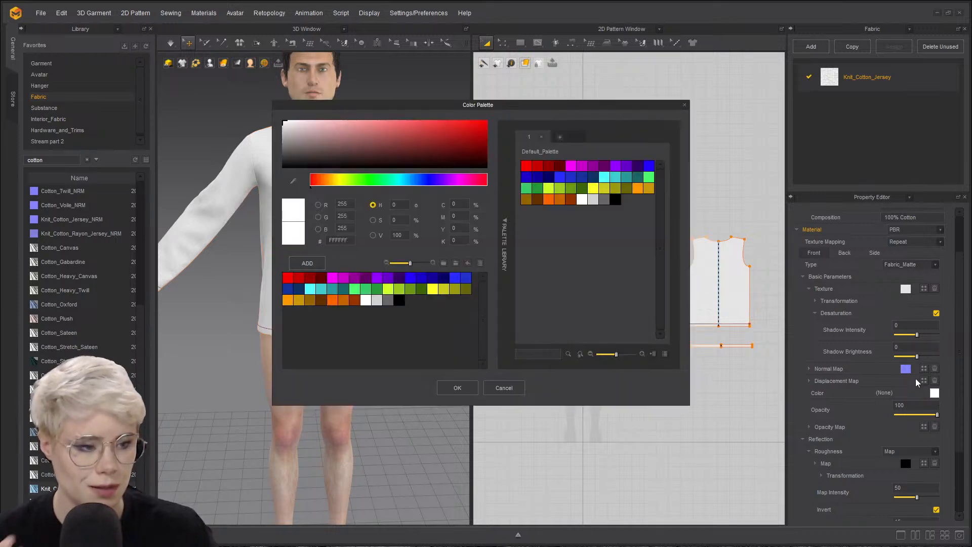
pyautogui.click(416, 183)
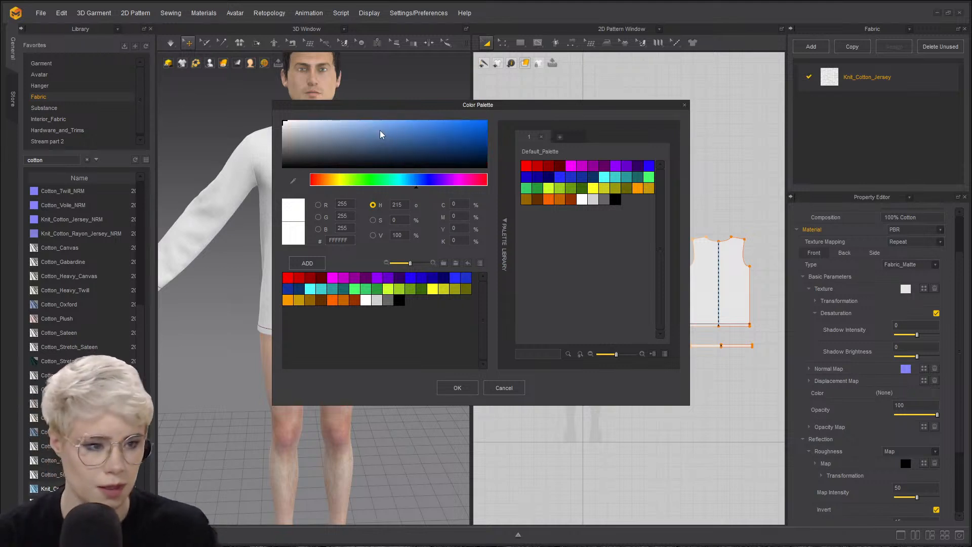
pyautogui.click(399, 125)
pyautogui.click(405, 128)
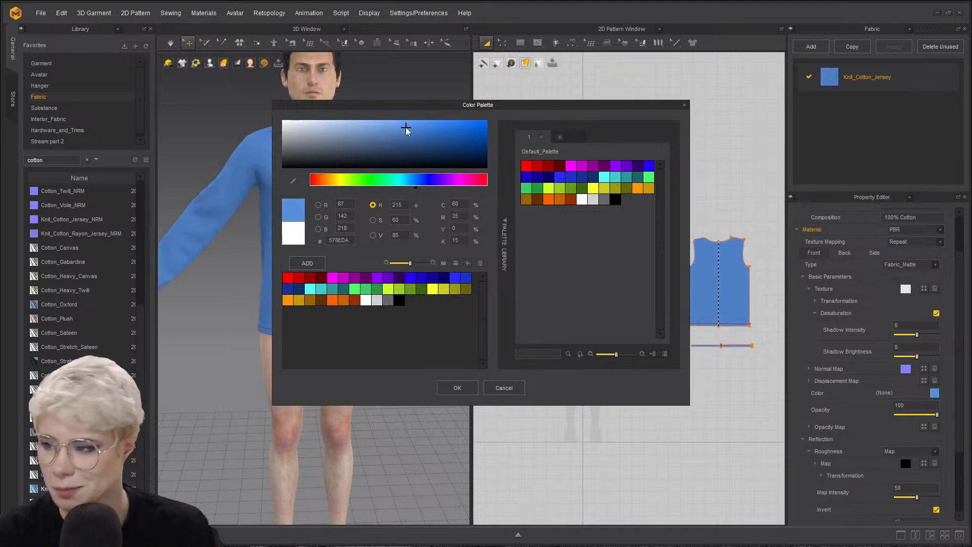
pyautogui.moveTo(464, 105); pyautogui.dragTo(581, 170)
pyautogui.click(523, 190)
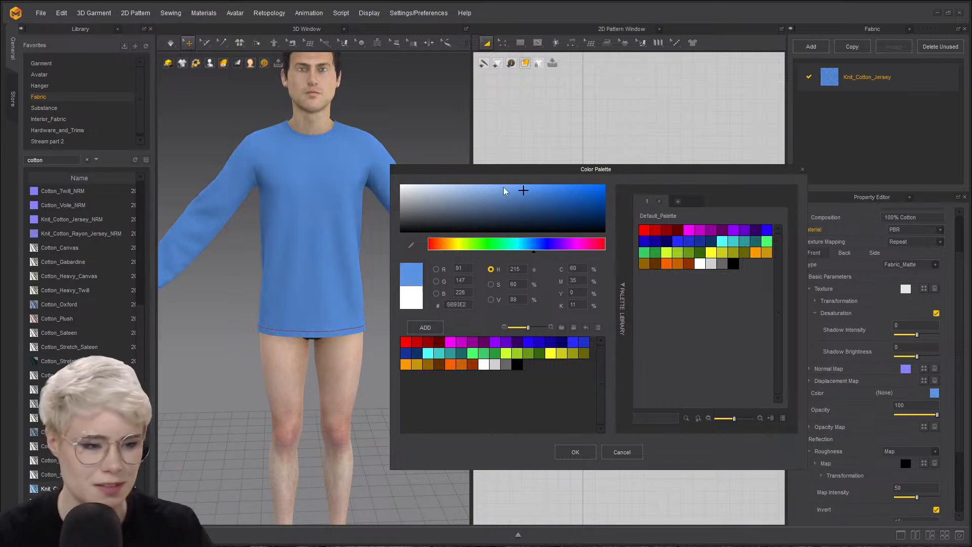
pyautogui.click(516, 188)
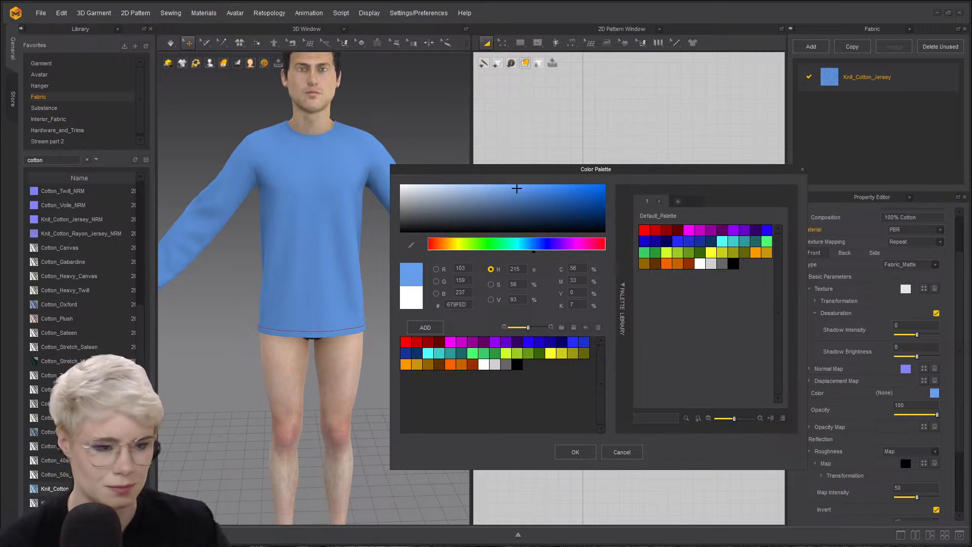
# - Sample a darker blue, 376E9B, with the eyedropper and apply it as the fabric's color
pyautogui.click(410, 245)
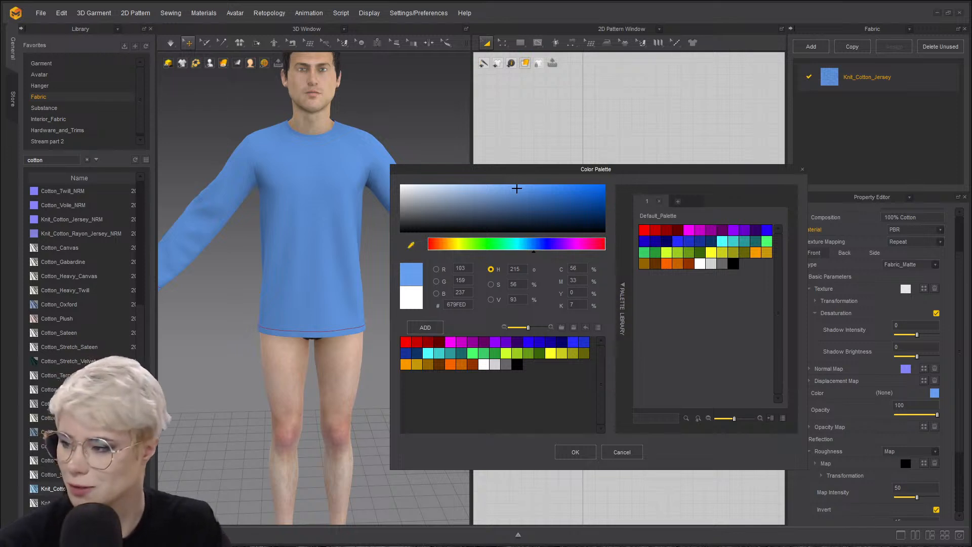
pyautogui.click(532, 204)
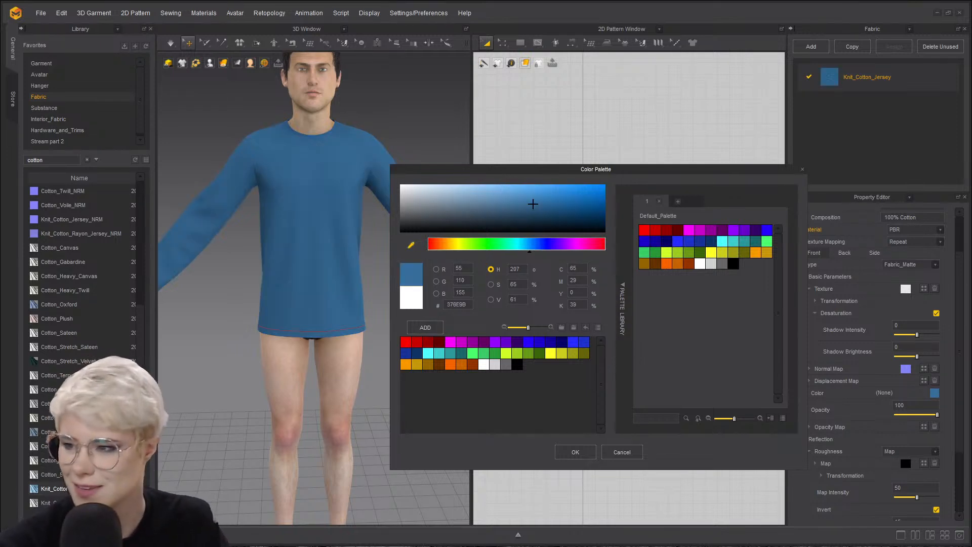
pyautogui.moveTo(604, 169); pyautogui.dragTo(596, 155)
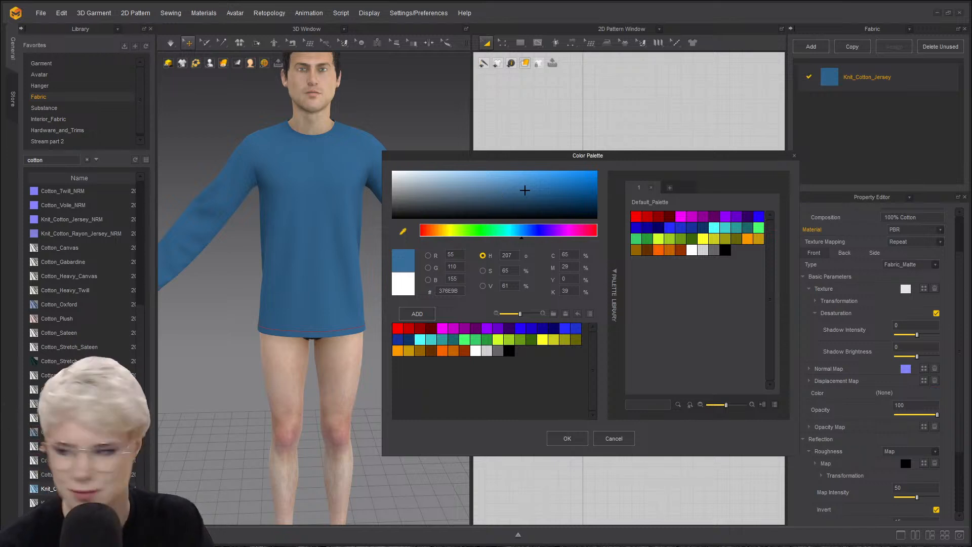
pyautogui.click(393, 181)
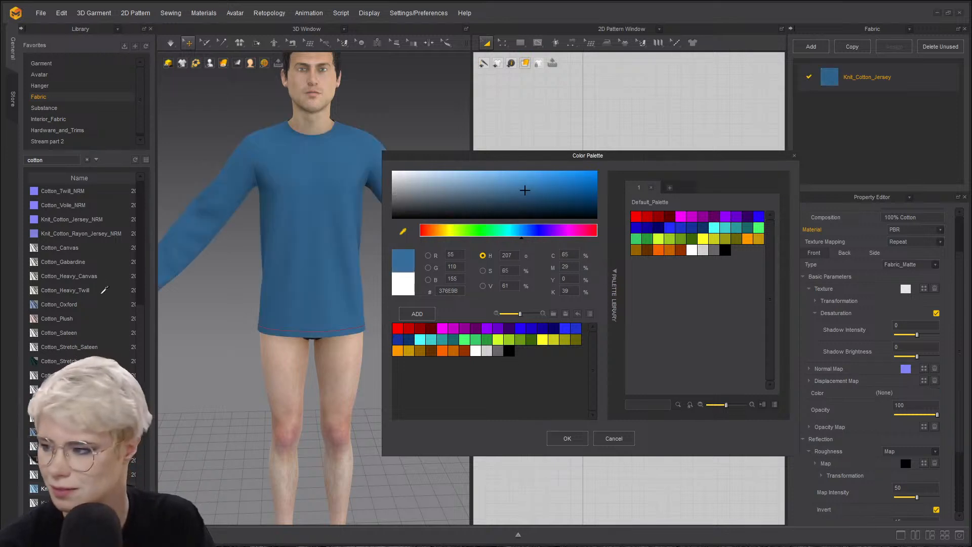
pyautogui.click(567, 438)
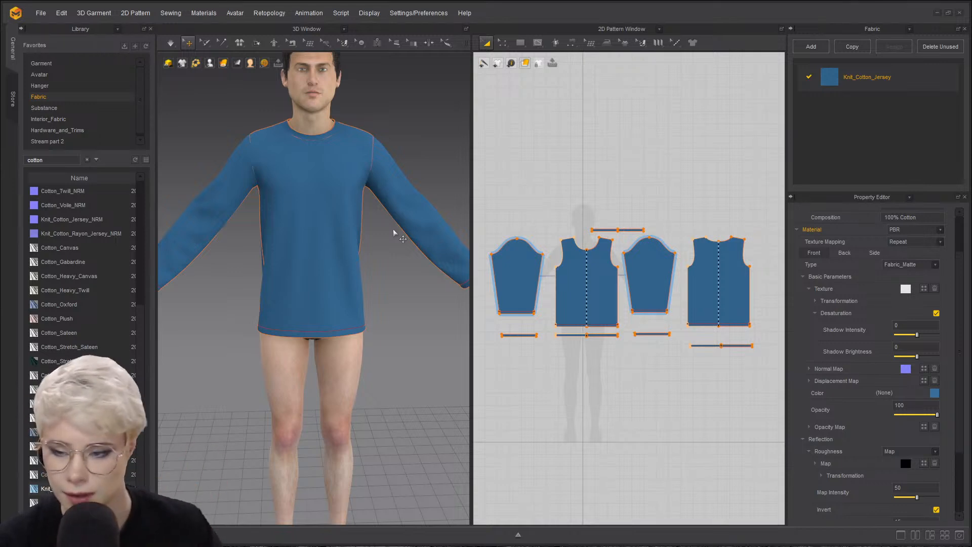
# - Detach the topstitch tool list as a floating palette over the empty area above the 2D patterns
pyautogui.scroll(3, 380, 233)
pyautogui.click(447, 312)
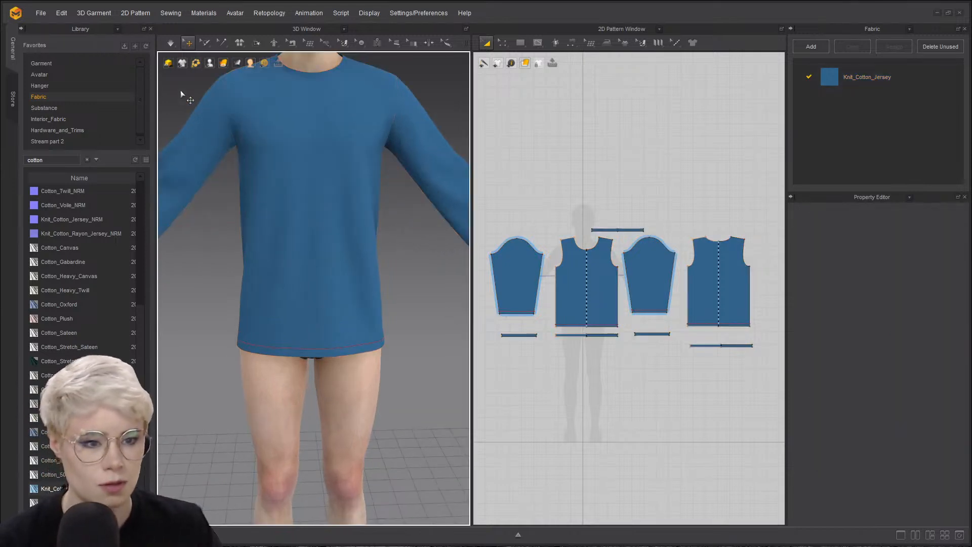
pyautogui.scroll(1, 231, 344)
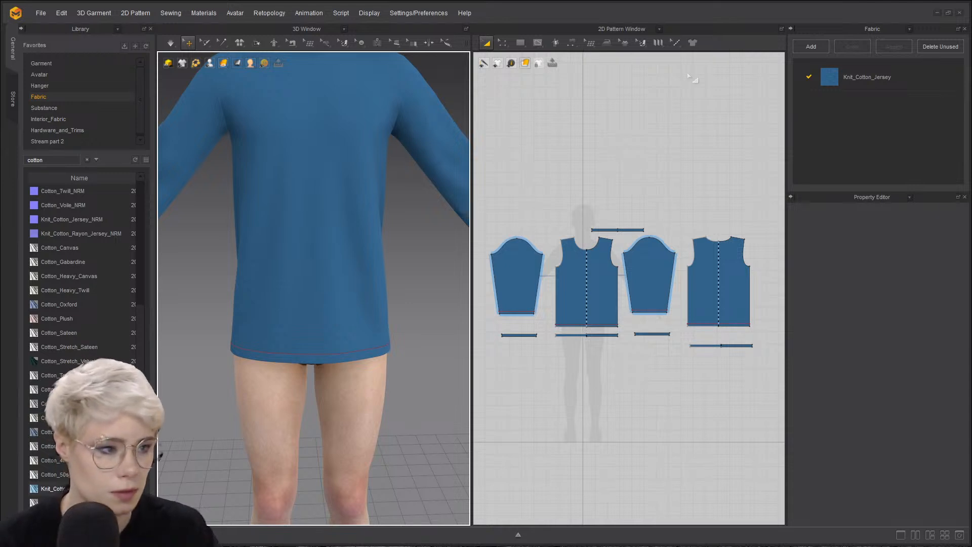
pyautogui.click(678, 43)
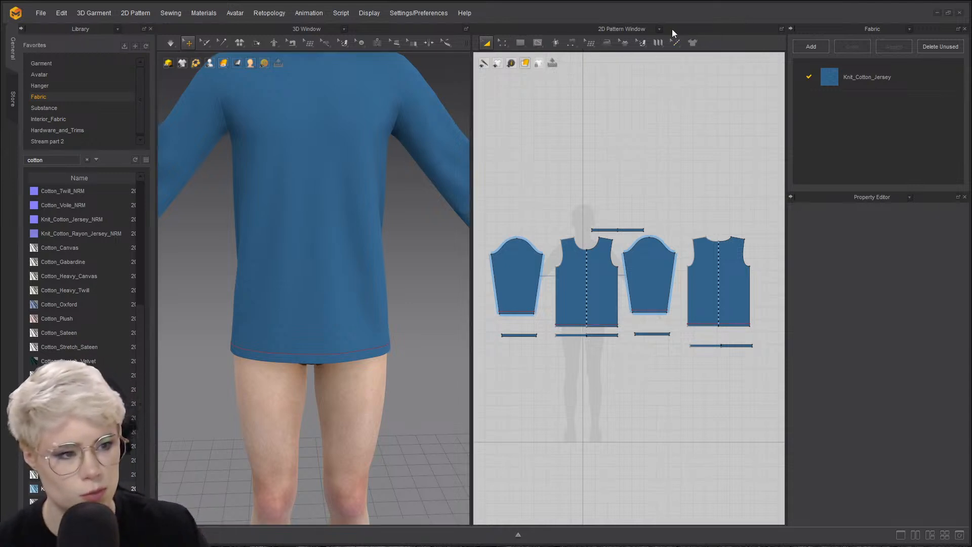
pyautogui.click(660, 45)
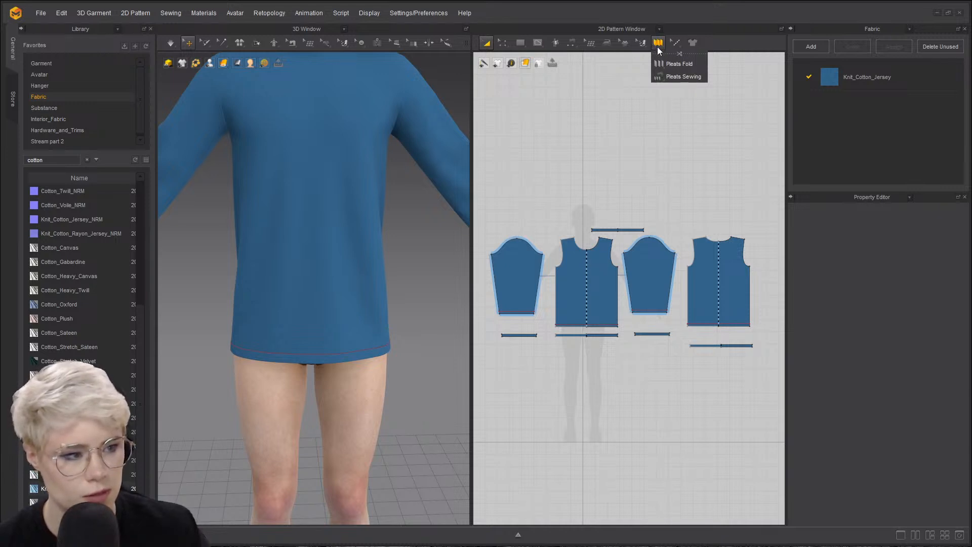
pyautogui.click(680, 49)
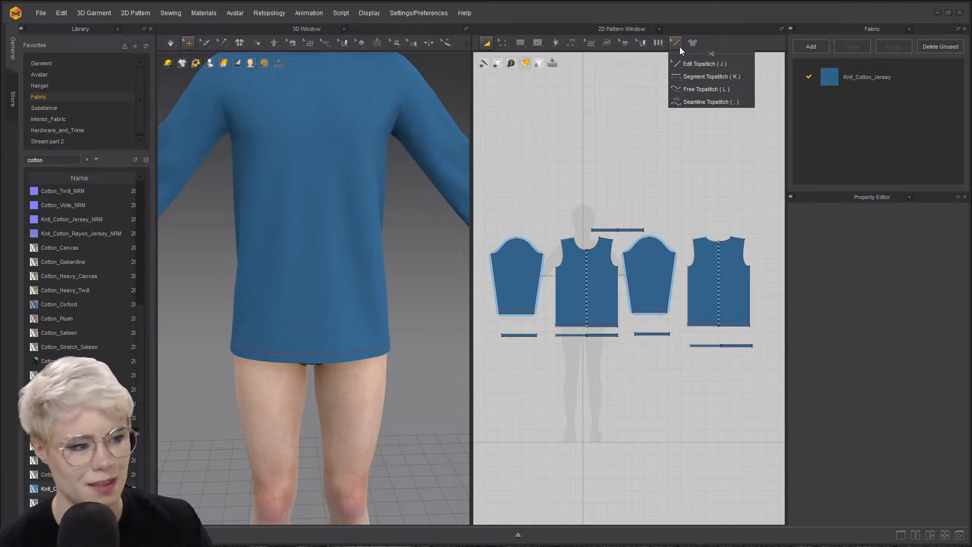
pyautogui.click(708, 53)
pyautogui.moveTo(706, 56); pyautogui.dragTo(671, 86)
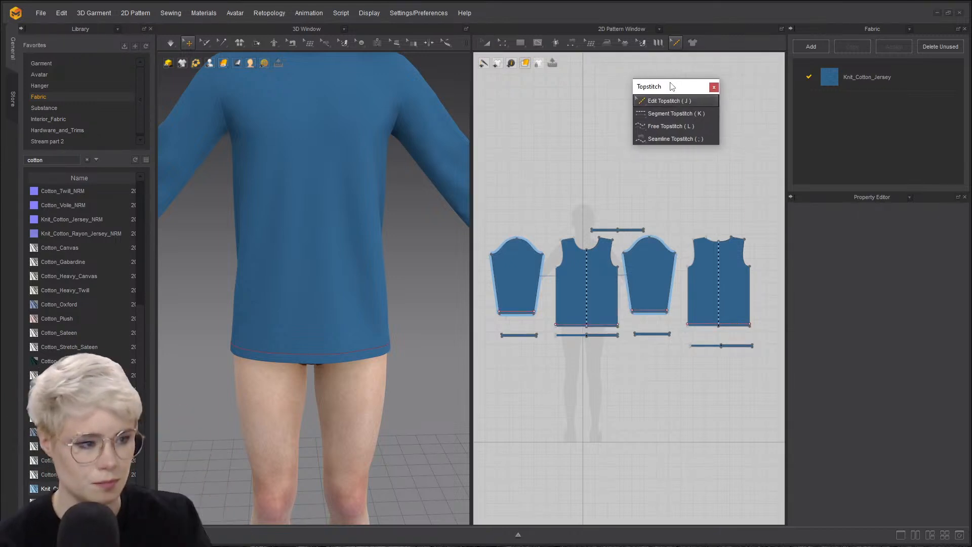
pyautogui.moveTo(338, 218); pyautogui.dragTo(304, 190, button='right')
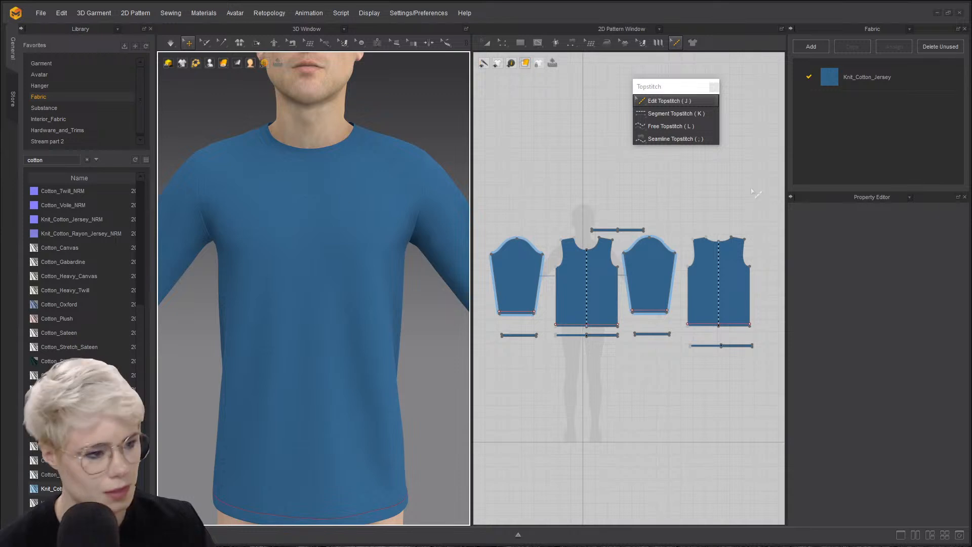
pyautogui.moveTo(690, 93); pyautogui.dragTo(678, 91)
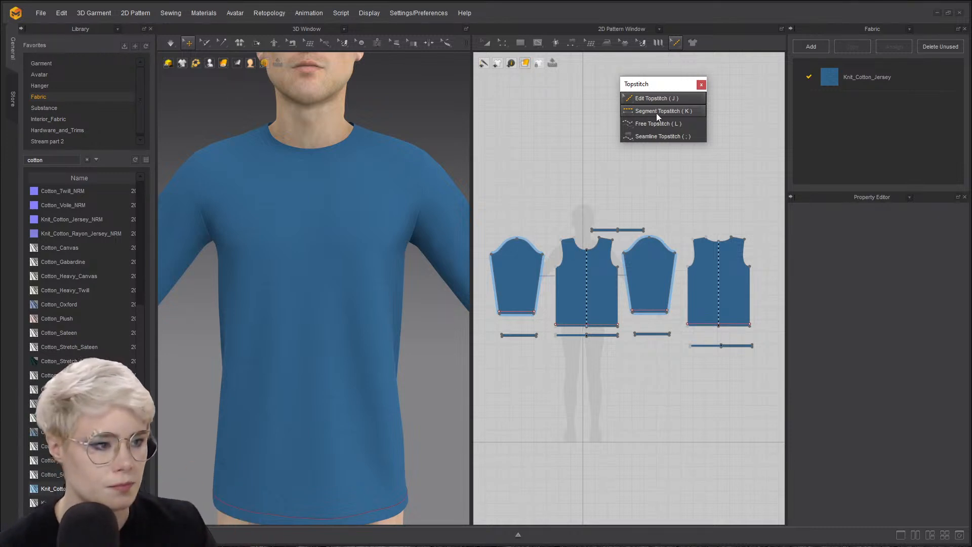
# - Activate Segment Topstitch and close the Library window to get a larger close-up of the sleeve cuff
pyautogui.click(649, 111)
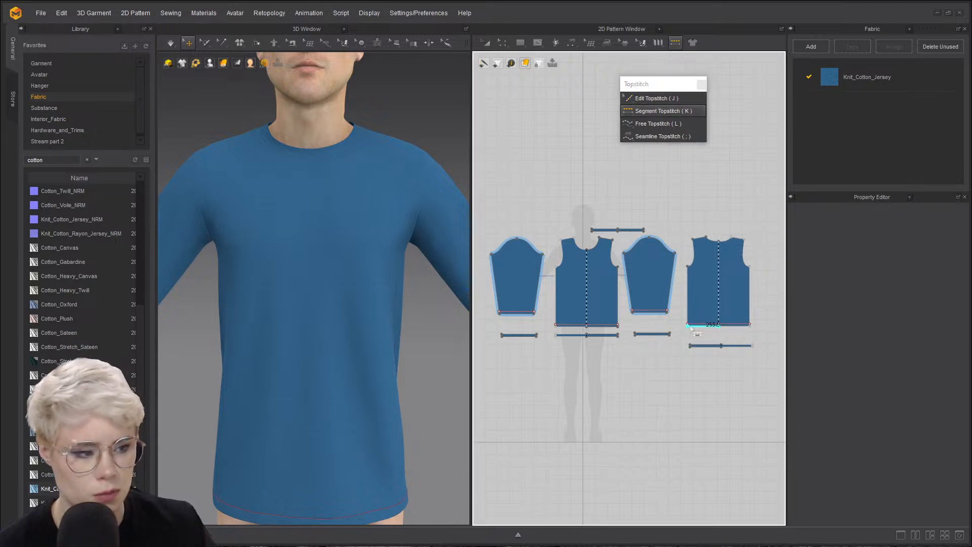
pyautogui.scroll(5, 658, 303)
pyautogui.scroll(-2, 379, 309)
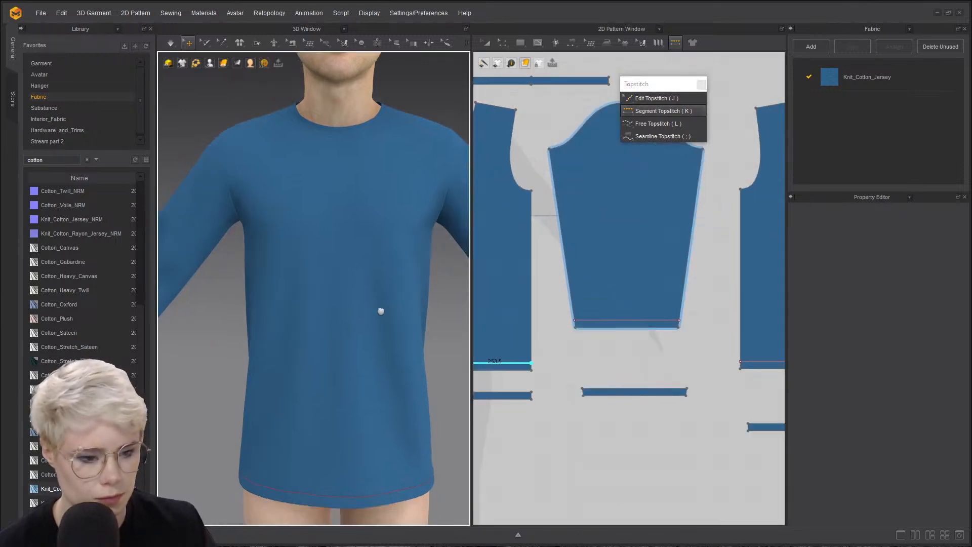
pyautogui.moveTo(380, 309); pyautogui.dragTo(342, 304, button='right')
pyautogui.scroll(4, 314, 311)
pyautogui.scroll(3, 314, 312)
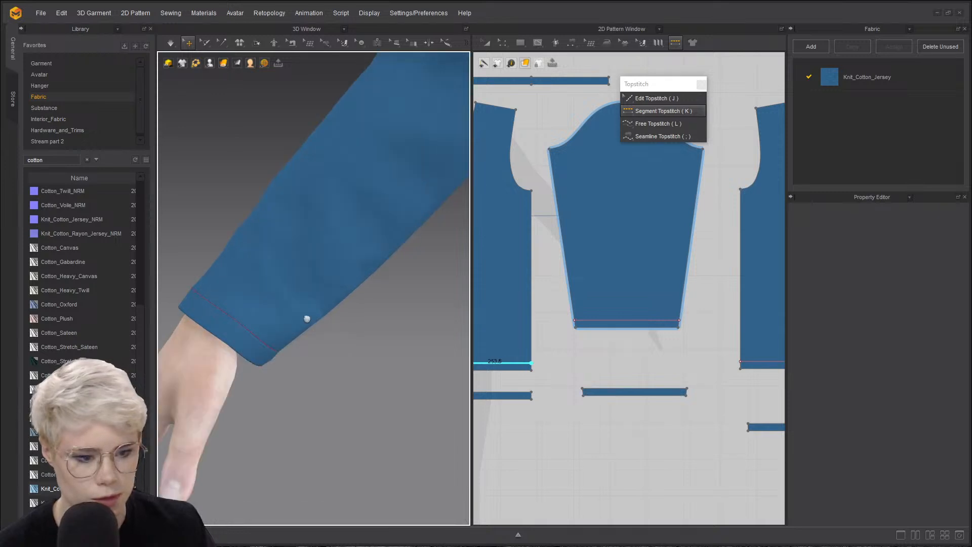
pyautogui.click(150, 28)
pyautogui.scroll(3, 253, 167)
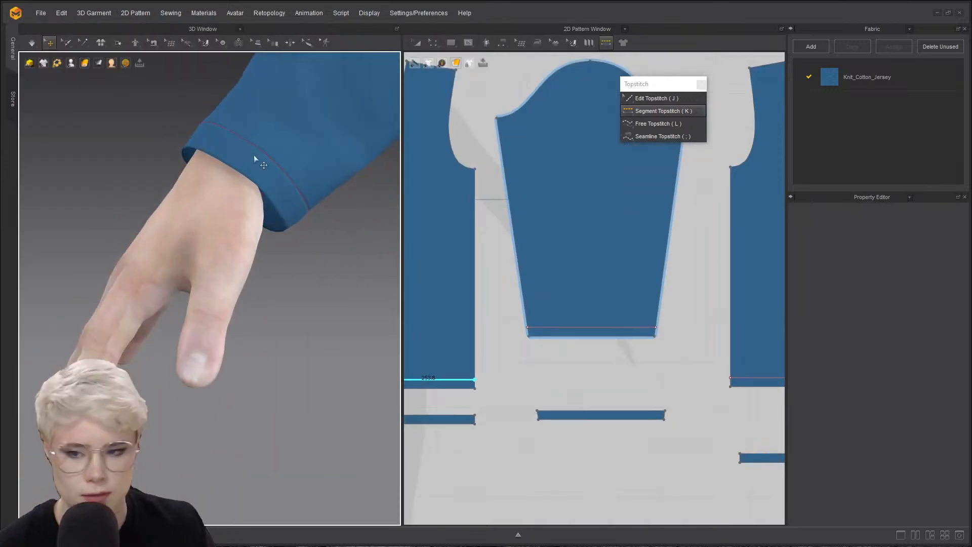
pyautogui.scroll(3, 240, 239)
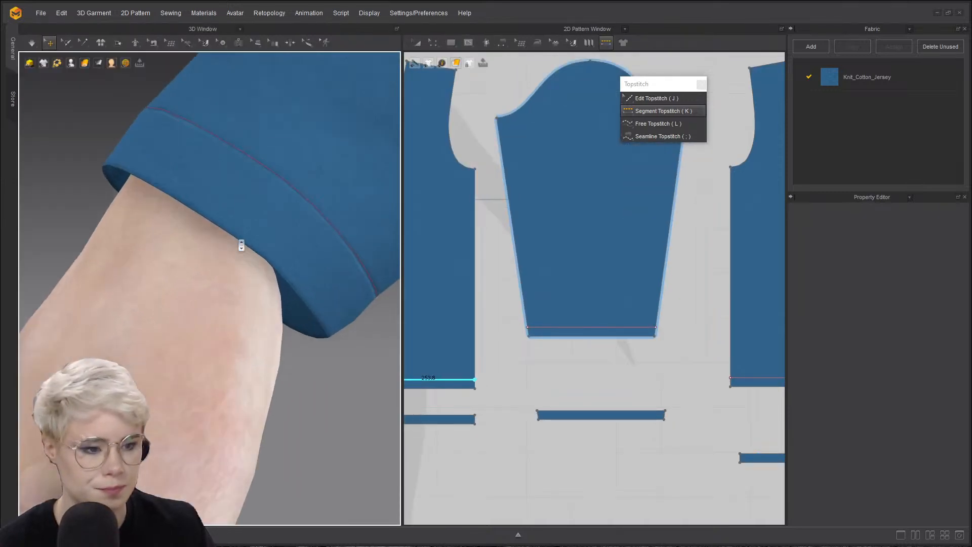
pyautogui.moveTo(239, 243); pyautogui.dragTo(193, 307, button='middle')
pyautogui.scroll(2, 198, 248)
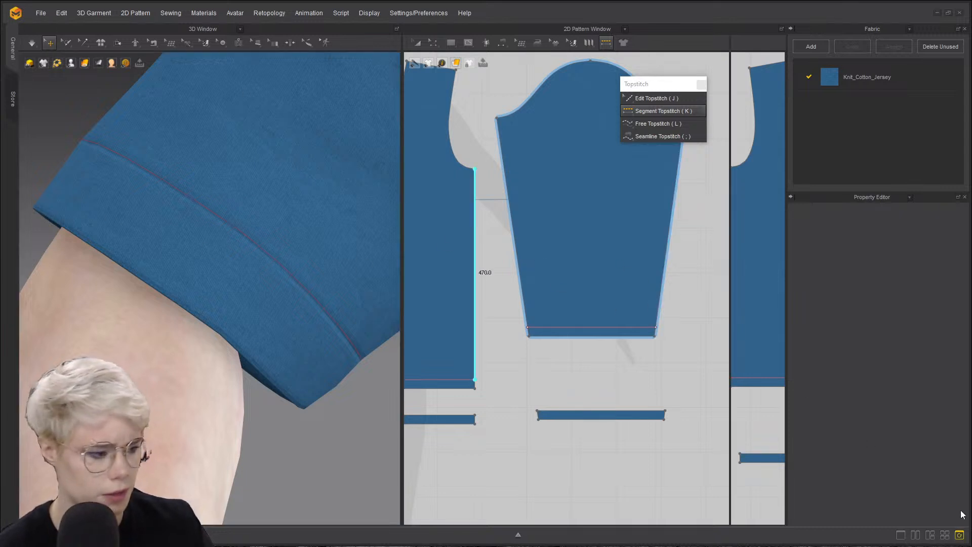
# - Reset the window layout to bring back the Library with its Fabric folder, and close the Library again
pyautogui.click(959, 534)
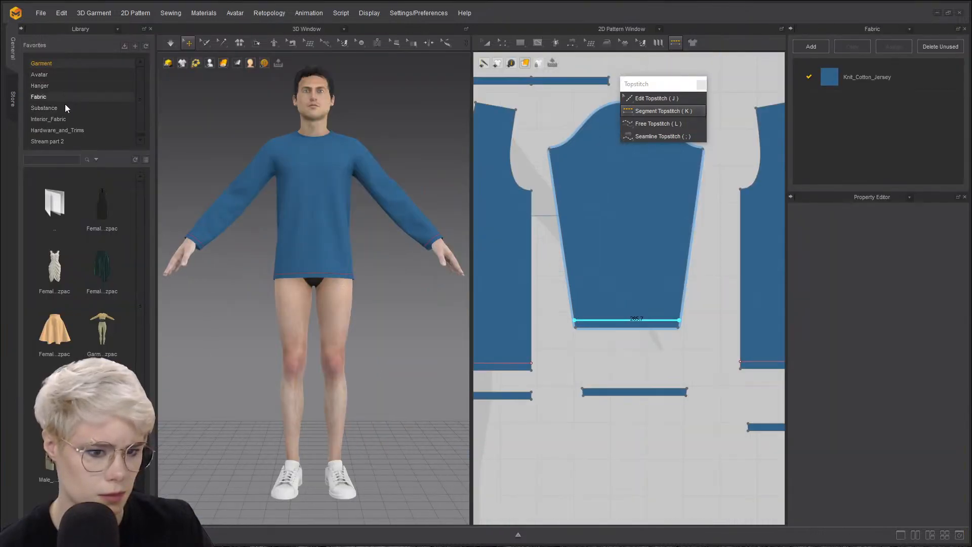
pyautogui.scroll(-1, 65, 104)
pyautogui.doubleClick(66, 93)
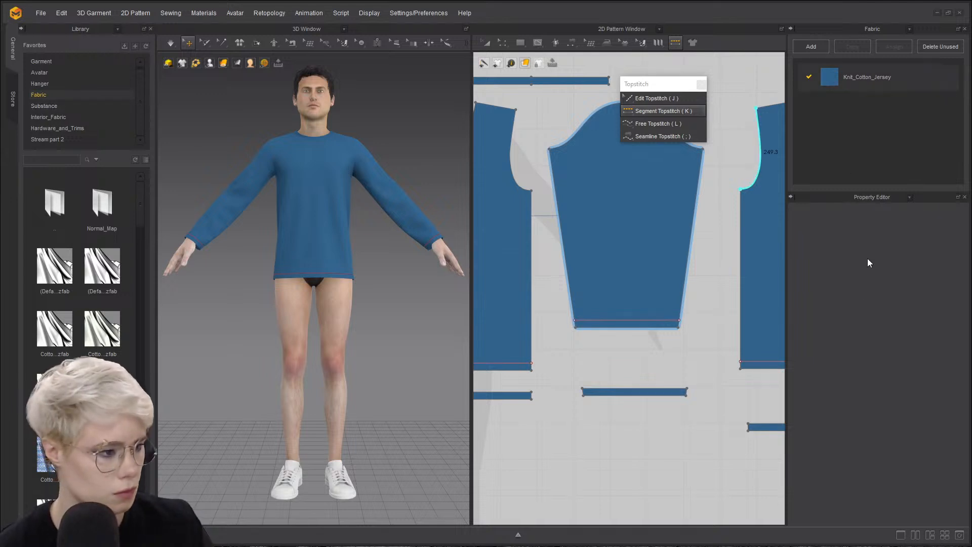
pyautogui.click(891, 83)
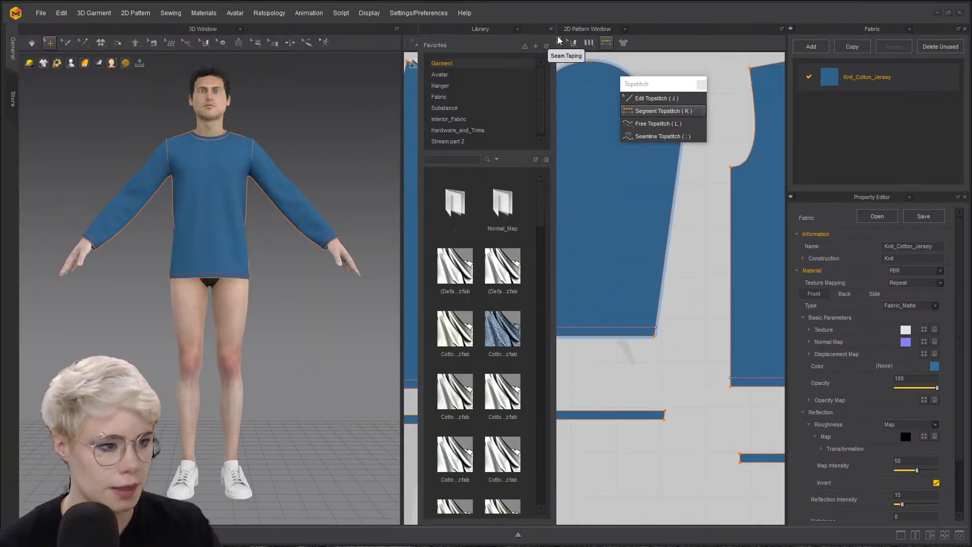
pyautogui.click(551, 29)
pyautogui.scroll(5, 223, 202)
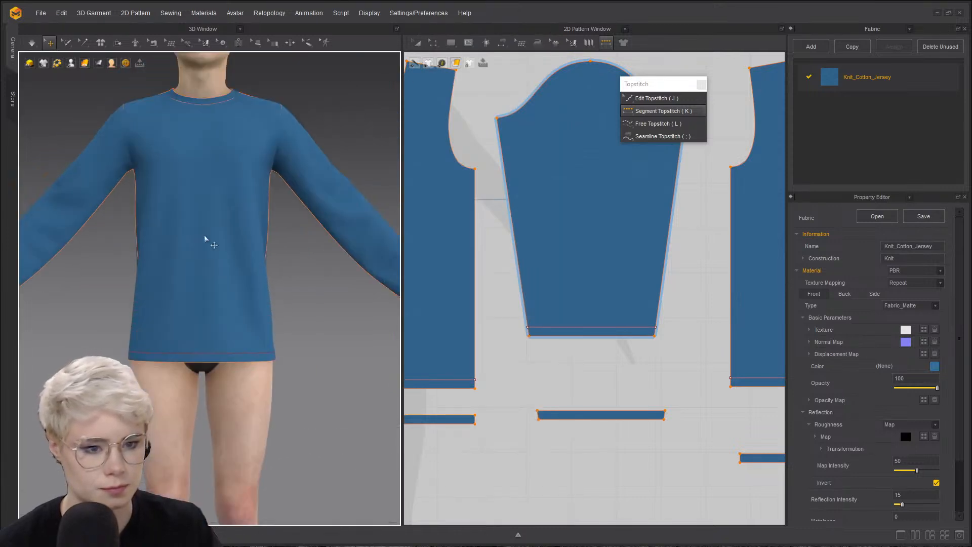
pyautogui.moveTo(204, 239); pyautogui.dragTo(313, 274, button='right')
pyautogui.click(312, 274)
# - Examine the hem and cuff lines on the shirt against the matching lines on the 2D patterns
pyautogui.click(663, 109)
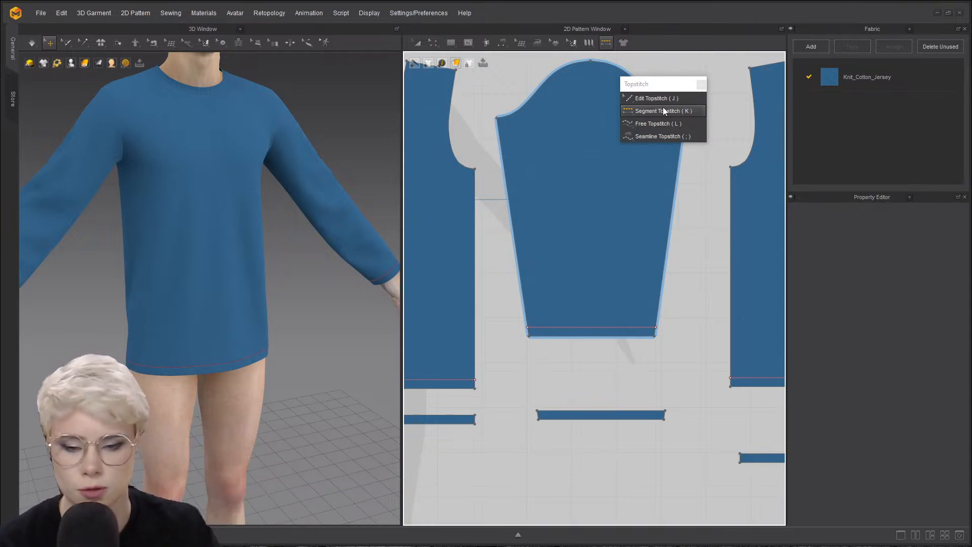
pyautogui.scroll(3, 418, 151)
pyautogui.scroll(1, 230, 284)
pyautogui.moveTo(230, 284); pyautogui.dragTo(234, 256, button='middle')
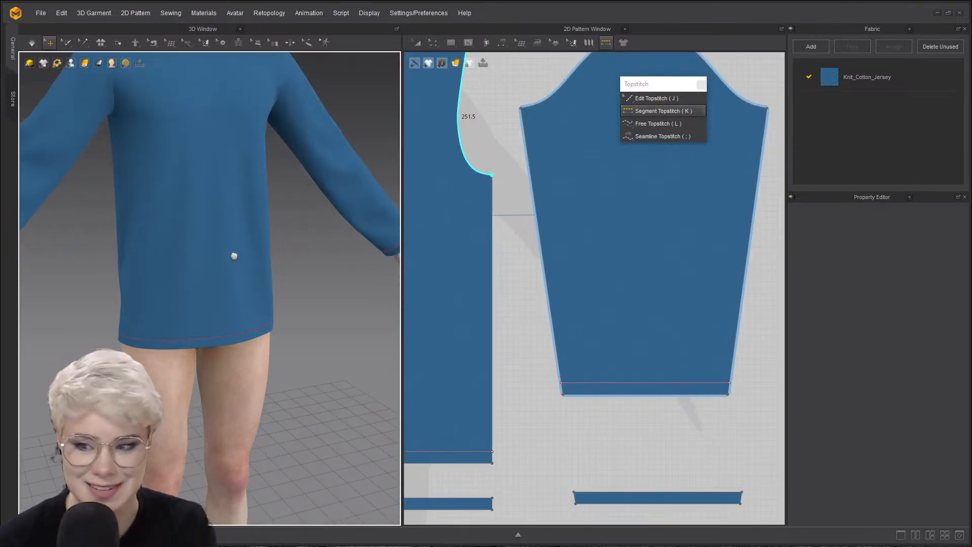
pyautogui.scroll(-2, 502, 299)
pyautogui.moveTo(501, 299); pyautogui.dragTo(555, 246, button='middle')
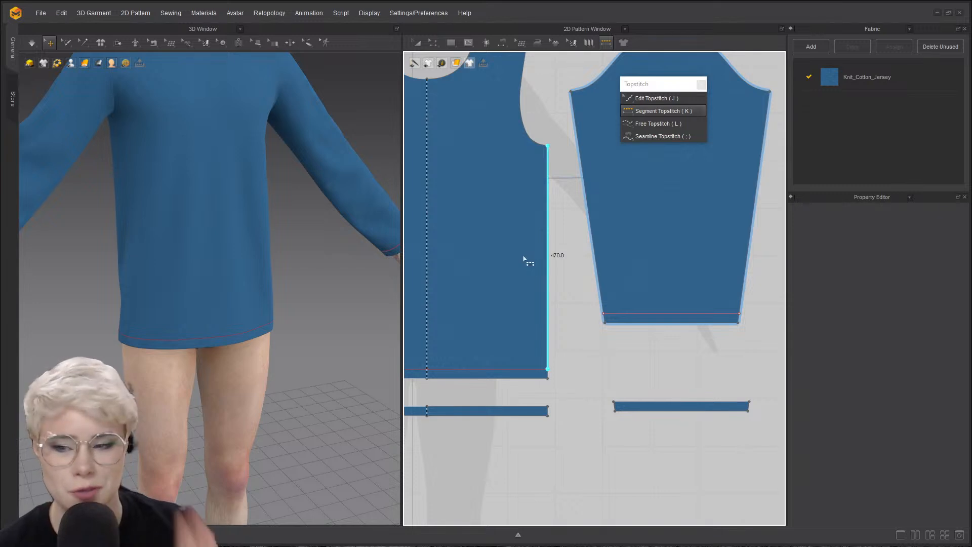
pyautogui.scroll(-3, 507, 283)
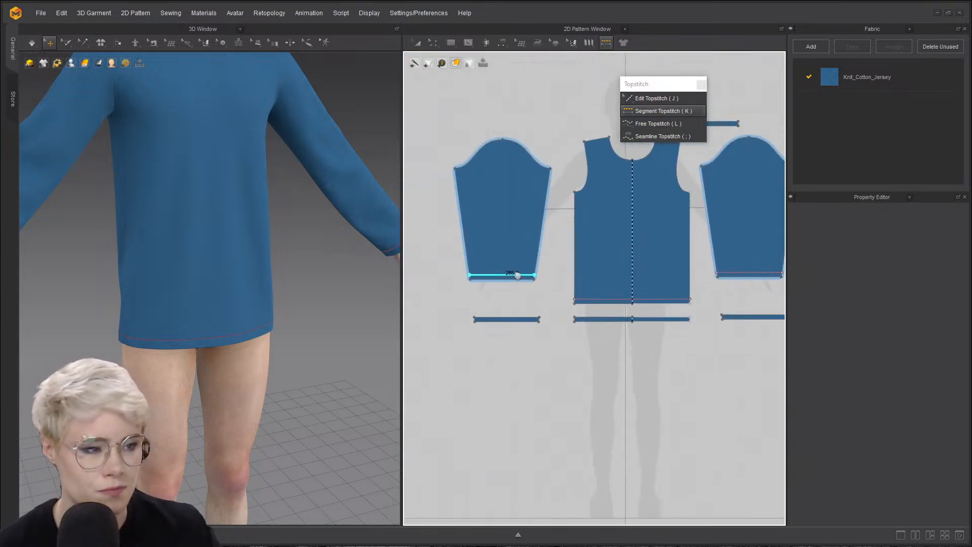
pyautogui.scroll(2, 515, 273)
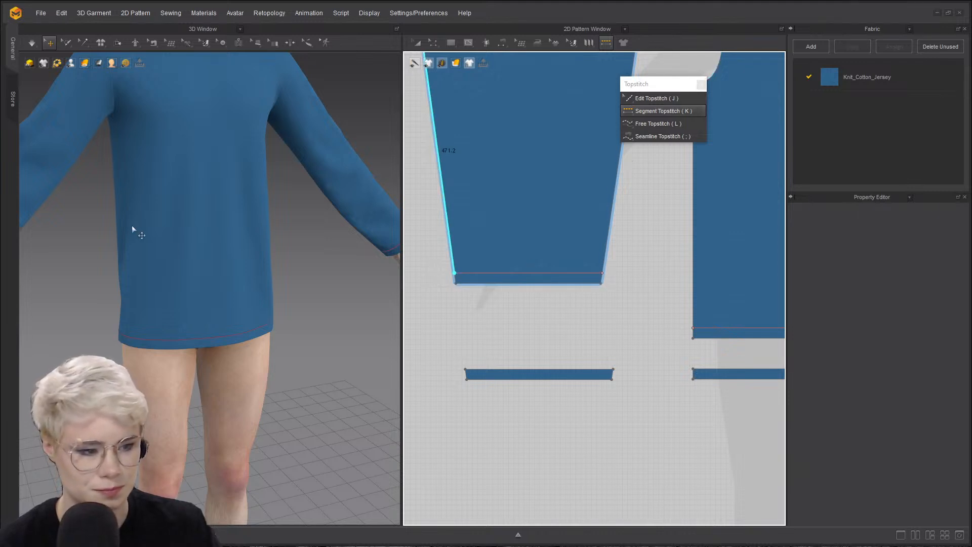
pyautogui.scroll(5, 141, 243)
pyautogui.moveTo(73, 259); pyautogui.dragTo(108, 236, button='middle')
pyautogui.scroll(3, 110, 230)
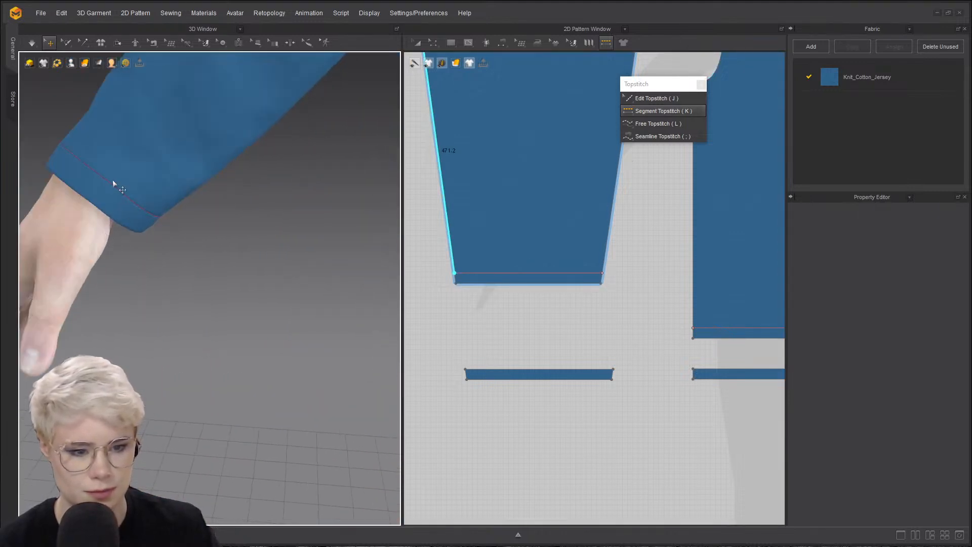
# - Add a segment topstitch along the horizontal line just above the cuff edge of the avatar's right sleeve
pyautogui.click(113, 180)
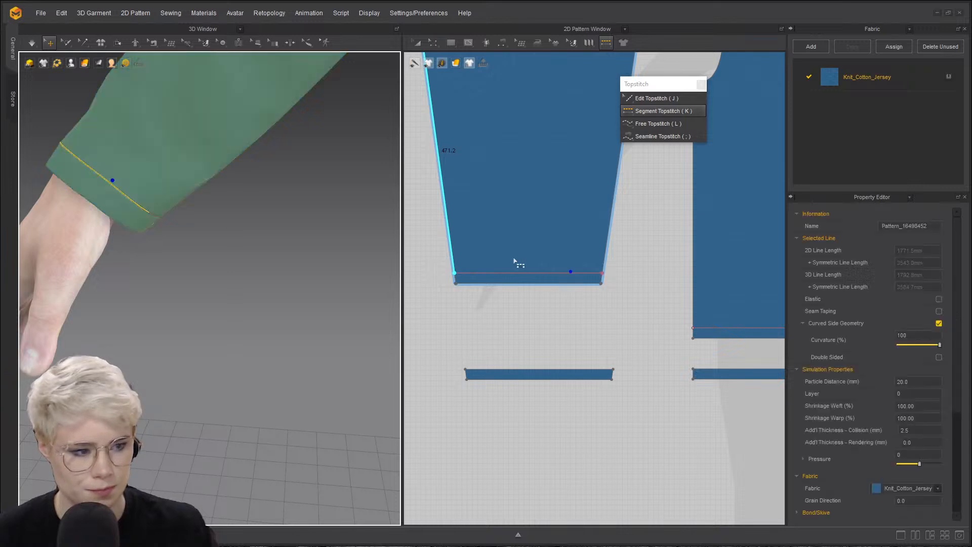
pyautogui.moveTo(113, 180); pyautogui.dragTo(272, 222, button='middle')
pyautogui.scroll(2, 327, 323)
pyautogui.click(327, 324)
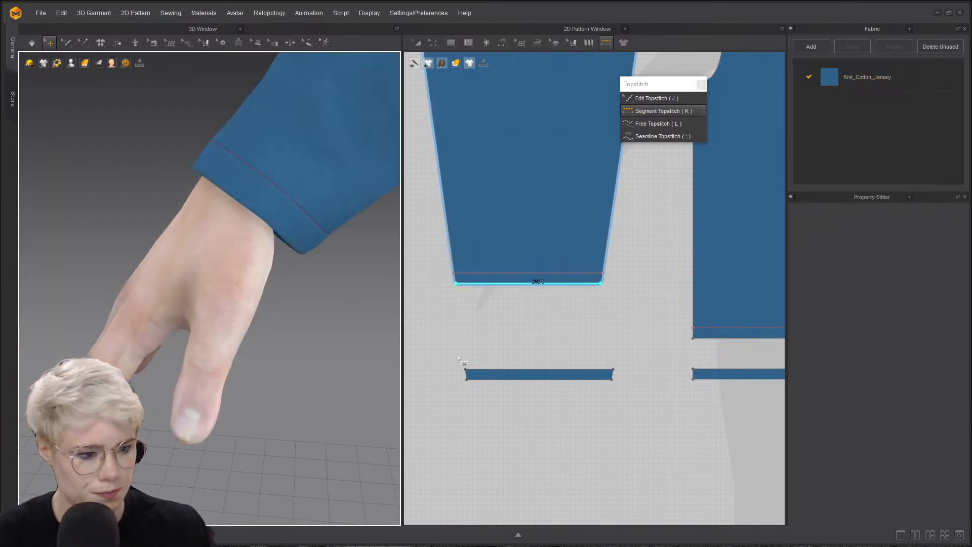
pyautogui.scroll(3, 267, 286)
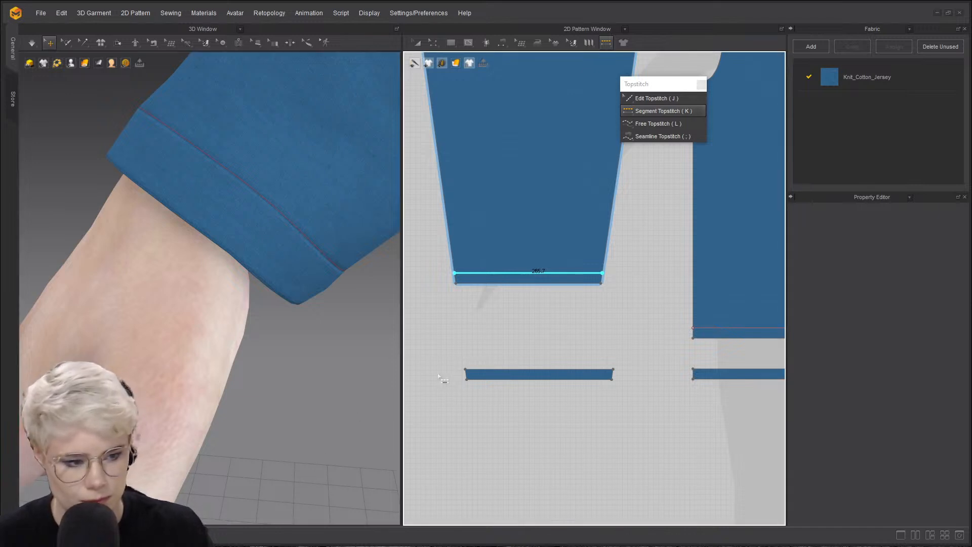
pyautogui.click(553, 302)
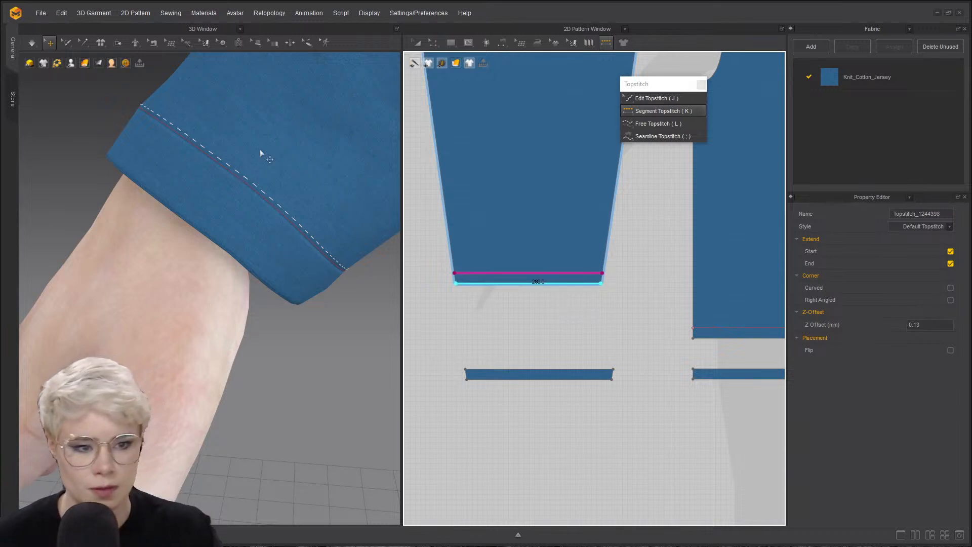
# - Show the topstitch styles in place of the fabric list and set the Default Topstitch offset to 0 mm
pyautogui.scroll(3, 202, 200)
pyautogui.scroll(3, 175, 180)
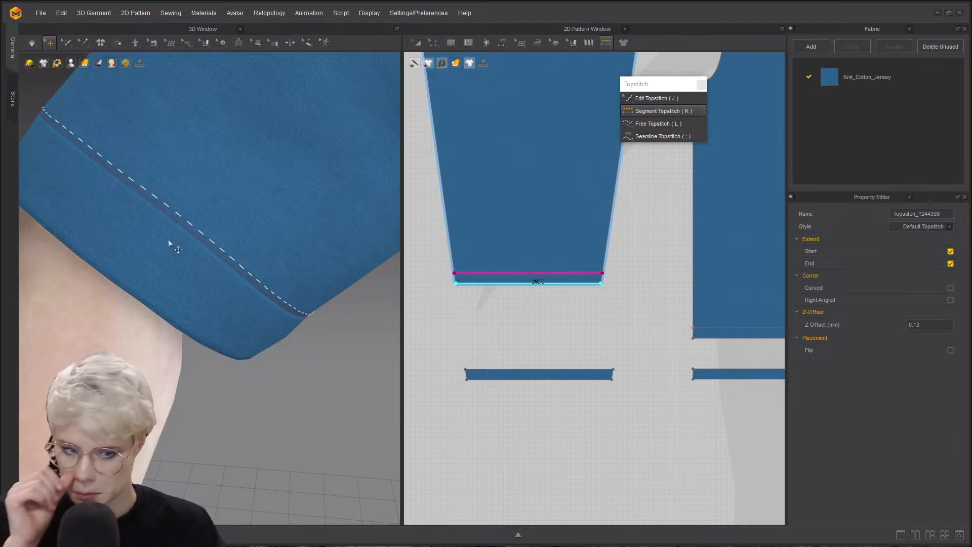
pyautogui.click(909, 30)
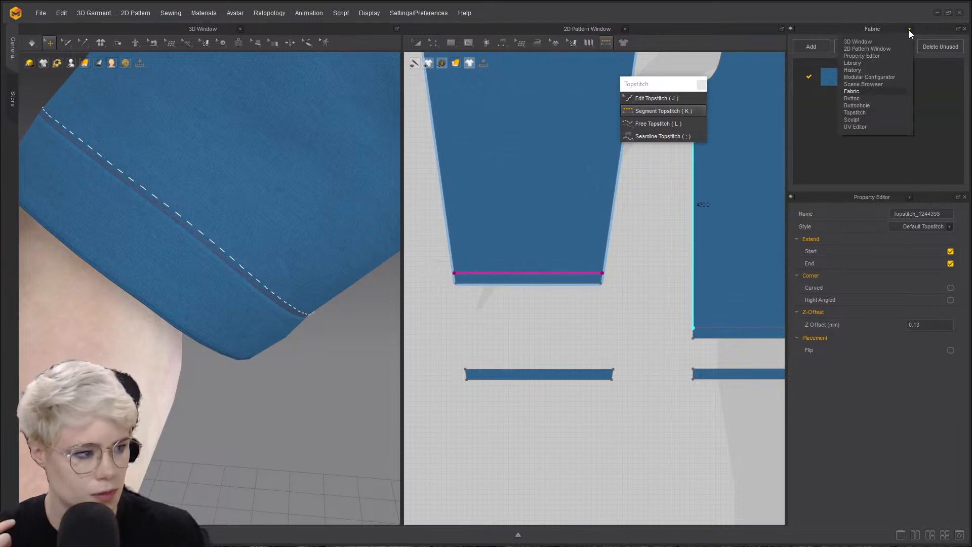
pyautogui.click(872, 112)
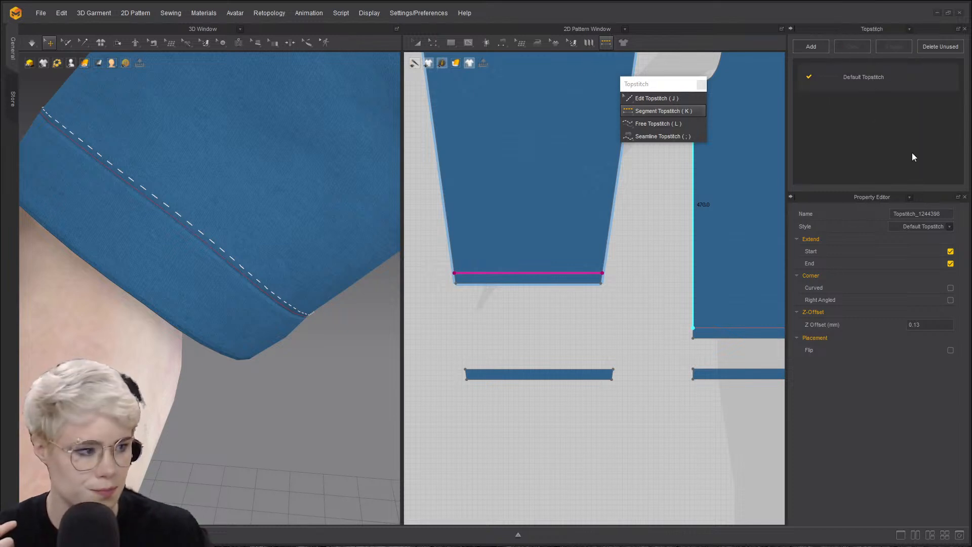
pyautogui.click(903, 164)
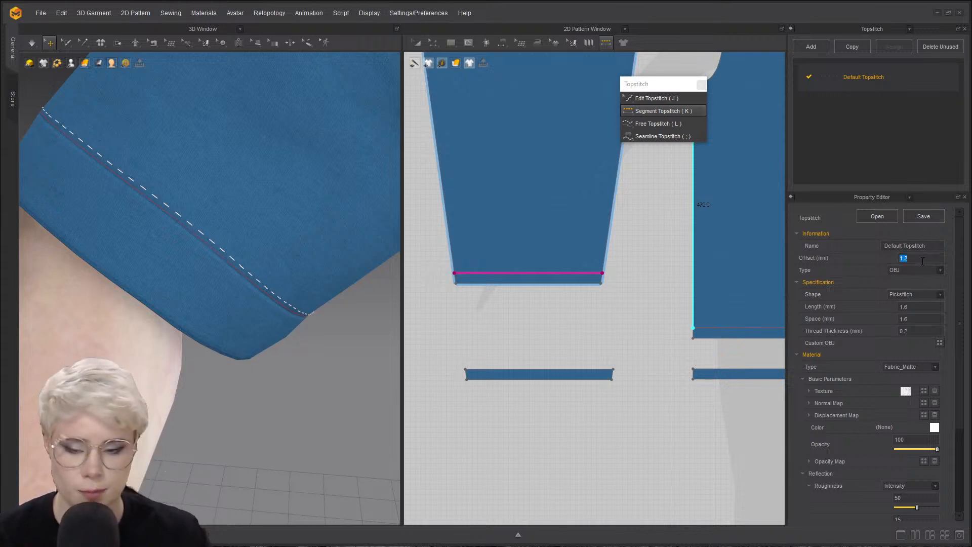
pyautogui.write('0')
pyautogui.press('Return')
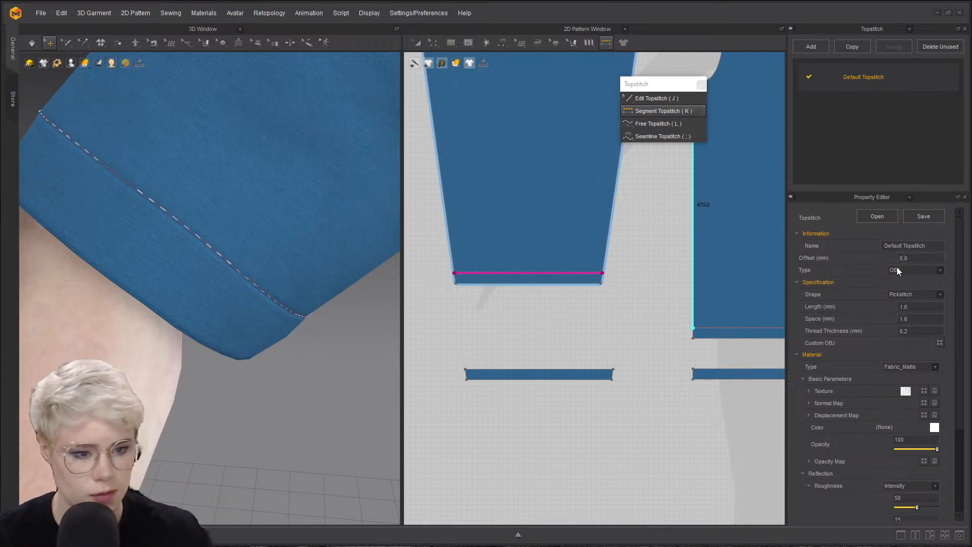
pyautogui.scroll(2, 227, 251)
pyautogui.scroll(2, 227, 252)
pyautogui.scroll(1, 210, 260)
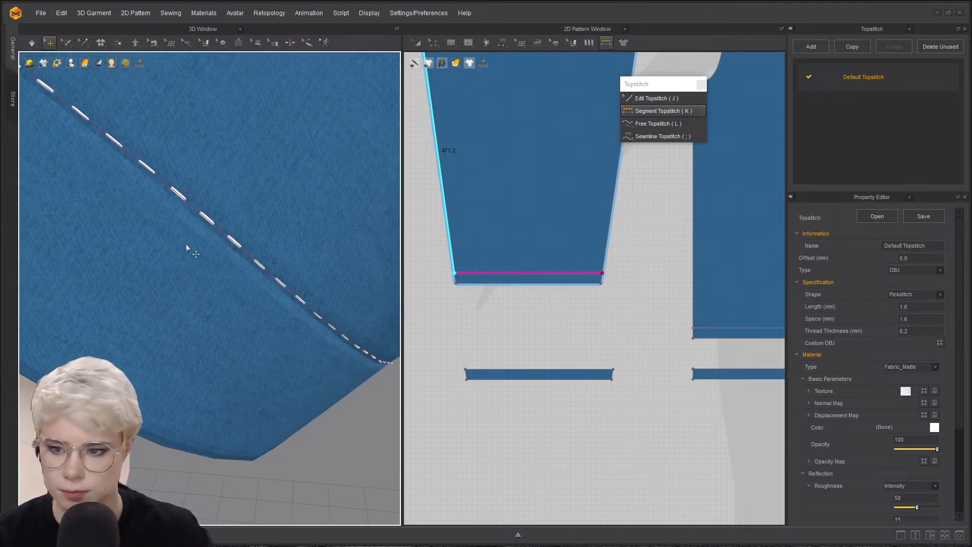
pyautogui.scroll(-1, 215, 277)
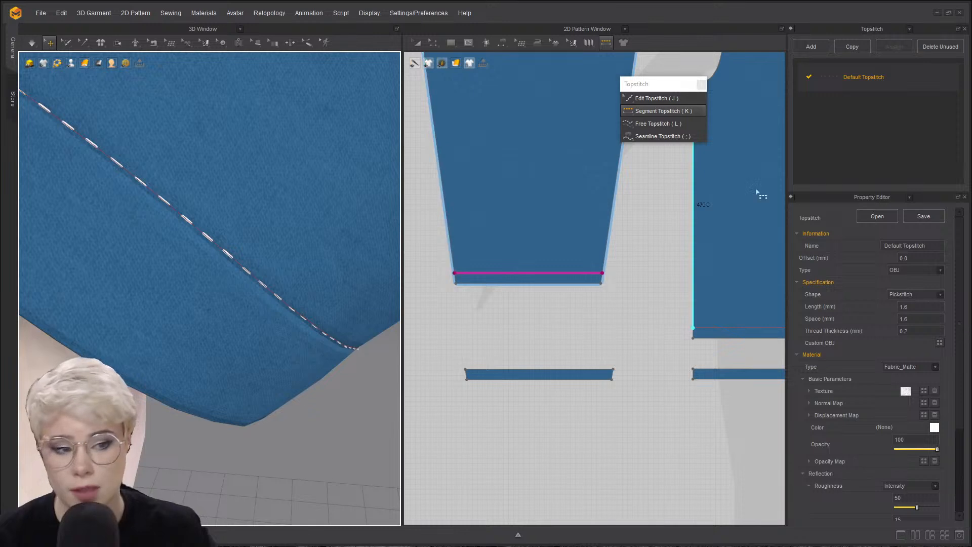
# - Set the Default Topstitch offset to 1.2 mm
pyautogui.scroll(-2, 279, 275)
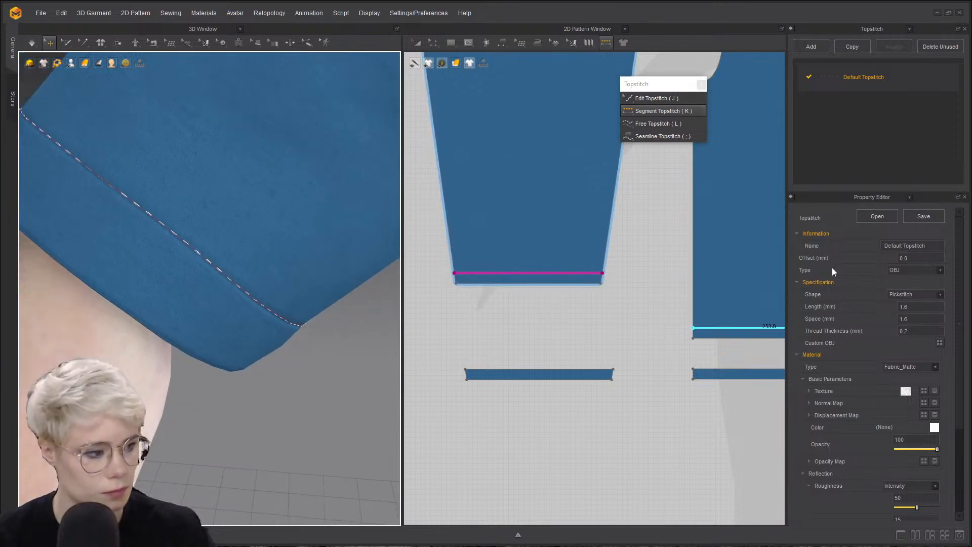
pyautogui.click(932, 256)
pyautogui.write('1.2')
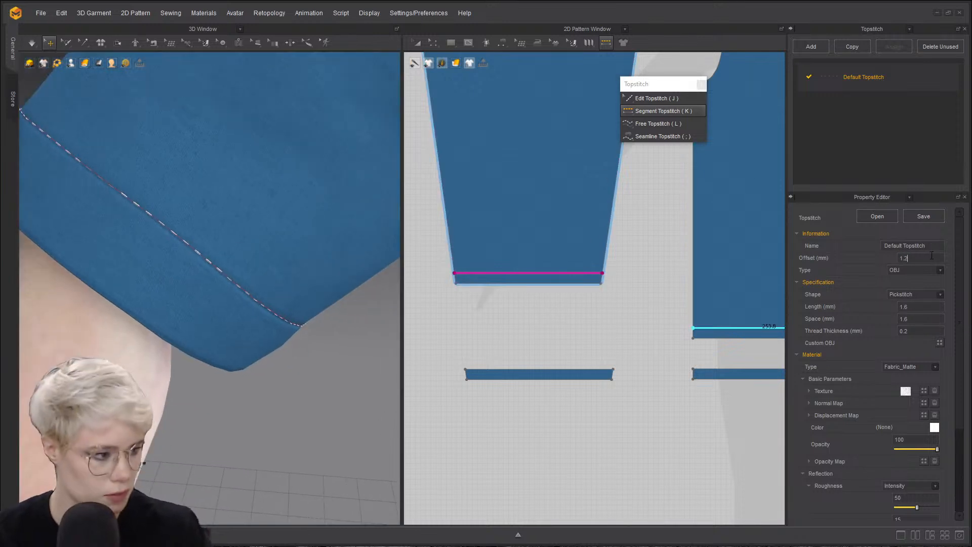
# - Try the Bartack, Buttonhole, Overlock, Pickstitch and Single shapes on the Default Topstitch
pyautogui.click(939, 293)
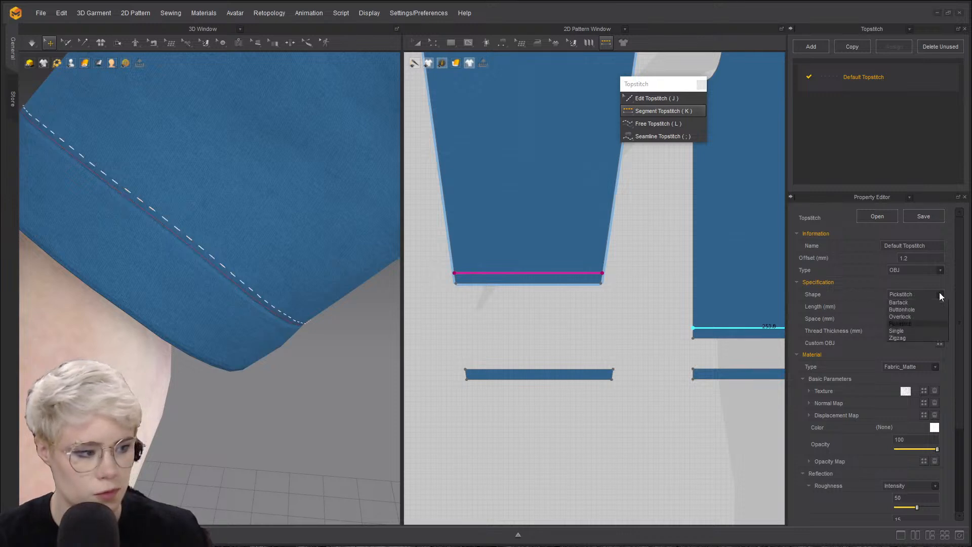
pyautogui.click(929, 309)
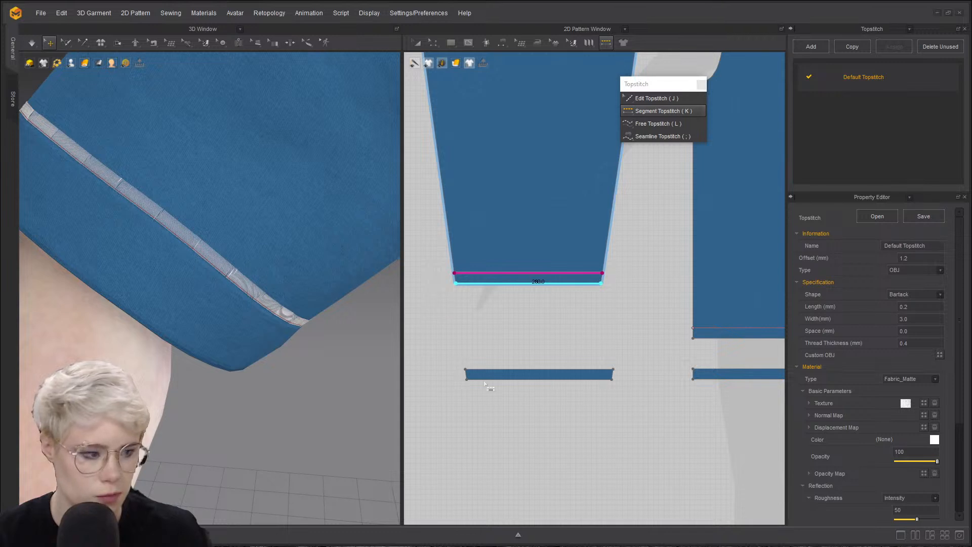
pyautogui.click(937, 294)
pyautogui.click(906, 317)
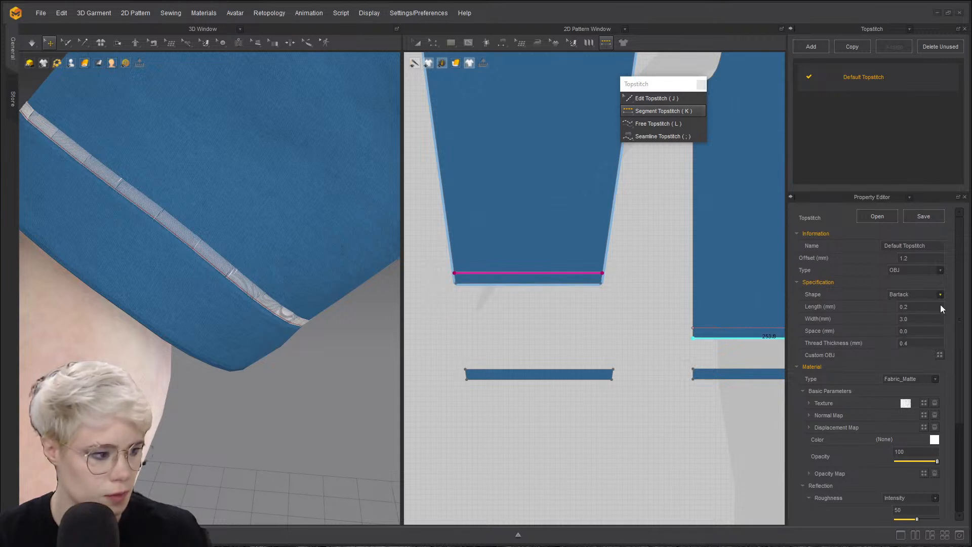
pyautogui.click(936, 294)
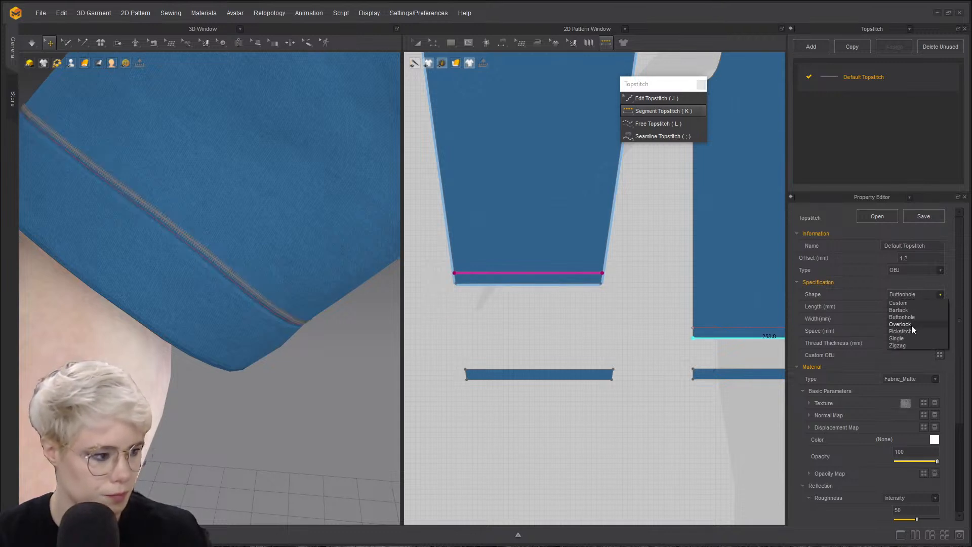
pyautogui.click(911, 325)
pyautogui.click(936, 295)
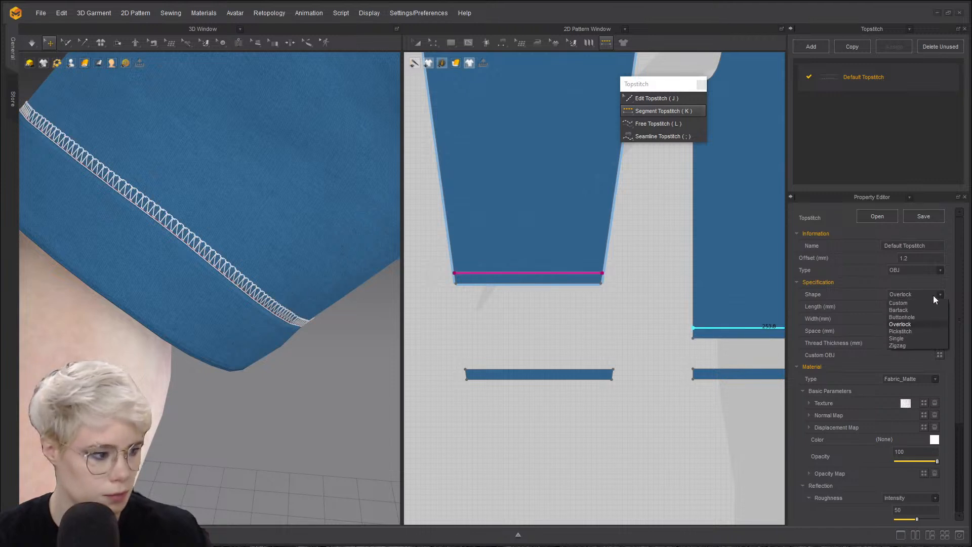
pyautogui.click(901, 331)
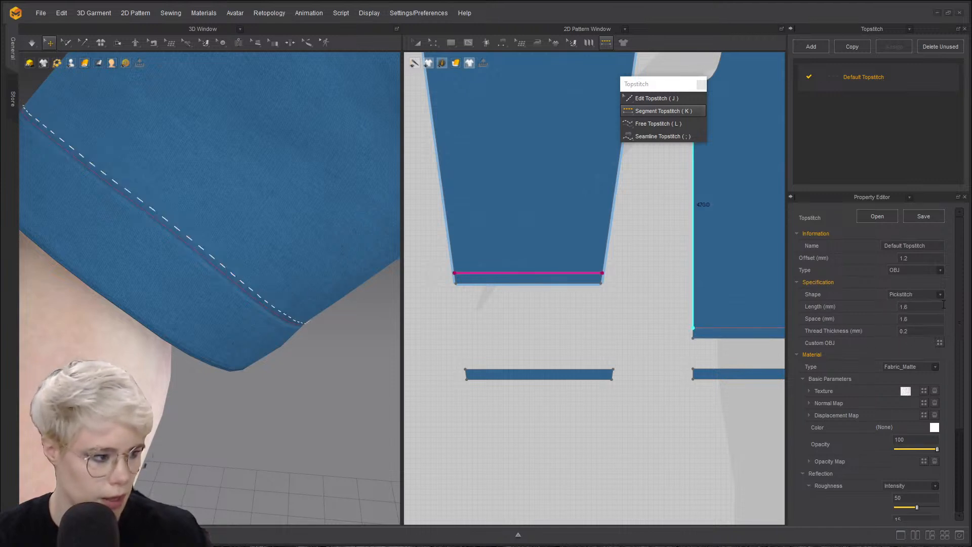
pyautogui.click(936, 295)
pyautogui.click(916, 338)
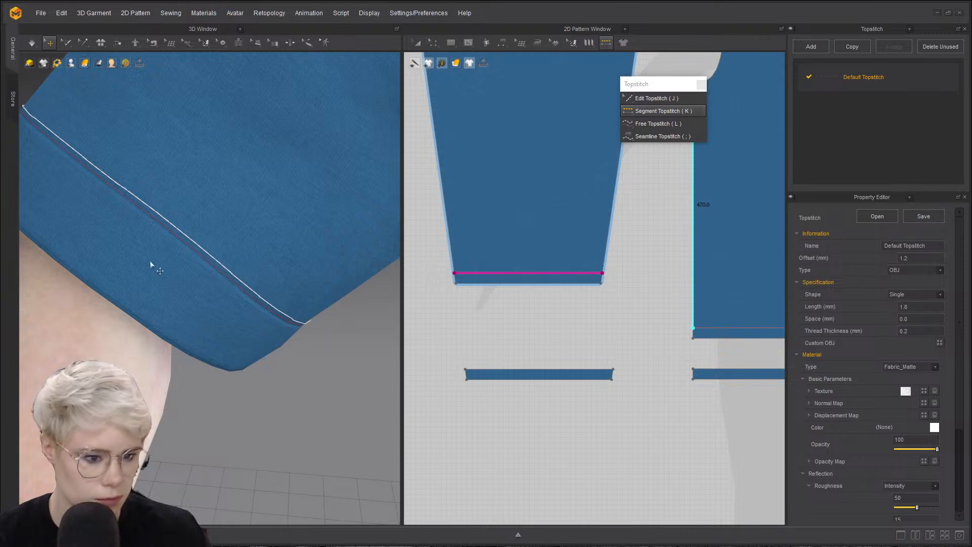
# - Try the Zigzag shape on the Default Topstitch and check it along the sleeve cuff in 3D
pyautogui.scroll(3, 195, 245)
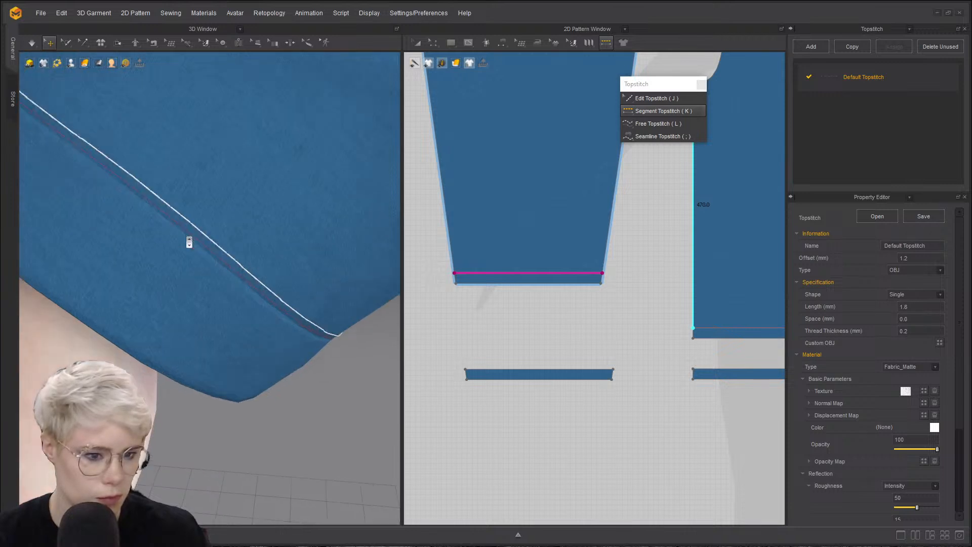
pyautogui.click(915, 295)
pyautogui.click(917, 342)
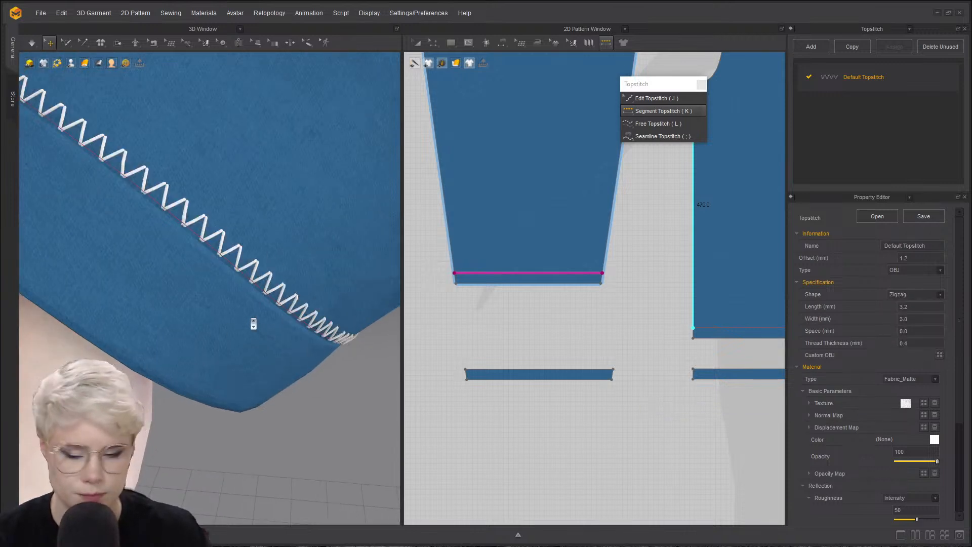
pyautogui.scroll(-2, 253, 324)
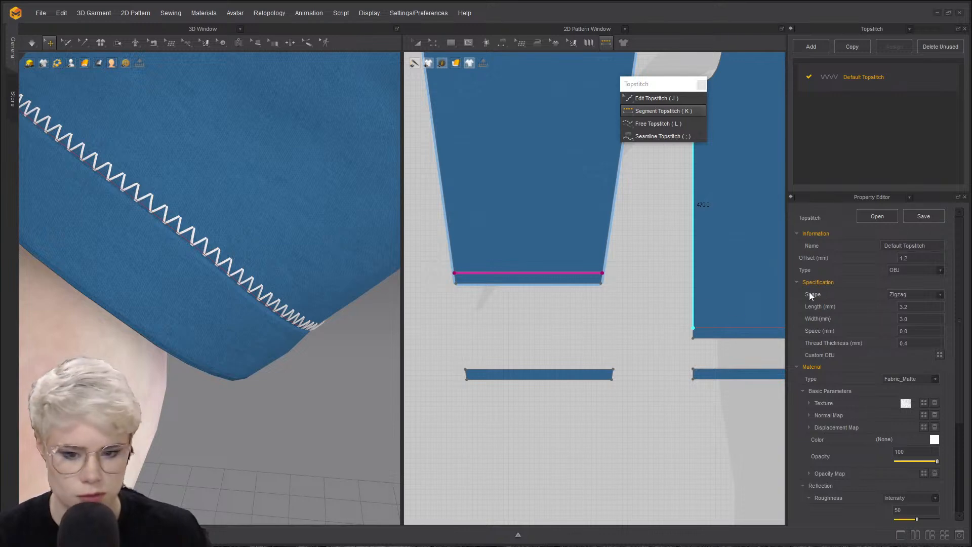
pyautogui.moveTo(247, 294)
pyautogui.mouseDown(button='right')
pyautogui.moveTo(258, 293)
pyautogui.moveTo(242, 290)
pyautogui.mouseUp(button='right')
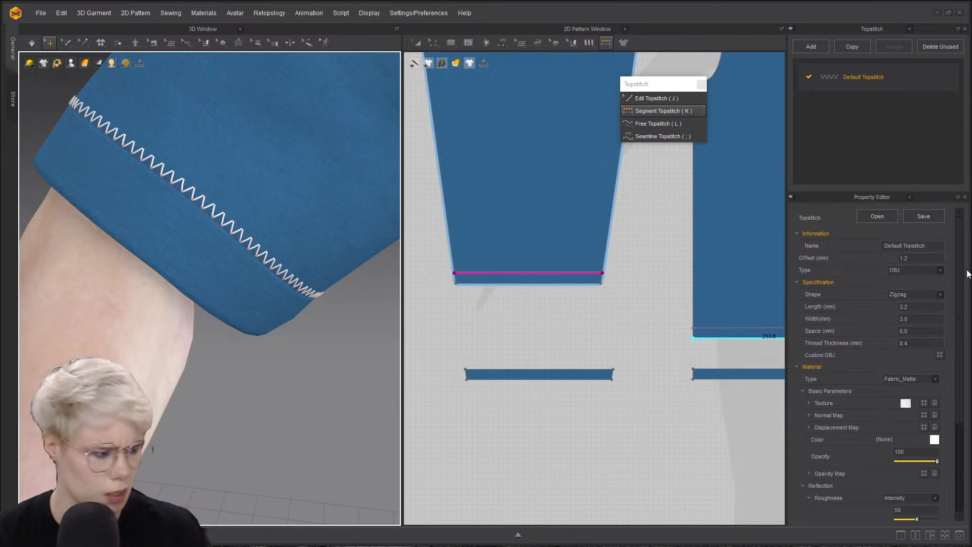
pyautogui.scroll(-2, 914, 360)
pyautogui.scroll(2, 914, 360)
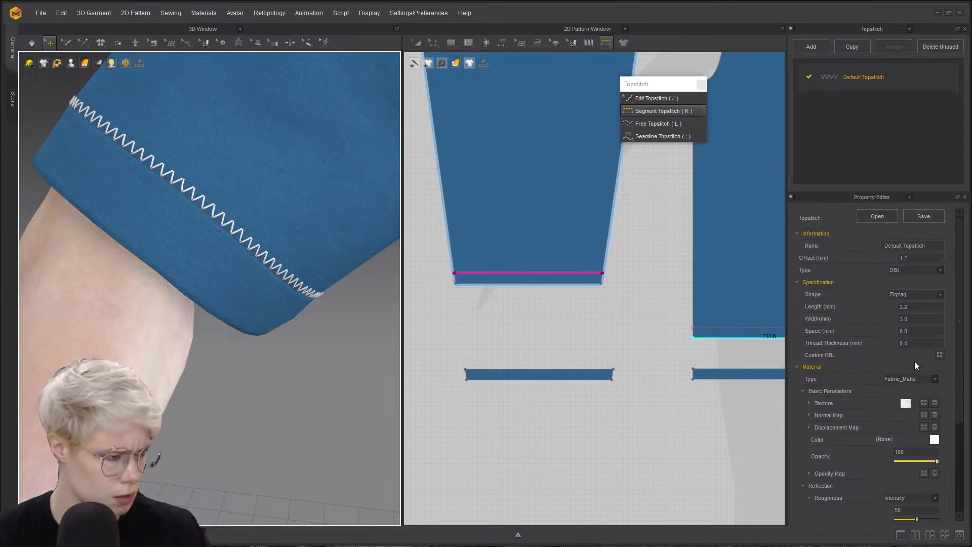
# - Try the Texture type for the Default Topstitch, return it to OBJ, and set the shape back to Pickstitch
pyautogui.click(916, 269)
pyautogui.click(915, 284)
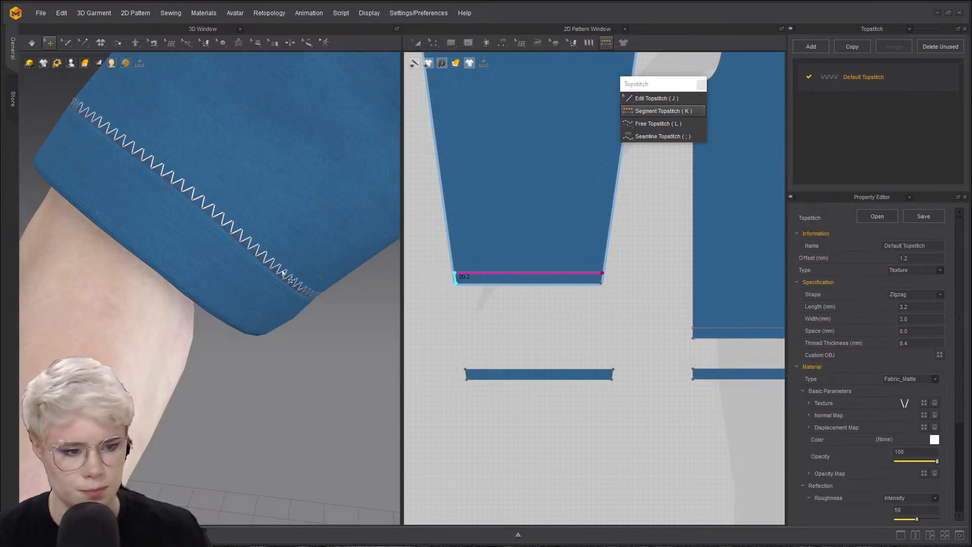
pyautogui.scroll(3, 281, 275)
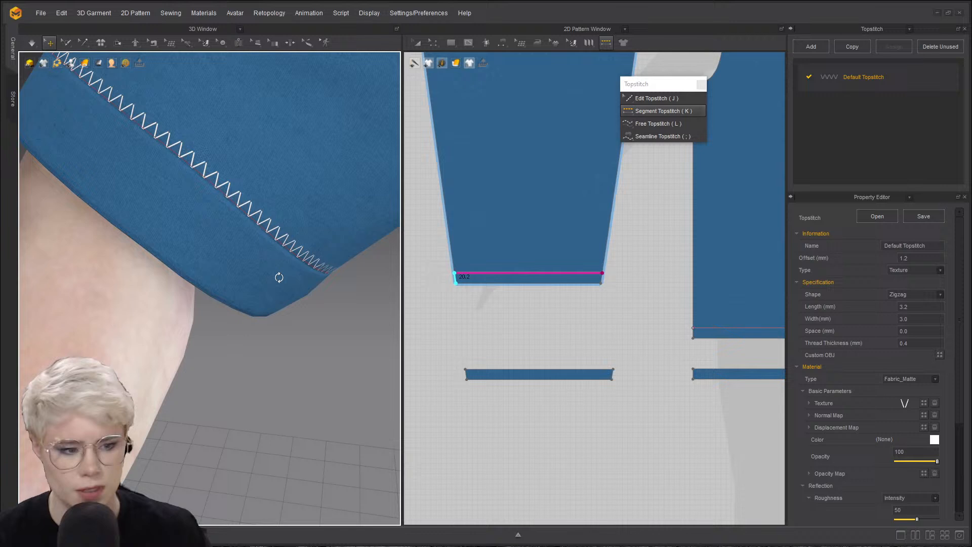
pyautogui.click(929, 274)
pyautogui.click(912, 279)
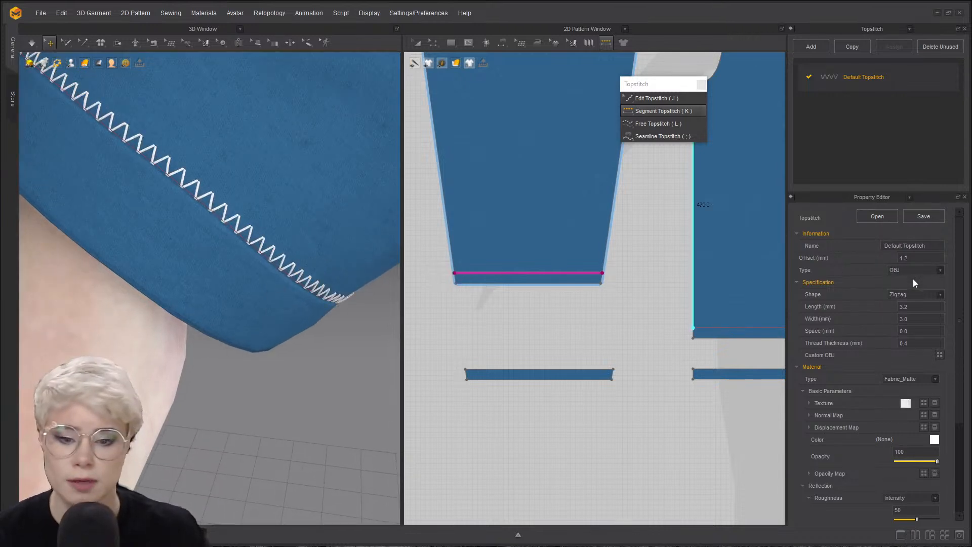
pyautogui.click(915, 294)
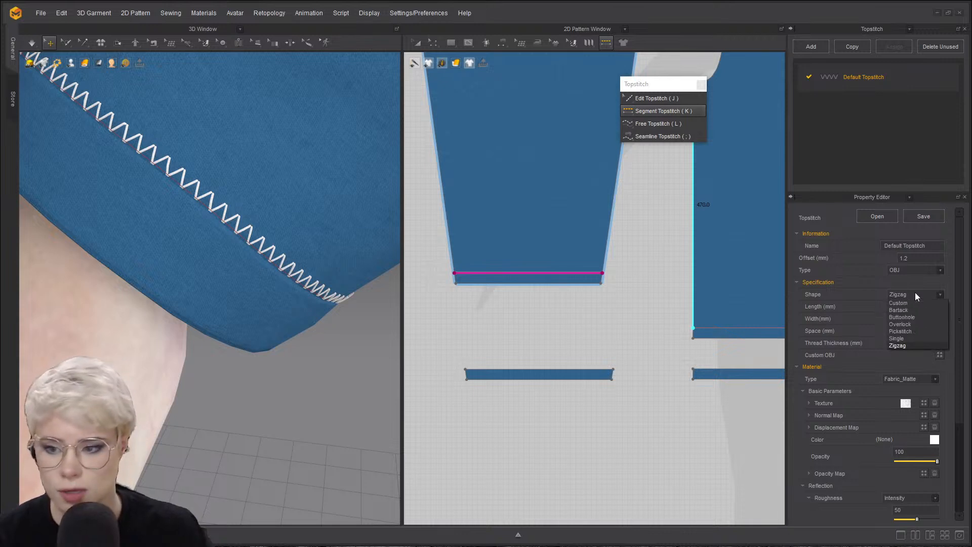
pyautogui.click(913, 330)
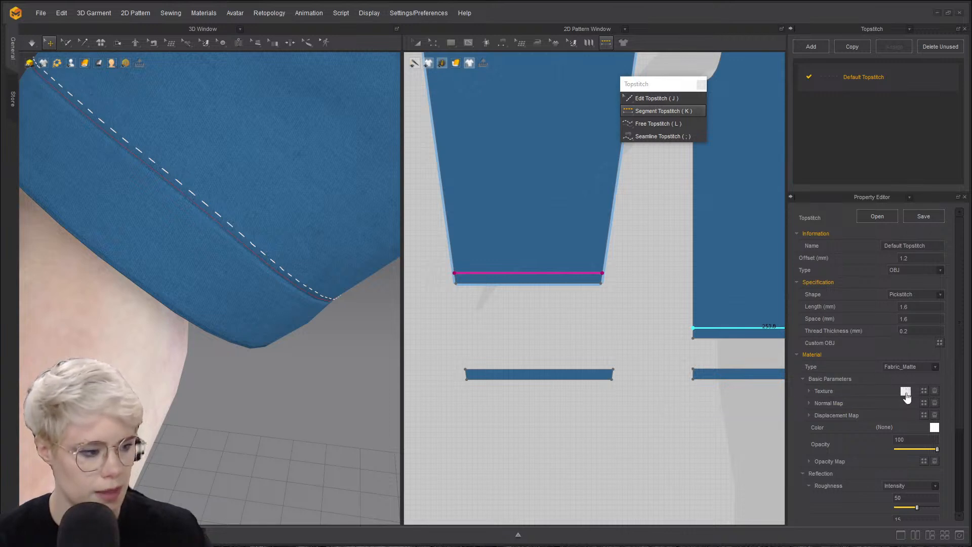
# - Set the Default Topstitch to show only on the Back face of the fabric
pyautogui.scroll(-2, 926, 403)
pyautogui.scroll(-6, 925, 403)
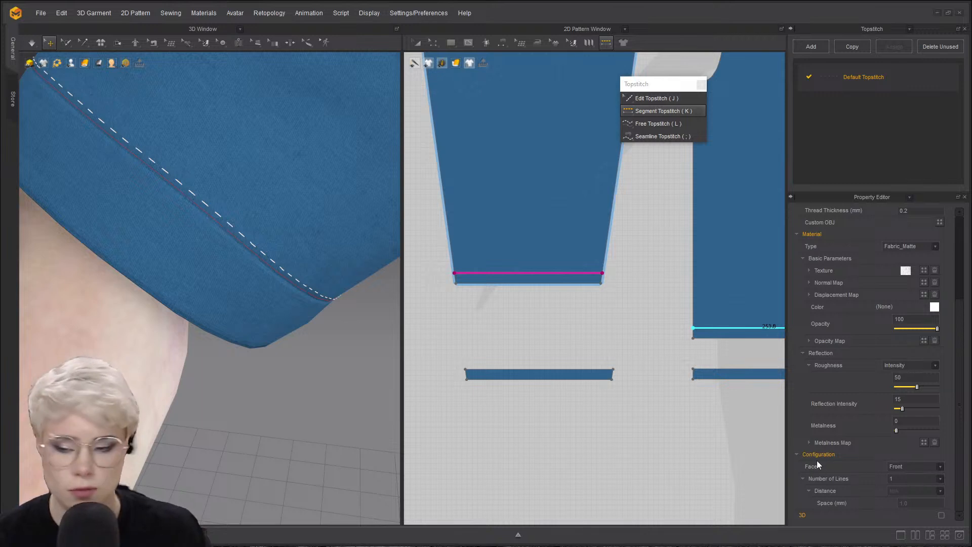
pyautogui.click(911, 468)
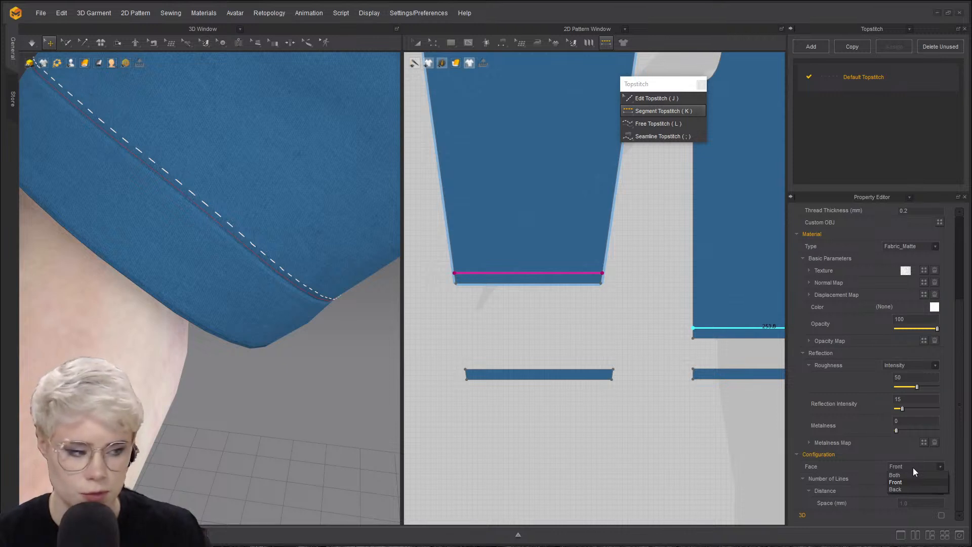
pyautogui.click(904, 493)
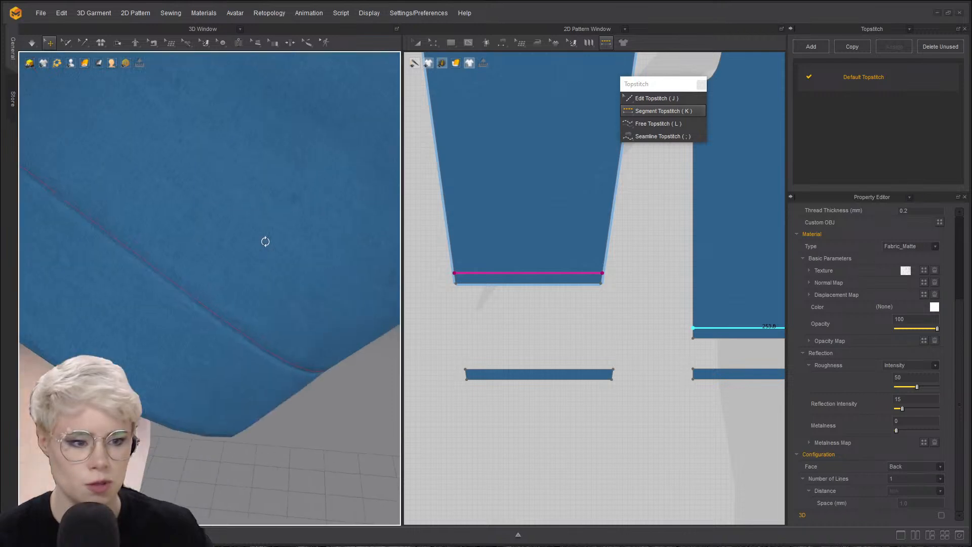
# - Examine the sleeve cuff line closely in 3D from several angles to check where the back-face topstitch shows
pyautogui.scroll(3, 265, 241)
pyautogui.click(196, 329)
pyautogui.moveTo(229, 357); pyautogui.dragTo(445, 201, button='right')
pyautogui.press('Escape')
pyautogui.scroll(-5, 231, 287)
pyautogui.scroll(-2, 176, 252)
pyautogui.moveTo(177, 250); pyautogui.dragTo(184, 393, button='right')
pyautogui.click(184, 392)
pyautogui.scroll(3, 245, 371)
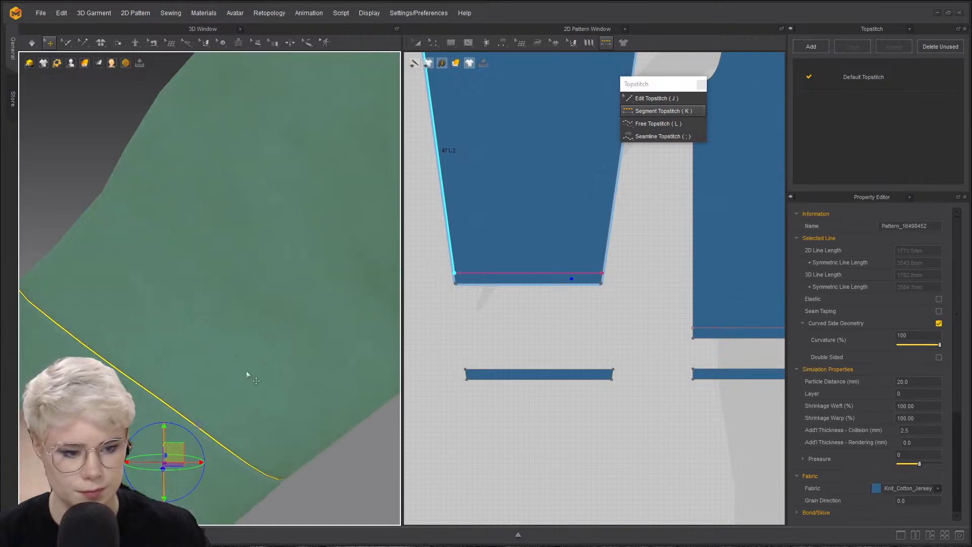
# - Set the Default Topstitch face to Both and check the stitching along the sleeve cuff
pyautogui.click(543, 273)
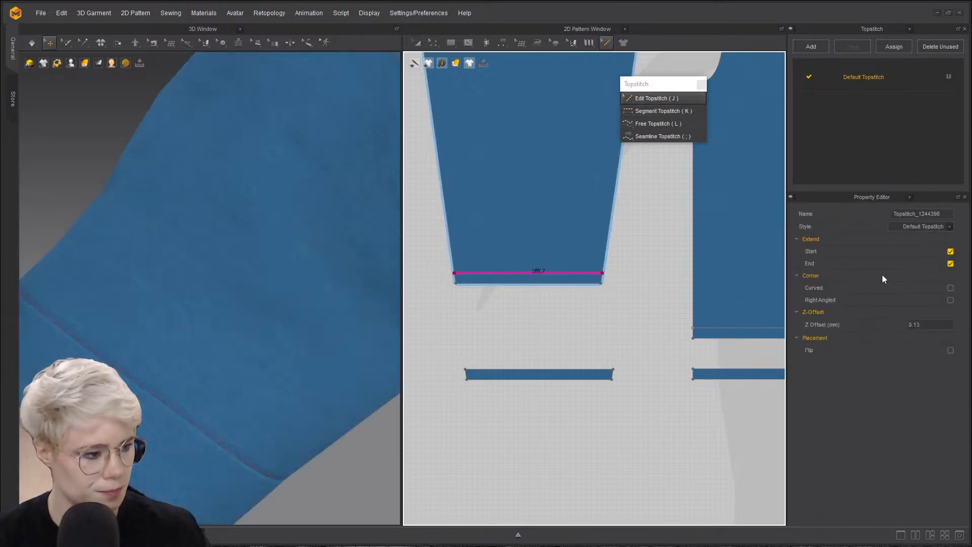
pyautogui.doubleClick(871, 77)
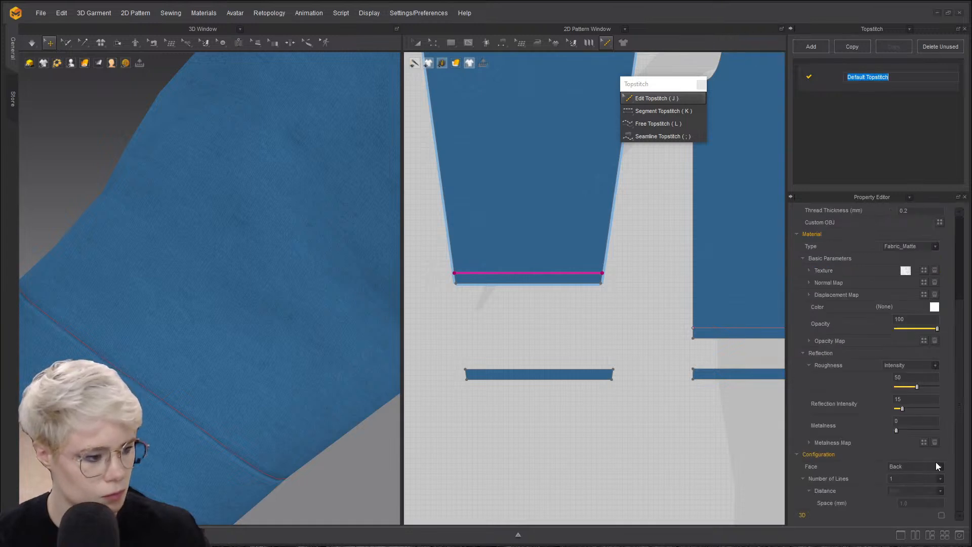
pyautogui.click(922, 466)
pyautogui.click(919, 475)
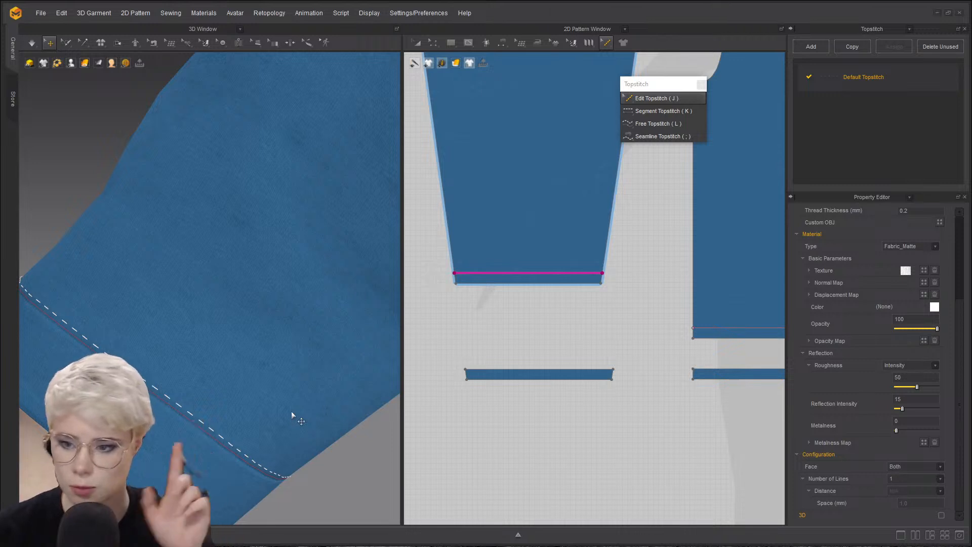
pyautogui.scroll(-3, 266, 411)
pyautogui.moveTo(266, 411); pyautogui.dragTo(230, 342, button='middle')
pyautogui.scroll(3, 338, 232)
pyautogui.scroll(-3, 338, 231)
pyautogui.scroll(3, 276, 282)
pyautogui.scroll(1, 243, 327)
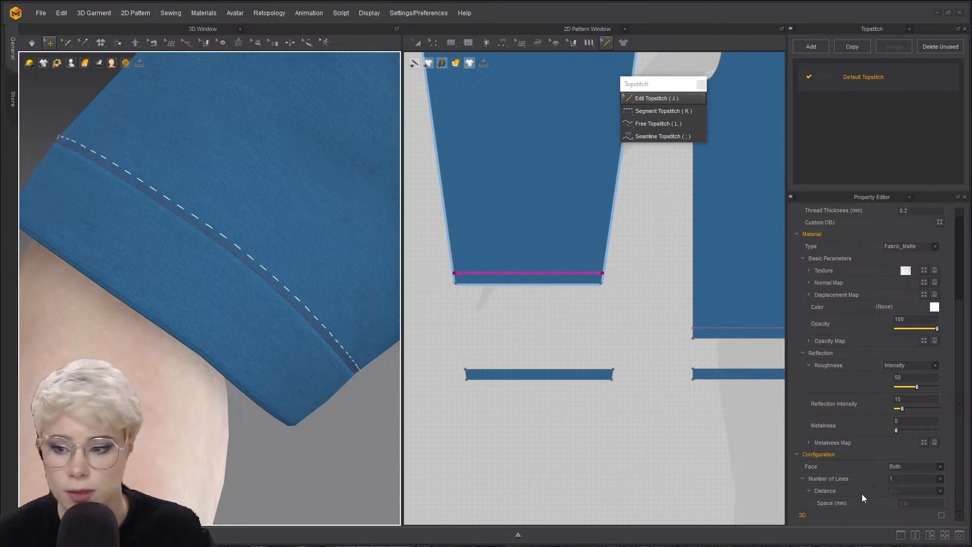
# - Set the Default Topstitch face back to Front
pyautogui.click(926, 466)
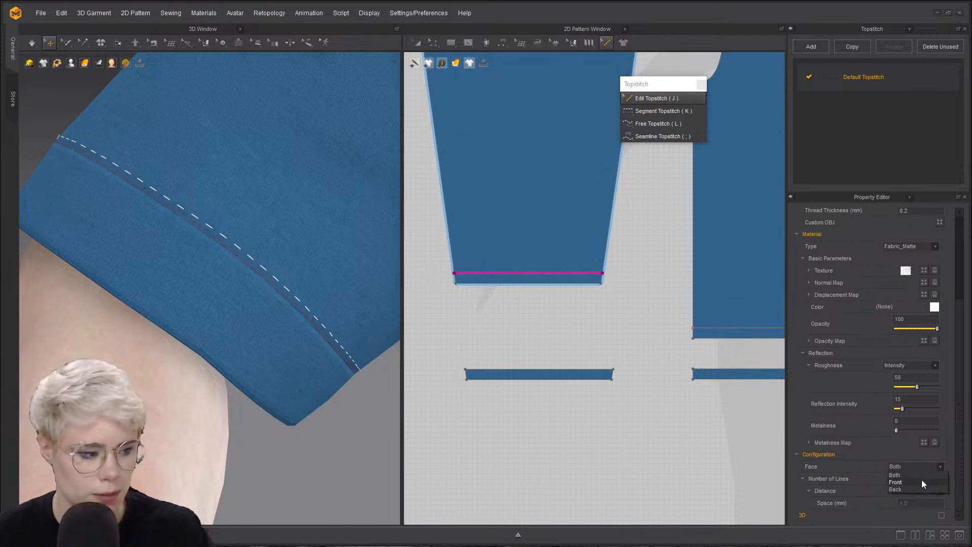
pyautogui.click(922, 481)
pyautogui.moveTo(196, 211); pyautogui.dragTo(185, 227, button='middle')
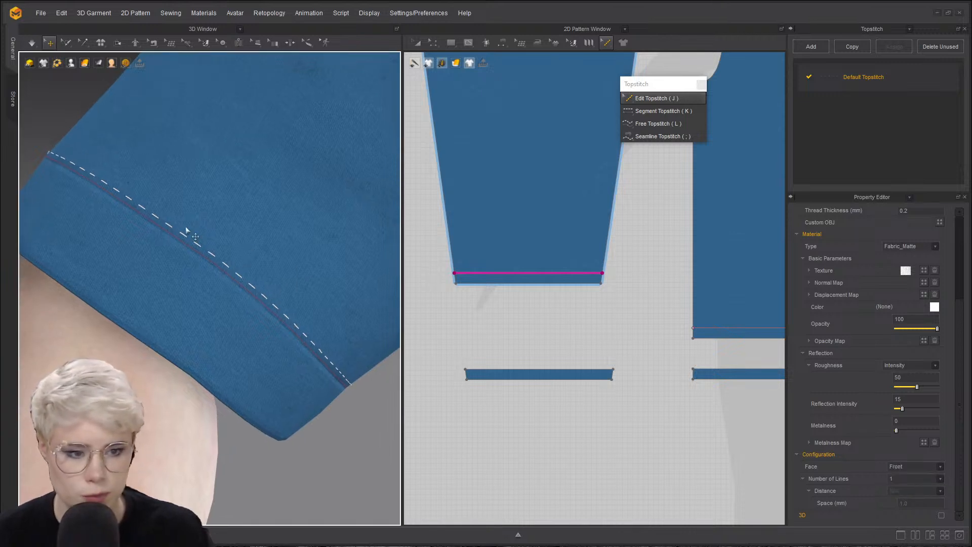
# - Set the Default Topstitch offset to 2 mm and check the stitch line on the sleeve cuff
pyautogui.scroll(3, 901, 317)
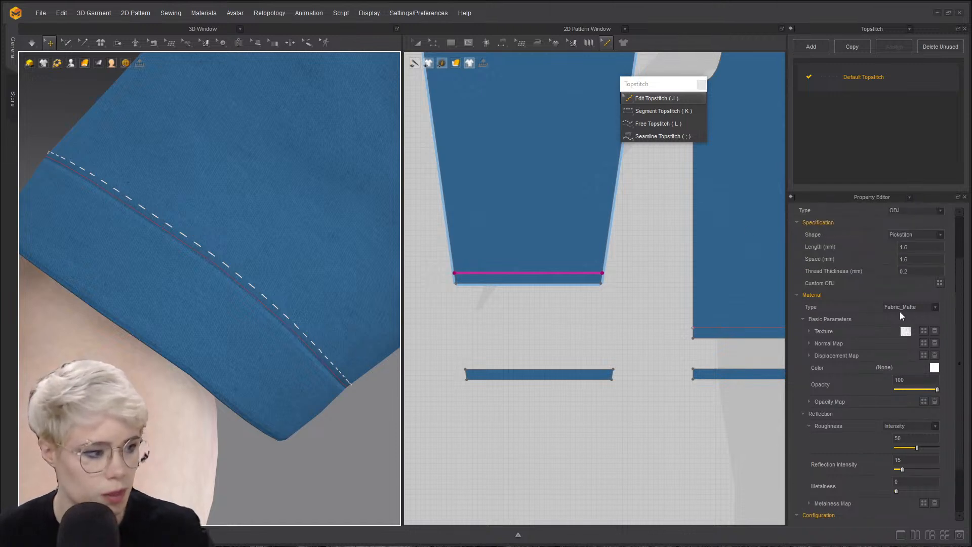
pyautogui.scroll(3, 911, 298)
pyautogui.click(927, 258)
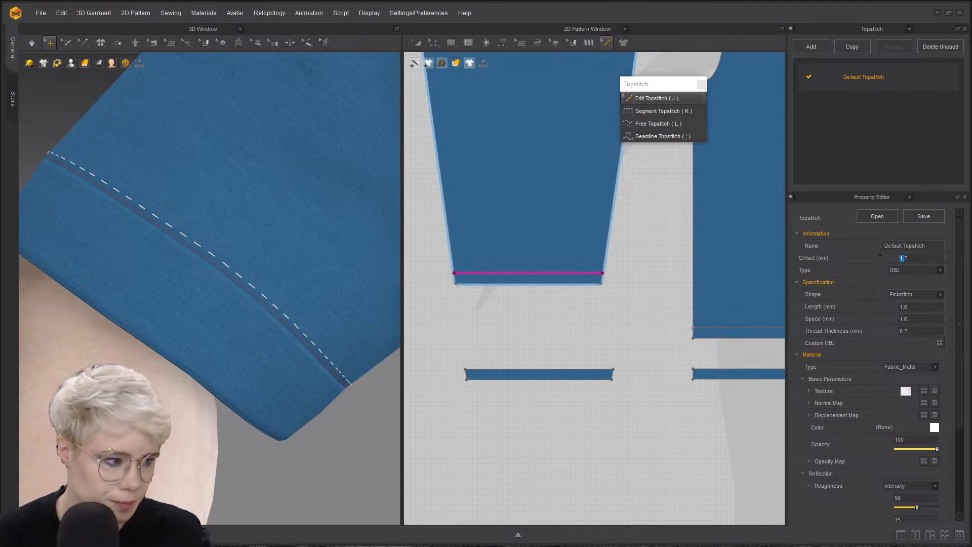
pyautogui.write('1')
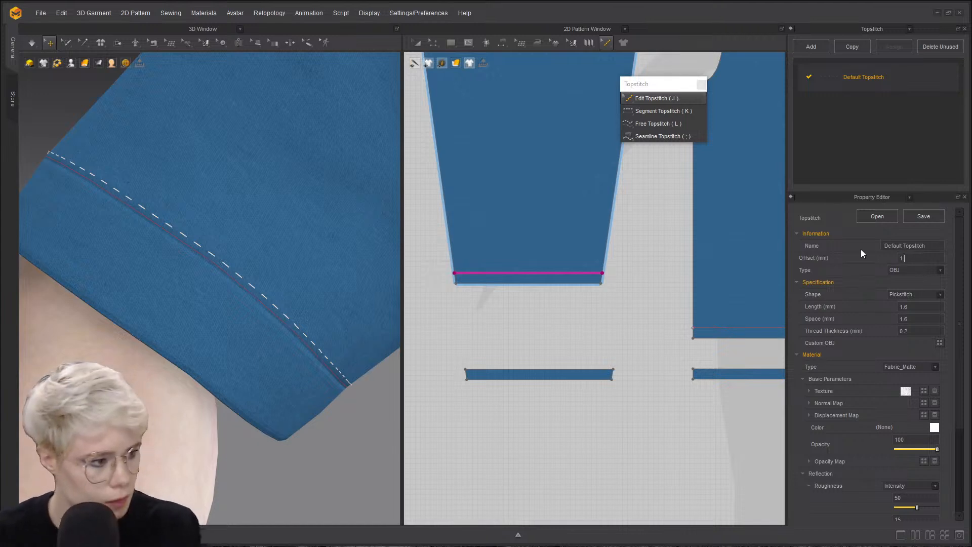
pyautogui.press('BackSpace')
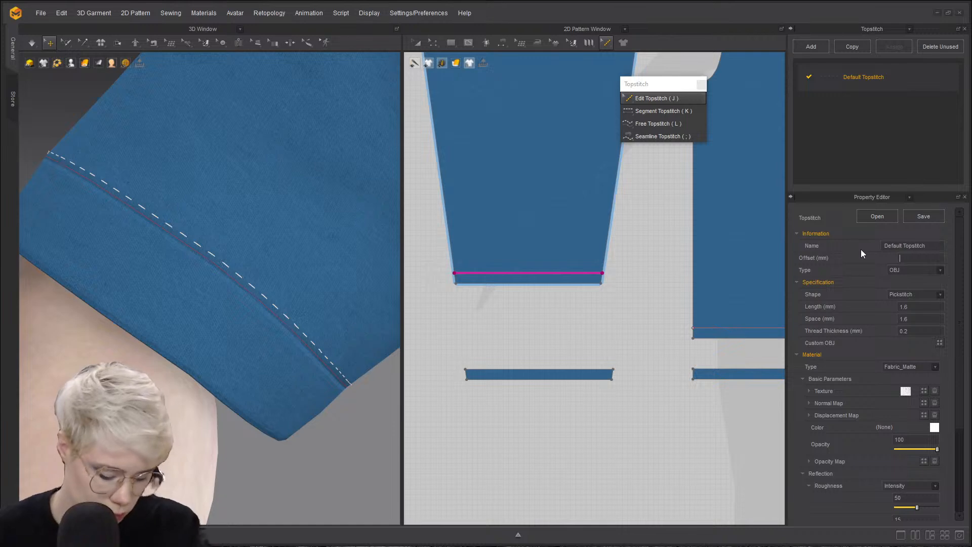
pyautogui.write('2')
pyautogui.press('Return')
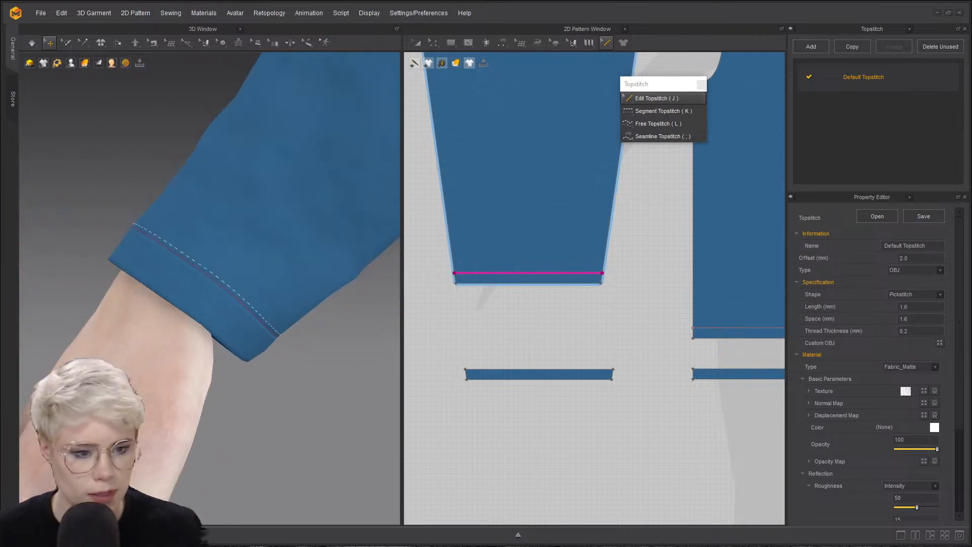
pyautogui.moveTo(167, 283)
pyautogui.mouseDown(button='right')
pyautogui.moveTo(308, 288)
pyautogui.moveTo(170, 291)
pyautogui.mouseUp(button='right')
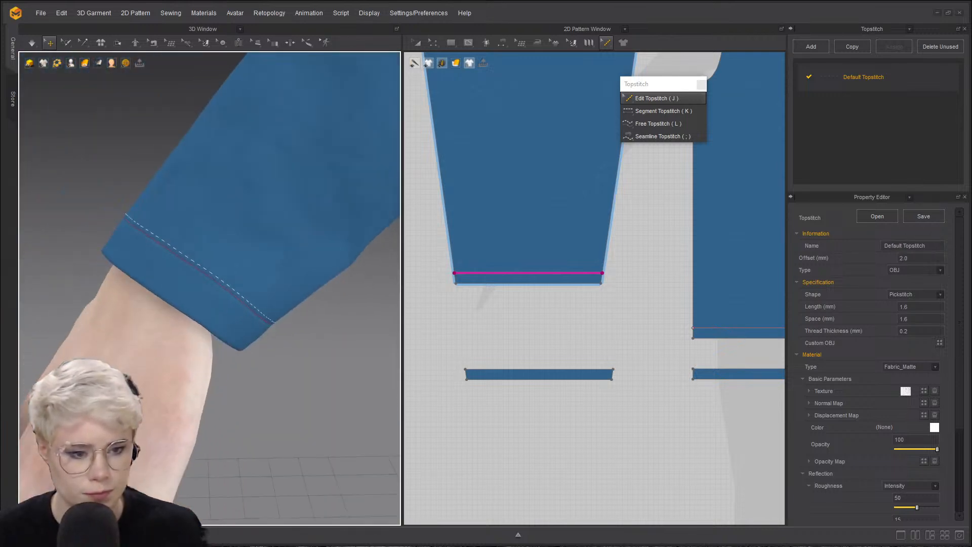
# - Try a 0 mm offset for the Default Topstitch on the sleeve cuff and return it to 2 mm
pyautogui.scroll(-3, 188, 316)
pyautogui.moveTo(193, 316); pyautogui.dragTo(191, 363, button='middle')
pyautogui.scroll(6, 190, 329)
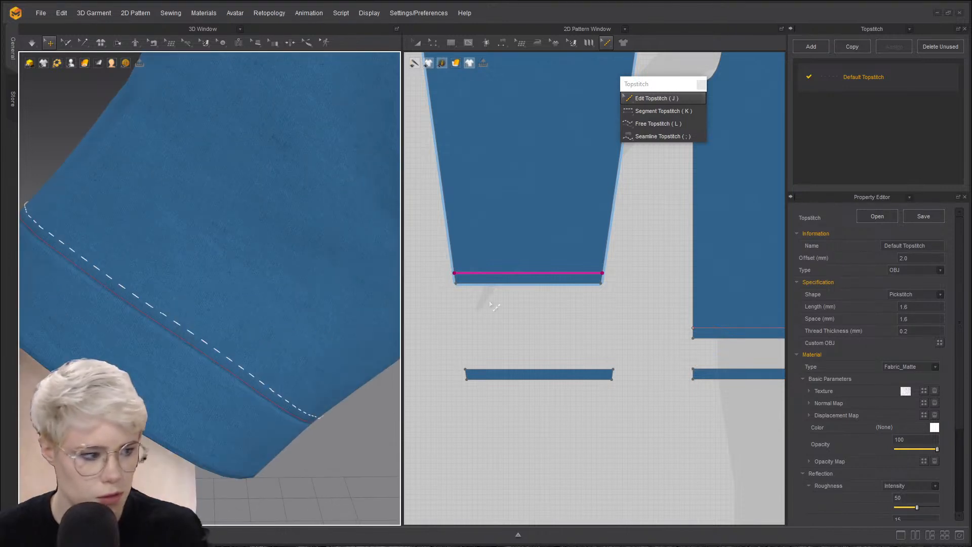
pyautogui.scroll(-2, 190, 397)
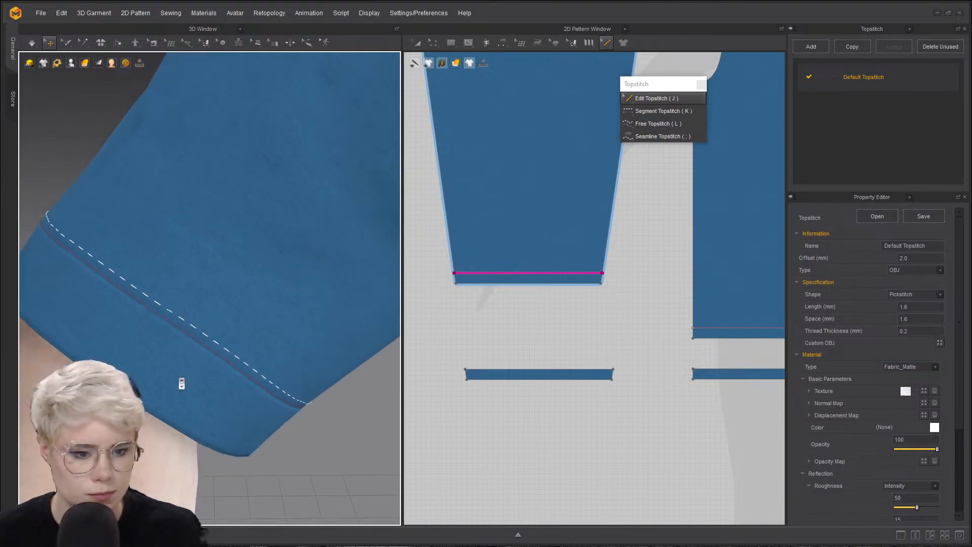
pyautogui.scroll(-2, 181, 383)
pyautogui.click(909, 259)
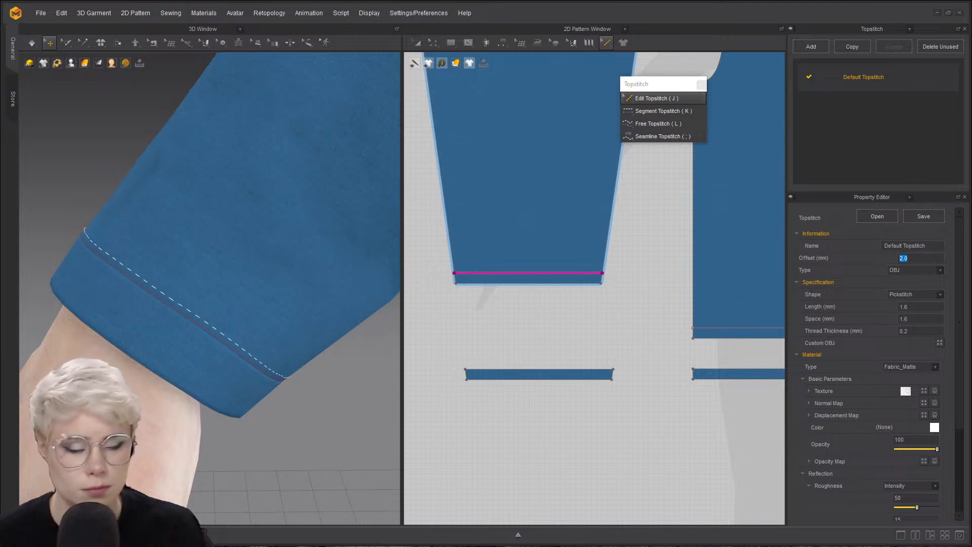
pyautogui.click(915, 260)
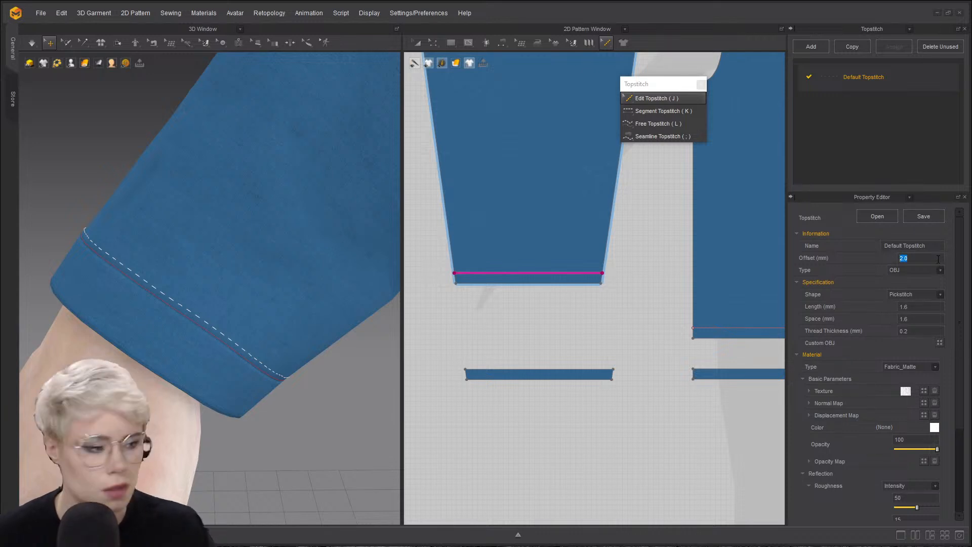
pyautogui.click(938, 259)
pyautogui.doubleClick(937, 259)
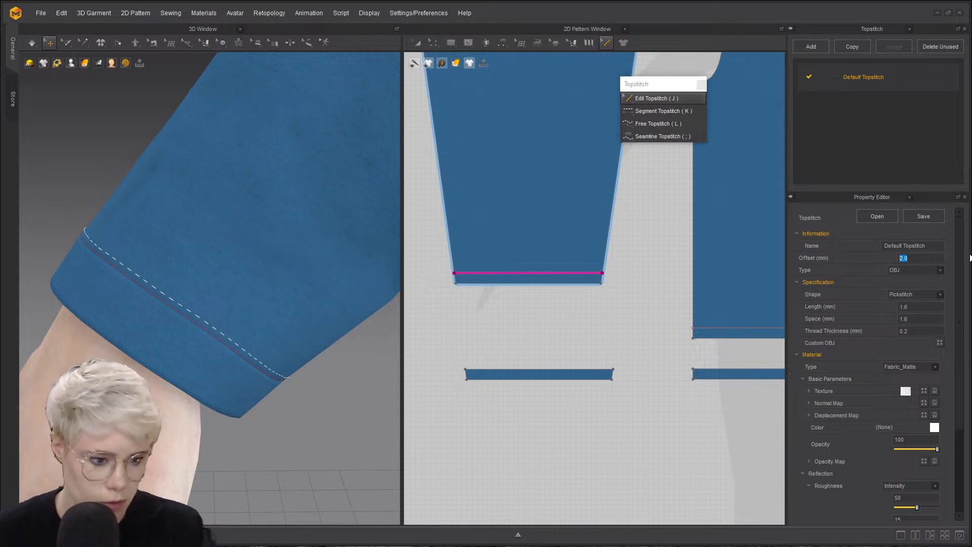
pyautogui.write('1')
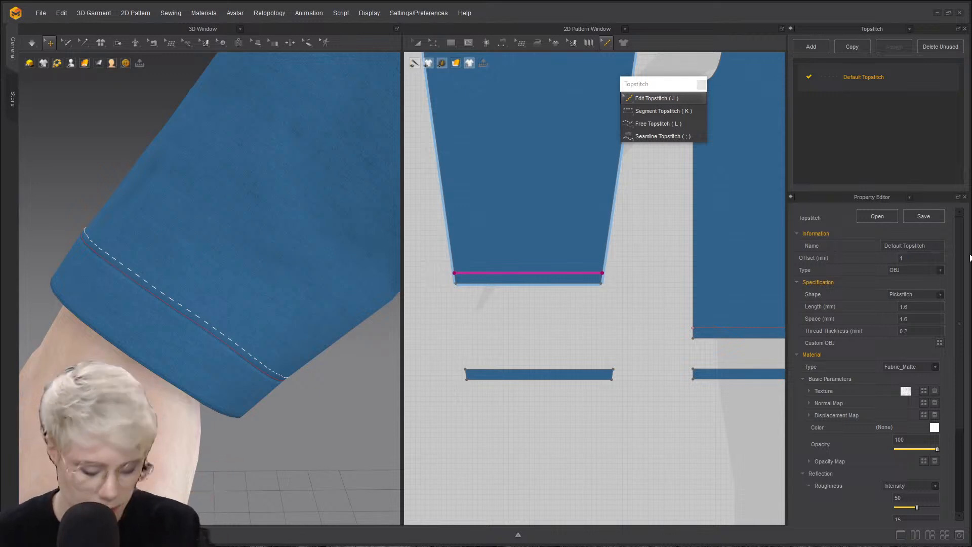
pyautogui.write('0')
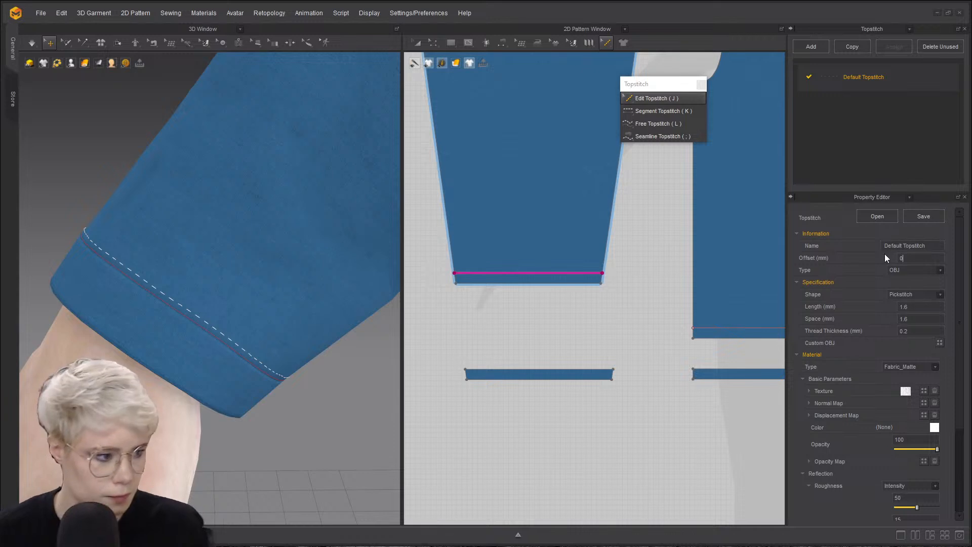
pyautogui.press('Return')
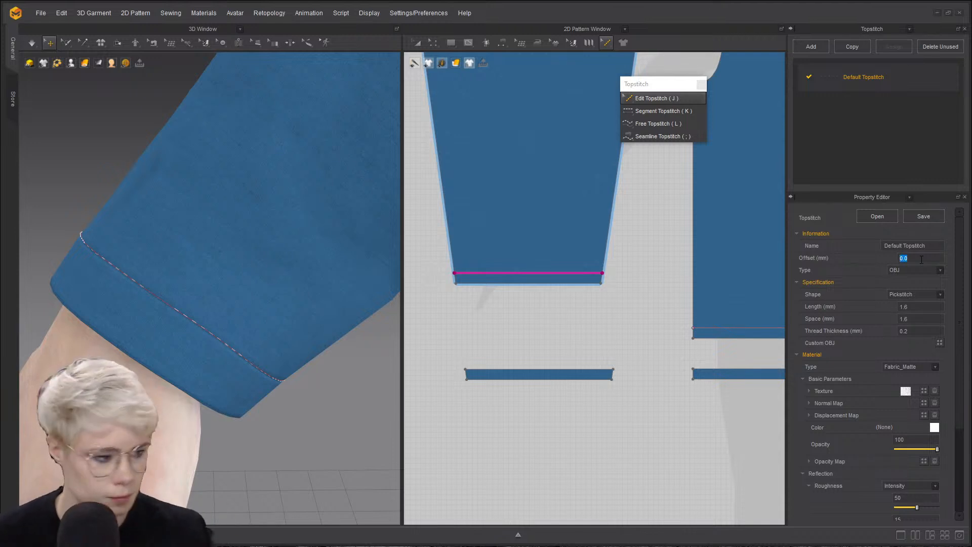
pyautogui.write('2')
pyautogui.press('Return')
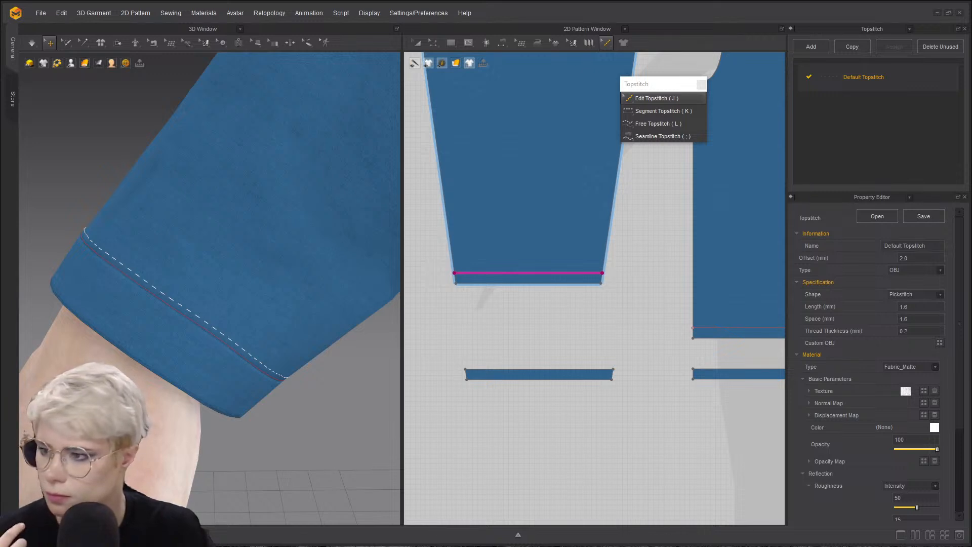
# - Set the Default Topstitch colour to the blue #34658E sampled from the sleeve fabric and inspect the stitches on the cuff
pyautogui.scroll(-2, 230, 287)
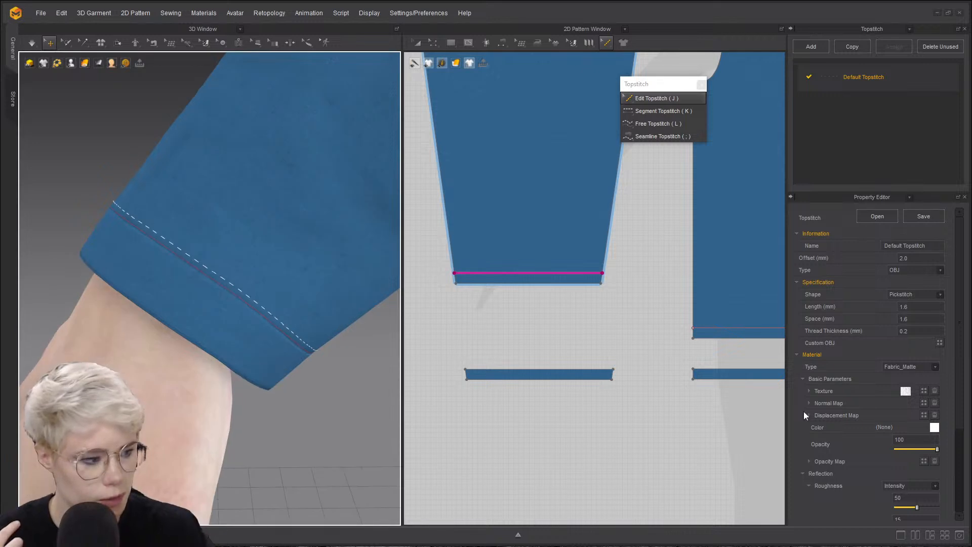
pyautogui.click(935, 427)
pyautogui.moveTo(410, 110); pyautogui.dragTo(574, 134)
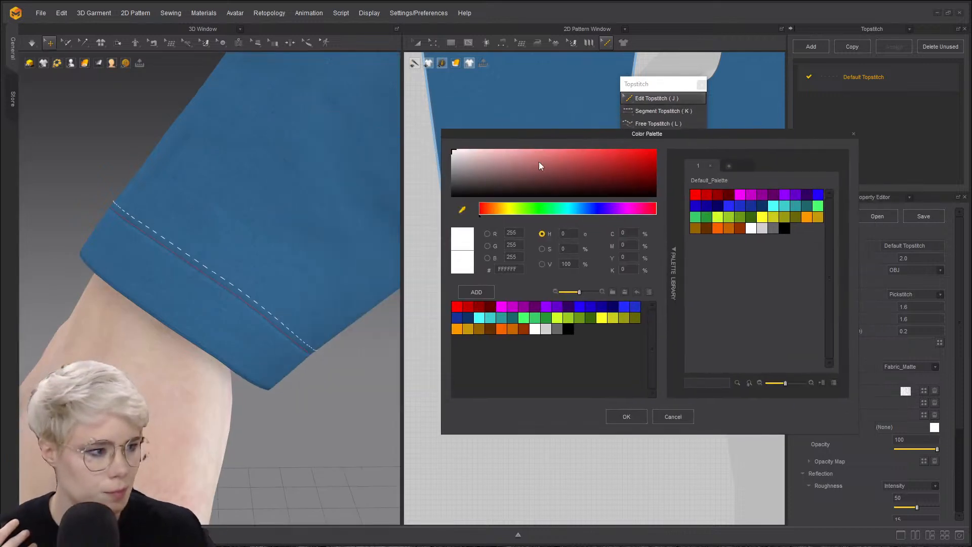
pyautogui.click(247, 237)
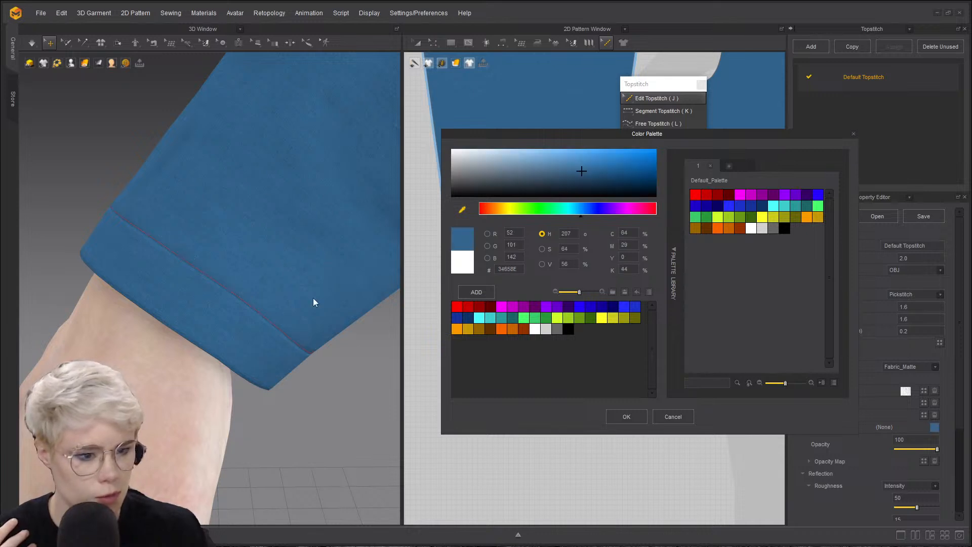
pyautogui.click(627, 416)
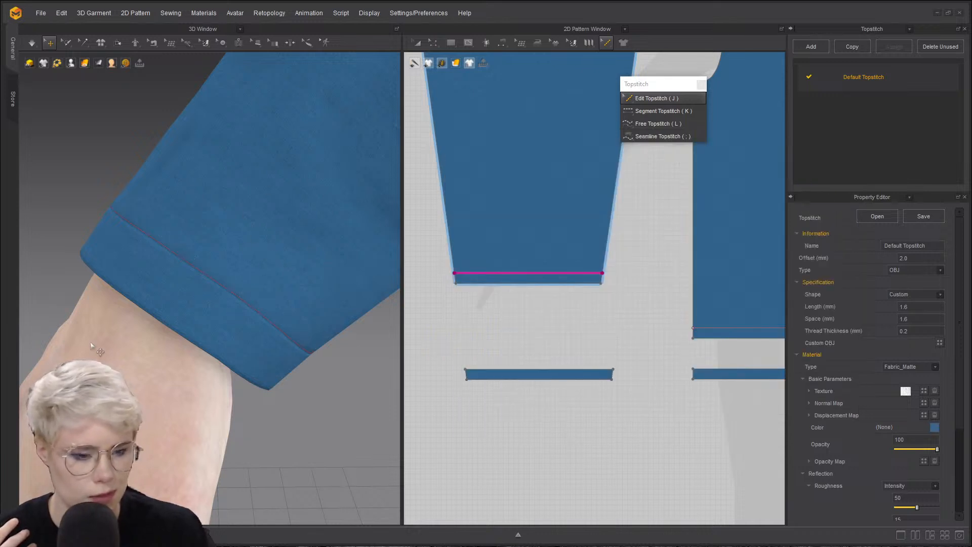
pyautogui.scroll(4, 240, 287)
pyautogui.scroll(2, 268, 306)
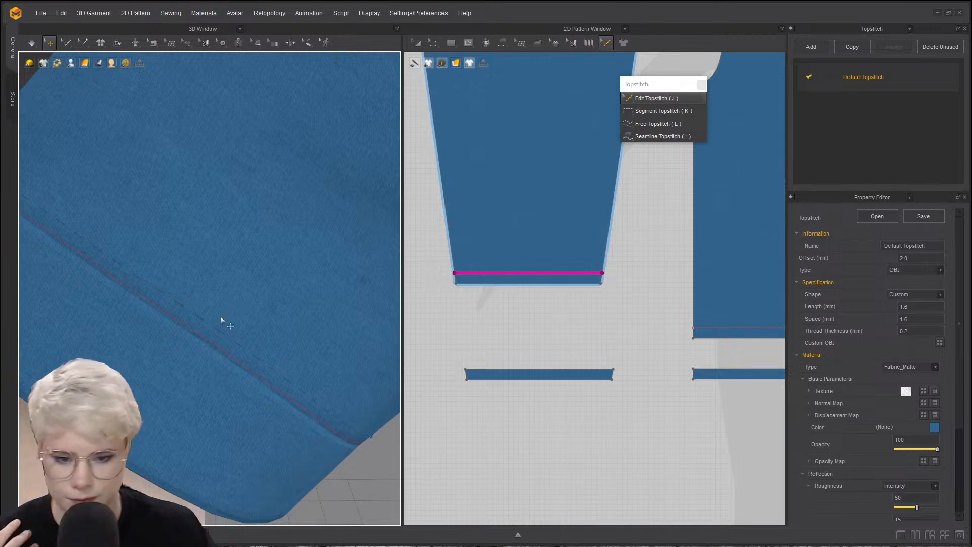
# - Set the Default Topstitch colour to dark grey #444749 and check the stitch line on the cuff
pyautogui.click(934, 429)
pyautogui.moveTo(317, 158); pyautogui.dragTo(303, 158)
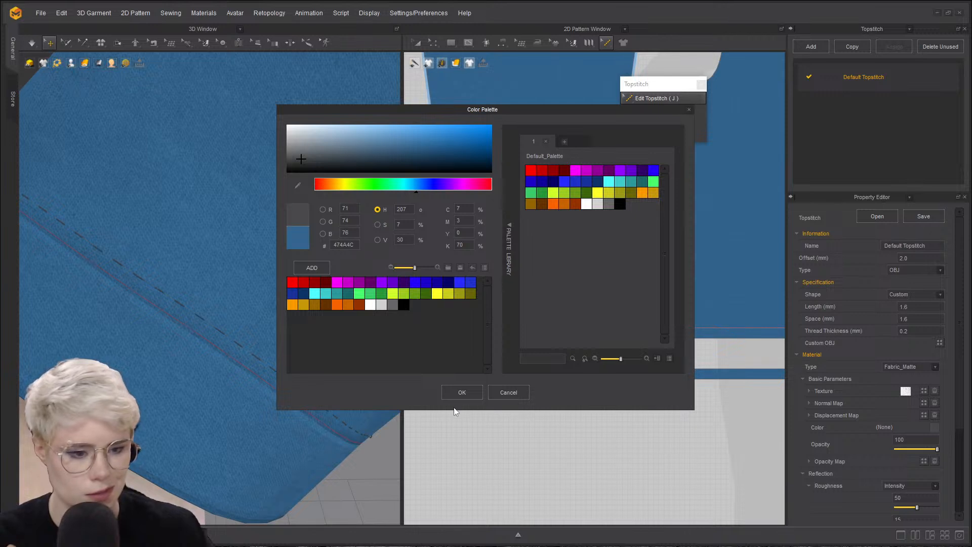
pyautogui.click(462, 392)
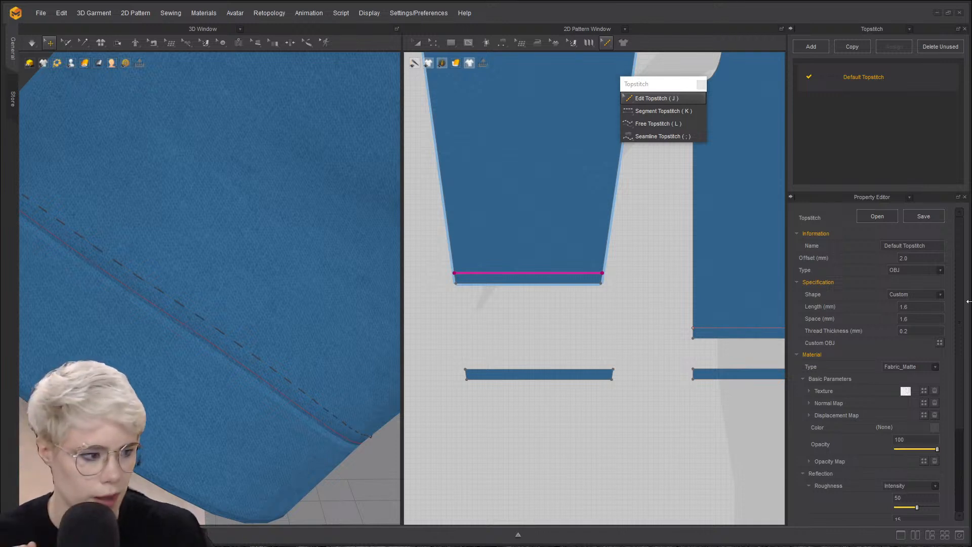
pyautogui.click(934, 427)
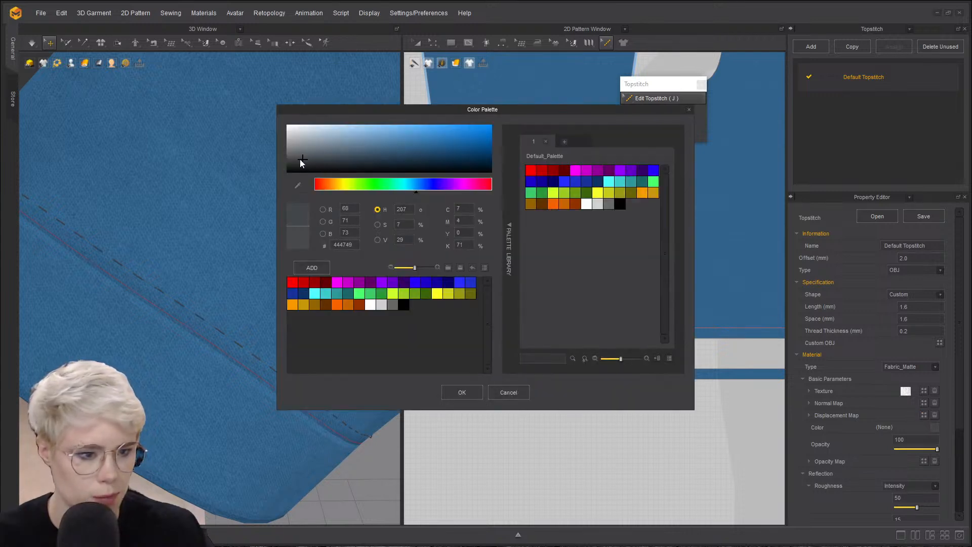
pyautogui.click(461, 394)
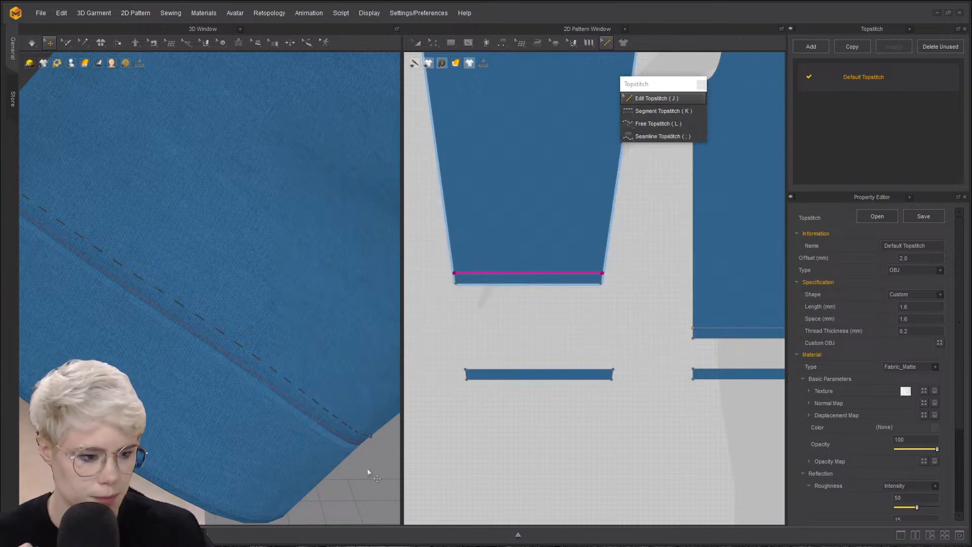
pyautogui.moveTo(368, 472); pyautogui.dragTo(307, 415, button='right')
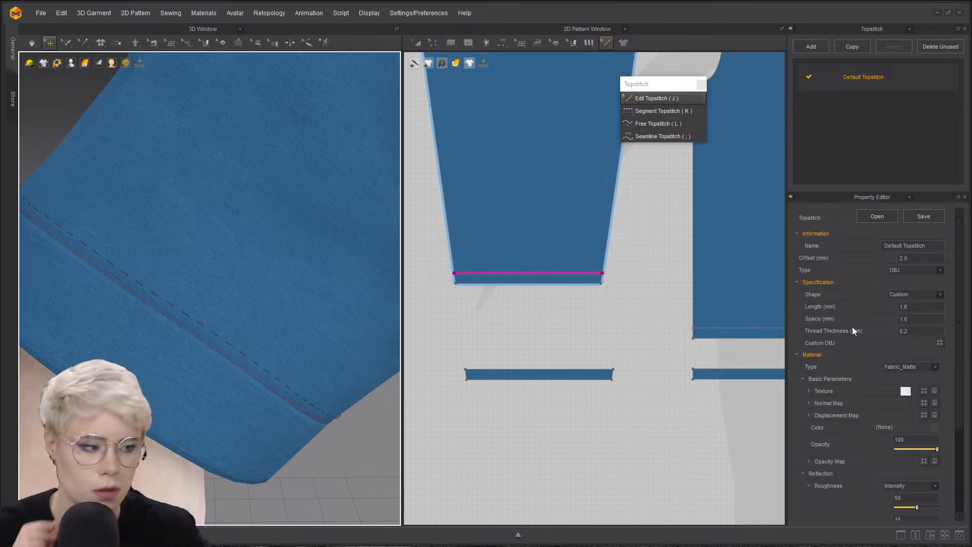
# - Try stitch lengths of 5 mm and 1 mm for the Default Topstitch
pyautogui.doubleClick(920, 315)
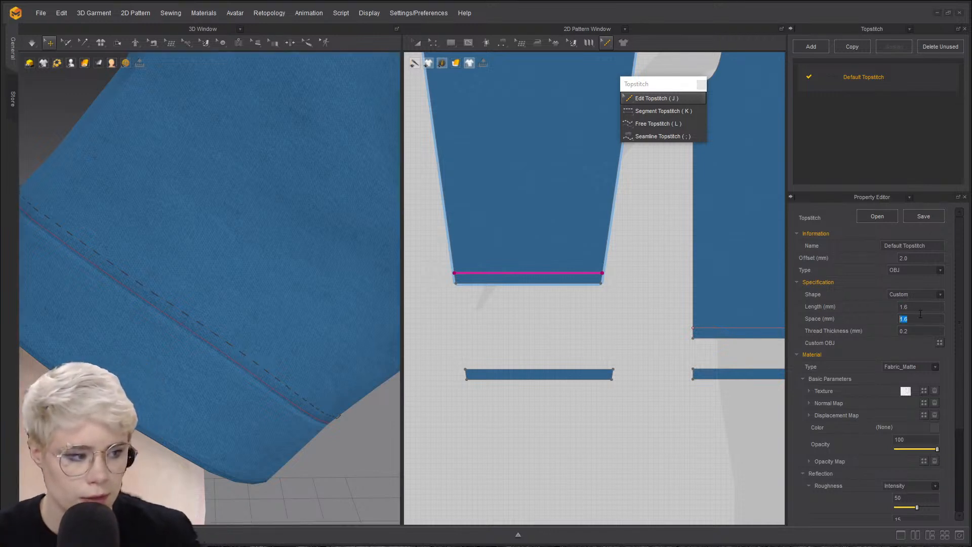
pyautogui.doubleClick(921, 332)
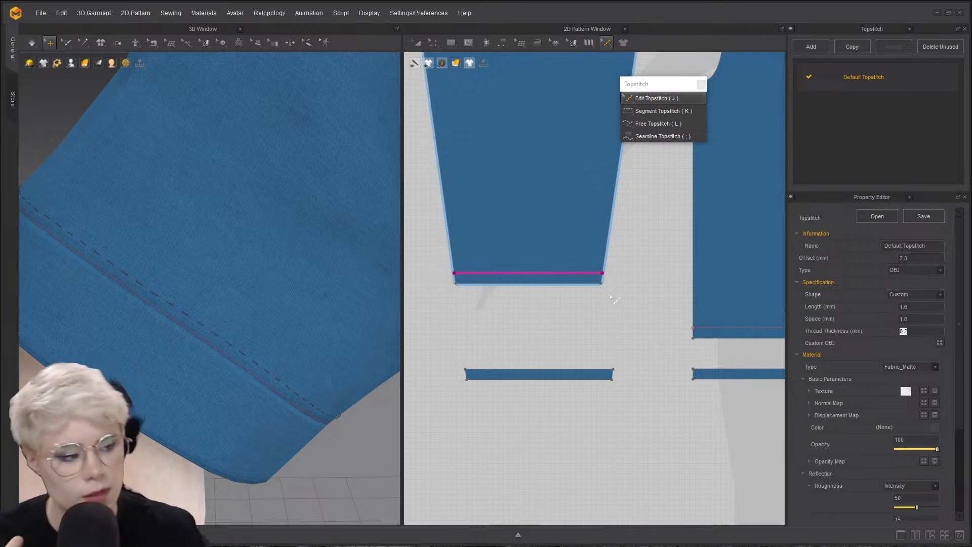
pyautogui.doubleClick(923, 307)
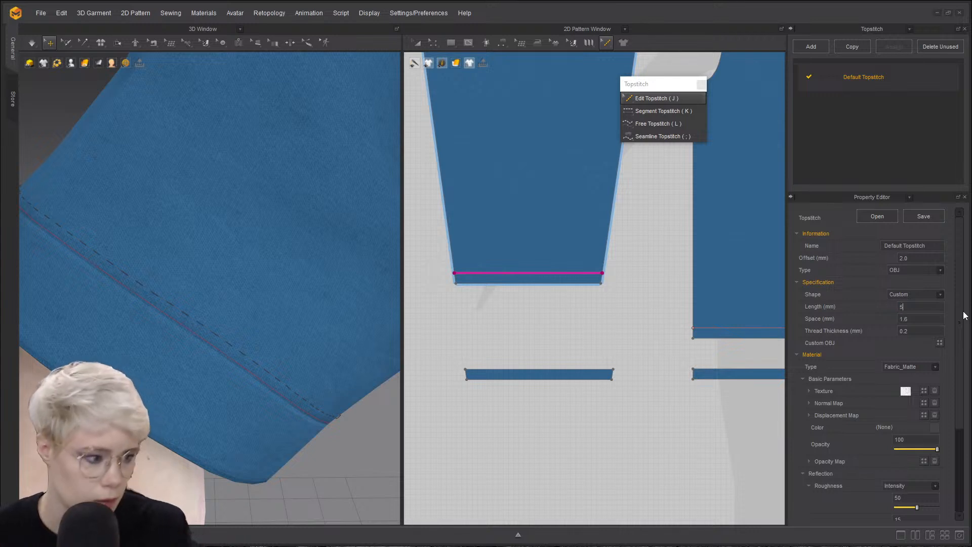
pyautogui.write('5')
pyautogui.press('Return')
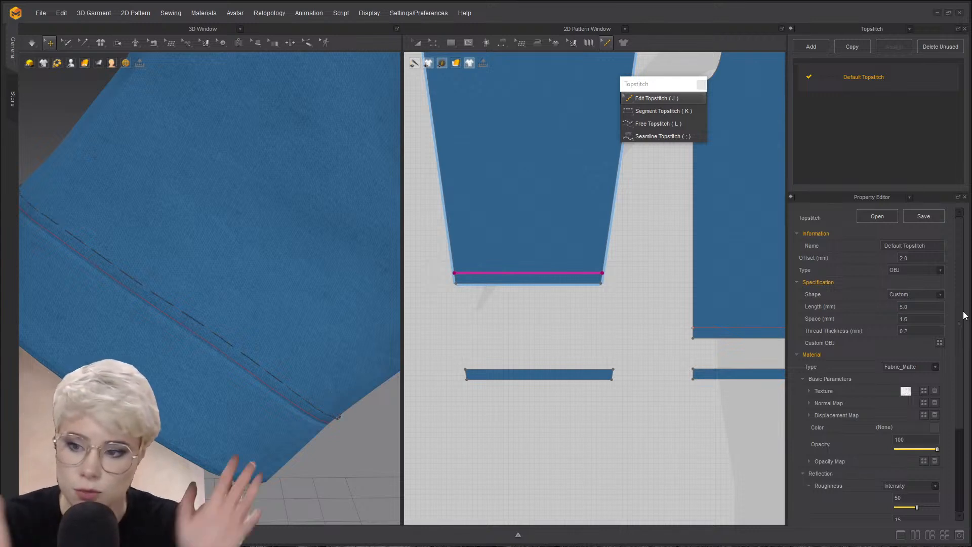
pyautogui.doubleClick(939, 308)
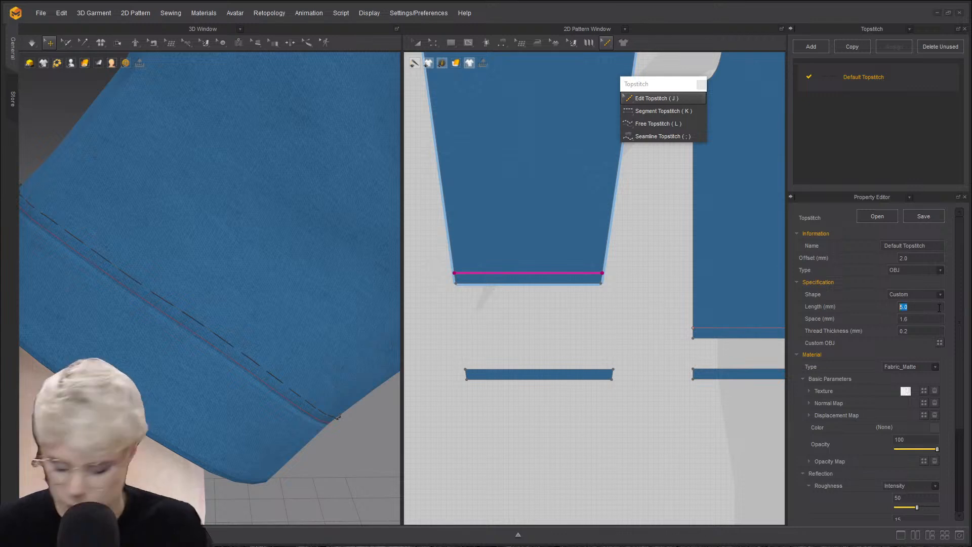
pyautogui.write('1')
pyautogui.press('Return')
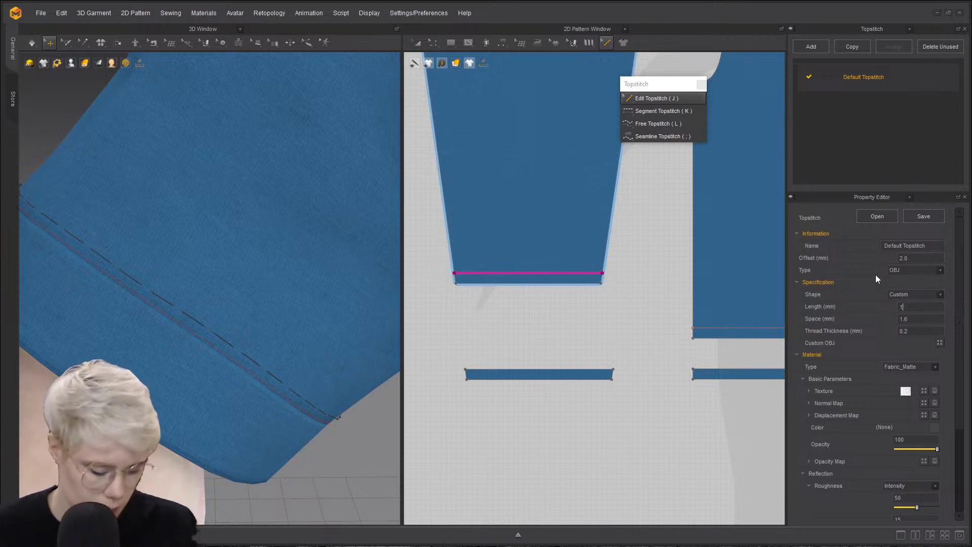
# - Set the Default Topstitch length to 2 mm and its thread thickness to 1 mm
pyautogui.doubleClick(926, 307)
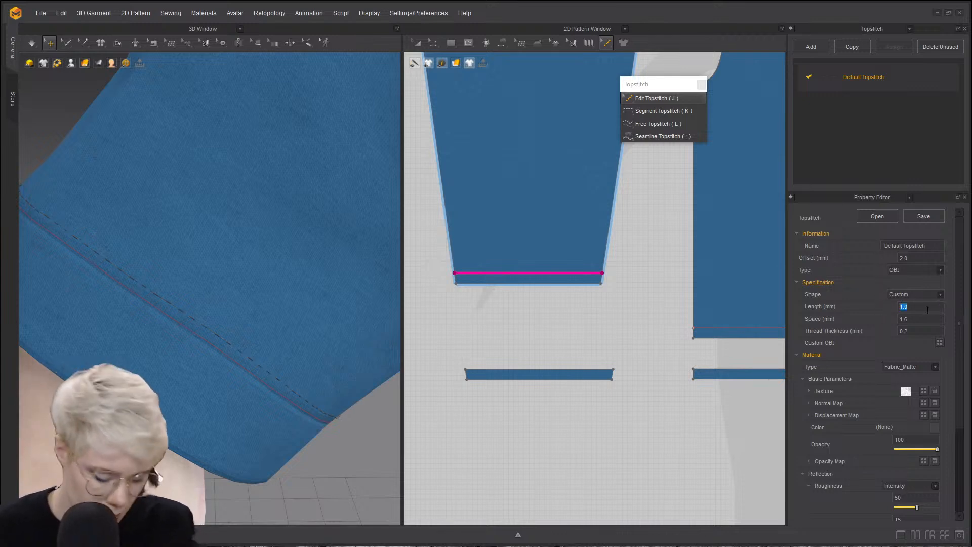
pyautogui.write('2')
pyautogui.press('Tab')
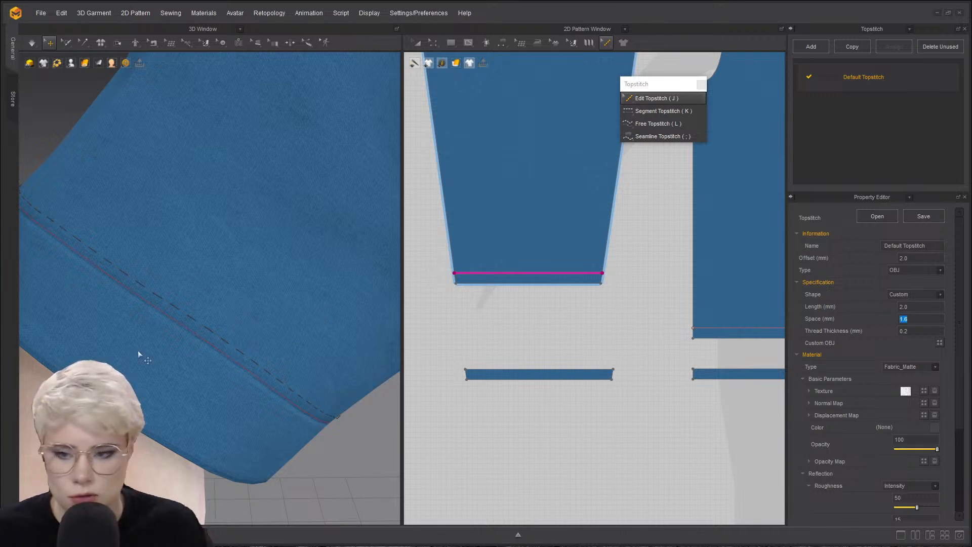
pyautogui.click(903, 331)
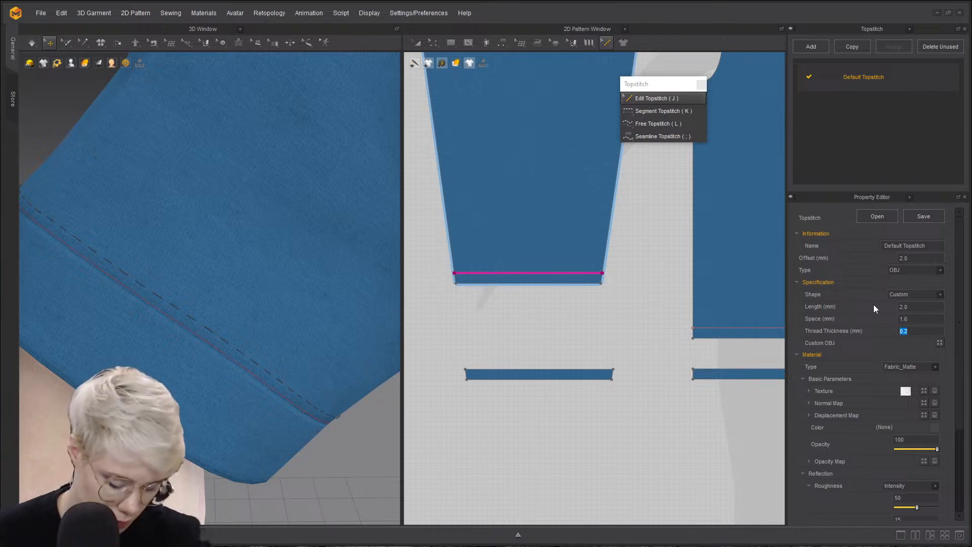
pyautogui.write('1')
pyautogui.press('Return')
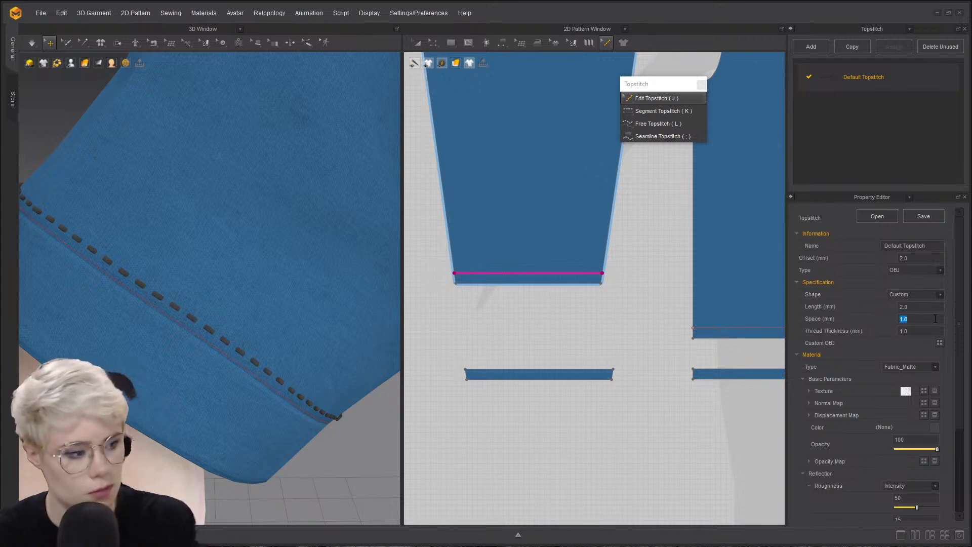
# - Set the Default Topstitch spacing to 2 mm and its stitch length to 3 mm
pyautogui.press('Return')
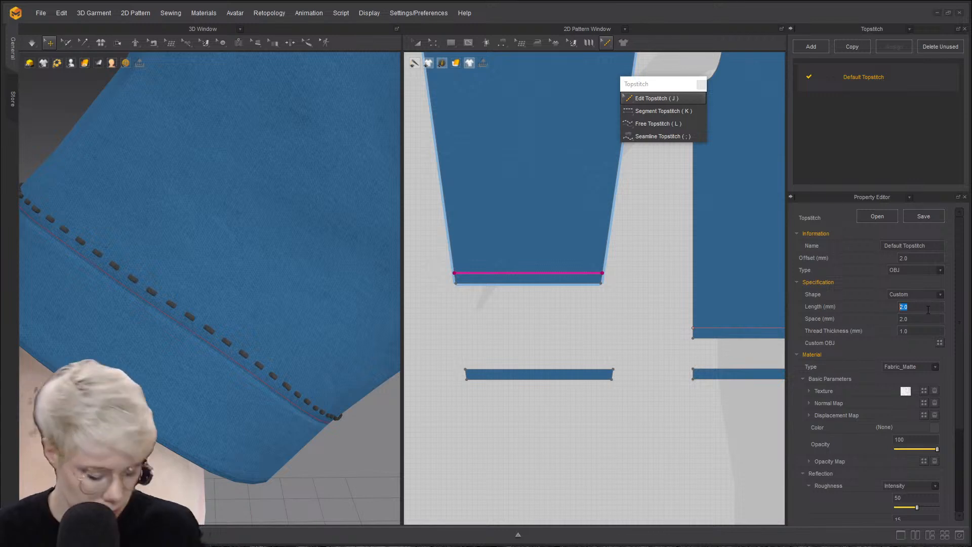
pyautogui.click(928, 309)
pyautogui.write('3')
pyautogui.press('Return')
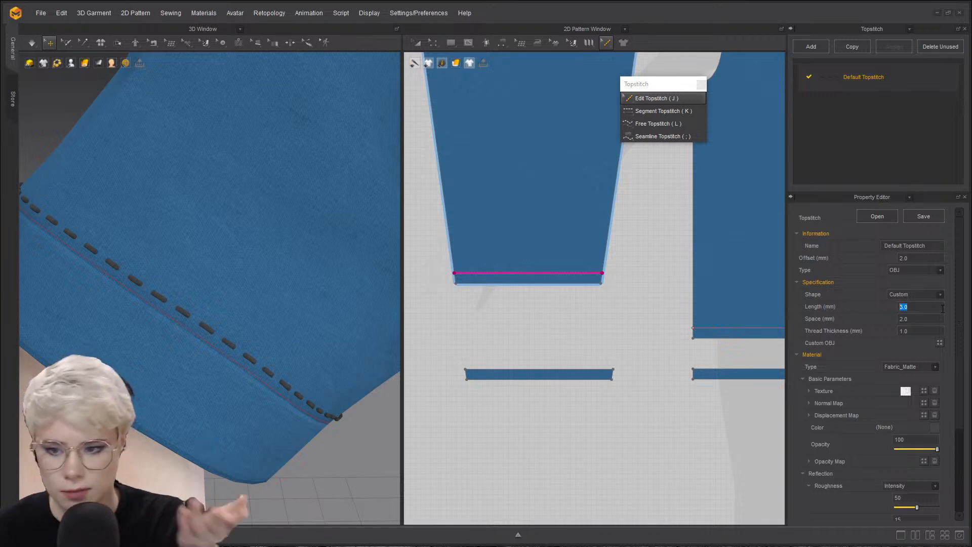
# - Try a stitch spacing of 3 mm and a stitch length of 5 mm for the Default Topstitch on the cuff
pyautogui.scroll(-5, 107, 297)
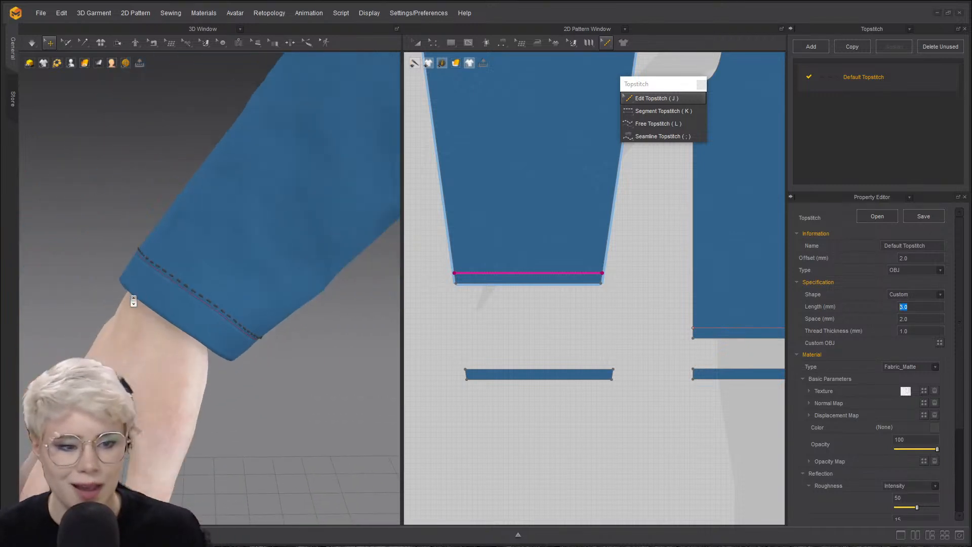
pyautogui.moveTo(132, 298); pyautogui.dragTo(129, 294, button='right')
pyautogui.scroll(10, 152, 296)
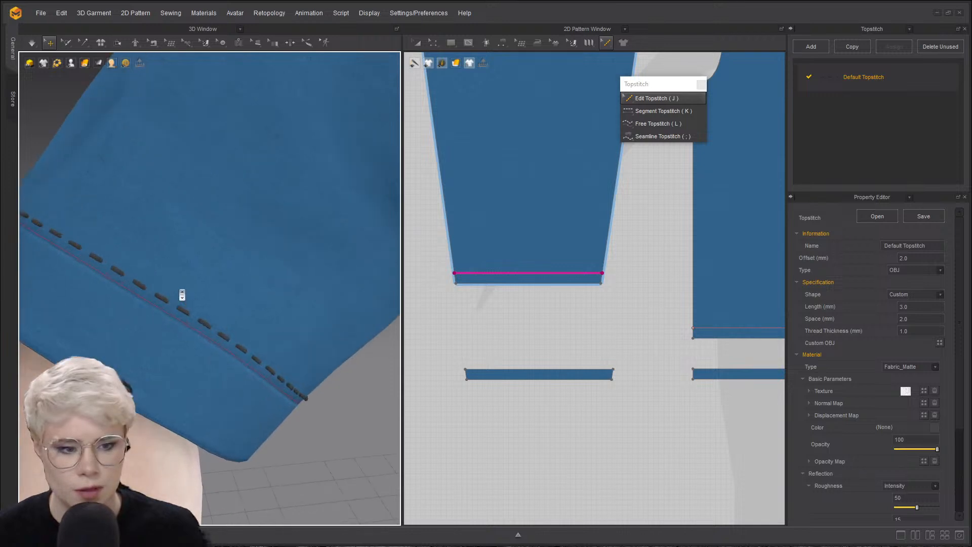
pyautogui.moveTo(250, 265); pyautogui.dragTo(211, 254, button='right')
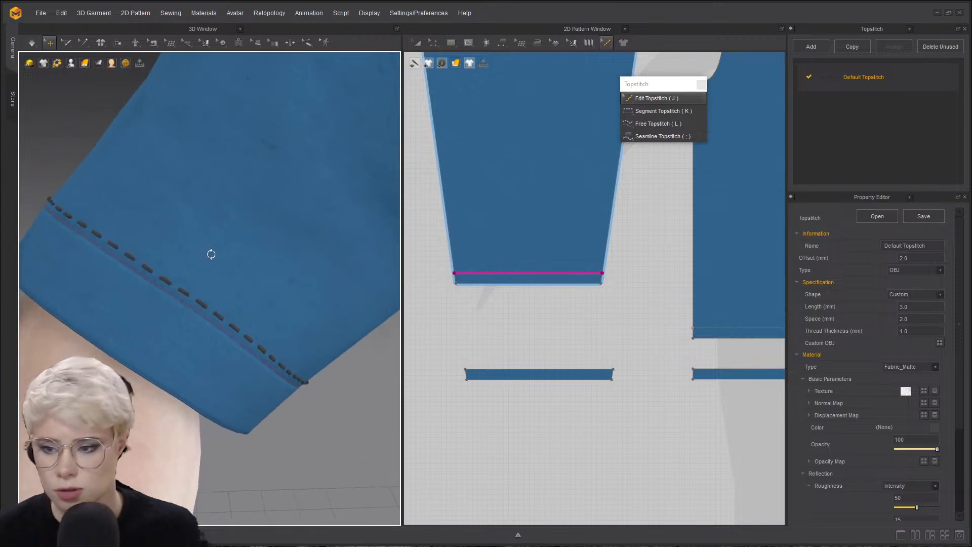
pyautogui.click(911, 306)
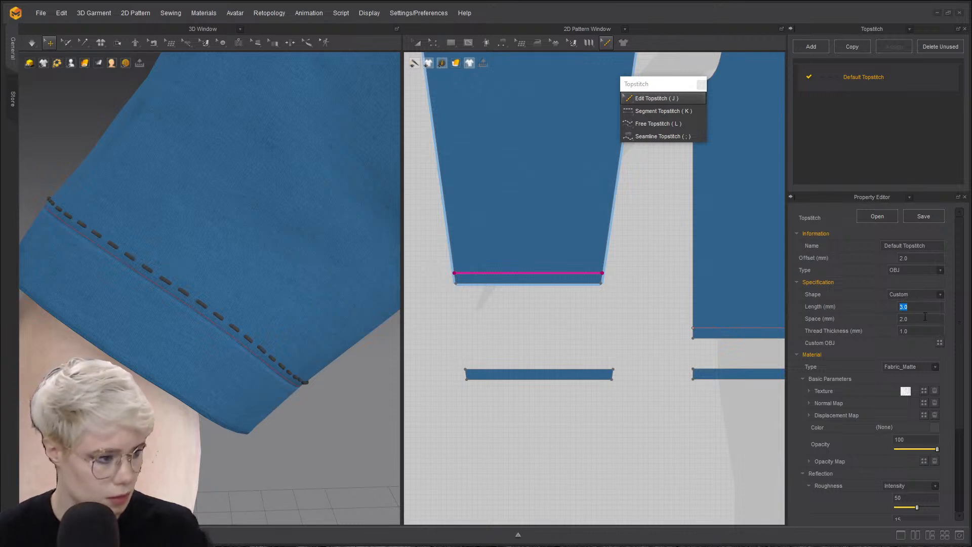
pyautogui.write('3')
pyautogui.press('Return')
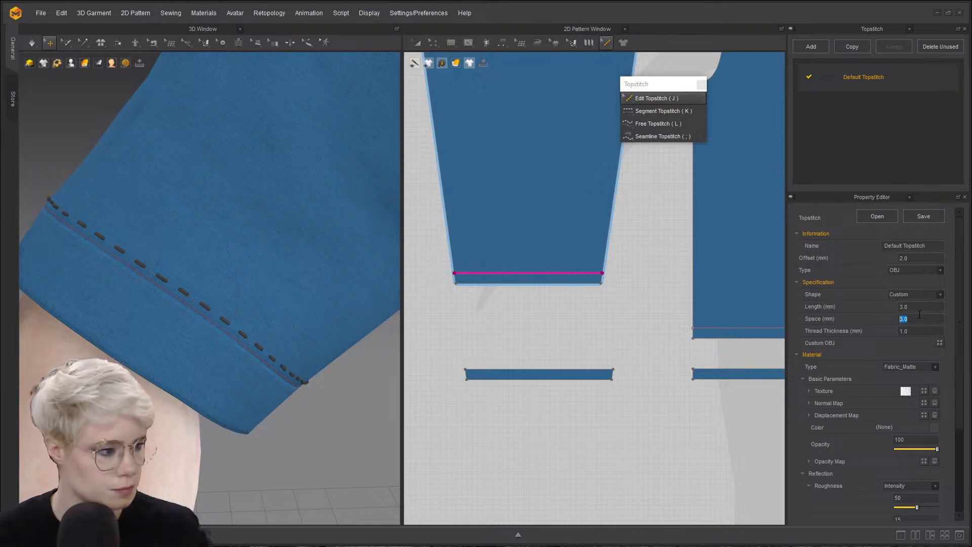
pyautogui.write('5')
pyautogui.press('Return')
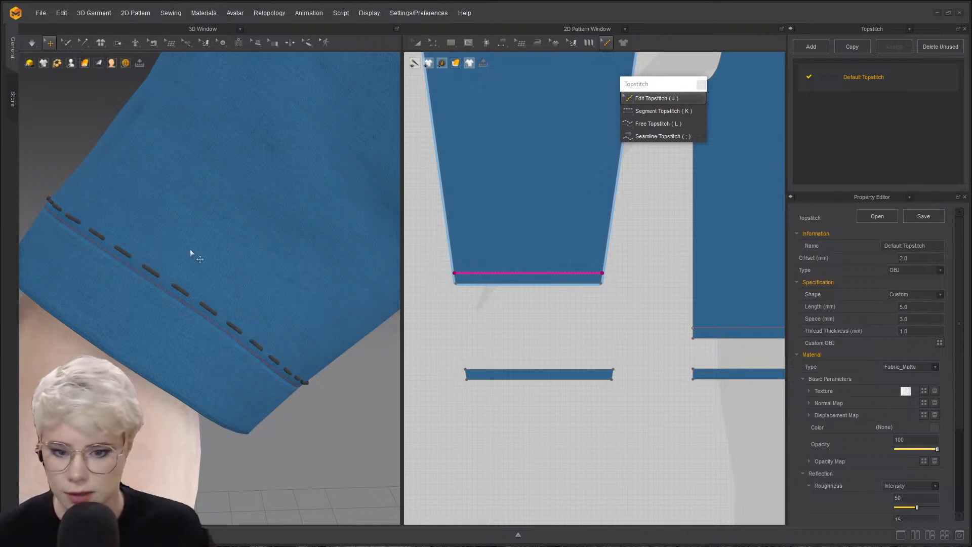
# - Set the Default Topstitch length to 3 mm, its spacing to 1.5 mm and its thread thickness to 0.8 mm
pyautogui.click(911, 319)
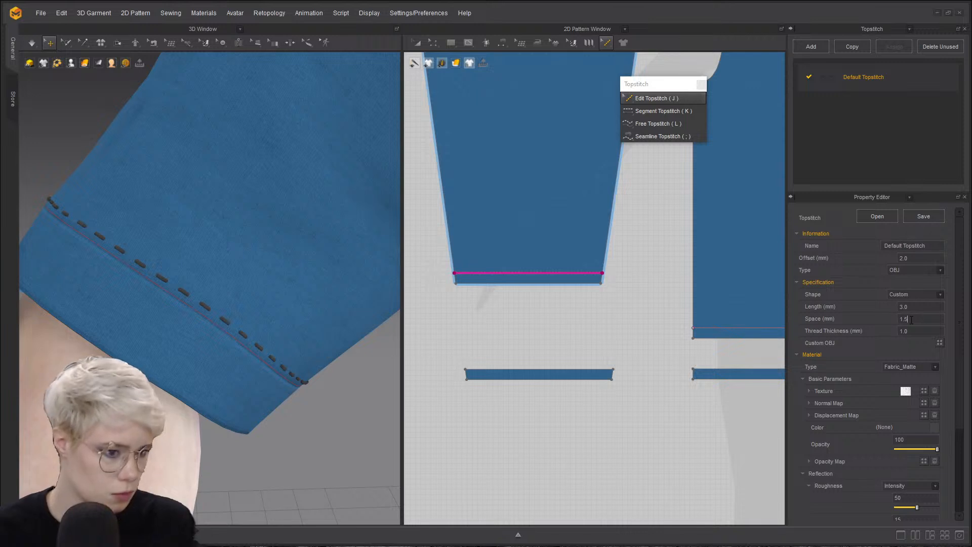
pyautogui.press('Return')
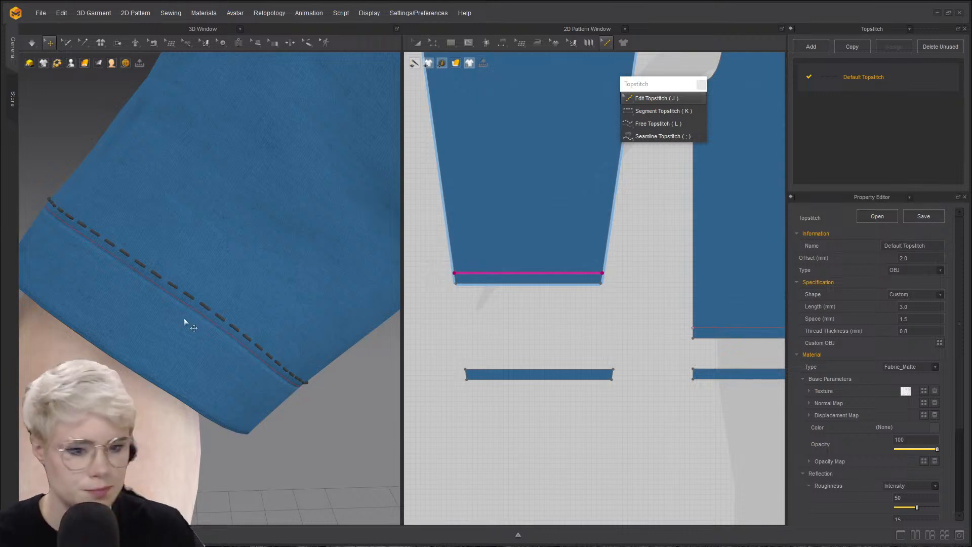
# - Examine the topstitching on both cuffs and the hem of the shirt in 3D, along with the neckline area
pyautogui.scroll(-4, 184, 318)
pyautogui.scroll(-6, 173, 315)
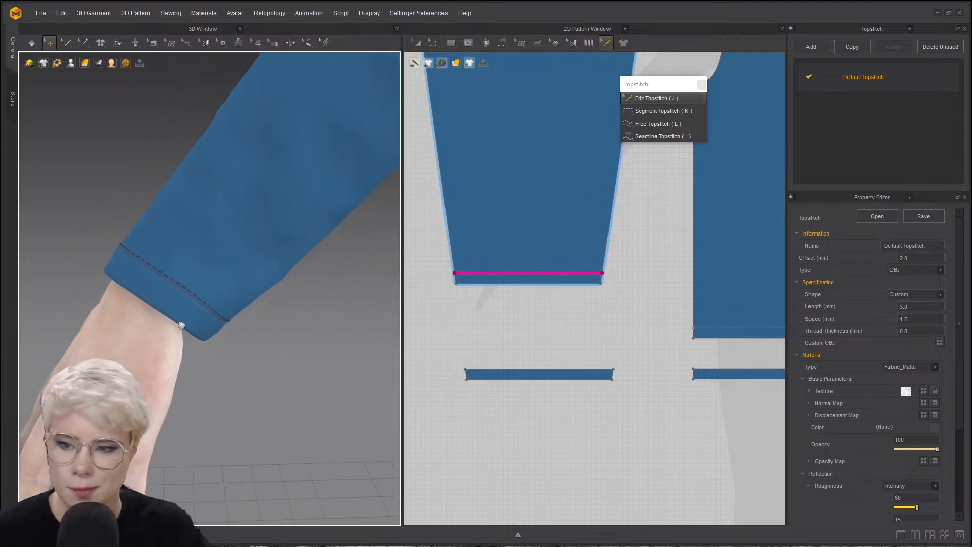
pyautogui.scroll(-3, 176, 305)
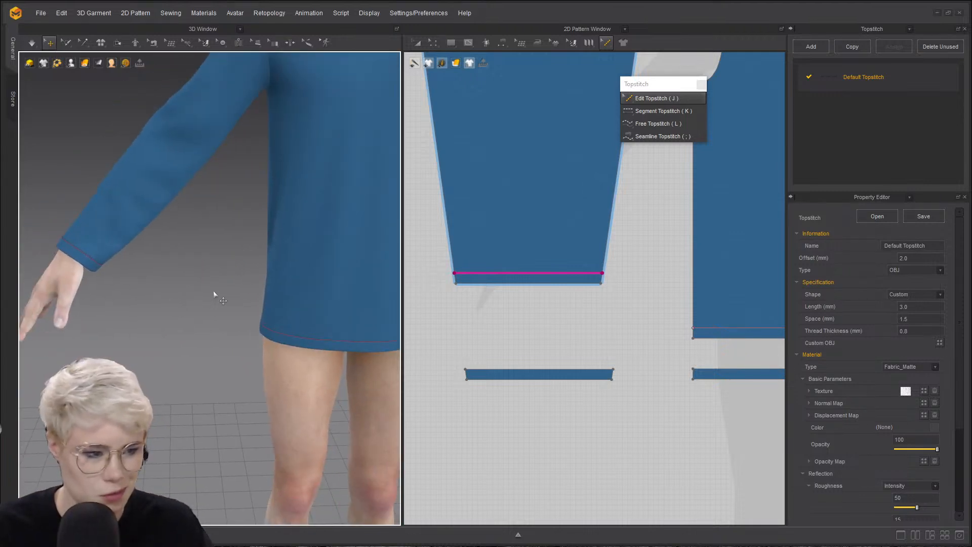
pyautogui.scroll(5, 91, 261)
pyautogui.scroll(-4, 154, 305)
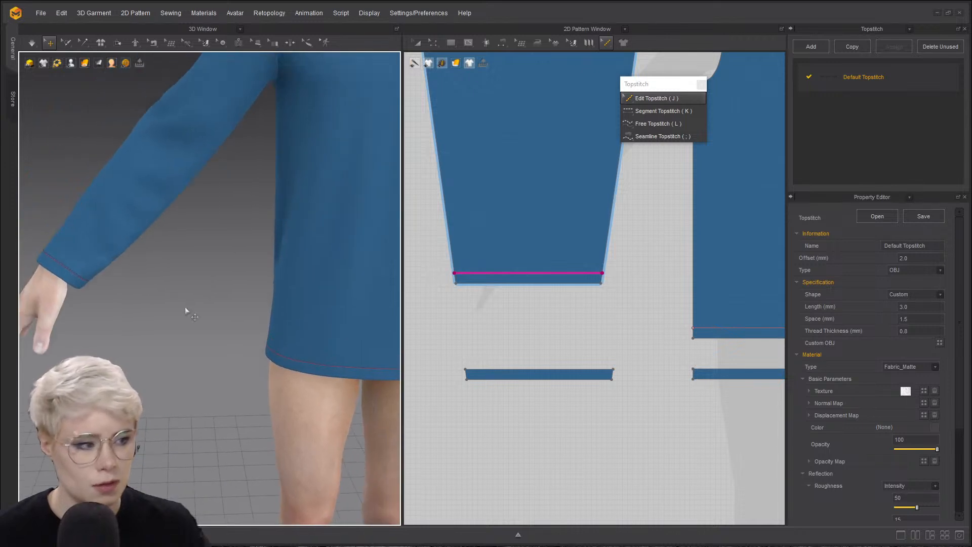
pyautogui.scroll(-5, 177, 268)
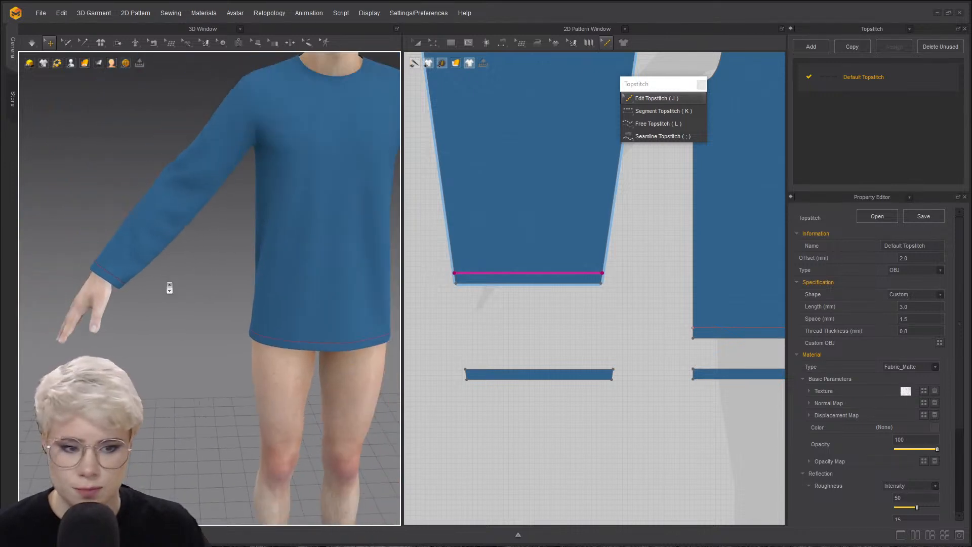
pyautogui.scroll(6, 173, 280)
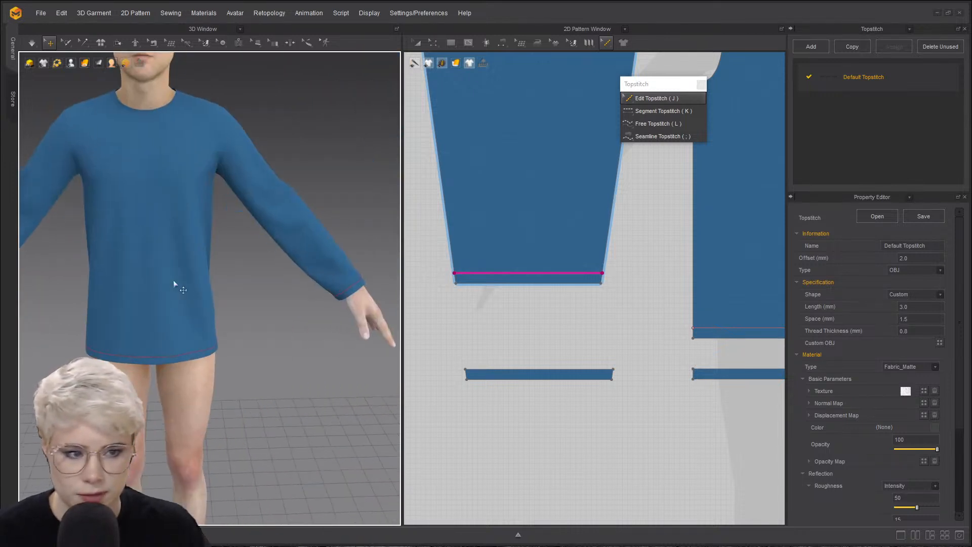
pyautogui.moveTo(100, 326); pyautogui.dragTo(188, 335, button='middle')
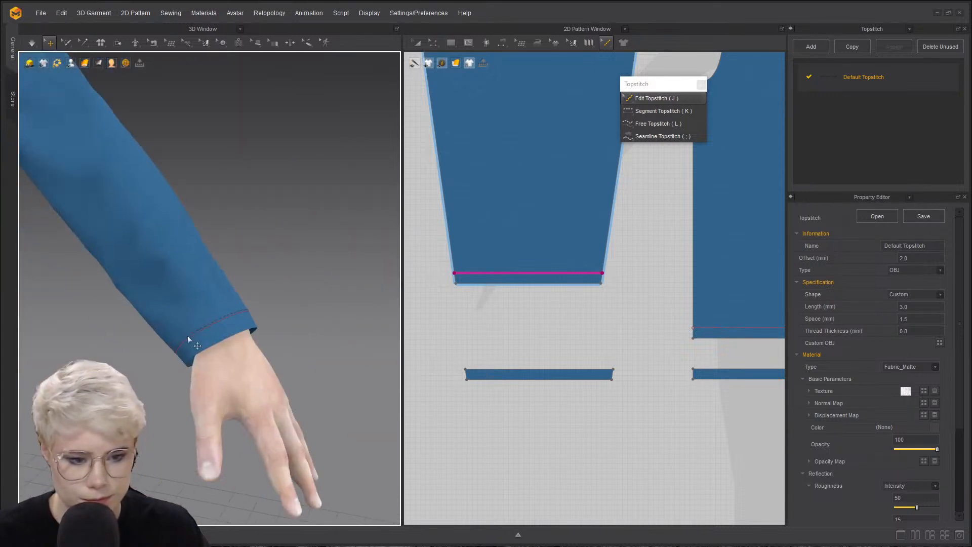
pyautogui.scroll(4, 212, 342)
pyautogui.scroll(-4, 216, 230)
pyautogui.moveTo(207, 131); pyautogui.dragTo(182, 252, button='middle')
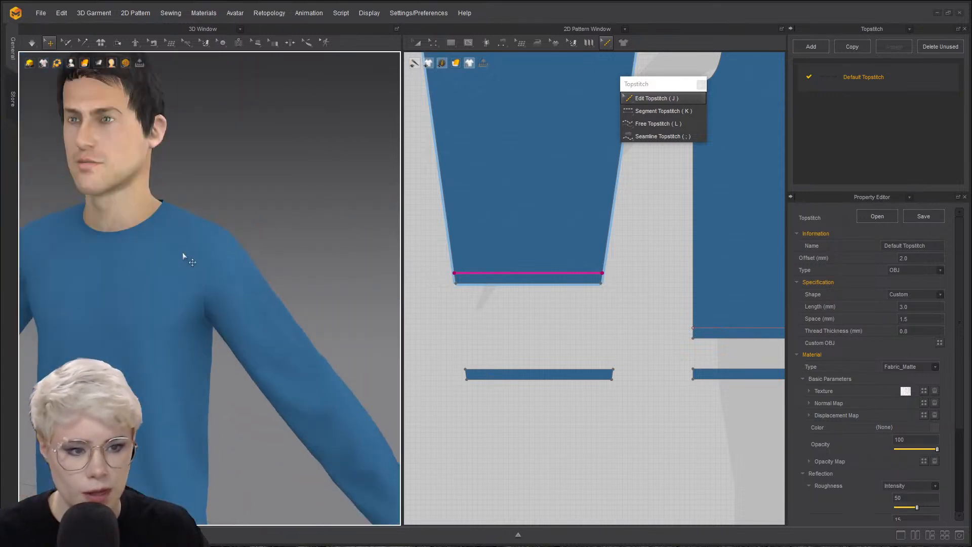
pyautogui.scroll(-2, 167, 258)
pyautogui.scroll(-4, 478, 295)
pyautogui.scroll(4, 577, 186)
pyautogui.scroll(-2, 612, 180)
# - Try a free topstitch along the front neckline from the shoulder point to the centre line, and undo it
pyautogui.moveTo(612, 181); pyautogui.dragTo(510, 274, button='middle')
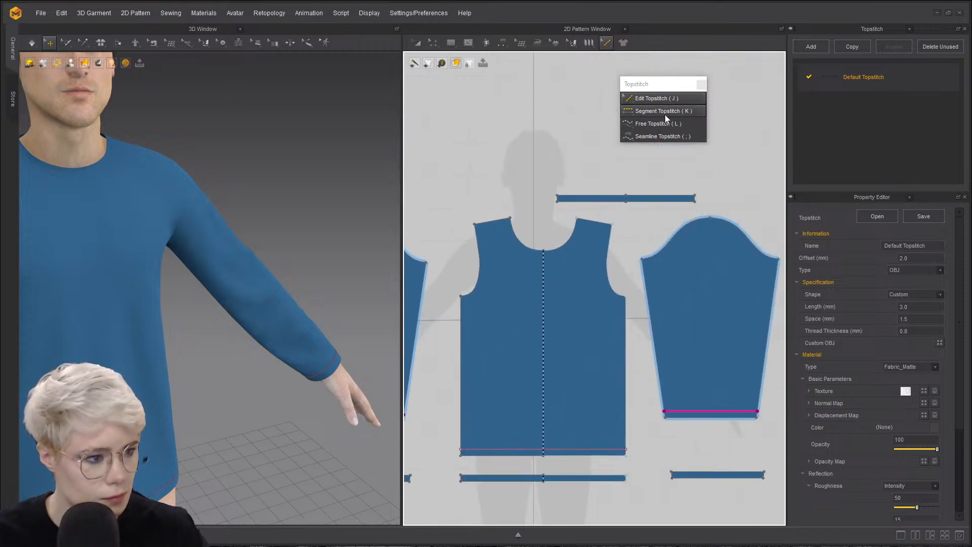
pyautogui.scroll(-5, 635, 321)
pyautogui.scroll(3, 636, 321)
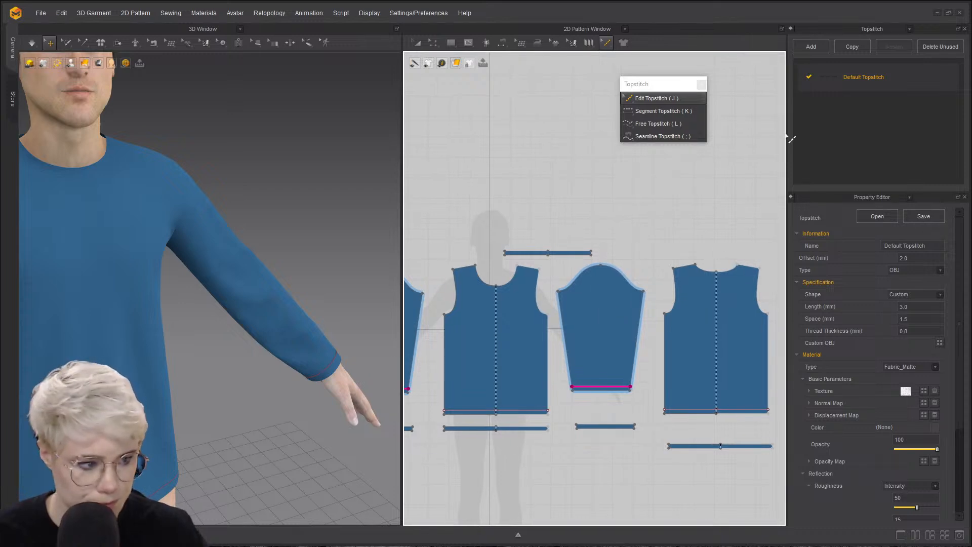
pyautogui.click(690, 110)
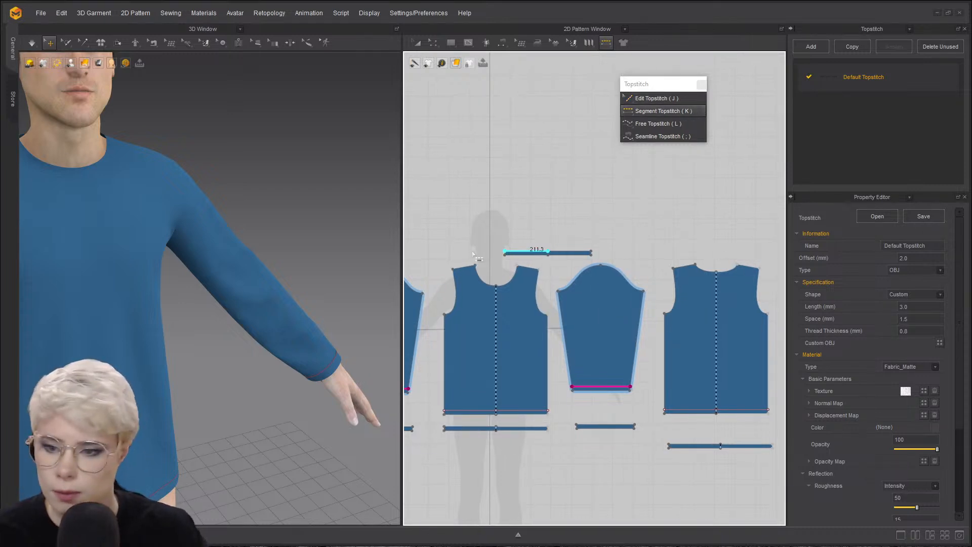
pyautogui.click(649, 126)
pyautogui.scroll(6, 230, 222)
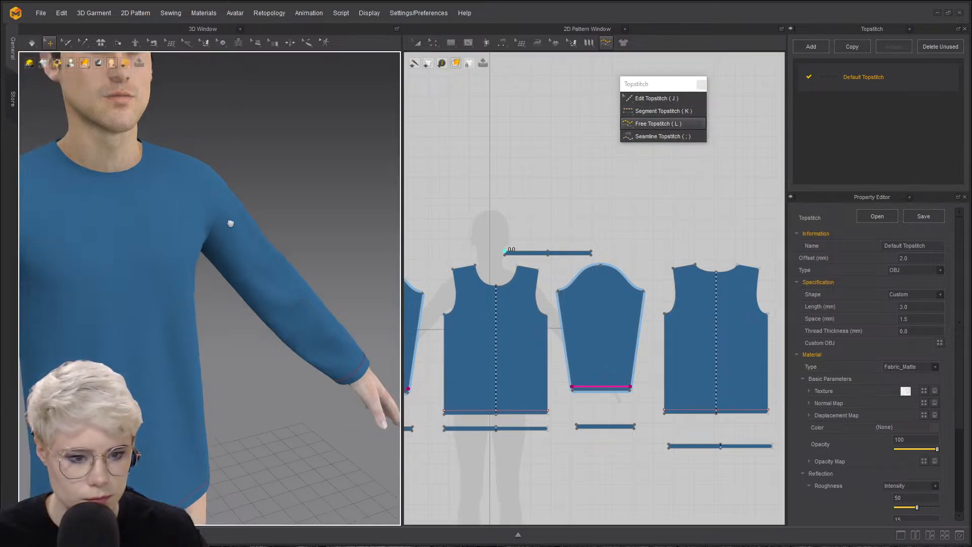
pyautogui.scroll(4, 203, 266)
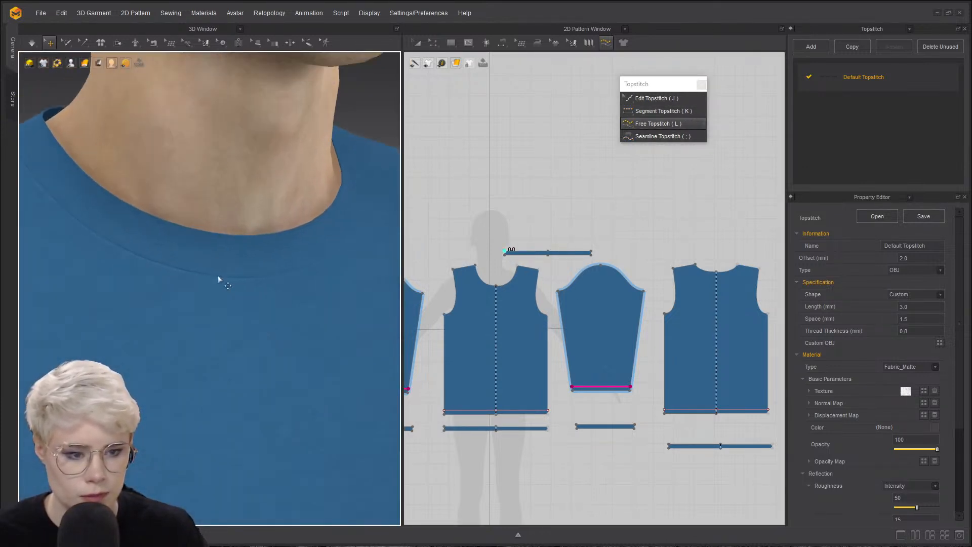
pyautogui.scroll(2, 231, 264)
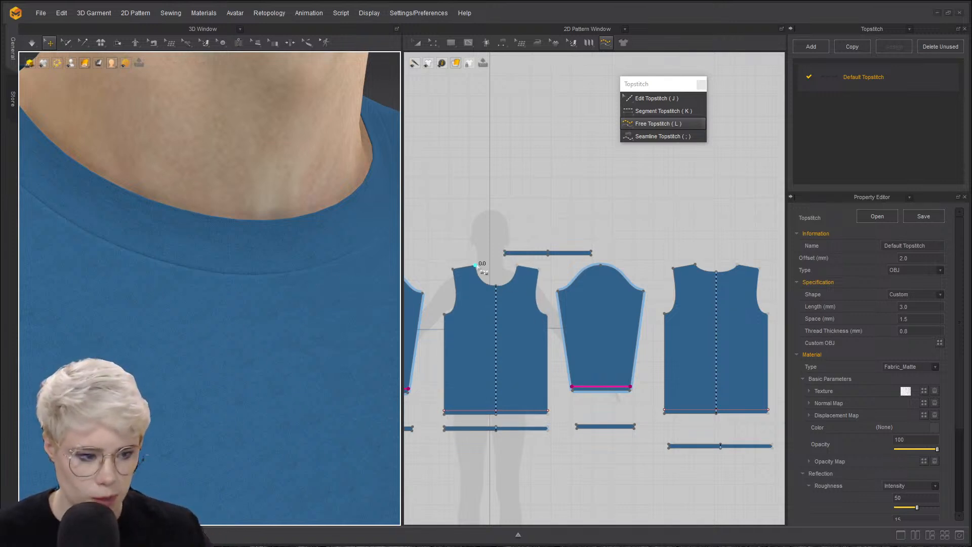
pyautogui.click(476, 265)
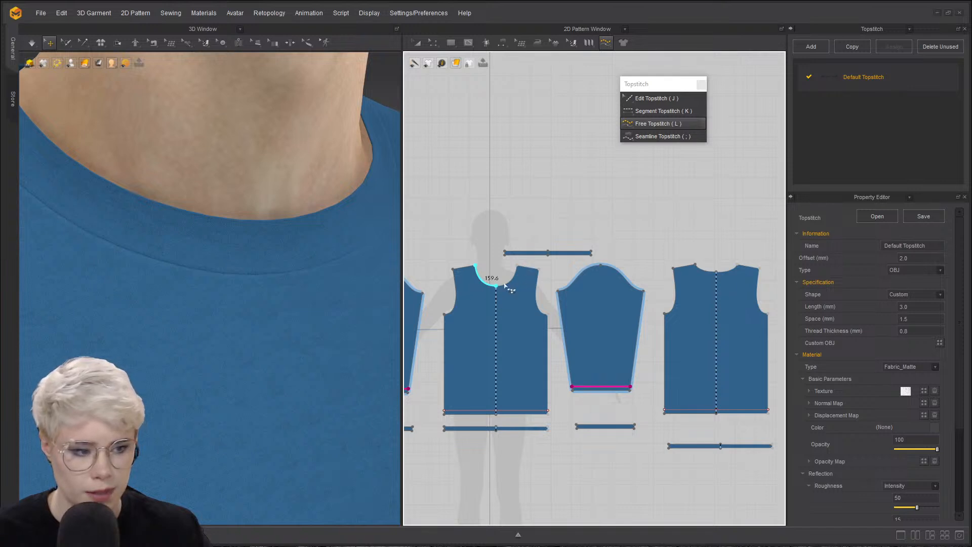
pyautogui.scroll(5, 500, 288)
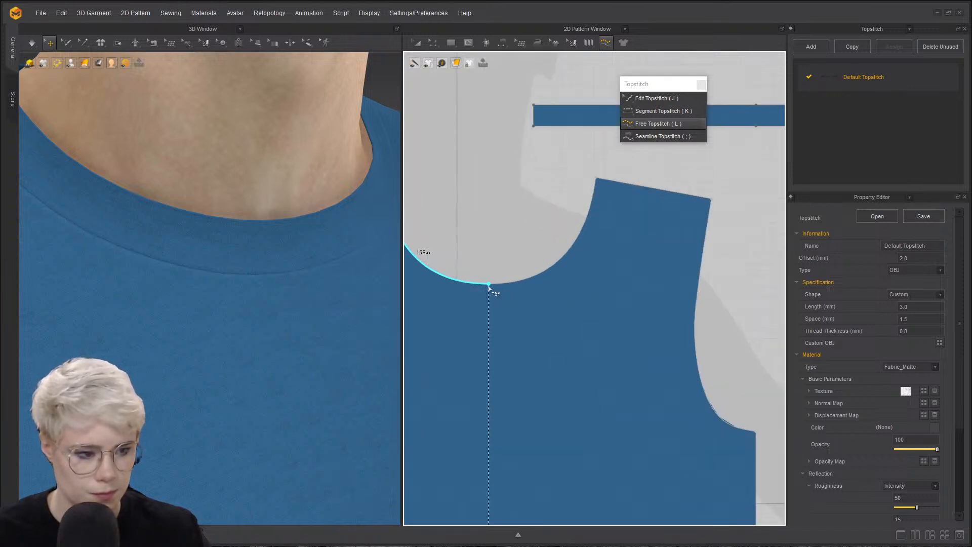
pyautogui.click(489, 284)
pyautogui.scroll(-2, 507, 283)
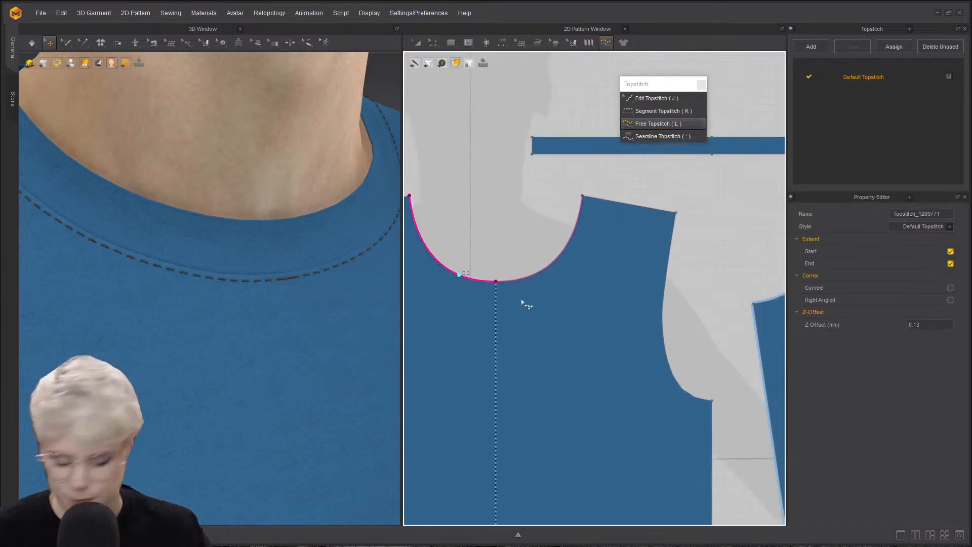
pyautogui.hotkey('ctrl', 'z')
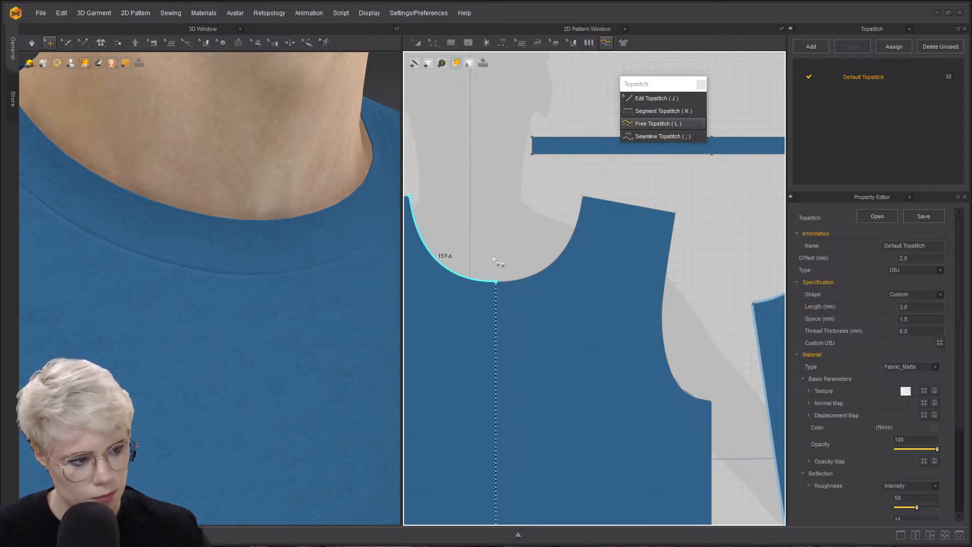
# - Add a free topstitch in the Default Topstitch style along the front neckline, from the shoulder point to the centre line
pyautogui.moveTo(484, 265); pyautogui.dragTo(524, 256, button='middle')
pyautogui.press('z')
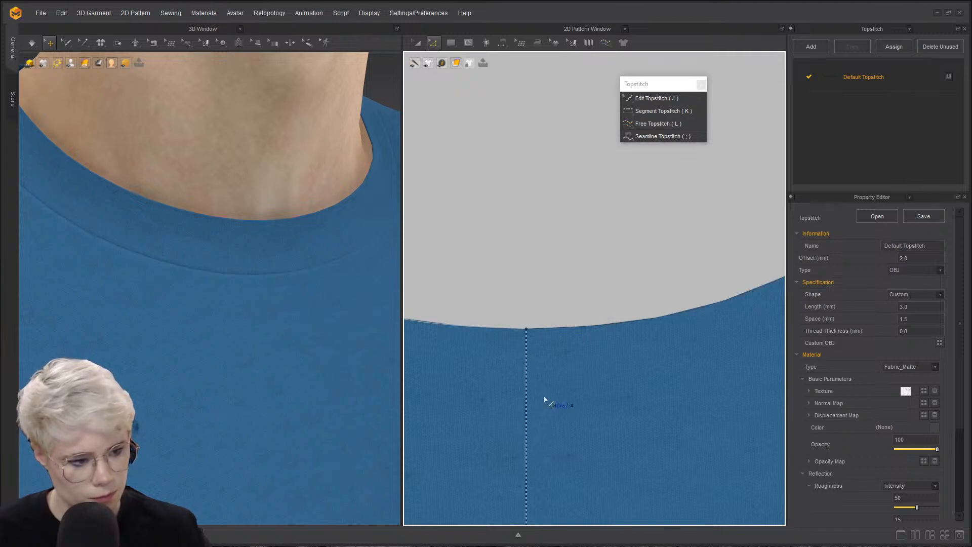
pyautogui.scroll(3, 543, 368)
pyautogui.scroll(-5, 541, 373)
pyautogui.scroll(-3, 538, 356)
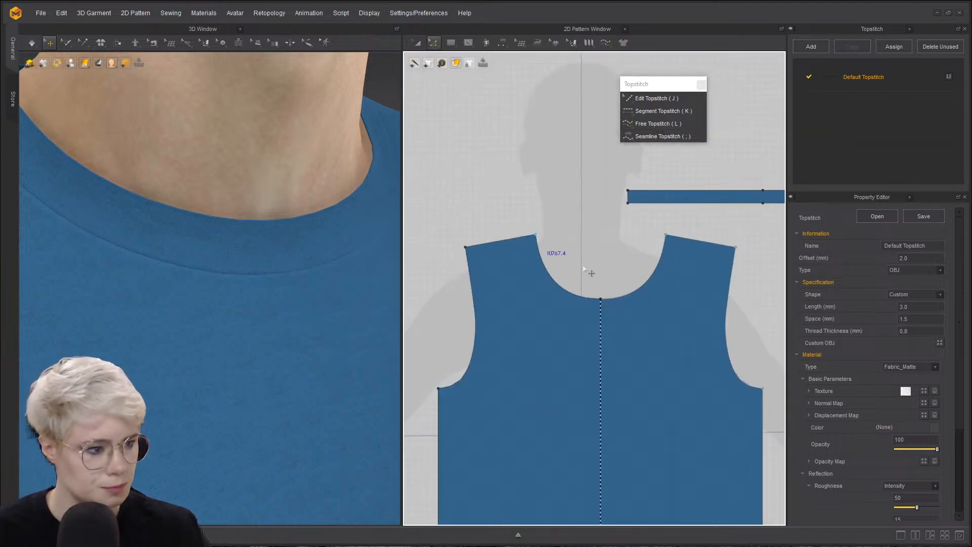
pyautogui.click(567, 176)
pyautogui.click(653, 123)
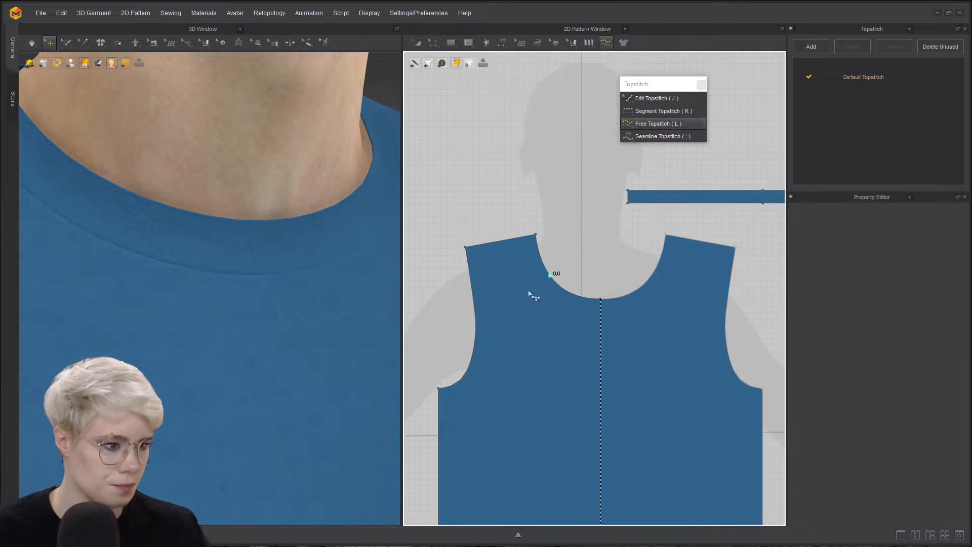
pyautogui.click(535, 235)
pyautogui.click(600, 299)
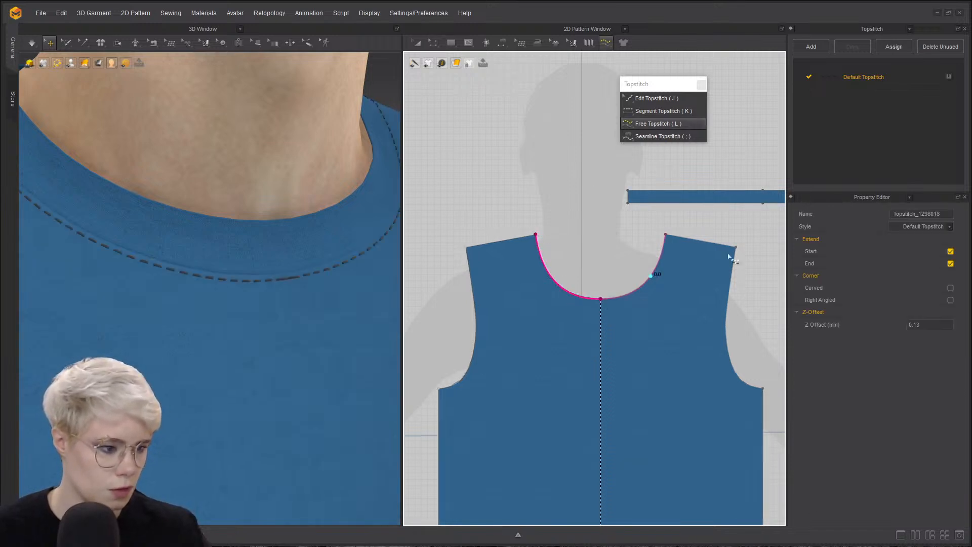
pyautogui.scroll(-2, 308, 301)
pyautogui.scroll(5, 235, 307)
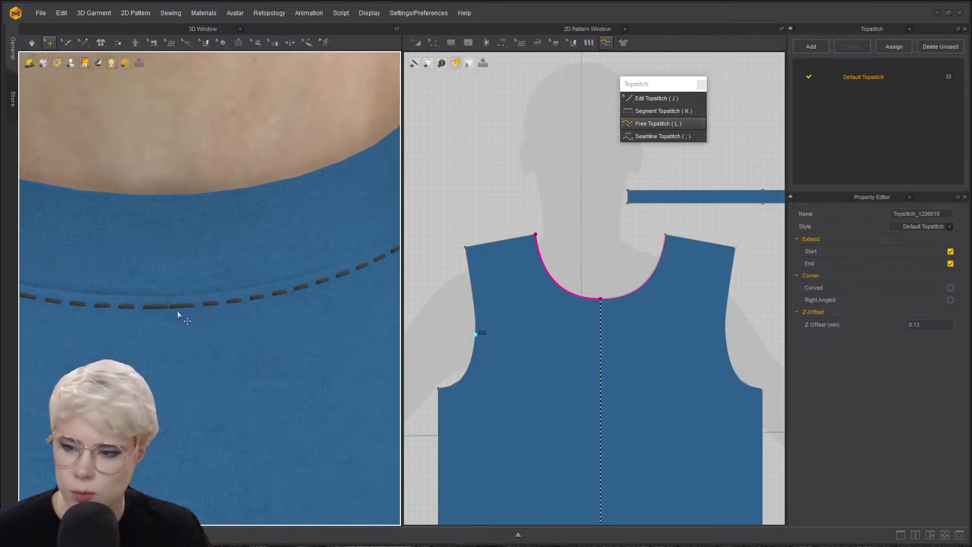
# - Add a matching free topstitch along the neckline of the back pattern piece, starting at the shoulder point
pyautogui.scroll(-1, 190, 331)
pyautogui.scroll(-4, 489, 339)
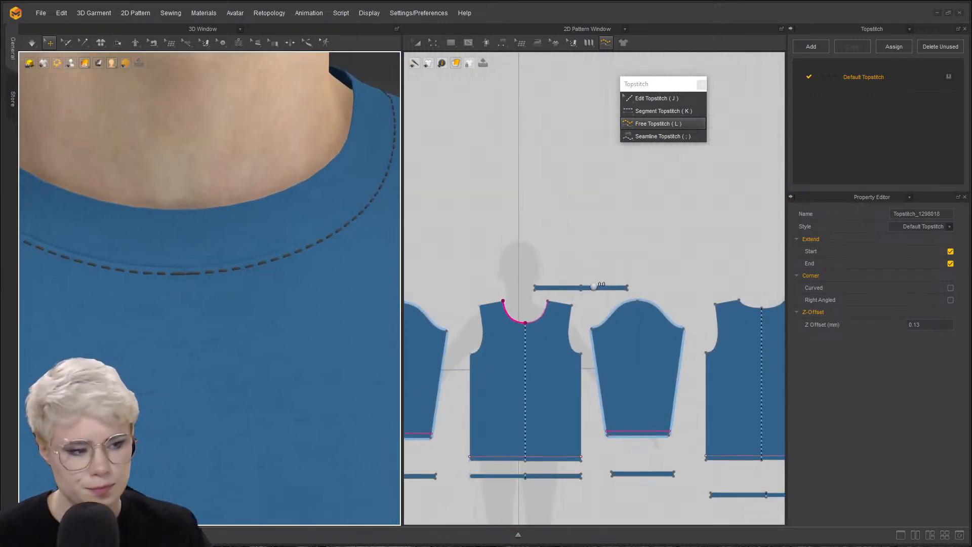
pyautogui.scroll(3, 682, 284)
pyautogui.scroll(-2, 308, 278)
pyautogui.moveTo(307, 277); pyautogui.dragTo(218, 237, button='right')
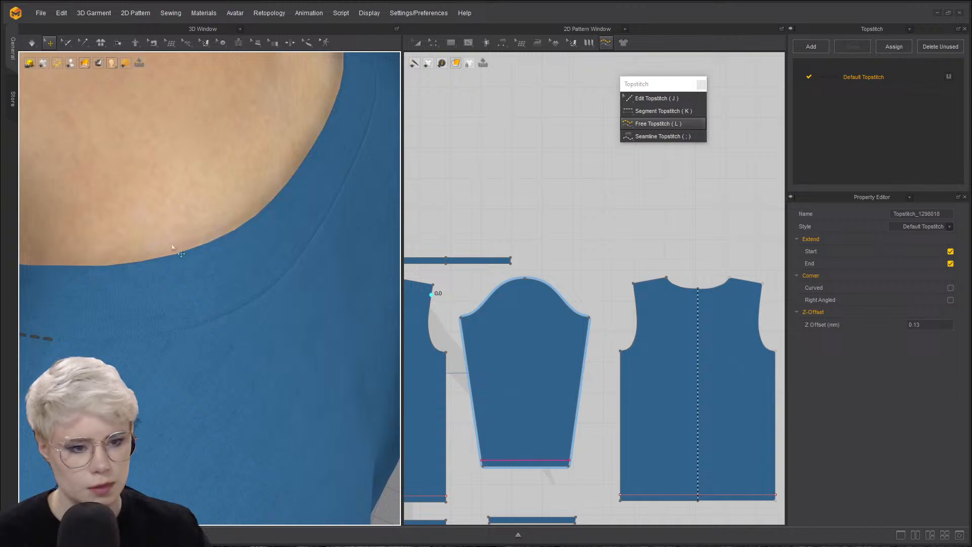
pyautogui.click(667, 279)
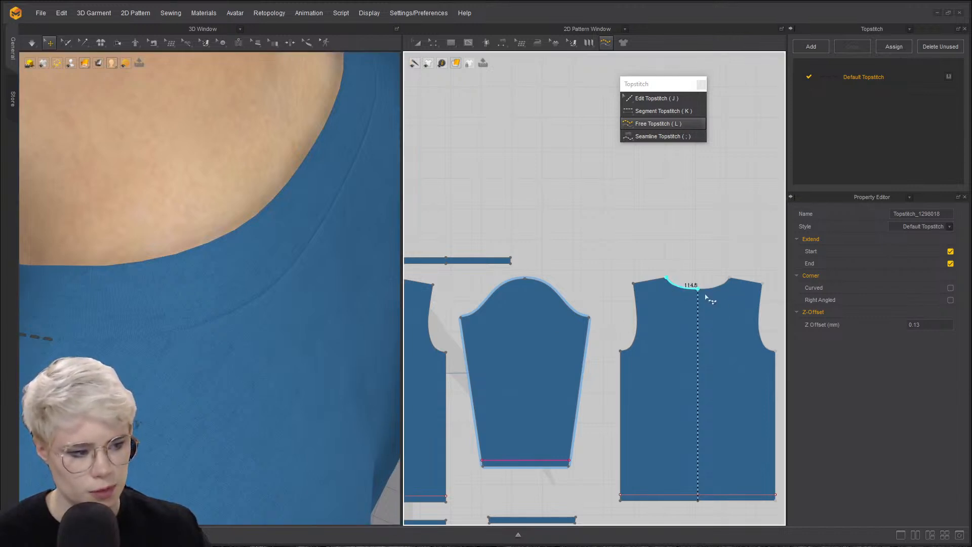
pyautogui.click(729, 279)
# - Examine the topstitching below the collar band all around the neckline in 3D
pyautogui.scroll(-2, 282, 330)
pyautogui.moveTo(282, 330); pyautogui.dragTo(31, 329, button='right')
pyautogui.moveTo(78, 306); pyautogui.dragTo(290, 284, button='right')
pyautogui.moveTo(314, 251); pyautogui.dragTo(237, 230, button='right')
pyautogui.scroll(2, 241, 254)
pyautogui.moveTo(303, 343); pyautogui.dragTo(211, 282, button='right')
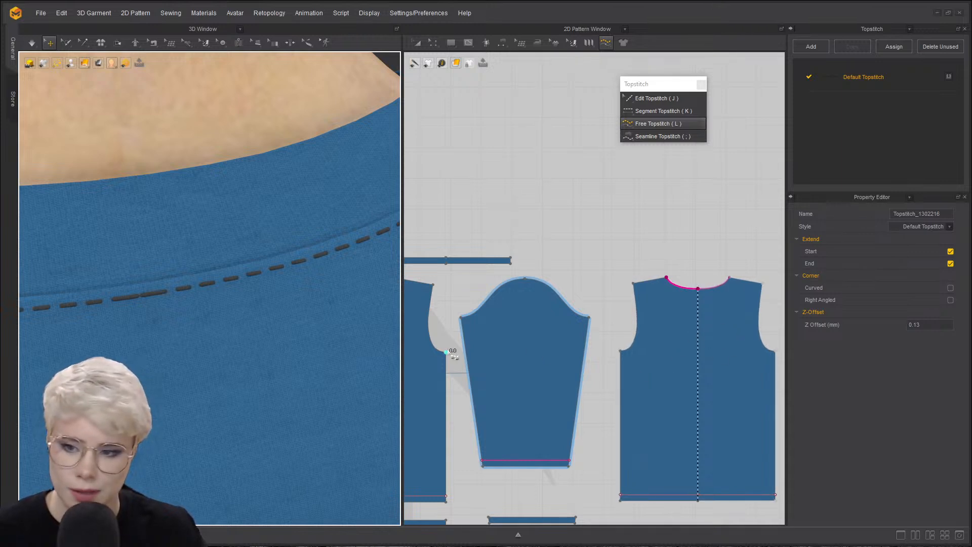
pyautogui.scroll(-5, 191, 329)
pyautogui.moveTo(190, 330); pyautogui.dragTo(274, 299, button='right')
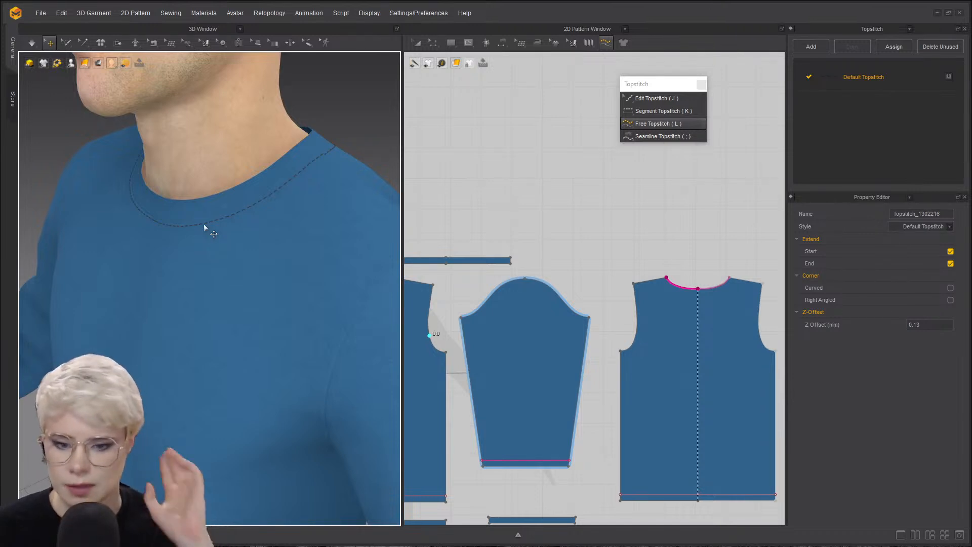
# - Add free topstitches in the Default Topstitch style along the armhole curves of the front and back pattern pieces
pyautogui.moveTo(253, 260); pyautogui.dragTo(277, 274, button='right')
pyautogui.moveTo(277, 274); pyautogui.dragTo(212, 247, button='middle')
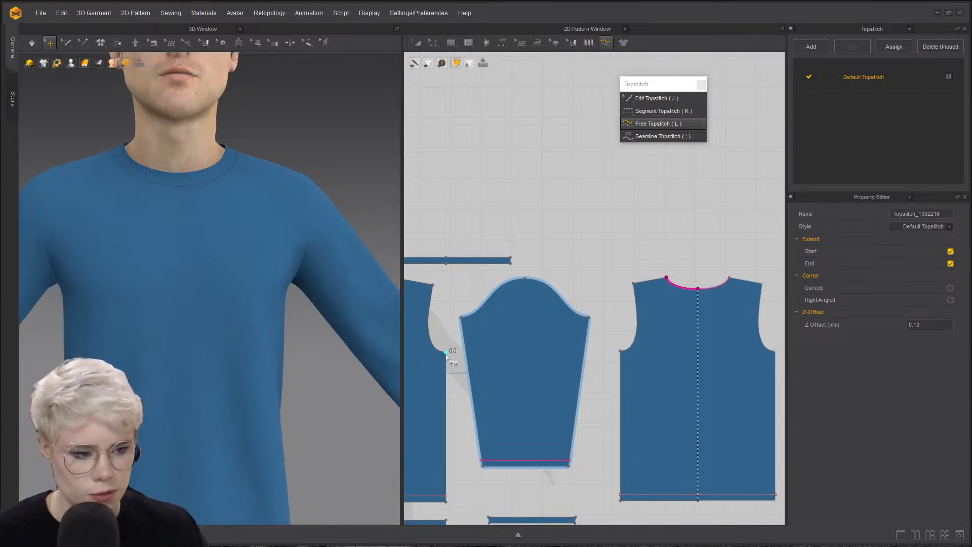
pyautogui.click(442, 289)
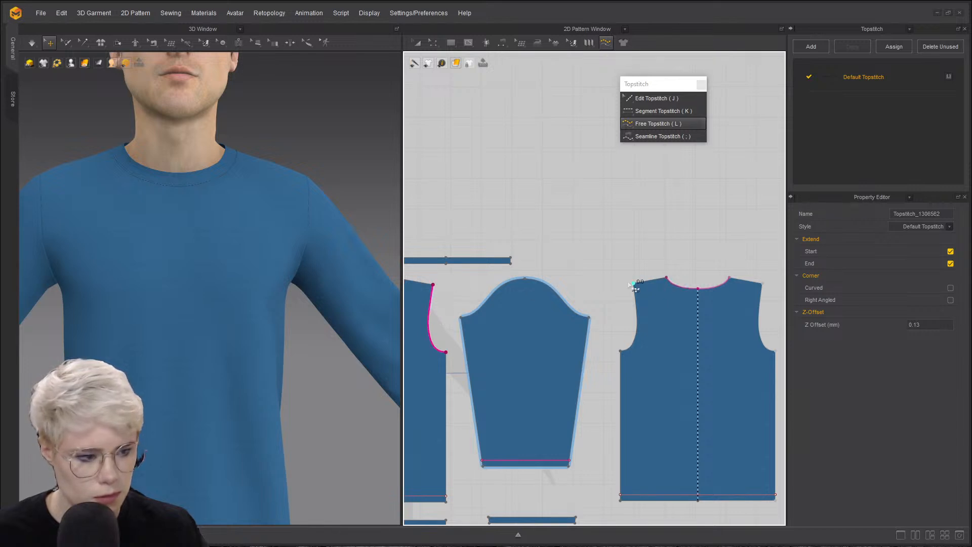
pyautogui.click(621, 354)
# - Examine the armhole topstitching, the sleeve and the shirt's bottom hem in 3D
pyautogui.scroll(3, 336, 256)
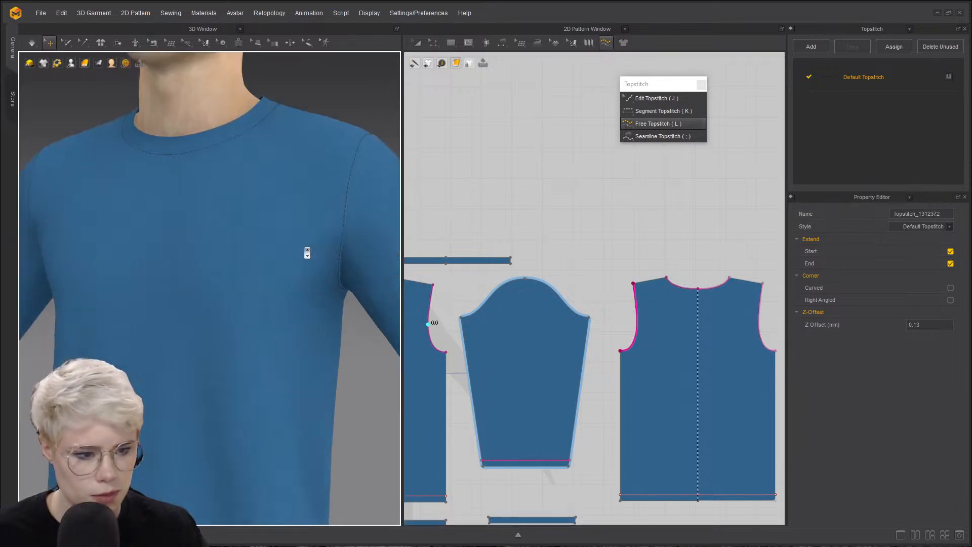
pyautogui.moveTo(306, 256); pyautogui.dragTo(139, 312, button='right')
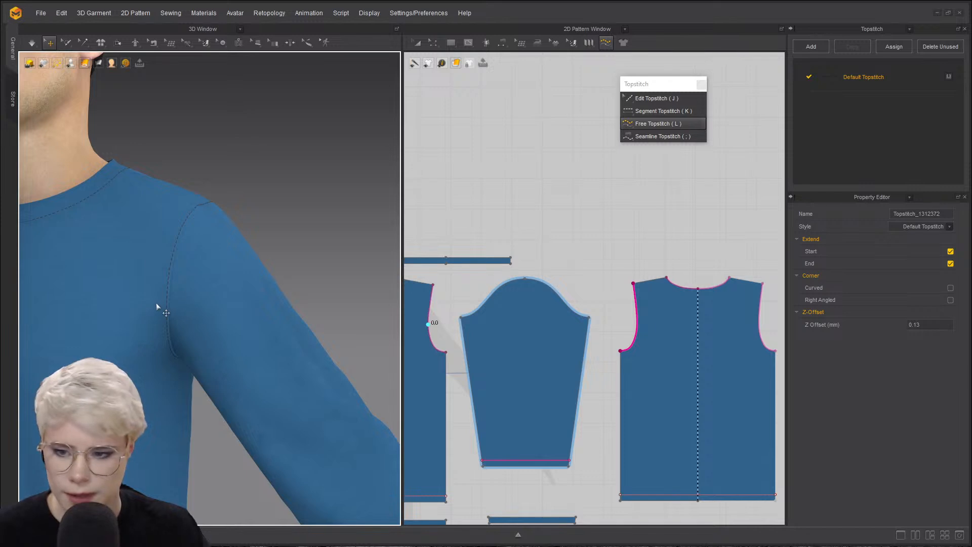
pyautogui.scroll(-4, 152, 333)
pyautogui.moveTo(208, 338); pyautogui.dragTo(232, 316, button='right')
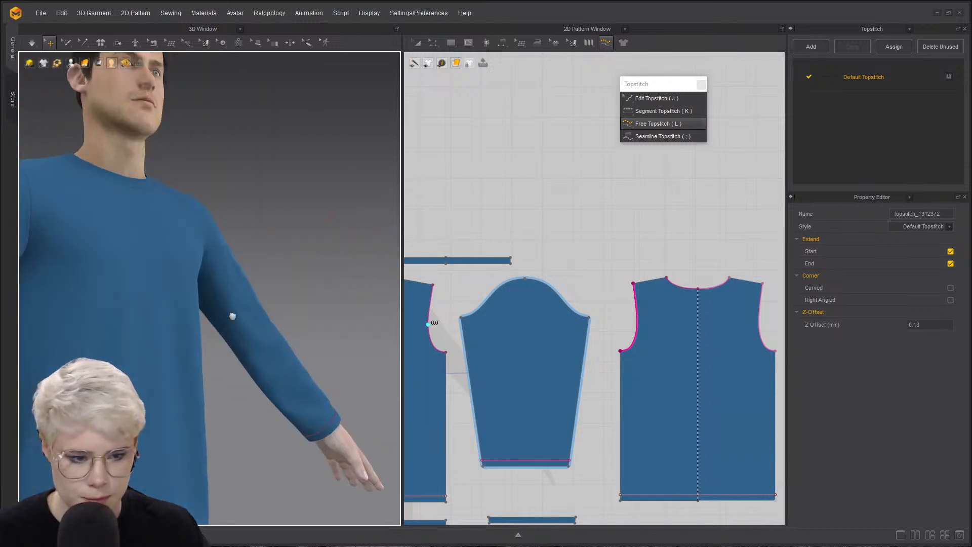
pyautogui.moveTo(233, 317); pyautogui.dragTo(258, 217, button='middle')
pyautogui.moveTo(160, 400); pyautogui.dragTo(178, 295, button='middle')
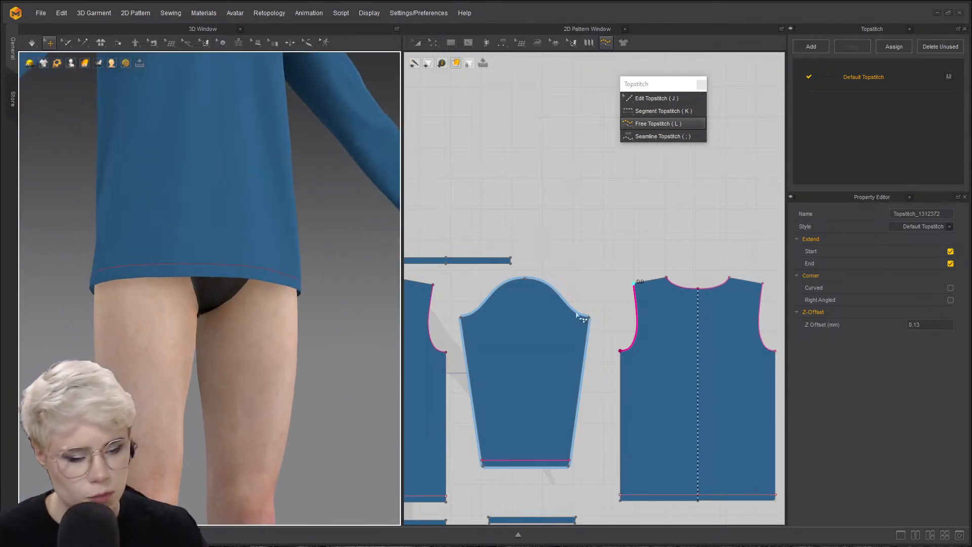
pyautogui.scroll(3, 254, 269)
pyautogui.scroll(4, 243, 283)
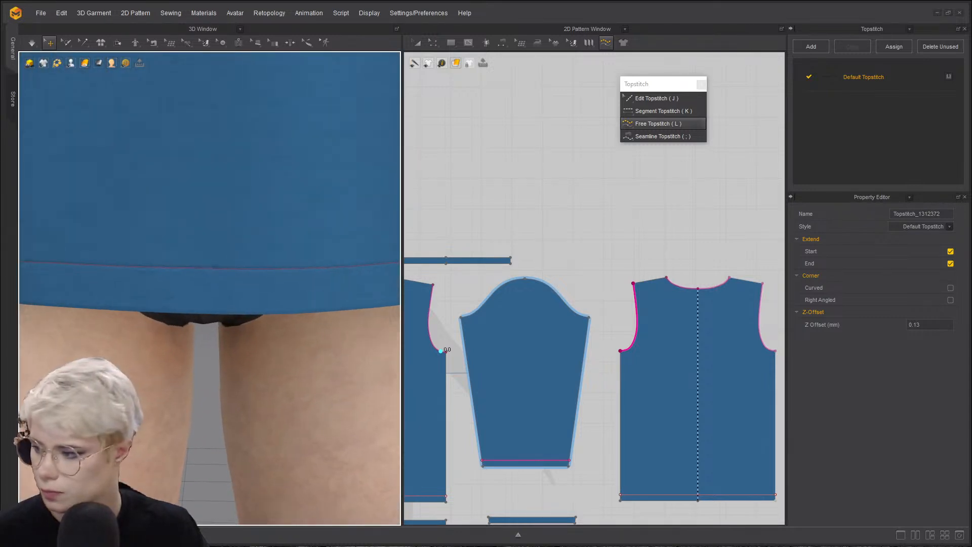
# - Duplicate the Default Topstitch style, rename the copy "TWO stitches" and make it the active style
pyautogui.click(855, 74)
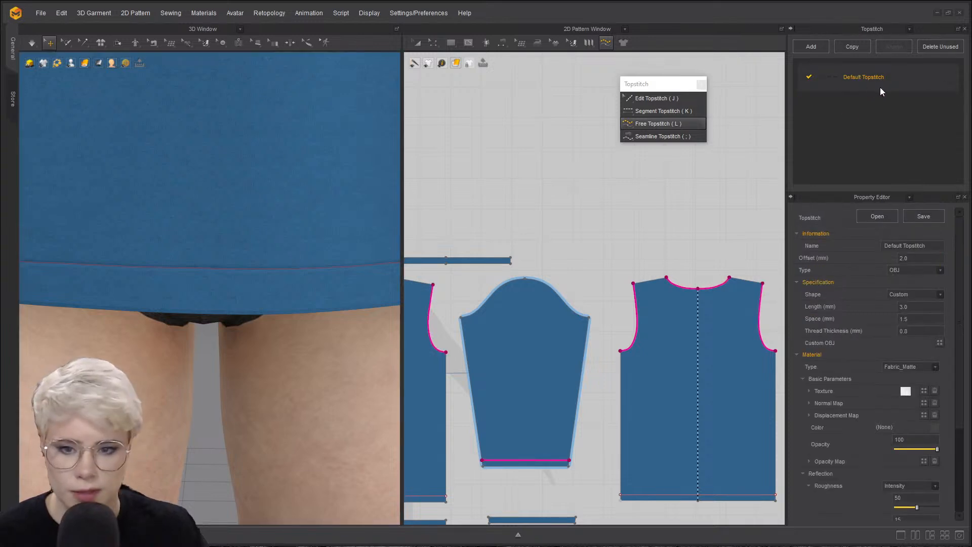
pyautogui.click(852, 46)
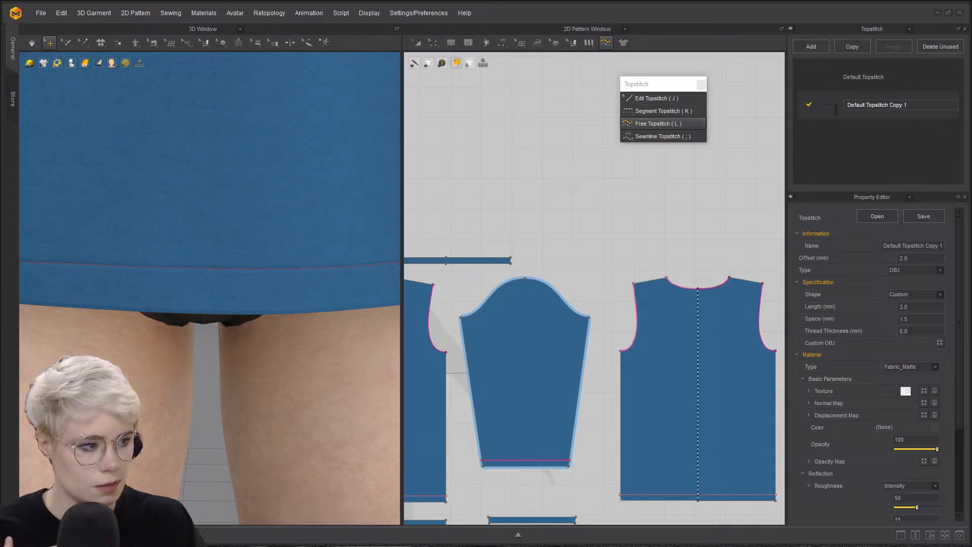
pyautogui.doubleClick(849, 105)
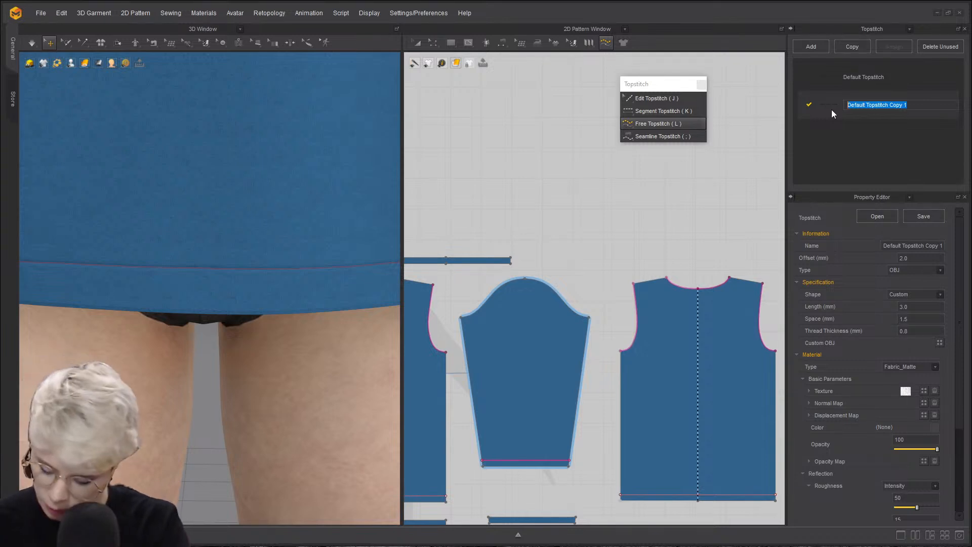
pyautogui.write('TWE')
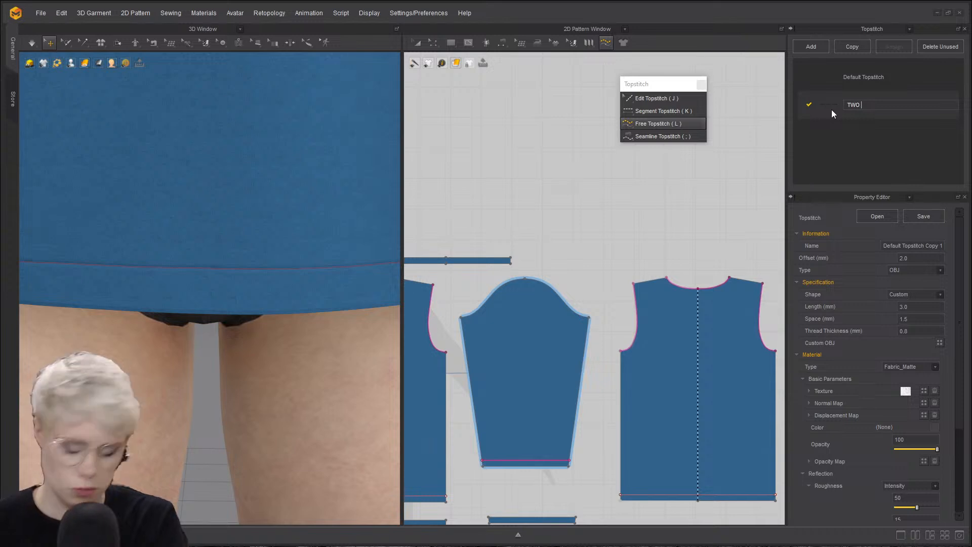
pyautogui.write(' stitches')
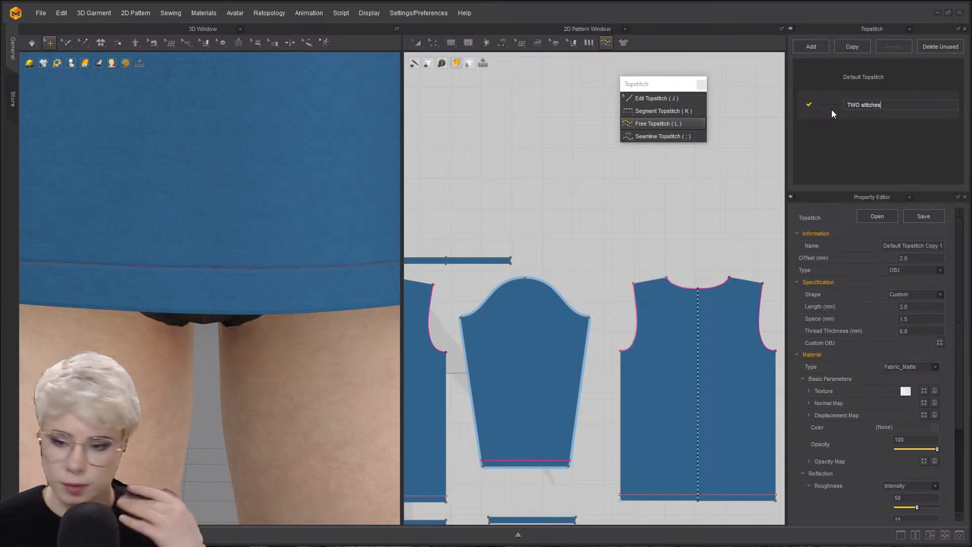
pyautogui.click(851, 126)
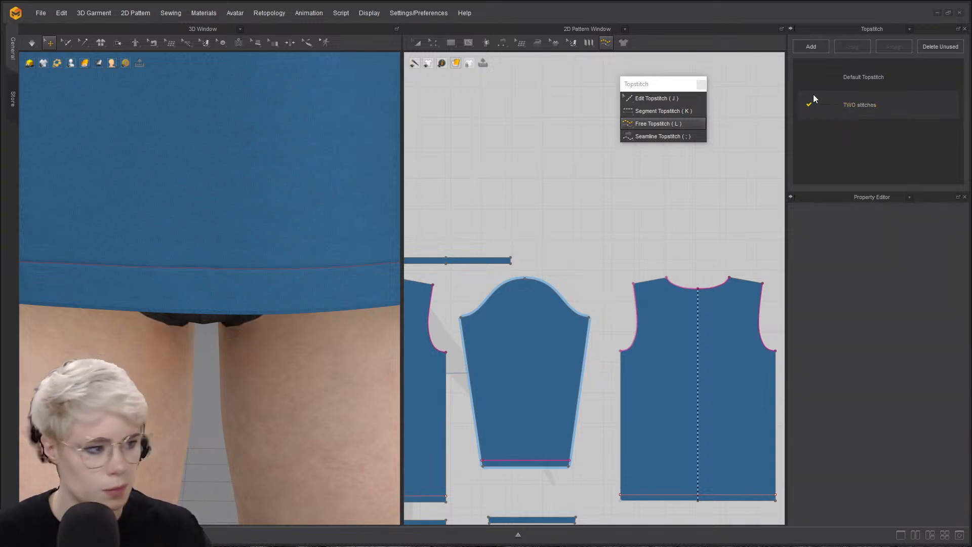
pyautogui.click(874, 115)
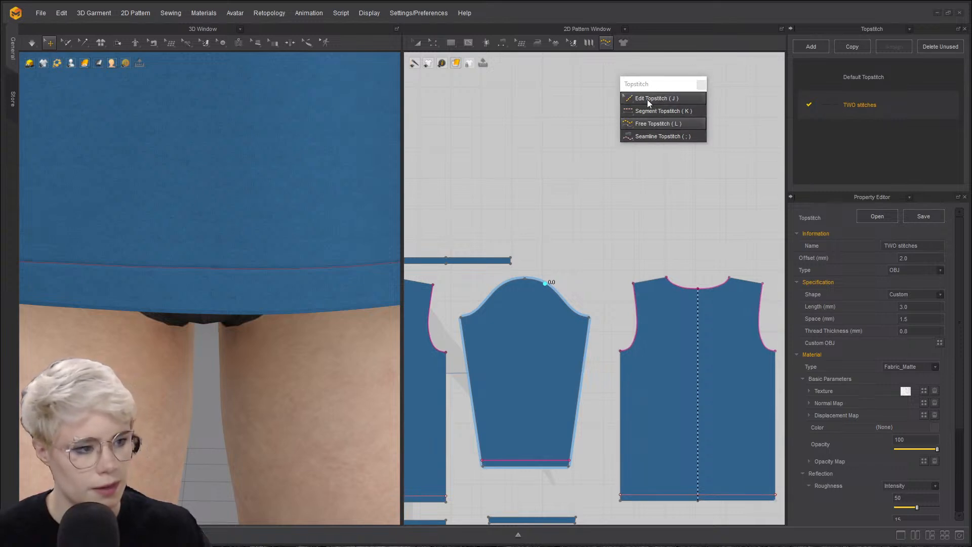
pyautogui.click(653, 111)
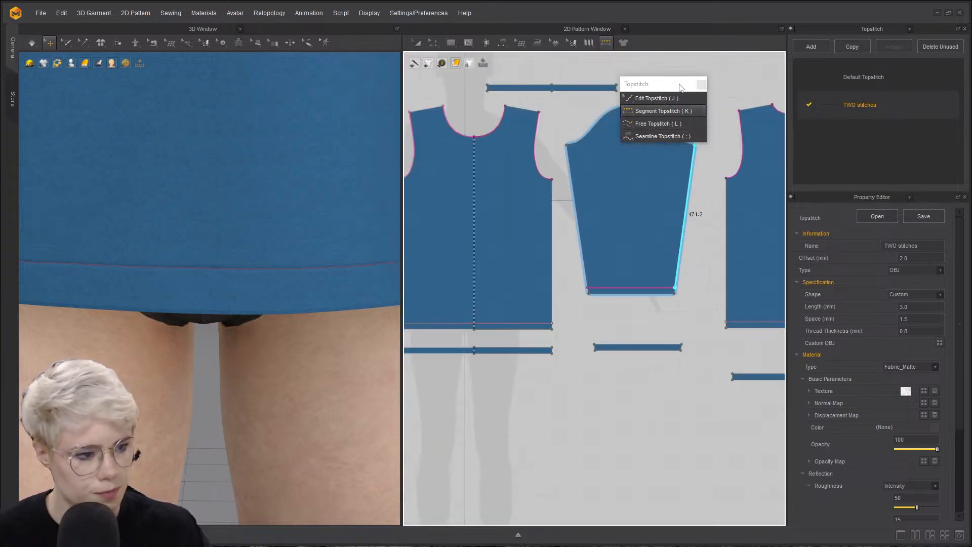
pyautogui.click(663, 123)
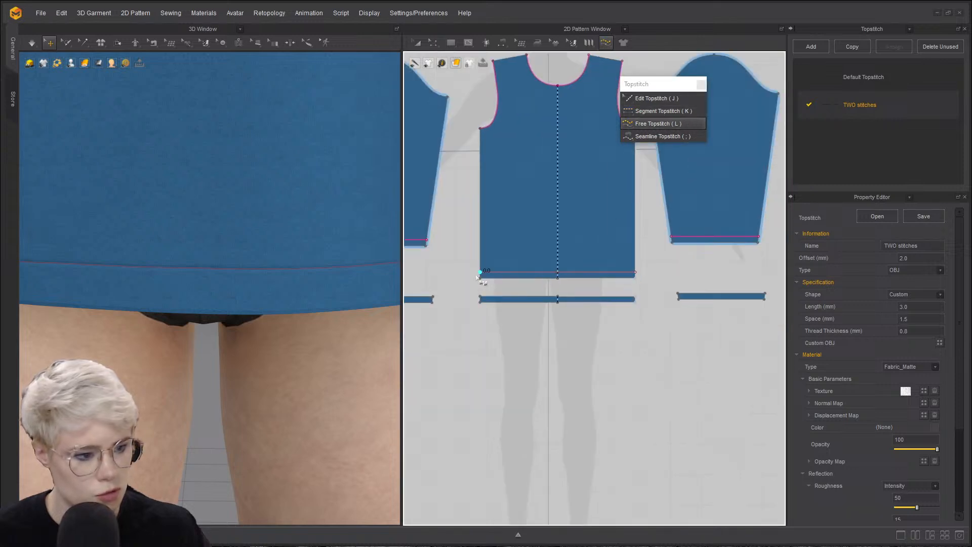
pyautogui.scroll(6, 484, 270)
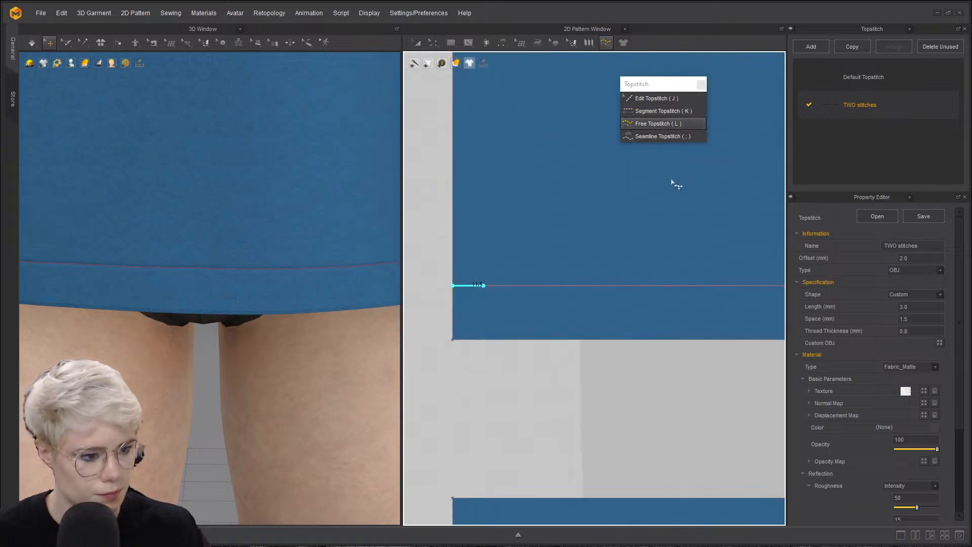
pyautogui.scroll(-4, 673, 278)
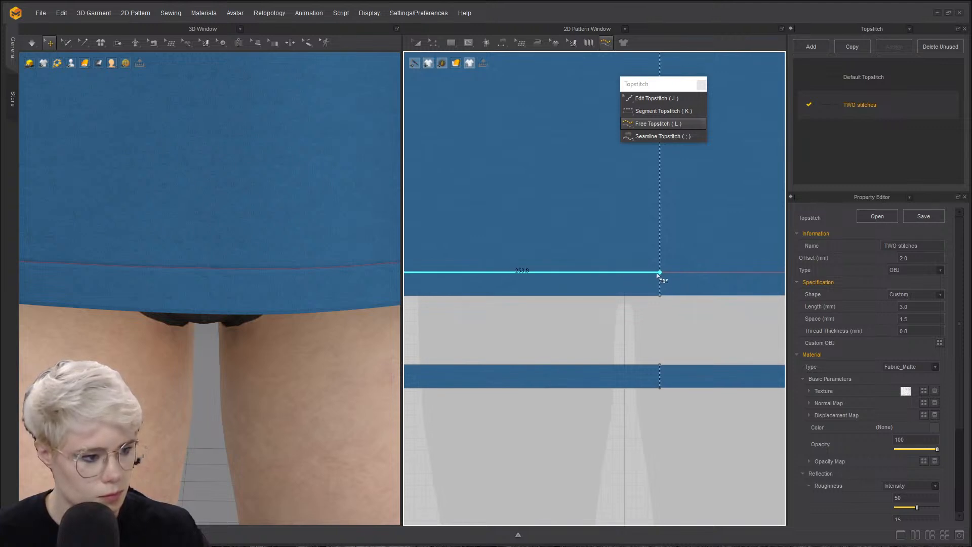
pyautogui.press('z')
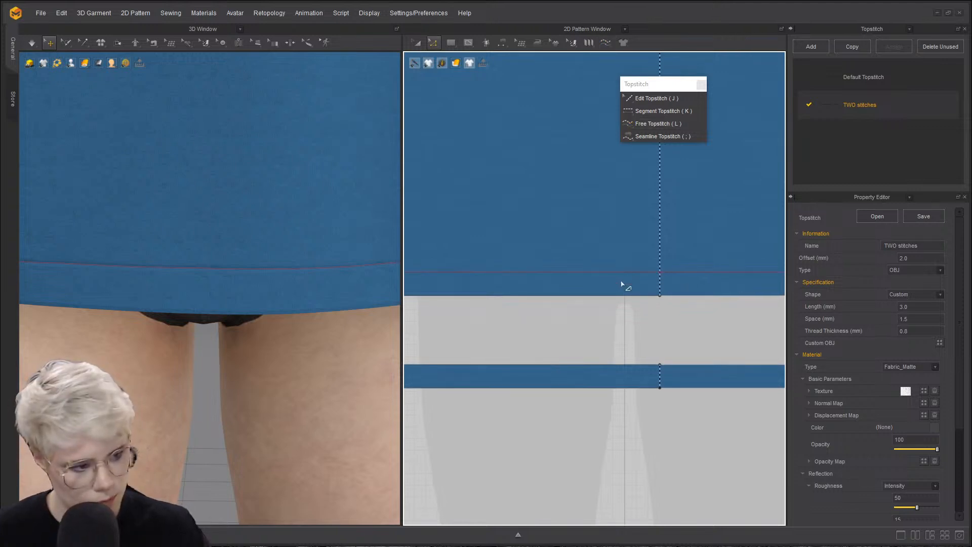
# - Try a segment topstitch in the TWO stitches style along the front hem's internal line, and undo it
pyautogui.click(653, 126)
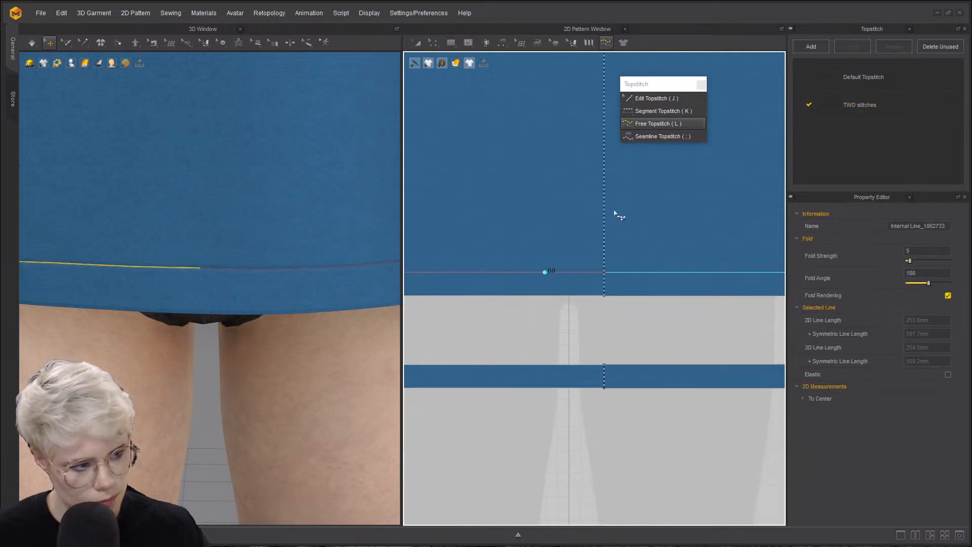
pyautogui.click(652, 110)
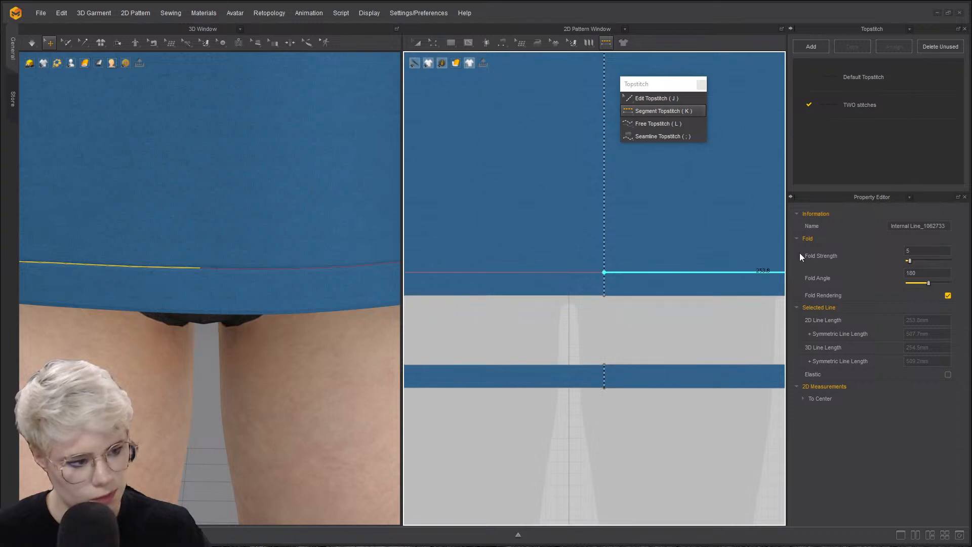
pyautogui.click(517, 294)
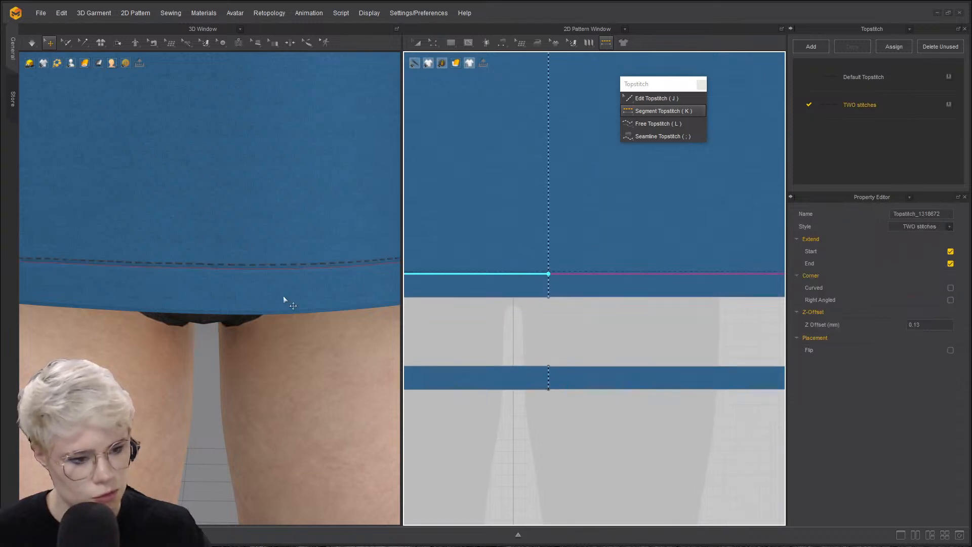
pyautogui.hotkey('ctrl', 'z')
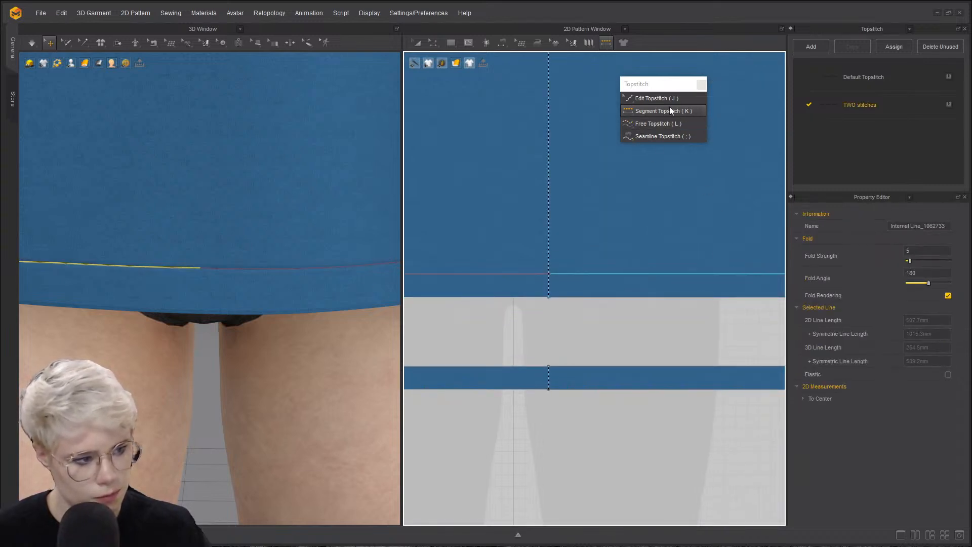
# - Try a free topstitch along the front hem's internal line from the side edge to the centre line, and undo it
pyautogui.click(664, 124)
pyautogui.moveTo(430, 302); pyautogui.dragTo(629, 218, button='middle')
pyautogui.scroll(-4, 630, 217)
pyautogui.scroll(3, 598, 223)
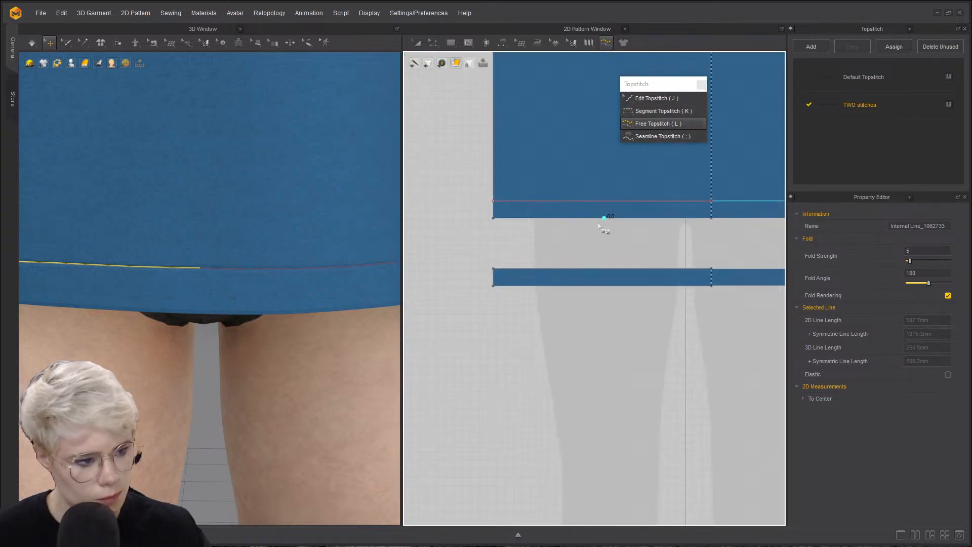
pyautogui.moveTo(582, 243); pyautogui.dragTo(562, 268, button='middle')
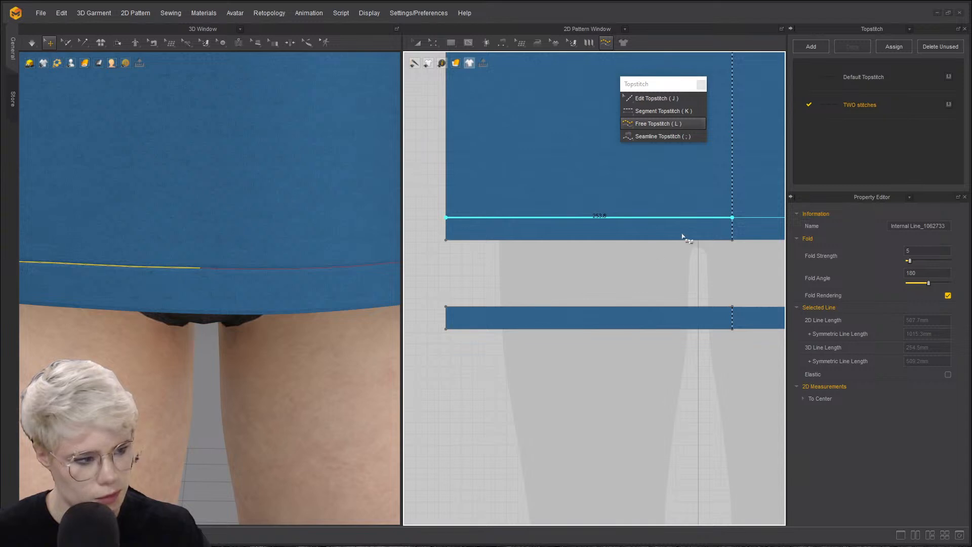
pyautogui.click(191, 283)
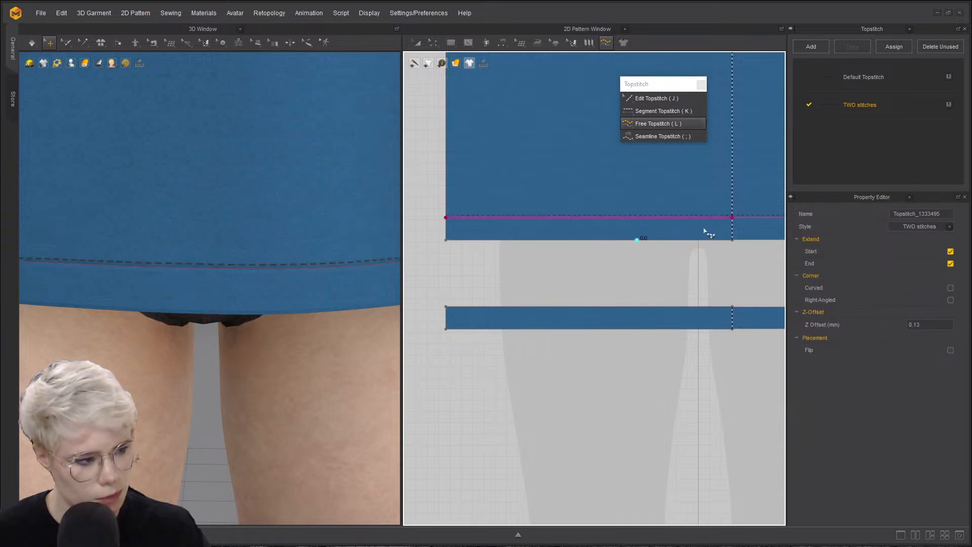
pyautogui.hotkey('ctrl', 'z')
# - Add a free topstitch in the TWO stitches style along the front hem's internal line, from the centre line to the side edge
pyautogui.moveTo(626, 254); pyautogui.dragTo(525, 251, button='middle')
pyautogui.scroll(-2, 524, 250)
pyautogui.moveTo(571, 227); pyautogui.dragTo(595, 230, button='middle')
pyautogui.scroll(1, 653, 226)
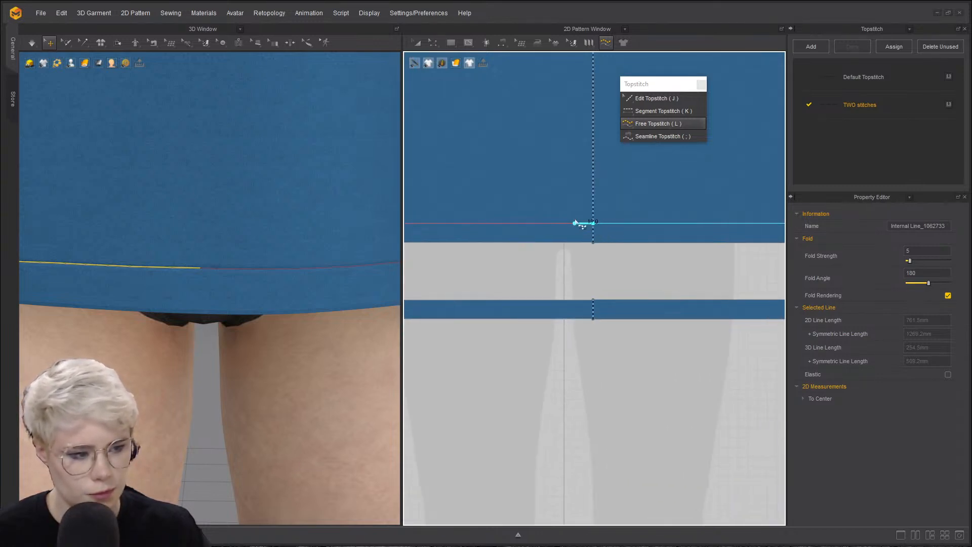
pyautogui.scroll(-2, 576, 222)
pyautogui.click(534, 220)
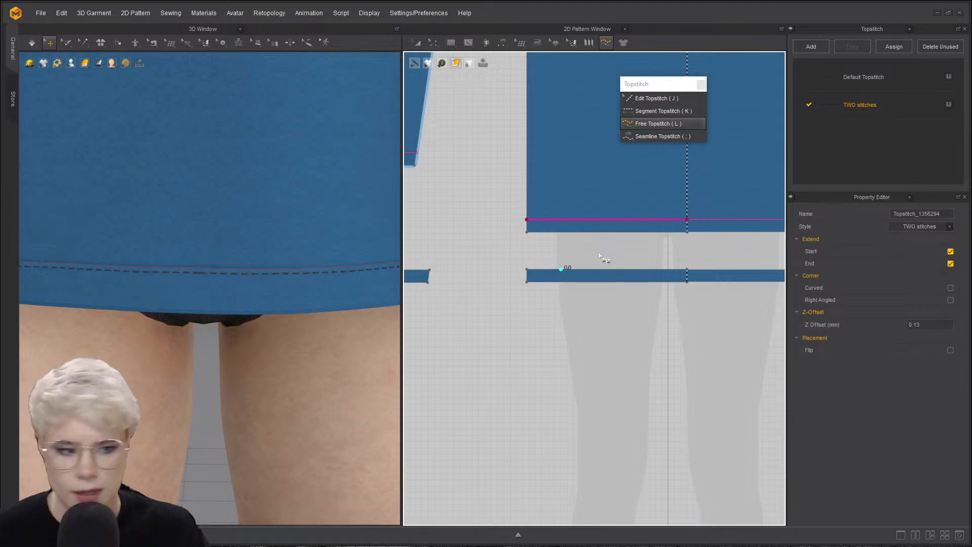
pyautogui.scroll(2, 615, 220)
pyautogui.scroll(2, 628, 223)
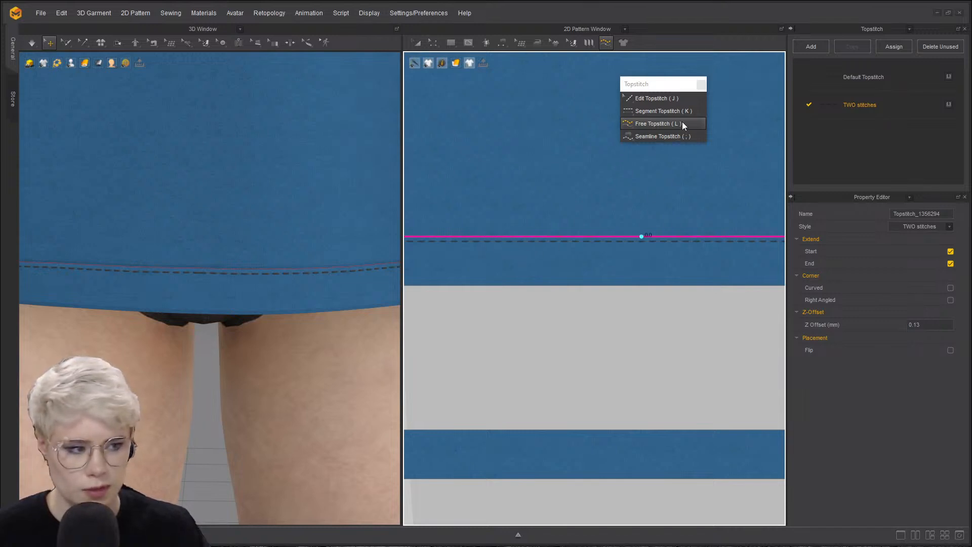
# - Try a free topstitch along the back hem's internal line from the centre line to the side edge, and undo it
pyautogui.scroll(-6, 633, 182)
pyautogui.moveTo(722, 219); pyautogui.dragTo(668, 267, button='middle')
pyautogui.scroll(-4, 489, 217)
pyautogui.scroll(4, 534, 217)
pyautogui.scroll(-1, 678, 255)
pyautogui.scroll(2, 680, 257)
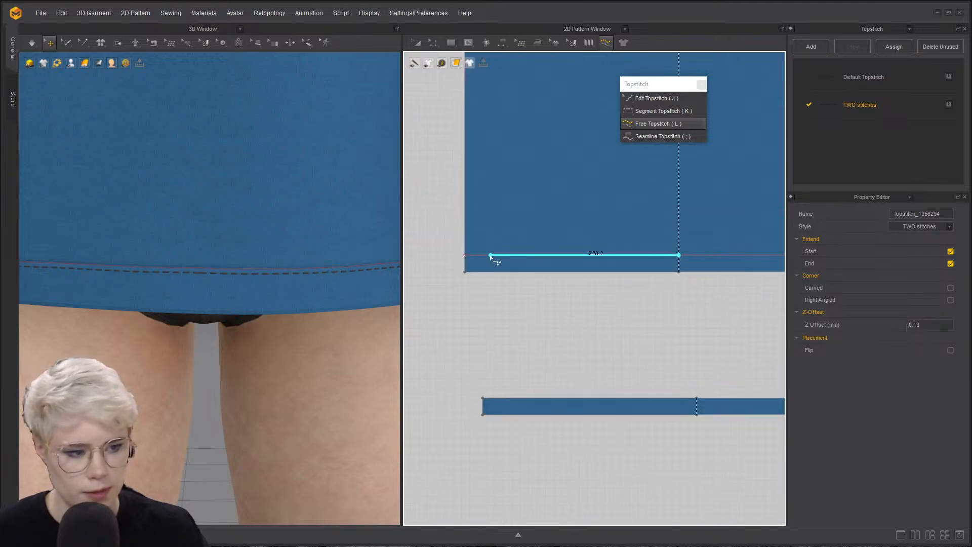
pyautogui.click(466, 255)
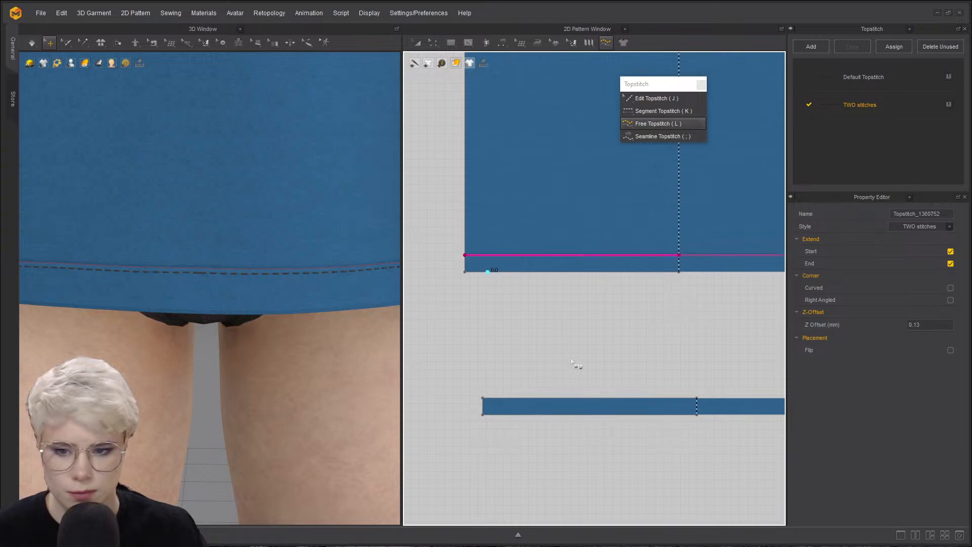
pyautogui.scroll(4, 577, 271)
pyautogui.hotkey('ctrl', 'z')
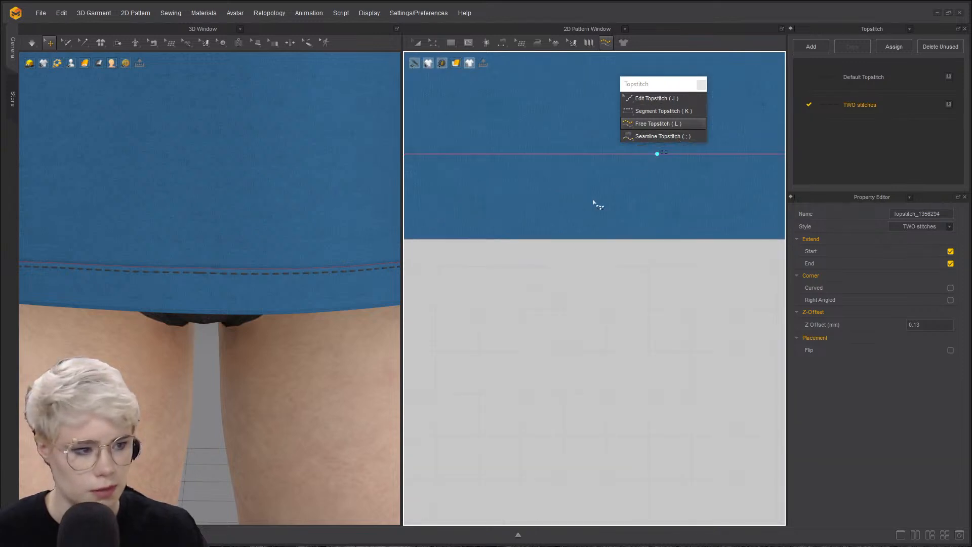
# - Add a free topstitch in the TWO stitches style along the back hem's internal line, from the side edge to the centre line
pyautogui.scroll(-4, 594, 202)
pyautogui.moveTo(597, 195); pyautogui.dragTo(652, 243, button='middle')
pyautogui.moveTo(560, 236); pyautogui.dragTo(624, 226, button='middle')
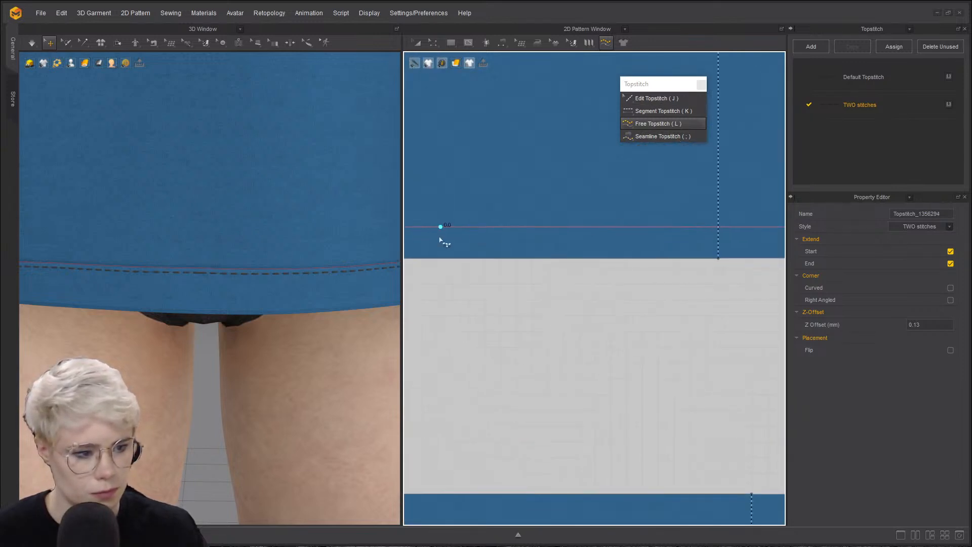
pyautogui.scroll(-1, 441, 240)
pyautogui.moveTo(438, 237); pyautogui.dragTo(526, 229, button='middle')
pyautogui.click(434, 223)
pyautogui.click(758, 223)
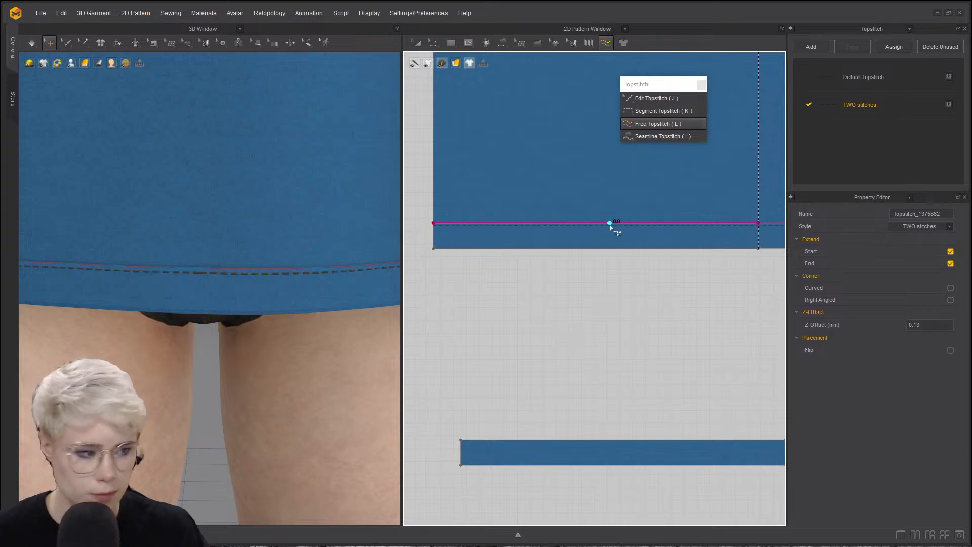
pyautogui.scroll(-5, 555, 258)
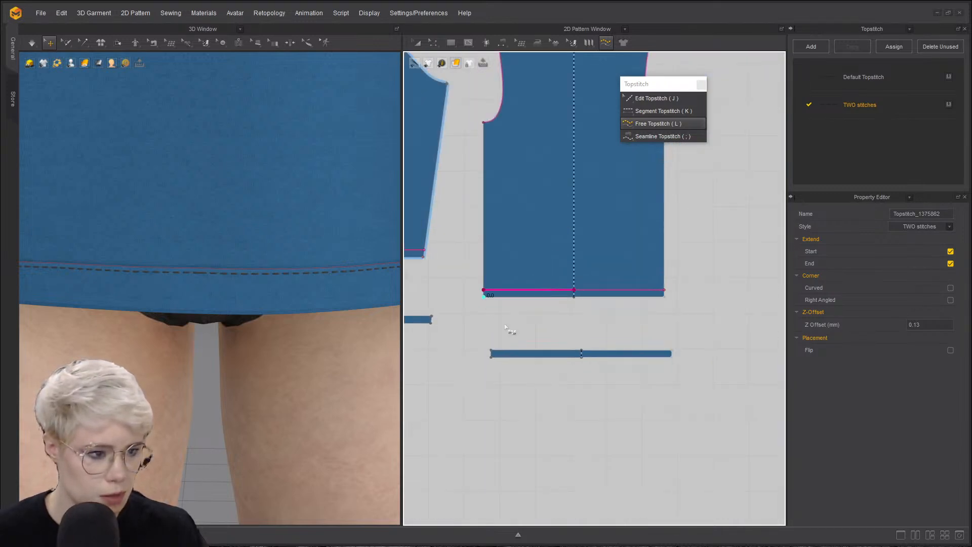
# - Set the TWO stitches topstitch style to 2 lines
pyautogui.scroll(3, 501, 261)
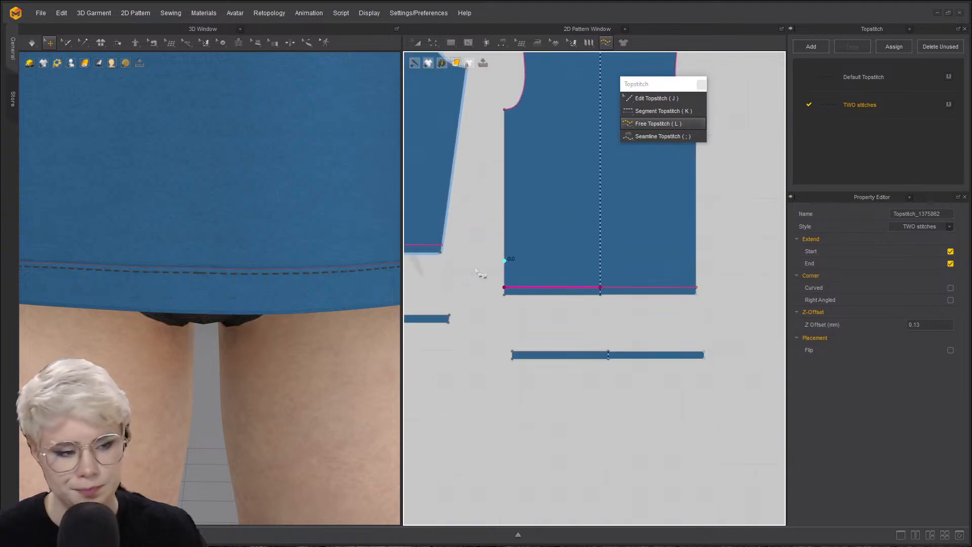
pyautogui.scroll(5, 174, 280)
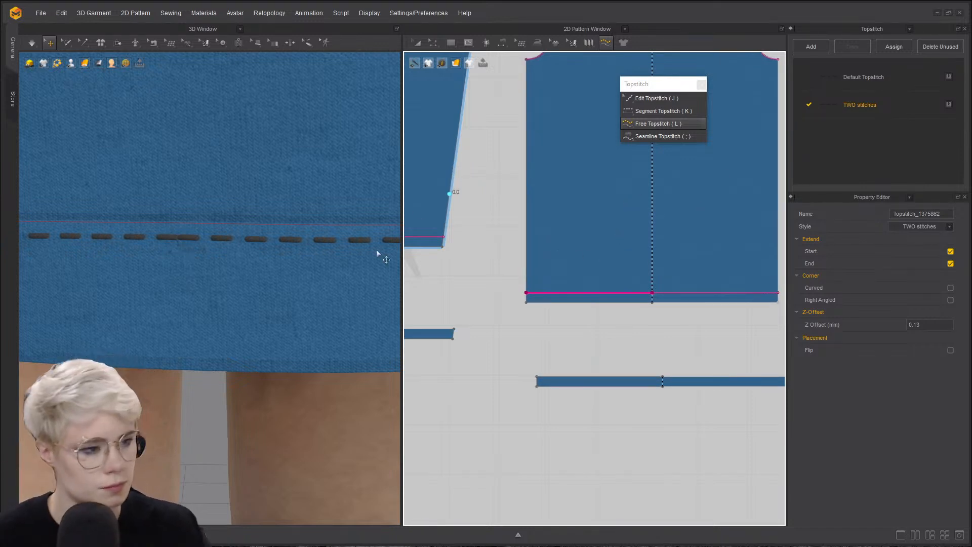
pyautogui.scroll(-2, 141, 237)
pyautogui.scroll(10, 232, 256)
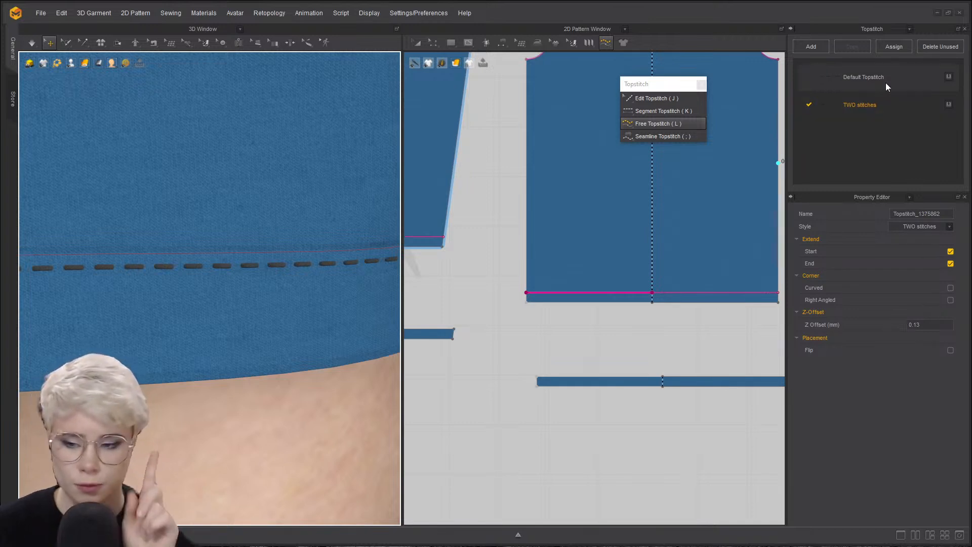
pyautogui.click(898, 121)
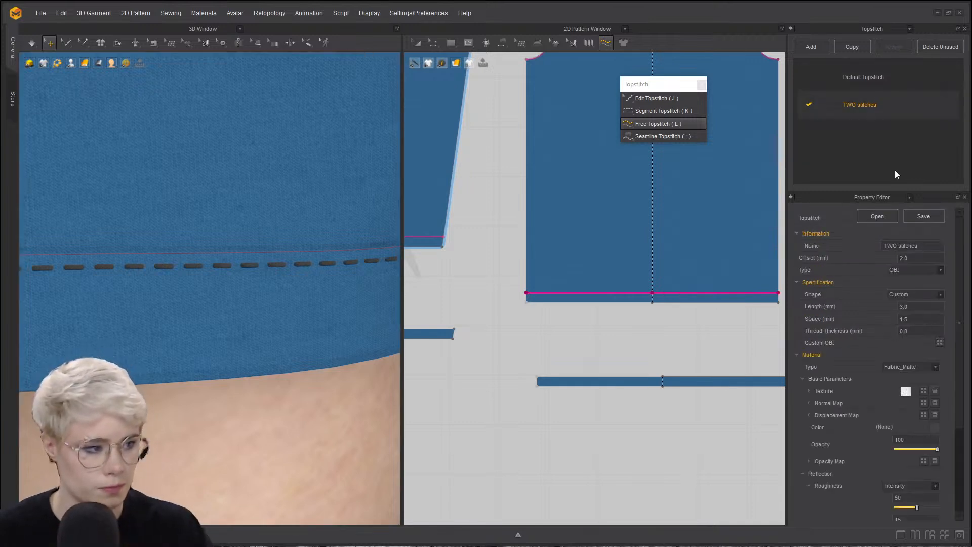
pyautogui.doubleClick(916, 258)
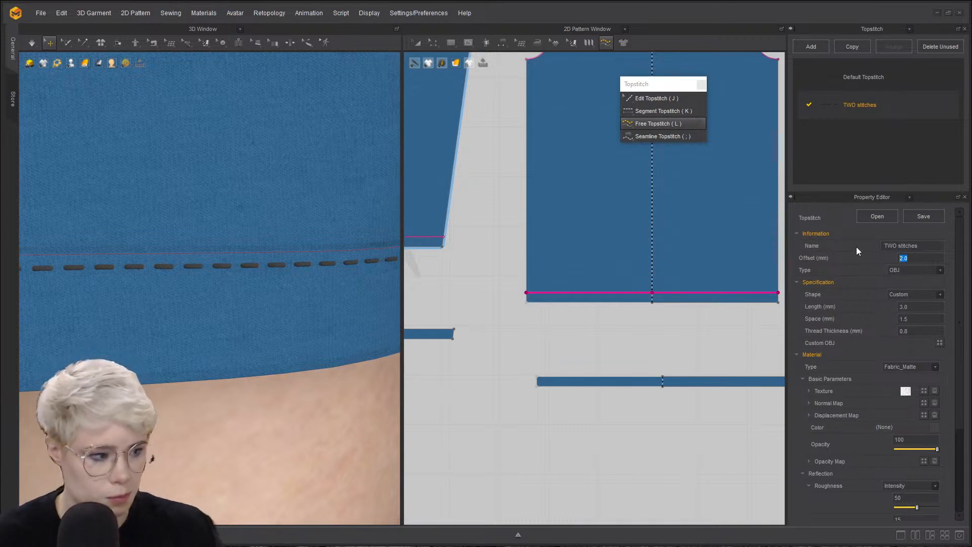
pyautogui.click(891, 261)
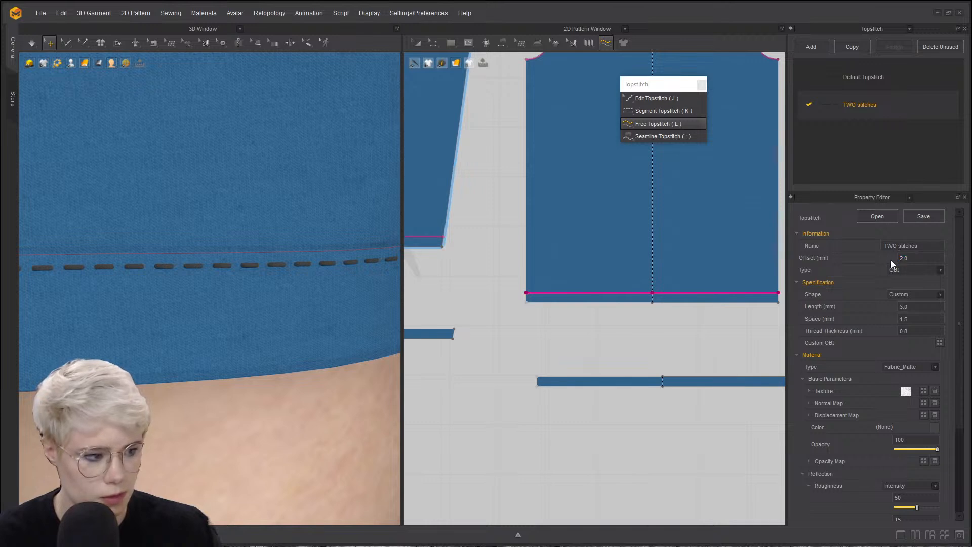
pyautogui.scroll(-4, 943, 409)
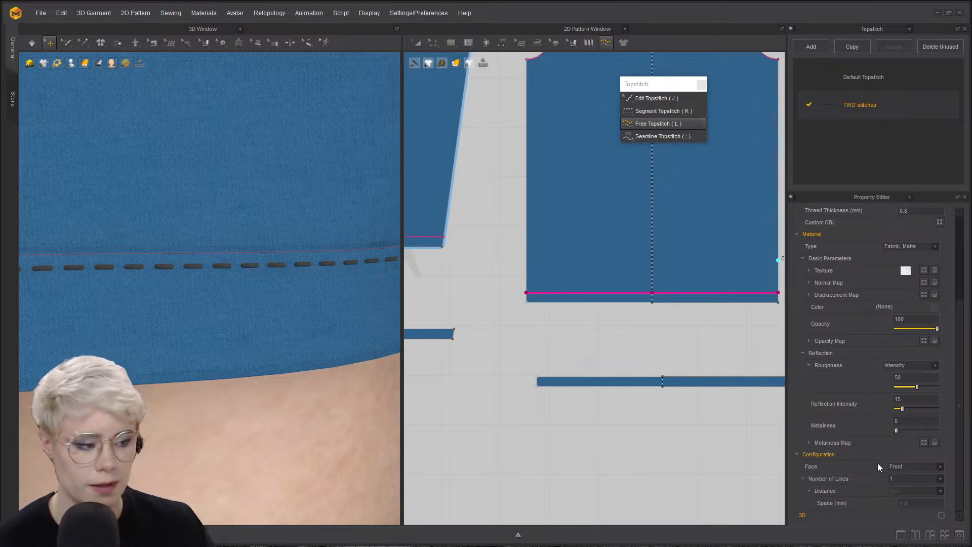
pyautogui.click(919, 479)
pyautogui.click(900, 499)
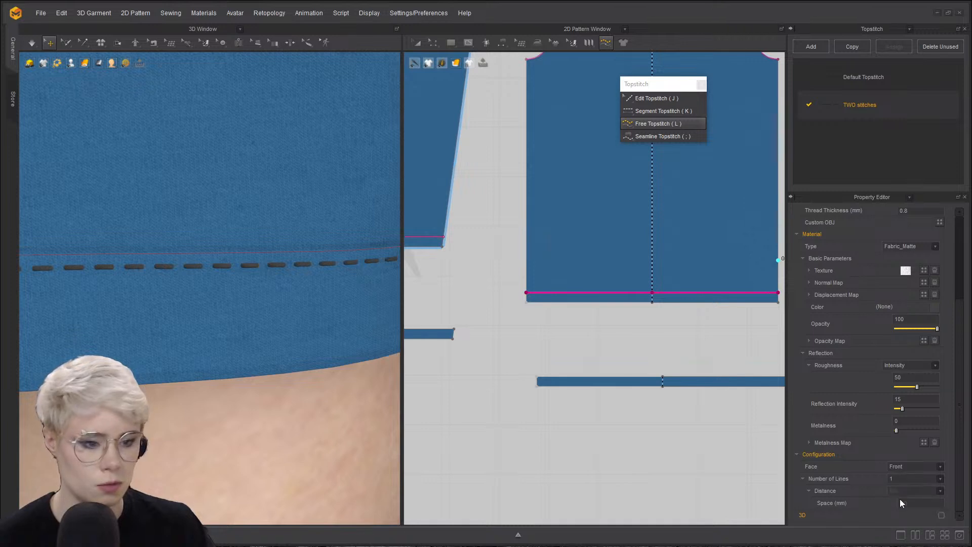
# - Try 4 lines for the TWO stitches topstitch style
pyautogui.click(916, 476)
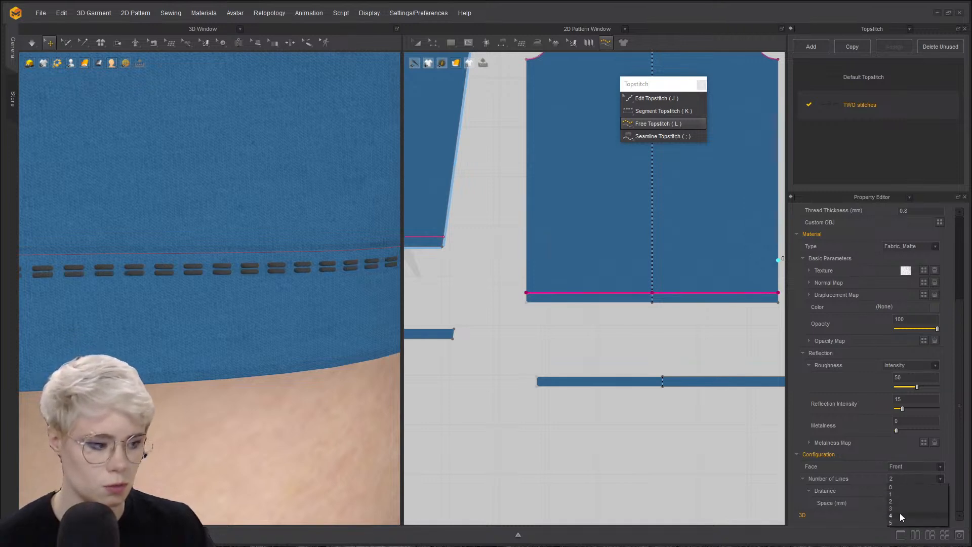
pyautogui.click(900, 514)
pyautogui.click(915, 479)
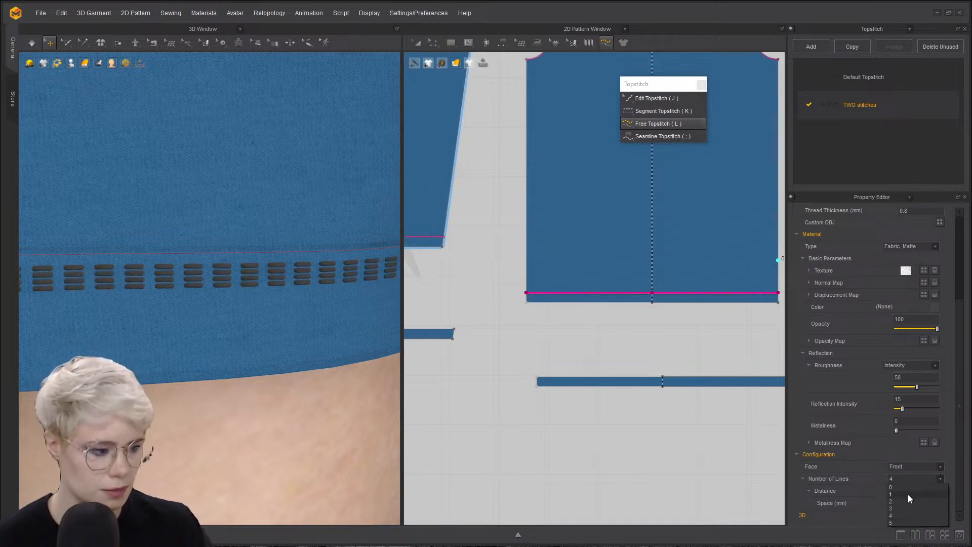
pyautogui.click(875, 511)
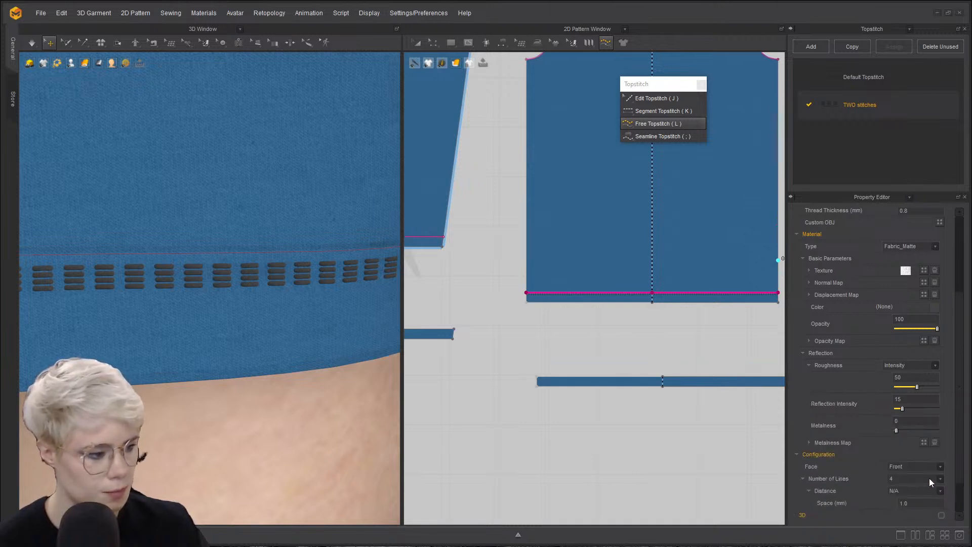
# - Enable the 3D option of the TWO stitches style and set its number of lines back to 2
pyautogui.click(941, 514)
pyautogui.scroll(-2, 822, 509)
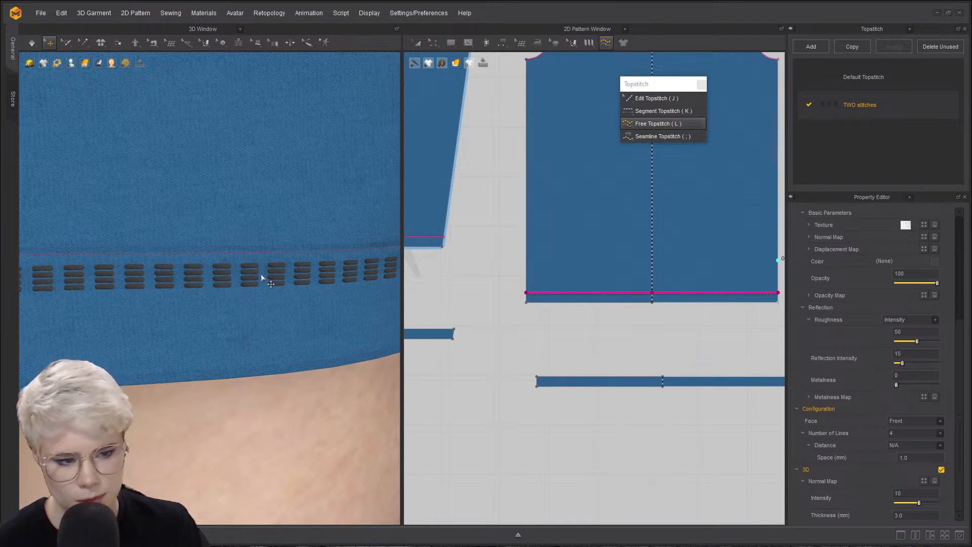
pyautogui.click(942, 432)
pyautogui.click(912, 454)
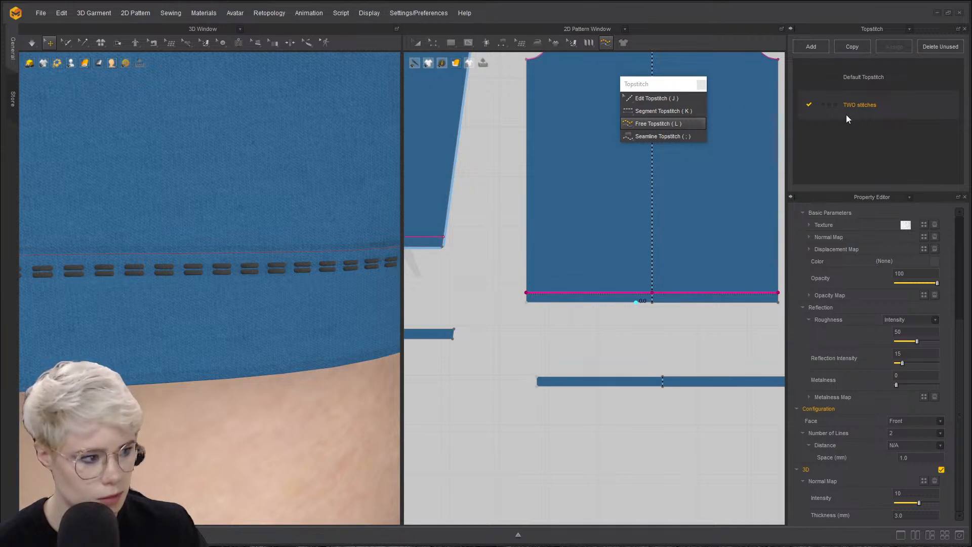
# - Set the space between the two stitch lines to 2 mm and check the stitching along the hem up close
pyautogui.doubleClick(911, 455)
pyautogui.scroll(2, 871, 306)
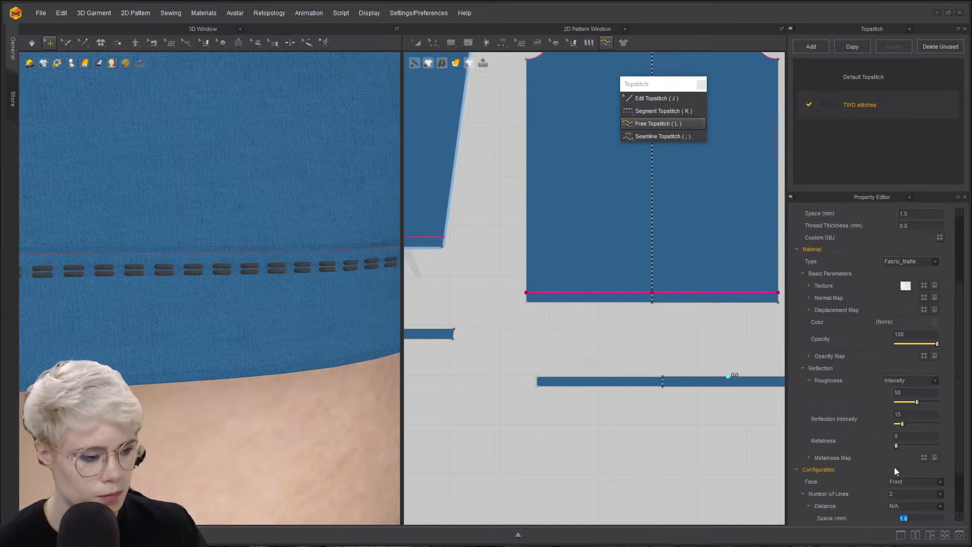
pyautogui.scroll(-2, 898, 476)
pyautogui.write('2')
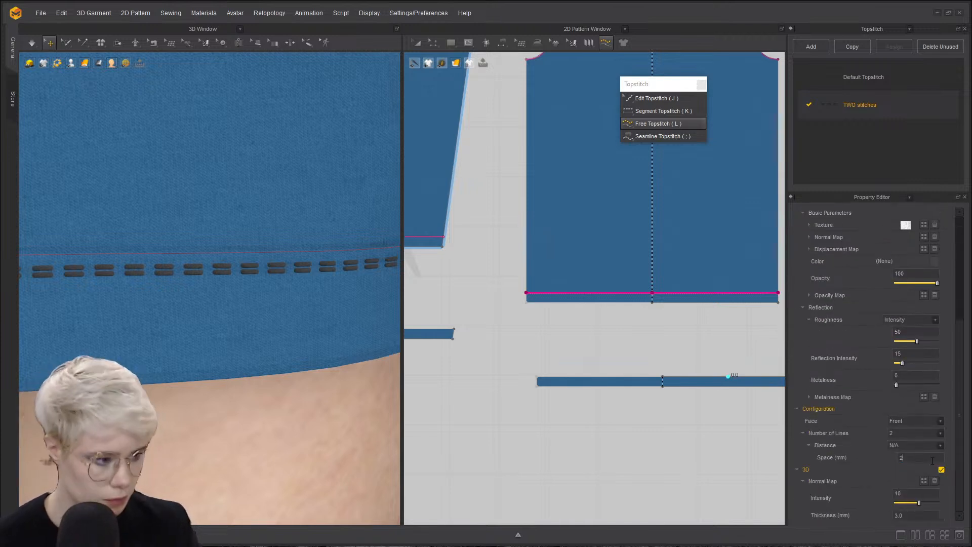
pyautogui.press('Return')
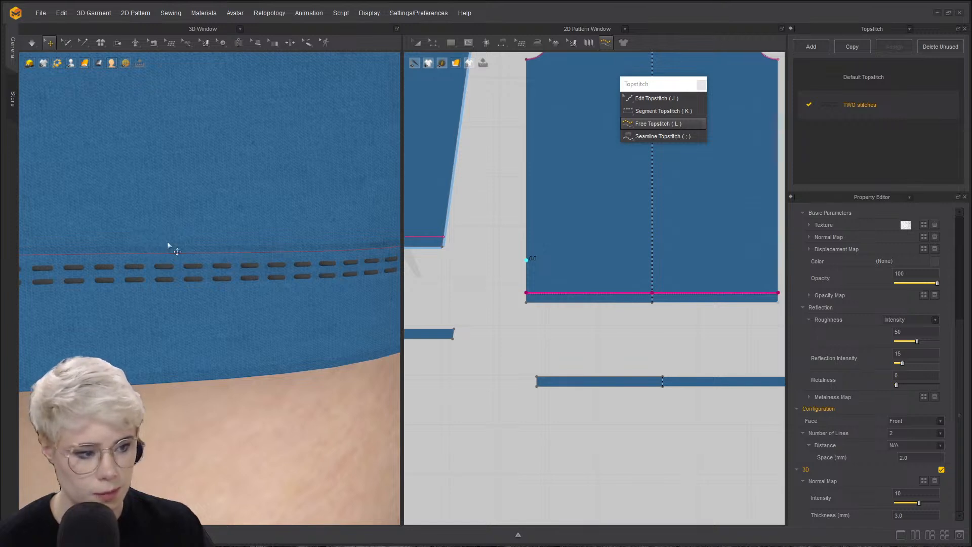
pyautogui.scroll(5, 726, 290)
pyautogui.scroll(2, 608, 281)
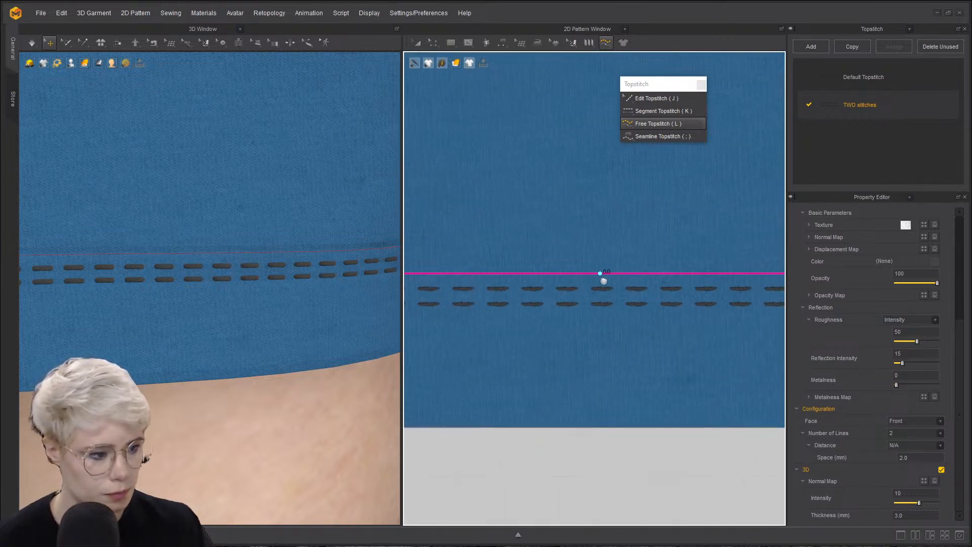
# - Set the TWO stitches style's offset to 0 mm so the first stitch row lies on the hem's internal line
pyautogui.scroll(5, 910, 367)
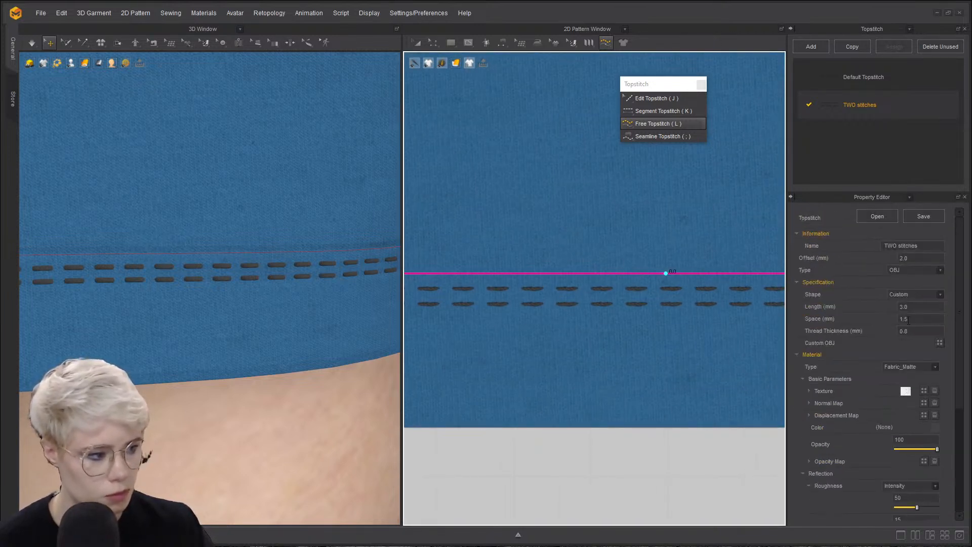
pyautogui.doubleClick(917, 258)
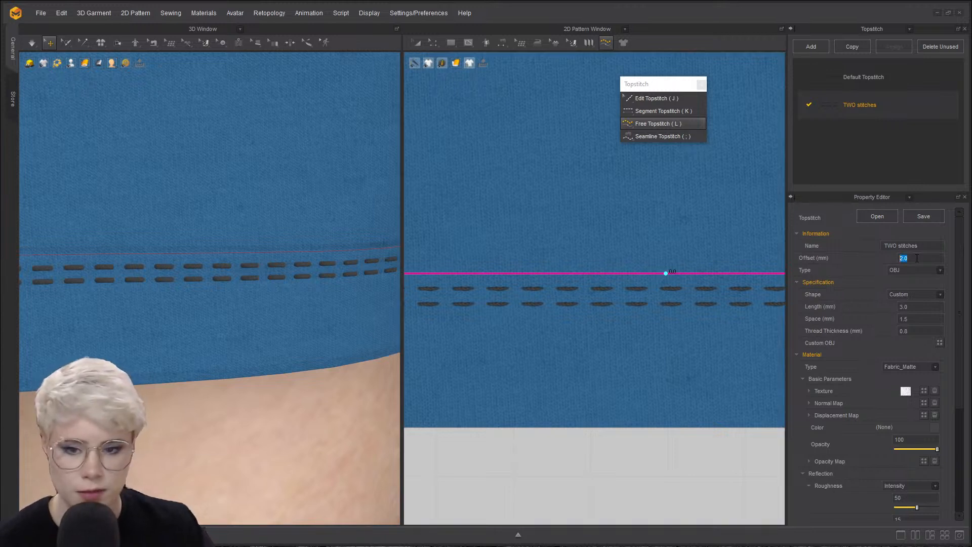
pyautogui.write('0')
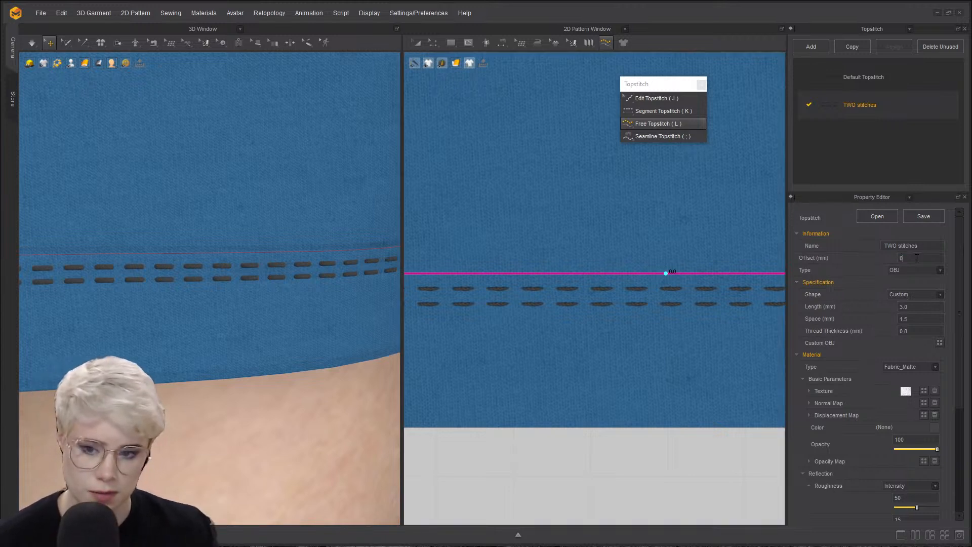
pyautogui.press('Return')
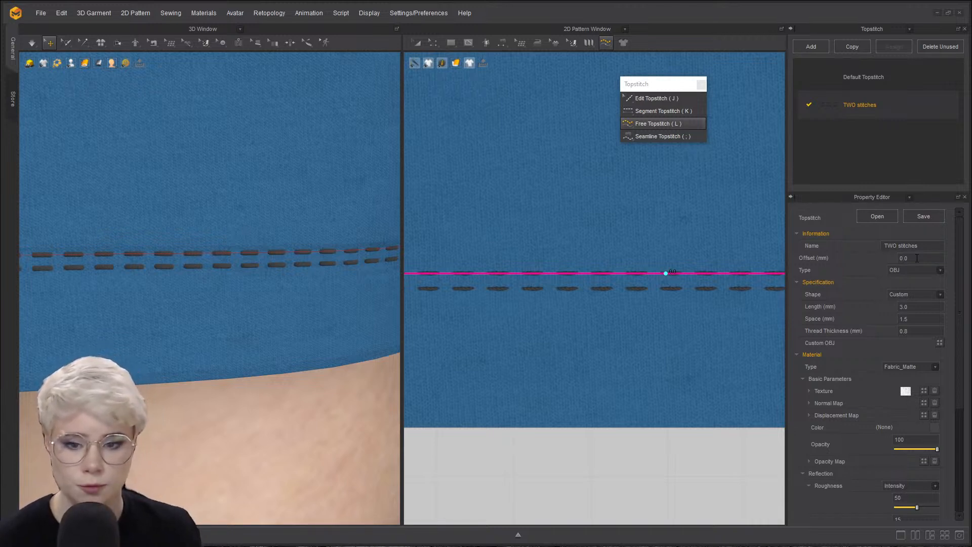
# - Review the TWO stitches style's settings and the preset Distance choices for the spacing between its lines
pyautogui.scroll(-5, 912, 292)
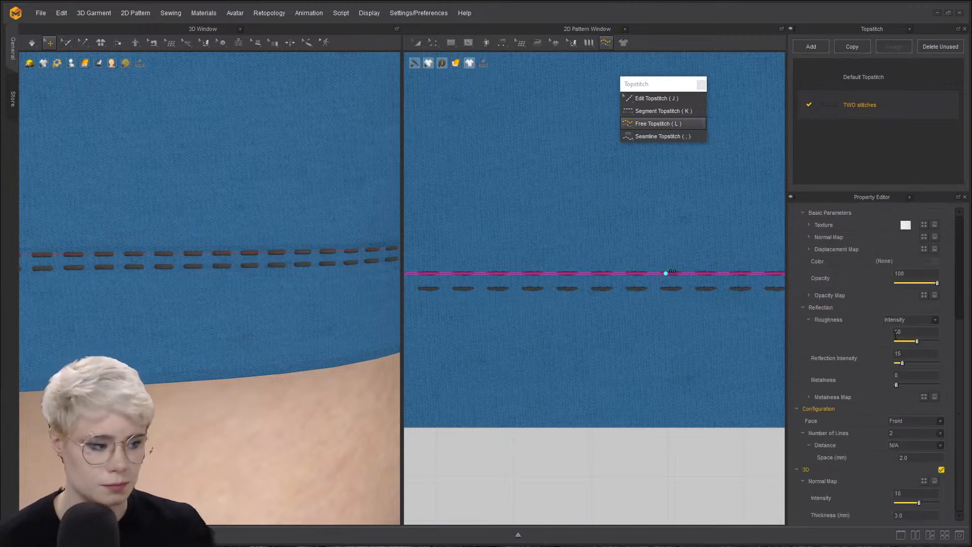
pyautogui.scroll(4, 912, 292)
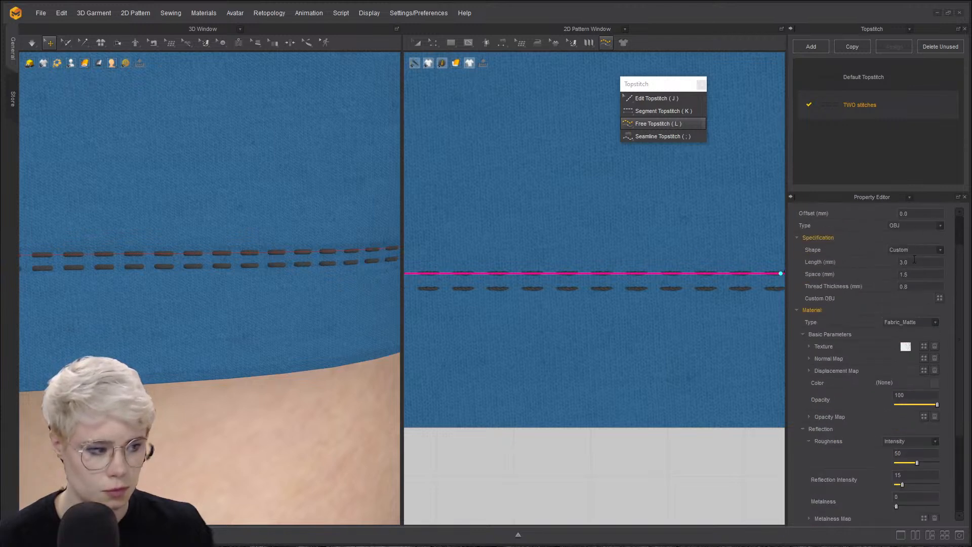
pyautogui.scroll(1, 919, 244)
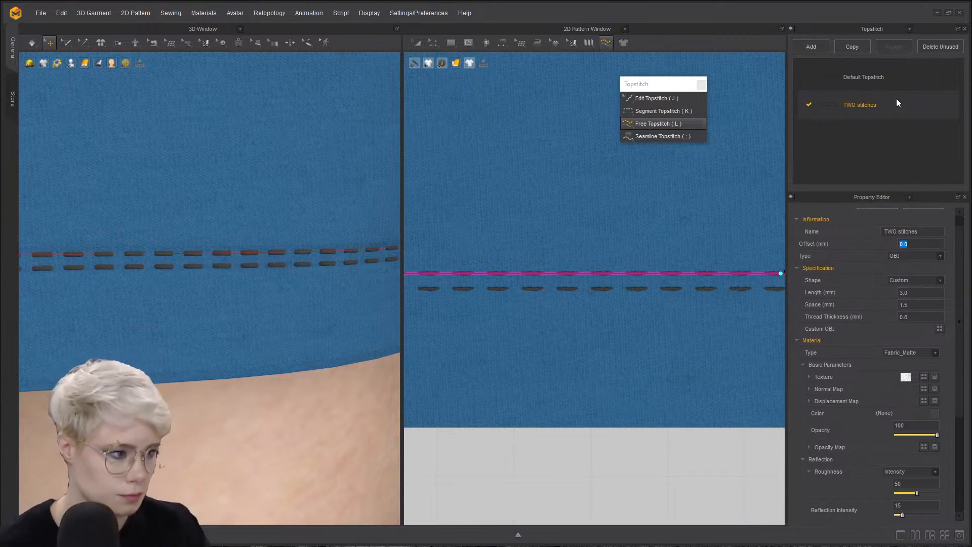
pyautogui.scroll(-5, 914, 277)
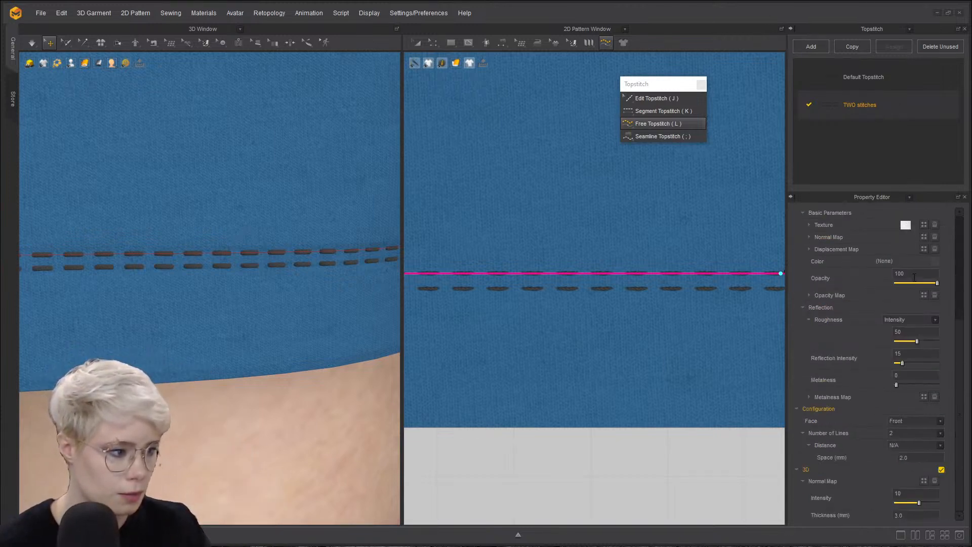
pyautogui.click(934, 448)
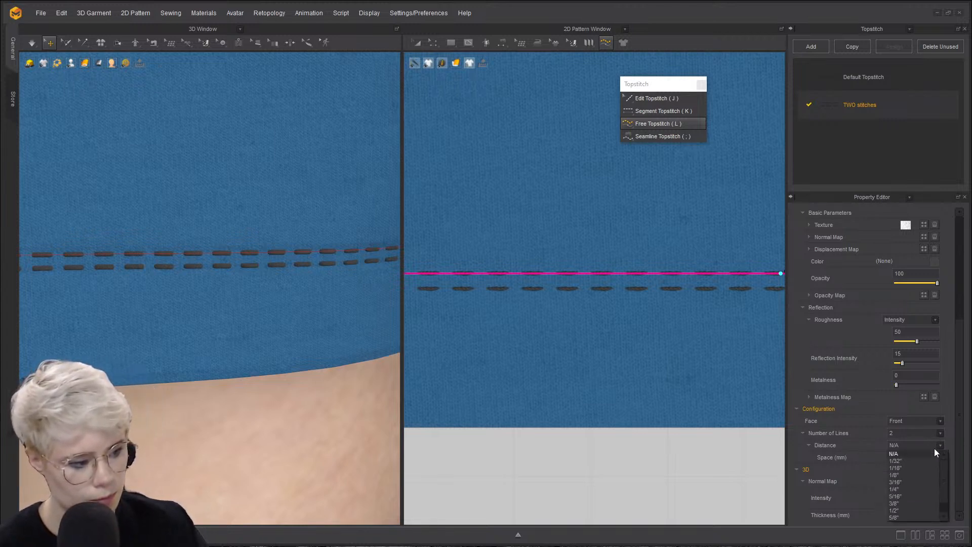
pyautogui.click(934, 449)
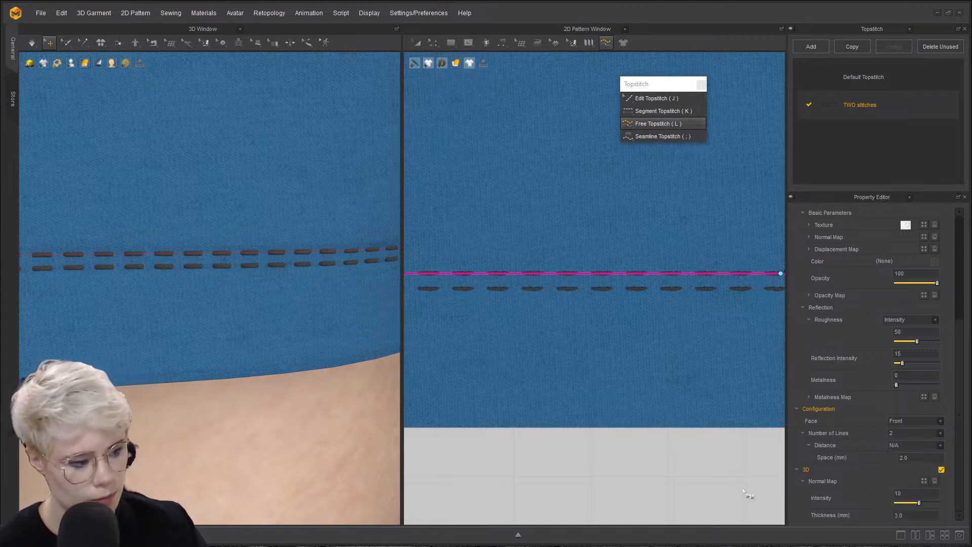
pyautogui.click(918, 458)
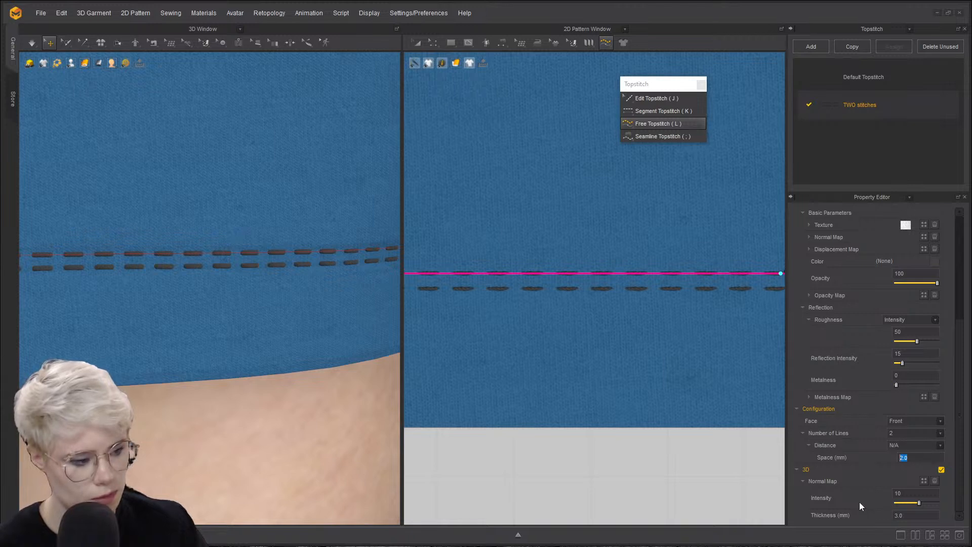
pyautogui.click(922, 448)
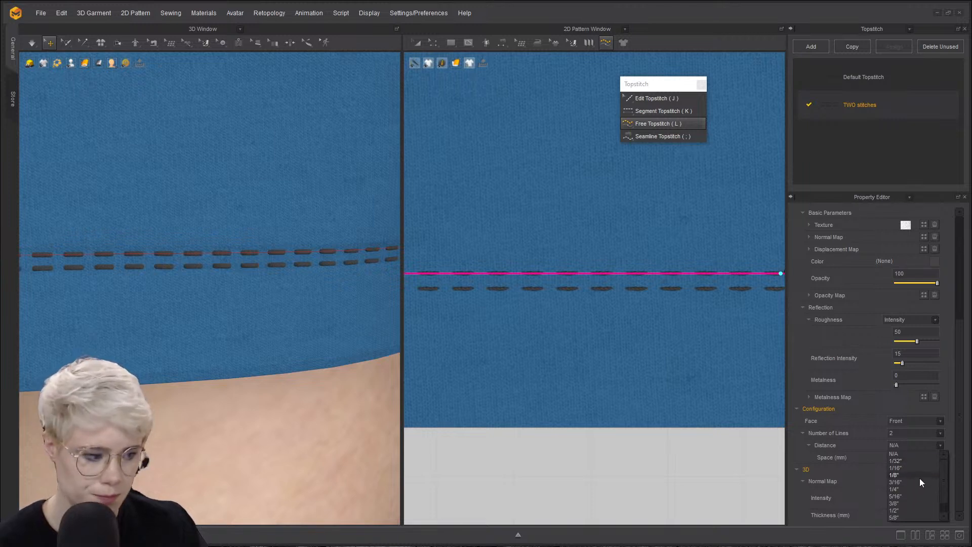
pyautogui.click(867, 467)
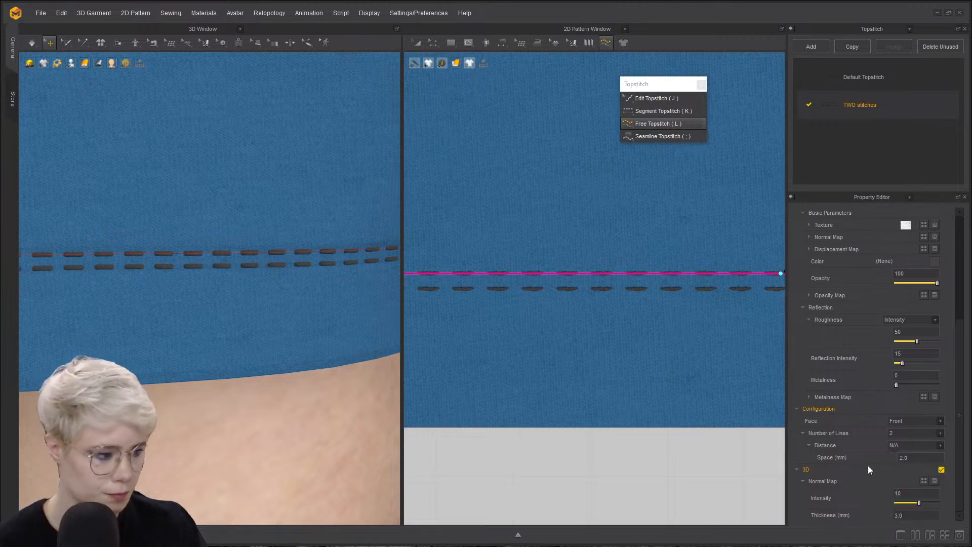
# - Try a 5 mm space between the two stitch lines of the TWO stitches style
pyautogui.click(921, 458)
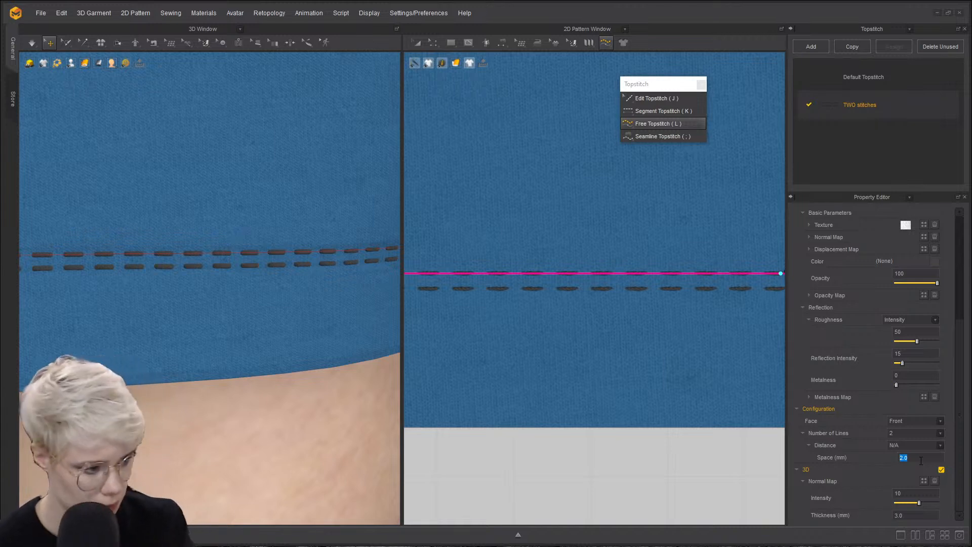
pyautogui.write('5')
pyautogui.press('Return')
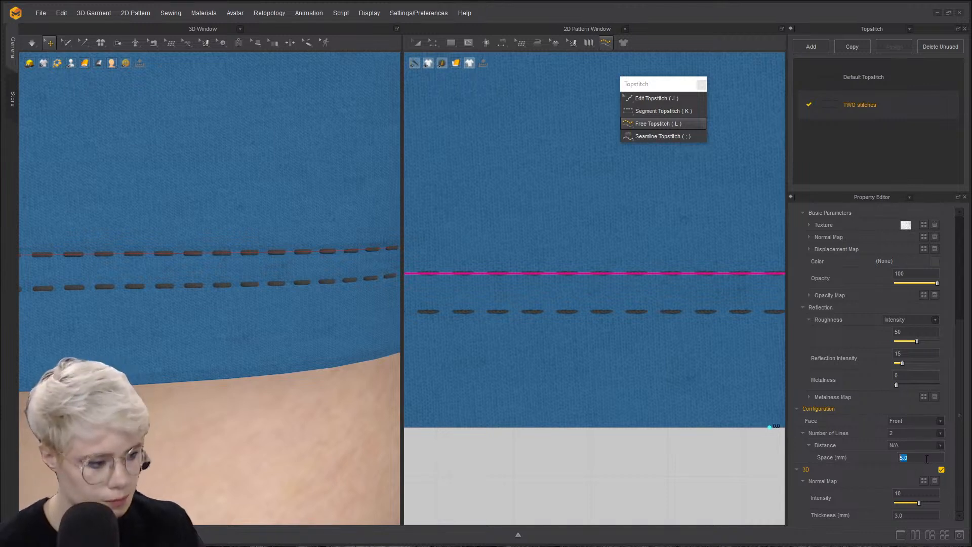
# - Set the space between the two stitch lines to 4 mm and check the hem on the garment
pyautogui.press('BackSpace')
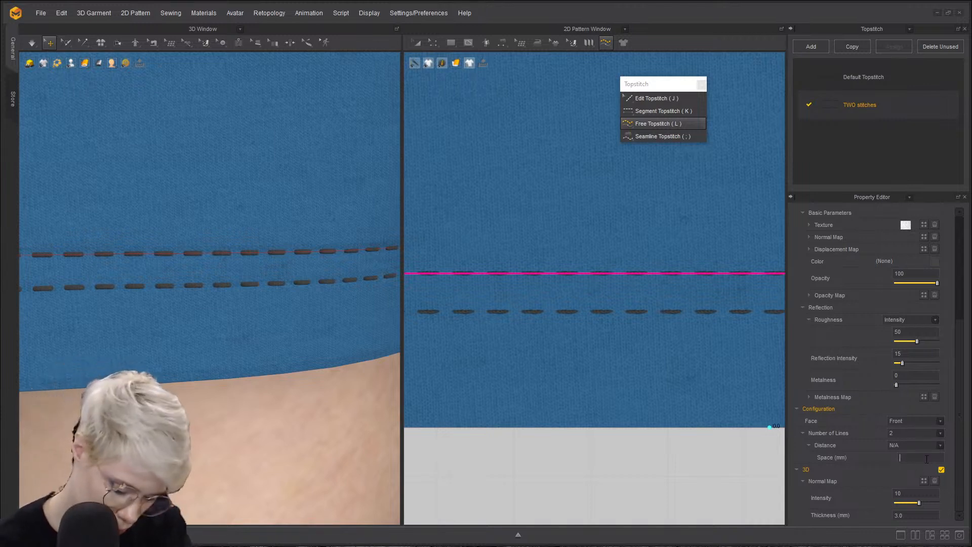
pyautogui.write('4')
pyautogui.press('Return')
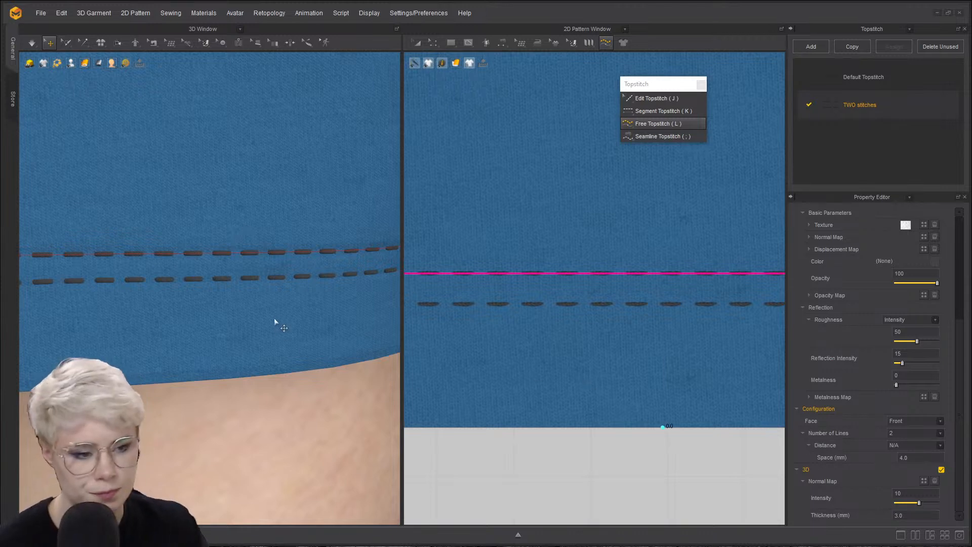
pyautogui.scroll(-5, 274, 319)
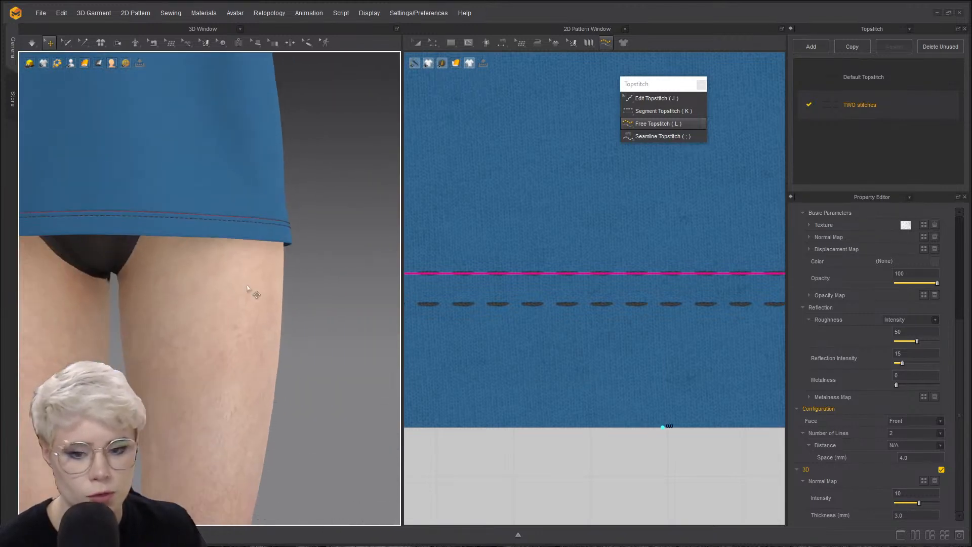
# - Examine the double stitch rows along the hem up close and on the whole shirt in 3D
pyautogui.scroll(5, 246, 288)
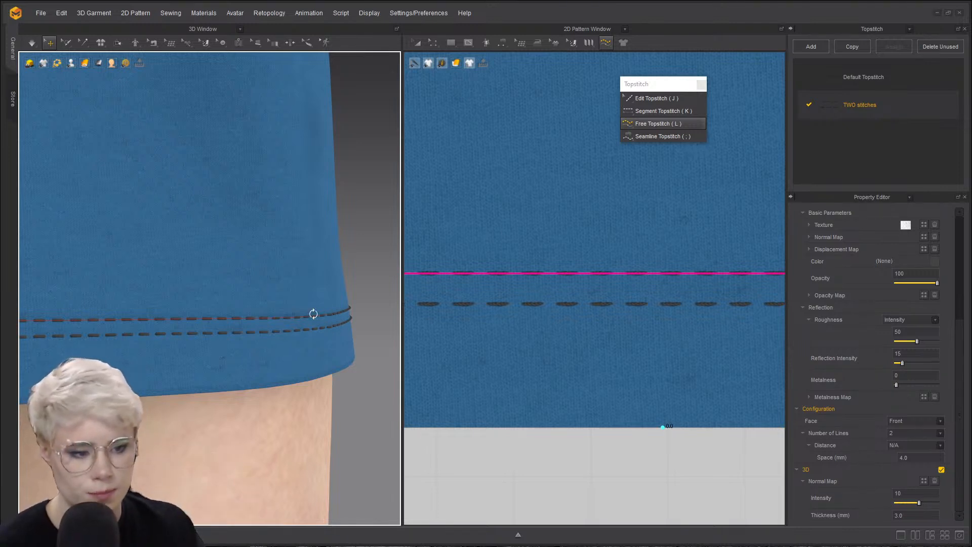
pyautogui.moveTo(313, 314); pyautogui.dragTo(269, 341, button='right')
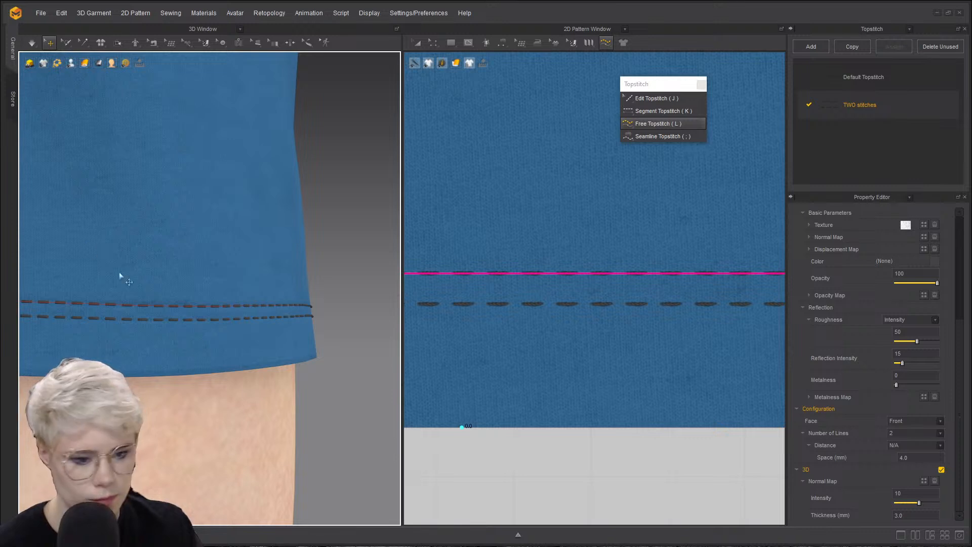
pyautogui.scroll(6, 310, 350)
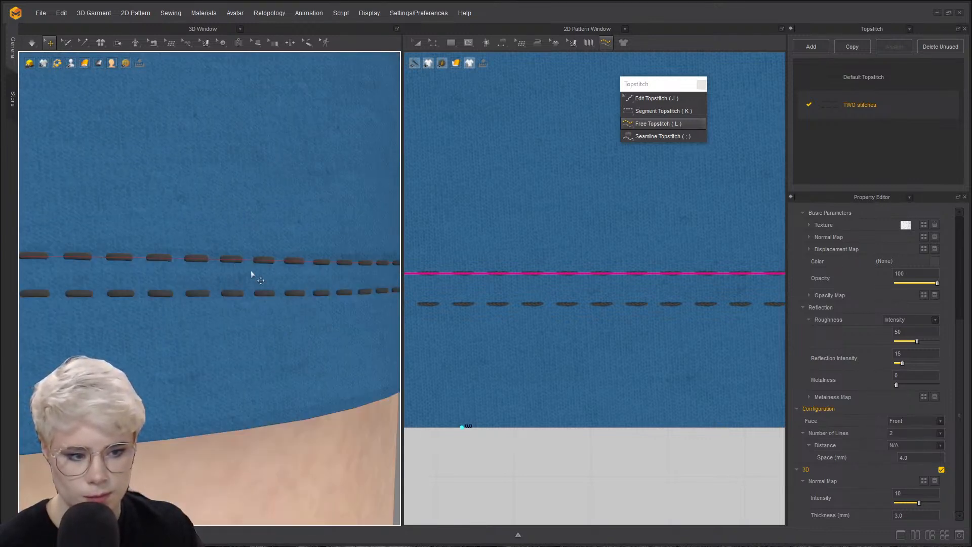
pyautogui.scroll(-5, 251, 271)
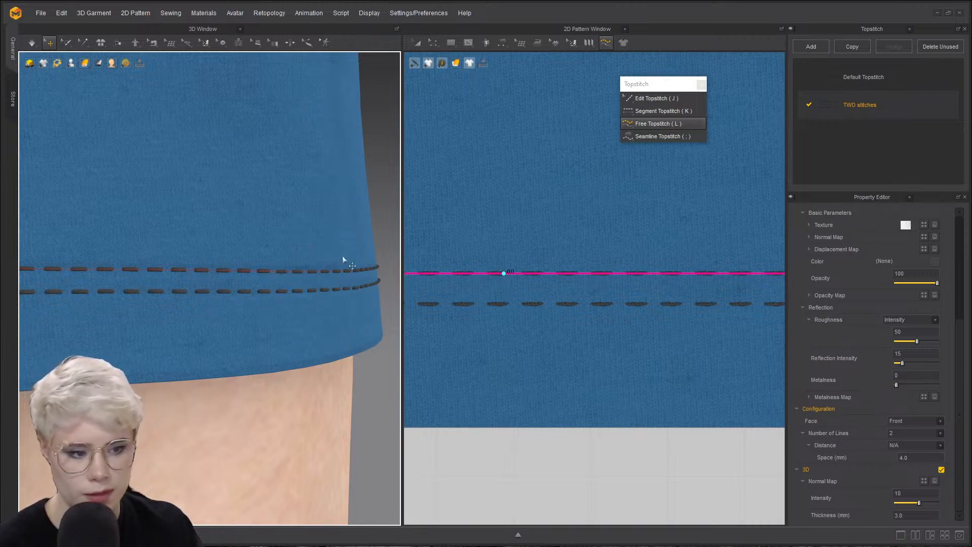
pyautogui.scroll(-3, 300, 304)
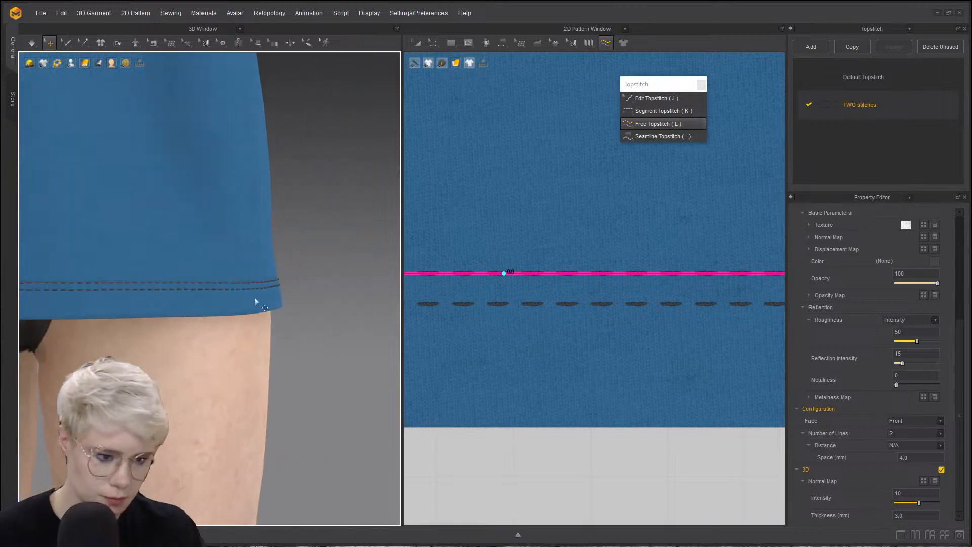
pyautogui.scroll(-6, 255, 299)
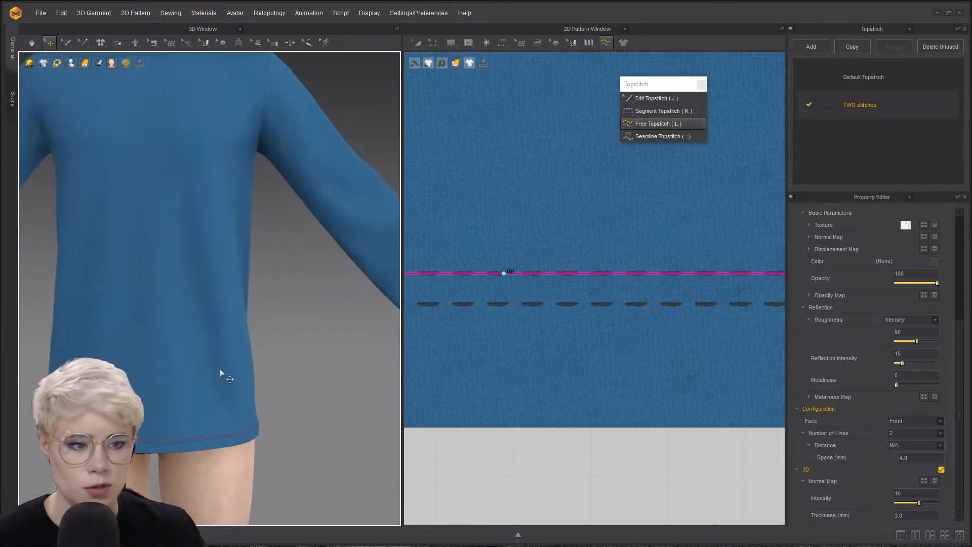
pyautogui.moveTo(220, 370); pyautogui.dragTo(219, 405, button='middle')
pyautogui.moveTo(220, 405); pyautogui.dragTo(294, 324, button='right')
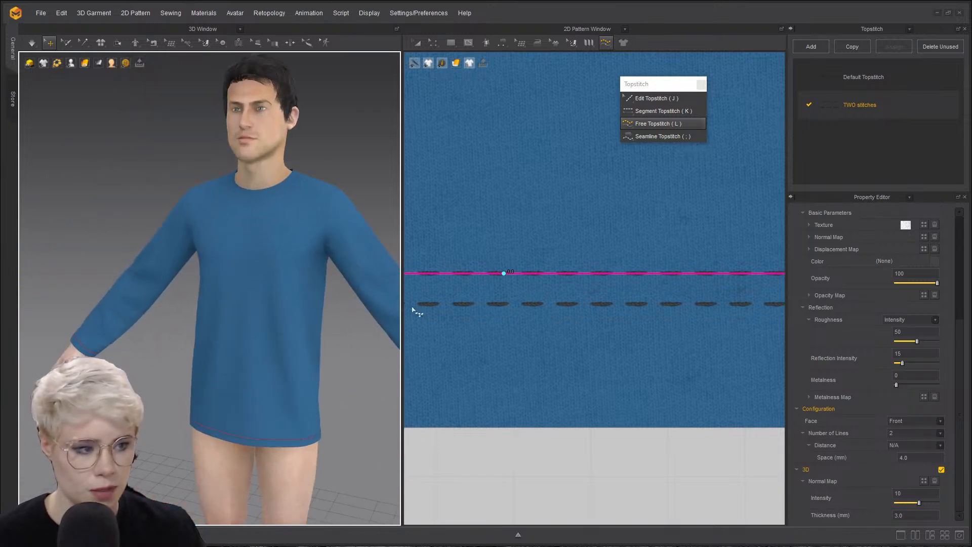
# - Switch to transforming patterns, clear the selection and move the floating Topstitch palette off the back panel's neckline
pyautogui.scroll(-3, 499, 251)
pyautogui.press('a')
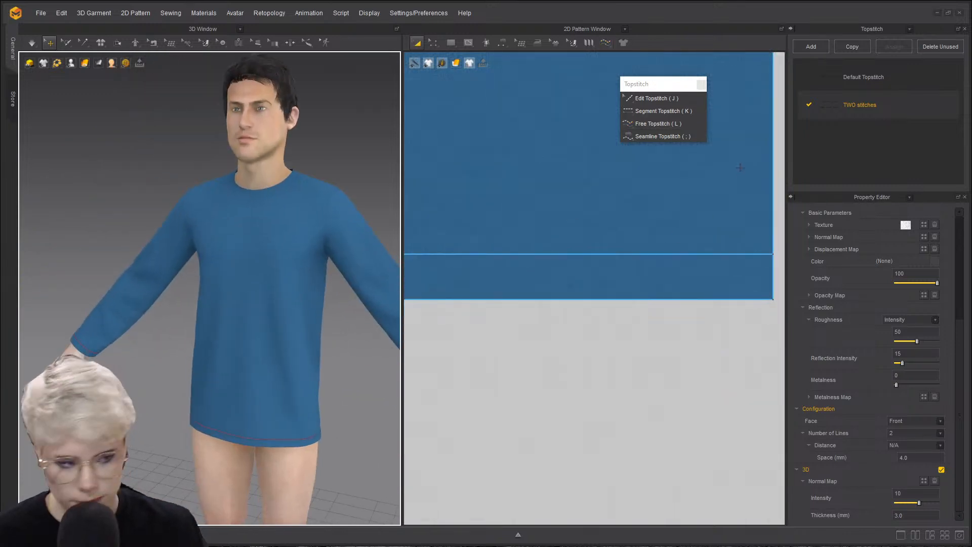
pyautogui.scroll(-2, 549, 377)
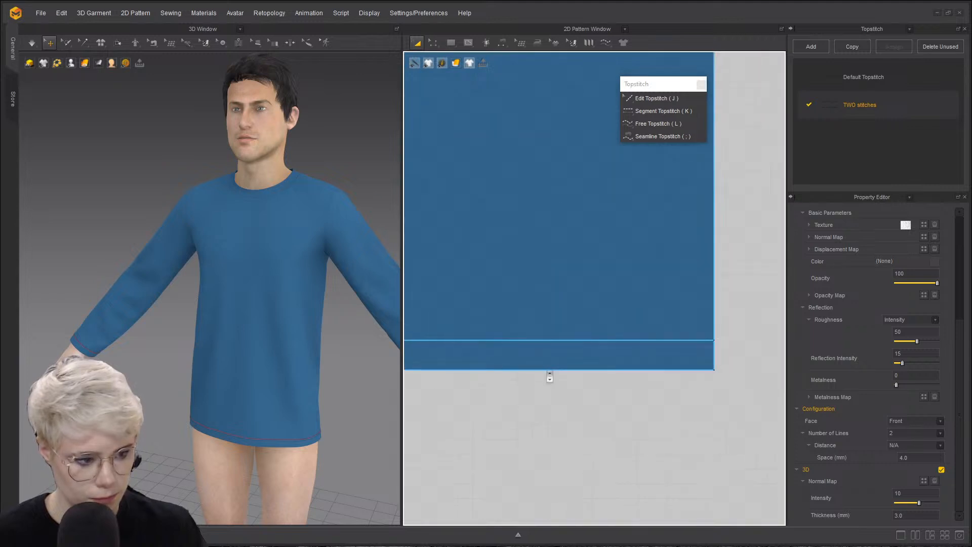
pyautogui.scroll(-3, 549, 377)
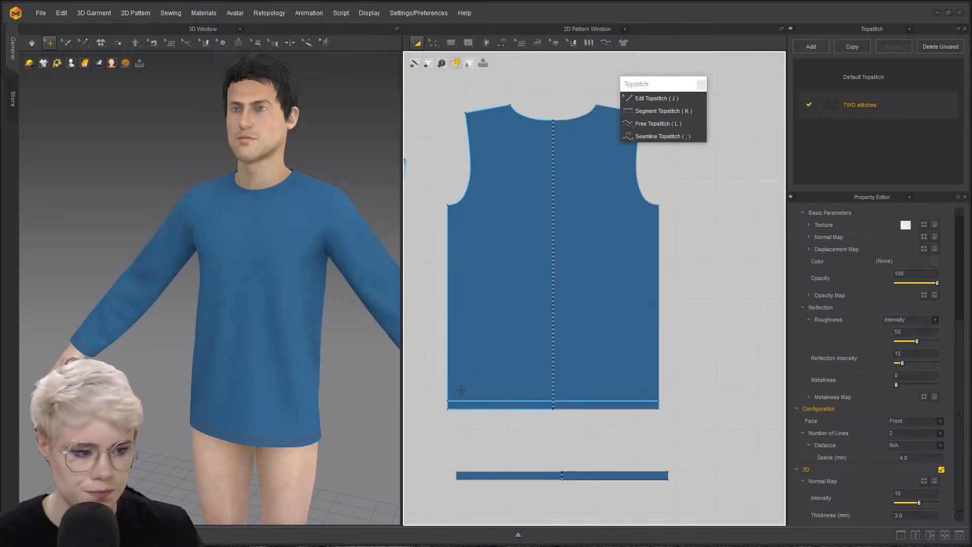
pyautogui.moveTo(461, 389); pyautogui.dragTo(496, 381, button='middle')
pyautogui.click(473, 355)
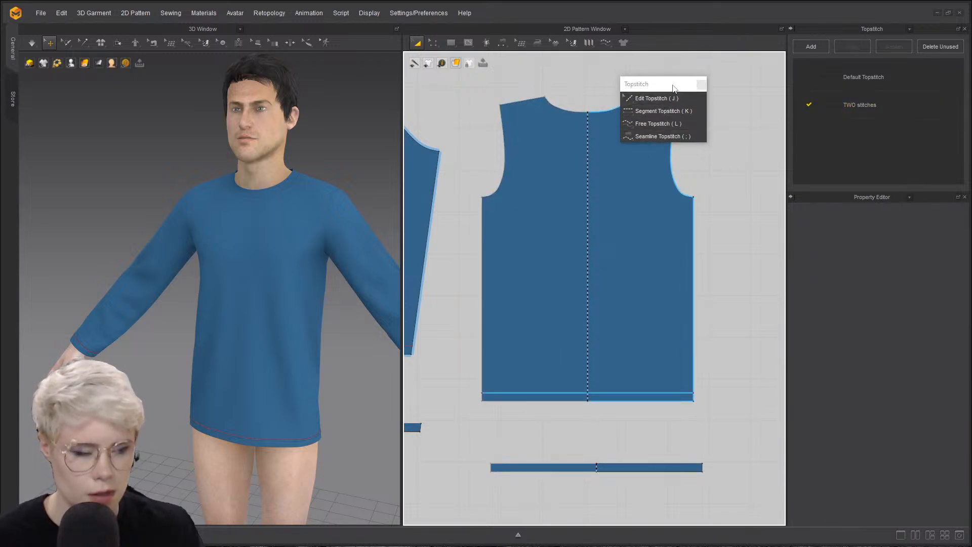
pyautogui.moveTo(673, 84); pyautogui.dragTo(715, 76)
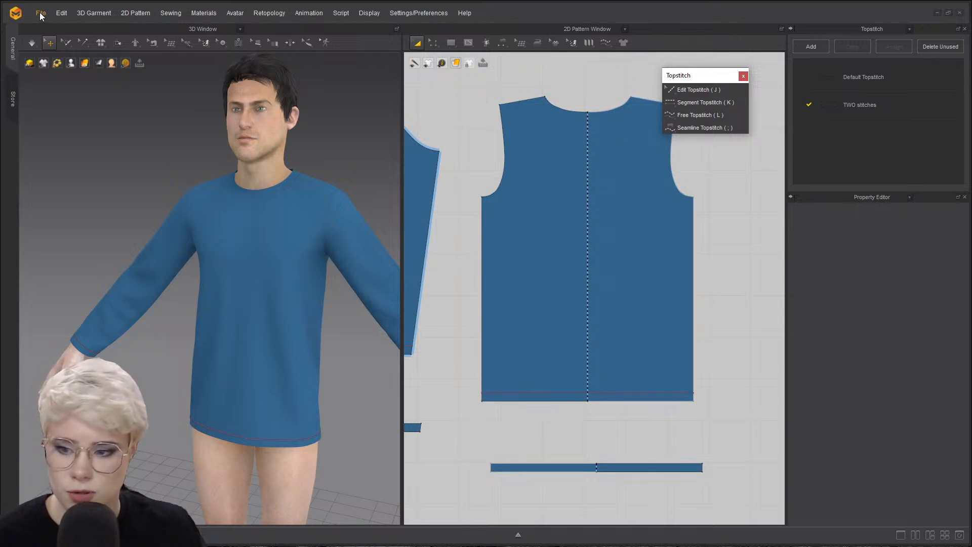
# - Save the shirt as a garment file named "Blue tshirt" in the Stream part 2 folder on the Desktop
pyautogui.click(42, 14)
pyautogui.moveTo(63, 70)
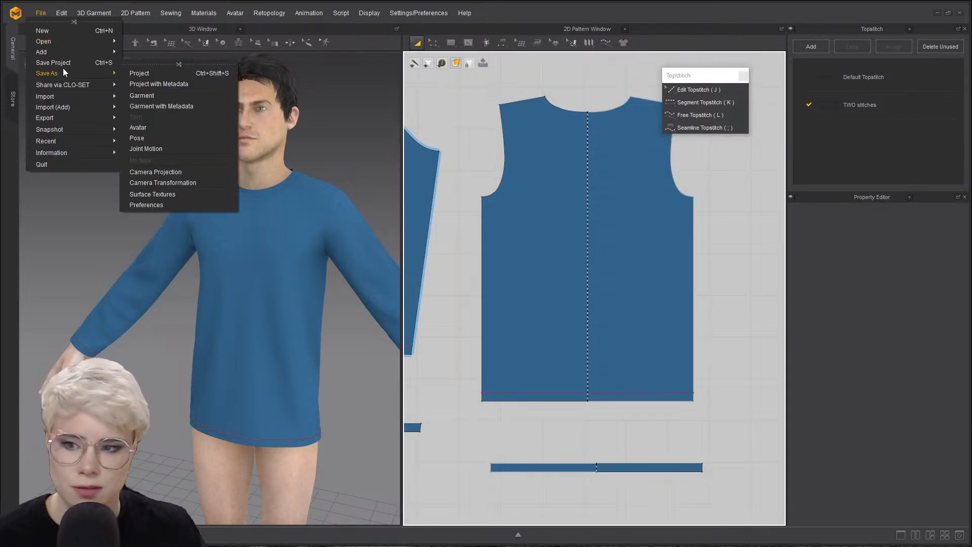
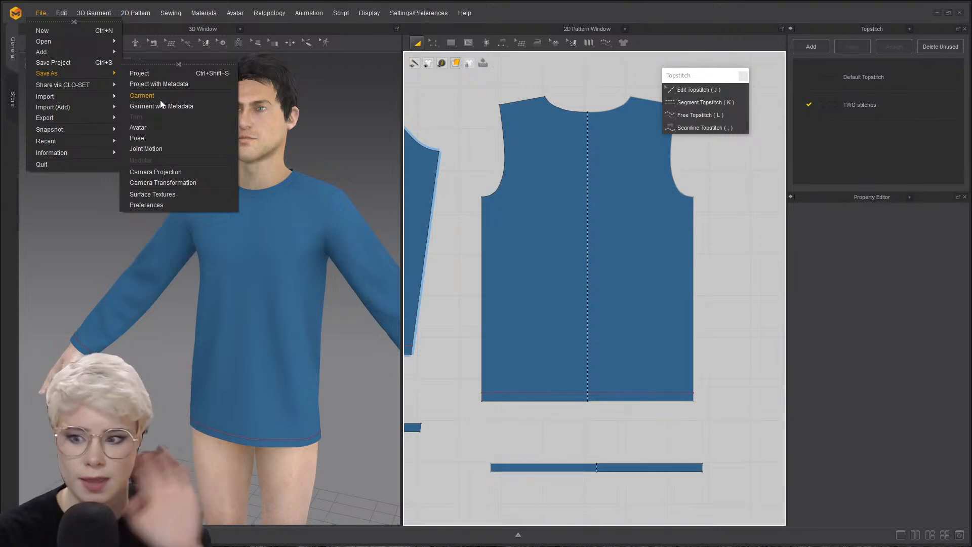
pyautogui.click(160, 100)
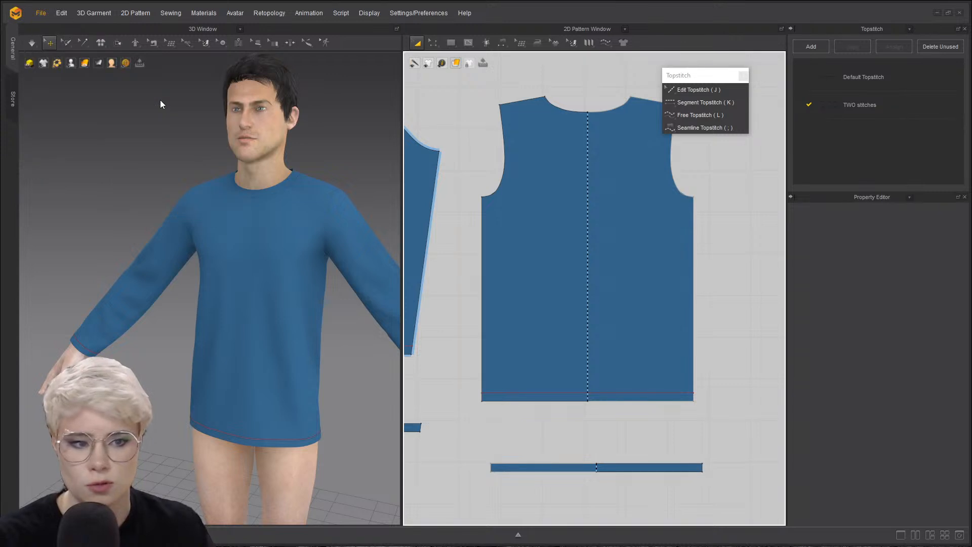
pyautogui.scroll(2, 299, 208)
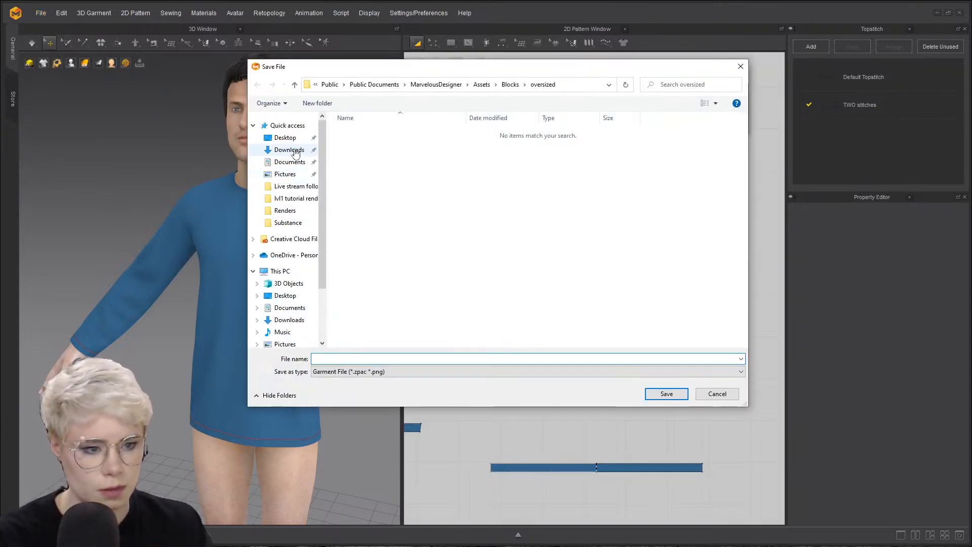
pyautogui.click(284, 137)
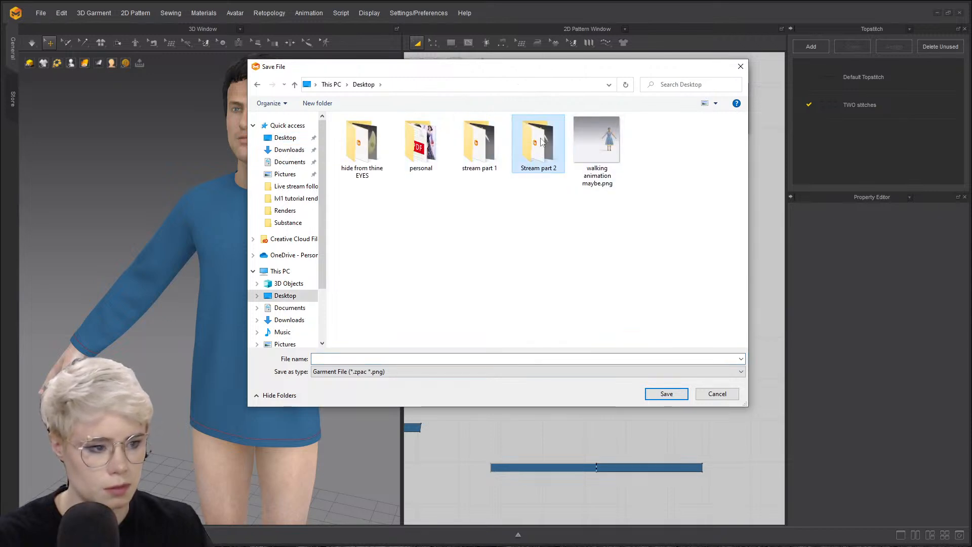
pyautogui.doubleClick(535, 147)
pyautogui.click(473, 358)
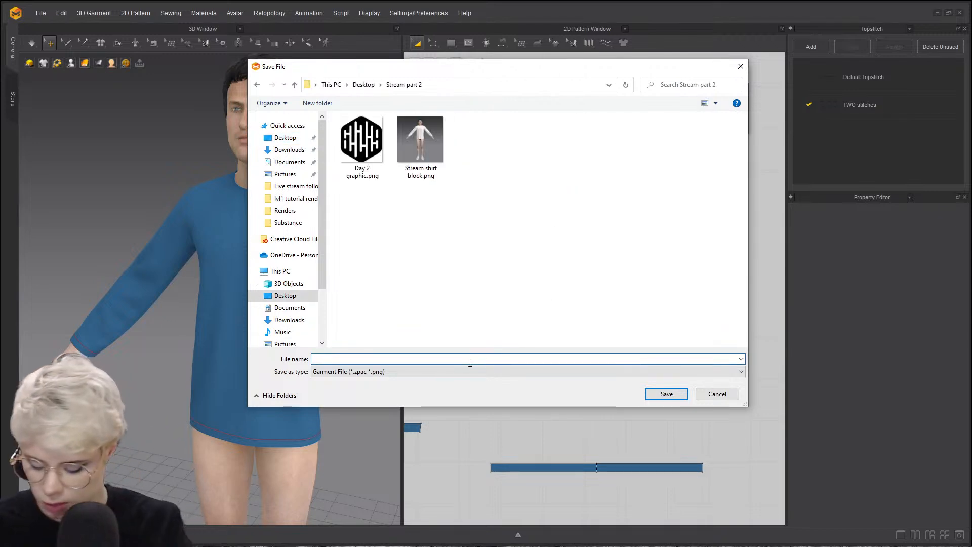
pyautogui.write('Blue t')
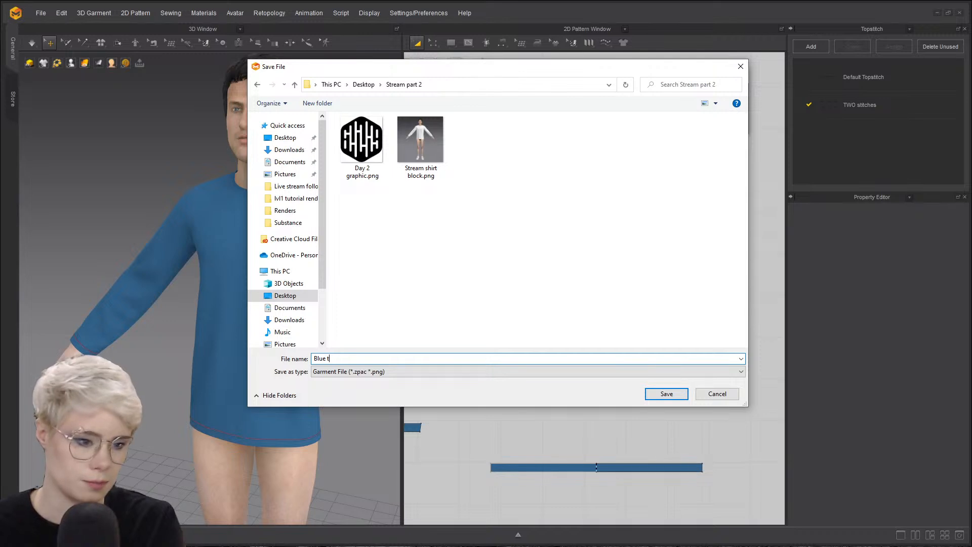
pyautogui.write('shirt')
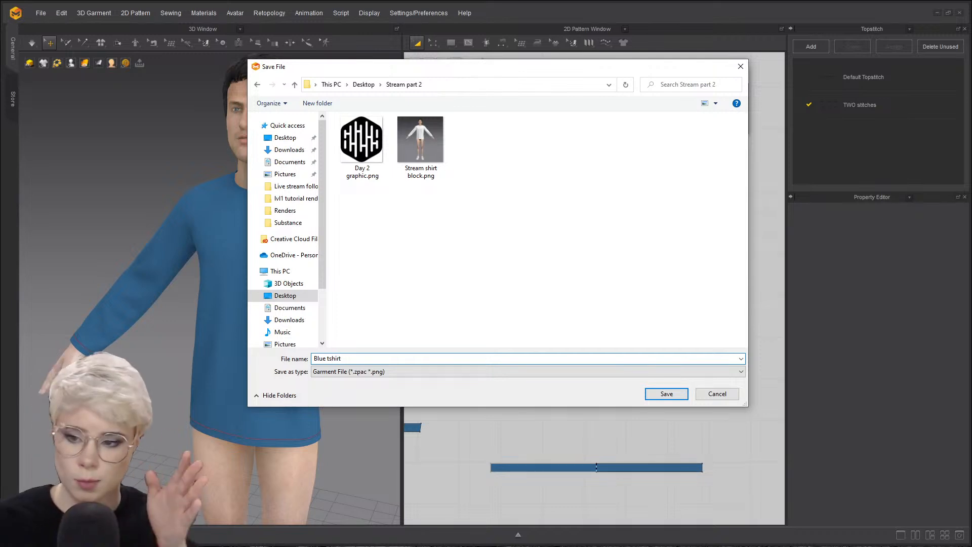
pyautogui.press('Return')
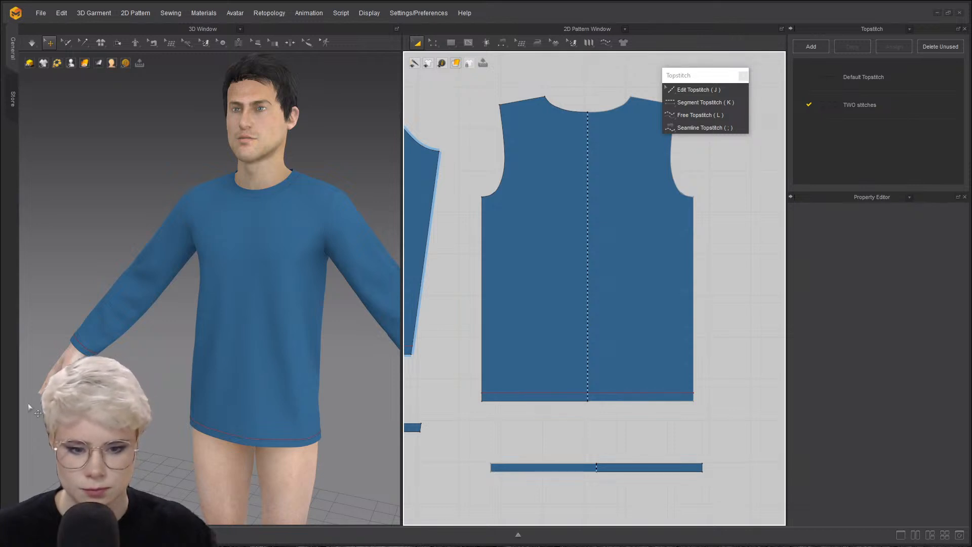
pyautogui.scroll(3, 483, 378)
pyautogui.press('z')
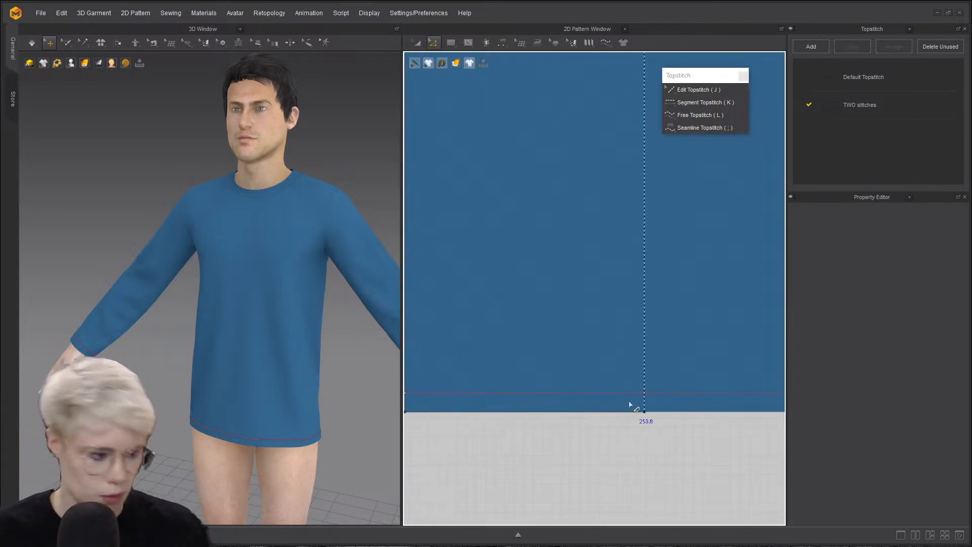
pyautogui.click(859, 107)
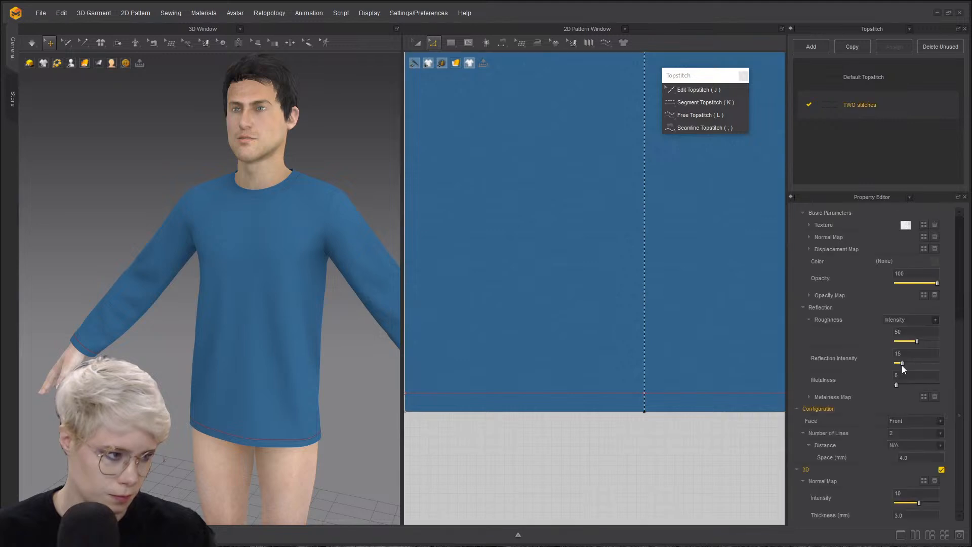
pyautogui.scroll(5, 923, 387)
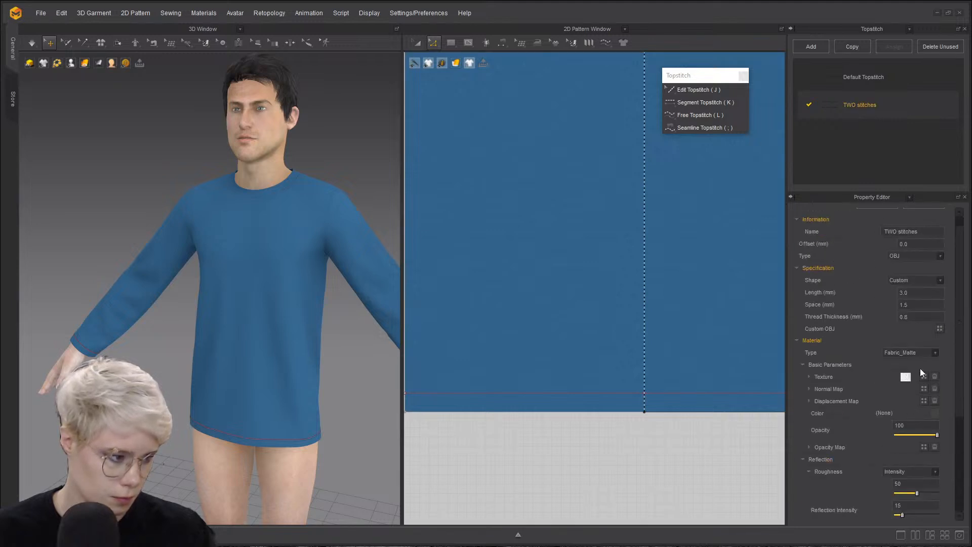
pyautogui.scroll(2, 918, 243)
pyautogui.click(919, 254)
pyautogui.write('-')
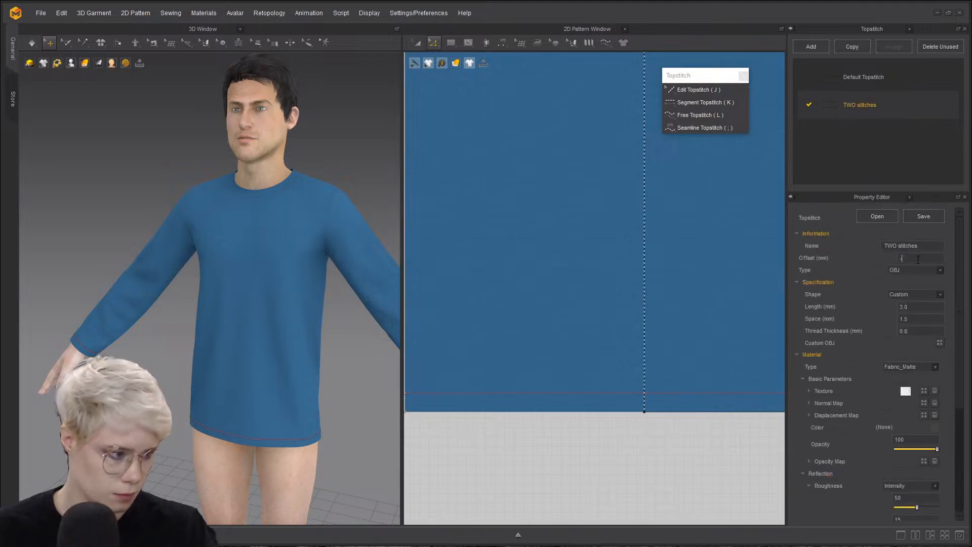
pyautogui.press('BackSpace')
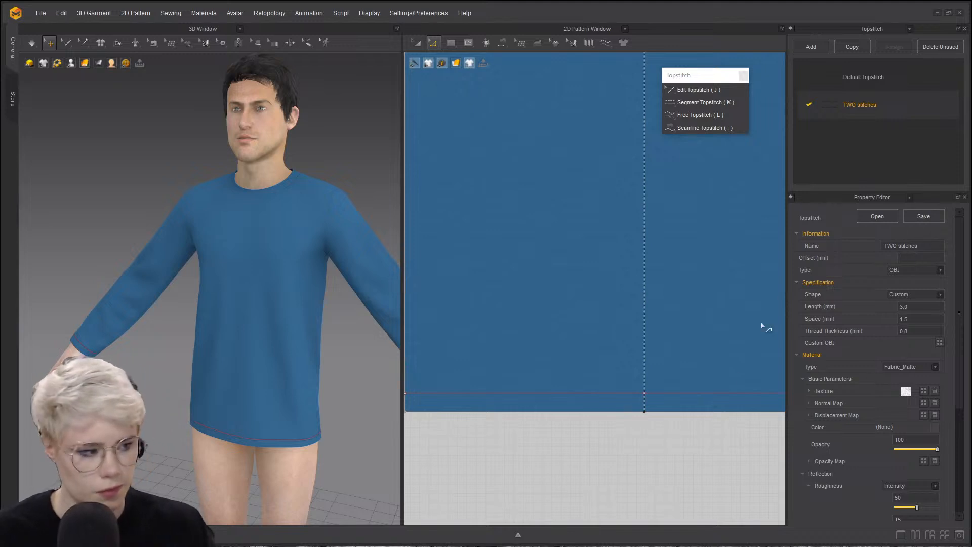
pyautogui.click(722, 450)
pyautogui.scroll(5, 722, 450)
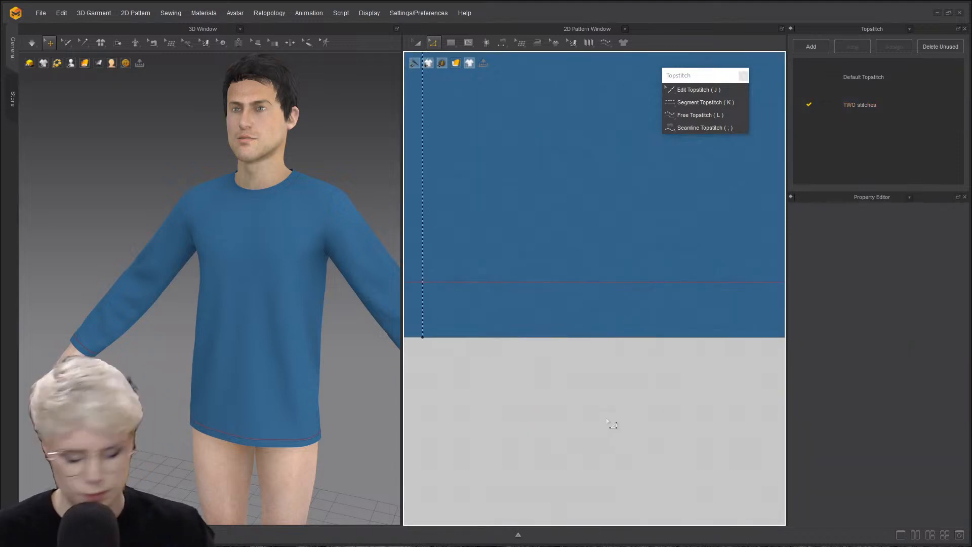
# - Inspect the topstitching around the shirt's neckband and at the armhole seam on the avatar
pyautogui.press('a')
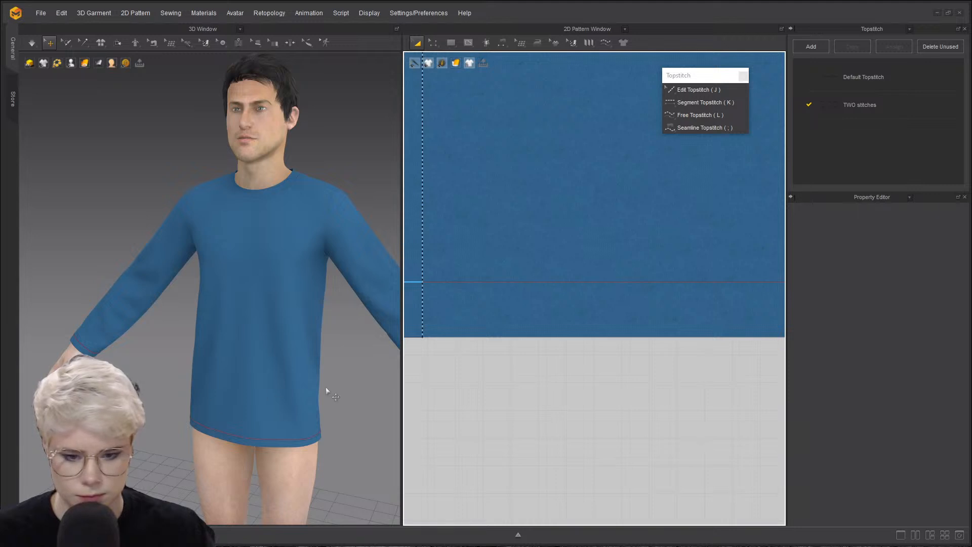
pyautogui.scroll(-4, 557, 344)
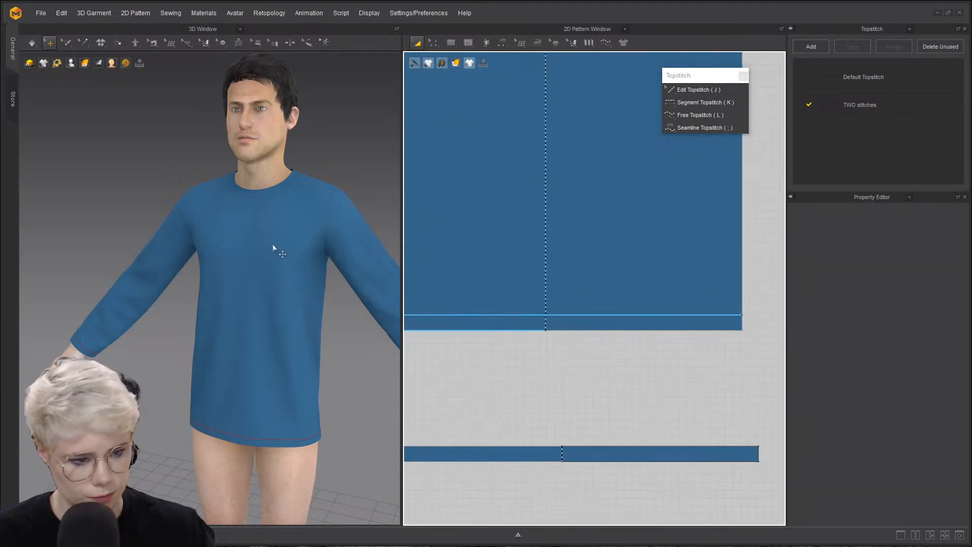
pyautogui.scroll(3, 258, 259)
pyautogui.moveTo(258, 259); pyautogui.dragTo(223, 212, button='middle')
pyautogui.rightClick(224, 200)
pyautogui.click(135, 129)
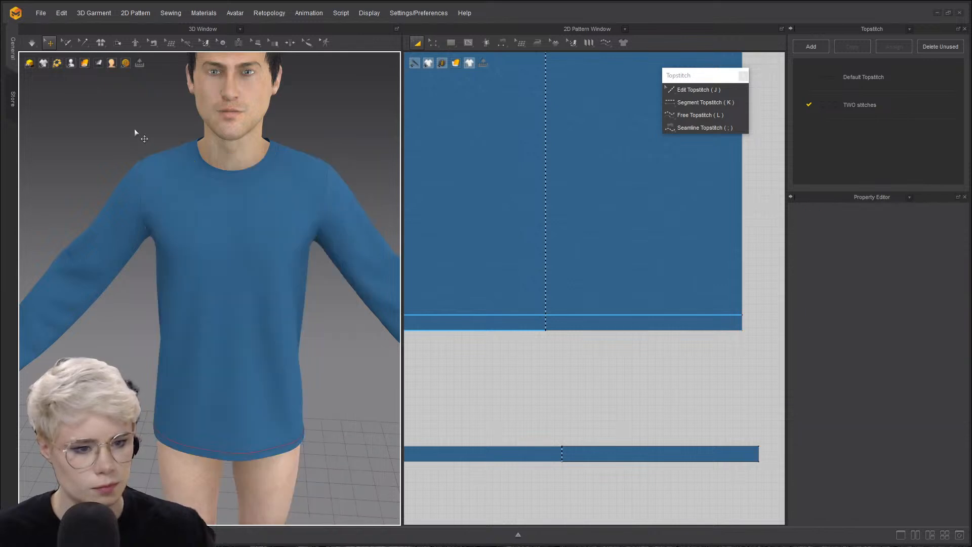
pyautogui.moveTo(200, 108); pyautogui.dragTo(159, 221, button='middle')
pyautogui.scroll(5, 162, 248)
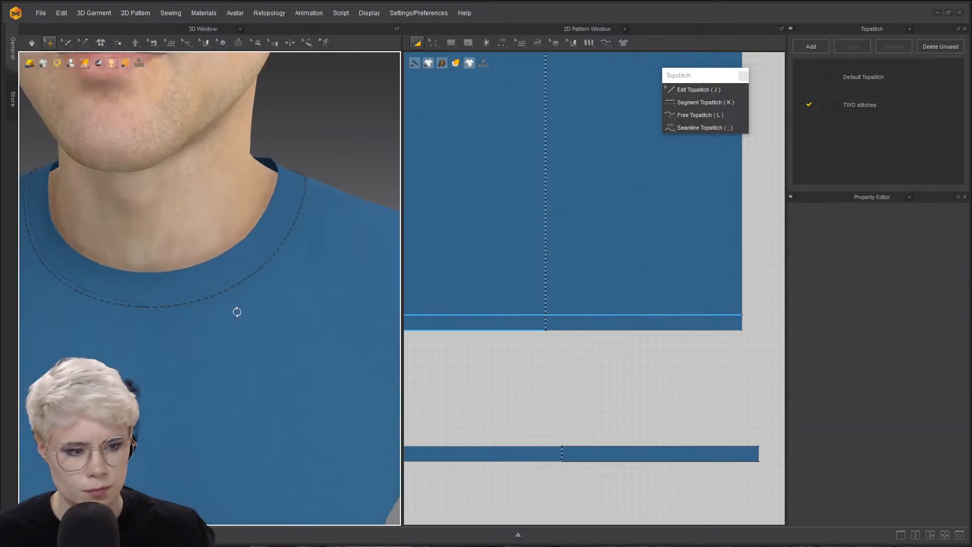
pyautogui.scroll(-3, 271, 324)
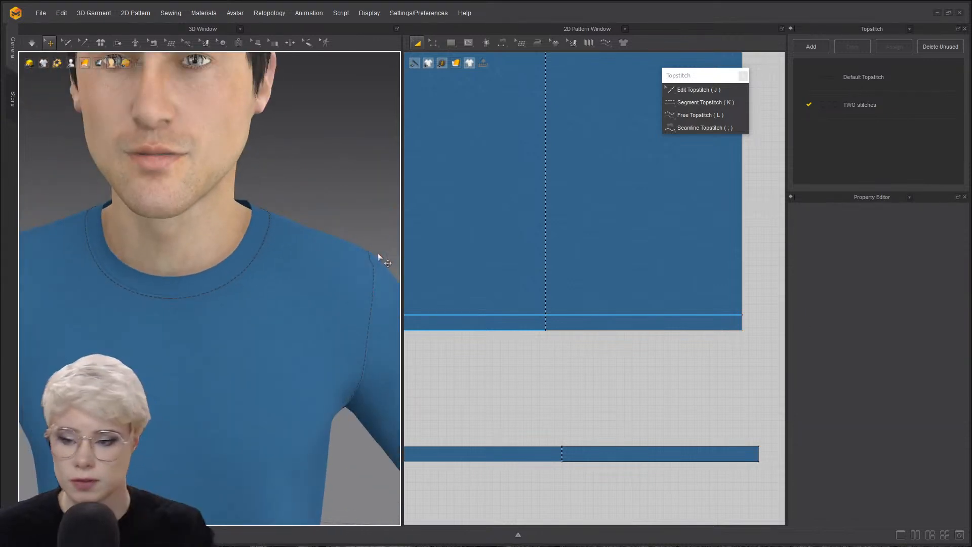
pyautogui.scroll(-2, 519, 178)
pyautogui.scroll(-6, 572, 225)
pyautogui.scroll(3, 568, 237)
pyautogui.moveTo(567, 237); pyautogui.dragTo(645, 284, button='middle')
pyautogui.scroll(-1, 650, 285)
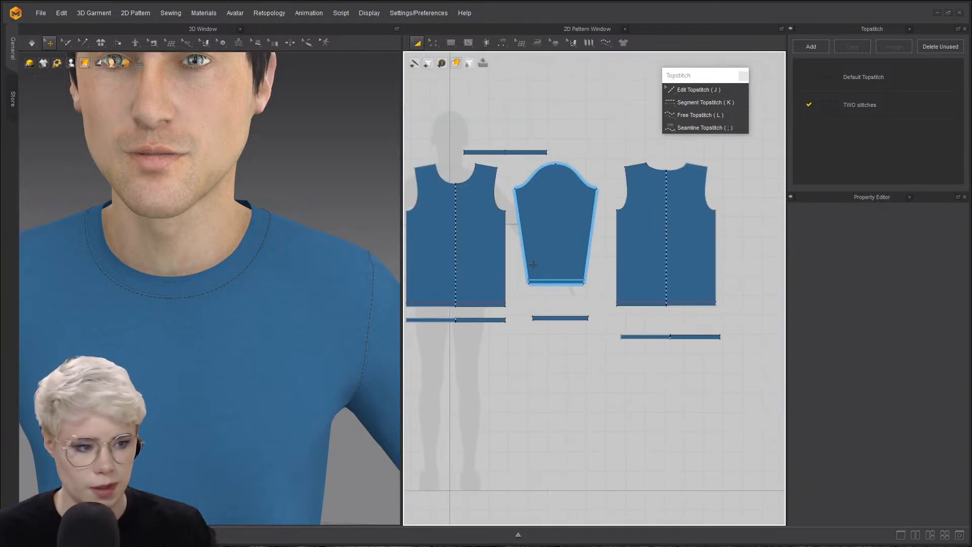
pyautogui.scroll(-3, 680, 289)
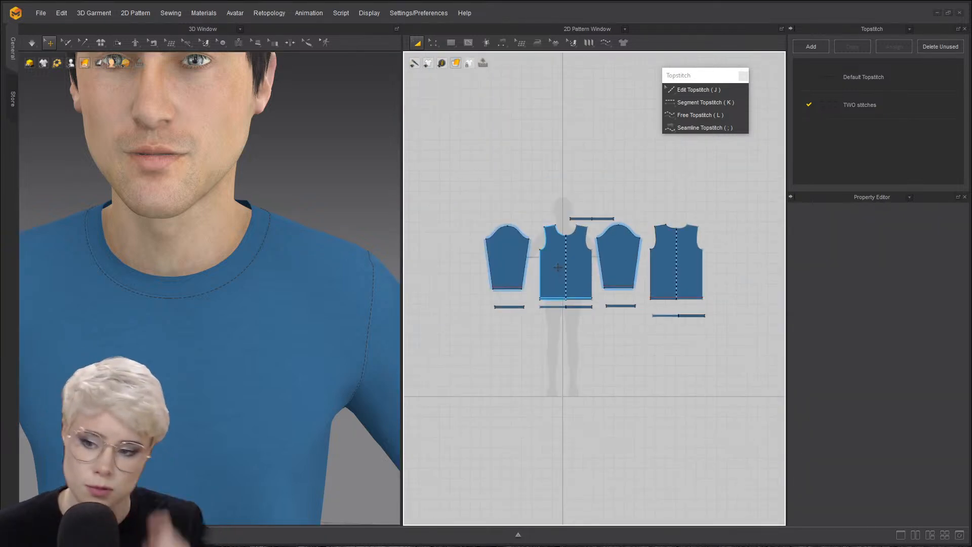
pyautogui.click(557, 267)
pyautogui.keyDown('shift'); pyautogui.click(657, 272); pyautogui.keyUp('shift')
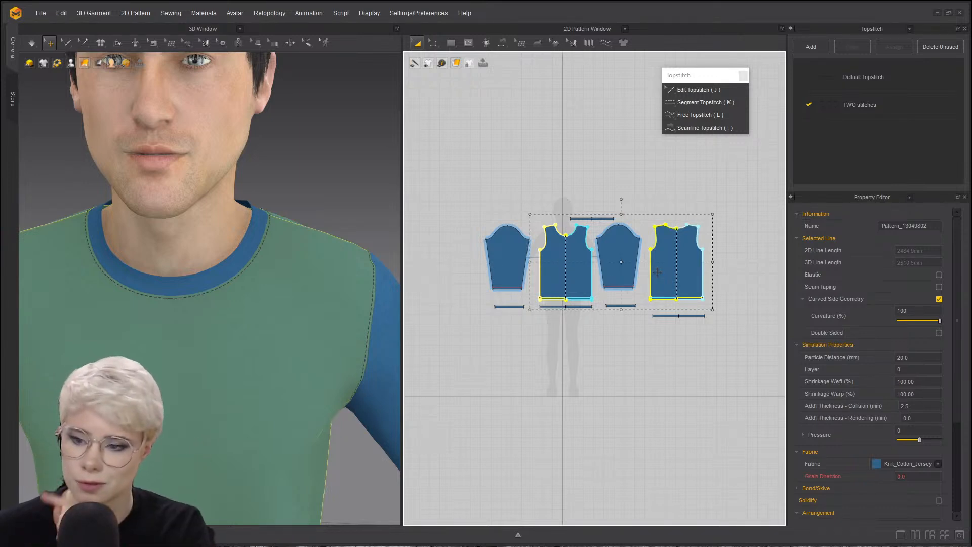
pyautogui.scroll(3, 610, 262)
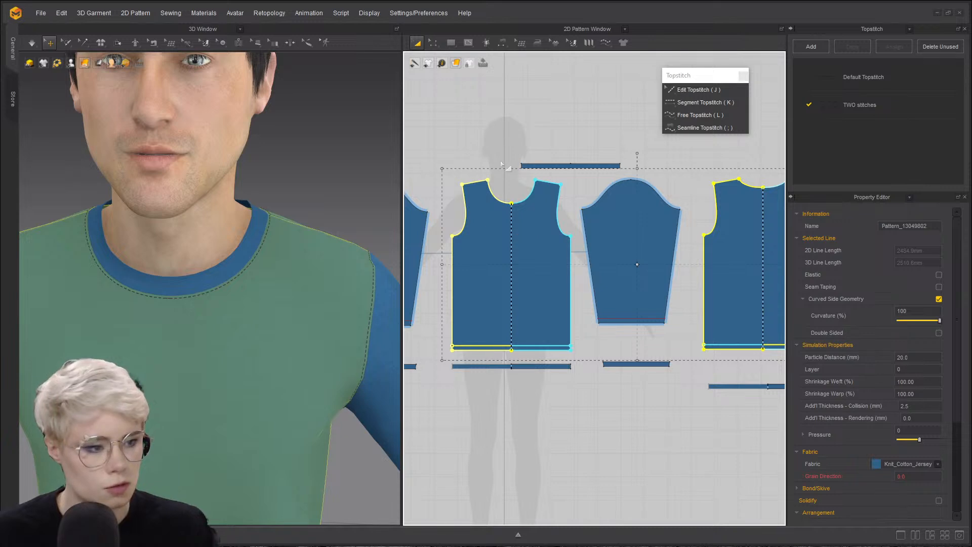
pyautogui.click(462, 111)
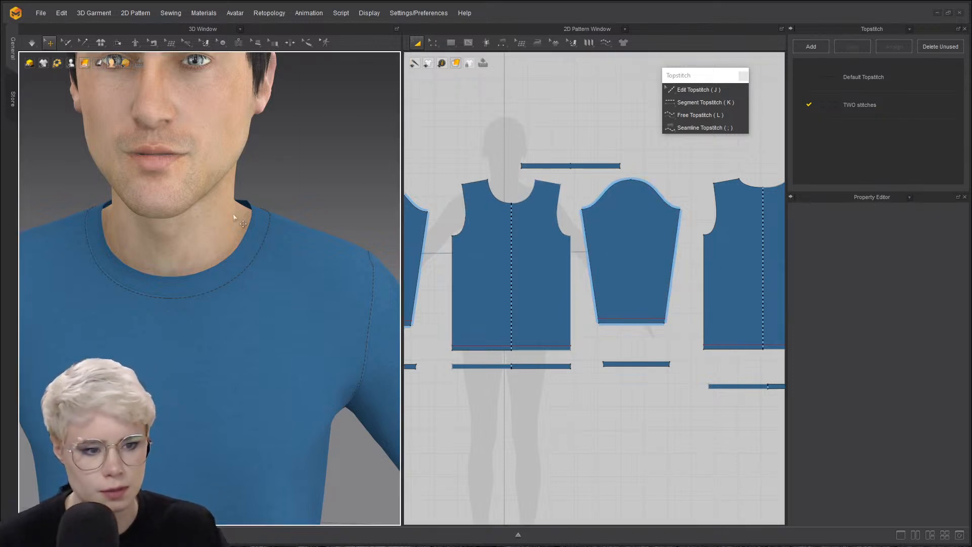
# - Examine the neckline topstitching up close, and view the shirt from the neckband down to the hem on the avatar
pyautogui.scroll(5, 229, 293)
pyautogui.click(271, 262)
pyautogui.moveTo(293, 269)
pyautogui.mouseDown(button='right')
pyautogui.moveTo(351, 273)
pyautogui.moveTo(306, 281)
pyautogui.mouseUp(button='right')
pyautogui.click(44, 87)
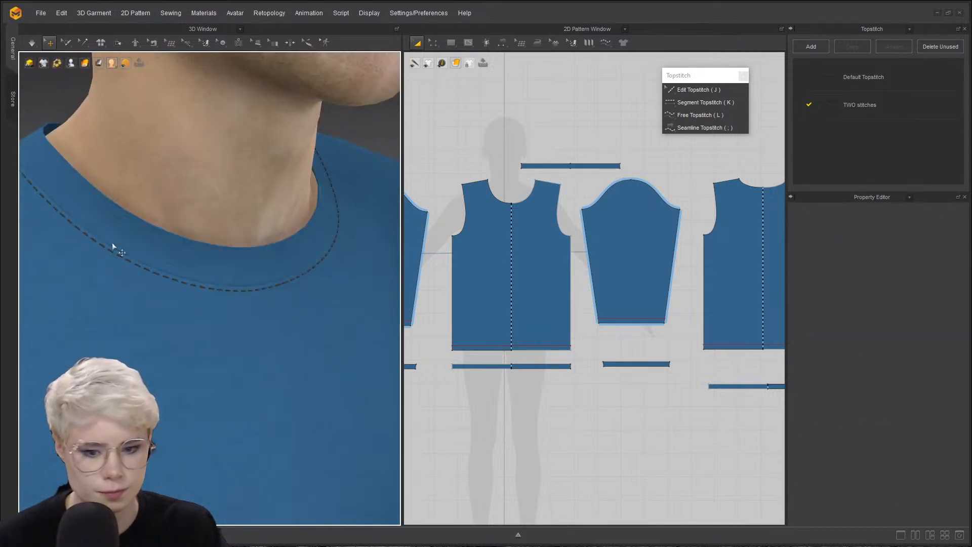
pyautogui.scroll(-5, 113, 156)
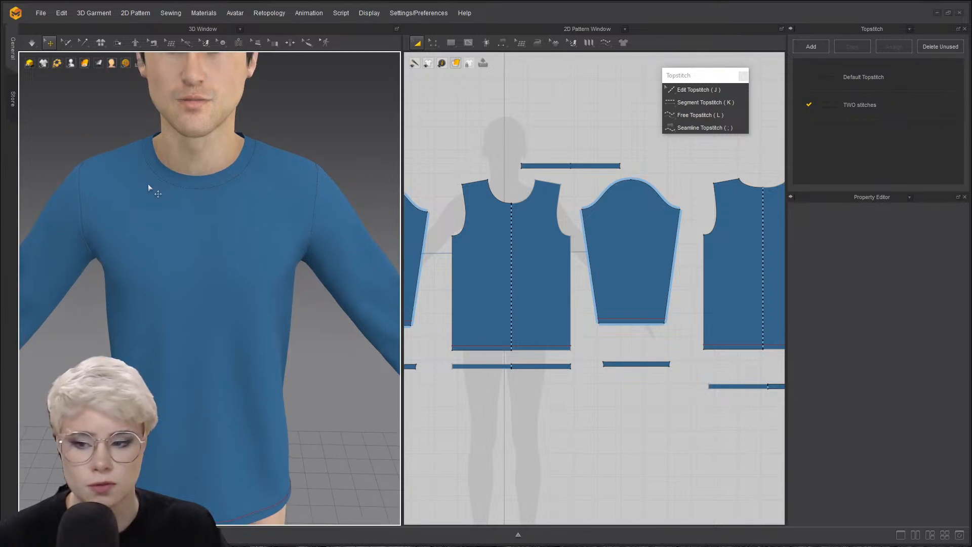
pyautogui.scroll(-2, 148, 184)
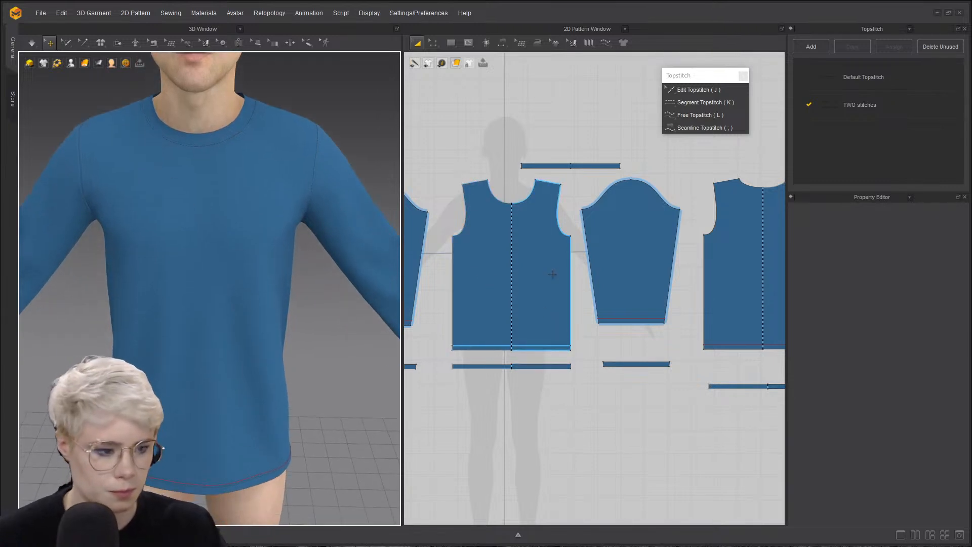
# - Select the front and back body panels together and bring up the pattern commands available for them
pyautogui.click(536, 304)
pyautogui.keyDown('shift'); pyautogui.click(719, 272); pyautogui.keyUp('shift')
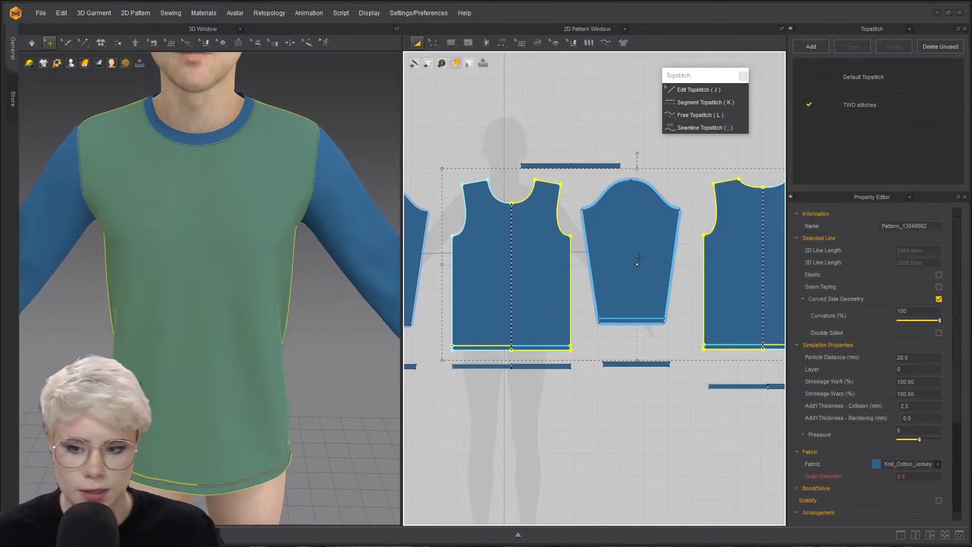
pyautogui.rightClick(715, 253)
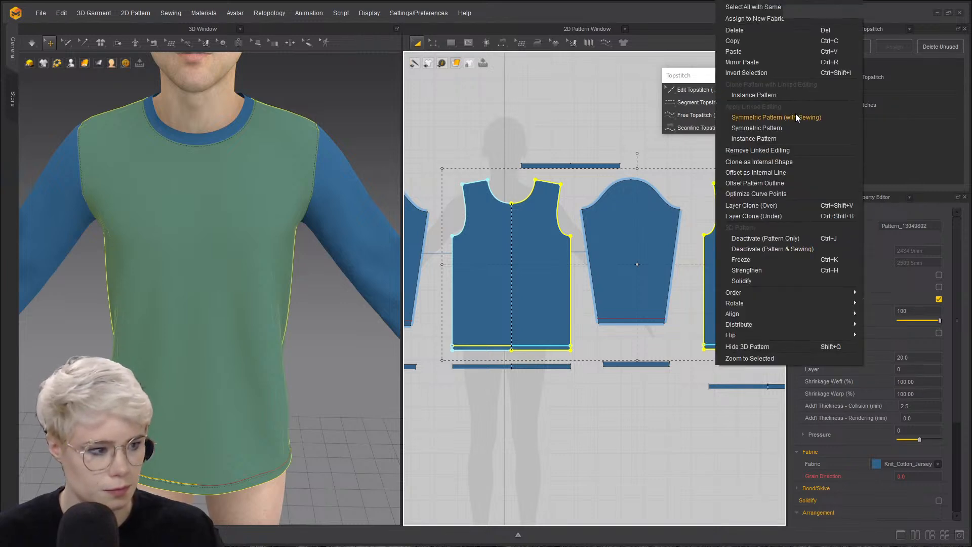
# - Remove the linked editing from the front and back body patterns
pyautogui.click(791, 150)
pyautogui.click(529, 152)
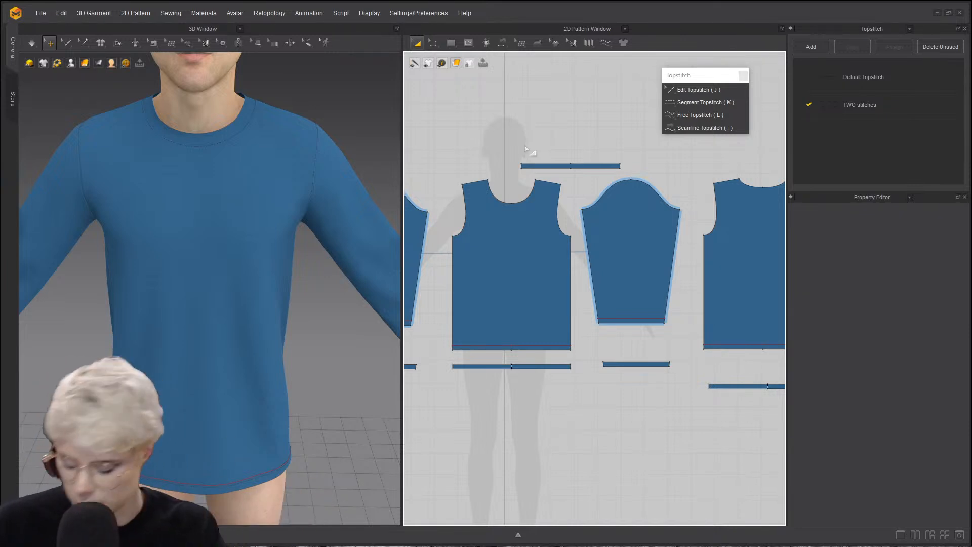
# - Convert the centre point of the front pattern's neckline to a curve point
pyautogui.press('z')
pyautogui.scroll(2, 527, 150)
pyautogui.scroll(2, 528, 151)
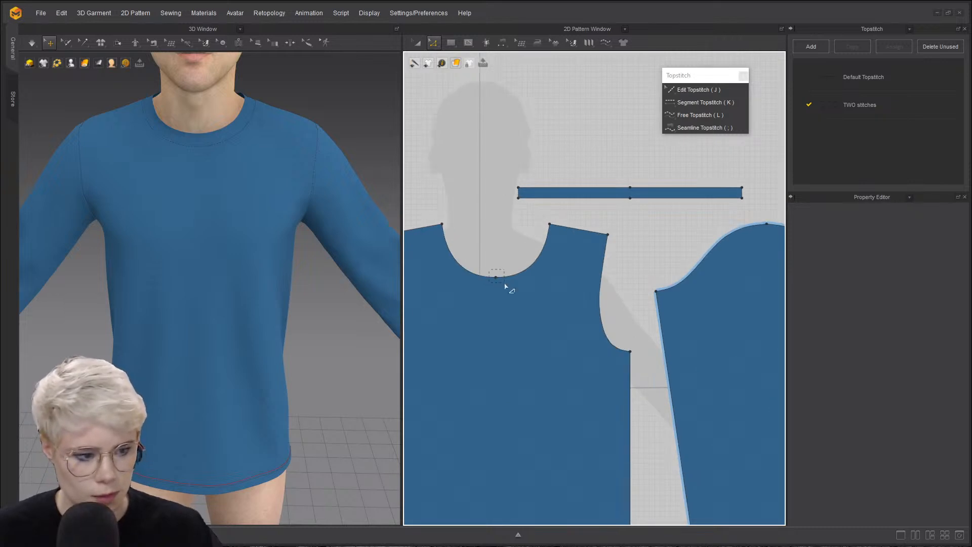
pyautogui.scroll(-1, 526, 335)
pyautogui.scroll(2, 486, 258)
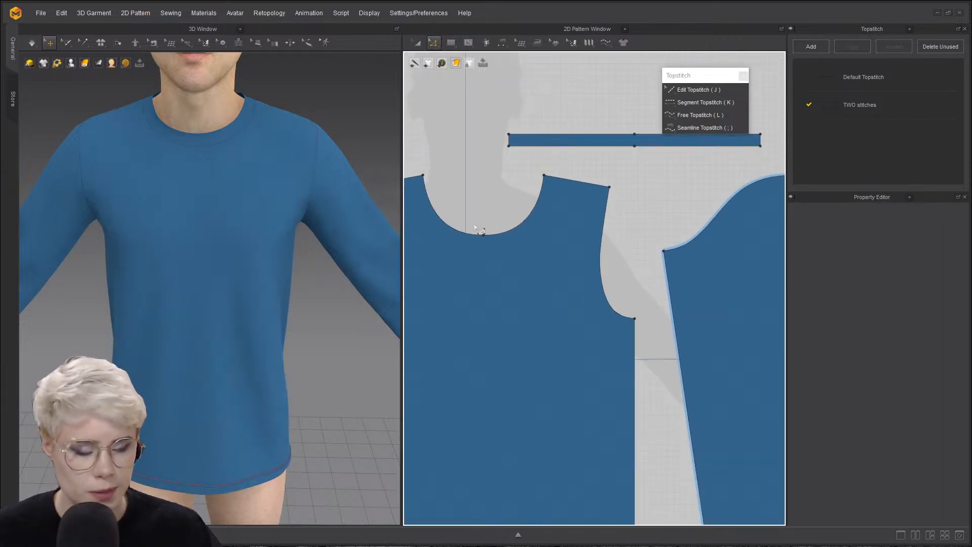
pyautogui.moveTo(489, 252); pyautogui.dragTo(493, 245)
pyautogui.scroll(2, 506, 238)
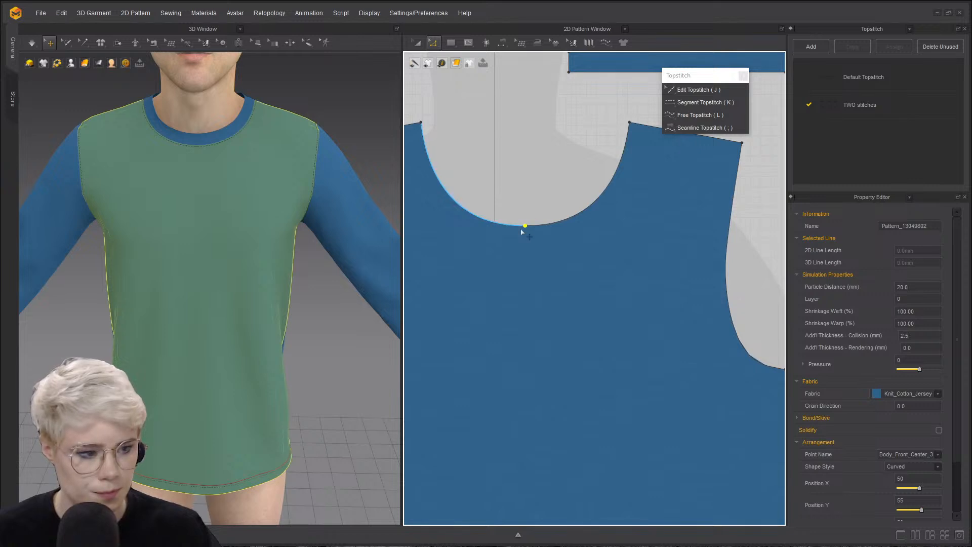
pyautogui.rightClick(524, 229)
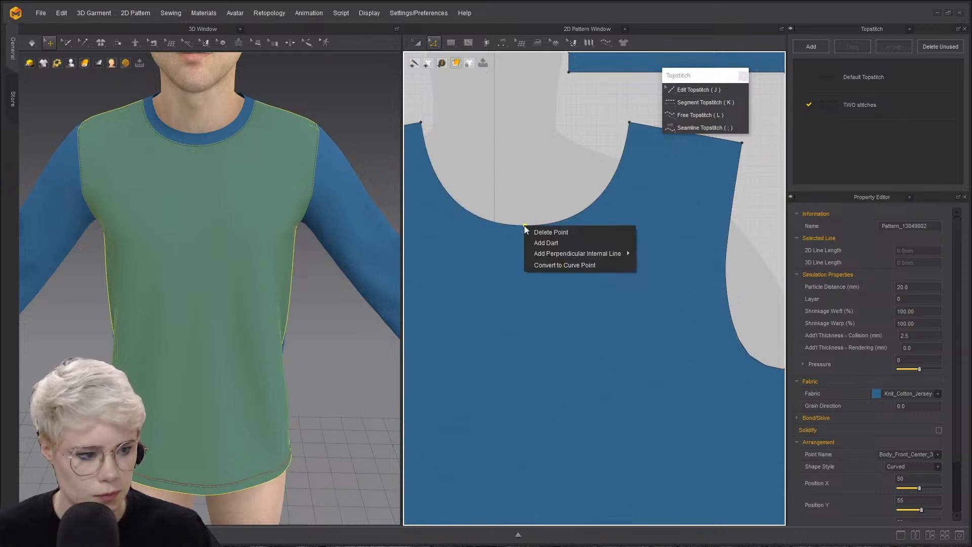
pyautogui.click(573, 267)
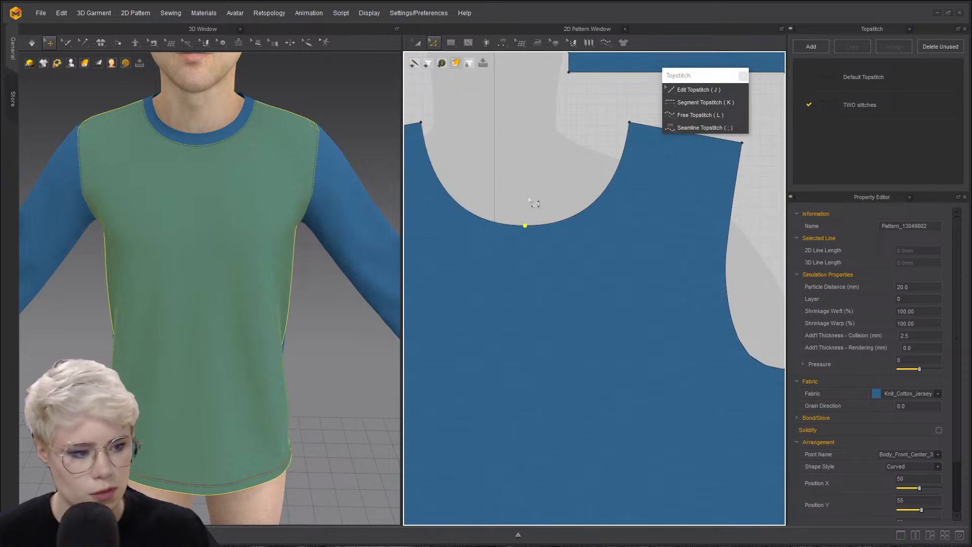
pyautogui.moveTo(517, 201); pyautogui.dragTo(541, 237)
pyautogui.rightClick(526, 225)
pyautogui.click(575, 266)
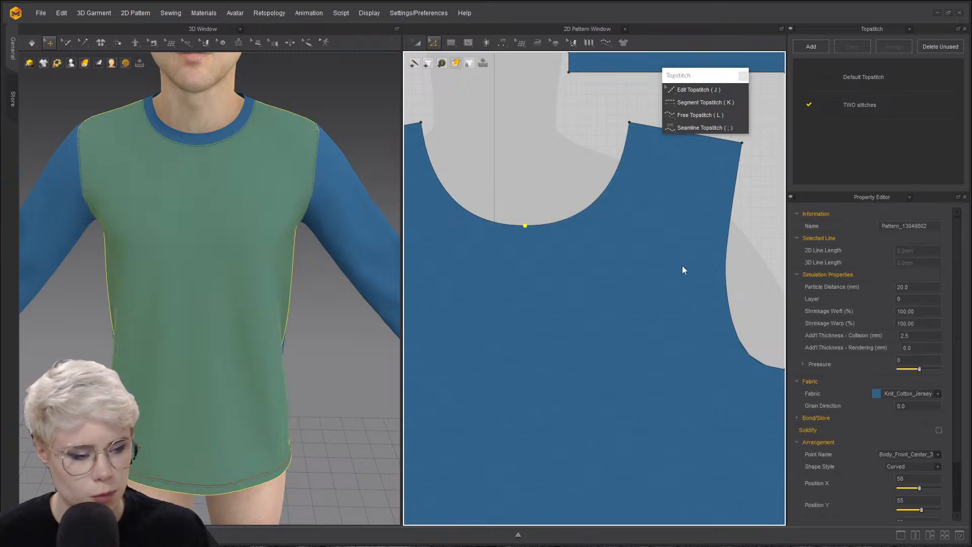
# - Convert the centre point of the back pattern's neckline to a curve point
pyautogui.scroll(-5, 646, 217)
pyautogui.scroll(5, 632, 152)
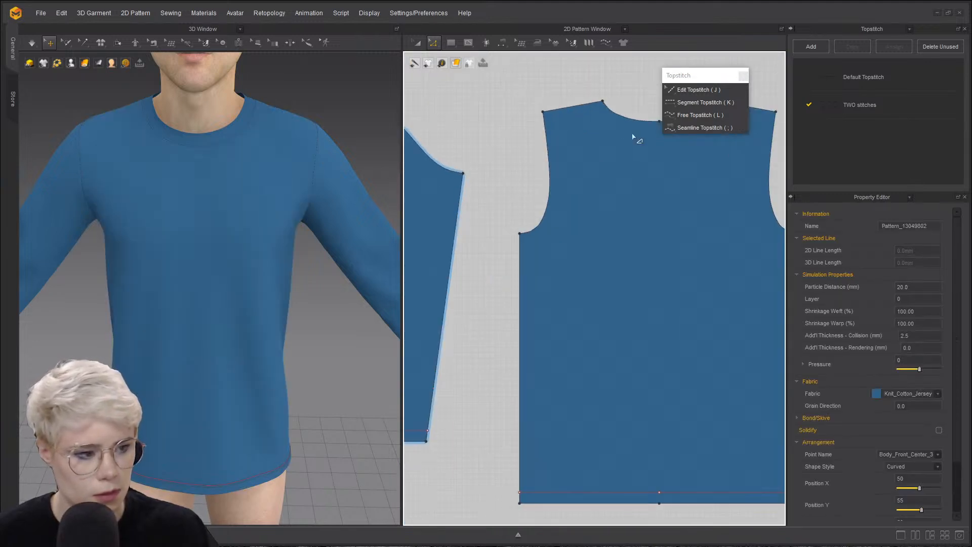
pyautogui.scroll(-3, 632, 157)
pyautogui.scroll(3, 631, 163)
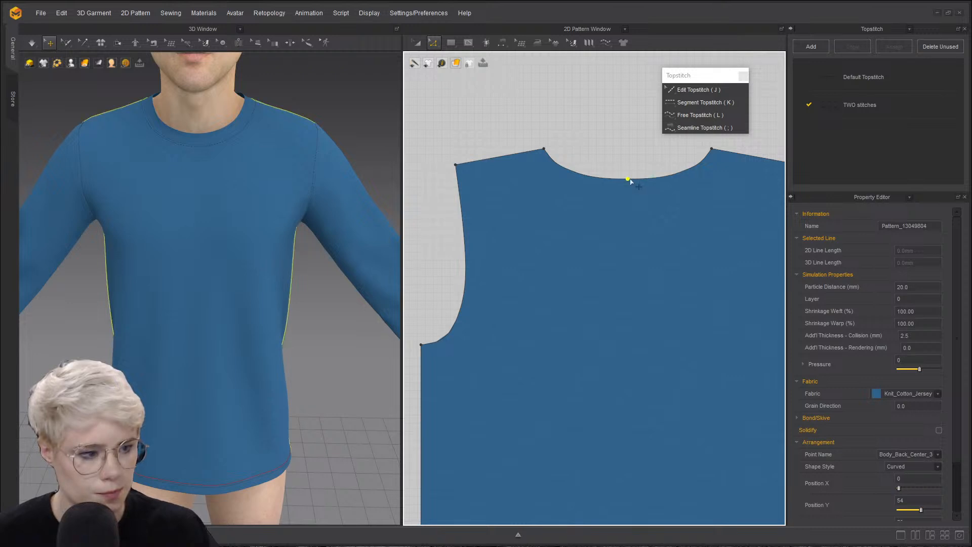
pyautogui.rightClick(629, 178)
pyautogui.click(630, 215)
# - Merge the overlapping centre points of the internal line above the back pattern's hem using Merge to Point
pyautogui.scroll(-3, 633, 192)
pyautogui.scroll(-3, 639, 178)
pyautogui.scroll(4, 575, 174)
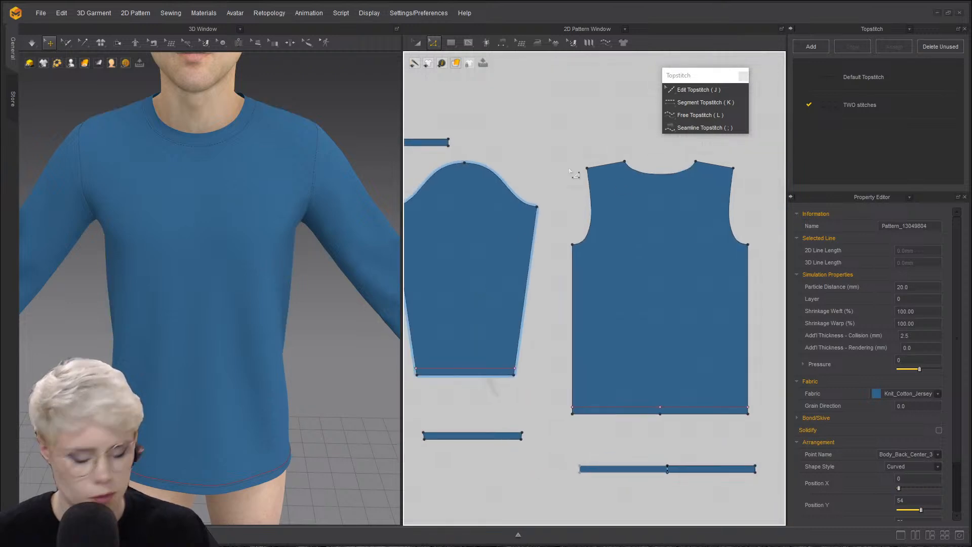
pyautogui.scroll(-4, 563, 395)
pyautogui.scroll(6, 587, 446)
pyautogui.moveTo(646, 318); pyautogui.dragTo(552, 261, button='middle')
pyautogui.scroll(-2, 557, 265)
pyautogui.scroll(2, 584, 279)
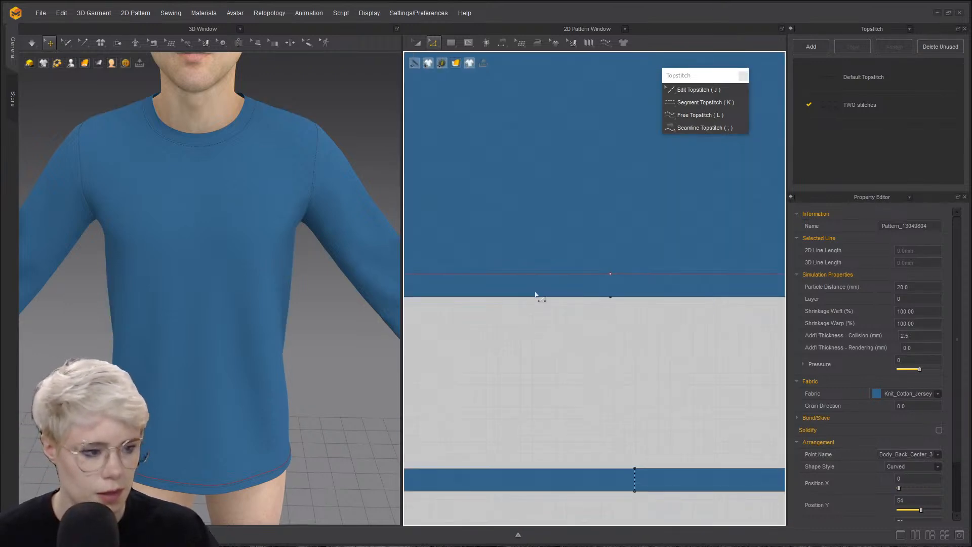
pyautogui.scroll(3, 583, 293)
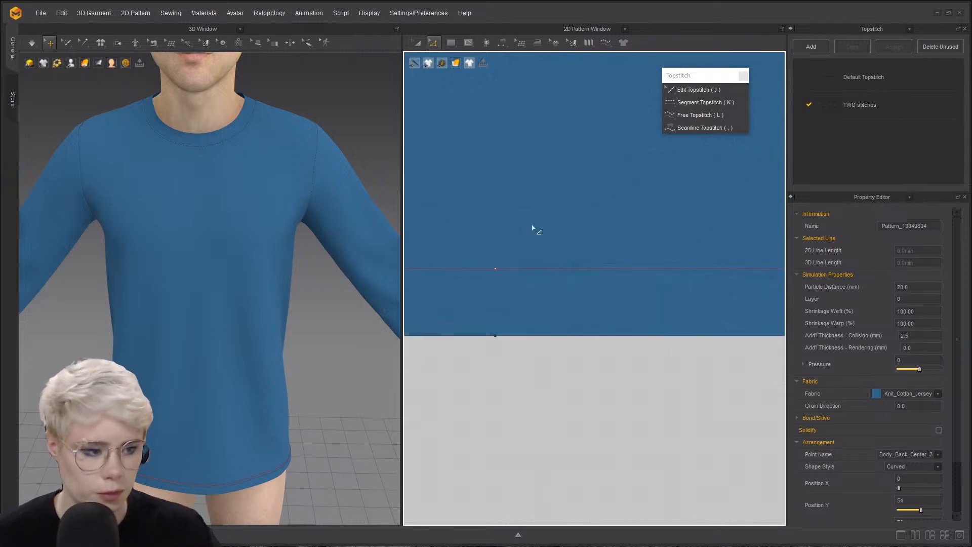
pyautogui.moveTo(558, 236); pyautogui.dragTo(603, 292)
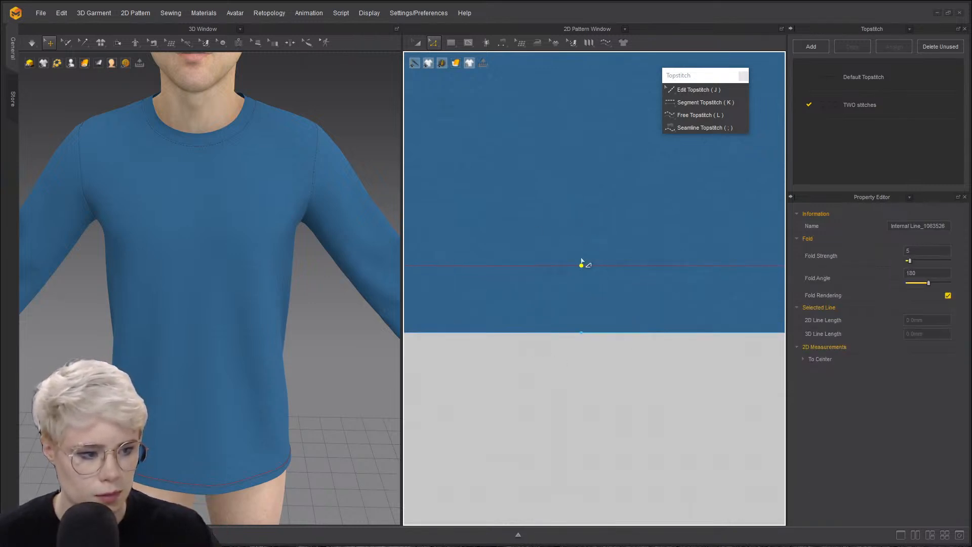
pyautogui.click(596, 383)
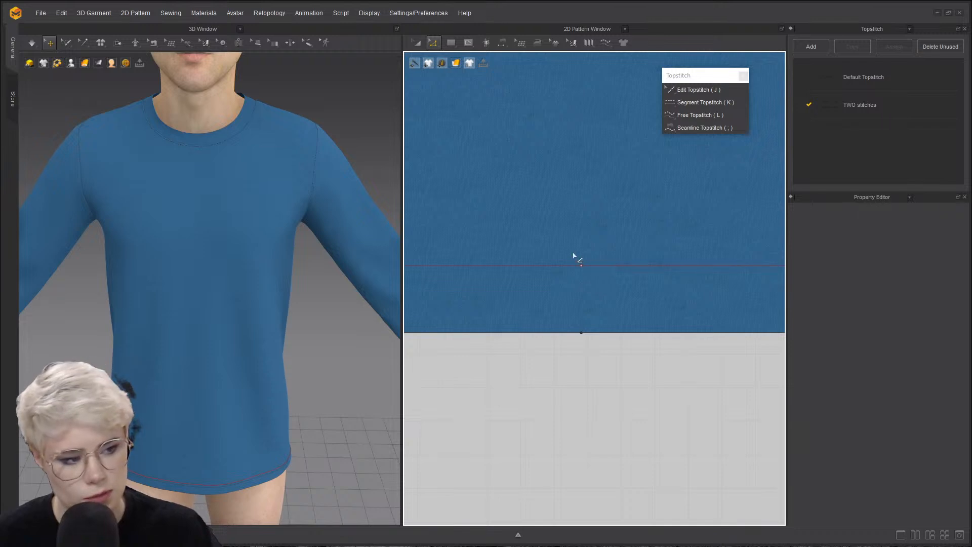
pyautogui.scroll(4, 582, 284)
pyautogui.scroll(-3, 612, 298)
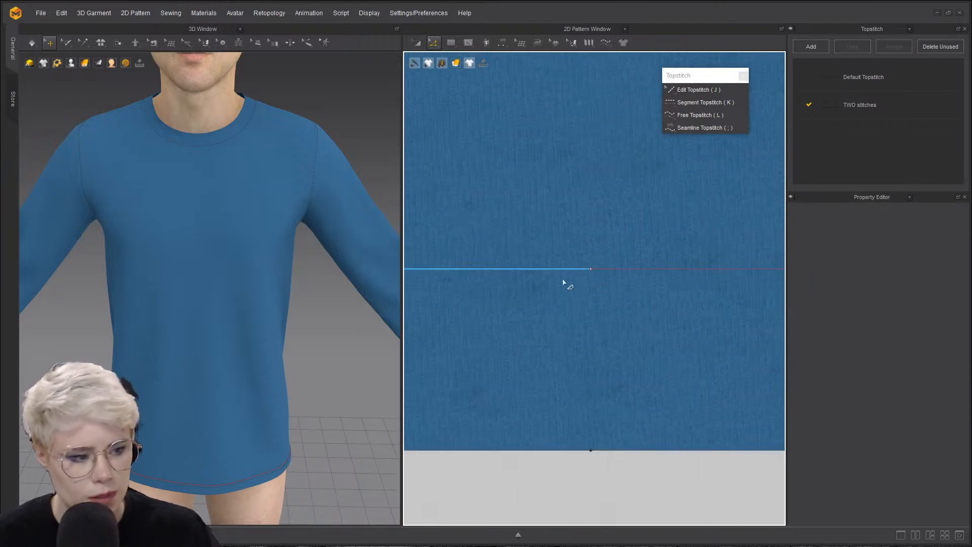
pyautogui.click(589, 269)
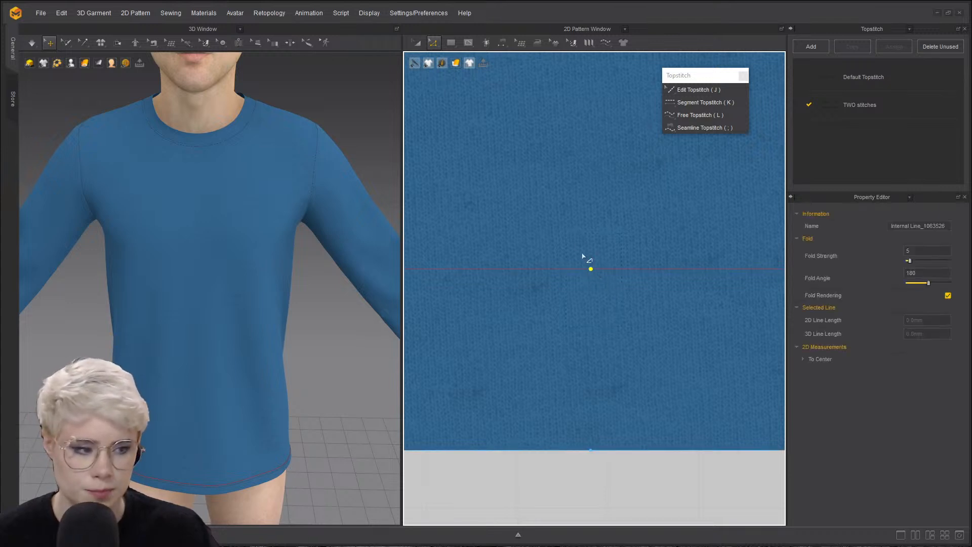
pyautogui.moveTo(574, 238); pyautogui.dragTo(559, 223)
pyautogui.moveTo(629, 308); pyautogui.dragTo(628, 309)
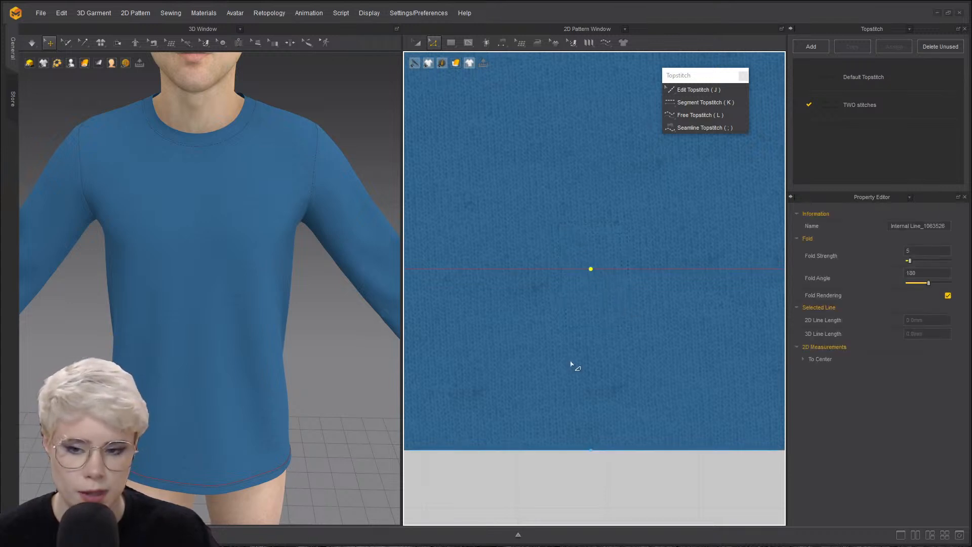
pyautogui.rightClick(591, 269)
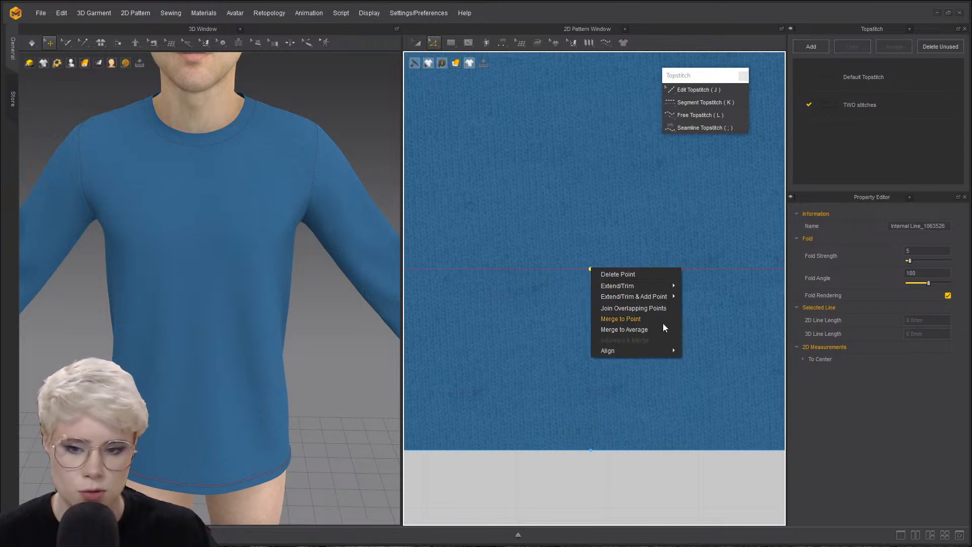
pyautogui.click(663, 321)
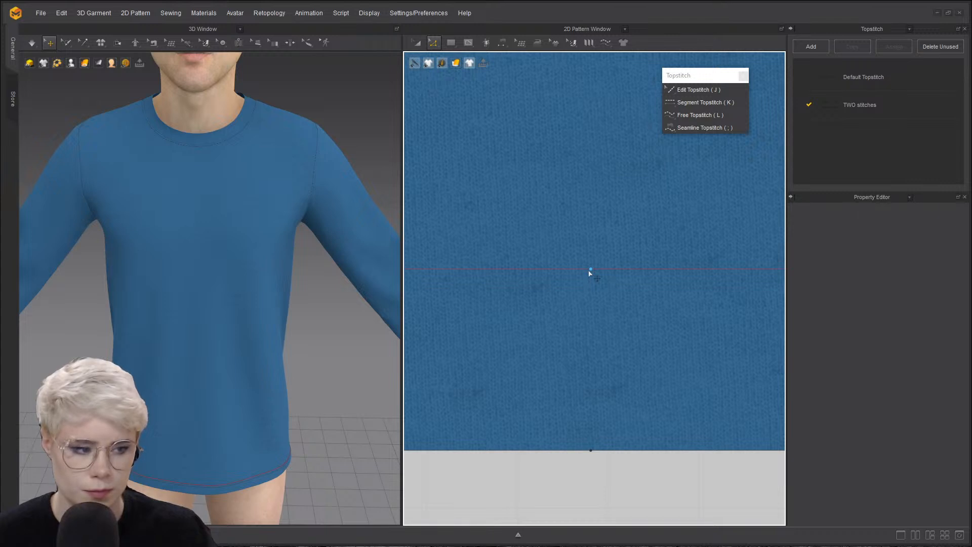
# - Merge the overlapping centre points of the internal line above the front pattern's hem using Merge to Point
pyautogui.scroll(-10, 589, 274)
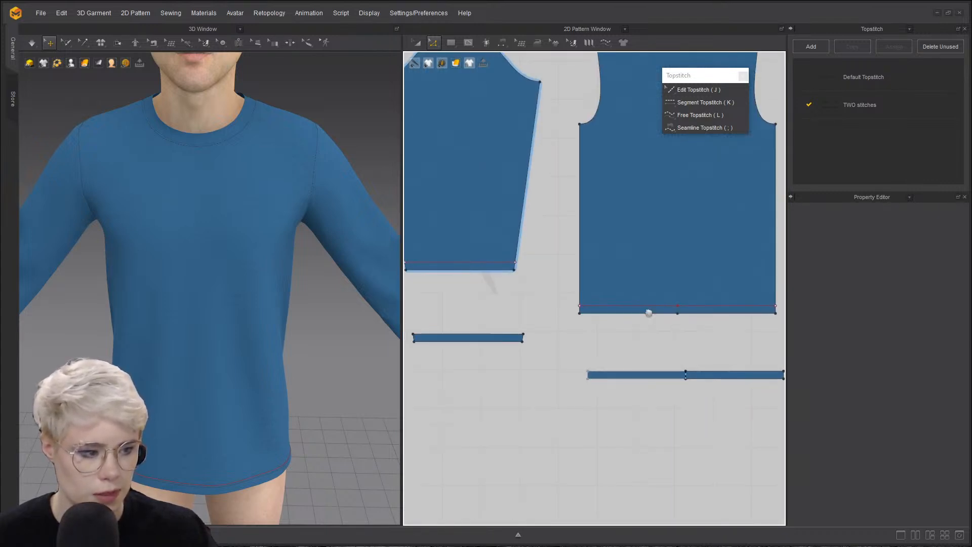
pyautogui.scroll(5, 608, 280)
pyautogui.click(644, 318)
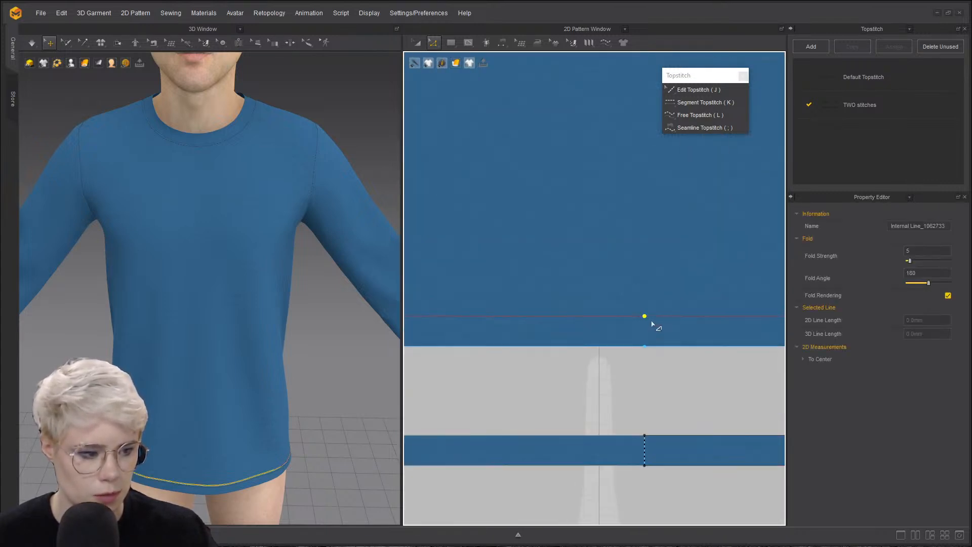
pyautogui.rightClick(644, 318)
pyautogui.click(685, 370)
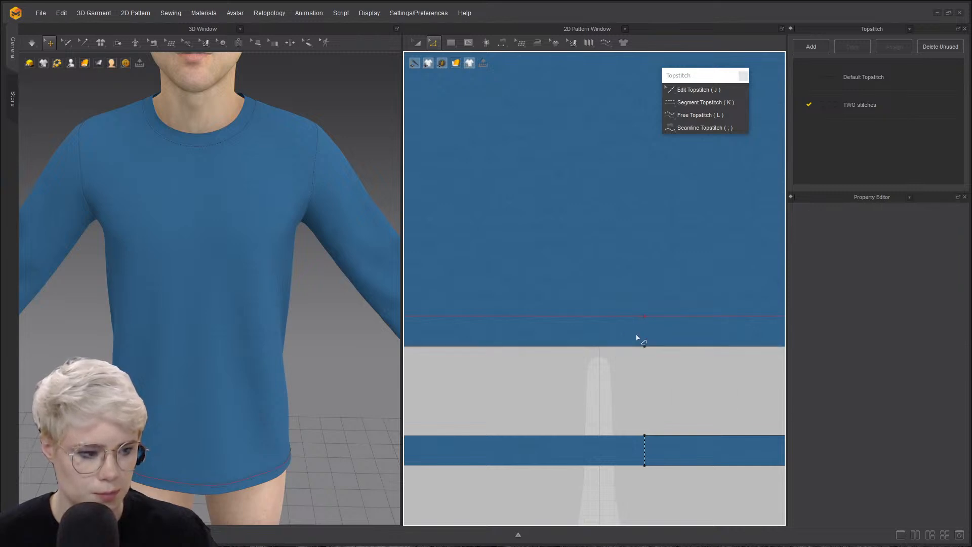
# - Delete both Default Topstitch segments along the front pattern's neckline
pyautogui.scroll(-5, 639, 339)
pyautogui.scroll(-3, 639, 339)
pyautogui.scroll(6, 583, 318)
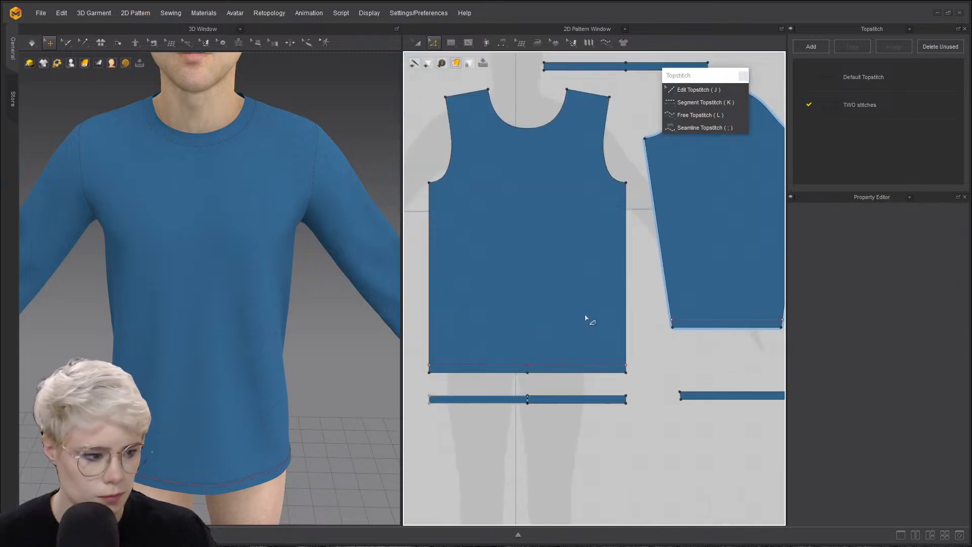
pyautogui.scroll(-3, 510, 370)
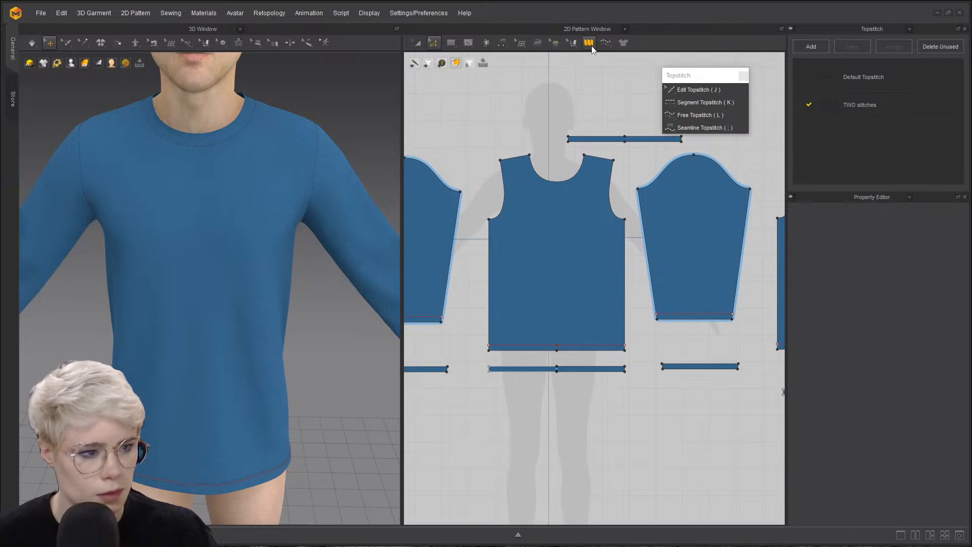
pyautogui.click(709, 92)
pyautogui.scroll(3, 561, 171)
pyautogui.click(562, 190)
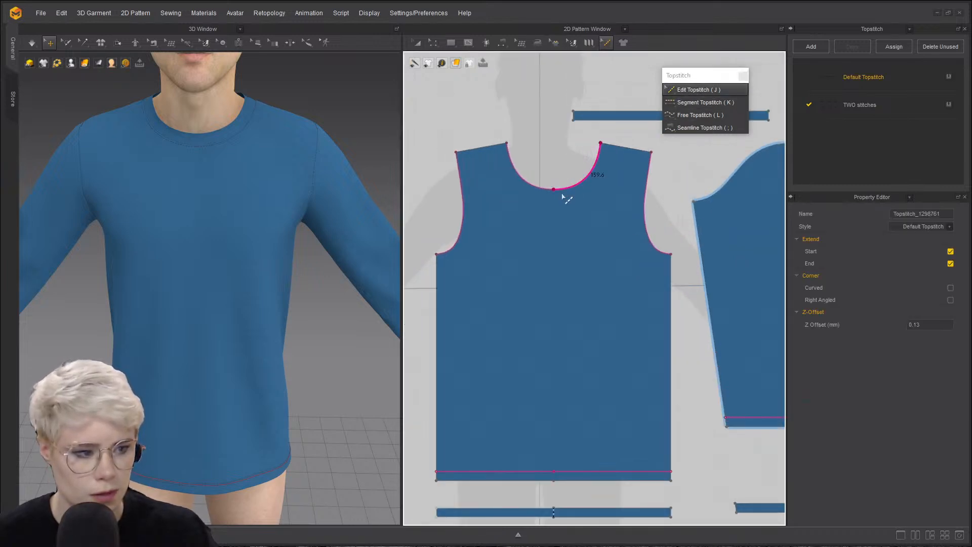
pyautogui.click(550, 173)
pyautogui.scroll(2, 542, 172)
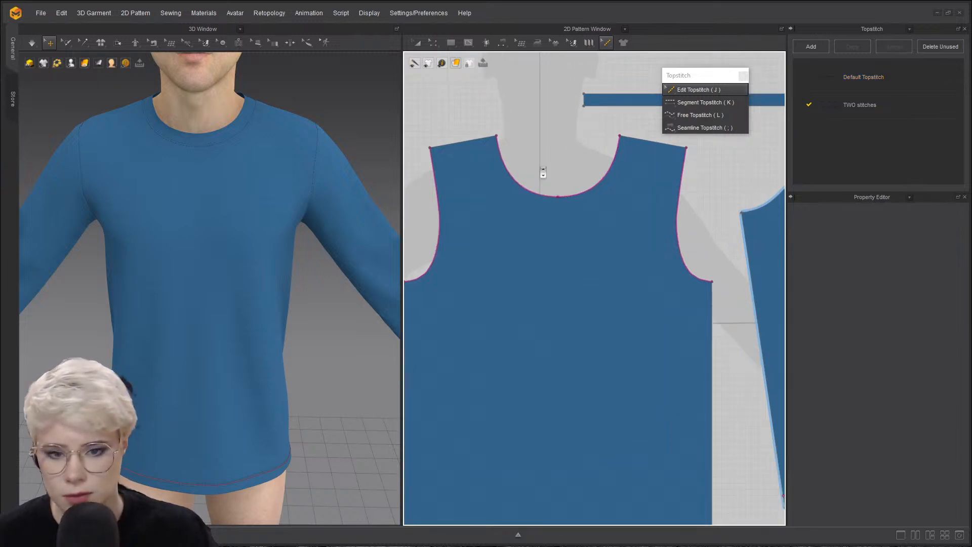
pyautogui.click(539, 195)
pyautogui.click(547, 158)
pyautogui.scroll(3, 552, 161)
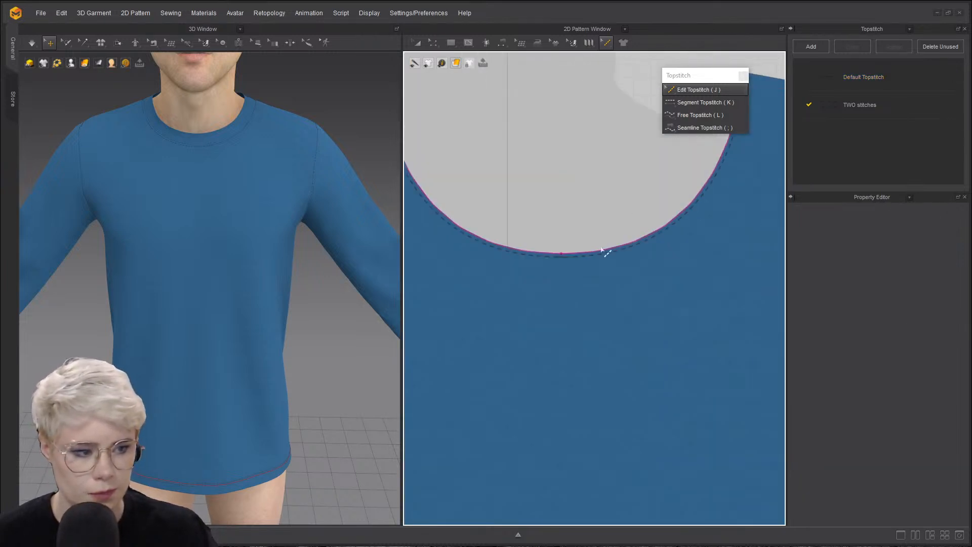
pyautogui.scroll(3, 539, 267)
pyautogui.click(583, 234)
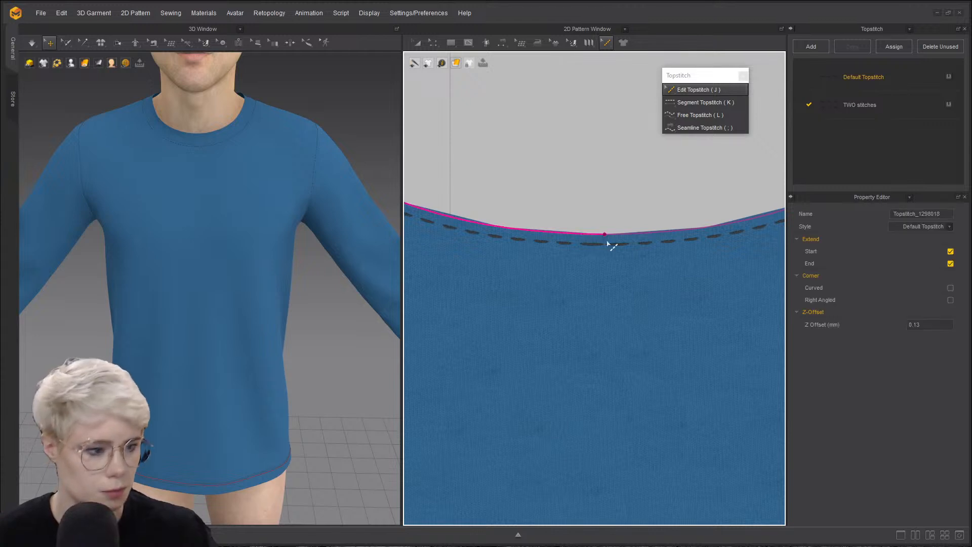
pyautogui.scroll(-3, 612, 223)
pyautogui.click(654, 218)
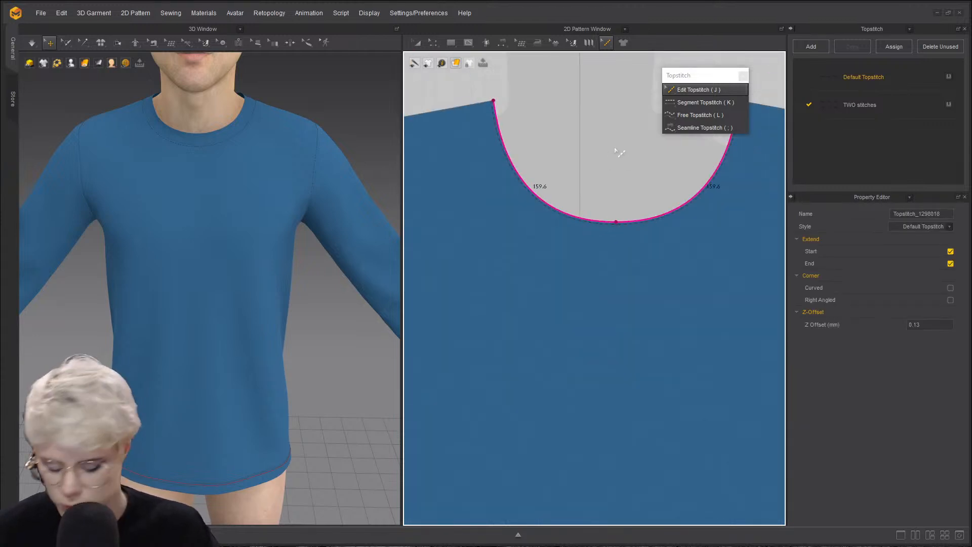
# - Add one continuous free topstitch in the TWO stitches style along the whole front neckline, from shoulder point to shoulder point
pyautogui.click(687, 115)
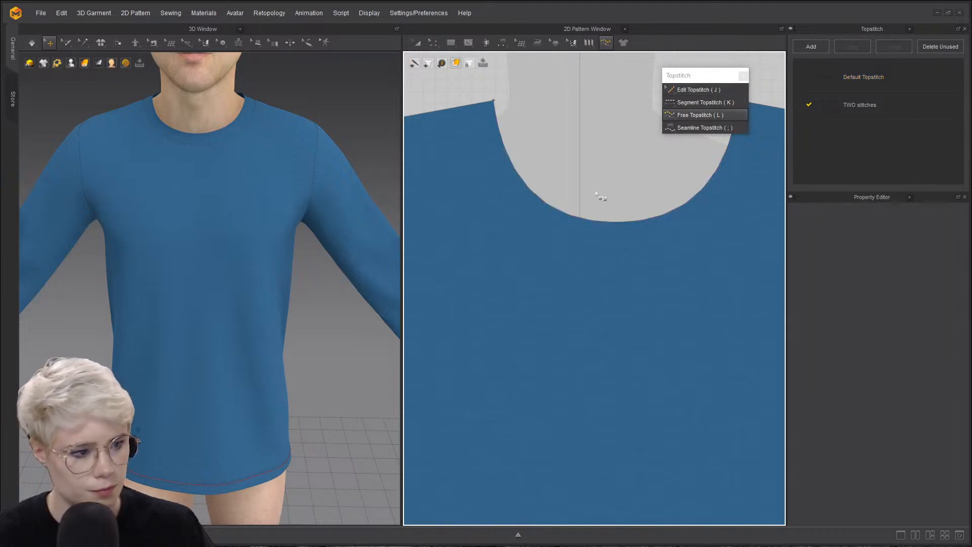
pyautogui.click(498, 107)
pyautogui.moveTo(700, 155); pyautogui.dragTo(646, 205, button='middle')
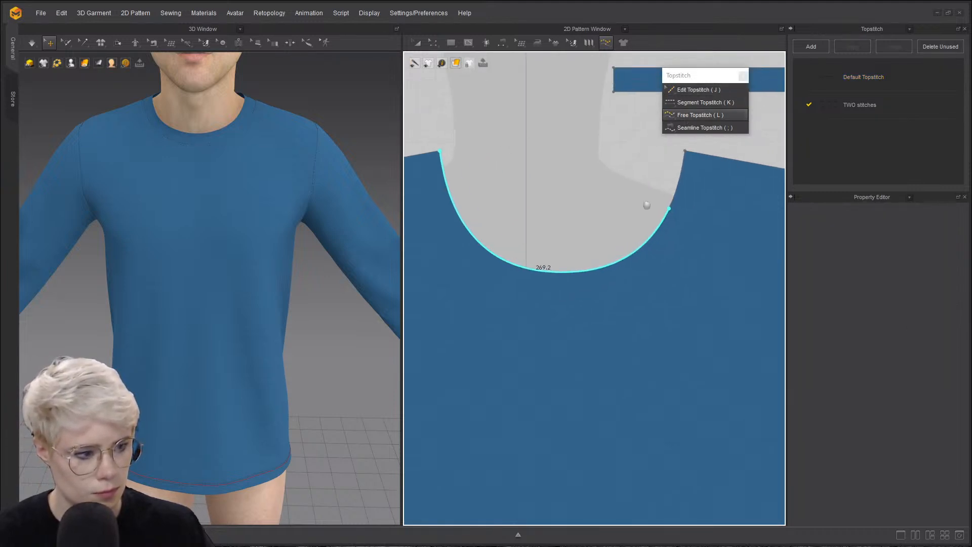
pyautogui.click(684, 153)
# - Delete the two topstitch segments along the back pattern's neckline
pyautogui.scroll(-5, 668, 228)
pyautogui.scroll(4, 718, 250)
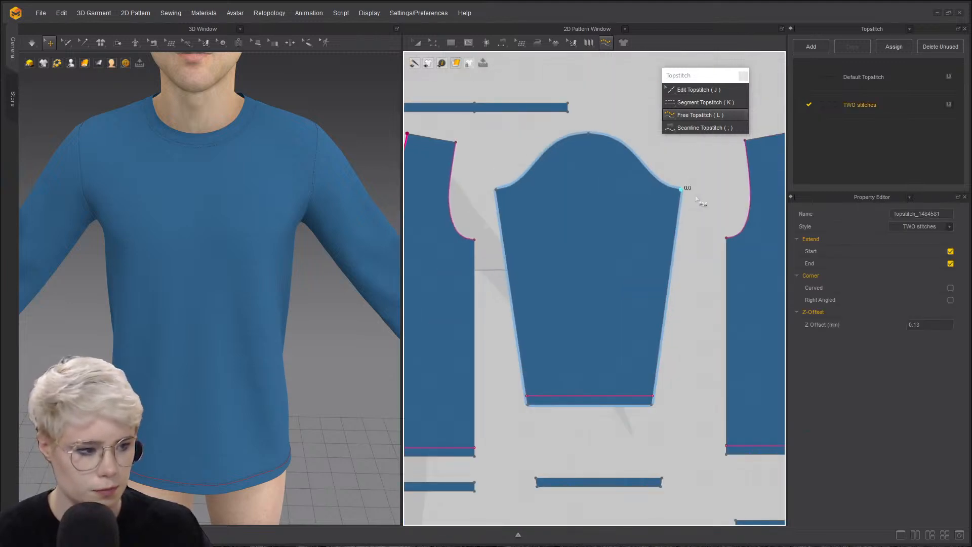
pyautogui.scroll(-3, 696, 198)
pyautogui.moveTo(696, 199); pyautogui.dragTo(577, 194, button='middle')
pyautogui.scroll(-3, 653, 183)
pyautogui.click(703, 91)
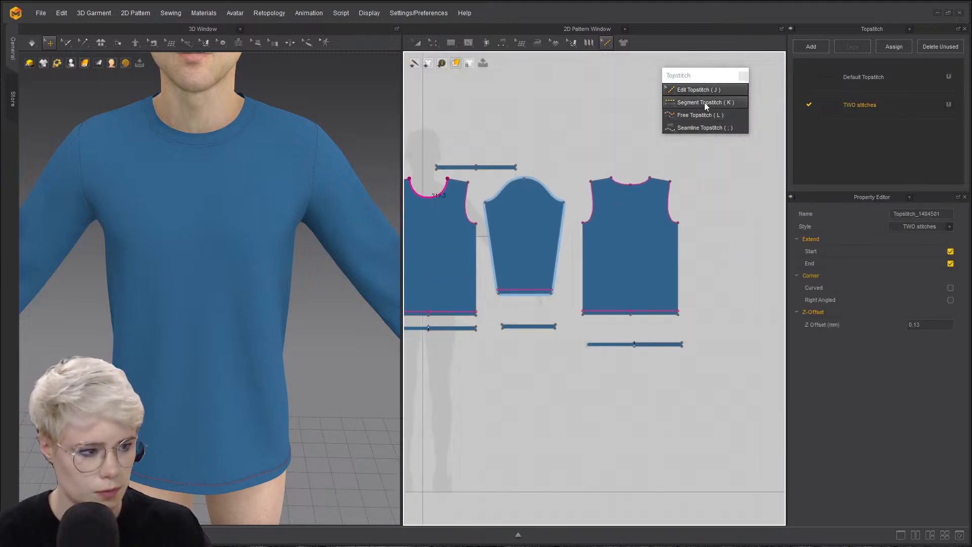
pyautogui.click(644, 184)
pyautogui.press('Delete')
pyautogui.click(618, 183)
pyautogui.press('Delete')
# - Delete both topstitch segments on the internal line above the back pattern's hem
pyautogui.click(632, 311)
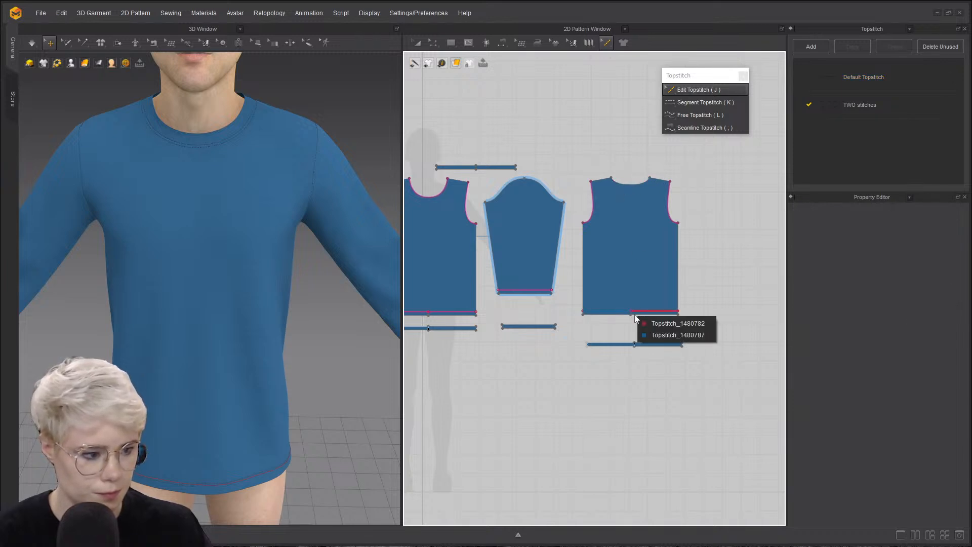
pyautogui.click(673, 324)
pyautogui.scroll(3, 627, 320)
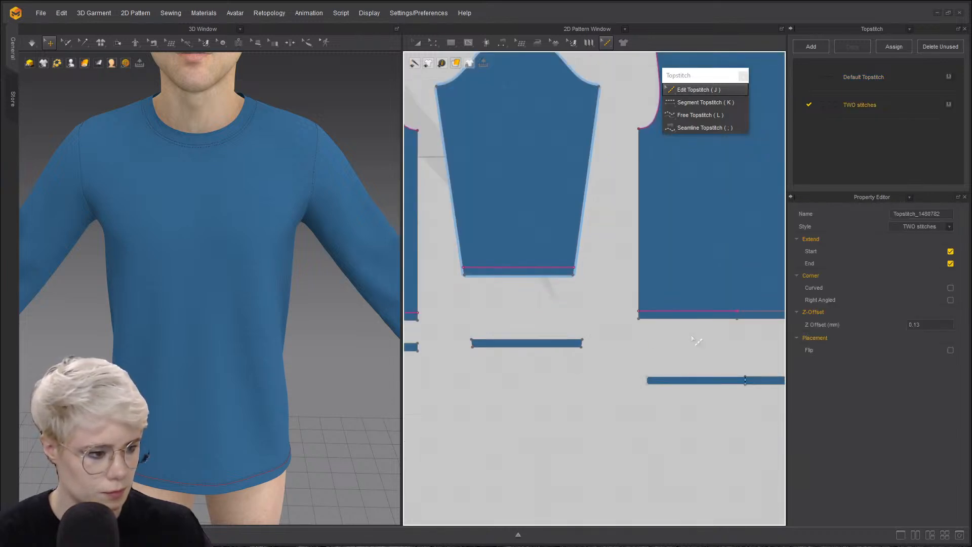
pyautogui.press('Delete')
pyautogui.click(701, 311)
pyautogui.press('Delete')
# - Delete both topstitch segments on the internal line above the front pattern's hem
pyautogui.moveTo(496, 318); pyautogui.dragTo(713, 300, button='middle')
pyautogui.scroll(3, 602, 295)
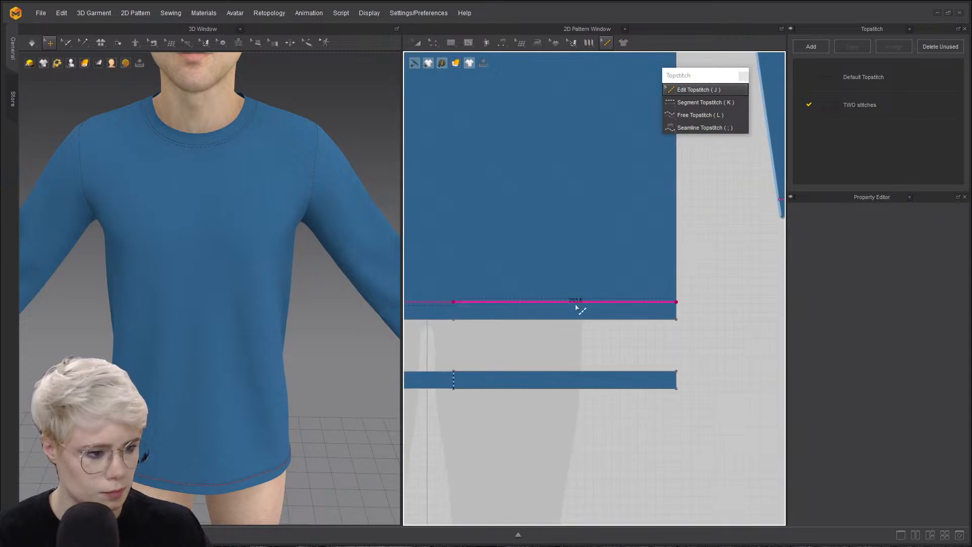
pyautogui.click(575, 306)
pyautogui.press('Delete')
pyautogui.moveTo(475, 314); pyautogui.dragTo(665, 294, button='middle')
pyautogui.scroll(-1, 665, 294)
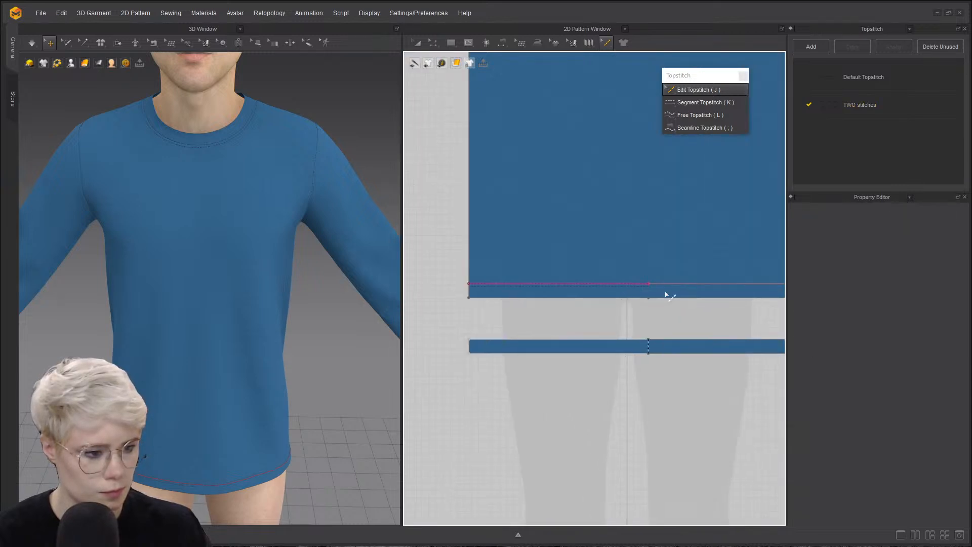
# - Try to add a free topstitch along the internal line above the front pattern's hem, from its left end to its right end
pyautogui.click(703, 115)
pyautogui.moveTo(627, 265); pyautogui.dragTo(454, 253, button='middle')
pyautogui.scroll(-1, 453, 254)
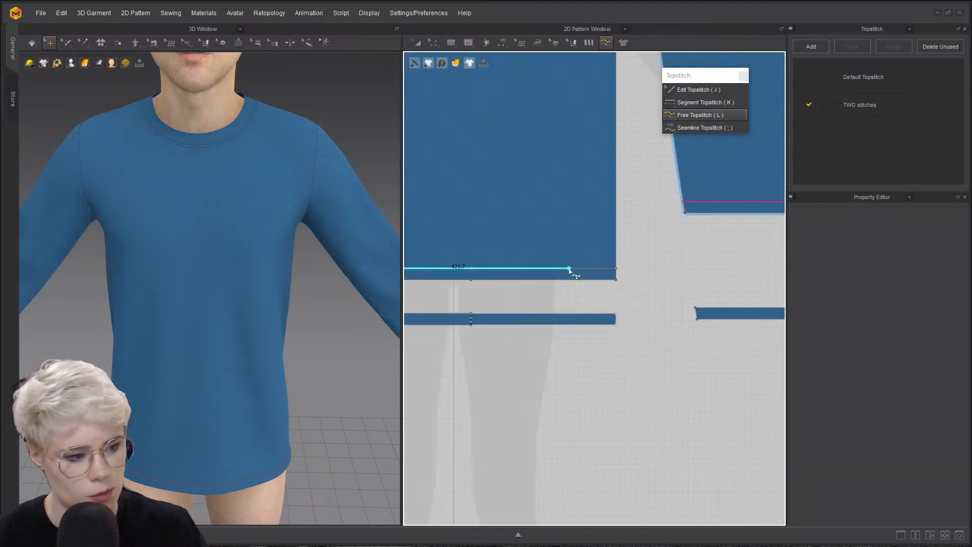
pyautogui.click(616, 270)
pyautogui.scroll(-3, 653, 273)
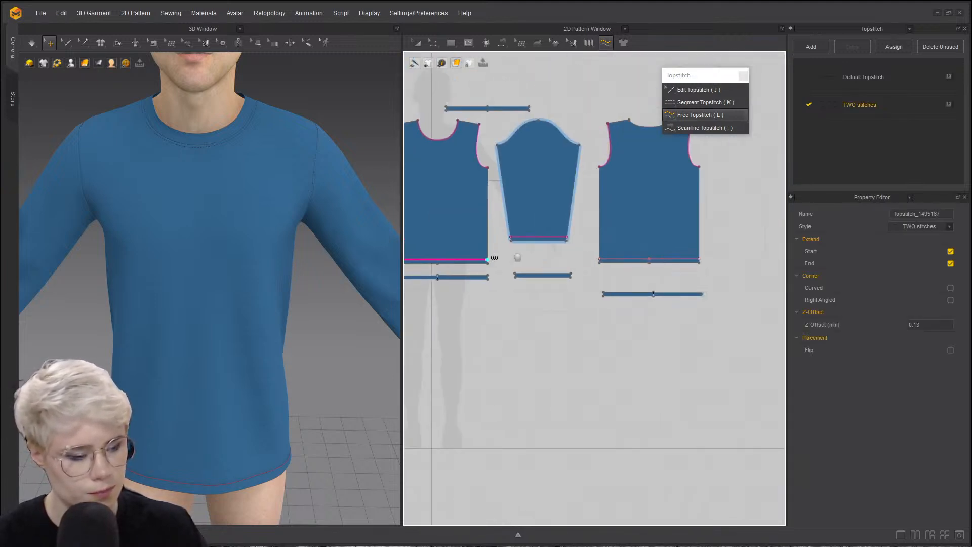
pyautogui.scroll(3, 567, 282)
pyautogui.scroll(3, 567, 263)
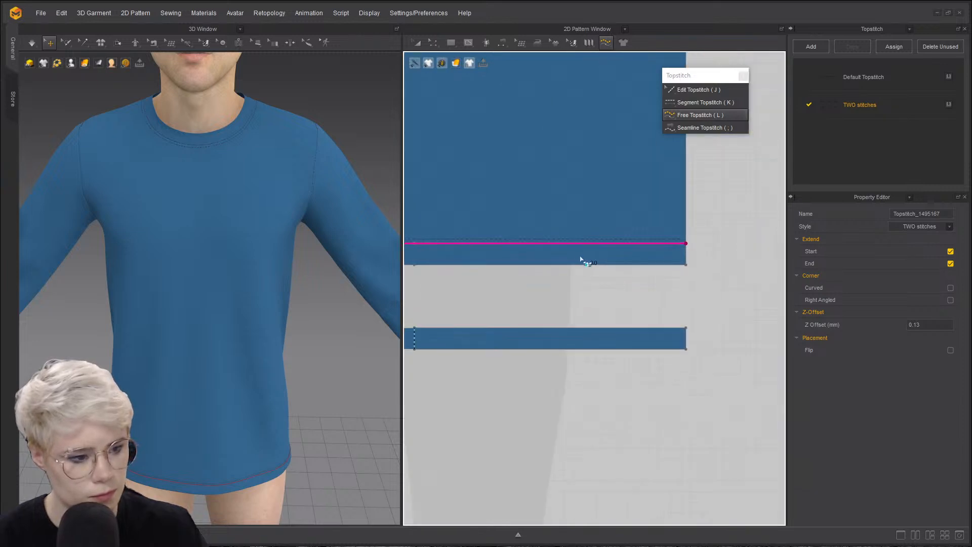
pyautogui.hotkey('ctrl', 'z')
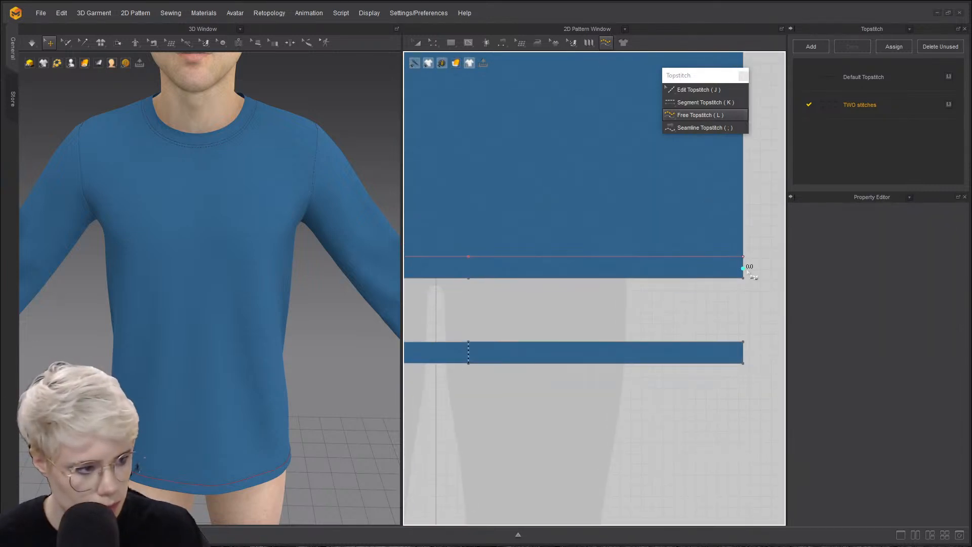
pyautogui.click(700, 103)
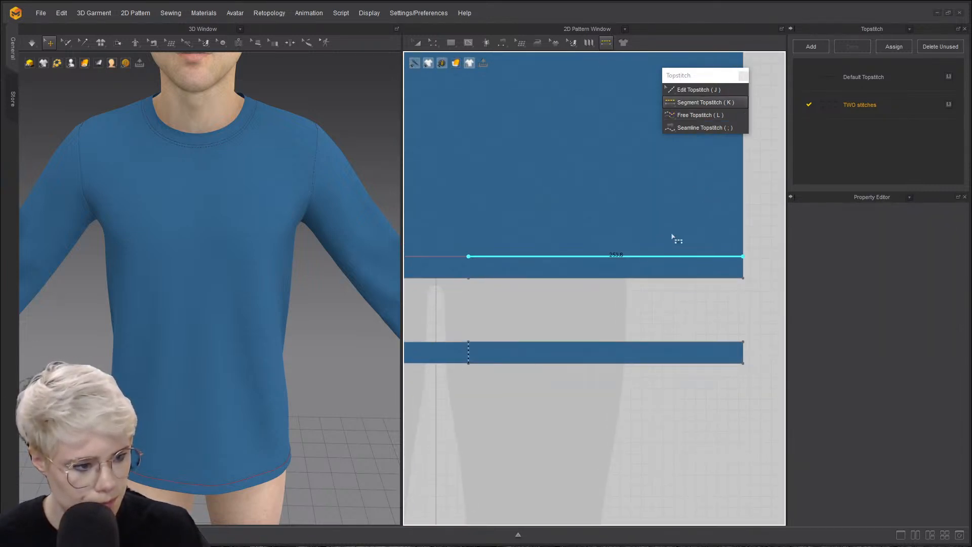
# - Add one continuous TWO stitches free topstitch from the right end to the left end of the line above the front pattern's hem
pyautogui.click(713, 116)
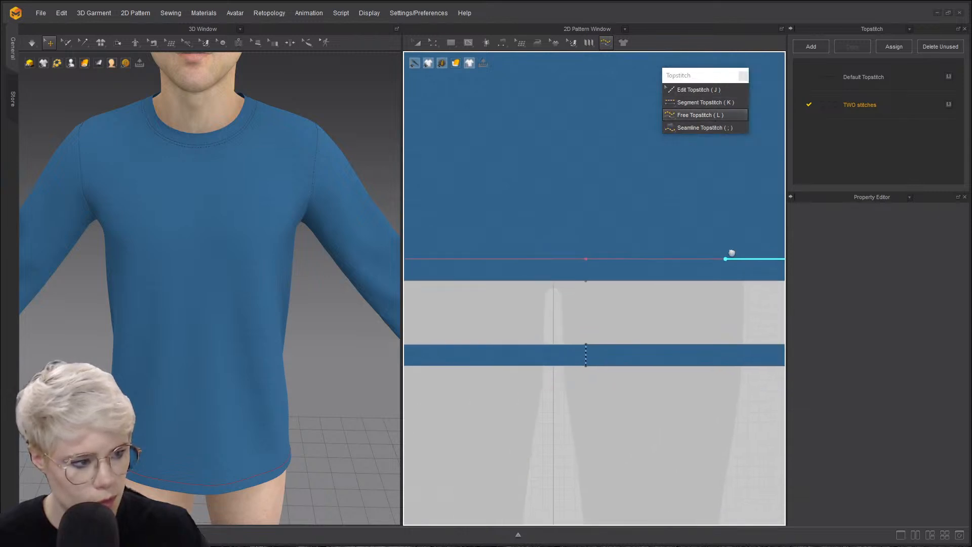
pyautogui.scroll(-3, 577, 253)
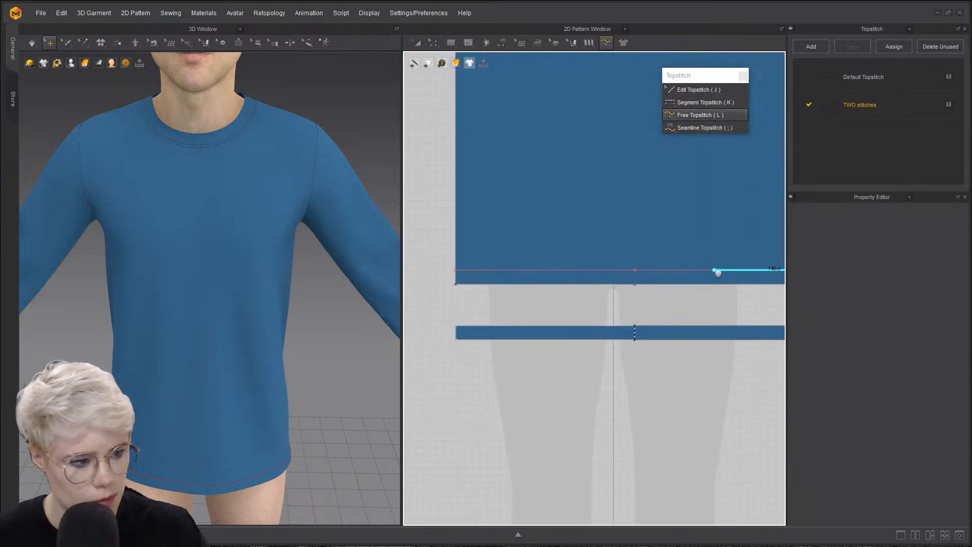
pyautogui.moveTo(591, 265); pyautogui.dragTo(522, 265, button='middle')
pyautogui.moveTo(451, 264); pyautogui.dragTo(518, 265, button='middle')
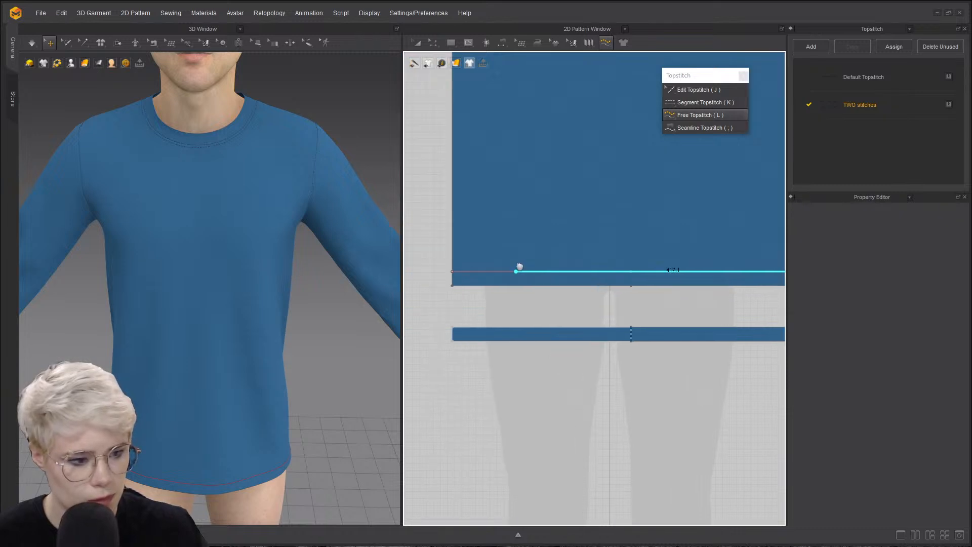
pyautogui.click(457, 274)
pyautogui.scroll(3, 635, 224)
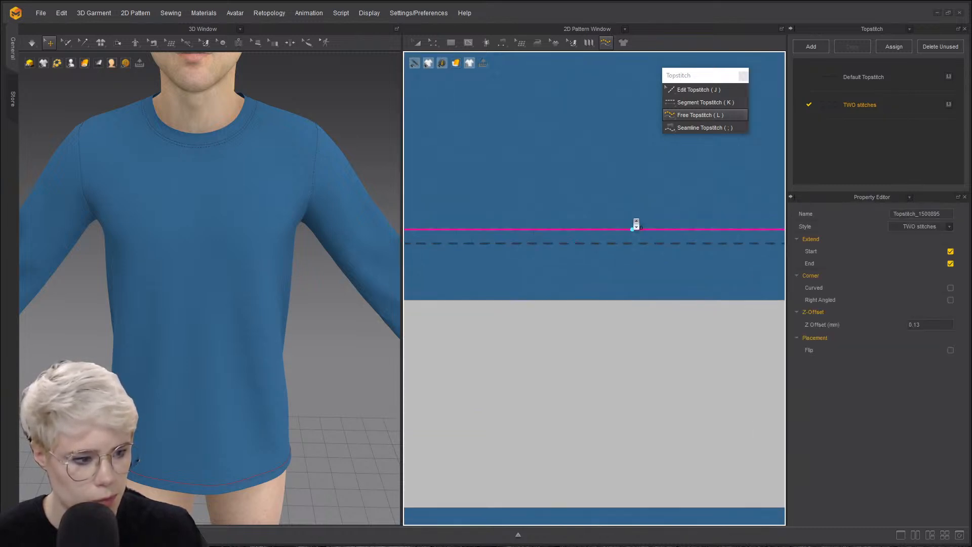
pyautogui.moveTo(215, 308); pyautogui.dragTo(346, 336, button='right')
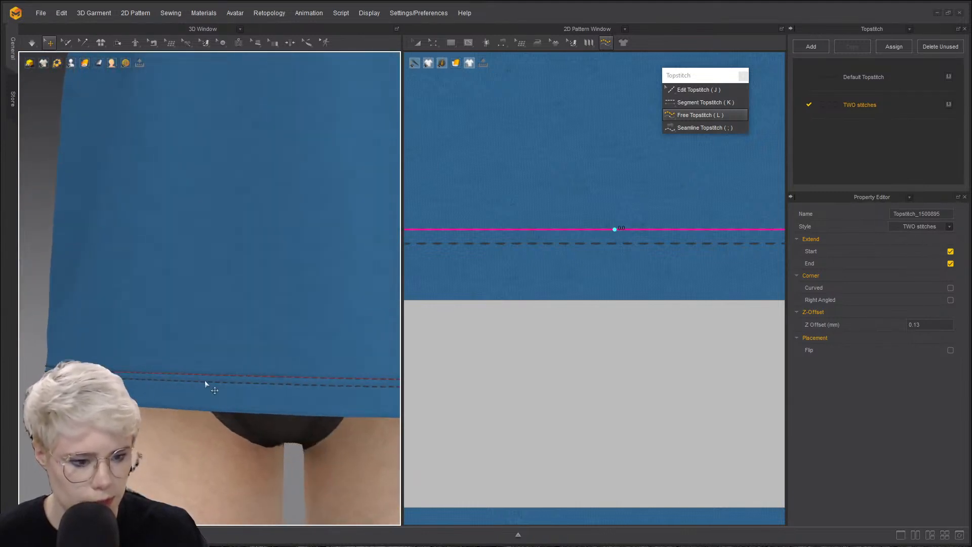
pyautogui.moveTo(205, 380); pyautogui.dragTo(284, 368, button='right')
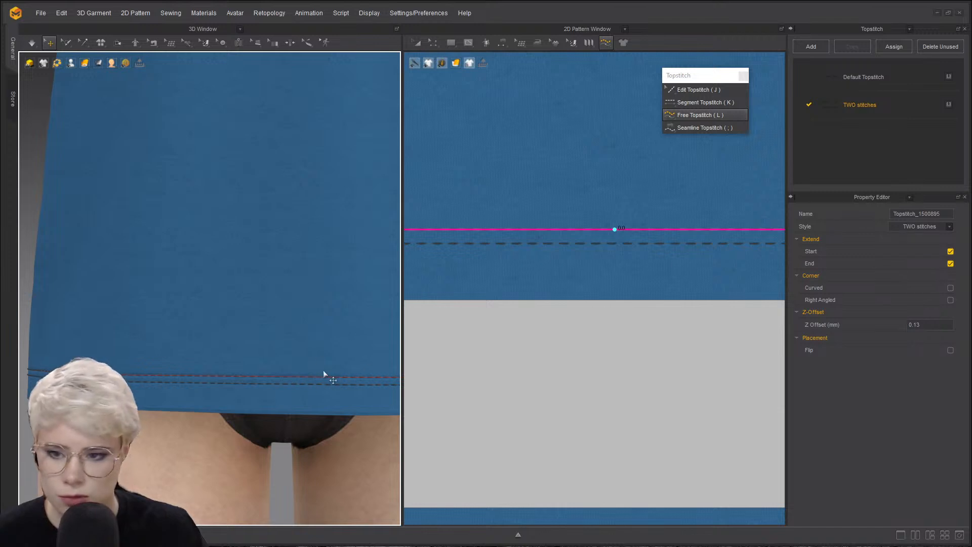
# - Add one continuous TWO stitches free topstitch along the whole internal line above the back pattern's hem, from right end to left end
pyautogui.scroll(-8, 453, 352)
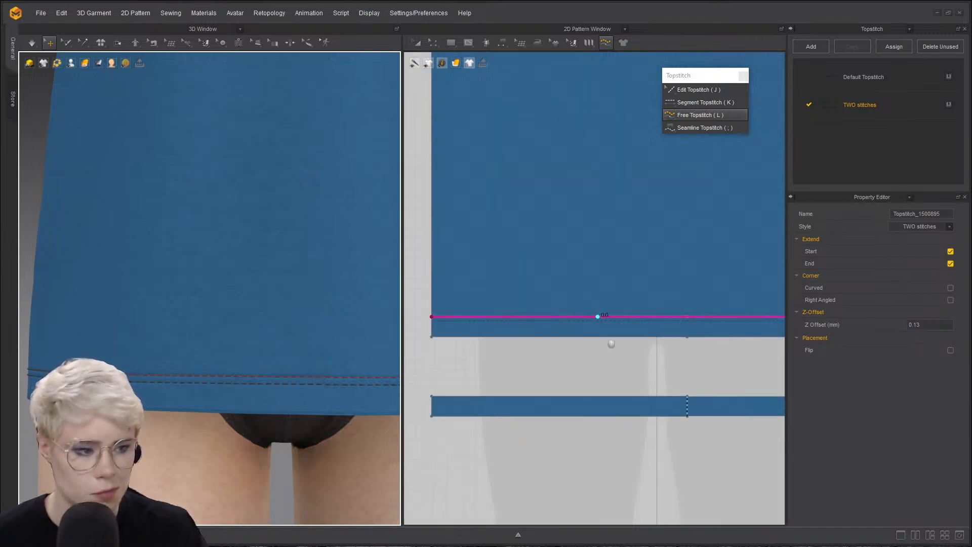
pyautogui.scroll(4, 530, 325)
pyautogui.moveTo(642, 325); pyautogui.dragTo(765, 312, button='middle')
pyautogui.click(677, 304)
pyautogui.scroll(-1, 516, 305)
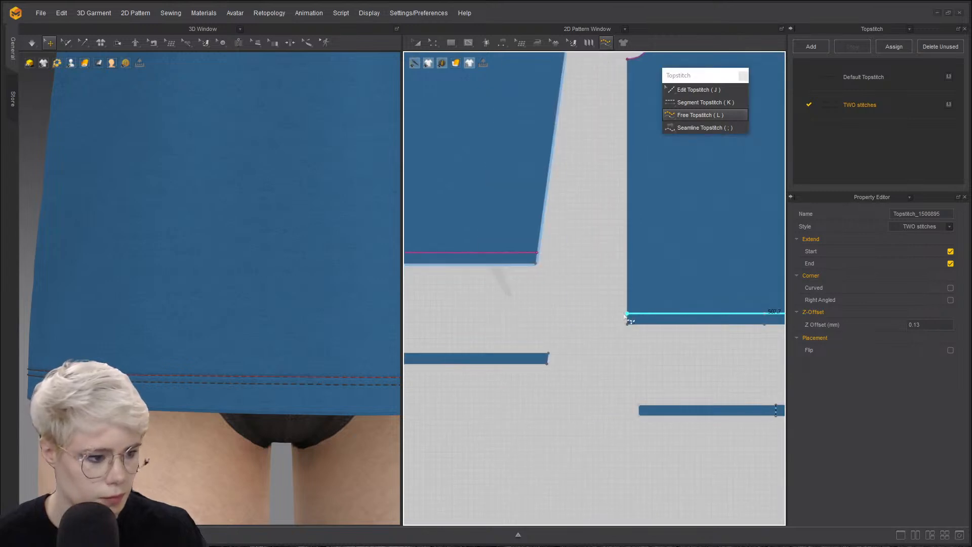
pyautogui.click(627, 314)
pyautogui.scroll(-2, 638, 311)
pyautogui.moveTo(639, 311); pyautogui.dragTo(519, 298, button='middle')
pyautogui.scroll(5, 562, 298)
pyautogui.scroll(-6, 223, 359)
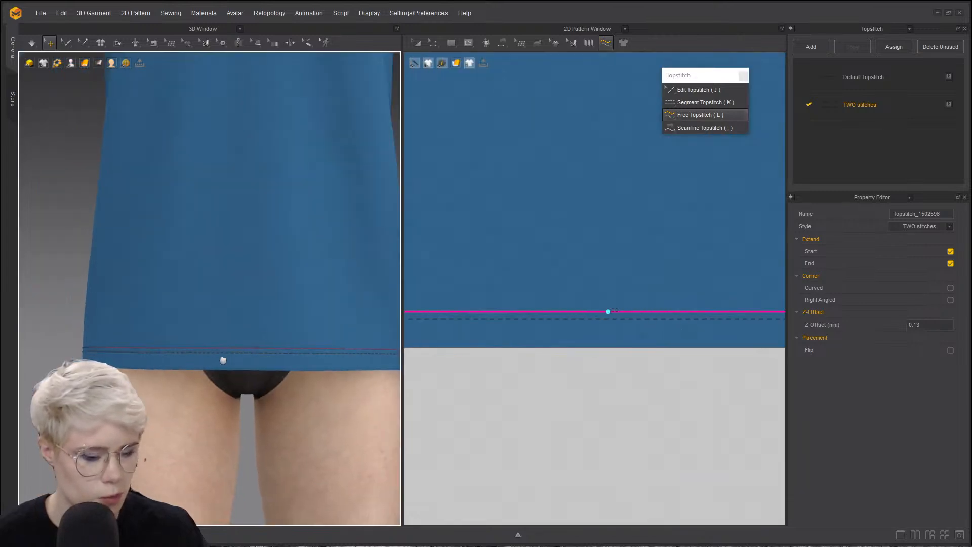
# - Examine the neckline topstitching on the 3D garment from the front, the side and the back
pyautogui.moveTo(240, 303); pyautogui.dragTo(304, 332, button='right')
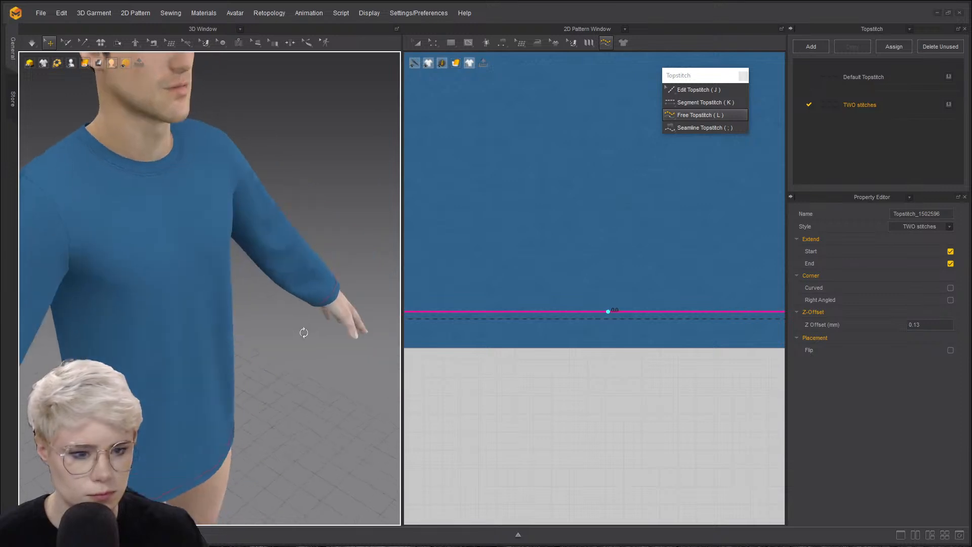
pyautogui.scroll(3, 159, 154)
pyautogui.moveTo(158, 154); pyautogui.dragTo(217, 275, button='middle')
pyautogui.scroll(3, 202, 243)
pyautogui.moveTo(192, 243); pyautogui.dragTo(162, 244, button='right')
pyautogui.moveTo(162, 243); pyautogui.dragTo(191, 299, button='middle')
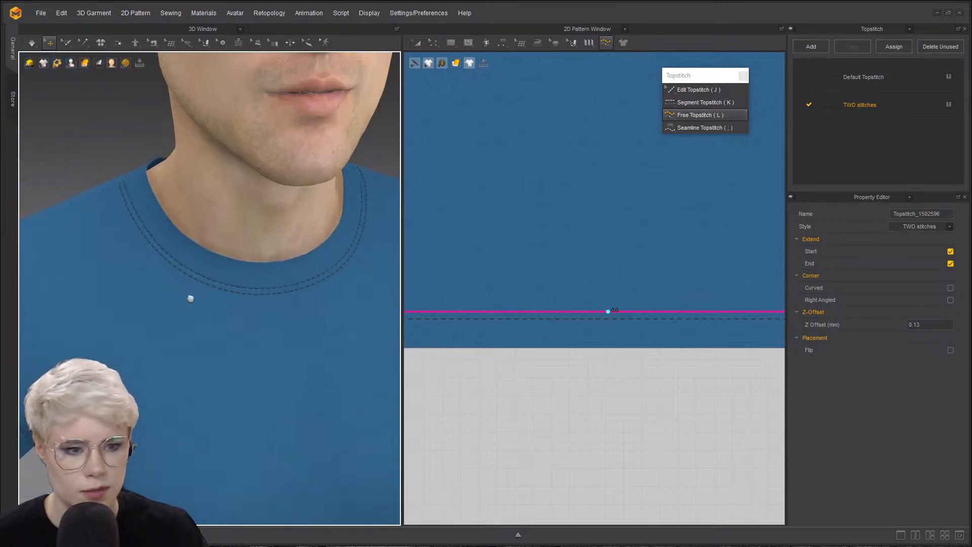
pyautogui.moveTo(330, 302)
pyautogui.mouseDown(button='right')
pyautogui.moveTo(191, 291)
pyautogui.moveTo(326, 304)
pyautogui.mouseUp(button='right')
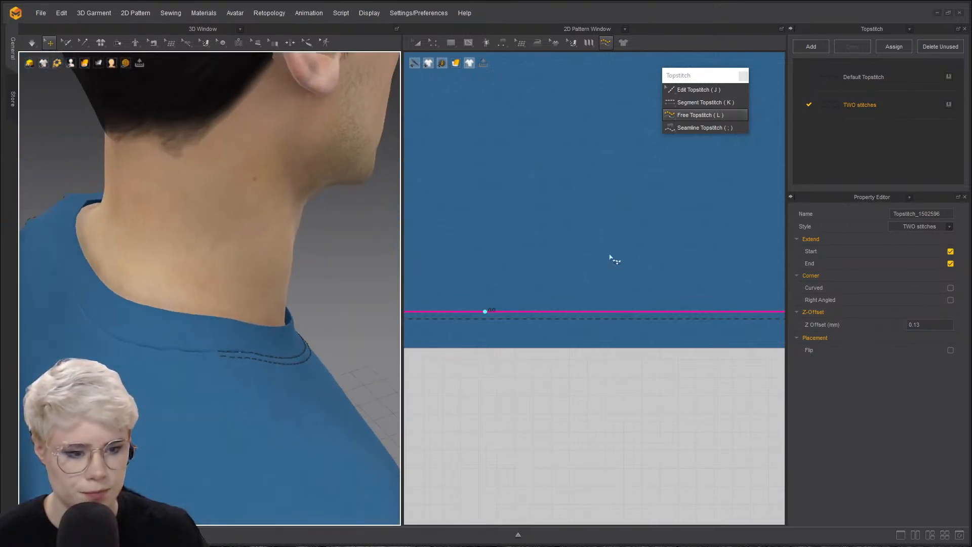
pyautogui.scroll(-1, 610, 258)
# - Change the front neckline topstitch to the Default Topstitch style
pyautogui.click(875, 79)
pyautogui.moveTo(254, 353); pyautogui.dragTo(241, 234, button='right')
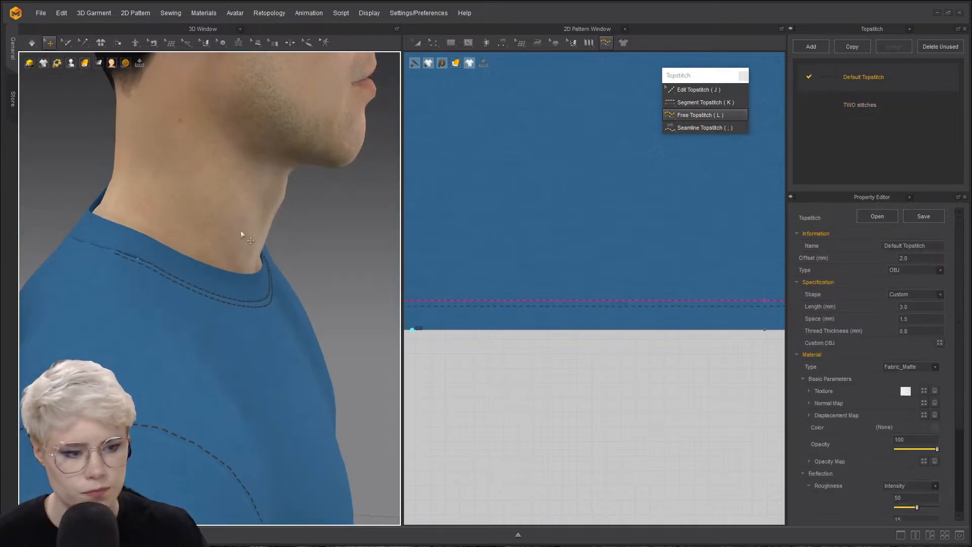
pyautogui.scroll(-5, 629, 325)
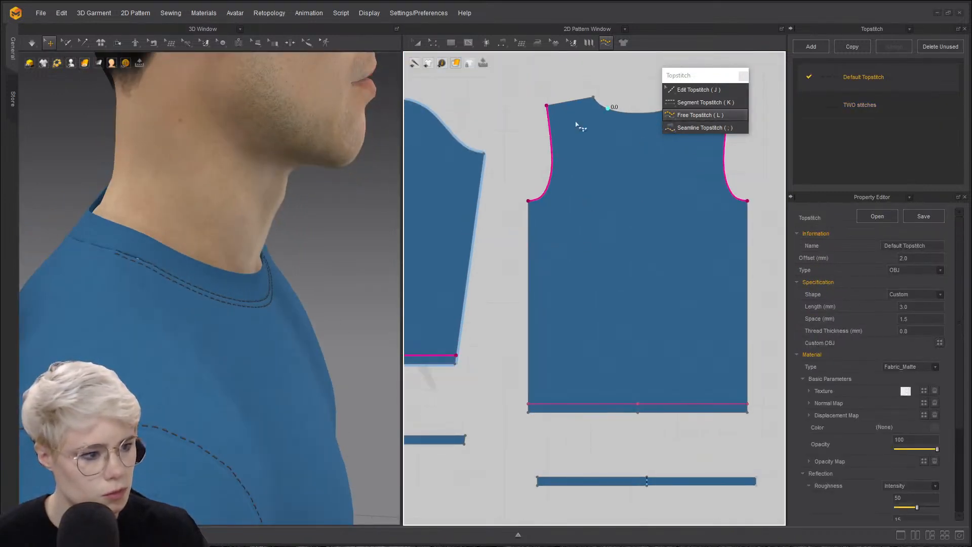
pyautogui.scroll(-2, 577, 126)
pyautogui.scroll(6, 582, 177)
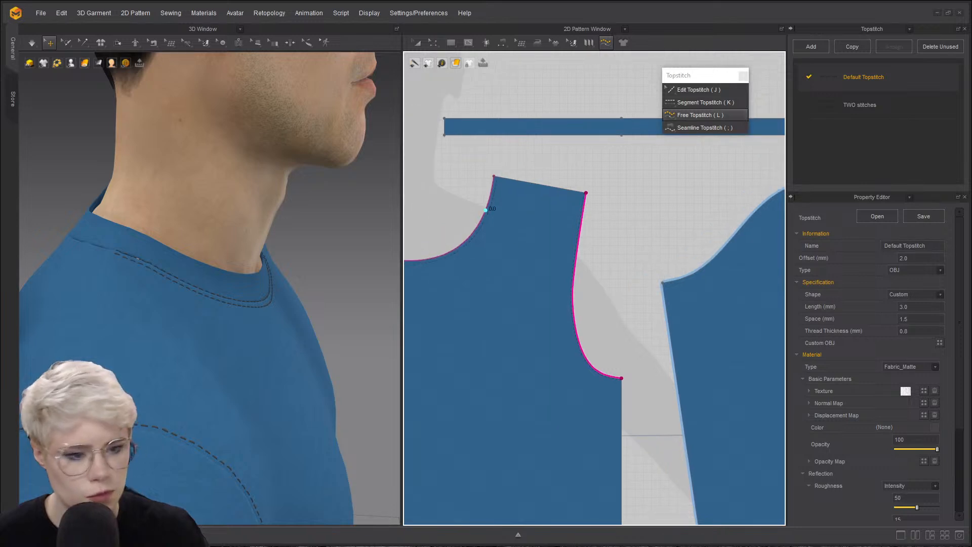
pyautogui.moveTo(119, 307); pyautogui.dragTo(45, 307, button='right')
pyautogui.moveTo(178, 254); pyautogui.dragTo(165, 265, button='right')
pyautogui.moveTo(165, 266); pyautogui.dragTo(158, 288, button='middle')
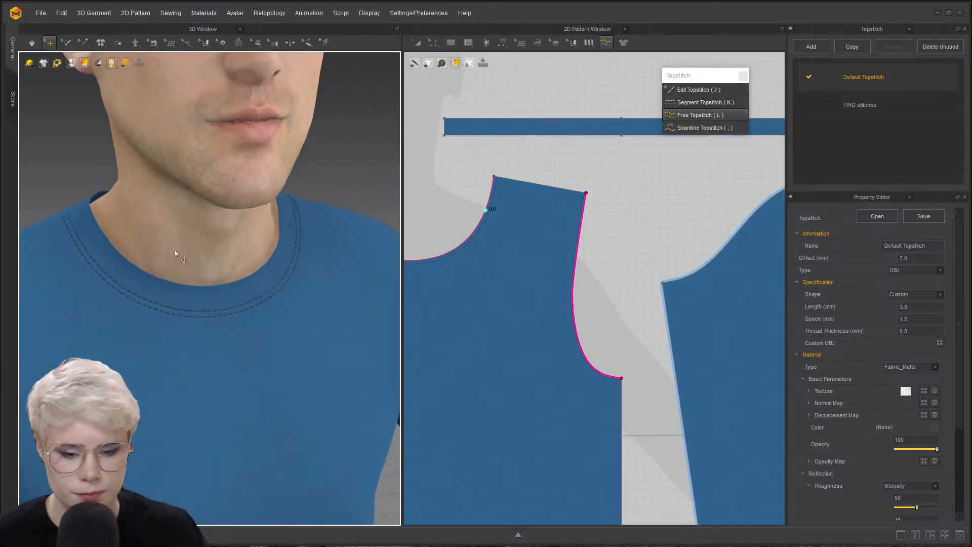
pyautogui.moveTo(400, 151); pyautogui.dragTo(438, 151)
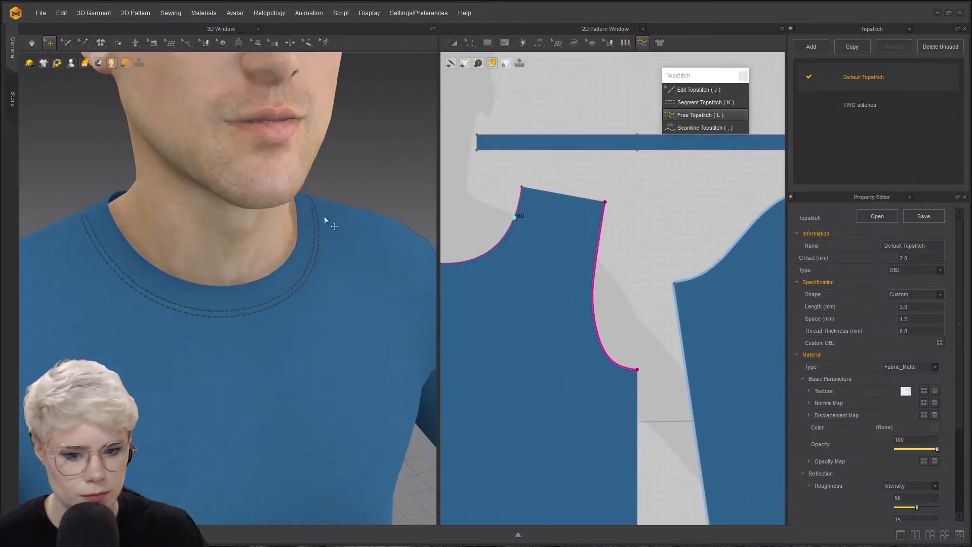
pyautogui.moveTo(168, 241)
pyautogui.mouseDown(button='right')
pyautogui.moveTo(139, 299)
pyautogui.moveTo(131, 282)
pyautogui.moveTo(172, 257)
pyautogui.mouseUp(button='right')
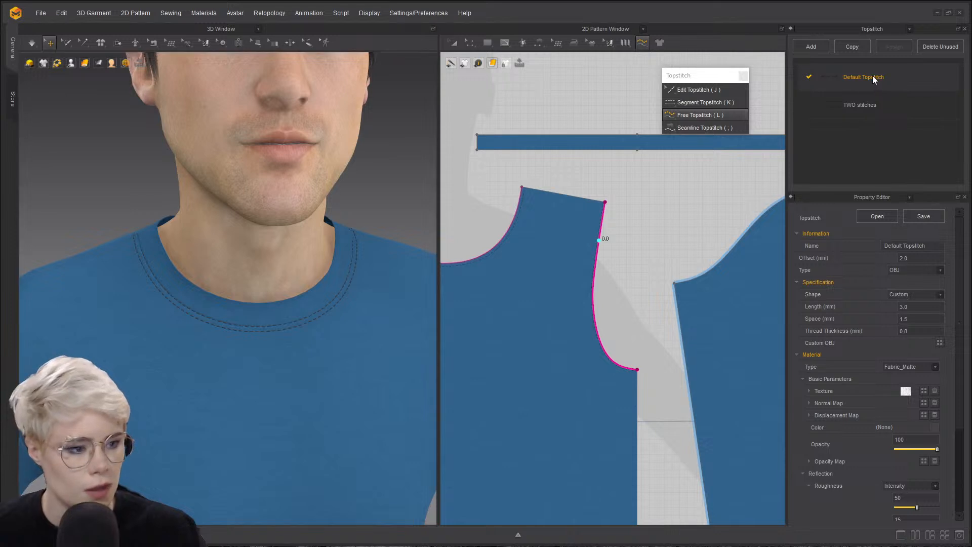
pyautogui.click(507, 234)
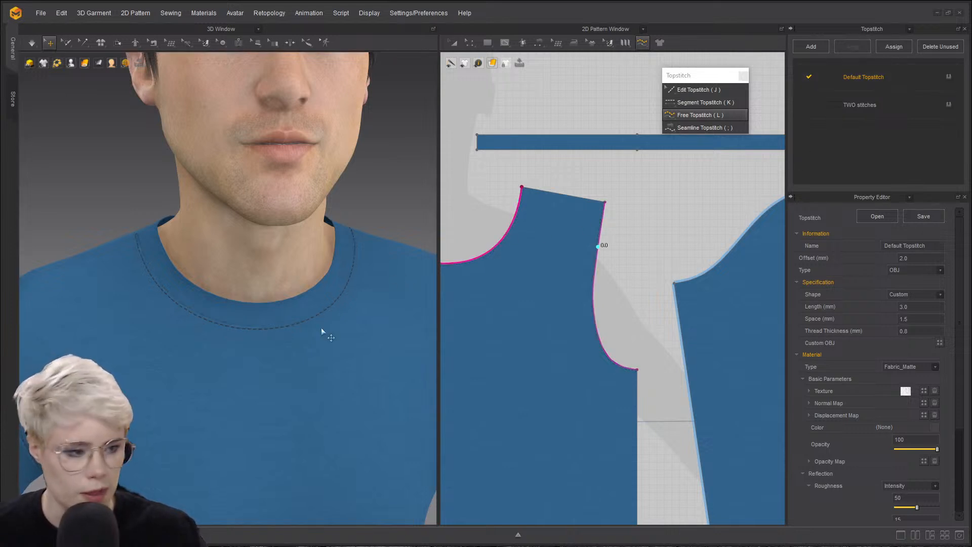
# - Add a Default Topstitch segment topstitch along the back pattern's neckline
pyautogui.scroll(-5, 479, 262)
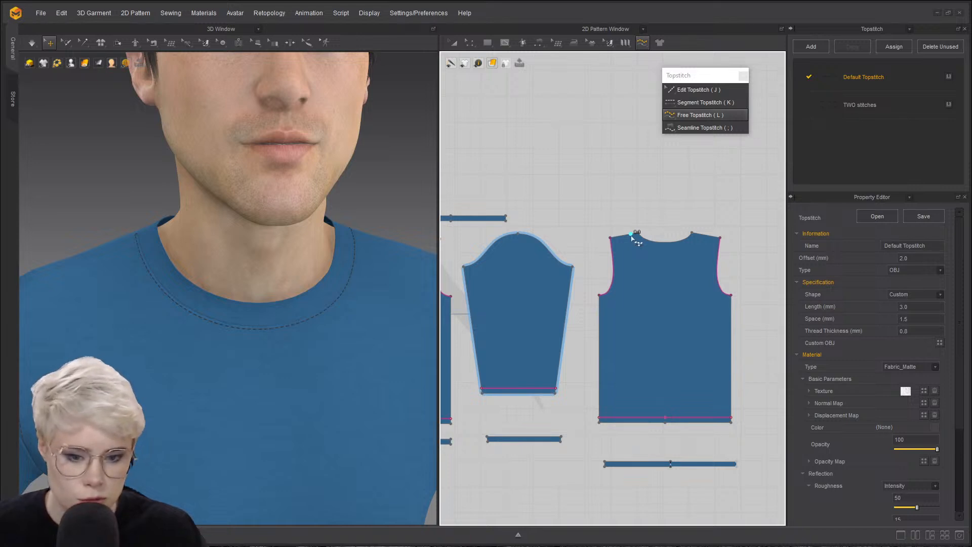
pyautogui.click(611, 236)
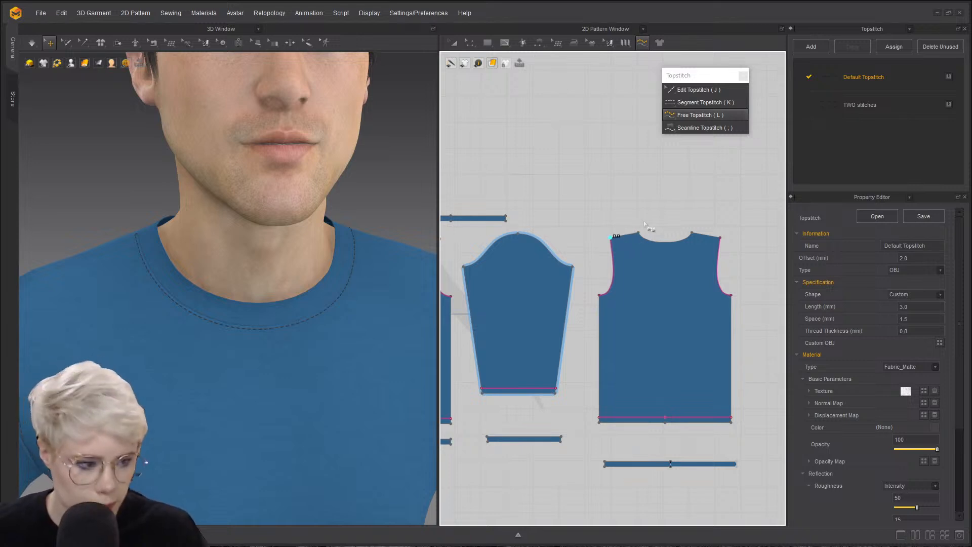
pyautogui.scroll(4, 648, 226)
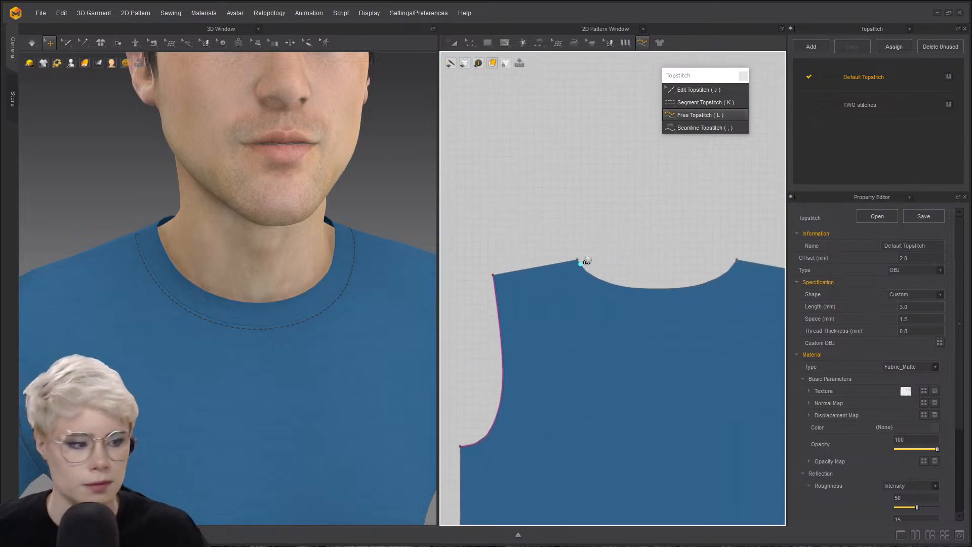
pyautogui.click(700, 105)
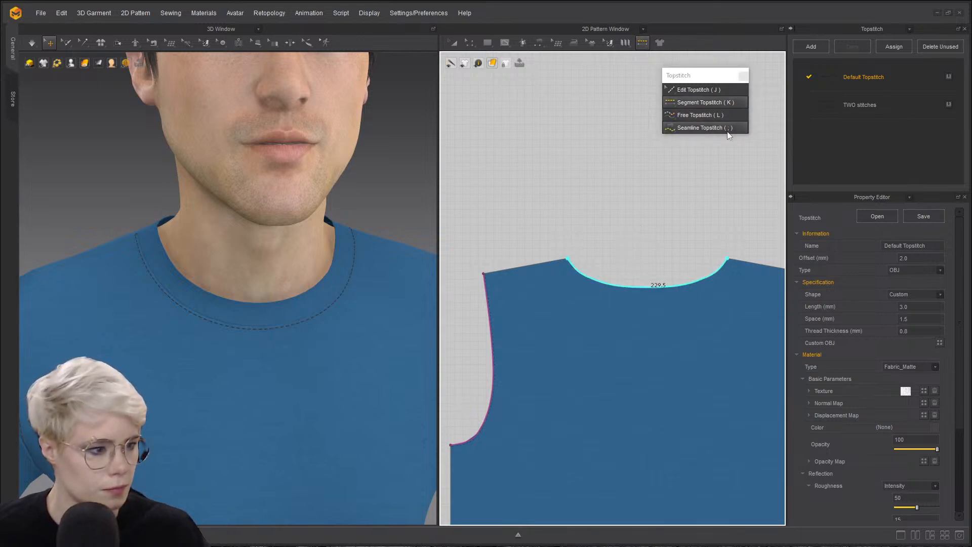
pyautogui.click(649, 287)
pyautogui.moveTo(350, 287); pyautogui.dragTo(215, 371, button='right')
pyautogui.scroll(-4, 215, 371)
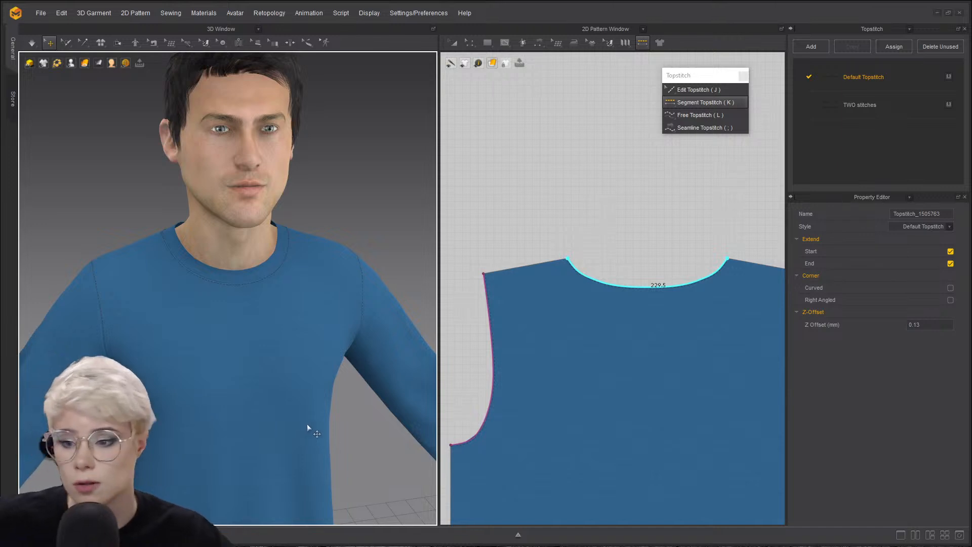
pyautogui.scroll(-5, 307, 424)
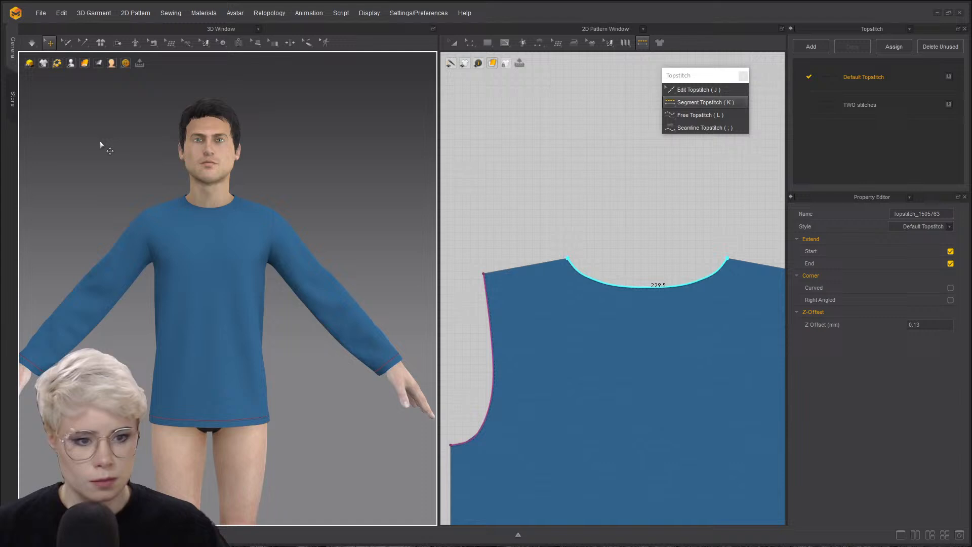
pyautogui.click(41, 13)
pyautogui.moveTo(67, 74)
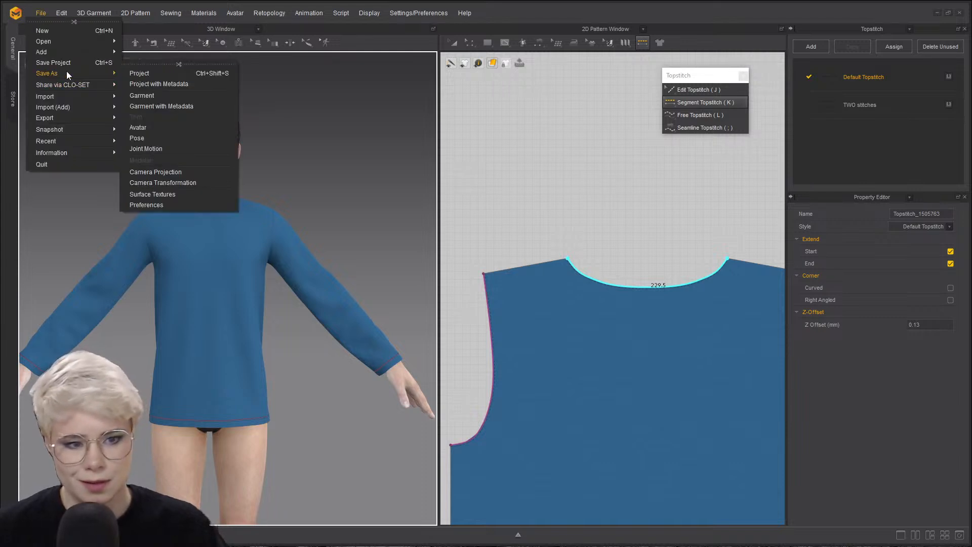
pyautogui.click(152, 96)
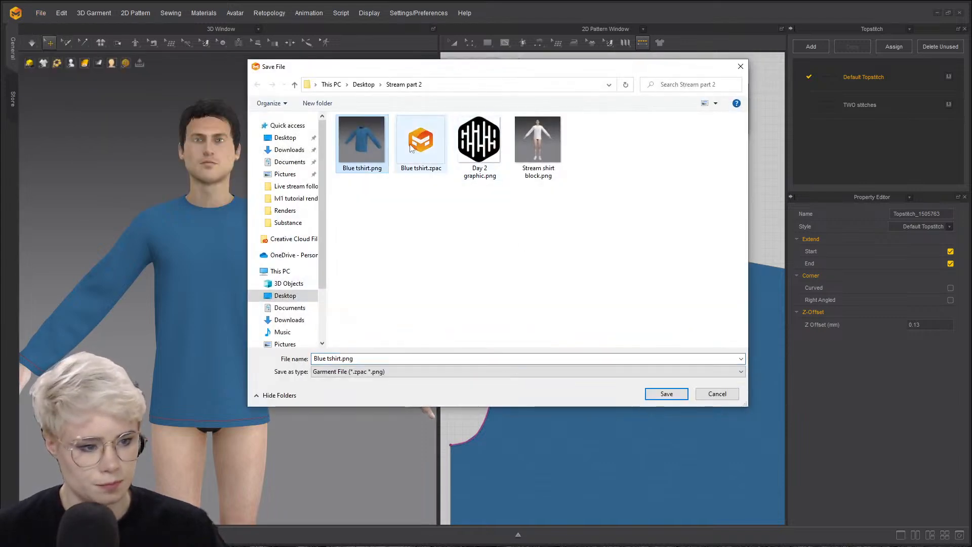
pyautogui.click(715, 395)
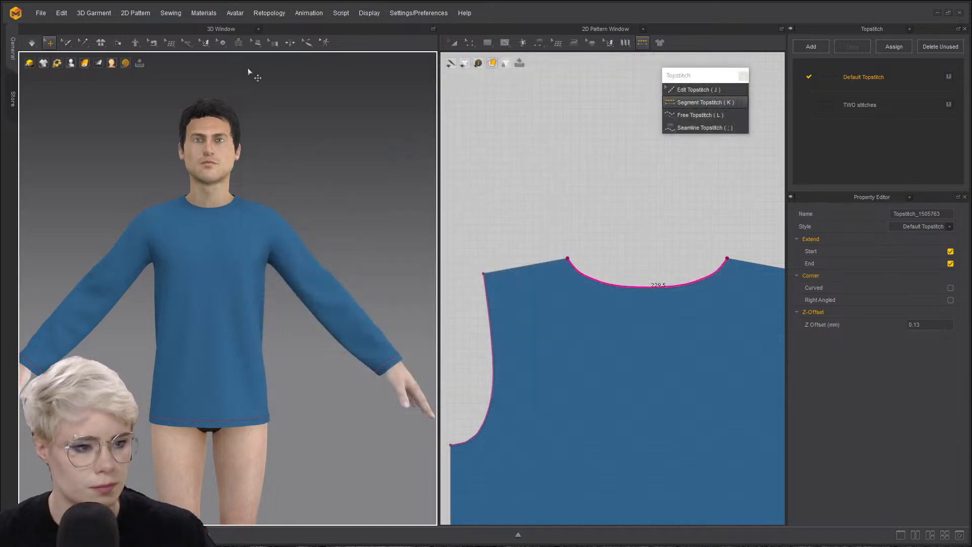
# - Save the scene as a project file named "blue tshirt" in the Stream part 2 folder
pyautogui.click(41, 13)
pyautogui.moveTo(59, 71)
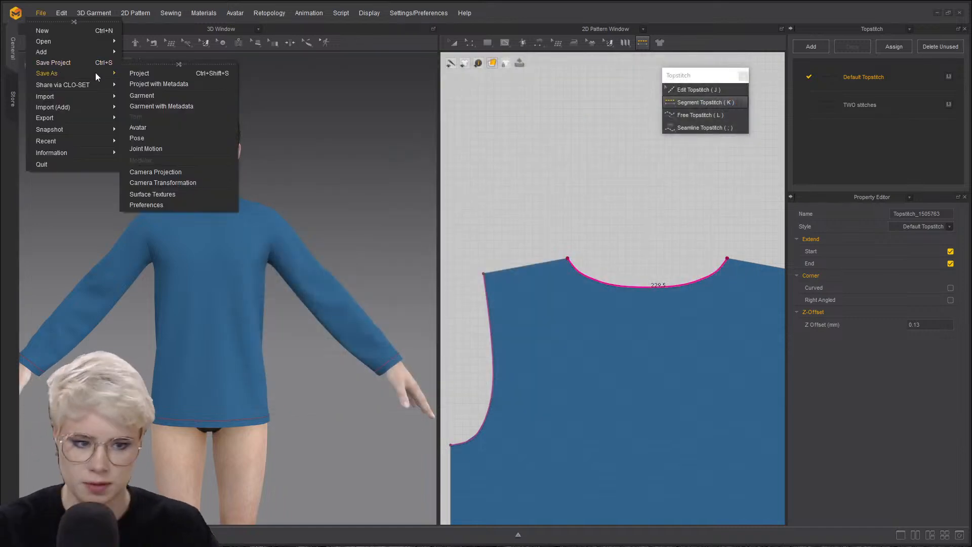
pyautogui.click(144, 72)
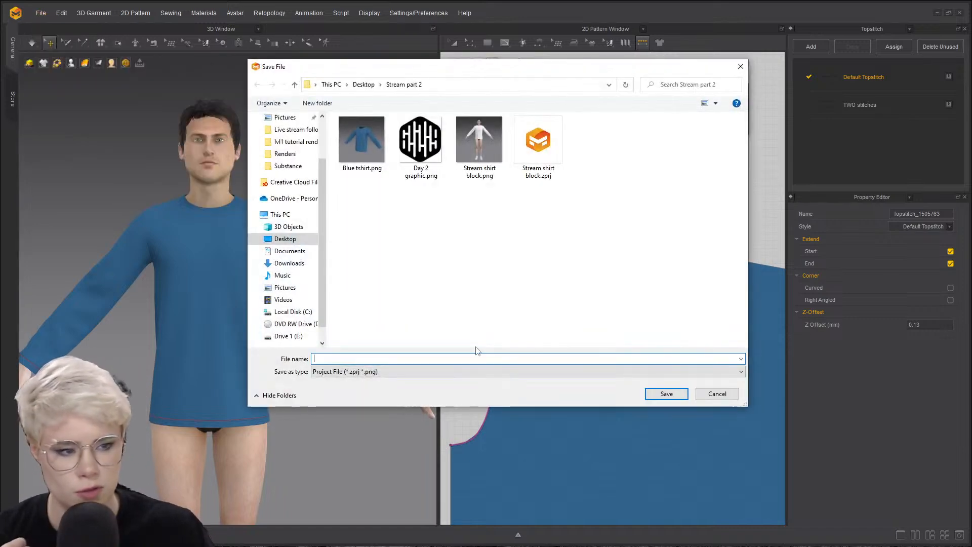
pyautogui.write('bl')
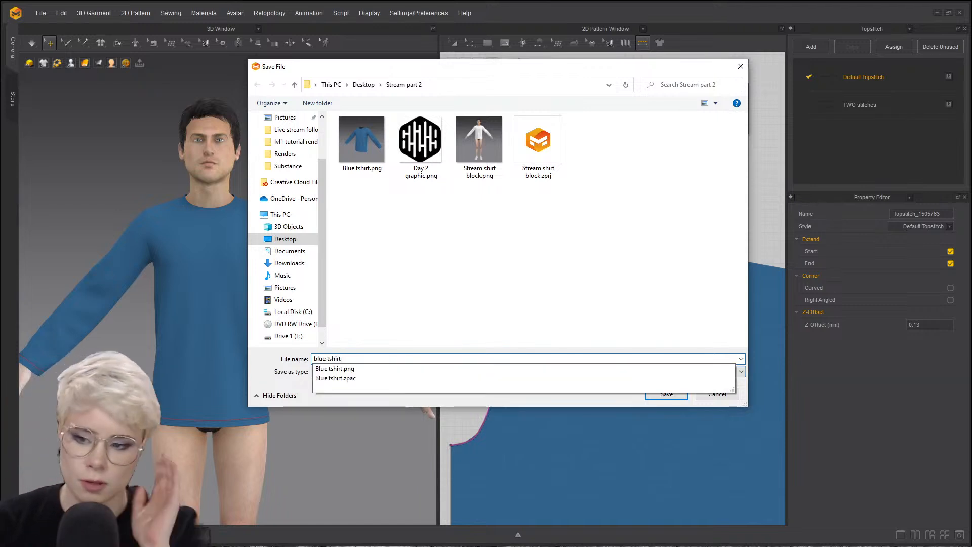
pyautogui.write('ue tshirt')
pyautogui.press('Return')
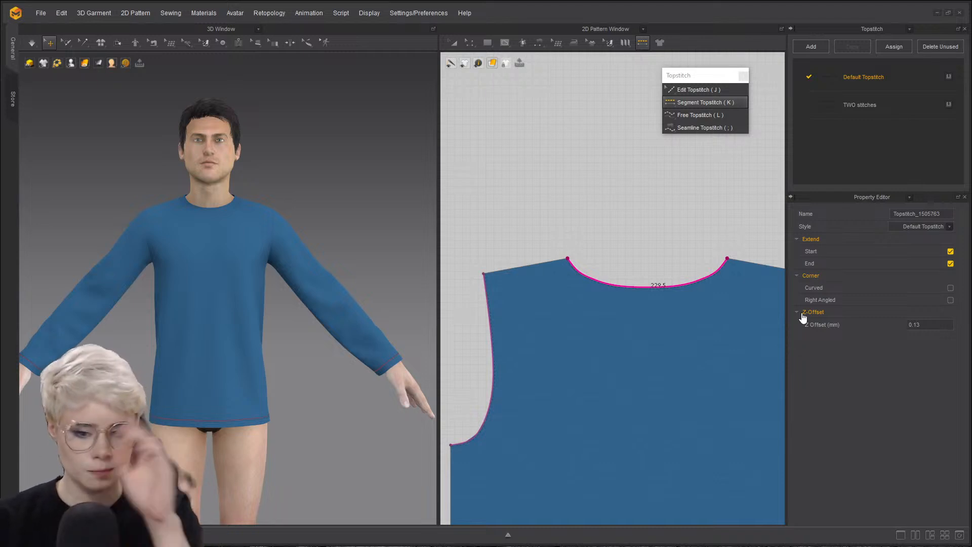
# - Close the floating Topstitch tool palette over the 2D patterns
pyautogui.scroll(-4, 481, 400)
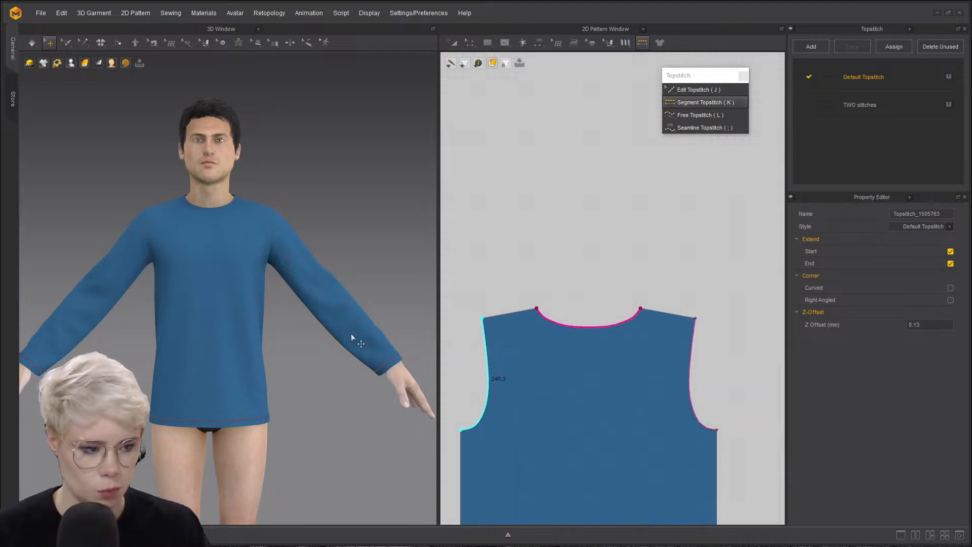
pyautogui.scroll(-3, 345, 349)
pyautogui.moveTo(309, 446); pyautogui.dragTo(301, 260, button='middle')
pyautogui.scroll(-2, 291, 258)
pyautogui.scroll(-3, 534, 343)
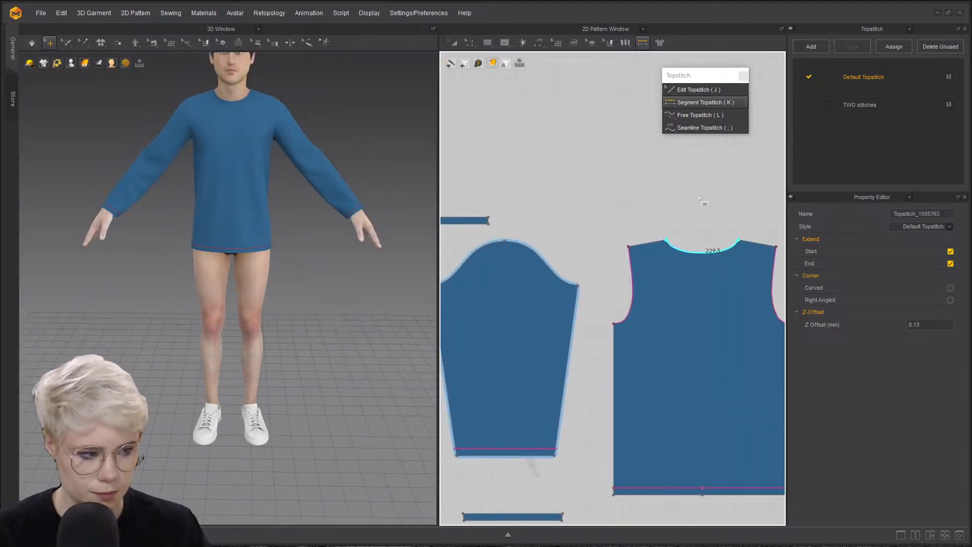
pyautogui.click(743, 75)
pyautogui.moveTo(285, 230); pyautogui.dragTo(258, 311, button='middle')
pyautogui.scroll(3, 282, 341)
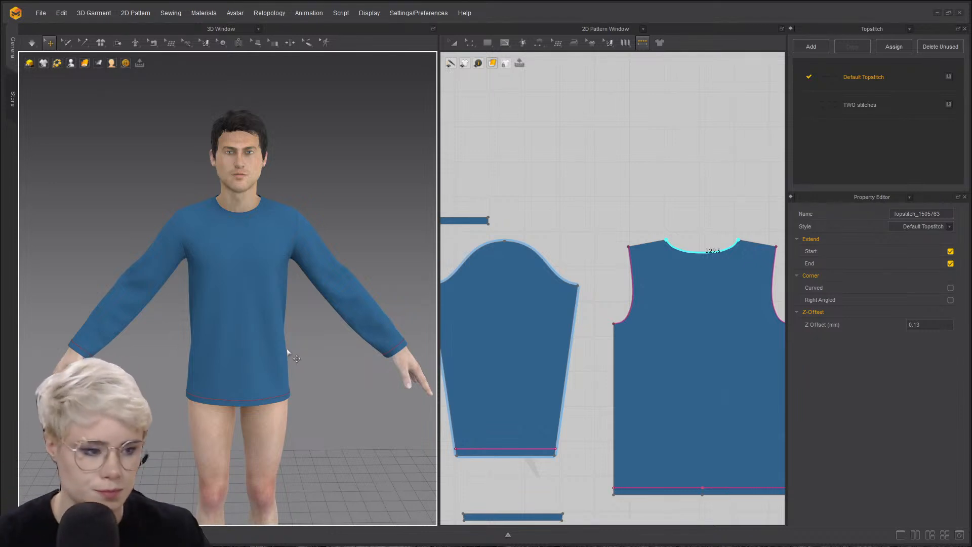
pyautogui.click(41, 14)
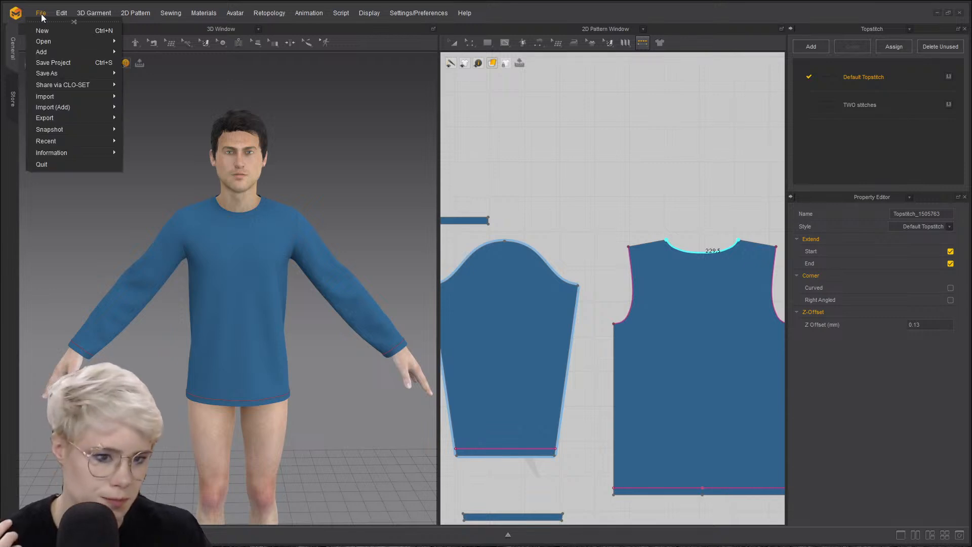
pyautogui.moveTo(112, 44)
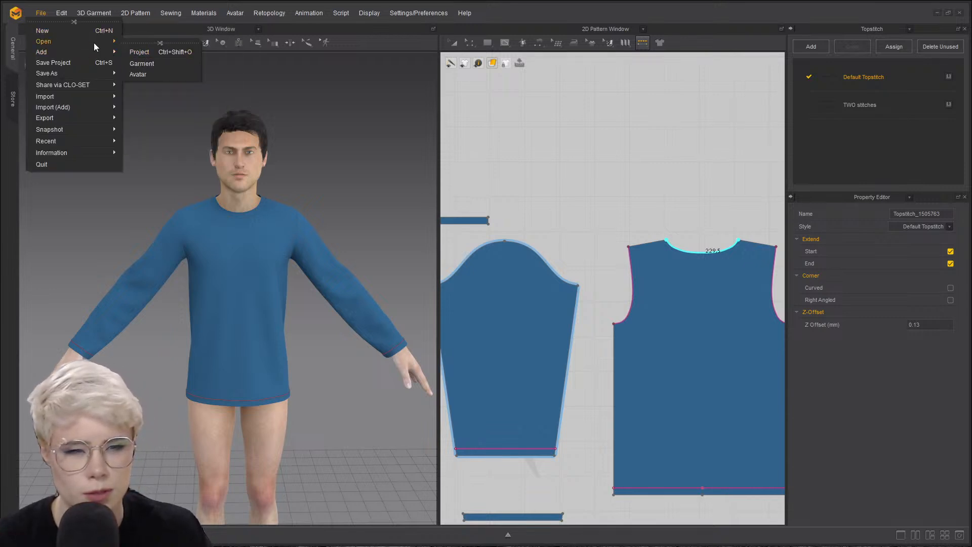
pyautogui.click(284, 136)
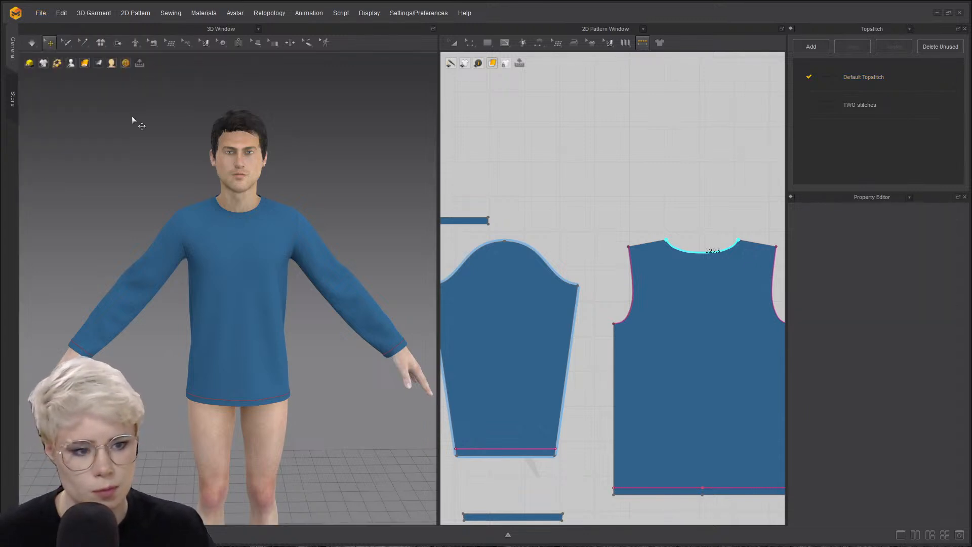
# - Delete all the shirt's pattern pieces, leaving only the avatar in the scene
pyautogui.click(205, 134)
pyautogui.press('Delete')
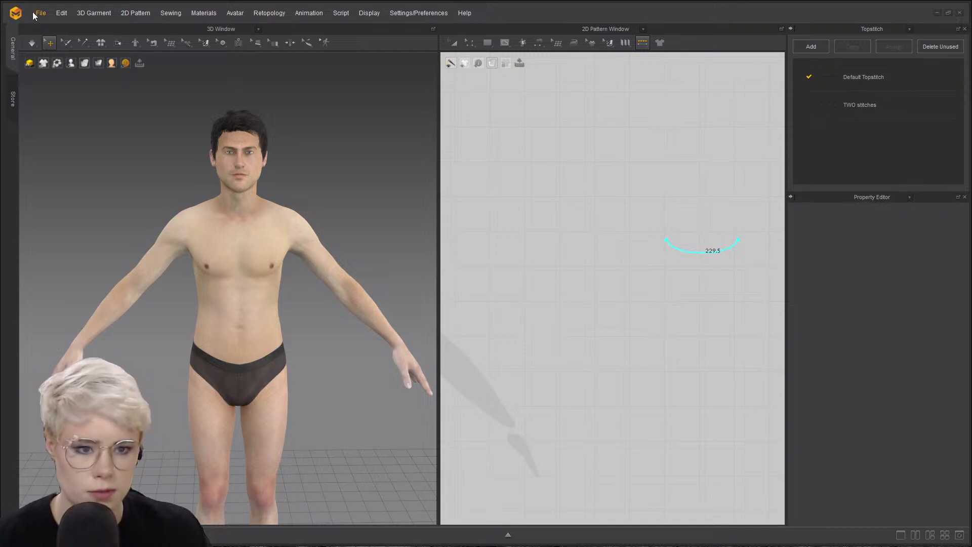
# - Add the garment file Blue tshirt.png from the Stream part 2 folder without loading the avatar pose and size
pyautogui.click(36, 14)
pyautogui.moveTo(51, 41)
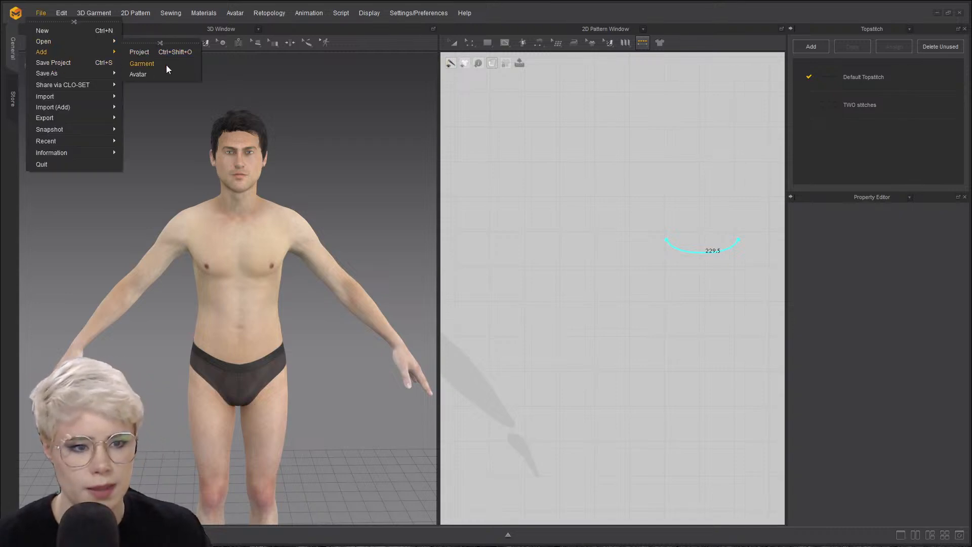
pyautogui.click(166, 64)
pyautogui.click(367, 138)
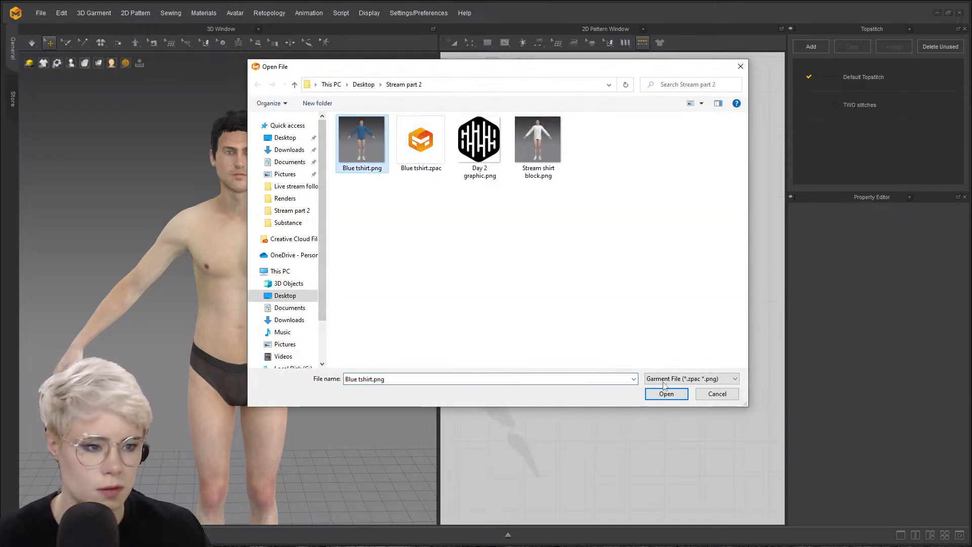
pyautogui.click(667, 395)
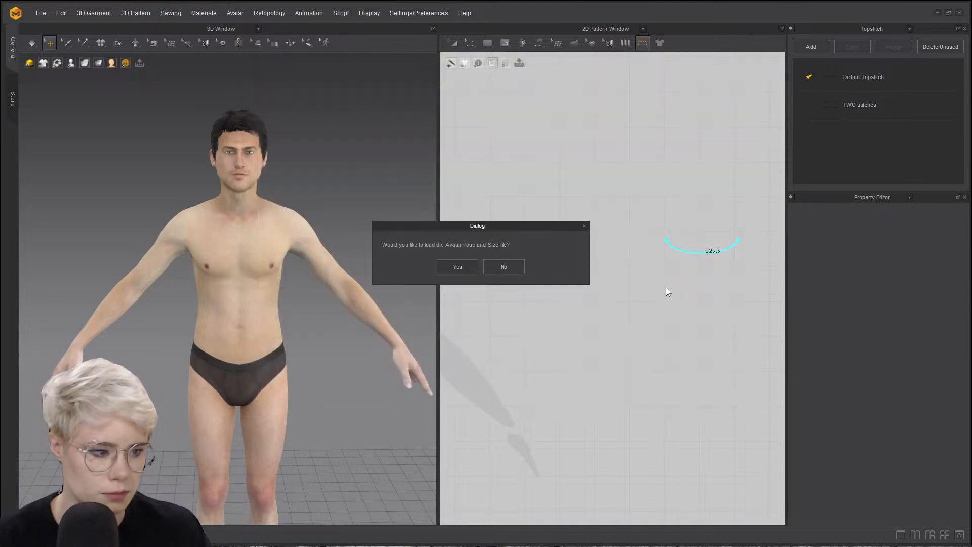
pyautogui.click(506, 265)
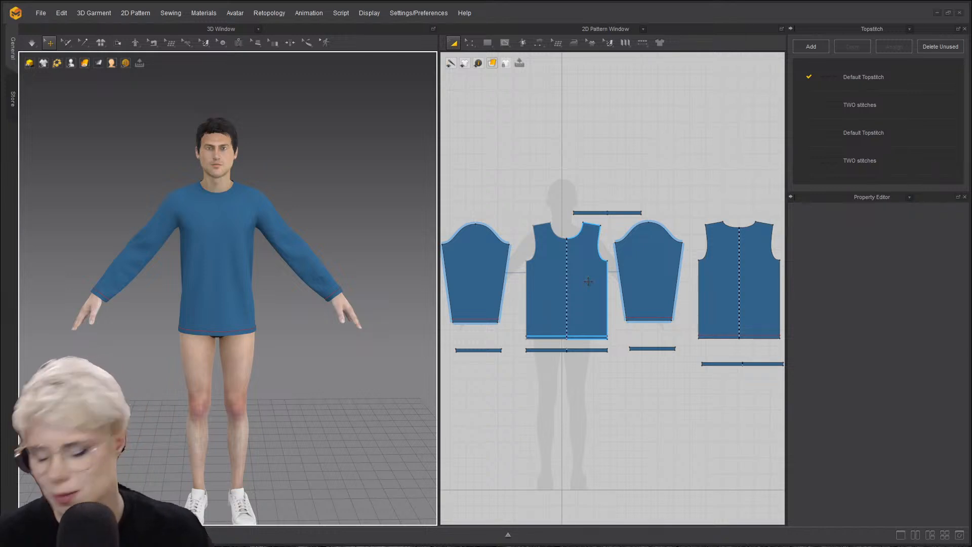
# - Examine the fit of the added shirt on the avatar from the front and at an angle
pyautogui.scroll(5, 292, 245)
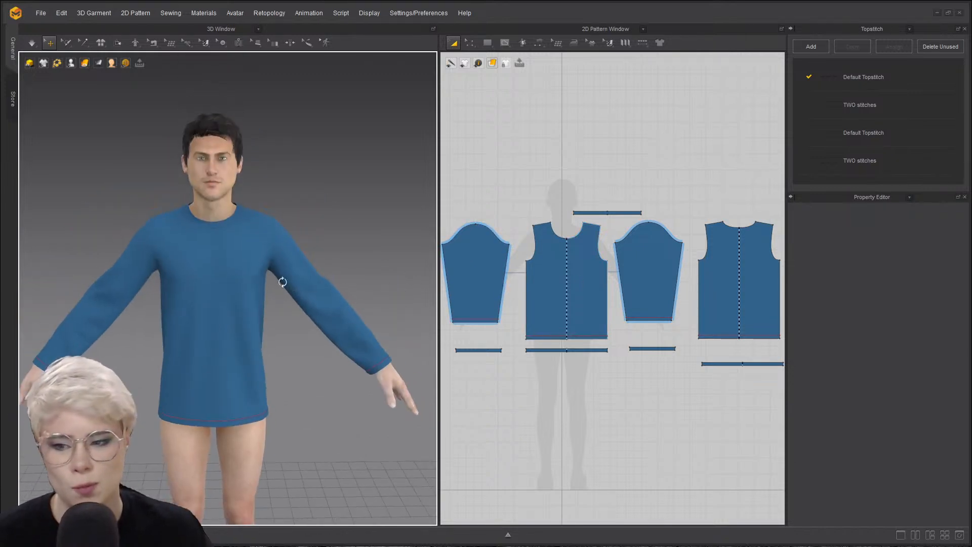
pyautogui.moveTo(282, 282); pyautogui.dragTo(321, 280, button='right')
pyautogui.scroll(3, 329, 251)
pyautogui.scroll(-1, 310, 247)
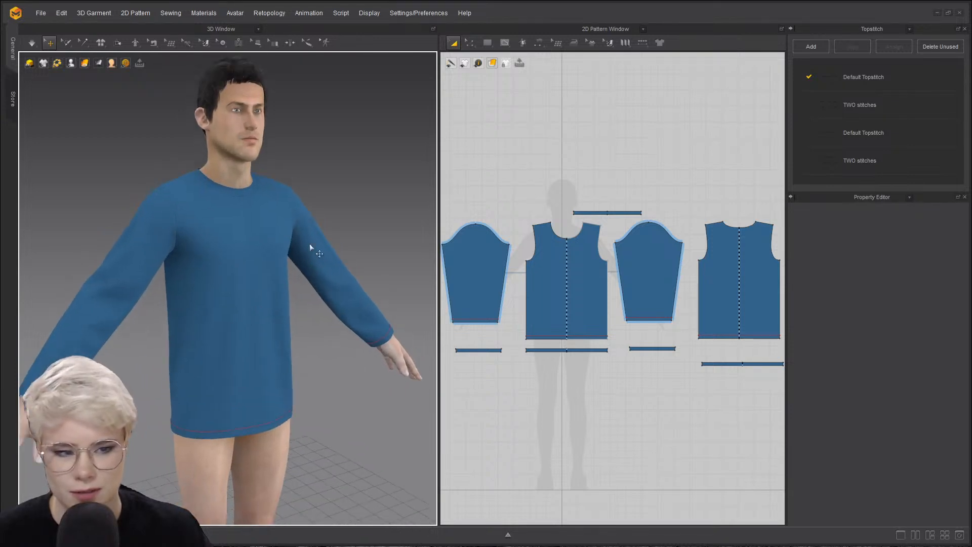
pyautogui.scroll(-1, 310, 247)
pyautogui.moveTo(310, 247); pyautogui.dragTo(324, 189, button='middle')
pyautogui.scroll(1, 324, 190)
pyautogui.moveTo(324, 191); pyautogui.dragTo(213, 197, button='right')
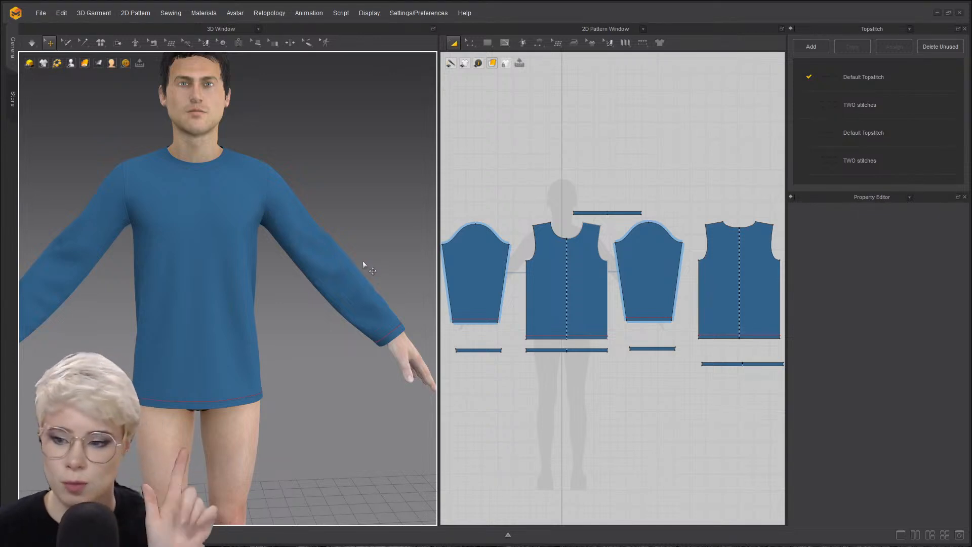
pyautogui.moveTo(235, 230); pyautogui.dragTo(256, 241, button='middle')
pyautogui.scroll(-1, 342, 188)
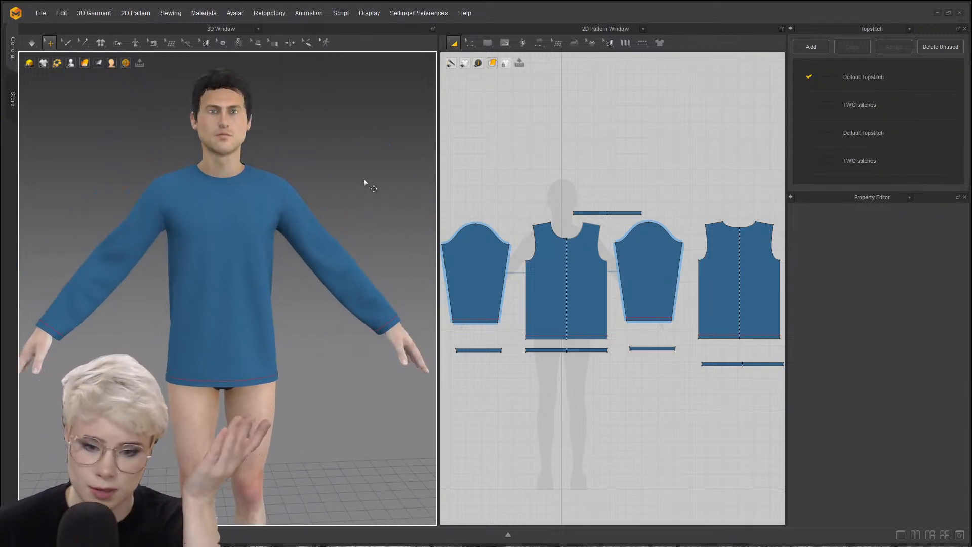
# - Inspect the neckline topstitching on the 3D shirt and the topstitch lines on the 2D patterns
pyautogui.click(585, 184)
pyautogui.scroll(2, 315, 203)
pyautogui.press('j')
pyautogui.moveTo(315, 203); pyautogui.dragTo(265, 265, button='right')
pyautogui.scroll(5, 265, 268)
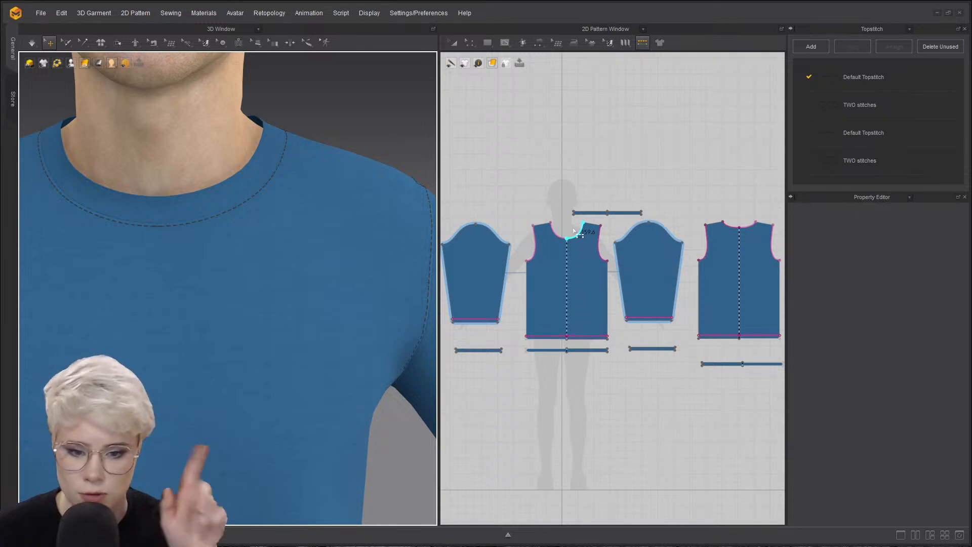
pyautogui.scroll(-1, 568, 174)
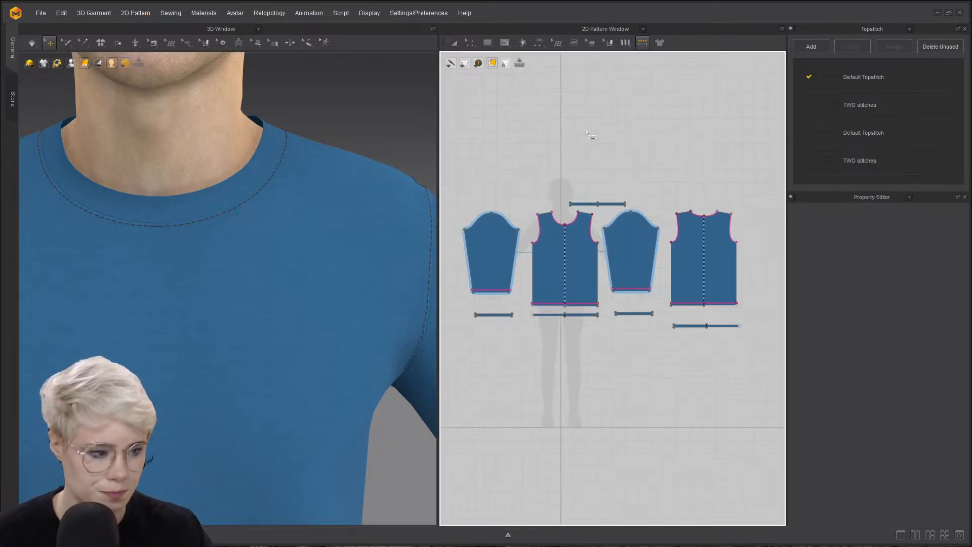
pyautogui.press('a')
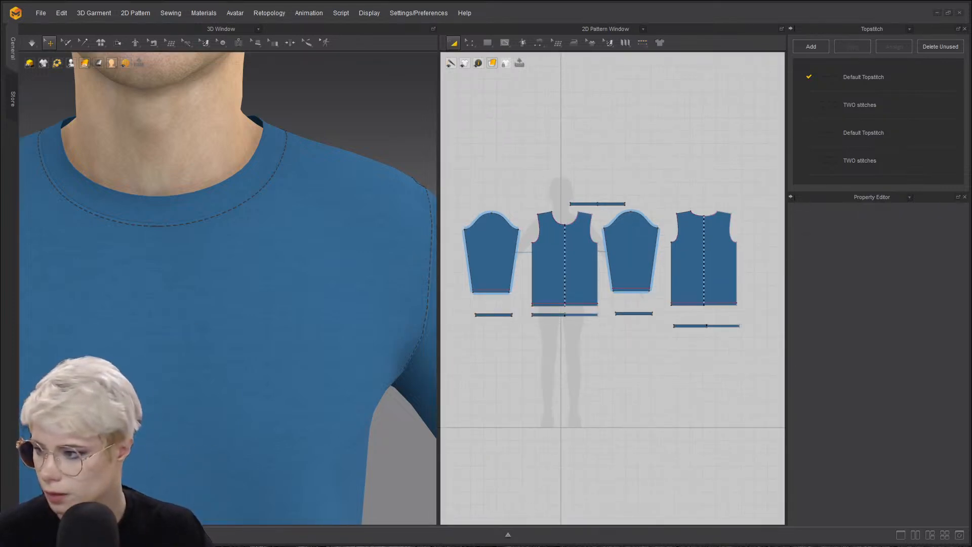
# - Inspect the bottom hem topstitching on the 3D shirt and on the front pattern piece
pyautogui.scroll(-6, 217, 284)
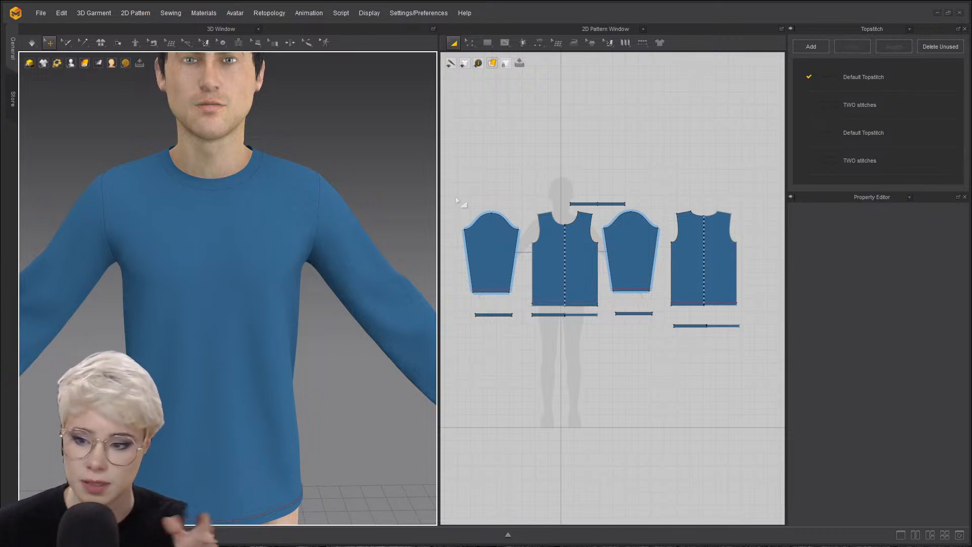
pyautogui.scroll(2, 195, 298)
pyautogui.moveTo(192, 301); pyautogui.dragTo(212, 193, button='middle')
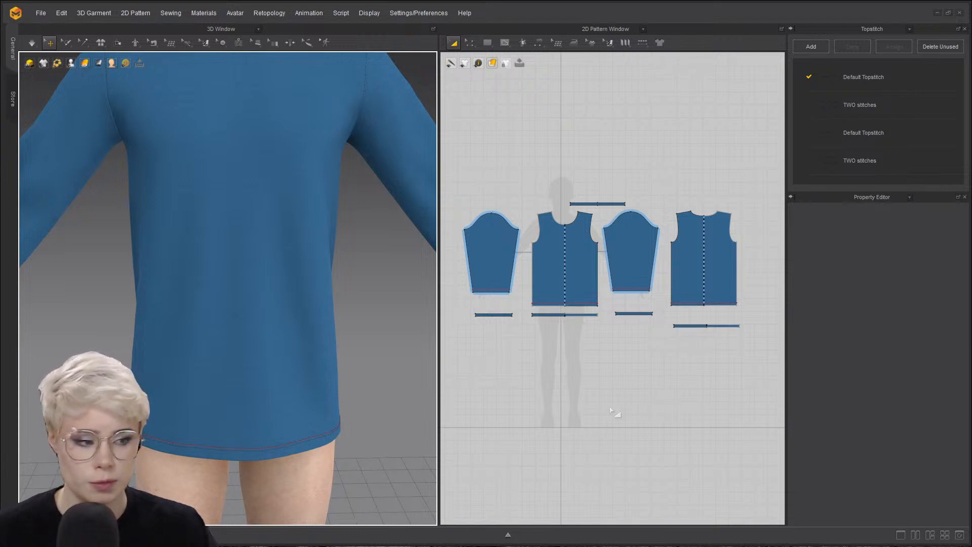
pyautogui.click(574, 370)
pyautogui.scroll(5, 520, 321)
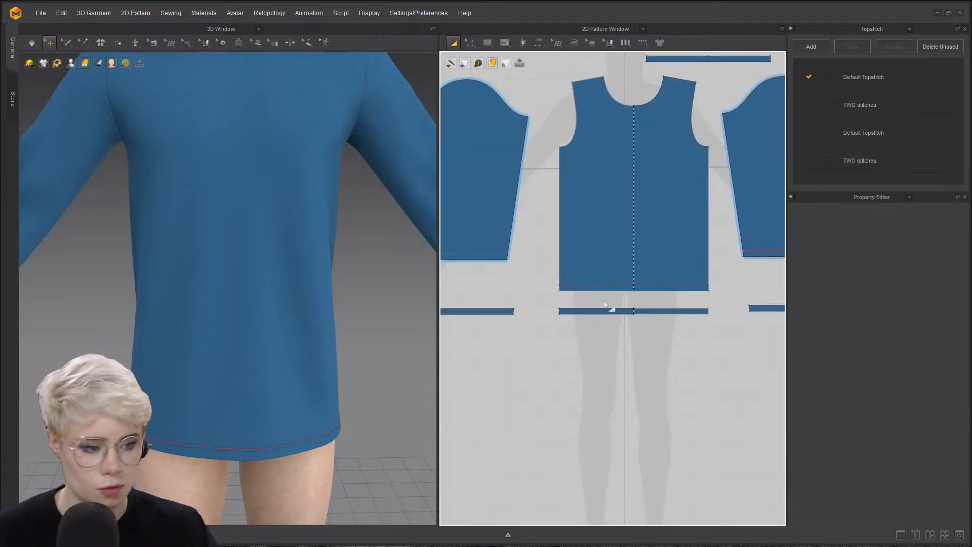
pyautogui.moveTo(575, 290); pyautogui.dragTo(566, 321, button='middle')
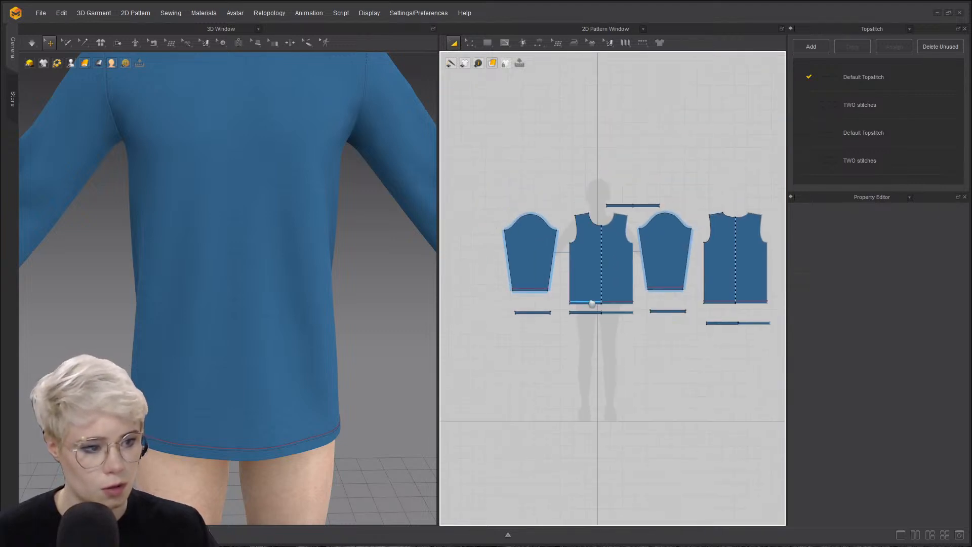
pyautogui.scroll(-5, 582, 303)
# - Select all the added shirt's pattern pieces and clear the selection
pyautogui.moveTo(473, 180); pyautogui.dragTo(793, 344)
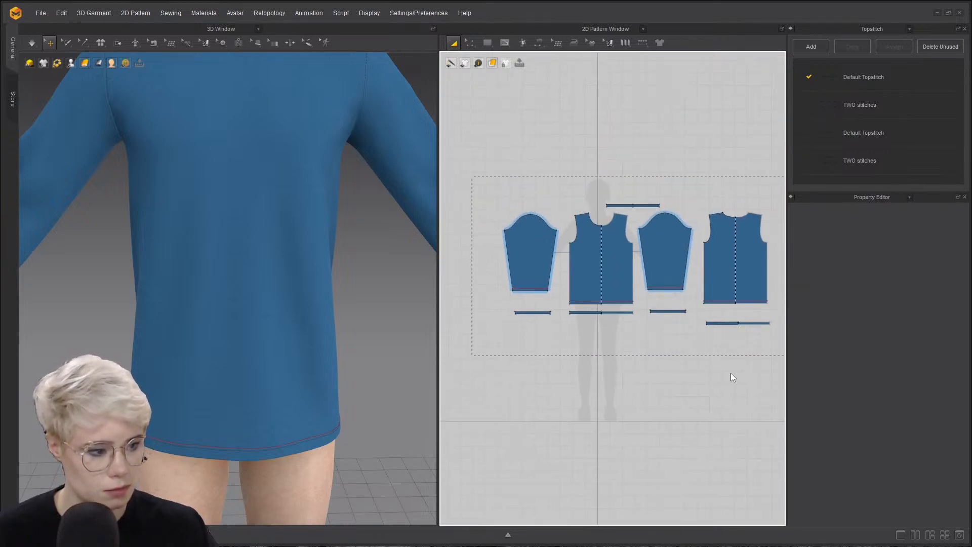
pyautogui.moveTo(731, 373); pyautogui.dragTo(730, 373)
pyautogui.click(146, 330)
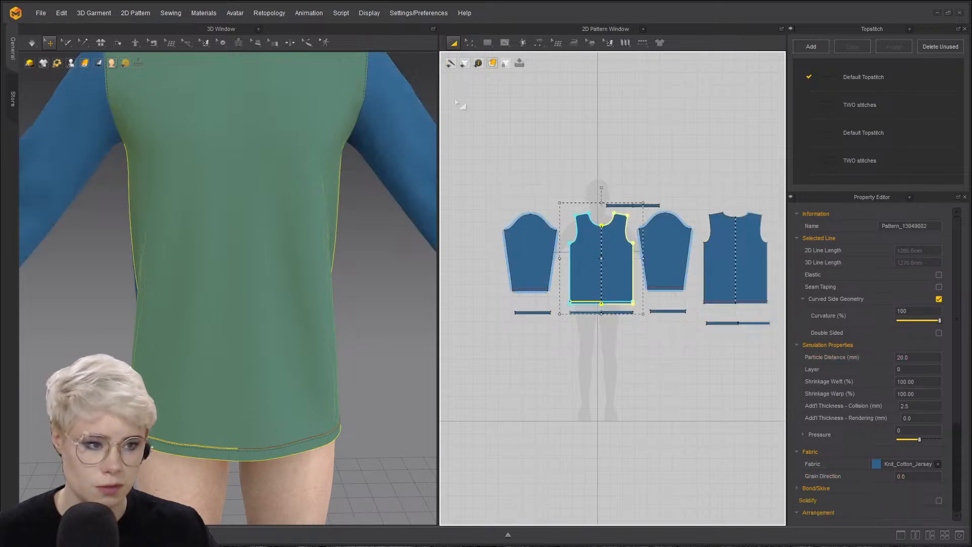
pyautogui.moveTo(475, 150); pyautogui.dragTo(823, 385)
pyautogui.scroll(-3, 262, 335)
pyautogui.moveTo(289, 334); pyautogui.dragTo(285, 362, button='middle')
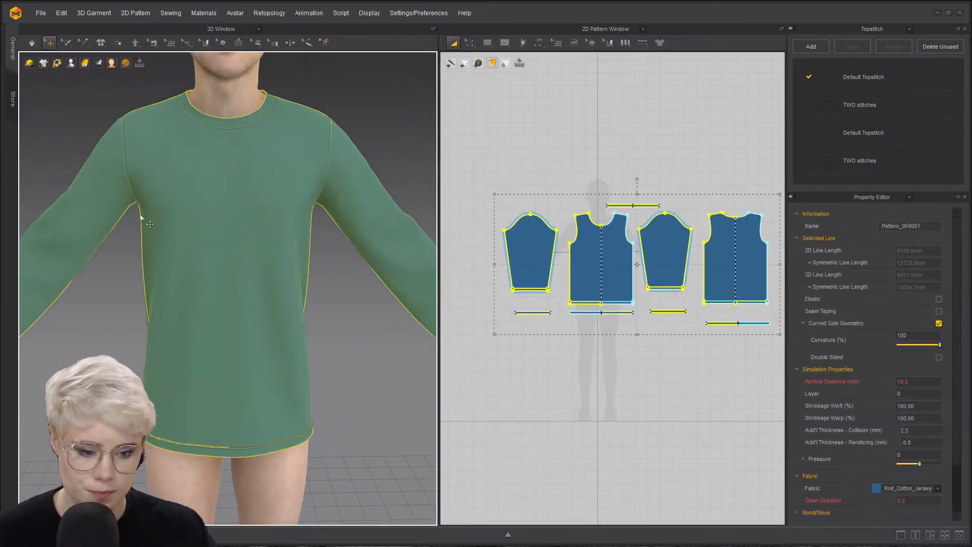
pyautogui.click(96, 111)
# - Save the project under the new file name "Sweater with logo" in the Stream part 2 folder
pyautogui.click(41, 13)
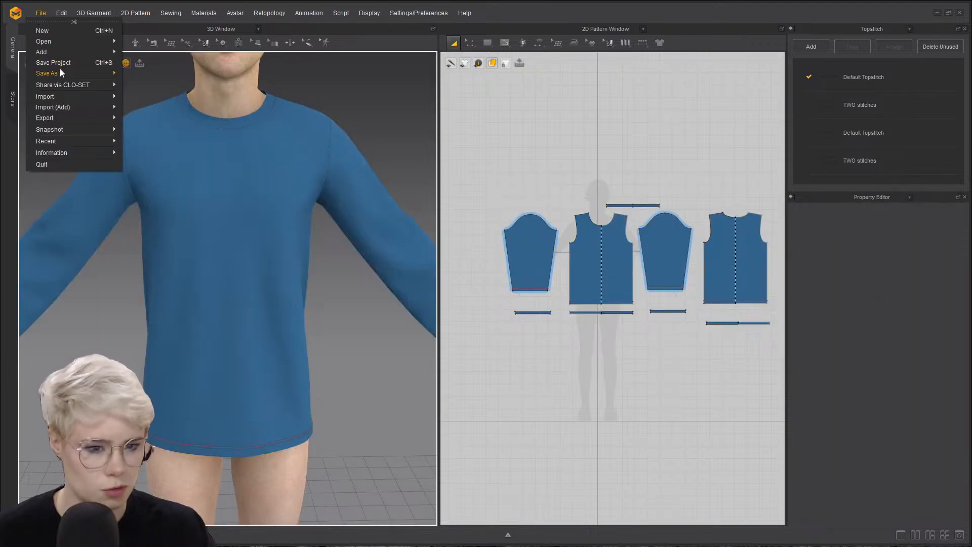
pyautogui.moveTo(64, 72)
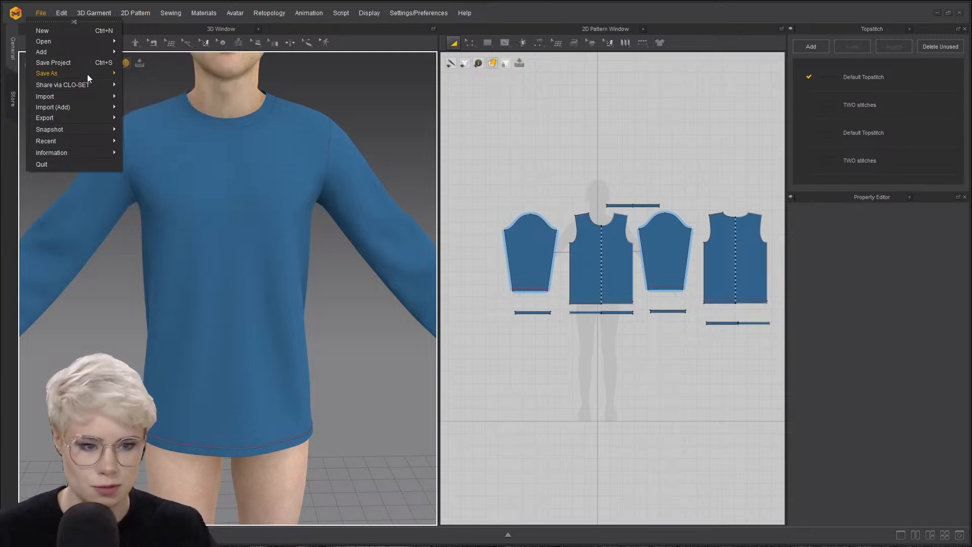
pyautogui.click(134, 76)
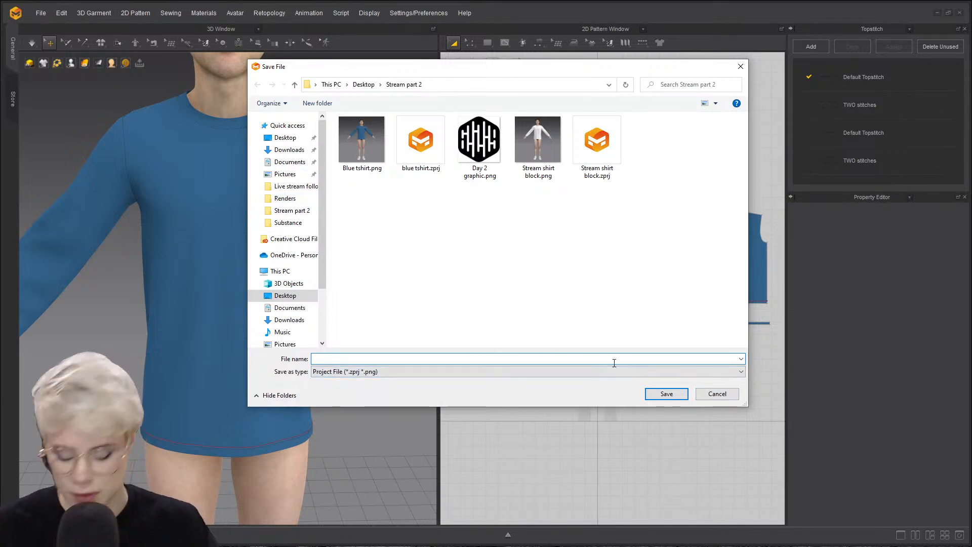
pyautogui.write('Swe')
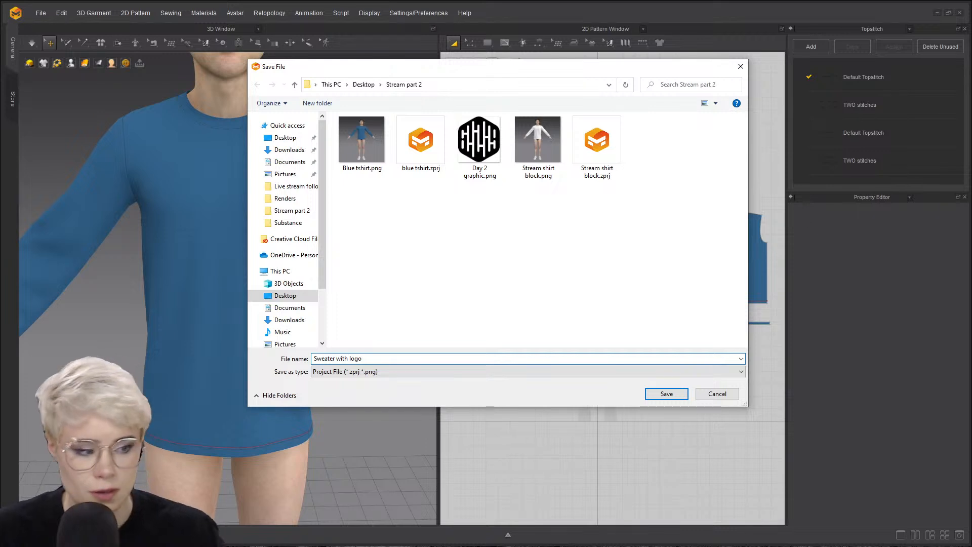
pyautogui.write('ater with logo')
pyautogui.press('Return')
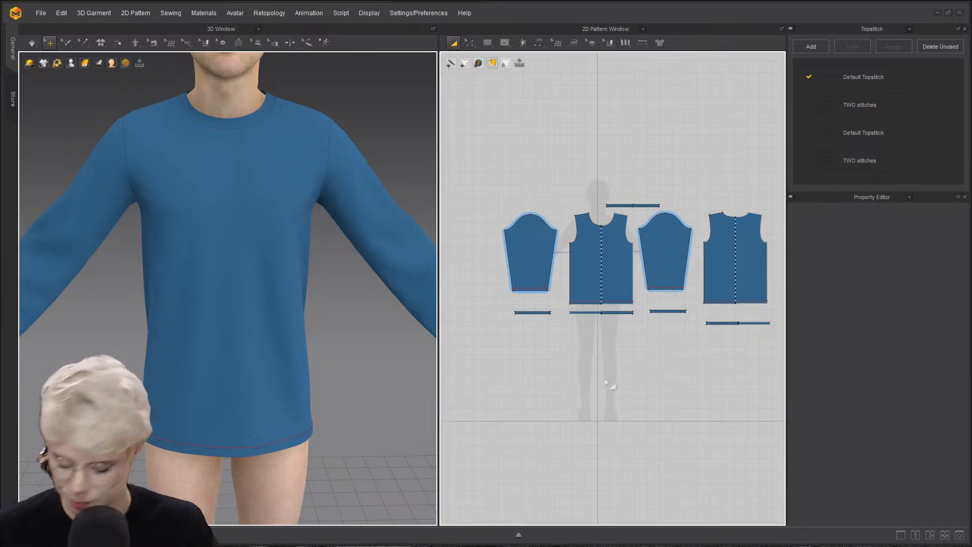
pyautogui.press('z')
pyautogui.scroll(3, 614, 375)
pyautogui.scroll(-4, 621, 358)
pyautogui.press('a')
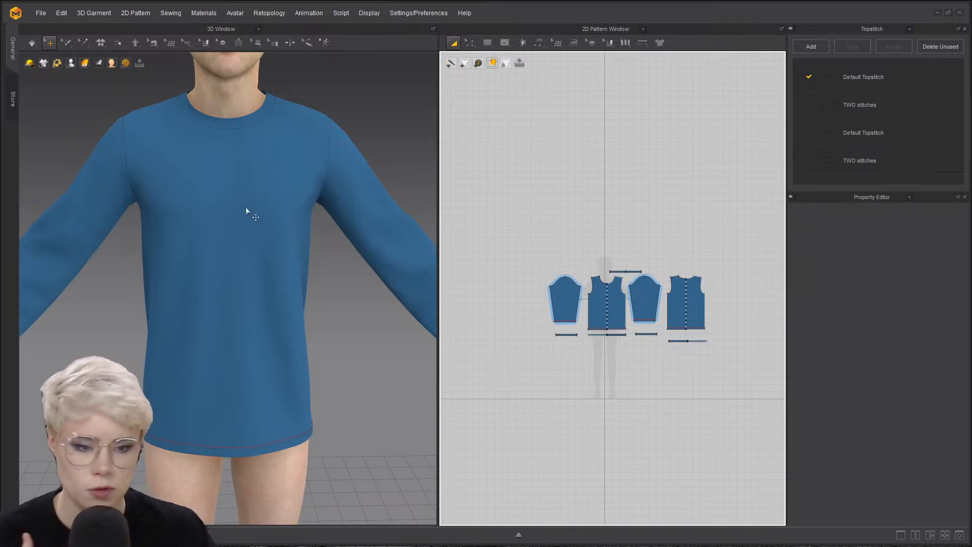
pyautogui.scroll(-2, 245, 207)
pyautogui.moveTo(245, 208); pyautogui.dragTo(179, 194, button='middle')
pyautogui.moveTo(524, 220); pyautogui.dragTo(762, 386)
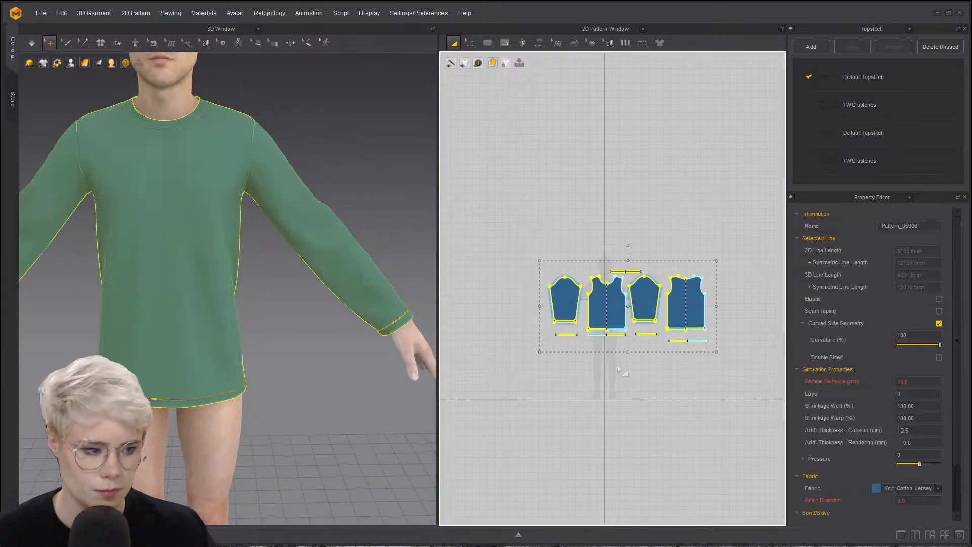
pyautogui.moveTo(522, 234); pyautogui.dragTo(773, 387)
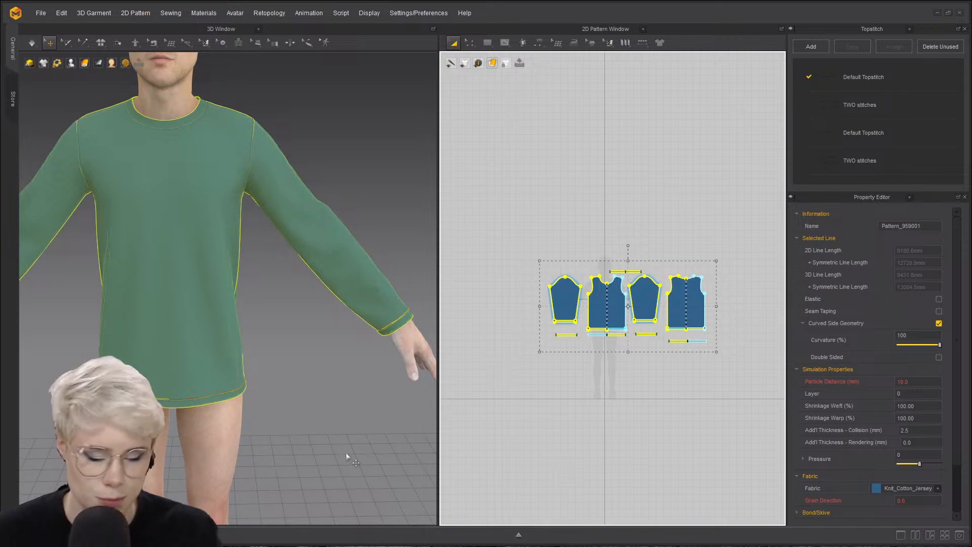
pyautogui.click(577, 246)
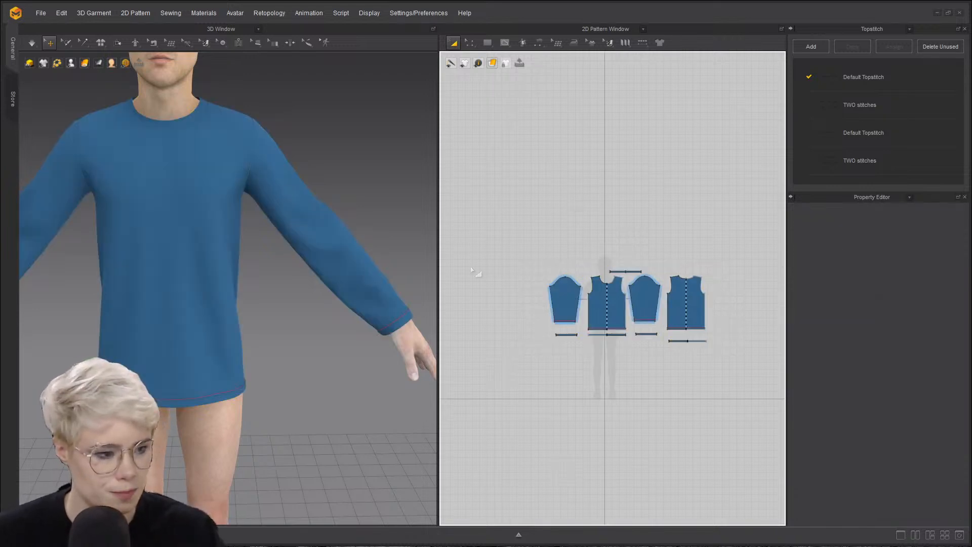
pyautogui.moveTo(499, 243); pyautogui.dragTo(754, 381)
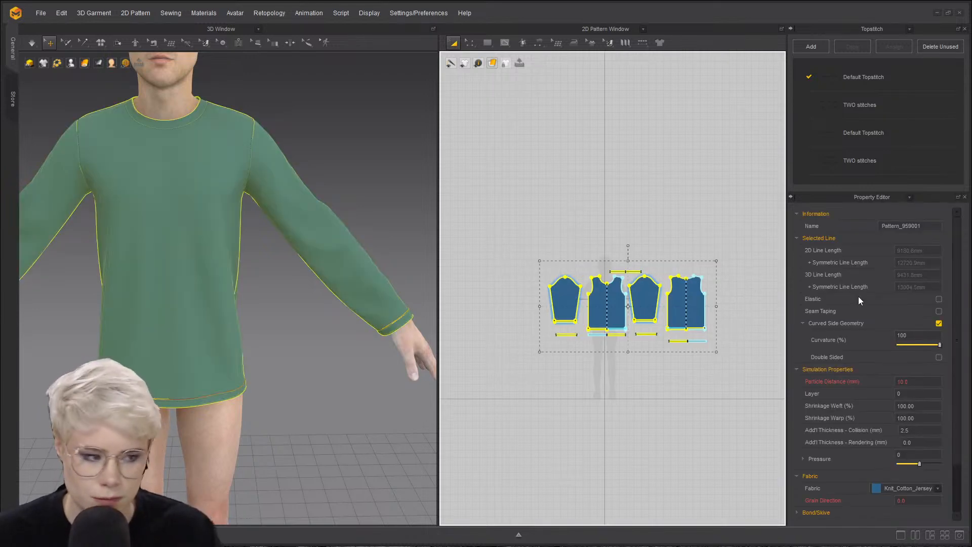
pyautogui.scroll(2, 731, 258)
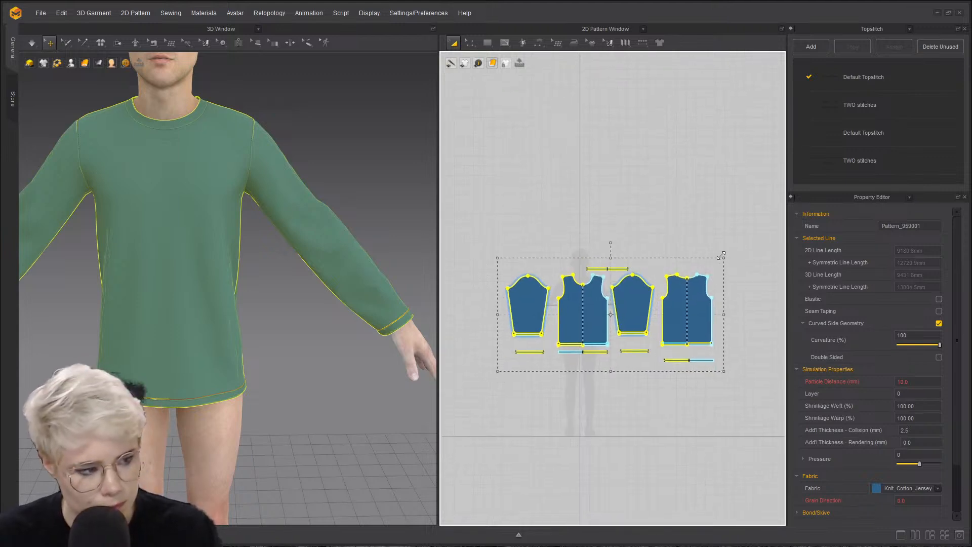
pyautogui.moveTo(724, 255); pyautogui.dragTo(714, 218)
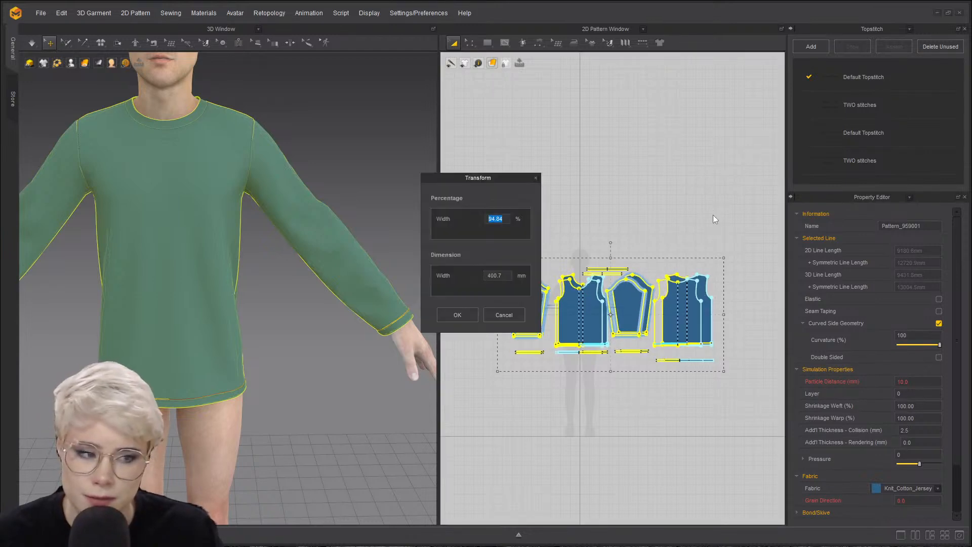
pyautogui.moveTo(482, 180); pyautogui.dragTo(528, 132)
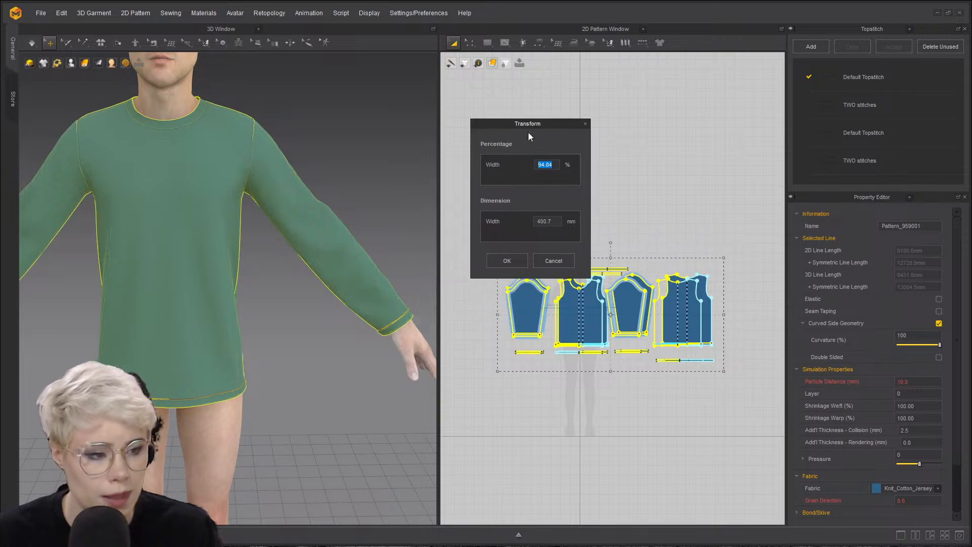
pyautogui.click(584, 124)
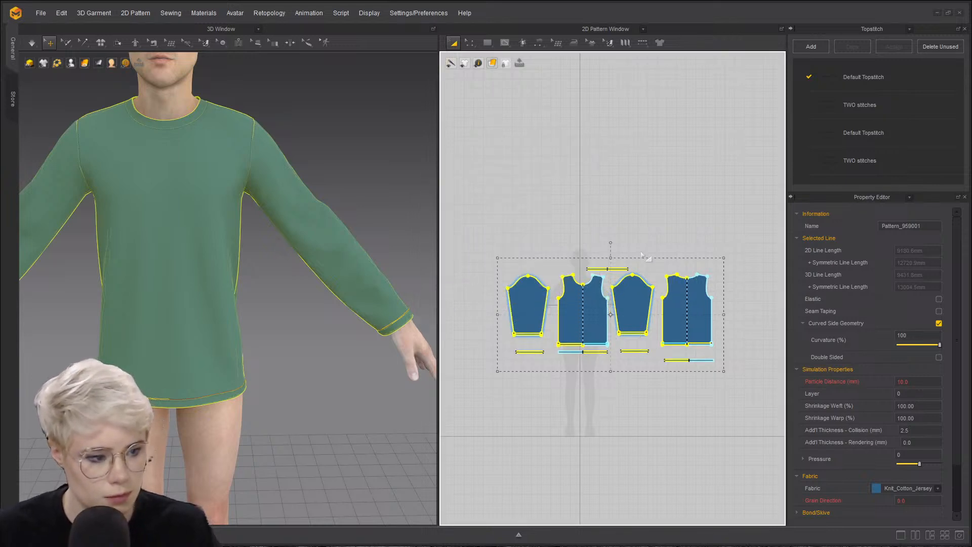
pyautogui.hotkey('ctrl', 'z')
pyautogui.hotkey('ctrl', 'z')
pyautogui.hotkey('ctrl', 'z')
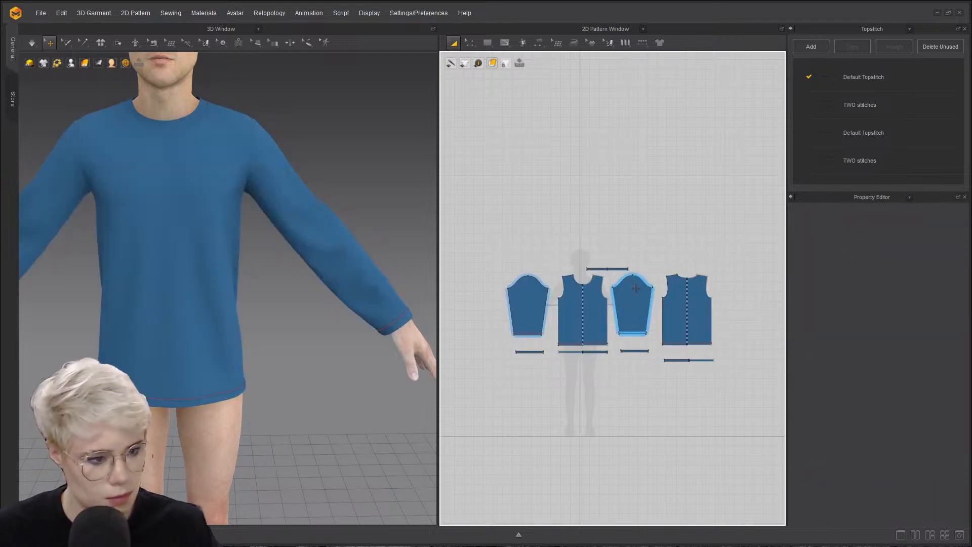
# - Scale all of the shirt's pattern pieces together to 103% width and height, and clear the selection
pyautogui.click(635, 288)
pyautogui.moveTo(481, 234); pyautogui.dragTo(770, 372)
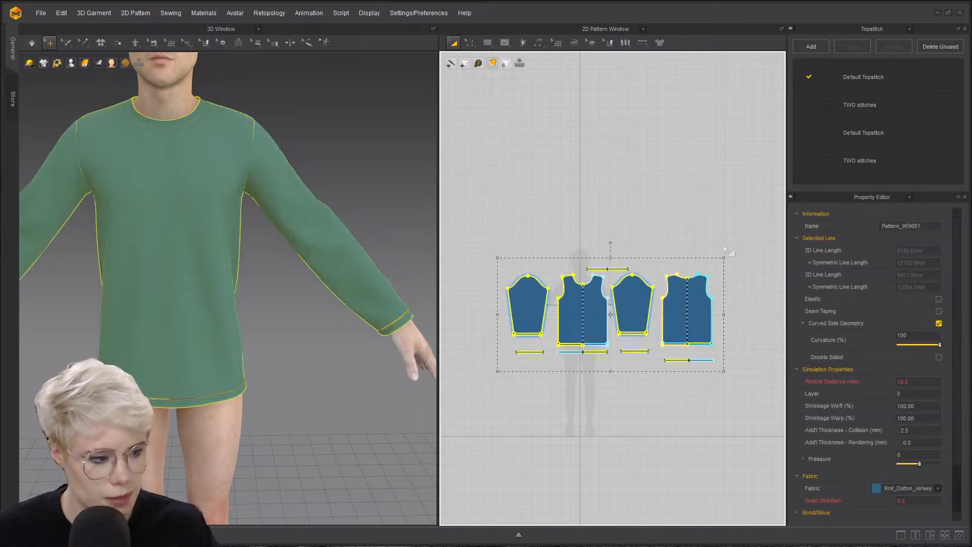
pyautogui.moveTo(721, 257); pyautogui.dragTo(741, 243)
pyautogui.rightClick(742, 243)
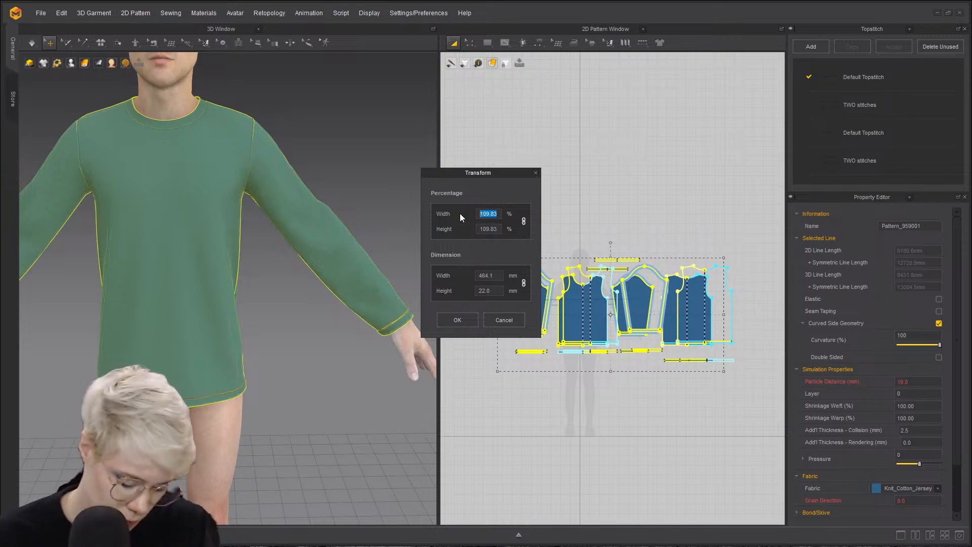
pyautogui.write('103')
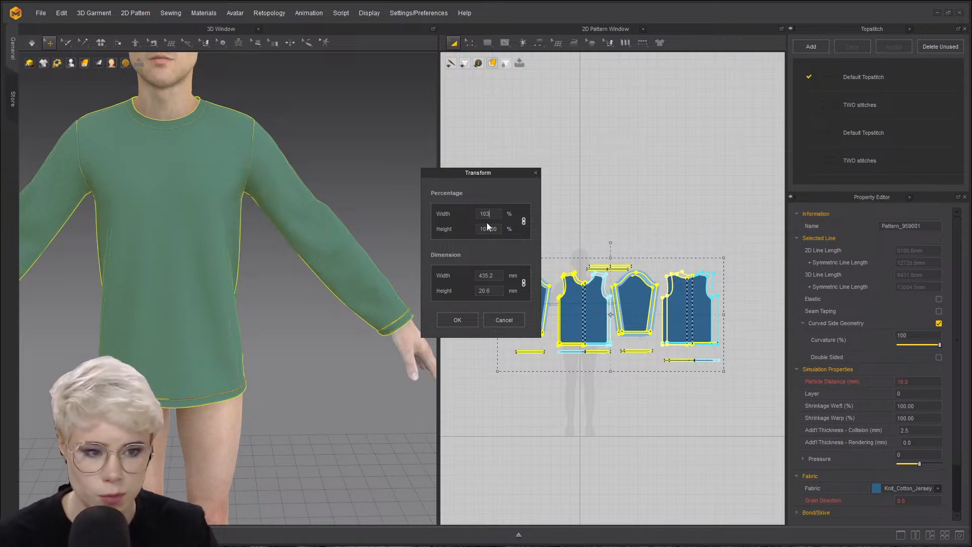
pyautogui.click(447, 318)
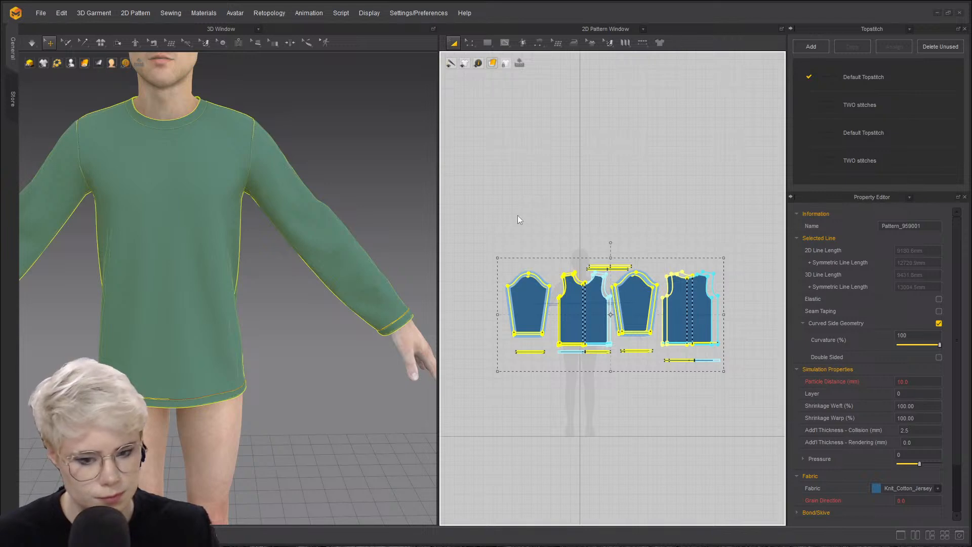
pyautogui.click(512, 239)
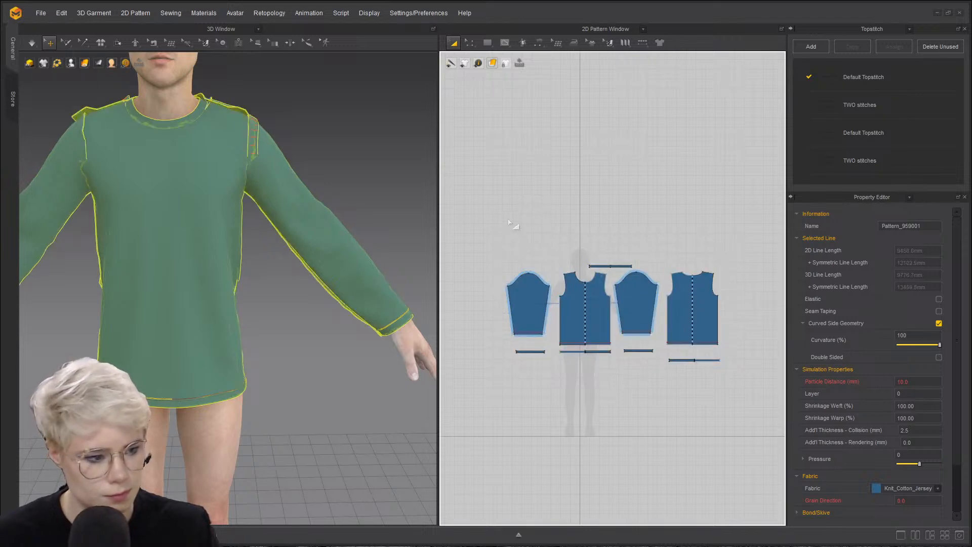
# - Run the simulation to drape the scaled shirt on the avatar, and clear the sleeve selection
pyautogui.moveTo(247, 151); pyautogui.dragTo(152, 309, button='right')
pyautogui.click(211, 101)
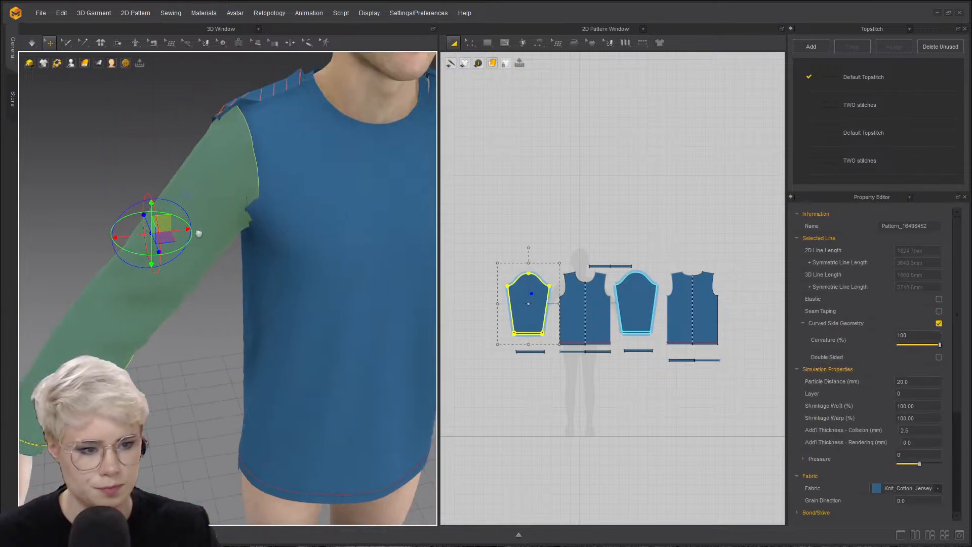
pyautogui.moveTo(287, 244); pyautogui.dragTo(181, 236, button='middle')
pyautogui.scroll(-4, 182, 236)
pyautogui.press('space')
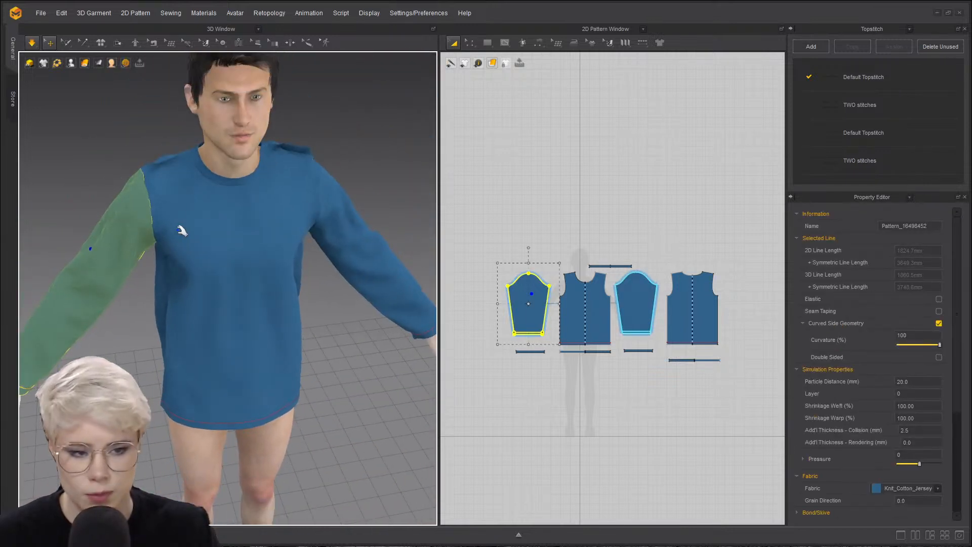
pyautogui.moveTo(225, 247)
pyautogui.mouseDown(button='right')
pyautogui.moveTo(159, 199)
pyautogui.moveTo(217, 252)
pyautogui.mouseUp(button='right')
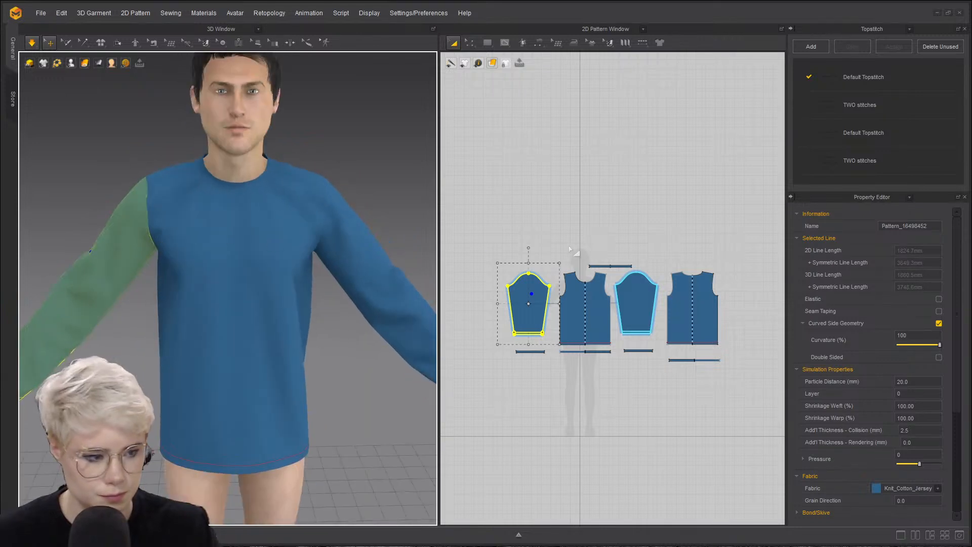
pyautogui.click(369, 210)
pyautogui.moveTo(288, 162); pyautogui.dragTo(205, 196, button='right')
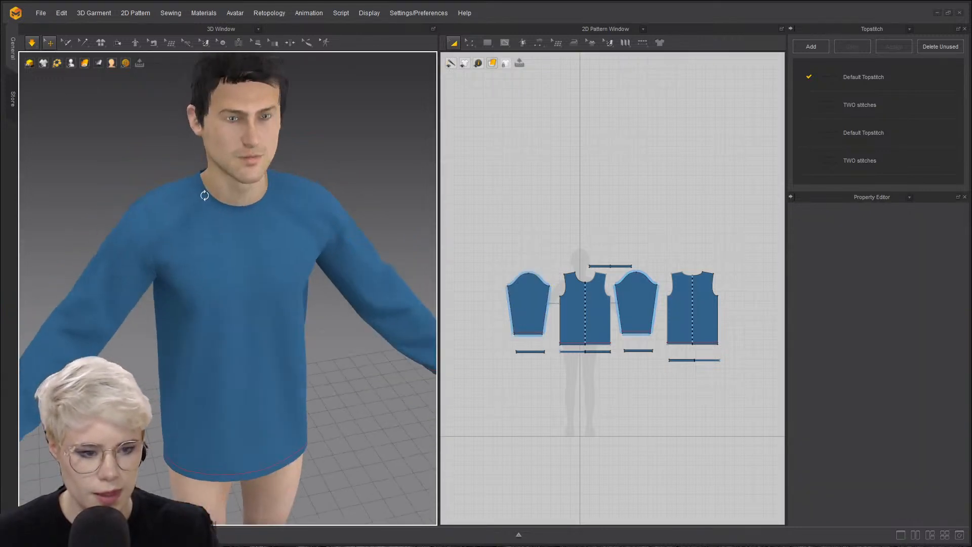
pyautogui.moveTo(326, 199); pyautogui.dragTo(273, 213, button='right')
# - Examine the neckband and the drape of the shirt on the avatar from several angles
pyautogui.click(271, 223)
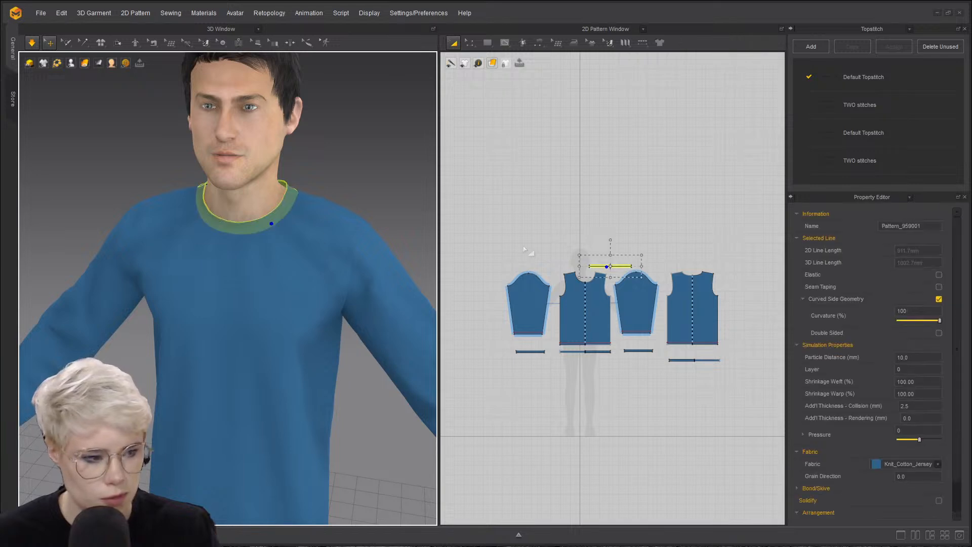
pyautogui.scroll(-2, 215, 172)
pyautogui.moveTo(218, 415); pyautogui.dragTo(195, 304, button='middle')
pyautogui.moveTo(195, 304); pyautogui.dragTo(223, 298, button='right')
pyautogui.click(585, 240)
pyautogui.moveTo(253, 183); pyautogui.dragTo(147, 163, button='right')
pyautogui.scroll(2, 180, 167)
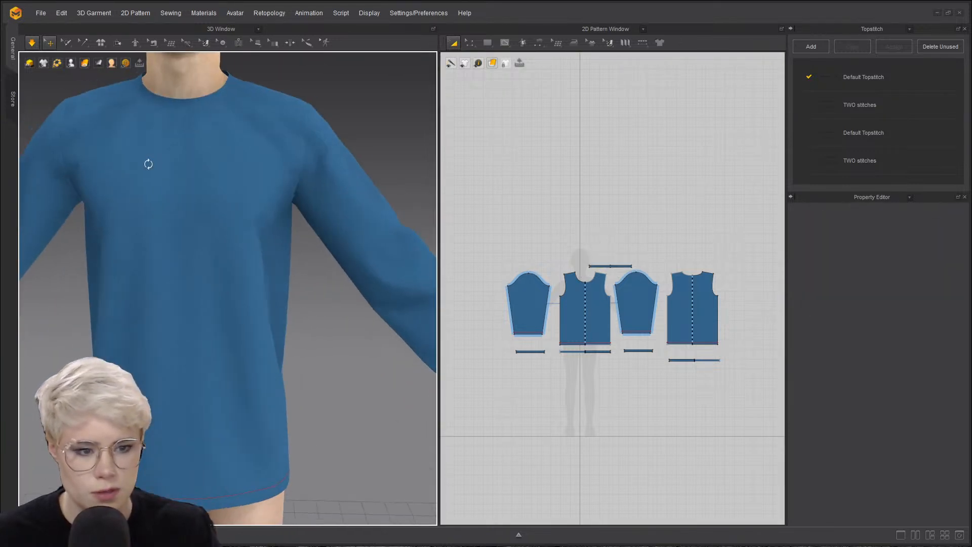
pyautogui.moveTo(148, 162); pyautogui.dragTo(198, 263, button='middle')
pyautogui.moveTo(197, 263); pyautogui.dragTo(171, 262, button='right')
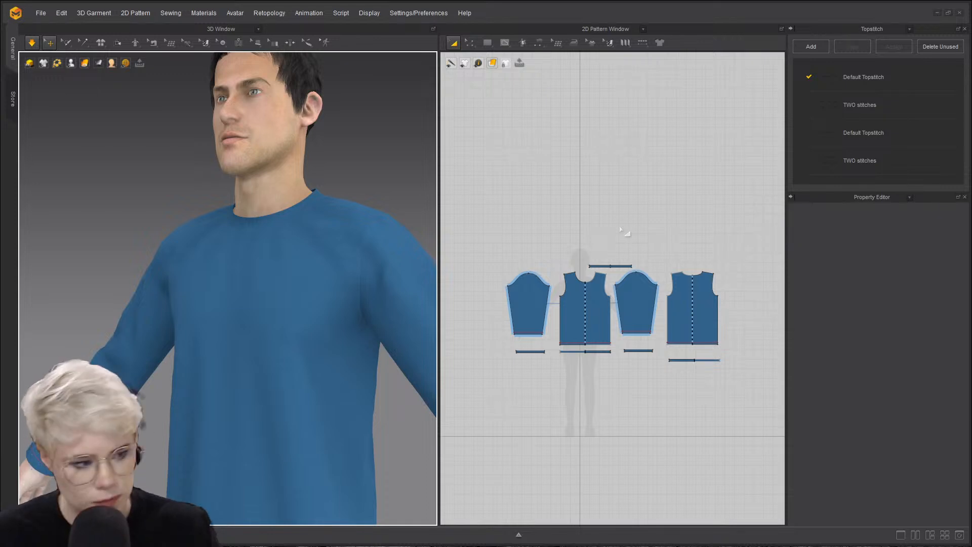
# - Move the neckband pattern slightly higher above the front piece and stretch its width slightly
pyautogui.scroll(3, 620, 230)
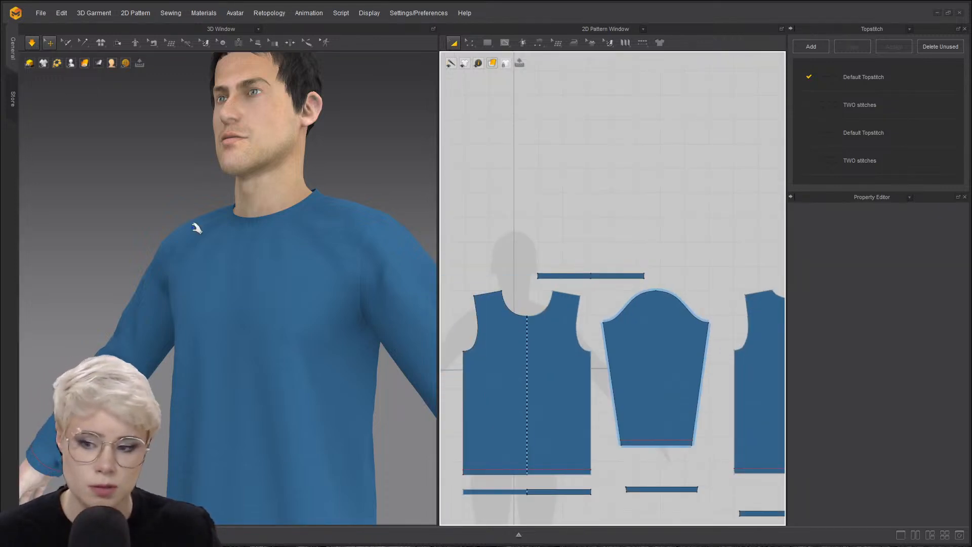
pyautogui.click(599, 276)
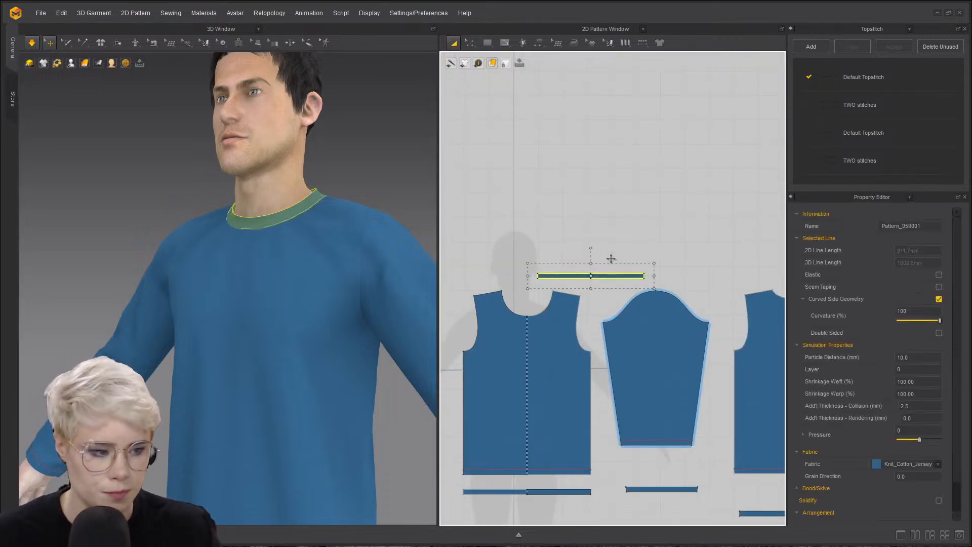
pyautogui.moveTo(625, 271); pyautogui.dragTo(625, 271)
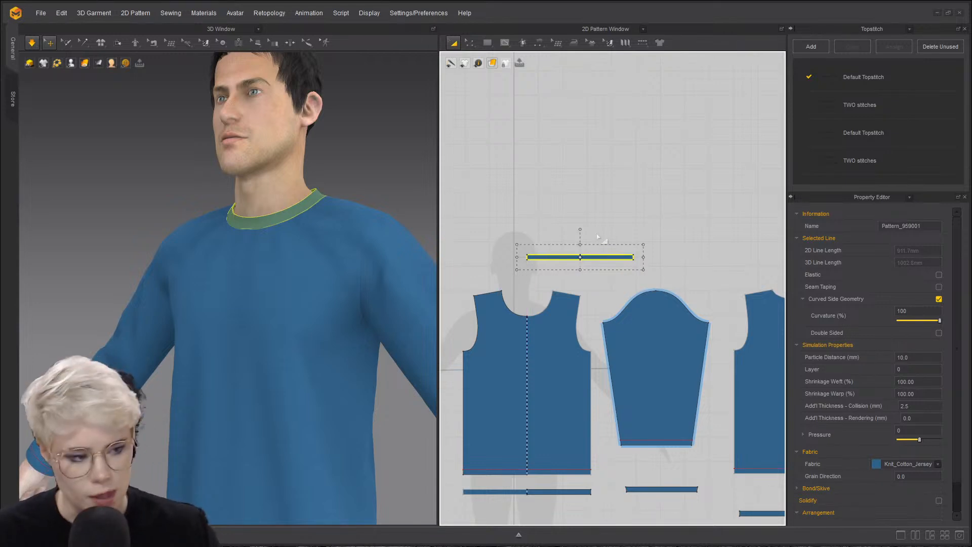
pyautogui.click(610, 250)
pyautogui.click(610, 256)
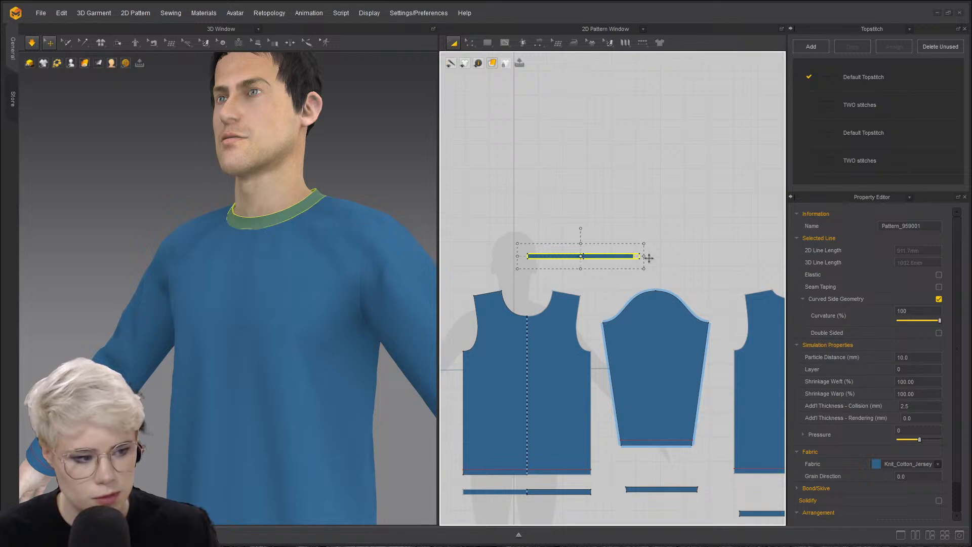
pyautogui.moveTo(649, 257); pyautogui.dragTo(655, 257)
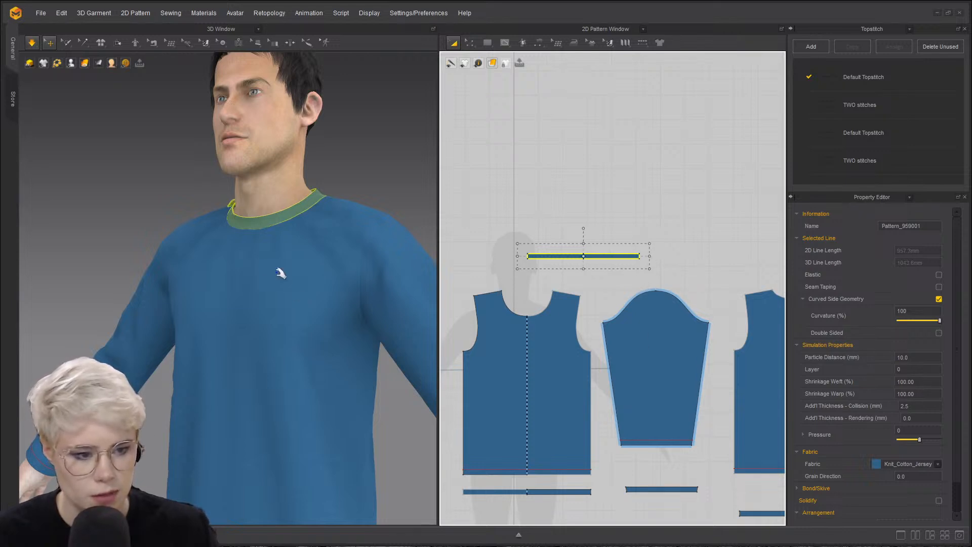
# - Check how the stretched neckband and front piece fit on the avatar at an angle and from the front
pyautogui.click(239, 261)
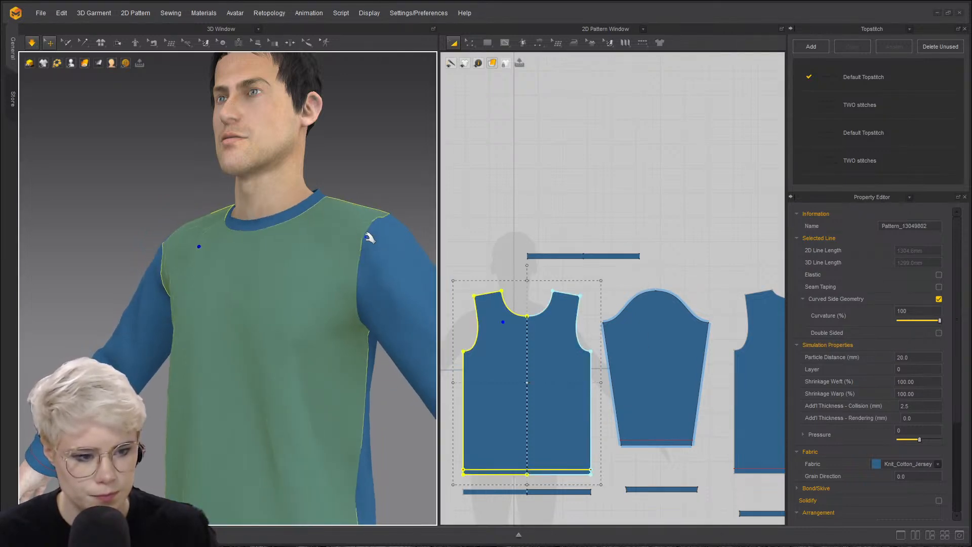
pyautogui.click(349, 171)
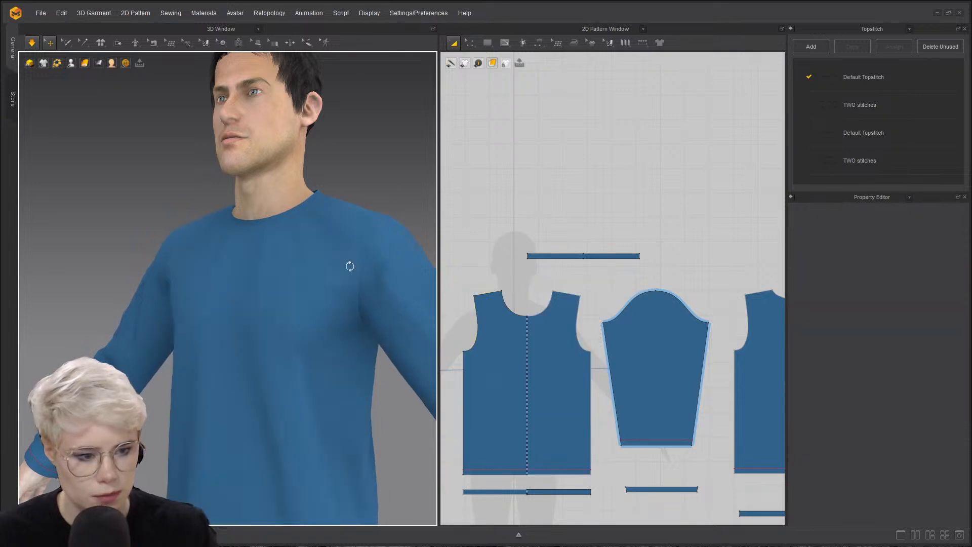
pyautogui.moveTo(349, 267); pyautogui.dragTo(376, 267, button='right')
pyautogui.click(350, 262)
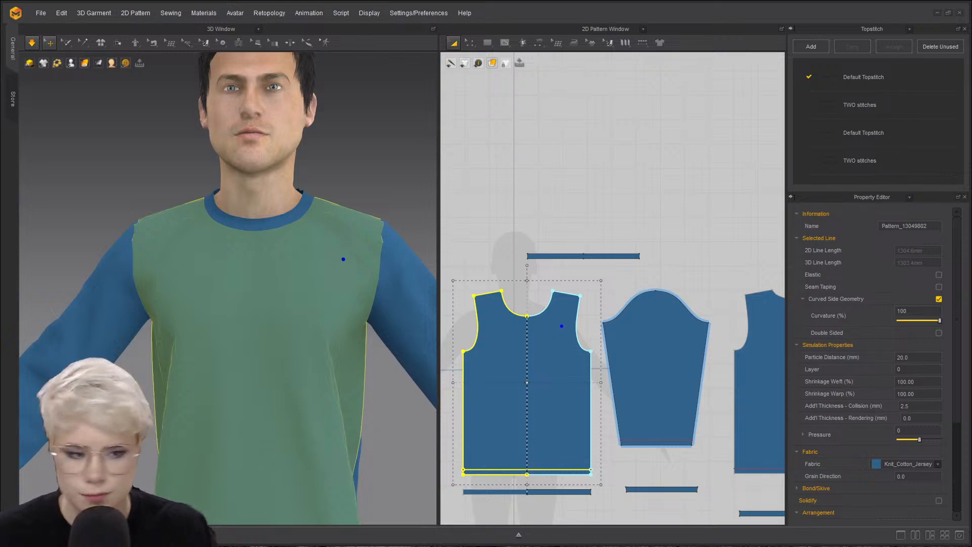
# - Pull the shirt's front piece outward at the shoulder and down along the body while the simulation runs to settle the drape
pyautogui.moveTo(91, 232); pyautogui.dragTo(84, 233)
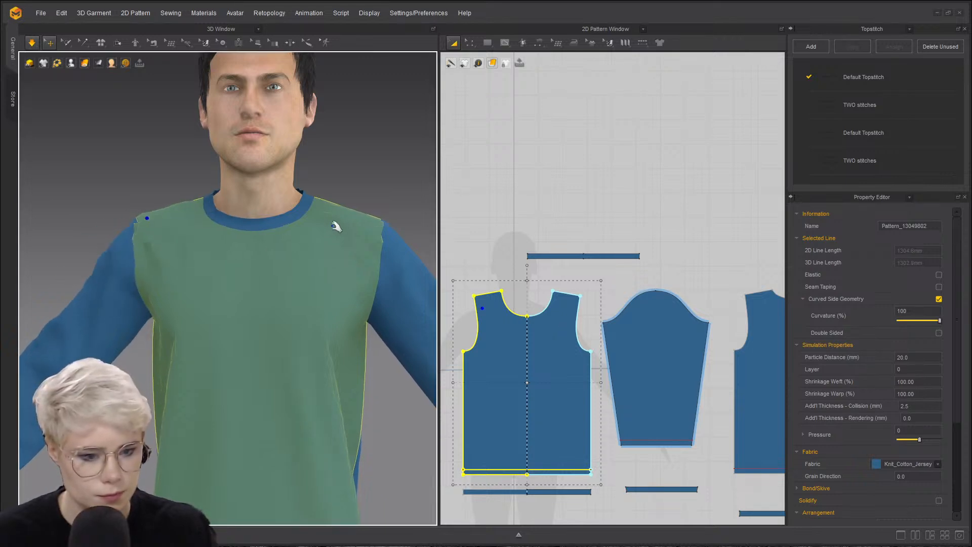
pyautogui.moveTo(333, 222); pyautogui.dragTo(439, 238)
pyautogui.moveTo(373, 181); pyautogui.dragTo(253, 267, button='right')
pyautogui.click(270, 302)
pyautogui.moveTo(270, 302); pyautogui.dragTo(265, 329)
pyautogui.moveTo(255, 428); pyautogui.dragTo(255, 456)
pyautogui.moveTo(303, 339); pyautogui.dragTo(76, 212, button='right')
pyautogui.click(76, 211)
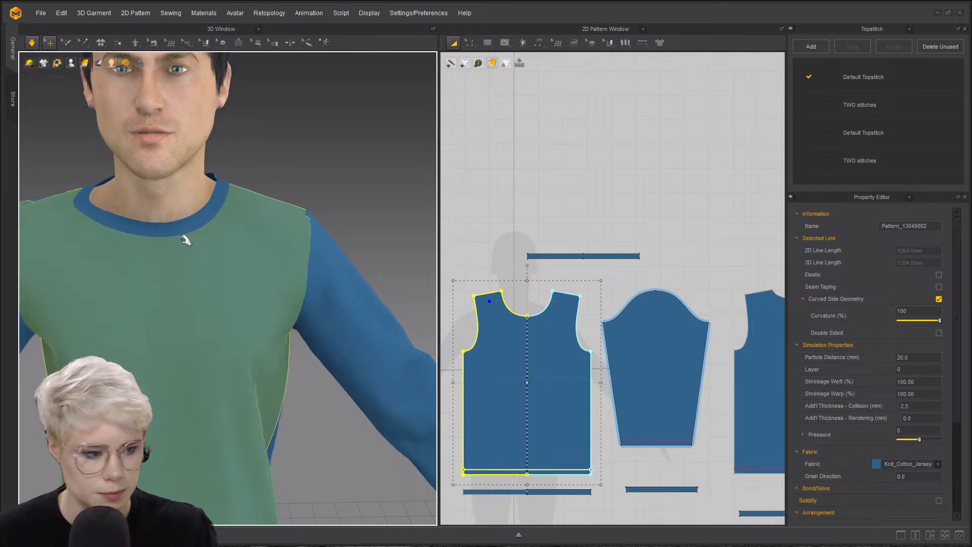
# - Tug both shoulders of the front piece outward to even out the drape, and clear the selection
pyautogui.moveTo(319, 207); pyautogui.dragTo(354, 208)
pyautogui.click(364, 143)
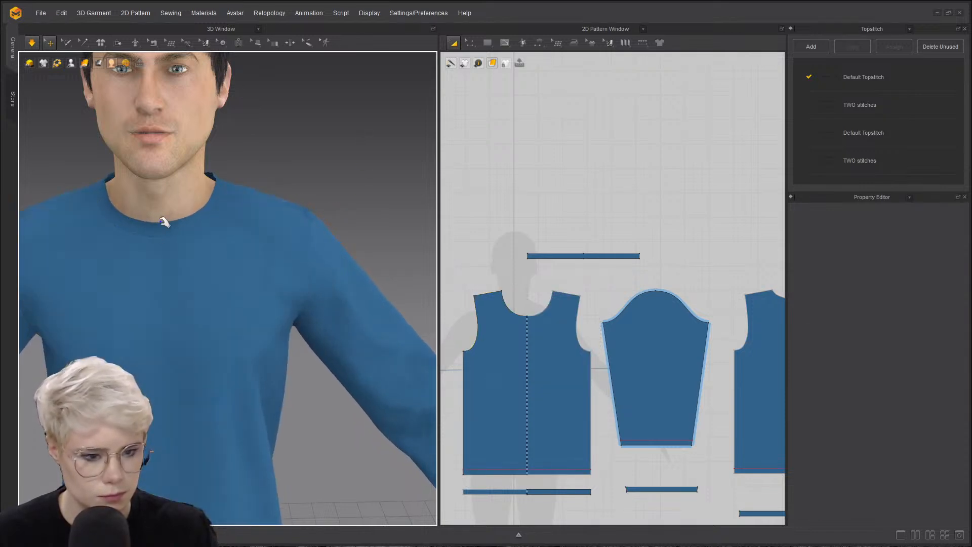
pyautogui.moveTo(163, 217); pyautogui.dragTo(221, 211, button='right')
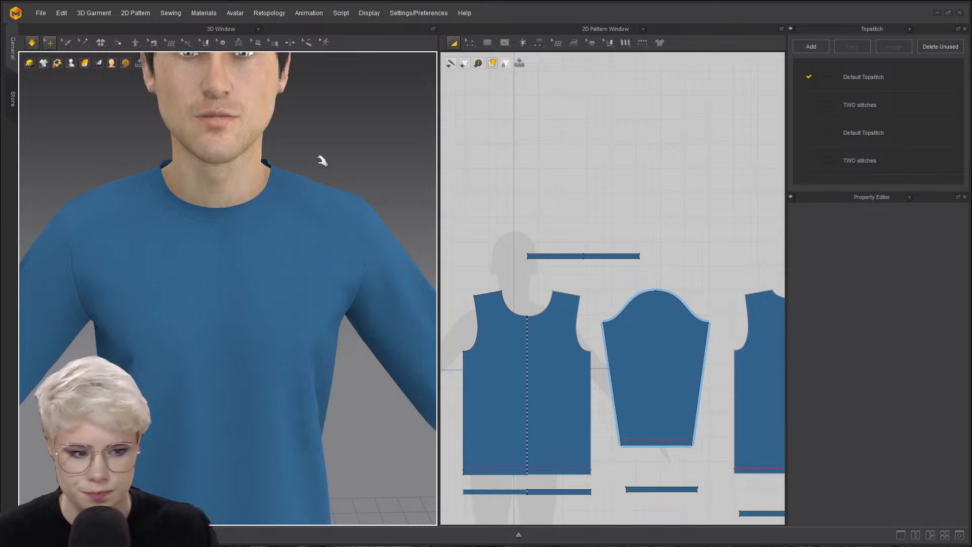
pyautogui.moveTo(304, 195); pyautogui.dragTo(373, 174)
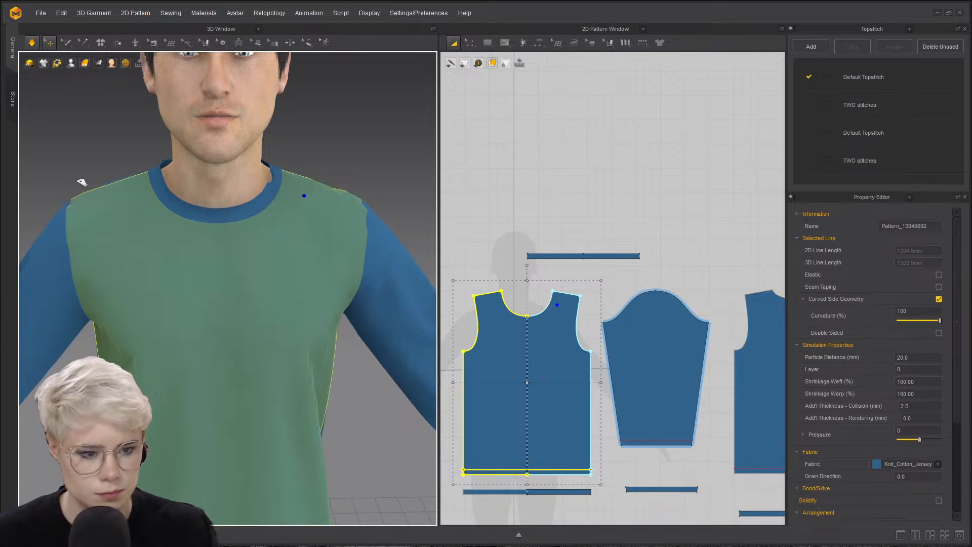
pyautogui.moveTo(120, 193); pyautogui.dragTo(73, 182)
pyautogui.moveTo(295, 225); pyautogui.dragTo(304, 154, button='middle')
pyautogui.click(370, 304)
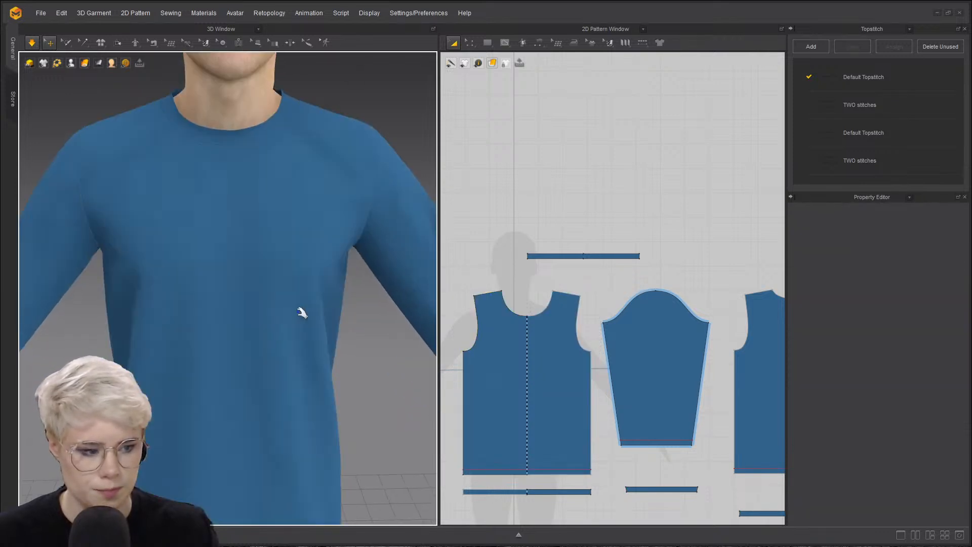
pyautogui.scroll(-5, 302, 312)
pyautogui.moveTo(310, 304); pyautogui.dragTo(281, 276, button='right')
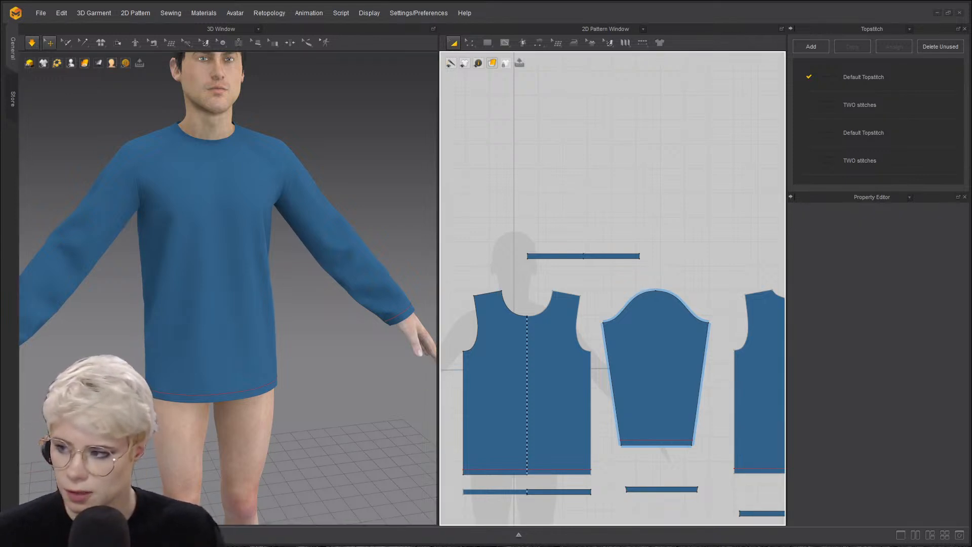
# - Stop the simulation and delete the narrow strip patterns below the front piece and both sleeves
pyautogui.moveTo(535, 270); pyautogui.dragTo(558, 224, button='middle')
pyautogui.moveTo(686, 285); pyautogui.dragTo(664, 278, button='middle')
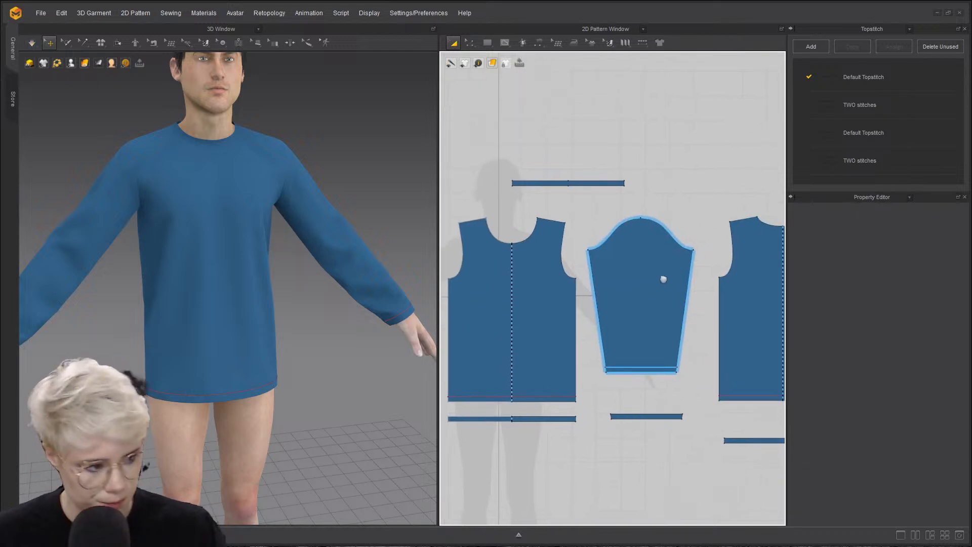
pyautogui.scroll(-3, 729, 296)
pyautogui.scroll(1, 648, 300)
pyautogui.moveTo(176, 337); pyautogui.dragTo(102, 306, button='right')
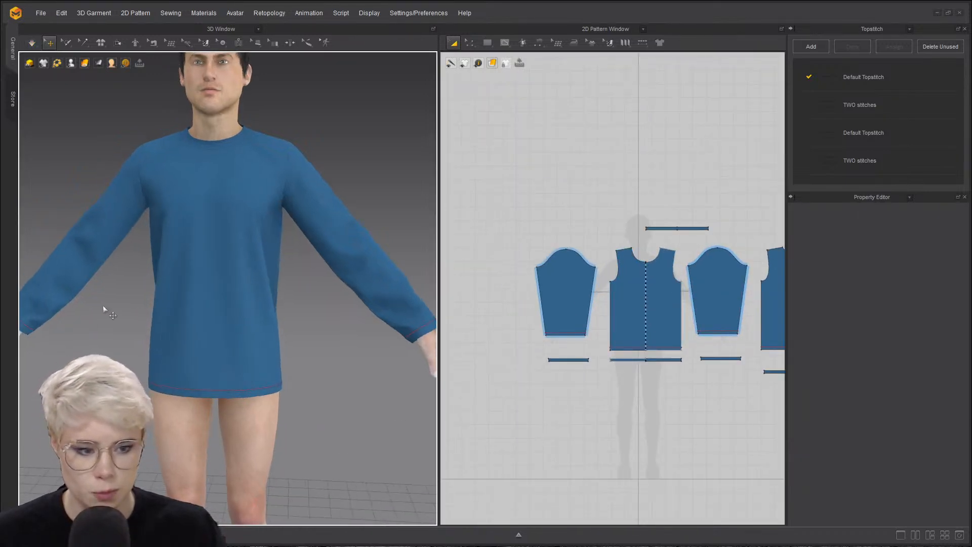
pyautogui.moveTo(182, 283); pyautogui.dragTo(251, 278, button='middle')
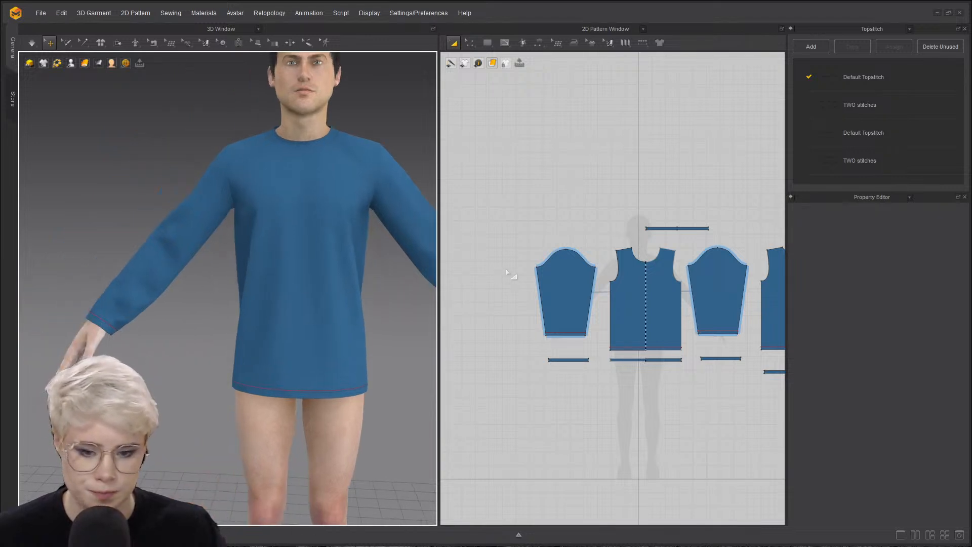
pyautogui.scroll(4, 557, 323)
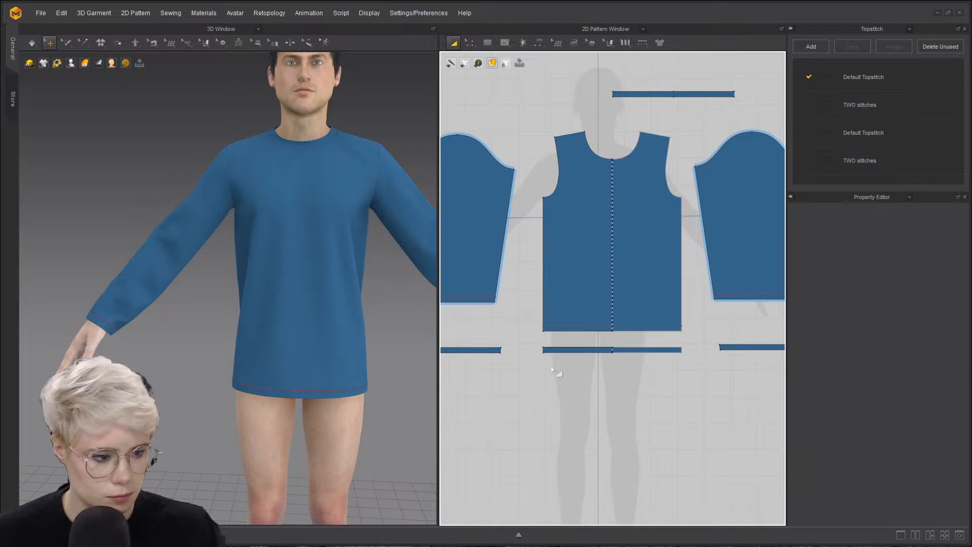
pyautogui.click(568, 349)
pyautogui.keyDown('shift'); pyautogui.click(483, 349); pyautogui.keyUp('shift')
pyautogui.keyDown('shift'); pyautogui.click(742, 348); pyautogui.keyUp('shift')
pyautogui.scroll(-2, 567, 338)
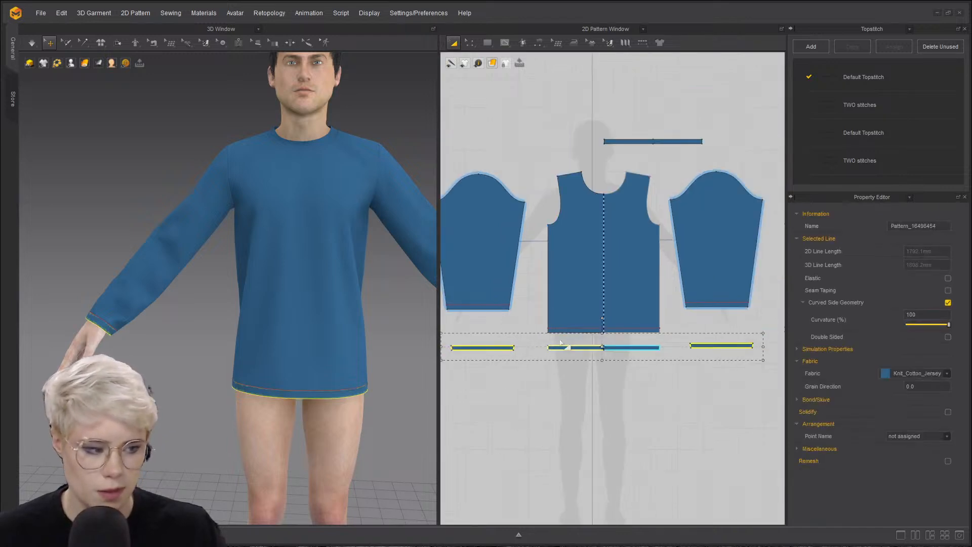
pyautogui.press('Delete')
pyautogui.scroll(-3, 534, 331)
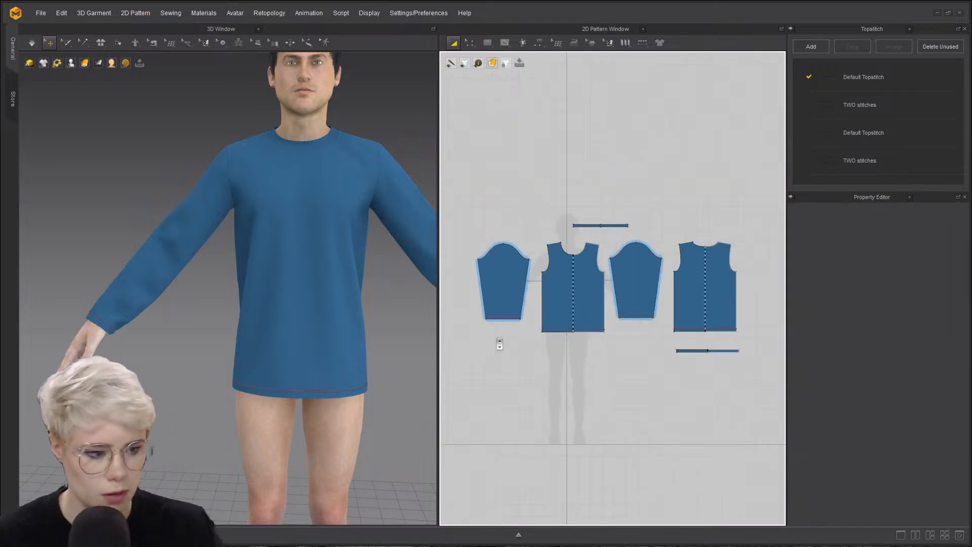
# - Widen the 2D pattern area and delete the narrow strip pattern below the back piece
pyautogui.moveTo(438, 263); pyautogui.dragTo(352, 258)
pyautogui.scroll(3, 575, 228)
pyautogui.scroll(-3, 576, 228)
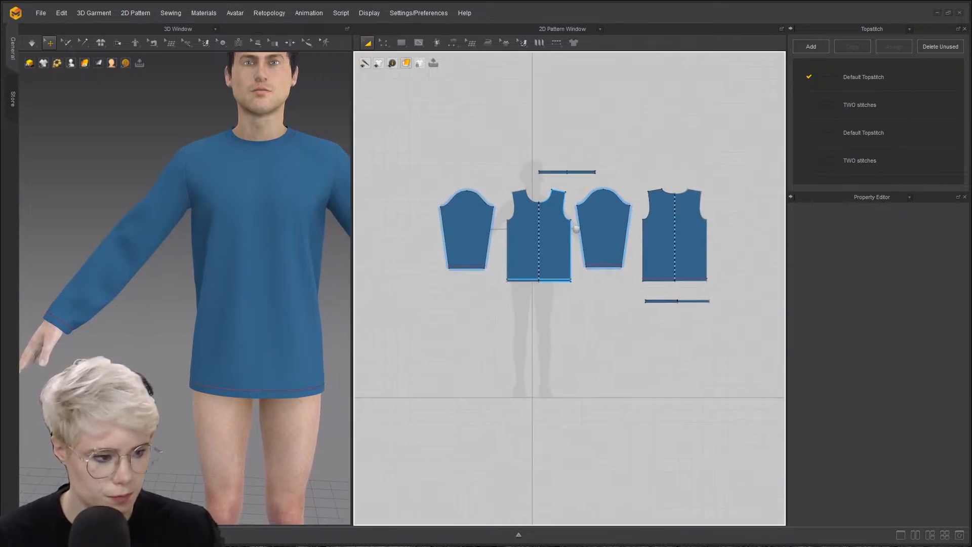
pyautogui.click(668, 301)
pyautogui.press('Delete')
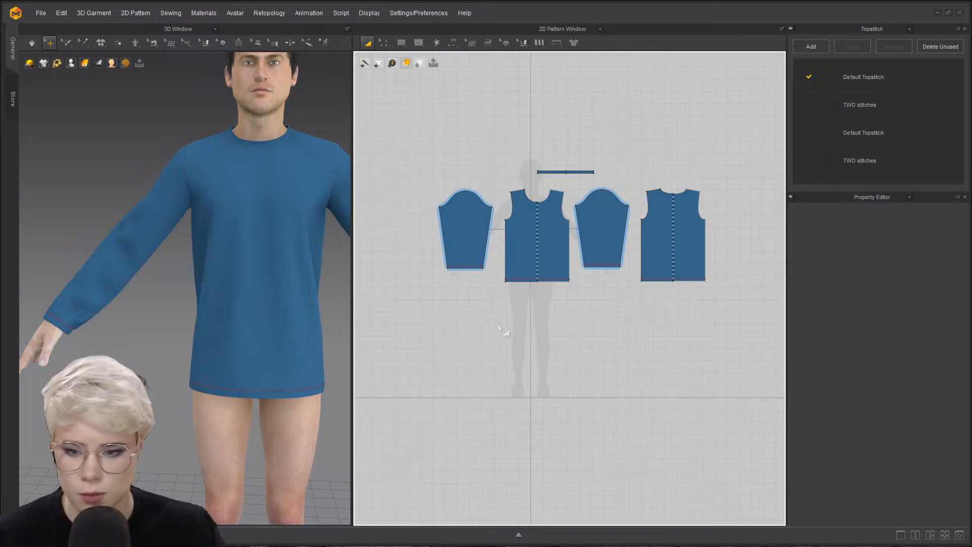
# - Move the sleeve between the body pieces up out of the way and place the back piece beside the front piece
pyautogui.scroll(5, 521, 284)
pyautogui.scroll(-5, 501, 284)
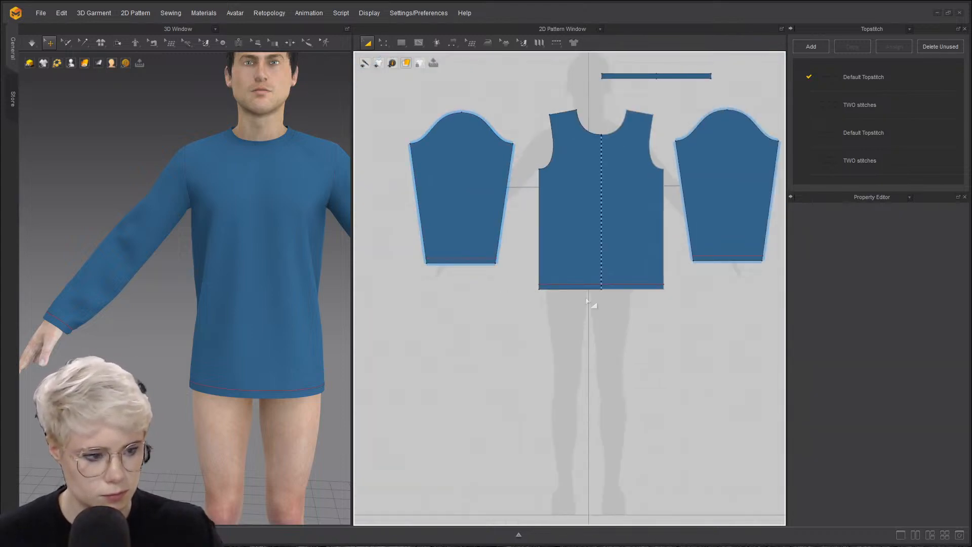
pyautogui.moveTo(594, 306); pyautogui.dragTo(481, 308, button='middle')
pyautogui.scroll(-1, 481, 308)
pyautogui.moveTo(591, 221); pyautogui.dragTo(621, 75)
pyautogui.moveTo(659, 222); pyautogui.dragTo(567, 226)
pyautogui.scroll(3, 515, 313)
# - Move the back piece closer to the front piece, level with its bottom edge, and clear the selection
pyautogui.moveTo(248, 355); pyautogui.dragTo(237, 353, button='middle')
pyautogui.click(232, 342)
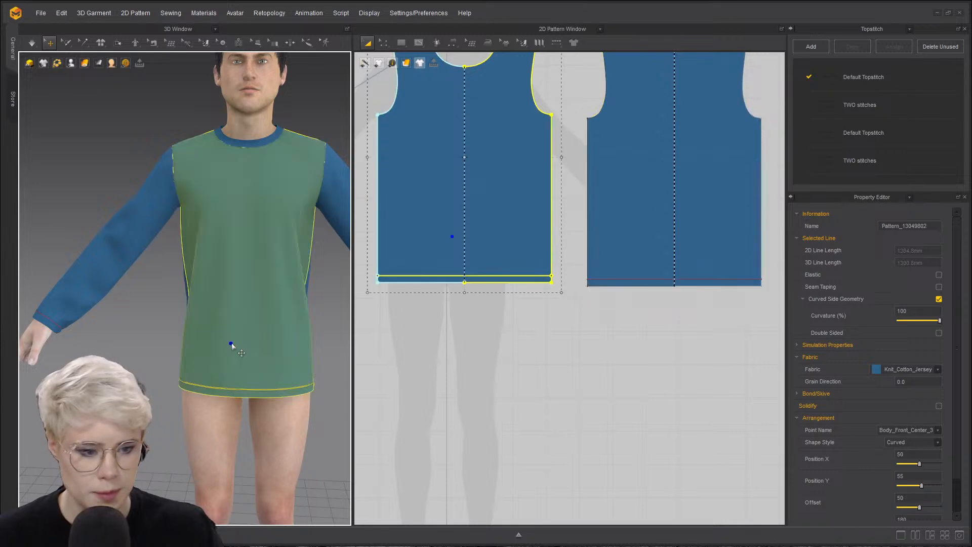
pyautogui.click(519, 363)
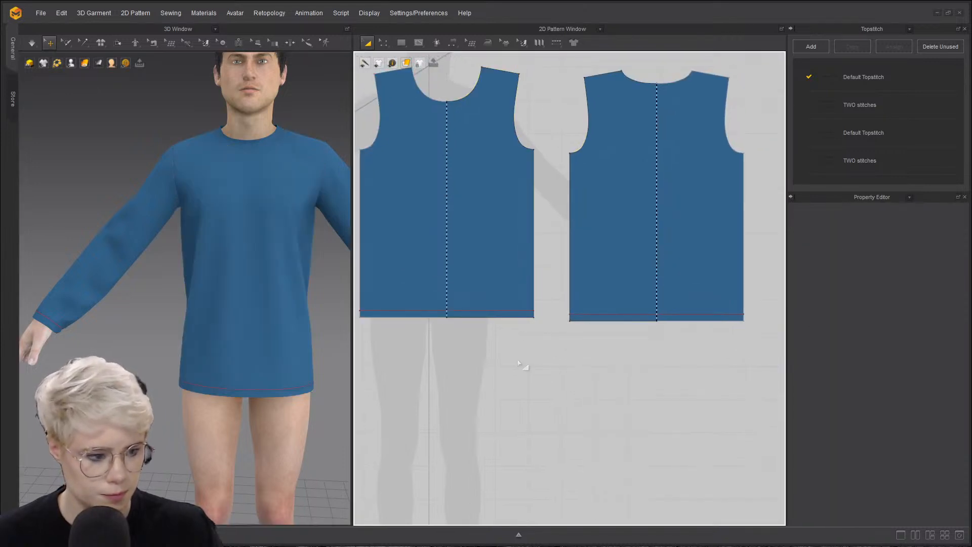
pyautogui.click(520, 310)
pyautogui.click(484, 426)
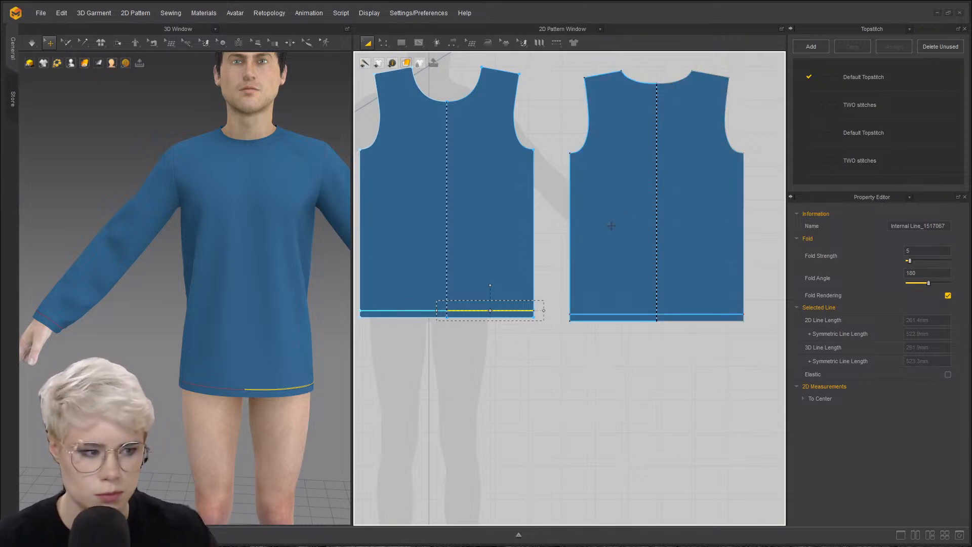
pyautogui.click(580, 232)
pyautogui.hotkey('ctrl', 'z')
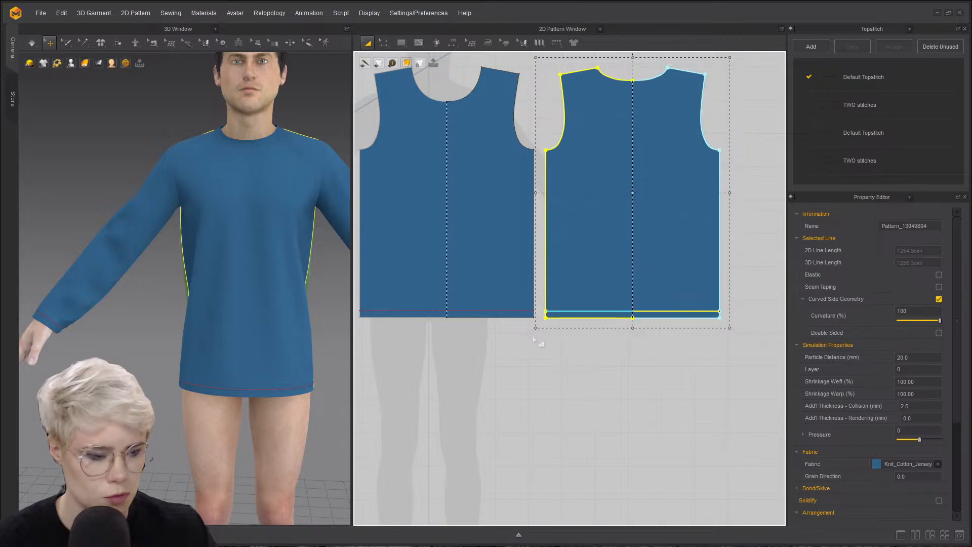
pyautogui.click(535, 346)
# - Delete the internal hem lines near the bottom edges of the front and back pieces
pyautogui.click(516, 311)
pyautogui.press('Delete')
pyautogui.click(591, 306)
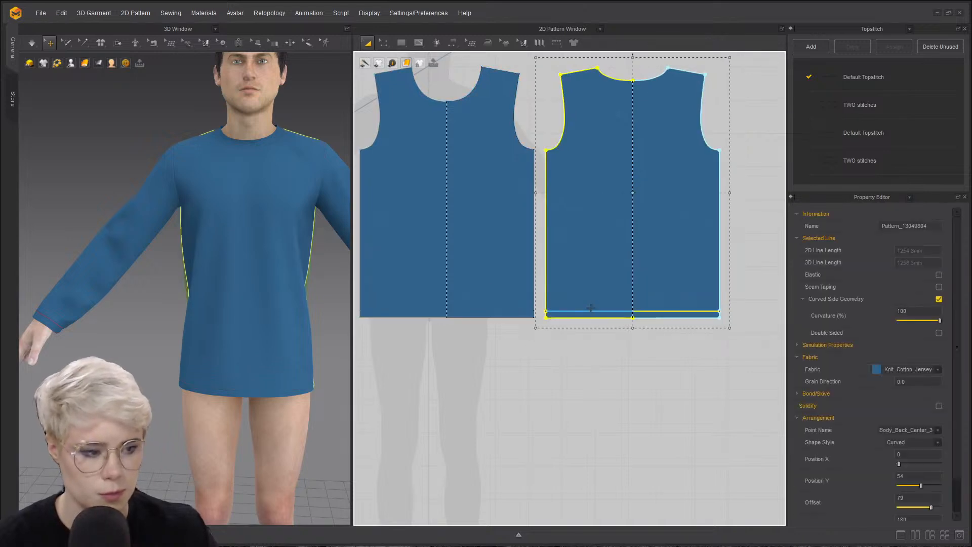
pyautogui.click(600, 341)
pyautogui.click(597, 311)
pyautogui.press('Delete')
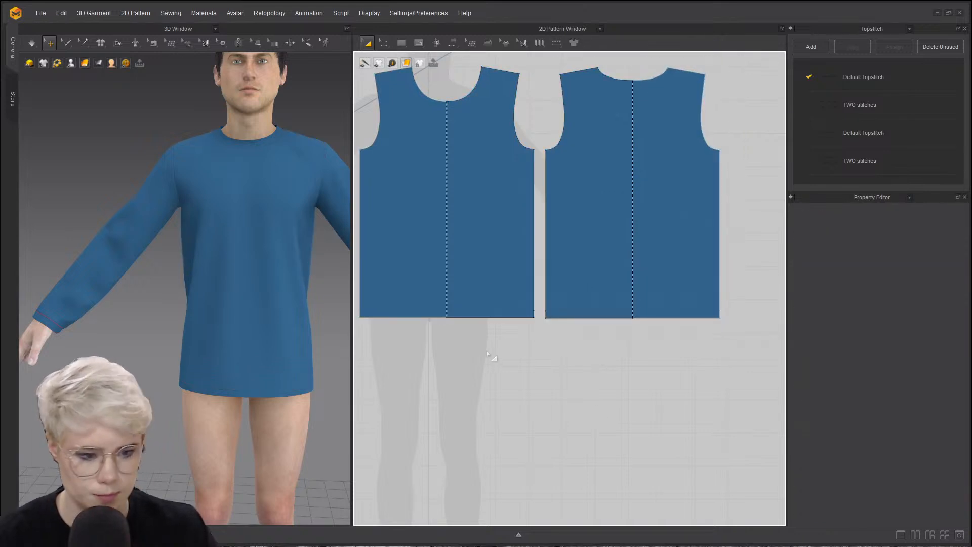
# - Remove the leftover points just above the bottom corners on the side edges of the front and back pieces
pyautogui.scroll(5, 195, 372)
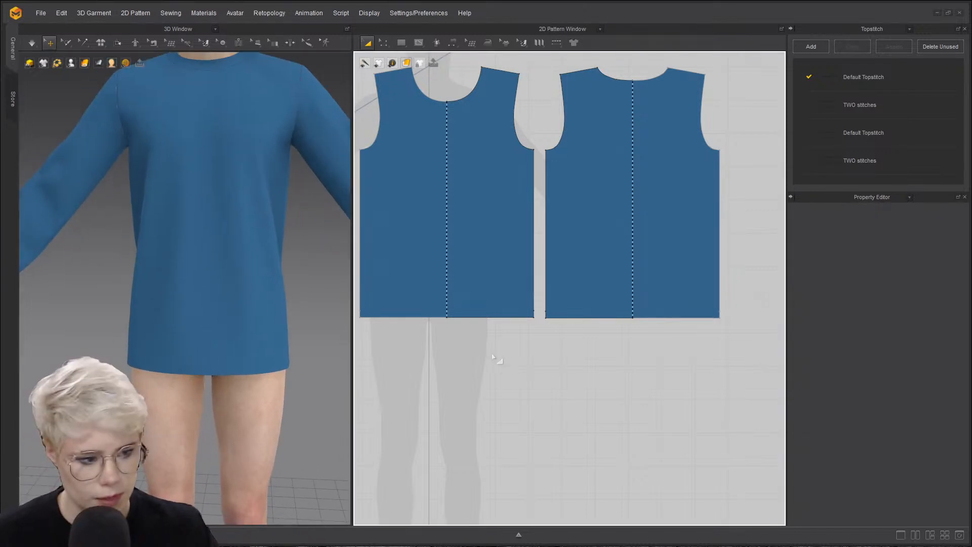
pyautogui.press('z')
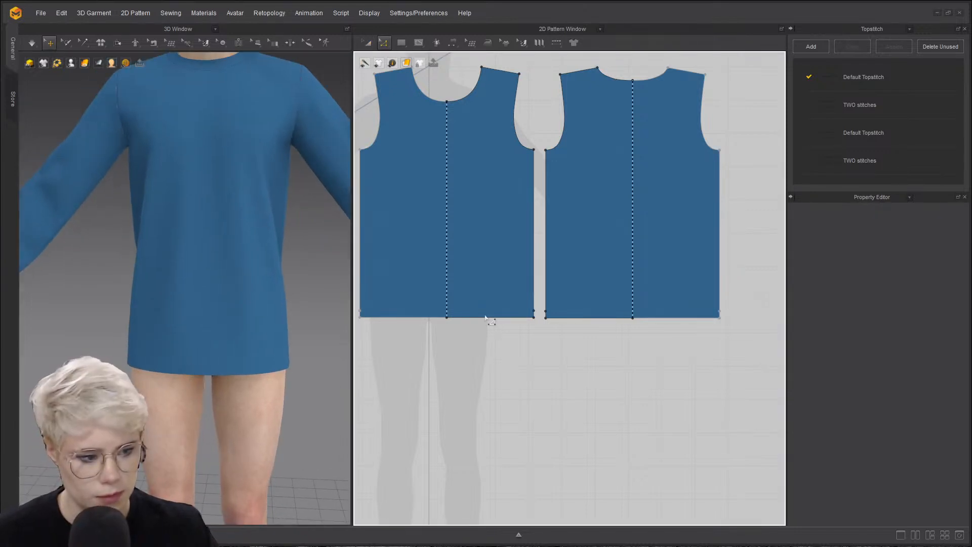
pyautogui.click(533, 311)
pyautogui.click(541, 315)
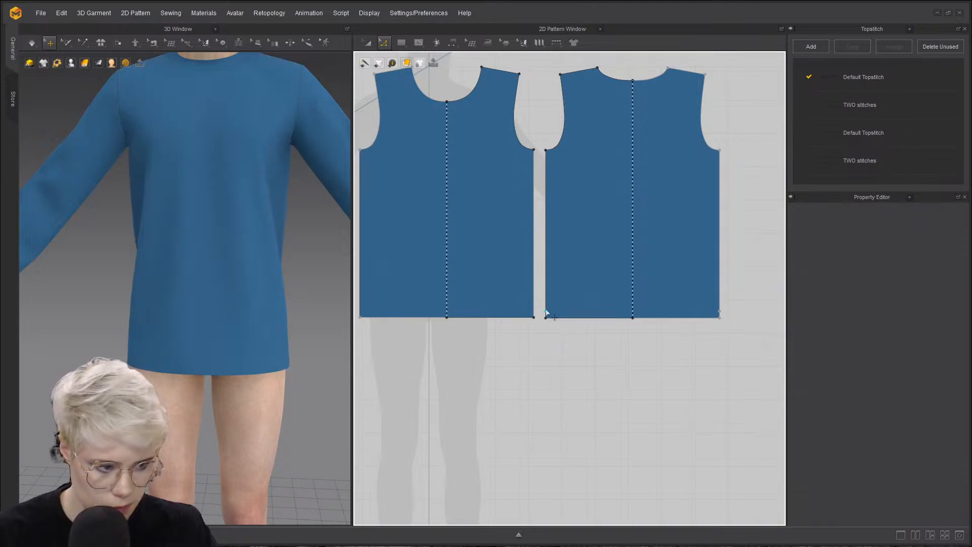
pyautogui.scroll(1, 525, 298)
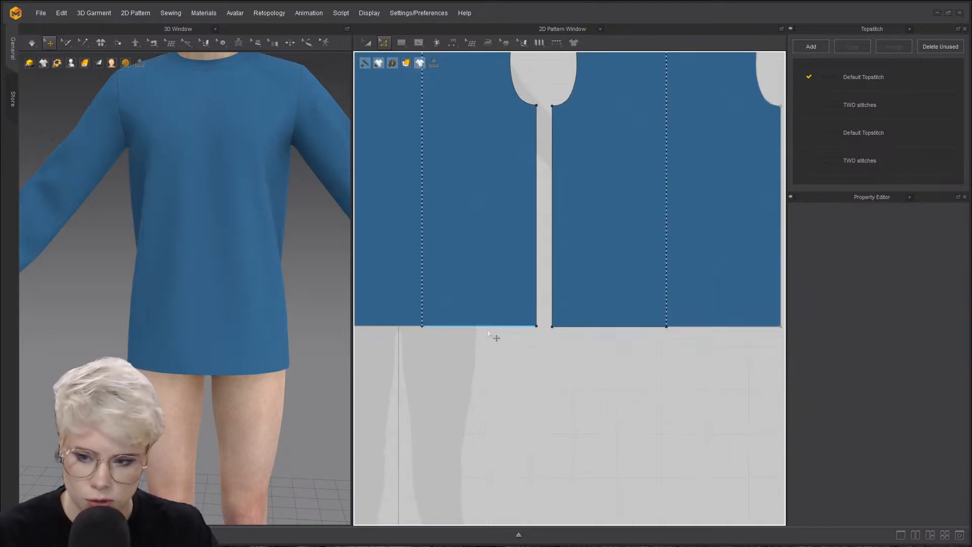
pyautogui.scroll(1, 476, 362)
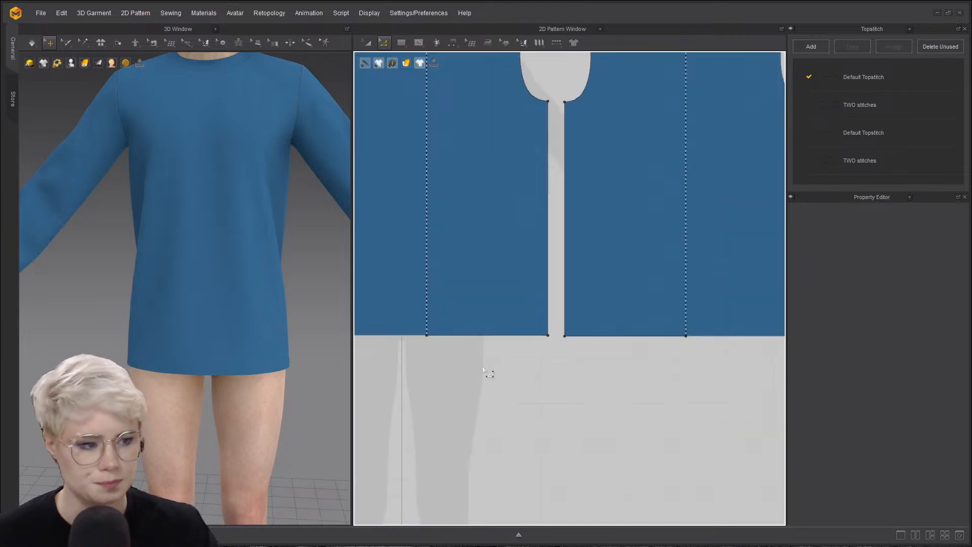
# - Shorten the front and back pieces together by raising their bottom edges to about the avatar's hips, and clear the selection
pyautogui.click(510, 336)
pyautogui.scroll(-3, 512, 344)
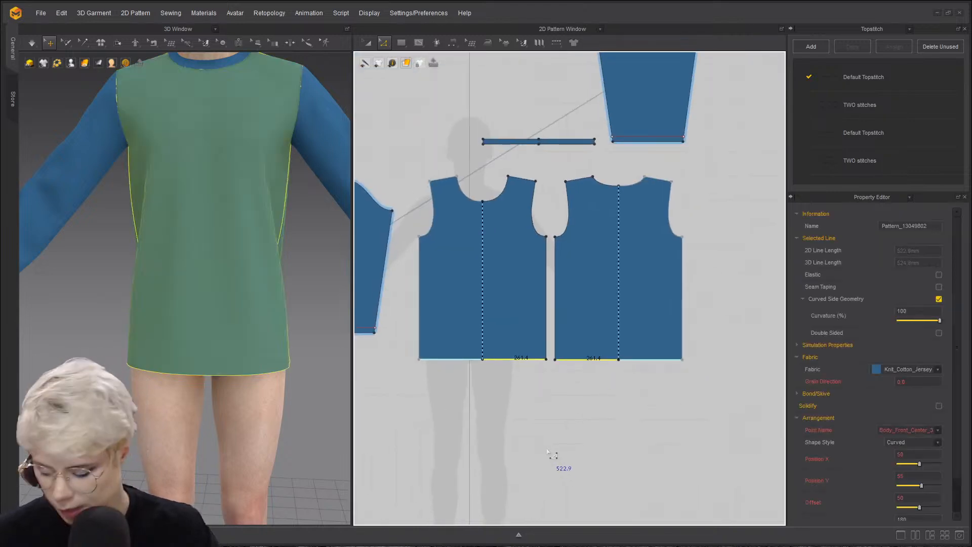
pyautogui.keyDown('ctrl'); pyautogui.moveTo(517, 361); pyautogui.dragTo(515, 327); pyautogui.keyUp('ctrl')
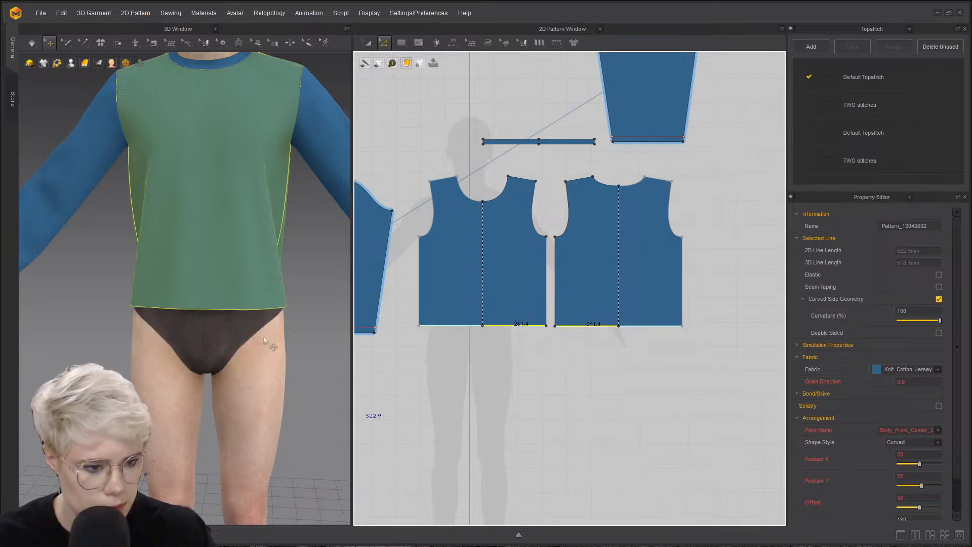
pyautogui.moveTo(270, 344)
pyautogui.mouseDown(button='right')
pyautogui.moveTo(293, 326)
pyautogui.moveTo(252, 336)
pyautogui.moveTo(277, 334)
pyautogui.mouseUp(button='right')
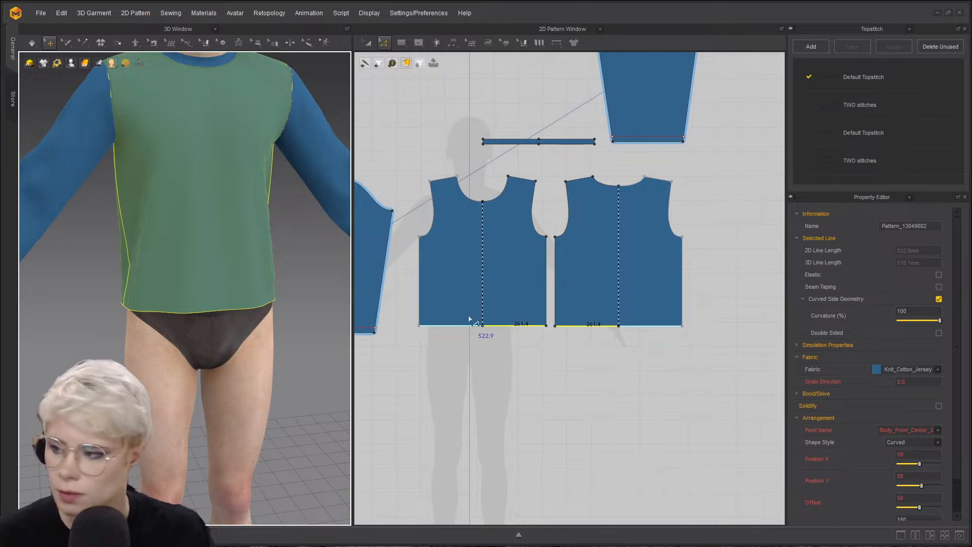
pyautogui.press('a')
pyautogui.click(336, 363)
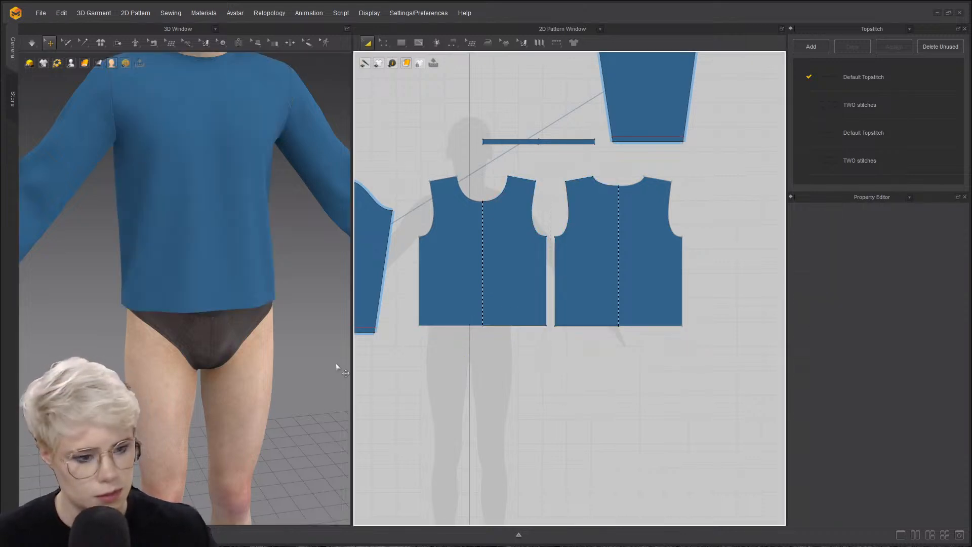
# - Run the simulation on the shortened shirt and check its hem from behind and in front, and a sleeve end
pyautogui.moveTo(336, 363); pyautogui.dragTo(280, 344, button='right')
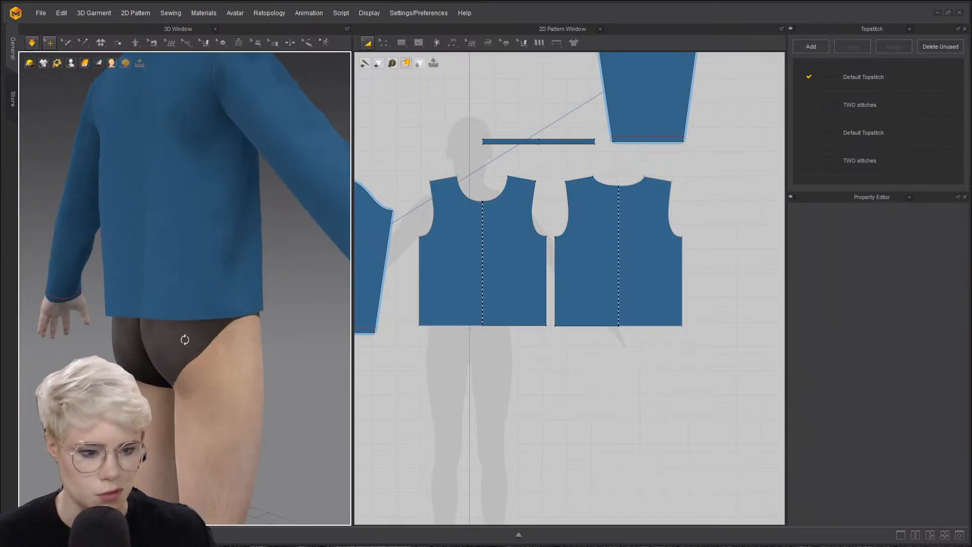
pyautogui.moveTo(184, 336); pyautogui.dragTo(54, 315, button='right')
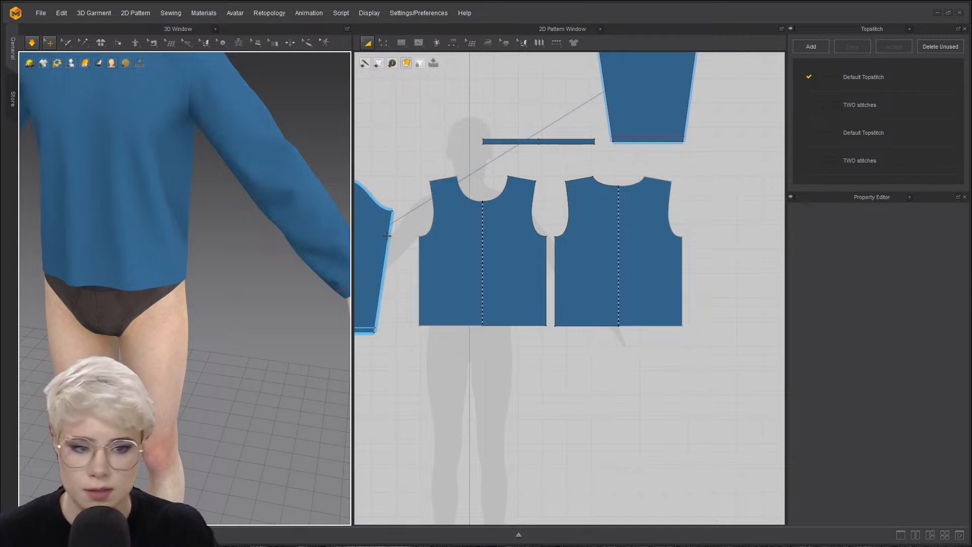
pyautogui.moveTo(733, 139); pyautogui.dragTo(709, 176, button='right')
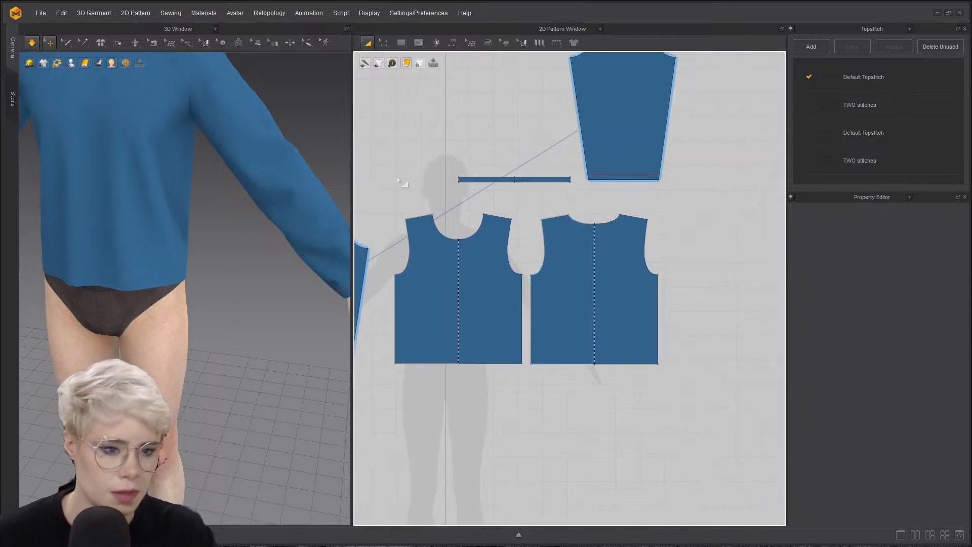
pyautogui.moveTo(112, 228); pyautogui.dragTo(283, 245, button='right')
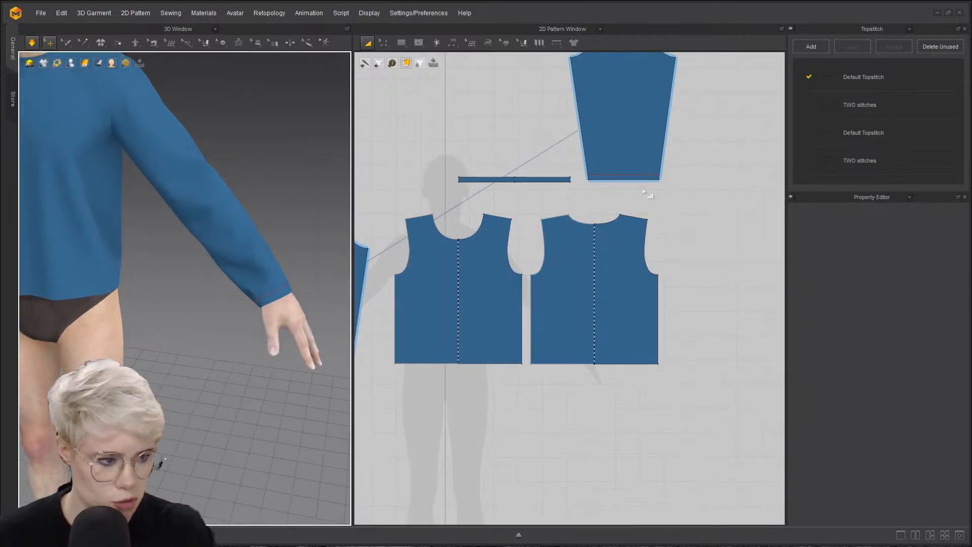
pyautogui.scroll(4, 644, 188)
pyautogui.click(637, 177)
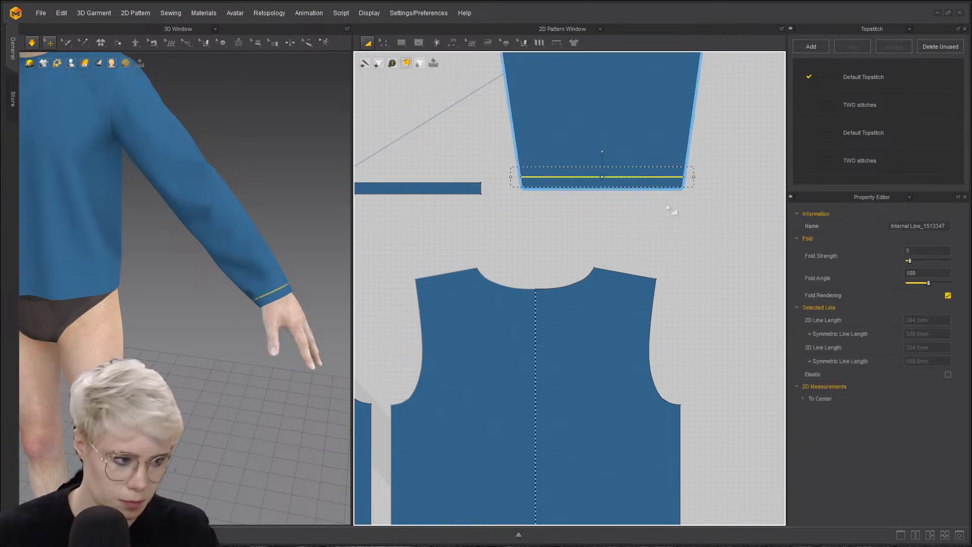
pyautogui.press('Delete')
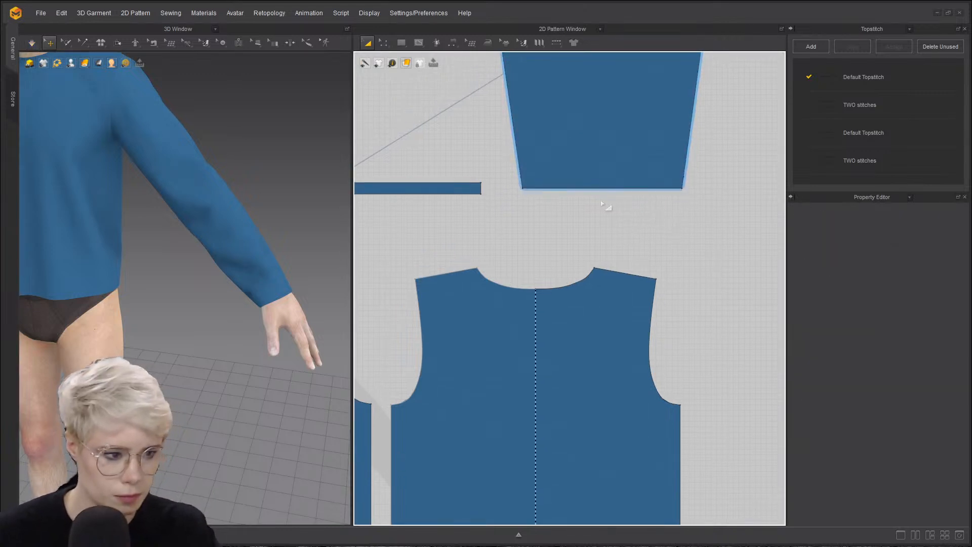
pyautogui.hotkey('ctrl', 'z')
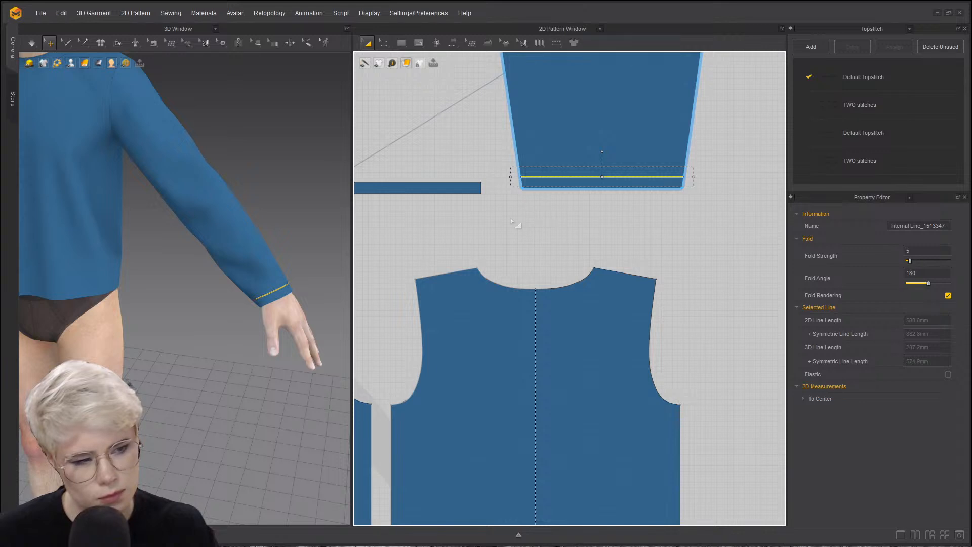
pyautogui.click(452, 237)
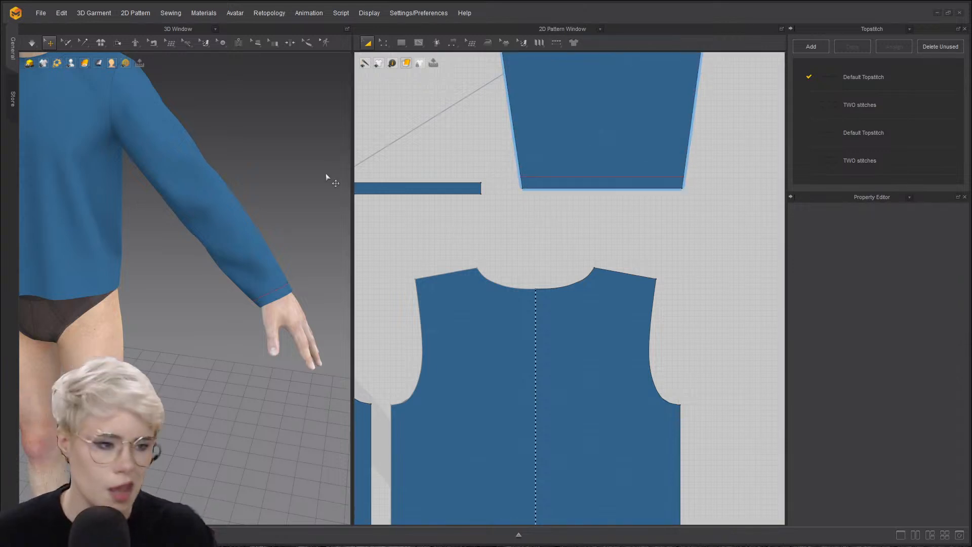
pyautogui.click(581, 173)
pyautogui.click(559, 207)
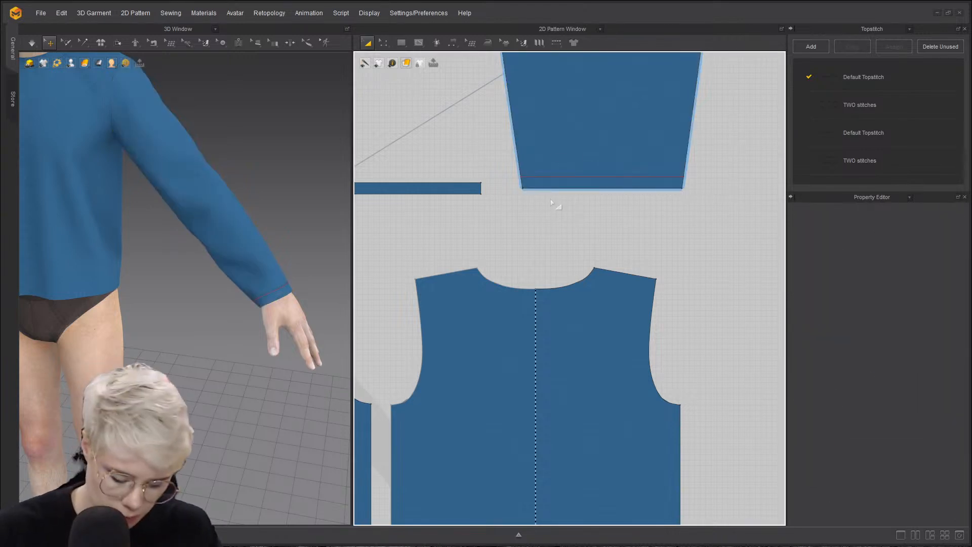
pyautogui.click(571, 180)
pyautogui.click(526, 216)
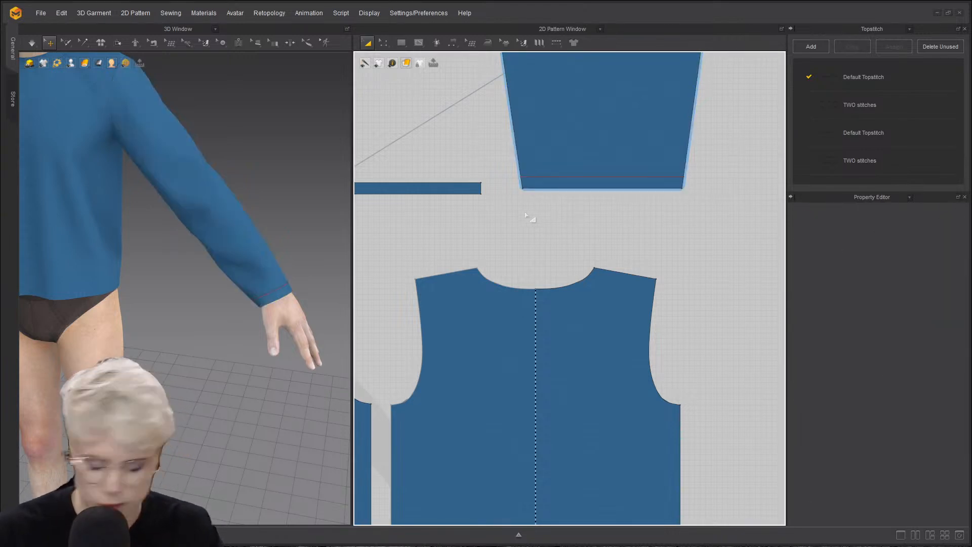
# - Delete the internal hem line near the sleeves' bottom edges and remove the leftover points just above their bottom corners
pyautogui.press('a')
pyautogui.click(568, 177)
pyautogui.press('Delete')
pyautogui.scroll(-5, 532, 253)
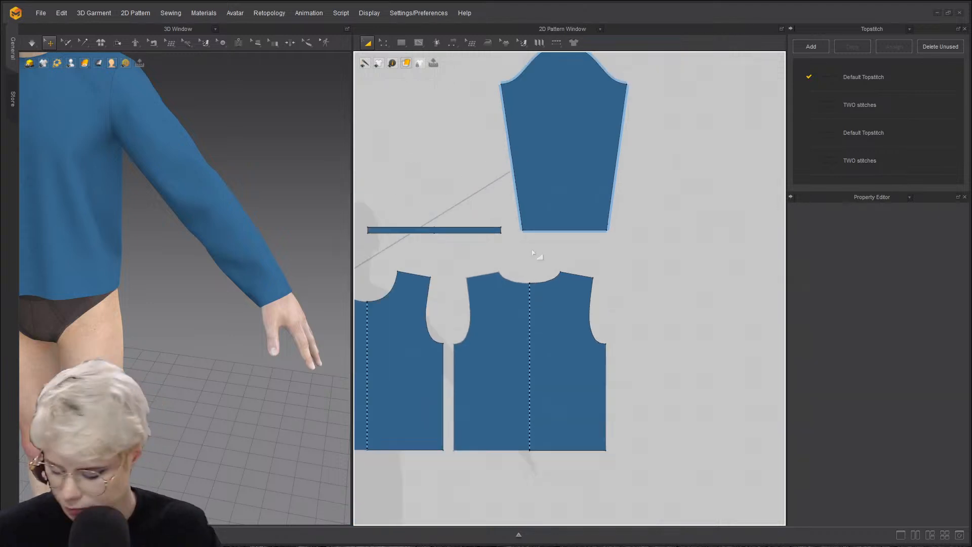
pyautogui.press('z')
pyautogui.click(523, 227)
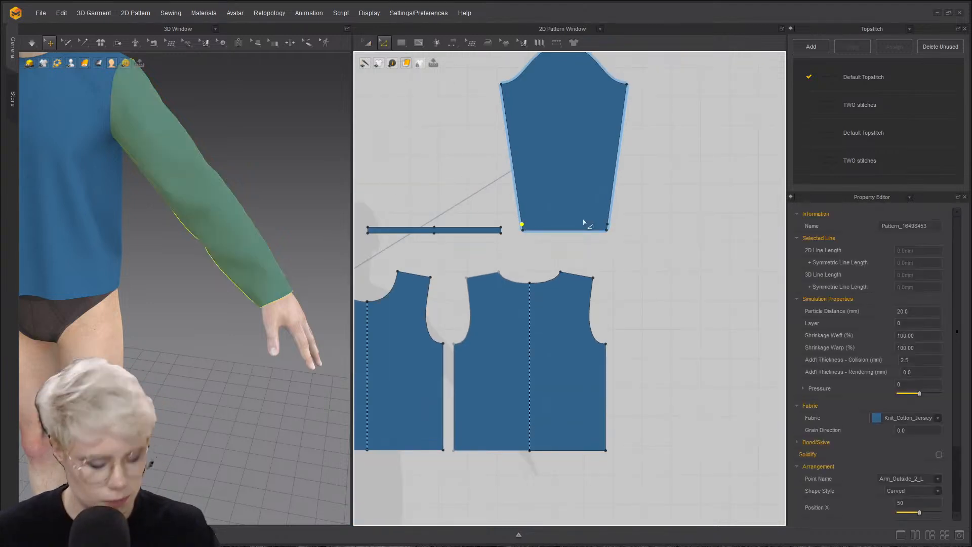
pyautogui.click(551, 236)
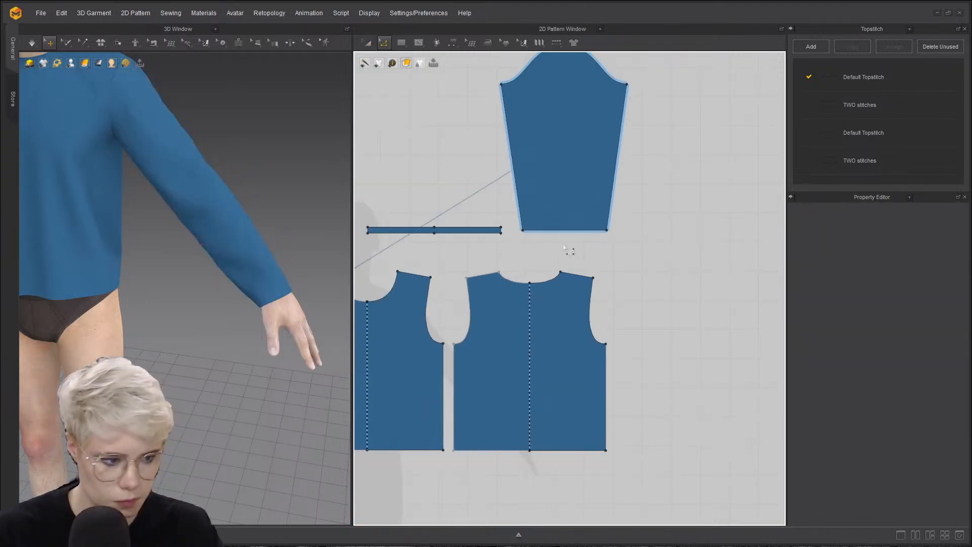
# - Shorten both linked sleeves by raising the bottom edge so that they end at the avatar's wrists
pyautogui.moveTo(566, 231)
pyautogui.mouseDown()
pyautogui.moveTo(563, 207)
pyautogui.moveTo(562, 217)
pyautogui.mouseUp()
pyautogui.moveTo(250, 279); pyautogui.dragTo(220, 285, button='middle')
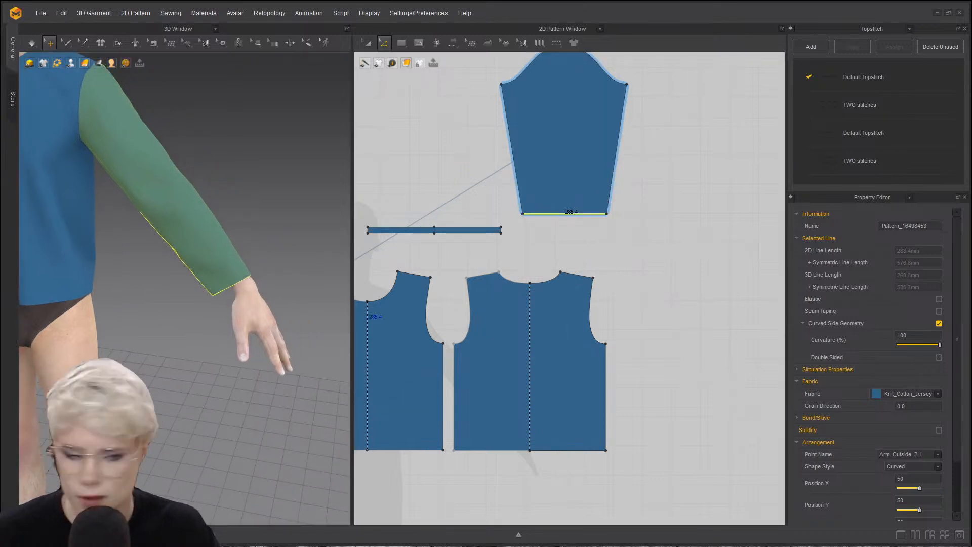
pyautogui.scroll(-5, 225, 227)
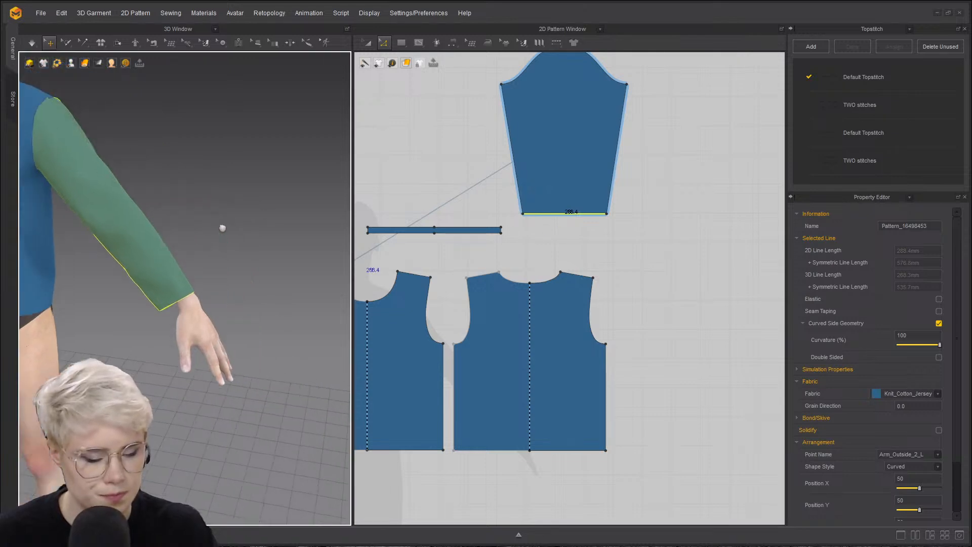
pyautogui.scroll(3, 575, 213)
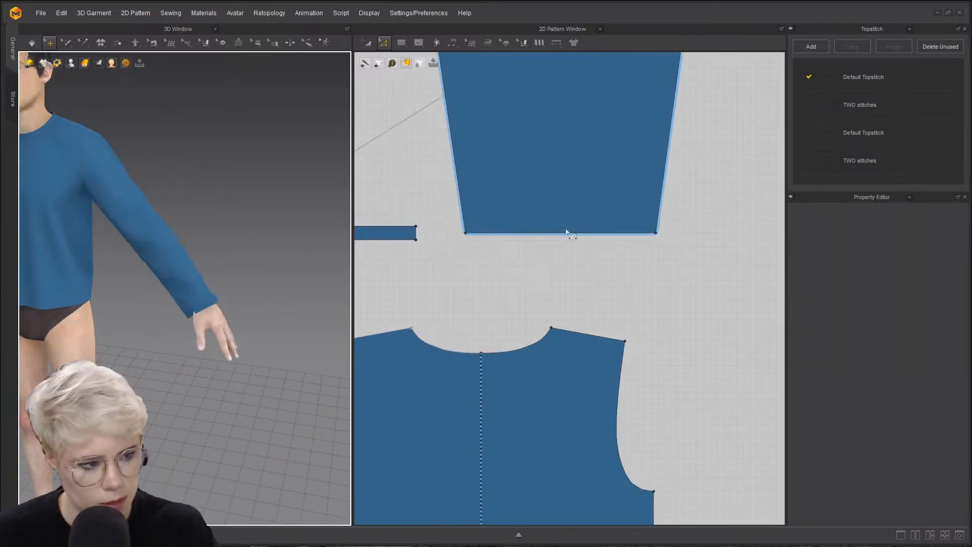
pyautogui.moveTo(567, 233); pyautogui.dragTo(557, 201)
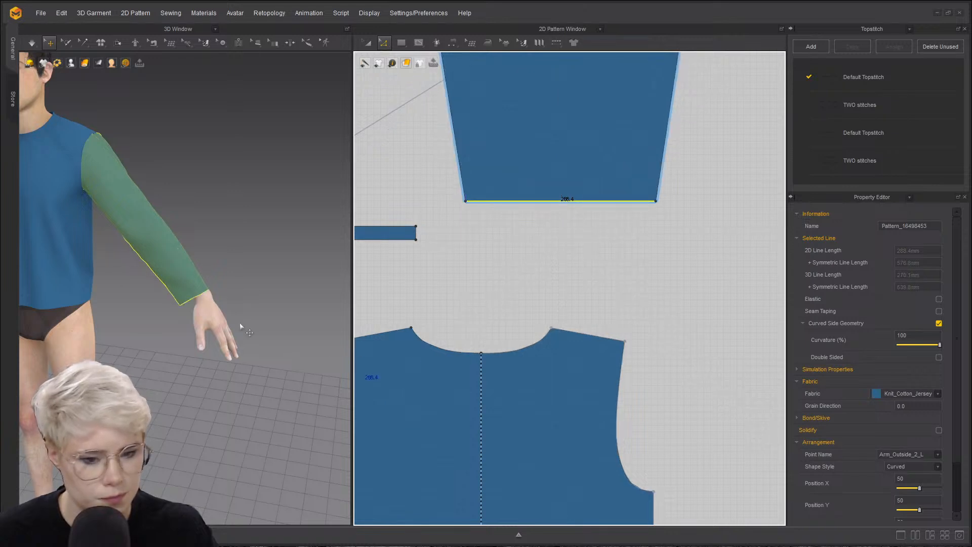
# - Move the lower sleeve pattern up above the front piece, roughly level with the other sleeve
pyautogui.scroll(-5, 600, 253)
pyautogui.moveTo(382, 239); pyautogui.dragTo(546, 228, button='middle')
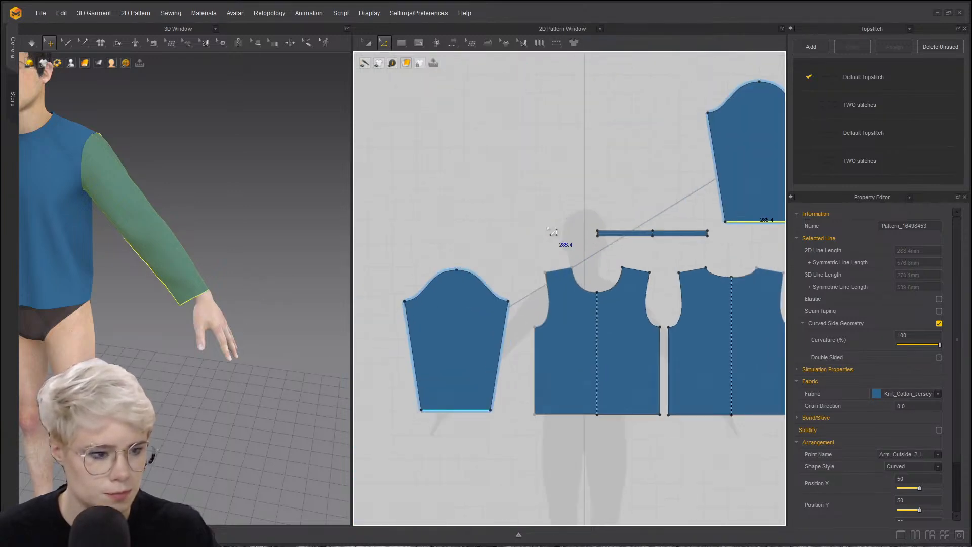
pyautogui.press('a')
pyautogui.moveTo(466, 314); pyautogui.dragTo(530, 138)
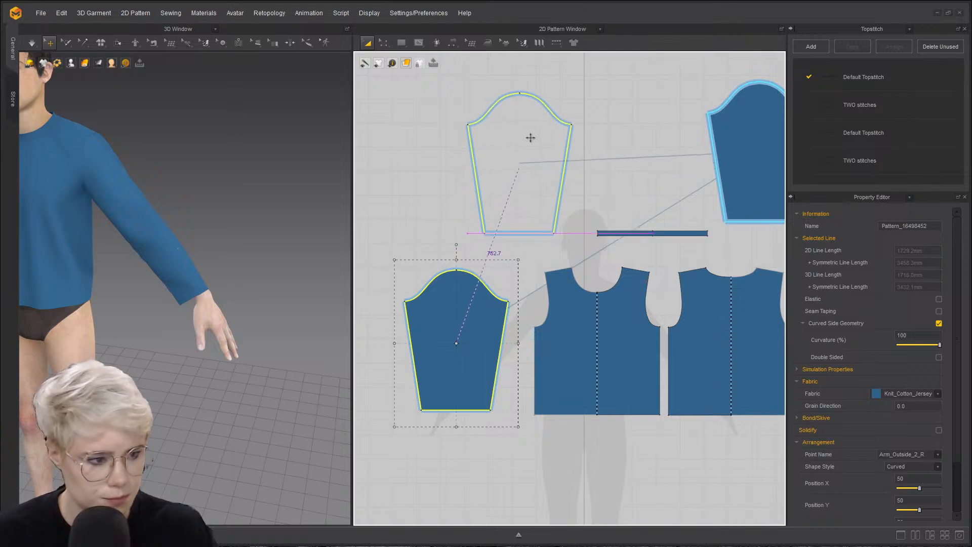
pyautogui.scroll(-4, 529, 139)
pyautogui.scroll(2, 639, 192)
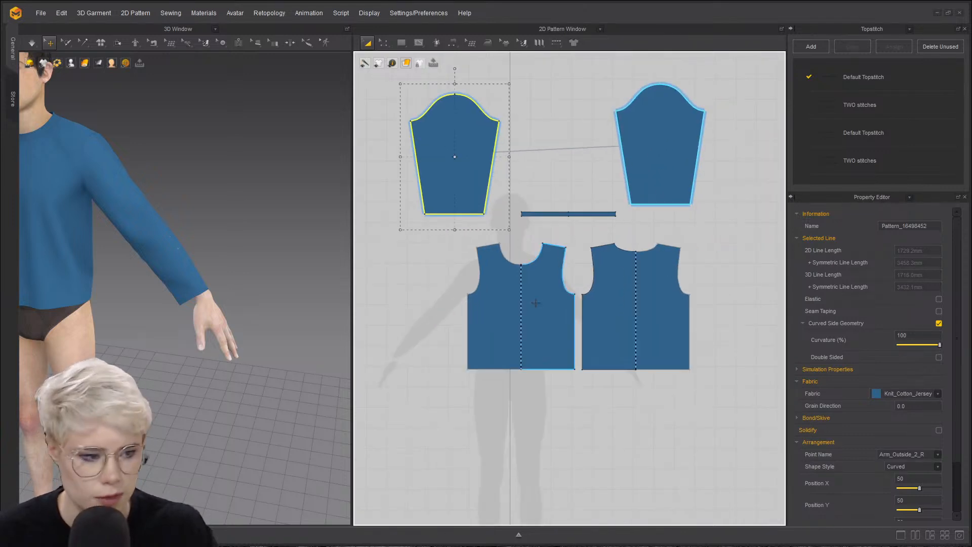
# - Run the simulation on the garment with the shortened sleeves and check its fit from the front
pyautogui.moveTo(112, 314); pyautogui.dragTo(257, 320, button='middle')
pyautogui.scroll(-1, 257, 320)
pyautogui.scroll(4, 253, 308)
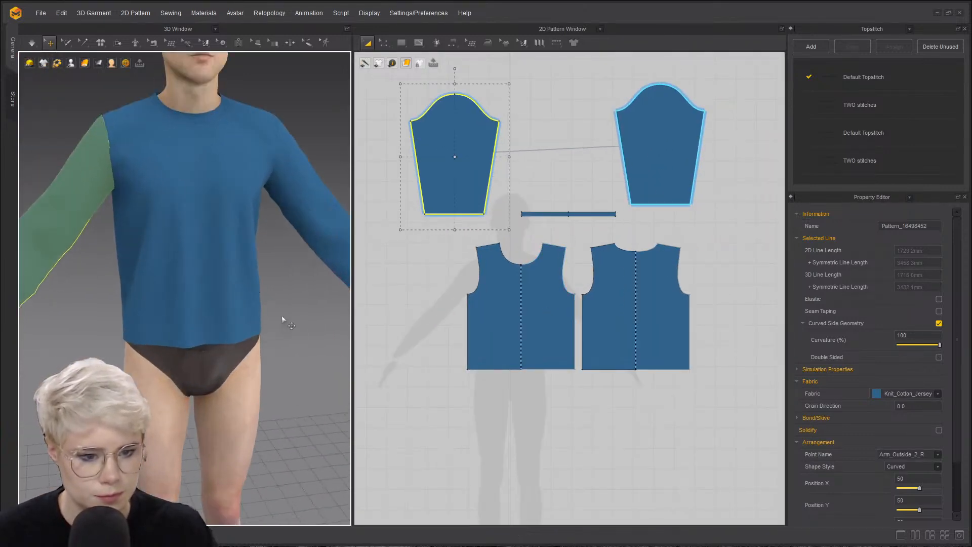
pyautogui.press('space')
pyautogui.moveTo(228, 312); pyautogui.dragTo(224, 244, button='right')
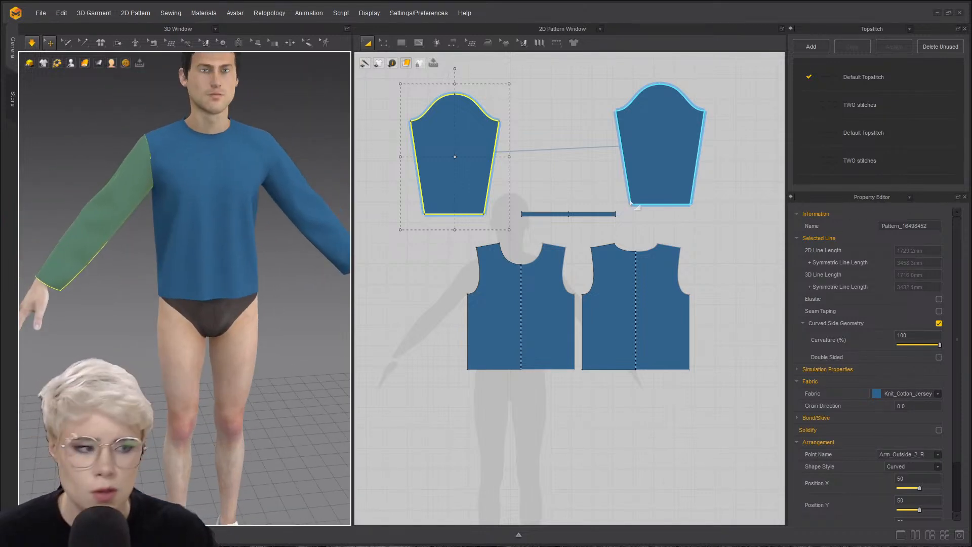
# - Move the back piece away from the front piece to widen the gap between them, and check the garment's side and armpit
pyautogui.moveTo(556, 193); pyautogui.dragTo(491, 222, button='middle')
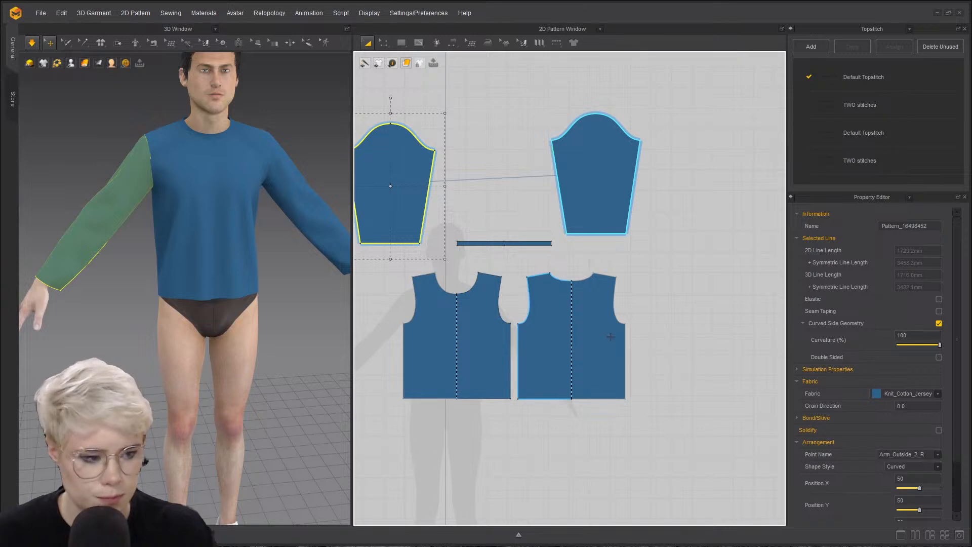
pyautogui.moveTo(572, 344); pyautogui.dragTo(597, 344)
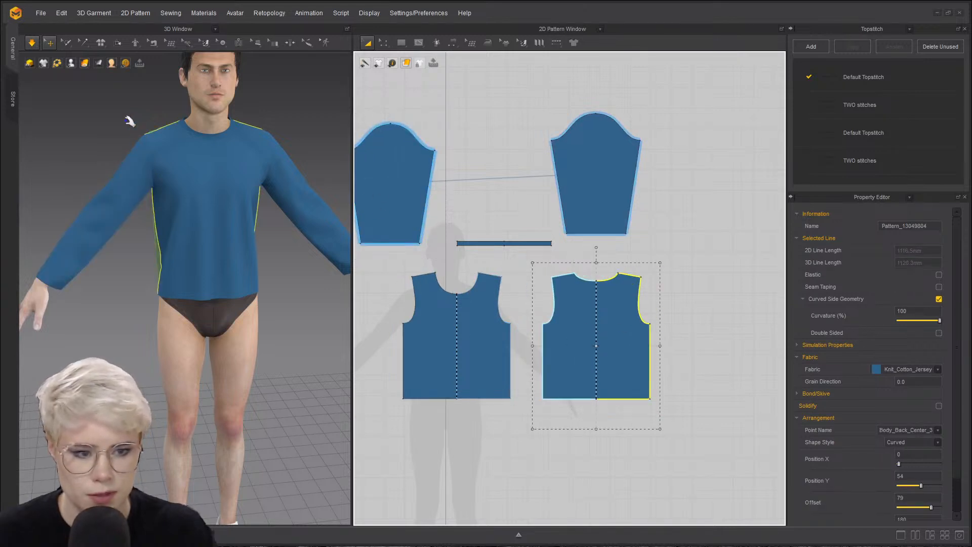
pyautogui.scroll(3, 148, 159)
pyautogui.moveTo(148, 159); pyautogui.dragTo(180, 146, button='right')
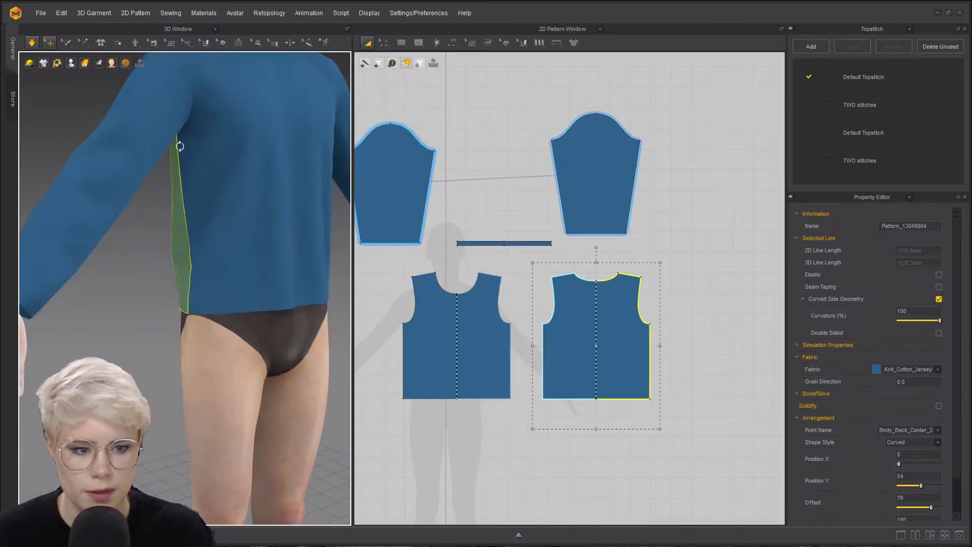
pyautogui.moveTo(180, 146); pyautogui.dragTo(166, 202, button='middle')
pyautogui.moveTo(166, 203); pyautogui.dragTo(122, 226, button='right')
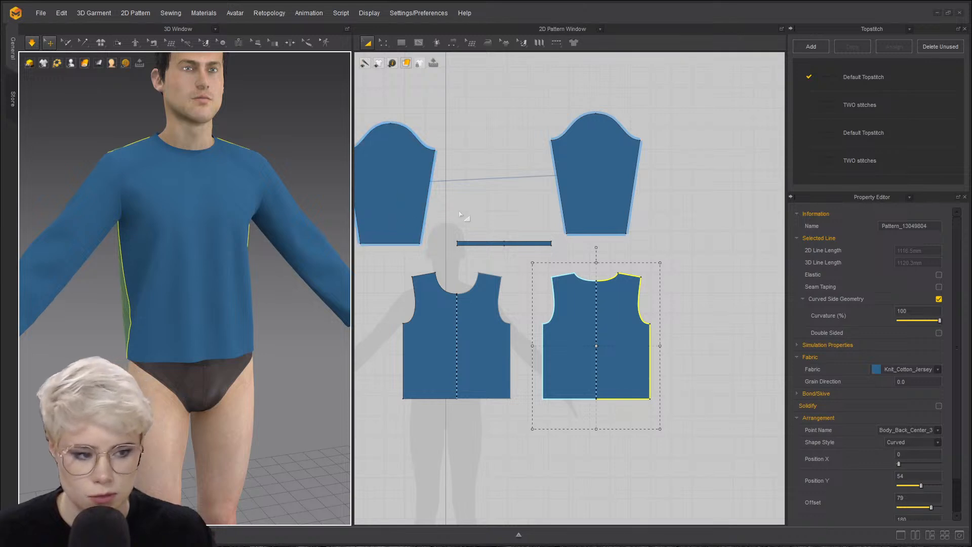
pyautogui.click(449, 257)
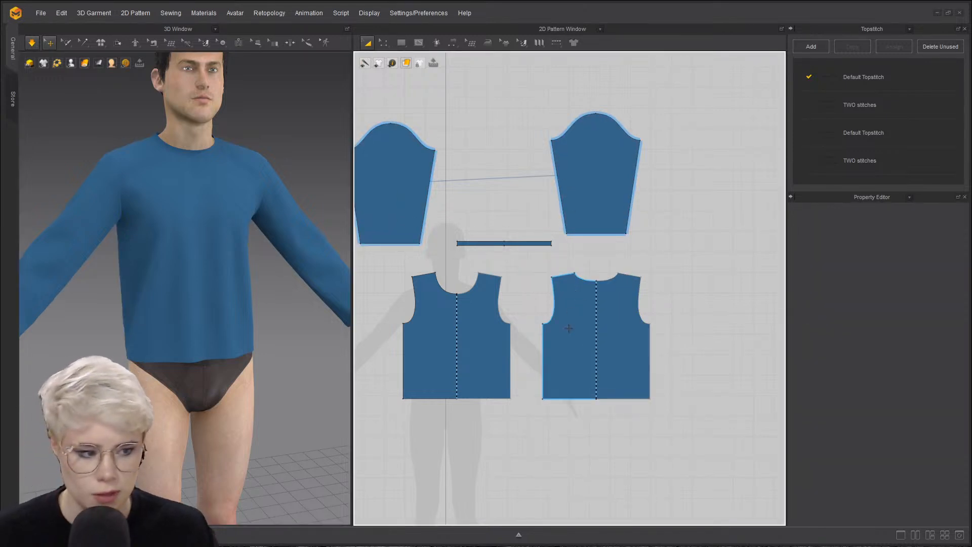
# - Lower the underarm corner points of the front and back pieces together by about 28 mm to deepen the armholes, and stop the simulation
pyautogui.scroll(4, 507, 331)
pyautogui.press('z')
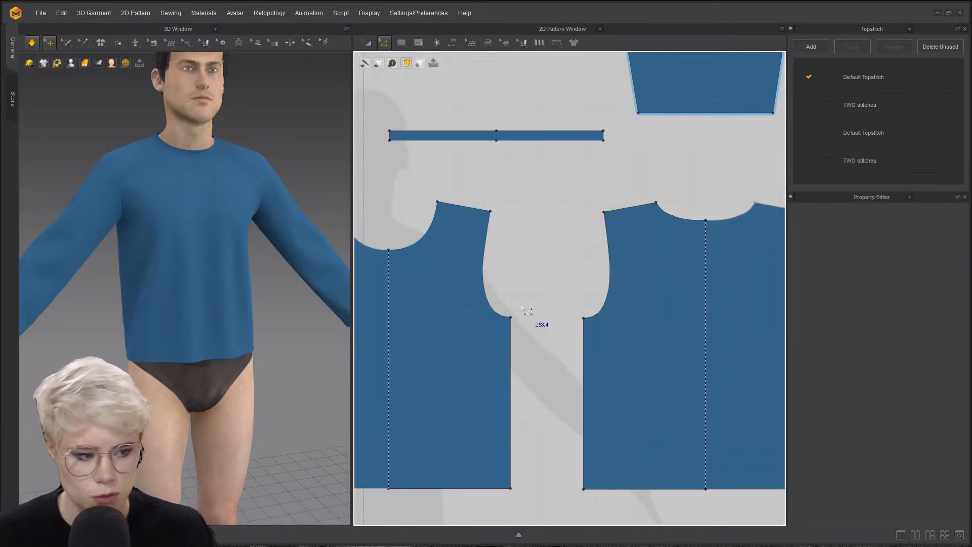
pyautogui.moveTo(587, 350); pyautogui.dragTo(586, 351)
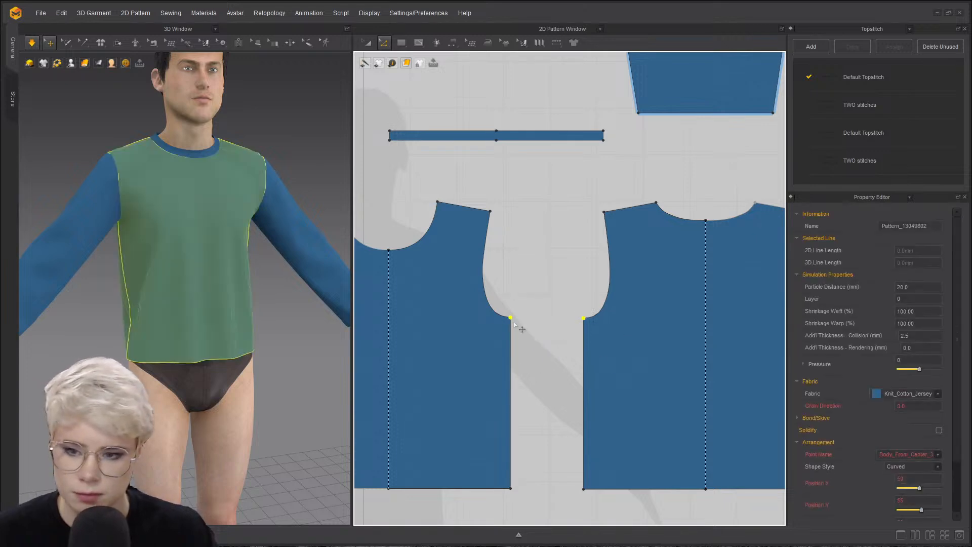
pyautogui.click(507, 294)
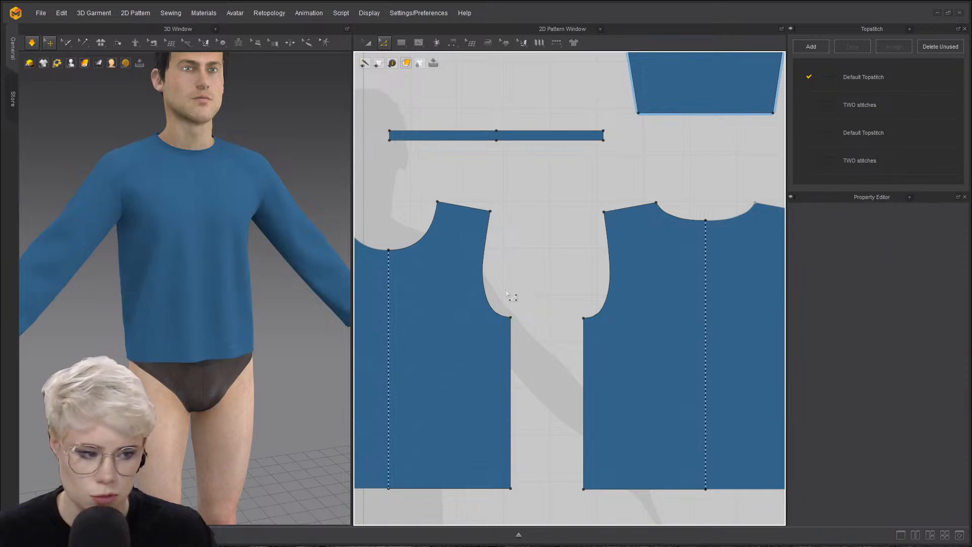
pyautogui.click(510, 318)
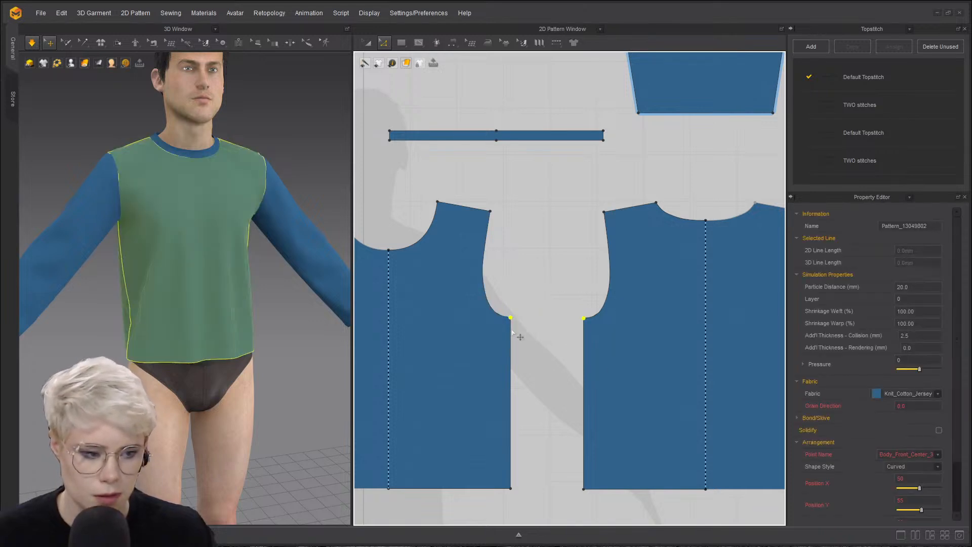
pyautogui.moveTo(511, 332); pyautogui.dragTo(511, 335)
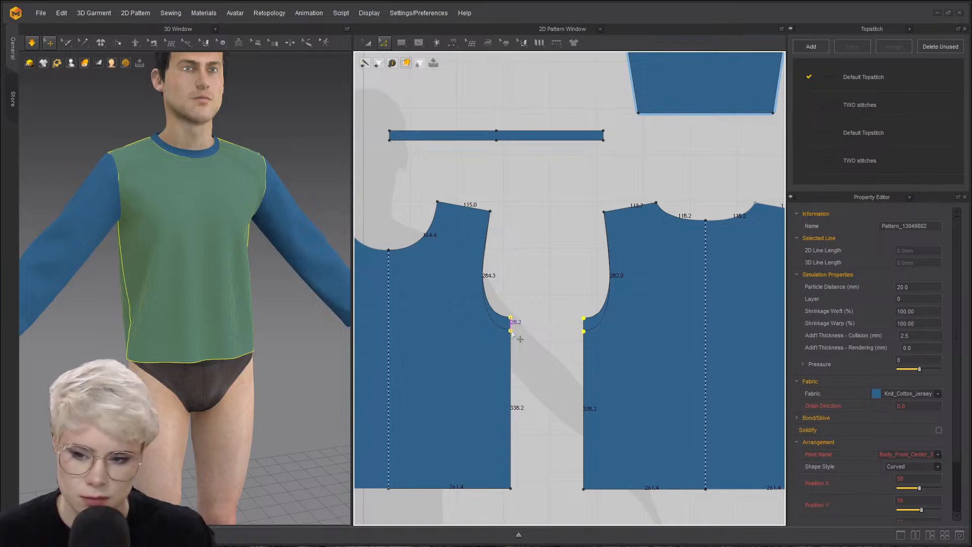
pyautogui.moveTo(511, 332); pyautogui.dragTo(511, 331)
pyautogui.press('space')
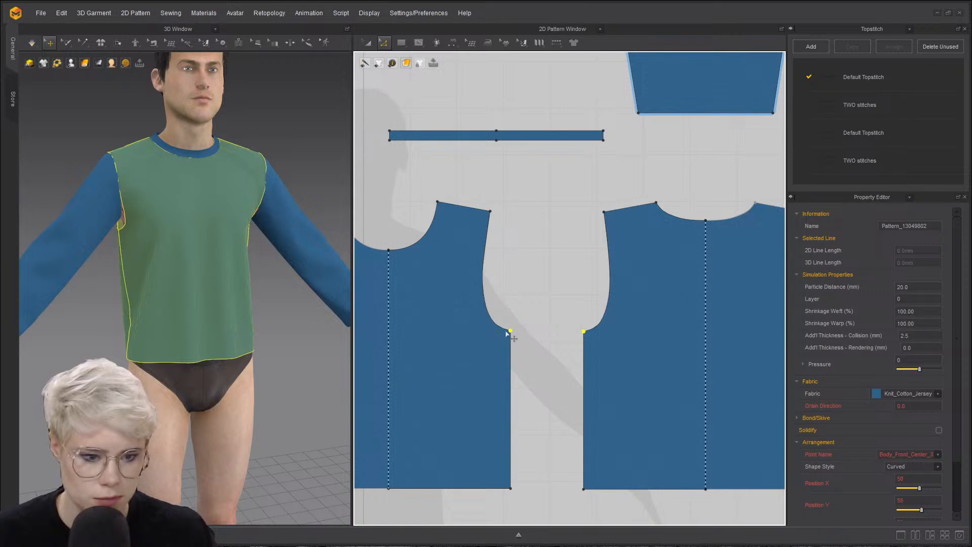
# - Examine how the deepened armhole meets the sleeve on the avatar and compare the sleeve pattern with the body pieces
pyautogui.scroll(3, 134, 253)
pyautogui.moveTo(134, 253); pyautogui.dragTo(160, 207, button='right')
pyautogui.moveTo(161, 207); pyautogui.dragTo(131, 289, button='middle')
pyautogui.scroll(-5, 132, 289)
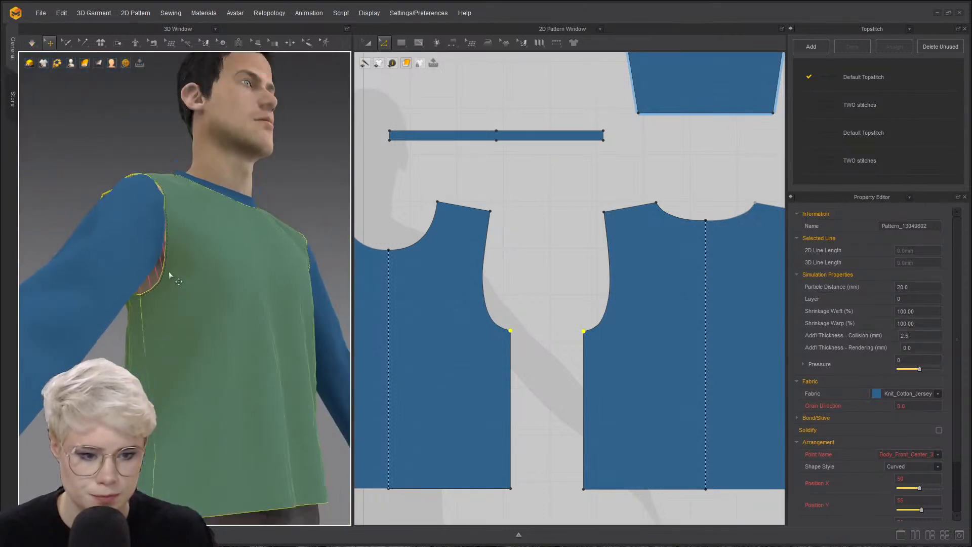
pyautogui.scroll(-5, 489, 232)
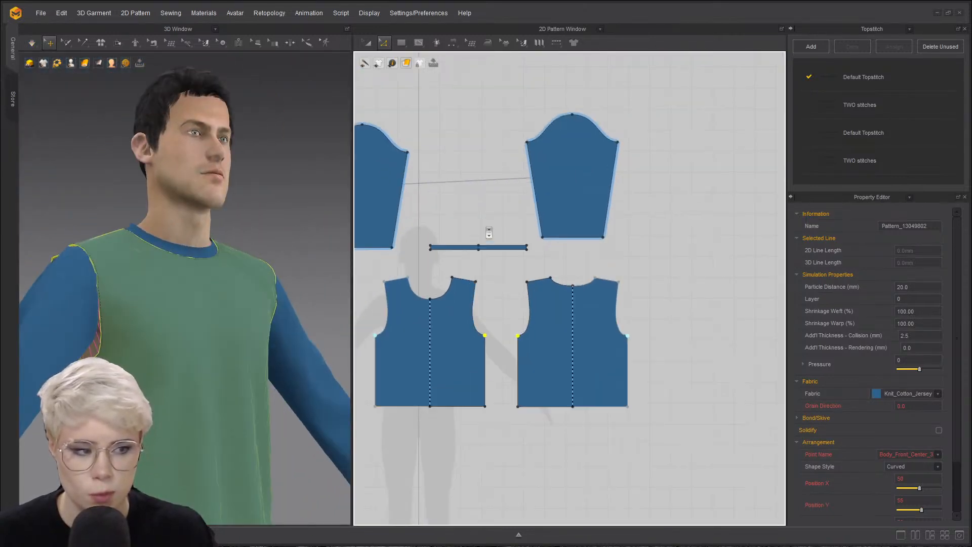
pyautogui.scroll(2, 489, 233)
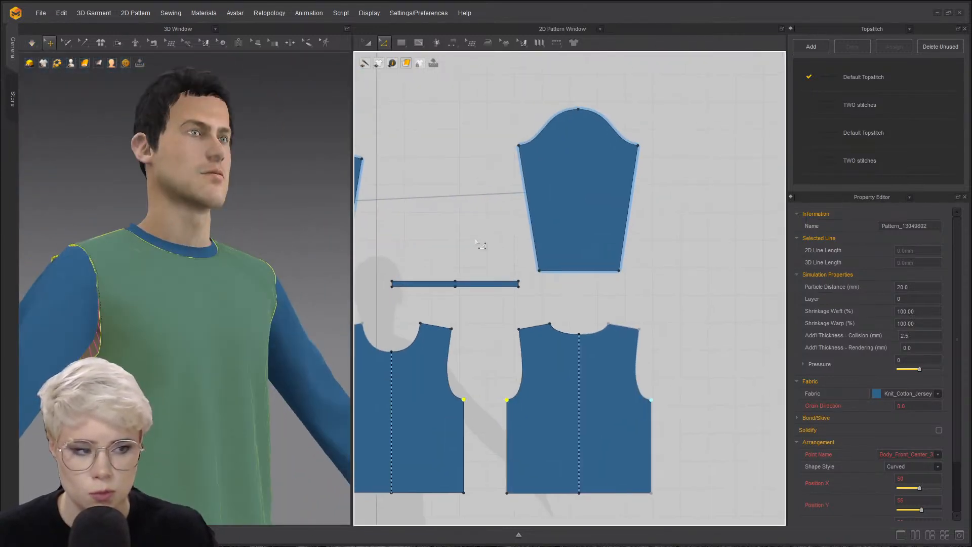
pyautogui.scroll(3, 518, 147)
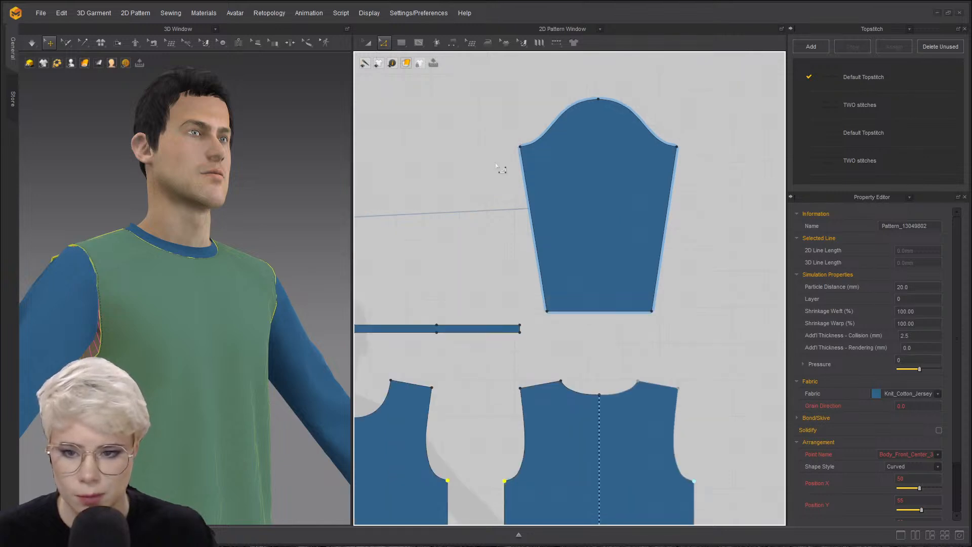
pyautogui.scroll(-2, 568, 160)
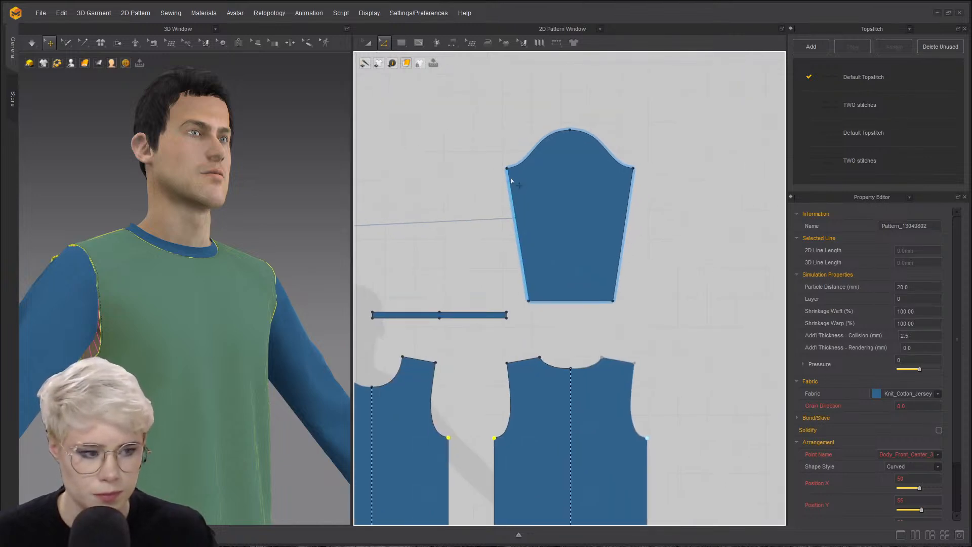
pyautogui.scroll(-1, 514, 184)
pyautogui.scroll(5, 149, 356)
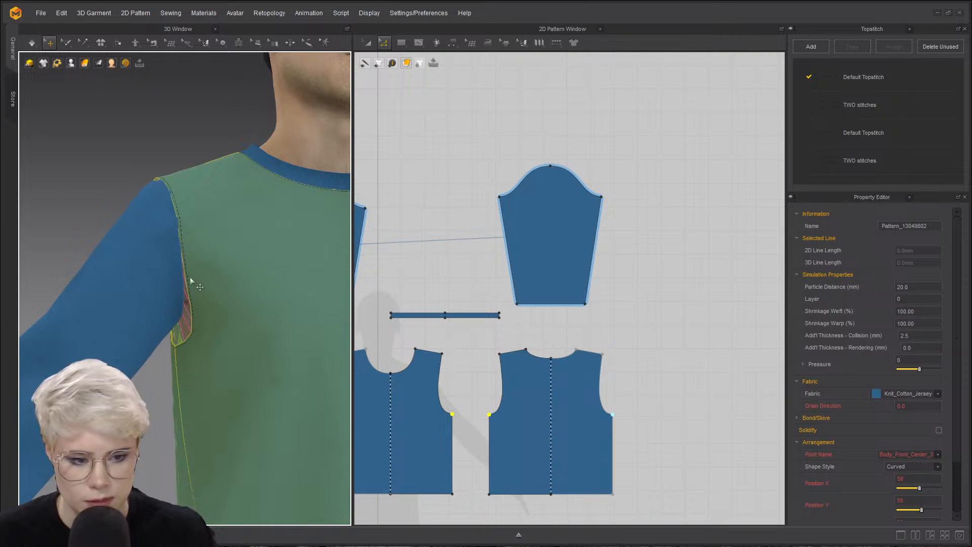
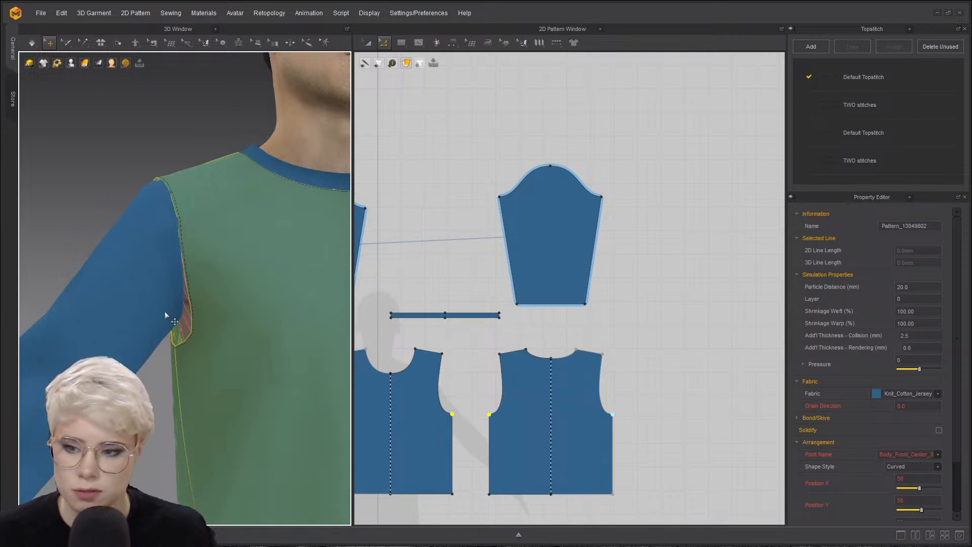
# - Widen the sleeve pattern by moving both of its underarm corner points outward
pyautogui.click(498, 195)
pyautogui.scroll(3, 499, 194)
pyautogui.moveTo(499, 202); pyautogui.dragTo(487, 200)
pyautogui.moveTo(674, 202); pyautogui.dragTo(683, 201)
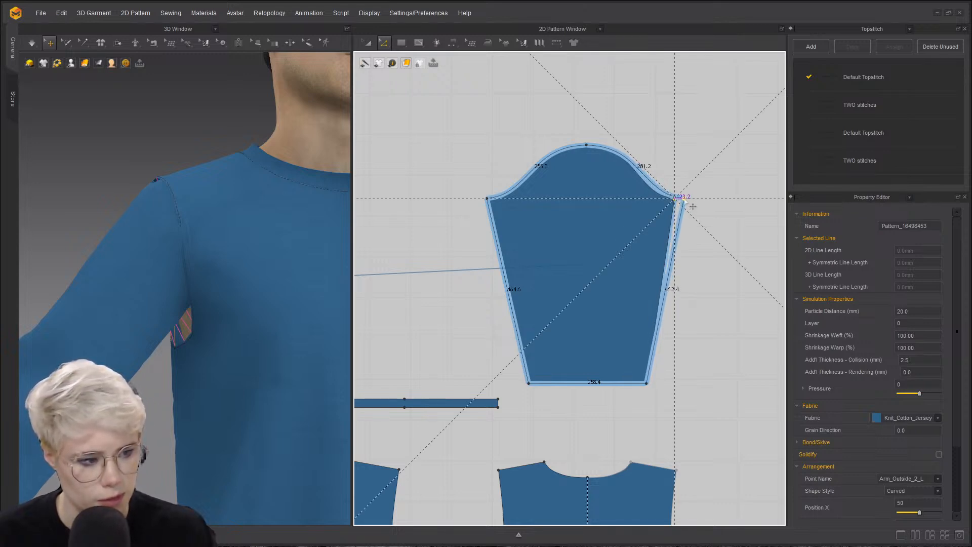
pyautogui.moveTo(684, 200); pyautogui.dragTo(694, 205)
# - Run the simulation with the widened upper sleeves and check the garment's fit from the front
pyautogui.moveTo(282, 308); pyautogui.dragTo(237, 219, button='right')
pyautogui.press('space')
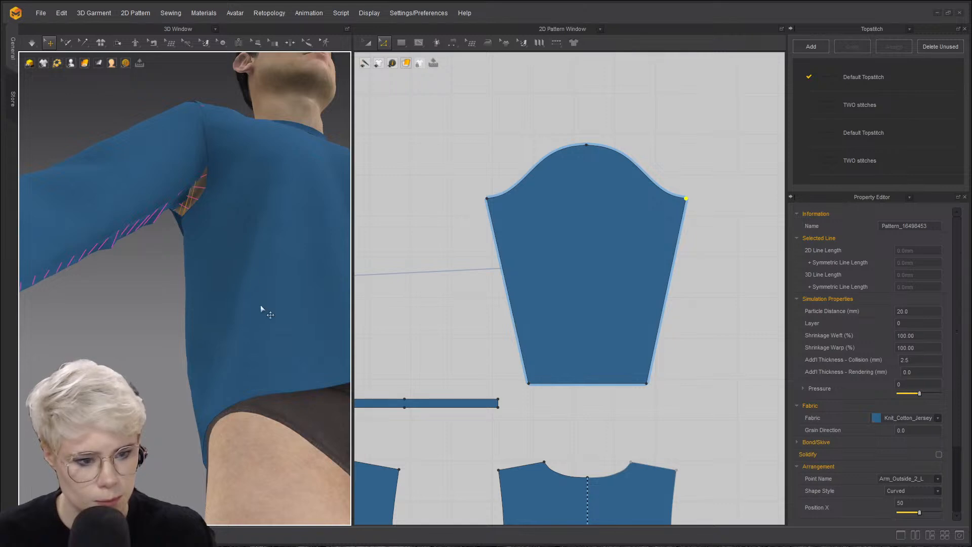
pyautogui.moveTo(226, 298); pyautogui.dragTo(150, 275, button='right')
pyautogui.scroll(-4, 223, 330)
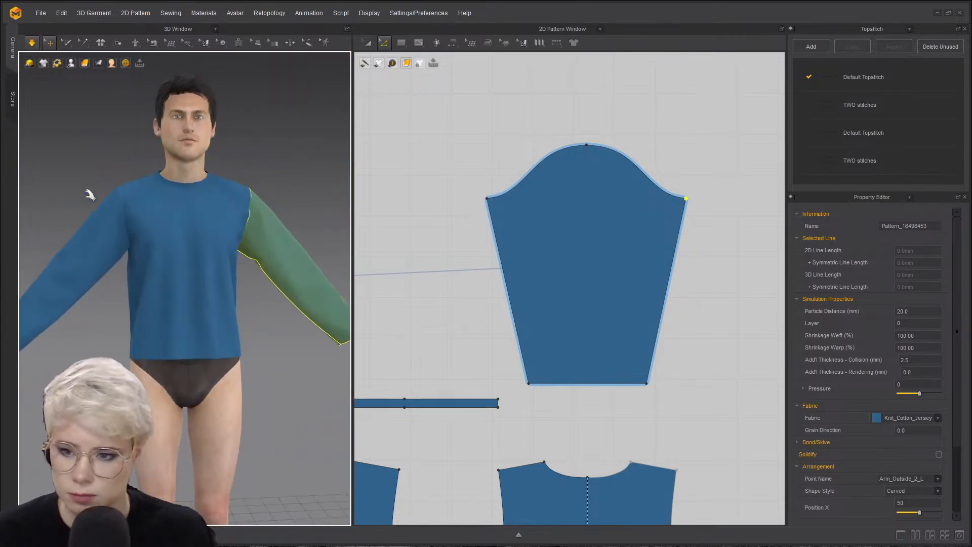
pyautogui.moveTo(90, 235); pyautogui.dragTo(110, 263, button='right')
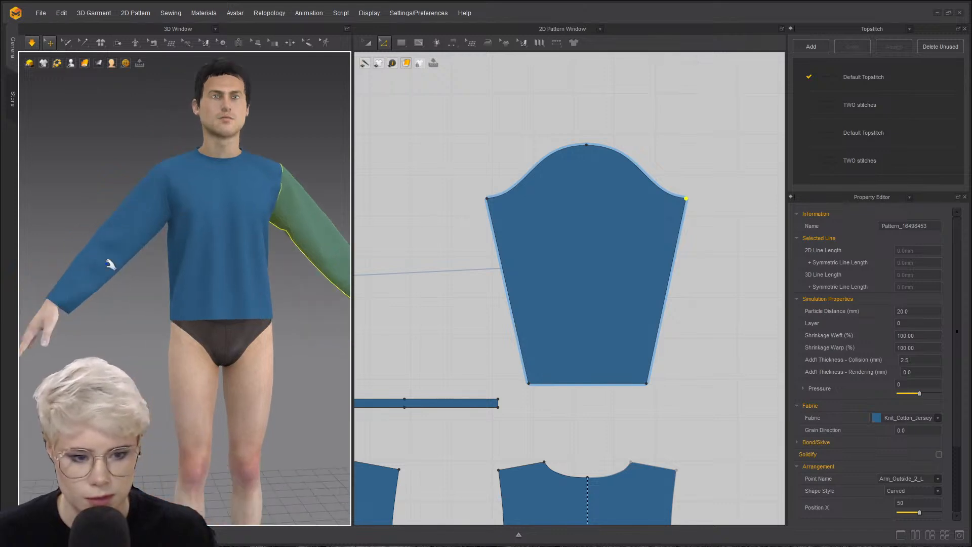
# - Widen the sleeve opening by moving both wrist corner points of the sleeve pattern outward
pyautogui.click(498, 368)
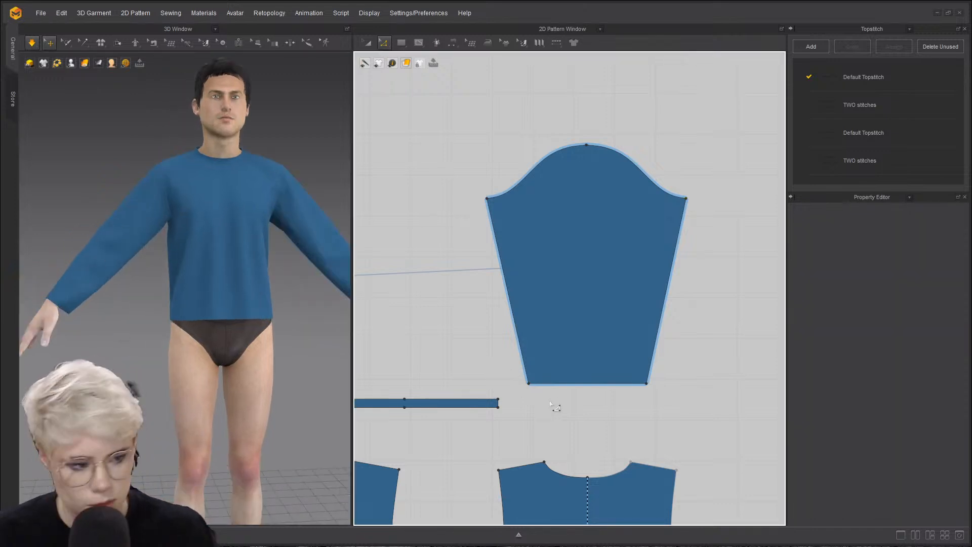
pyautogui.click(529, 384)
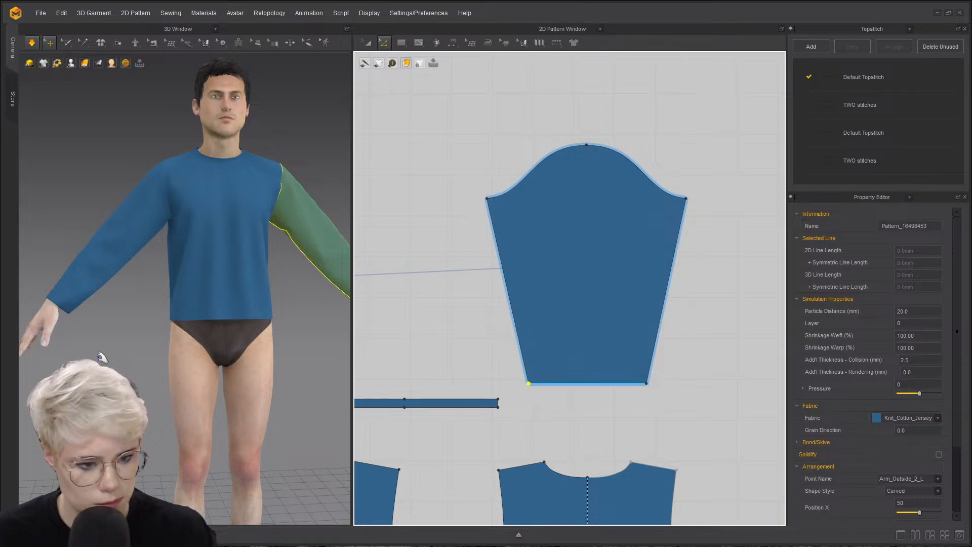
pyautogui.moveTo(101, 358); pyautogui.dragTo(273, 285, button='right')
pyautogui.click(551, 404)
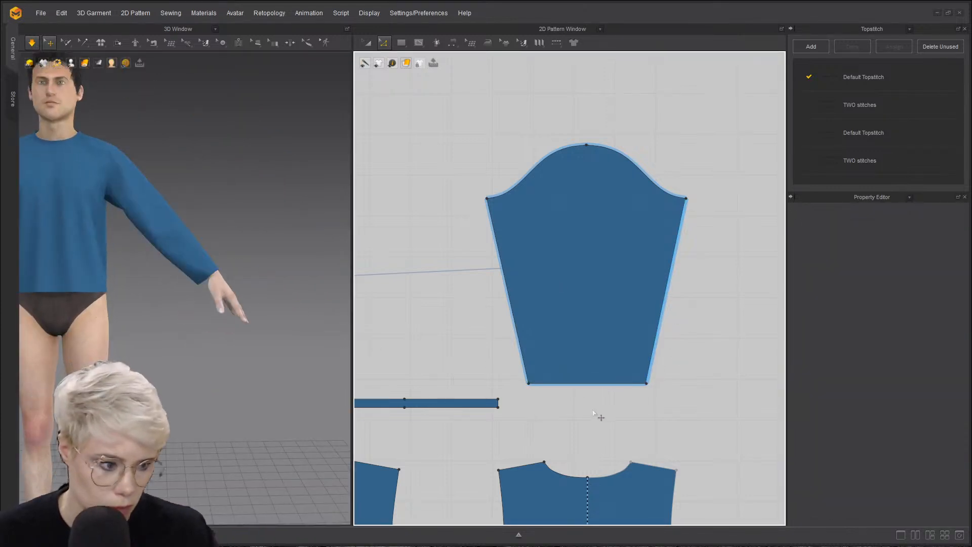
pyautogui.click(529, 386)
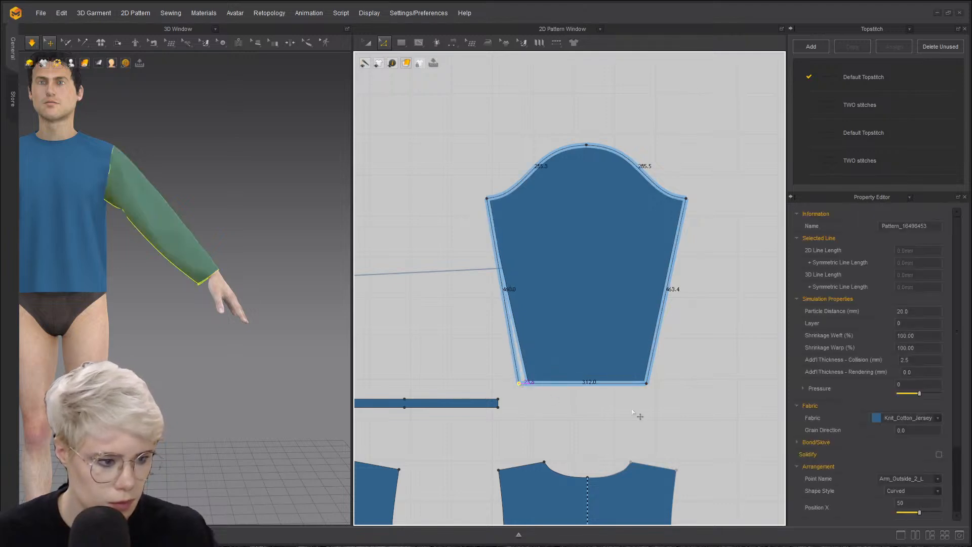
pyautogui.moveTo(648, 384); pyautogui.dragTo(658, 383)
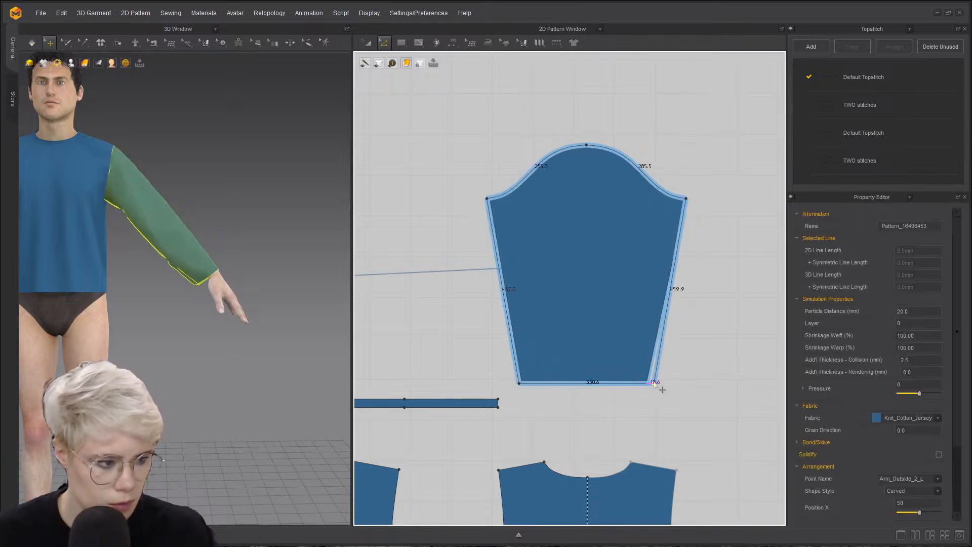
# - Simulate the garment with the wider wrist openings and check both sleeves from the front
pyautogui.click(621, 403)
pyautogui.press('space')
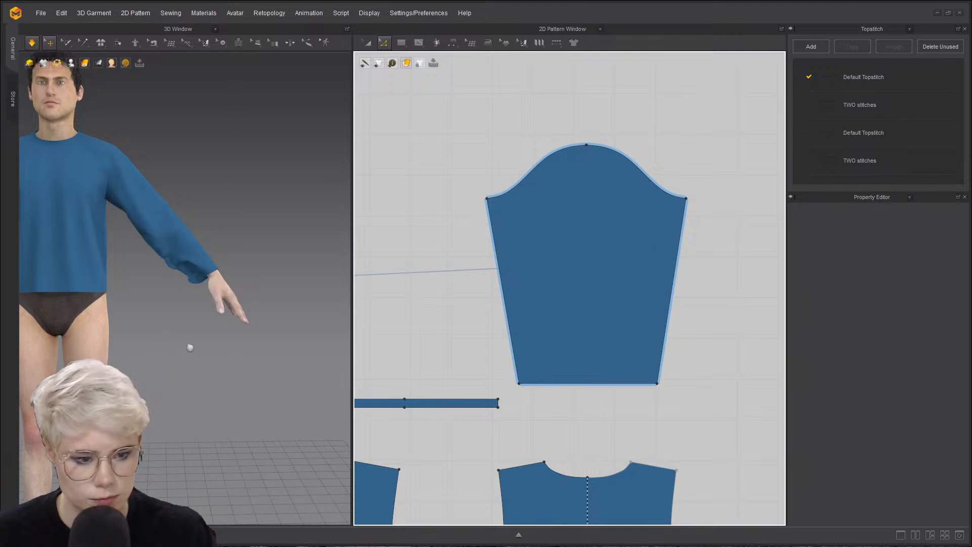
pyautogui.moveTo(172, 321); pyautogui.dragTo(196, 326, button='middle')
pyautogui.moveTo(66, 256); pyautogui.dragTo(189, 266, button='middle')
pyautogui.scroll(-3, 190, 284)
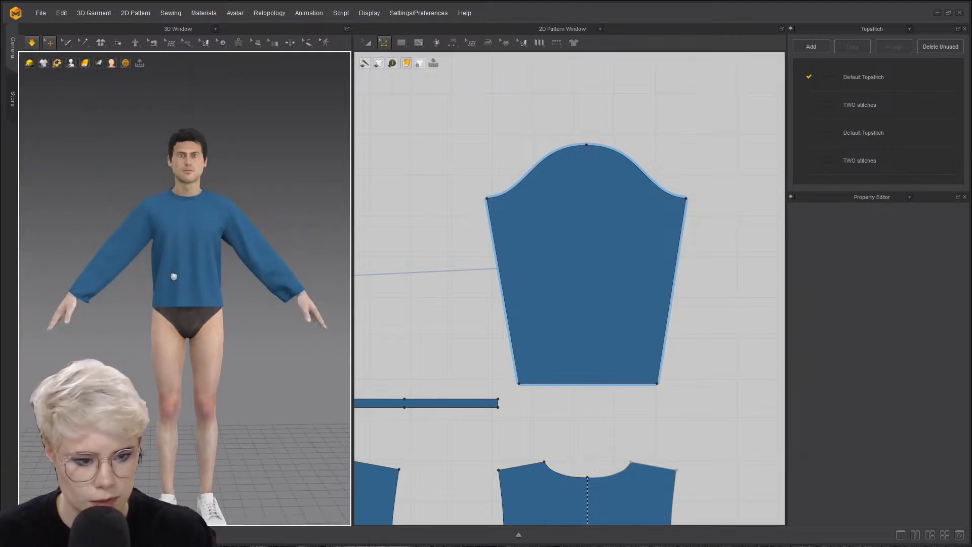
# - Tug both sleeve ends and the front piece's shoulder on the avatar to settle the fabric during simulation
pyautogui.click(285, 297)
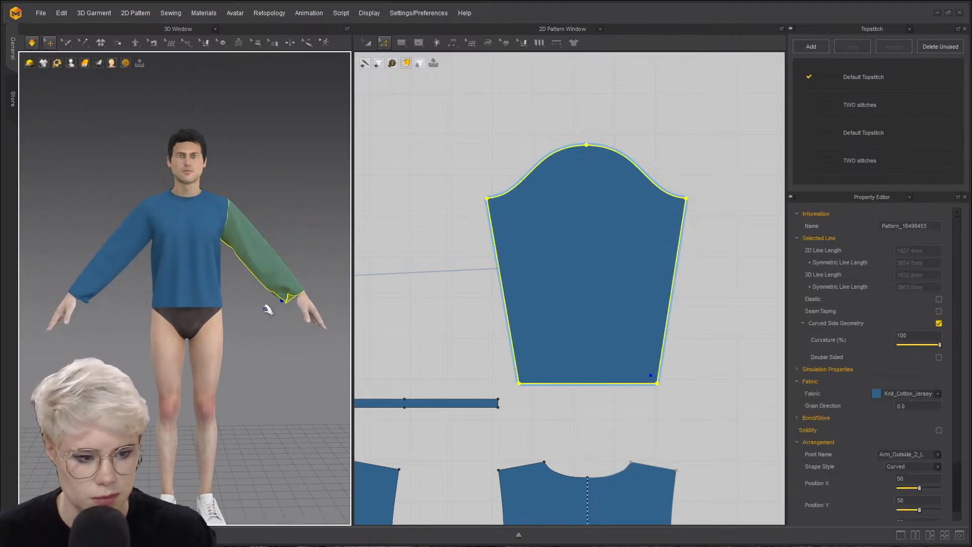
pyautogui.click(84, 304)
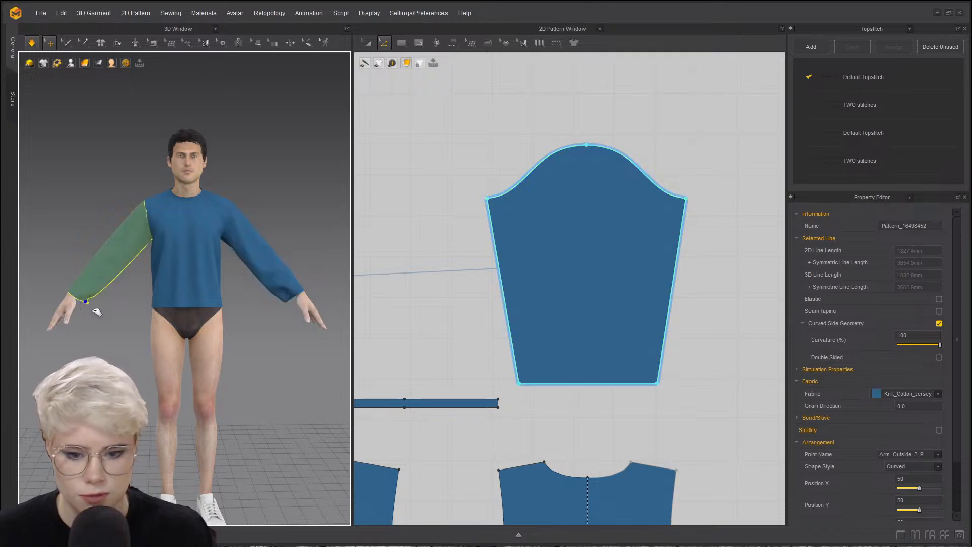
pyautogui.click(283, 304)
pyautogui.moveTo(245, 325); pyautogui.dragTo(189, 308, button='right')
pyautogui.scroll(-2, 183, 312)
pyautogui.moveTo(152, 261); pyautogui.dragTo(140, 260)
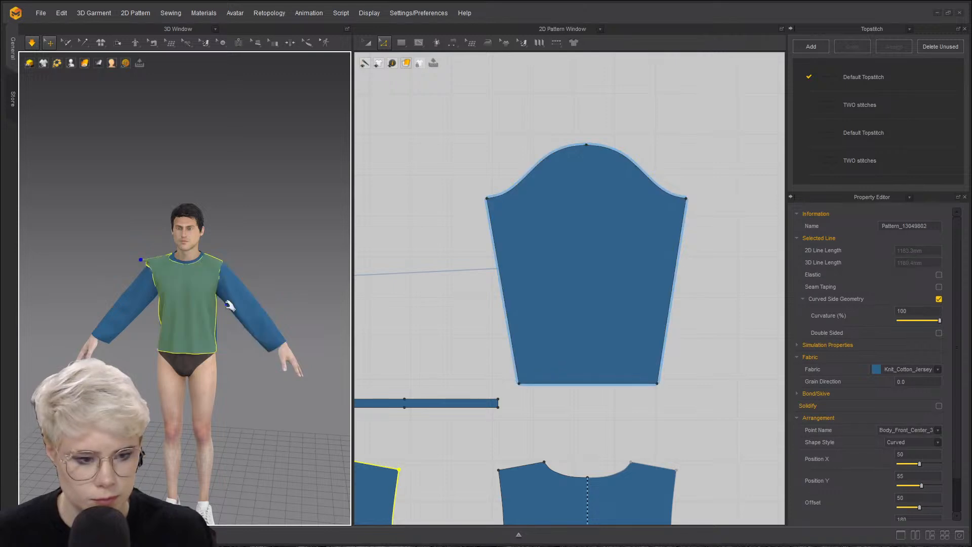
# - Lengthen the neckband strip slightly and pull the front piece at shoulders and side on the avatar to resettle the garment
pyautogui.click(448, 303)
pyautogui.click(455, 403)
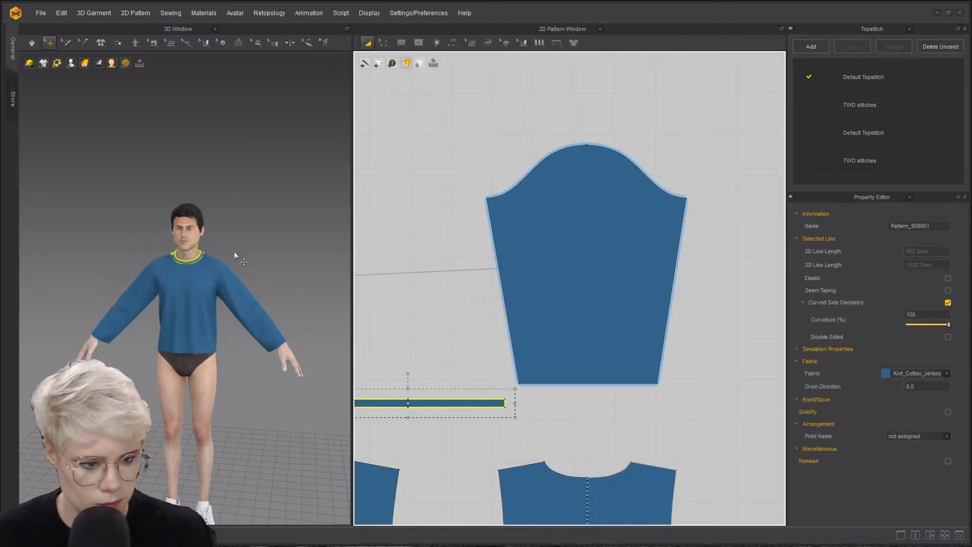
pyautogui.click(167, 264)
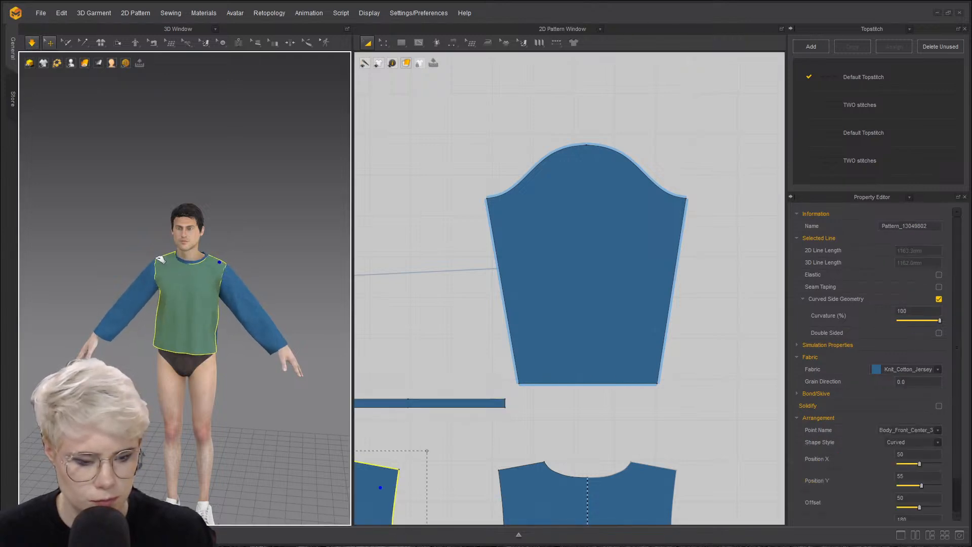
pyautogui.click(146, 262)
pyautogui.click(164, 271)
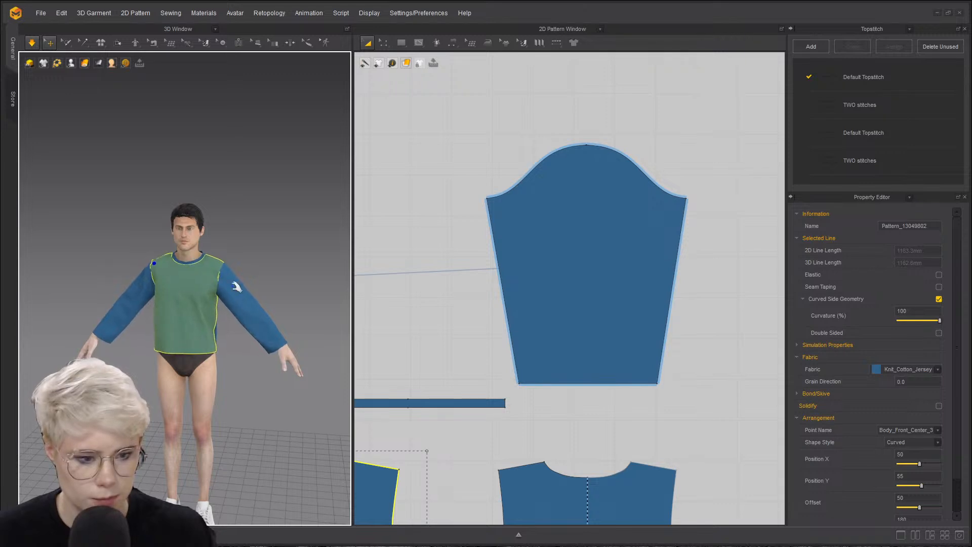
pyautogui.click(218, 319)
pyautogui.scroll(3, 217, 320)
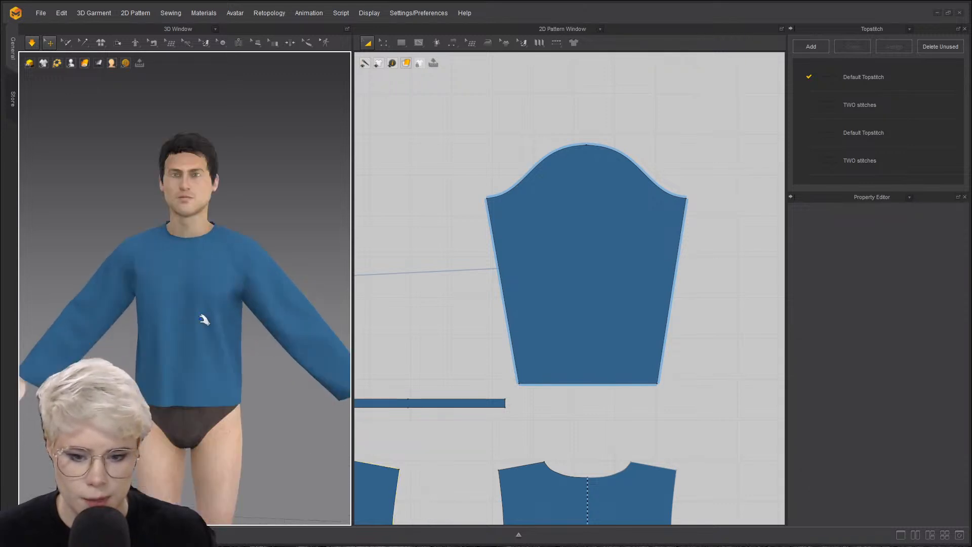
pyautogui.scroll(-2, 196, 328)
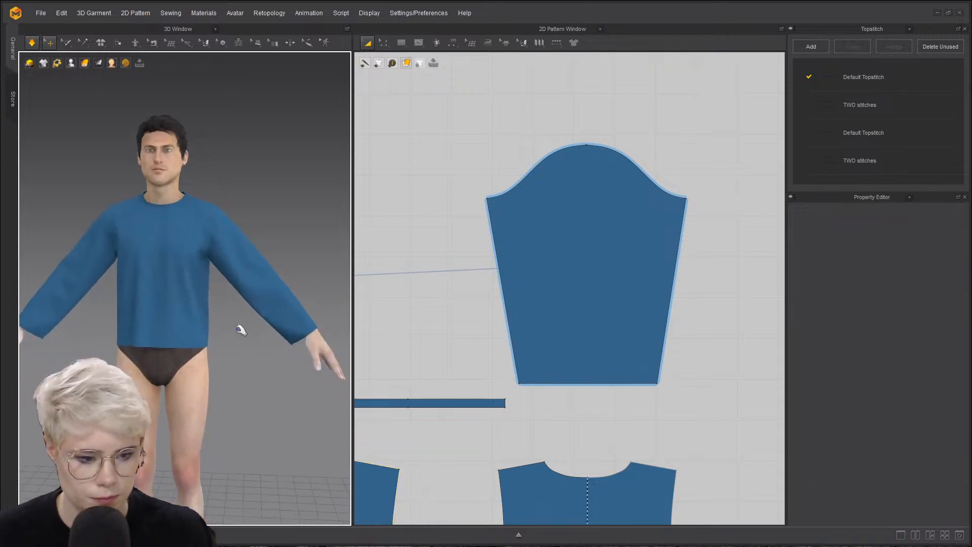
pyautogui.scroll(1, 273, 324)
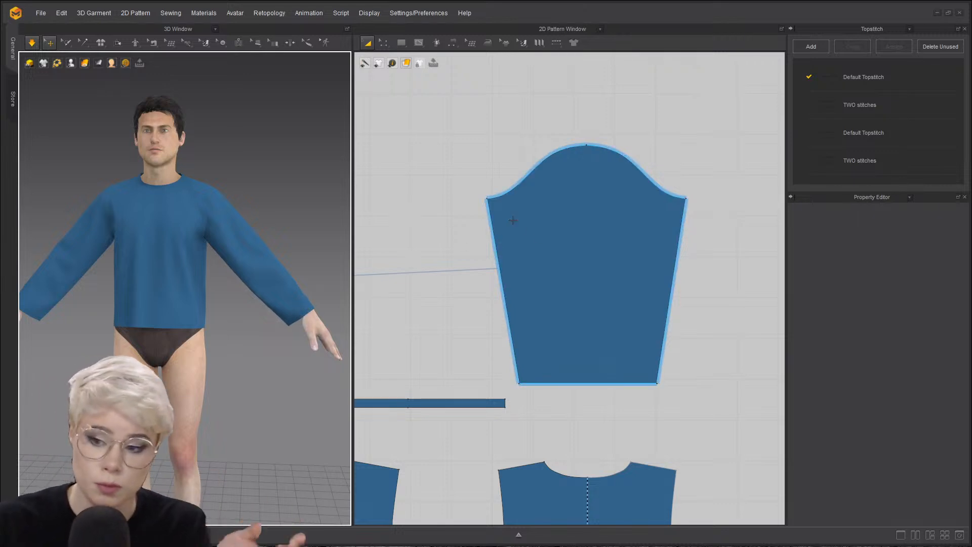
# - Move the linked sleeve pattern above the front piece further up to free space beneath it
pyautogui.scroll(2, 542, 215)
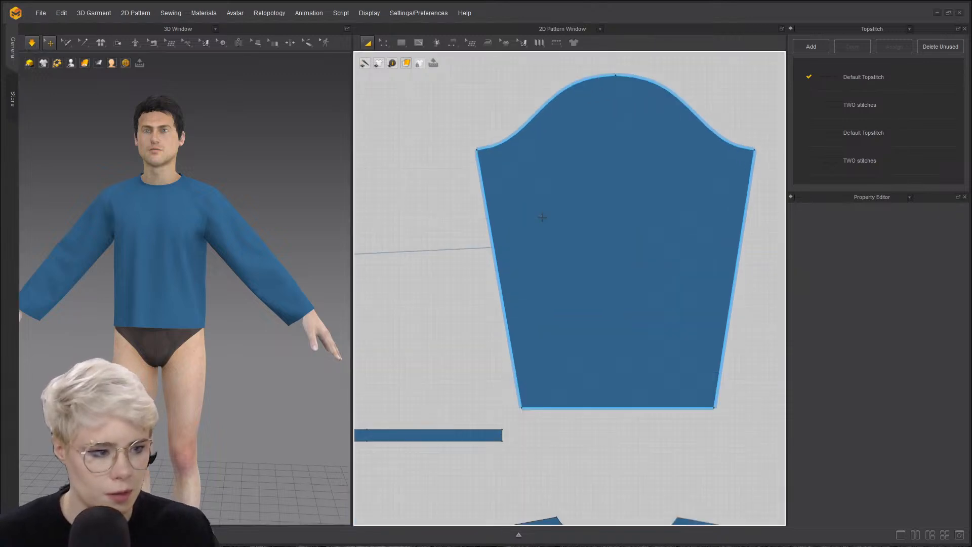
pyautogui.click(553, 199)
pyautogui.scroll(-5, 525, 217)
pyautogui.moveTo(467, 193); pyautogui.dragTo(473, 143)
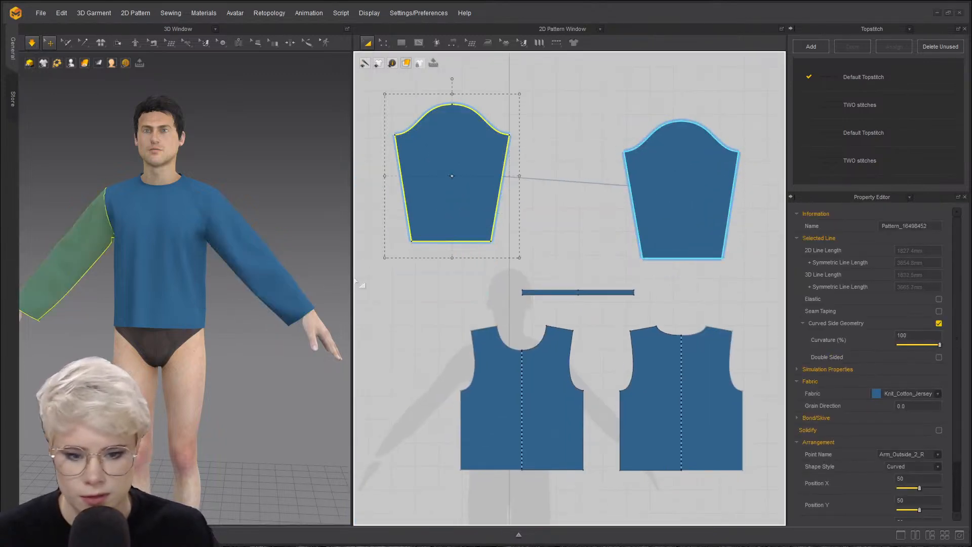
# - Draw a rectangular waistband below the front piece and a smaller rectangular cuff below the sleeve above it
pyautogui.click(400, 43)
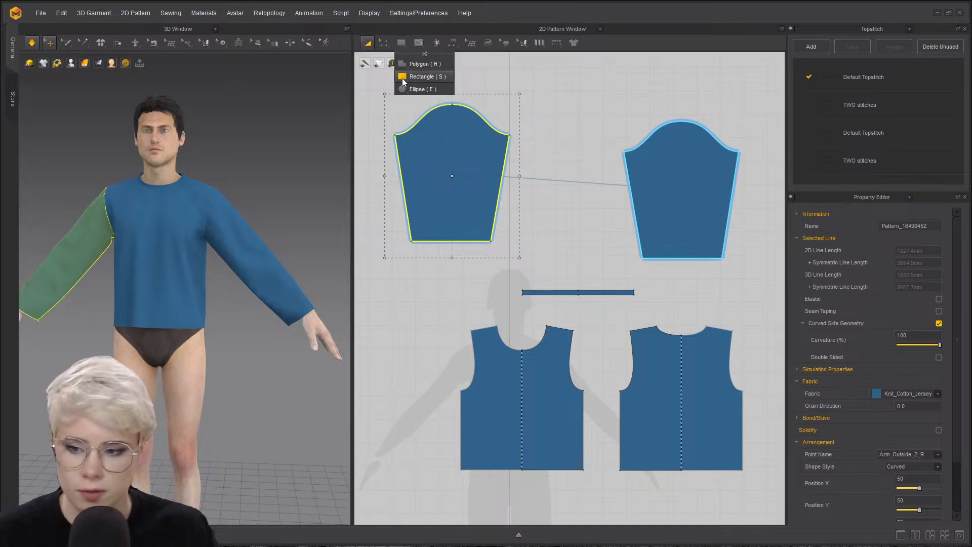
pyautogui.click(403, 77)
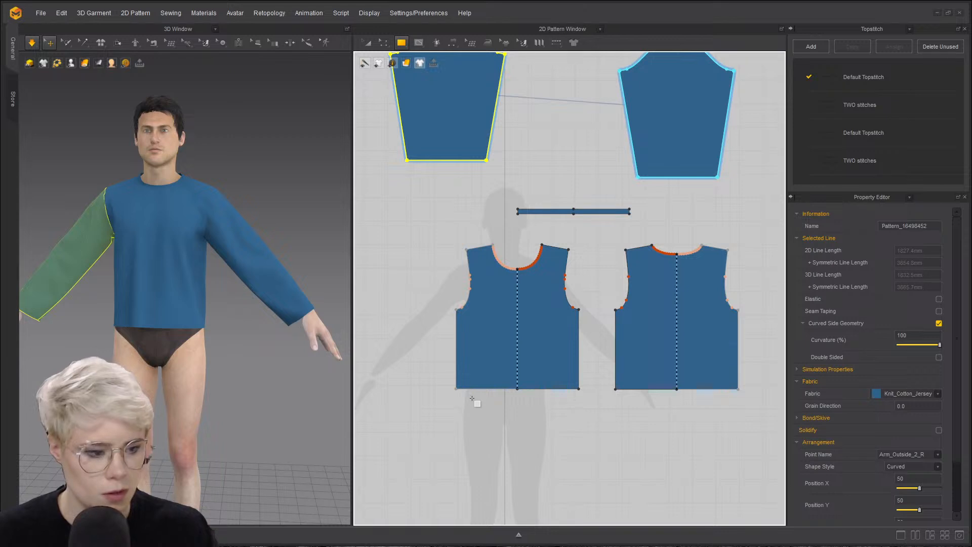
pyautogui.moveTo(492, 411); pyautogui.dragTo(566, 414)
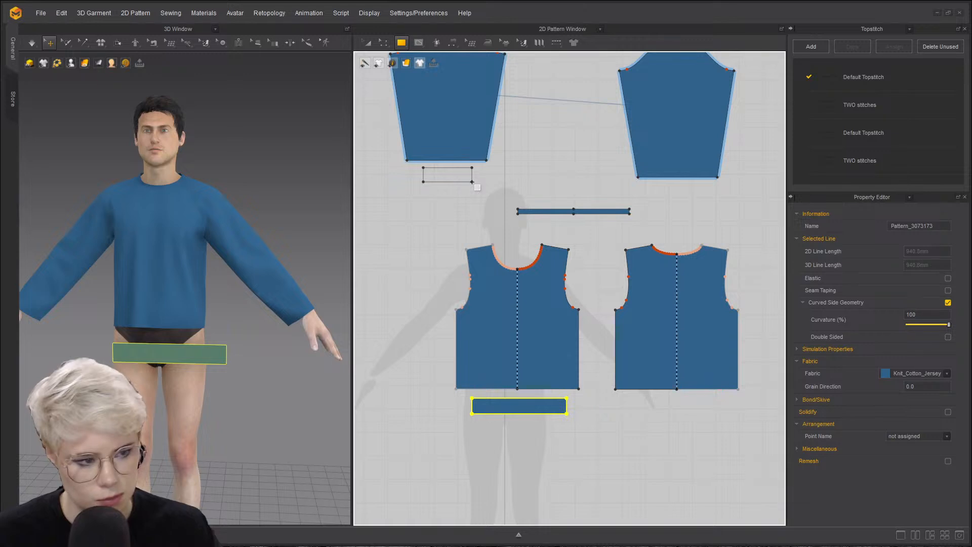
pyautogui.moveTo(475, 181); pyautogui.dragTo(446, 175)
pyautogui.press('a')
pyautogui.scroll(-2, 162, 193)
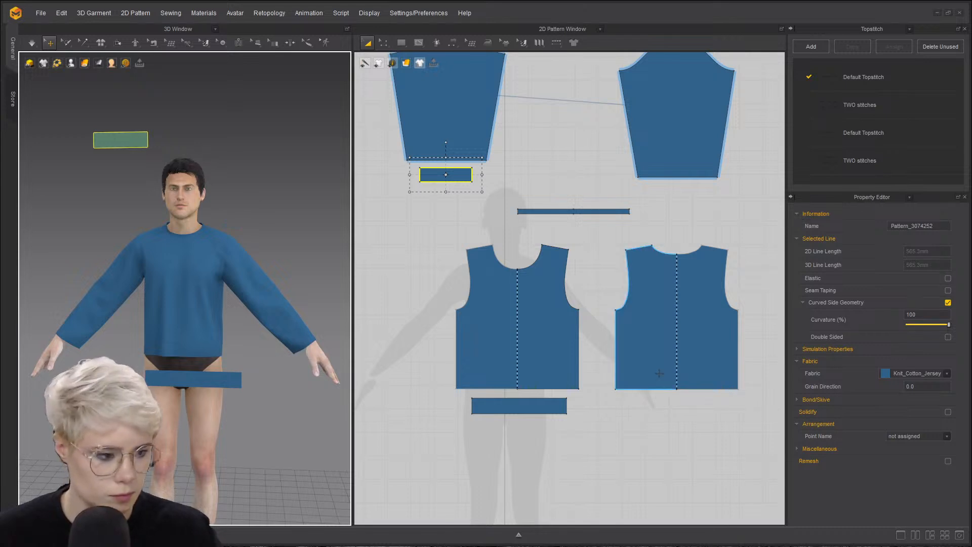
# - Copy the waistband rectangle and paste the duplicate centred below the back piece
pyautogui.click(519, 405)
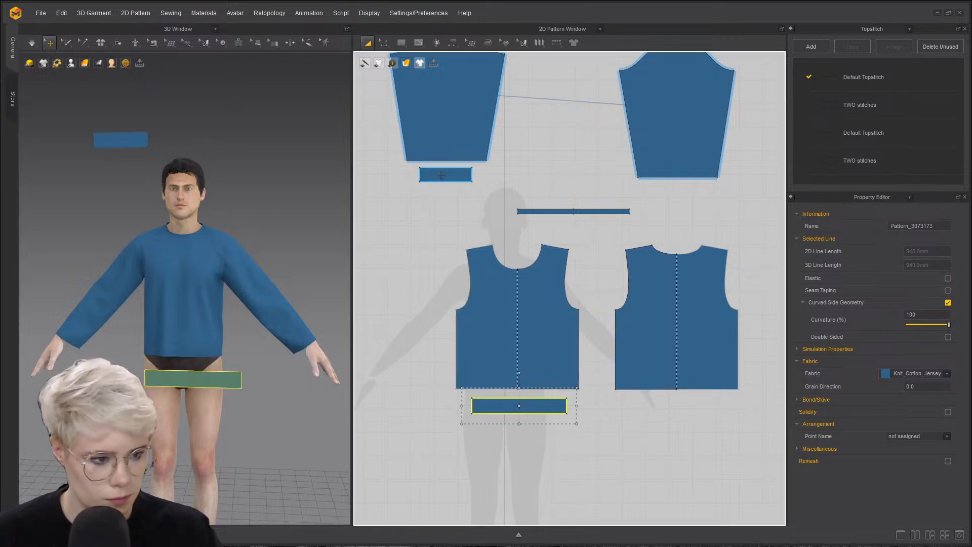
pyautogui.scroll(3, 557, 446)
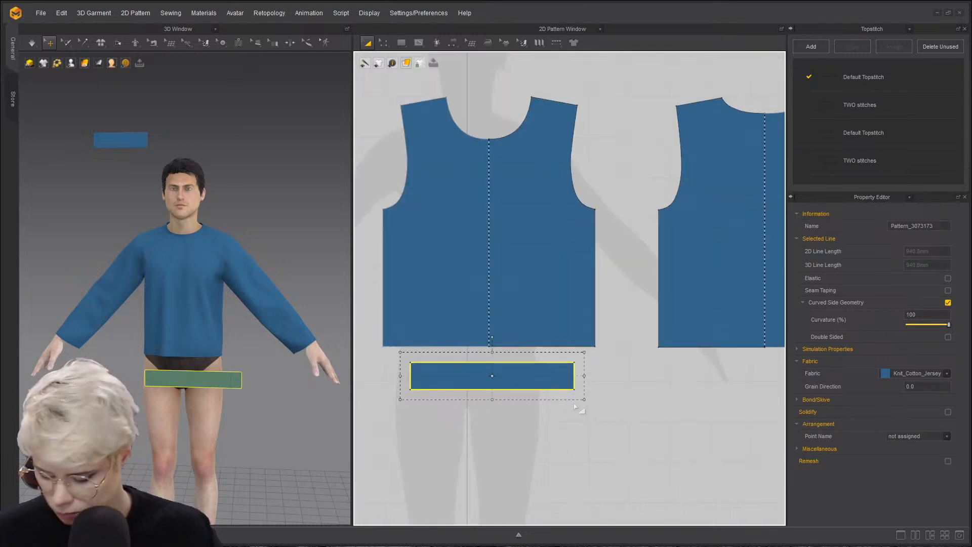
pyautogui.hotkey('ctrl', 'v')
pyautogui.moveTo(556, 394); pyautogui.dragTo(527, 383, button='middle')
pyautogui.moveTo(726, 362); pyautogui.dragTo(688, 361, button='middle')
pyautogui.scroll(-1, 696, 360)
pyautogui.scroll(-1, 608, 343)
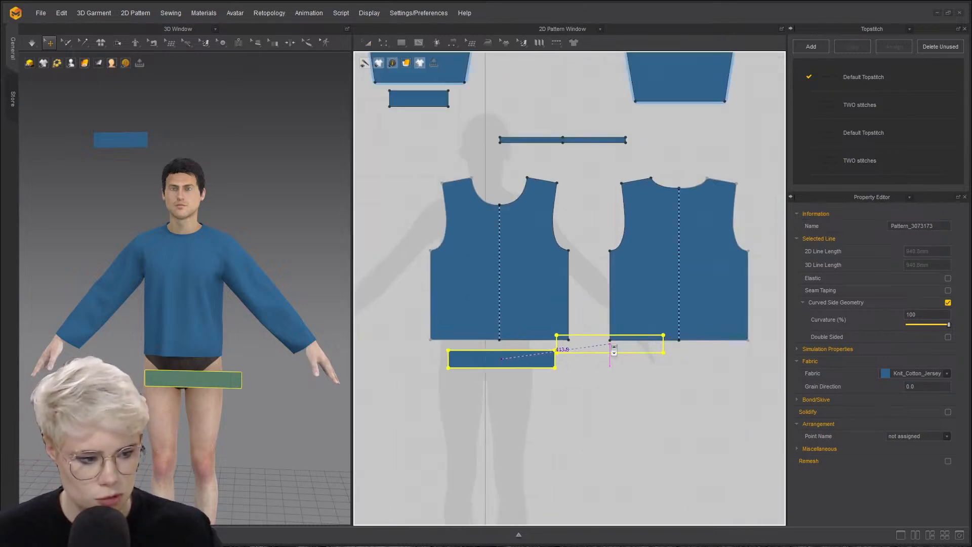
pyautogui.scroll(-1, 613, 348)
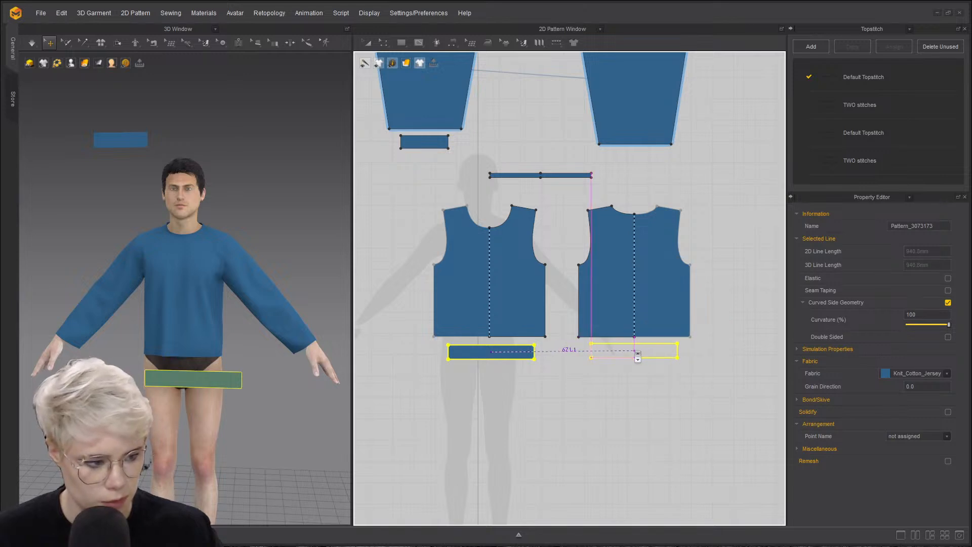
pyautogui.click(636, 355)
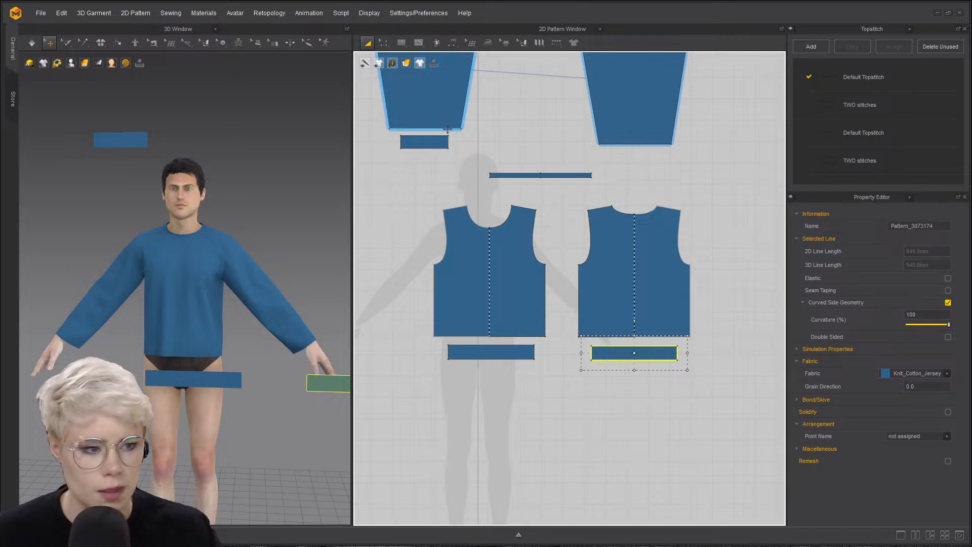
# - Duplicate the cuff rectangle as a linked symmetric copy centred below the other sleeve
pyautogui.click(415, 139)
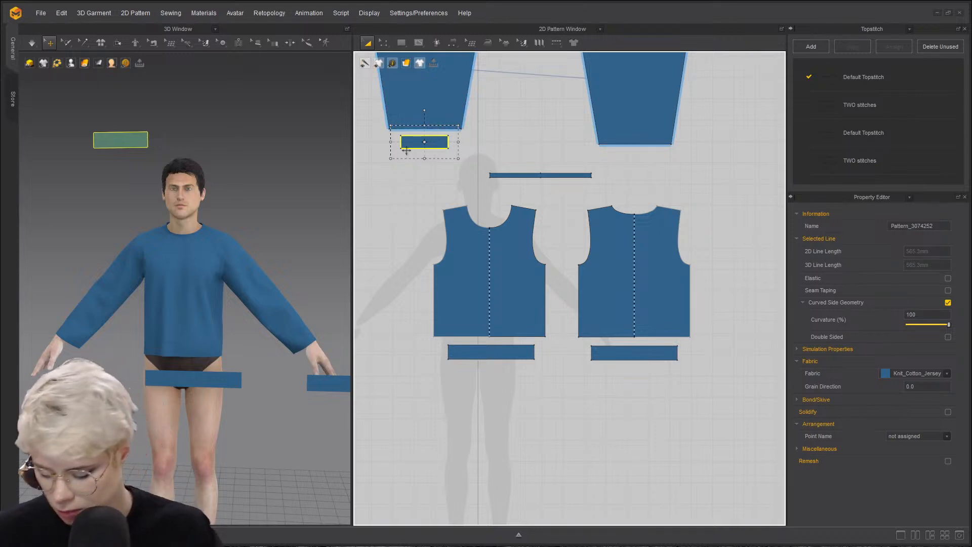
pyautogui.keyDown('ctrl'); pyautogui.moveTo(427, 143); pyautogui.dragTo(640, 158); pyautogui.keyUp('ctrl')
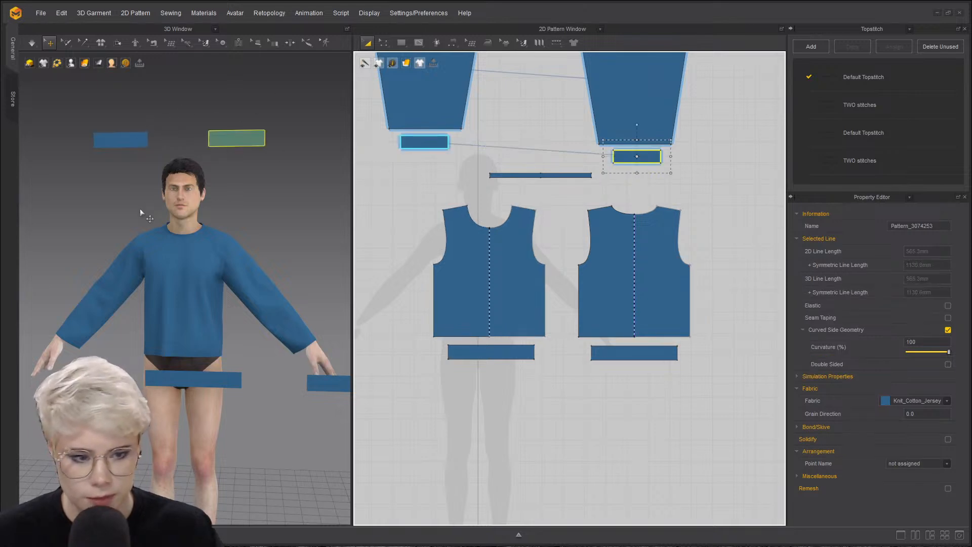
pyautogui.scroll(-2, 154, 161)
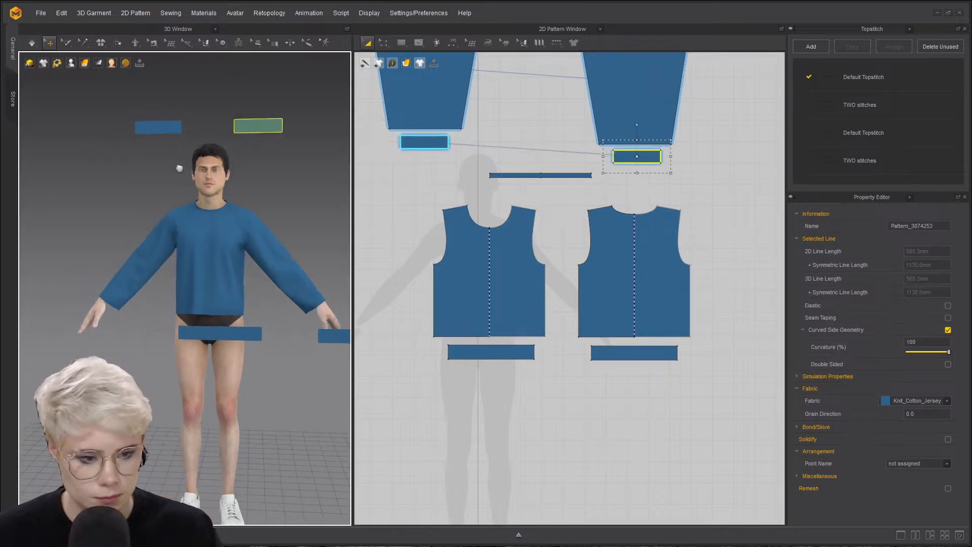
# - Segment-sew the top edge of the linked cuff rectangle to the bottom edge of the sleeve above it
pyautogui.moveTo(179, 168); pyautogui.dragTo(128, 179, button='middle')
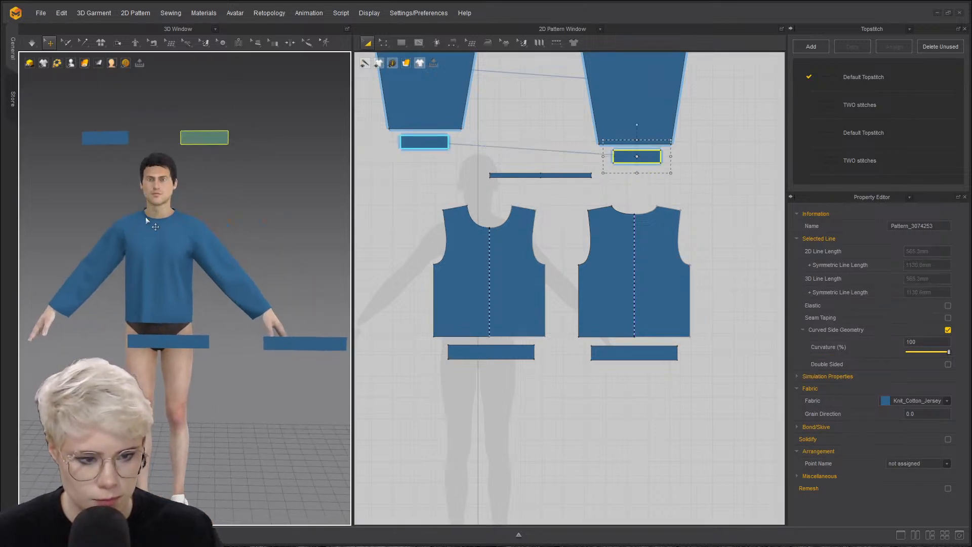
pyautogui.moveTo(453, 144); pyautogui.dragTo(454, 151, button='middle')
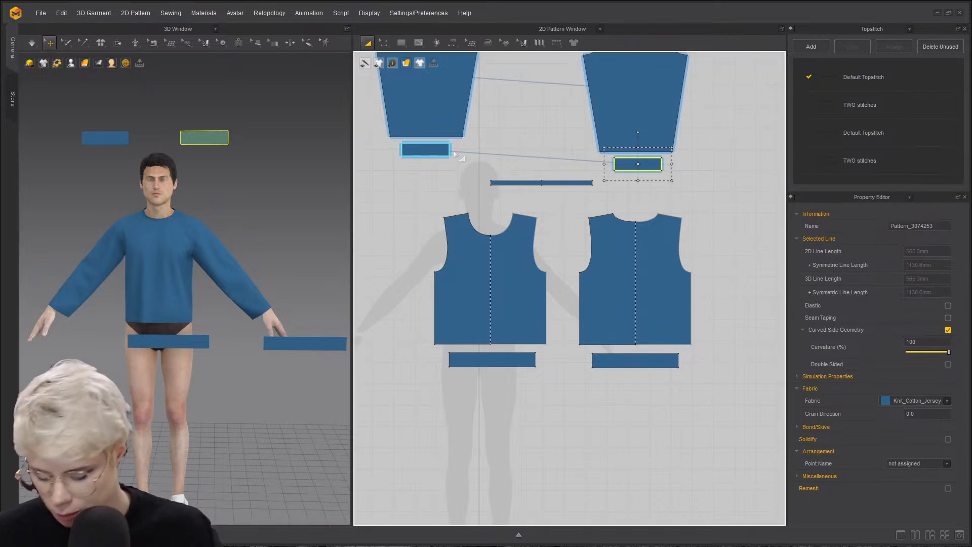
pyautogui.click(453, 43)
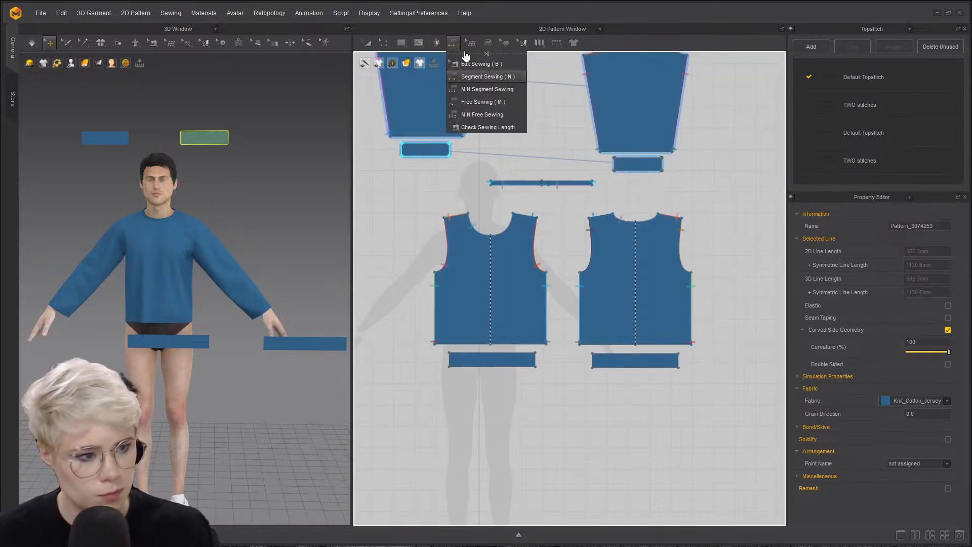
pyautogui.click(465, 55)
pyautogui.moveTo(490, 59); pyautogui.dragTo(727, 61)
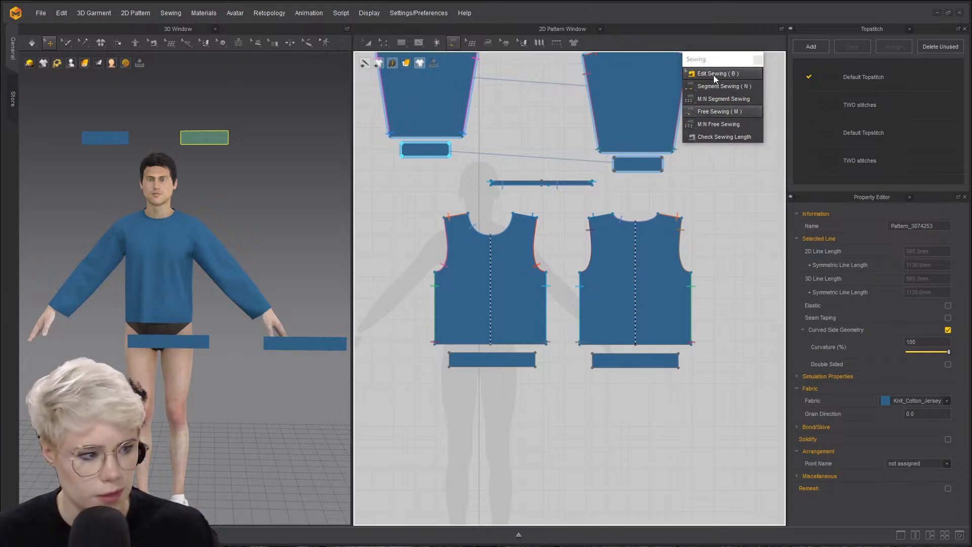
pyautogui.click(641, 151)
pyautogui.click(638, 159)
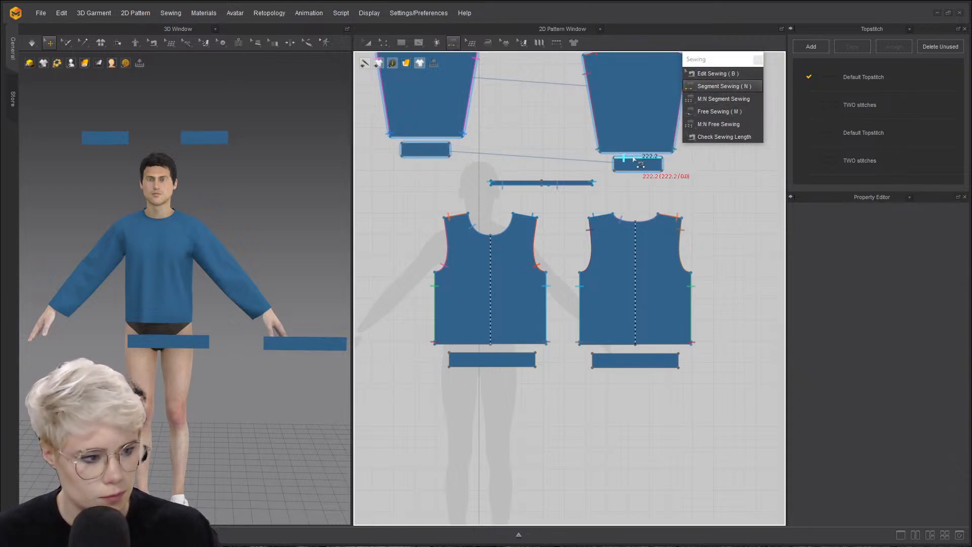
# - Segment-sew each waistband's top edge to the full hem of the front and back body pieces, spanning both halves of each hem
pyautogui.click(502, 353)
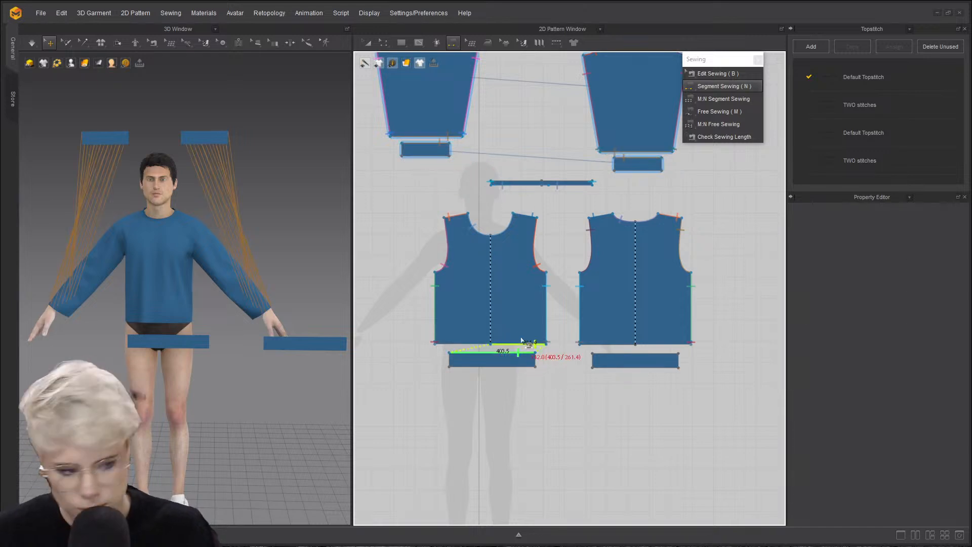
pyautogui.click(465, 342)
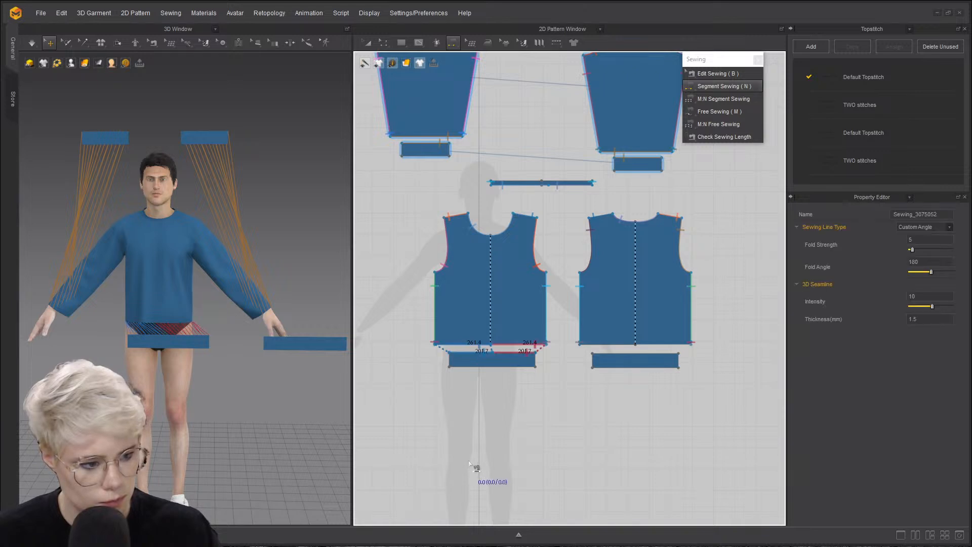
pyautogui.click(647, 353)
pyautogui.keyDown('shift'); pyautogui.click(674, 344); pyautogui.keyUp('shift')
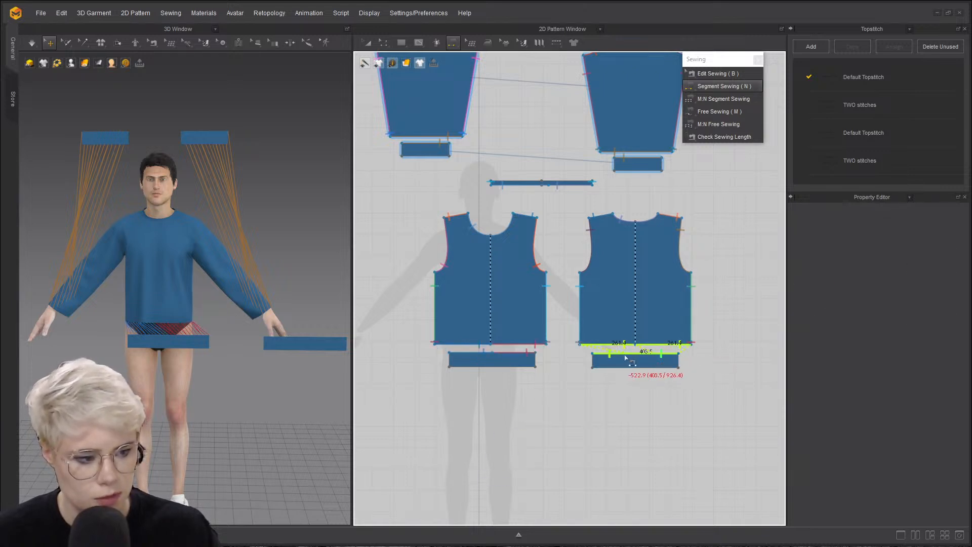
pyautogui.scroll(5, 625, 352)
pyautogui.scroll(-3, 625, 357)
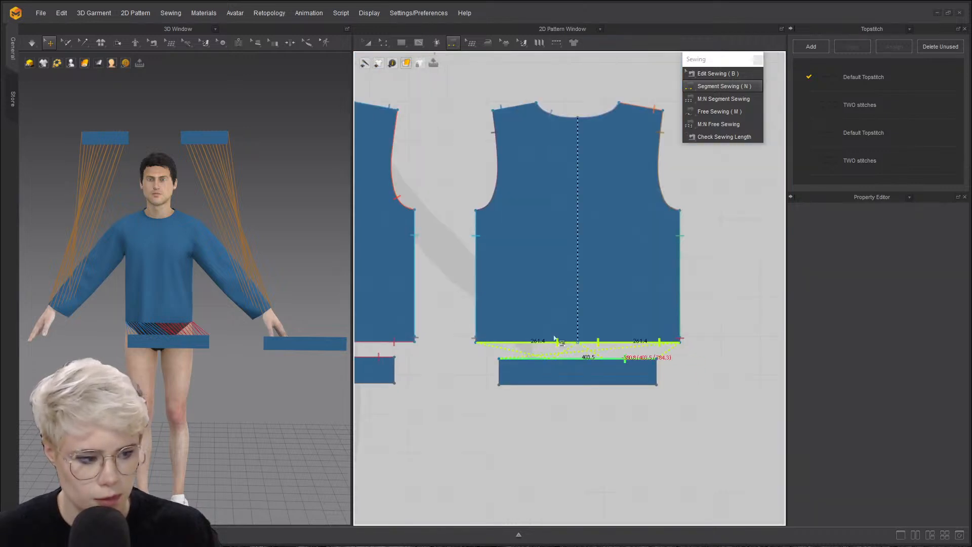
pyautogui.click(563, 360)
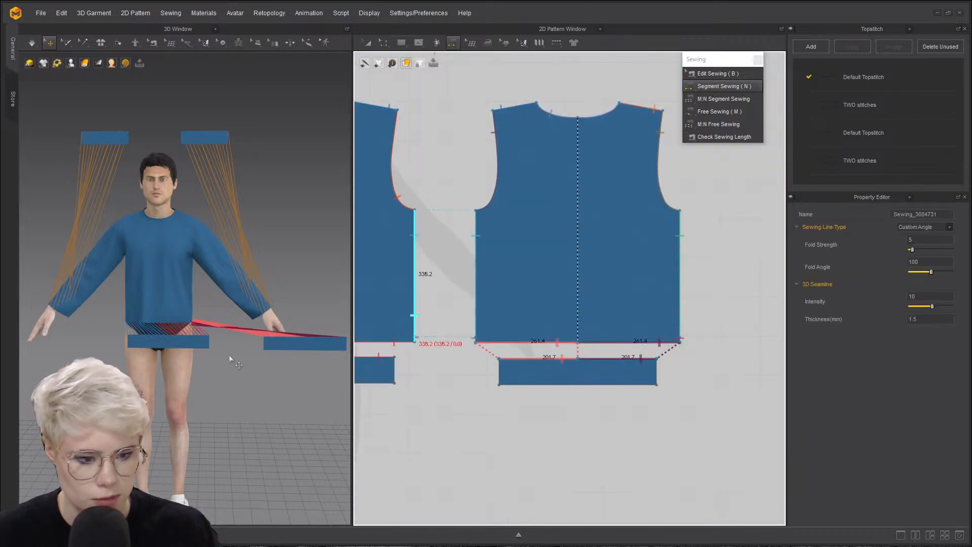
# - Sew the short side edges of the front waistband to the matching side edges of the back waistband
pyautogui.moveTo(229, 355); pyautogui.dragTo(222, 351, button='right')
pyautogui.click(494, 373)
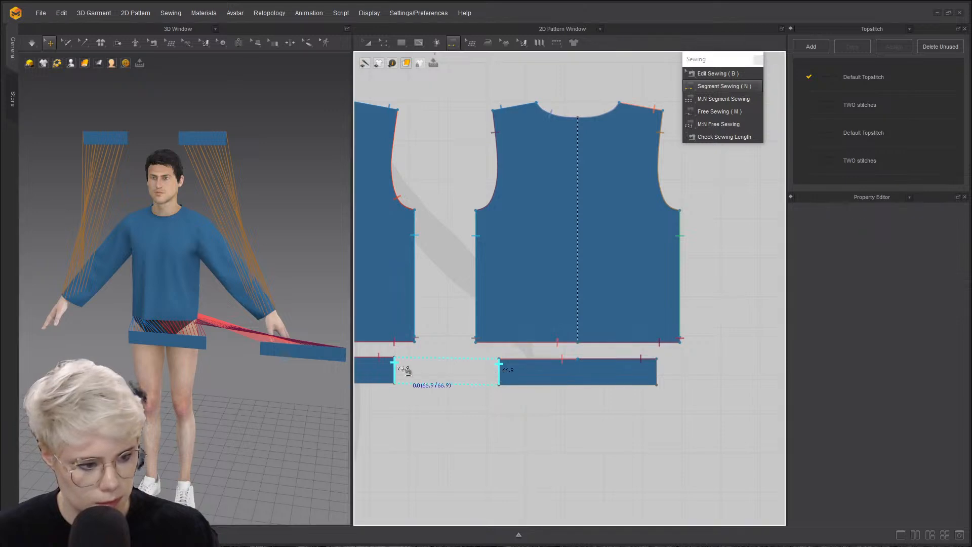
pyautogui.click(394, 369)
pyautogui.moveTo(445, 381); pyautogui.dragTo(718, 312, button='right')
pyautogui.click(512, 299)
pyautogui.moveTo(513, 300); pyautogui.dragTo(400, 327, button='middle')
pyautogui.scroll(-2, 400, 327)
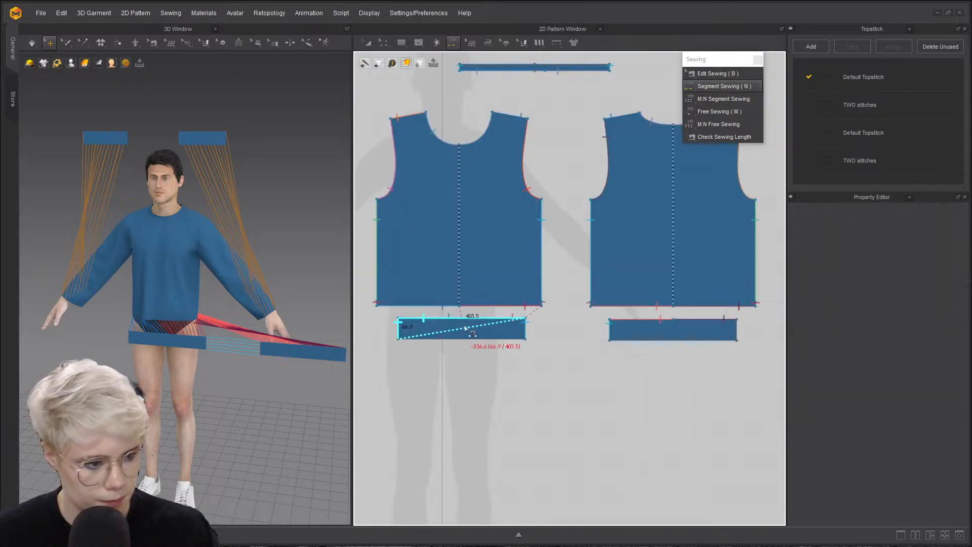
pyautogui.click(738, 331)
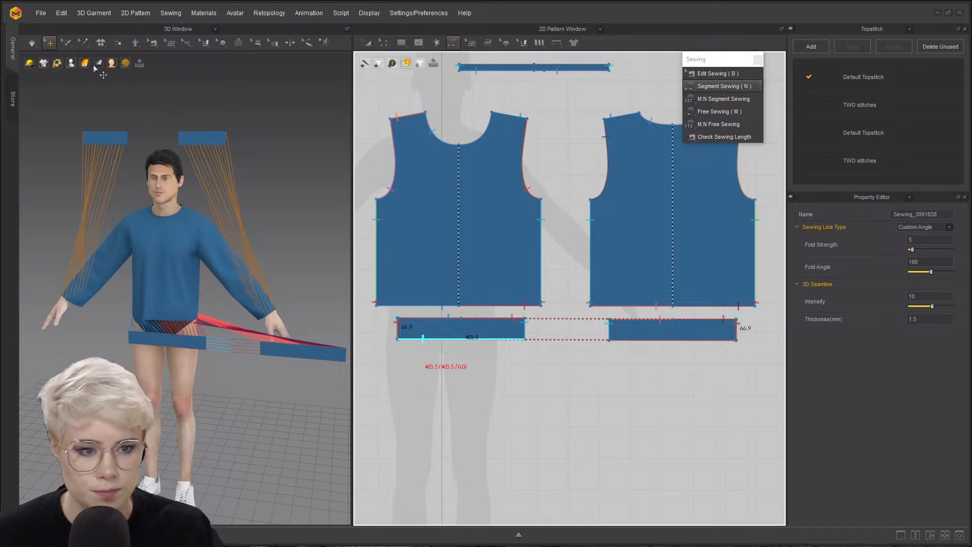
# - Show the avatar's arrangement points and wrap the cuff around the wrist at the Wrist_Outside_R point
pyautogui.moveTo(71, 63)
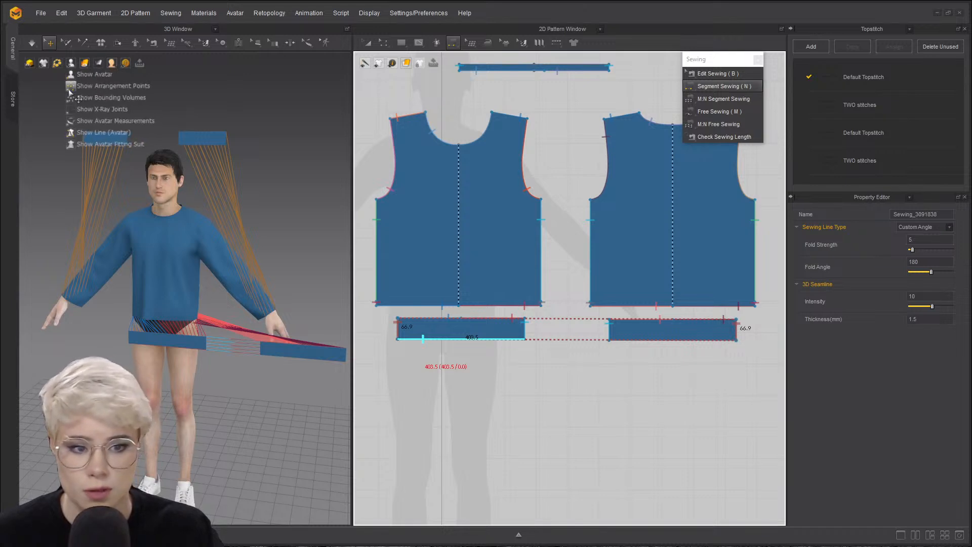
pyautogui.click(74, 87)
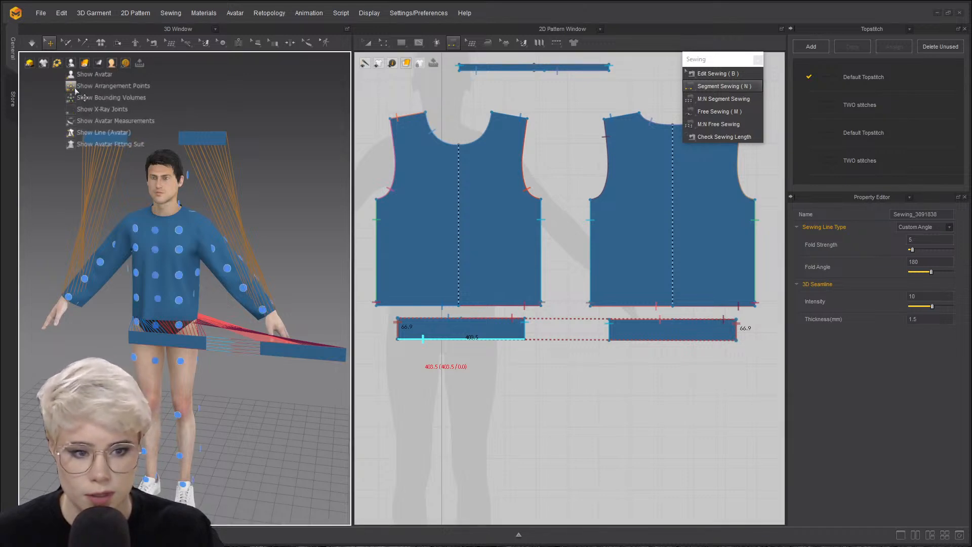
pyautogui.moveTo(101, 136); pyautogui.dragTo(165, 126, button='middle')
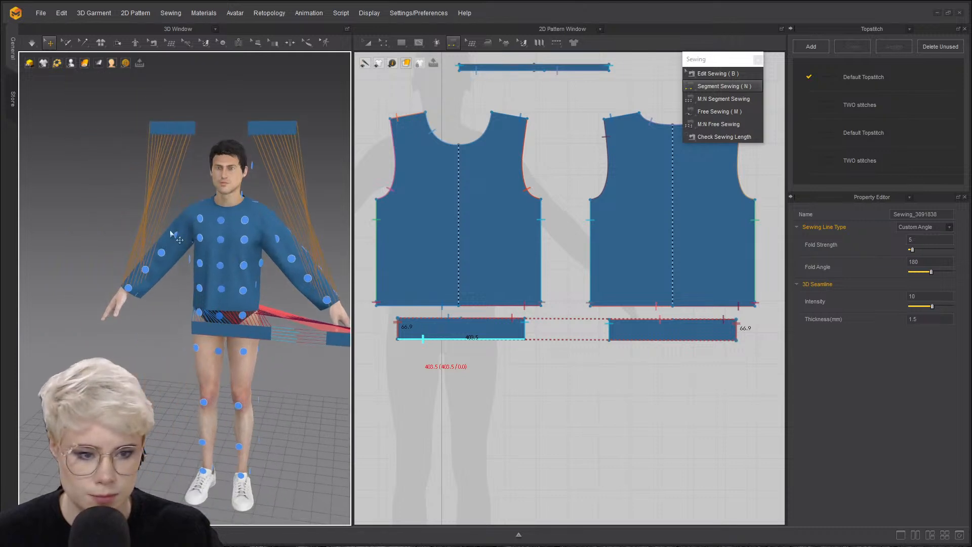
pyautogui.click(170, 130)
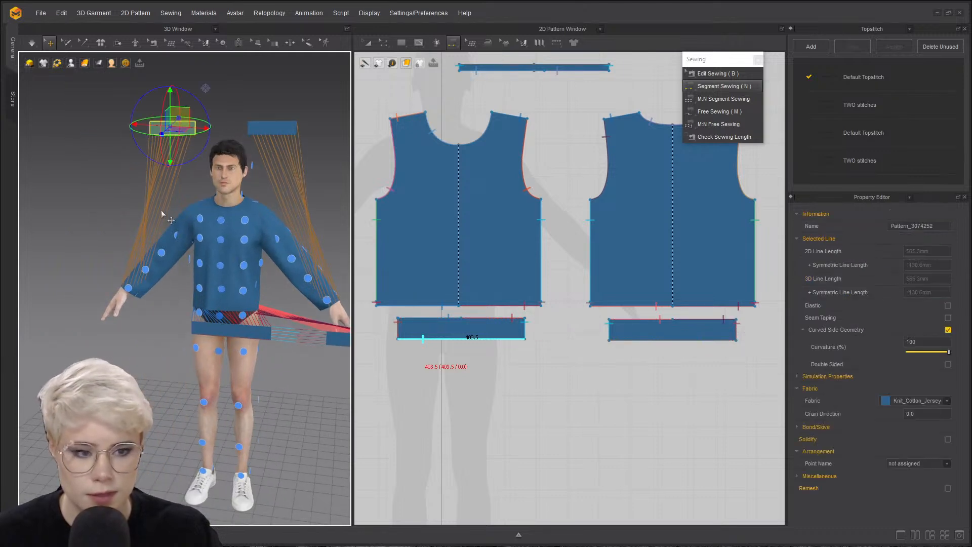
pyautogui.scroll(5, 157, 212)
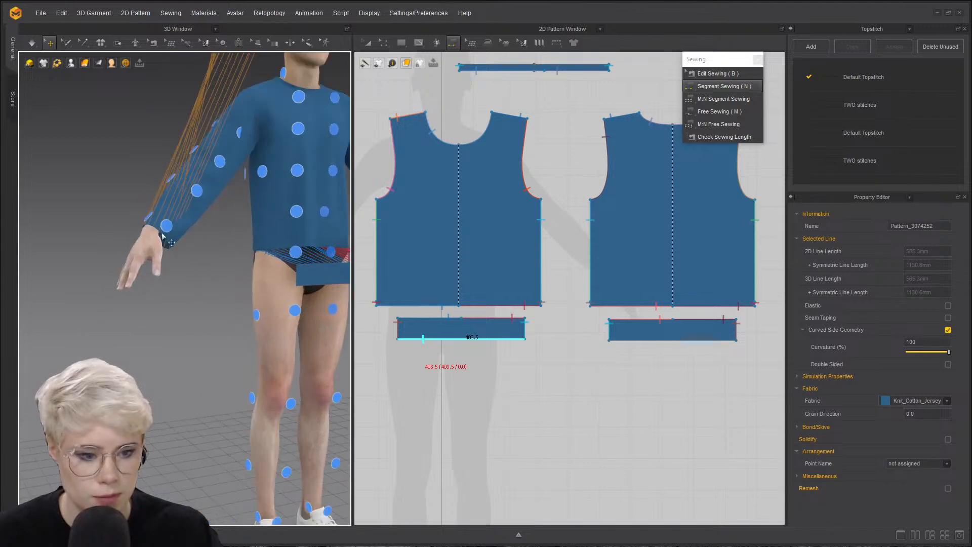
pyautogui.click(156, 225)
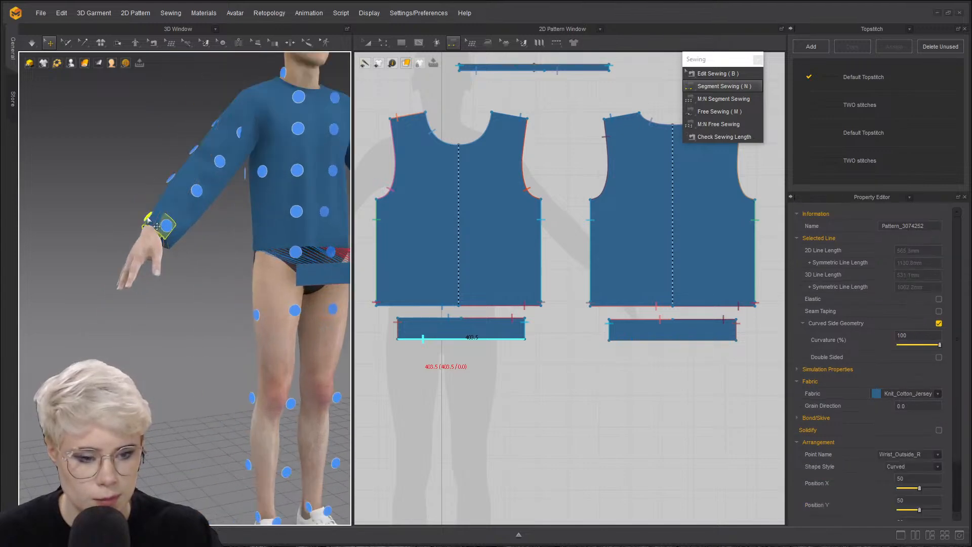
pyautogui.scroll(6, 152, 223)
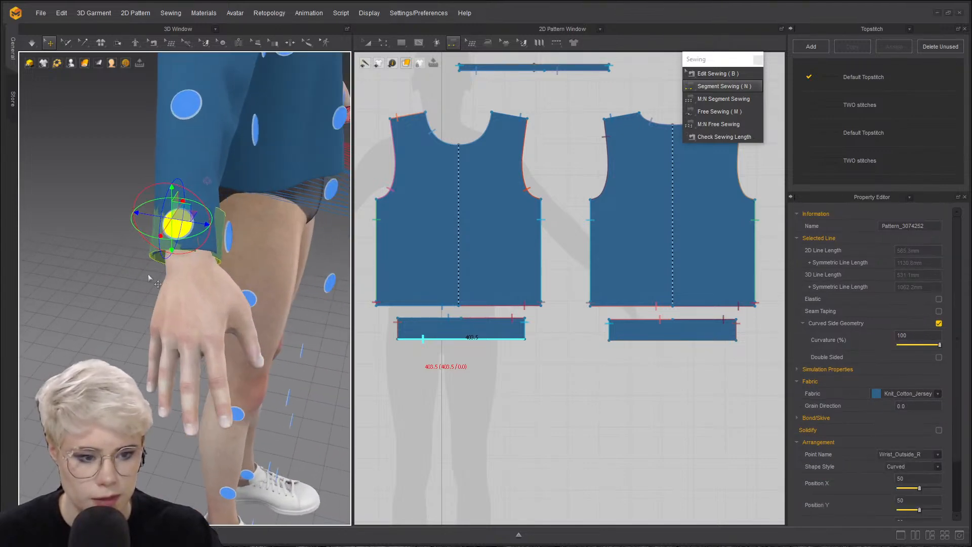
pyautogui.moveTo(148, 278); pyautogui.dragTo(53, 211, button='right')
pyautogui.moveTo(53, 210); pyautogui.dragTo(72, 223, button='middle')
pyautogui.moveTo(63, 199); pyautogui.dragTo(121, 181, button='right')
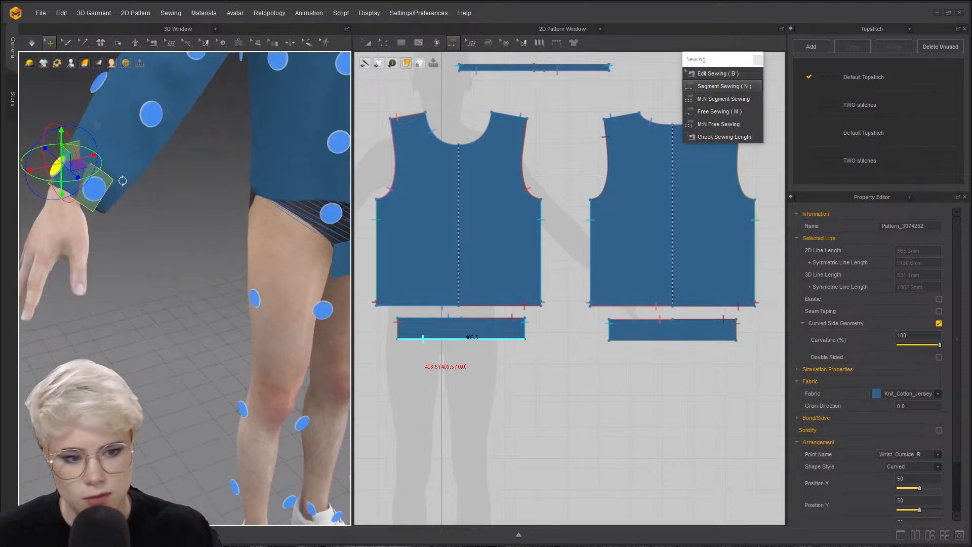
pyautogui.moveTo(121, 180); pyautogui.dragTo(131, 213, button='middle')
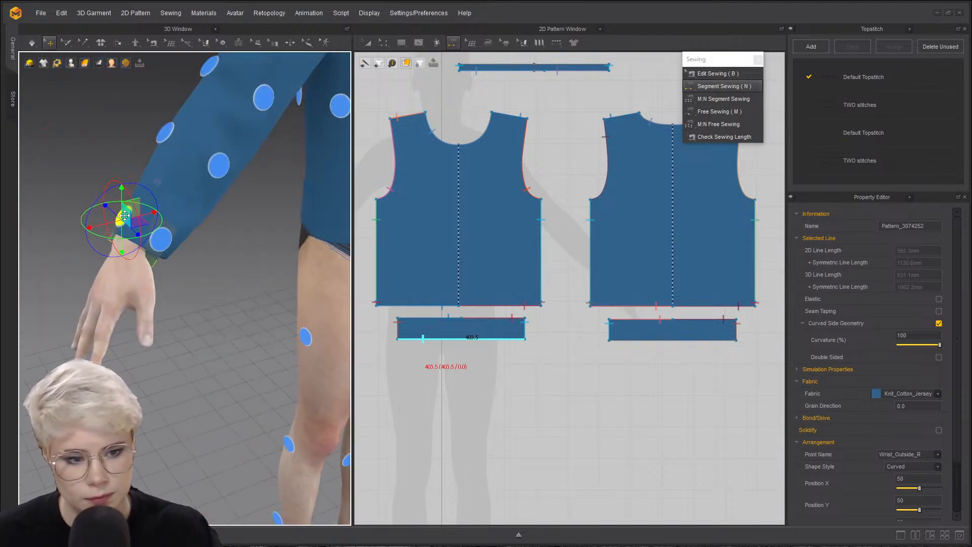
pyautogui.moveTo(131, 204); pyautogui.dragTo(178, 220, button='right')
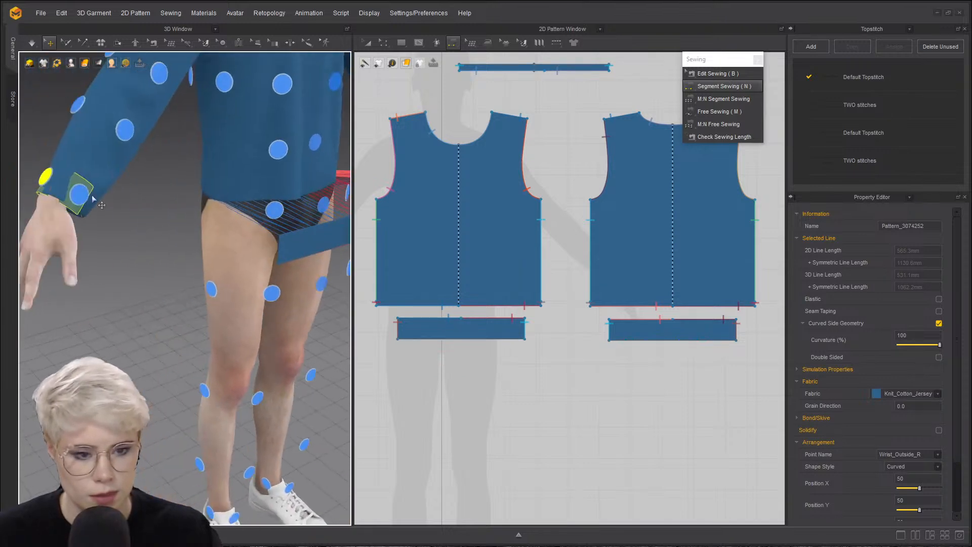
pyautogui.moveTo(93, 153); pyautogui.dragTo(117, 173, button='right')
pyautogui.moveTo(108, 204); pyautogui.dragTo(120, 163)
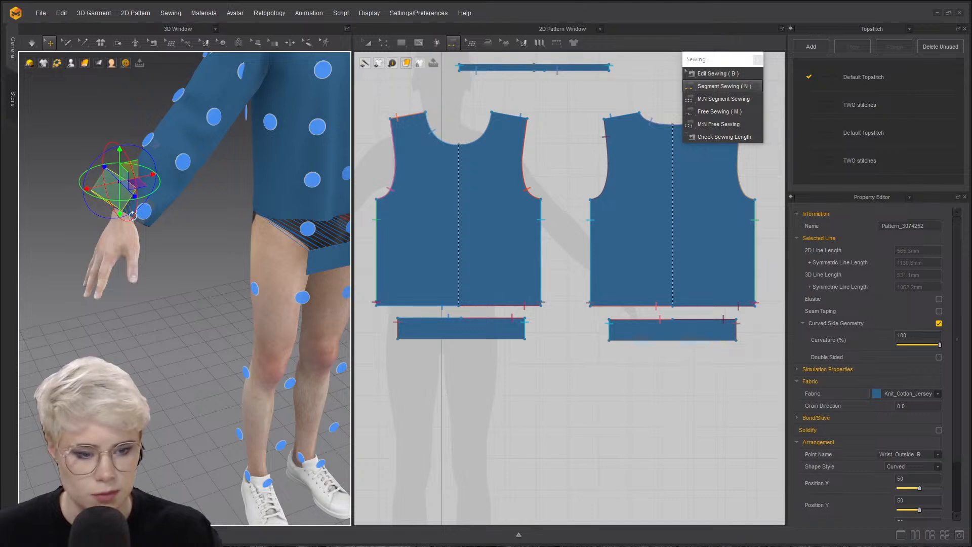
pyautogui.hotkey('ctrl', 'z')
pyautogui.hotkey('ctrl', 'z')
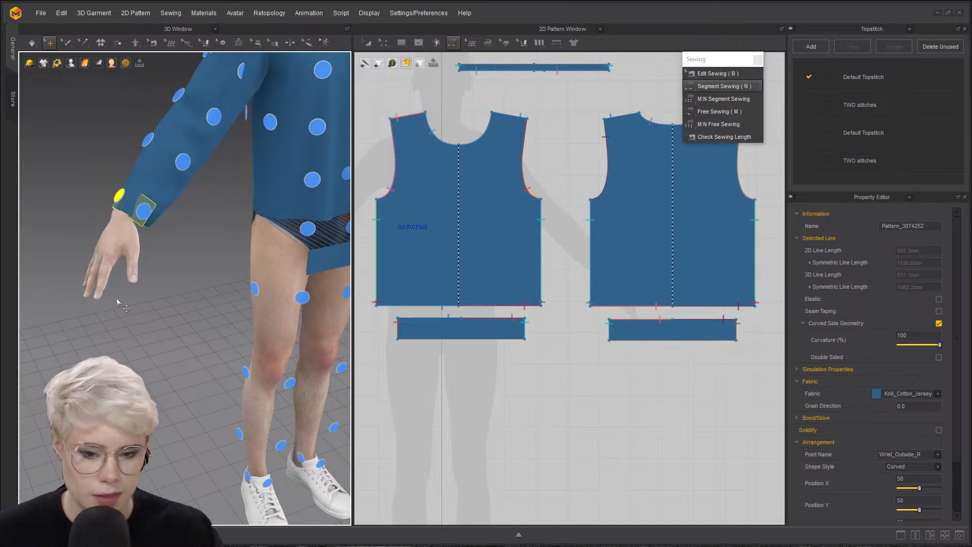
# - Place the front waistband on the front centre hip arrangement point and the back waistband on the matching back centre point
pyautogui.scroll(-4, 156, 271)
pyautogui.moveTo(284, 257); pyautogui.dragTo(242, 256, button='right')
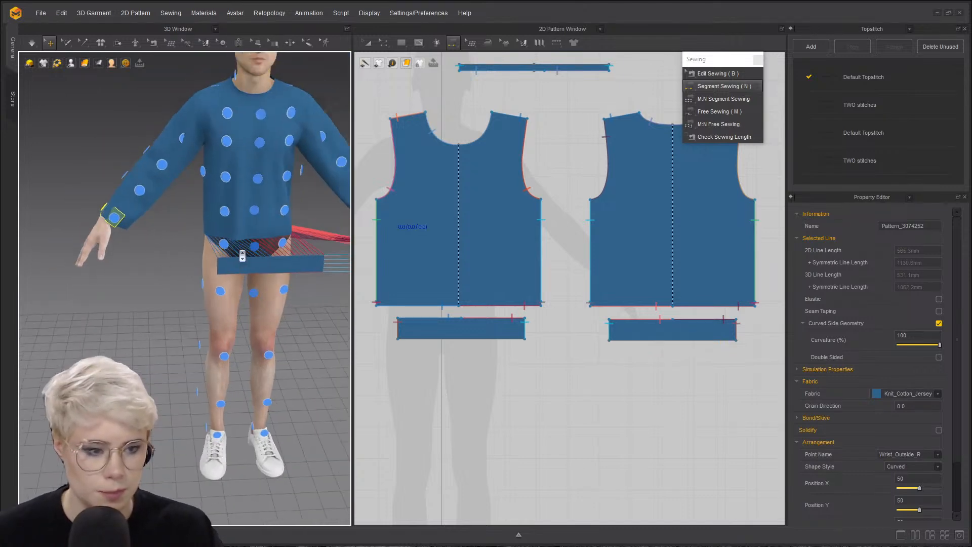
pyautogui.scroll(-3, 243, 256)
pyautogui.moveTo(299, 260); pyautogui.dragTo(235, 277, button='middle')
pyautogui.scroll(2, 234, 277)
pyautogui.click(192, 280)
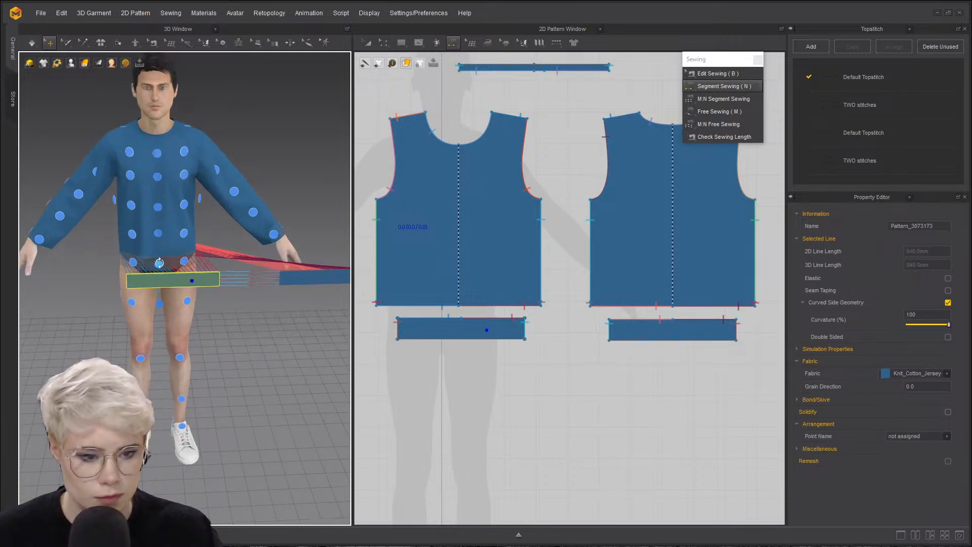
pyautogui.click(160, 263)
pyautogui.click(297, 280)
pyautogui.moveTo(296, 281); pyautogui.dragTo(113, 249, button='right')
pyautogui.click(175, 263)
# - Move the front and back waistbands down on the avatar so they sit just below the sweater's hem
pyautogui.moveTo(104, 288); pyautogui.dragTo(240, 268, button='right')
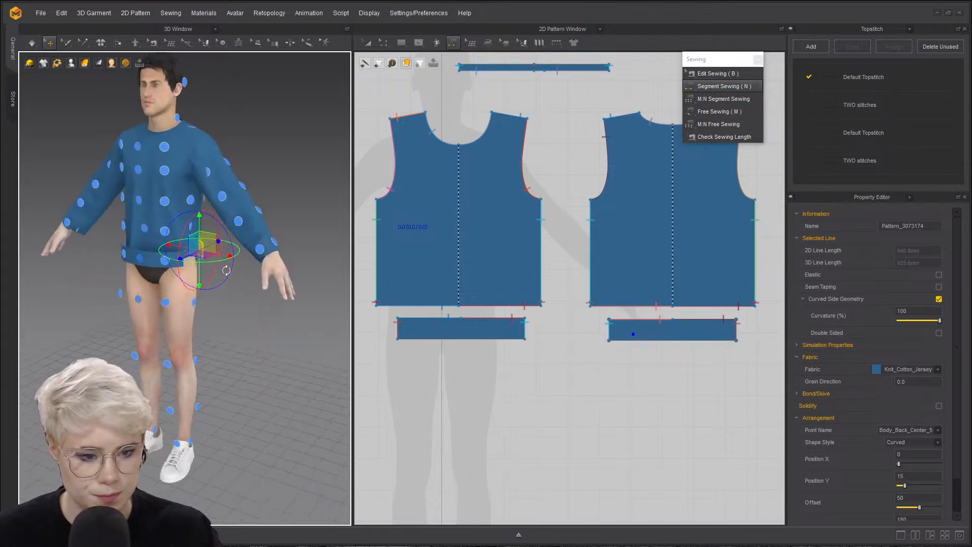
pyautogui.scroll(3, 163, 261)
pyautogui.rightClick(133, 251)
pyautogui.click(102, 249)
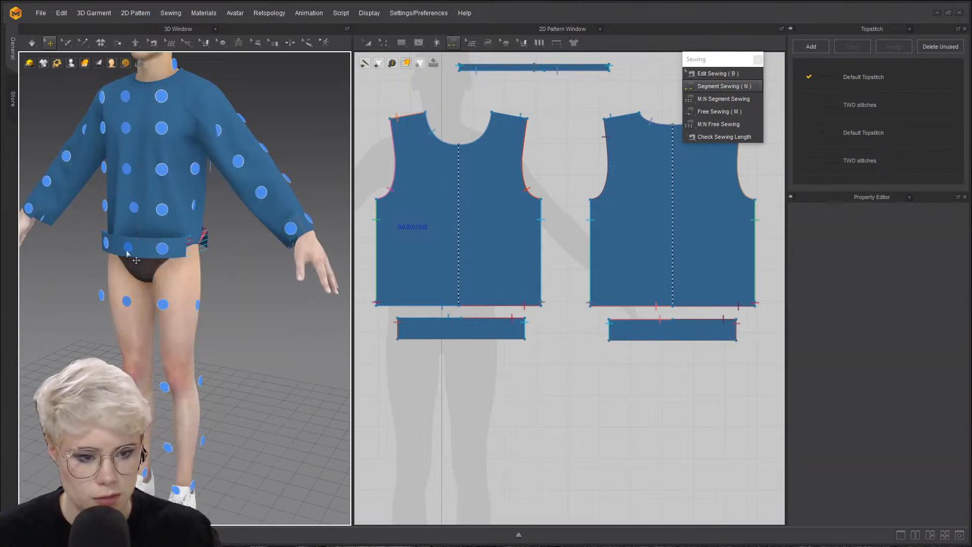
pyautogui.click(140, 247)
pyautogui.moveTo(138, 262); pyautogui.dragTo(141, 272)
pyautogui.moveTo(140, 272); pyautogui.dragTo(298, 280, button='right')
pyautogui.click(122, 265)
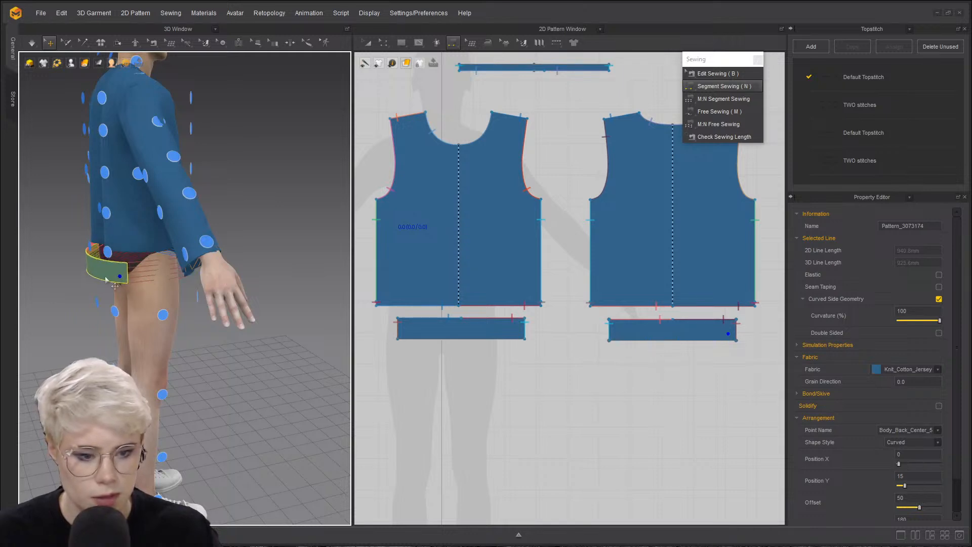
pyautogui.moveTo(109, 269); pyautogui.dragTo(147, 276, button='right')
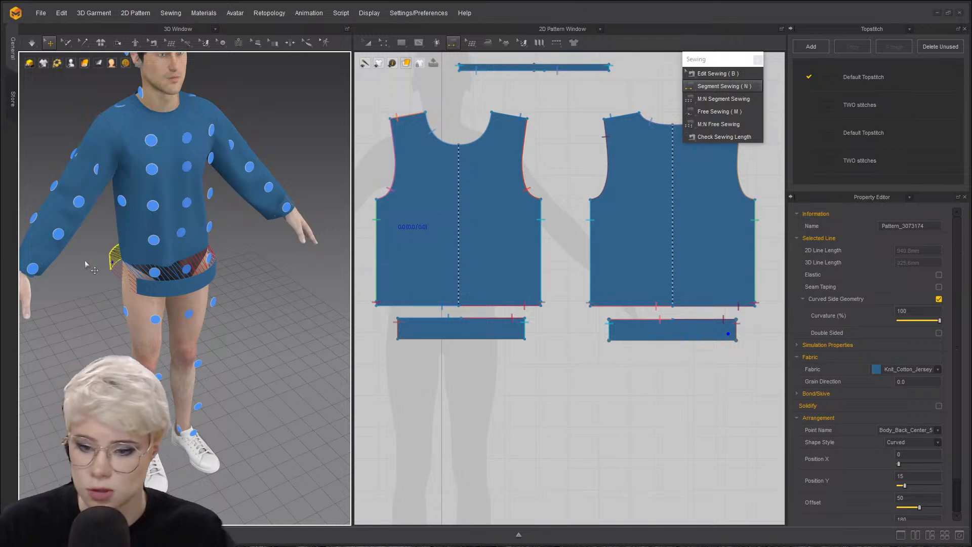
# - Hide the arrangement points and simulate the garment to pull the sewn waistbands and cuffs into place
pyautogui.scroll(3, 136, 242)
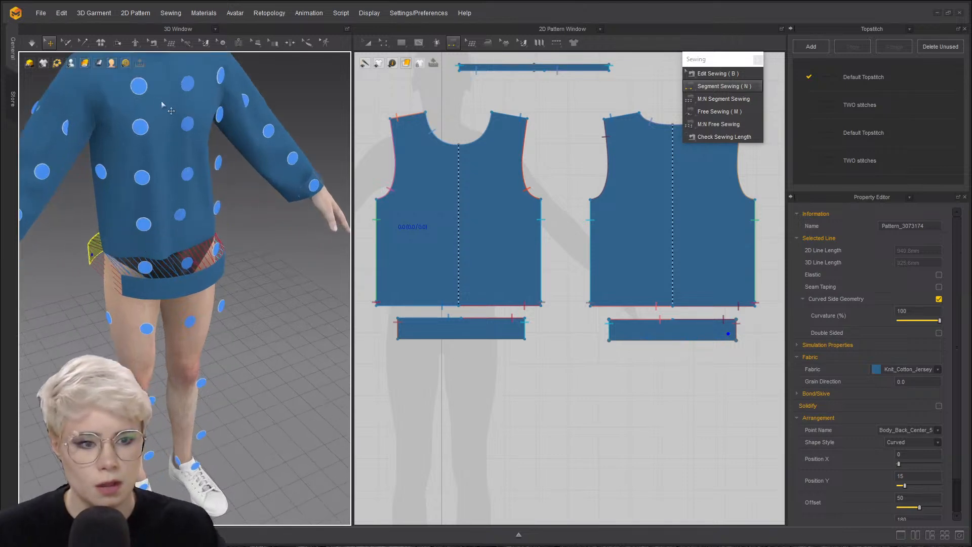
pyautogui.moveTo(71, 66)
pyautogui.click(71, 86)
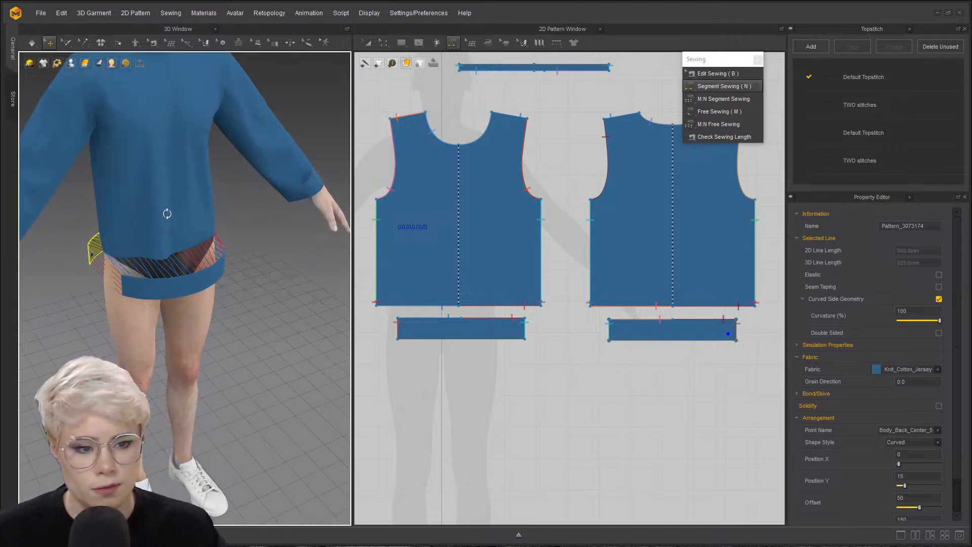
pyautogui.moveTo(165, 212); pyautogui.dragTo(198, 223, button='right')
pyautogui.click(228, 254)
pyautogui.scroll(-2, 191, 235)
pyautogui.moveTo(319, 218); pyautogui.dragTo(320, 247, button='right')
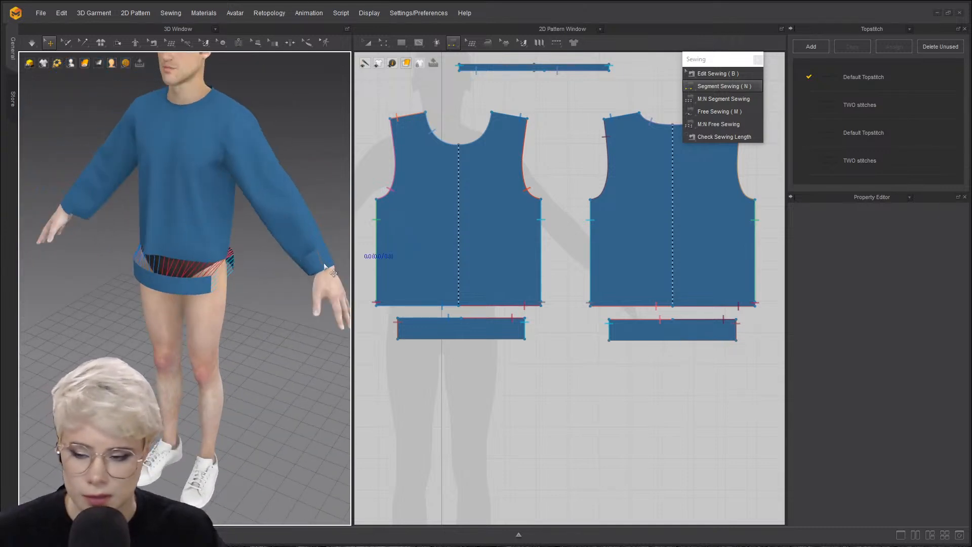
pyautogui.moveTo(93, 250); pyautogui.dragTo(131, 238, button='right')
pyautogui.press('space')
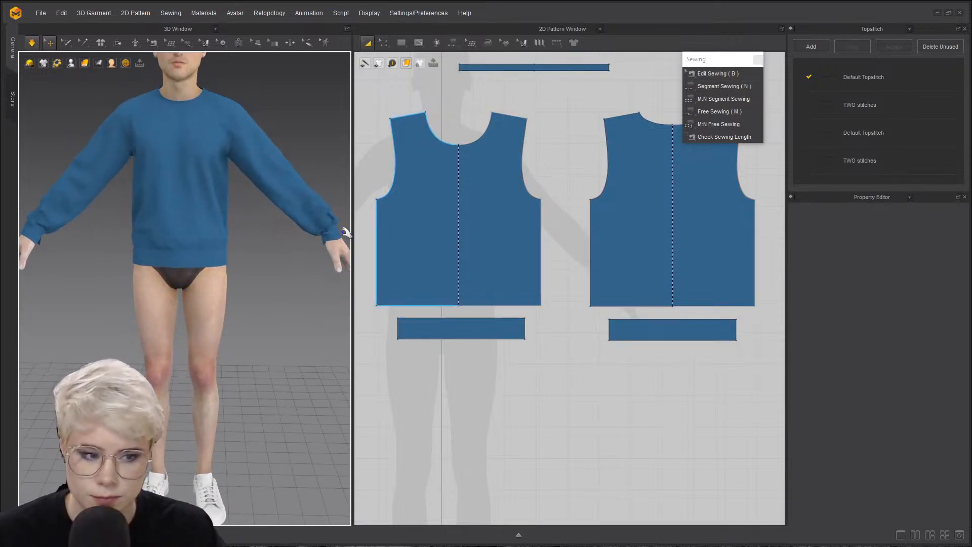
# - Tug both sleeves near the wrists while the simulation runs so the fabric settles on the arms
pyautogui.click(319, 225)
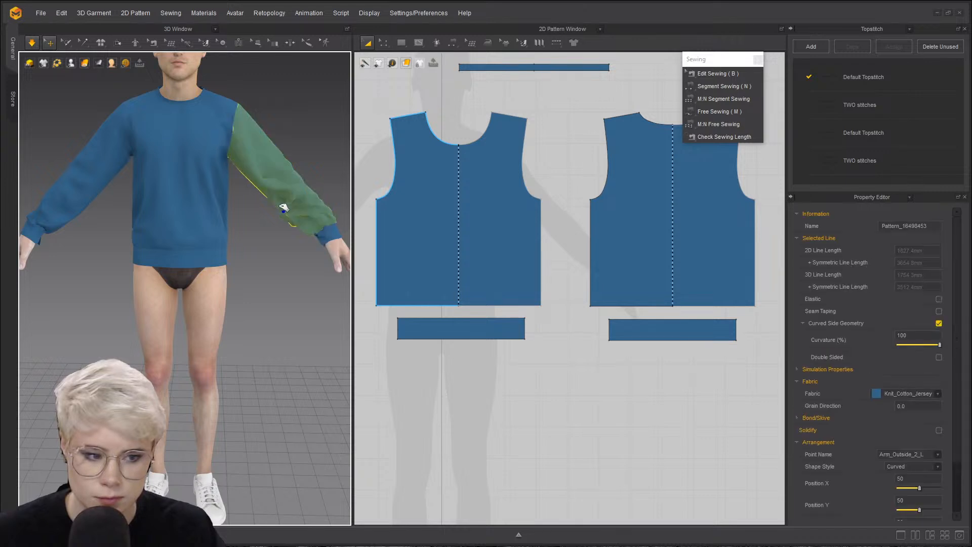
pyautogui.click(326, 234)
pyautogui.click(66, 195)
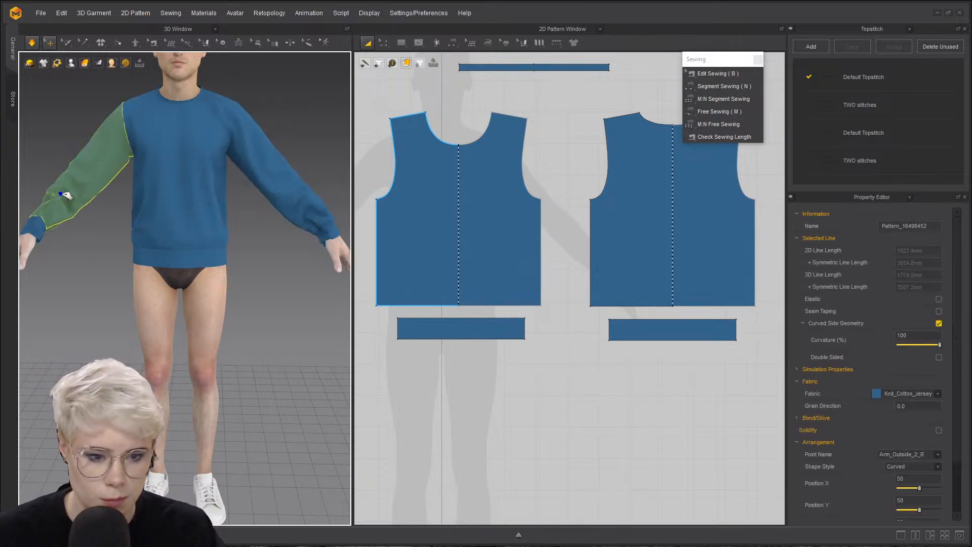
pyautogui.moveTo(52, 206); pyautogui.dragTo(67, 220, button='right')
pyautogui.moveTo(68, 221); pyautogui.dragTo(87, 198, button='middle')
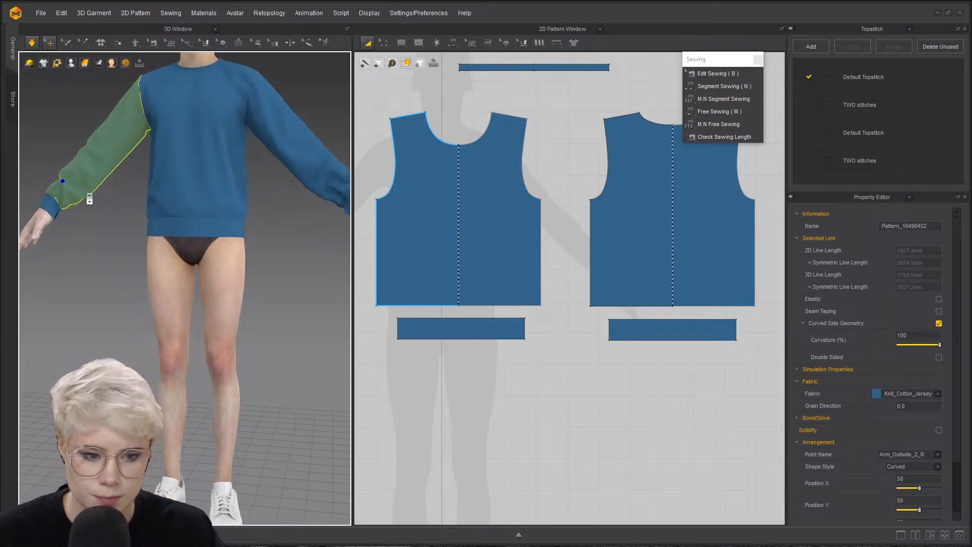
pyautogui.scroll(3, 81, 212)
pyautogui.moveTo(33, 209); pyautogui.dragTo(42, 184, button='right')
pyautogui.moveTo(42, 183); pyautogui.dragTo(95, 186, button='middle')
# - Sew the cuff's two short ends together with Segment Sewing, simulate the garment, and tug the cuff into place
pyautogui.press('n')
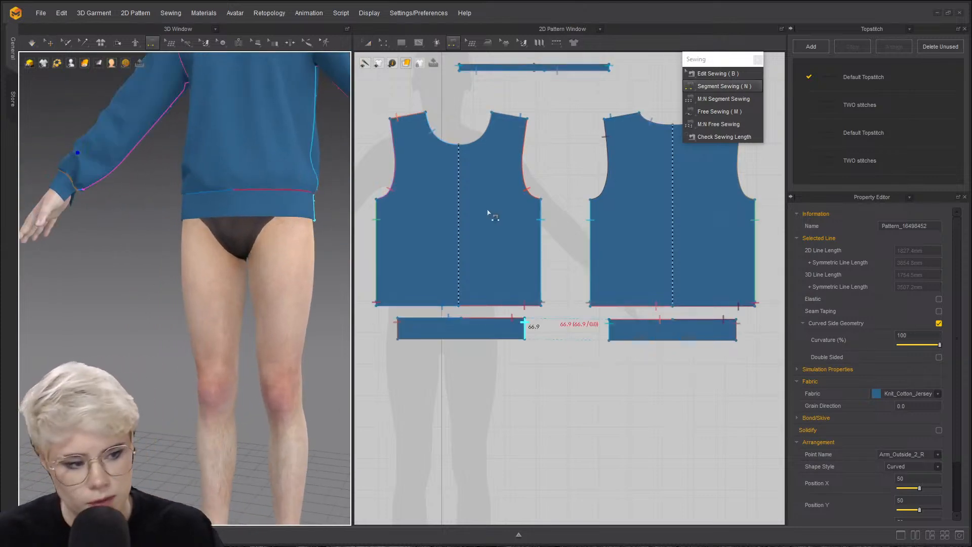
pyautogui.scroll(-3, 491, 216)
pyautogui.moveTo(437, 80); pyautogui.dragTo(486, 297, button='middle')
pyautogui.scroll(3, 486, 297)
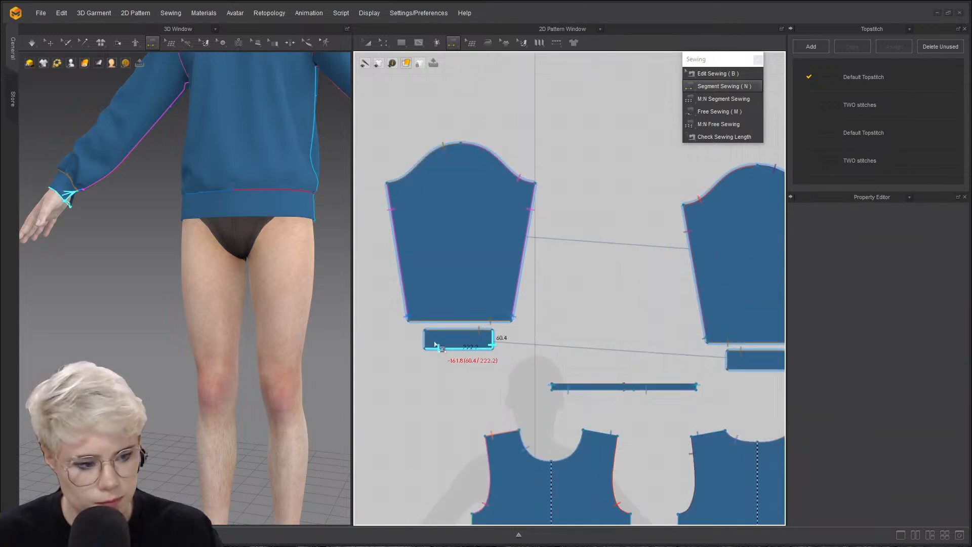
pyautogui.click(491, 344)
pyautogui.press('space')
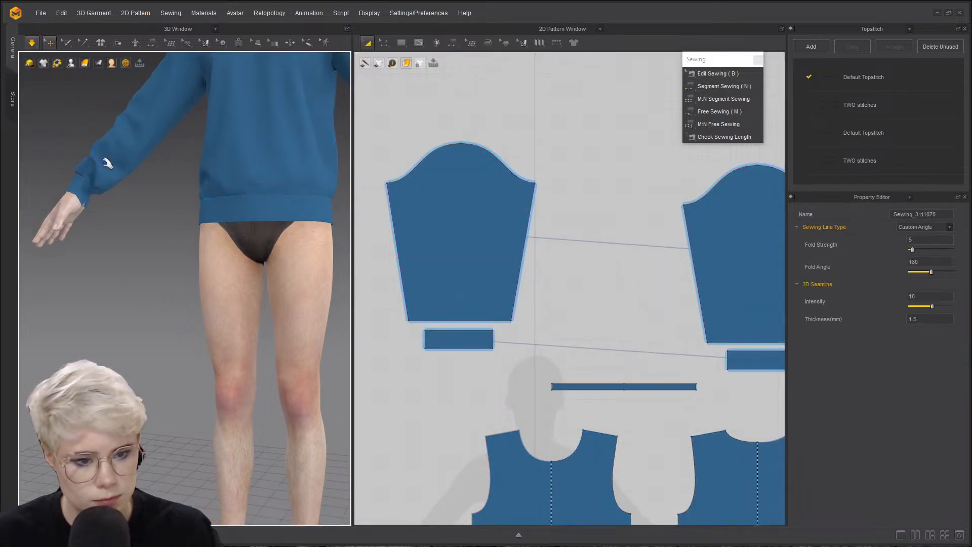
pyautogui.scroll(-2, 178, 210)
pyautogui.moveTo(151, 118); pyautogui.dragTo(90, 208, button='right')
pyautogui.click(92, 197)
pyautogui.scroll(4, 148, 208)
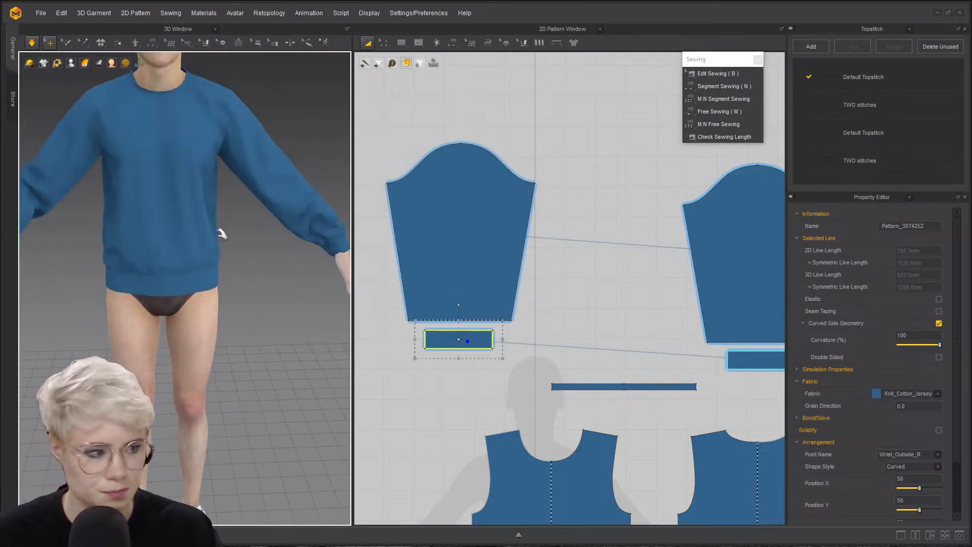
# - Shorten the neckband strip slightly from one end and simulate so it sits tighter around the neck
pyautogui.scroll(-2, 149, 242)
pyautogui.click(231, 245)
pyautogui.scroll(5, 191, 210)
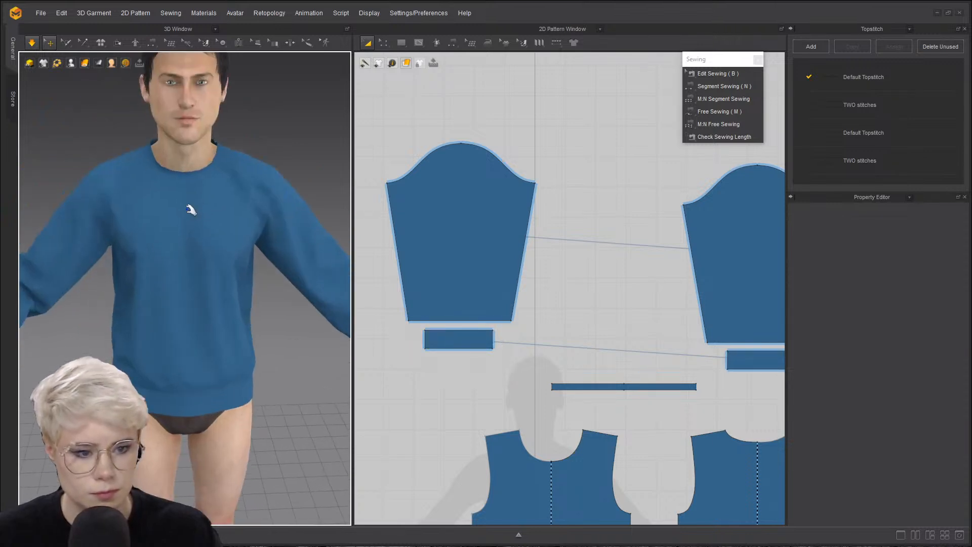
pyautogui.moveTo(191, 201); pyautogui.dragTo(163, 320, button='middle')
pyautogui.click(159, 221)
pyautogui.moveTo(174, 284); pyautogui.dragTo(324, 273, button='right')
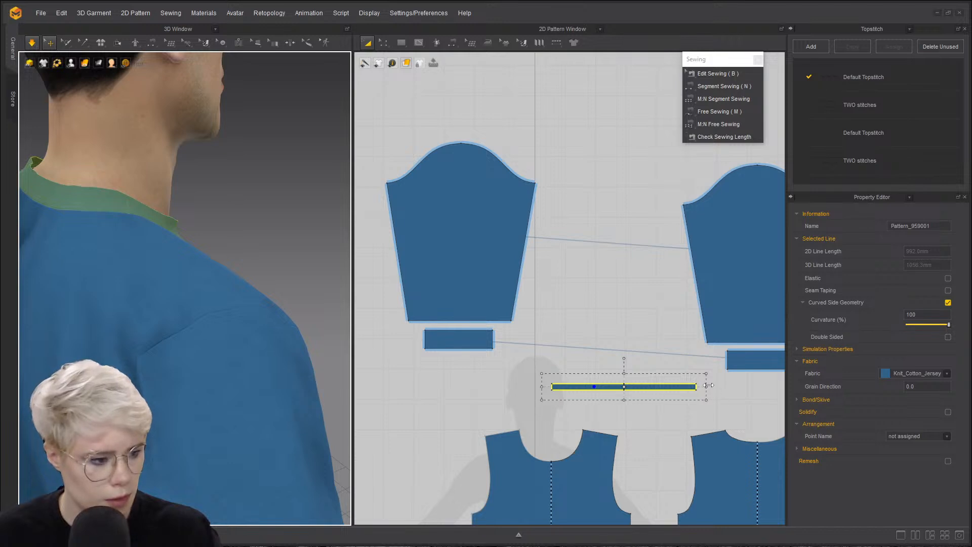
pyautogui.moveTo(702, 387); pyautogui.dragTo(695, 386)
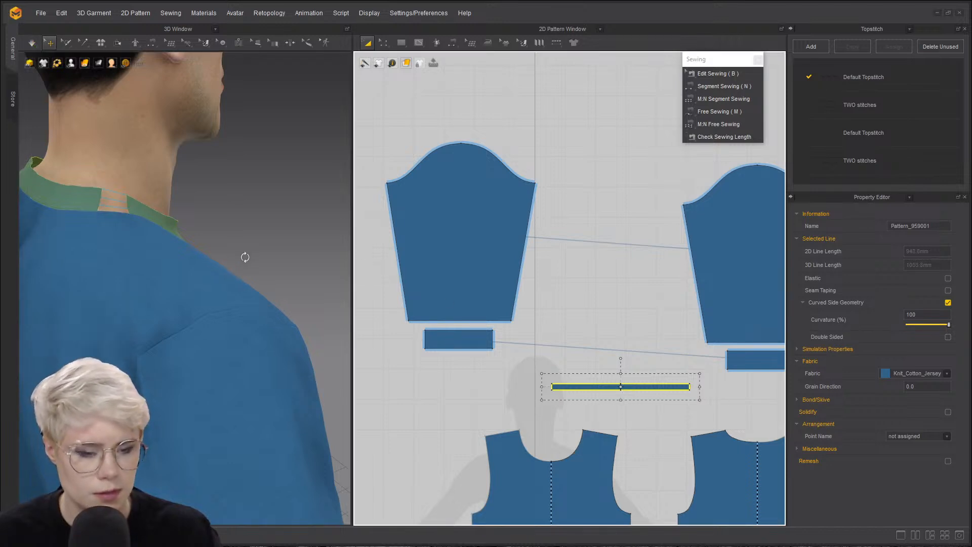
pyautogui.press('n')
pyautogui.press('space')
pyautogui.moveTo(245, 257); pyautogui.dragTo(153, 263, button='right')
# - Pull the sweater's front at the avatar's shoulder during the simulation to settle the neckline
pyautogui.moveTo(276, 198); pyautogui.dragTo(299, 196)
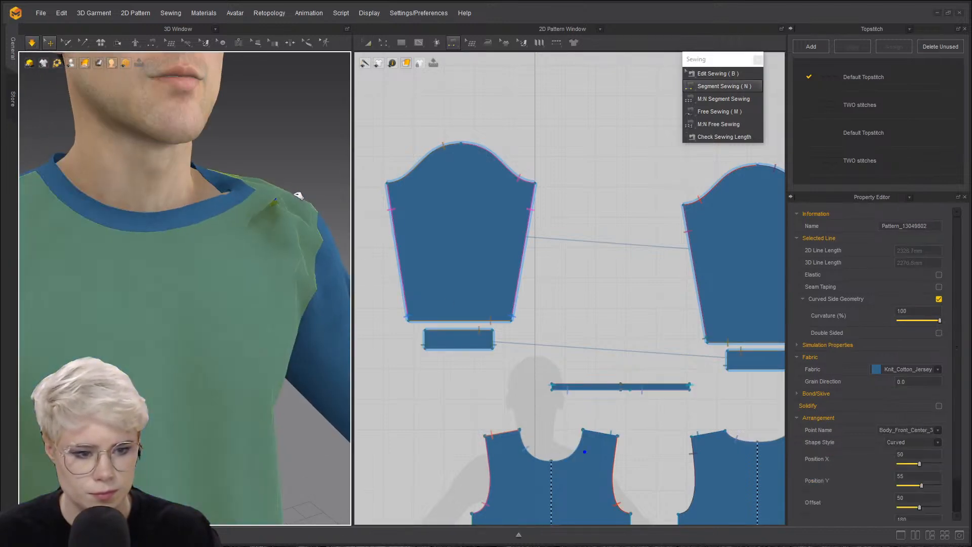
pyautogui.scroll(-1, 189, 259)
pyautogui.click(284, 147)
pyautogui.moveTo(230, 306); pyautogui.dragTo(199, 319, button='right')
pyautogui.scroll(-2, 211, 319)
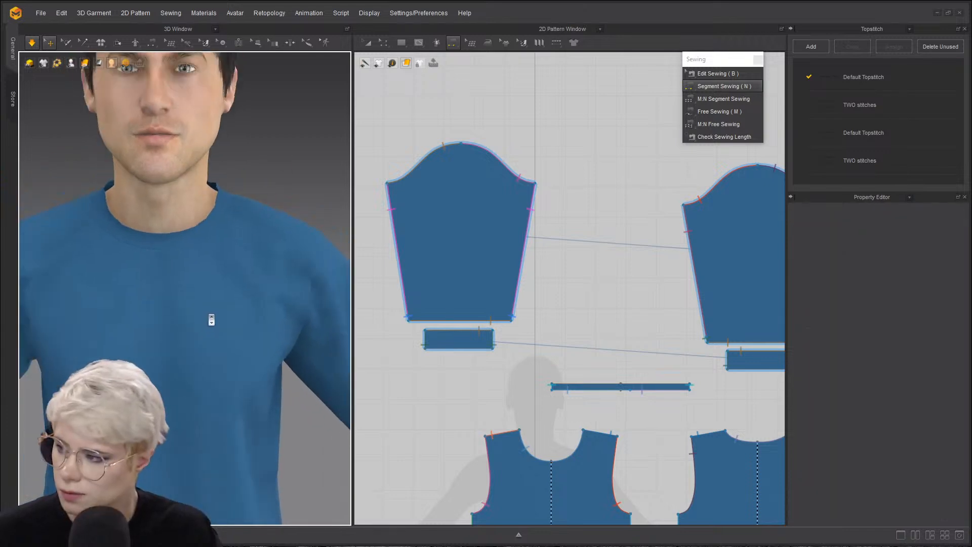
pyautogui.scroll(-1, 622, 369)
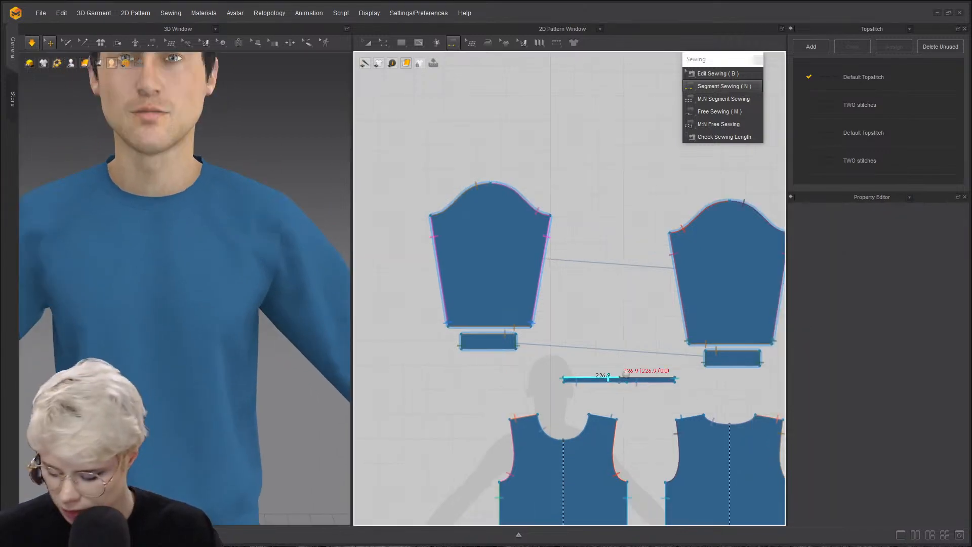
# - Reduce the height of the neckband strip slightly, simulate, and tug the front piece near the shoulder to settle it
pyautogui.scroll(2, 626, 375)
pyautogui.press('a')
pyautogui.click(625, 377)
pyautogui.scroll(3, 617, 377)
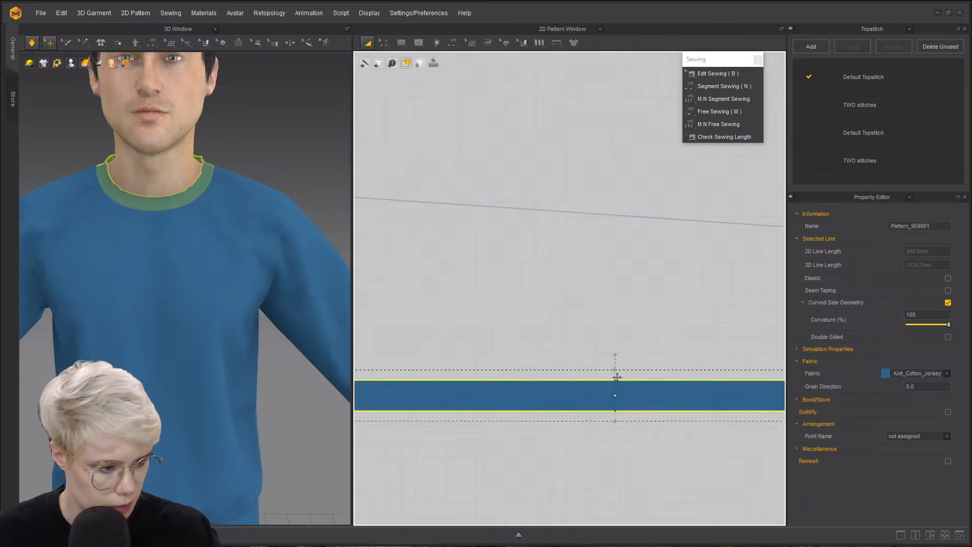
pyautogui.moveTo(615, 367); pyautogui.dragTo(615, 376)
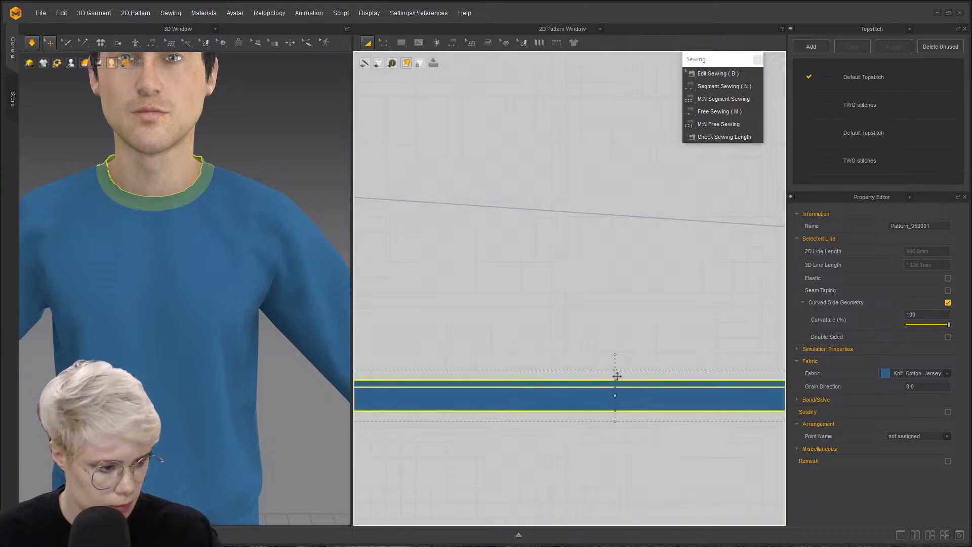
pyautogui.press('space')
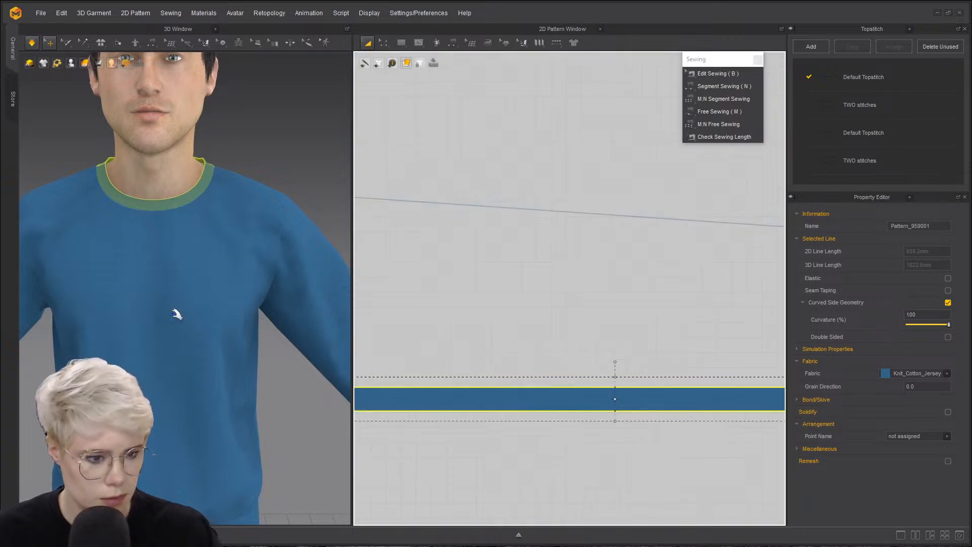
pyautogui.scroll(-4, 216, 210)
pyautogui.click(77, 203)
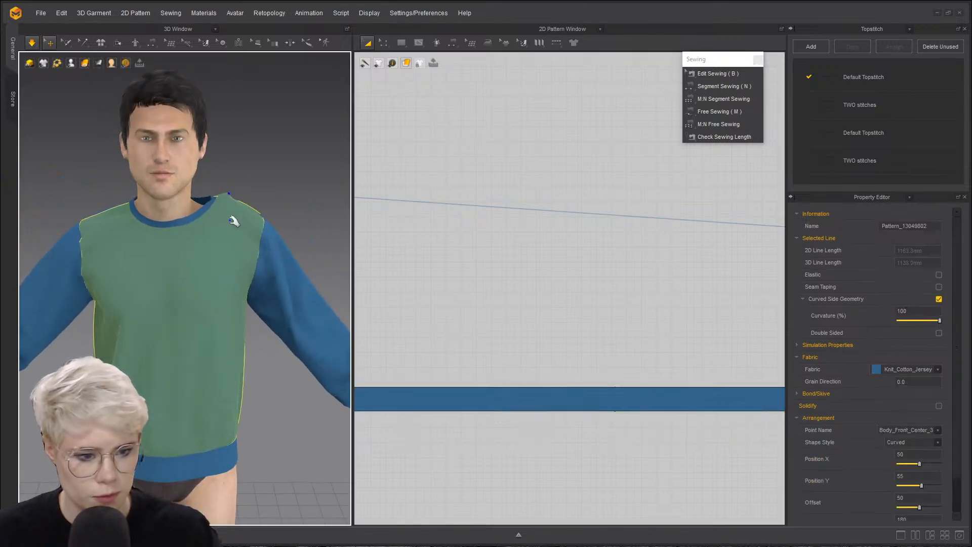
# - Delete the existing sewing that joins the neckband to the front and back necklines
pyautogui.press('b')
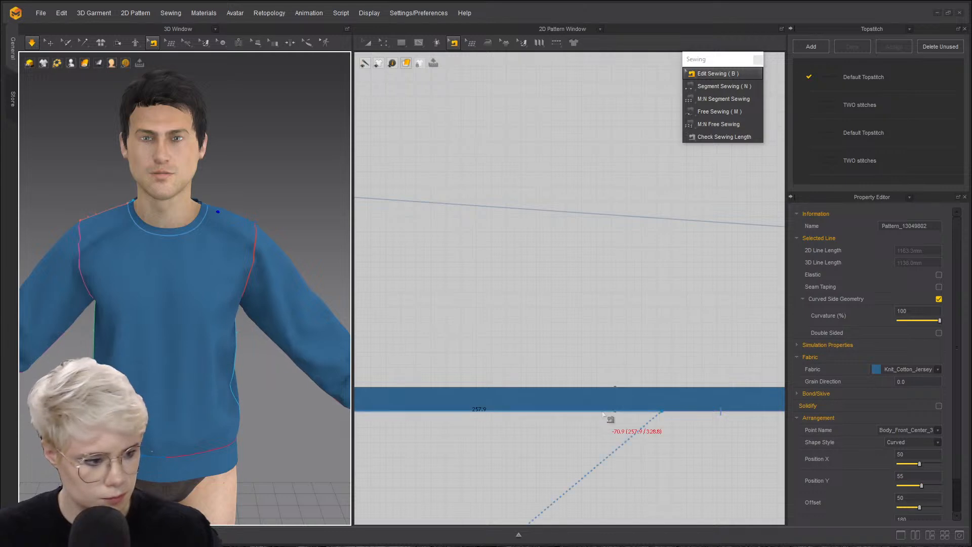
pyautogui.click(614, 409)
pyautogui.scroll(-5, 600, 309)
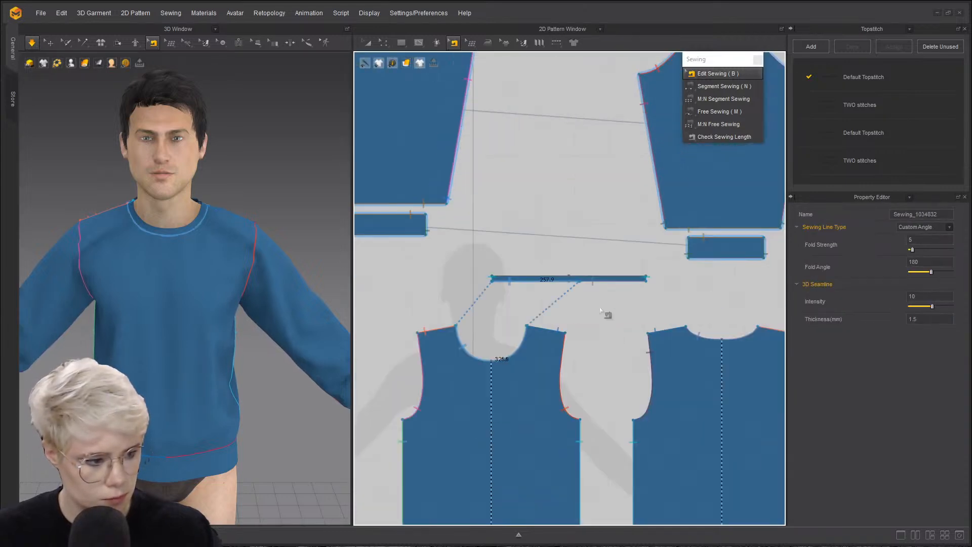
pyautogui.click(597, 343)
# - Sew the neckband's full lower edge to the front neckline and the back neckline together using Free Sewing
pyautogui.press('m')
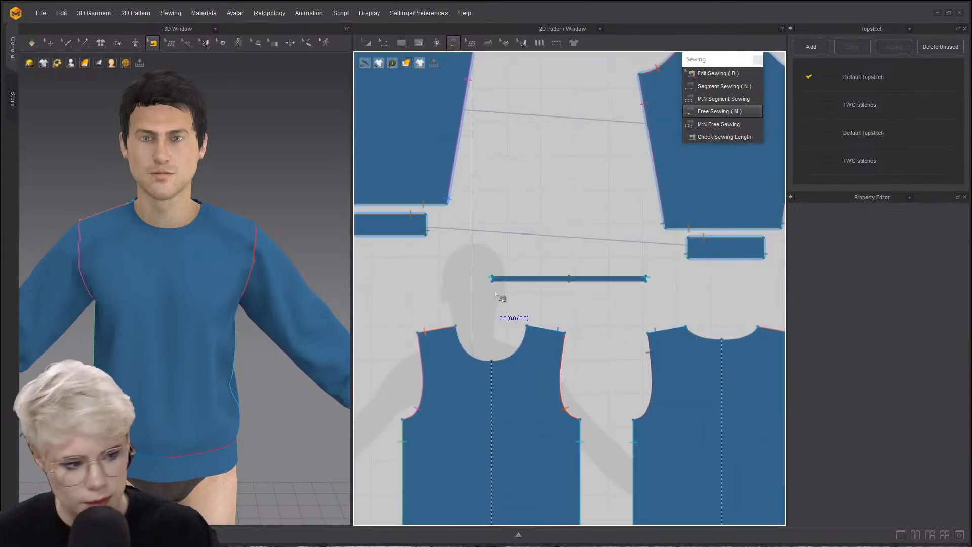
pyautogui.click(493, 279)
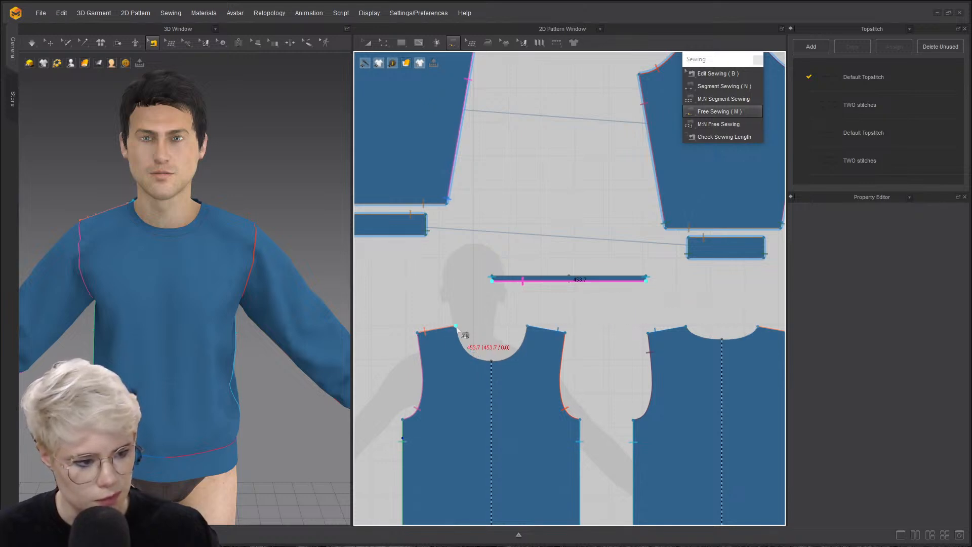
pyautogui.click(455, 327)
pyautogui.click(526, 327)
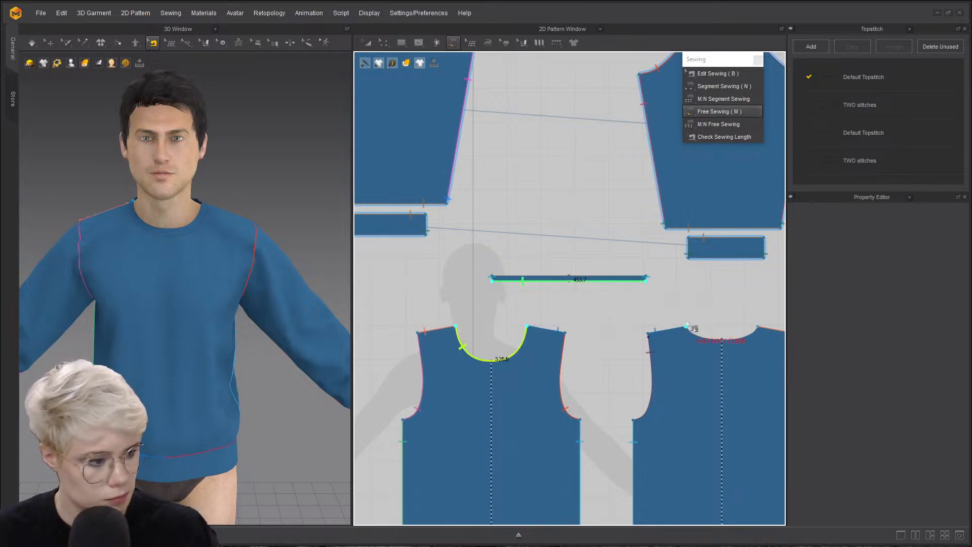
pyautogui.keyDown('shift'); pyautogui.click(687, 325); pyautogui.keyUp('shift')
pyautogui.click(758, 326)
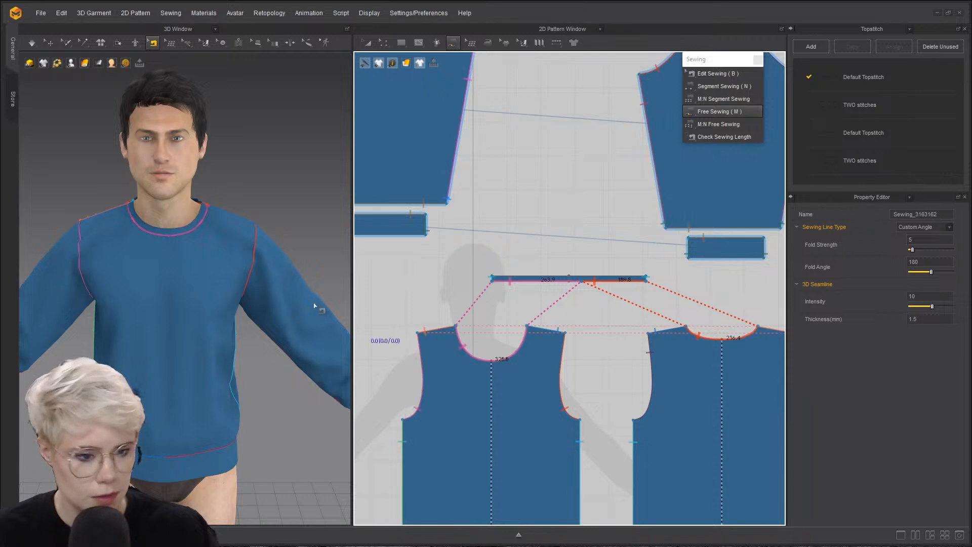
# - Simulate the resewn neckband and pull the sweater at the shoulders and lower side to even out the fabric
pyautogui.press('space')
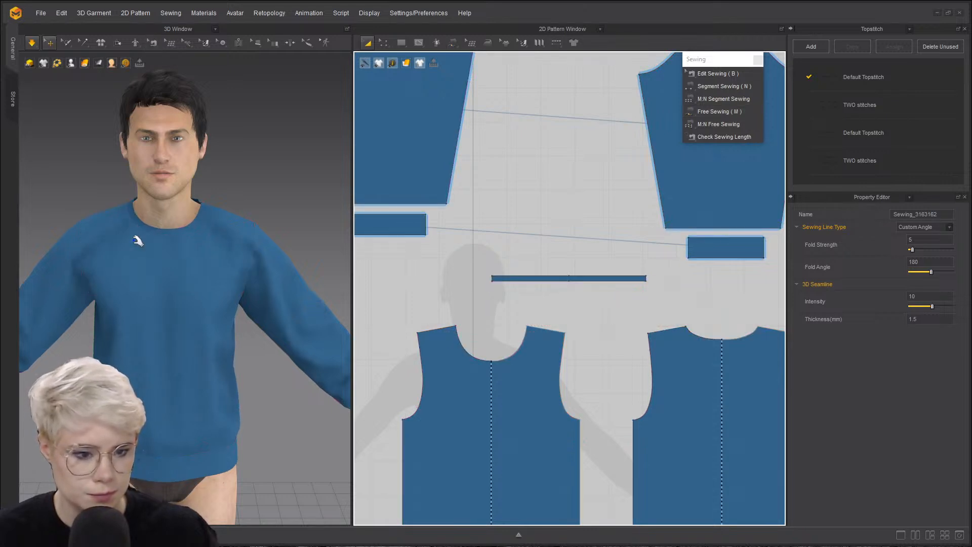
pyautogui.click(116, 218)
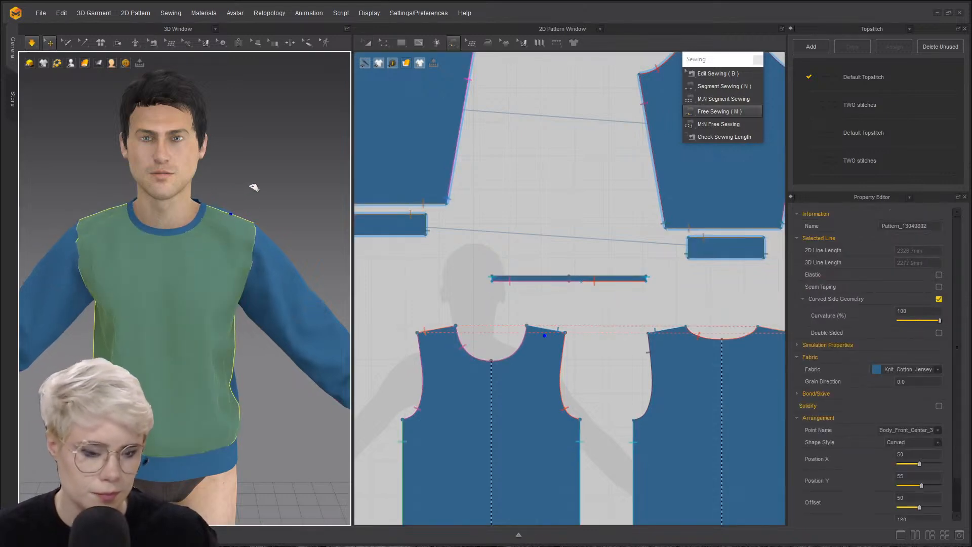
pyautogui.moveTo(109, 215); pyautogui.dragTo(84, 225)
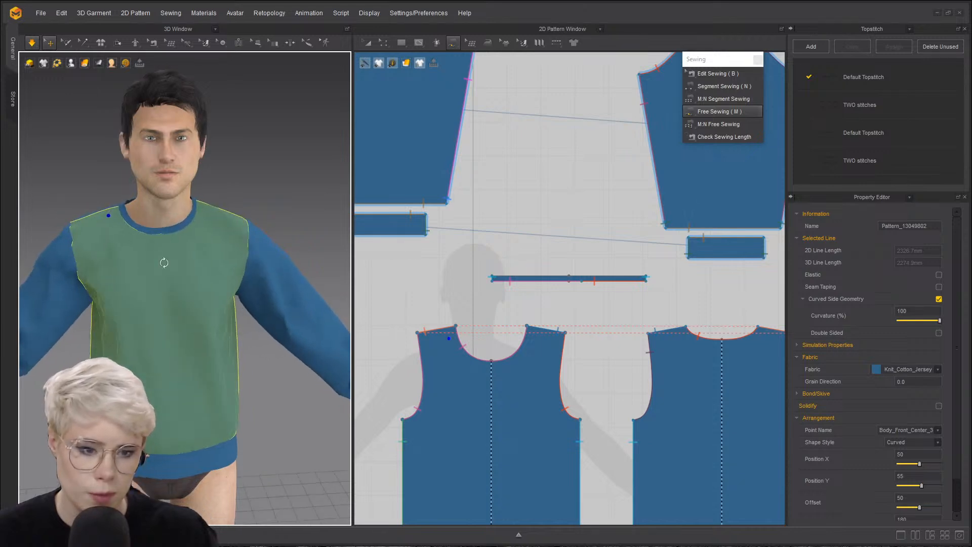
pyautogui.moveTo(164, 262); pyautogui.dragTo(136, 251, button='right')
pyautogui.moveTo(99, 382); pyautogui.dragTo(121, 420)
# - Examine how the simulated sweater's neckline, body and waistband fit the avatar
pyautogui.moveTo(185, 430); pyautogui.dragTo(132, 397, button='right')
pyautogui.moveTo(198, 382); pyautogui.dragTo(205, 259, button='middle')
pyautogui.moveTo(206, 259); pyautogui.dragTo(243, 211, button='right')
pyautogui.scroll(3, 223, 162)
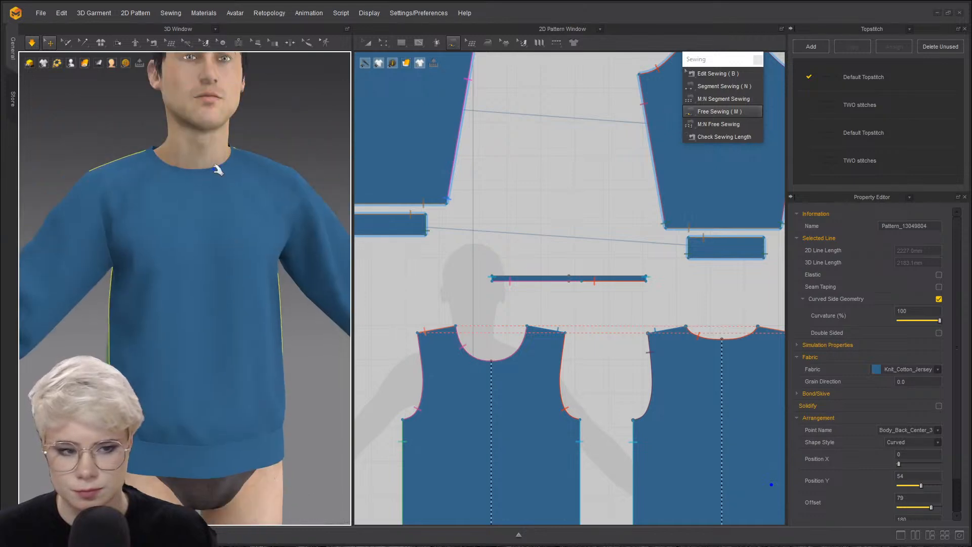
pyautogui.scroll(-3, 244, 222)
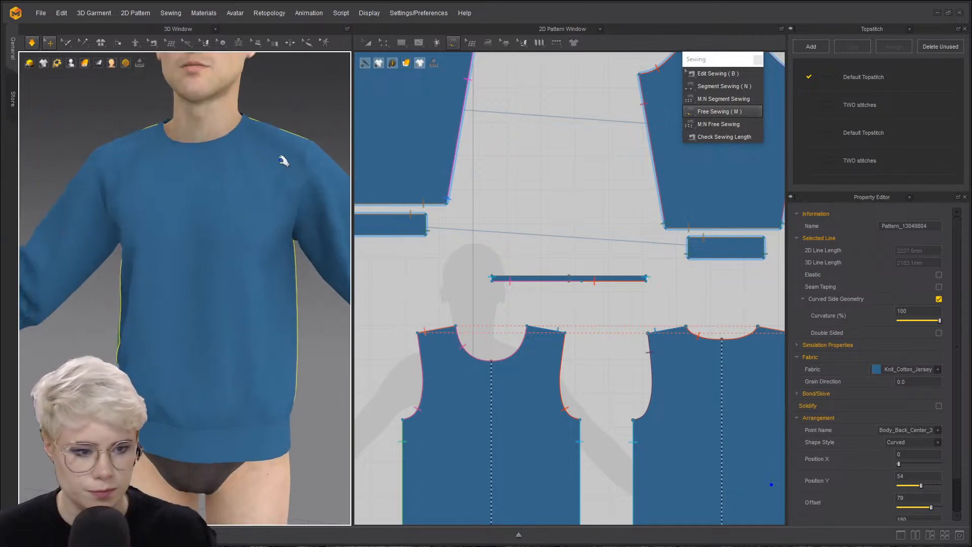
pyautogui.click(206, 397)
pyautogui.moveTo(206, 396); pyautogui.dragTo(184, 303, button='right')
pyautogui.scroll(-2, 184, 304)
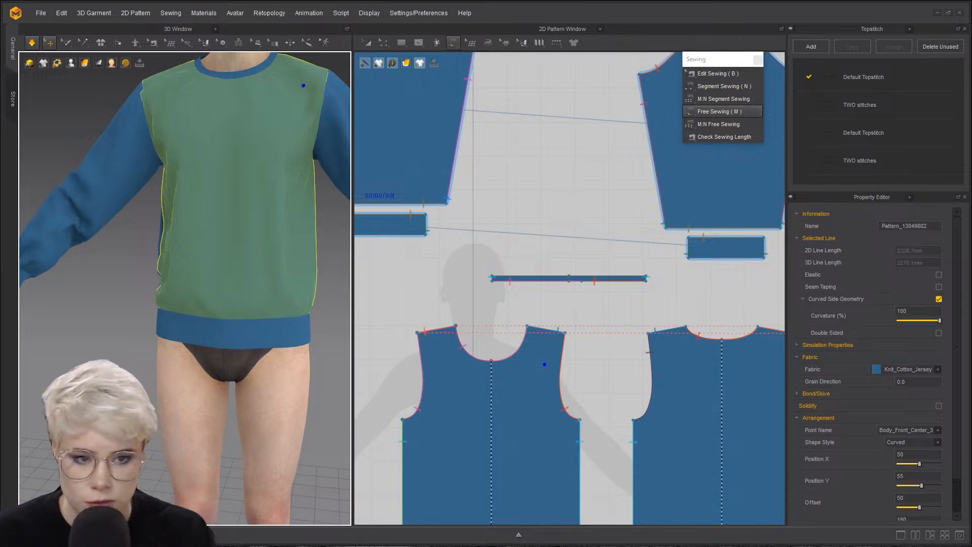
# - Restore the default window layout with the library beside the 3D and 2D views
pyautogui.press('b')
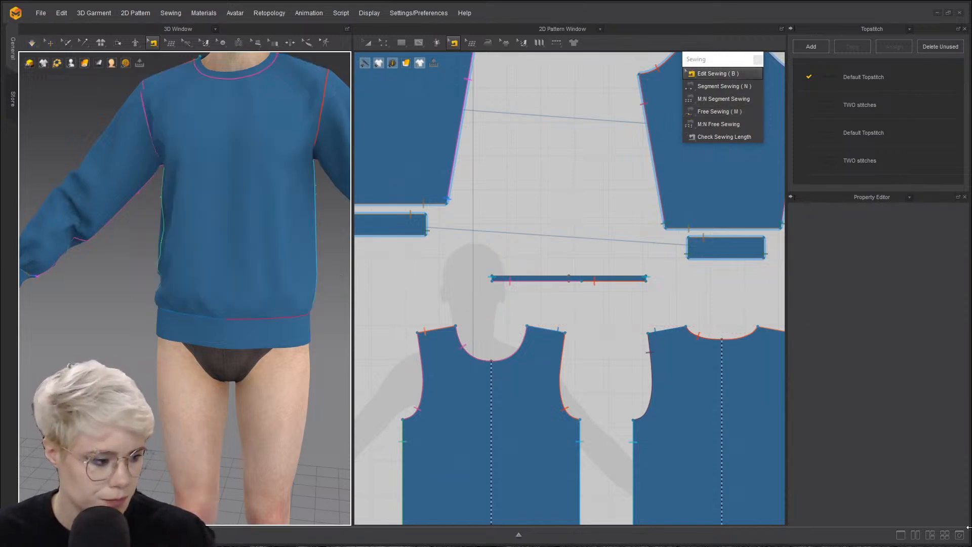
pyautogui.click(958, 536)
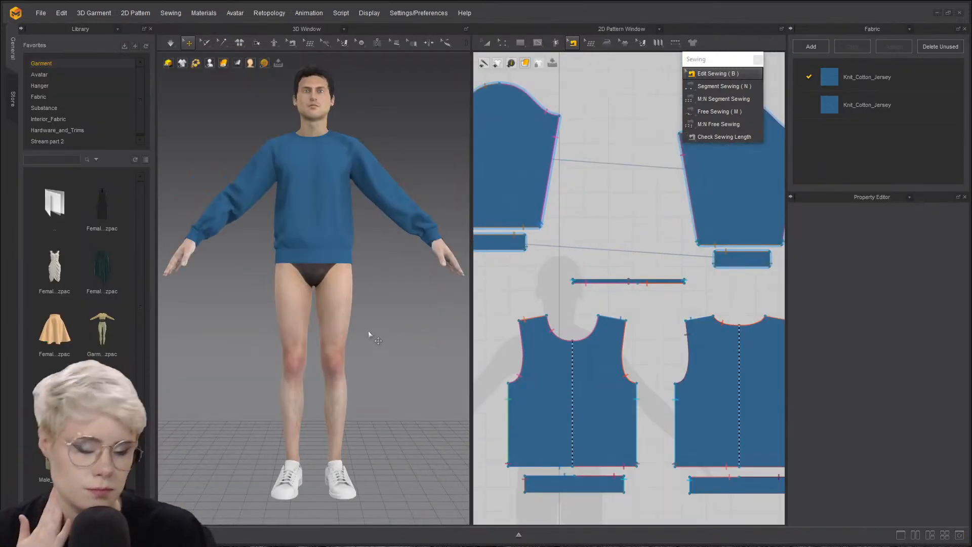
pyautogui.press('m')
# - Show the Substance materials in the library for choosing a sweater fabric
pyautogui.scroll(-2, 307, 293)
pyautogui.moveTo(306, 295); pyautogui.dragTo(321, 376, button='middle')
pyautogui.scroll(4, 306, 332)
pyautogui.scroll(-1, 305, 335)
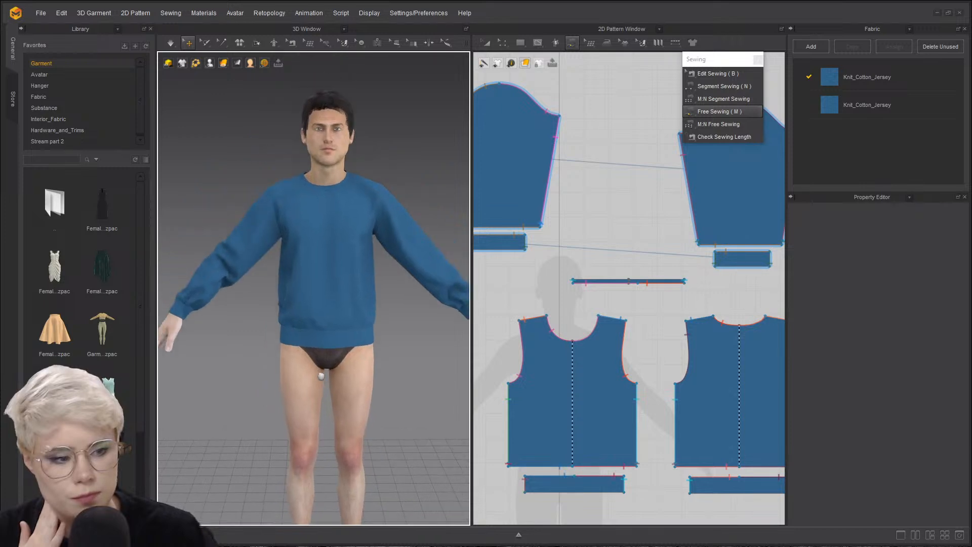
pyautogui.scroll(2, 205, 327)
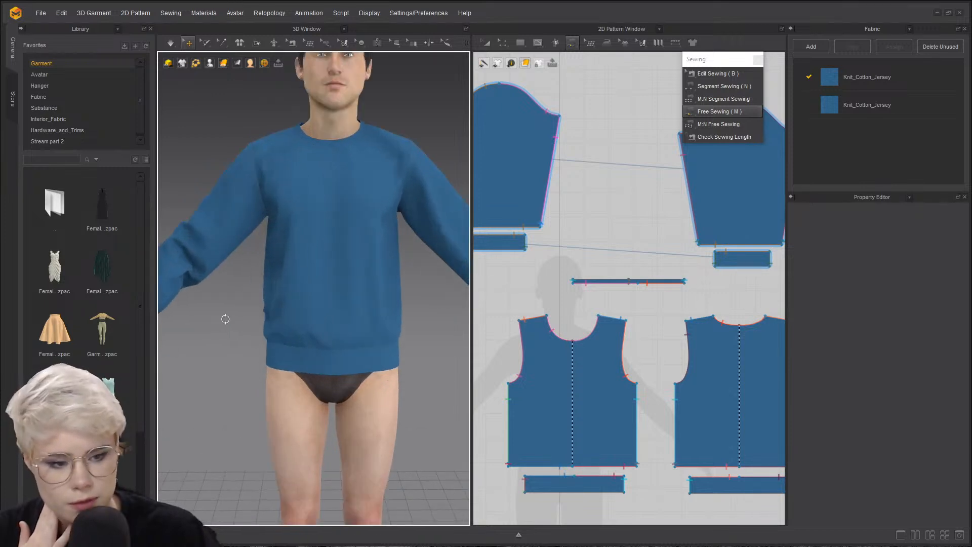
pyautogui.moveTo(224, 319); pyautogui.dragTo(256, 319, button='right')
pyautogui.moveTo(256, 319); pyautogui.dragTo(323, 318, button='middle')
pyautogui.scroll(-2, 266, 330)
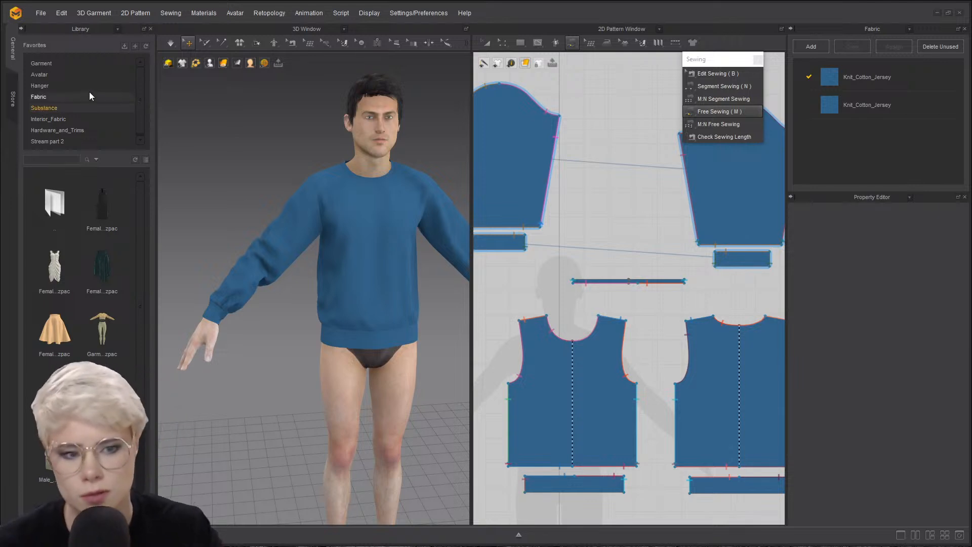
pyautogui.click(70, 108)
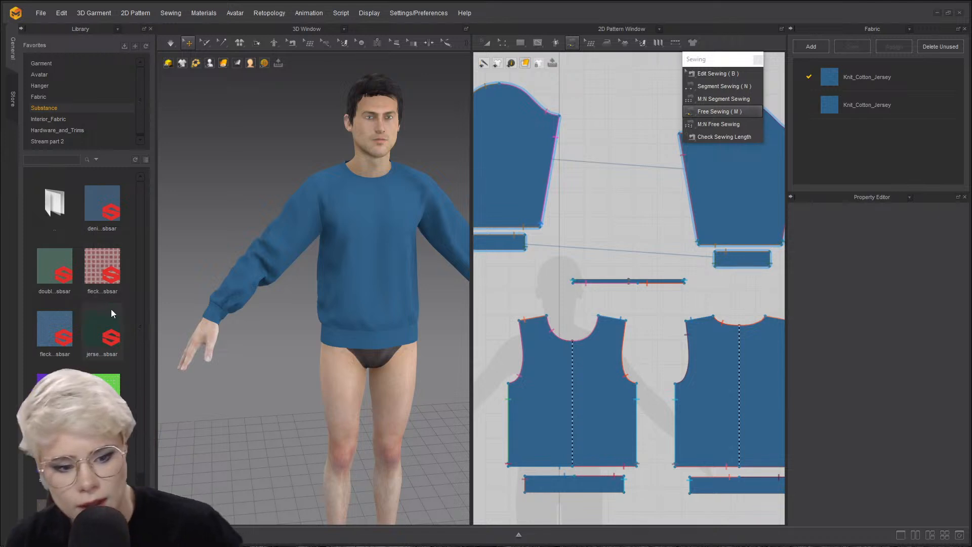
# - Add the stylized_rib_knit_wool Substance material from the library to the garment's fabric list and select it
pyautogui.scroll(-1, 111, 309)
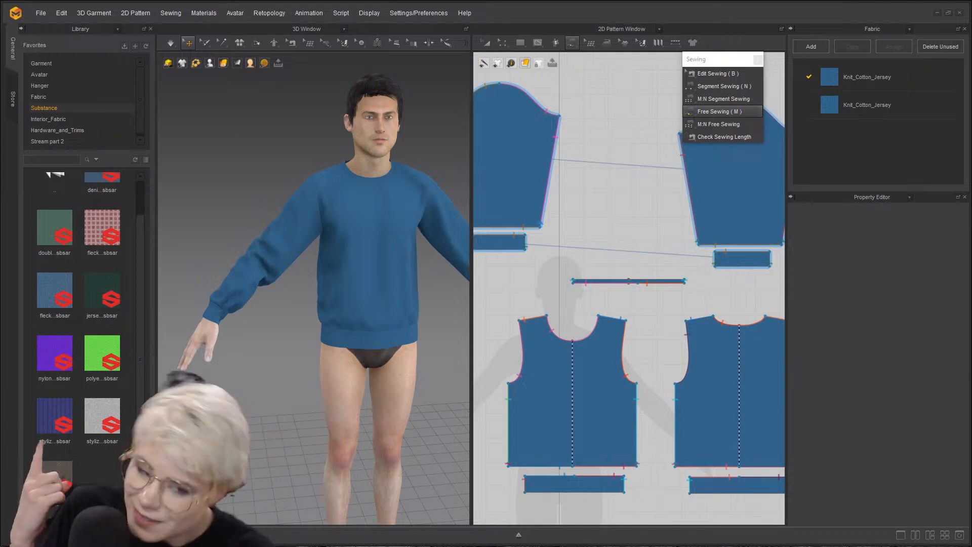
pyautogui.moveTo(64, 424)
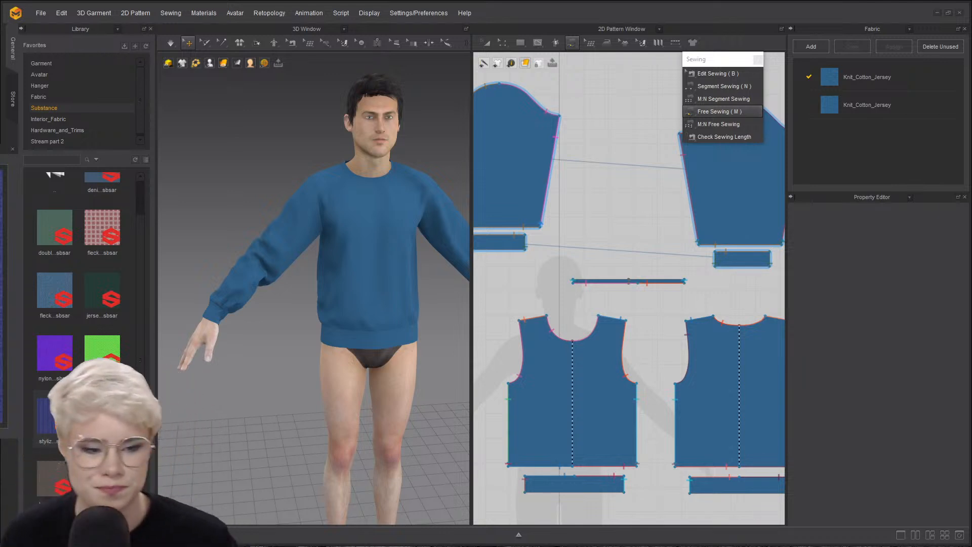
pyautogui.moveTo(64, 424); pyautogui.dragTo(851, 142)
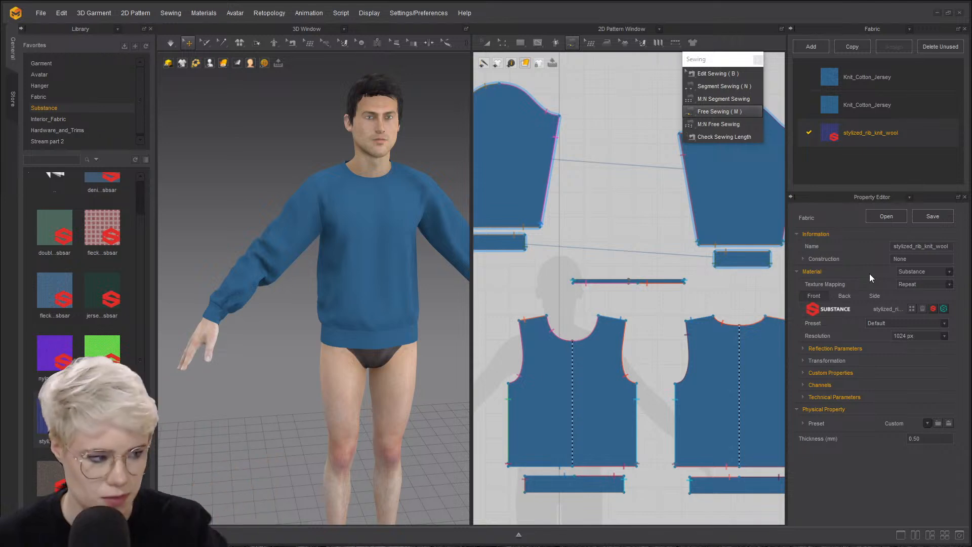
pyautogui.click(942, 272)
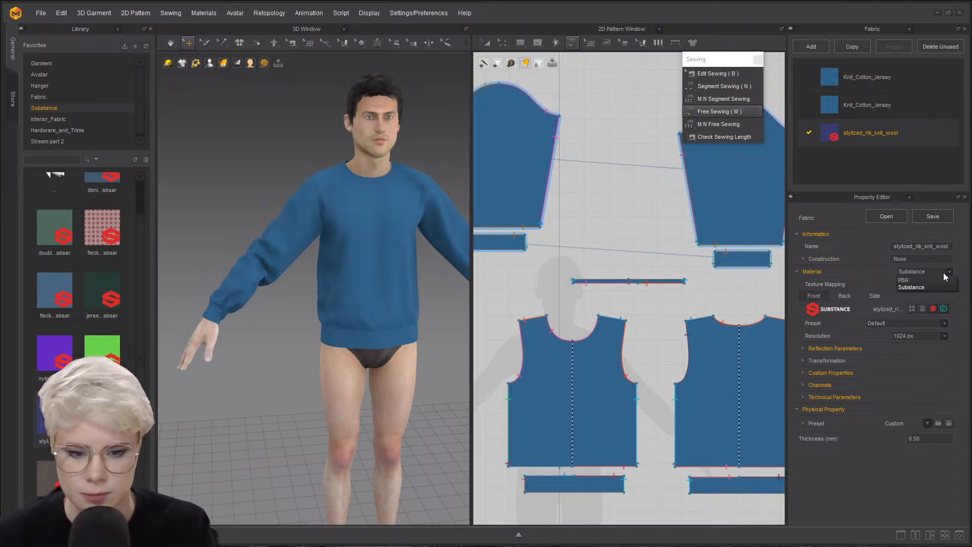
pyautogui.click(902, 164)
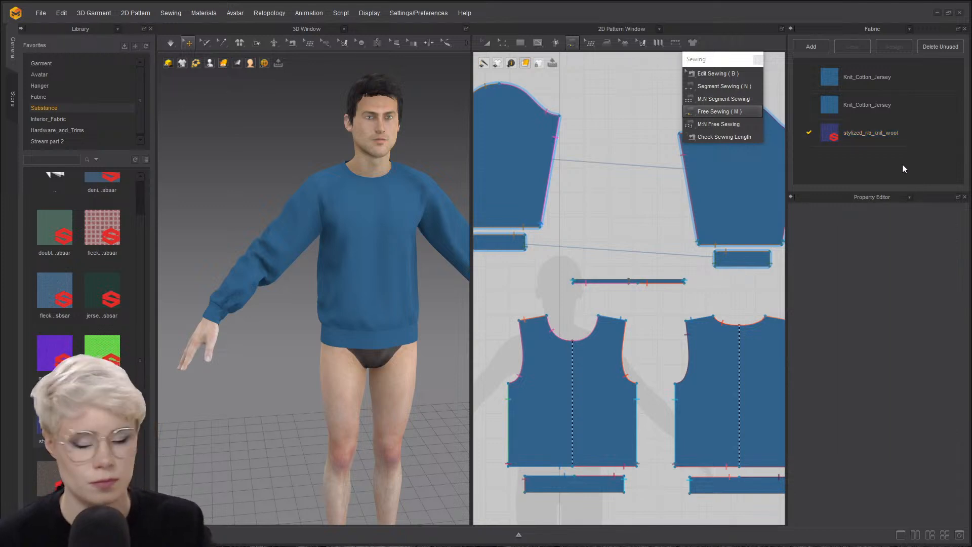
pyautogui.click(875, 129)
pyautogui.click(860, 155)
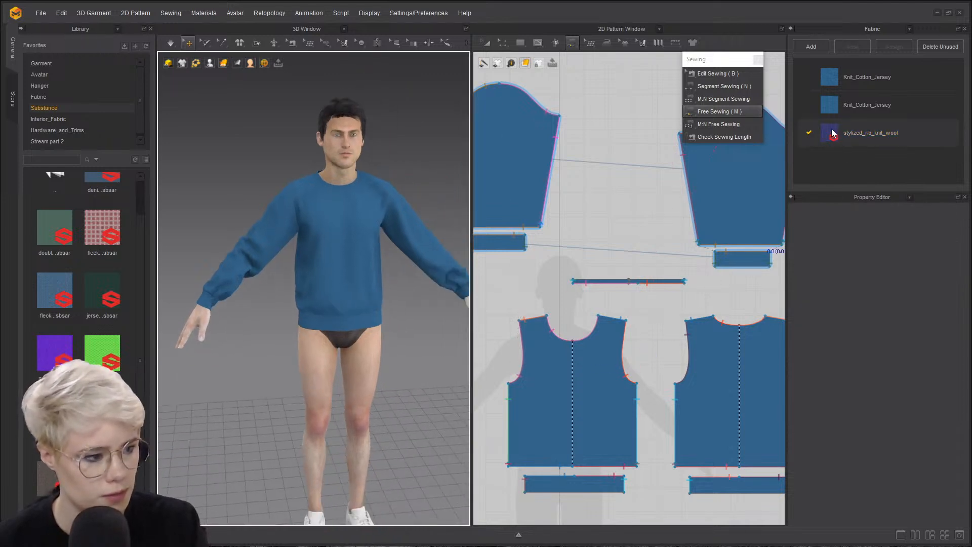
pyautogui.click(832, 132)
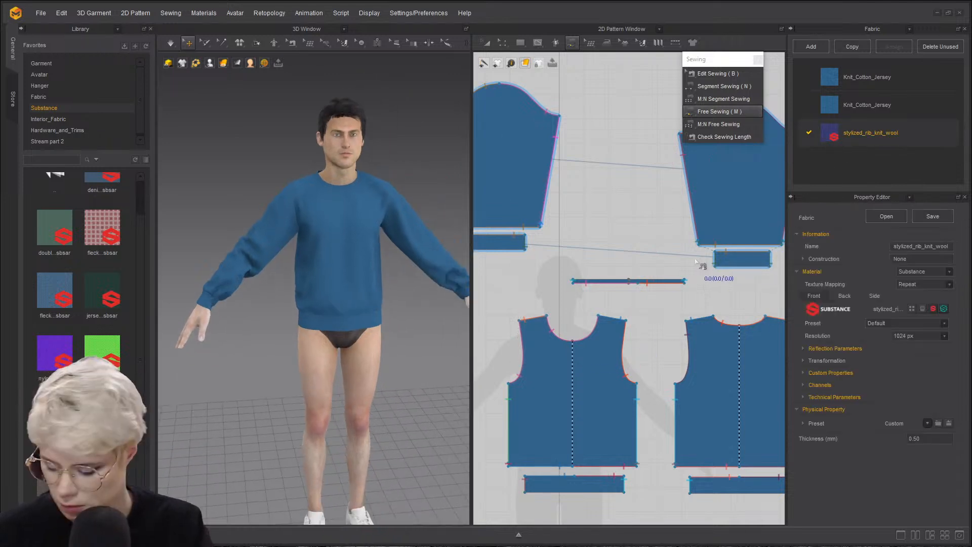
# - Assign the stylized_rib_knit_wool fabric to both cuffs, both waistbands and the neckband
pyautogui.click(502, 43)
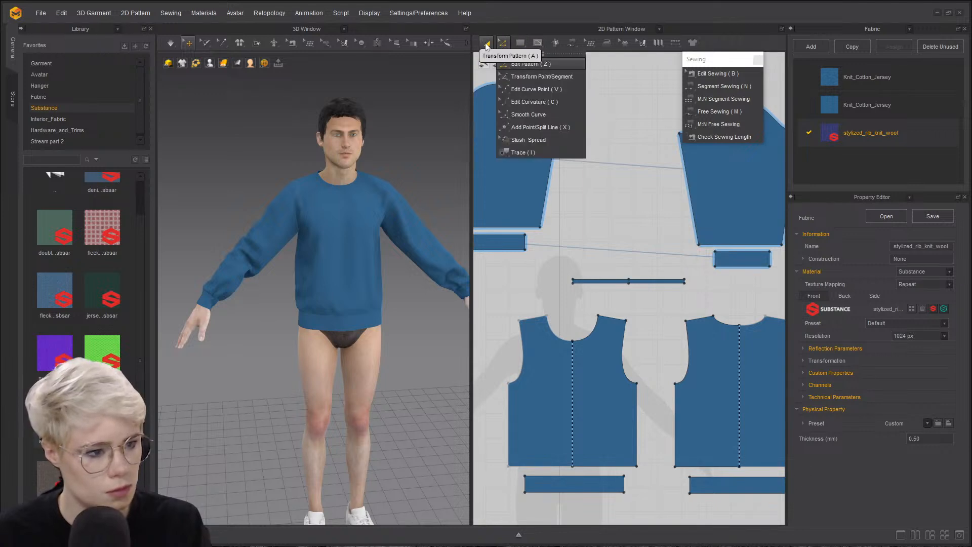
pyautogui.click(506, 235)
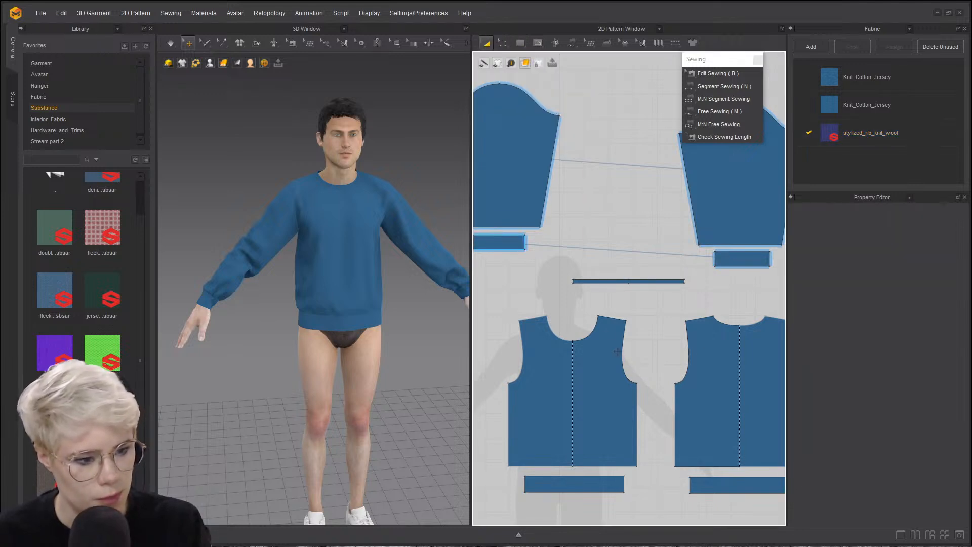
pyautogui.click(762, 258)
pyautogui.scroll(-3, 763, 258)
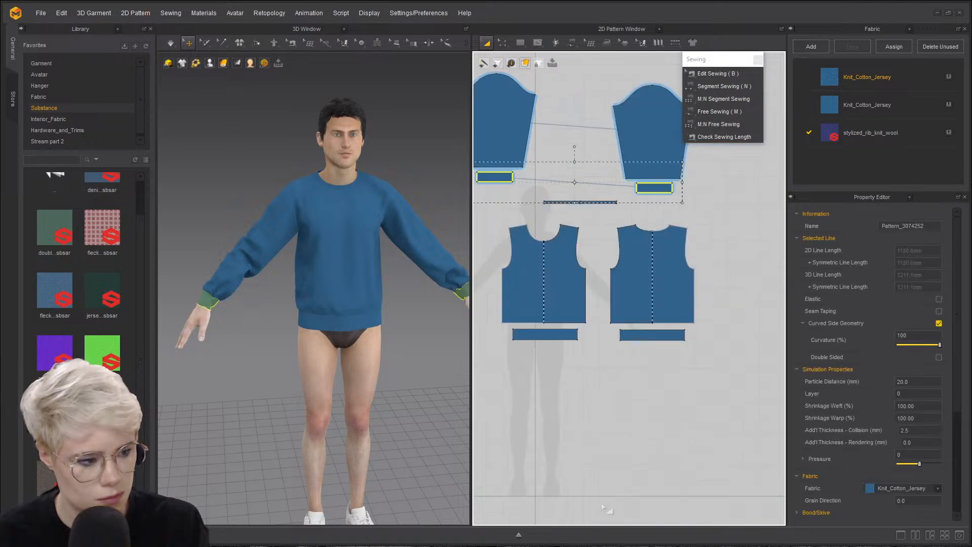
pyautogui.keyDown('shift'); pyautogui.click(566, 335); pyautogui.keyUp('shift')
pyautogui.keyDown('shift'); pyautogui.click(630, 335); pyautogui.keyUp('shift')
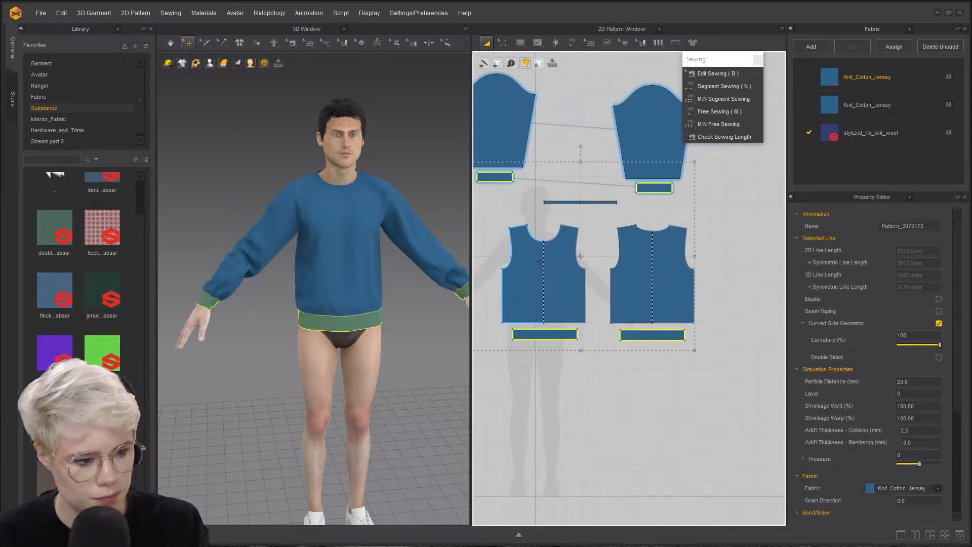
pyautogui.scroll(3, 539, 261)
pyautogui.moveTo(430, 309); pyautogui.dragTo(395, 354, button='middle')
pyautogui.moveTo(561, 288); pyautogui.dragTo(598, 301, button='middle')
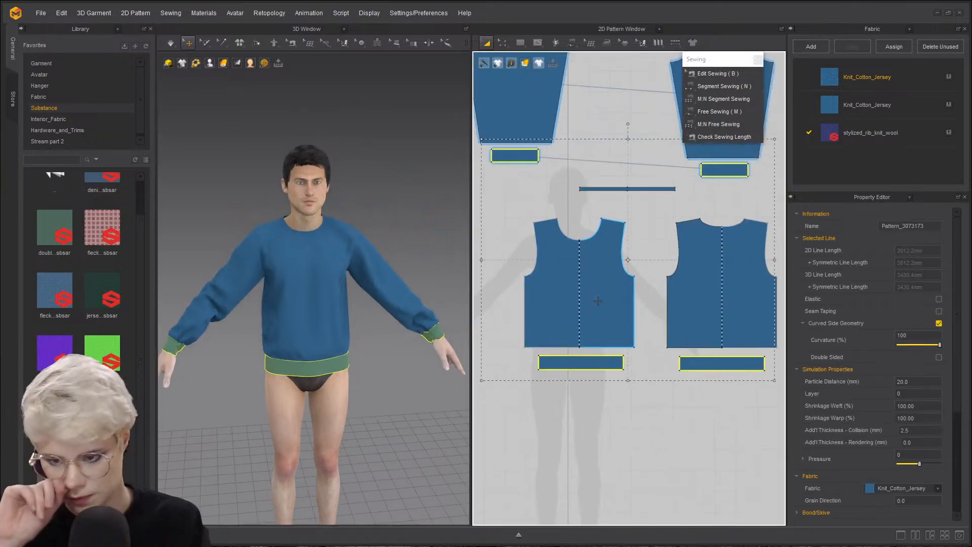
pyautogui.scroll(2, 598, 301)
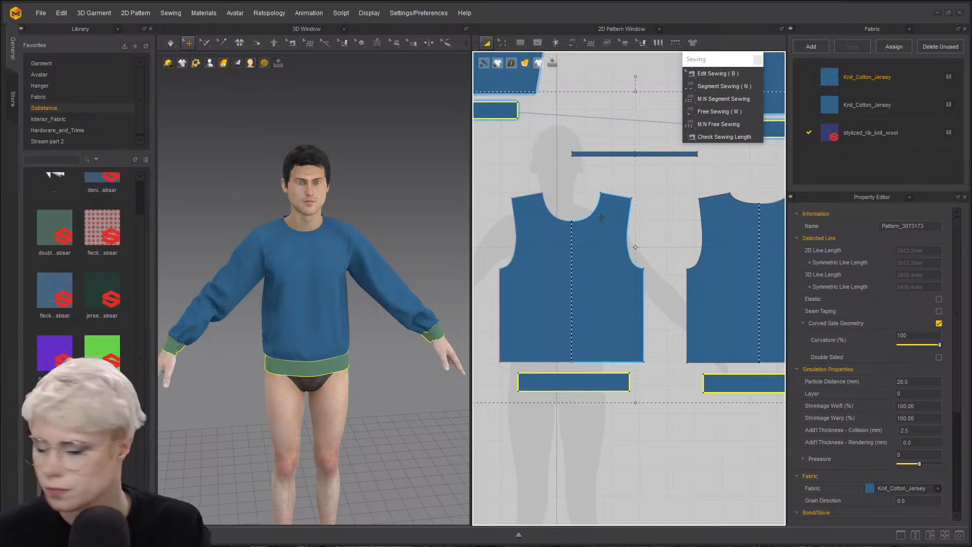
pyautogui.keyDown('shift'); pyautogui.click(658, 154); pyautogui.keyUp('shift')
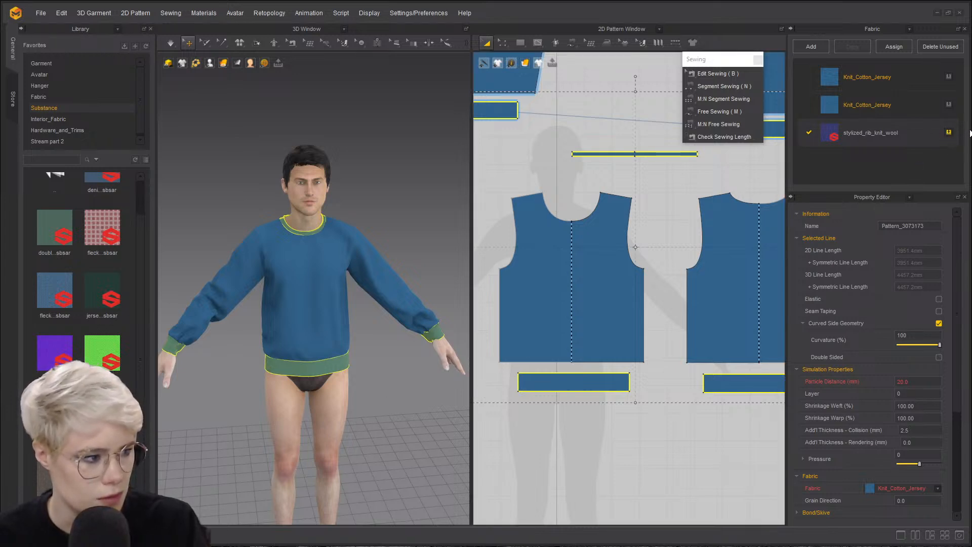
pyautogui.click(949, 134)
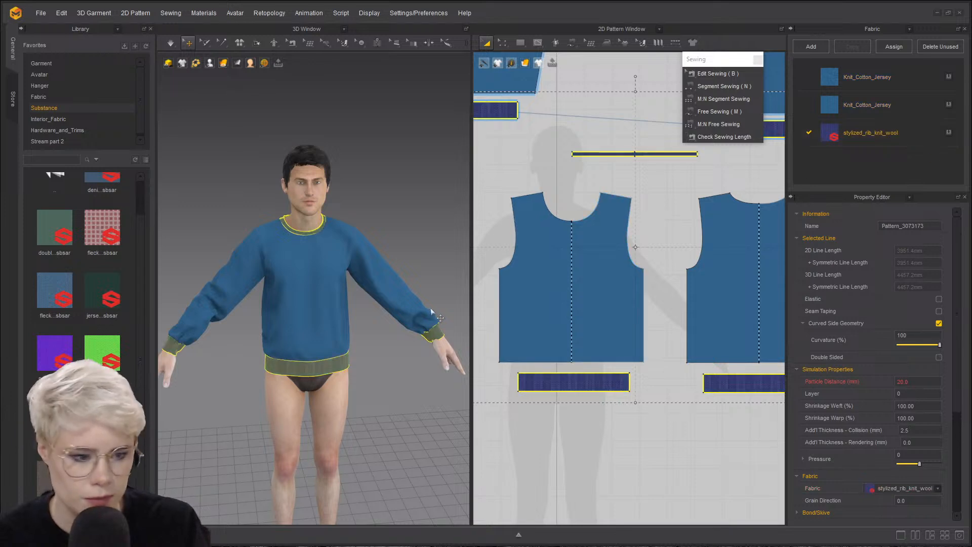
# - Examine the ribbed waistband up close along with the rib knit's reflection, transformation, custom, channel and technical settings
pyautogui.click(401, 221)
pyautogui.scroll(3, 370, 323)
pyautogui.moveTo(342, 417); pyautogui.dragTo(383, 334, button='middle')
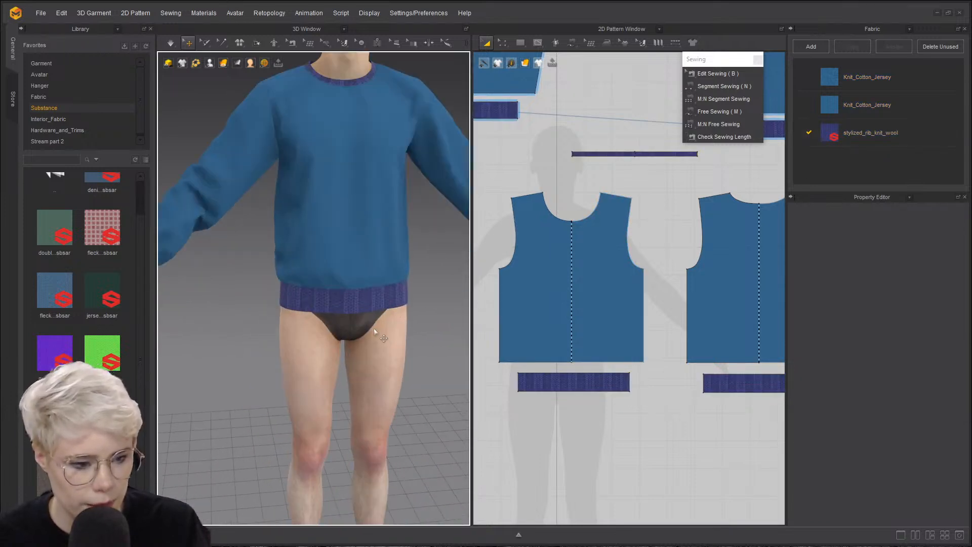
pyautogui.scroll(5, 382, 334)
pyautogui.click(860, 142)
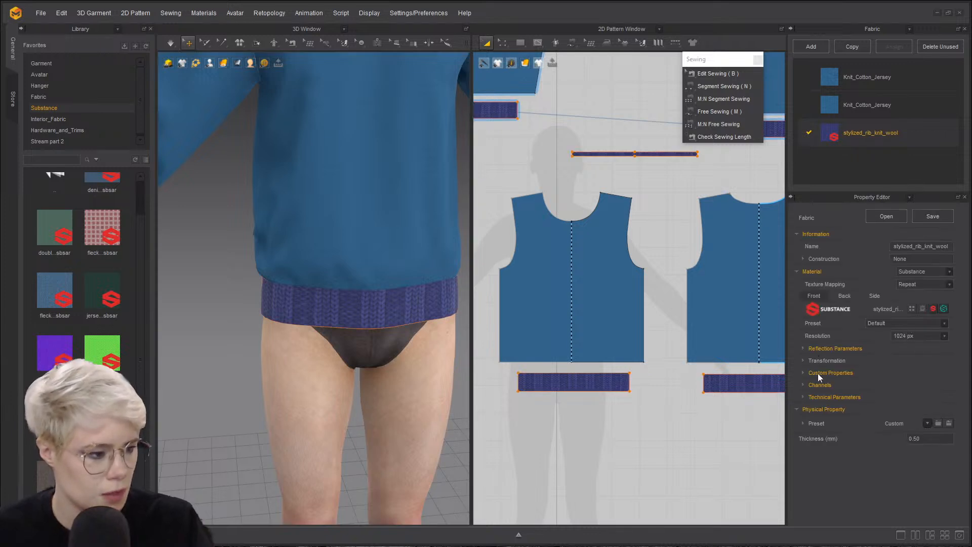
pyautogui.click(804, 348)
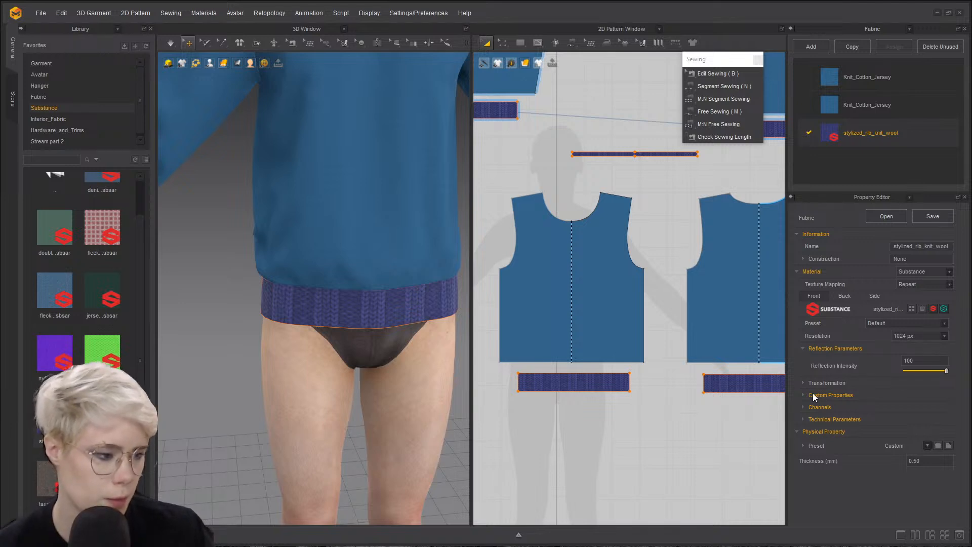
pyautogui.click(803, 383)
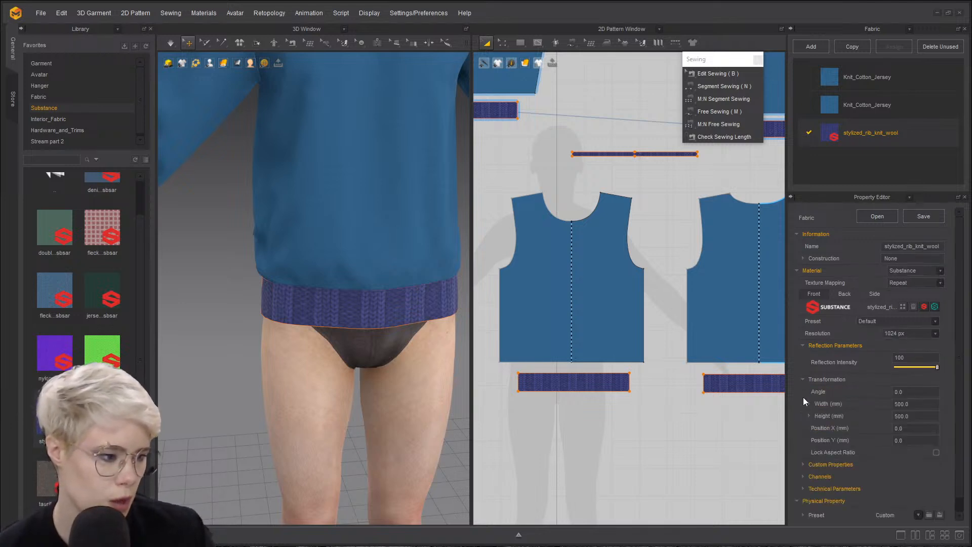
pyautogui.click(827, 464)
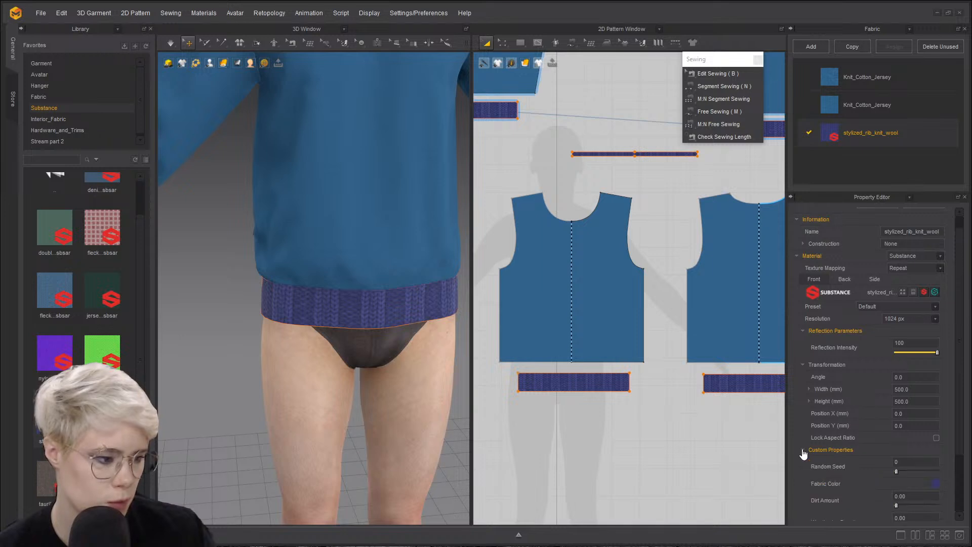
pyautogui.scroll(-3, 824, 431)
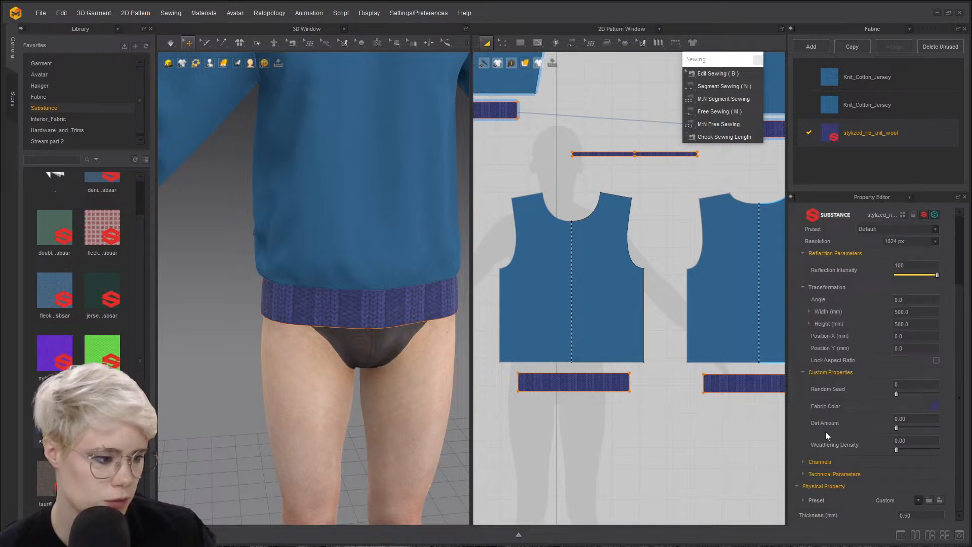
pyautogui.click(803, 462)
pyautogui.scroll(-3, 807, 479)
pyautogui.click(808, 473)
pyautogui.scroll(-5, 926, 451)
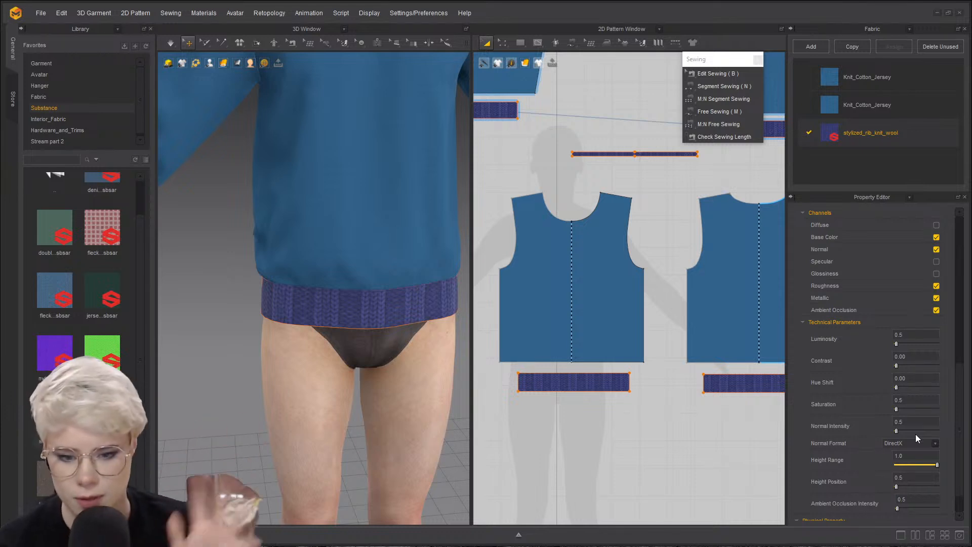
pyautogui.scroll(4, 892, 370)
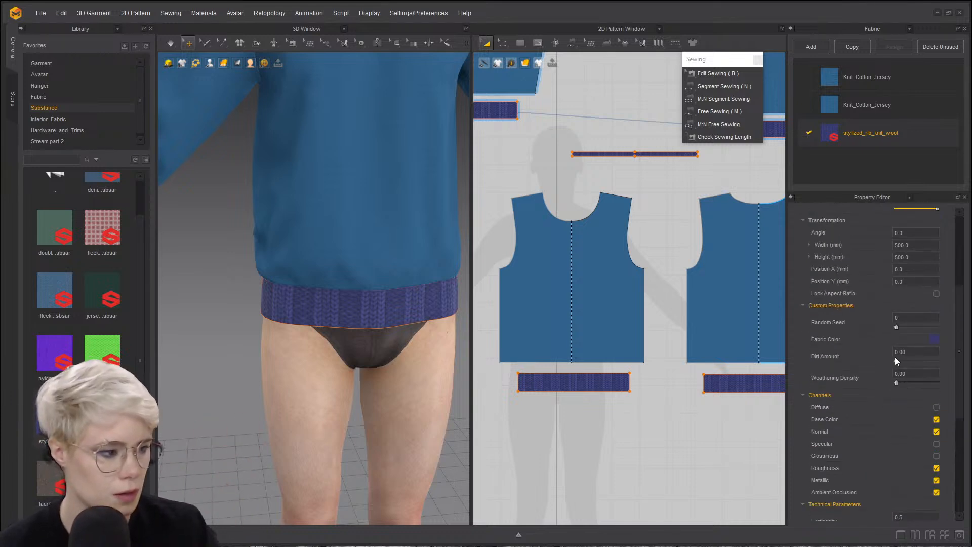
pyautogui.click(934, 340)
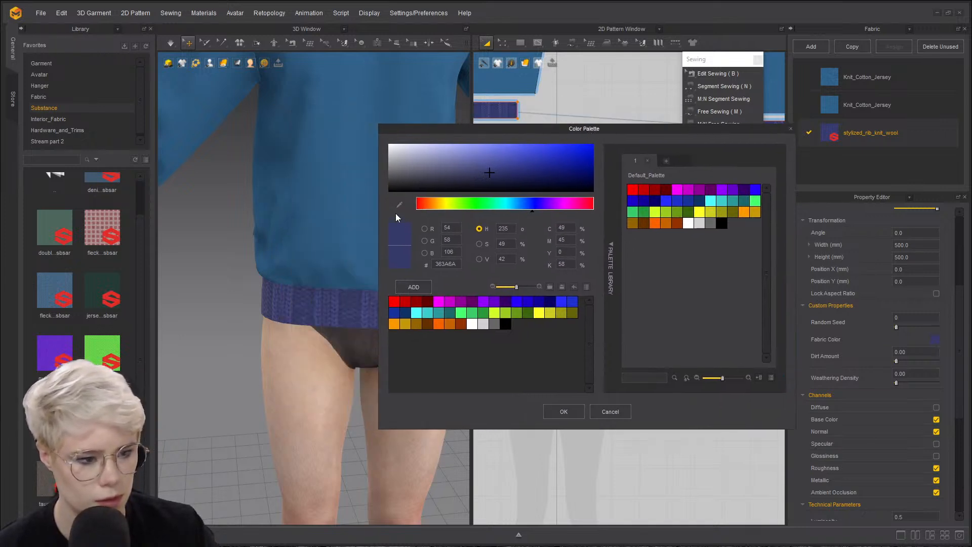
pyautogui.click(833, 109)
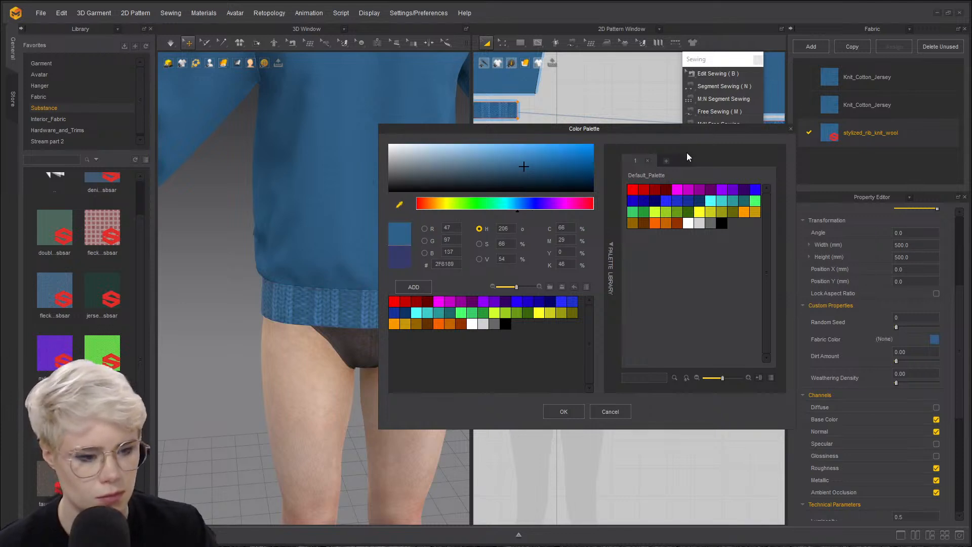
pyautogui.click(610, 412)
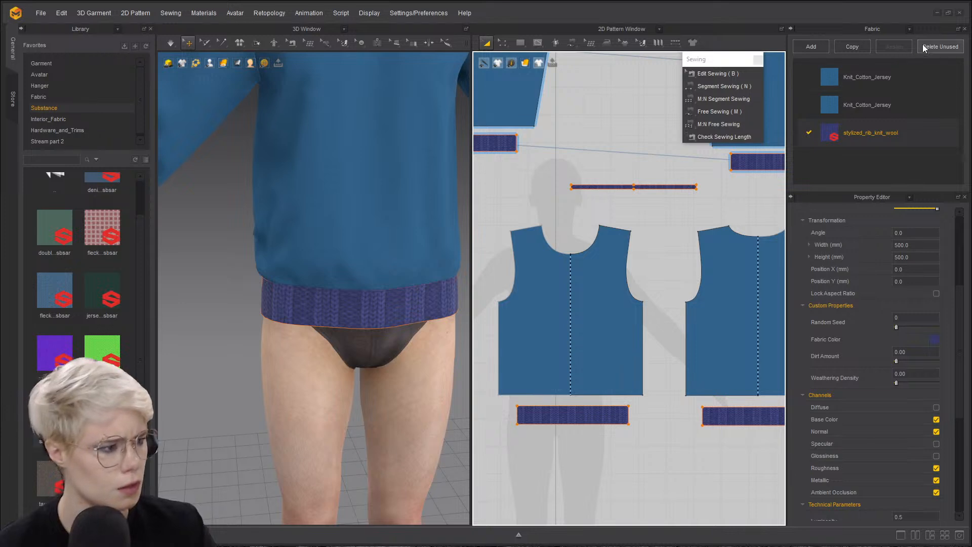
# - Delete the unused fabrics from the garment's fabric list and close the library to enlarge the 3D and 2D views
pyautogui.click(939, 46)
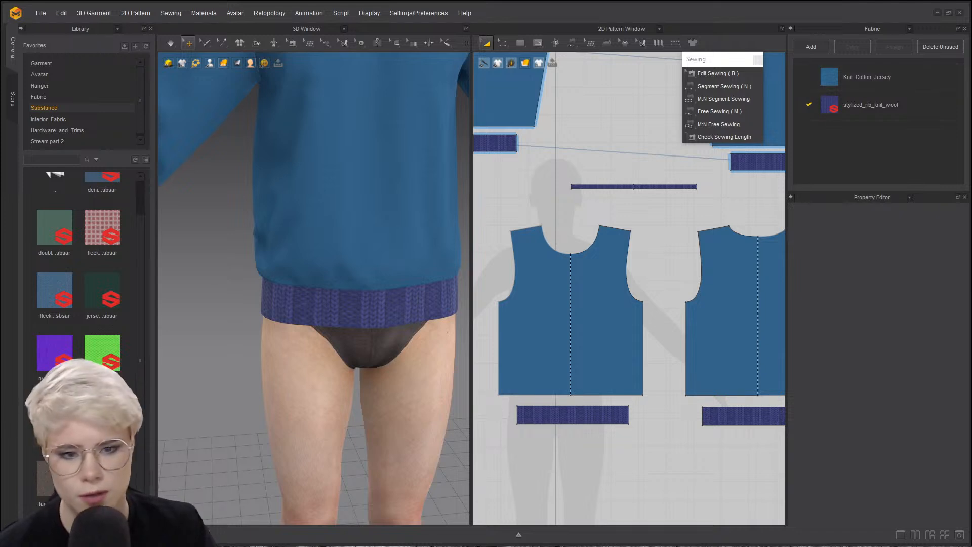
pyautogui.scroll(-4, 496, 239)
pyautogui.scroll(-3, 371, 280)
pyautogui.moveTo(371, 280); pyautogui.dragTo(351, 286, button='middle')
pyautogui.moveTo(319, 255); pyautogui.dragTo(318, 347, button='middle')
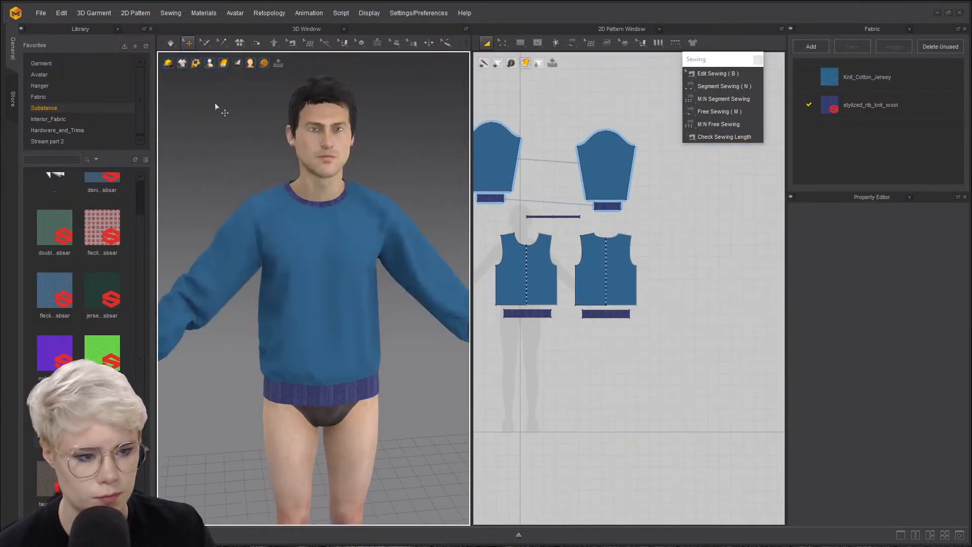
pyautogui.click(150, 29)
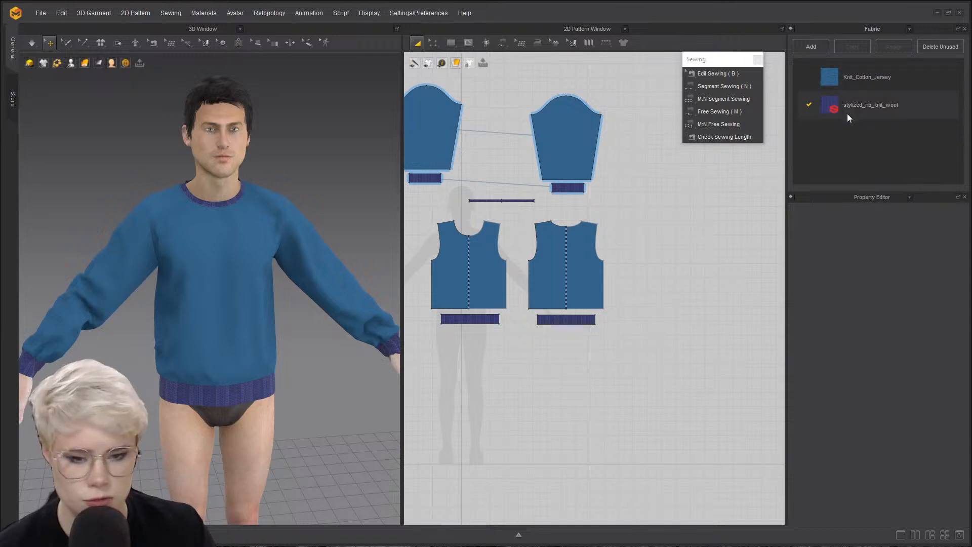
pyautogui.scroll(3, 245, 293)
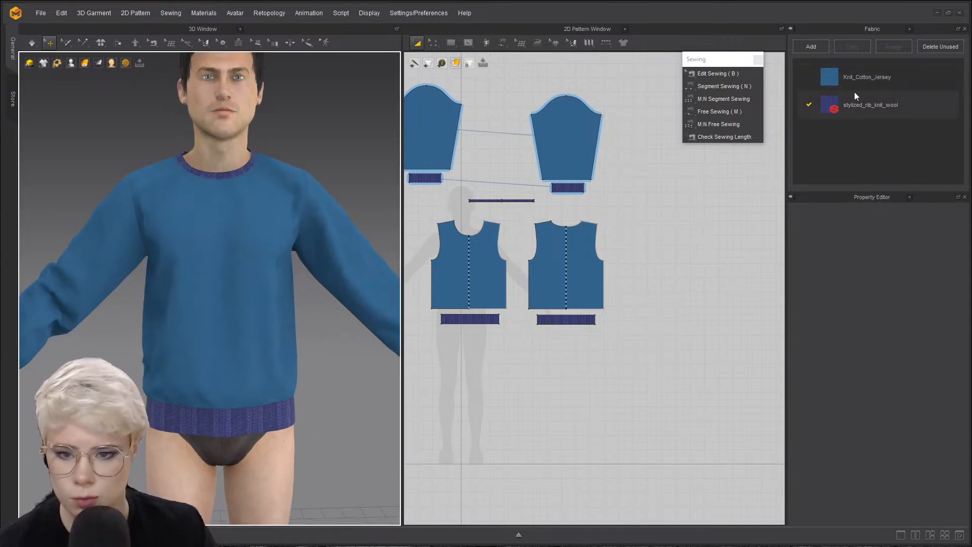
# - Change the Knit_Cotton_Jersey fabric to a burnt orange-brown, hex 904C22, sampling the color with the eyedropper
pyautogui.click(824, 78)
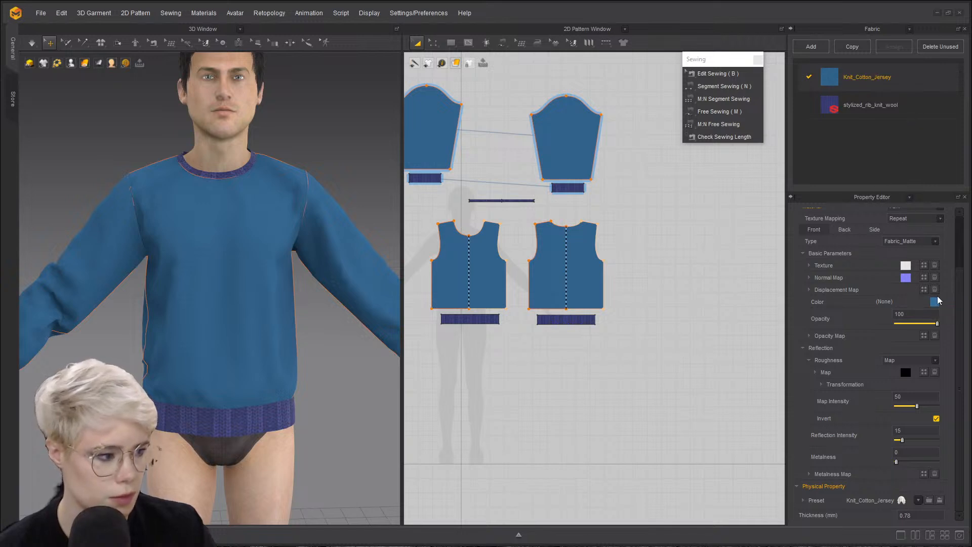
pyautogui.click(934, 303)
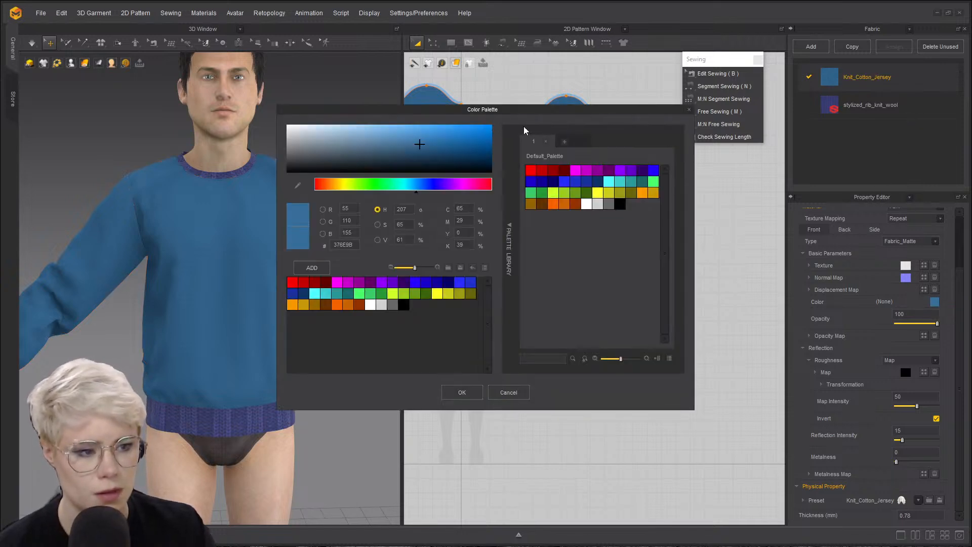
pyautogui.moveTo(516, 113); pyautogui.dragTo(549, 128)
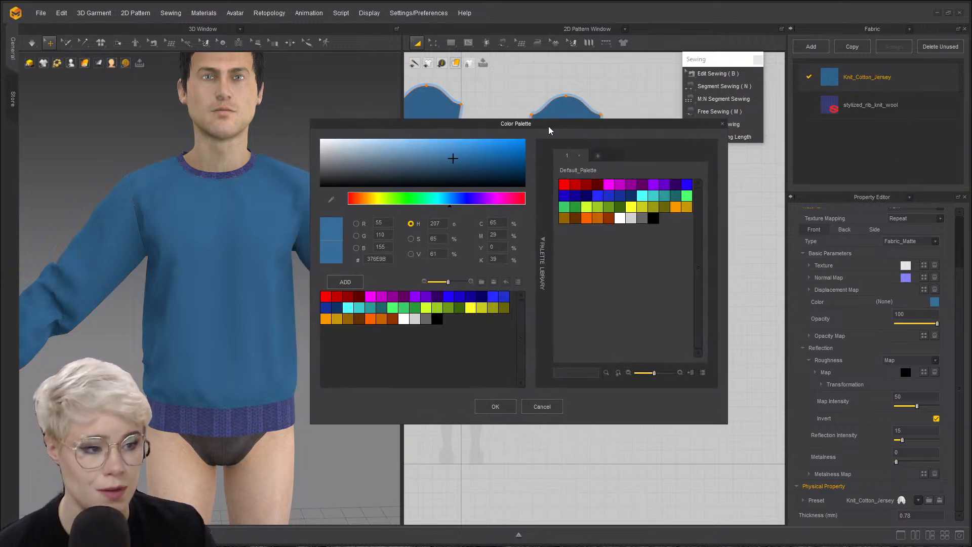
pyautogui.click(330, 199)
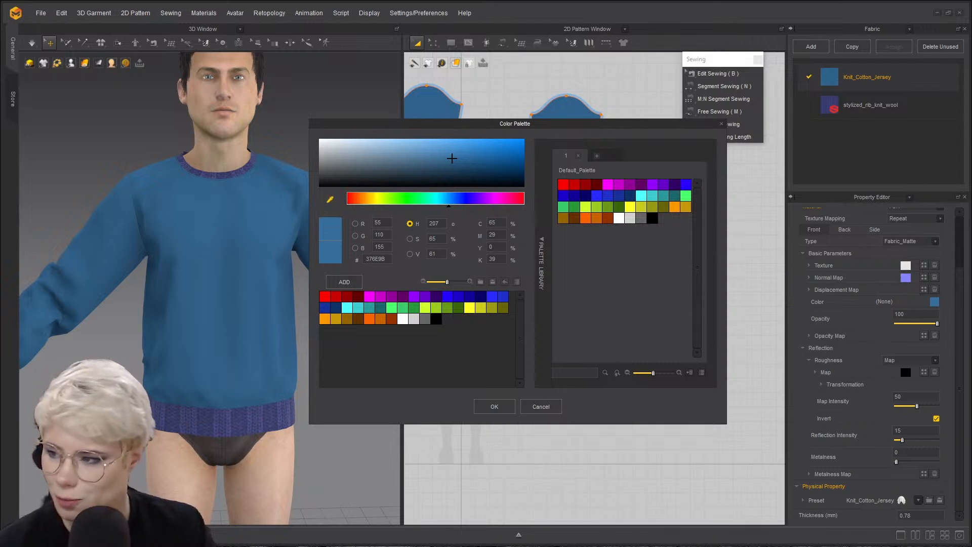
pyautogui.click(391, 319)
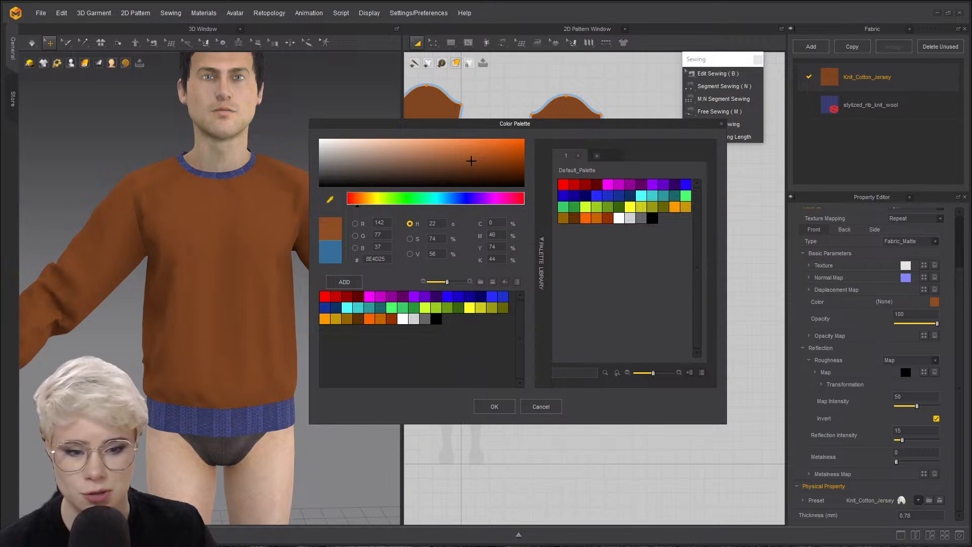
pyautogui.click(453, 198)
pyautogui.click(370, 161)
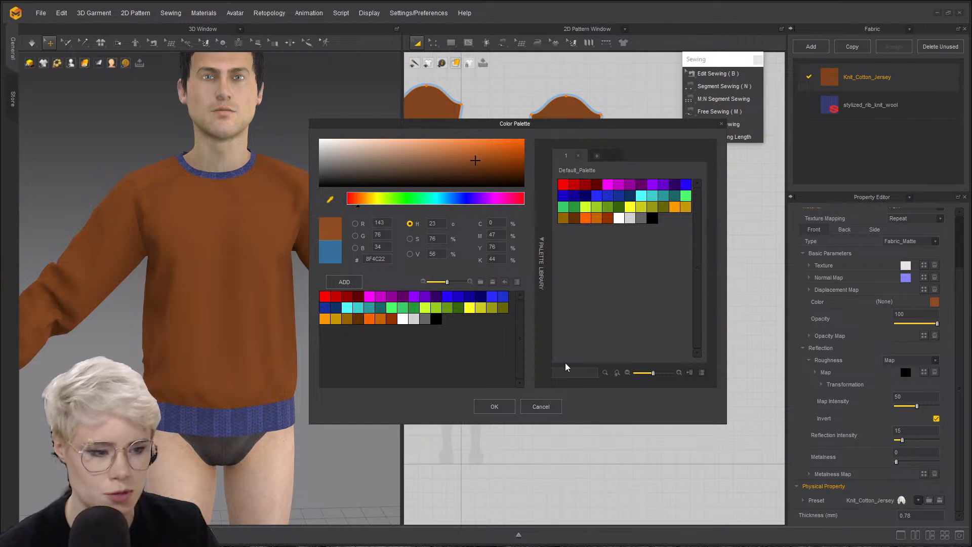
pyautogui.click(474, 162)
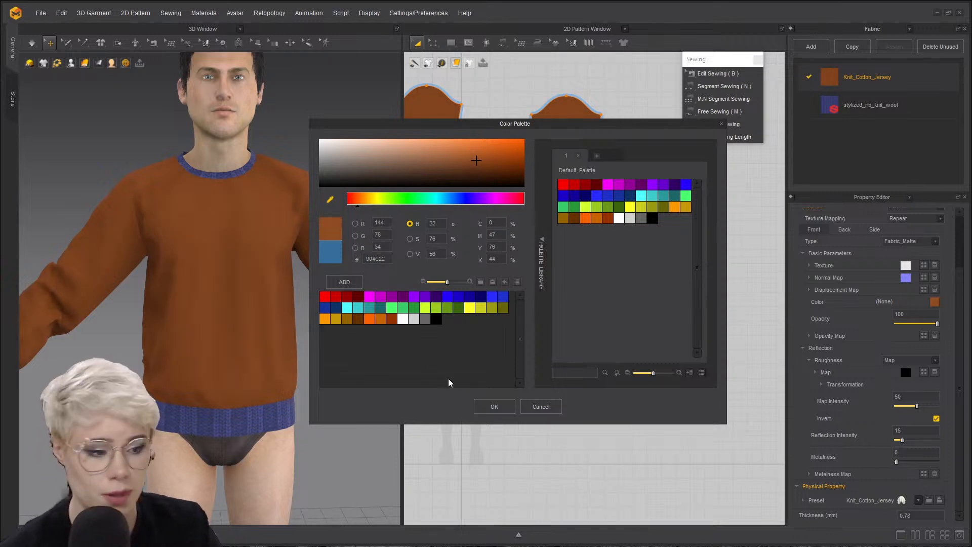
pyautogui.click(486, 406)
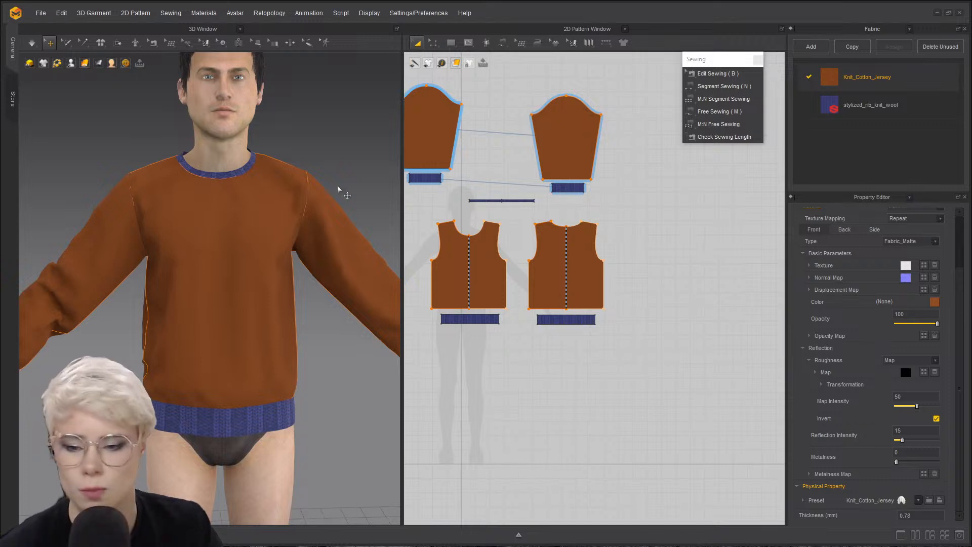
# - Match the stylized_rib_knit_wool Fabric Color to the sweater body by sampling the garment, giving hex 834622
pyautogui.click(844, 117)
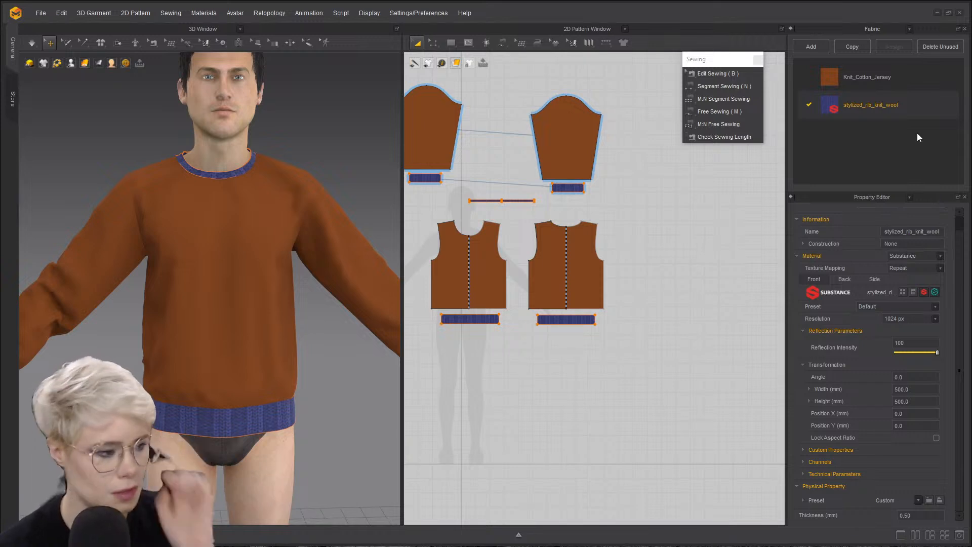
pyautogui.click(806, 454)
pyautogui.click(933, 482)
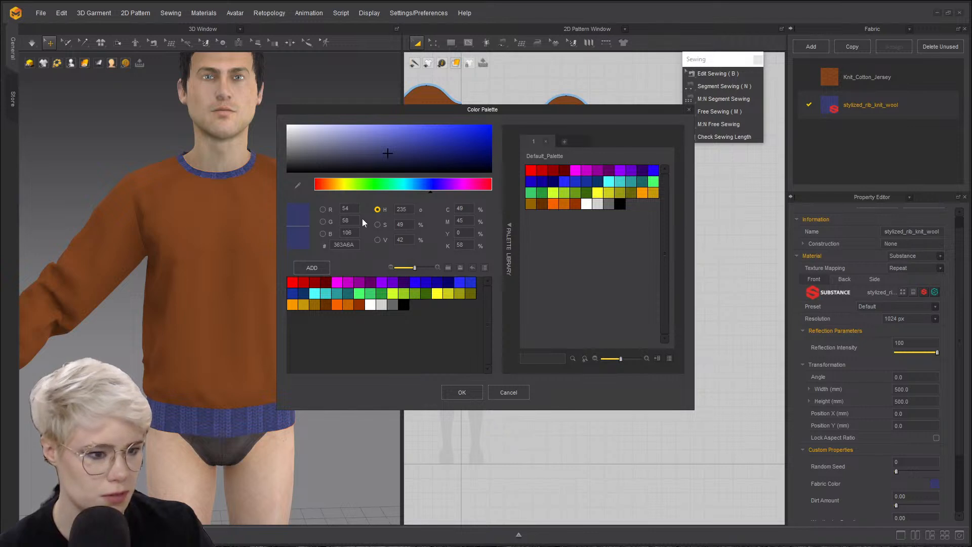
pyautogui.click(298, 185)
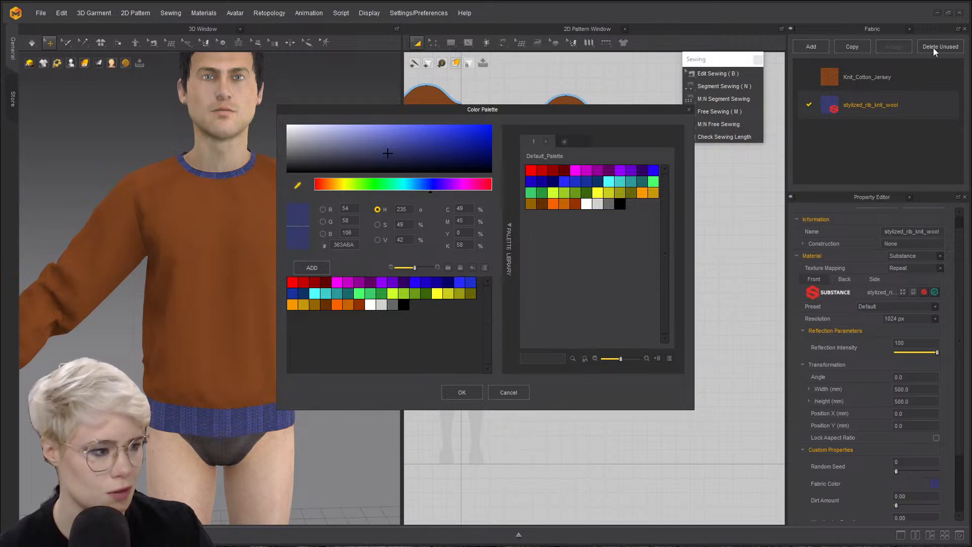
pyautogui.click(206, 204)
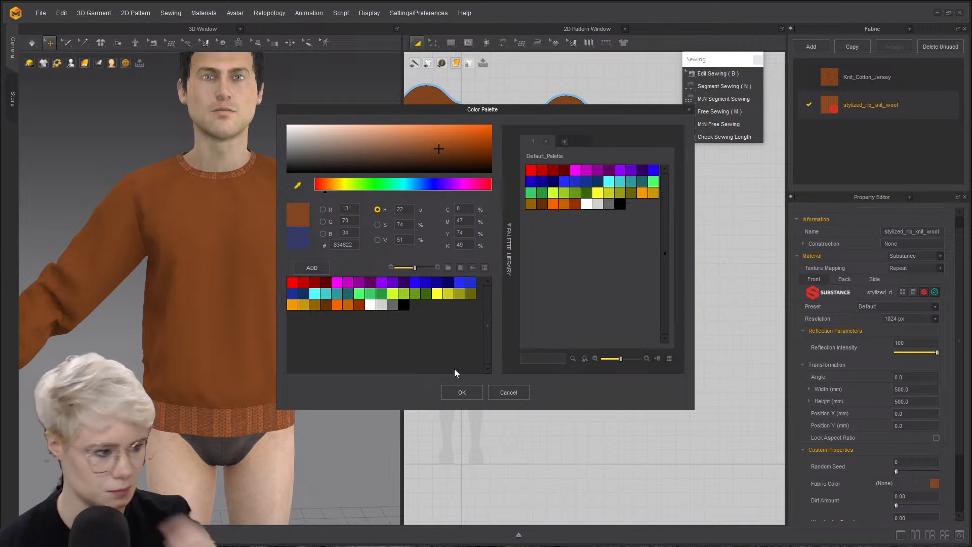
pyautogui.click(467, 393)
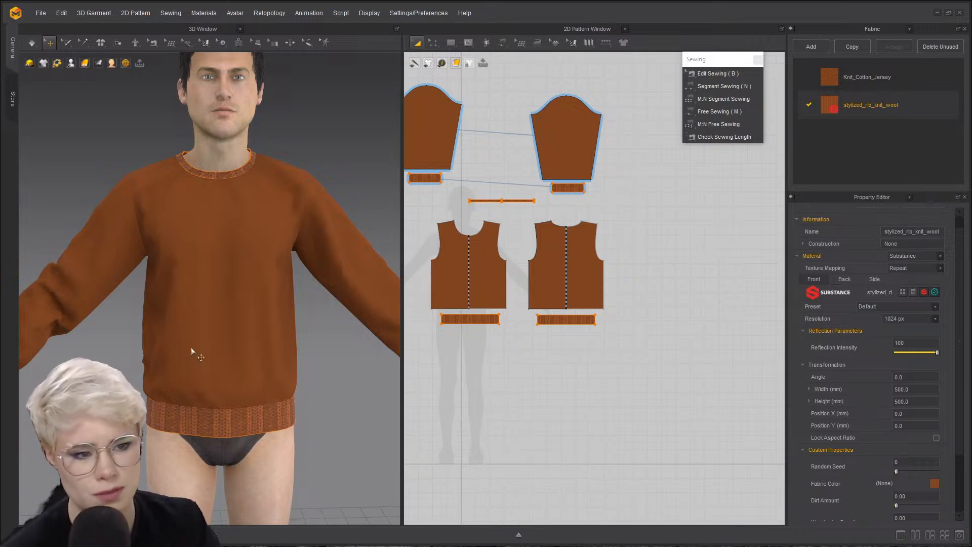
# - Activate Edit Texture (2D) for the patterns, detach its texture tool list beside them and close the floating sewing list
pyautogui.scroll(5, 153, 273)
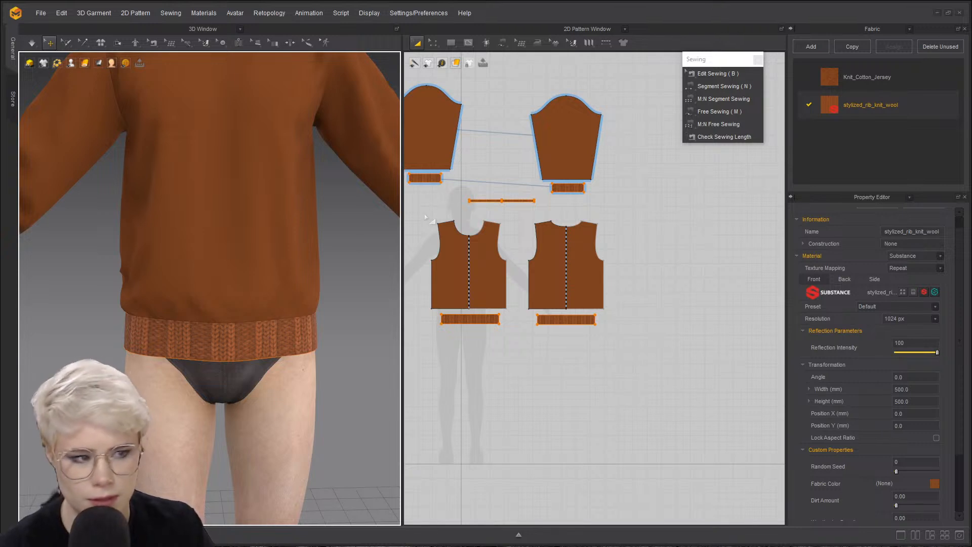
pyautogui.click(572, 48)
pyautogui.click(592, 63)
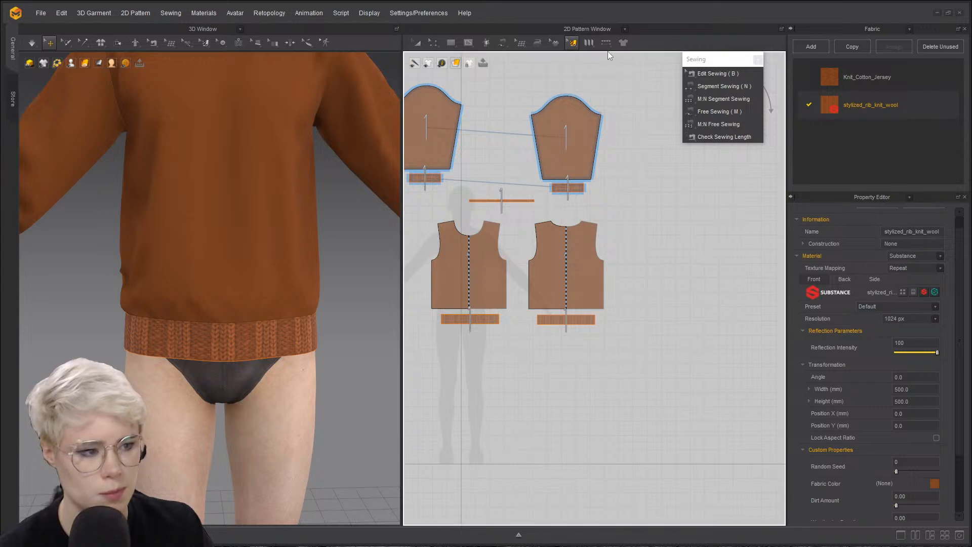
pyautogui.click(589, 55)
pyautogui.moveTo(589, 56); pyautogui.dragTo(622, 65)
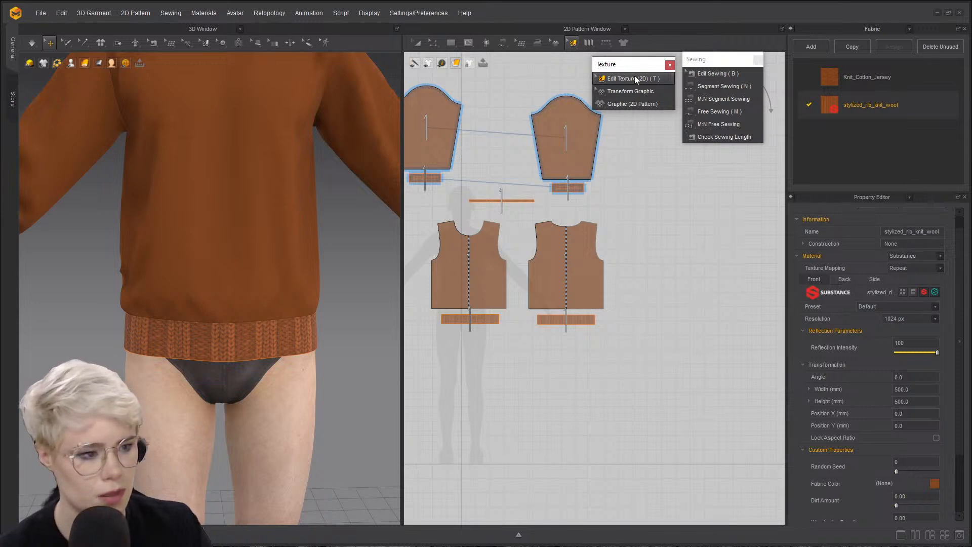
pyautogui.moveTo(651, 64); pyautogui.dragTo(631, 44)
pyautogui.moveTo(704, 63); pyautogui.dragTo(181, 73)
pyautogui.click(236, 72)
pyautogui.moveTo(608, 47); pyautogui.dragTo(713, 162)
pyautogui.scroll(-3, 588, 204)
pyautogui.scroll(3, 588, 204)
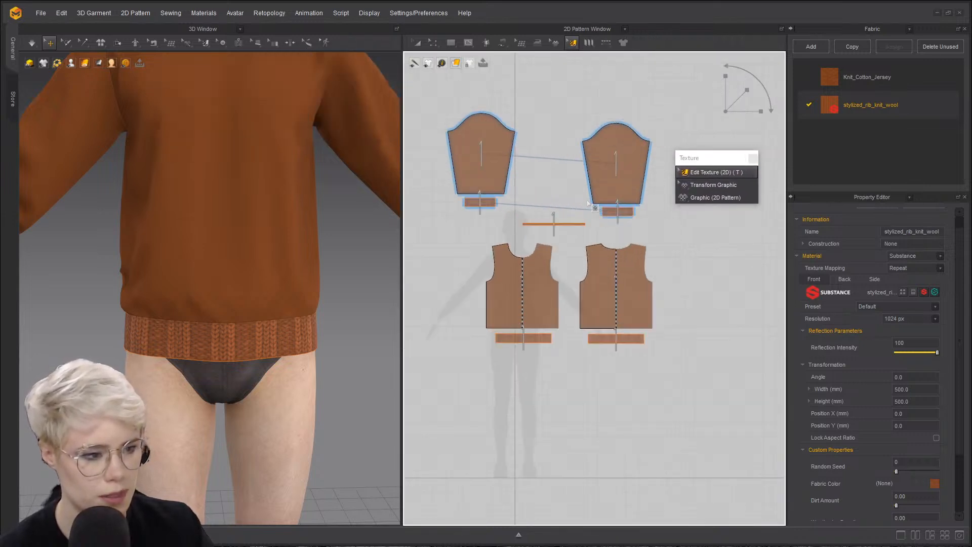
pyautogui.scroll(5, 588, 203)
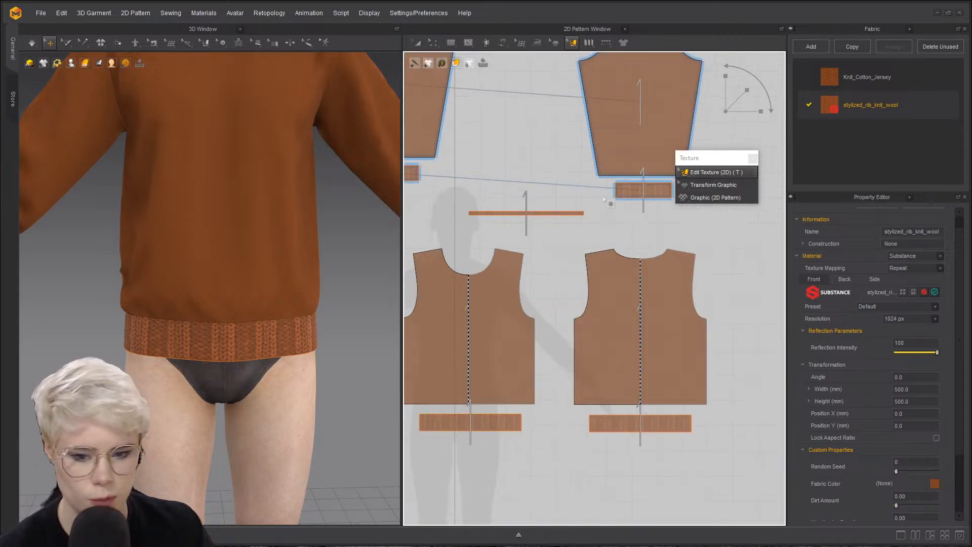
# - Try rotating the rib knit texture diagonally on the left cuff and on the back and front waistbands
pyautogui.click(642, 193)
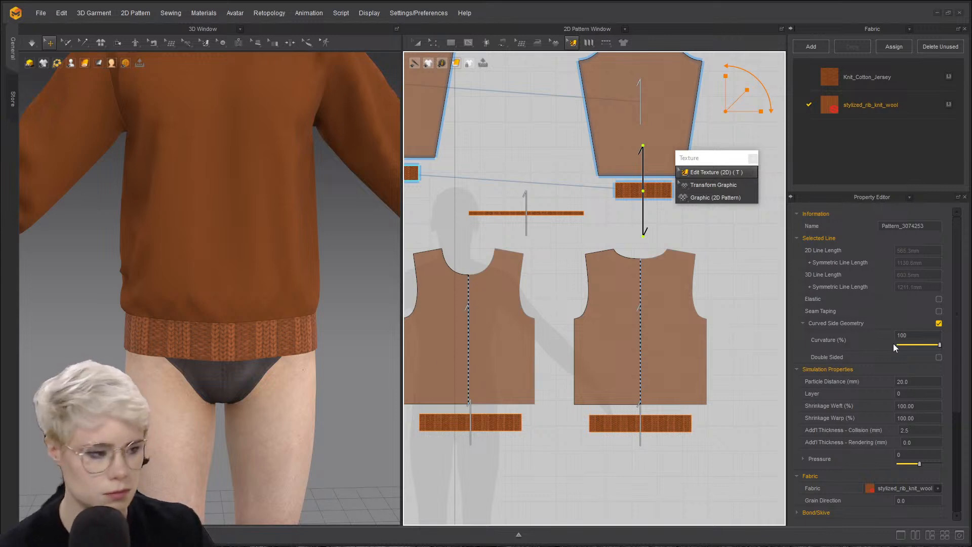
pyautogui.scroll(-5, 879, 470)
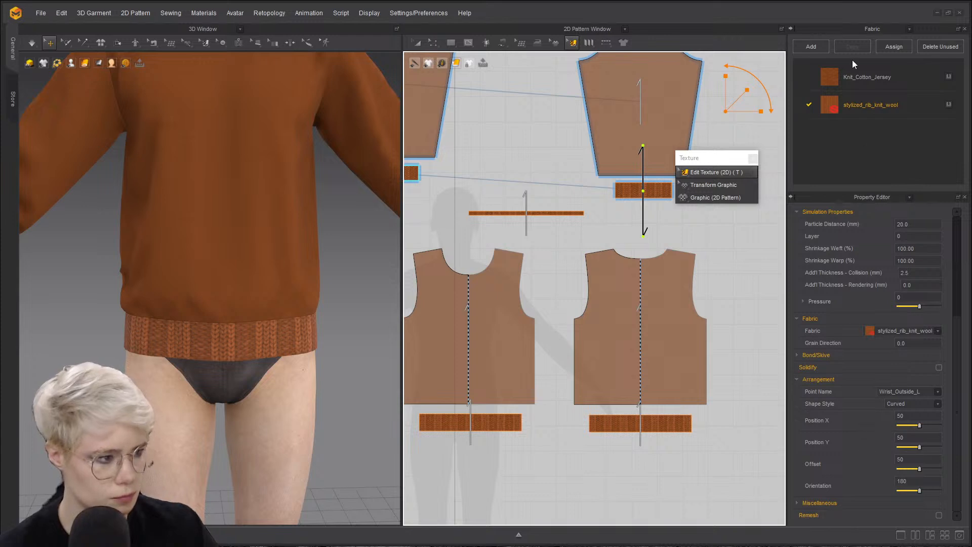
pyautogui.click(884, 108)
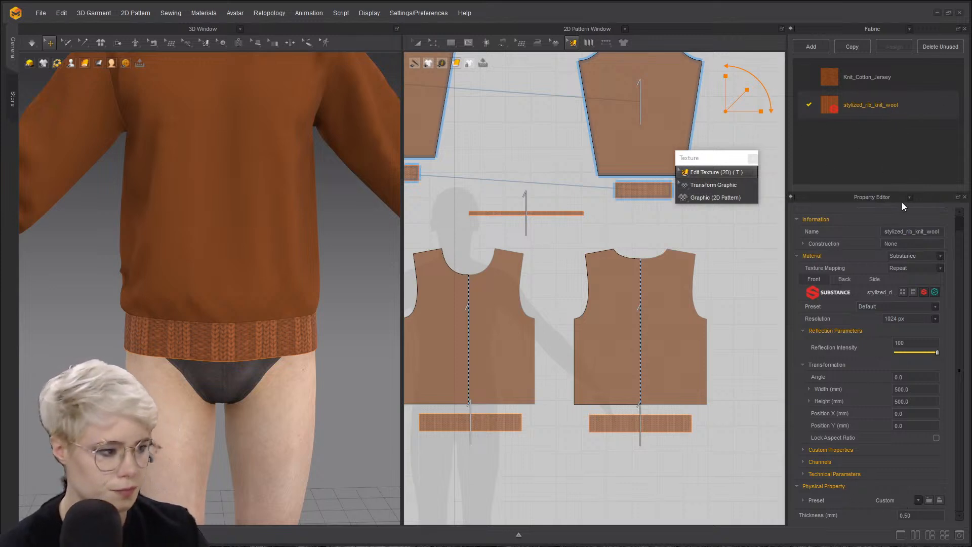
pyautogui.scroll(1, 964, 243)
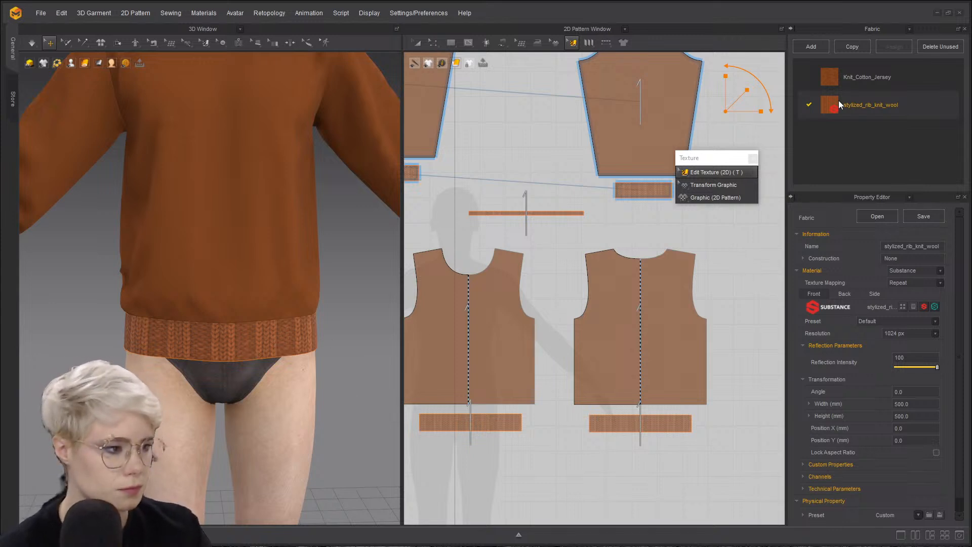
pyautogui.click(642, 195)
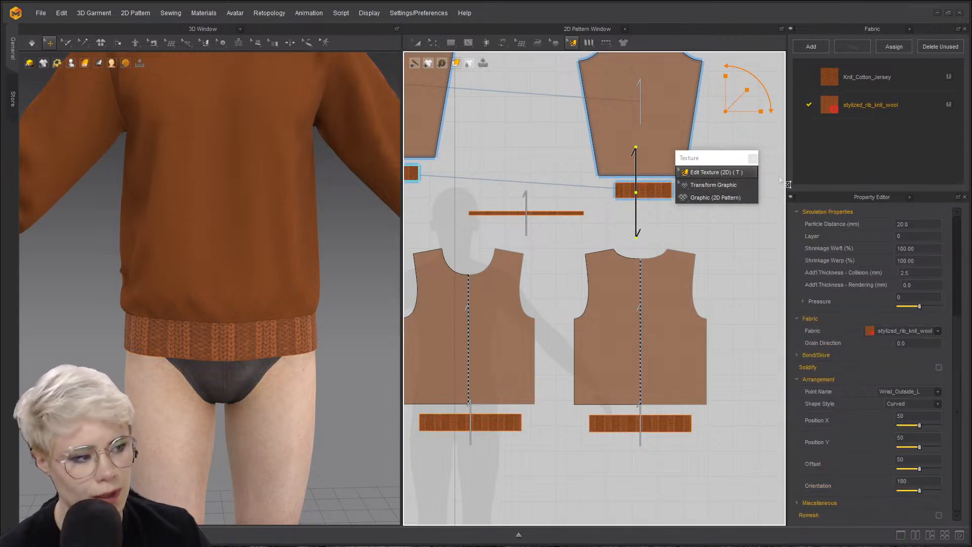
pyautogui.moveTo(726, 164); pyautogui.dragTo(749, 160)
pyautogui.click(656, 190)
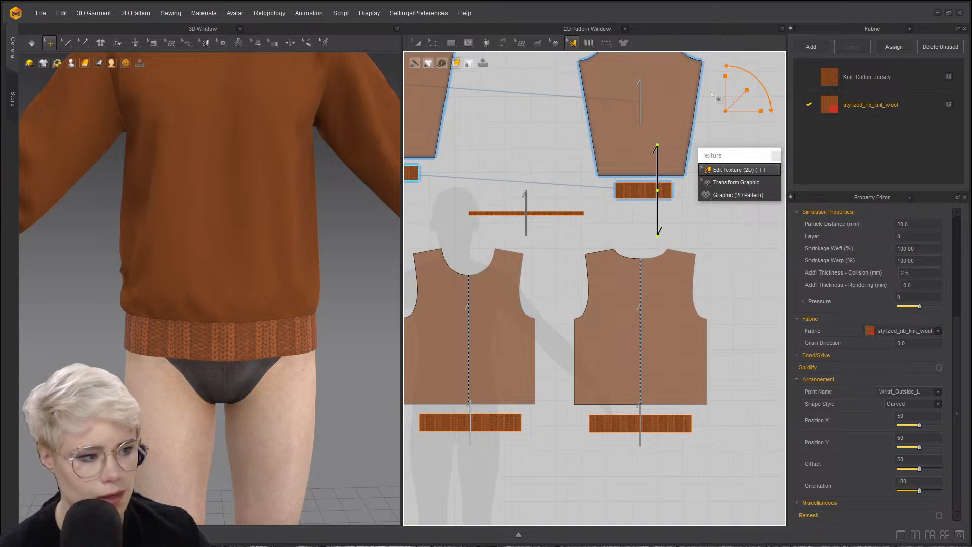
pyautogui.moveTo(656, 145); pyautogui.dragTo(615, 173)
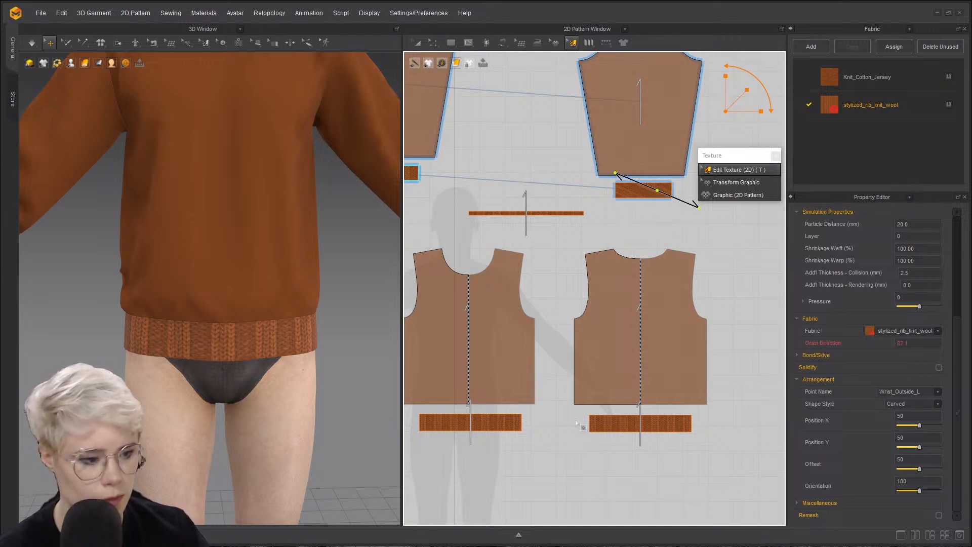
pyautogui.click(599, 429)
pyautogui.moveTo(600, 380); pyautogui.dragTo(653, 396)
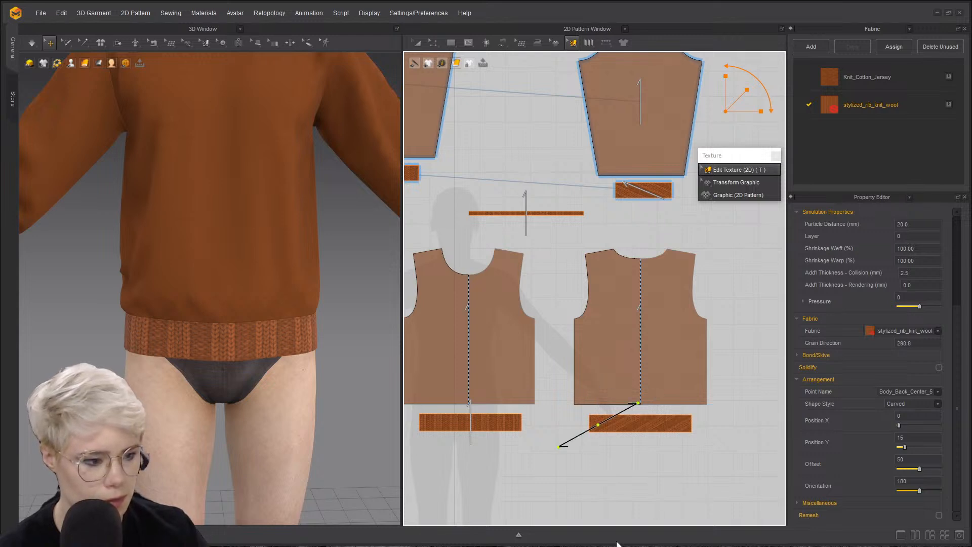
pyautogui.click(500, 419)
pyautogui.moveTo(496, 373); pyautogui.dragTo(461, 380)
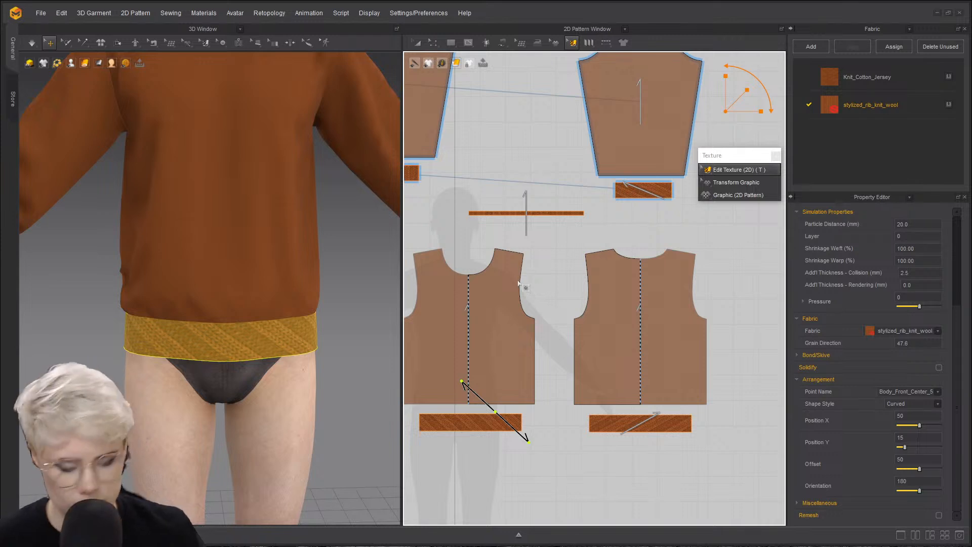
# - Undo the texture rotations on the cuff and both waistbands
pyautogui.hotkey('ctrl', 'z')
pyautogui.hotkey('ctrl', 'z')
pyautogui.hotkey('ctrl', 'z')
pyautogui.hotkey('ctrl', 'z')
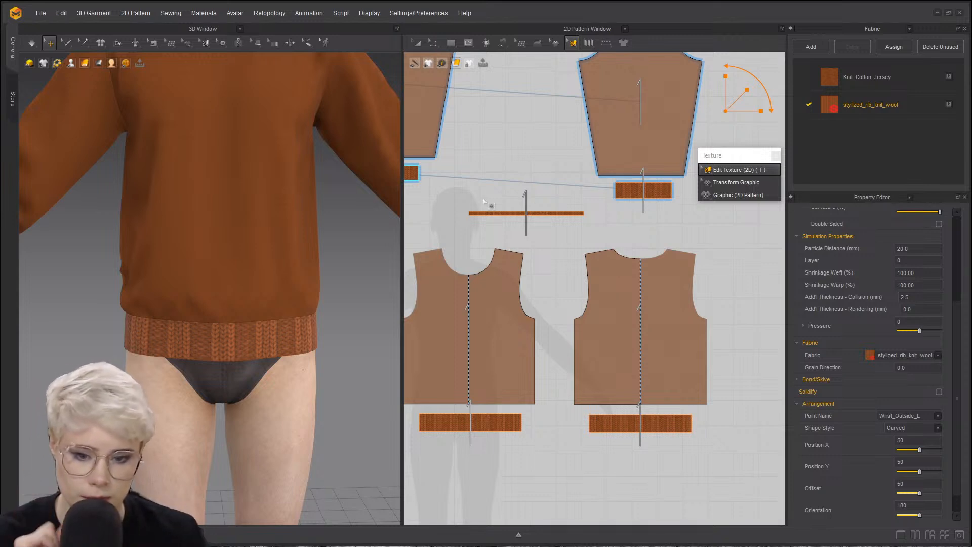
# - Scale the rib knit texture down uniformly from the front waistband so the ribs become finer, and deselect the pattern
pyautogui.click(490, 429)
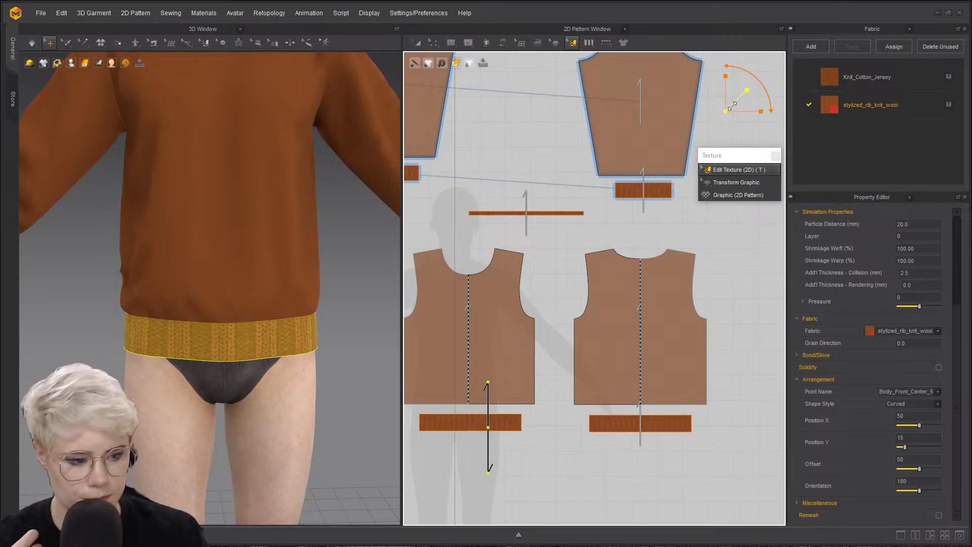
pyautogui.click(334, 381)
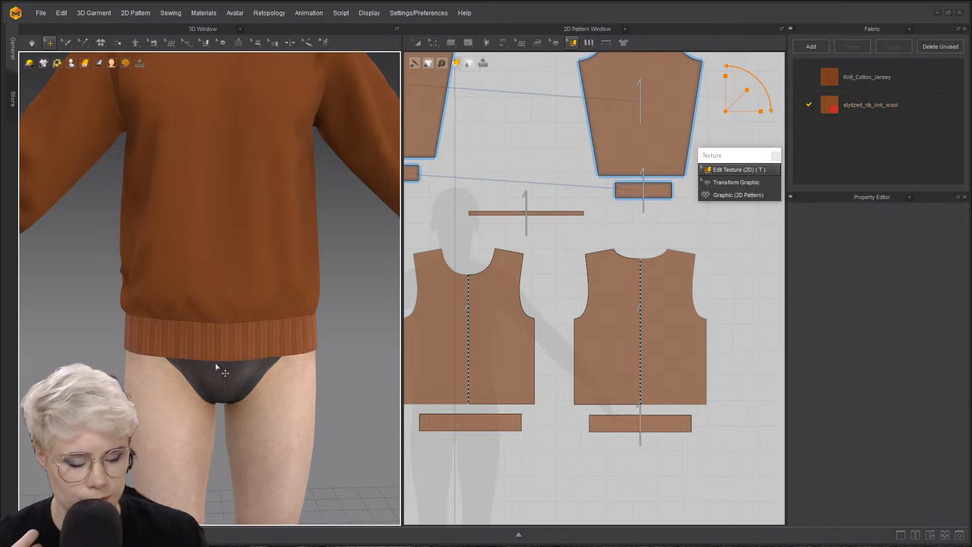
# - Examine the scale of the rib knit texture on the waistband and neckband up close and against the whole sweater
pyautogui.scroll(5, 215, 363)
pyautogui.moveTo(214, 363); pyautogui.dragTo(321, 358, button='right')
pyautogui.scroll(-5, 321, 358)
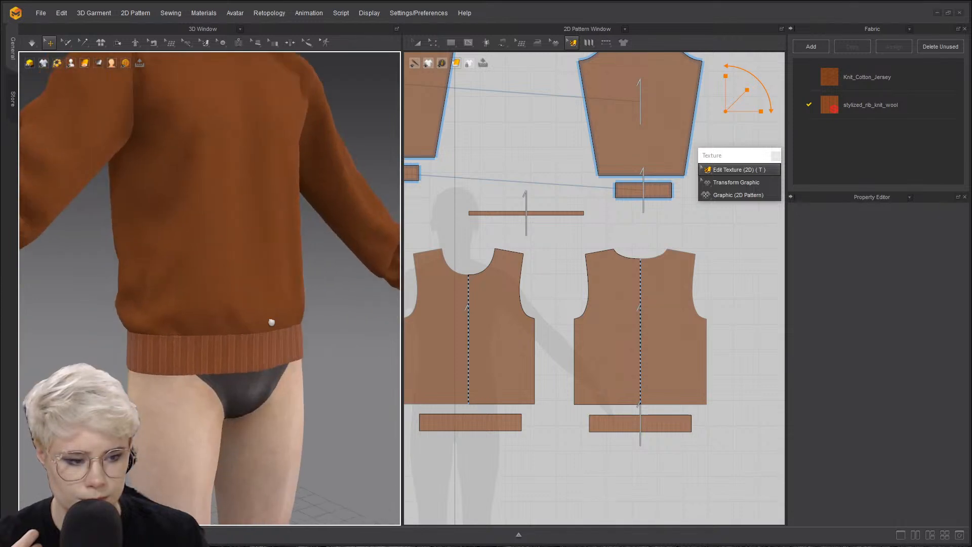
pyautogui.scroll(4, 238, 332)
pyautogui.scroll(6, 225, 342)
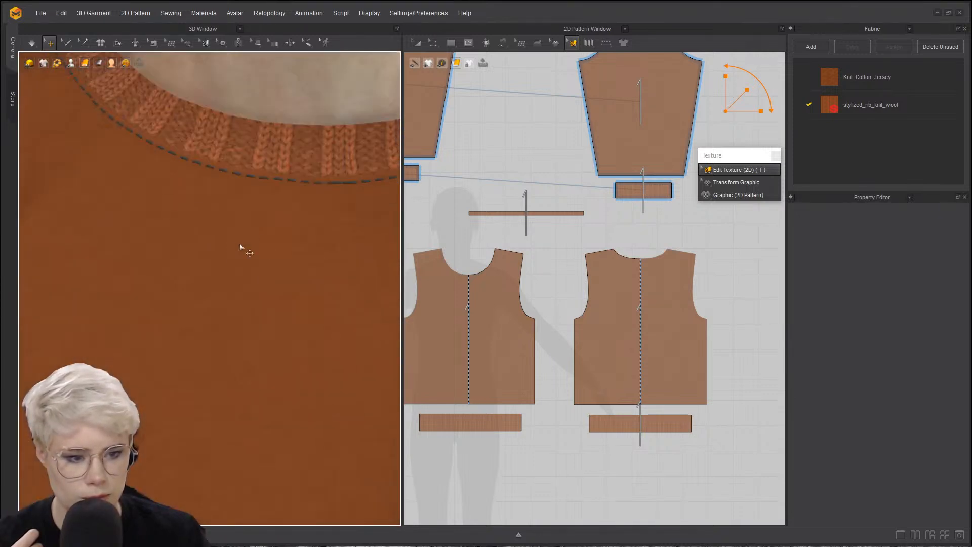
pyautogui.scroll(-3, 297, 276)
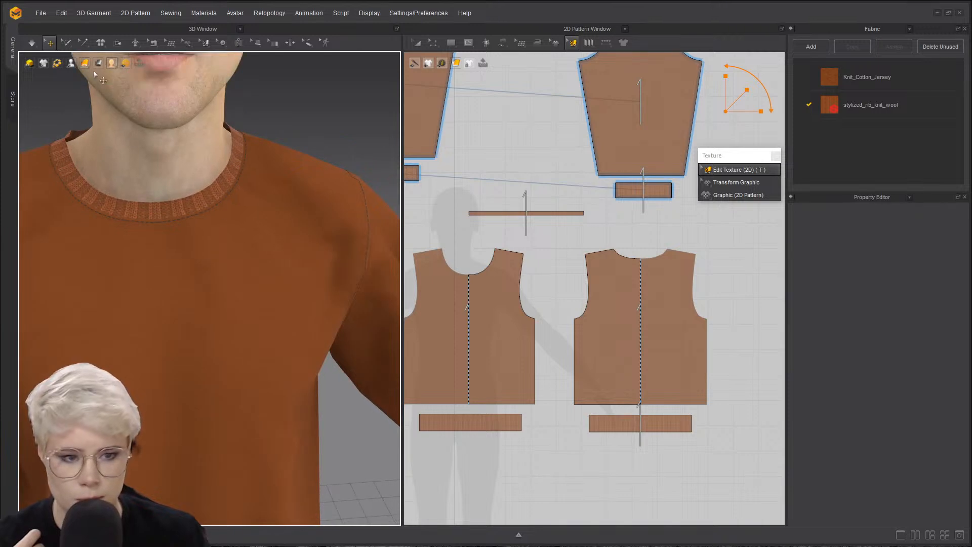
pyautogui.scroll(-5, 164, 250)
pyautogui.scroll(2, 182, 154)
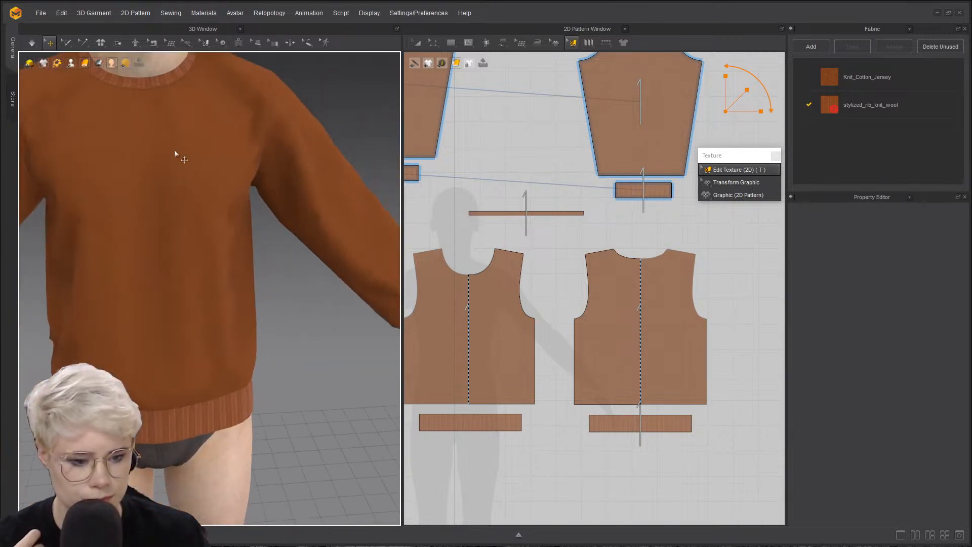
pyautogui.scroll(-2, 165, 172)
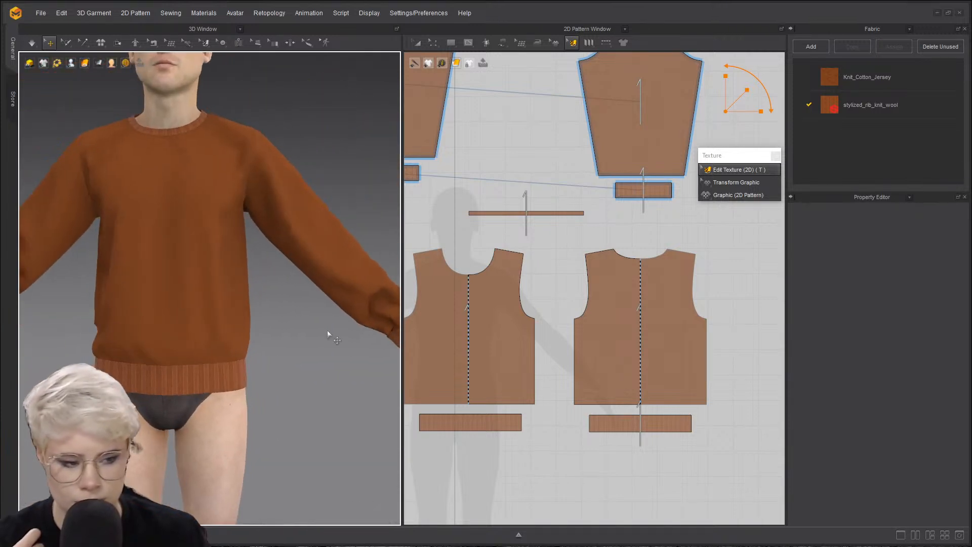
# - Reduce the height of the front and back waistband patterns together, scaling them slightly shorter from their lower edges, and check the sweater's fit
pyautogui.scroll(-2, 271, 330)
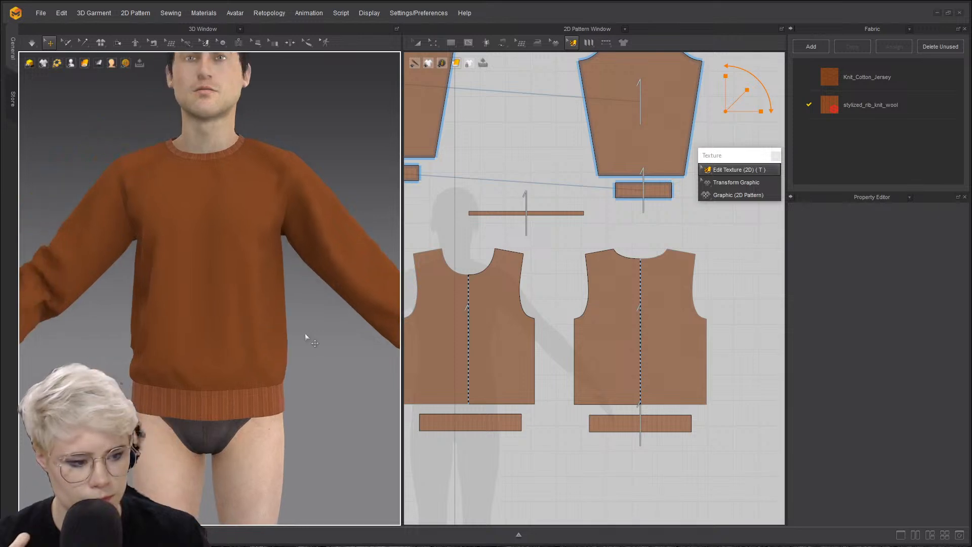
pyautogui.scroll(-2, 214, 363)
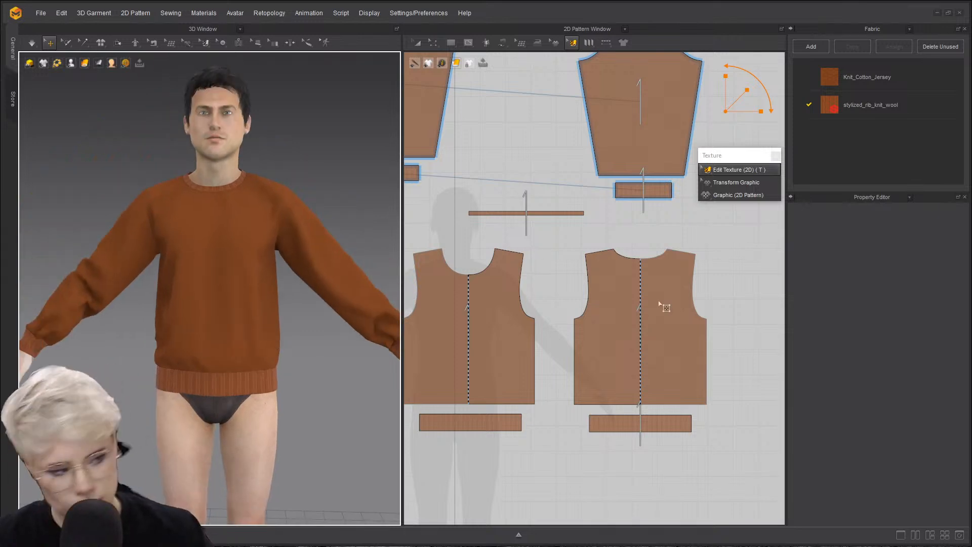
pyautogui.click(638, 191)
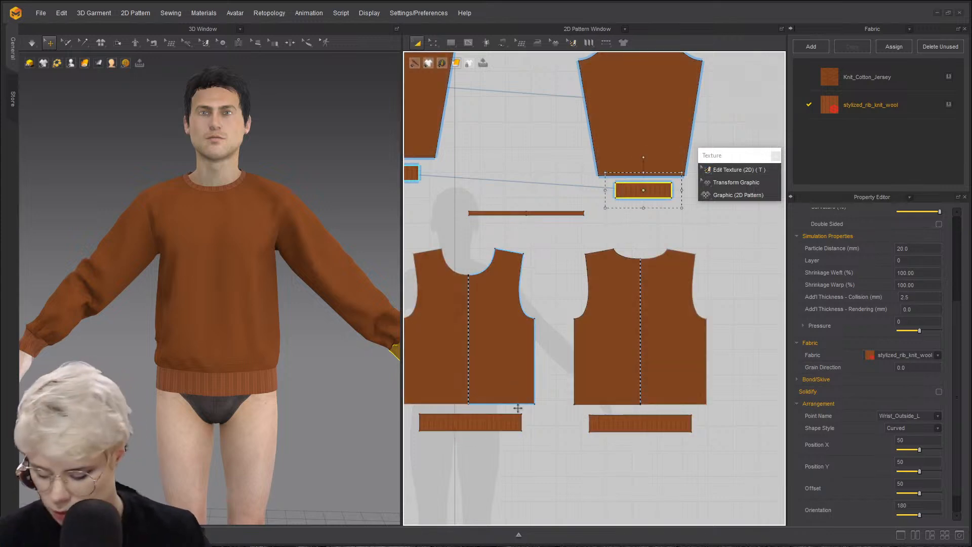
pyautogui.press('a')
pyautogui.click(480, 429)
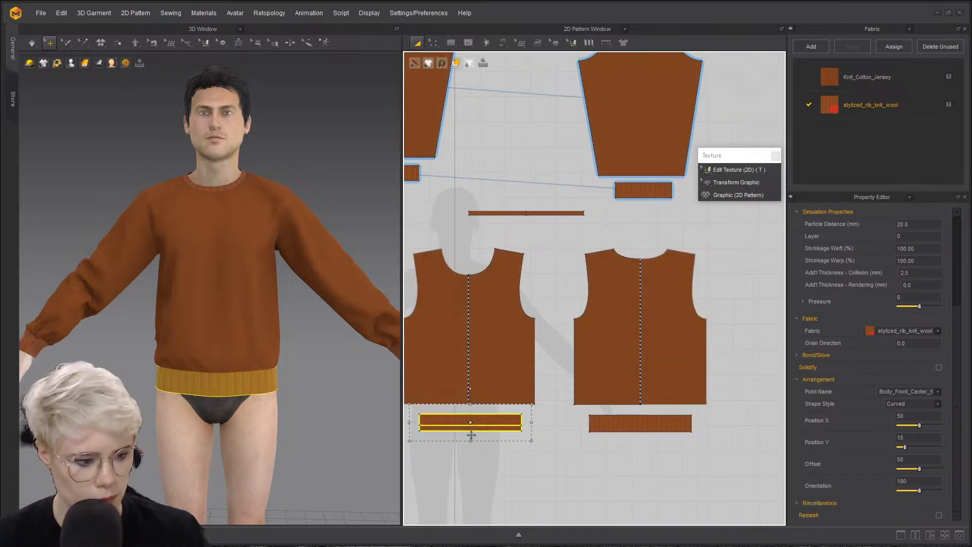
pyautogui.moveTo(471, 434); pyautogui.dragTo(471, 435)
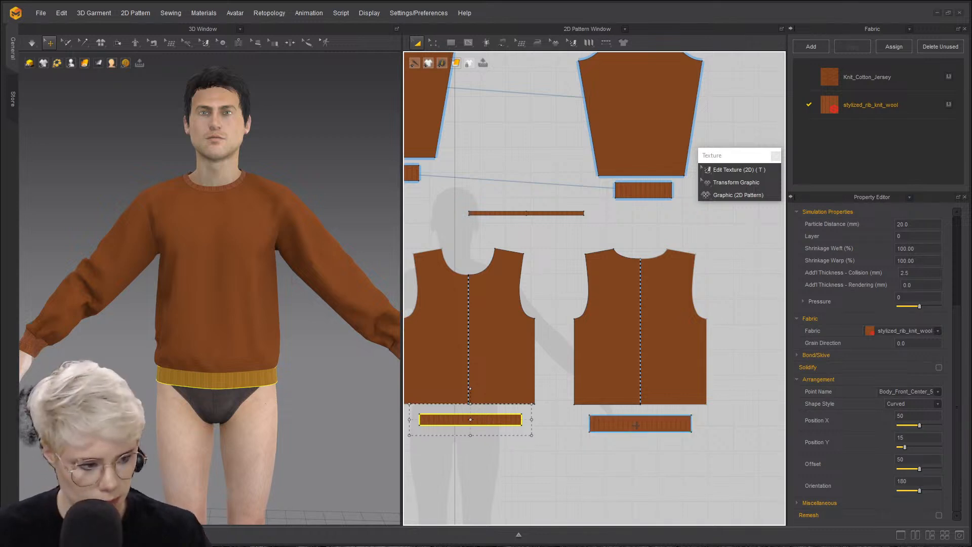
pyautogui.keyDown('shift'); pyautogui.click(630, 427); pyautogui.keyUp('shift')
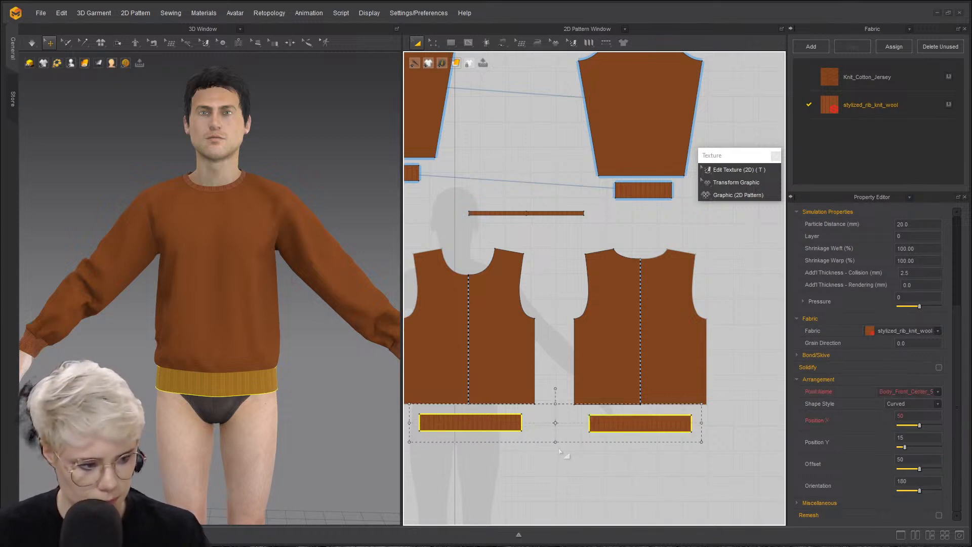
pyautogui.click(357, 454)
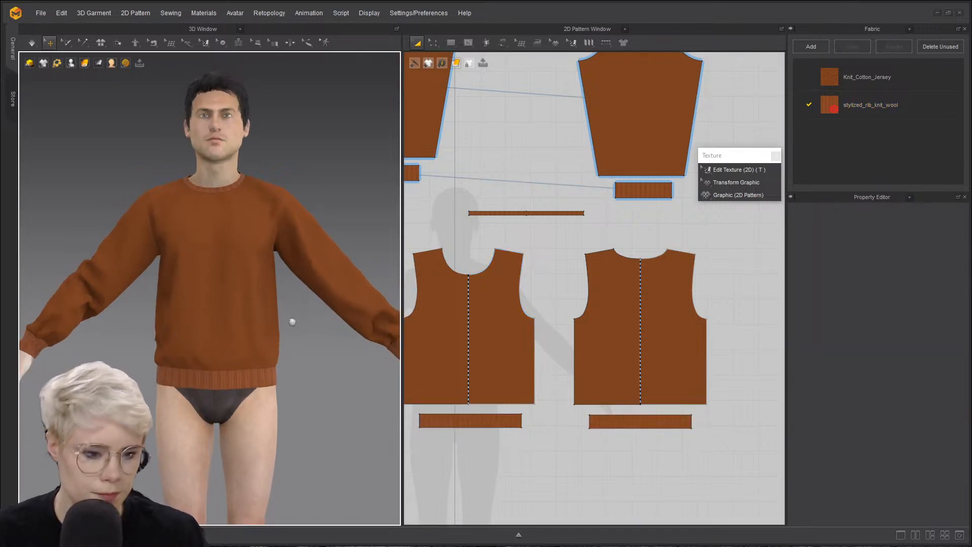
pyautogui.moveTo(291, 319); pyautogui.dragTo(228, 295, button='right')
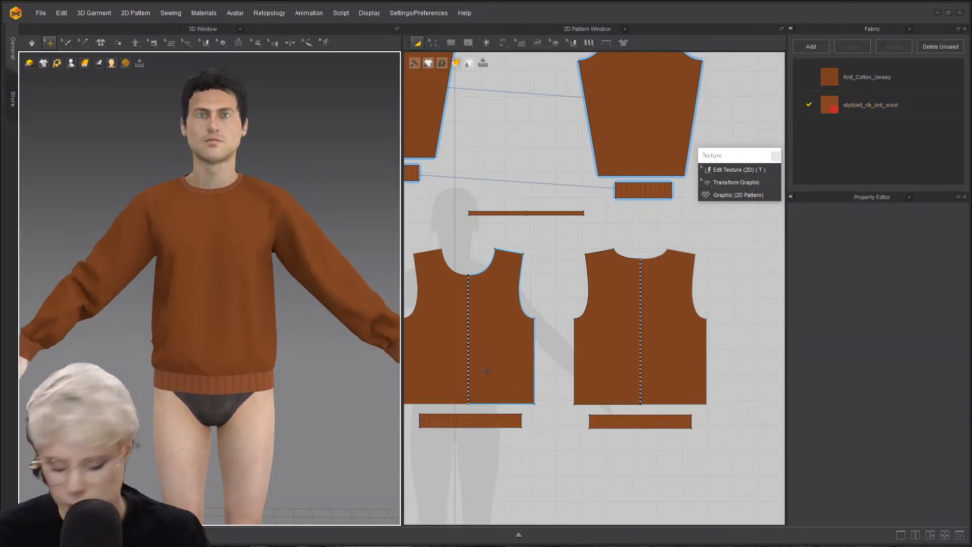
# - Select the stylized_rib_knit_wool fabric and bring up its material and texture transformation properties
pyautogui.click(860, 98)
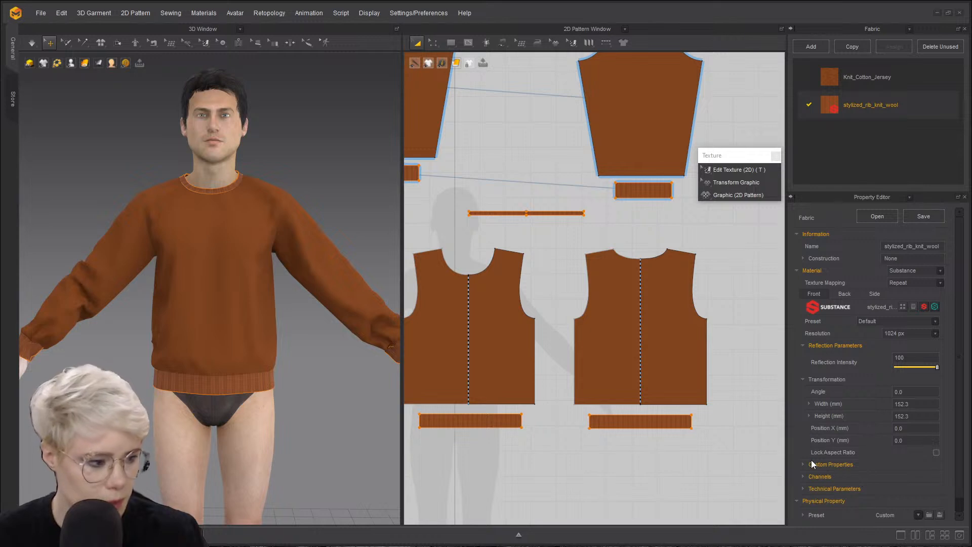
pyautogui.scroll(-1, 877, 398)
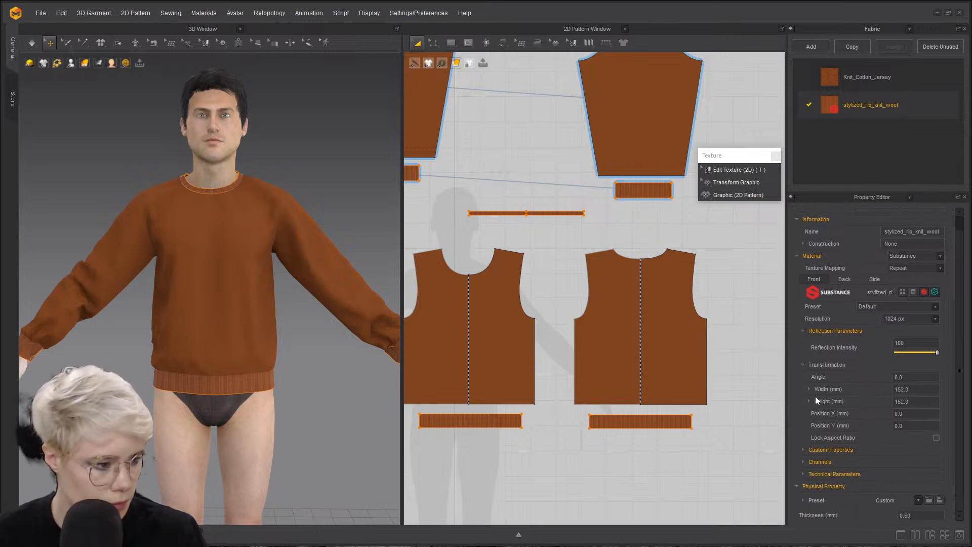
# - Set the Fabric Color of the stylized_rib_knit_wool material to brown 7C411F
pyautogui.click(803, 451)
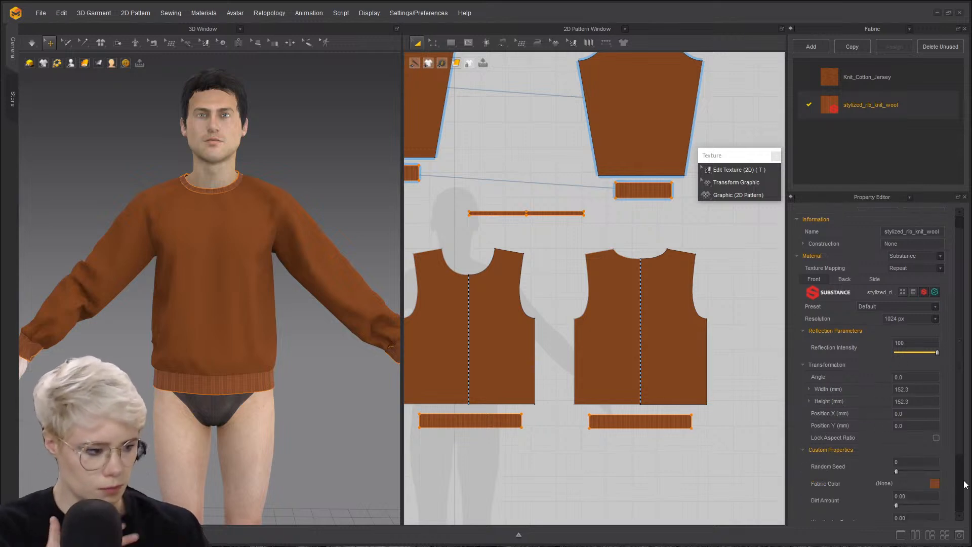
pyautogui.click(933, 485)
pyautogui.click(438, 144)
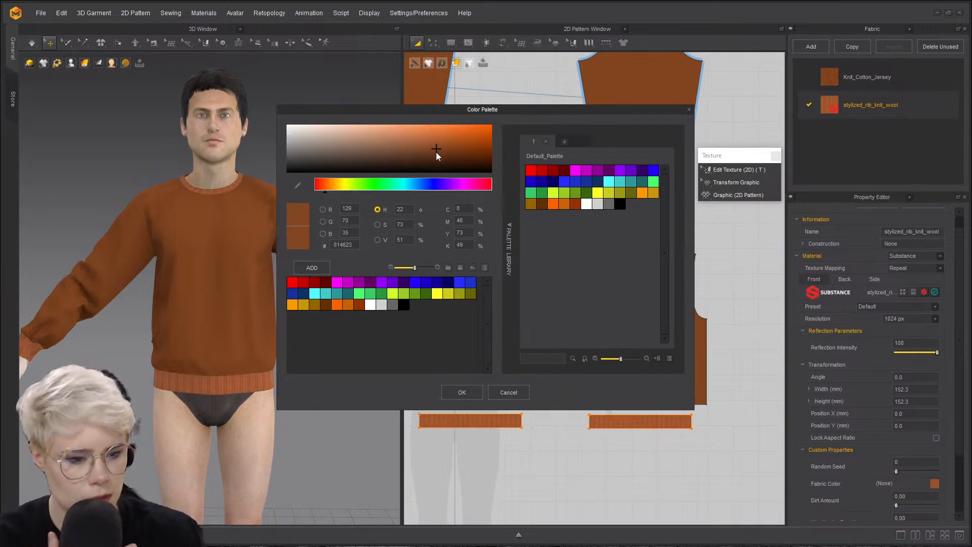
pyautogui.moveTo(436, 152); pyautogui.dragTo(441, 150)
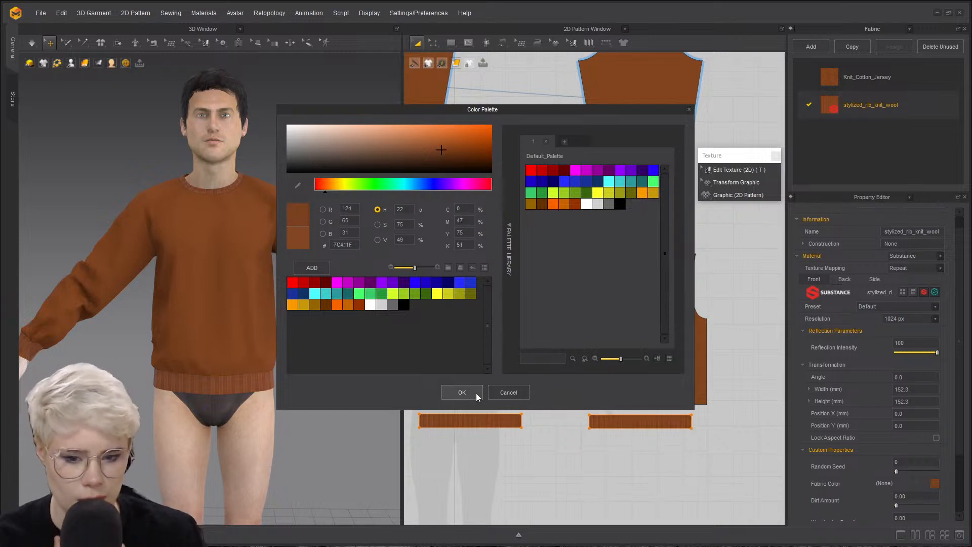
pyautogui.click(461, 392)
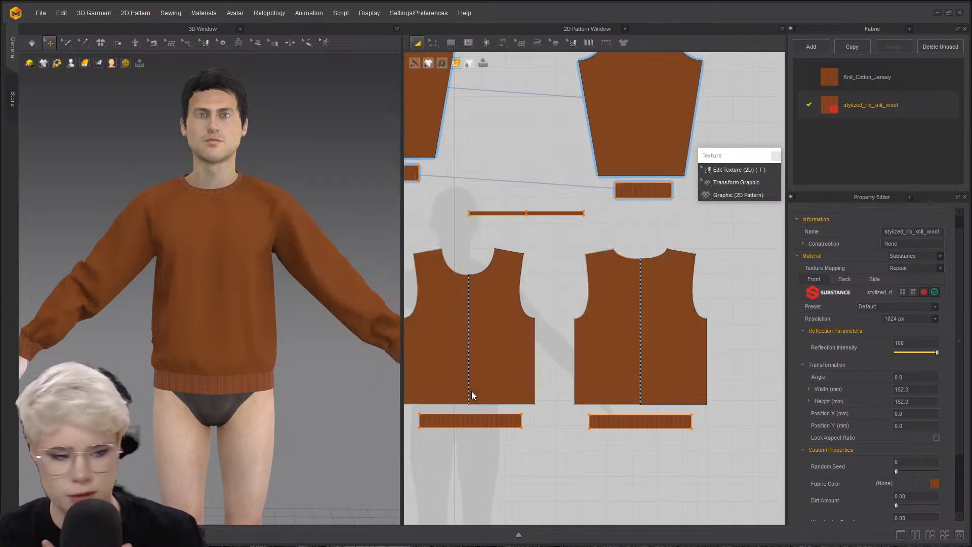
pyautogui.click(327, 357)
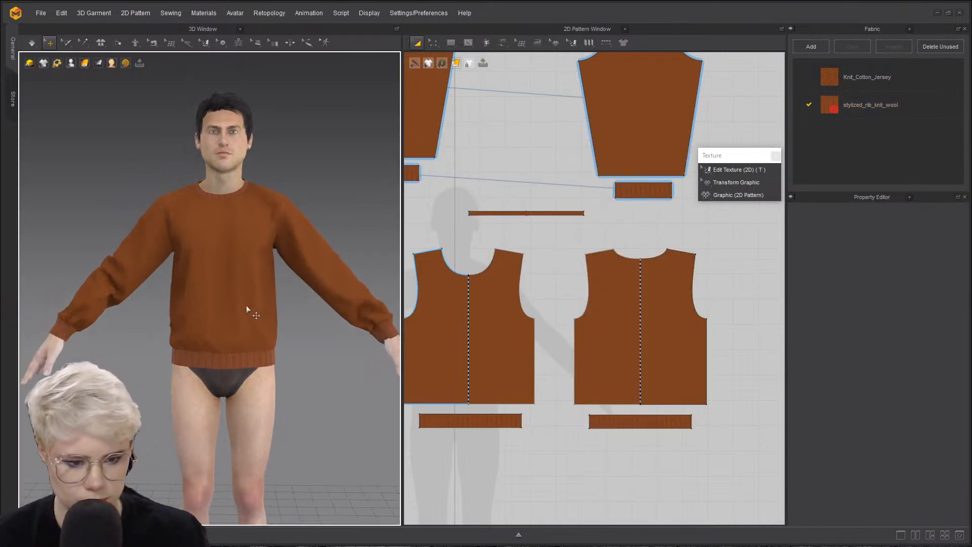
# - Simulate the garment and pull the sleeve and lower body fabric on the avatar to settle the folds
pyautogui.moveTo(109, 308); pyautogui.dragTo(119, 325, button='right')
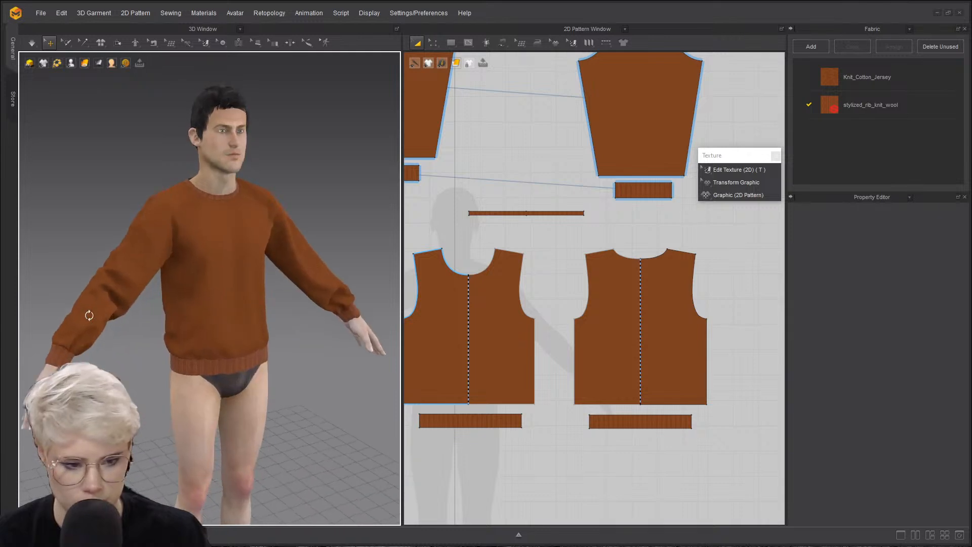
pyautogui.scroll(3, 140, 311)
pyautogui.scroll(-4, 197, 284)
pyautogui.scroll(2, 126, 309)
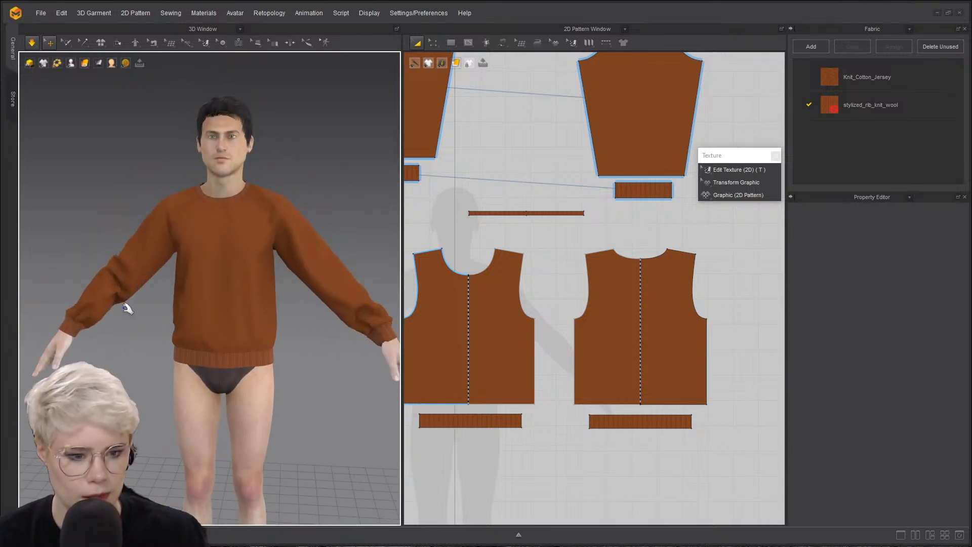
pyautogui.click(92, 330)
pyautogui.click(272, 357)
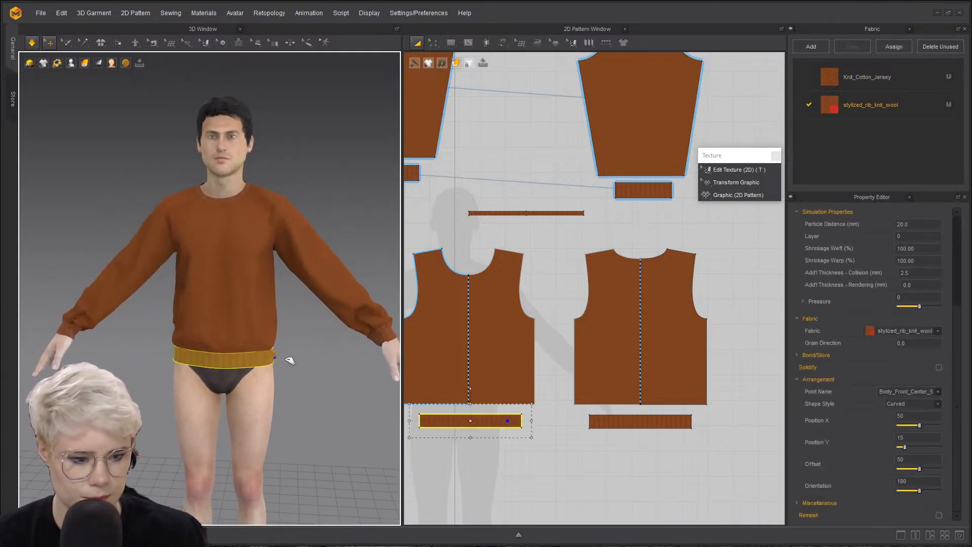
pyautogui.click(168, 330)
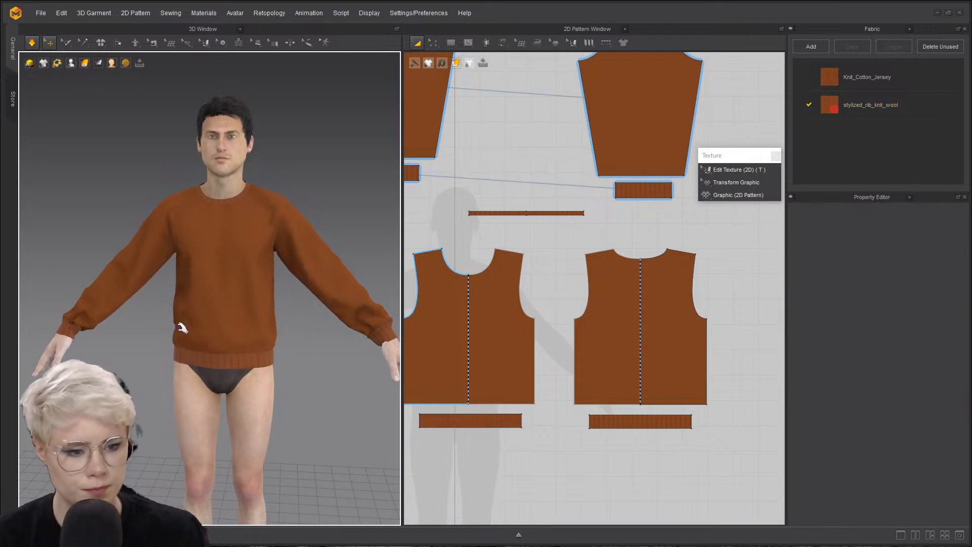
pyautogui.click(173, 328)
pyautogui.click(284, 364)
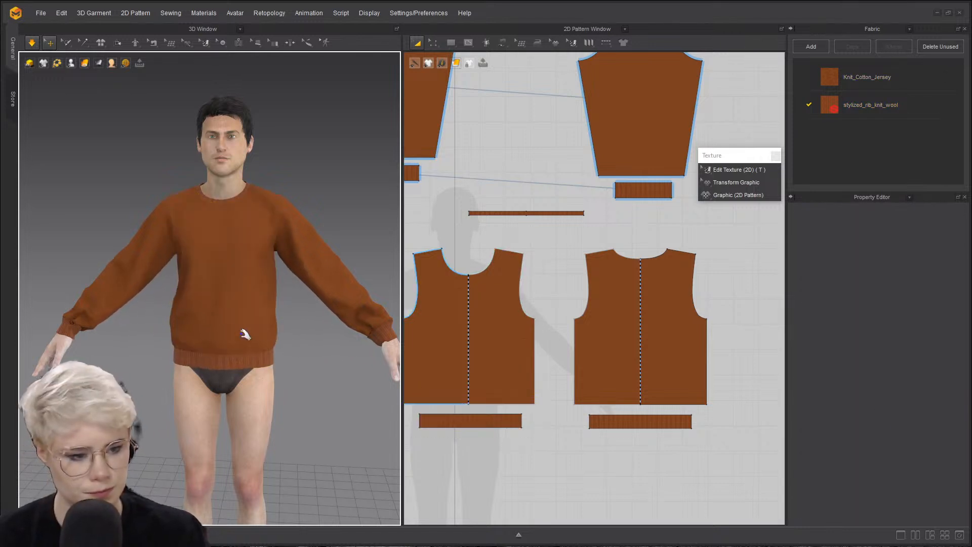
pyautogui.moveTo(287, 315); pyautogui.dragTo(288, 324, button='middle')
pyautogui.scroll(10, 195, 325)
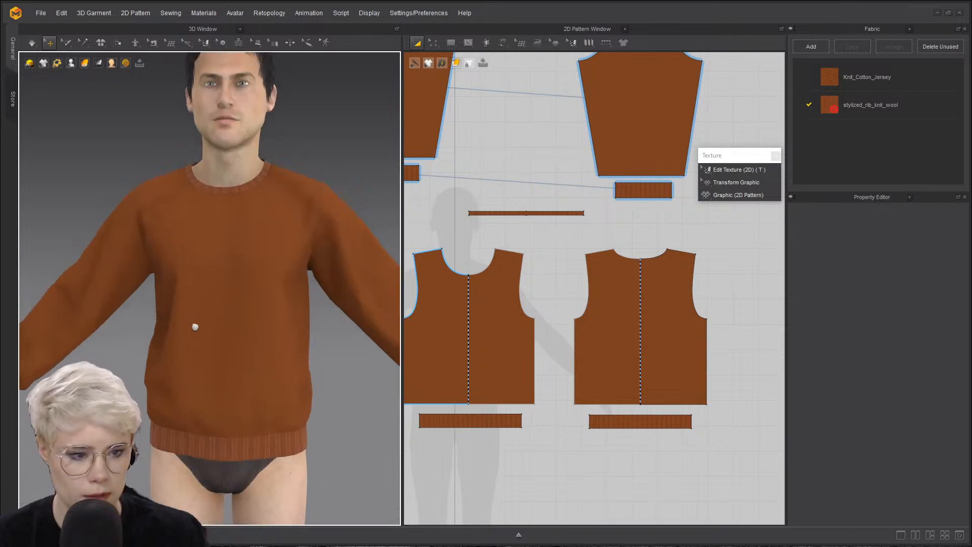
pyautogui.scroll(-5, 226, 248)
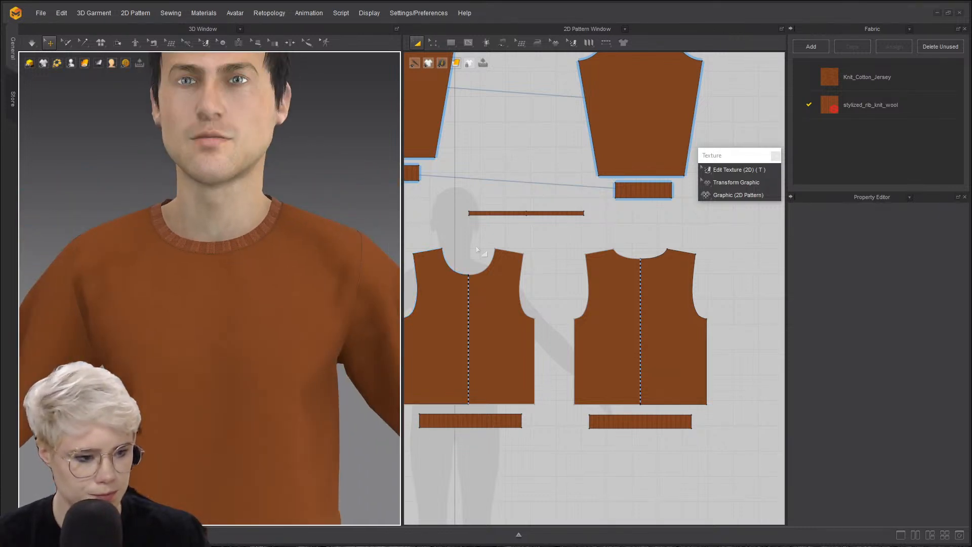
pyautogui.moveTo(280, 303); pyautogui.dragTo(256, 242, button='middle')
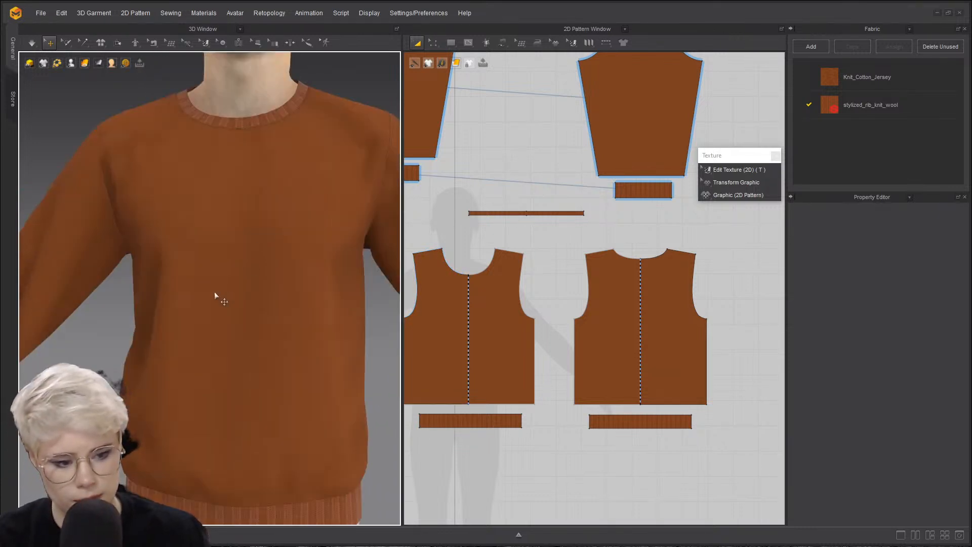
pyautogui.scroll(-2, 211, 283)
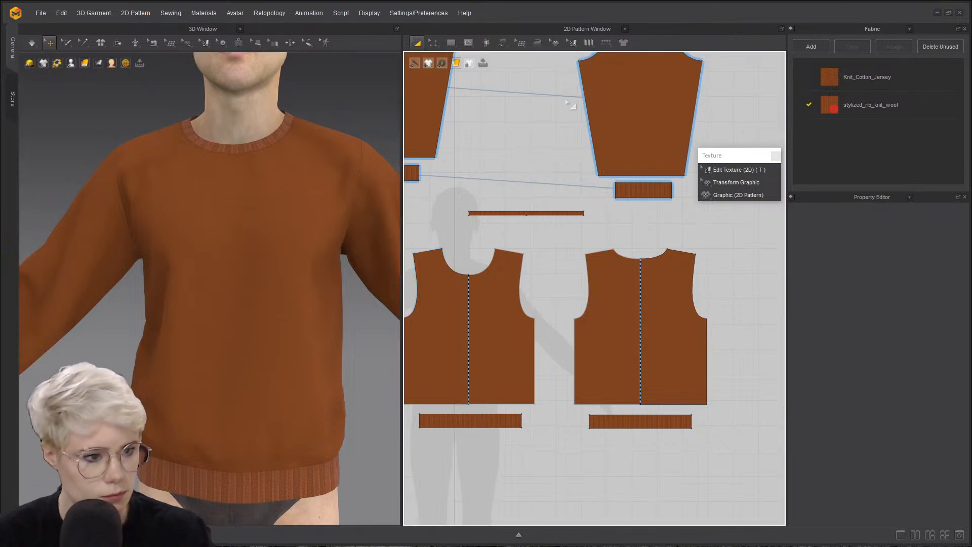
# - Remove the linked editing from the front and back body patterns
pyautogui.click(434, 43)
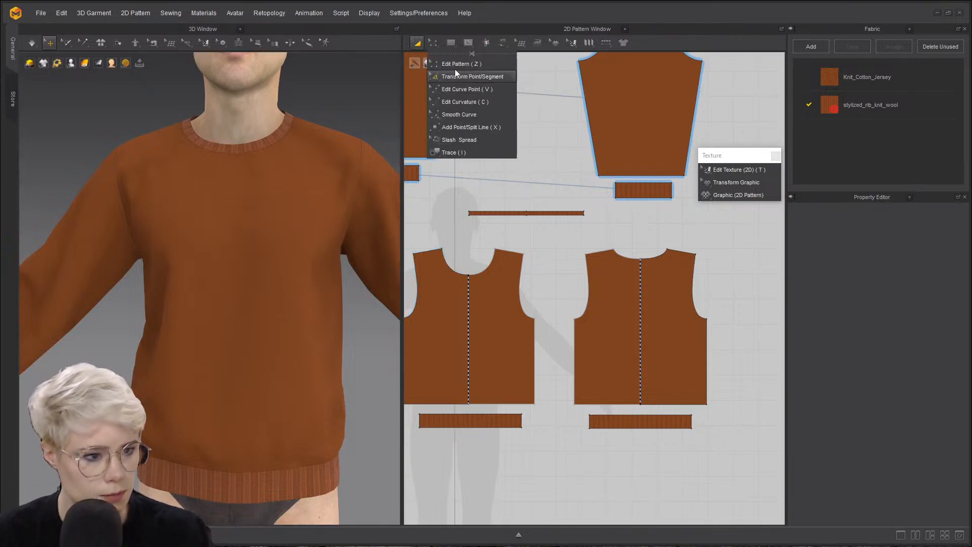
pyautogui.moveTo(433, 43)
pyautogui.click(457, 63)
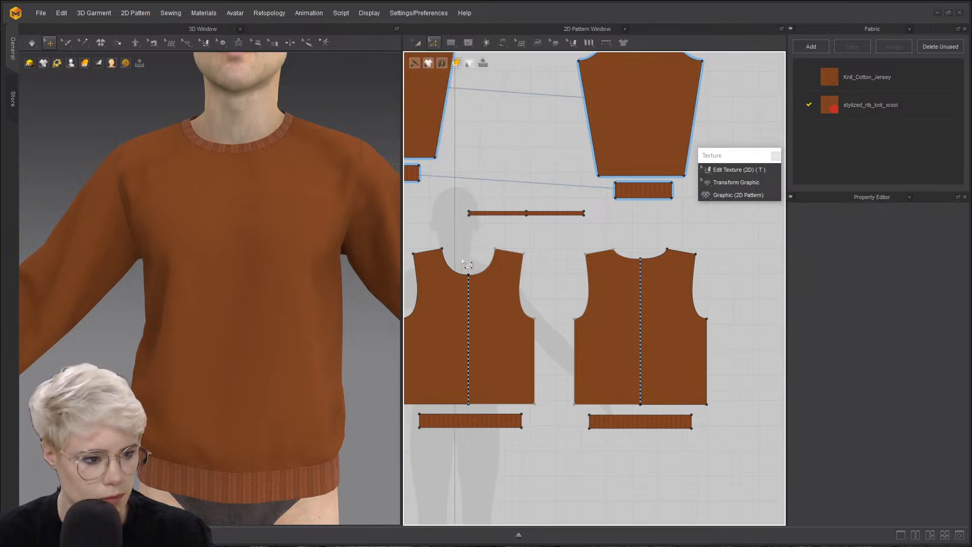
pyautogui.click(451, 309)
pyautogui.keyDown('shift'); pyautogui.click(614, 305); pyautogui.keyUp('shift')
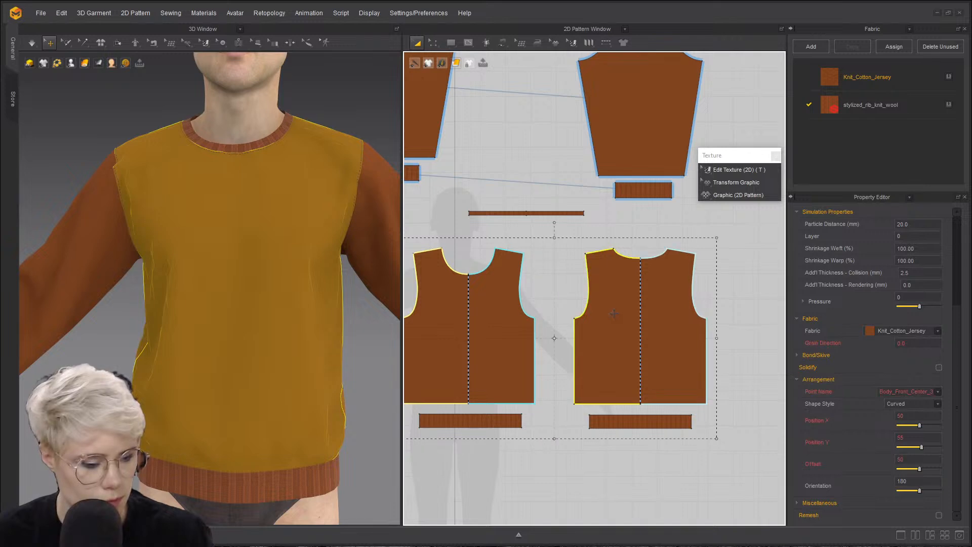
pyautogui.rightClick(613, 306)
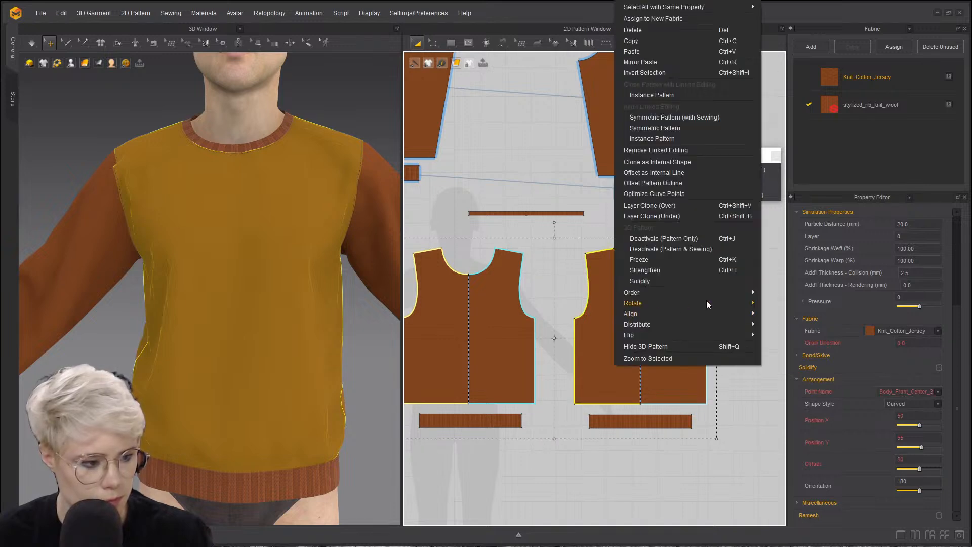
pyautogui.click(653, 152)
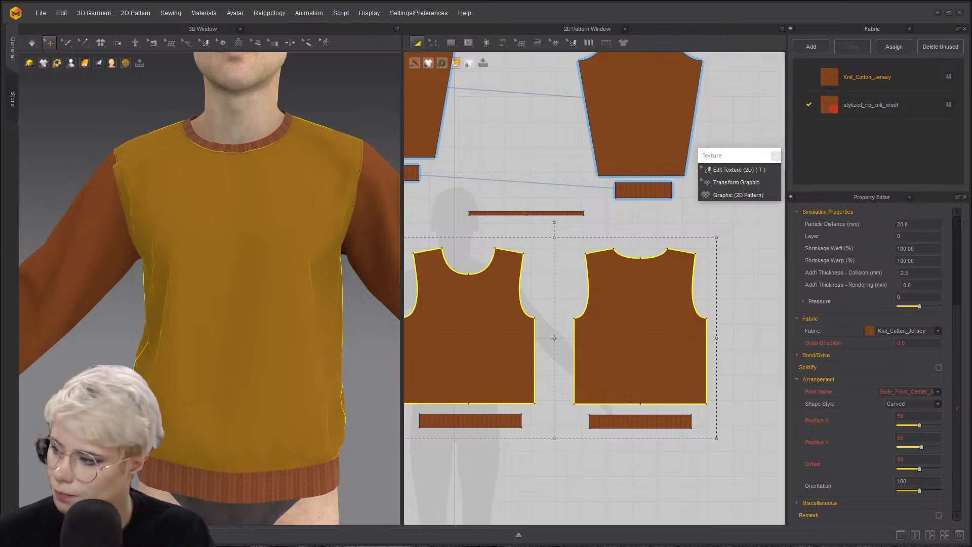
# - Delete the center points on the necklines and hems of the front and back body patterns
pyautogui.click(459, 231)
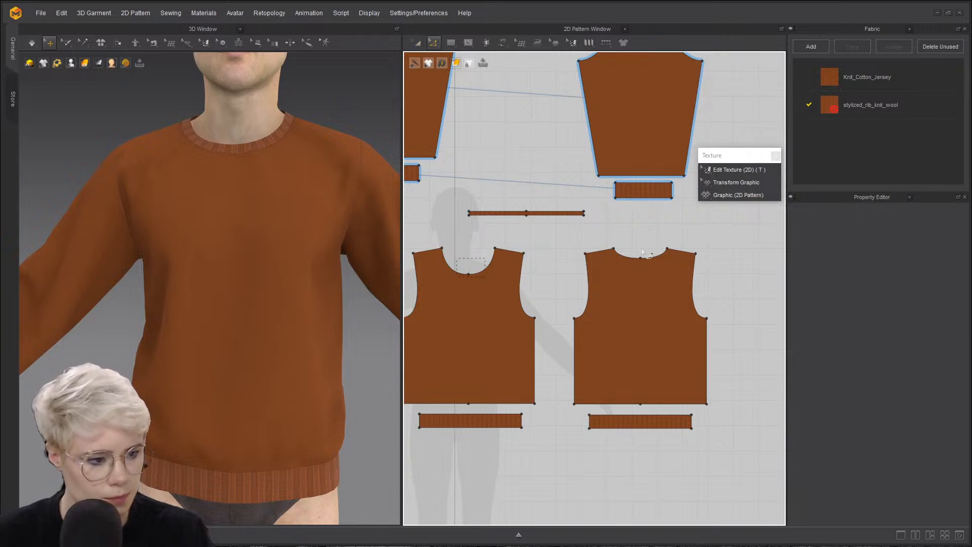
pyautogui.moveTo(481, 278); pyautogui.dragTo(471, 284)
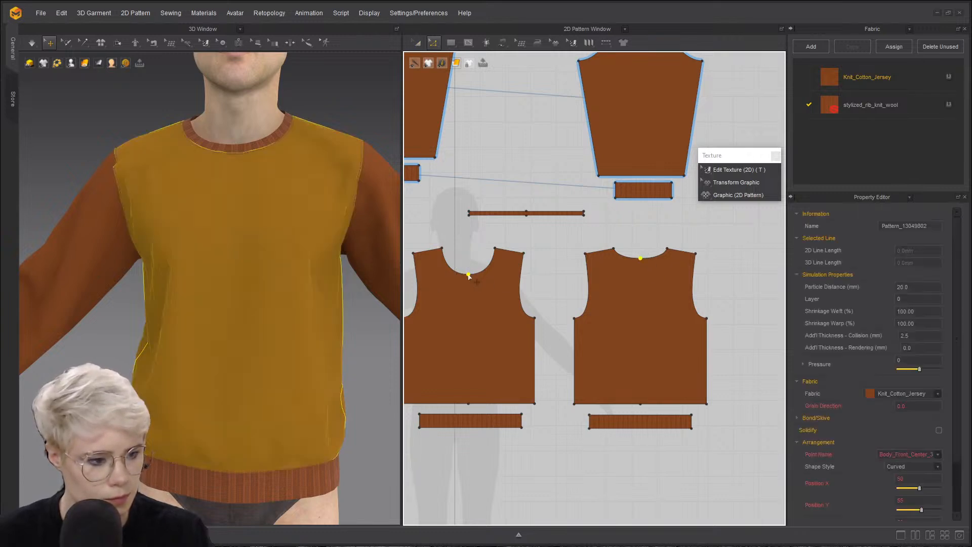
pyautogui.rightClick(468, 275)
pyautogui.click(508, 303)
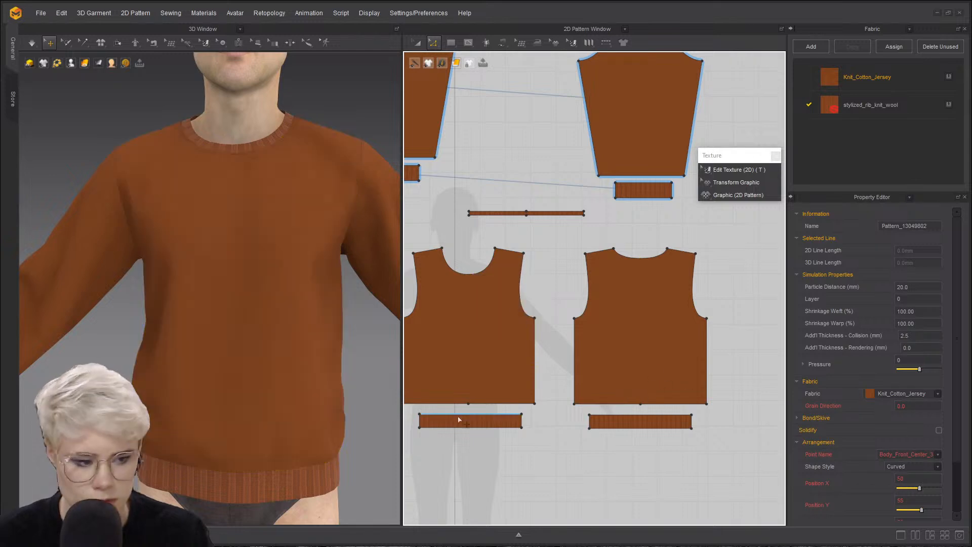
pyautogui.moveTo(475, 412); pyautogui.dragTo(476, 413)
pyautogui.moveTo(634, 393); pyautogui.dragTo(652, 410)
pyautogui.rightClick(639, 405)
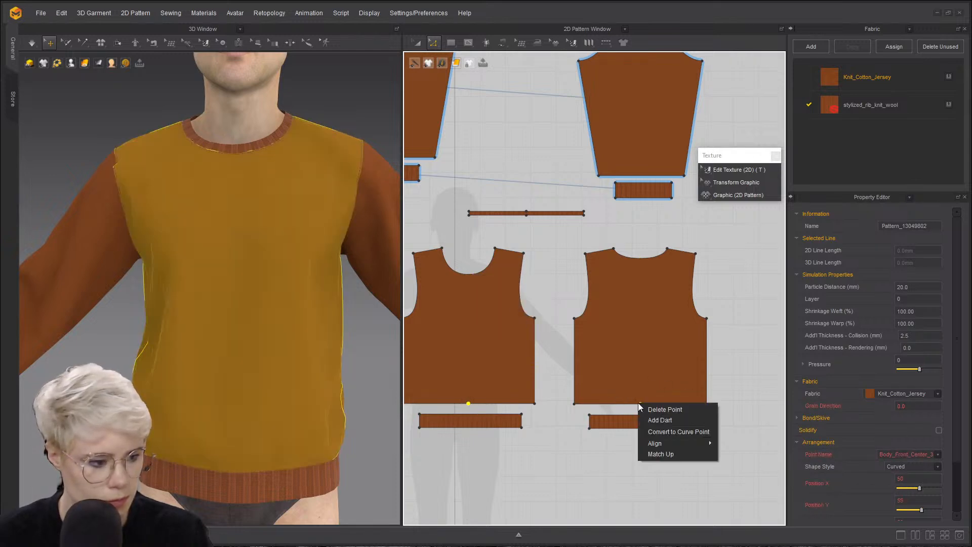
pyautogui.click(681, 413)
# - Examine the sewing lines across all sweater patterns and the collar seam on the avatar
pyautogui.scroll(-8, 452, 304)
pyautogui.moveTo(411, 286); pyautogui.dragTo(395, 340, button='middle')
pyautogui.press('b')
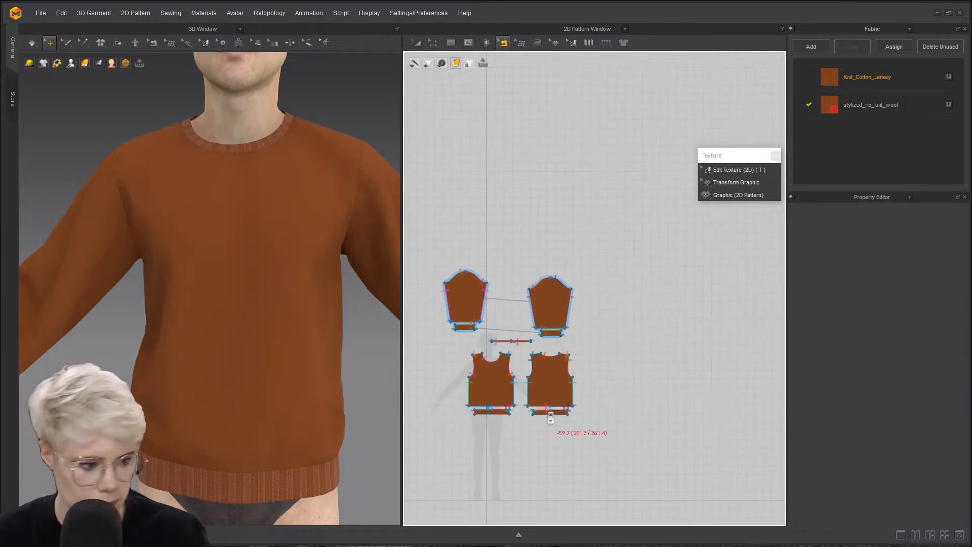
pyautogui.scroll(6, 549, 415)
pyautogui.scroll(-6, 533, 375)
pyautogui.scroll(4, 498, 334)
pyautogui.scroll(-2, 547, 332)
pyautogui.scroll(-3, 502, 290)
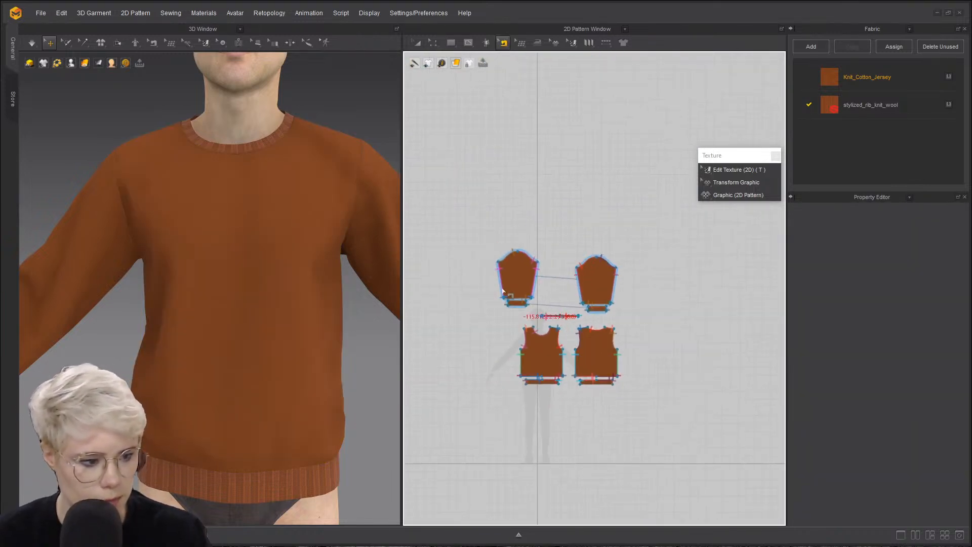
pyautogui.scroll(-1, 278, 317)
pyautogui.scroll(6, 293, 253)
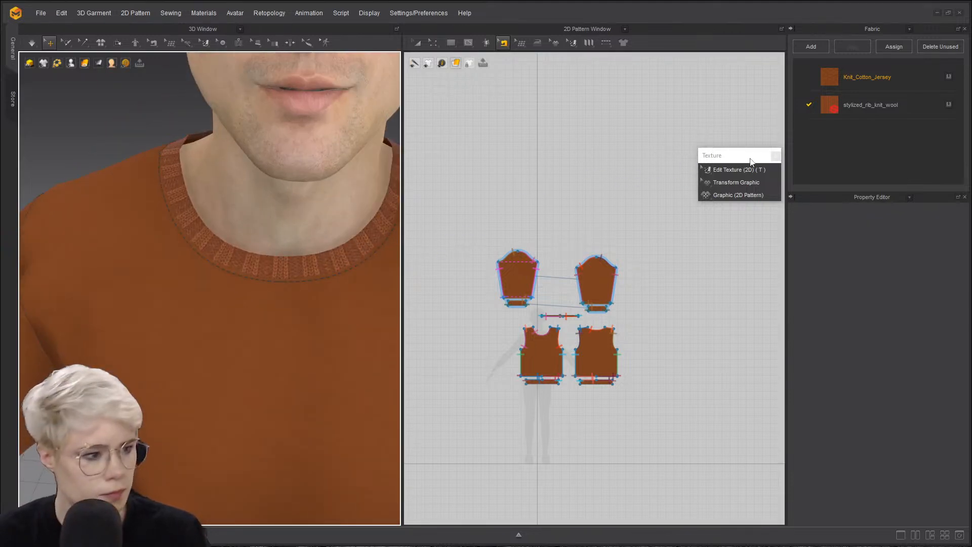
# - Close the floating Texture toolbar and activate Edit Topstitch
pyautogui.click(603, 45)
pyautogui.click(619, 63)
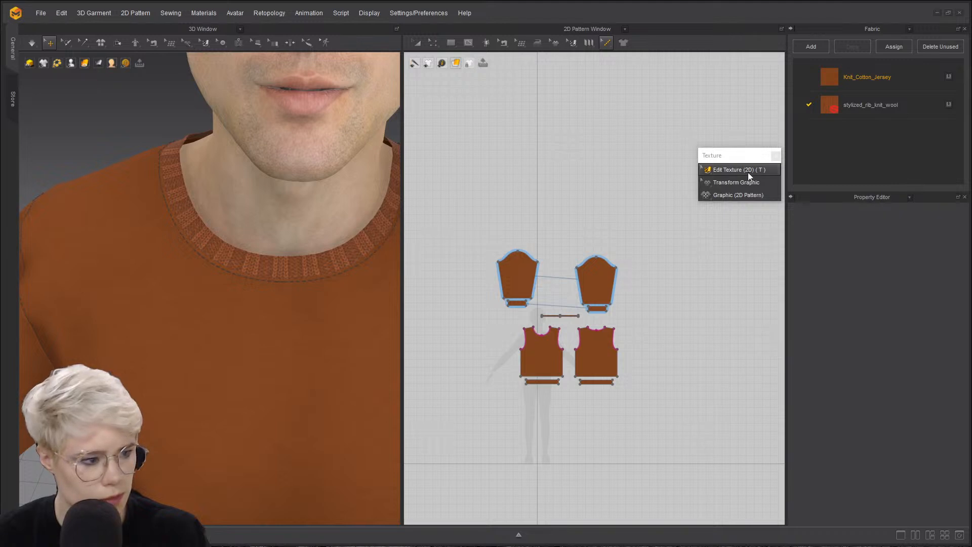
pyautogui.moveTo(746, 158); pyautogui.dragTo(643, 110)
pyautogui.click(675, 109)
pyautogui.click(606, 47)
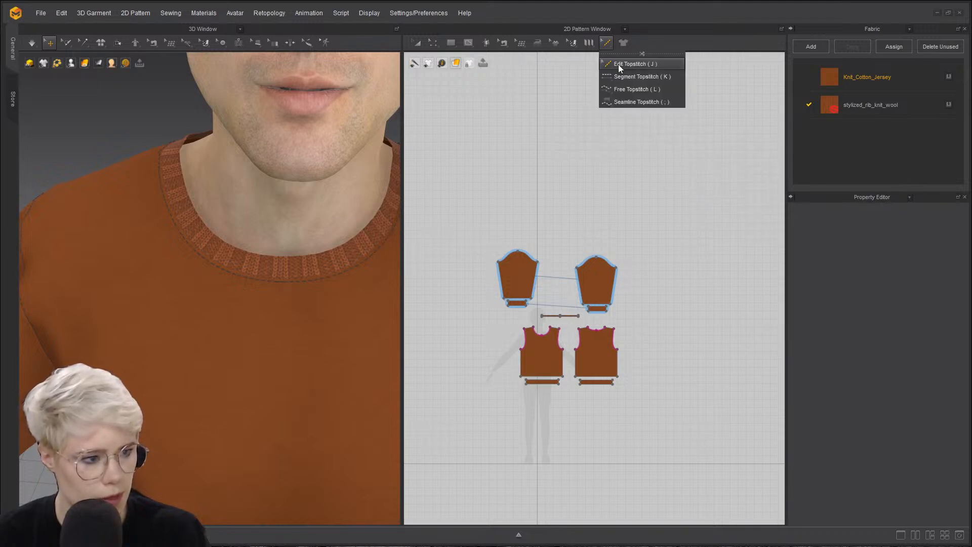
pyautogui.click(618, 64)
# - Delete the split topstitches along the front and back necklines
pyautogui.scroll(5, 552, 293)
pyautogui.scroll(3, 486, 445)
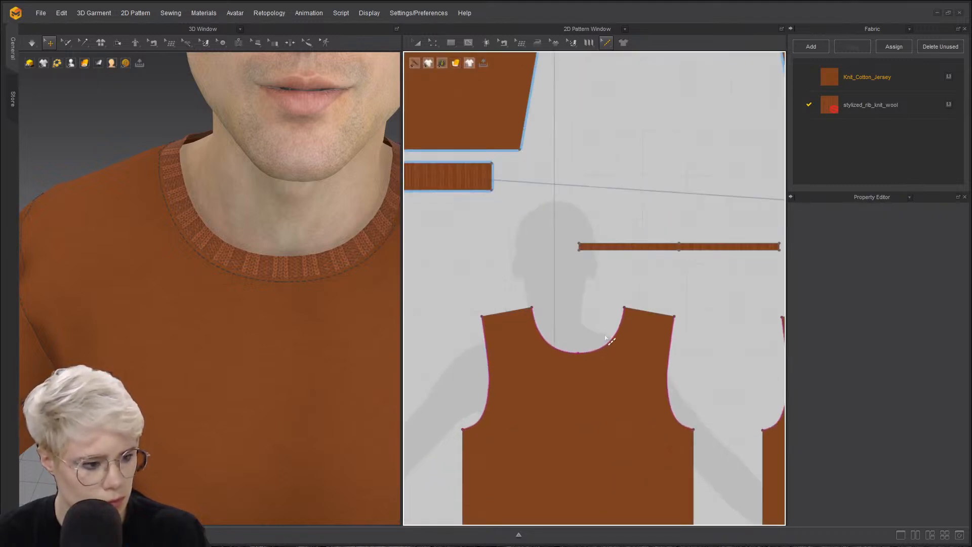
pyautogui.click(569, 351)
pyautogui.press('Delete')
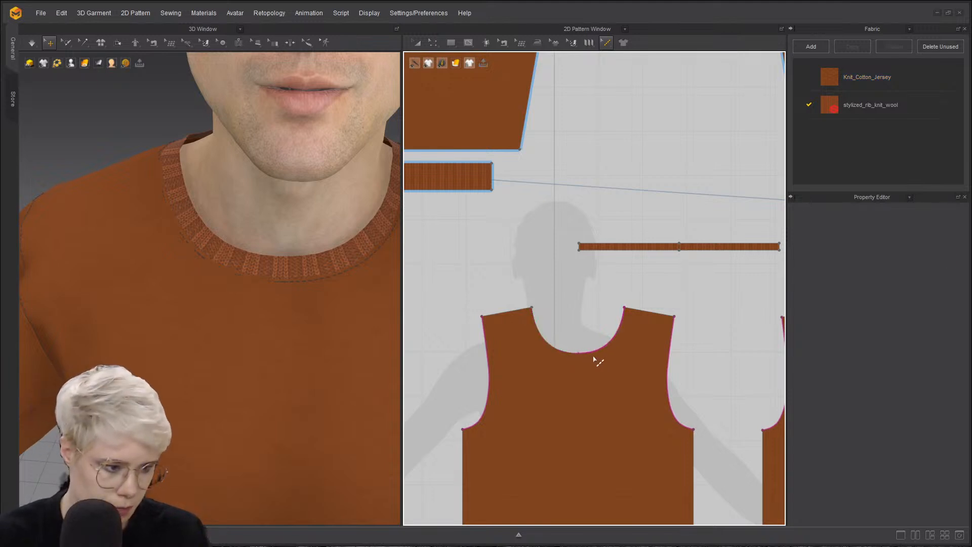
pyautogui.click(610, 349)
pyautogui.scroll(-3, 603, 362)
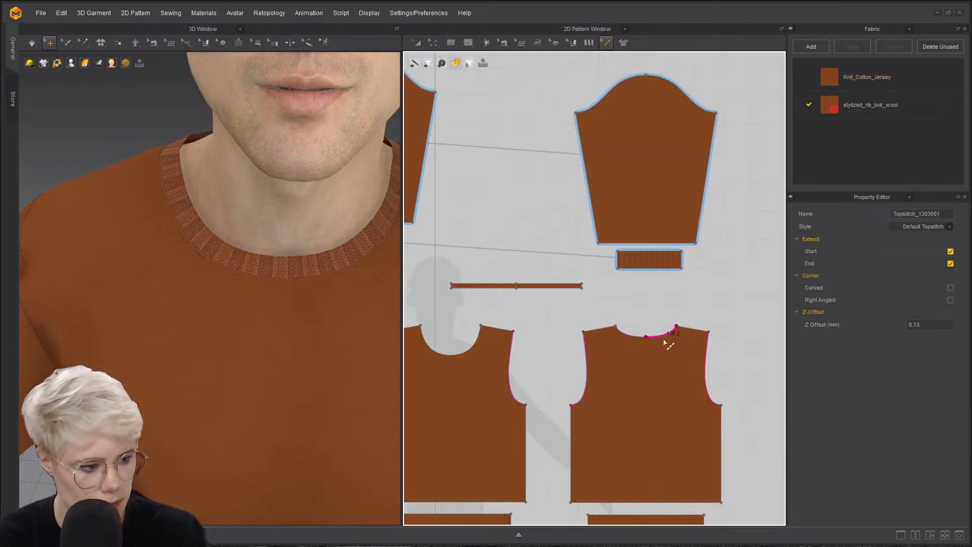
pyautogui.press('Delete')
# - Add one continuous free topstitch along the full front neckline and another along the full back neckline
pyautogui.click(607, 43)
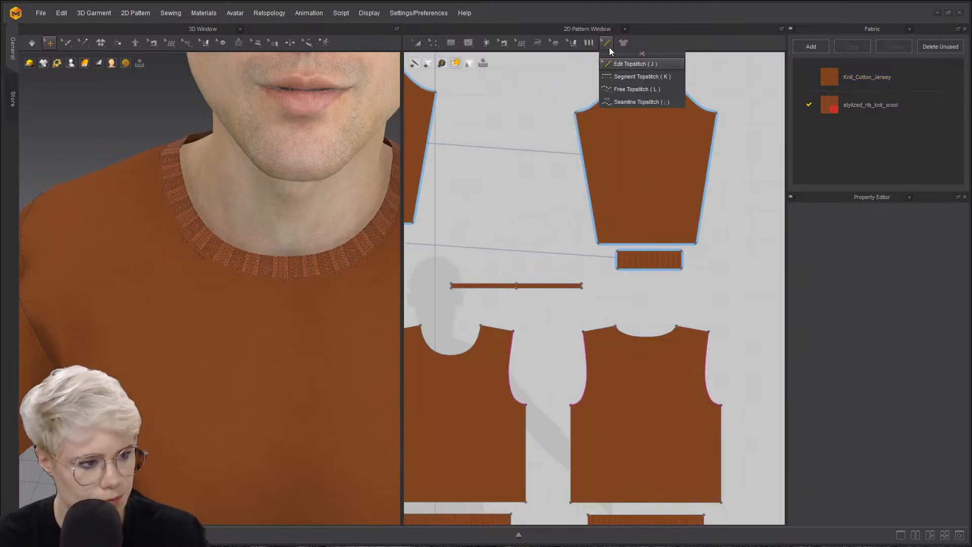
pyautogui.click(618, 91)
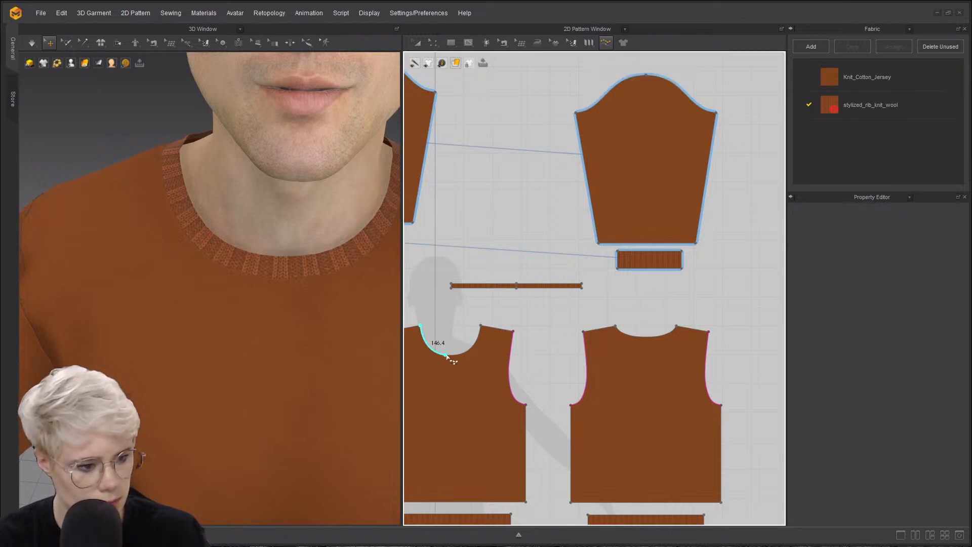
pyautogui.click(480, 328)
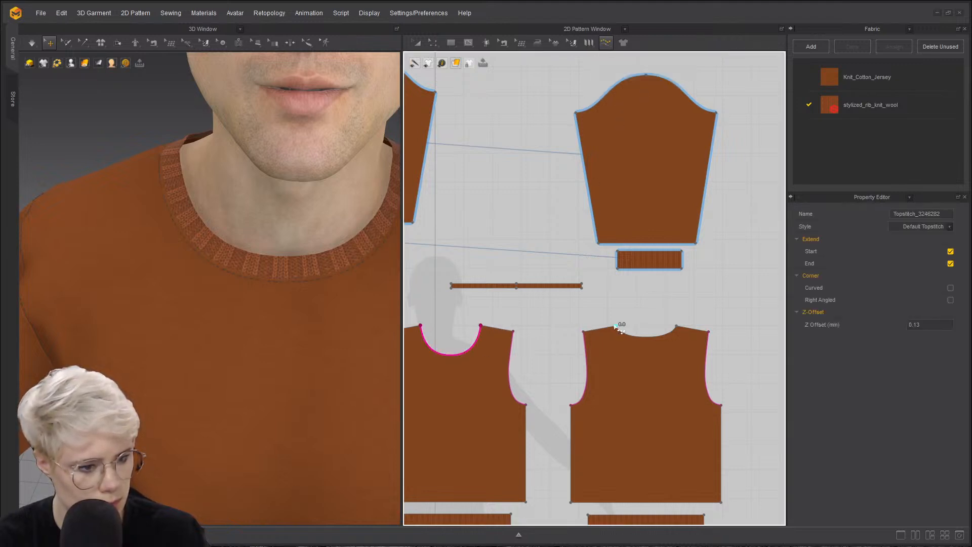
pyautogui.scroll(-4, 190, 312)
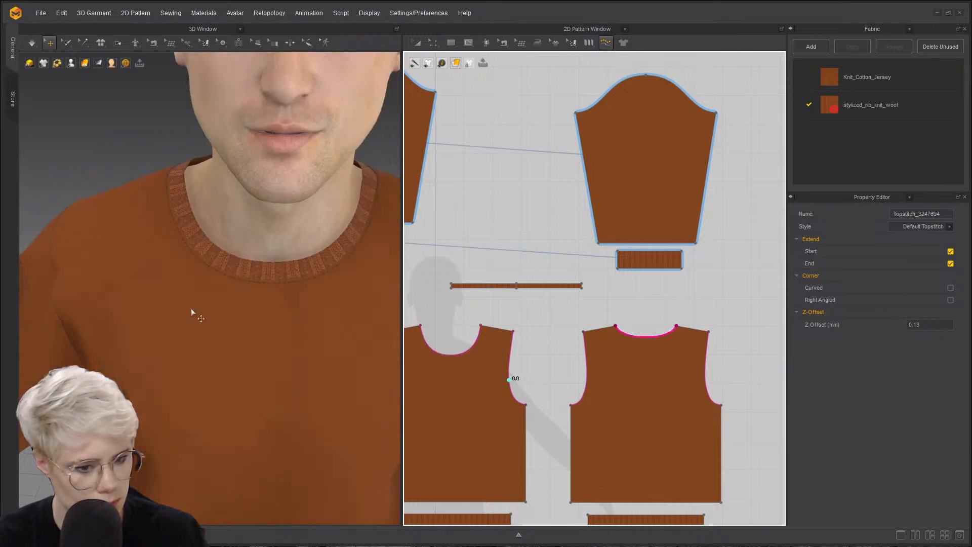
# - Show the topstitch styles list and add a Default Topstitch along the sleeve's lower edge where it meets the cuff
pyautogui.moveTo(159, 365); pyautogui.dragTo(301, 264, button='middle')
pyautogui.scroll(-2, 178, 306)
pyautogui.scroll(4, 185, 309)
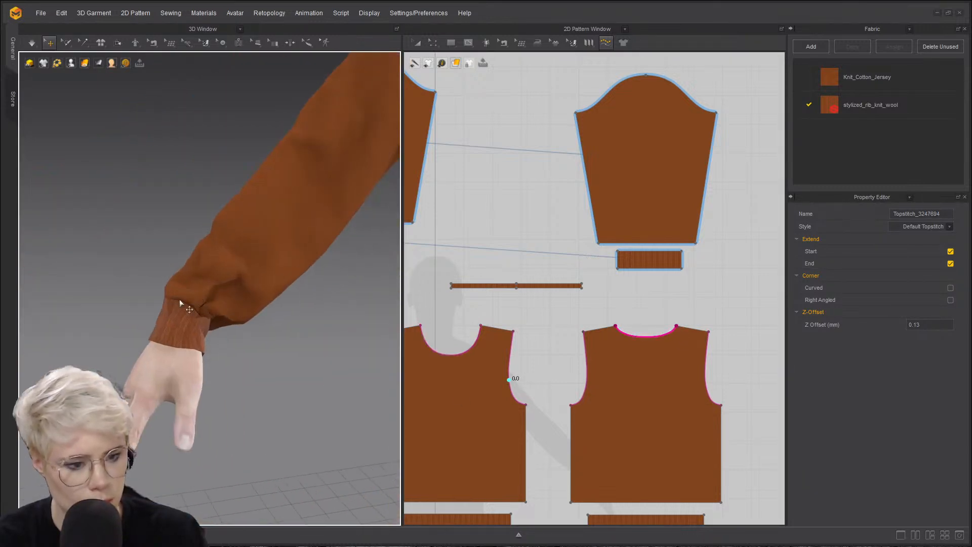
pyautogui.scroll(3, 198, 310)
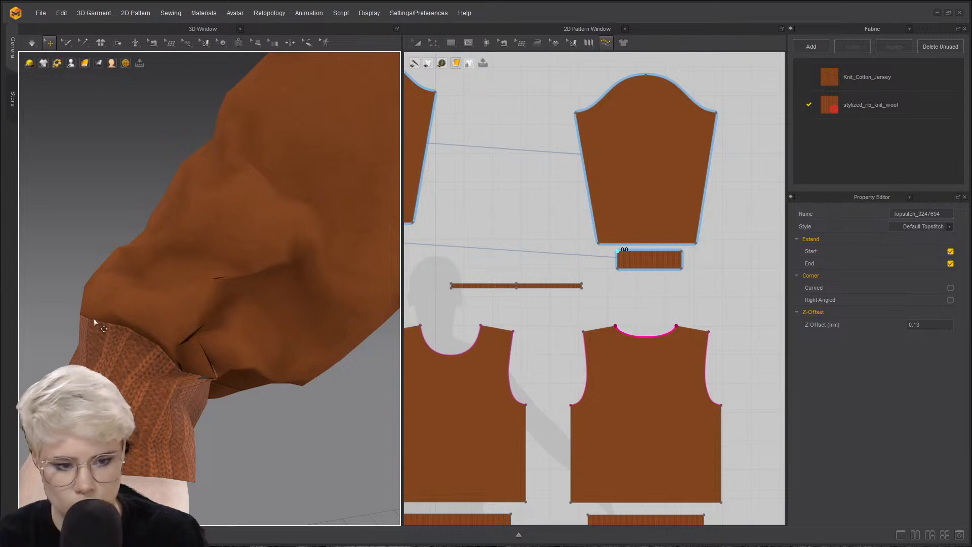
pyautogui.click(905, 30)
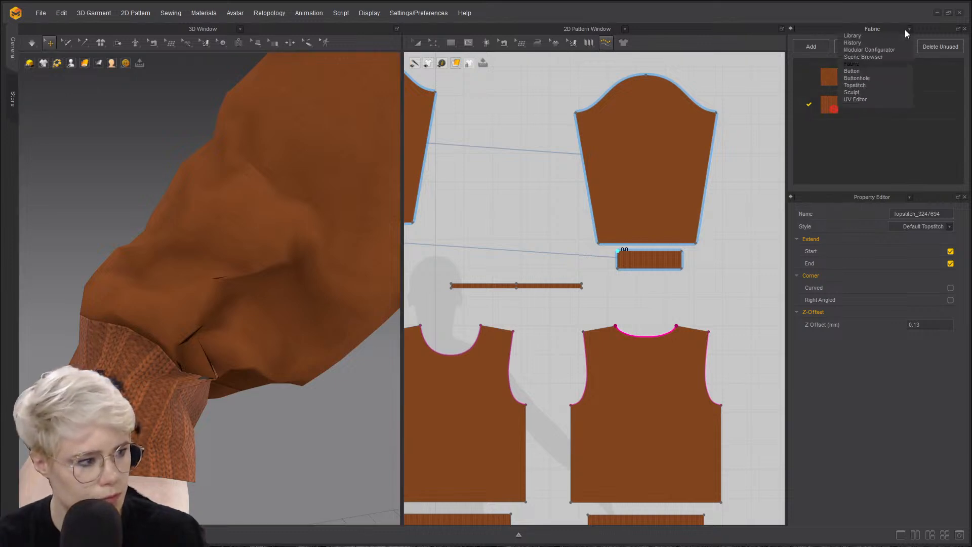
pyautogui.click(870, 113)
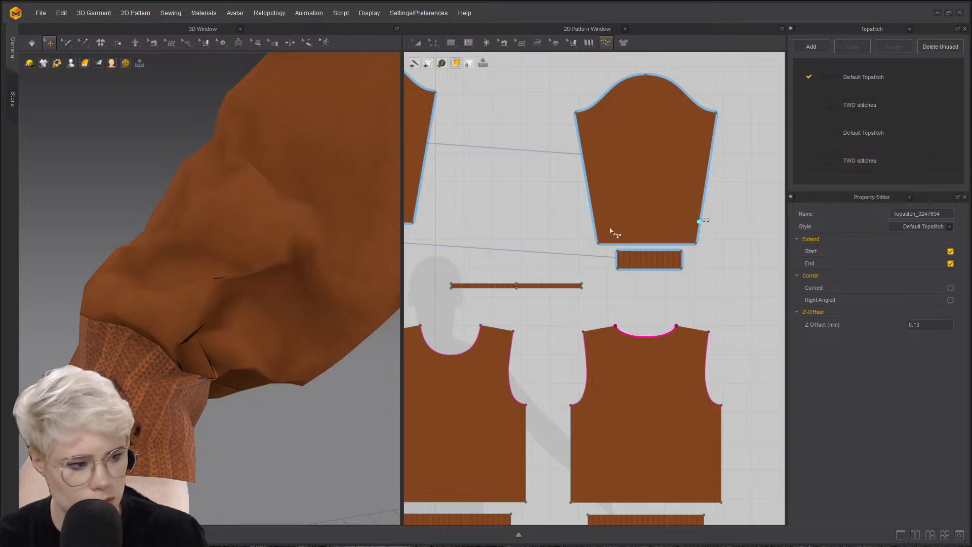
pyautogui.click(599, 243)
pyautogui.click(698, 245)
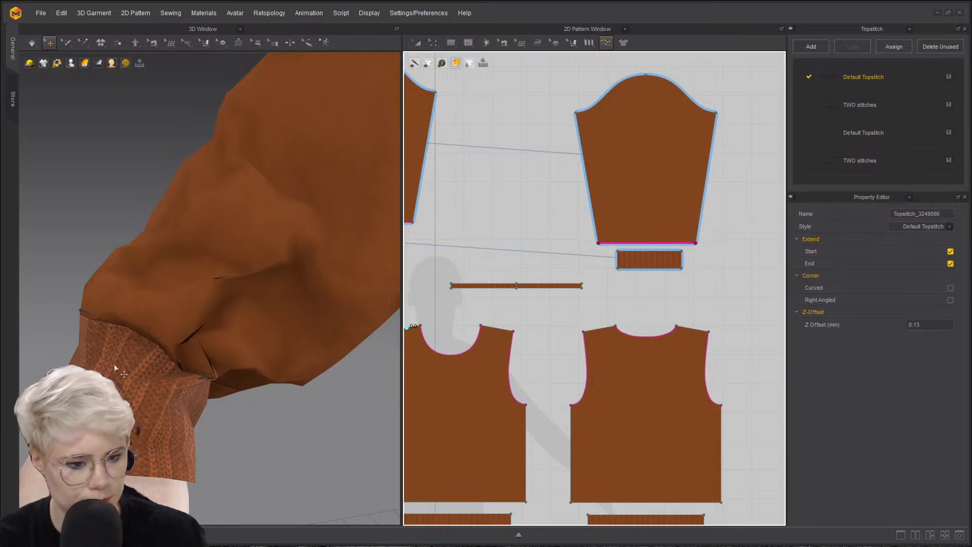
# - Examine the stitching at the sleeve cuff and the seam above the ribbed hem band on the avatar
pyautogui.moveTo(119, 322); pyautogui.dragTo(194, 253, button='right')
pyautogui.scroll(5, 129, 277)
pyautogui.click(127, 278)
pyautogui.moveTo(195, 253); pyautogui.dragTo(190, 197, button='middle')
pyautogui.scroll(-5, 190, 197)
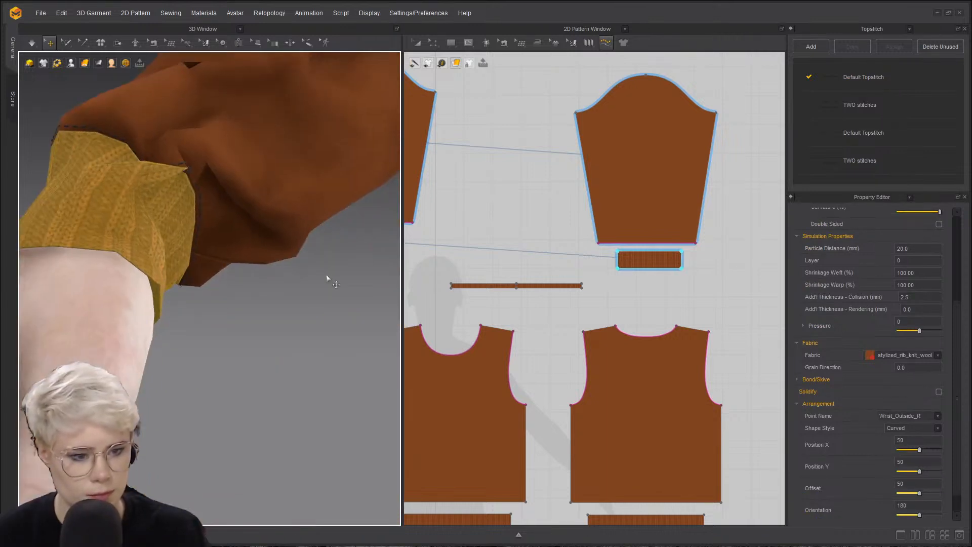
pyautogui.moveTo(326, 274); pyautogui.dragTo(278, 254, button='middle')
pyautogui.scroll(-2, 278, 254)
pyautogui.moveTo(364, 223); pyautogui.dragTo(311, 241, button='middle')
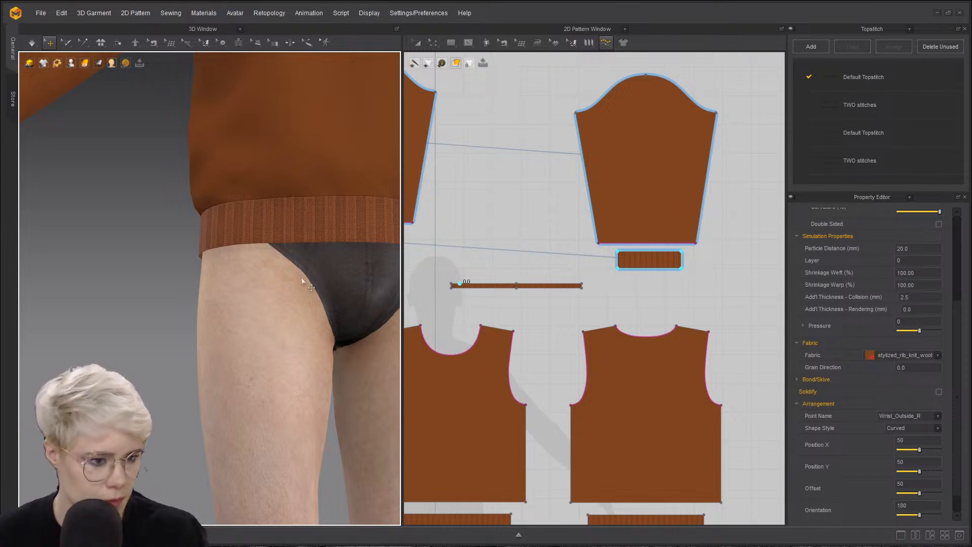
pyautogui.moveTo(304, 278); pyautogui.dragTo(256, 219, button='right')
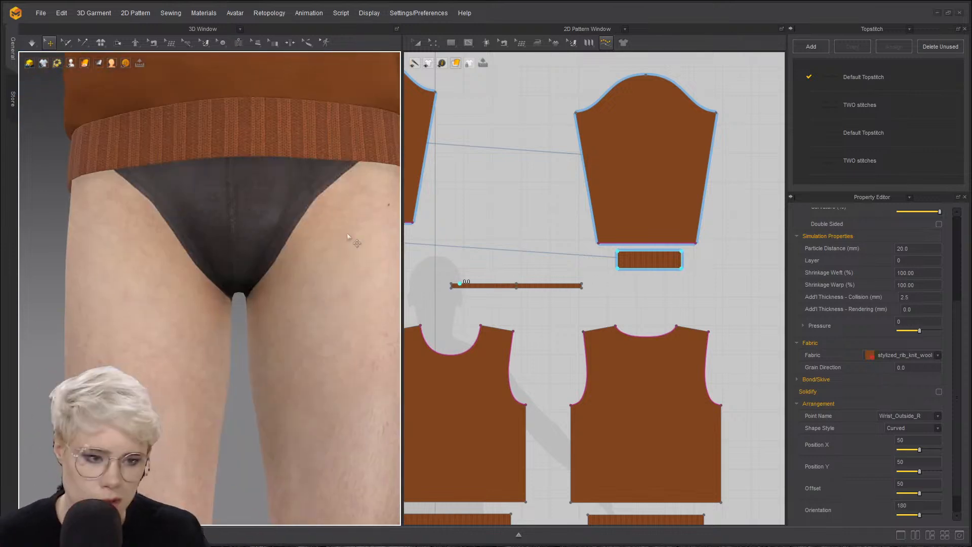
pyautogui.scroll(-5, 276, 256)
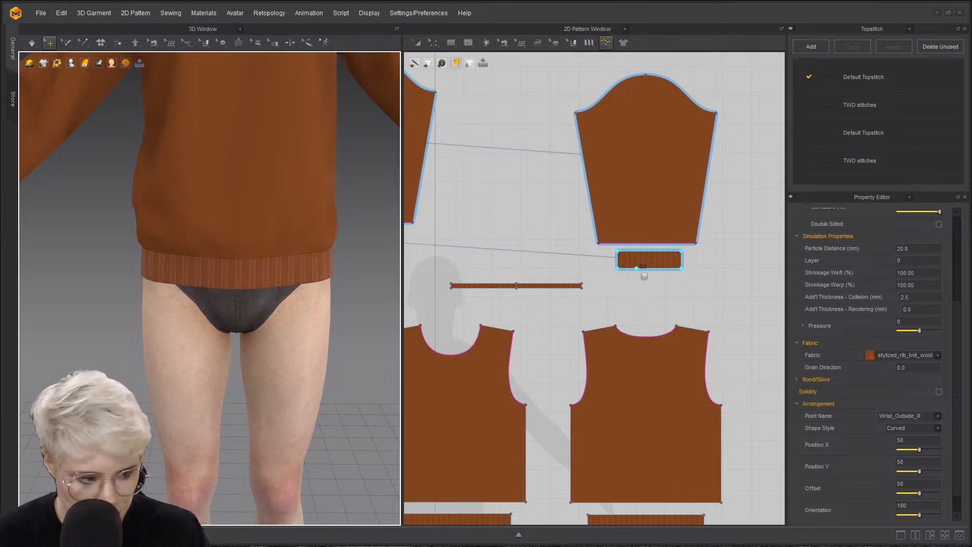
# - Add a Default Topstitch along the full bottom edge of both the front and back body patterns
pyautogui.moveTo(642, 273); pyautogui.dragTo(684, 220, button='middle')
pyautogui.click(418, 450)
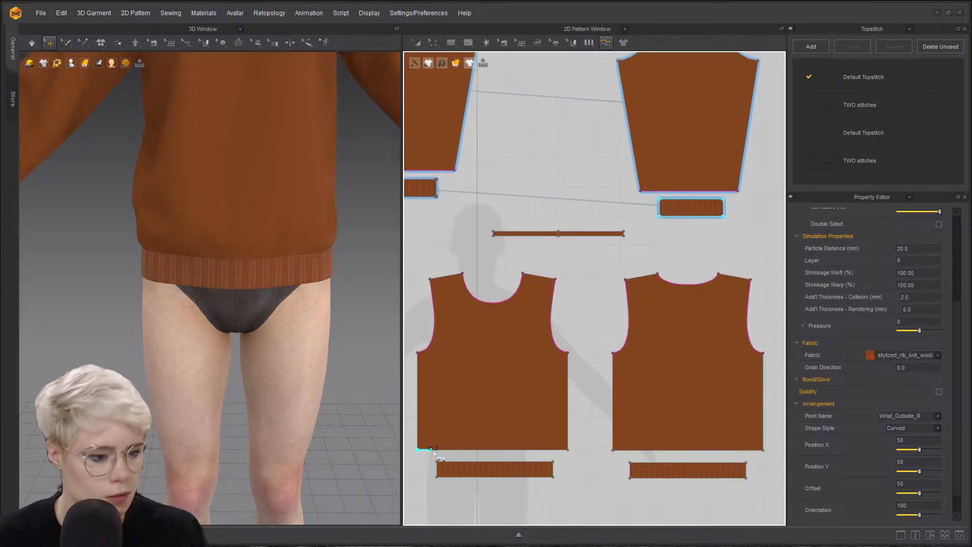
pyautogui.click(568, 449)
pyautogui.click(764, 452)
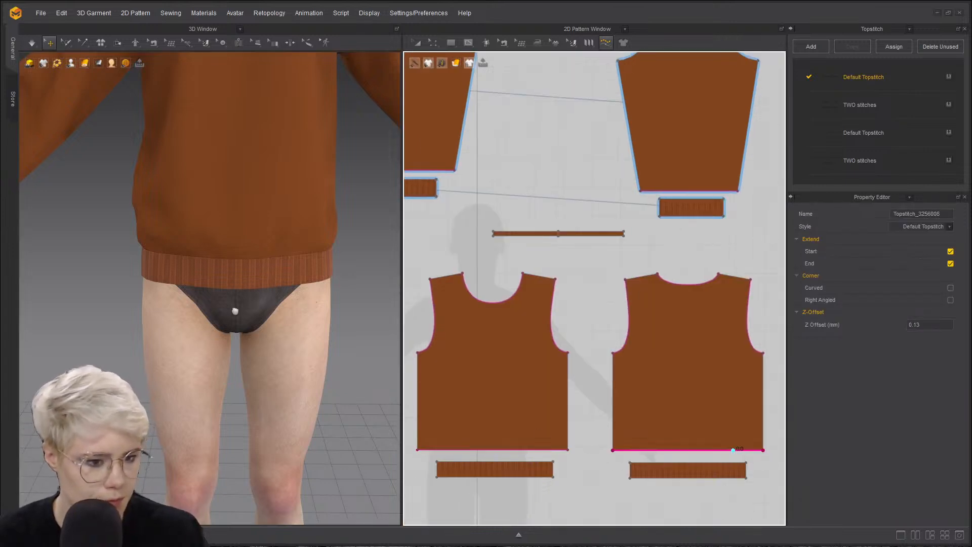
pyautogui.scroll(6, 223, 324)
pyautogui.scroll(2, 201, 349)
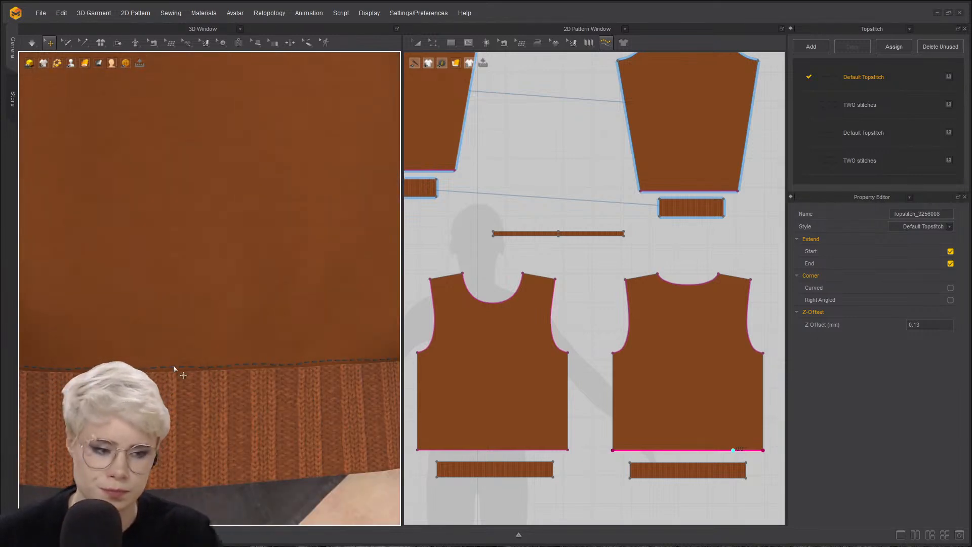
# - Add Default Topstitches along the shoulder edges of the front and back body patterns
pyautogui.scroll(-3, 637, 165)
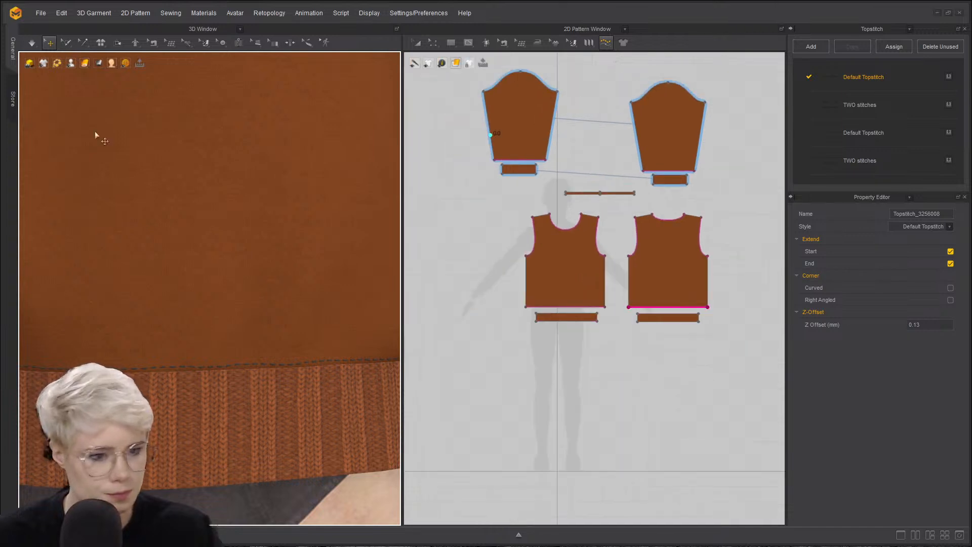
pyautogui.scroll(-2, 328, 217)
pyautogui.scroll(-1, 478, 249)
pyautogui.scroll(-4, 250, 183)
pyautogui.scroll(-3, 249, 183)
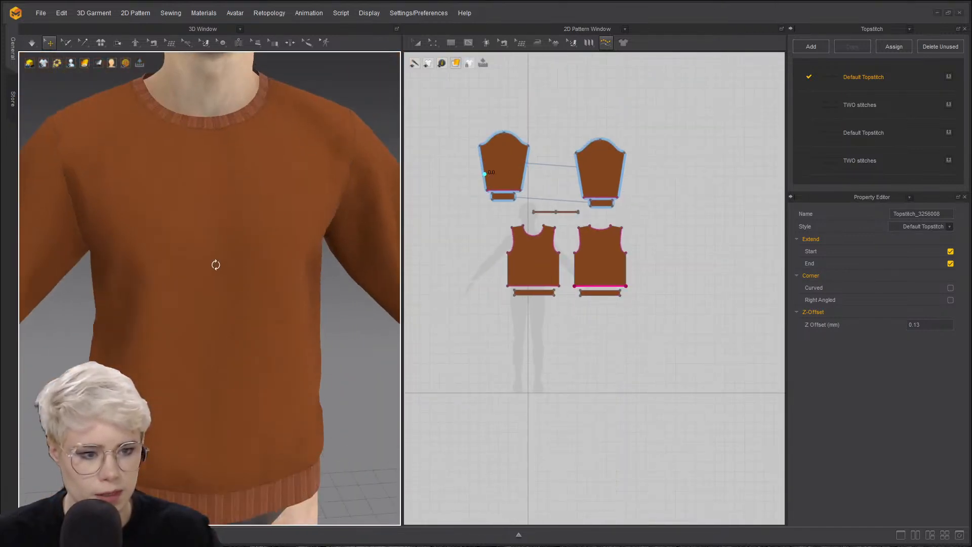
pyautogui.moveTo(212, 262); pyautogui.dragTo(304, 236, button='right')
pyautogui.click(247, 208)
pyautogui.scroll(4, 241, 250)
pyautogui.moveTo(241, 250); pyautogui.dragTo(454, 263, button='right')
pyautogui.scroll(5, 487, 232)
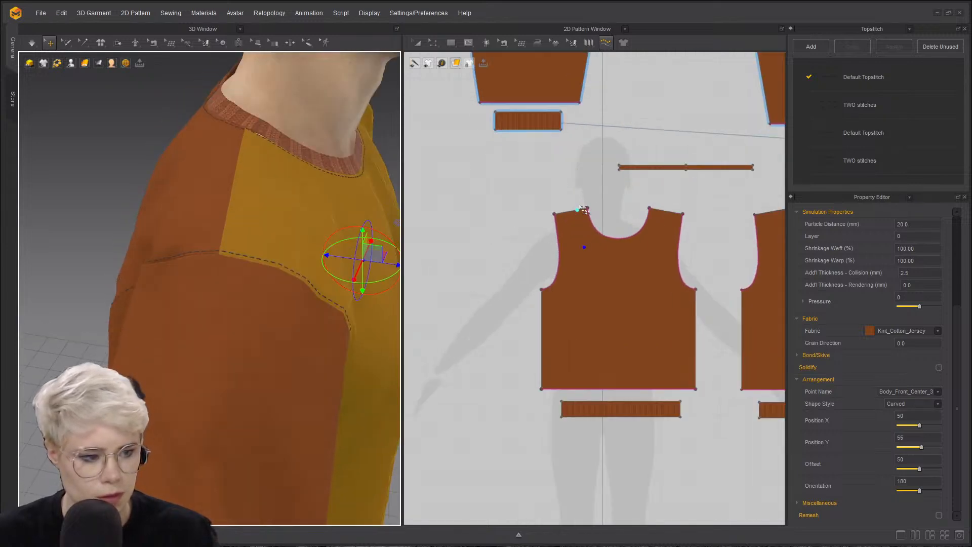
pyautogui.click(571, 210)
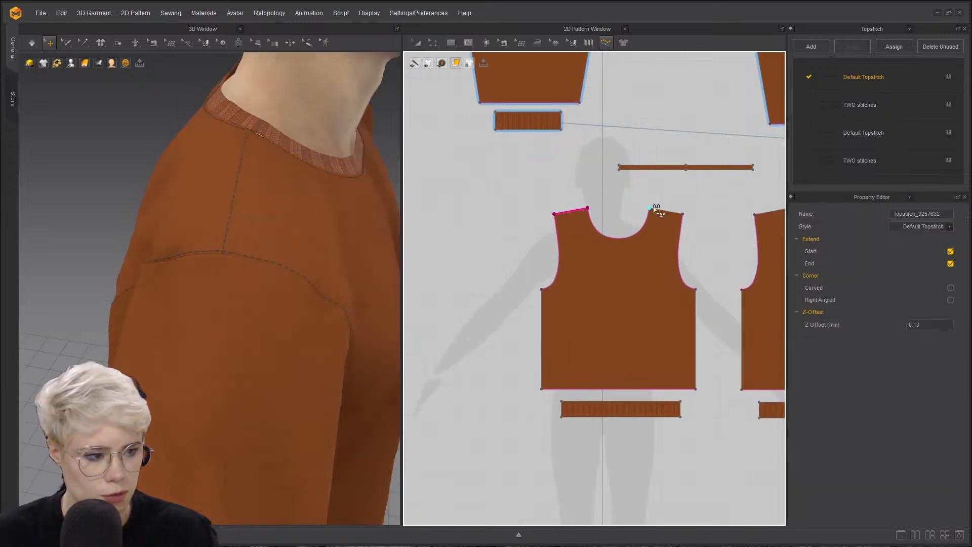
pyautogui.click(683, 215)
pyautogui.scroll(-2, 517, 233)
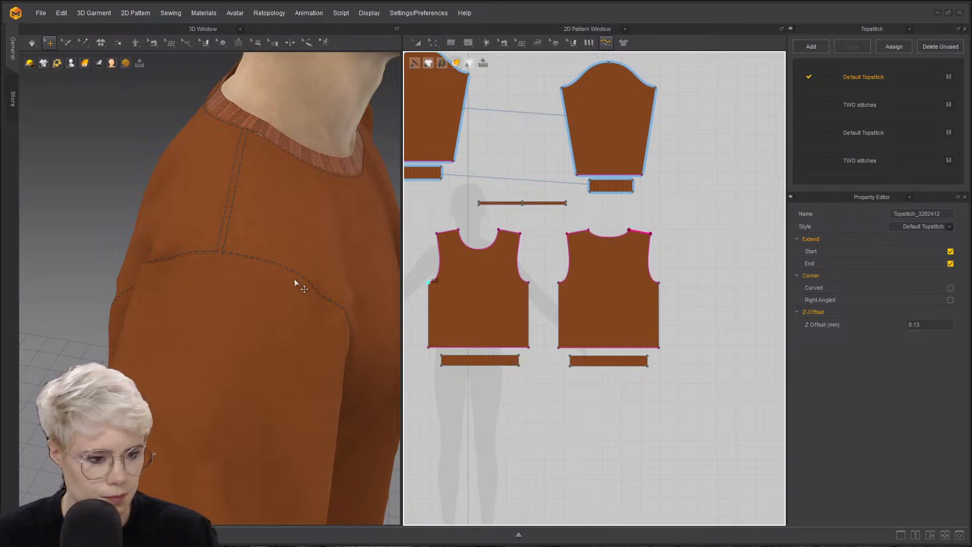
# - Examine the topstitching around the shoulders, armholes and sleeves on the avatar
pyautogui.moveTo(295, 282); pyautogui.dragTo(264, 180, button='right')
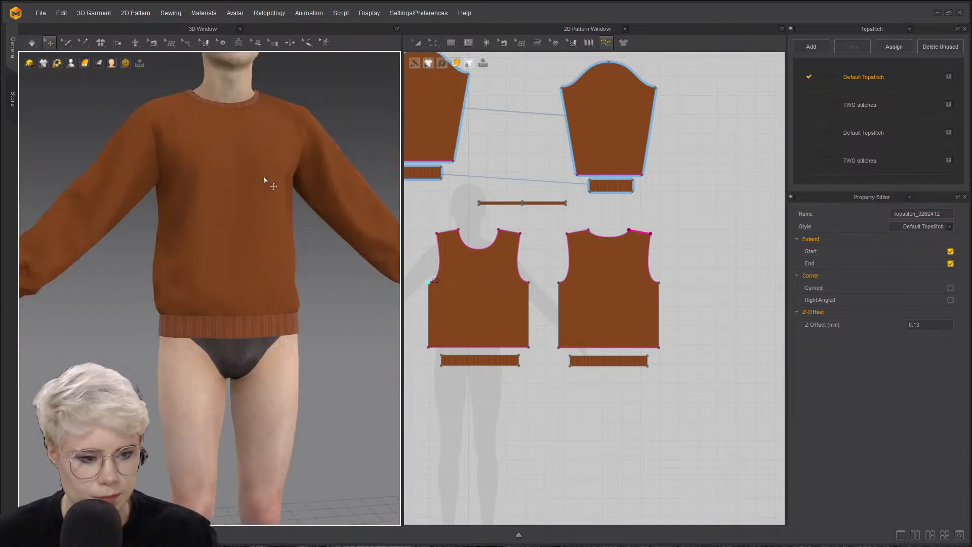
pyautogui.moveTo(263, 180); pyautogui.dragTo(191, 232, button='middle')
pyautogui.moveTo(174, 204); pyautogui.dragTo(186, 211, button='right')
pyautogui.moveTo(185, 211); pyautogui.dragTo(201, 223, button='middle')
pyautogui.scroll(1, 256, 228)
pyautogui.scroll(2, 257, 226)
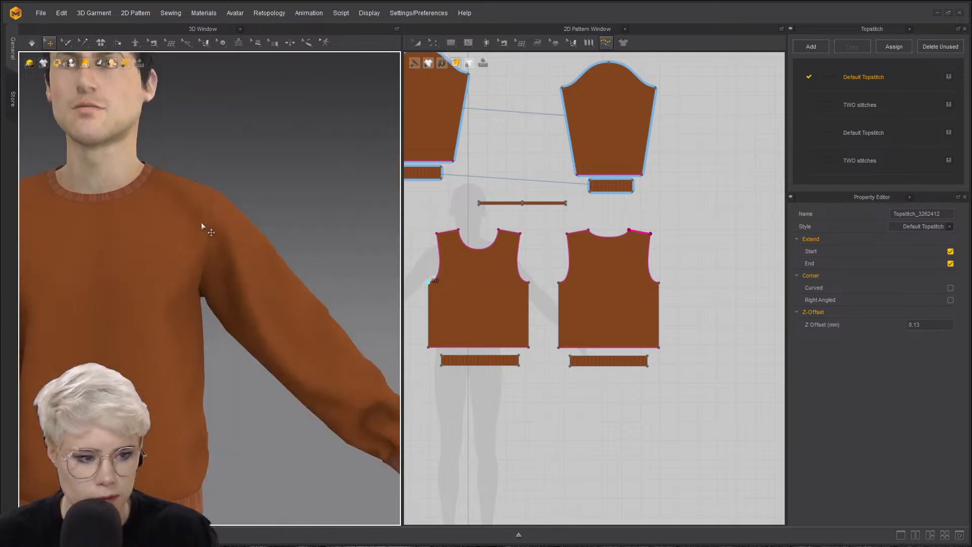
pyautogui.scroll(3, 203, 223)
pyautogui.scroll(1, 258, 288)
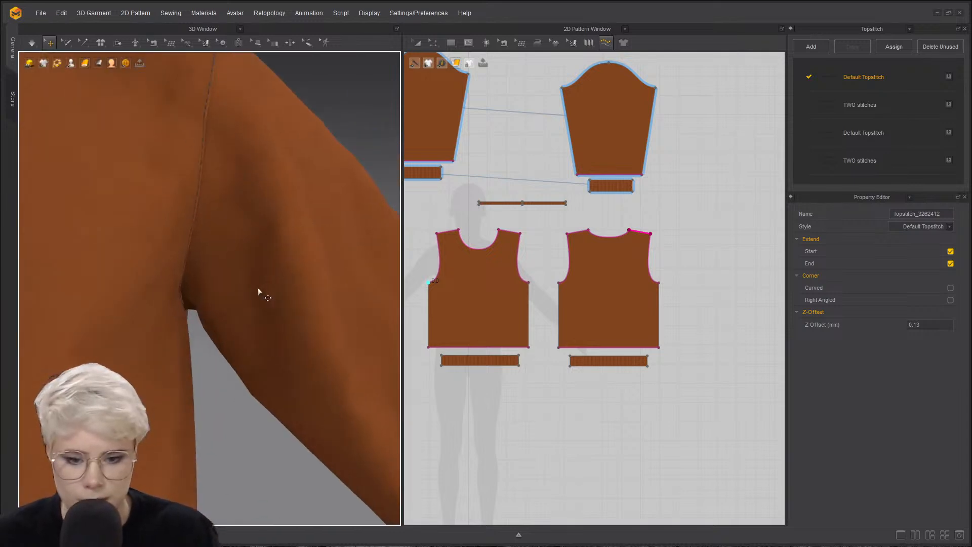
pyautogui.scroll(-5, 257, 287)
pyautogui.moveTo(225, 235); pyautogui.dragTo(294, 180, button='middle')
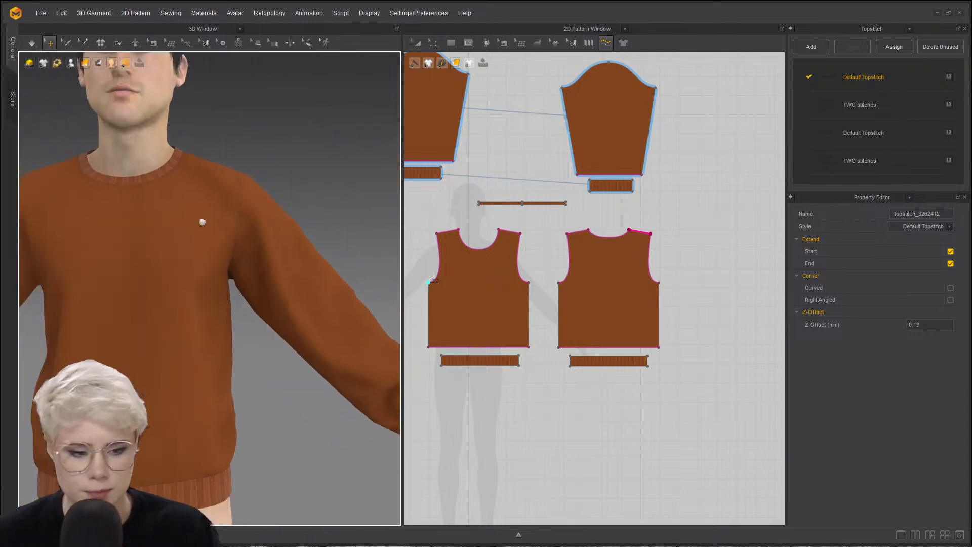
pyautogui.moveTo(202, 222); pyautogui.dragTo(237, 165, button='middle')
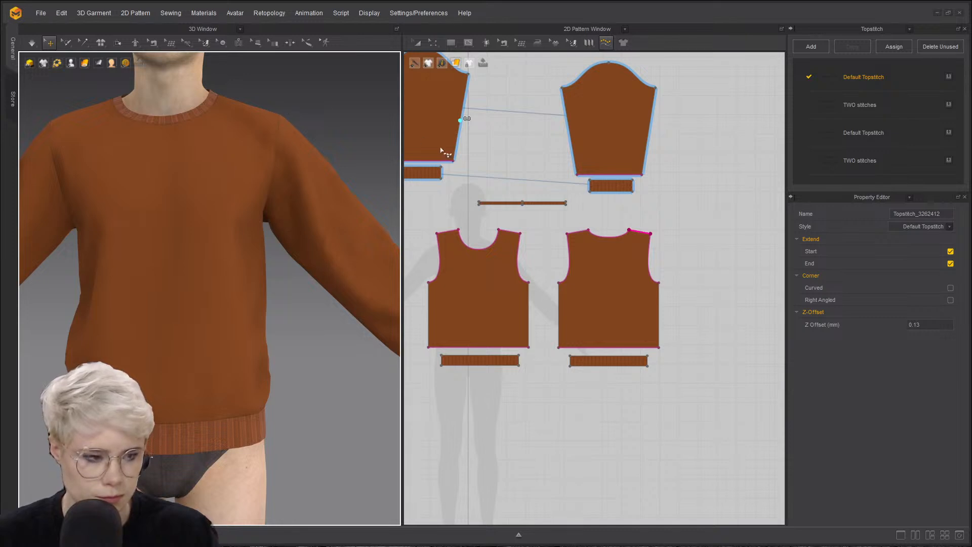
# - Leave topstitch editing and activate Transform Pattern
pyautogui.moveTo(526, 171); pyautogui.dragTo(566, 171, button='middle')
pyautogui.press('a')
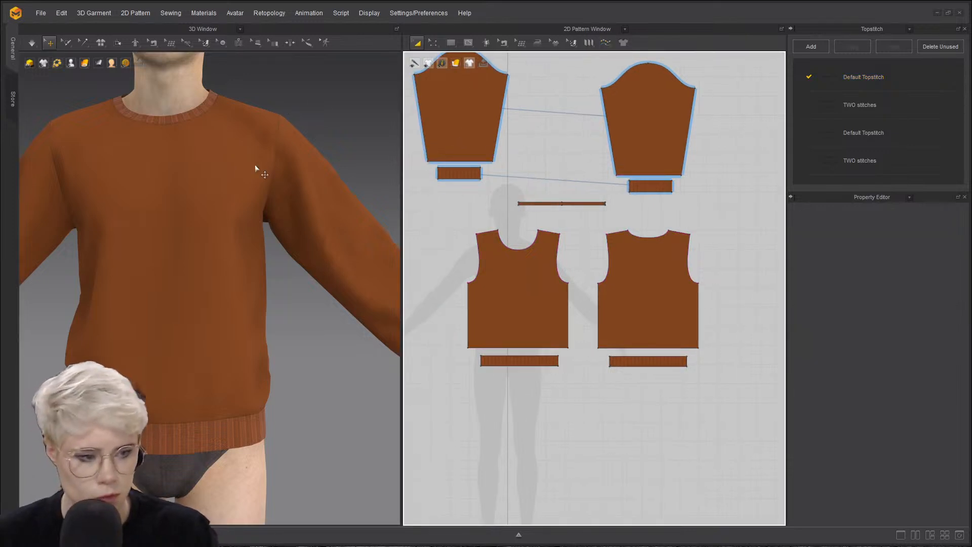
pyautogui.scroll(-2, 101, 236)
pyautogui.moveTo(100, 238); pyautogui.dragTo(146, 296, button='middle')
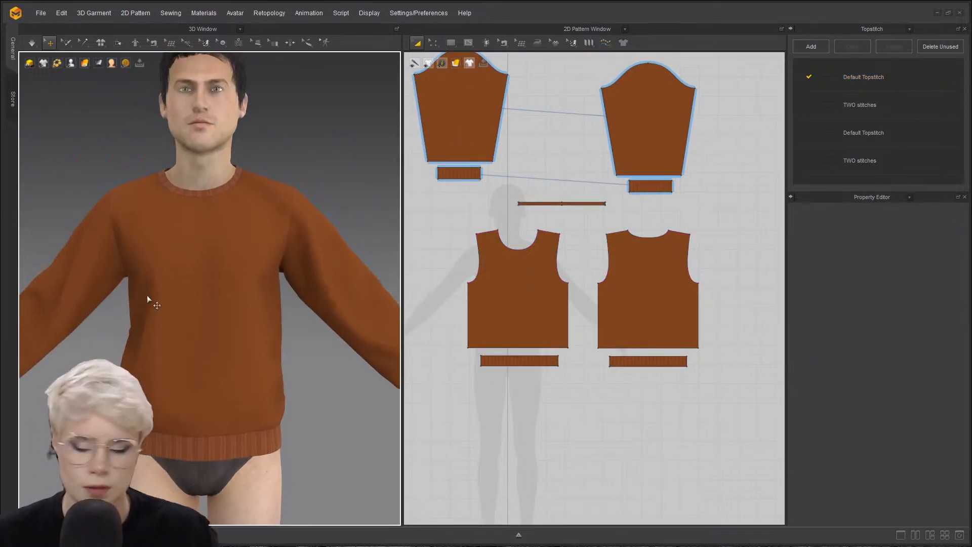
# - Reset the window layout so the Library is displayed and open its Stream part 2 favorites folder
pyautogui.click(959, 535)
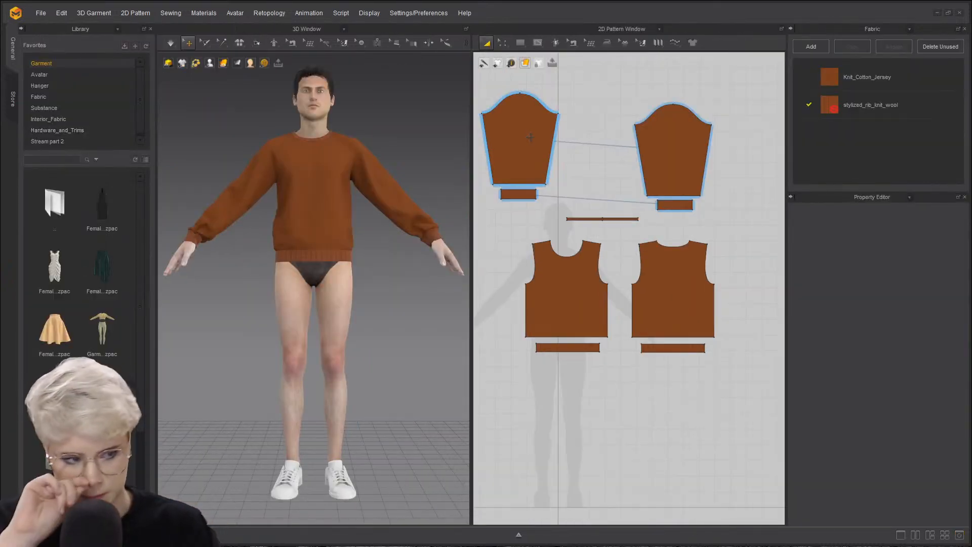
pyautogui.moveTo(326, 185); pyautogui.dragTo(313, 232, button='right')
pyautogui.scroll(5, 313, 232)
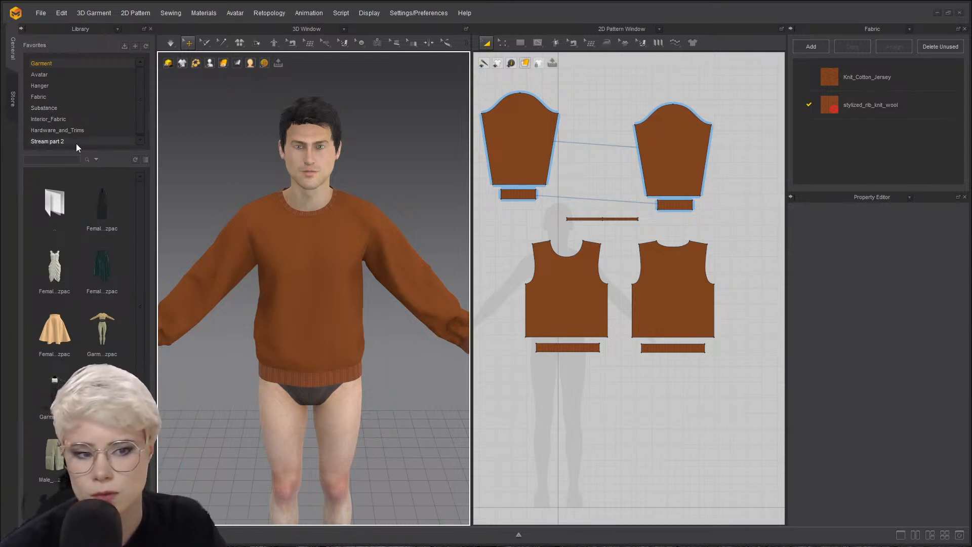
pyautogui.click(104, 141)
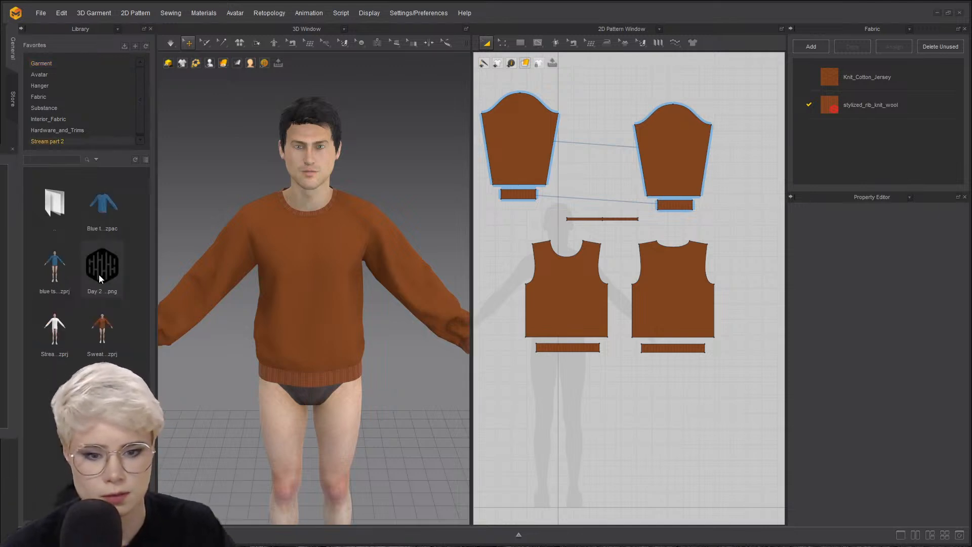
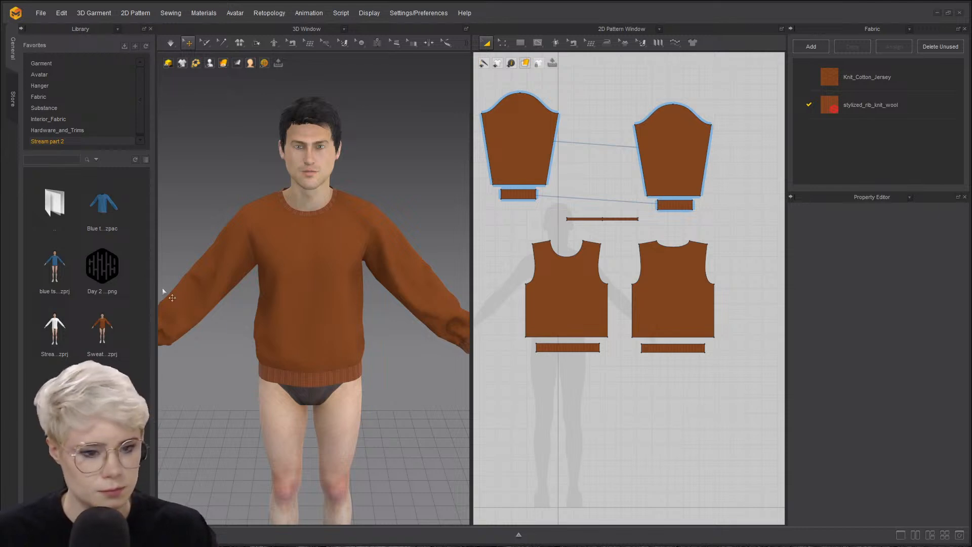
# - Detach the Texture tools as a floating toolbar over the 2D patterns
pyautogui.click(639, 45)
pyautogui.click(657, 43)
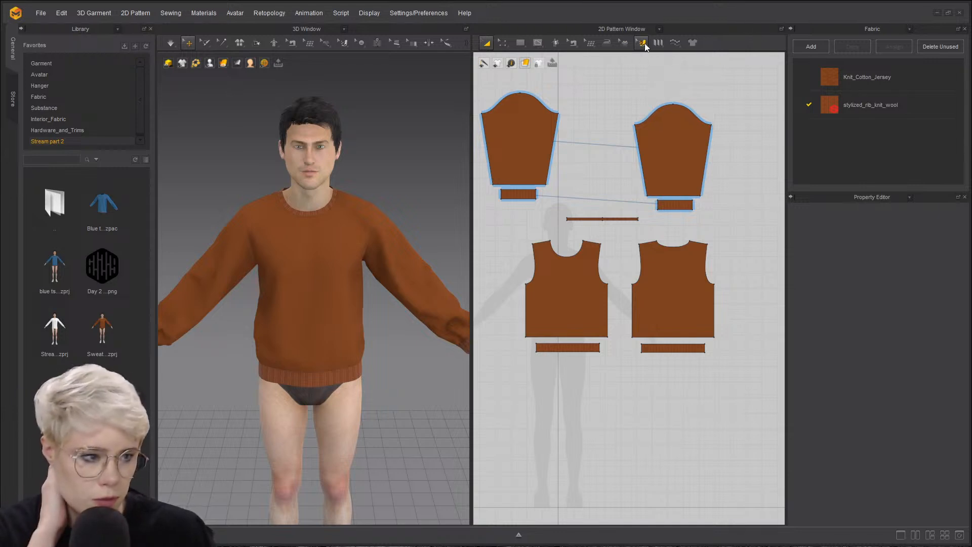
pyautogui.click(657, 43)
pyautogui.click(658, 53)
pyautogui.moveTo(672, 60); pyautogui.dragTo(734, 67)
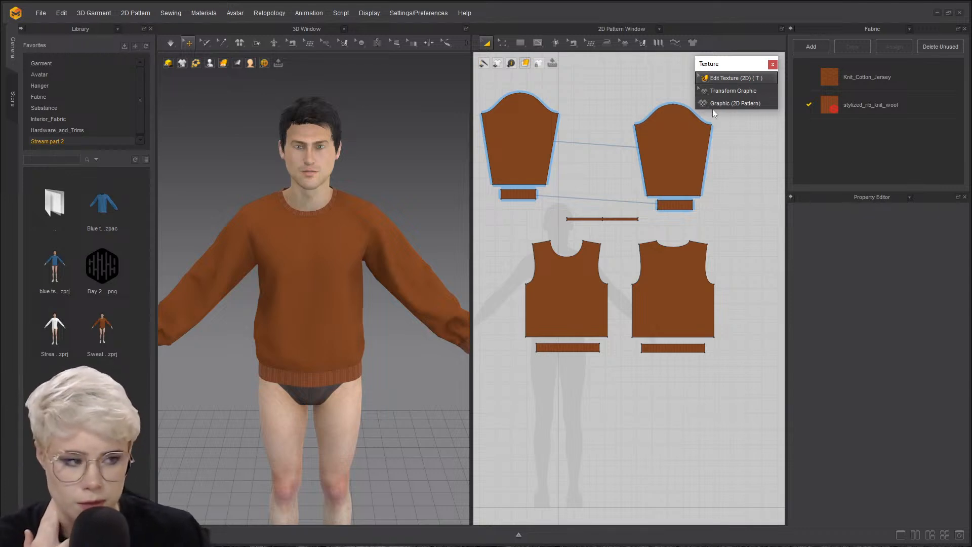
# - Load Day 2 graphic.png from the Stream part 2 folder with the Graphic (2D Pattern) tool
pyautogui.click(767, 104)
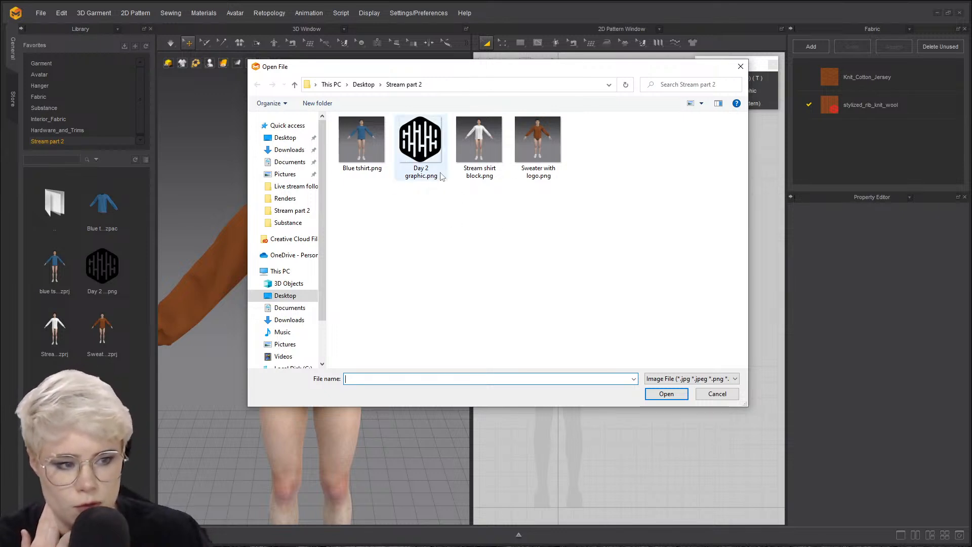
pyautogui.click(709, 379)
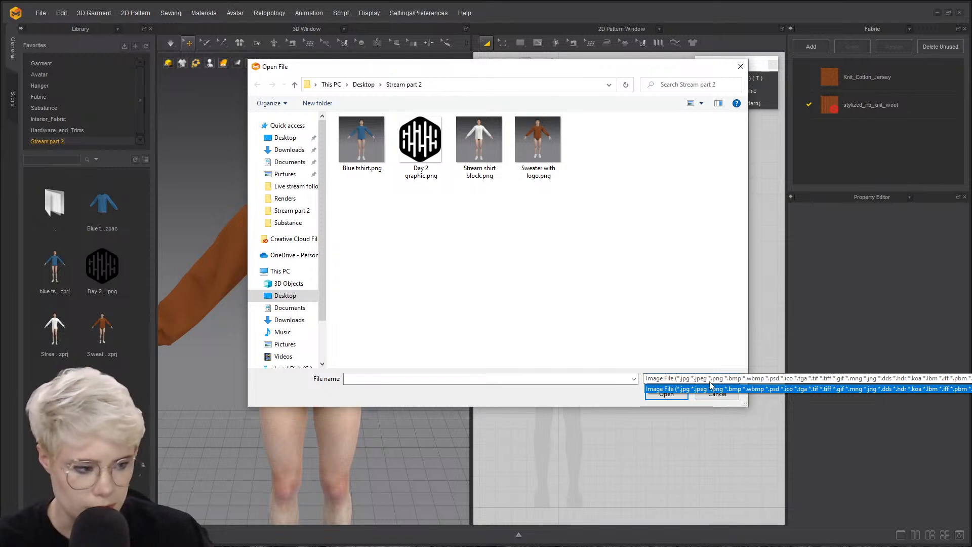
pyautogui.click(690, 349)
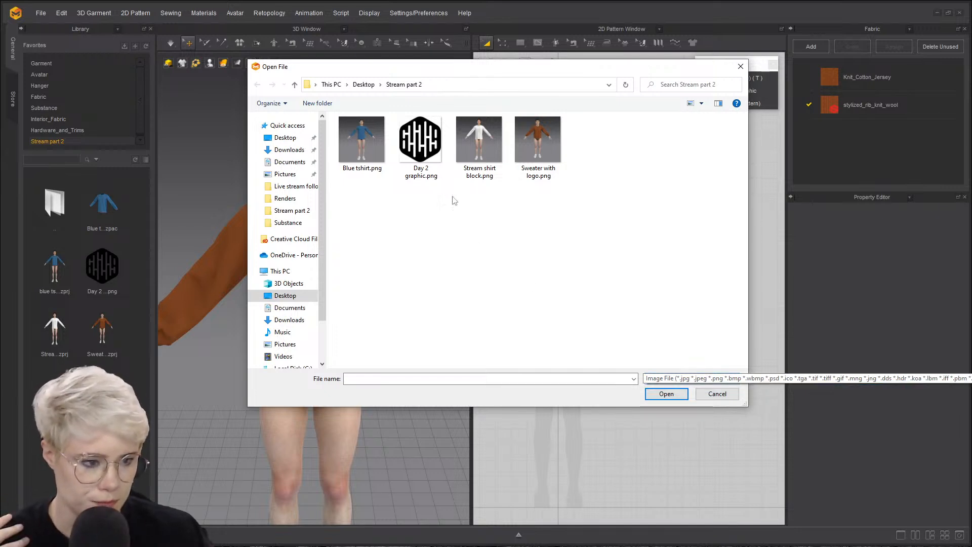
pyautogui.click(425, 141)
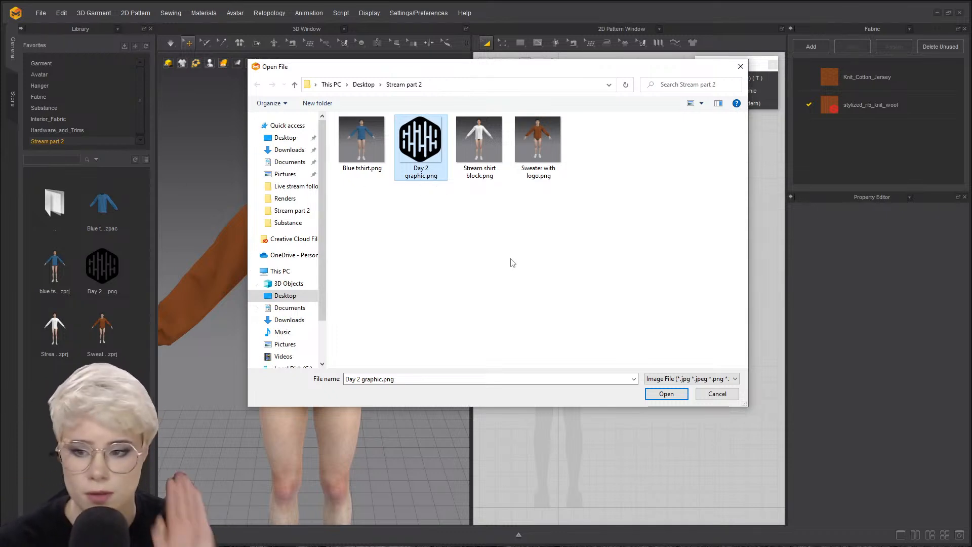
pyautogui.click(671, 392)
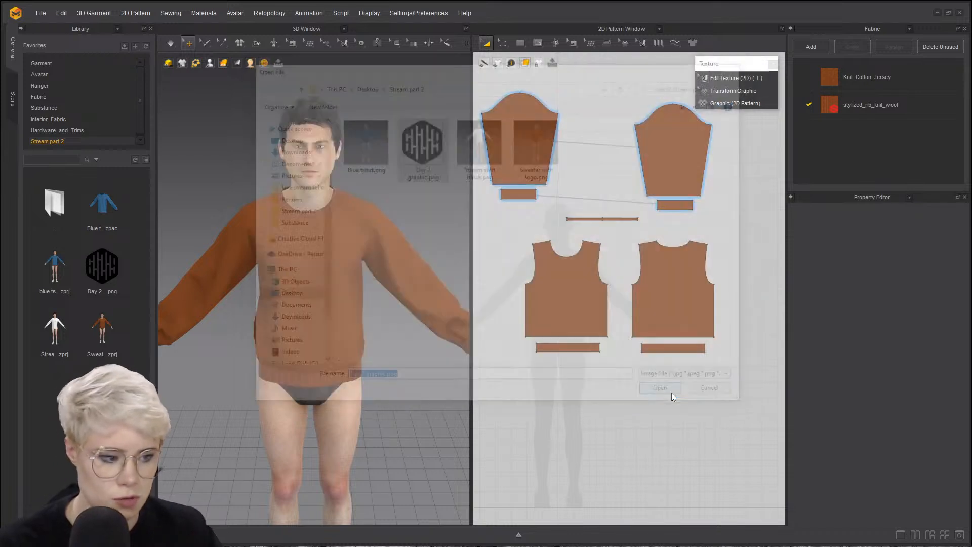
# - Place the graphic at 118.6 × 130.2 mm near the wearer's left shoulder on the front body pattern and inspect it on the sweater
pyautogui.scroll(2, 560, 308)
pyautogui.scroll(3, 575, 266)
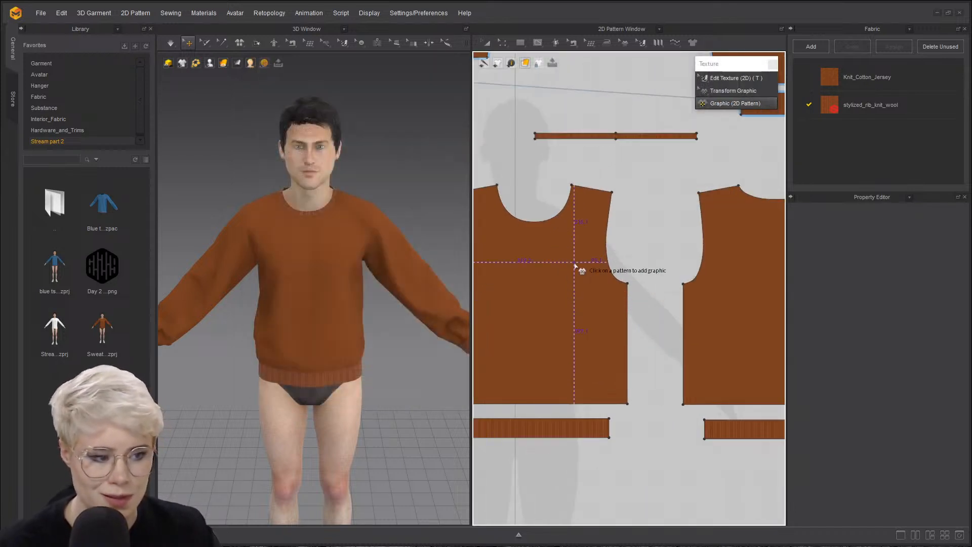
pyautogui.scroll(-3, 597, 228)
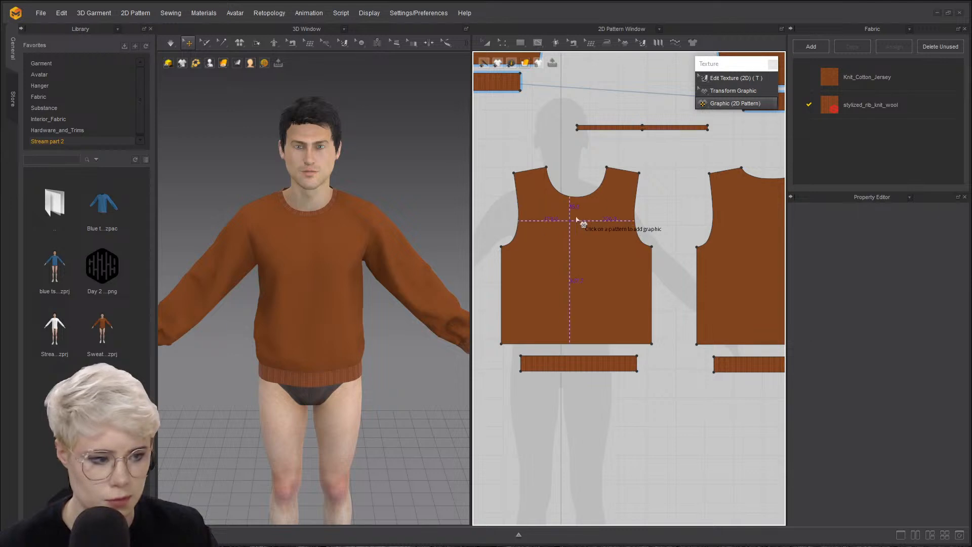
pyautogui.click(617, 197)
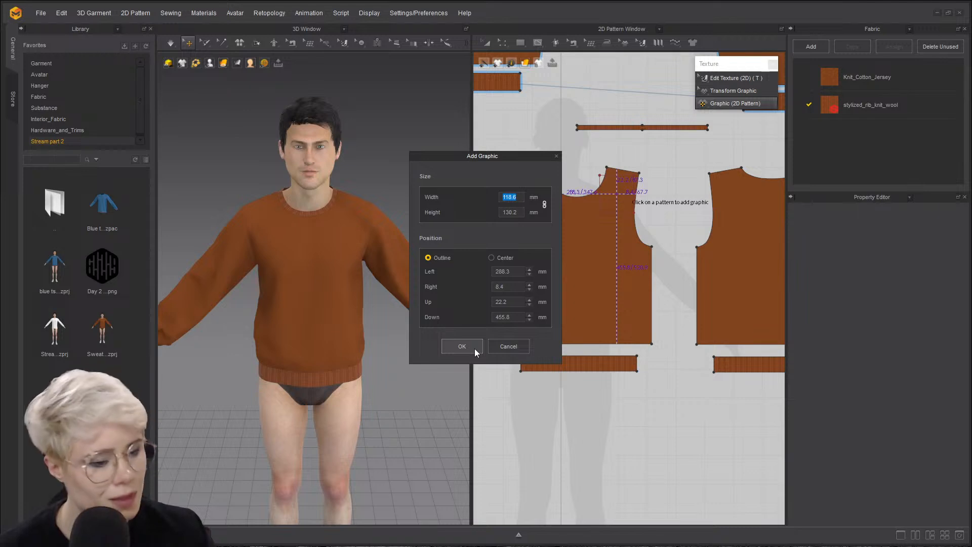
pyautogui.click(462, 346)
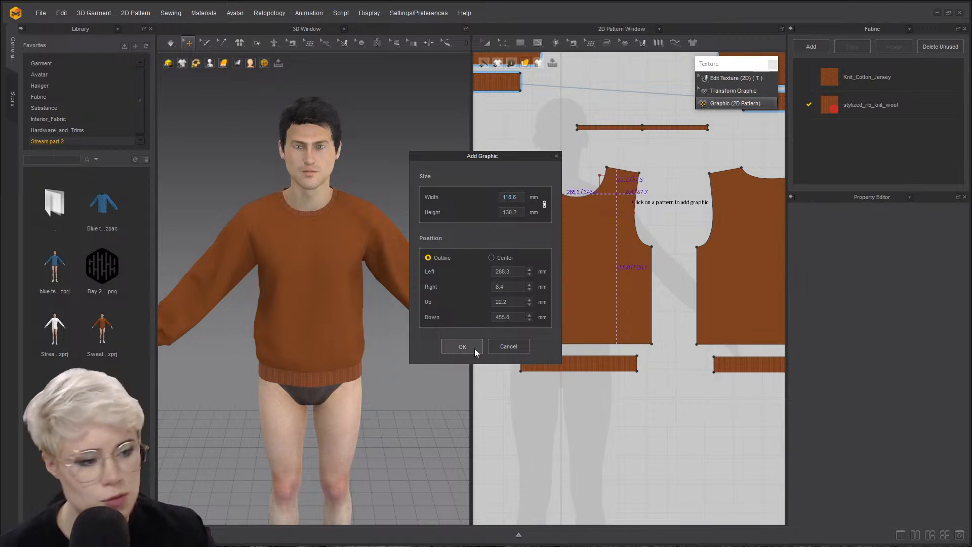
pyautogui.click(599, 186)
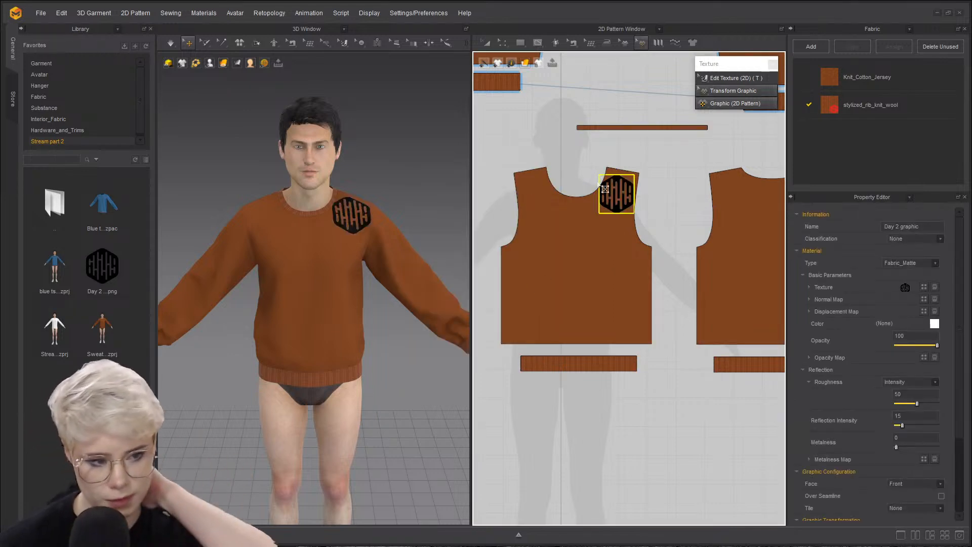
pyautogui.scroll(8, 236, 325)
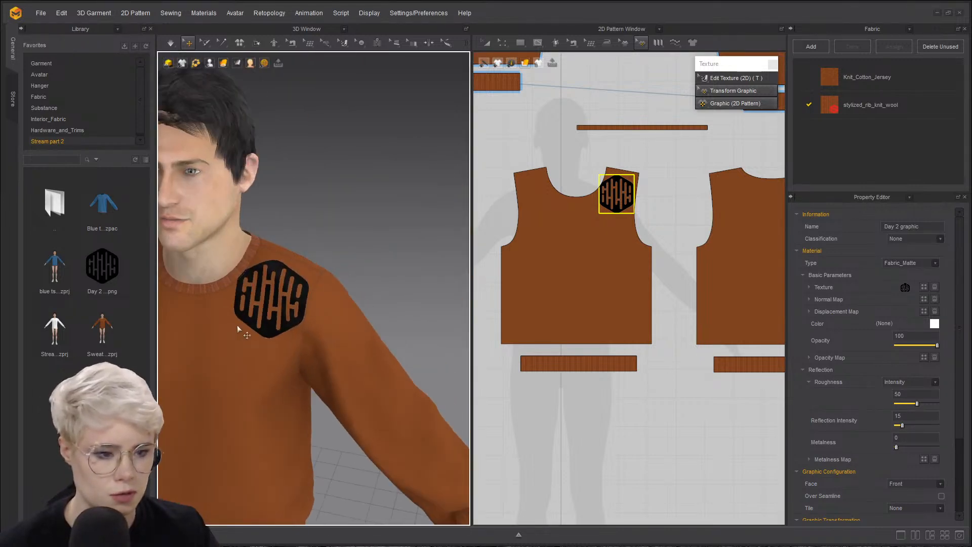
pyautogui.scroll(10, 335, 283)
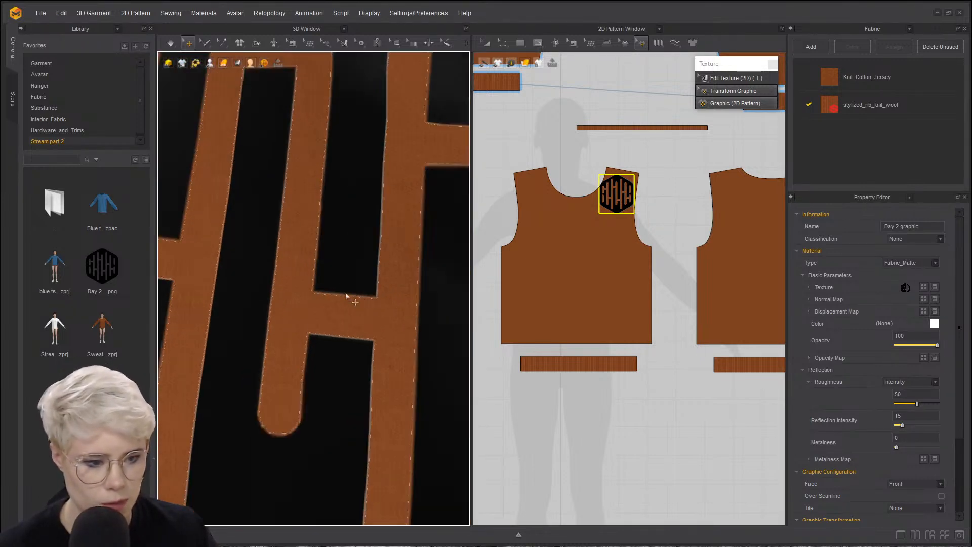
pyautogui.scroll(-10, 335, 375)
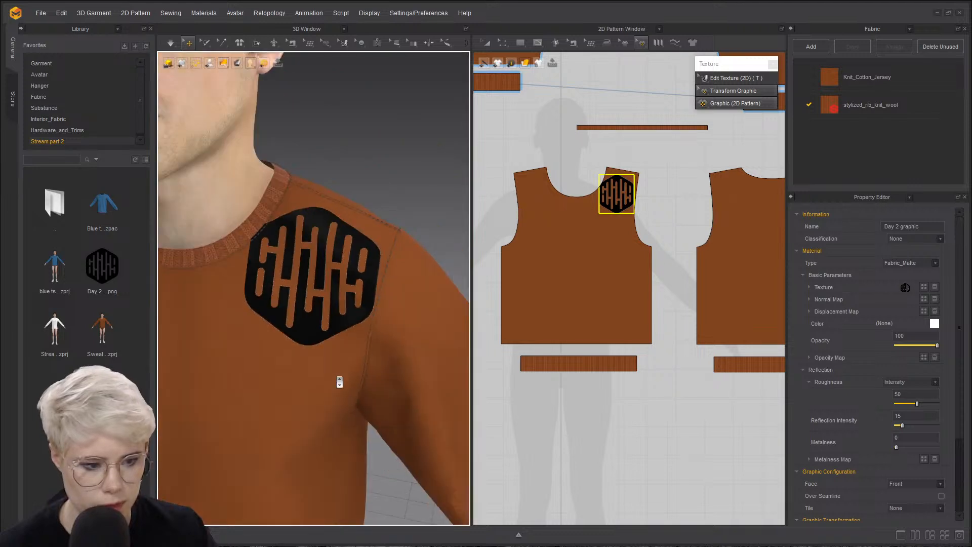
pyautogui.moveTo(308, 333); pyautogui.dragTo(354, 306, button='right')
# - Move the graphic from the shoulder down to the mid-chest of the front body pattern with Transform Graphic
pyautogui.press('a')
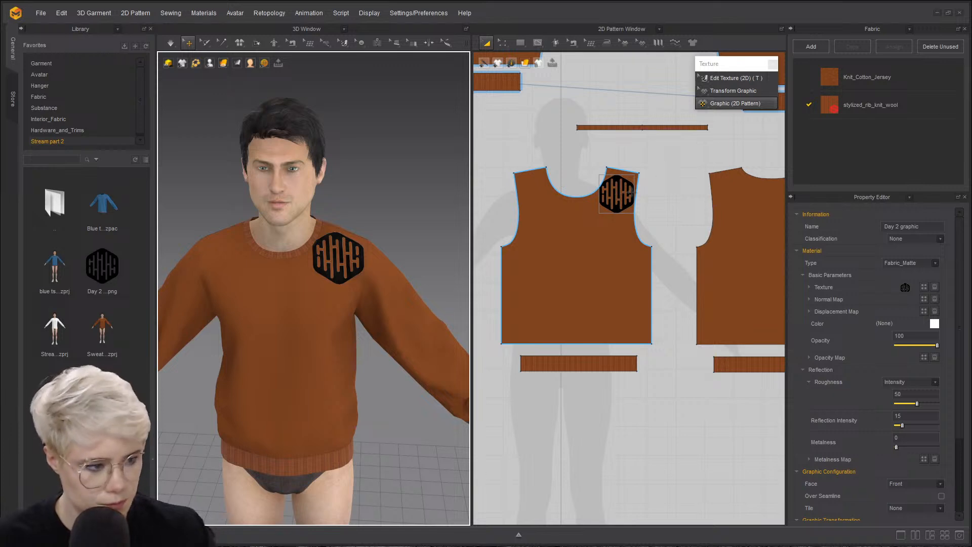
pyautogui.moveTo(617, 194); pyautogui.dragTo(592, 233)
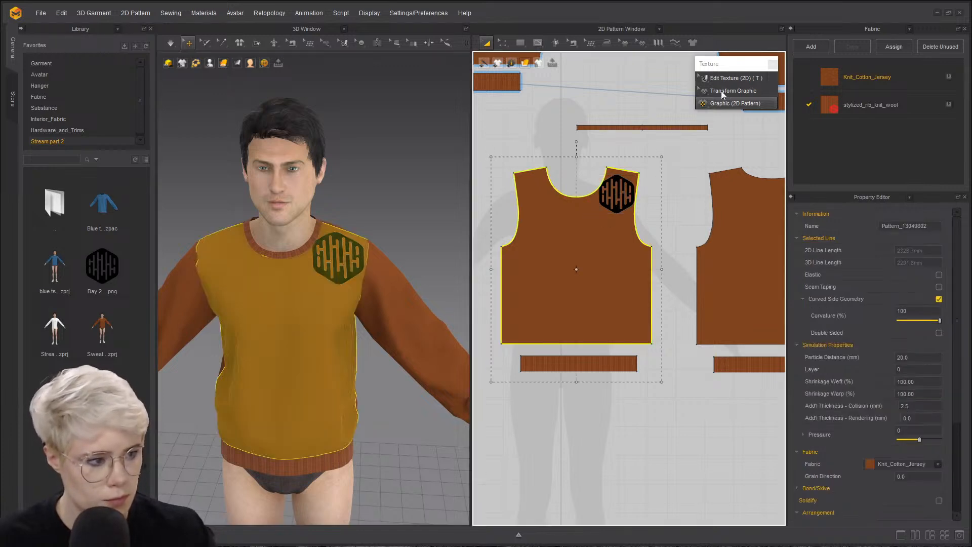
pyautogui.hotkey('ctrl', 'z')
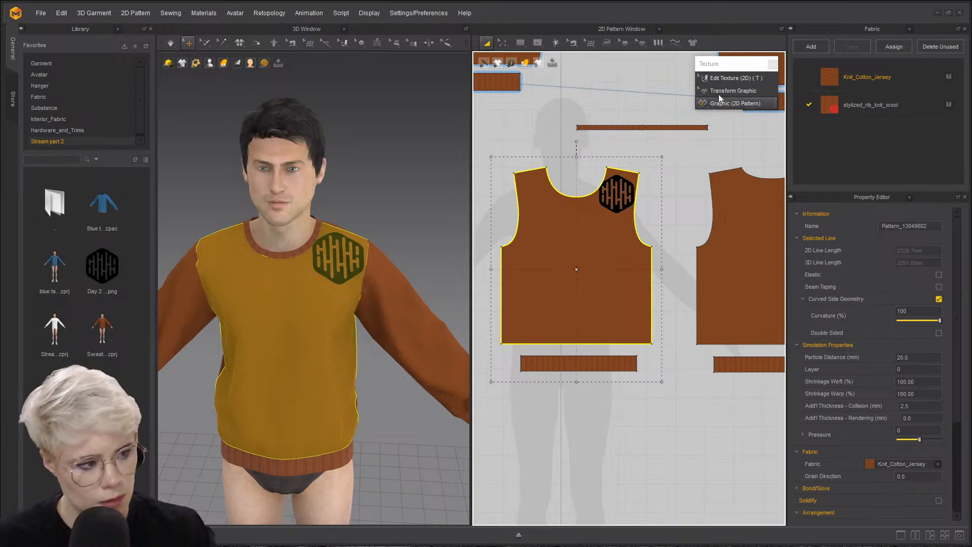
pyautogui.click(732, 90)
pyautogui.click(627, 190)
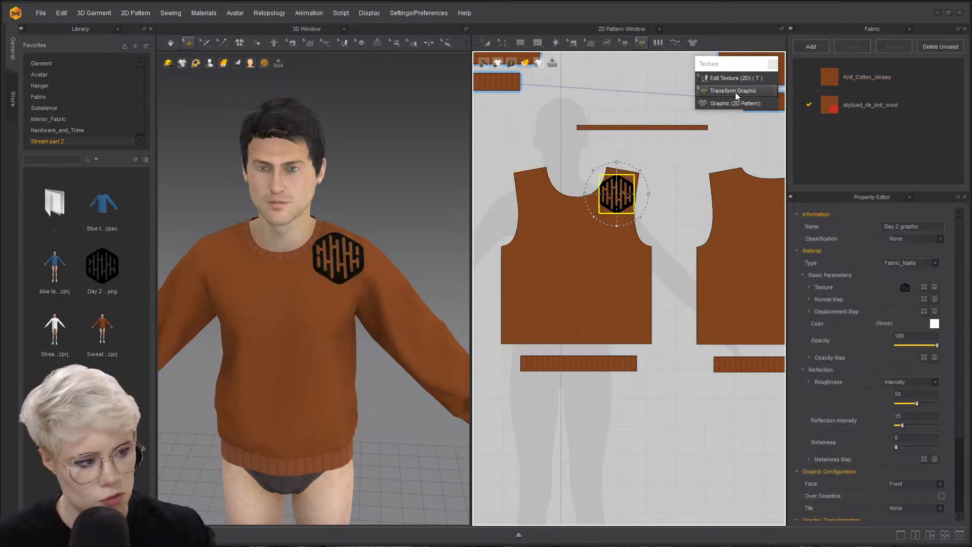
pyautogui.moveTo(631, 198); pyautogui.dragTo(615, 230)
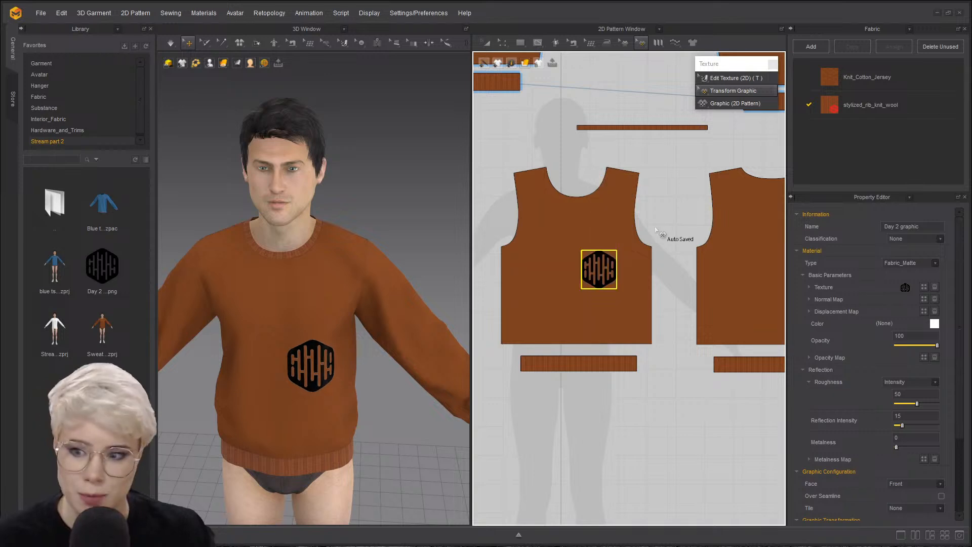
pyautogui.moveTo(598, 269)
pyautogui.mouseDown()
pyautogui.moveTo(615, 200)
pyautogui.moveTo(586, 256)
pyautogui.moveTo(599, 267)
pyautogui.moveTo(591, 263)
pyautogui.mouseUp()
pyautogui.click(607, 247)
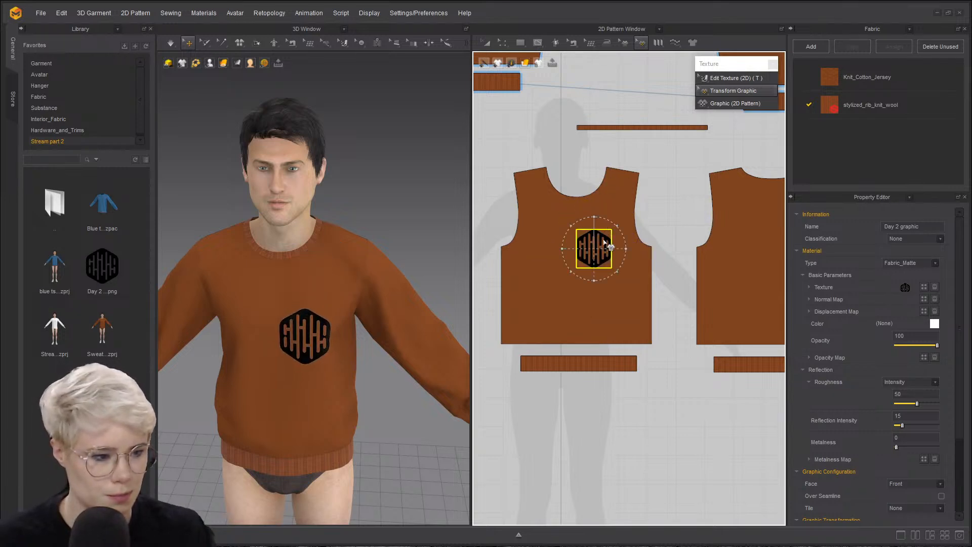
# - Delete the logo graphic from the front body pattern
pyautogui.click(646, 207)
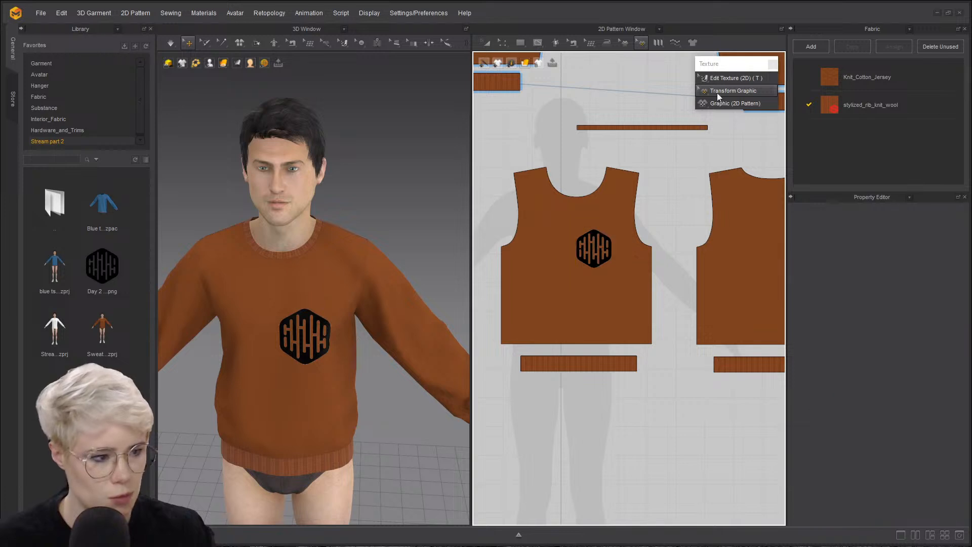
pyautogui.click(601, 242)
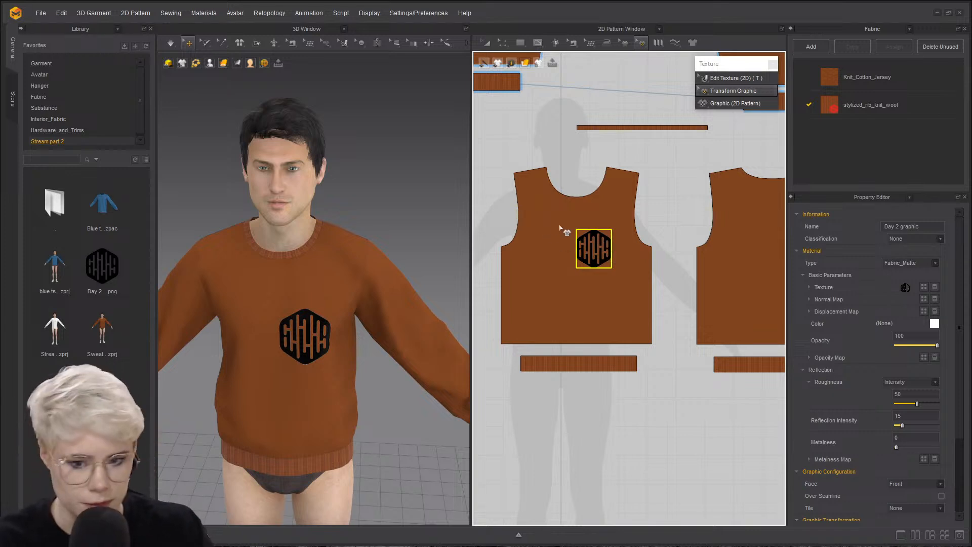
pyautogui.press('Delete')
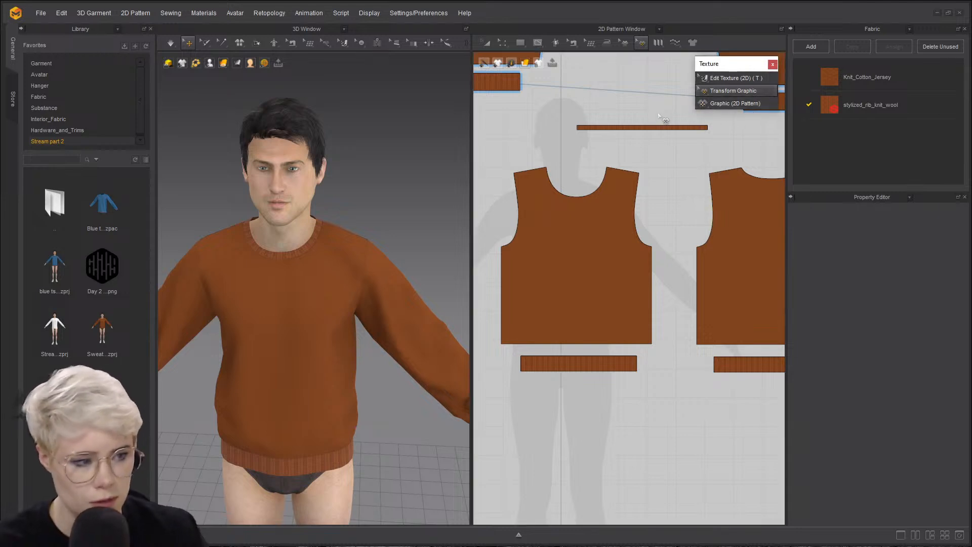
# - Close the floating Texture toolbar and detach the Texture tools again over the 2D patterns
pyautogui.click(772, 64)
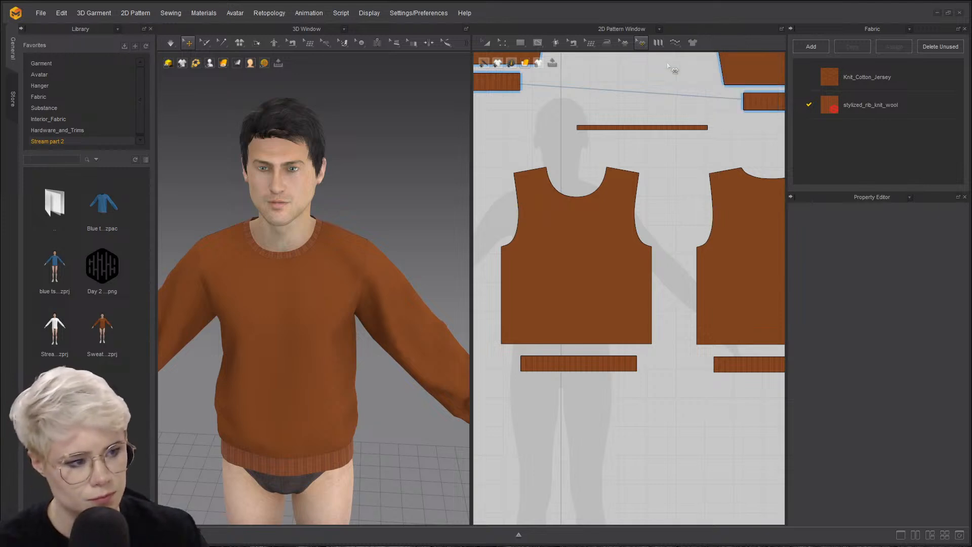
pyautogui.click(644, 43)
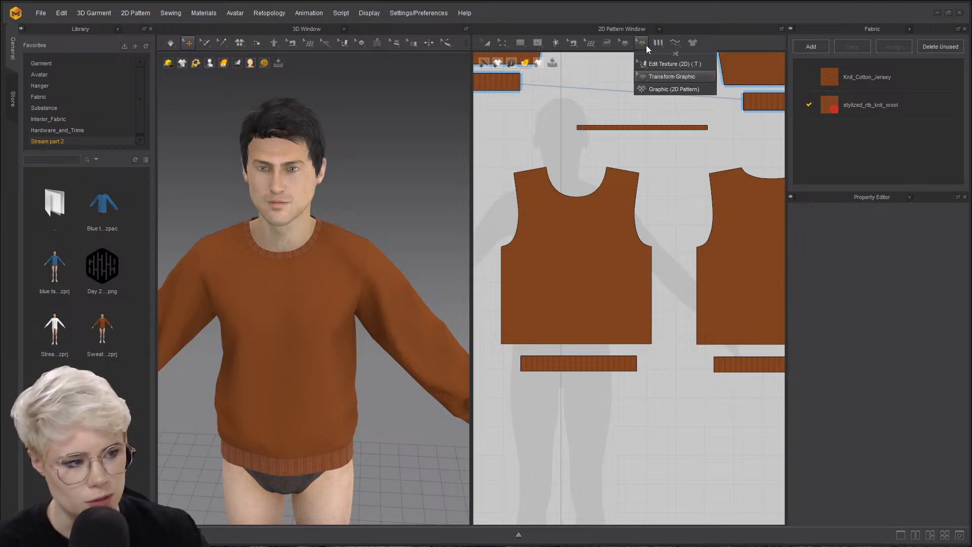
pyautogui.click(659, 54)
pyautogui.moveTo(666, 58); pyautogui.dragTo(682, 70)
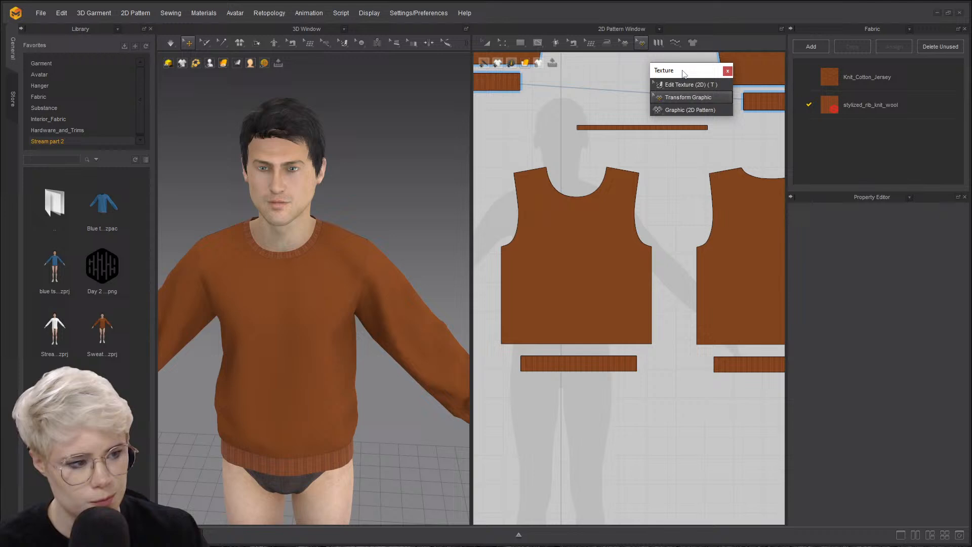
# - Add Day 2 graphic.png at 118.6 × 130.2 mm near the wearer's left shoulder on the front body pattern with Graphic (2D Pattern)
pyautogui.click(693, 112)
pyautogui.moveTo(479, 72); pyautogui.dragTo(627, 87)
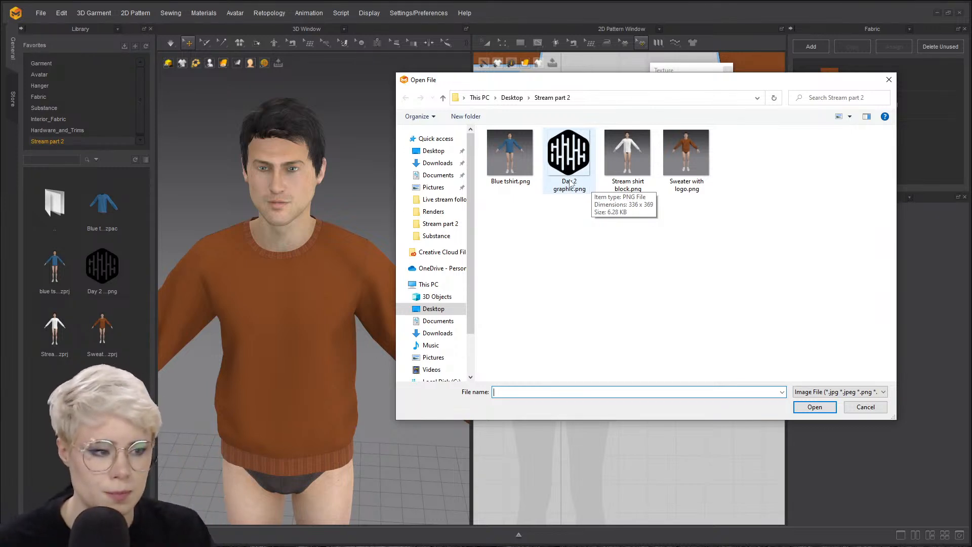
pyautogui.click(578, 184)
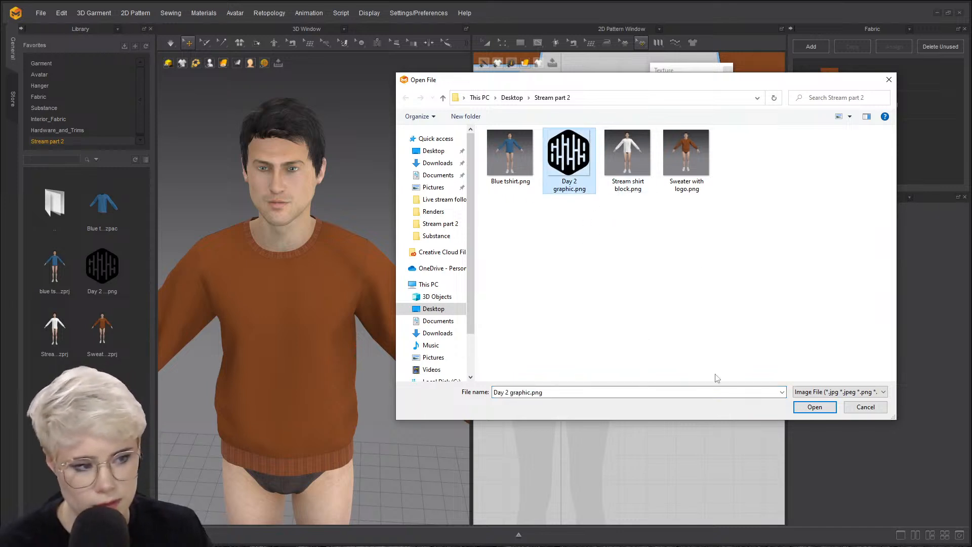
pyautogui.click(819, 411)
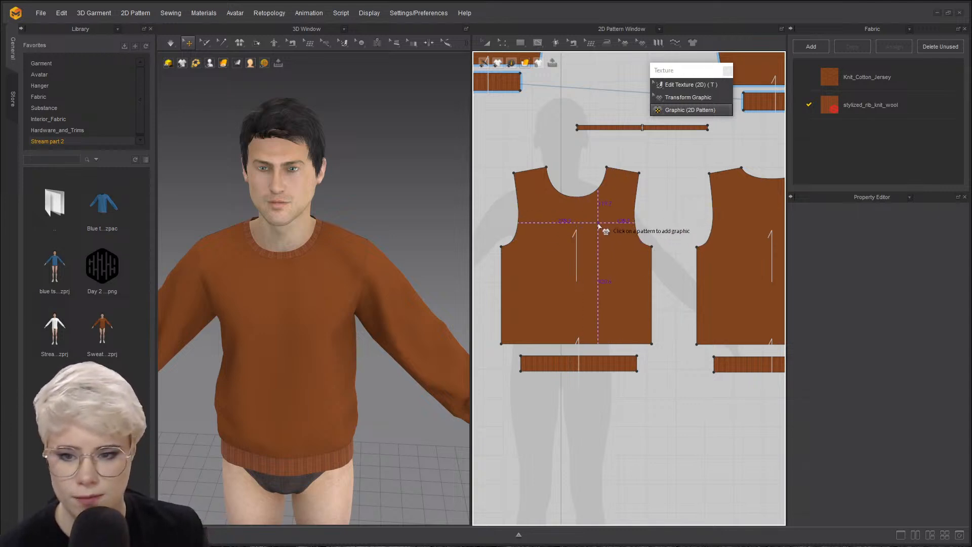
pyautogui.click(614, 205)
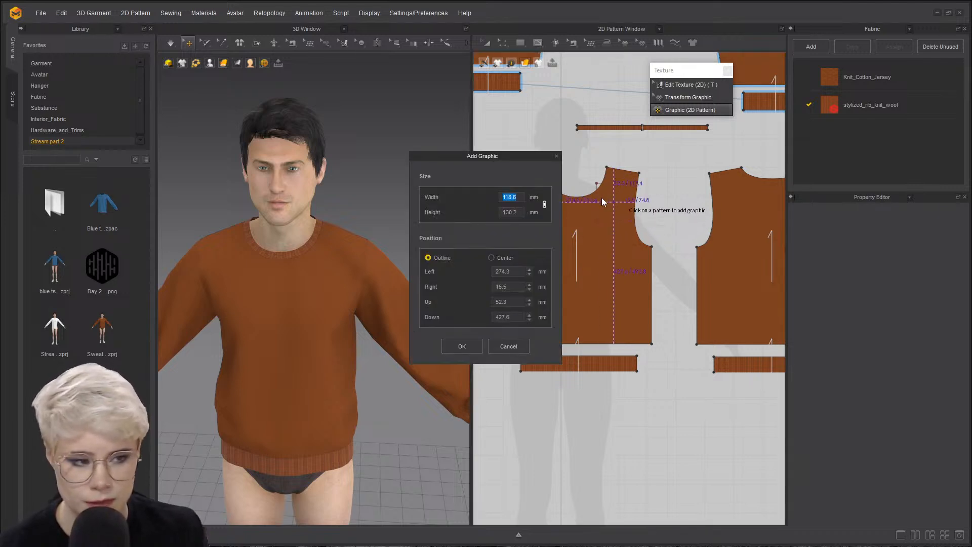
pyautogui.click(464, 346)
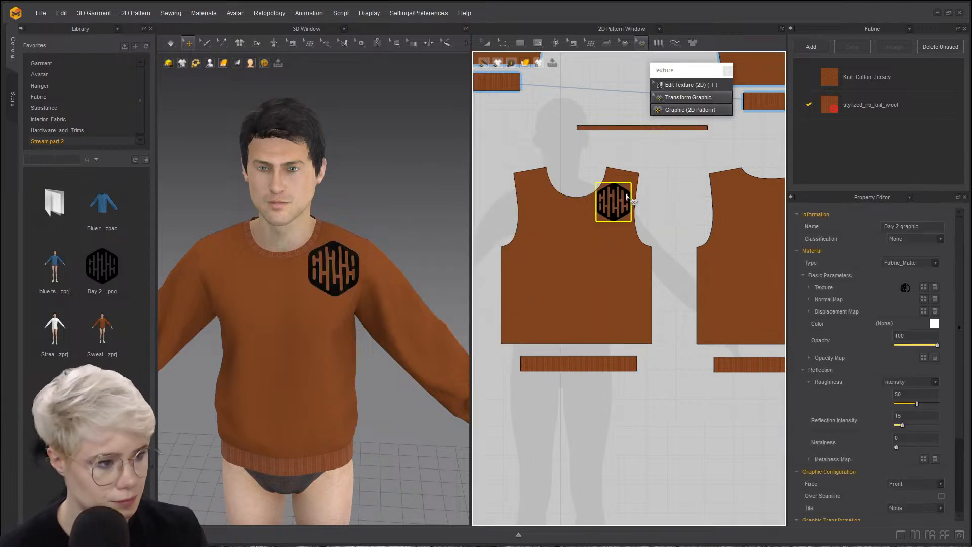
# - Move the graphic with Transform Graphic to the wearer's left upper chest, fully inside the front body pattern
pyautogui.click(712, 97)
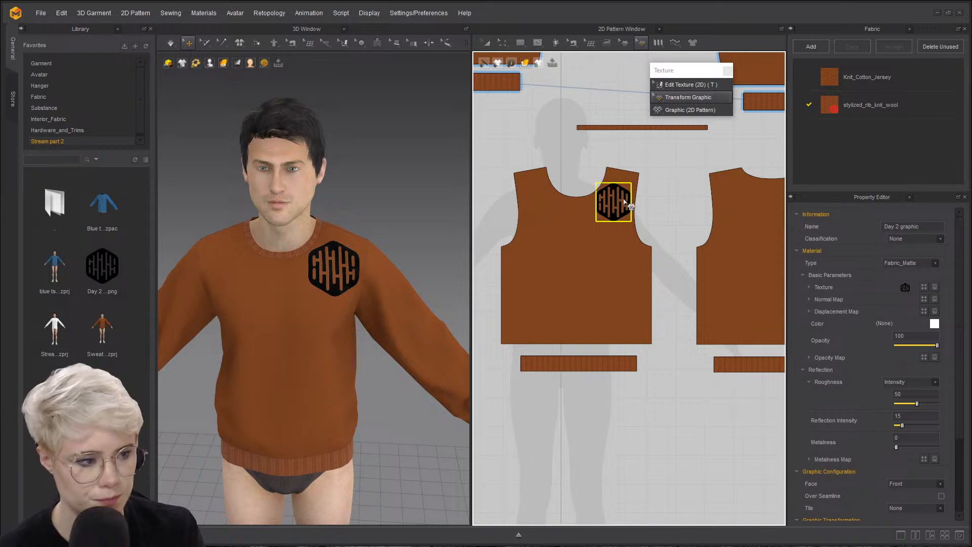
pyautogui.click(618, 183)
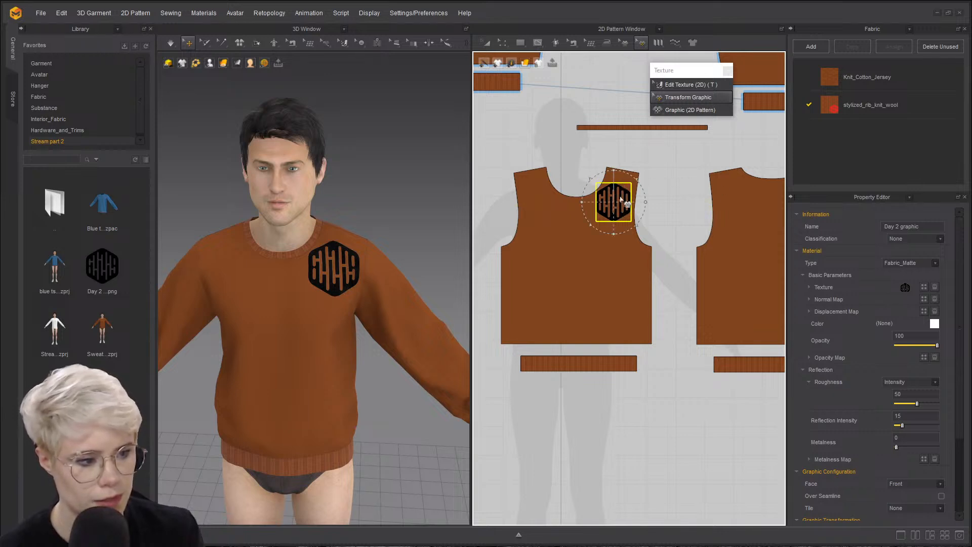
pyautogui.moveTo(620, 199); pyautogui.dragTo(566, 246)
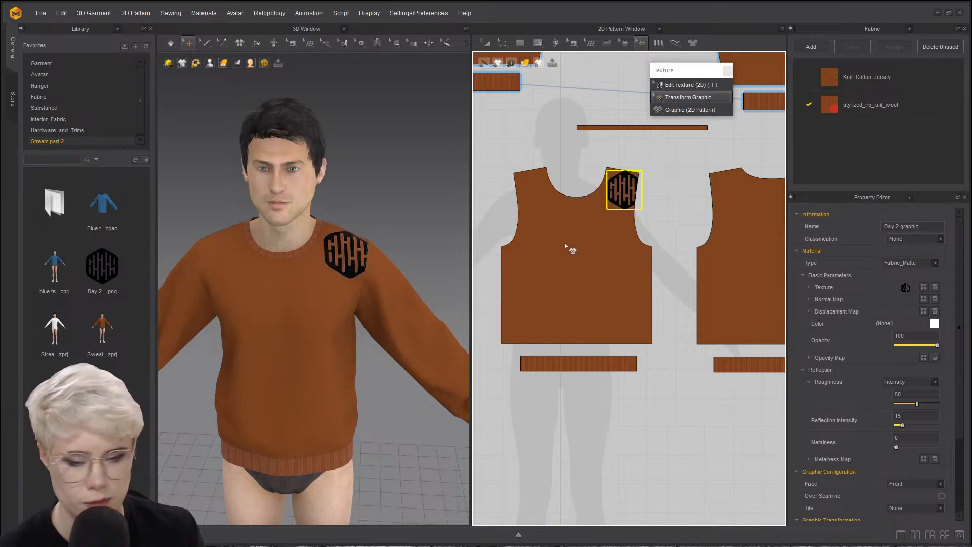
pyautogui.moveTo(610, 201); pyautogui.dragTo(594, 217)
pyautogui.scroll(3, 594, 217)
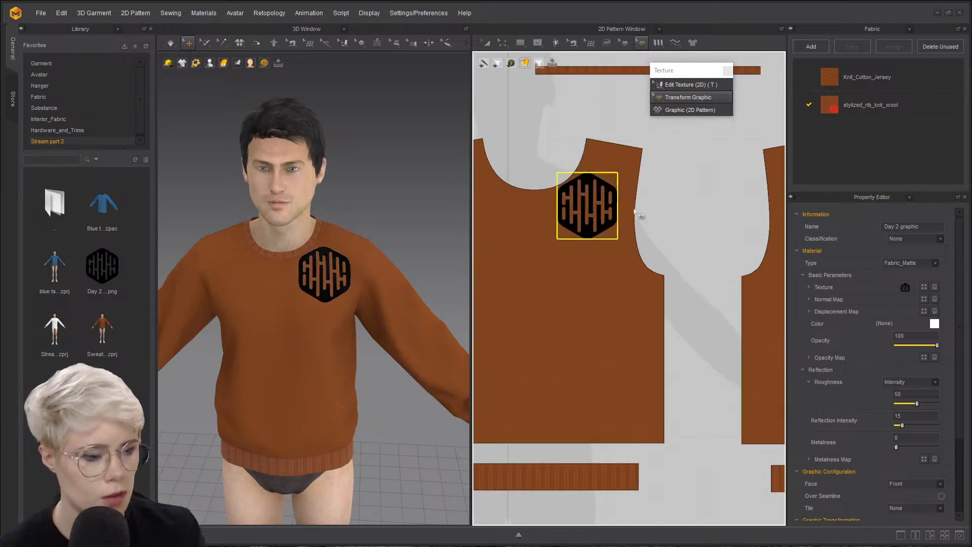
pyautogui.scroll(1, 680, 243)
pyautogui.moveTo(646, 243); pyautogui.dragTo(658, 285)
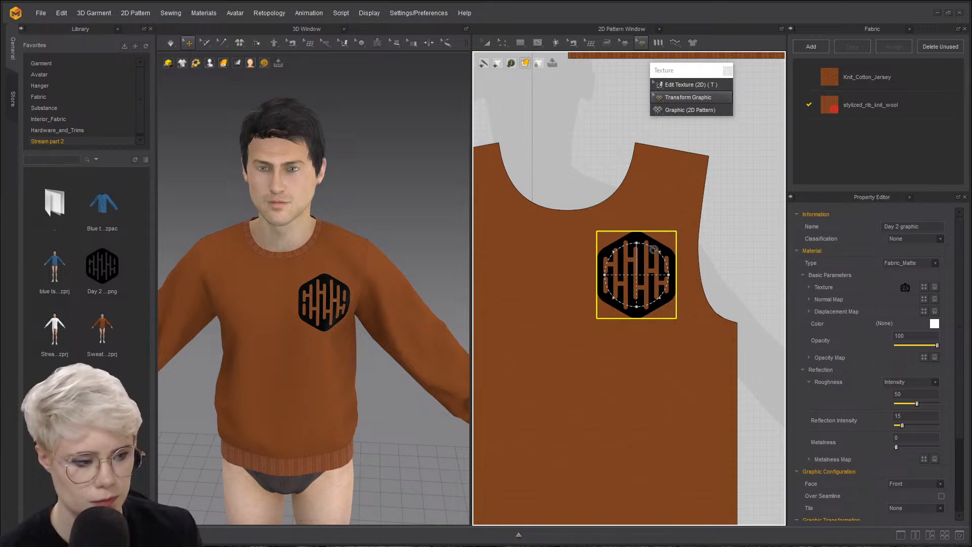
# - Rotate the chest graphic slightly clockwise and enlarge it a little
pyautogui.moveTo(654, 249); pyautogui.dragTo(749, 364)
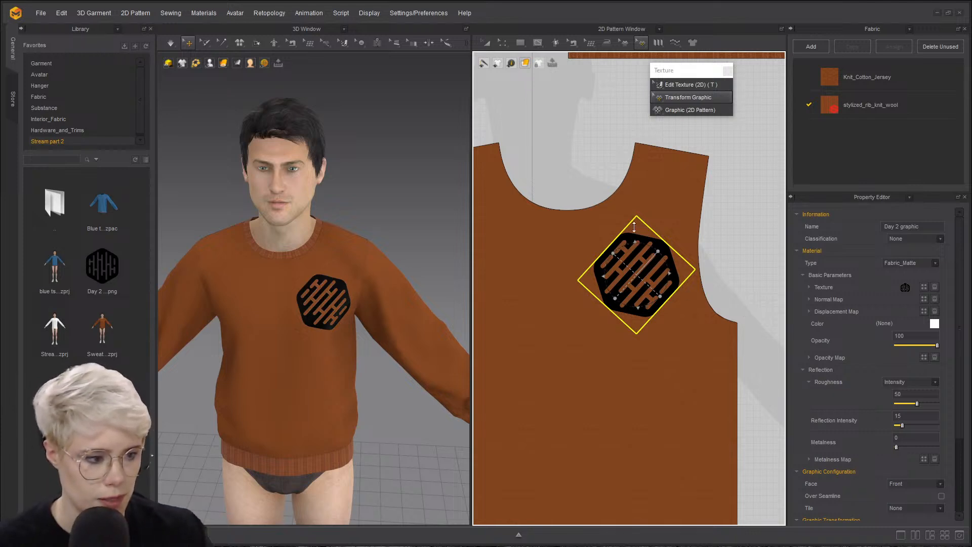
pyautogui.moveTo(658, 251); pyautogui.dragTo(629, 247)
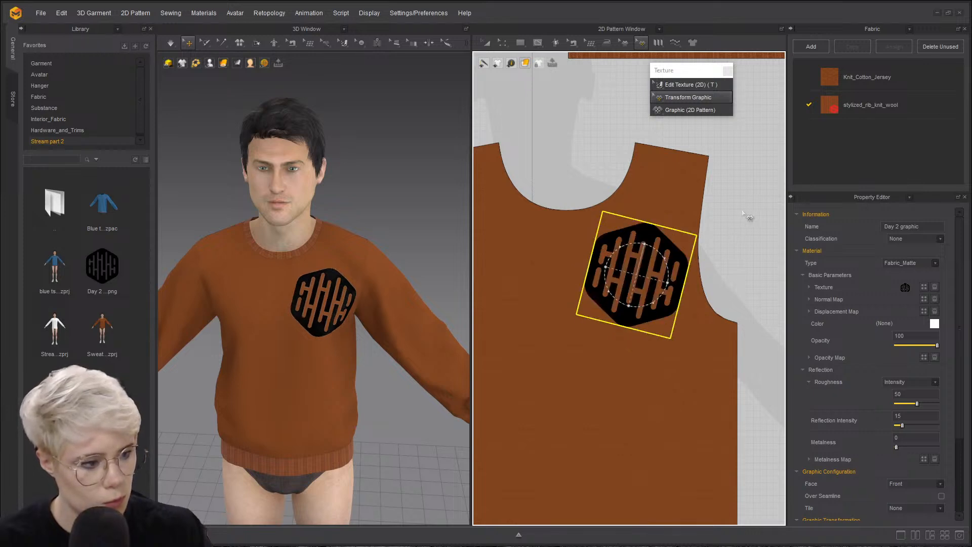
pyautogui.press('Escape')
pyautogui.click(643, 273)
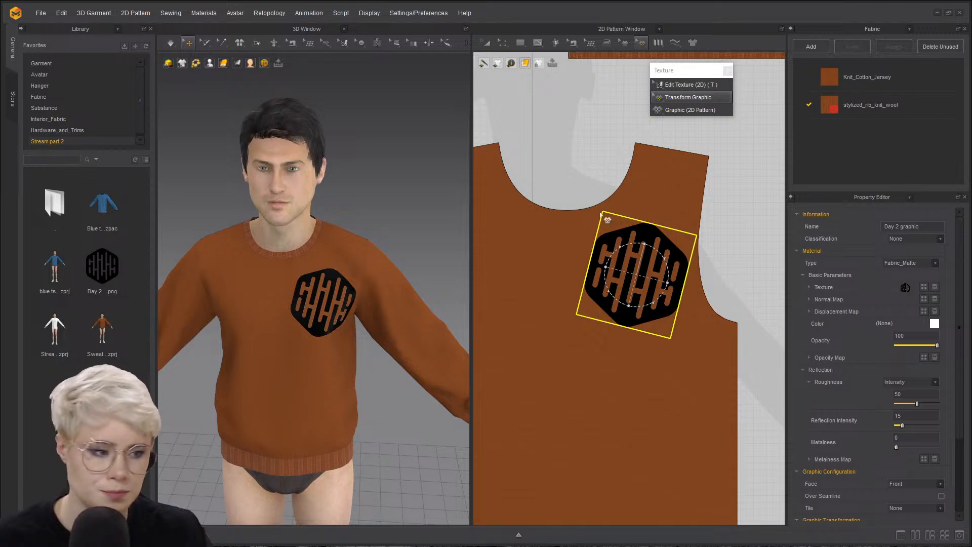
pyautogui.click(709, 227)
# - Move the tilted graphic up to the shoulder so it overlaps the neckline and armhole edges, and enlarge it further
pyautogui.moveTo(650, 252); pyautogui.dragTo(658, 194)
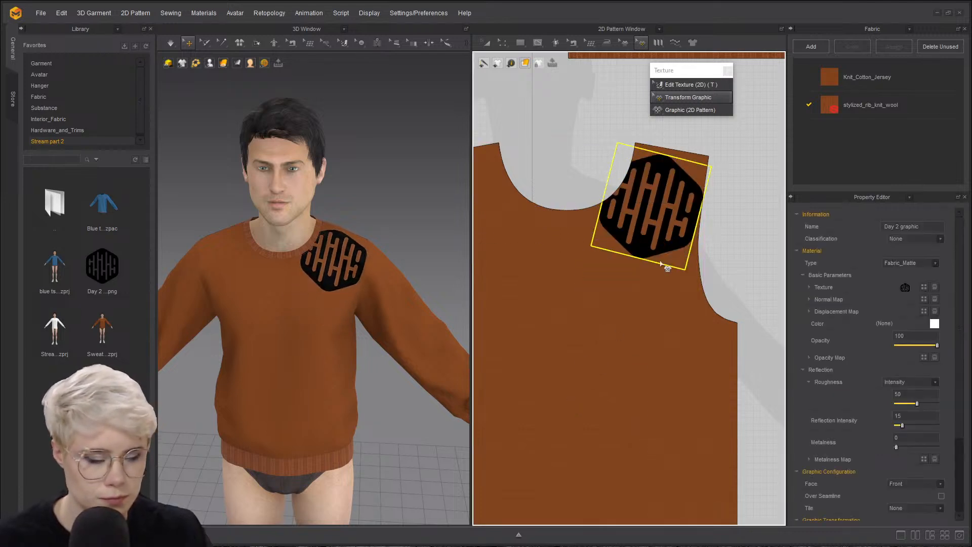
pyautogui.moveTo(684, 236)
pyautogui.mouseDown()
pyautogui.moveTo(669, 241)
pyautogui.moveTo(675, 226)
pyautogui.moveTo(668, 236)
pyautogui.mouseUp()
pyautogui.click(738, 239)
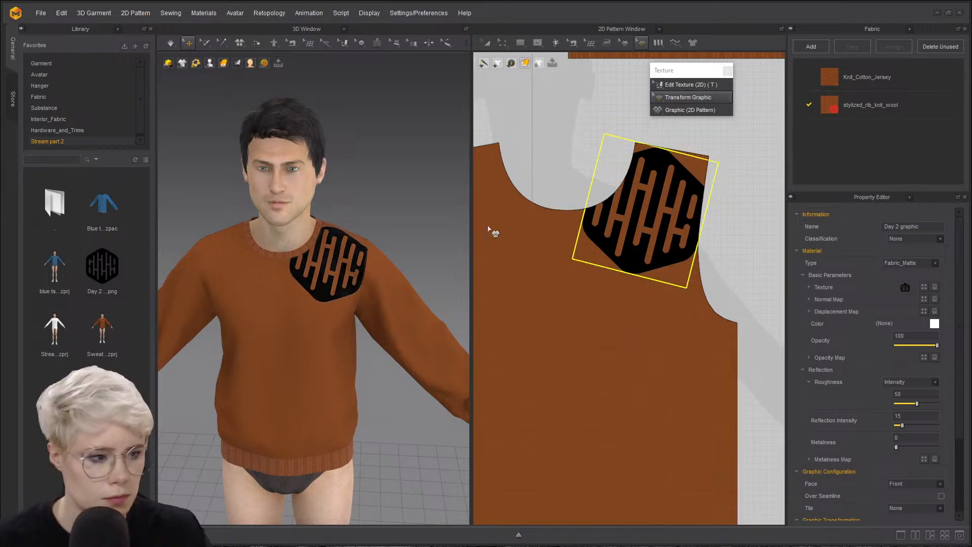
# - Nudge the shoulder graphic slightly toward the armhole edge of the front body pattern
pyautogui.moveTo(666, 198); pyautogui.dragTo(670, 197)
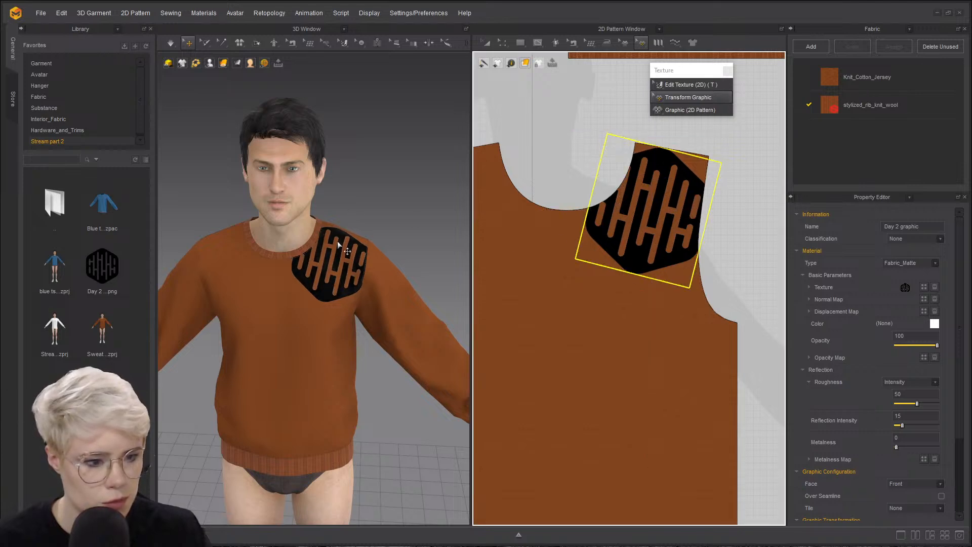
pyautogui.scroll(3, 338, 243)
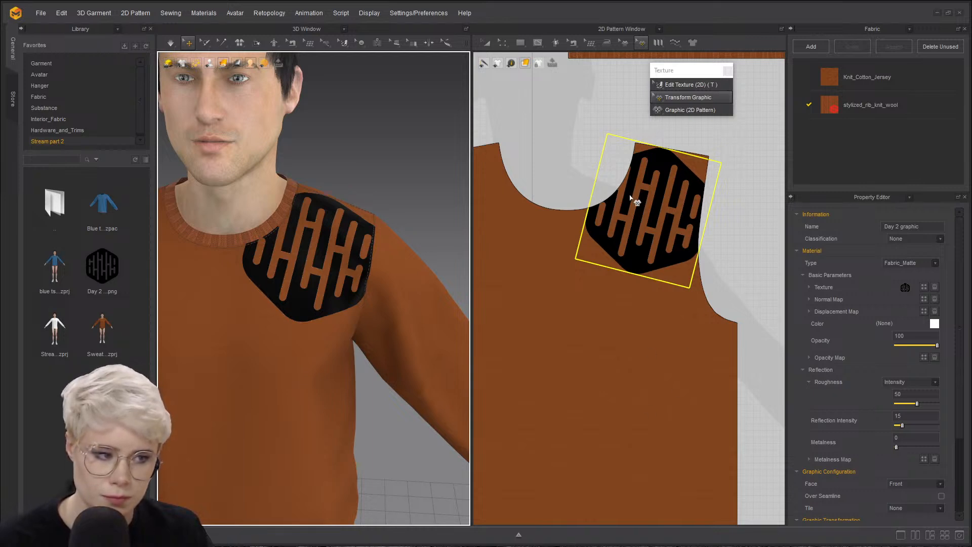
# - Add a second Day 2 graphic.png at 118.6 × 130.2 mm near the wearer's lower right side of the front body pattern
pyautogui.scroll(-3, 577, 314)
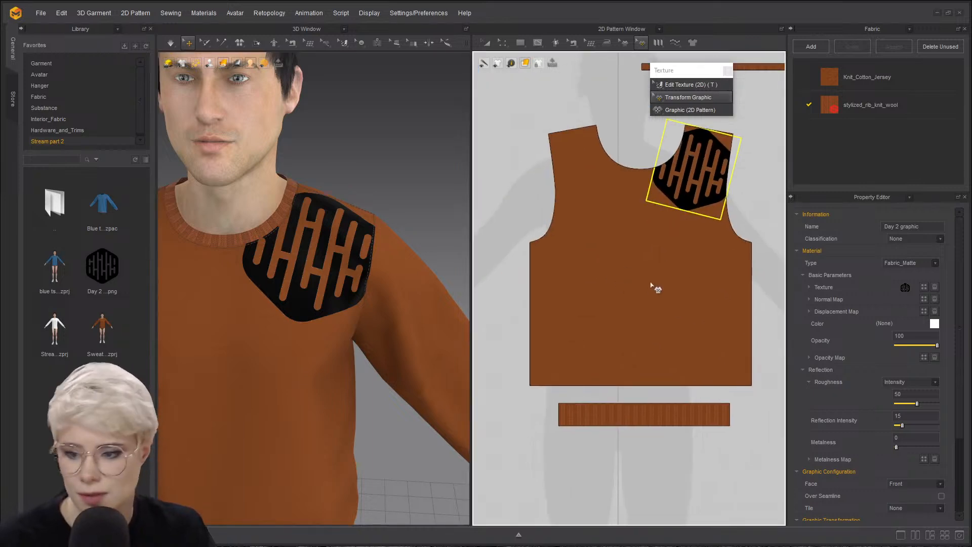
pyautogui.click(689, 110)
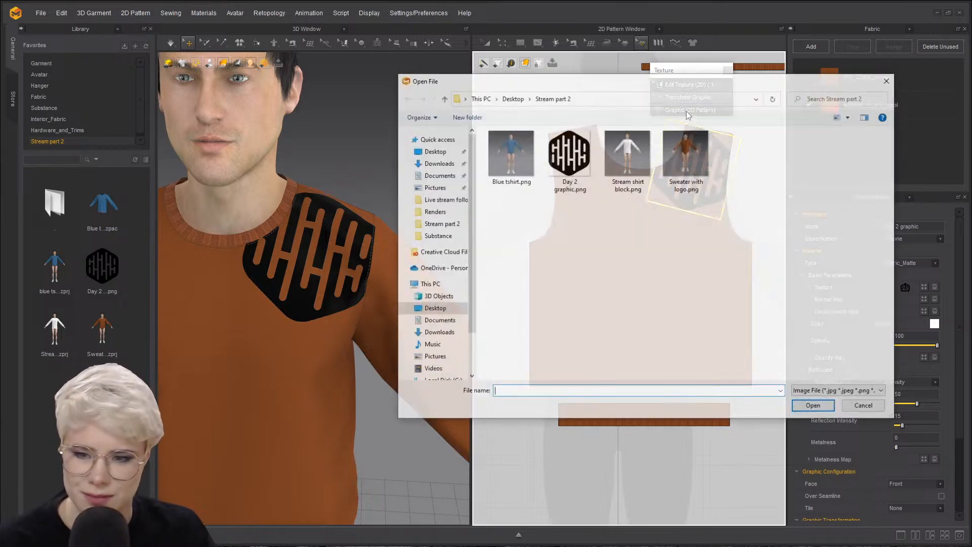
pyautogui.click(568, 167)
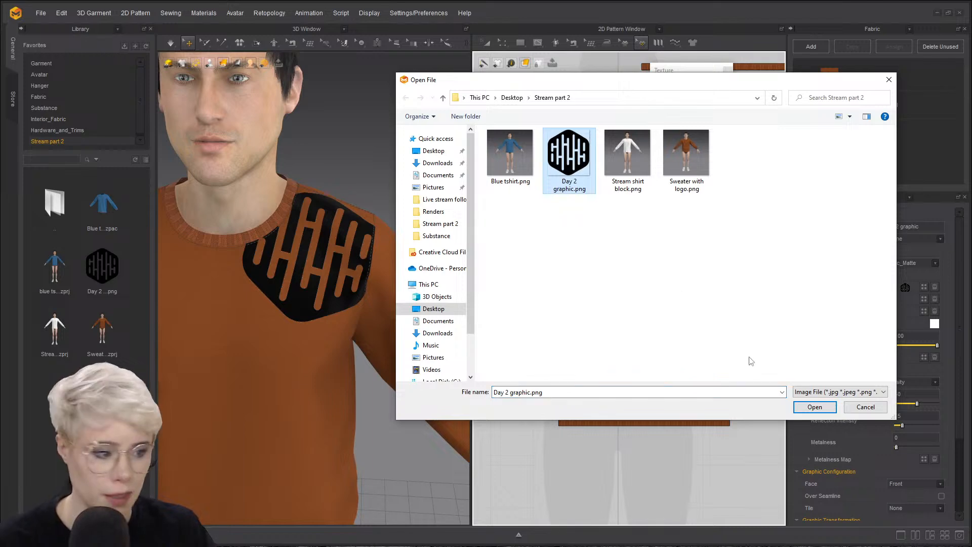
pyautogui.click(812, 407)
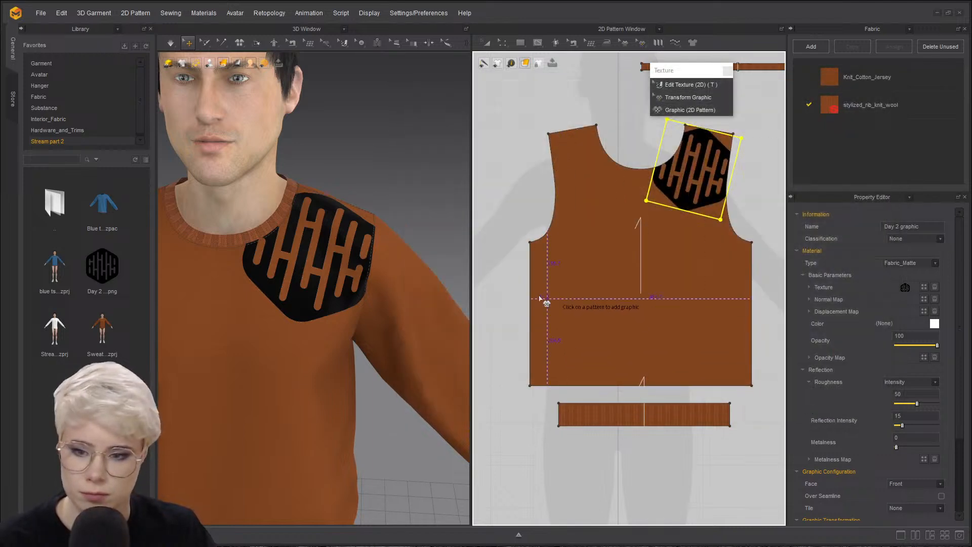
pyautogui.click(577, 312)
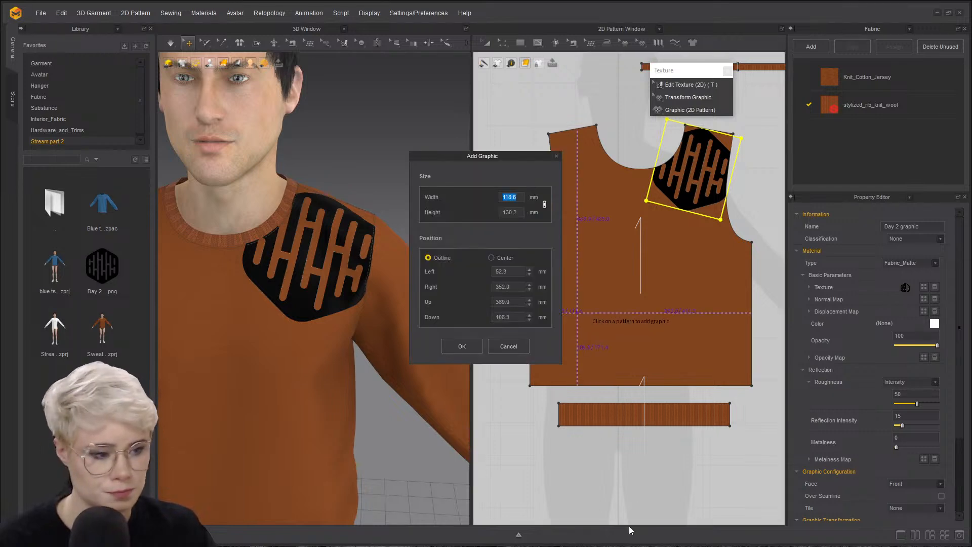
pyautogui.click(462, 348)
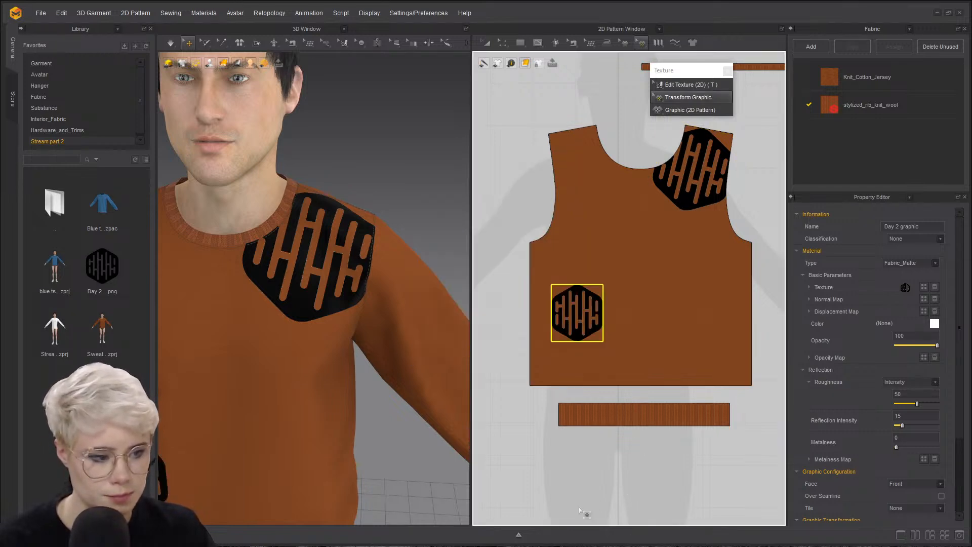
# - Move the new graphic to the lower middle of the front body and close the Library to enlarge the work area
pyautogui.moveTo(571, 311); pyautogui.dragTo(643, 290)
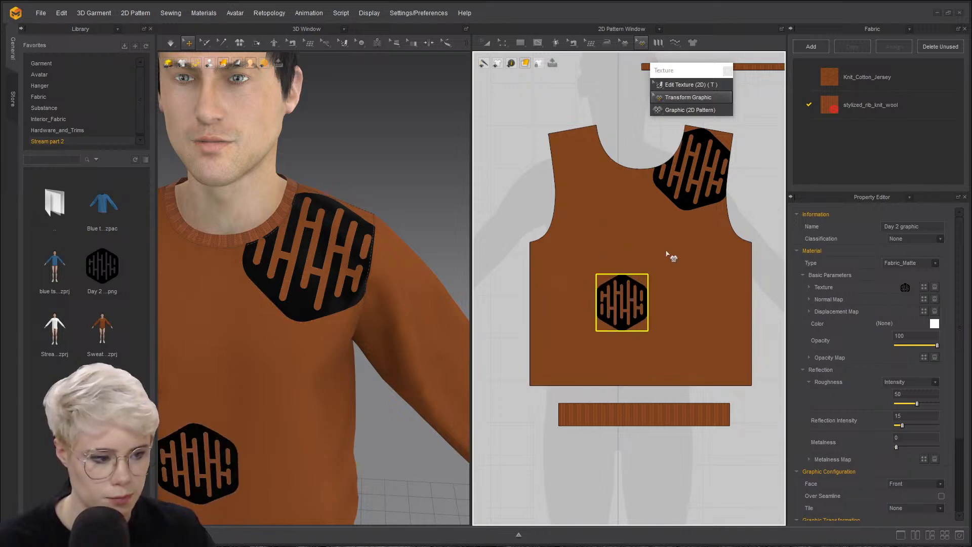
pyautogui.click(623, 301)
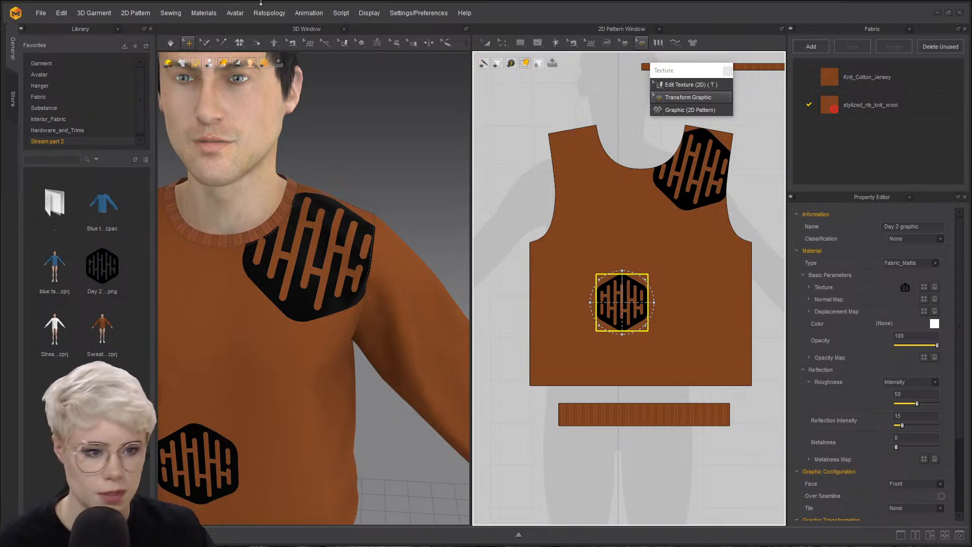
pyautogui.click(143, 29)
pyautogui.scroll(-5, 177, 248)
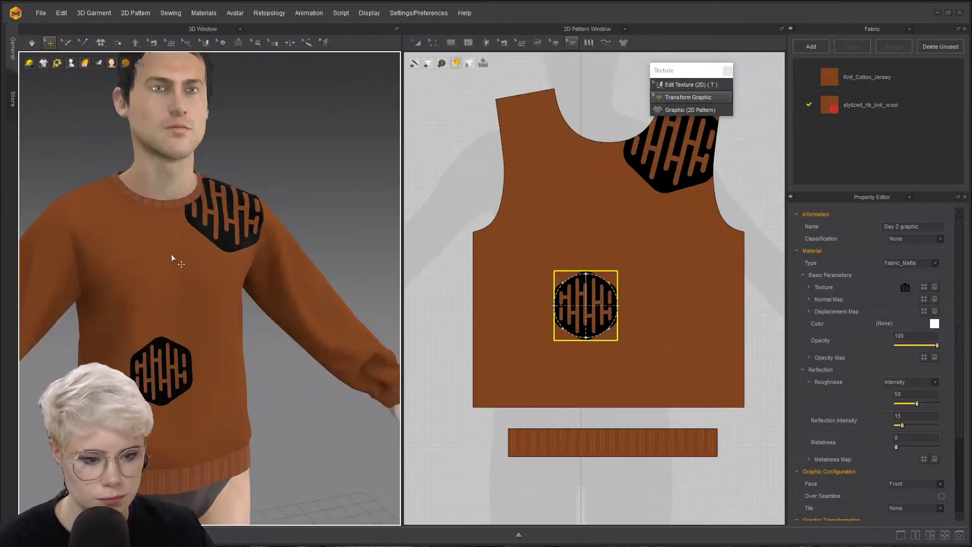
pyautogui.moveTo(200, 245); pyautogui.dragTo(231, 275, button='right')
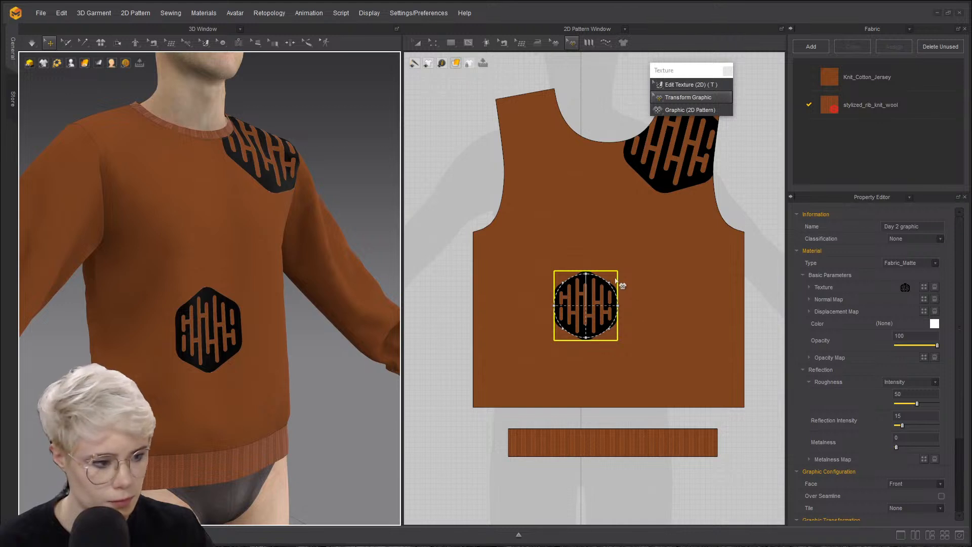
# - Enlarge the lower graphic to several times its size, tilt it clockwise and place it running off the wearer's right side edge
pyautogui.moveTo(608, 281); pyautogui.dragTo(659, 245)
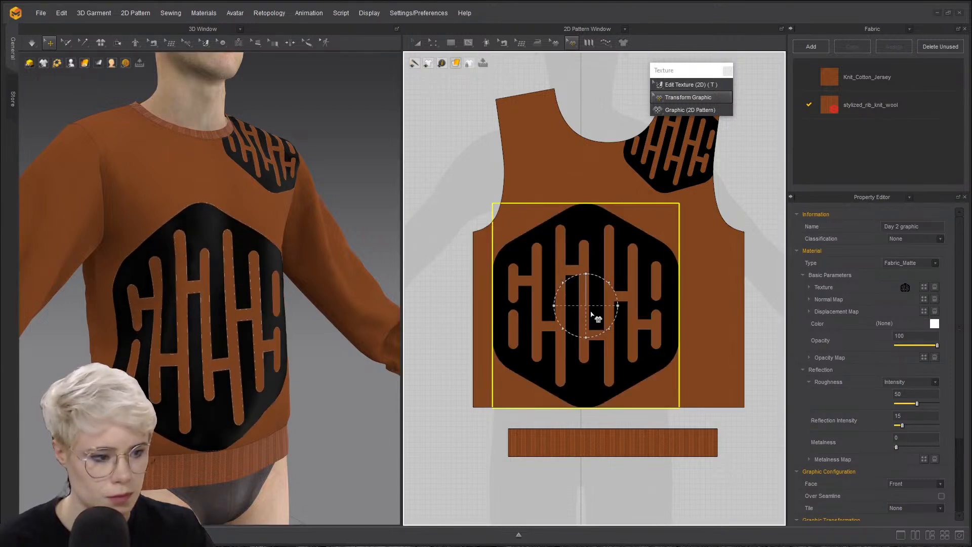
pyautogui.moveTo(598, 287); pyautogui.dragTo(603, 251)
pyautogui.click(512, 258)
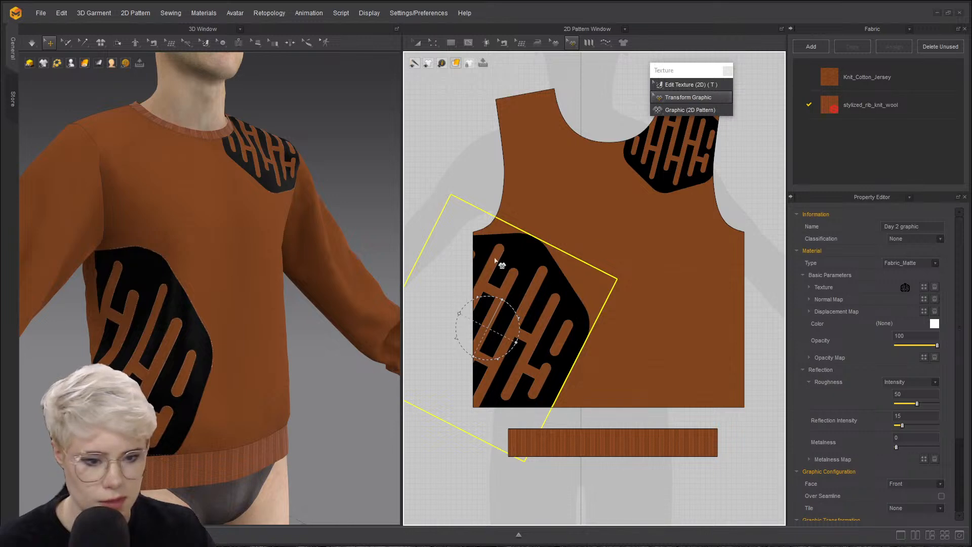
# - Rotate the shoulder graphic slightly counterclockwise and shift it up a little over the shoulder edge
pyautogui.click(684, 173)
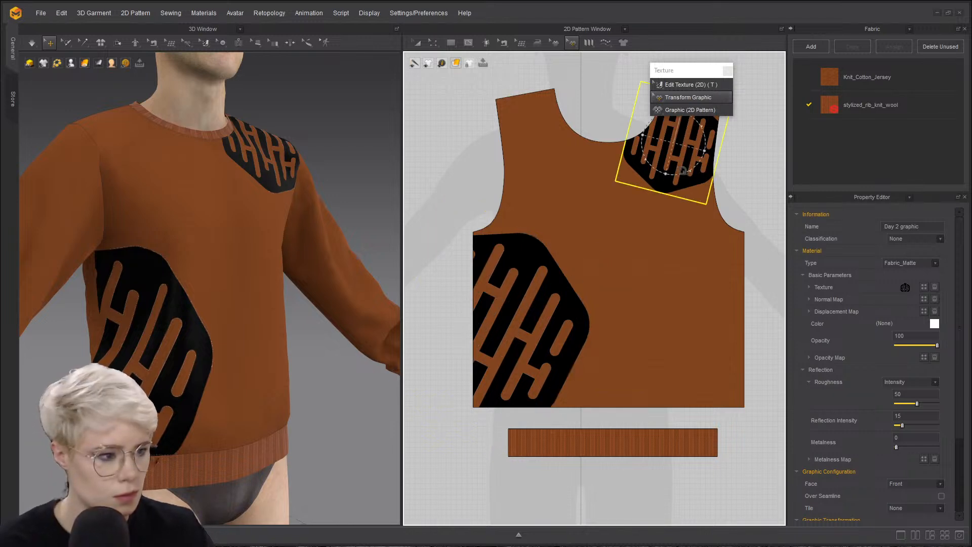
pyautogui.scroll(-2, 653, 223)
pyautogui.scroll(4, 650, 210)
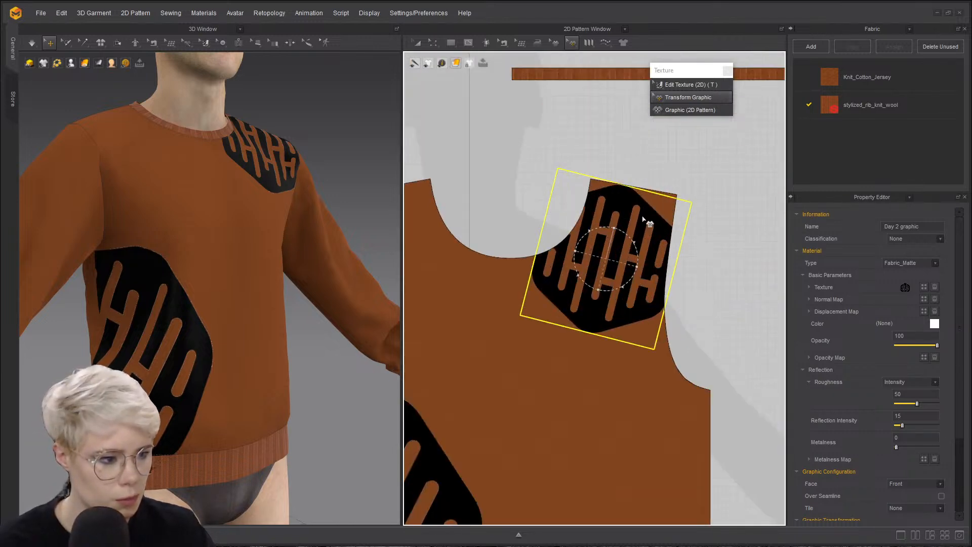
pyautogui.click(698, 194)
pyautogui.moveTo(653, 211); pyautogui.dragTo(609, 216)
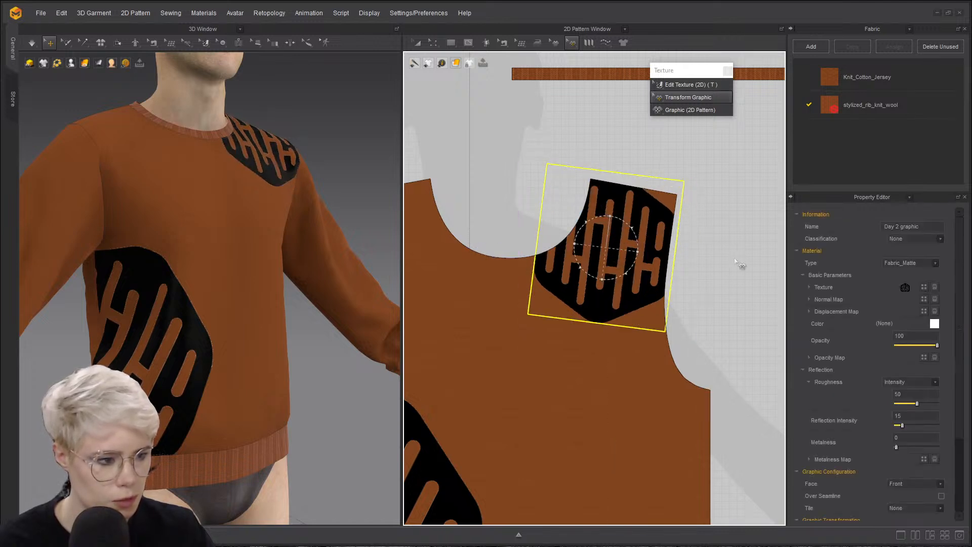
pyautogui.click(728, 268)
# - Examine both graphics on the 3D sweater from the front and the wearer's right side
pyautogui.moveTo(324, 270); pyautogui.dragTo(221, 105, button='right')
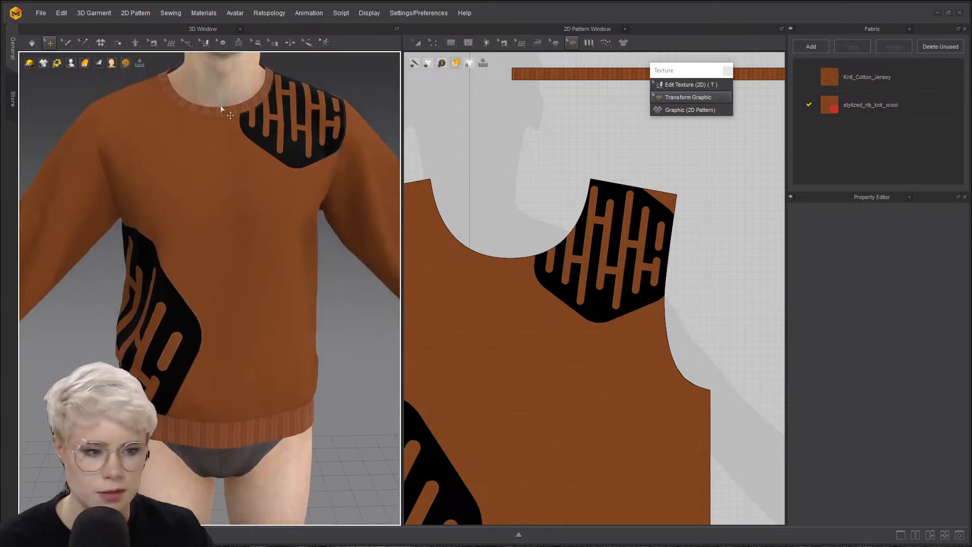
pyautogui.moveTo(323, 158); pyautogui.dragTo(267, 201, button='middle')
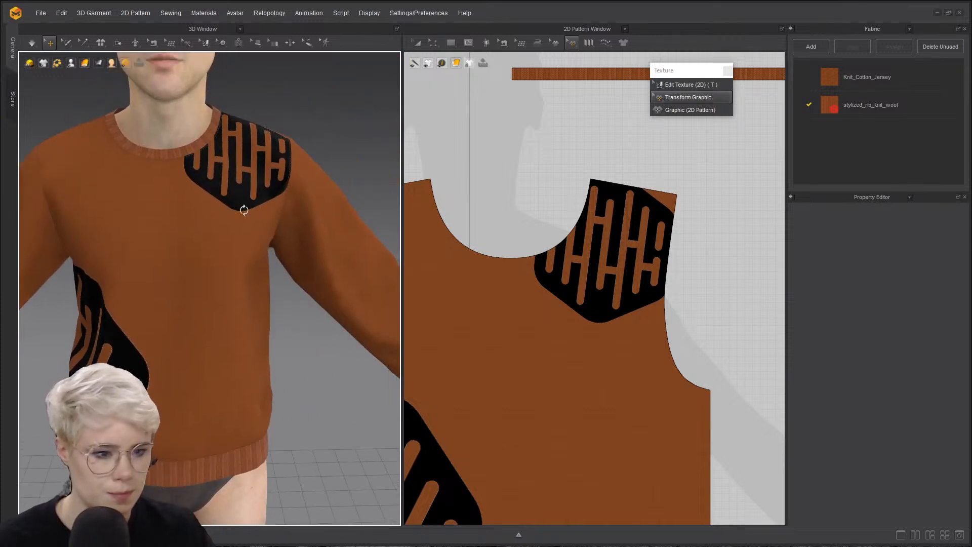
pyautogui.moveTo(244, 209); pyautogui.dragTo(317, 154, button='right')
pyautogui.moveTo(187, 316); pyautogui.dragTo(233, 317, button='right')
pyautogui.moveTo(278, 284); pyautogui.dragTo(356, 206, button='middle')
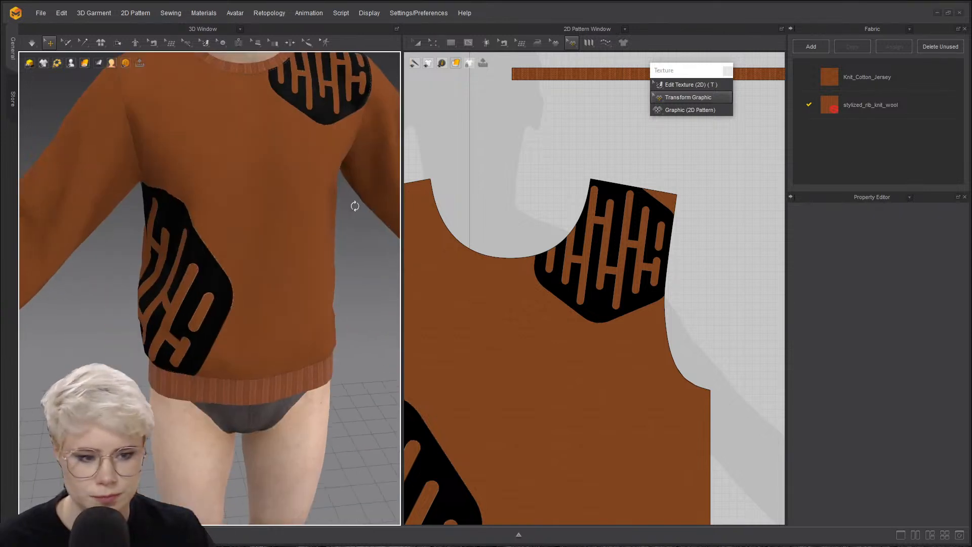
pyautogui.moveTo(352, 213); pyautogui.dragTo(423, 228, button='right')
pyautogui.moveTo(426, 335); pyautogui.dragTo(513, 228, button='middle')
# - Move the large graphic farther inward on the front body and rotate it slightly counterclockwise
pyautogui.scroll(-5, 547, 290)
pyautogui.scroll(4, 547, 293)
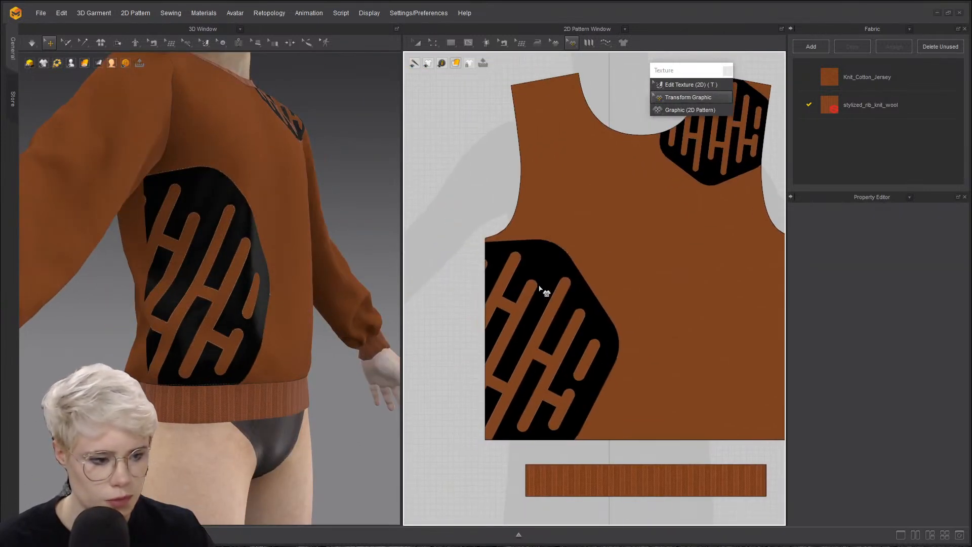
pyautogui.click(544, 282)
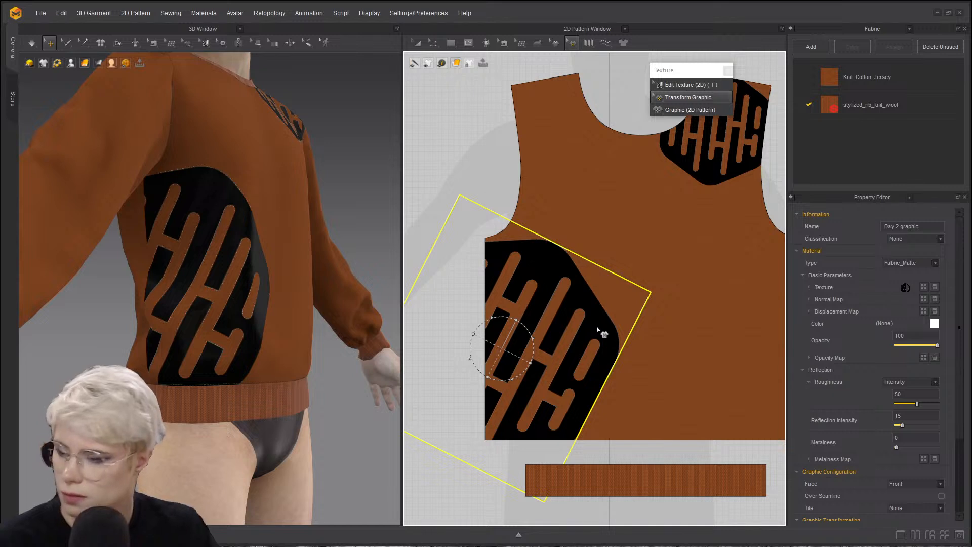
pyautogui.moveTo(586, 305); pyautogui.dragTo(626, 275)
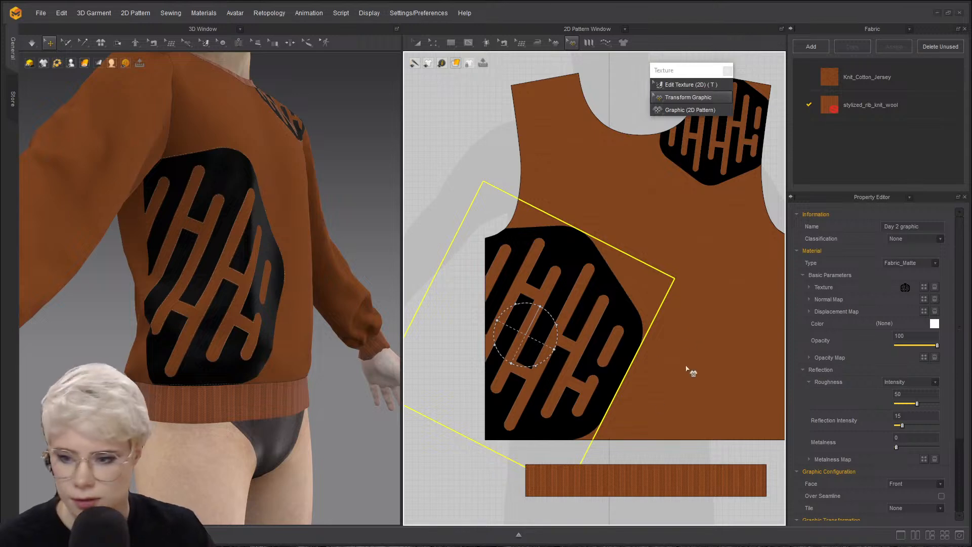
pyautogui.moveTo(554, 316)
pyautogui.mouseDown()
pyautogui.moveTo(663, 334)
pyautogui.moveTo(571, 321)
pyautogui.mouseUp()
pyautogui.moveTo(595, 287); pyautogui.dragTo(613, 283)
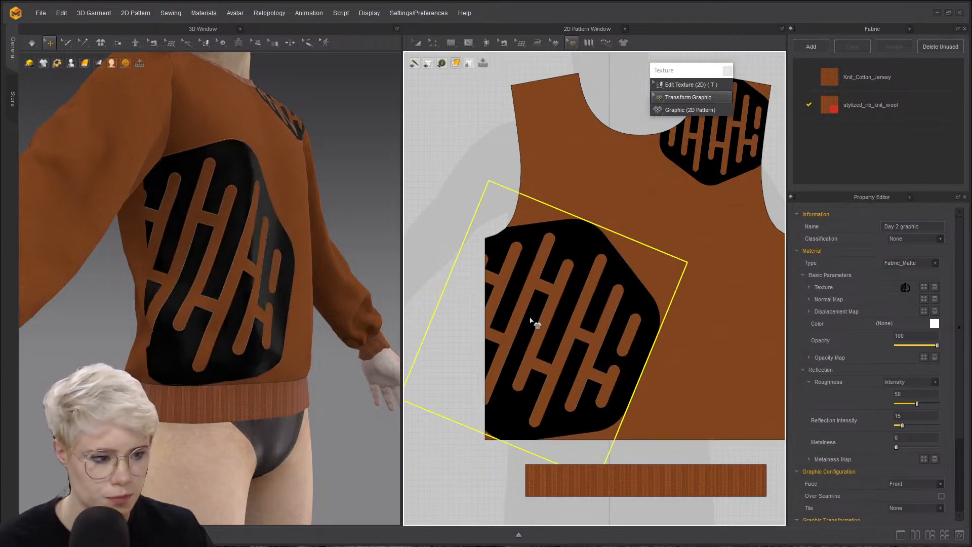
# - Enlarge the large graphic and move it down so it runs off the hem and the wearer's right side edge
pyautogui.moveTo(570, 270); pyautogui.dragTo(539, 319, button='middle')
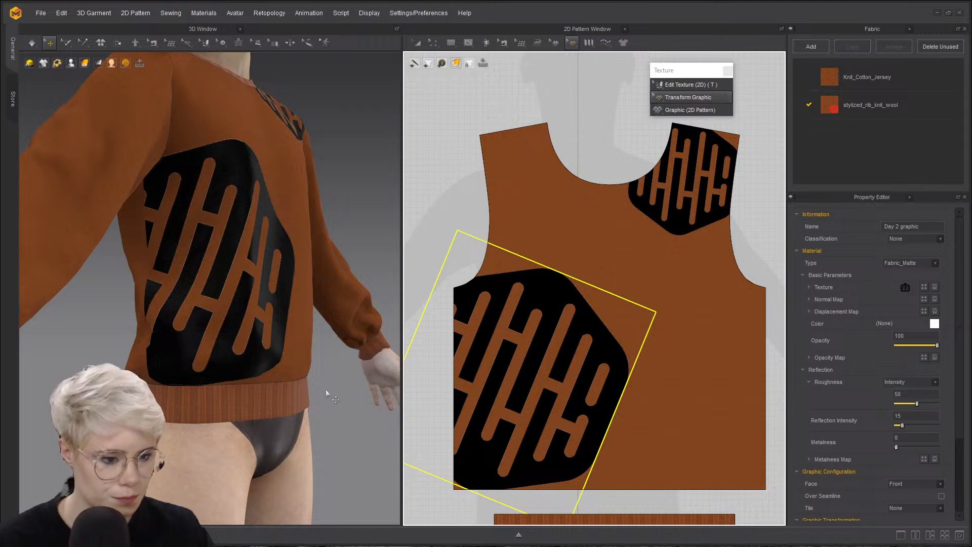
pyautogui.moveTo(235, 370); pyautogui.dragTo(187, 379, button='right')
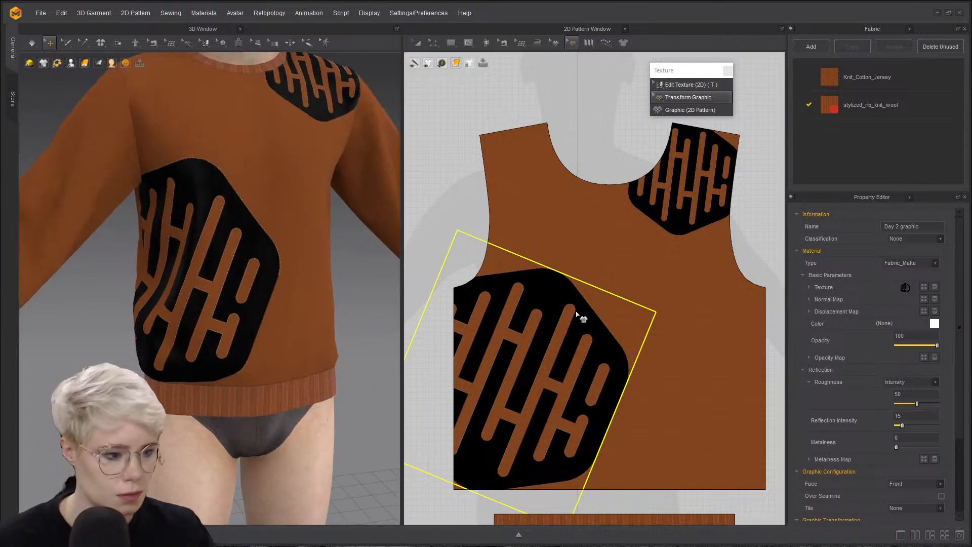
pyautogui.moveTo(541, 367); pyautogui.dragTo(557, 354)
pyautogui.moveTo(237, 223); pyautogui.dragTo(237, 298)
pyautogui.click(546, 319)
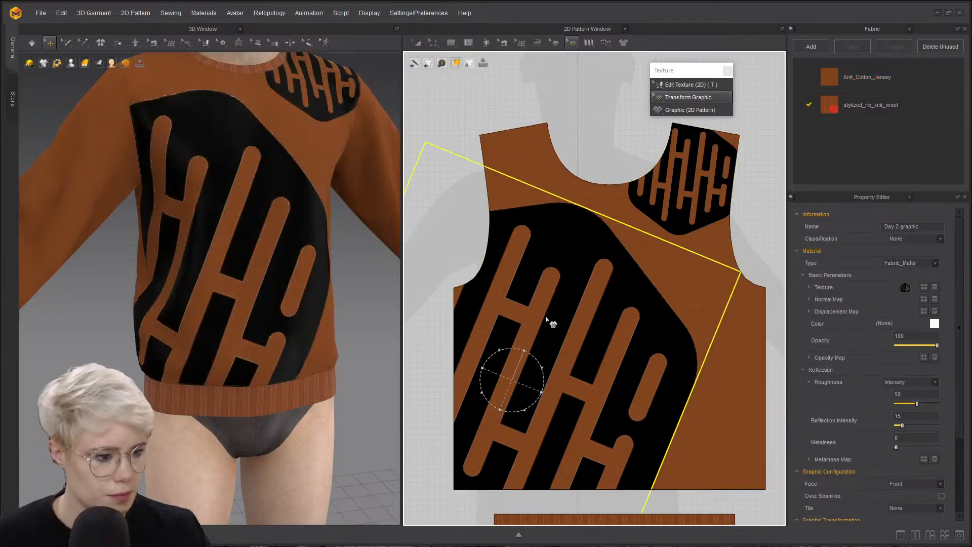
pyautogui.moveTo(532, 348); pyautogui.dragTo(508, 383)
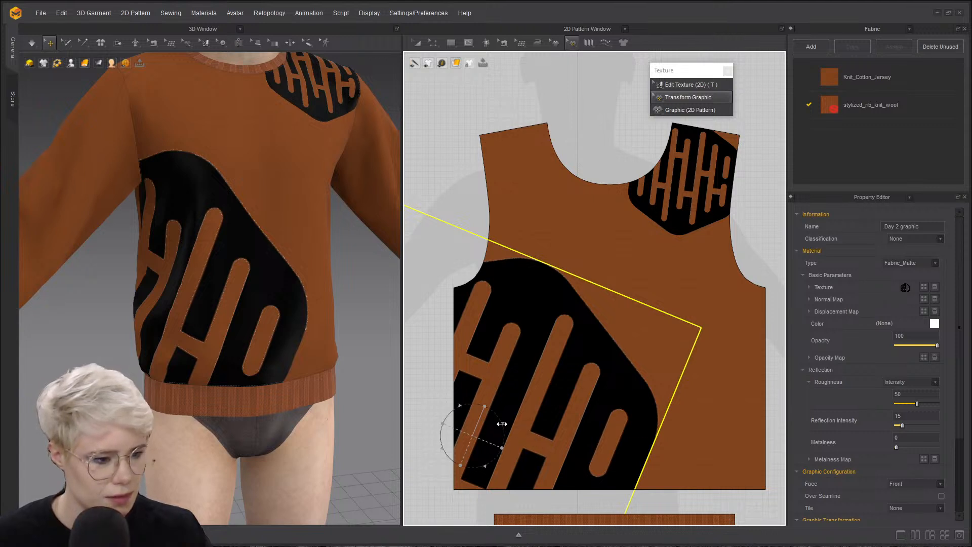
pyautogui.moveTo(499, 418); pyautogui.dragTo(582, 343)
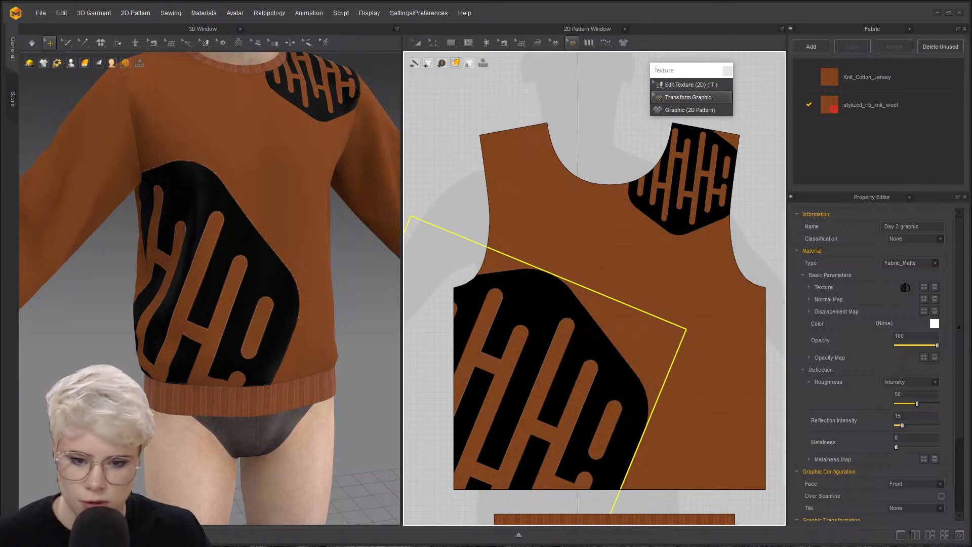
# - Shift the large graphic farther past the wearer's right side edge, rotate it slightly counterclockwise and check it at the side seam
pyautogui.moveTo(262, 303); pyautogui.dragTo(266, 238, button='middle')
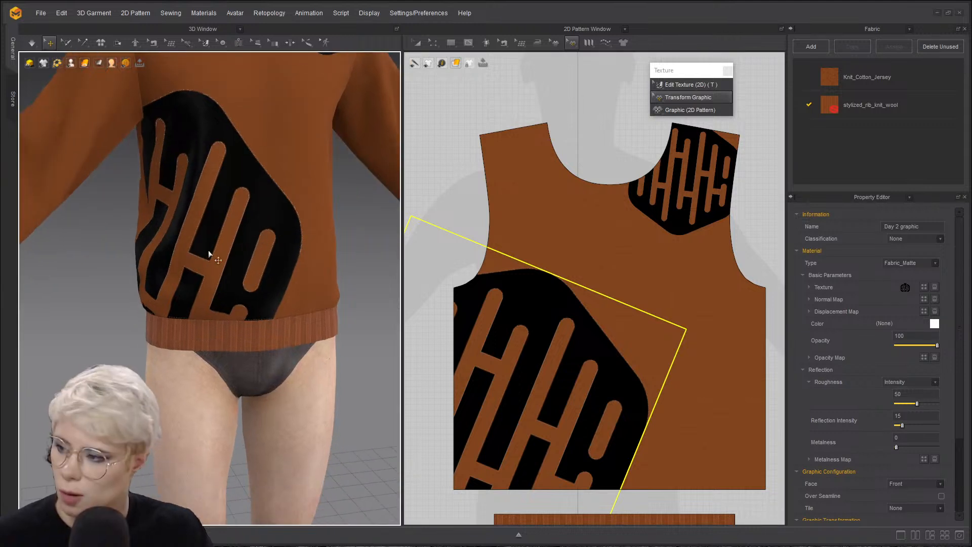
pyautogui.moveTo(521, 319); pyautogui.dragTo(495, 304)
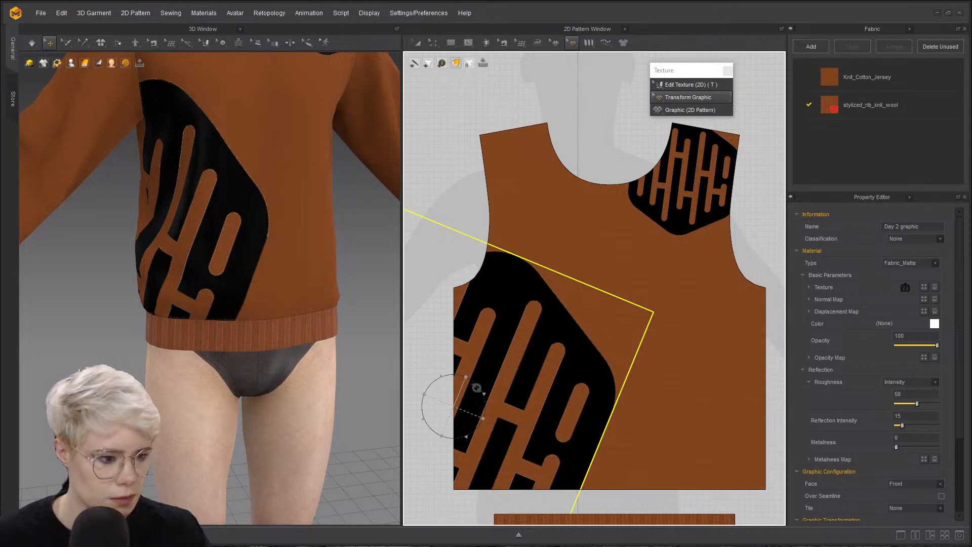
pyautogui.moveTo(476, 388); pyautogui.dragTo(477, 386)
pyautogui.moveTo(537, 378); pyautogui.dragTo(537, 379)
pyautogui.moveTo(271, 288)
pyautogui.mouseDown(button='right')
pyautogui.moveTo(271, 278)
pyautogui.moveTo(351, 274)
pyautogui.moveTo(265, 297)
pyautogui.mouseUp(button='right')
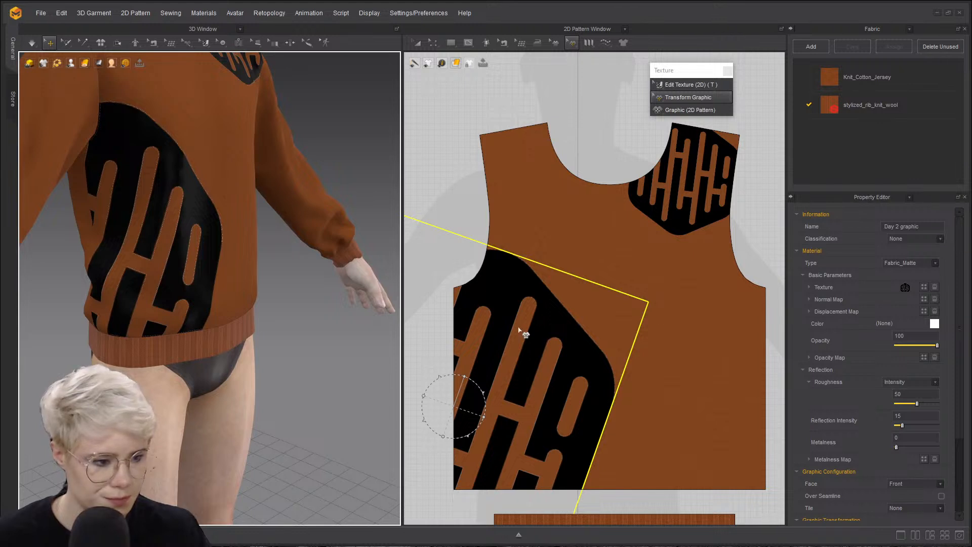
pyautogui.scroll(-3, 582, 321)
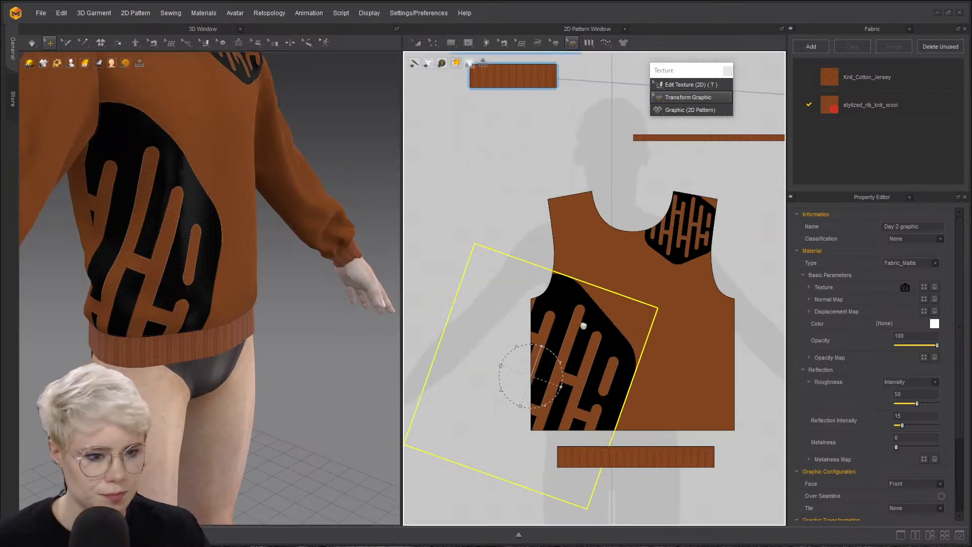
pyautogui.scroll(5, 575, 314)
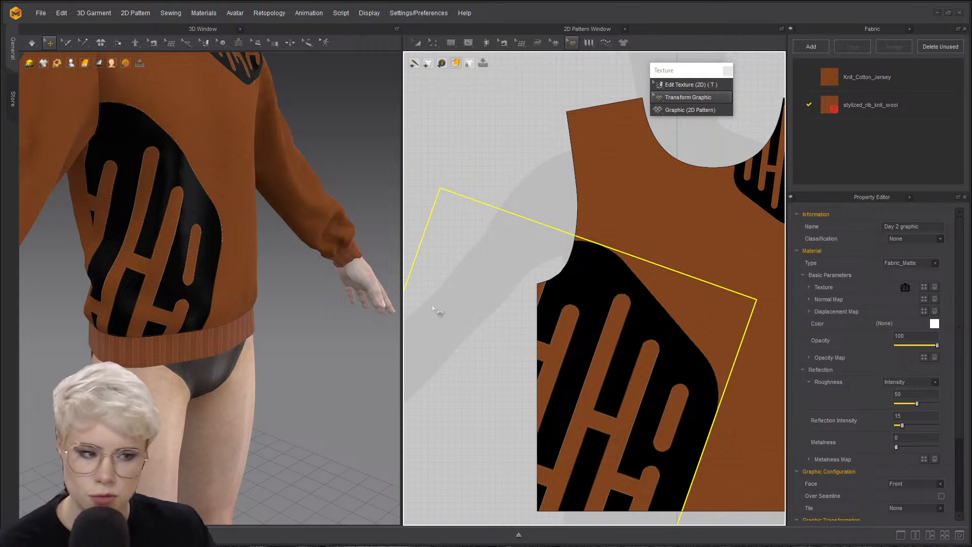
pyautogui.moveTo(205, 263); pyautogui.dragTo(250, 189, button='right')
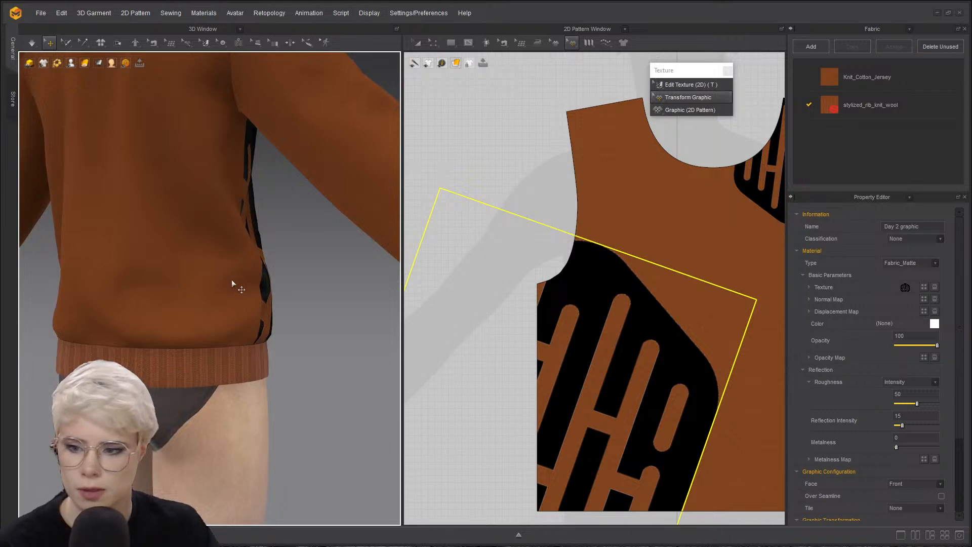
# - Look through the large graphic's available commands for a way to carry it across the side seam
pyautogui.scroll(-5, 600, 328)
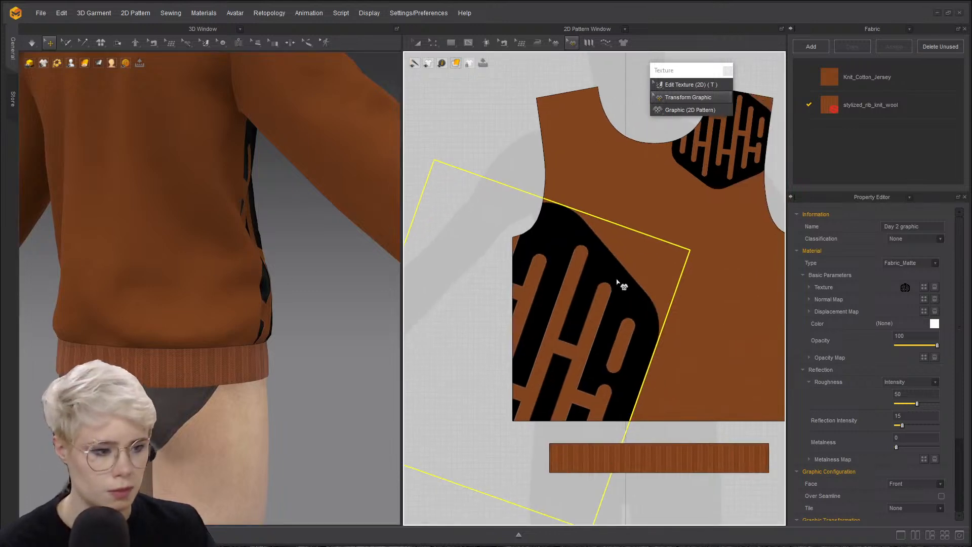
pyautogui.scroll(2, 600, 331)
pyautogui.rightClick(573, 299)
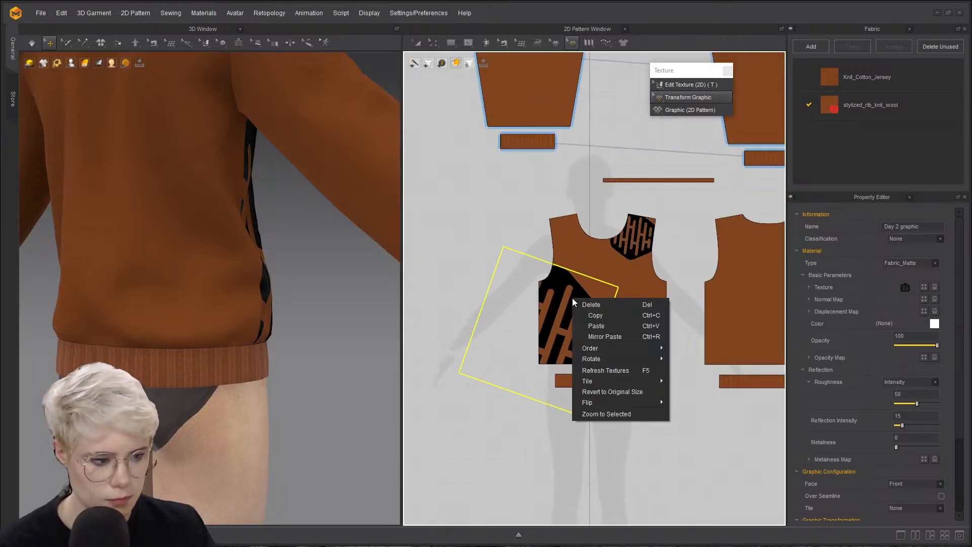
pyautogui.click(480, 219)
pyautogui.scroll(2, 562, 311)
pyautogui.click(553, 276)
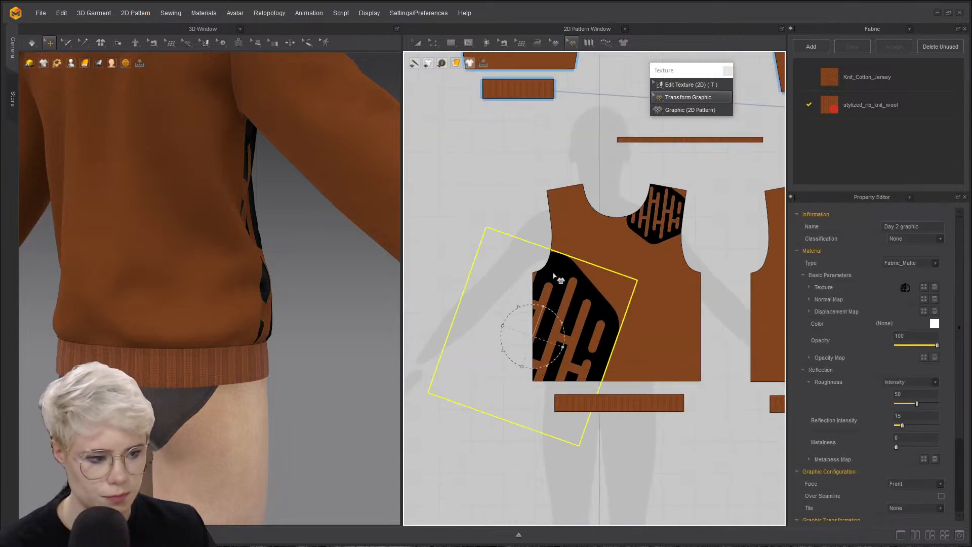
pyautogui.rightClick(553, 272)
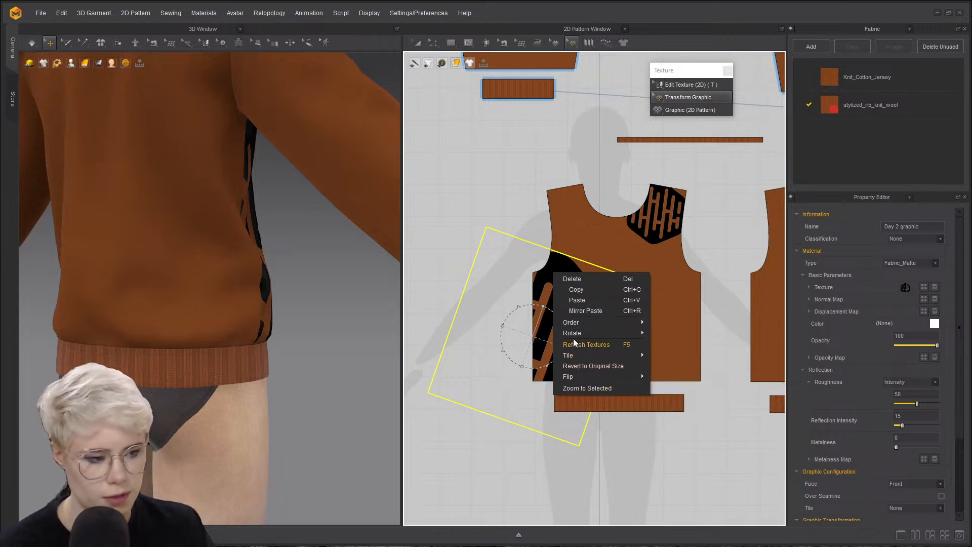
pyautogui.click(732, 318)
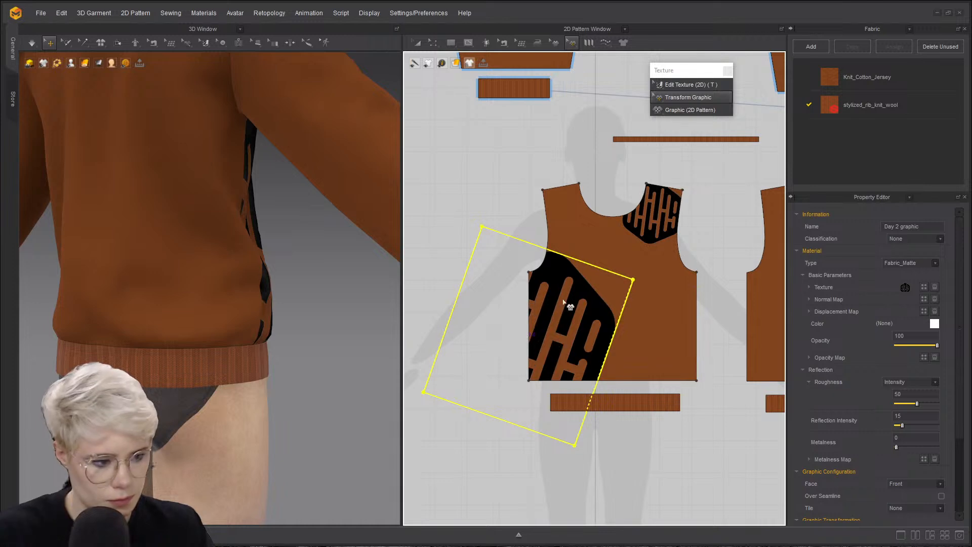
pyautogui.moveTo(571, 305); pyautogui.dragTo(503, 289, button='middle')
pyautogui.moveTo(666, 301); pyautogui.dragTo(659, 298, button='middle')
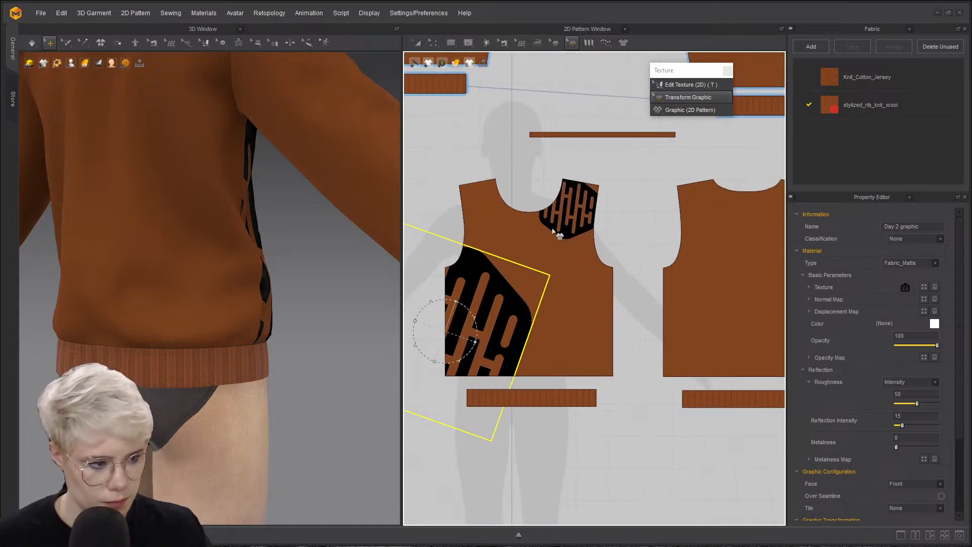
pyautogui.click(552, 229)
pyautogui.click(500, 309)
pyautogui.press('n')
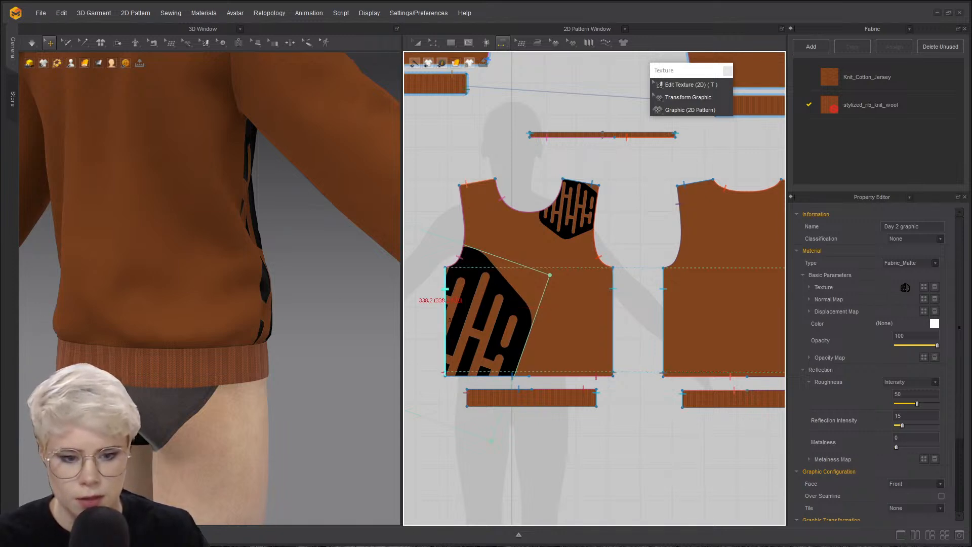
pyautogui.click(675, 109)
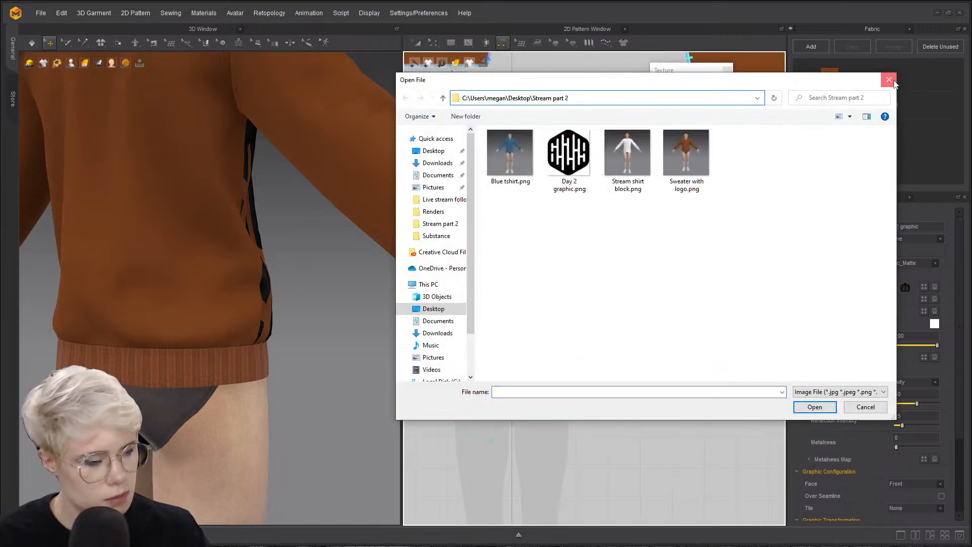
pyautogui.click(889, 80)
# - Review the tile and rotate options available for the large graphic on the front body
pyautogui.rightClick(484, 282)
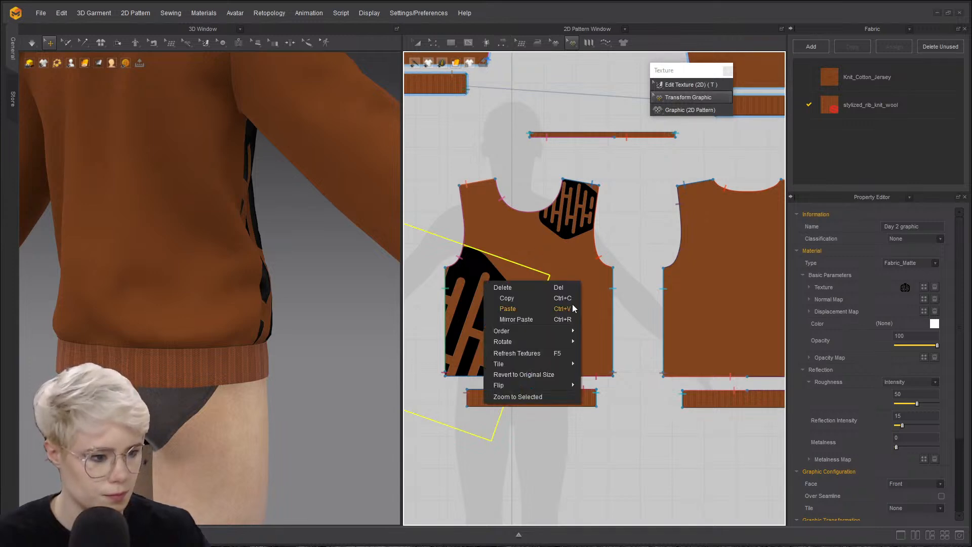
pyautogui.click(499, 321)
pyautogui.click(495, 297)
pyautogui.rightClick(490, 297)
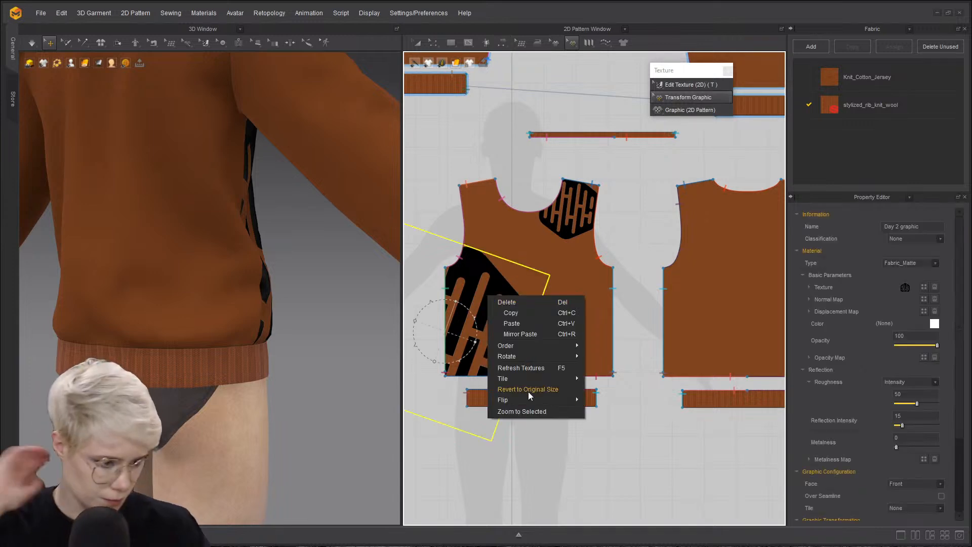
pyautogui.moveTo(537, 377)
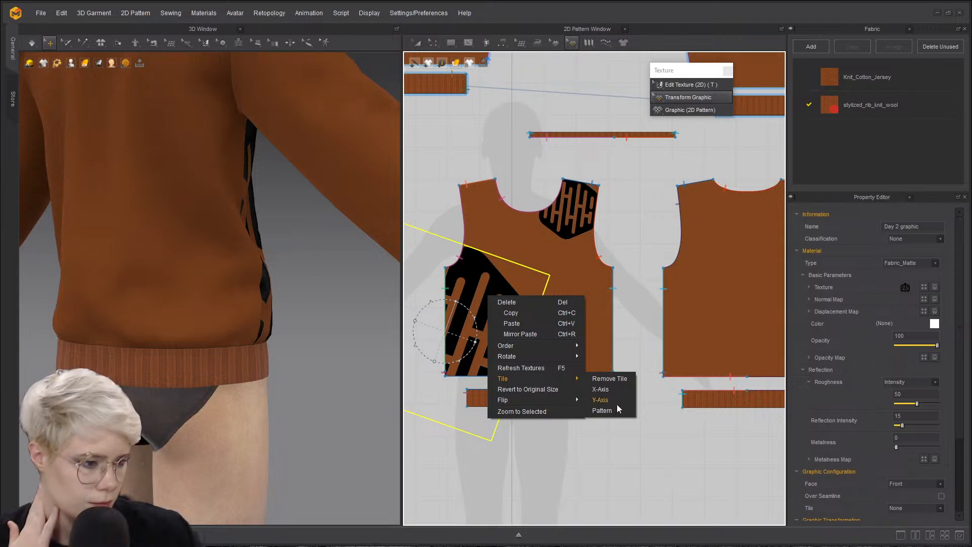
pyautogui.click(505, 325)
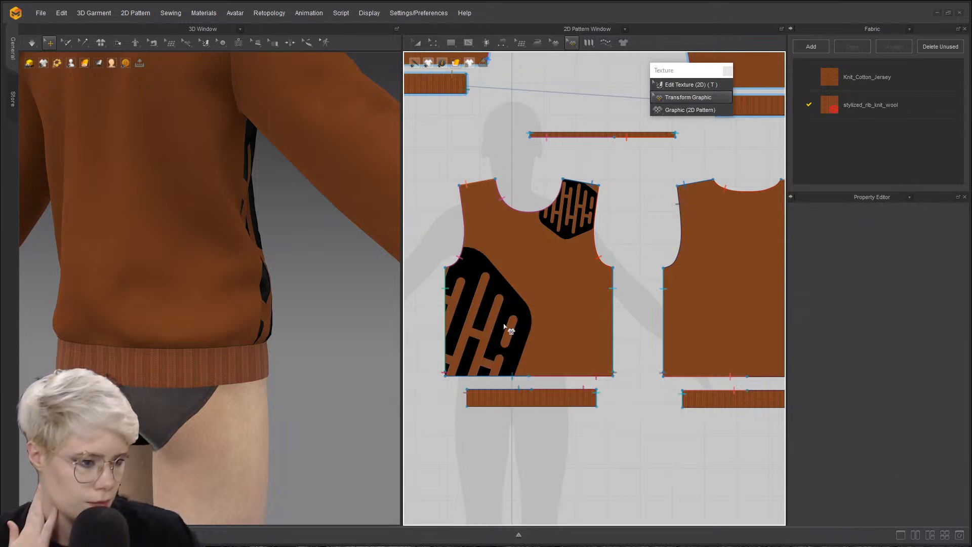
pyautogui.rightClick(504, 324)
pyautogui.moveTo(560, 376)
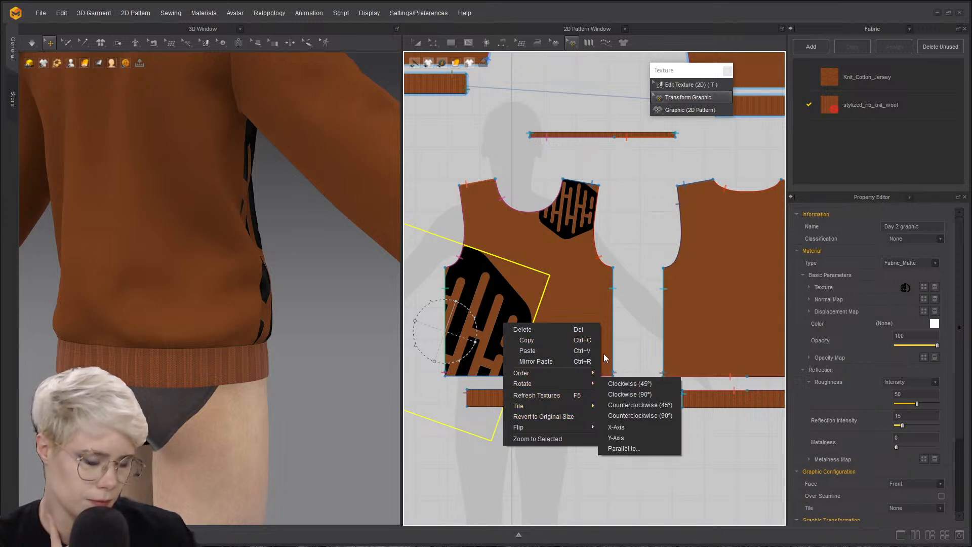
pyautogui.click(607, 377)
pyautogui.click(501, 301)
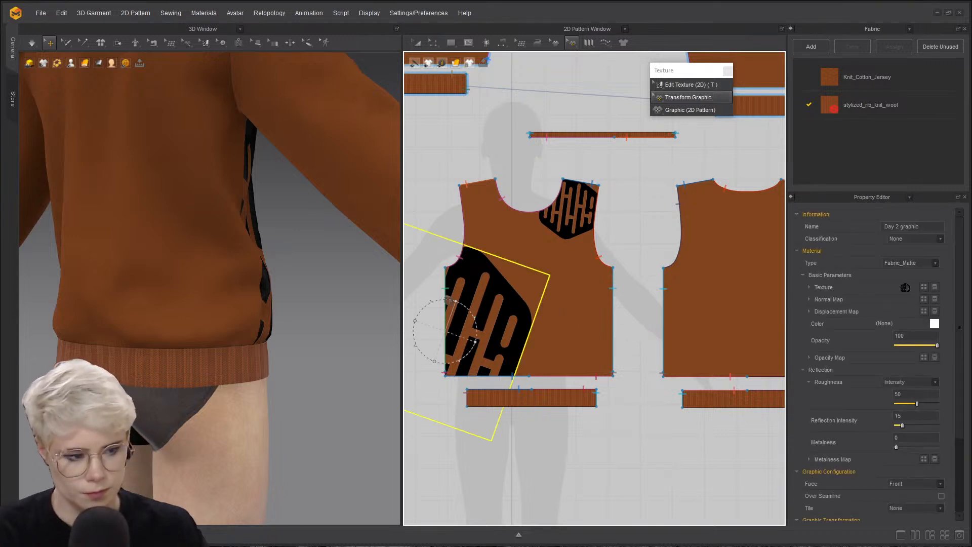
# - Check the front body piece's own commands, and recheck the large graphic's tile options for seam handling
pyautogui.click(417, 43)
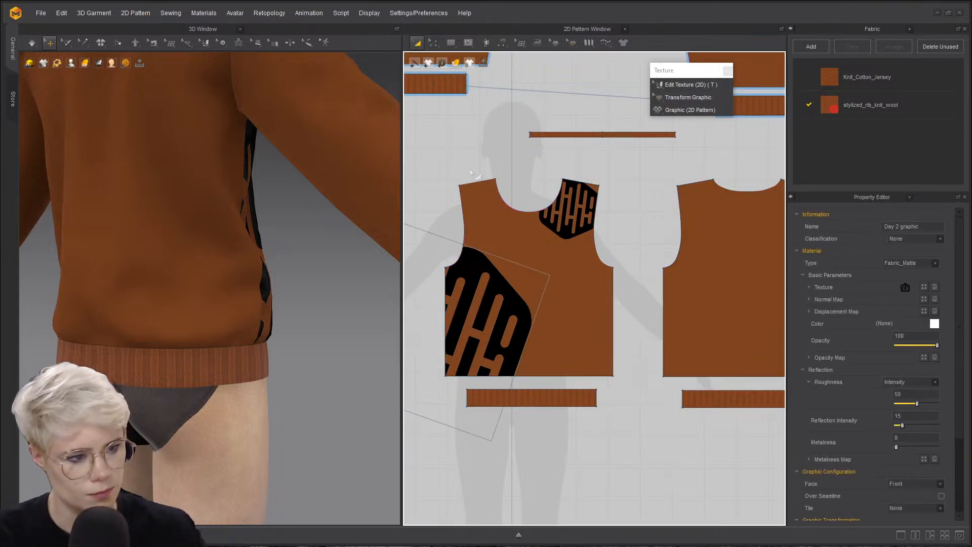
pyautogui.click(474, 283)
pyautogui.rightClick(475, 287)
pyautogui.click(490, 227)
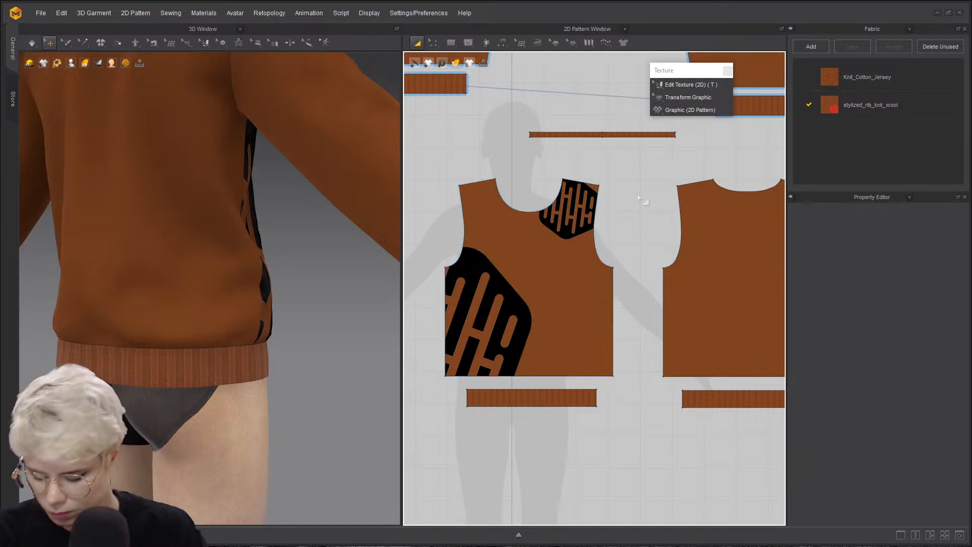
pyautogui.click(688, 97)
pyautogui.click(504, 276)
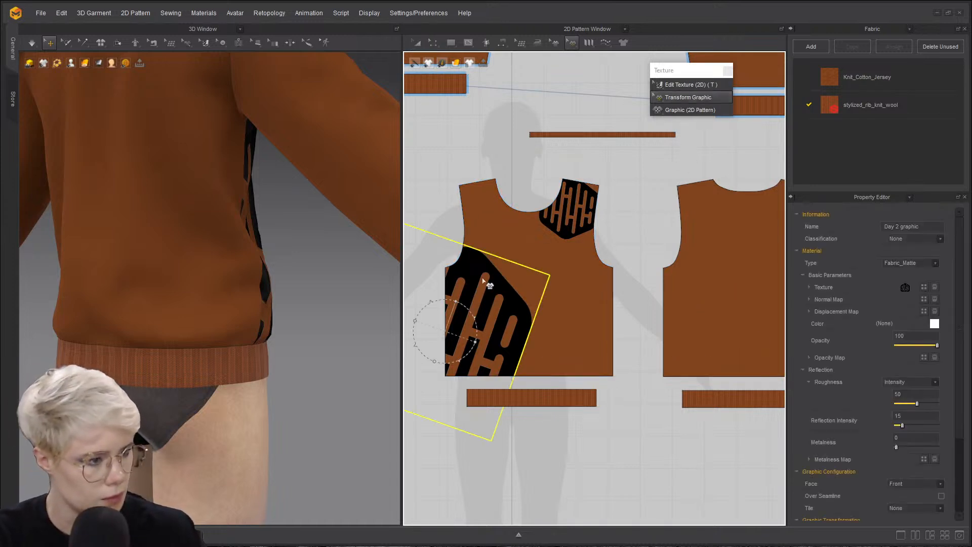
pyautogui.rightClick(474, 267)
pyautogui.moveTo(537, 352)
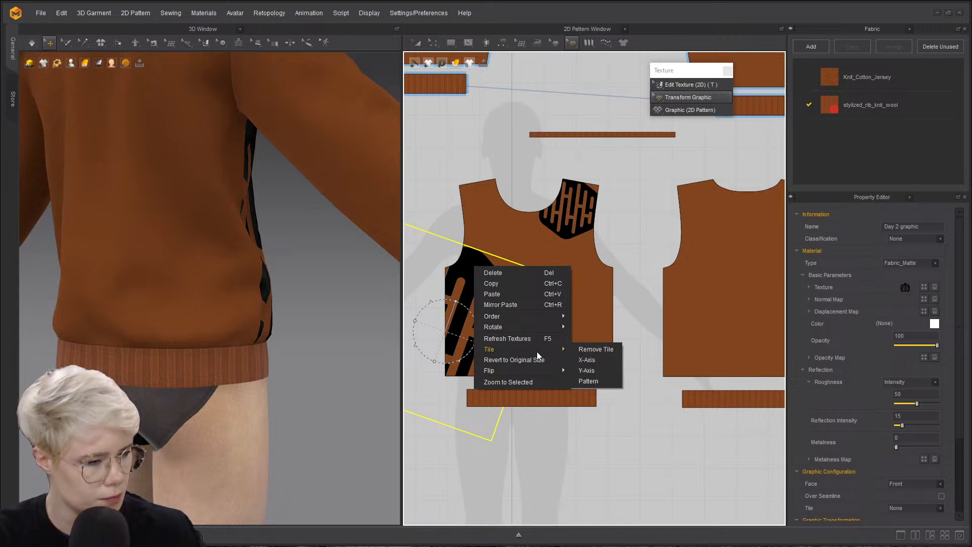
pyautogui.click(597, 350)
pyautogui.click(533, 353)
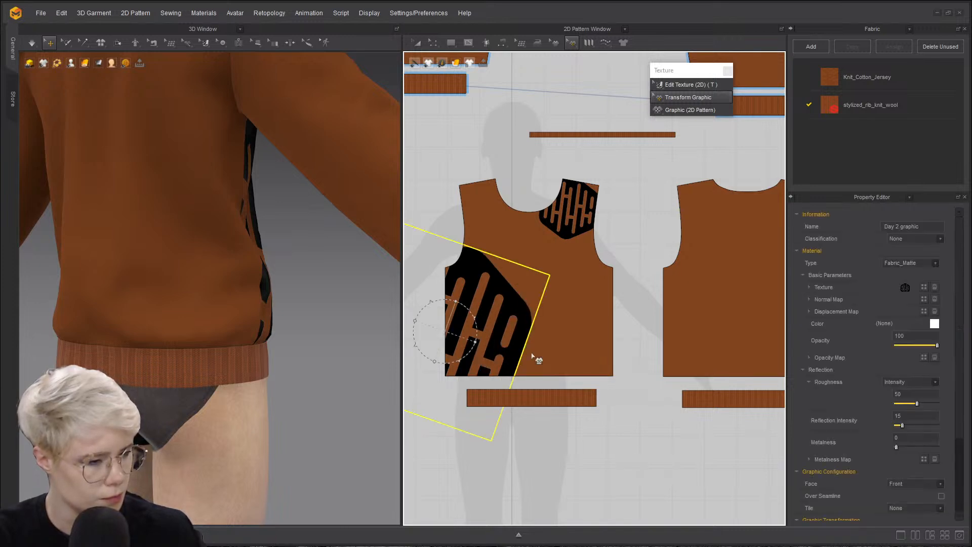
# - Turn on Over Seamline for the large graphic and check it from the back of the 3D sweater
pyautogui.scroll(-3, 883, 387)
pyautogui.scroll(3, 907, 395)
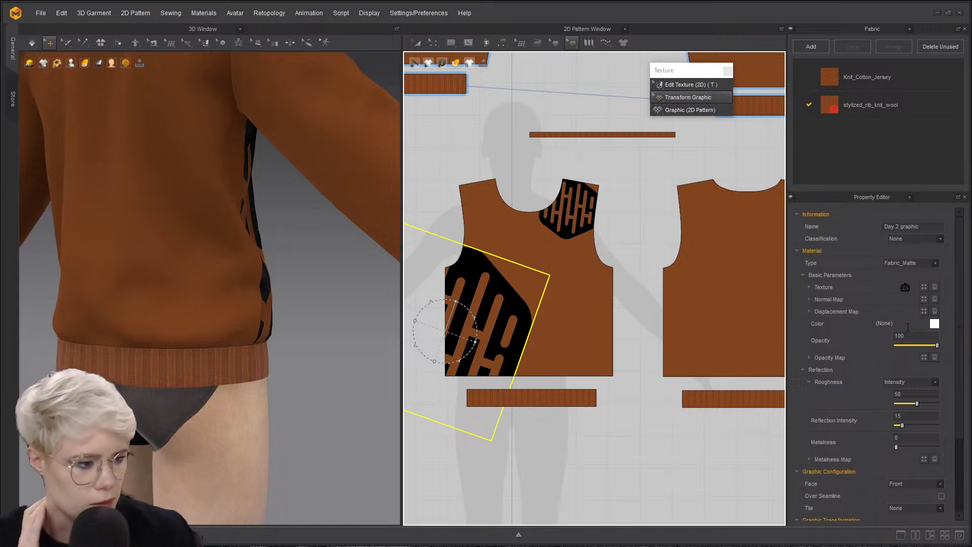
pyautogui.scroll(-2, 897, 373)
pyautogui.scroll(-4, 908, 379)
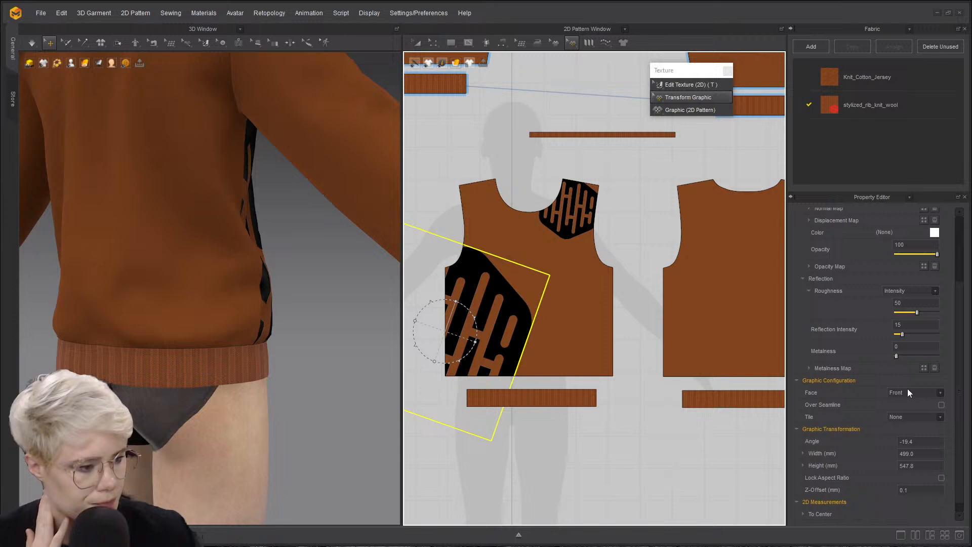
pyautogui.click(941, 404)
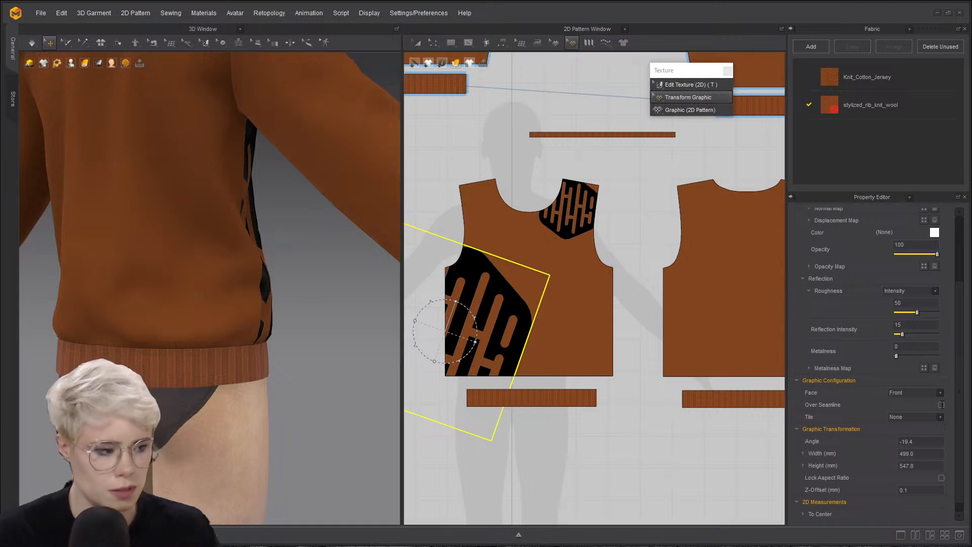
pyautogui.scroll(-6, 194, 314)
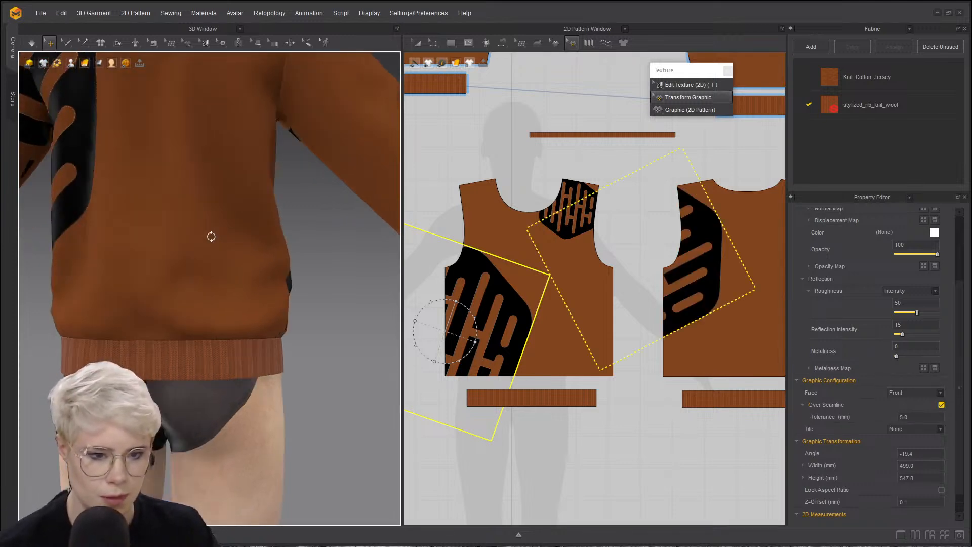
pyautogui.moveTo(241, 254); pyautogui.dragTo(239, 268, button='right')
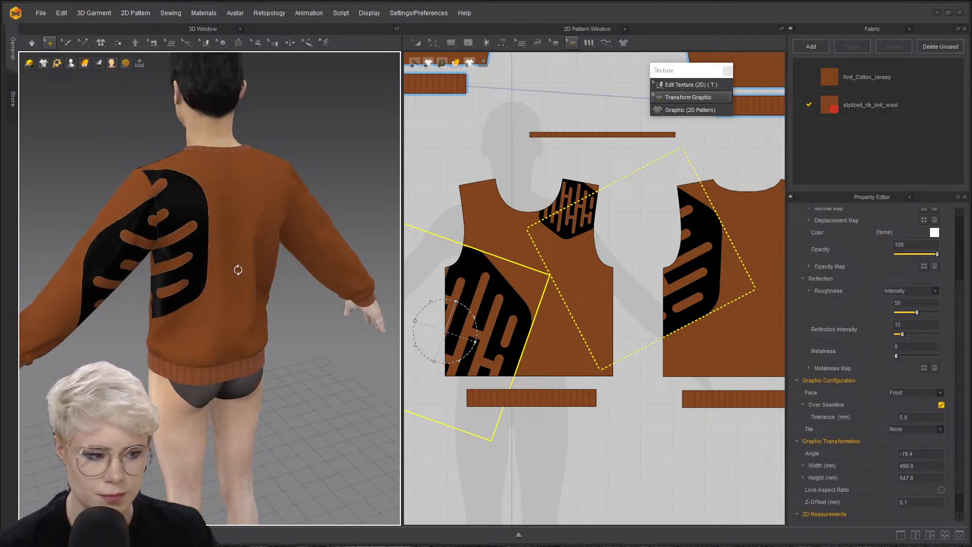
# - Examine the large graphic on the front, back and sleeve pieces and around the 3D sweater
pyautogui.scroll(-2, 451, 291)
pyautogui.moveTo(445, 289); pyautogui.dragTo(488, 290, button='middle')
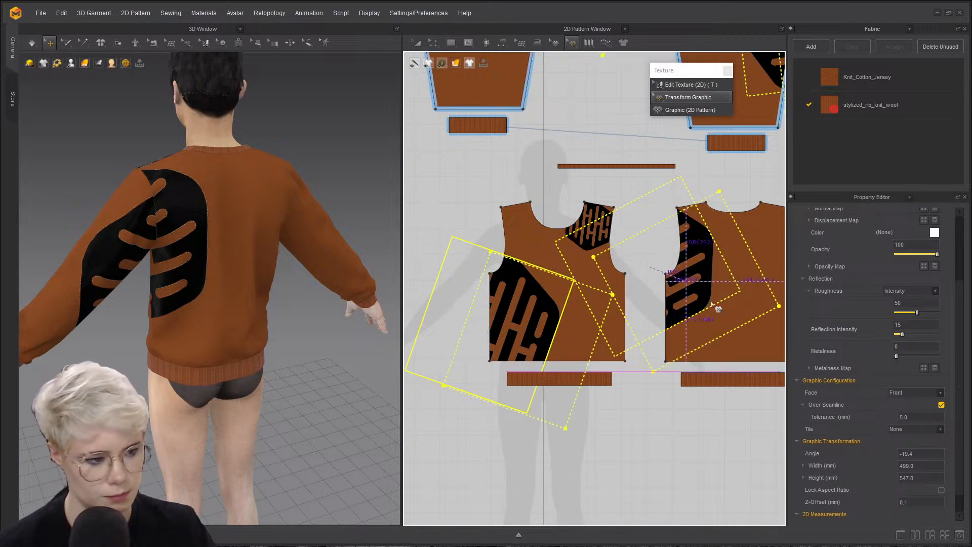
pyautogui.click(440, 189)
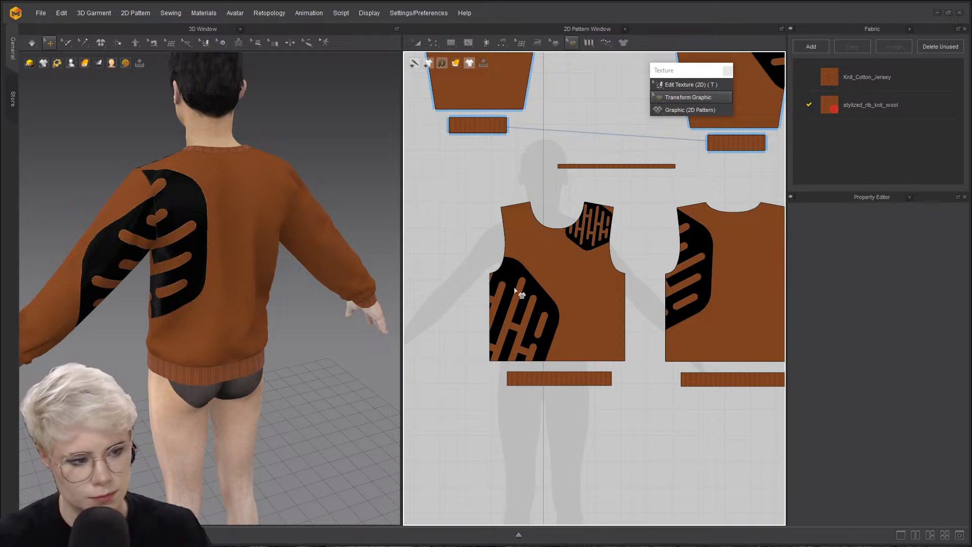
pyautogui.click(525, 313)
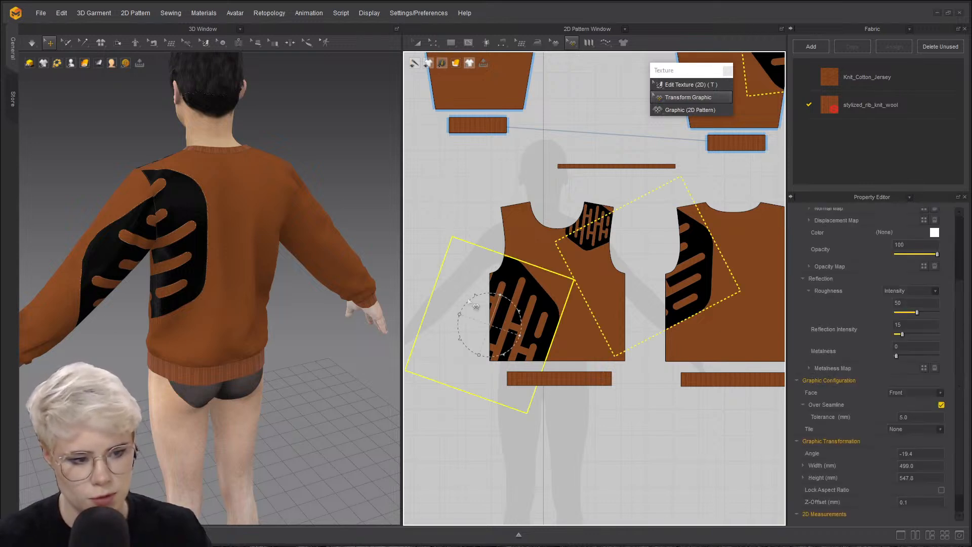
pyautogui.moveTo(184, 282); pyautogui.dragTo(377, 239, button='right')
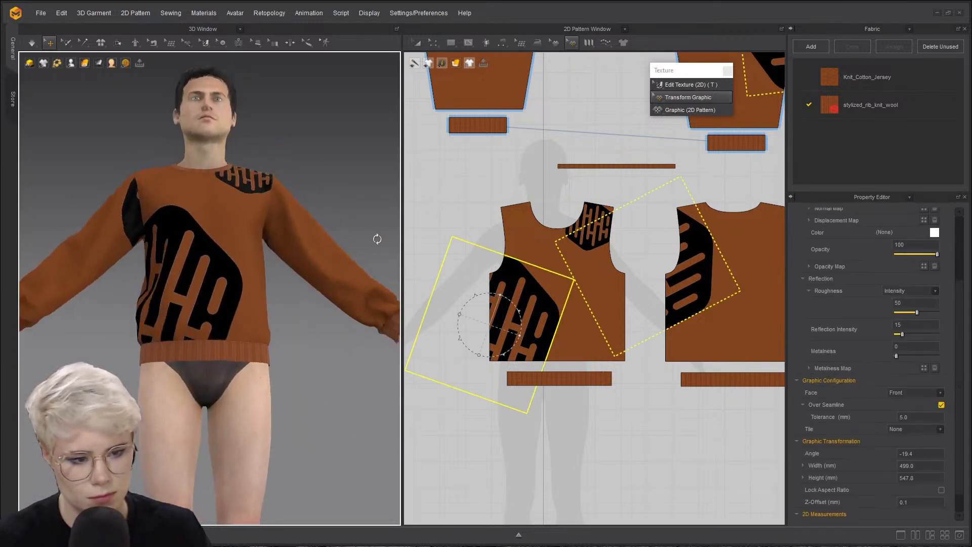
pyautogui.moveTo(494, 54); pyautogui.dragTo(468, 125, button='right')
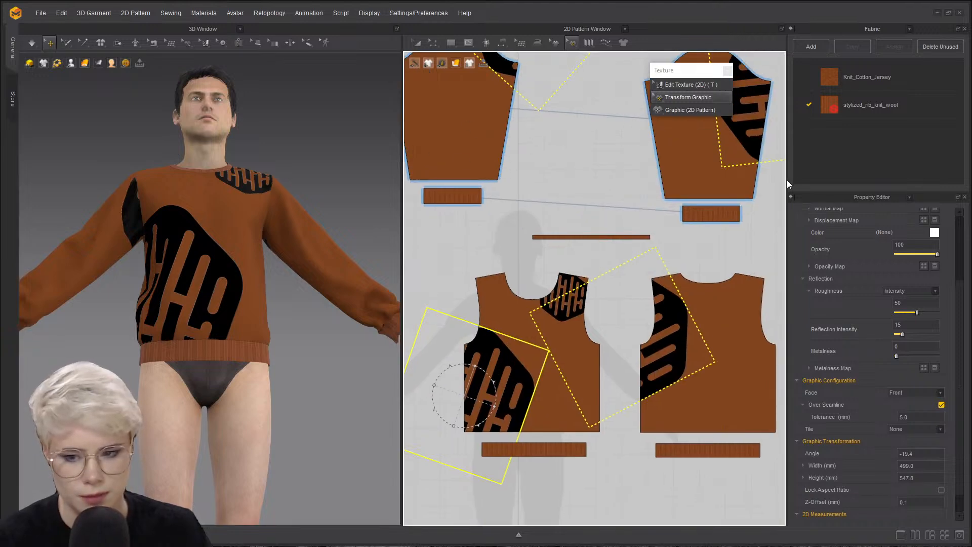
pyautogui.moveTo(532, 86); pyautogui.dragTo(527, 139, button='right')
pyautogui.moveTo(219, 257); pyautogui.dragTo(215, 284, button='right')
pyautogui.hotkey('ctrl', 'z')
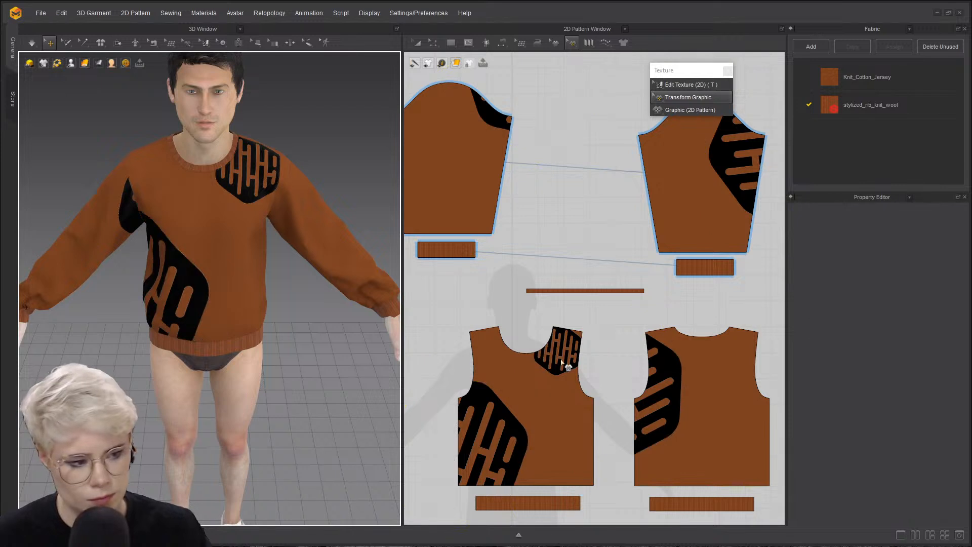
# - Turn off Over Seamline for the large graphic on the lower front body
pyautogui.click(561, 359)
pyautogui.click(487, 438)
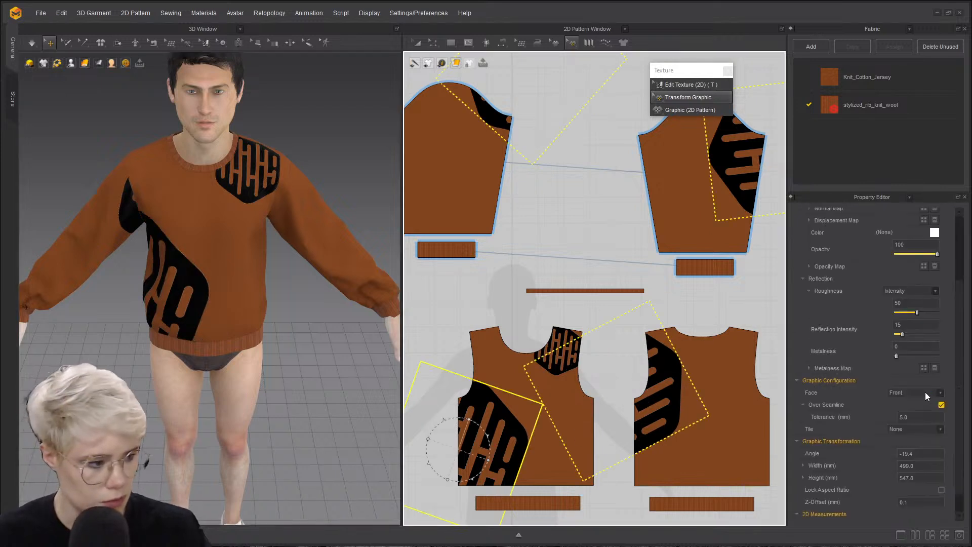
pyautogui.click(941, 405)
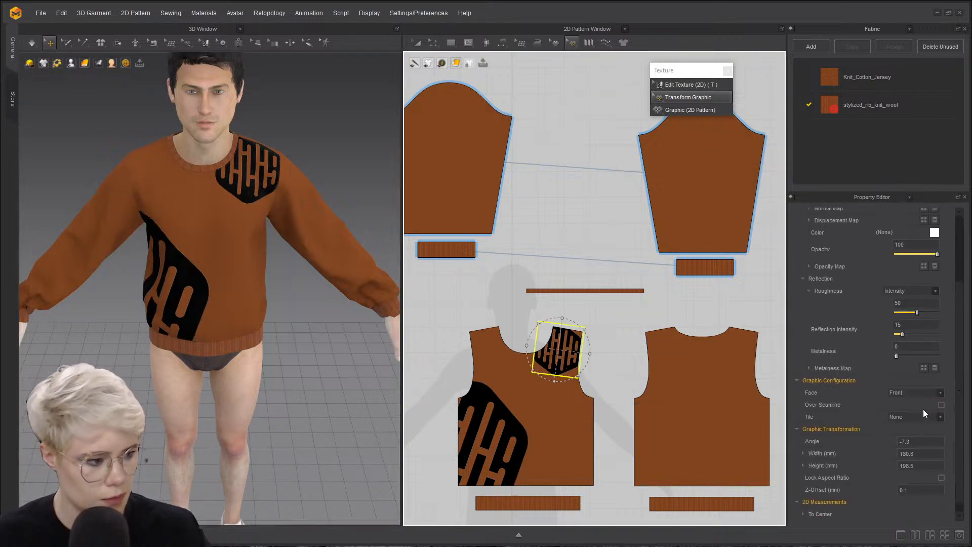
# - Turn on Over Seamline for the small shoulder graphic and check it at the shoulder seam in 3D
pyautogui.click(941, 405)
pyautogui.moveTo(243, 253); pyautogui.dragTo(168, 275, button='right')
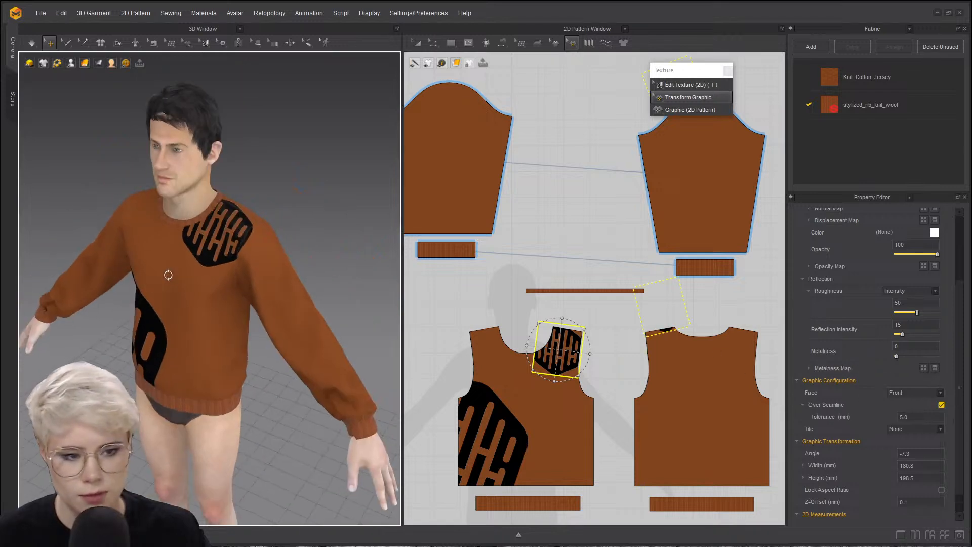
pyautogui.scroll(1, 174, 273)
pyautogui.scroll(3, 579, 308)
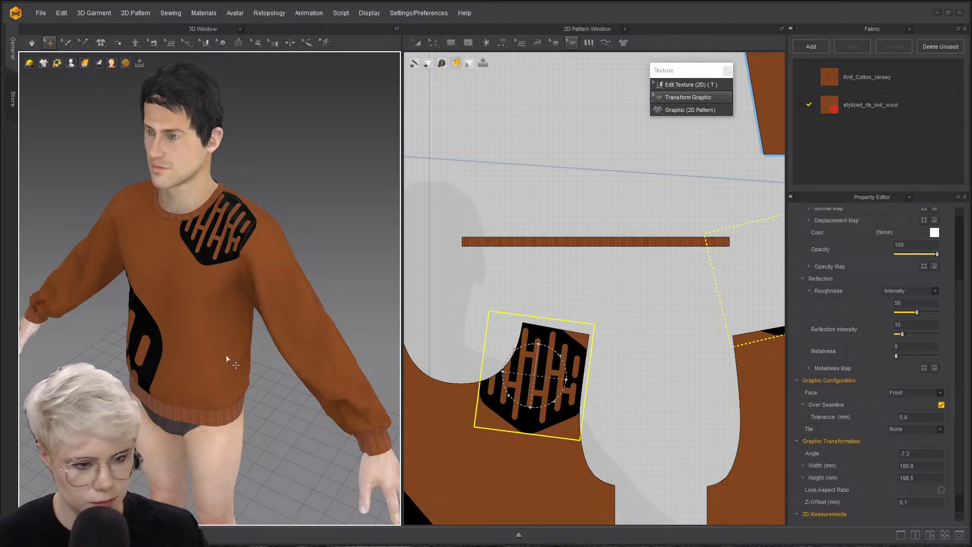
pyautogui.scroll(5, 232, 284)
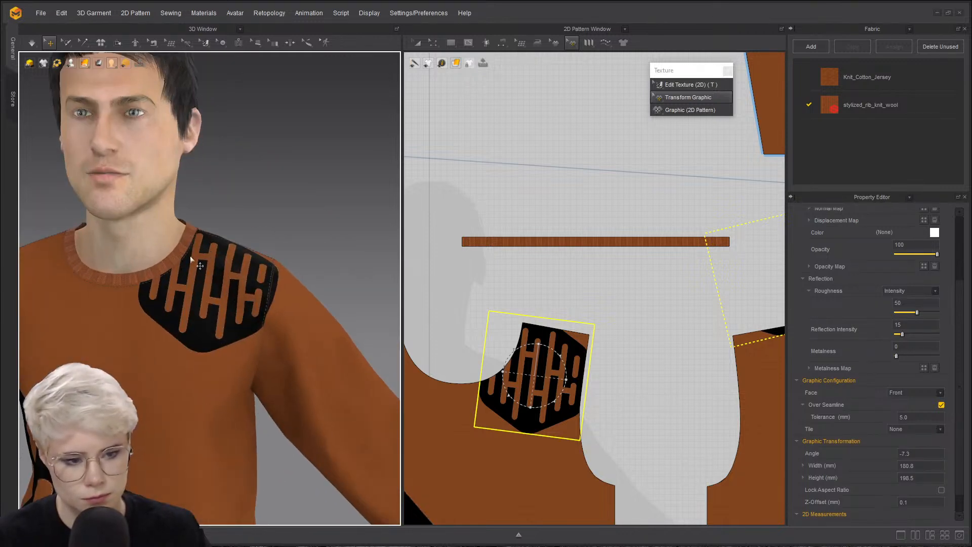
# - Examine the small shoulder graphic from the front and side of the 3D sweater and on the front pattern piece
pyautogui.click(189, 257)
pyautogui.click(311, 285)
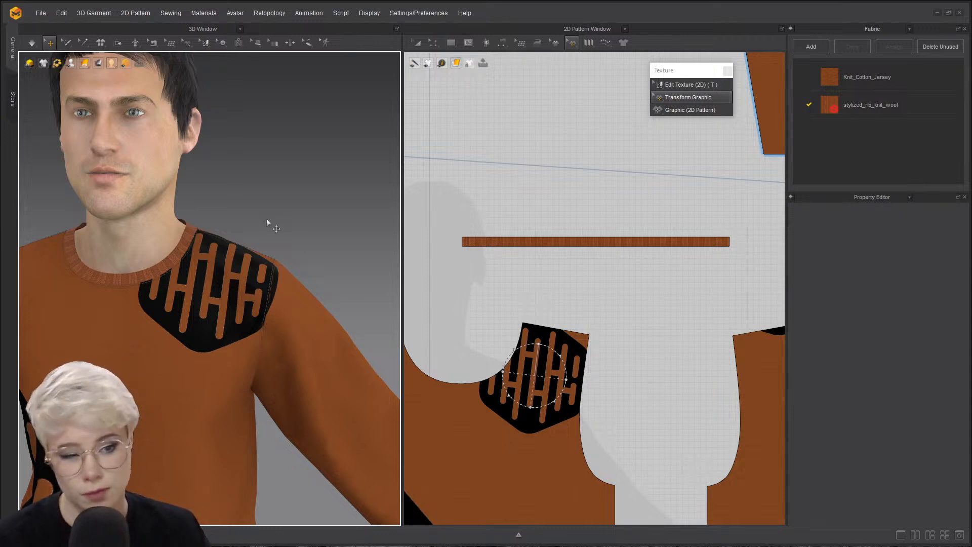
pyautogui.moveTo(288, 298); pyautogui.dragTo(230, 317, button='right')
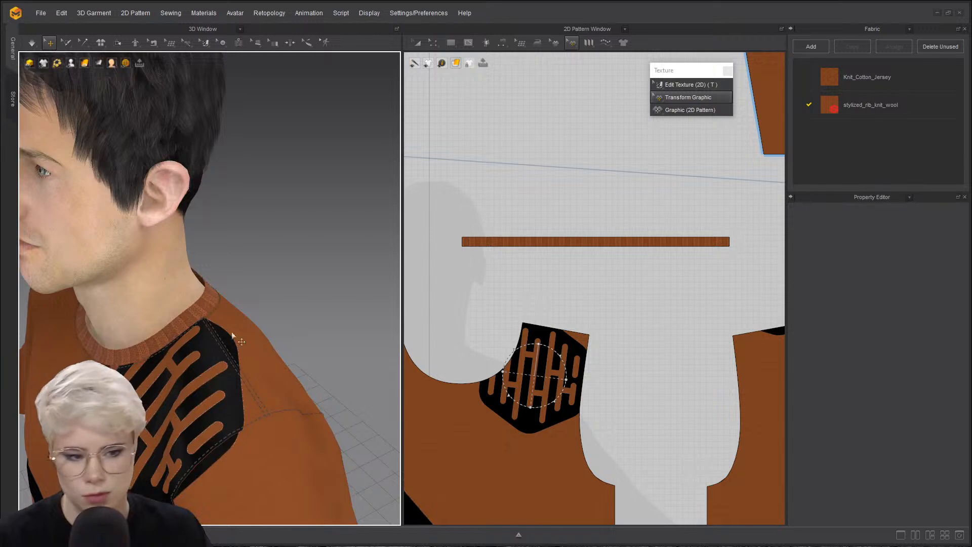
pyautogui.moveTo(151, 469); pyautogui.dragTo(191, 436, button='right')
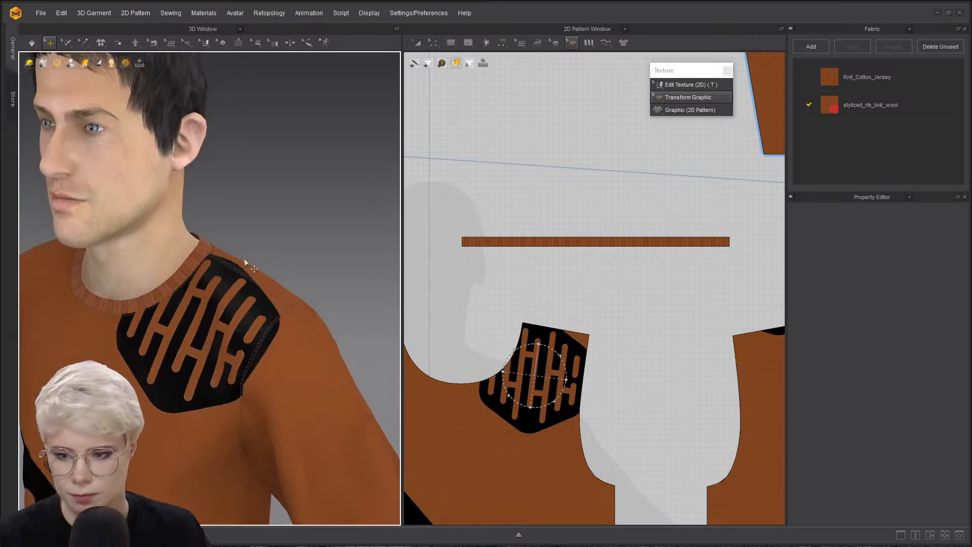
pyautogui.click(539, 350)
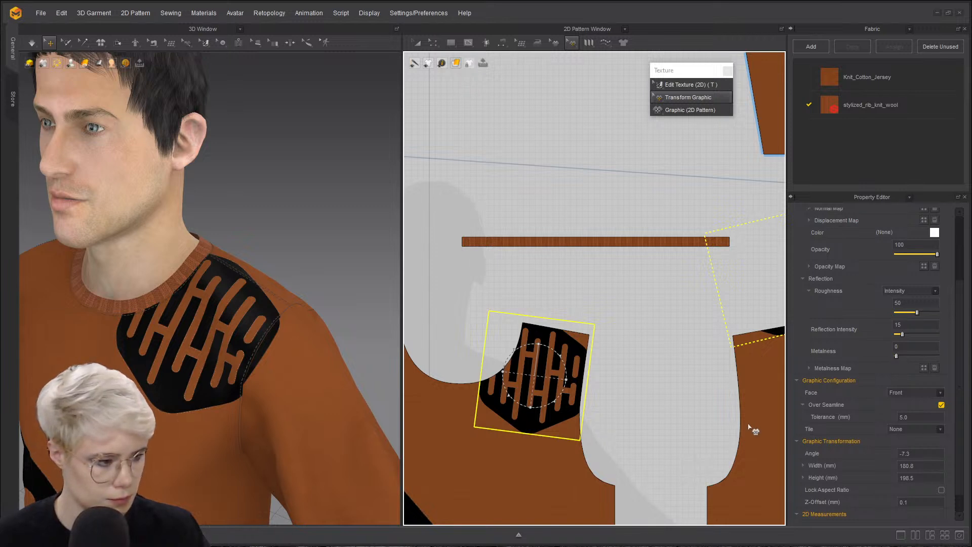
pyautogui.click(587, 302)
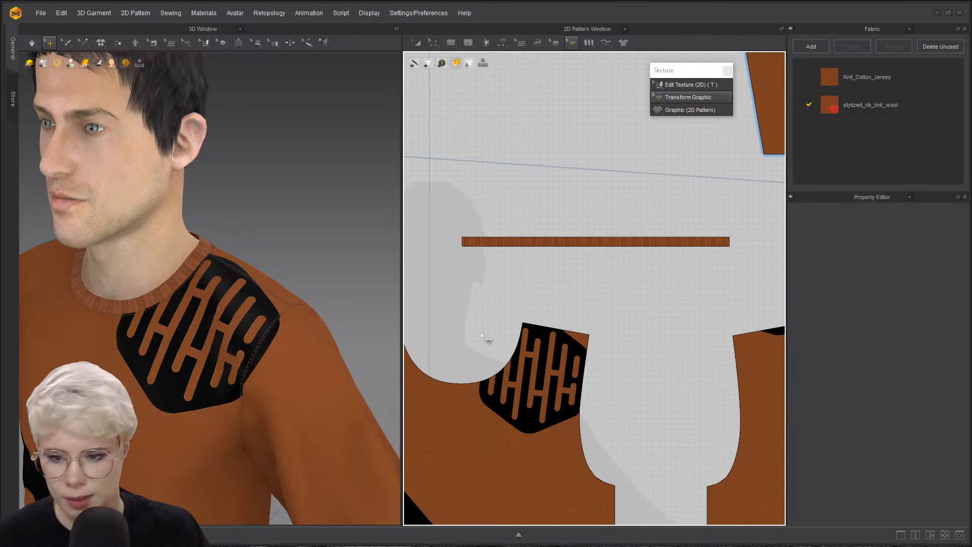
# - Turn off Over Seamline for the small shoulder graphic on the front body piece
pyautogui.moveTo(561, 370); pyautogui.dragTo(580, 319, button='middle')
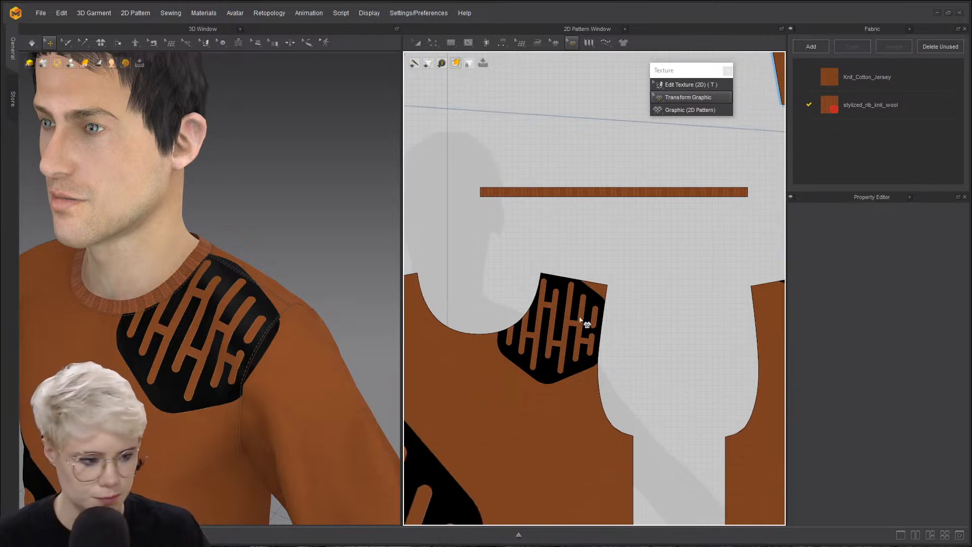
pyautogui.click(580, 320)
pyautogui.scroll(-3, 706, 193)
pyautogui.rightClick(627, 297)
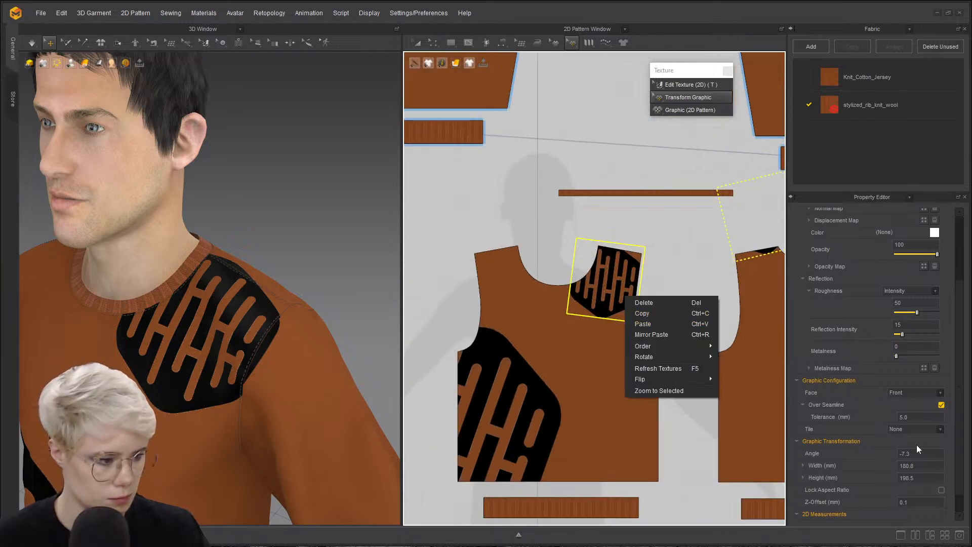
pyautogui.click(900, 429)
pyautogui.click(900, 430)
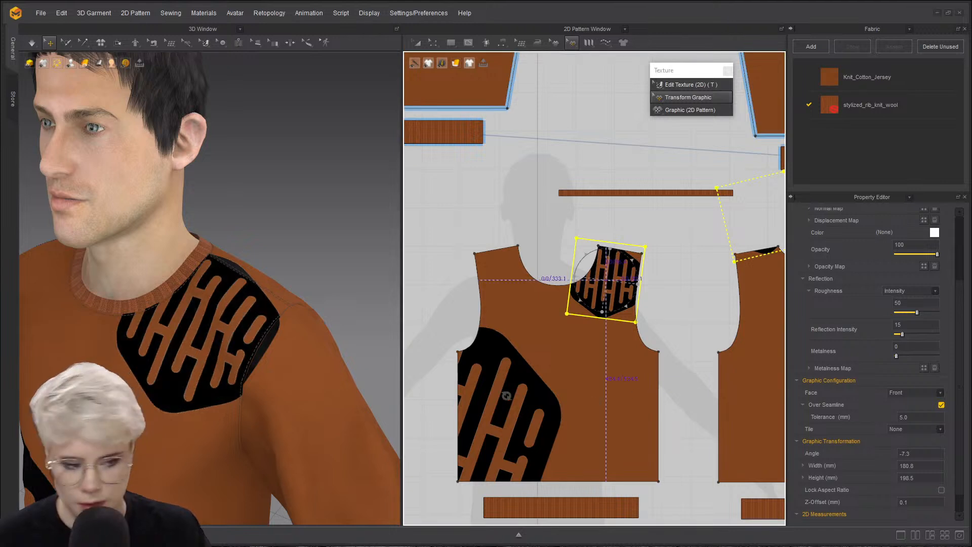
pyautogui.click(487, 368)
pyautogui.click(606, 281)
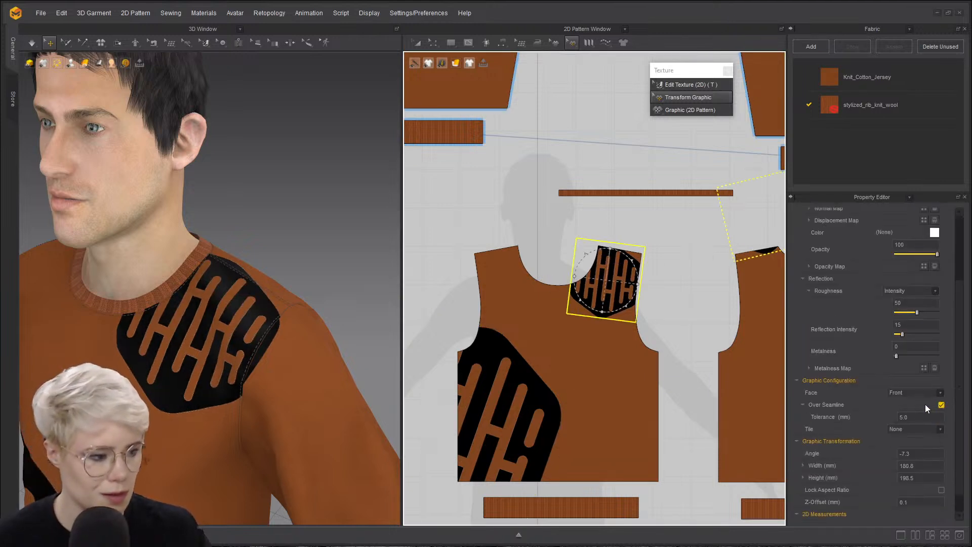
pyautogui.click(941, 404)
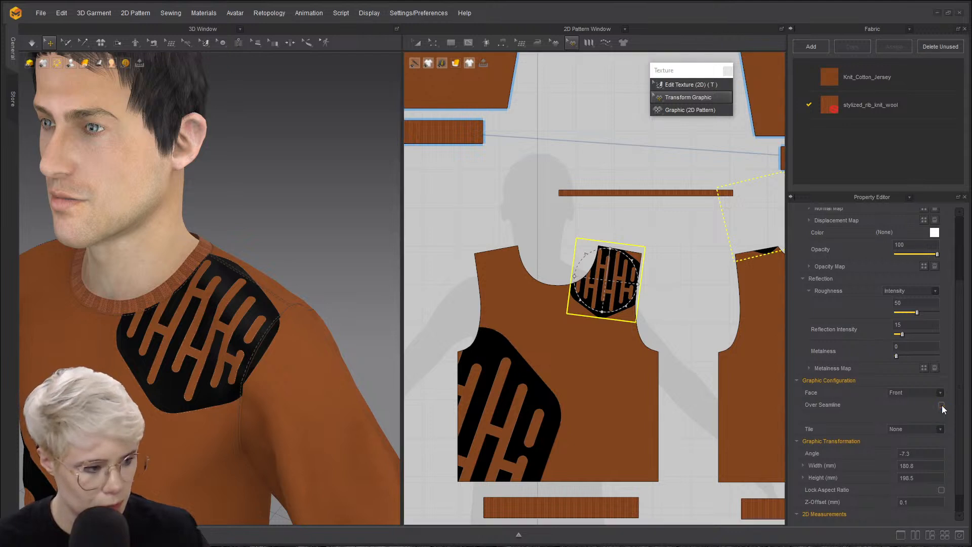
# - Copy the large graphic from the front body and place it on the back body piece, overlapping its side seam edge
pyautogui.click(534, 383)
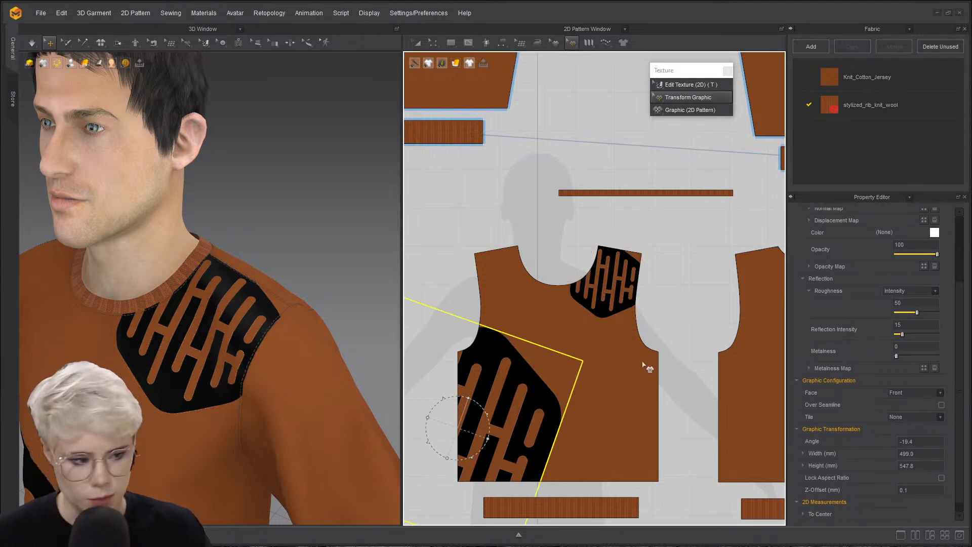
pyautogui.scroll(-3, 608, 363)
pyautogui.moveTo(675, 368); pyautogui.dragTo(740, 398)
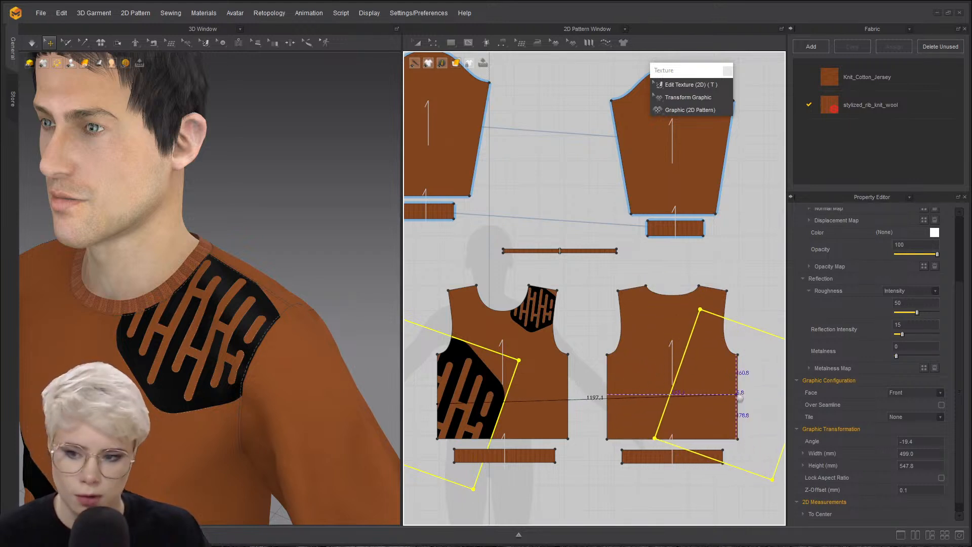
pyautogui.click(621, 517)
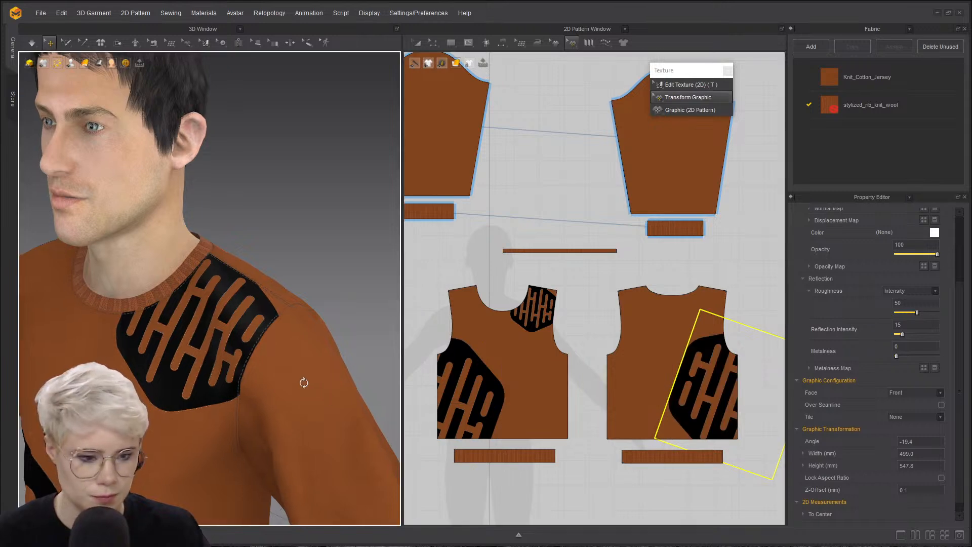
# - Shift the copied graphic on the back piece slightly down and sideways to meet the front graphic at the side seam
pyautogui.moveTo(302, 382); pyautogui.dragTo(277, 299, button='right')
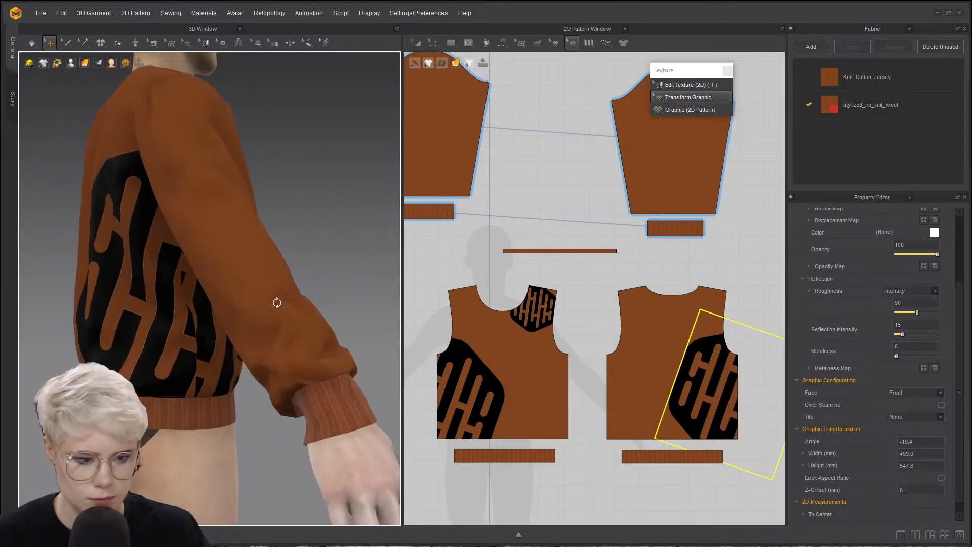
pyautogui.moveTo(694, 385); pyautogui.dragTo(697, 395)
pyautogui.scroll(3, 235, 371)
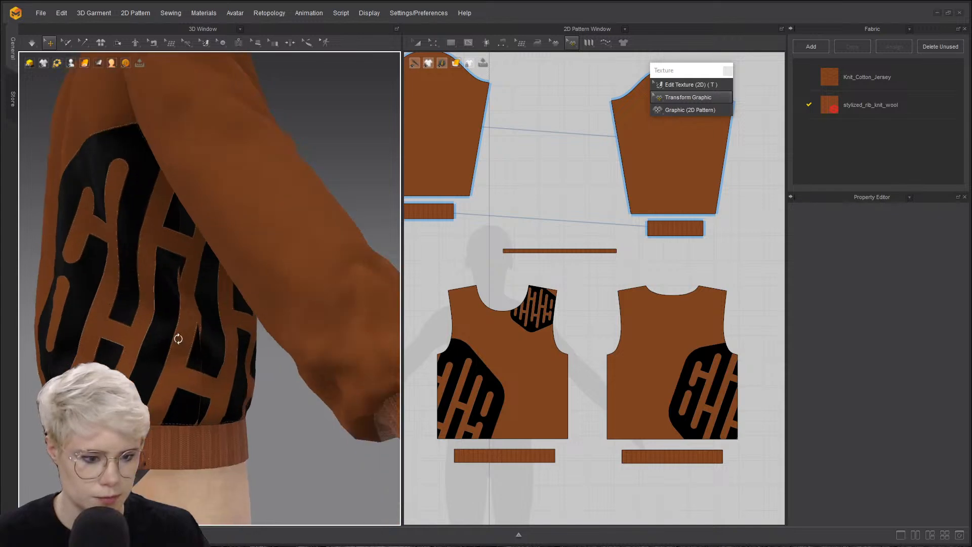
pyautogui.moveTo(178, 339); pyautogui.dragTo(202, 339, button='right')
pyautogui.click(713, 371)
pyautogui.click(714, 371)
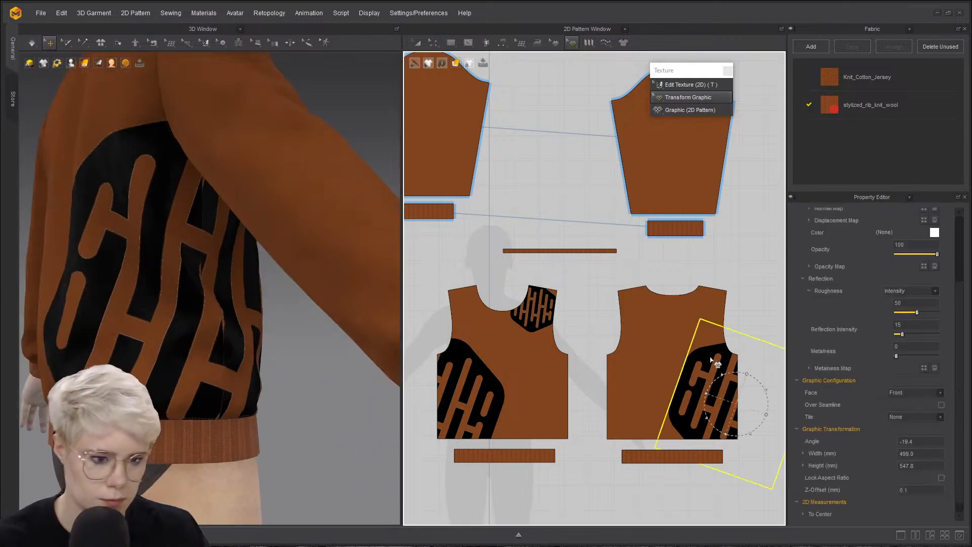
pyautogui.scroll(3, 717, 390)
pyautogui.moveTo(718, 390); pyautogui.dragTo(668, 334, button='middle')
pyautogui.scroll(-2, 668, 336)
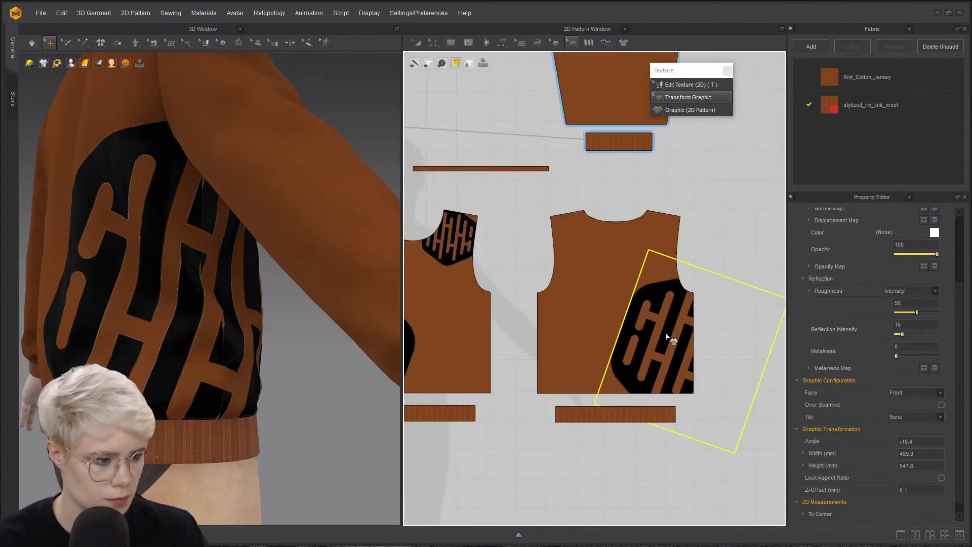
pyautogui.moveTo(667, 337)
pyautogui.mouseDown()
pyautogui.moveTo(660, 352)
pyautogui.moveTo(666, 342)
pyautogui.mouseUp()
# - Fine-tune the back graphic's position at close range, aligning its bars with the front graphic along the side seam
pyautogui.scroll(6, 218, 284)
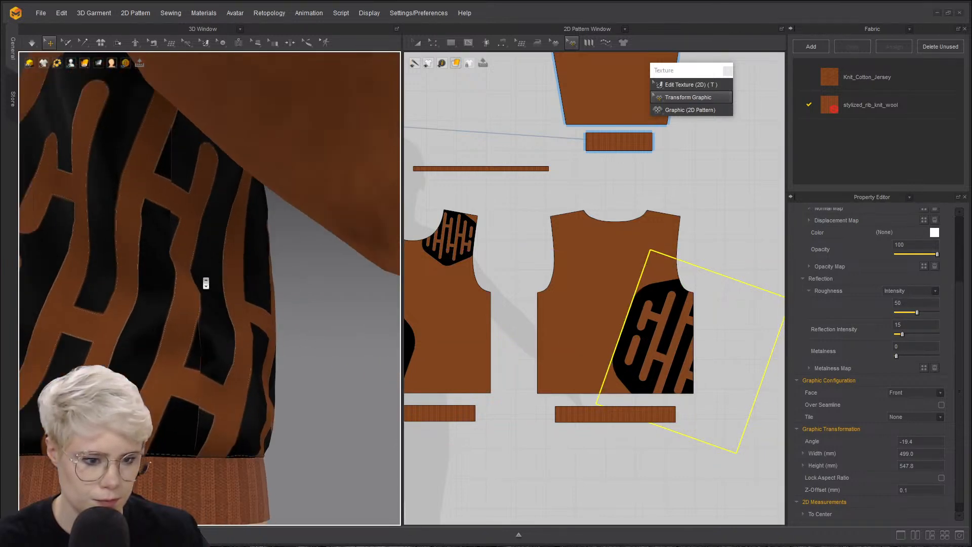
pyautogui.scroll(8, 594, 338)
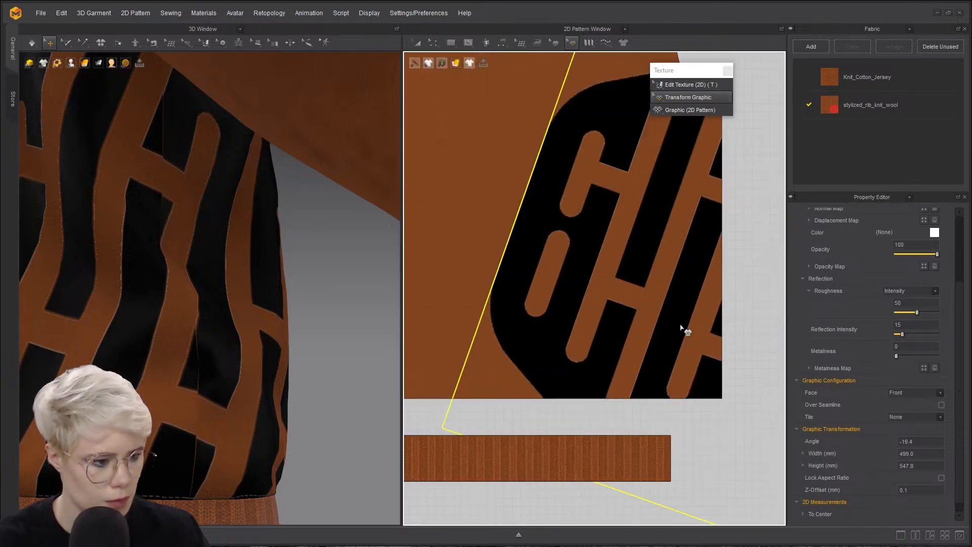
pyautogui.scroll(2, 674, 319)
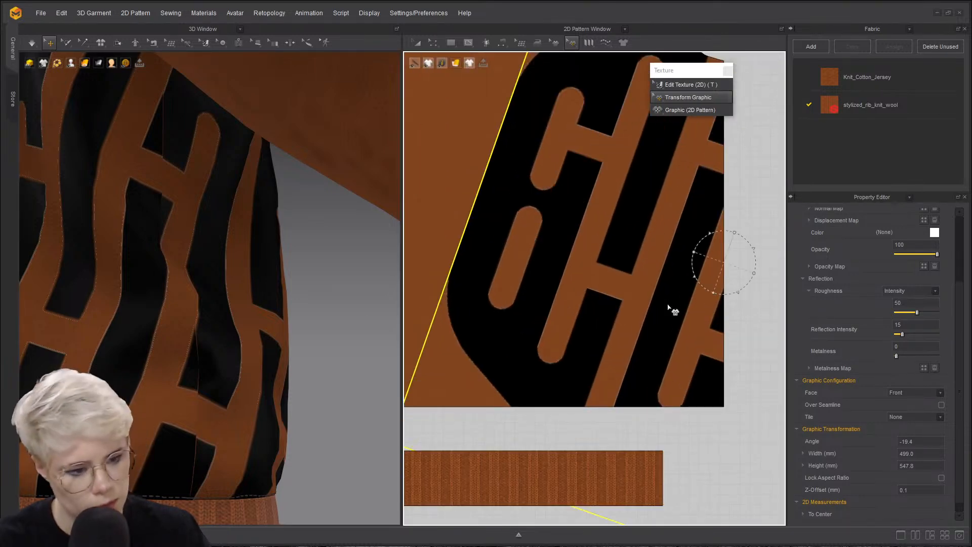
pyautogui.moveTo(668, 307); pyautogui.dragTo(668, 325)
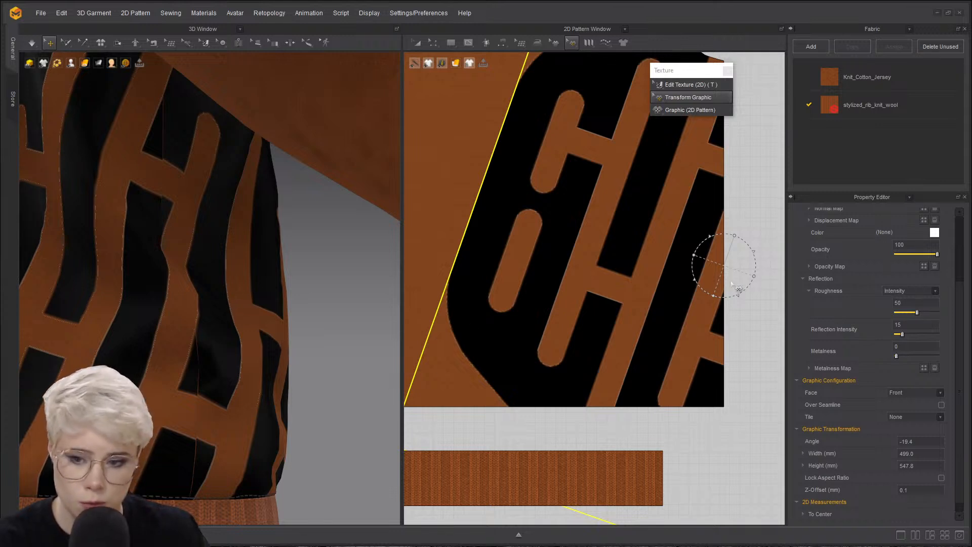
pyautogui.click(661, 340)
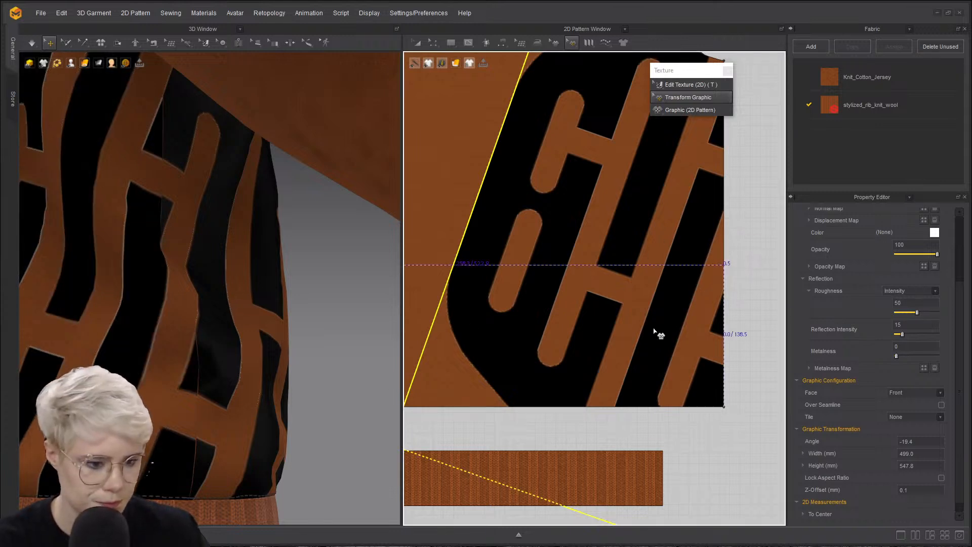
pyautogui.moveTo(661, 335); pyautogui.dragTo(667, 356)
# - Nudge the back graphic a little further sideways to close the remaining offset between its bars at the side seam
pyautogui.moveTo(323, 319); pyautogui.dragTo(241, 306, button='right')
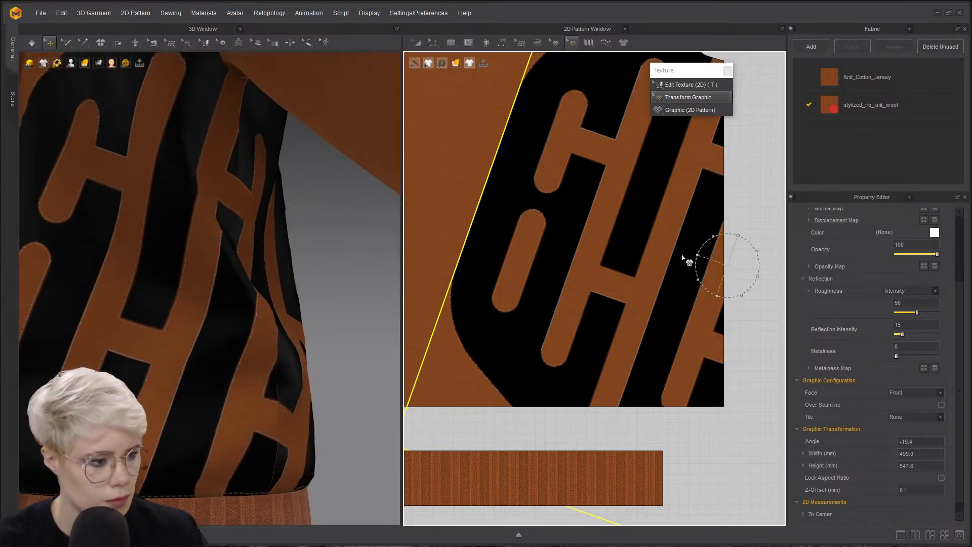
pyautogui.moveTo(682, 258); pyautogui.dragTo(689, 278)
pyautogui.moveTo(326, 256); pyautogui.dragTo(241, 249, button='right')
pyautogui.scroll(3, 240, 256)
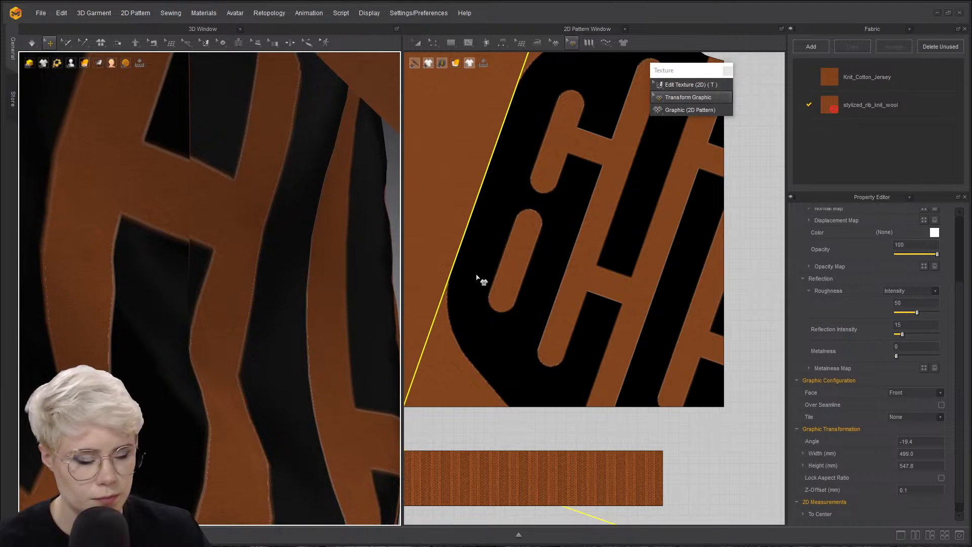
pyautogui.click(683, 260)
pyautogui.moveTo(684, 258); pyautogui.dragTo(691, 263)
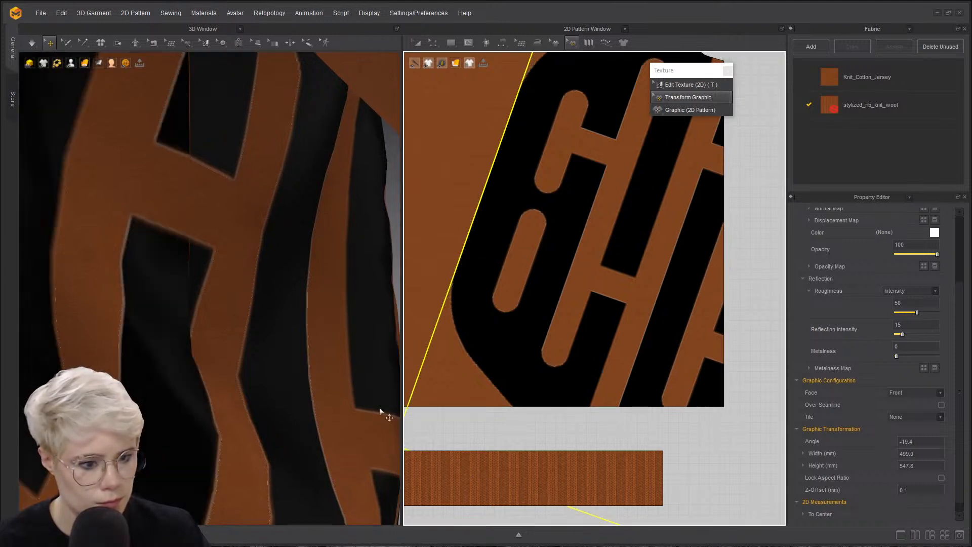
# - Check the aligned graphics at the side seam in 3D and review the front body piece's properties
pyautogui.scroll(-5, 245, 363)
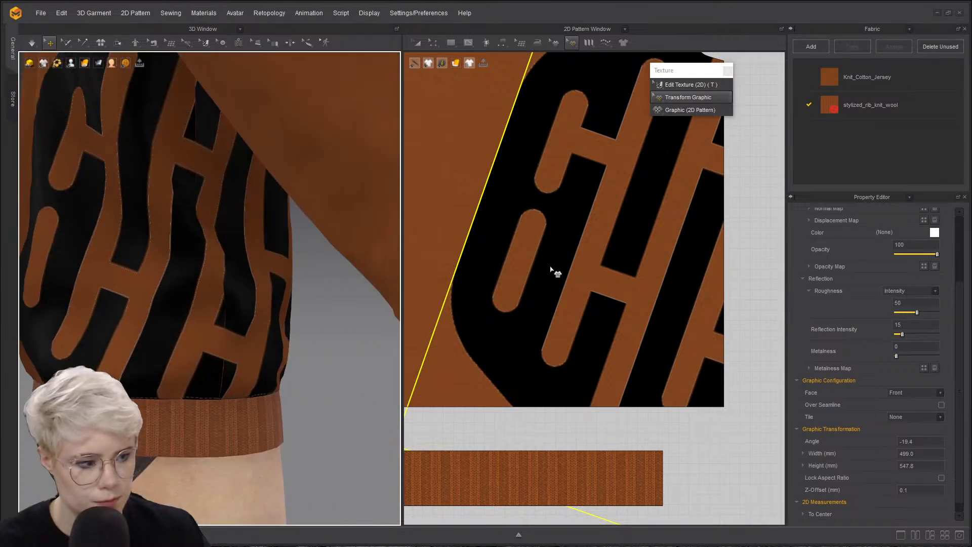
pyautogui.scroll(-3, 190, 322)
pyautogui.moveTo(189, 322); pyautogui.dragTo(131, 326, button='right')
pyautogui.scroll(3, 130, 325)
pyautogui.moveTo(130, 325); pyautogui.dragTo(259, 234, button='middle')
pyautogui.click(242, 260)
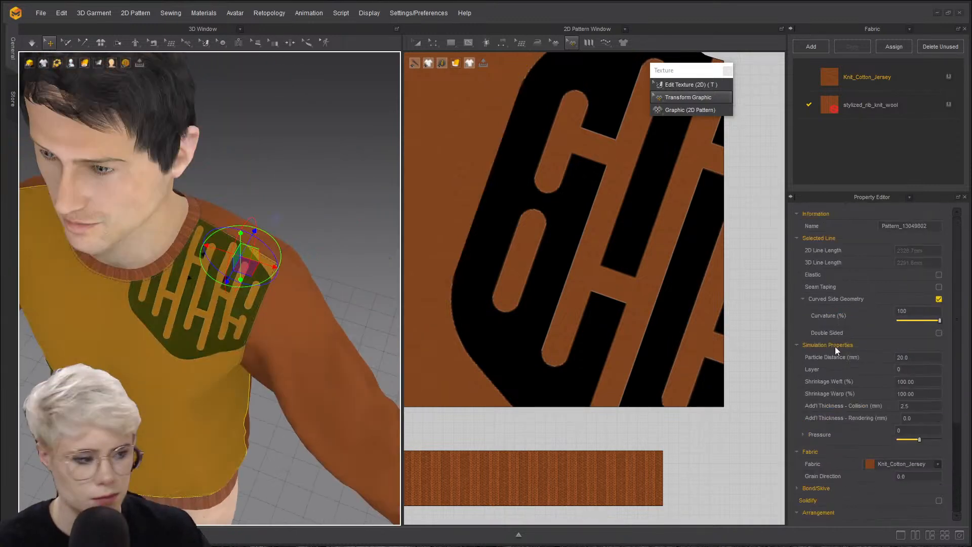
pyautogui.scroll(-2, 928, 481)
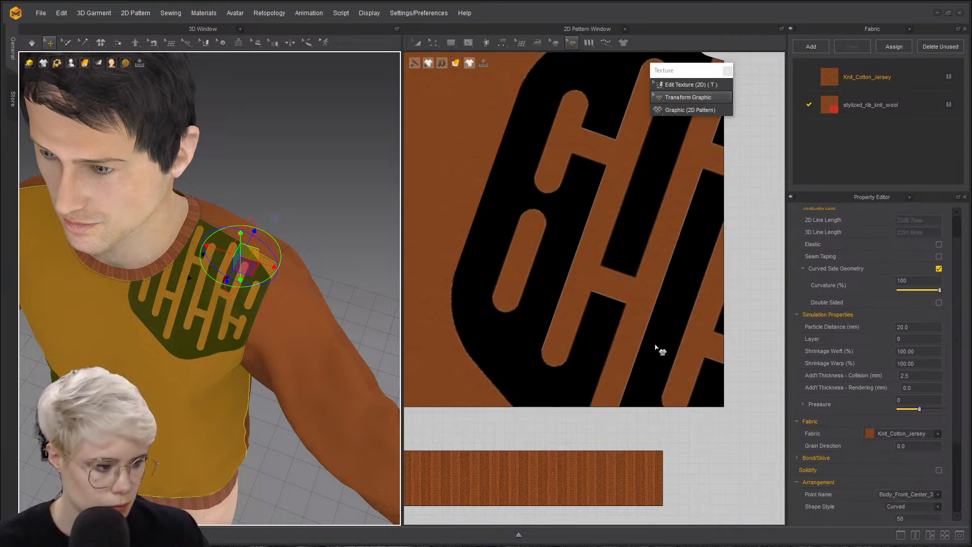
# - Turn on Over Seamline for the large back graphic and check it around the side seam and armhole in 3D
pyautogui.click(633, 253)
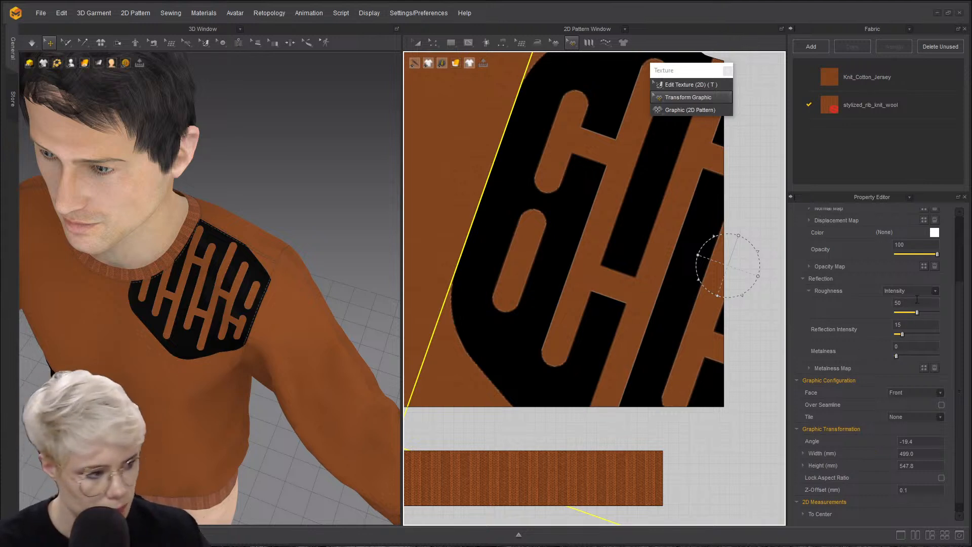
pyautogui.click(941, 405)
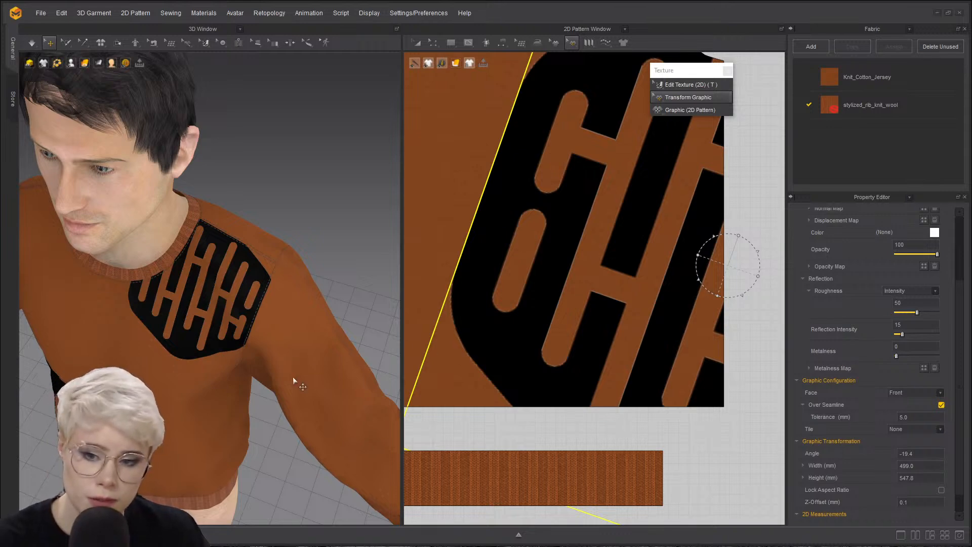
pyautogui.moveTo(291, 332); pyautogui.dragTo(352, 314, button='right')
pyautogui.moveTo(351, 314); pyautogui.dragTo(308, 126, button='middle')
pyautogui.scroll(5, 309, 126)
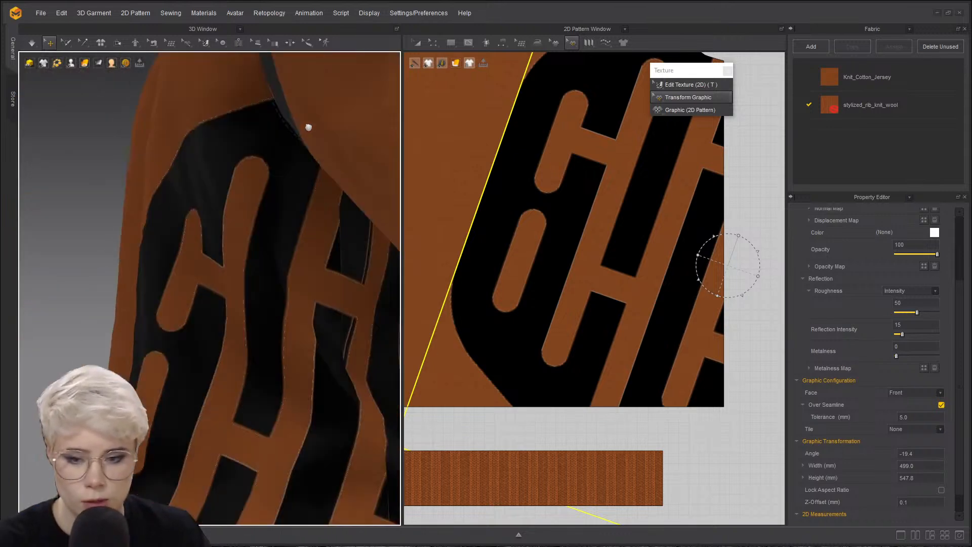
pyautogui.scroll(-2, 225, 279)
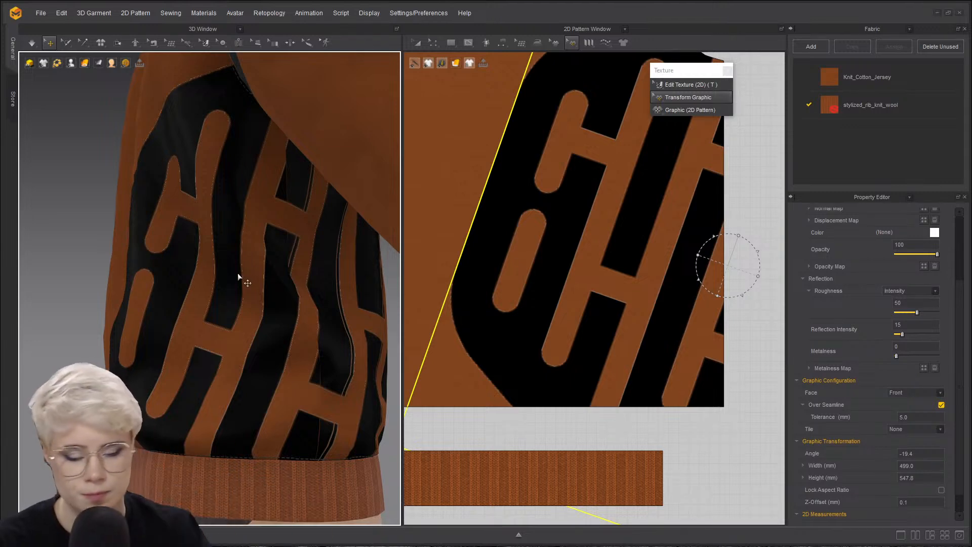
pyautogui.moveTo(254, 252); pyautogui.dragTo(317, 172, button='right')
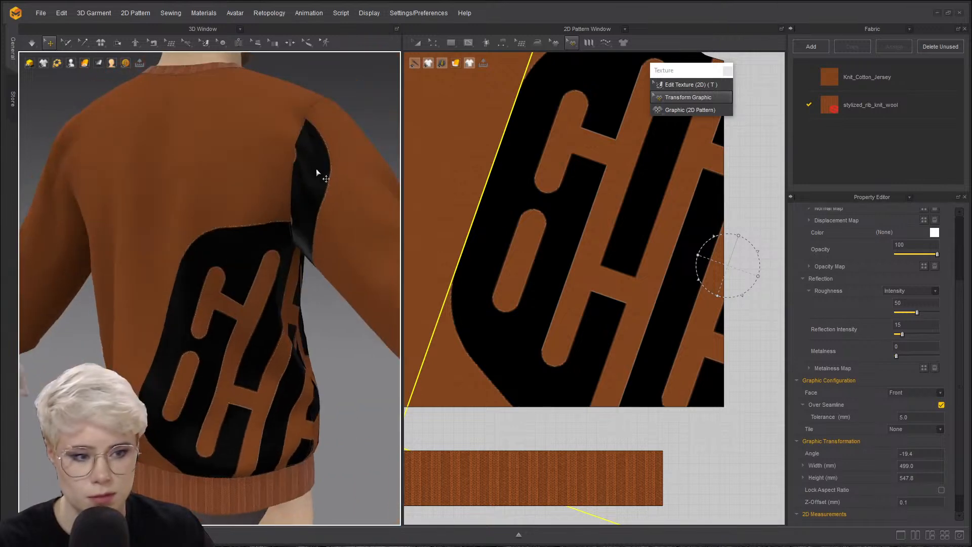
# - Locate the part of the back graphic that extends onto the sleeve, in 3D and on the sleeve pattern piece
pyautogui.click(316, 172)
pyautogui.scroll(-5, 607, 278)
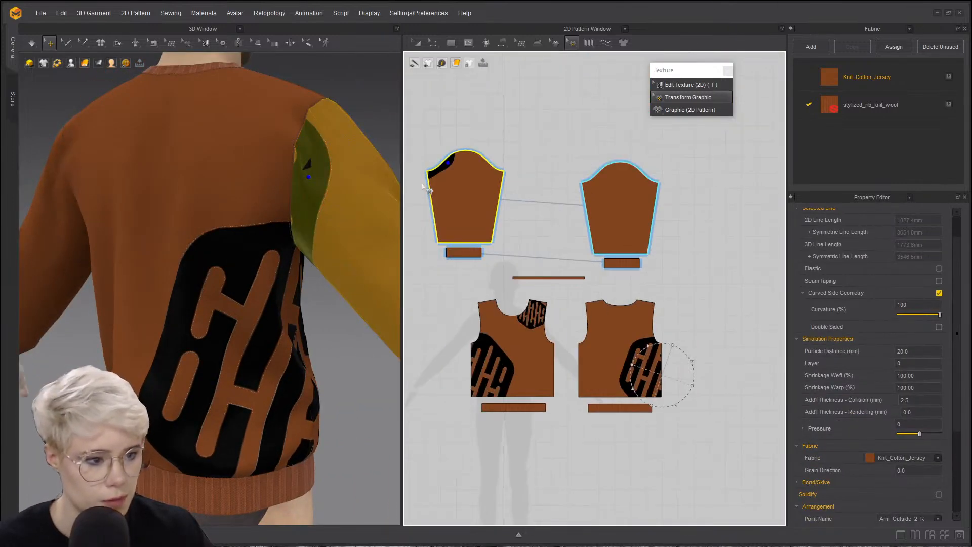
pyautogui.click(441, 177)
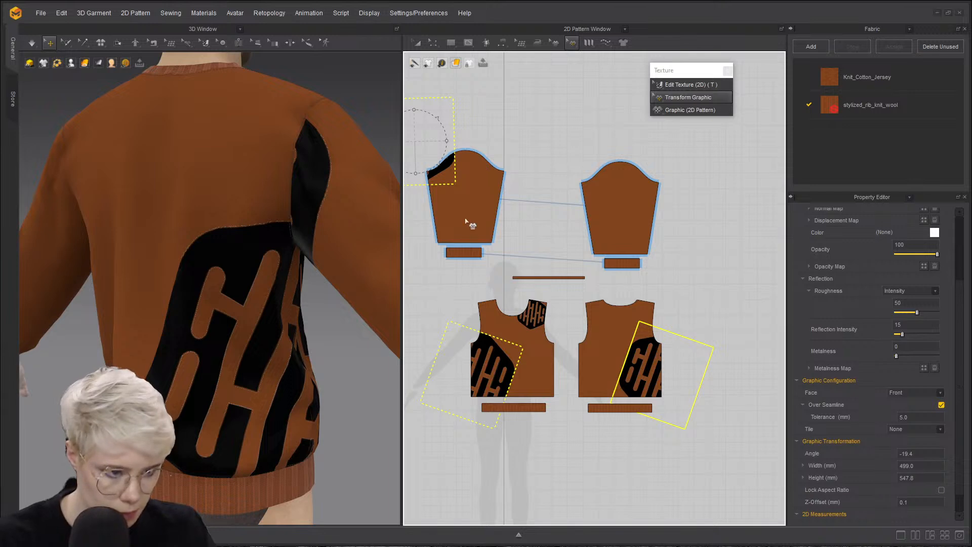
# - Turn off Over Seamline for the large back graphic and check the sleeve and side seam in 3D
pyautogui.press('Delete')
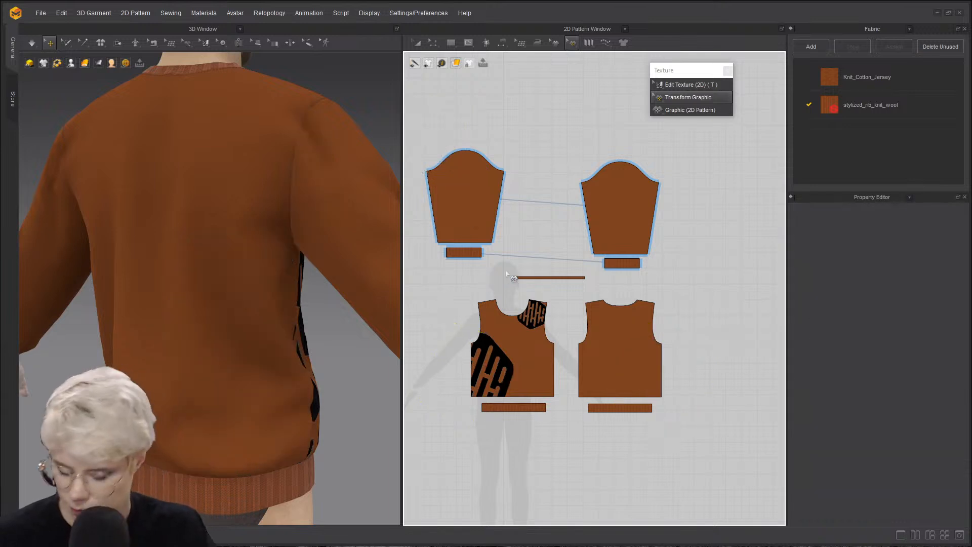
pyautogui.hotkey('ctrl', 'z')
pyautogui.click(940, 405)
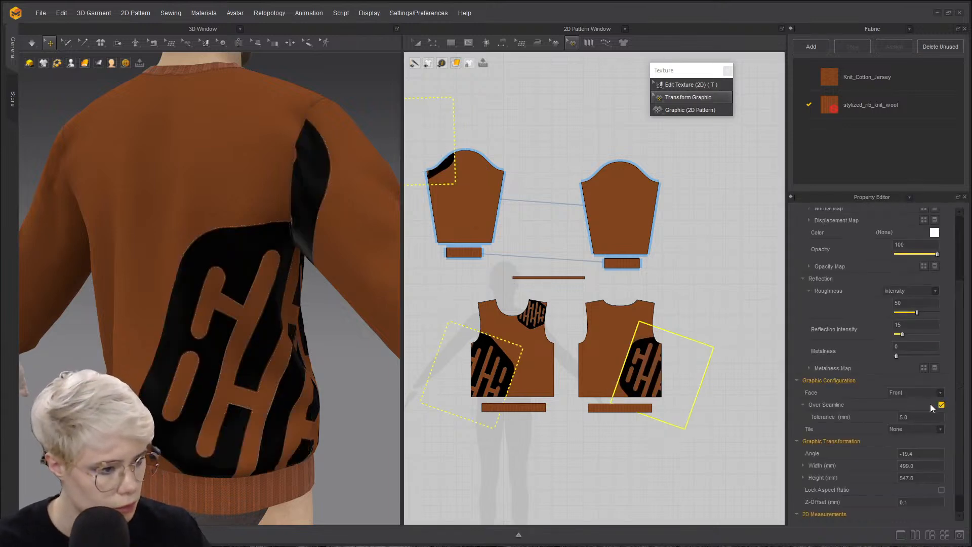
pyautogui.moveTo(332, 263); pyautogui.dragTo(299, 217, button='right')
pyautogui.moveTo(299, 217); pyautogui.dragTo(190, 211, button='middle')
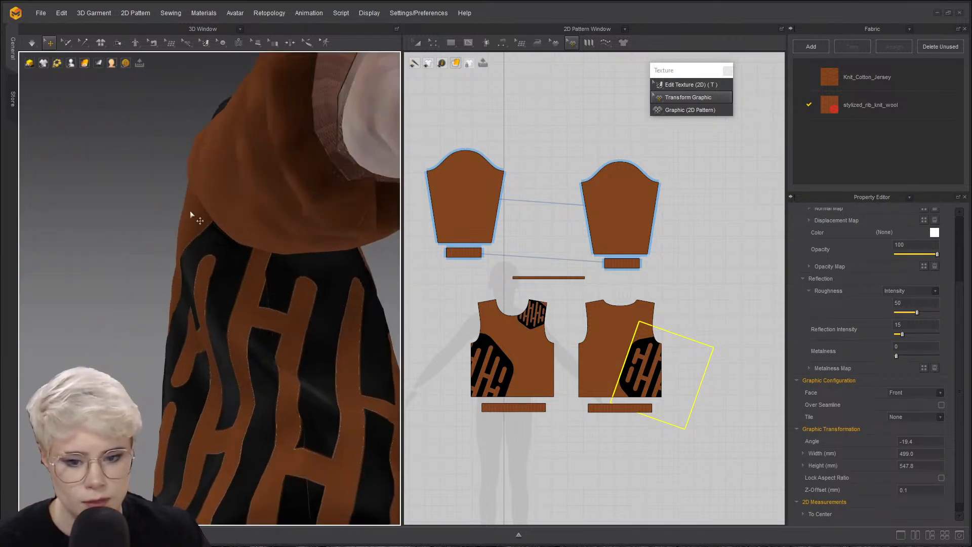
pyautogui.moveTo(113, 232); pyautogui.dragTo(160, 233, button='middle')
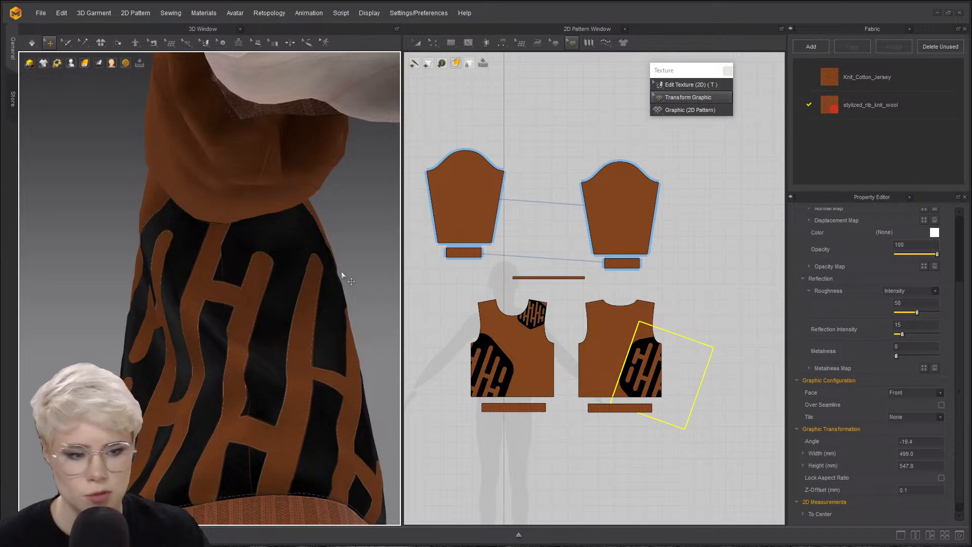
pyautogui.click(348, 257)
pyautogui.moveTo(283, 307); pyautogui.dragTo(238, 306, button='right')
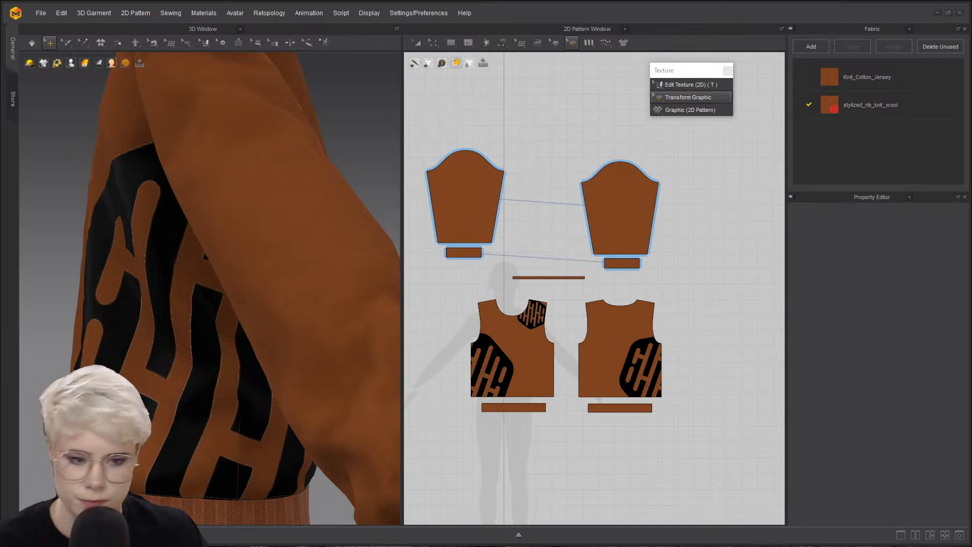
pyautogui.moveTo(173, 385); pyautogui.dragTo(205, 296, button='right')
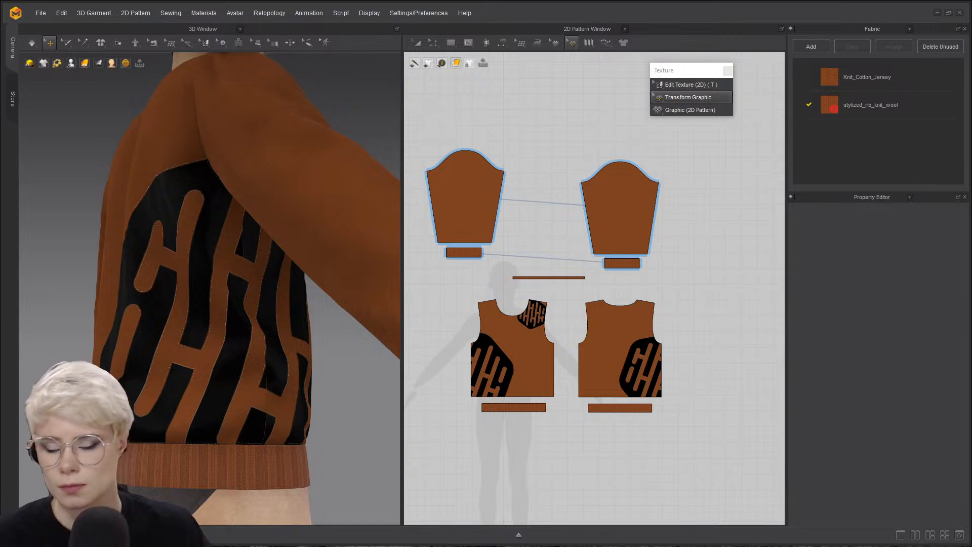
# - Look at the shoulder graphic in 3D and review the properties of the front body piece
pyautogui.moveTo(278, 299); pyautogui.dragTo(231, 257, button='right')
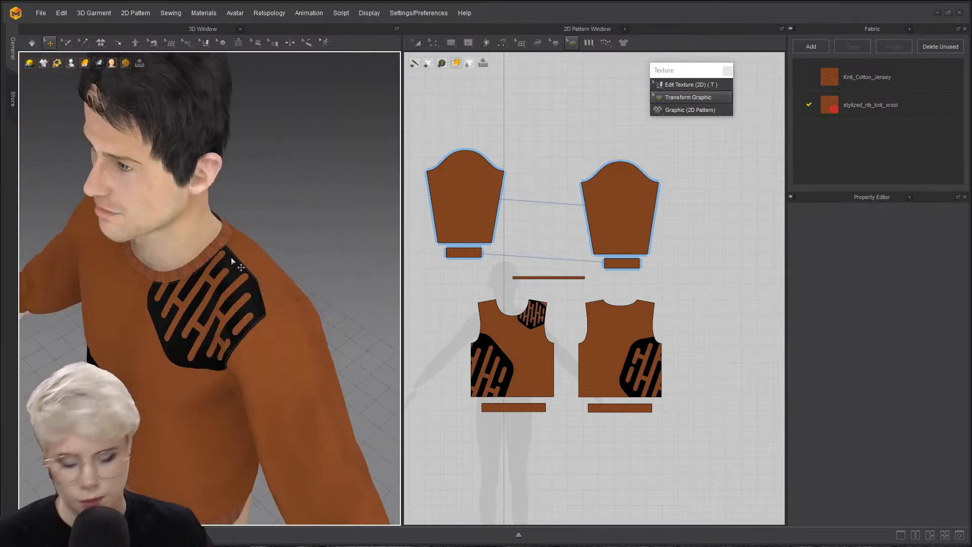
pyautogui.click(254, 296)
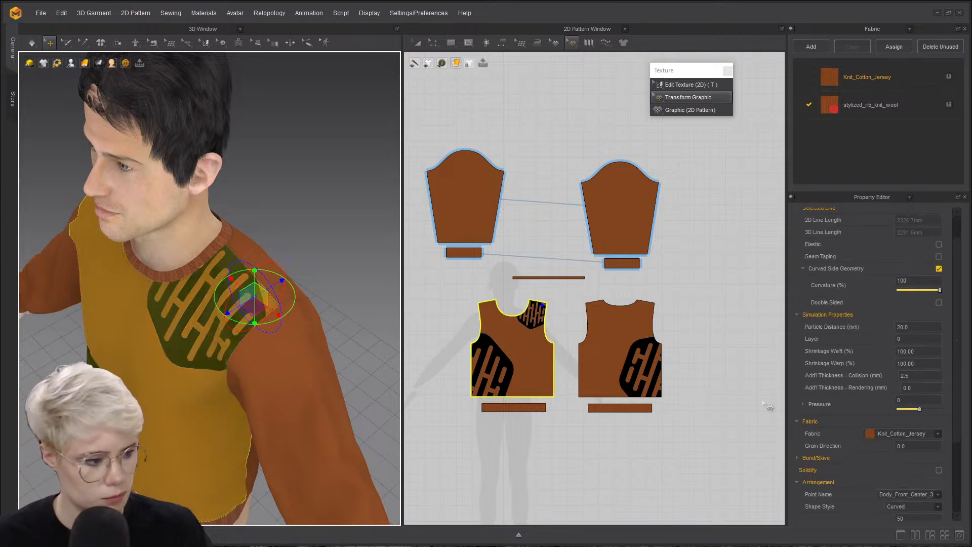
pyautogui.click(507, 220)
pyautogui.scroll(6, 540, 314)
pyautogui.click(543, 347)
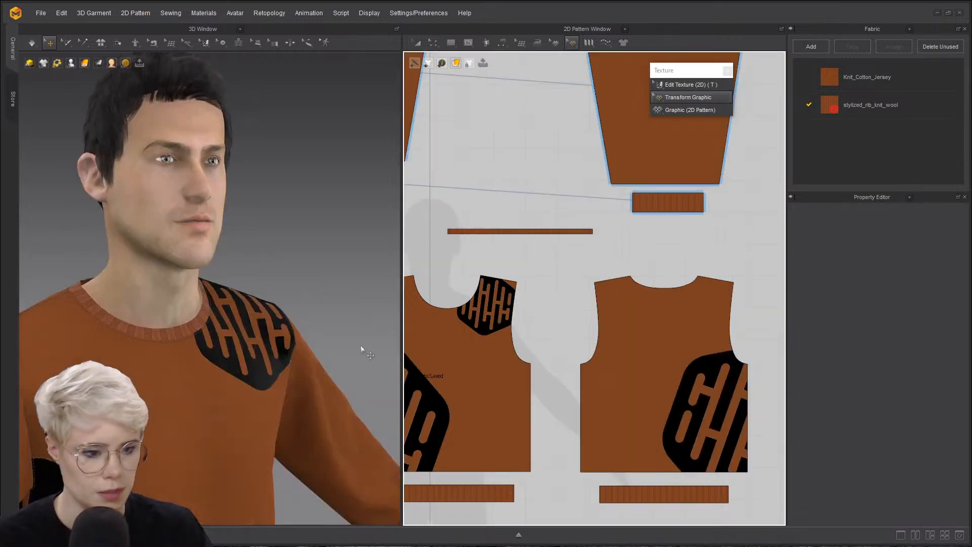
# - Examine the finished sweater in 3D from the front and side, focusing on the chest graphic at the shoulder seam
pyautogui.scroll(3, 273, 377)
pyautogui.scroll(-4, 272, 377)
pyautogui.moveTo(253, 379); pyautogui.dragTo(251, 275, button='middle')
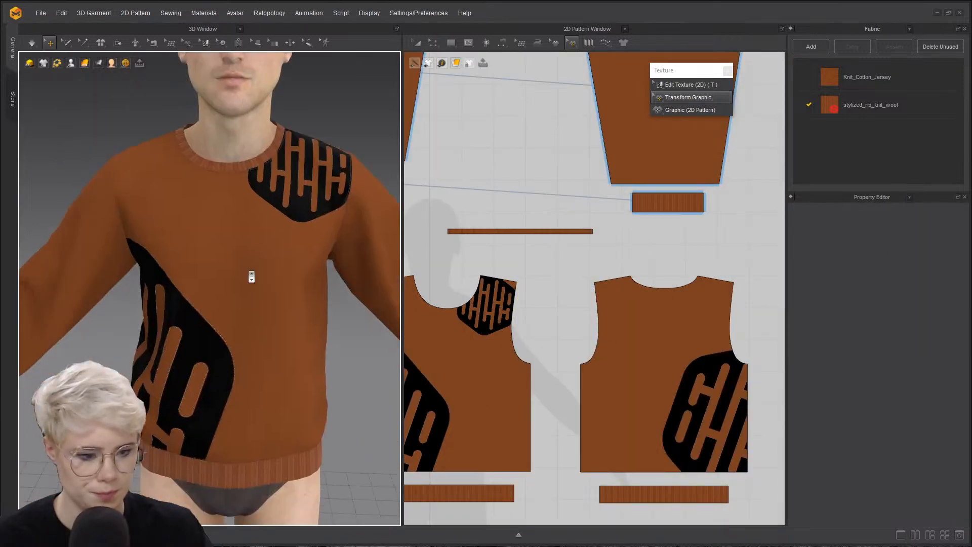
pyautogui.moveTo(251, 273); pyautogui.dragTo(397, 234, button='right')
pyautogui.moveTo(341, 240); pyautogui.dragTo(189, 219, button='middle')
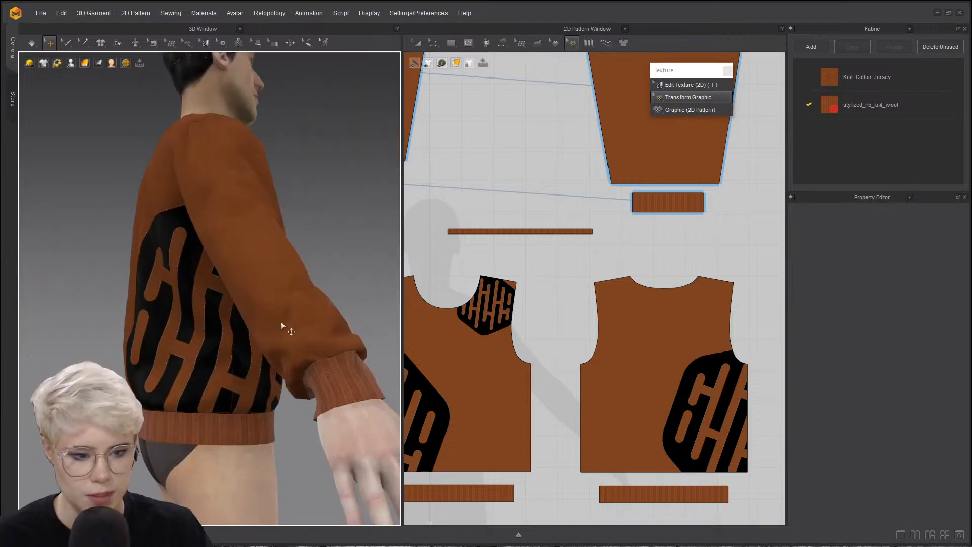
pyautogui.moveTo(390, 212); pyautogui.dragTo(191, 304, button='right')
pyautogui.scroll(1, 191, 304)
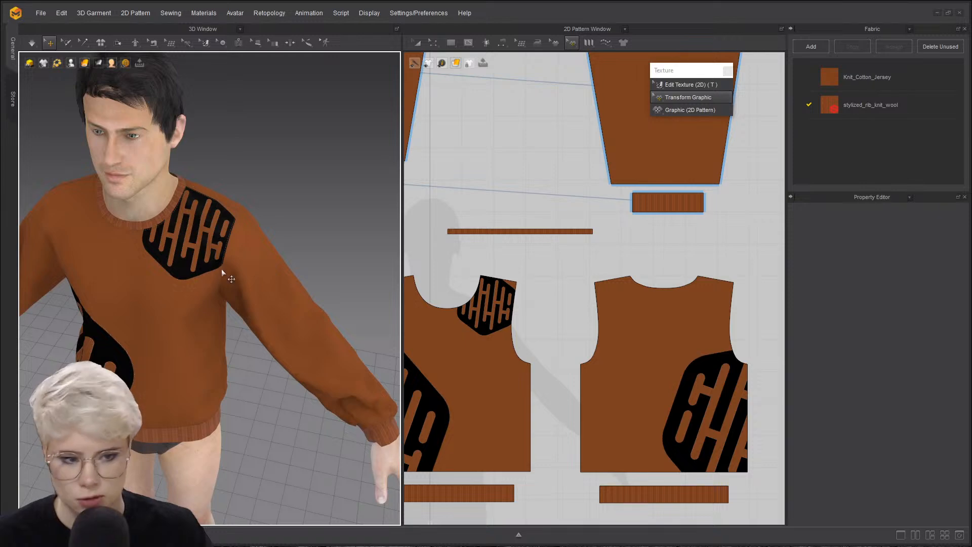
pyautogui.scroll(2, 248, 276)
pyautogui.moveTo(248, 275); pyautogui.dragTo(126, 263, button='right')
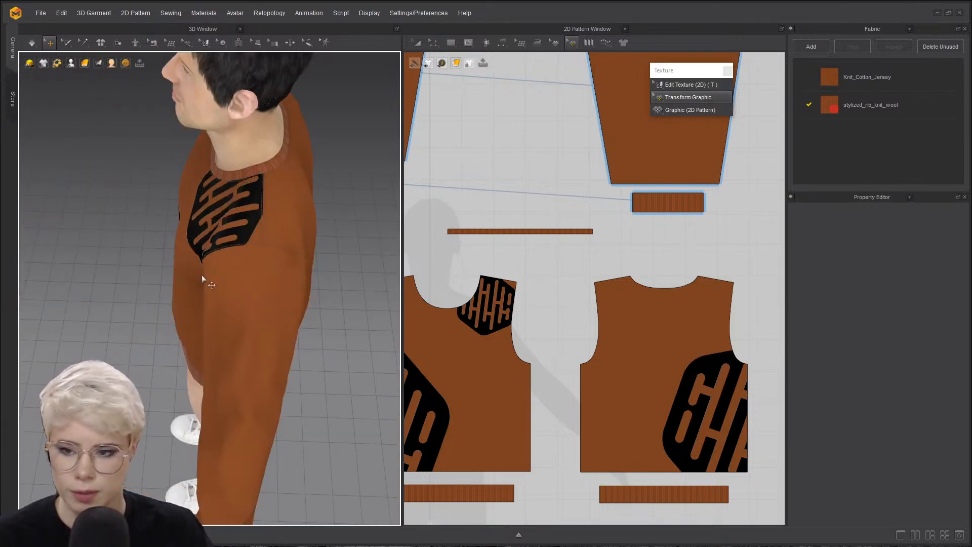
pyautogui.moveTo(202, 275); pyautogui.dragTo(280, 224, button='right')
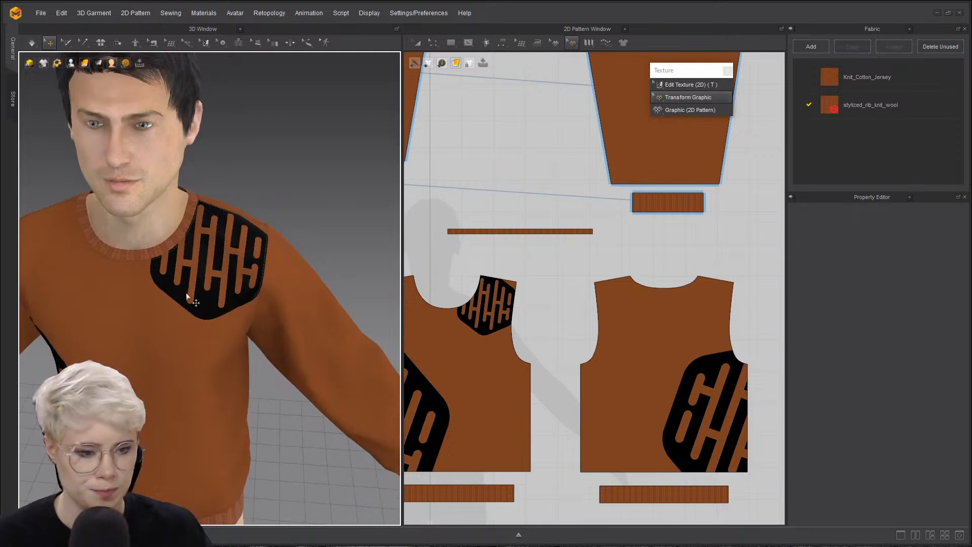
pyautogui.moveTo(186, 293); pyautogui.dragTo(155, 269, button='right')
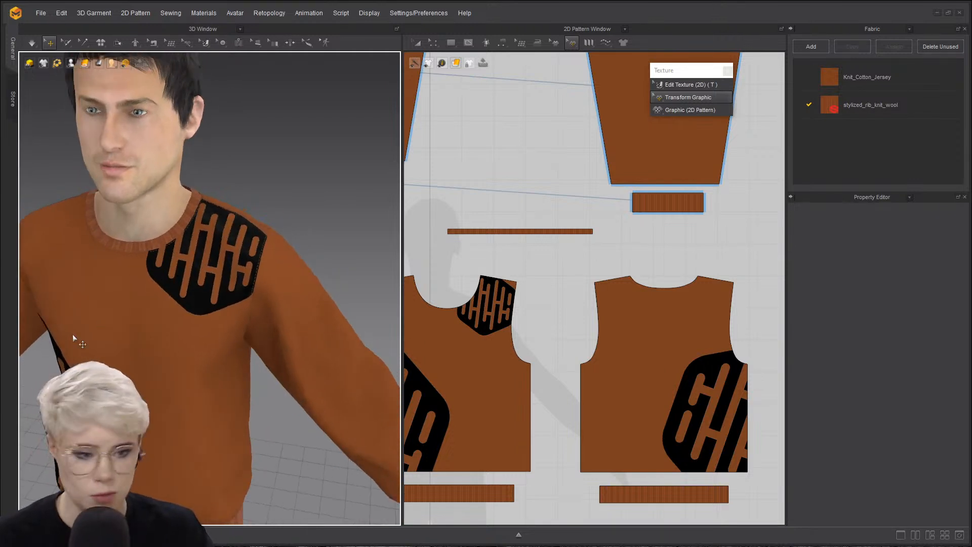
# - Inspect the large graphic in 3D as it wraps around the side seam from back to front
pyautogui.scroll(-2, 75, 325)
pyautogui.moveTo(174, 211); pyautogui.dragTo(340, 236, button='right')
pyautogui.moveTo(340, 236); pyautogui.dragTo(262, 228, button='middle')
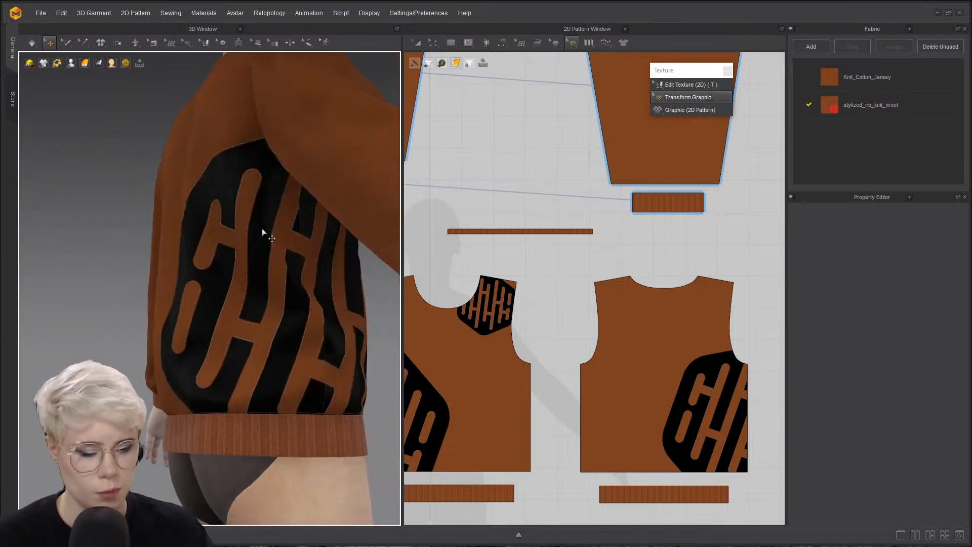
pyautogui.moveTo(286, 231); pyautogui.dragTo(131, 273, button='right')
pyautogui.scroll(-3, 187, 272)
pyautogui.moveTo(186, 271); pyautogui.dragTo(244, 217, button='middle')
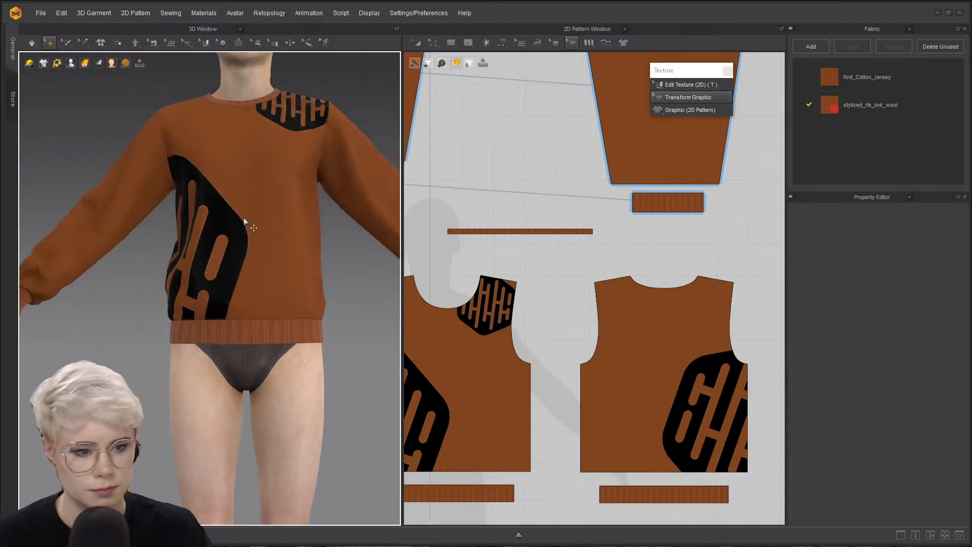
pyautogui.moveTo(244, 218); pyautogui.dragTo(236, 246, button='right')
# - Save the sweater as a garment file named "Garment sweater with logo" in the Stream part 2 folder
pyautogui.click(41, 13)
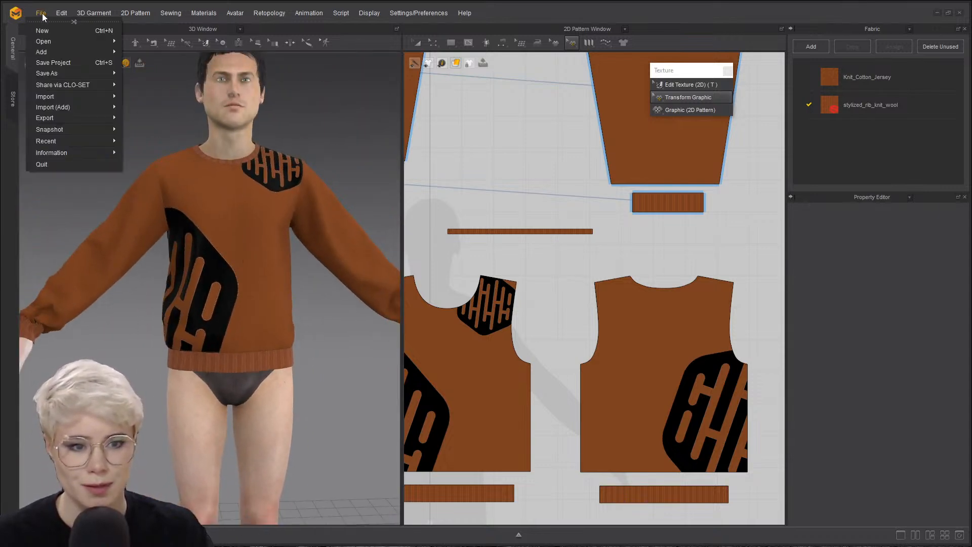
pyautogui.moveTo(59, 74)
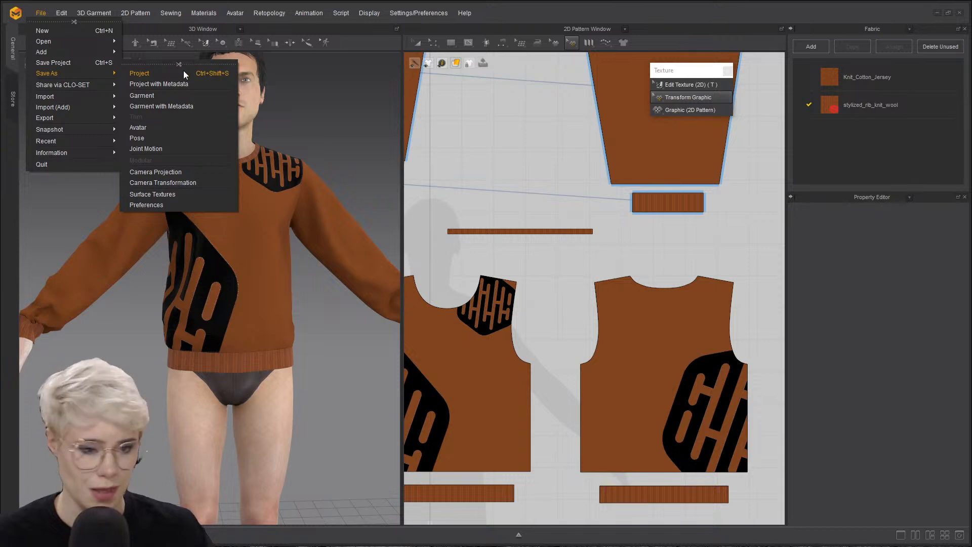
pyautogui.click(147, 95)
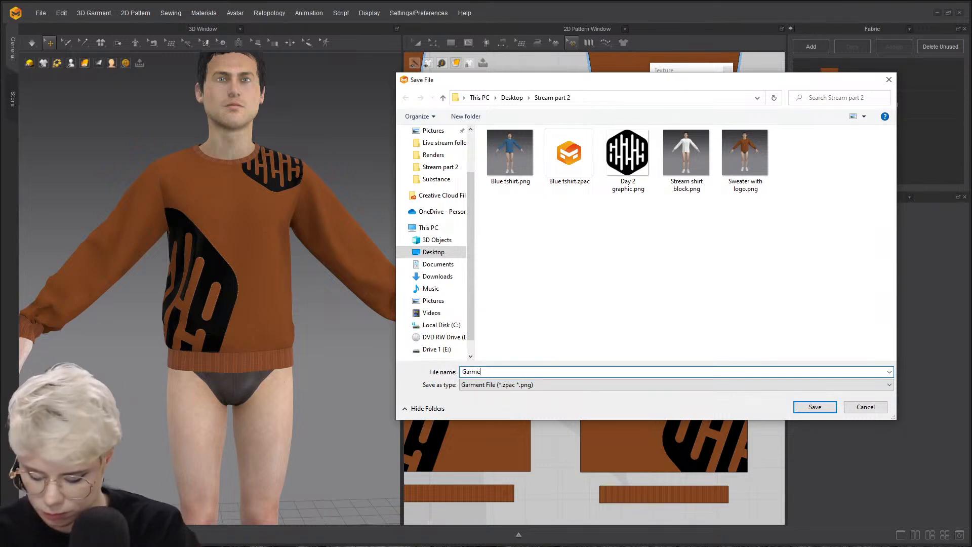
pyautogui.write('Garment sweater with logo')
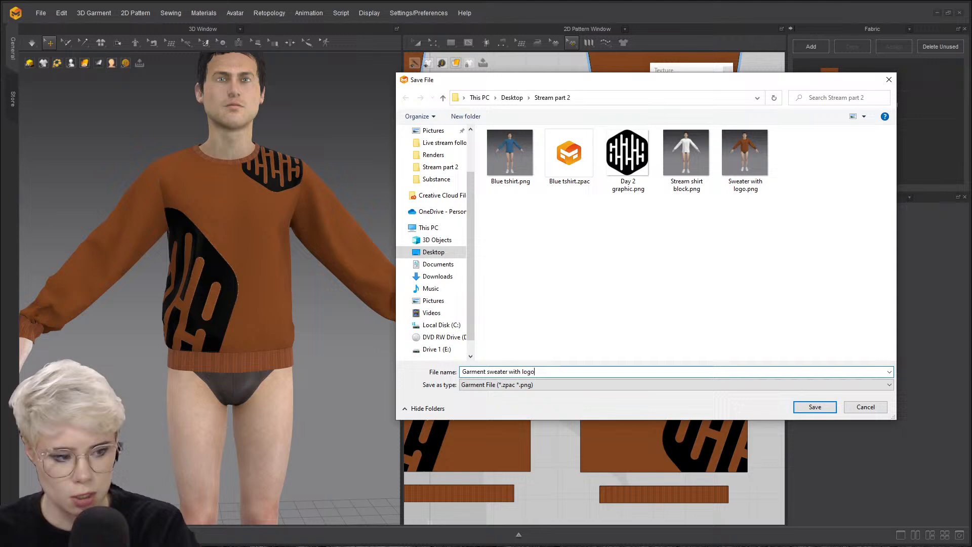
pyautogui.press('Return')
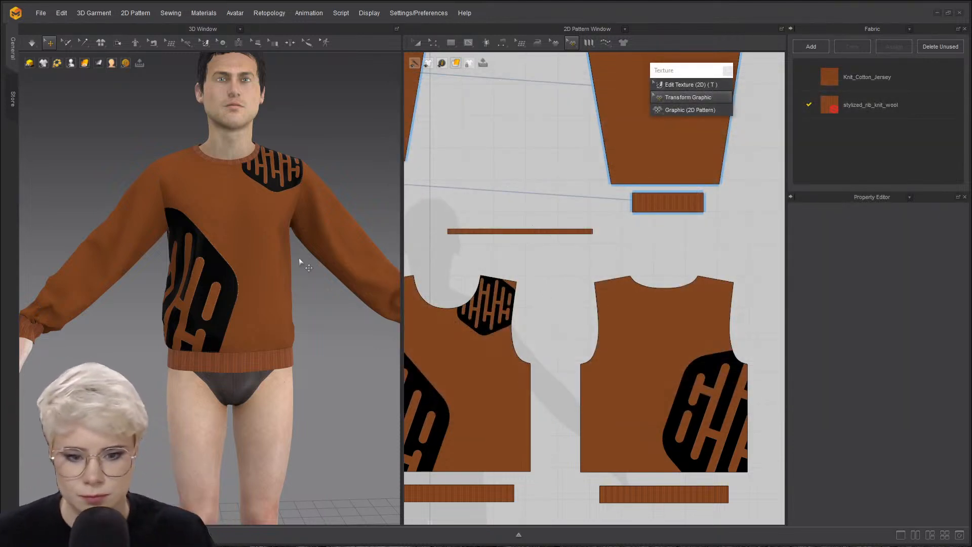
# - Examine the edge of the large front graphic up close in 3D
pyautogui.scroll(6, 202, 232)
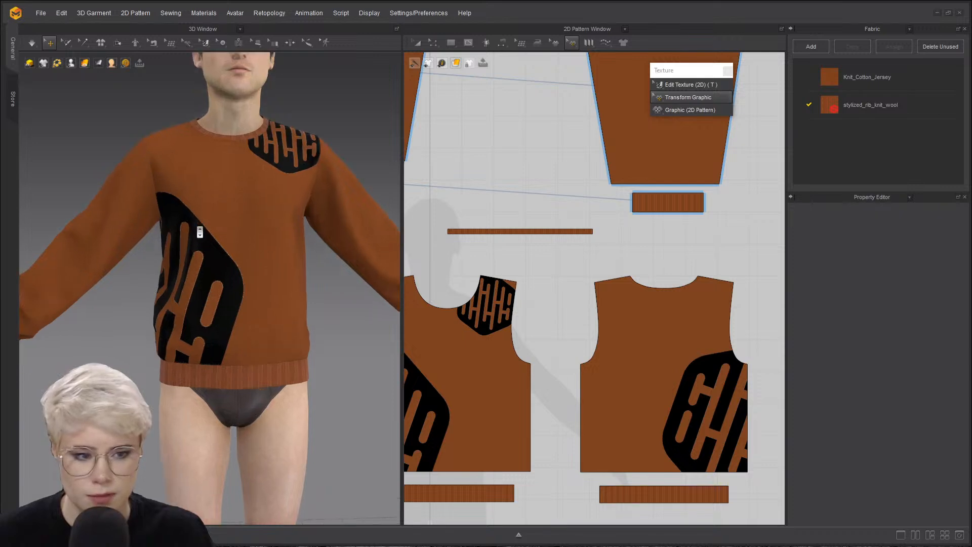
pyautogui.scroll(5, 212, 302)
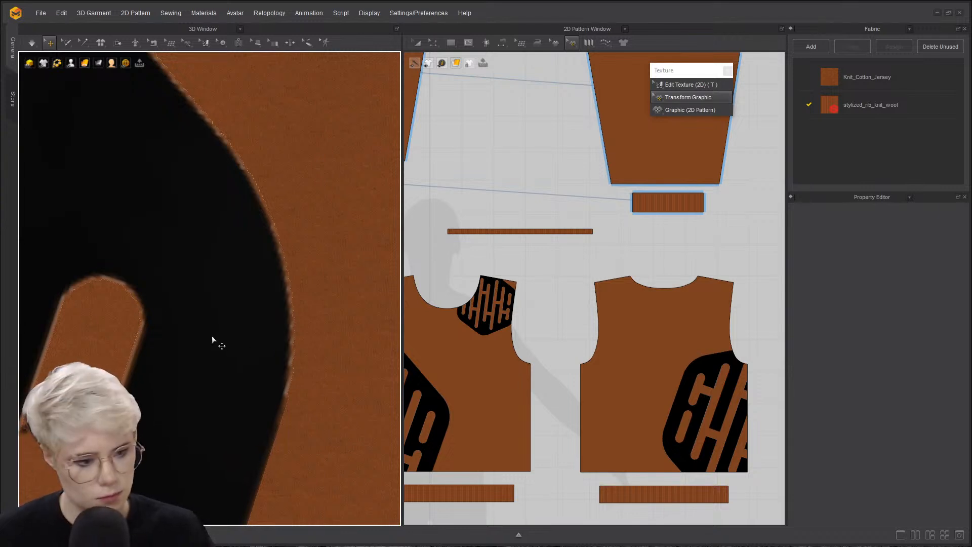
pyautogui.scroll(-2, 268, 300)
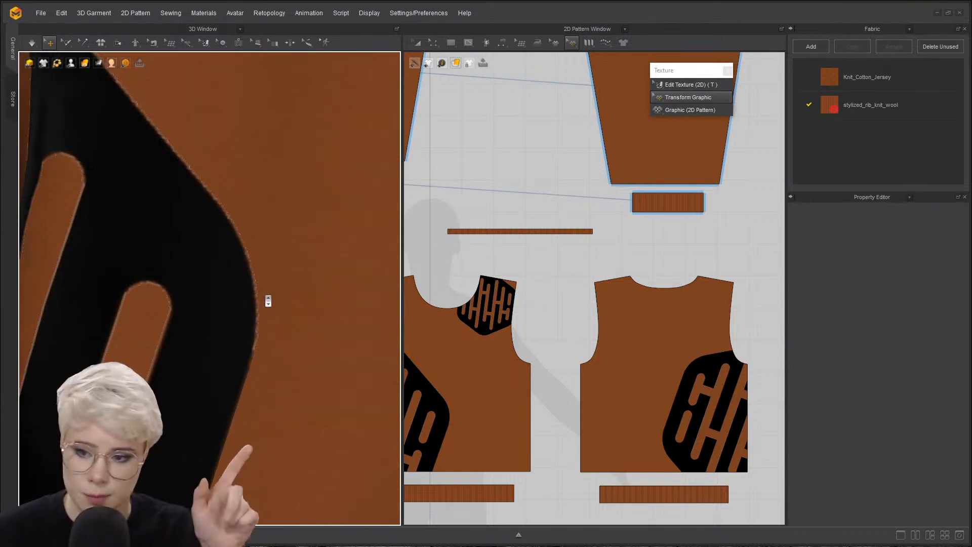
# - Save the project over "Sweater with logo.zprj" in the Stream part 2 folder on the Desktop
pyautogui.hotkey('ctrl', 's')
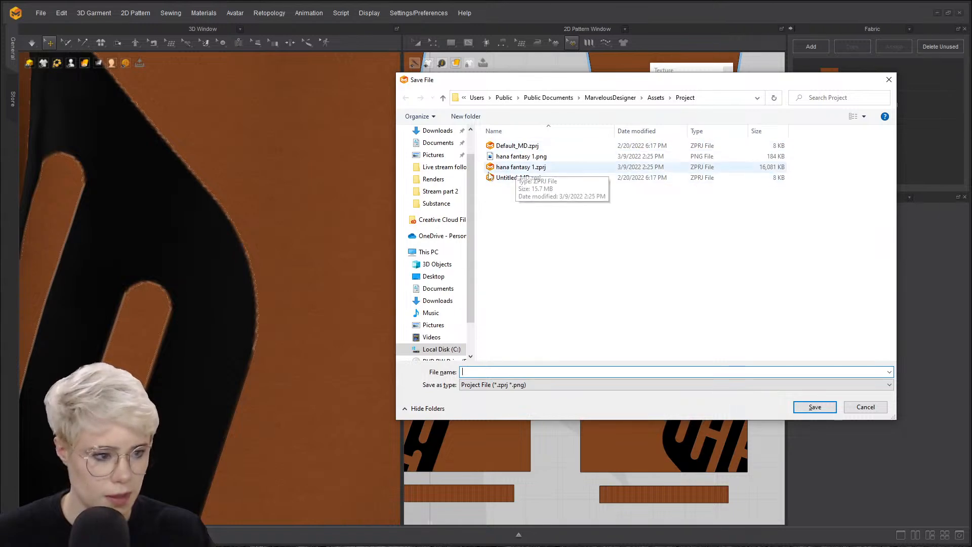
pyautogui.click(865, 406)
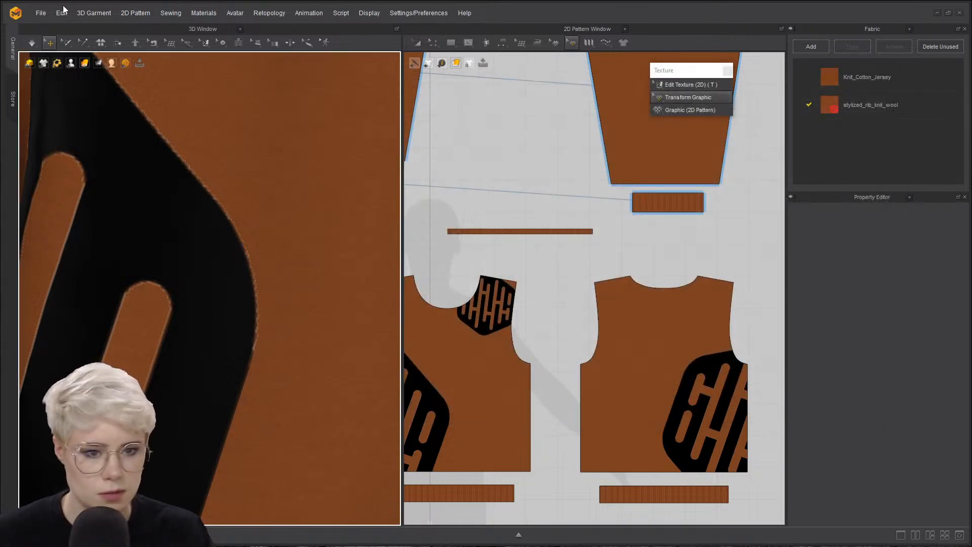
pyautogui.click(41, 13)
pyautogui.click(59, 63)
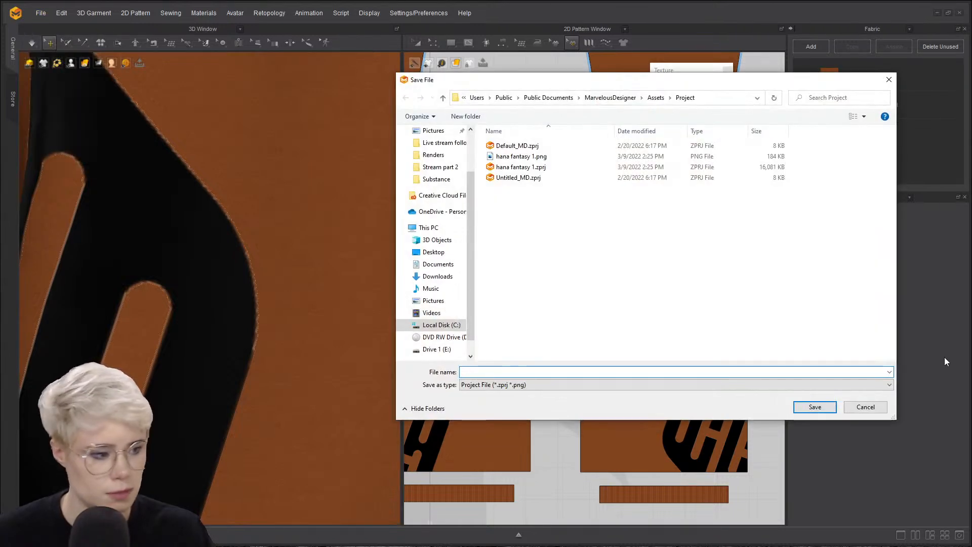
pyautogui.click(434, 151)
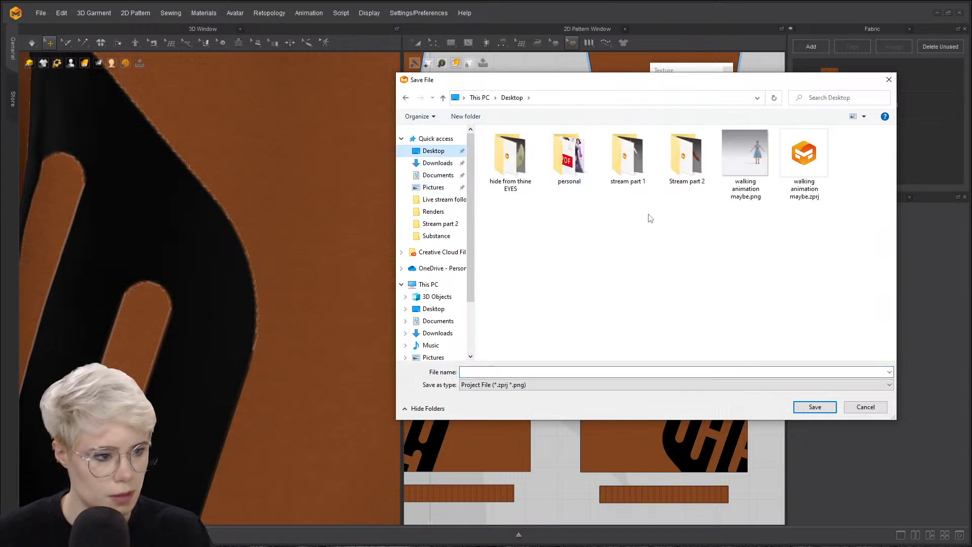
pyautogui.doubleClick(686, 154)
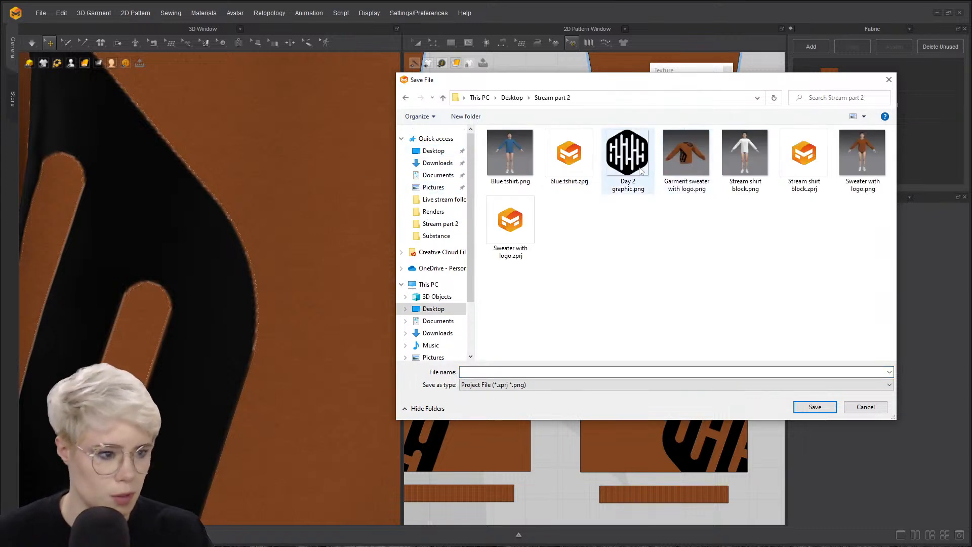
pyautogui.click(686, 155)
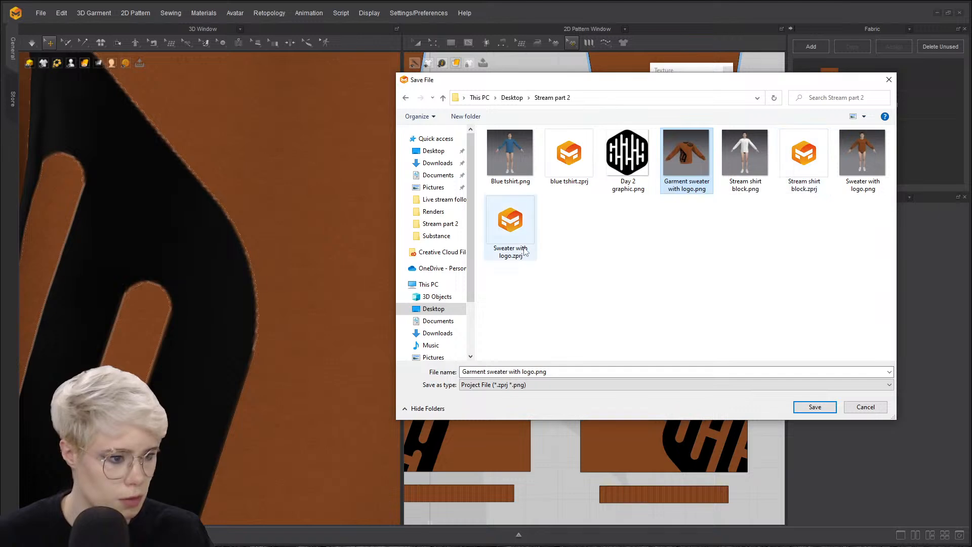
pyautogui.click(510, 221)
pyautogui.click(814, 406)
pyautogui.click(509, 278)
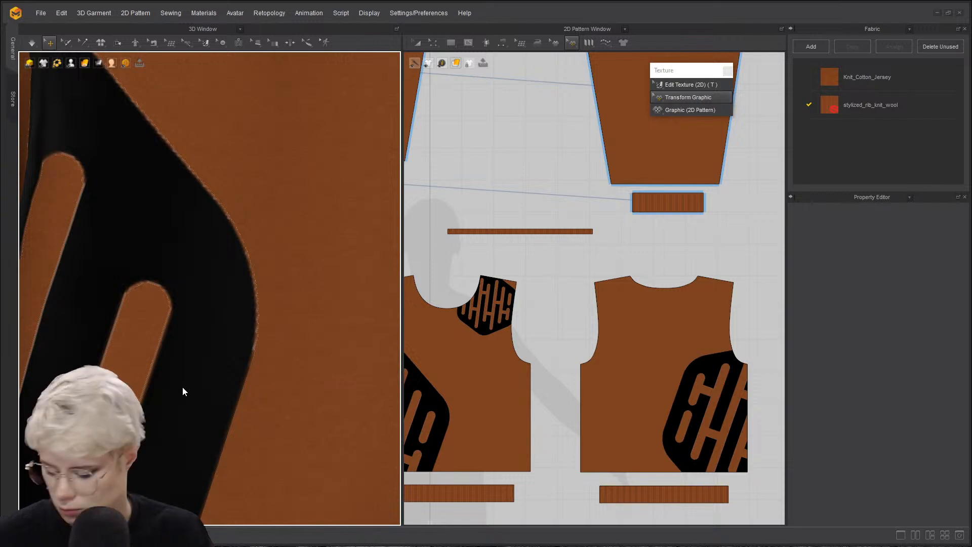
# - Select the small graphic near the shoulder of the front sweater piece with the Transform Graphic tool
pyautogui.scroll(-10, 214, 384)
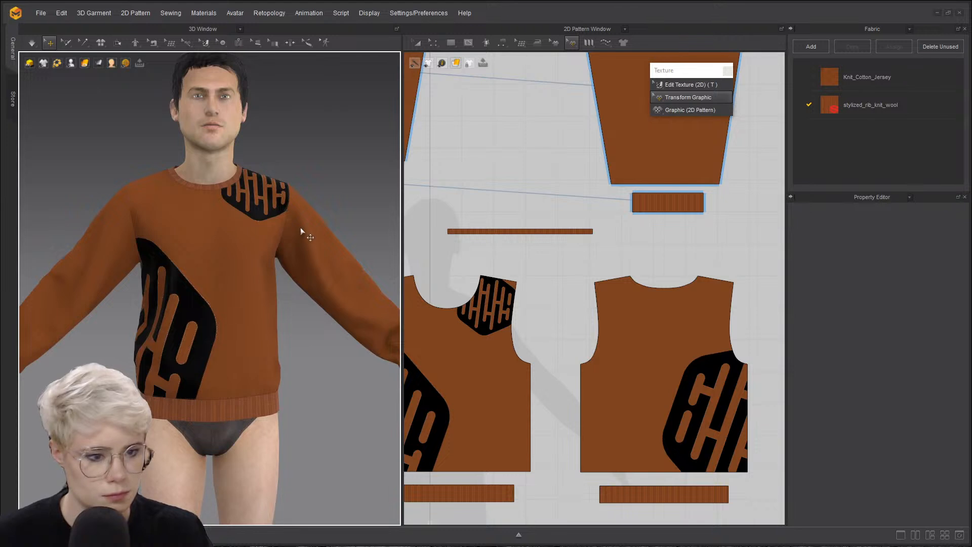
pyautogui.moveTo(301, 228); pyautogui.dragTo(307, 261, button='right')
pyautogui.scroll(-2, 458, 232)
pyautogui.moveTo(156, 294); pyautogui.dragTo(152, 278, button='right')
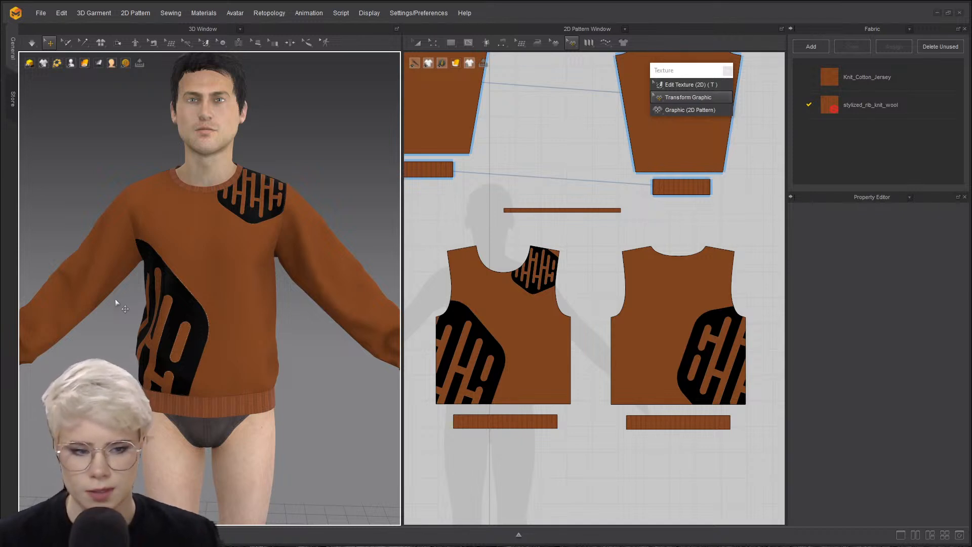
pyautogui.press('a')
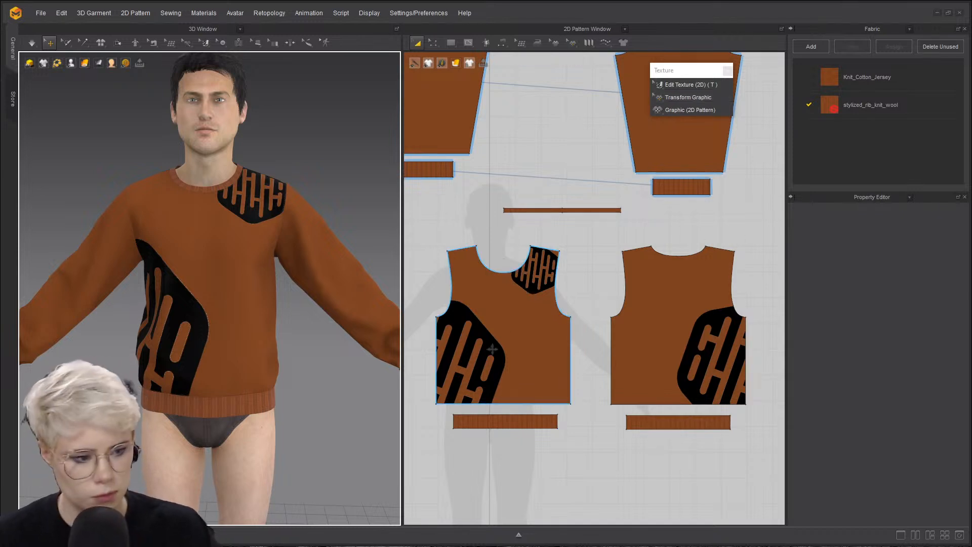
pyautogui.click(433, 42)
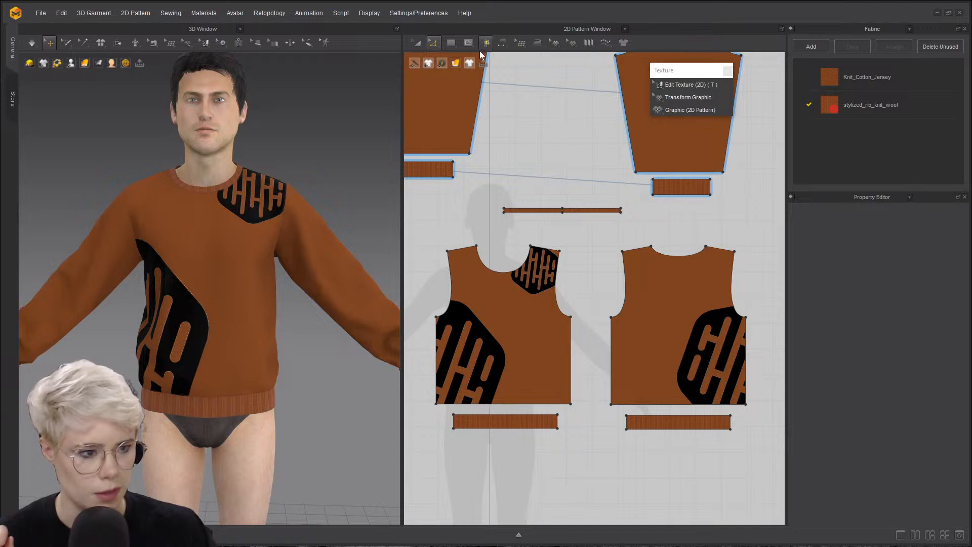
pyautogui.click(571, 42)
pyautogui.click(579, 82)
pyautogui.click(556, 268)
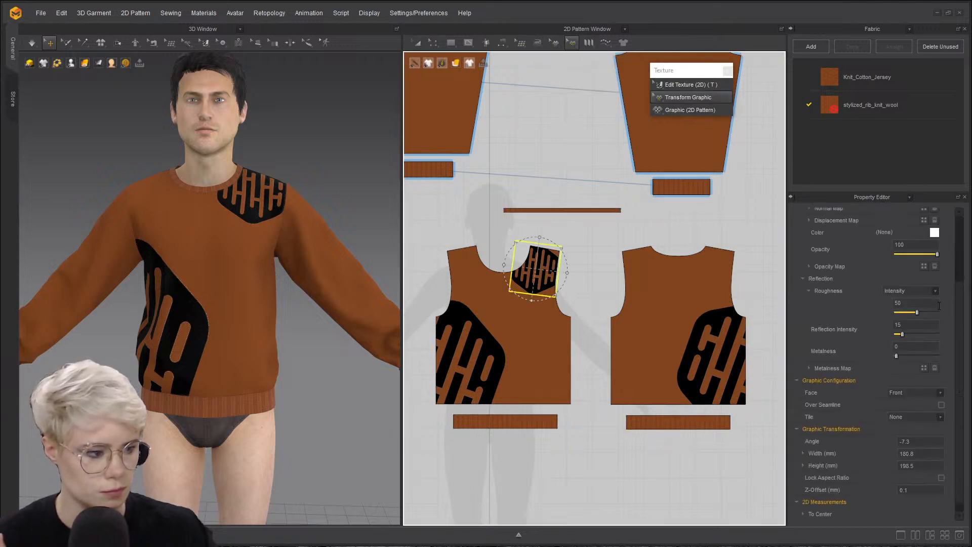
# - Examine the shoulder graphic's texture, normal map, reflection and transformation settings
pyautogui.scroll(3, 874, 283)
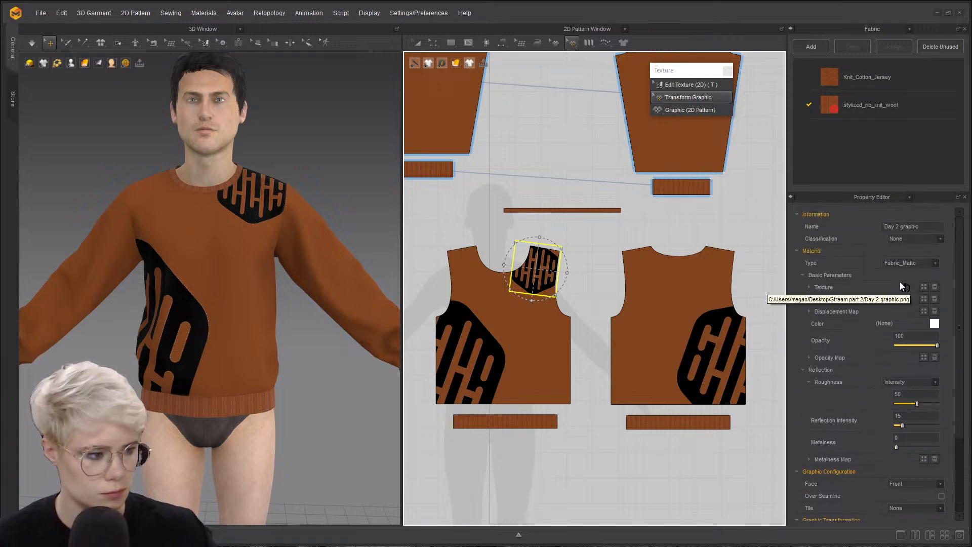
pyautogui.click(818, 299)
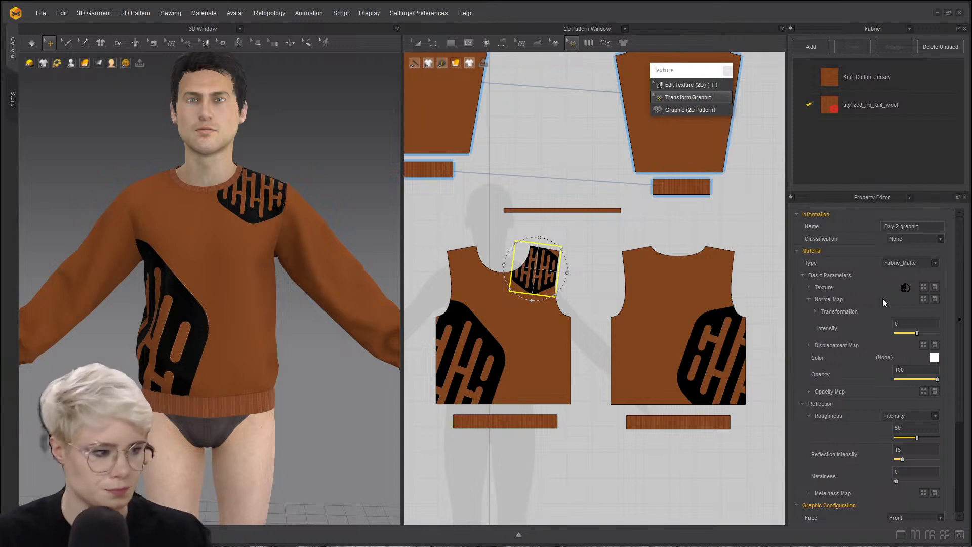
pyautogui.click(810, 286)
pyautogui.click(809, 287)
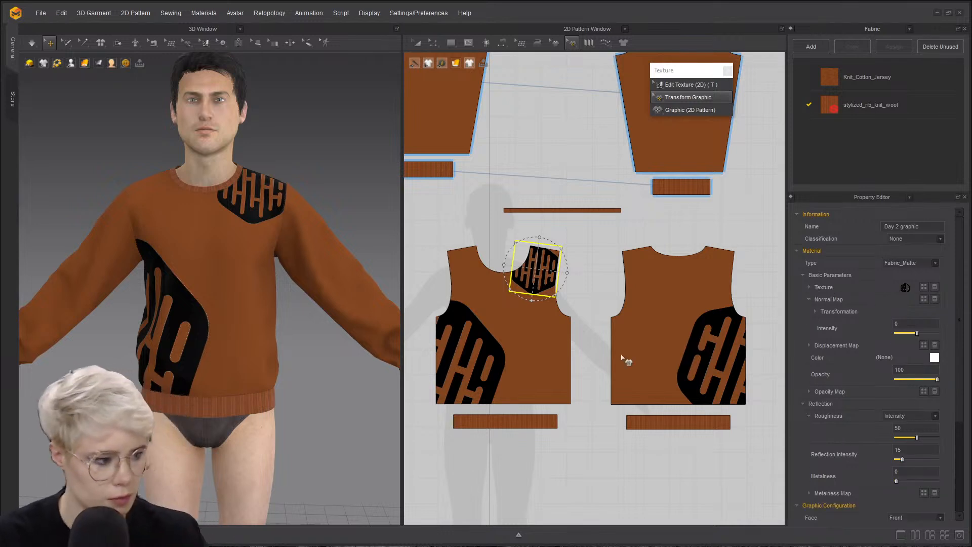
pyautogui.scroll(3, 503, 295)
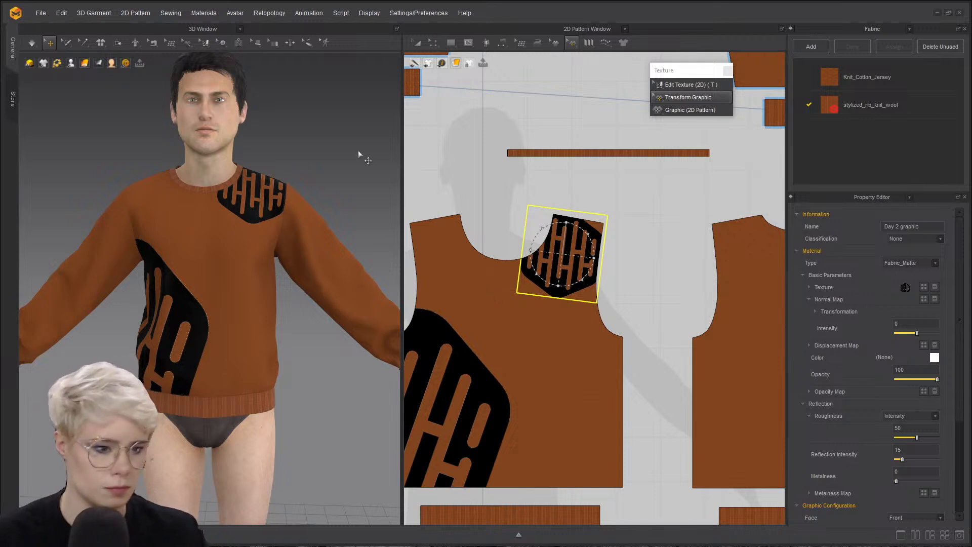
pyautogui.scroll(2, 464, 212)
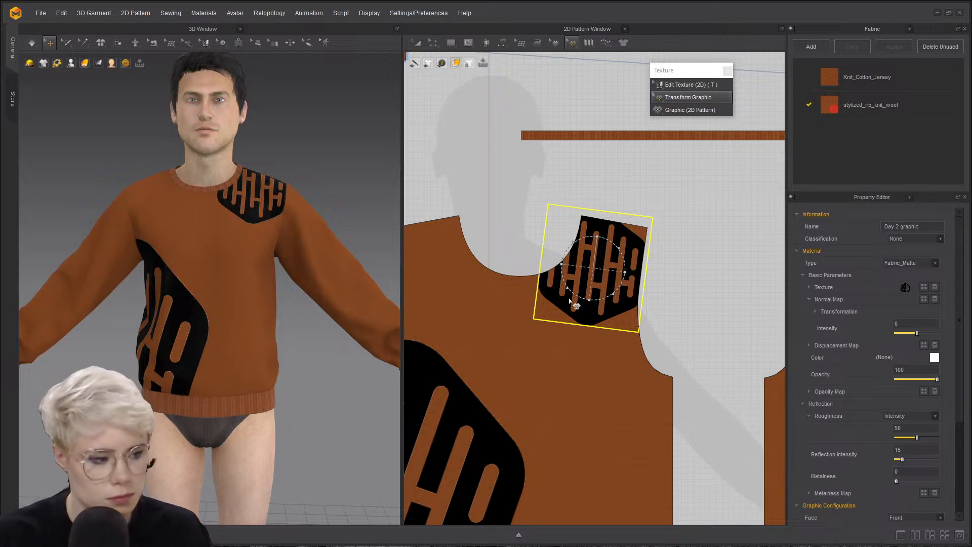
pyautogui.scroll(-3, 894, 362)
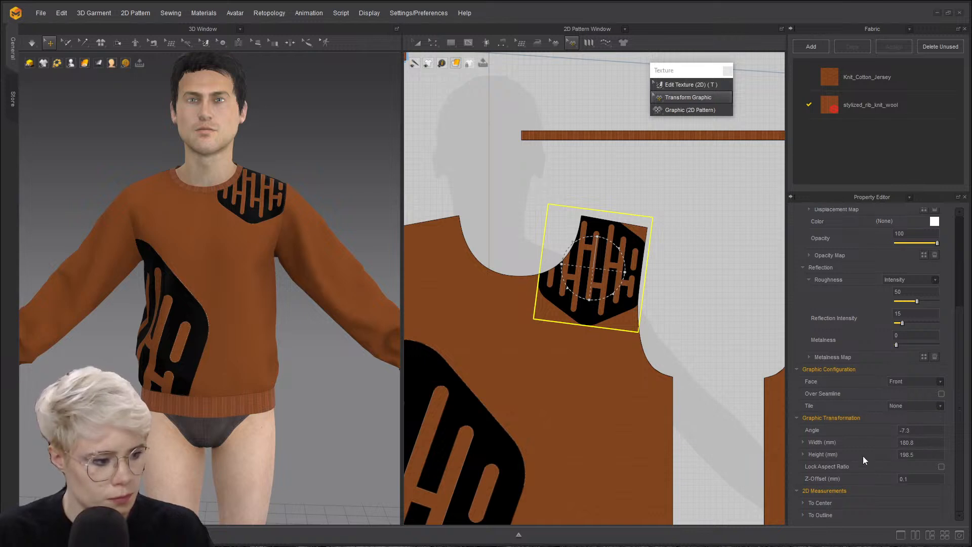
pyautogui.scroll(3, 858, 430)
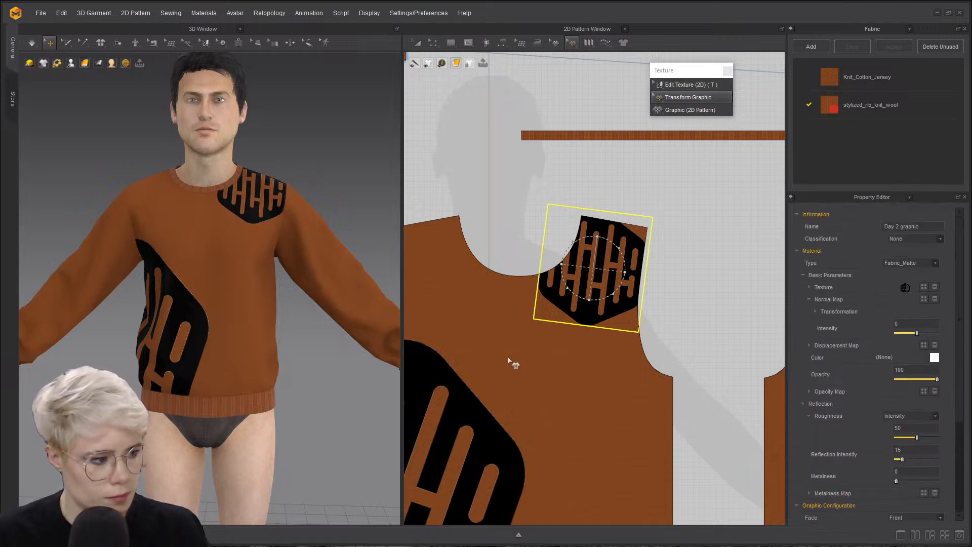
# - Try the Embroidery and Logo classifications on the shoulder graphic, and settle on Print
pyautogui.click(939, 238)
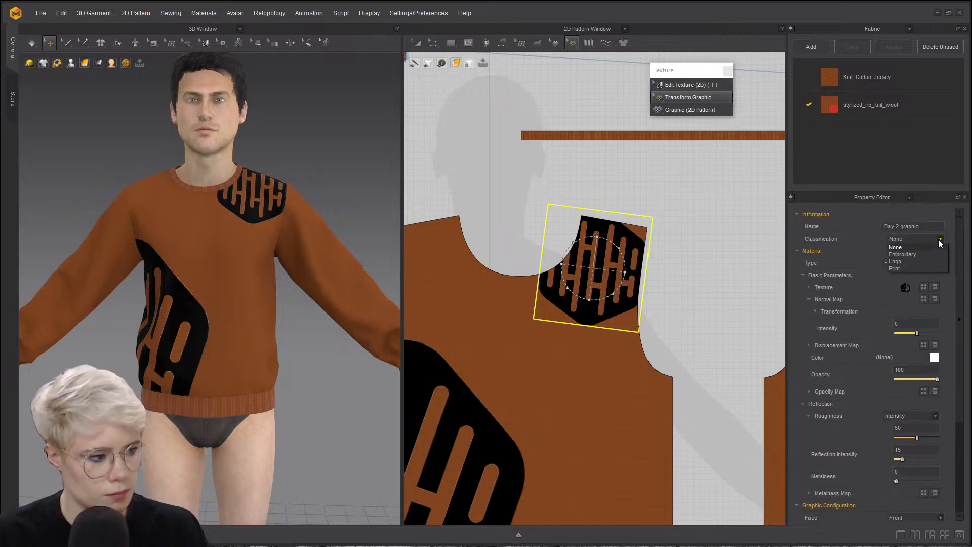
pyautogui.click(927, 254)
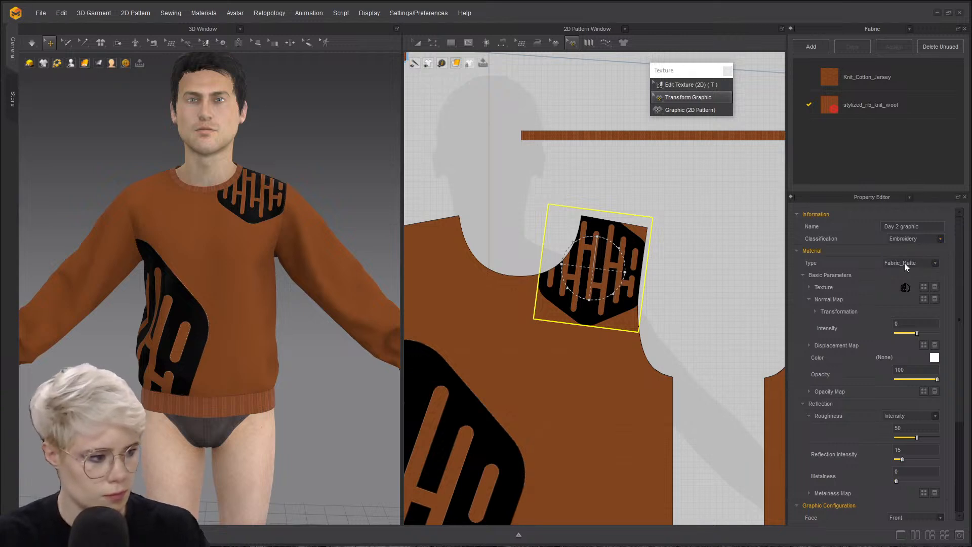
pyautogui.click(939, 239)
pyautogui.click(921, 261)
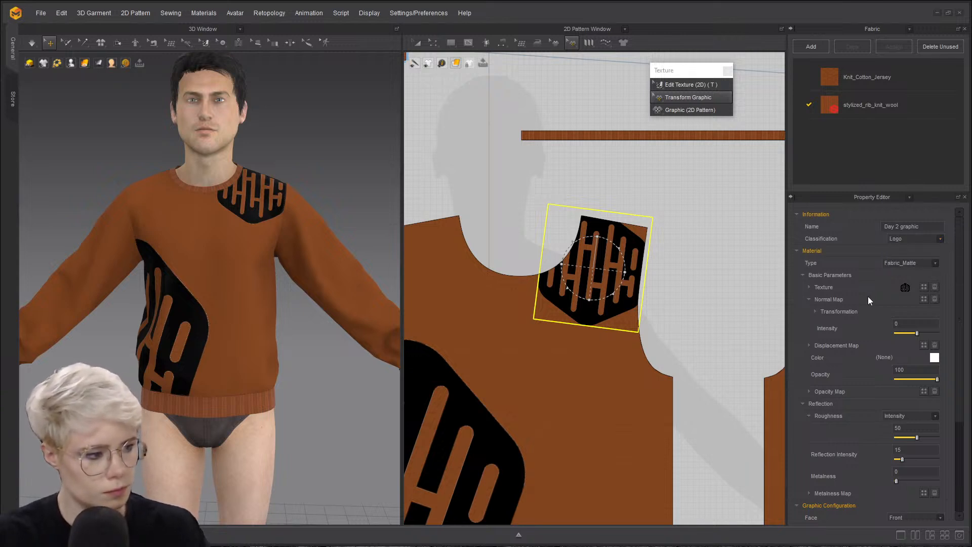
pyautogui.click(904, 238)
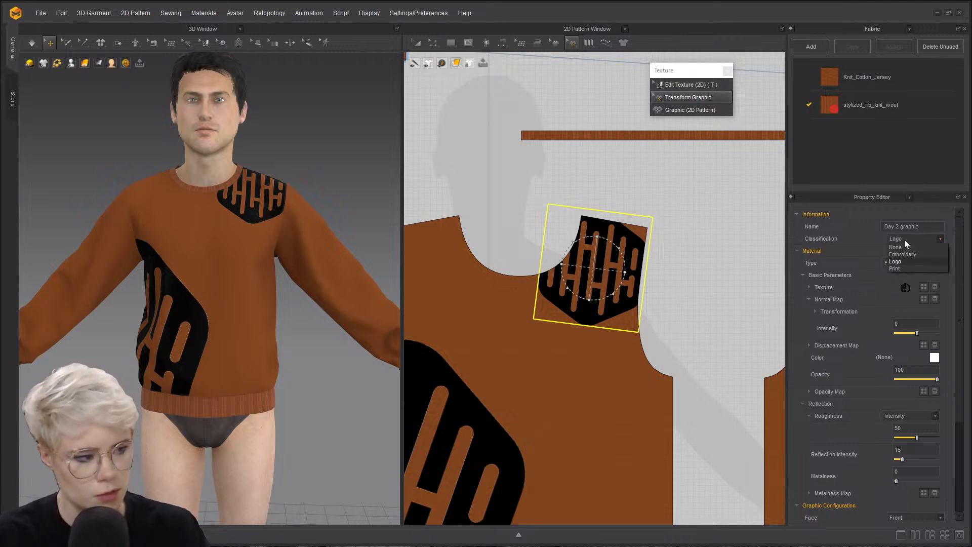
pyautogui.click(894, 269)
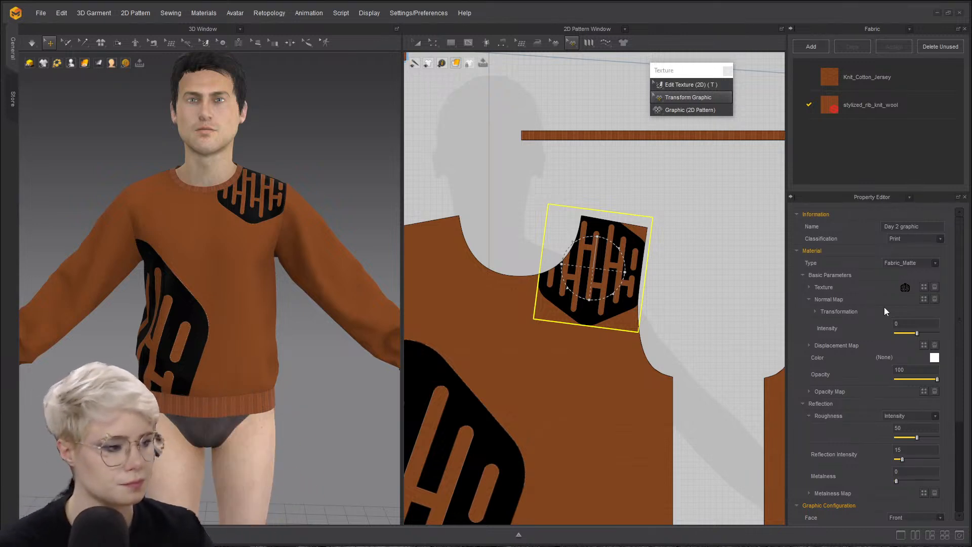
# - Try a metalness of 65 and a reflection intensity of 80 on the shoulder graphic's material
pyautogui.scroll(-5, 848, 355)
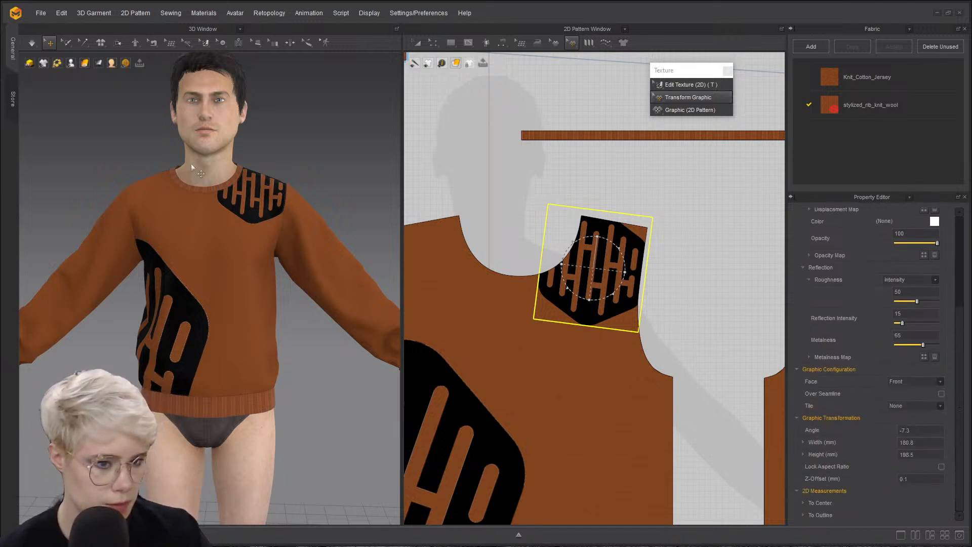
pyautogui.moveTo(286, 201); pyautogui.dragTo(267, 201, button='right')
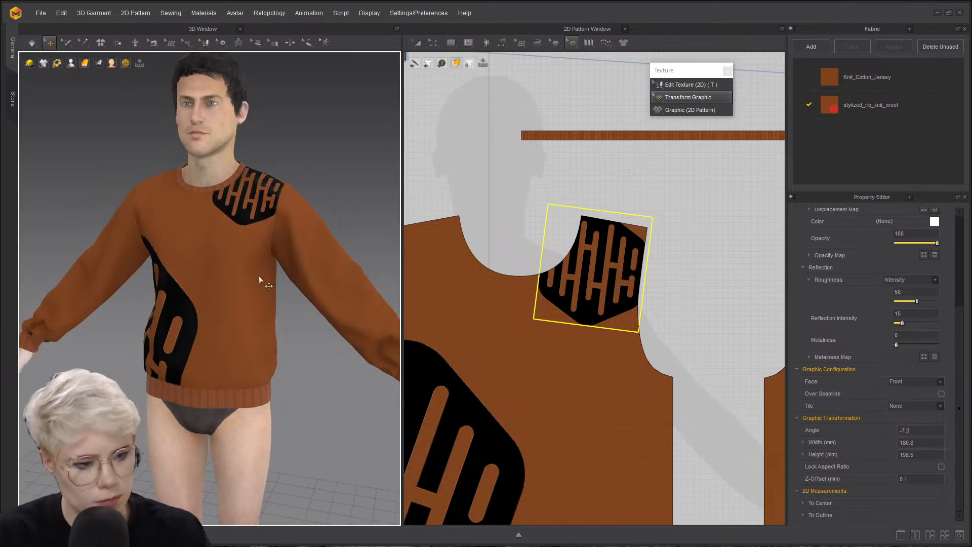
pyautogui.moveTo(259, 276); pyautogui.dragTo(218, 314, button='right')
pyautogui.scroll(8, 282, 336)
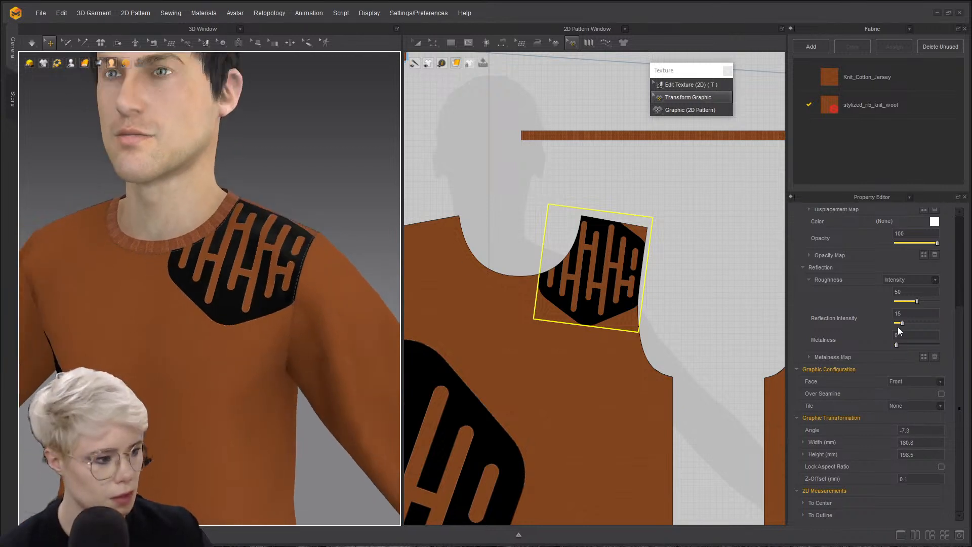
pyautogui.scroll(3, 891, 324)
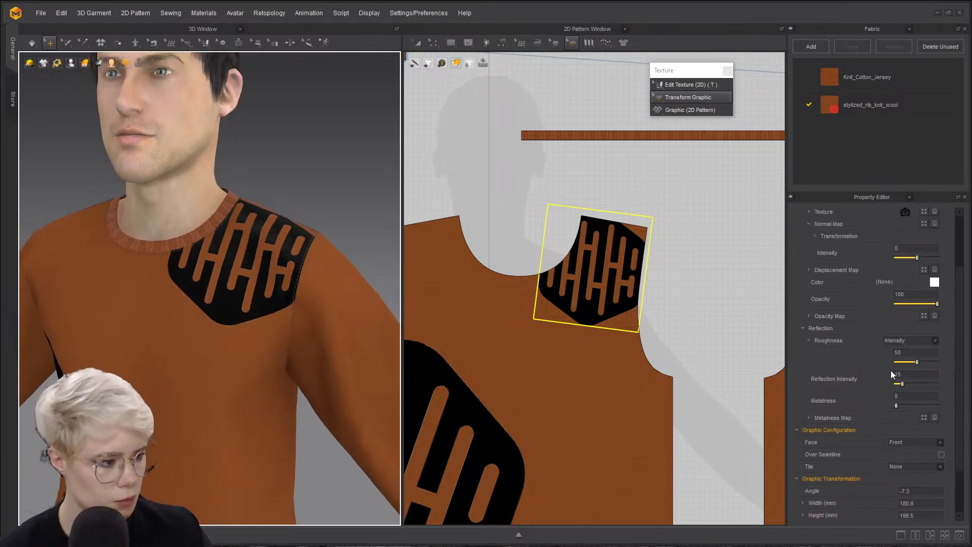
pyautogui.moveTo(901, 387); pyautogui.dragTo(928, 385)
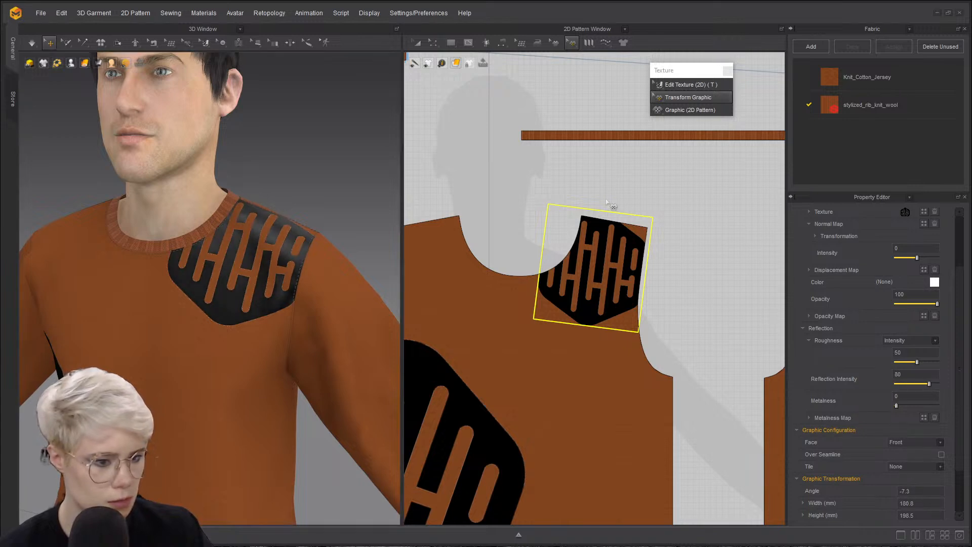
# - Examine the shoulder graphic's sheen up close and from several angles on the 3D sweater
pyautogui.scroll(5, 184, 323)
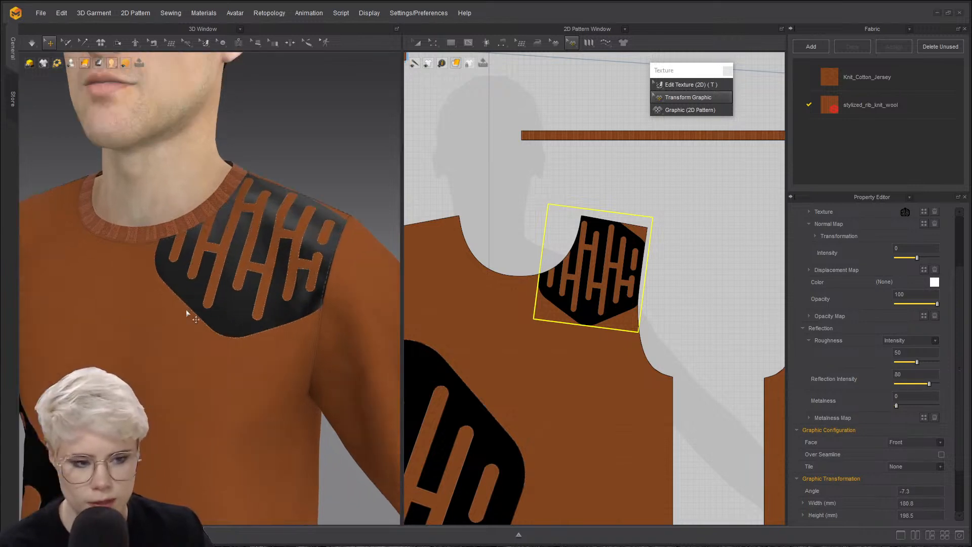
pyautogui.scroll(4, 225, 356)
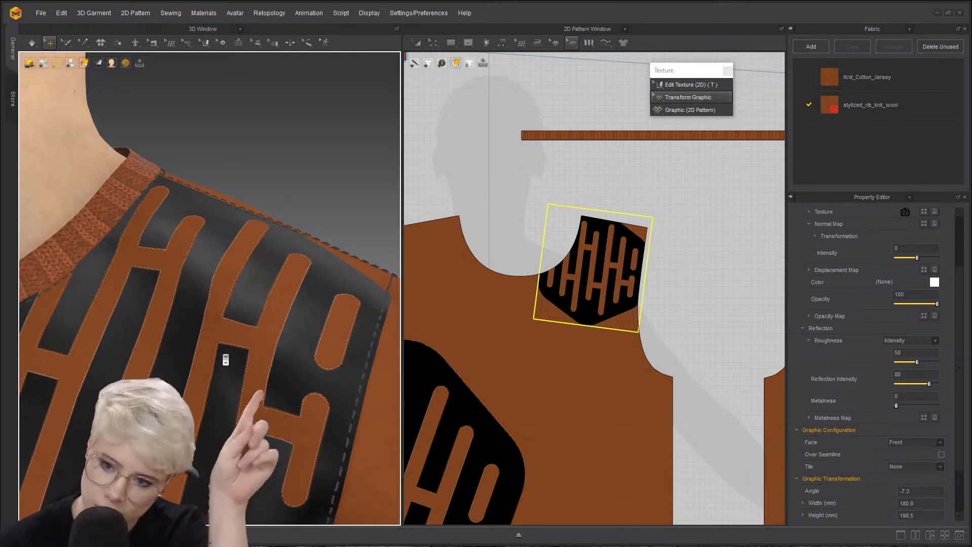
pyautogui.scroll(3, 301, 298)
pyautogui.scroll(3, 413, 351)
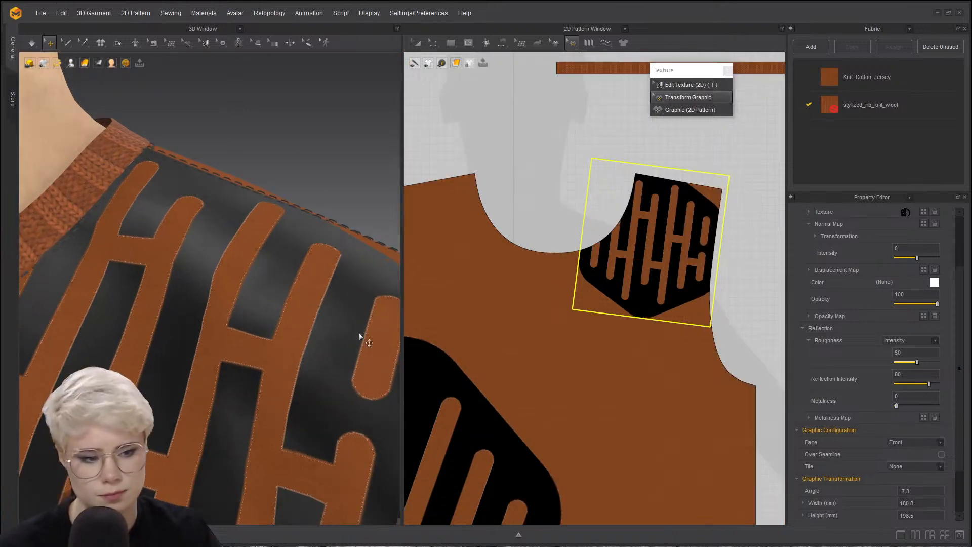
pyautogui.scroll(-10, 183, 265)
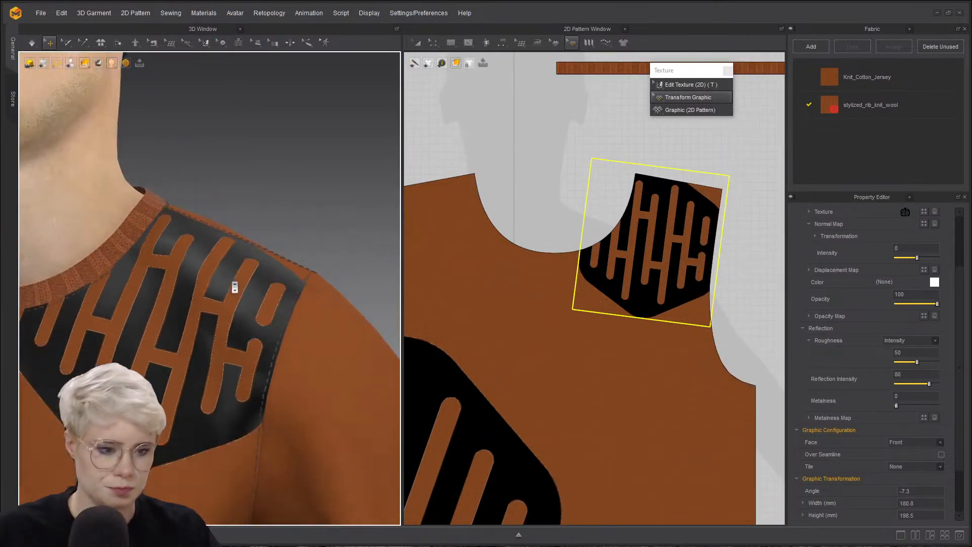
pyautogui.scroll(-4, 281, 276)
pyautogui.scroll(-2, 241, 202)
pyautogui.scroll(2, 217, 276)
pyautogui.moveTo(214, 291); pyautogui.dragTo(202, 302, button='right')
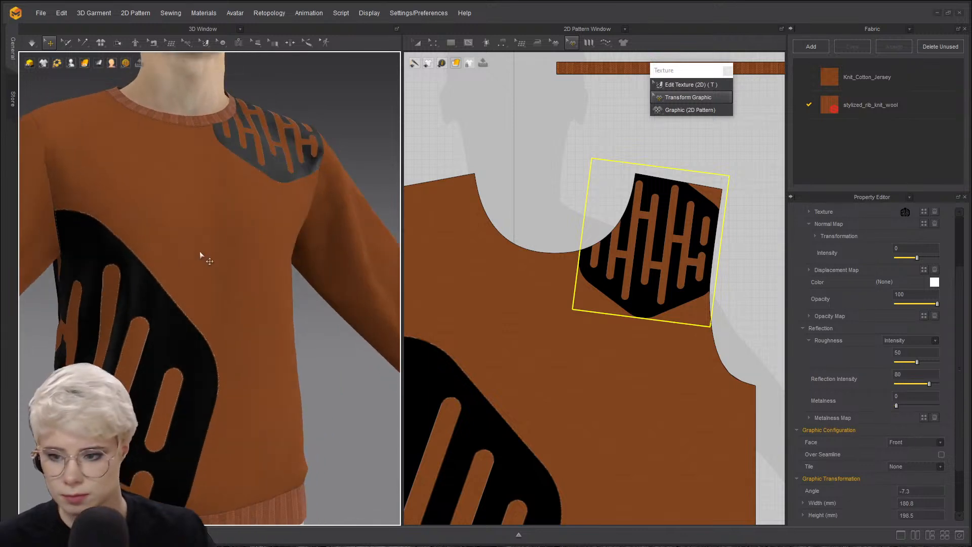
pyautogui.scroll(-5, 219, 325)
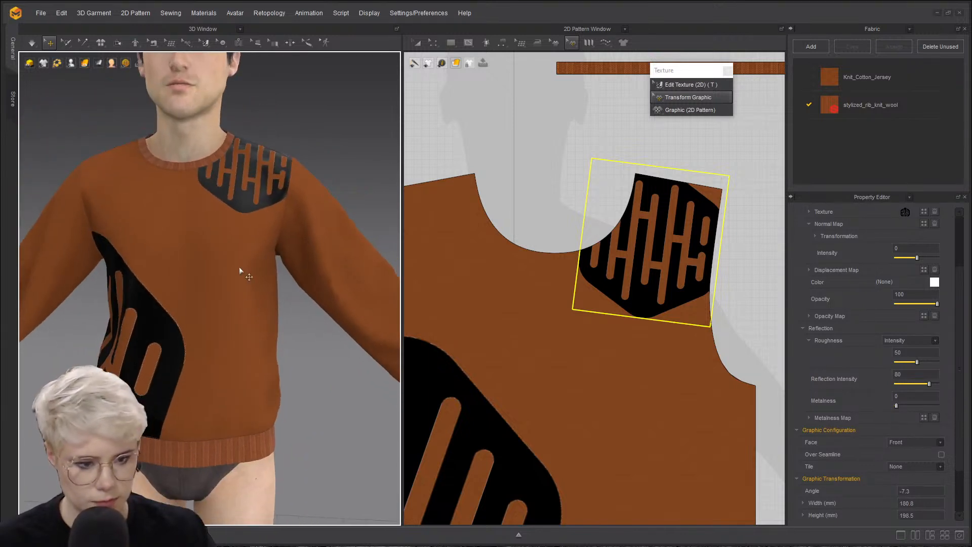
pyautogui.scroll(6, 249, 210)
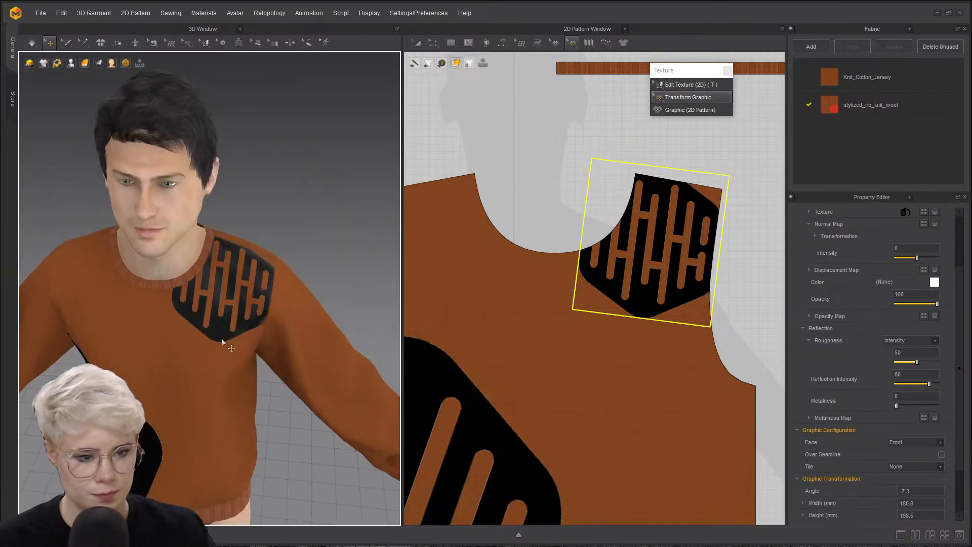
pyautogui.scroll(5, 228, 310)
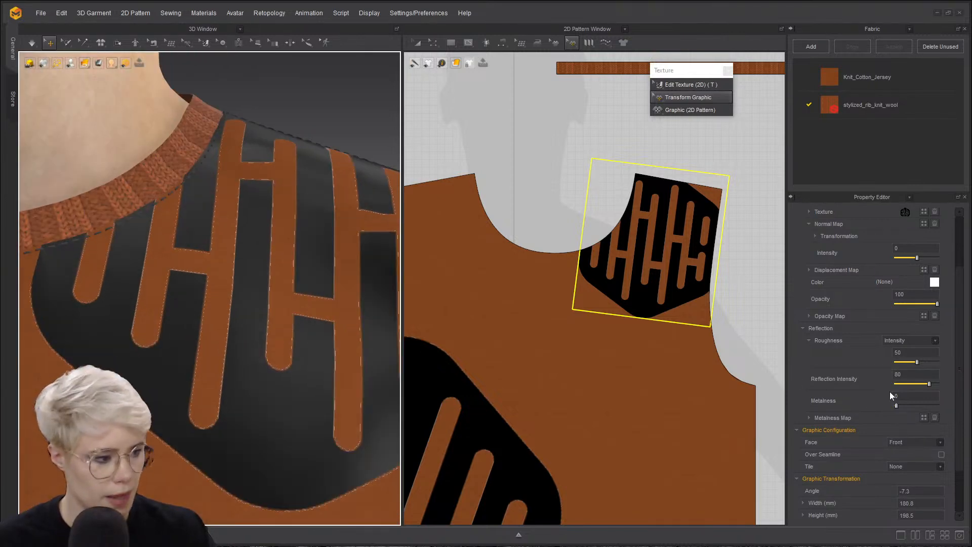
# - Set the shoulder graphic's roughness intensity to 36 and reflection intensity to 17, and deselect it
pyautogui.moveTo(928, 383); pyautogui.dragTo(911, 362)
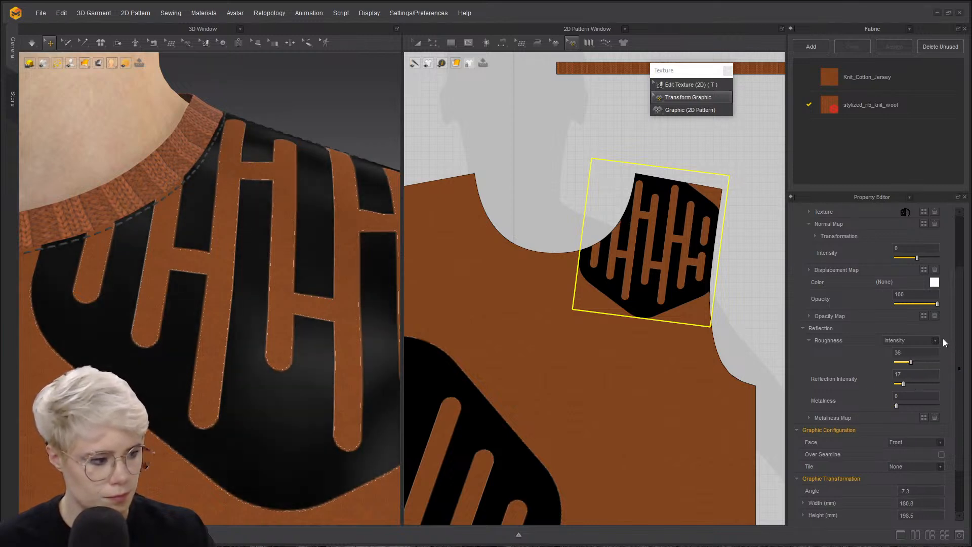
pyautogui.scroll(-10, 126, 223)
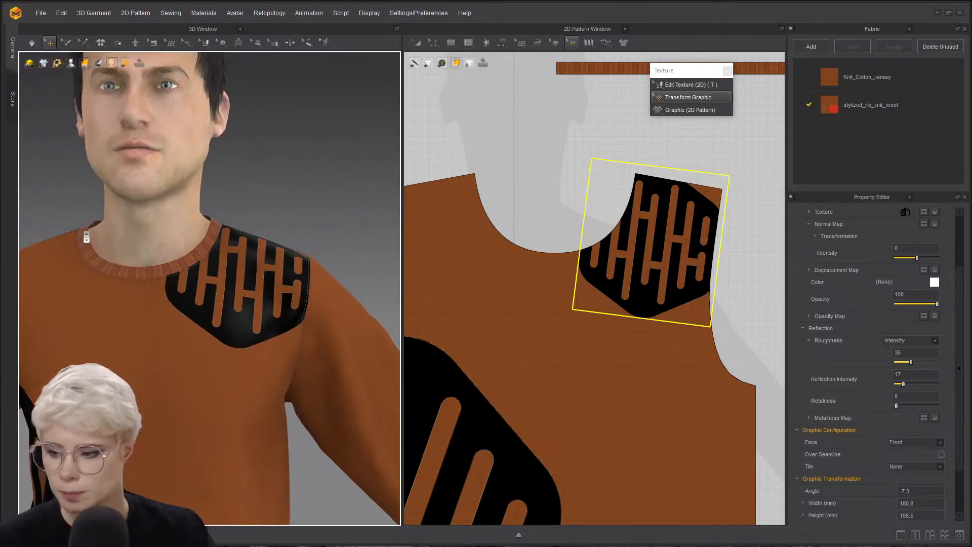
pyautogui.scroll(-3, 127, 212)
pyautogui.click(496, 213)
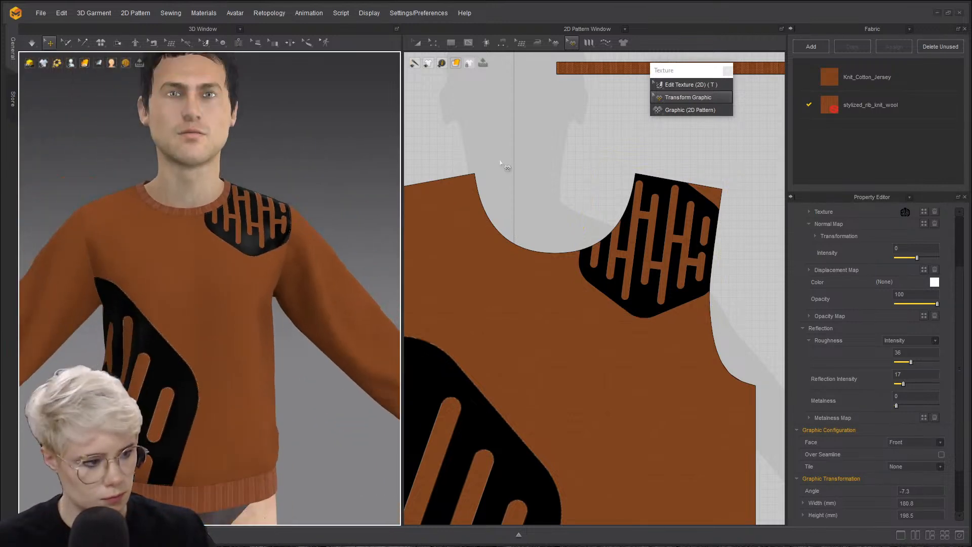
pyautogui.press('a')
pyautogui.scroll(-3, 566, 203)
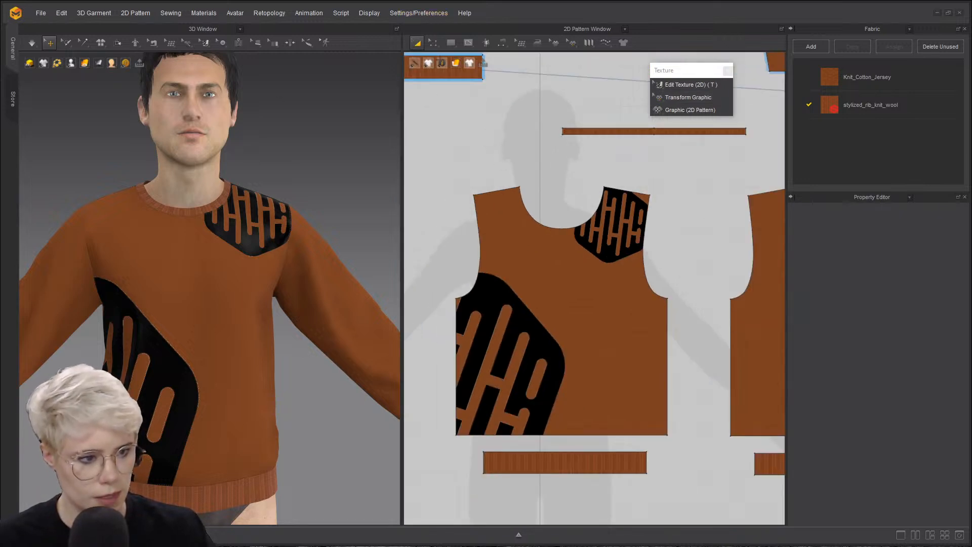
pyautogui.scroll(-3, 513, 167)
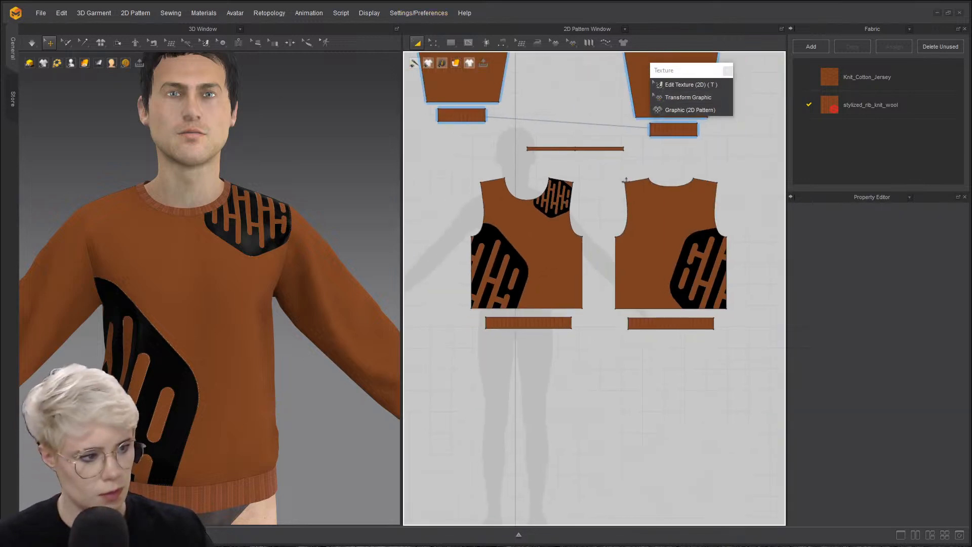
# - Set the particle distance of all sweater pattern pieces to 15 mm, simulate the garment, and clear the selection
pyautogui.hotkey('ctrl', 'a')
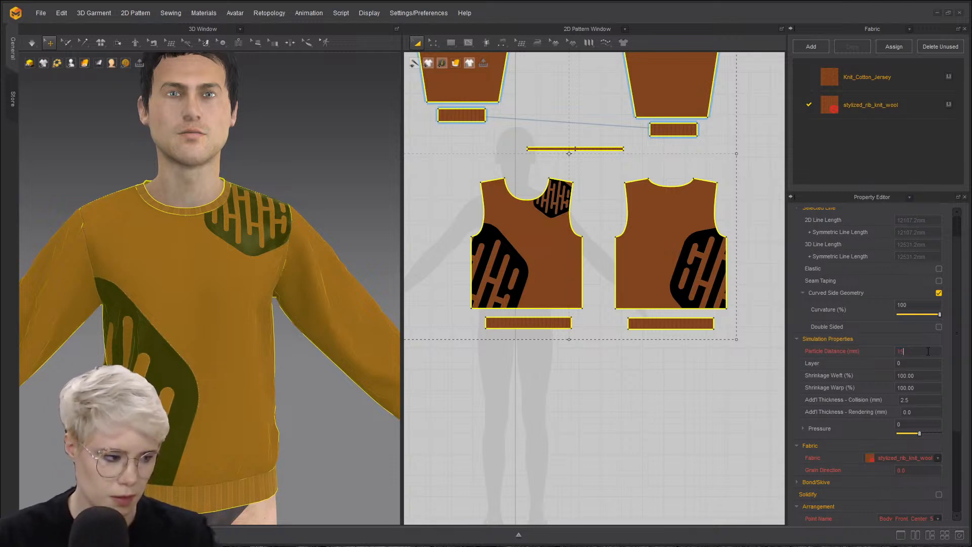
pyautogui.press('Return')
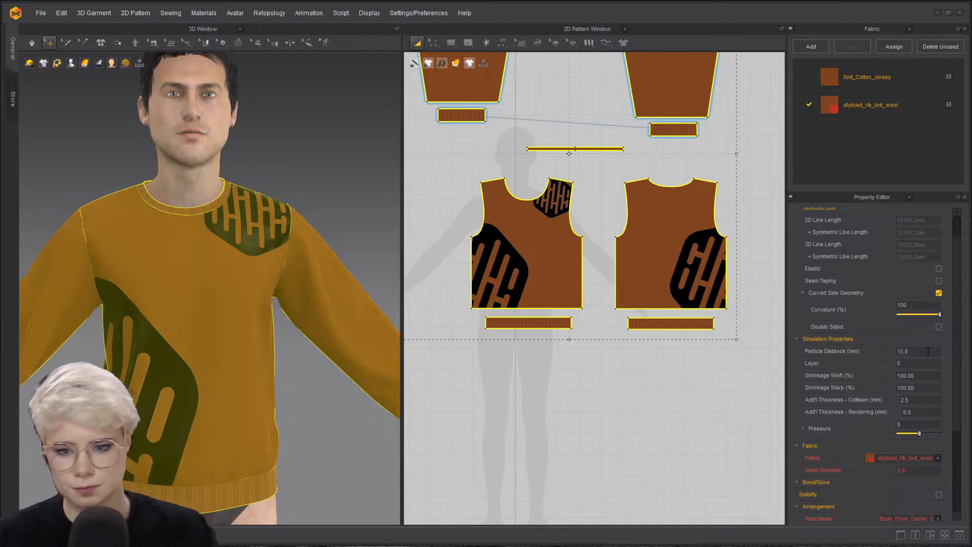
pyautogui.press('space')
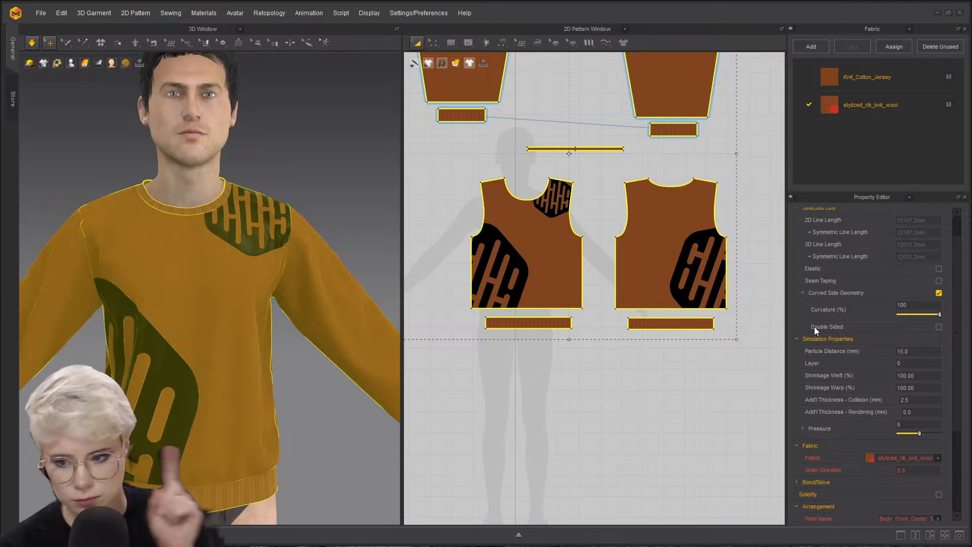
pyautogui.click(909, 351)
pyautogui.click(600, 423)
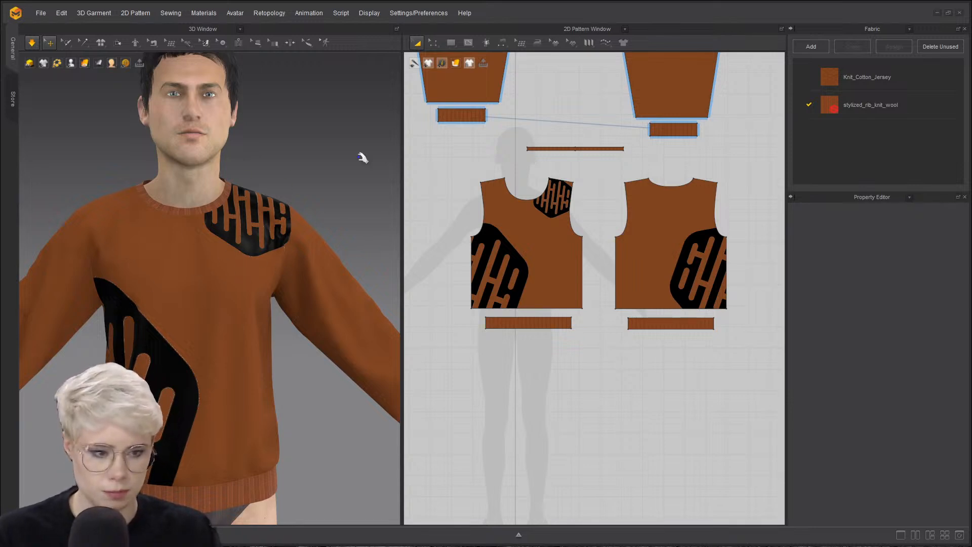
# - Check the sweater's drape from the front, run another short simulation, and stop it
pyautogui.moveTo(267, 256)
pyautogui.mouseDown(button='right')
pyautogui.moveTo(217, 269)
pyautogui.moveTo(249, 261)
pyautogui.mouseUp(button='right')
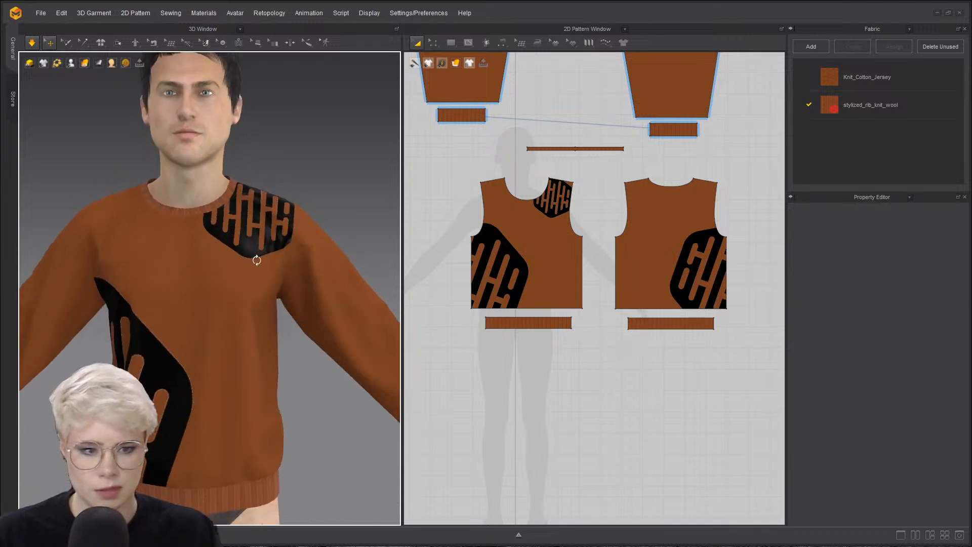
pyautogui.scroll(5, 201, 278)
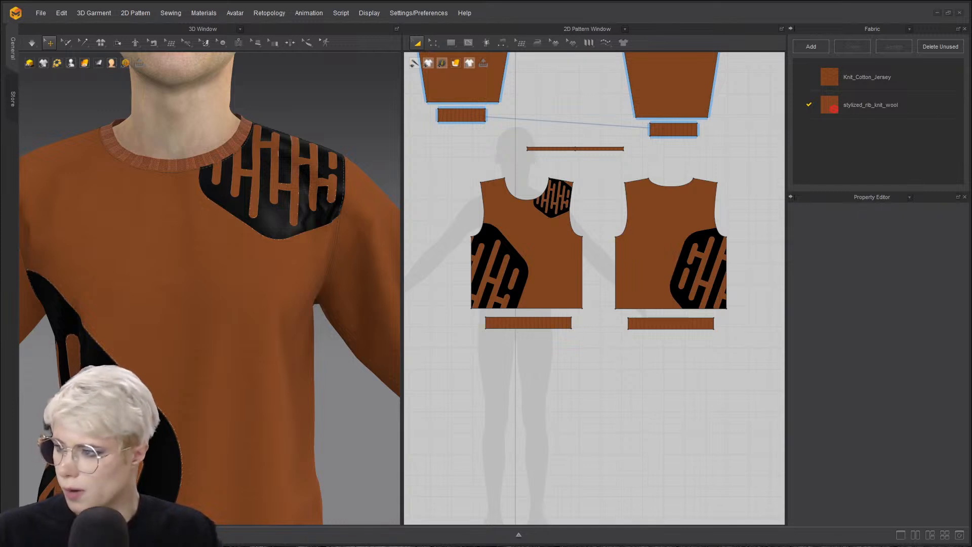
pyautogui.scroll(-5, 210, 299)
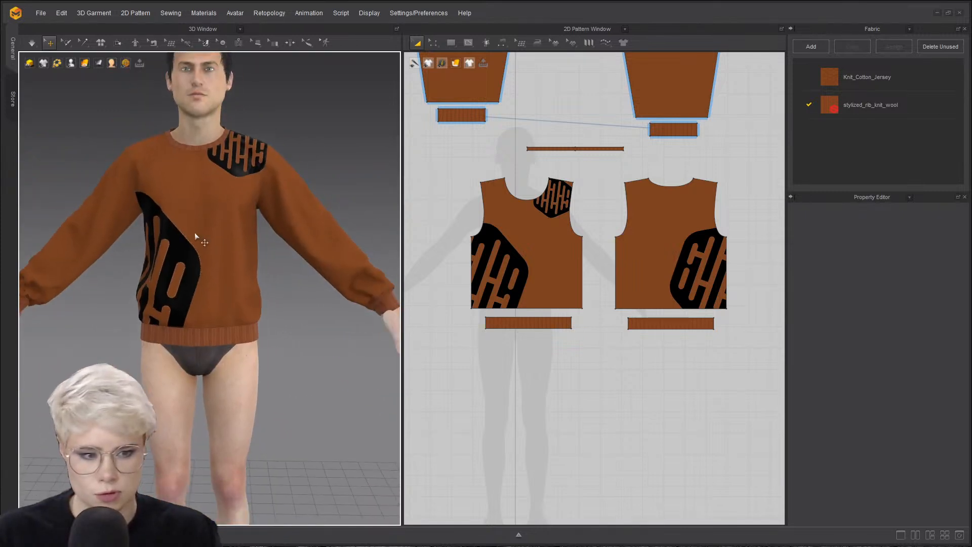
pyautogui.scroll(-1, 195, 236)
pyautogui.moveTo(195, 236); pyautogui.dragTo(208, 266, button='right')
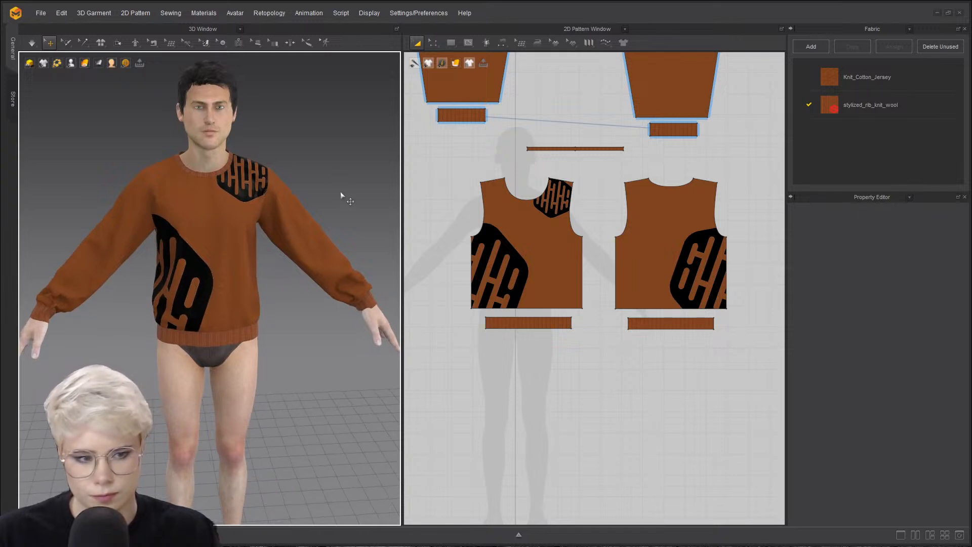
pyautogui.press('space')
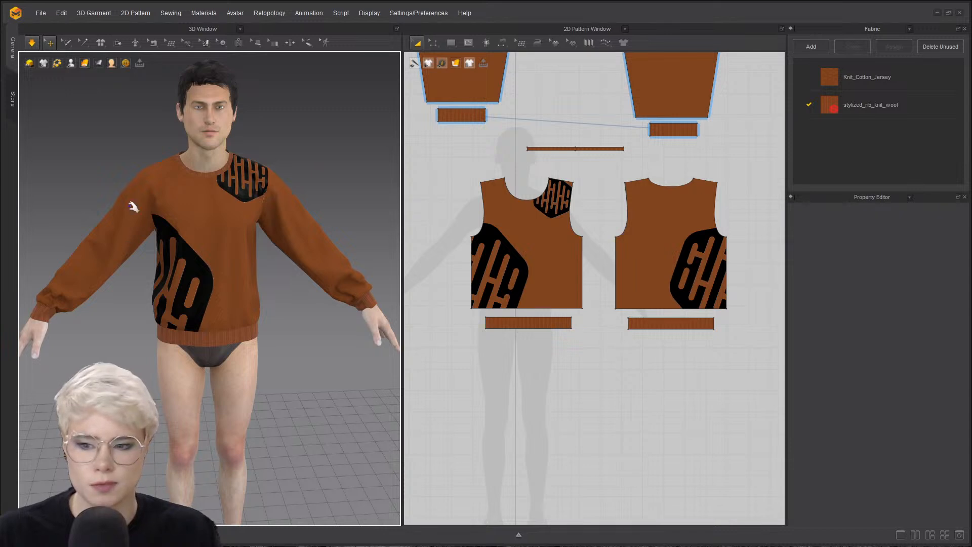
pyautogui.click(33, 43)
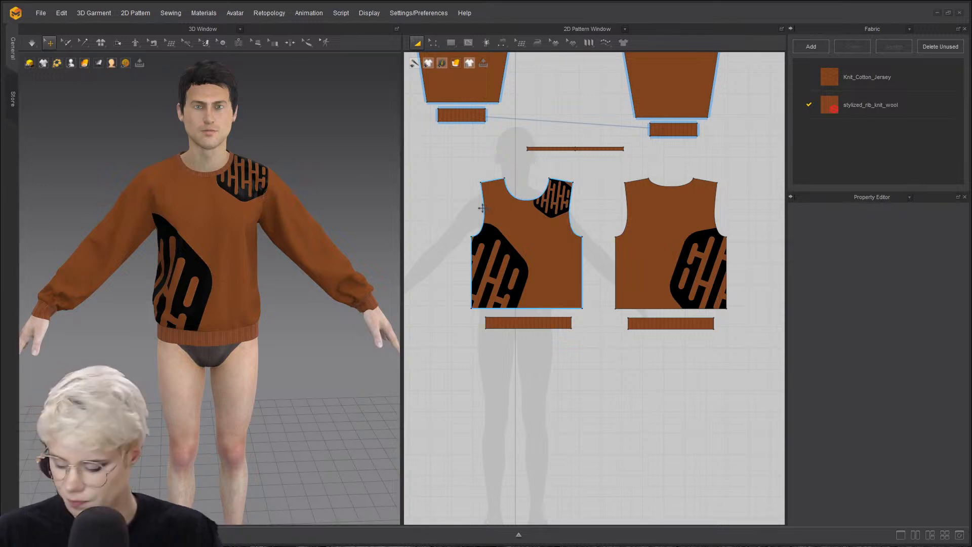
# - Select all sweater pattern pieces and freeze them
pyautogui.hotkey('ctrl', 'a')
pyautogui.click(302, 152)
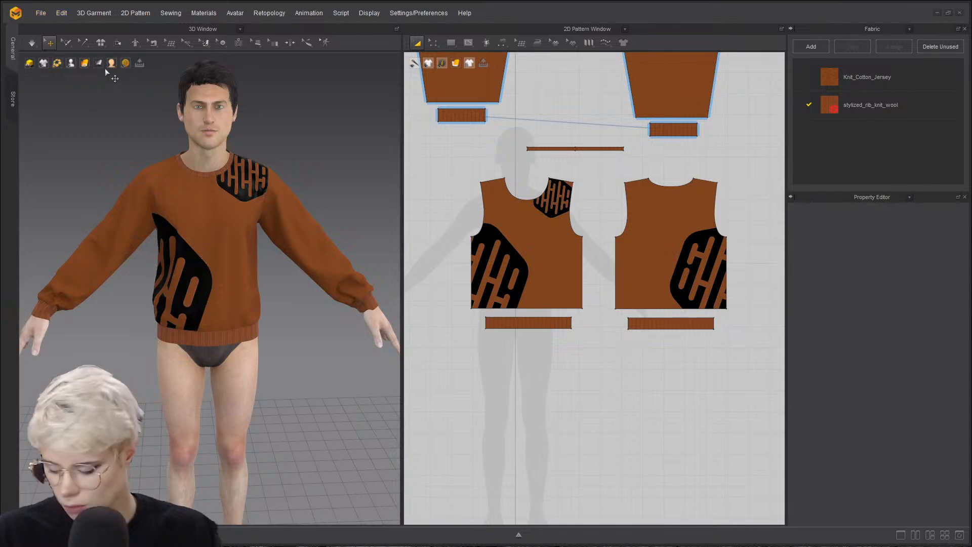
pyautogui.hotkey('ctrl', 'a')
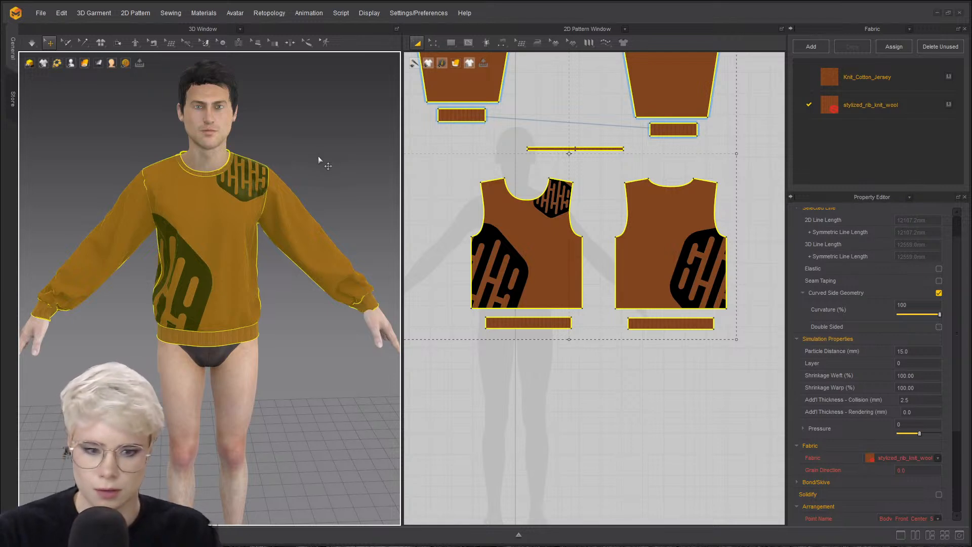
pyautogui.hotkey('ctrl', 'h')
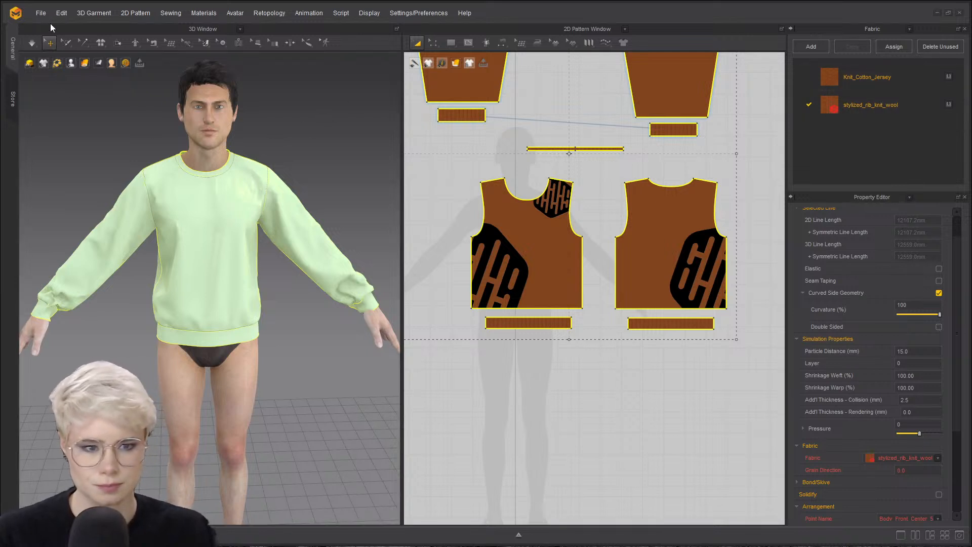
pyautogui.click(40, 13)
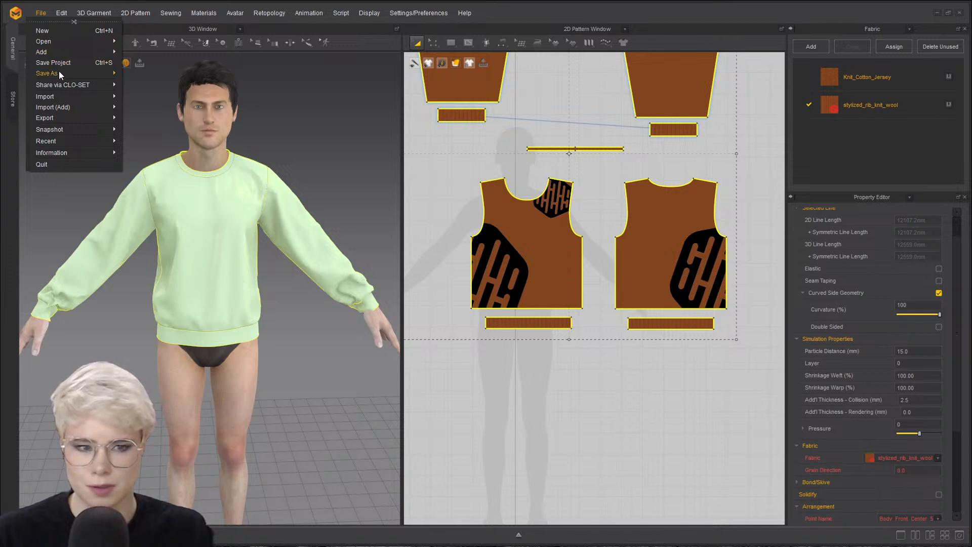
pyautogui.moveTo(59, 72)
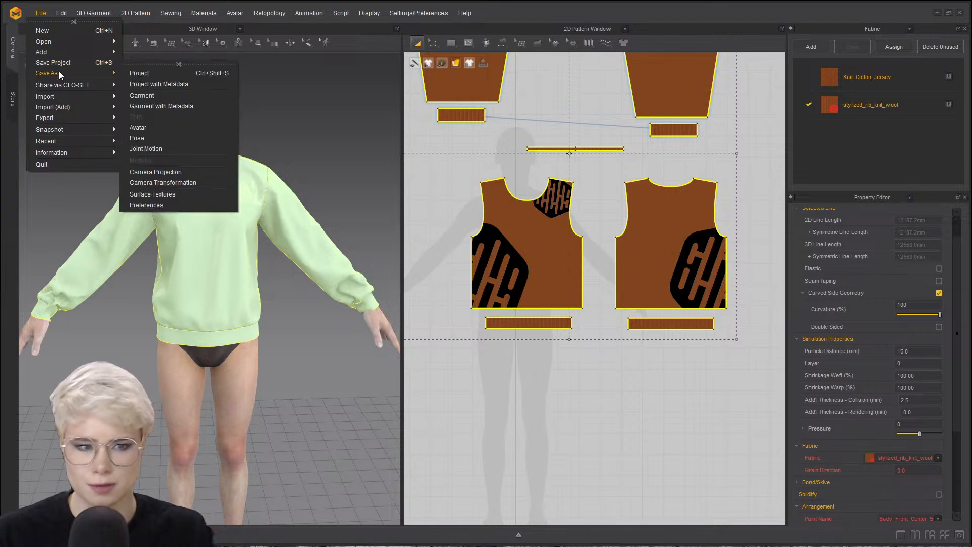
pyautogui.click(143, 98)
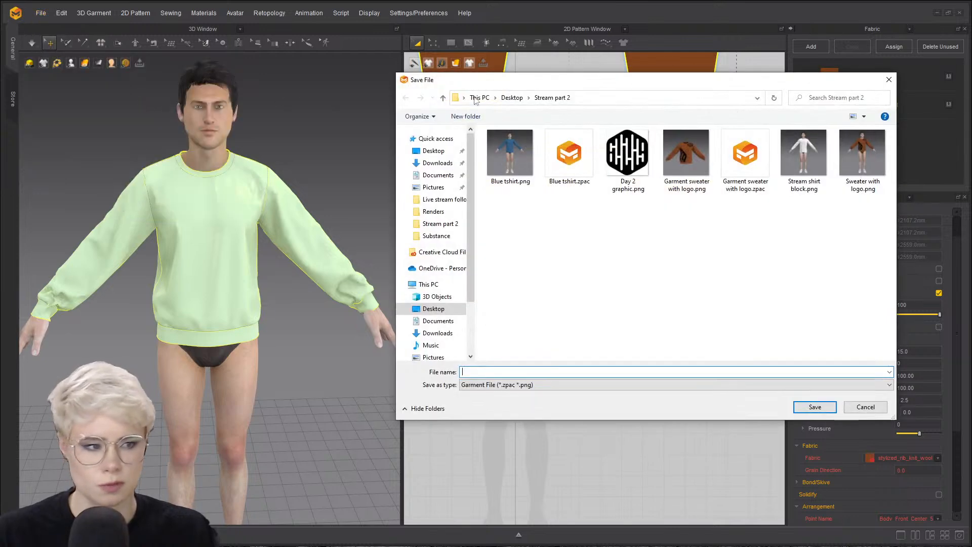
pyautogui.moveTo(554, 86); pyautogui.dragTo(382, 79)
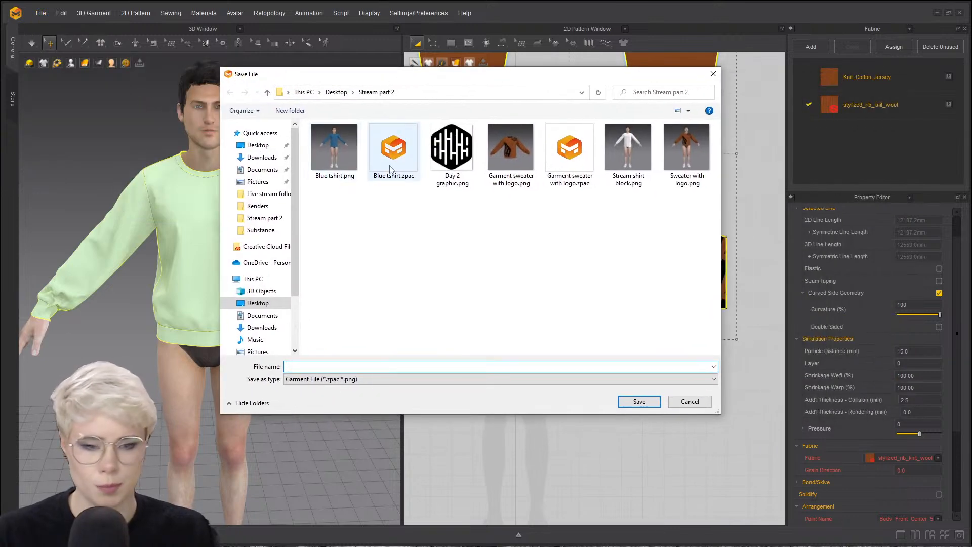
pyautogui.click(405, 170)
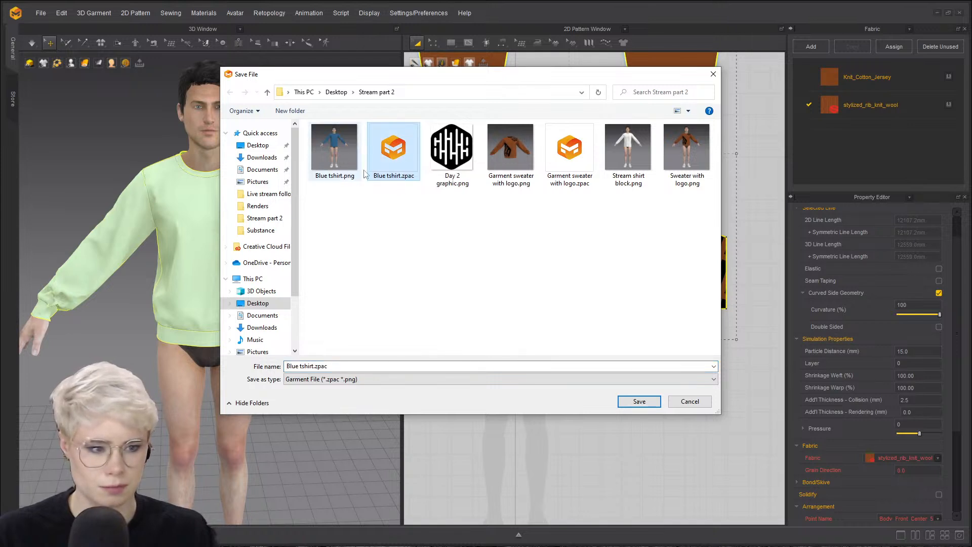
pyautogui.click(635, 405)
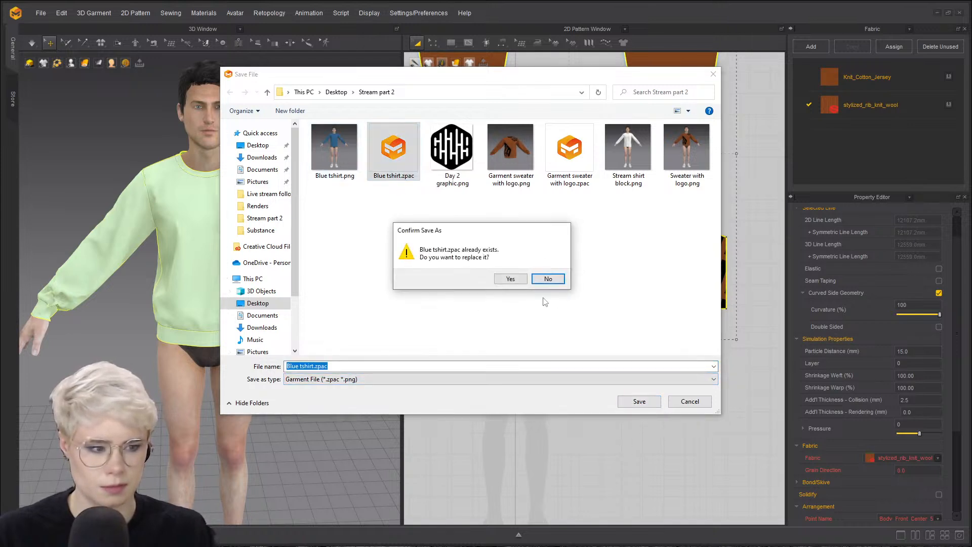
pyautogui.click(555, 281)
pyautogui.click(689, 401)
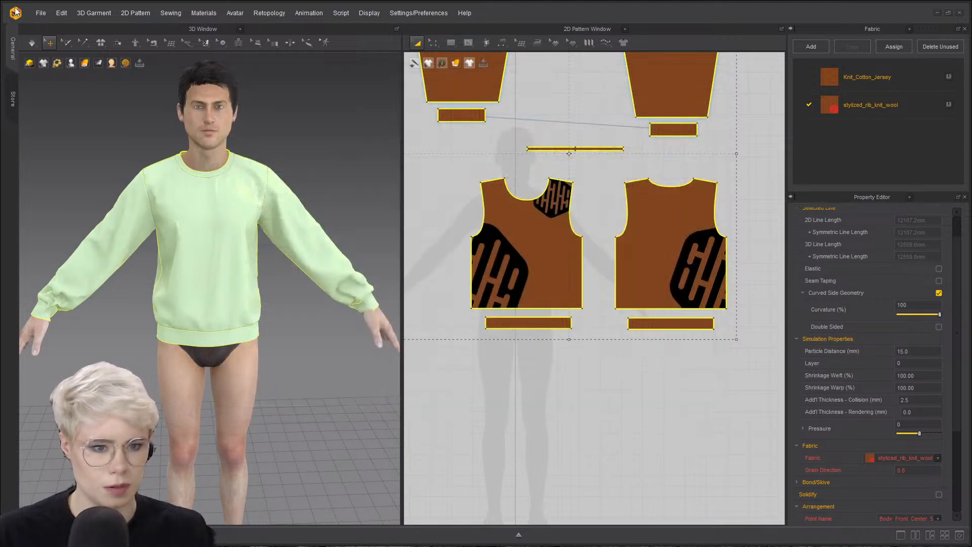
# - Add the Blue tshirt garment to the scene with load type Add and zero translation on X, Y and Z
pyautogui.click(41, 14)
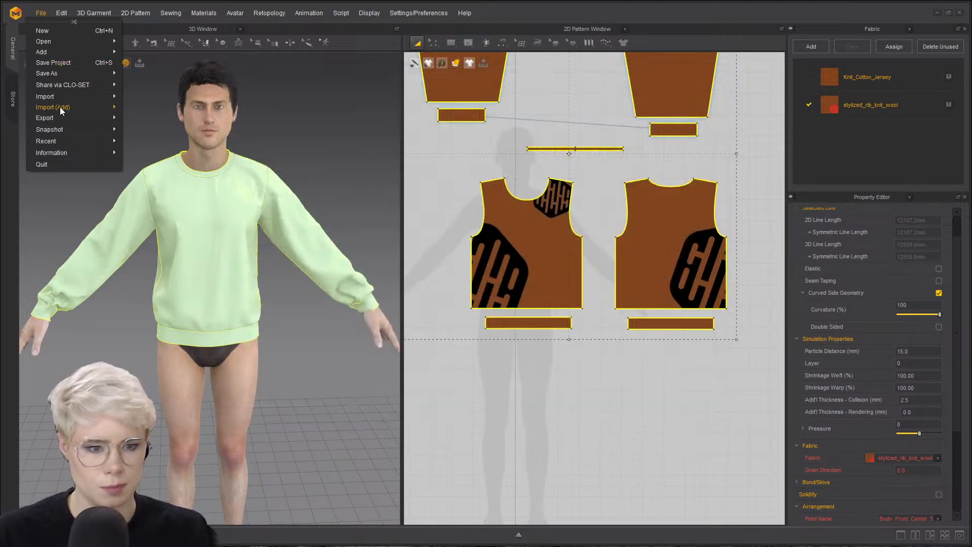
pyautogui.moveTo(61, 109)
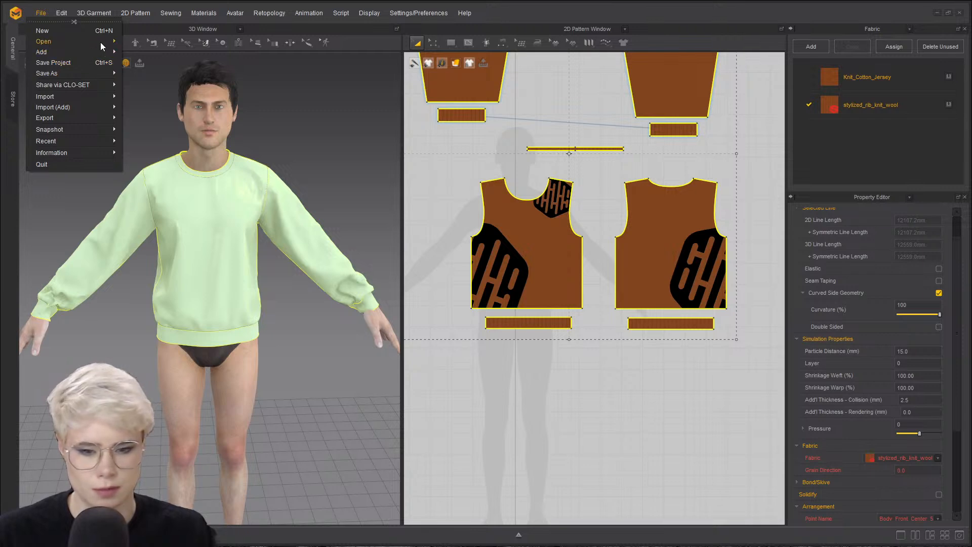
pyautogui.moveTo(100, 49)
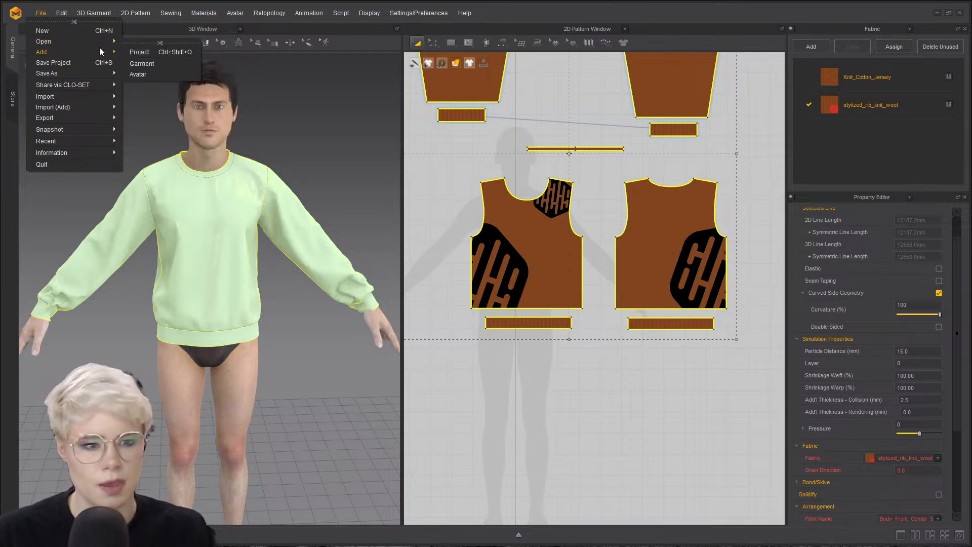
pyautogui.click(159, 63)
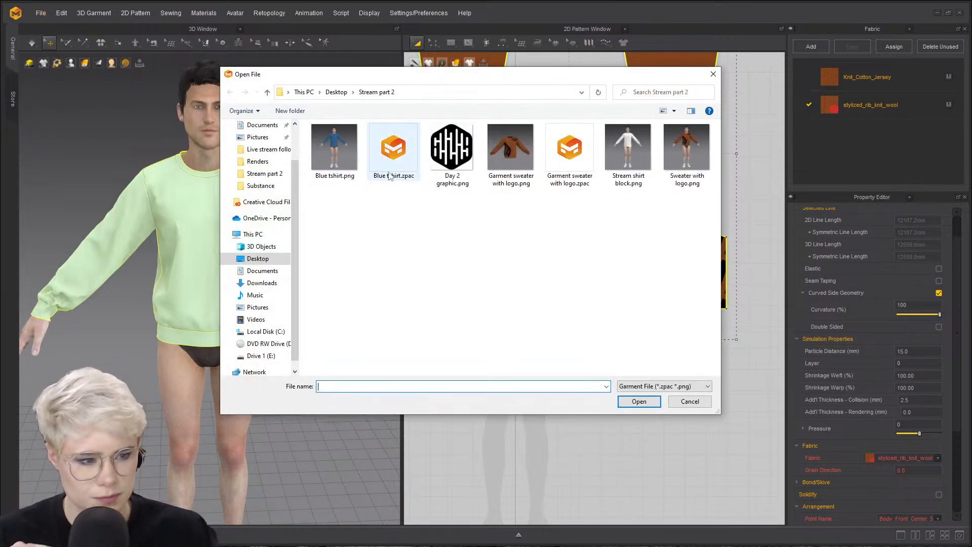
pyautogui.click(350, 161)
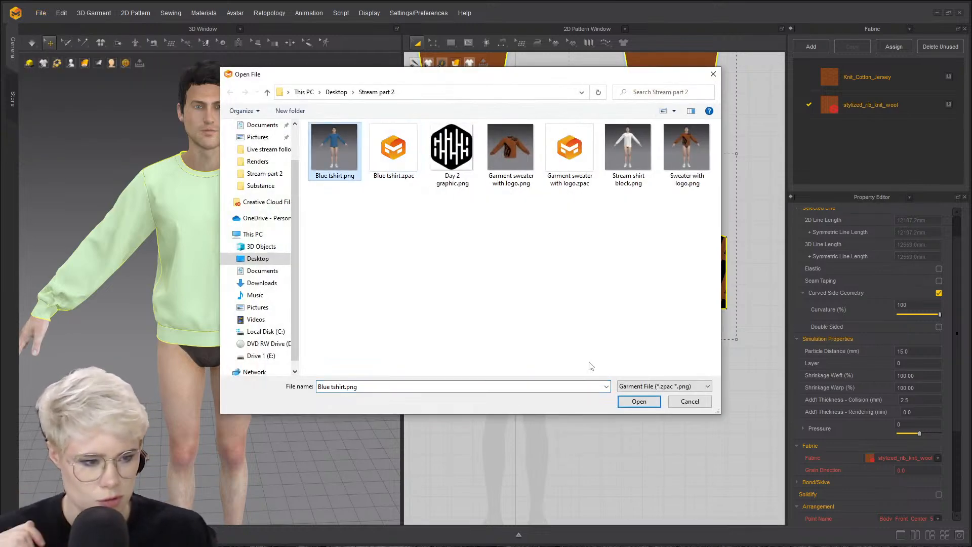
pyautogui.click(637, 401)
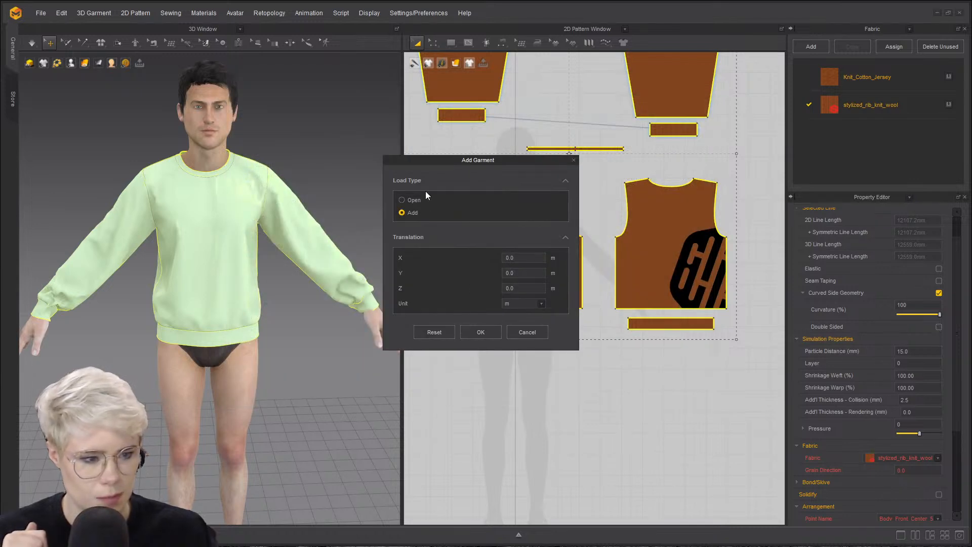
pyautogui.click(482, 330)
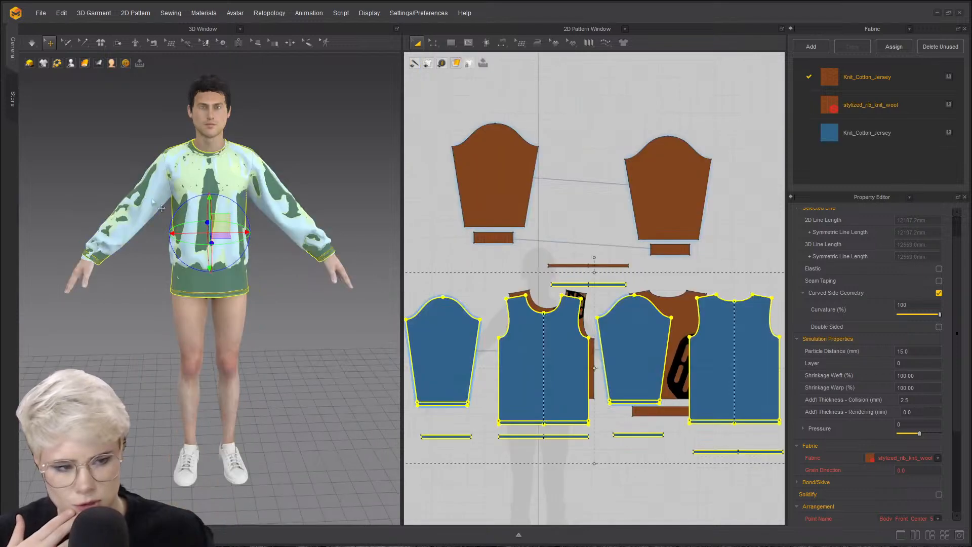
# - Examine the overlapping necklines of the two garments in the 2D patterns, and undo adding the blue garment
pyautogui.scroll(3, 501, 194)
pyautogui.click(501, 193)
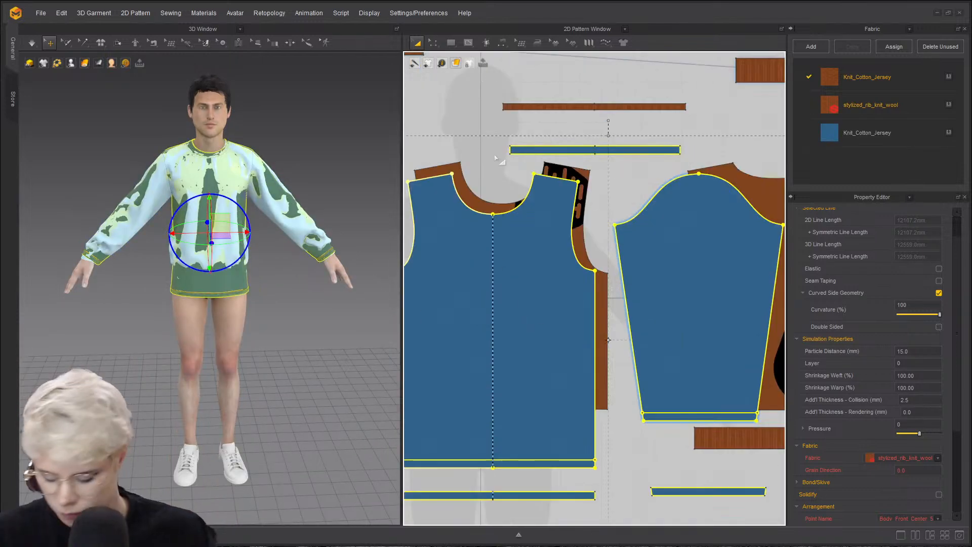
pyautogui.scroll(5, 501, 193)
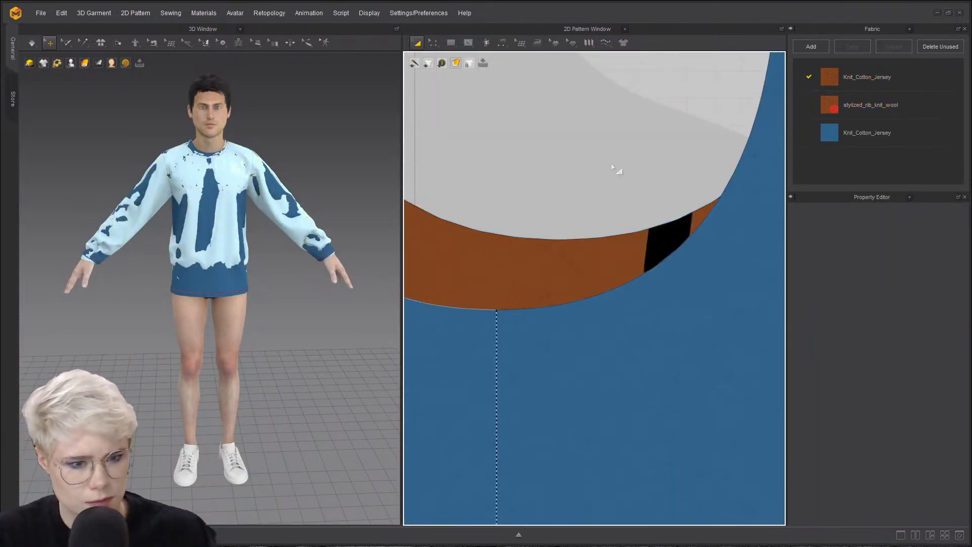
pyautogui.click(606, 43)
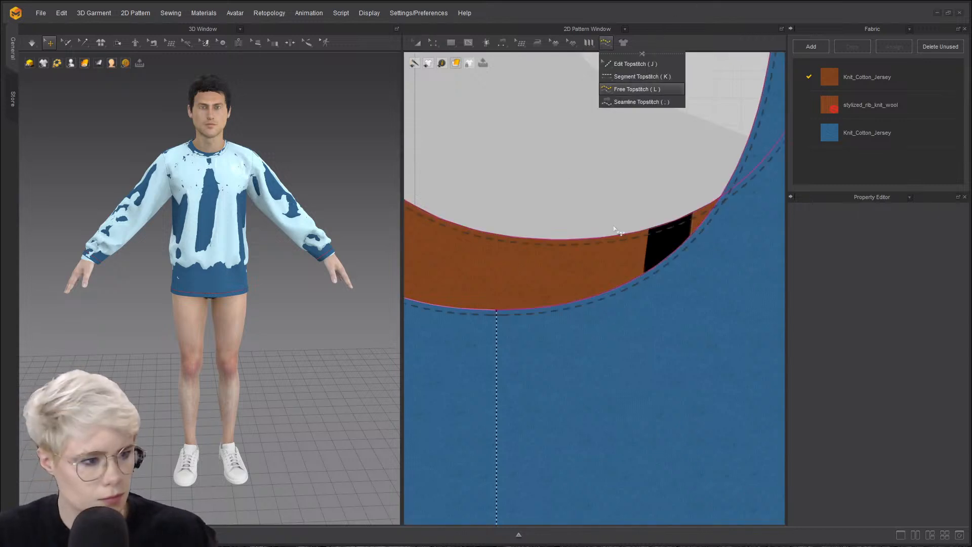
pyautogui.scroll(-3, 608, 263)
pyautogui.scroll(2, 585, 232)
pyautogui.scroll(-2, 613, 91)
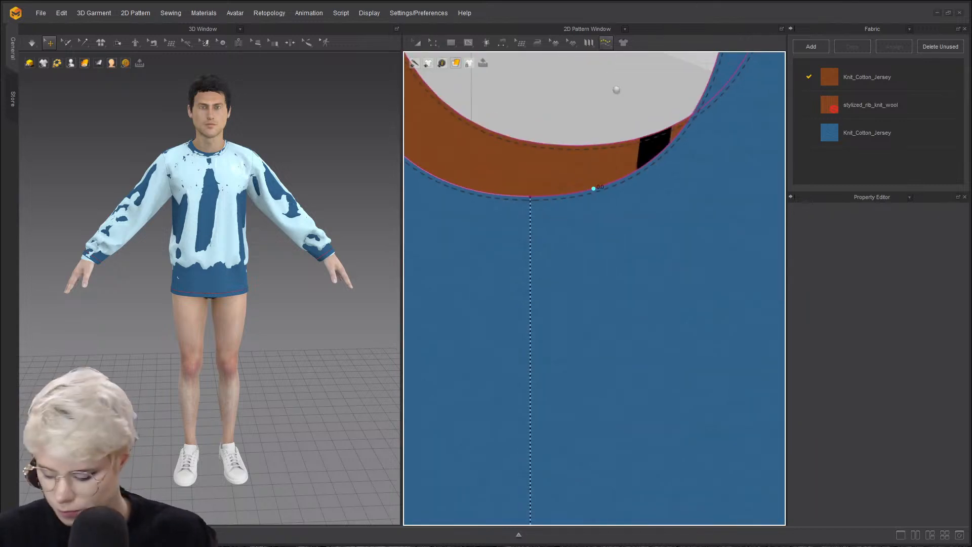
pyautogui.press('a')
pyautogui.scroll(-5, 681, 144)
pyautogui.hotkey('ctrl', 'a')
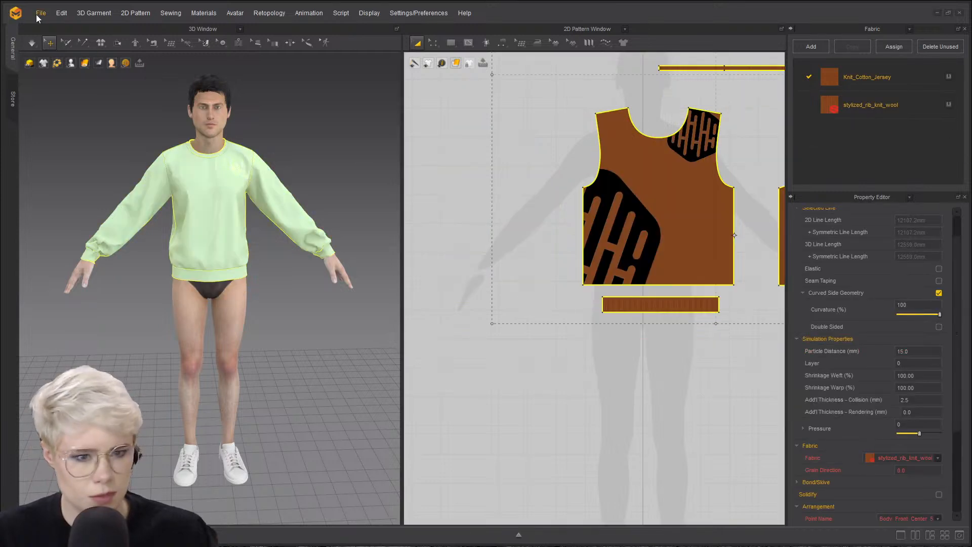
pyautogui.click(38, 14)
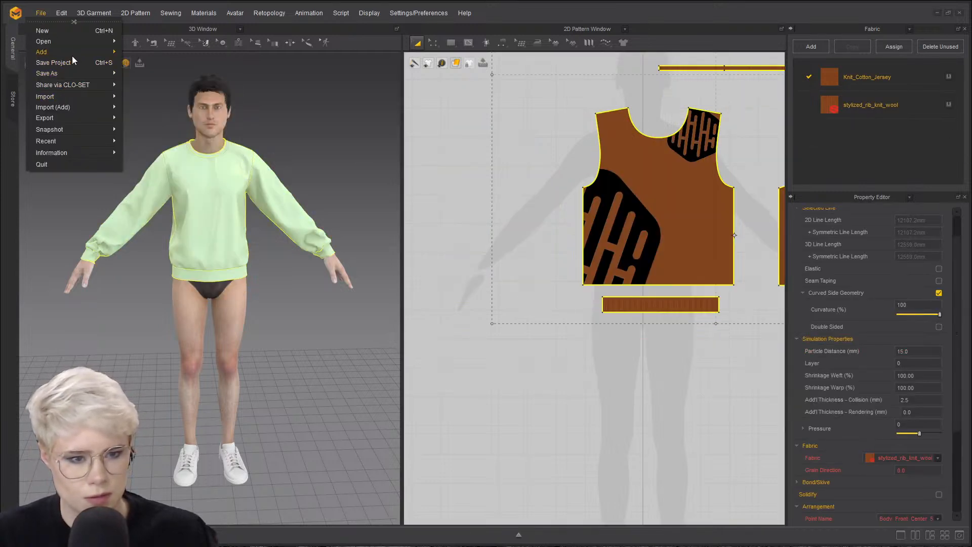
pyautogui.moveTo(86, 51)
pyautogui.click(141, 62)
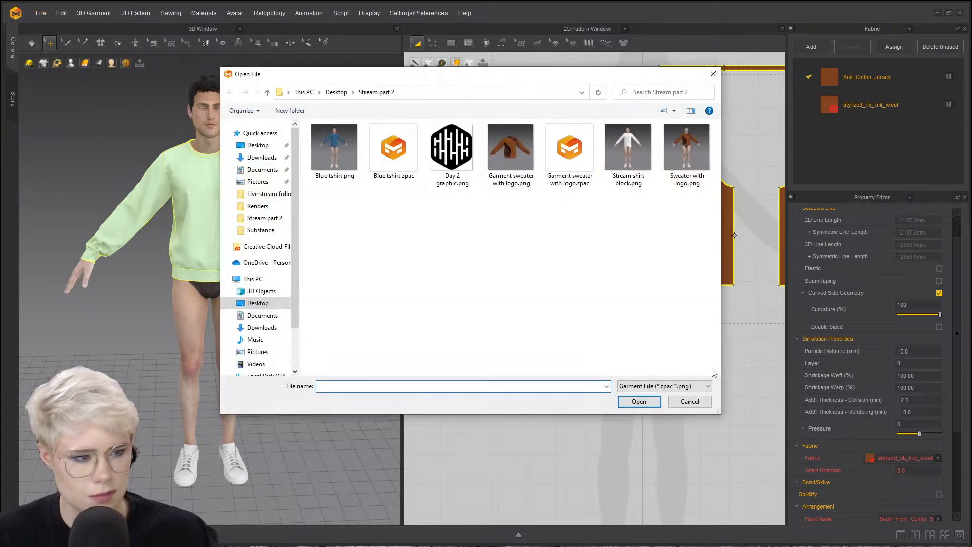
pyautogui.click(690, 401)
# - Add the blue tshirt.zprj project from Stream part 2 with load type Add, garment only, without loading the avatar pose and size
pyautogui.click(40, 13)
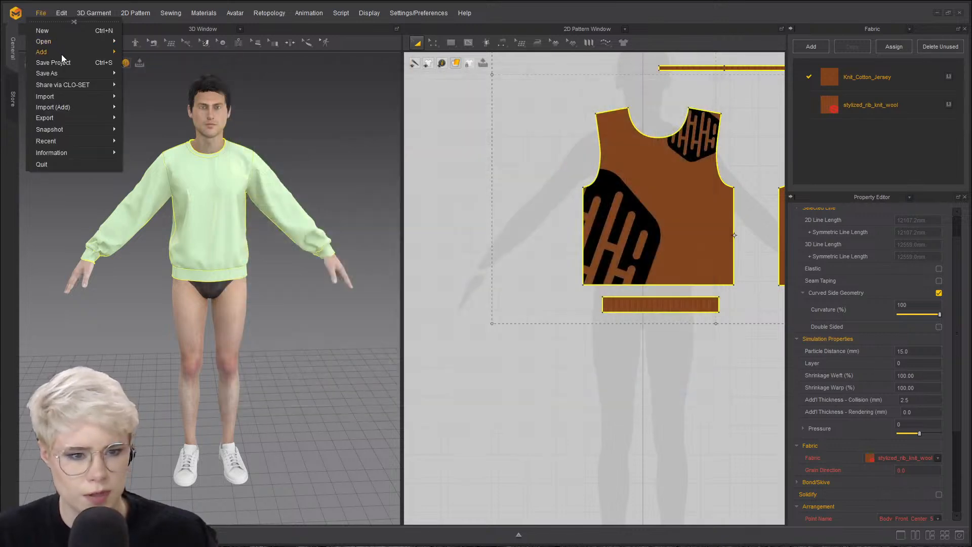
pyautogui.moveTo(63, 53)
pyautogui.click(148, 51)
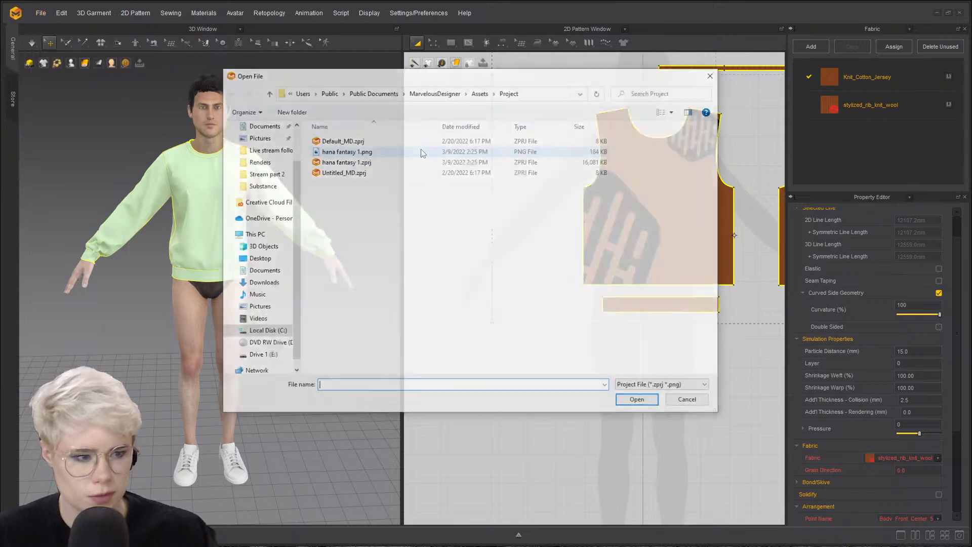
pyautogui.scroll(1, 268, 213)
pyautogui.click(265, 218)
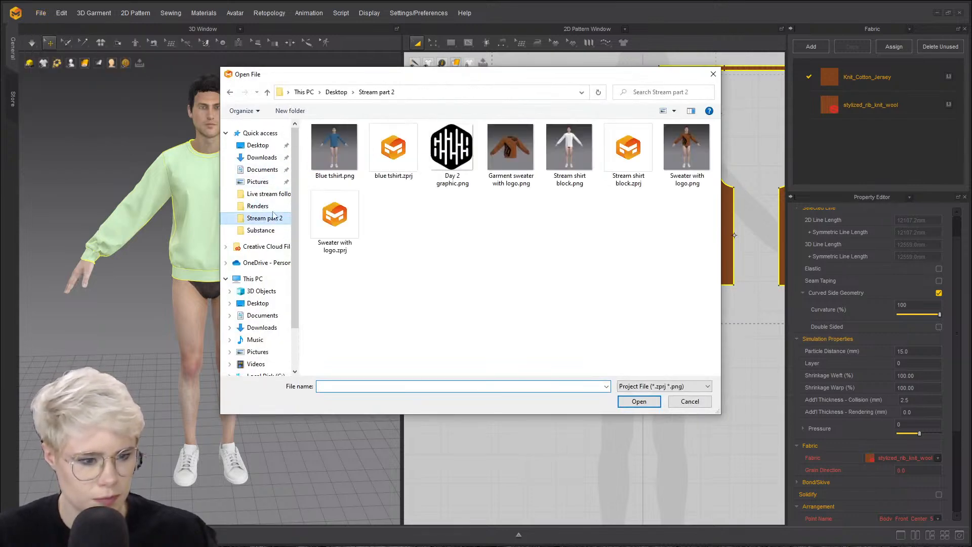
pyautogui.click(393, 150)
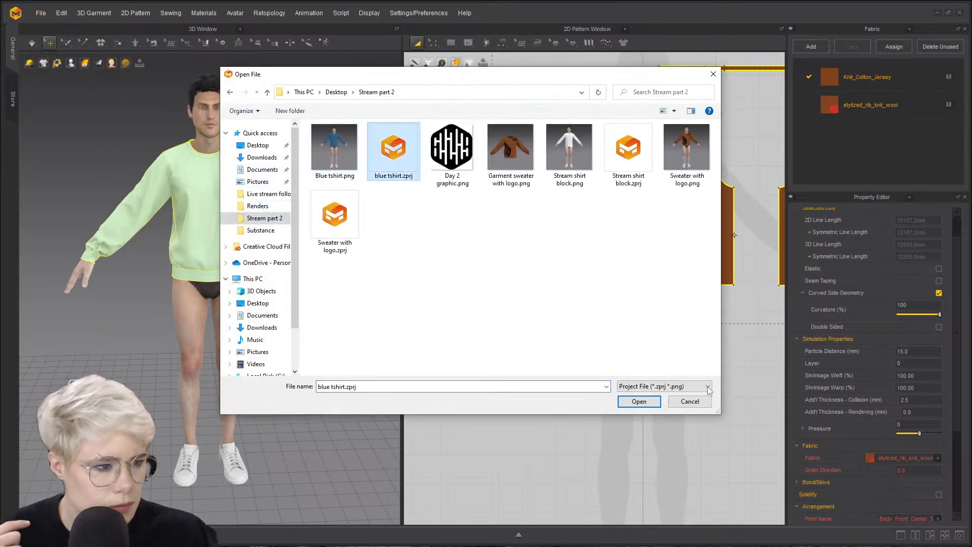
pyautogui.click(639, 400)
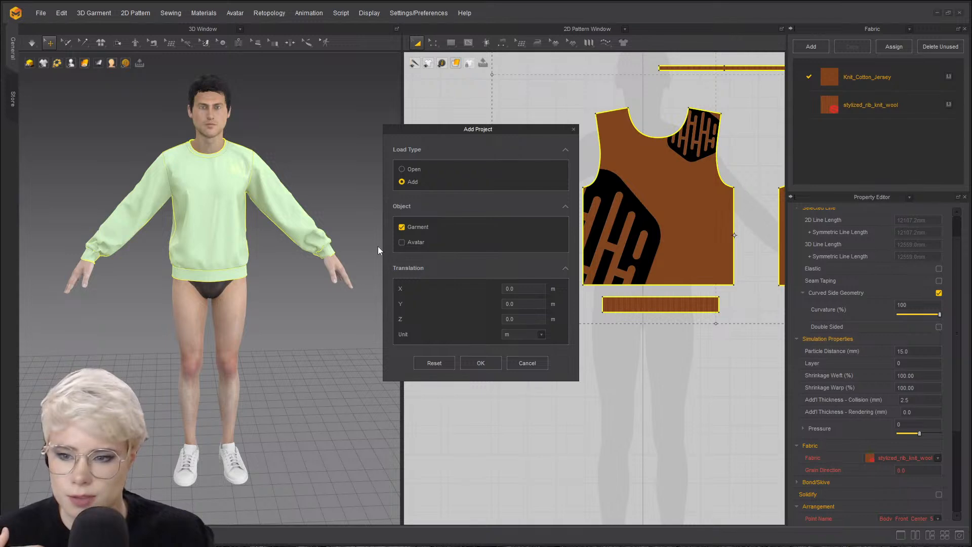
pyautogui.click(480, 363)
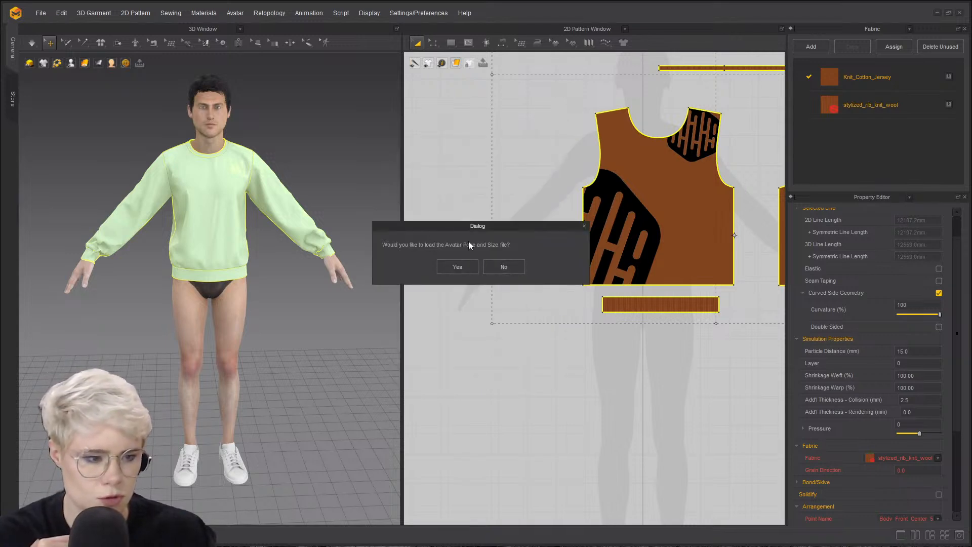
pyautogui.click(496, 264)
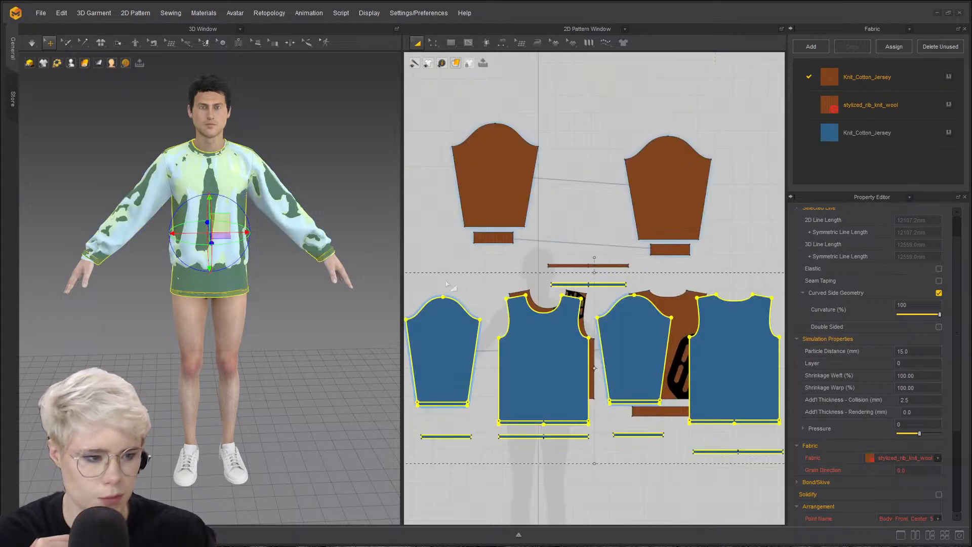
# - Move the added blue garment's 2D patterns clear of the brown sweater patterns, into the empty space beside the avatar silhouette
pyautogui.scroll(5, 472, 315)
pyautogui.scroll(-3, 494, 320)
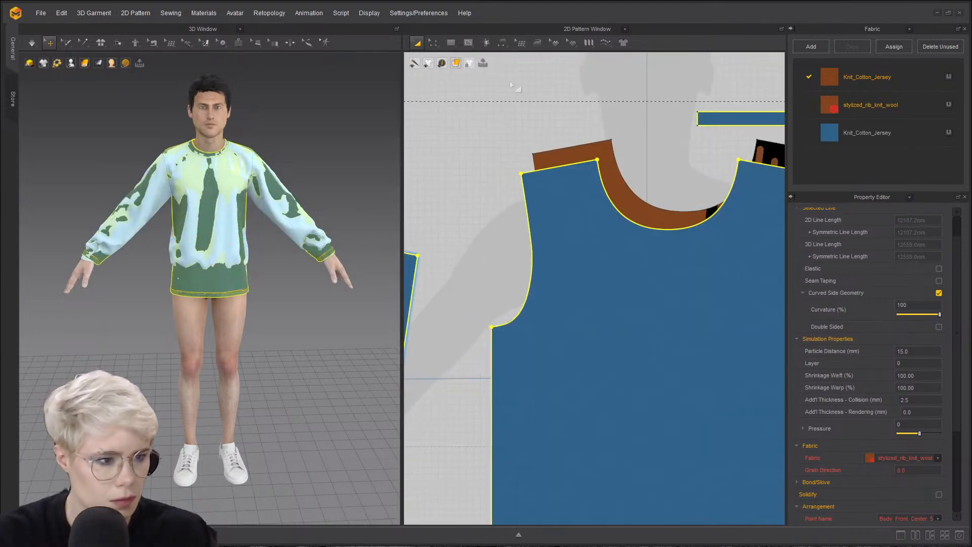
pyautogui.scroll(-5, 603, 253)
pyautogui.moveTo(685, 238); pyautogui.dragTo(470, 253)
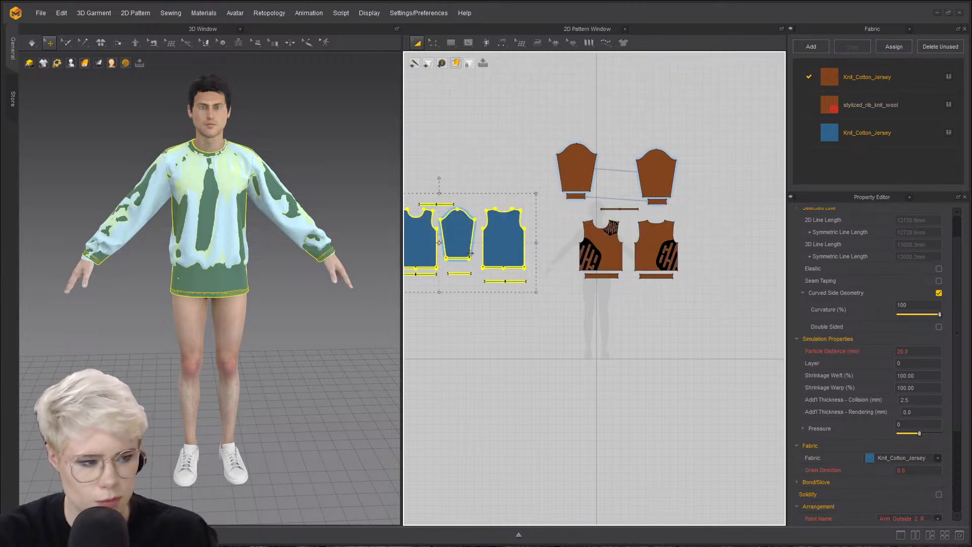
pyautogui.moveTo(530, 236); pyautogui.dragTo(537, 224)
pyautogui.scroll(3, 478, 195)
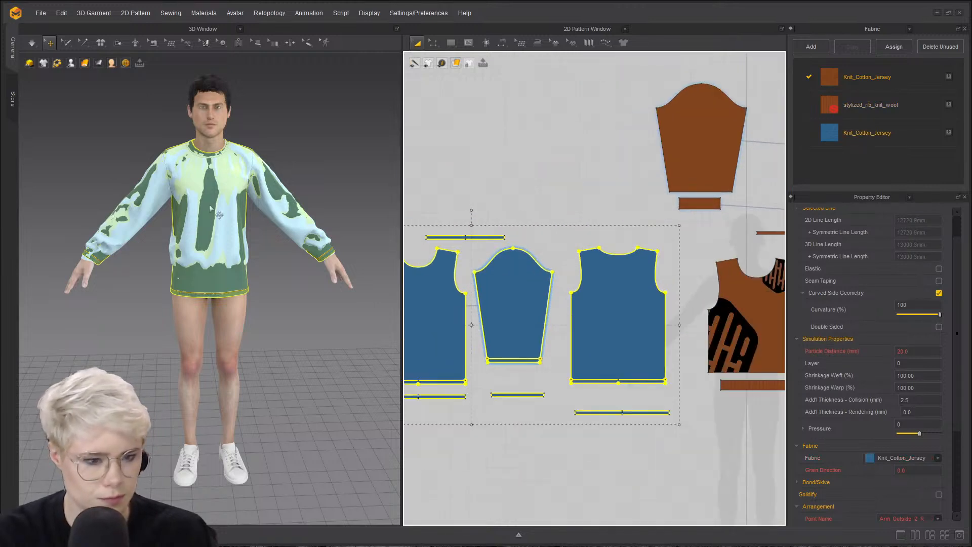
# - Set the blue garment's layer to -1 and its weft shrinkage to 80%
pyautogui.scroll(2, 209, 204)
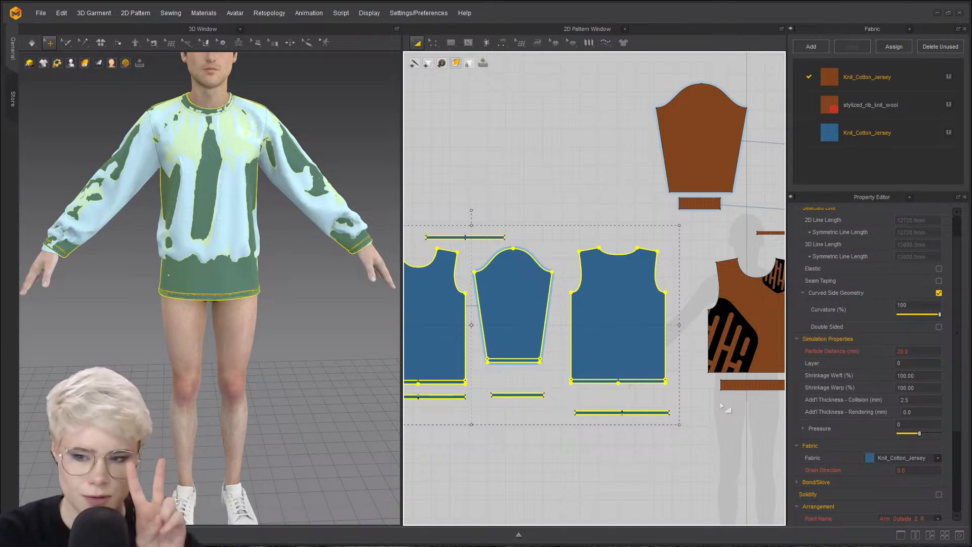
pyautogui.click(920, 362)
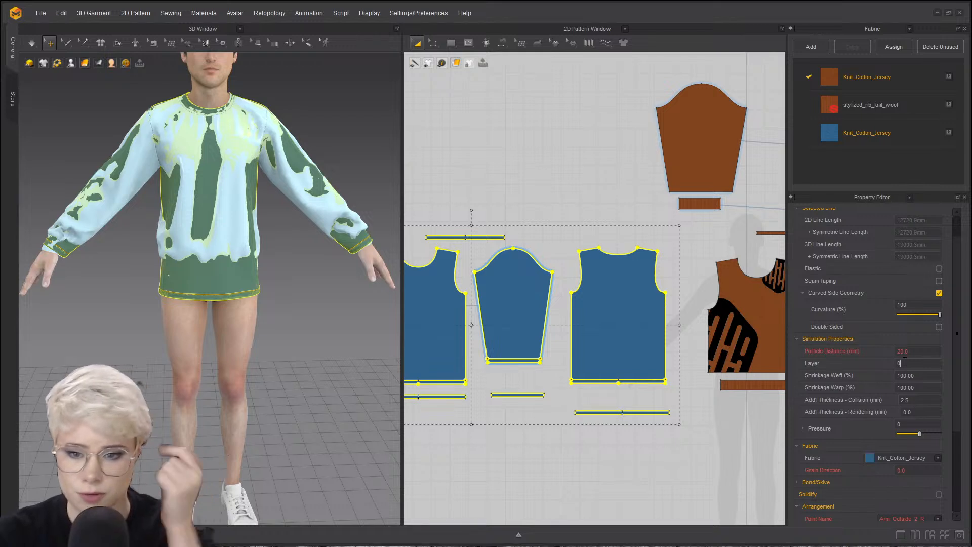
pyautogui.press('BackSpace')
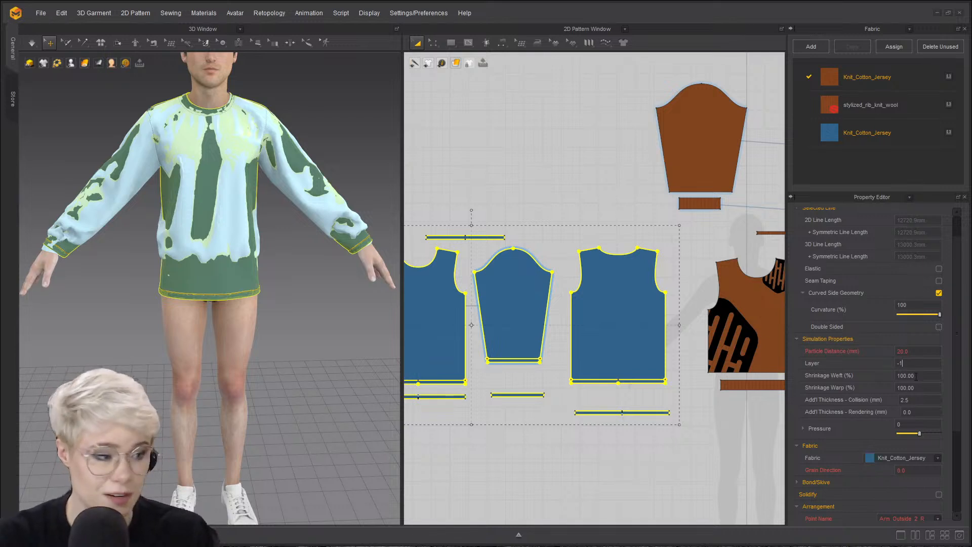
pyautogui.click(915, 376)
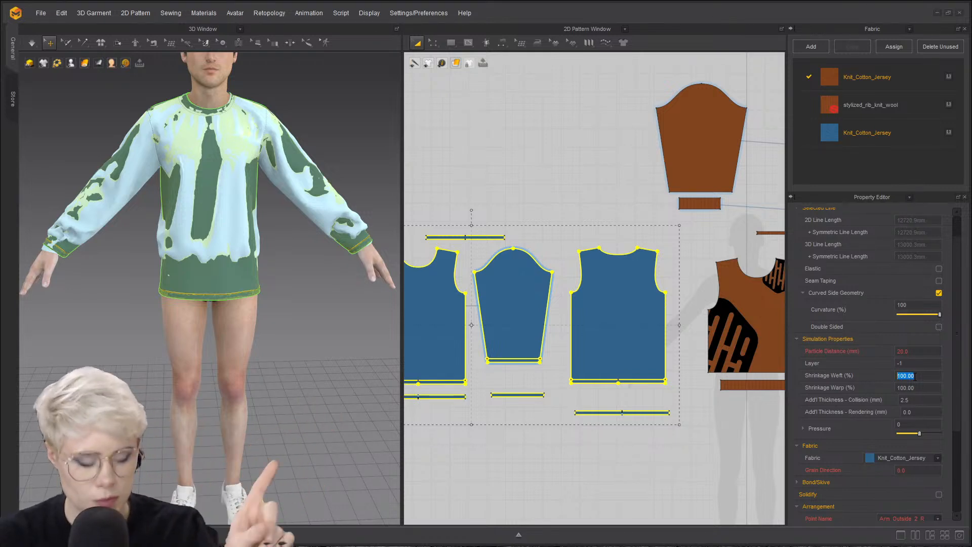
pyautogui.write('80')
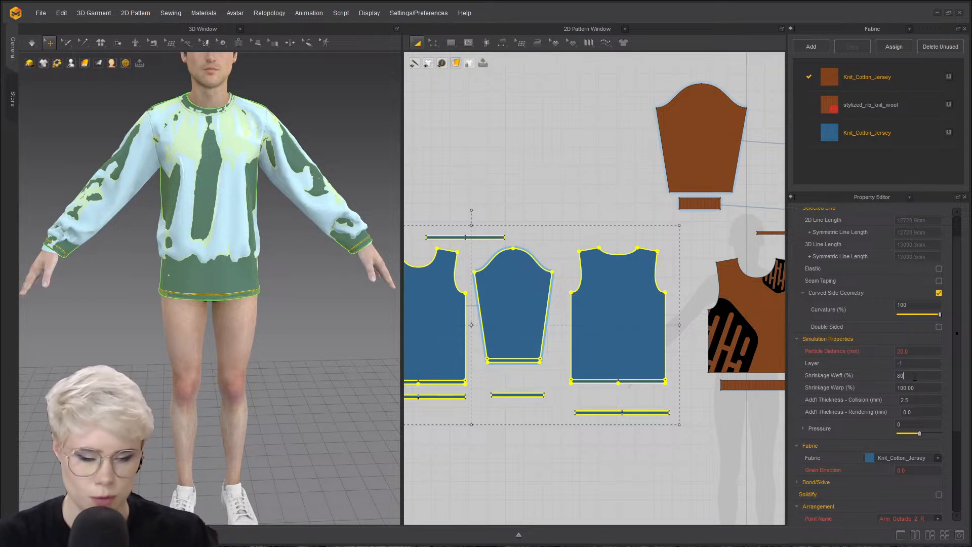
pyautogui.click(628, 150)
# - Move the brown sleeve and its cuff nearest the blue patterns closer to the other brown sweater pieces
pyautogui.scroll(-2, 646, 177)
pyautogui.moveTo(694, 195); pyautogui.dragTo(529, 174, button='middle')
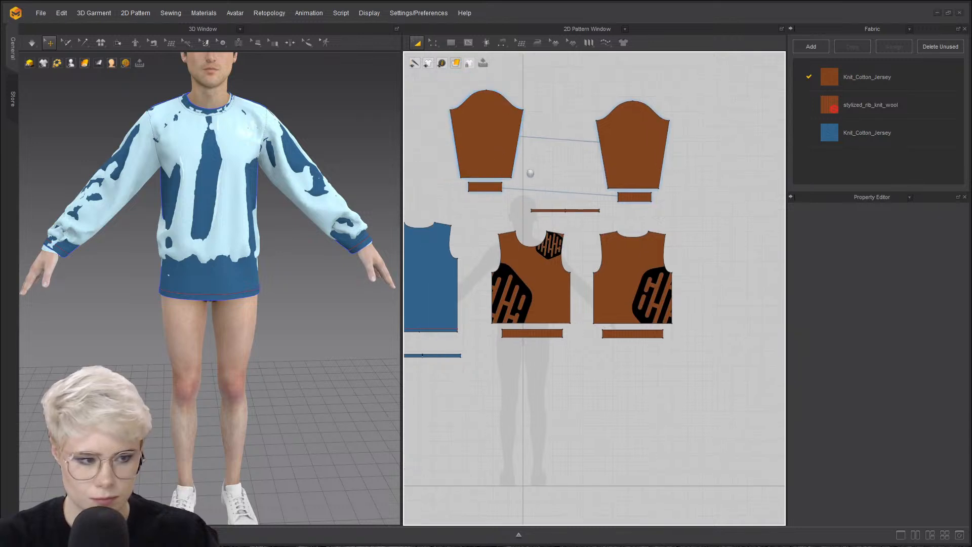
pyautogui.moveTo(441, 89); pyautogui.dragTo(564, 206)
pyautogui.moveTo(496, 143); pyautogui.dragTo(525, 147)
# - Select all brown sweater pieces, unfreeze them, and deactivate them as pattern only
pyautogui.click(710, 387)
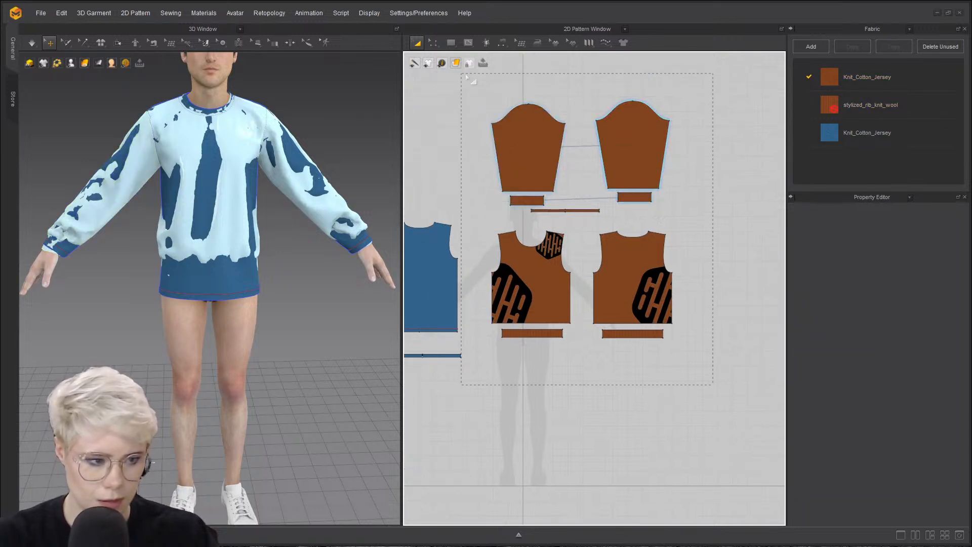
pyautogui.hotkey('ctrl', 'a')
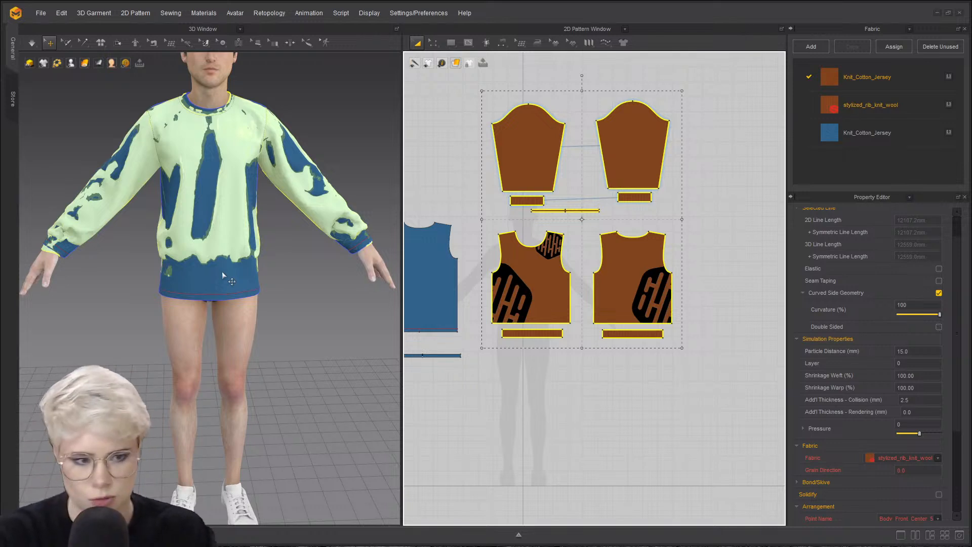
pyautogui.rightClick(511, 159)
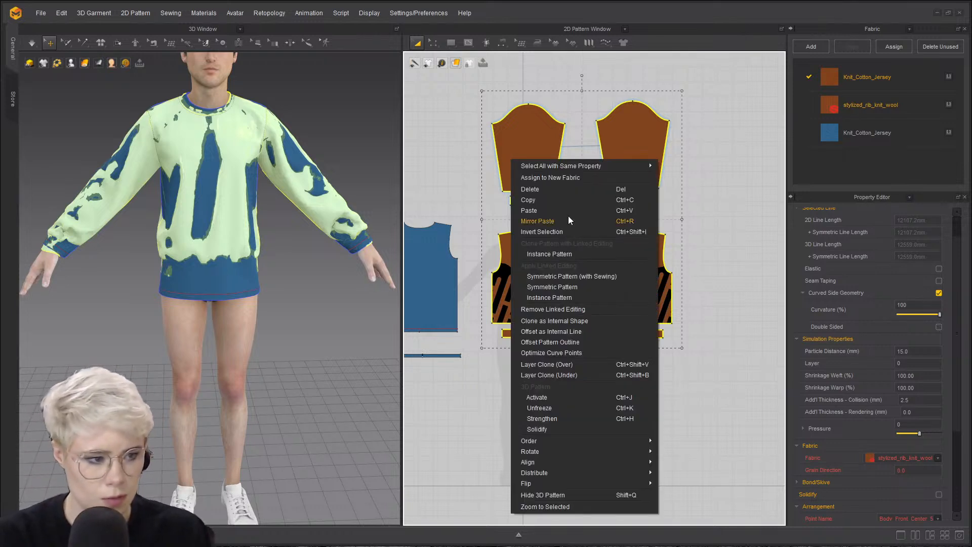
pyautogui.rightClick(239, 135)
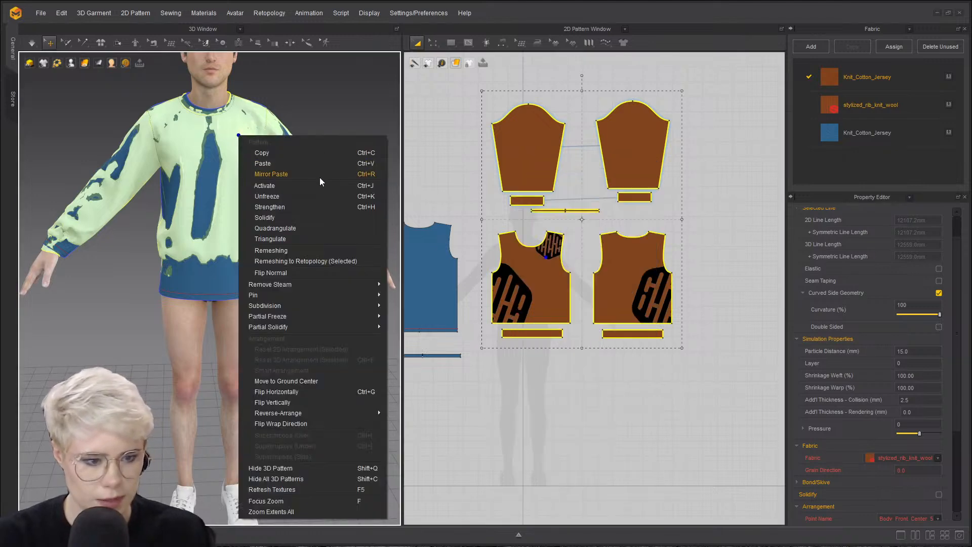
pyautogui.click(319, 175)
pyautogui.rightClick(225, 145)
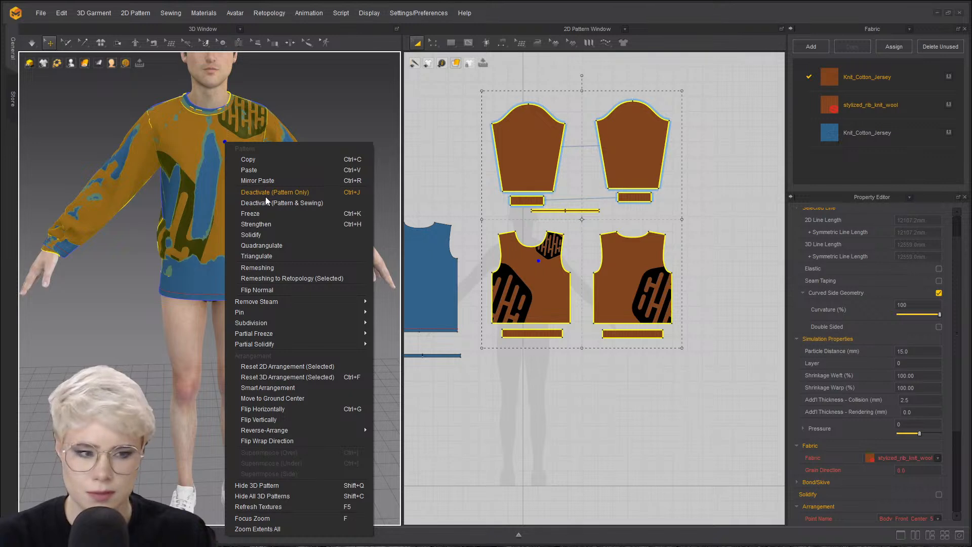
pyautogui.click(265, 196)
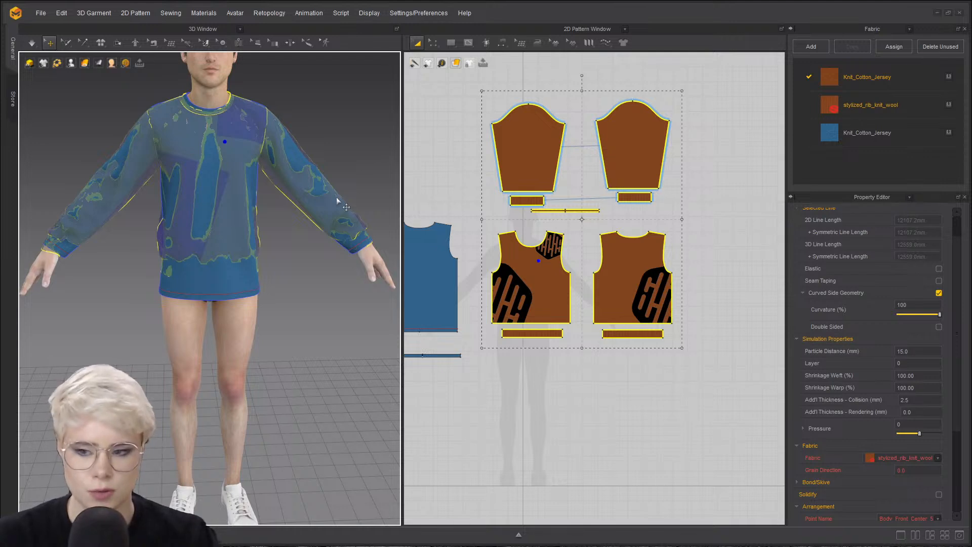
# - Simulate the blue garment under the deactivated sweater, hide the sweater to check the fit, and show it again
pyautogui.press('space')
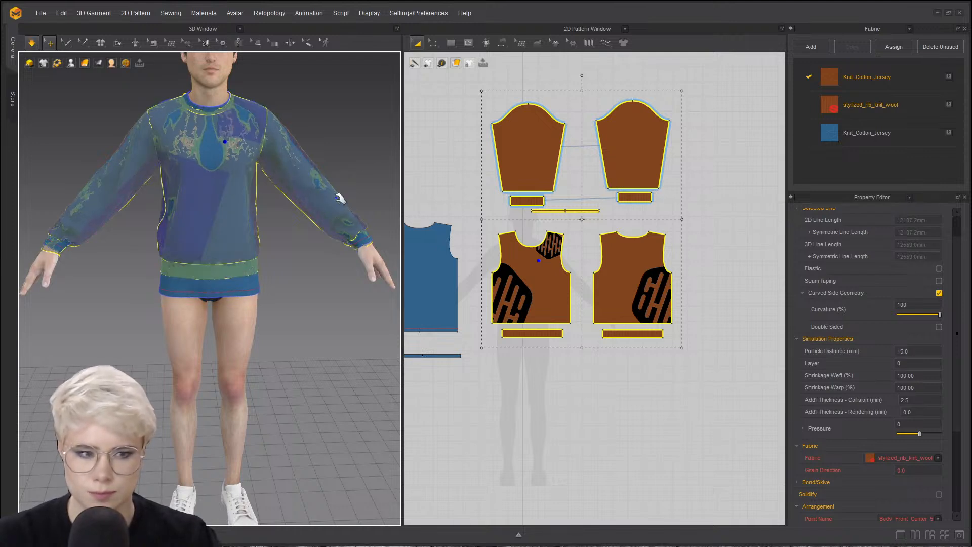
pyautogui.scroll(-2, 178, 154)
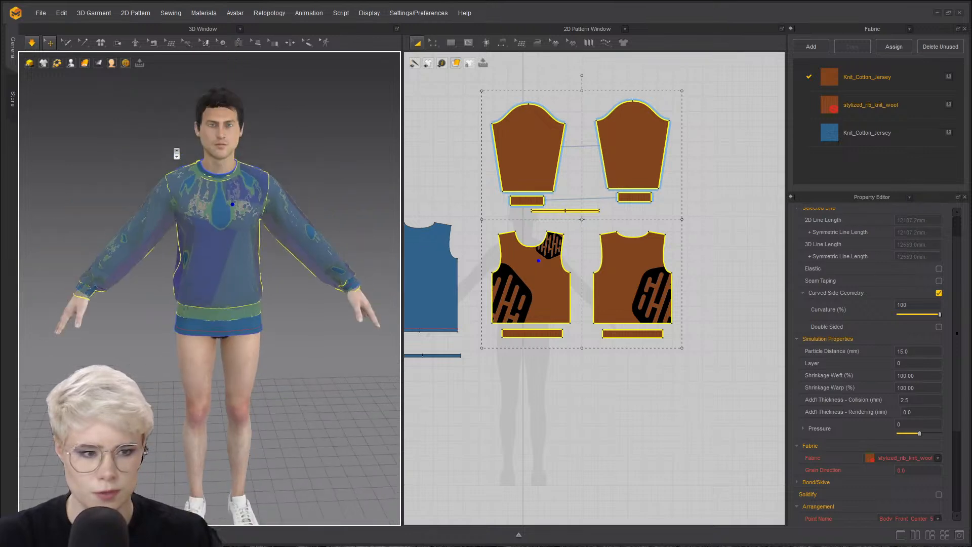
pyautogui.scroll(6, 176, 151)
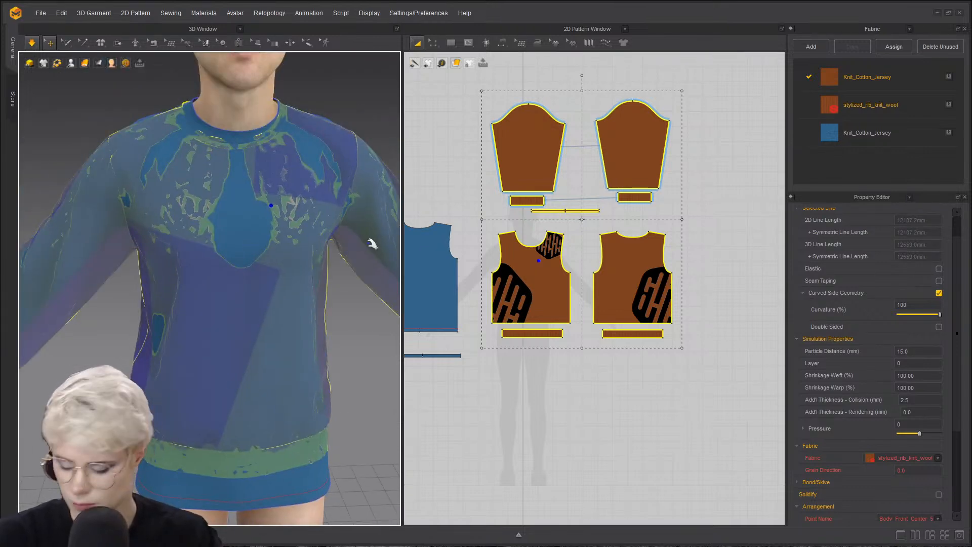
pyautogui.hotkey('shift', 'q')
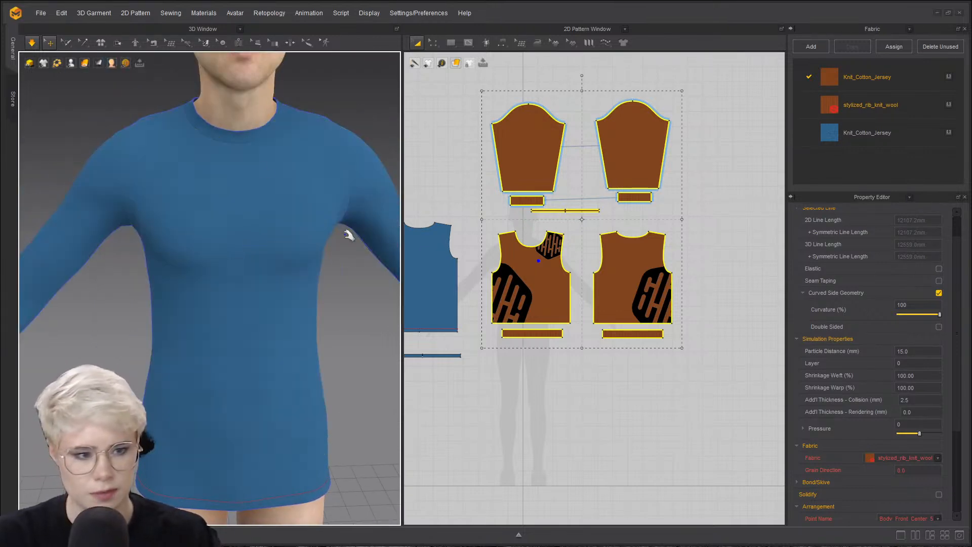
pyautogui.moveTo(228, 189); pyautogui.dragTo(178, 122, button='middle')
pyautogui.moveTo(206, 217); pyautogui.dragTo(231, 261, button='middle')
pyautogui.hotkey('shift', 'q')
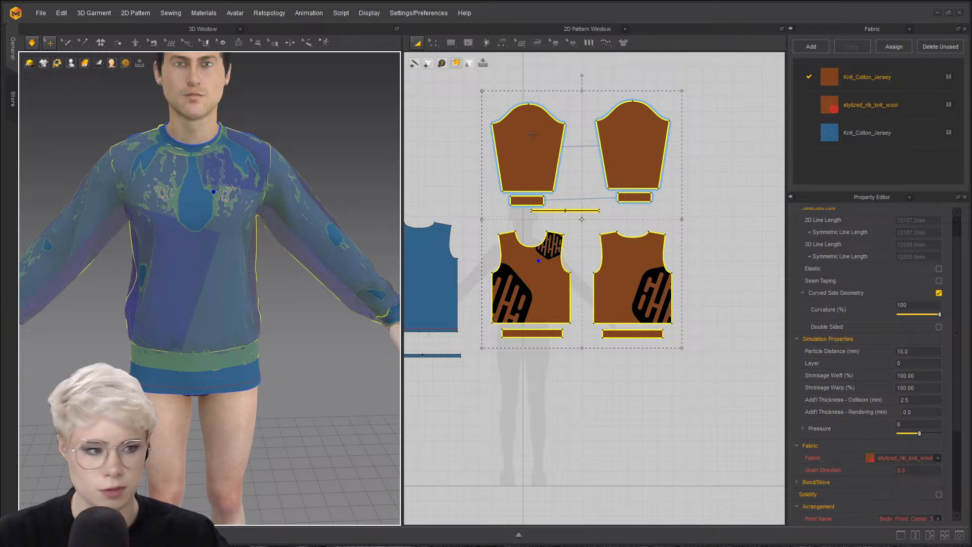
# - Reselect all brown sweater pieces, activate them, and pull the sweater's side near the hem upward in the 3D view during simulation
pyautogui.rightClick(530, 158)
pyautogui.click(438, 154)
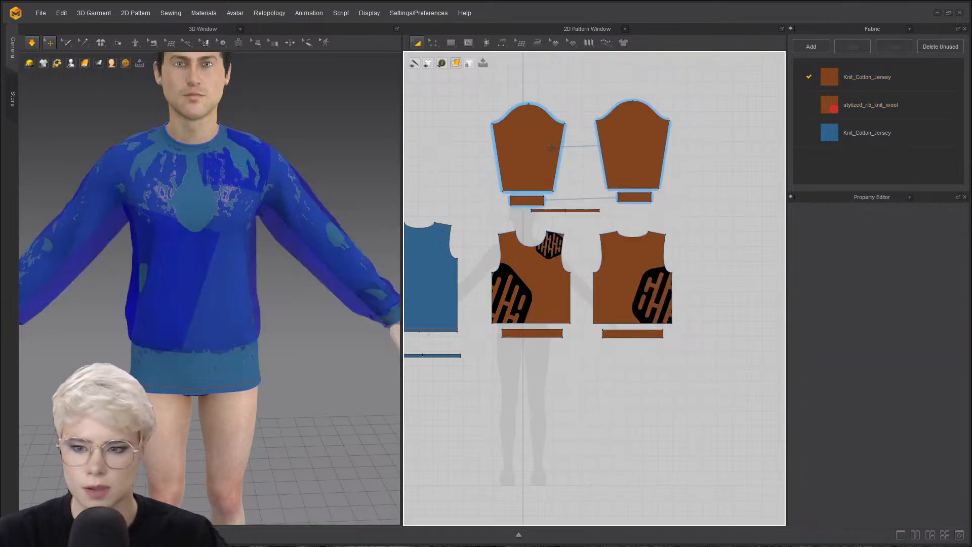
pyautogui.moveTo(690, 351); pyautogui.dragTo(478, 87)
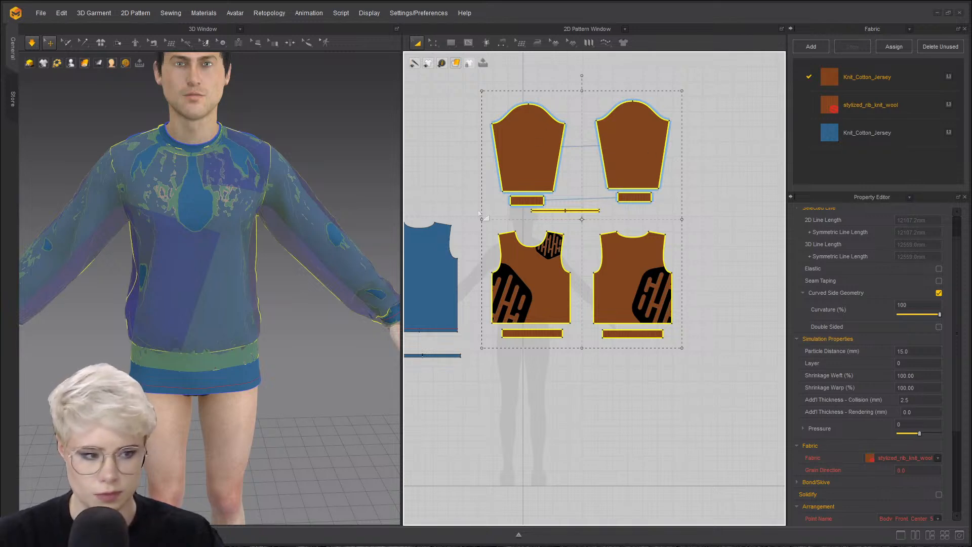
pyautogui.rightClick(535, 163)
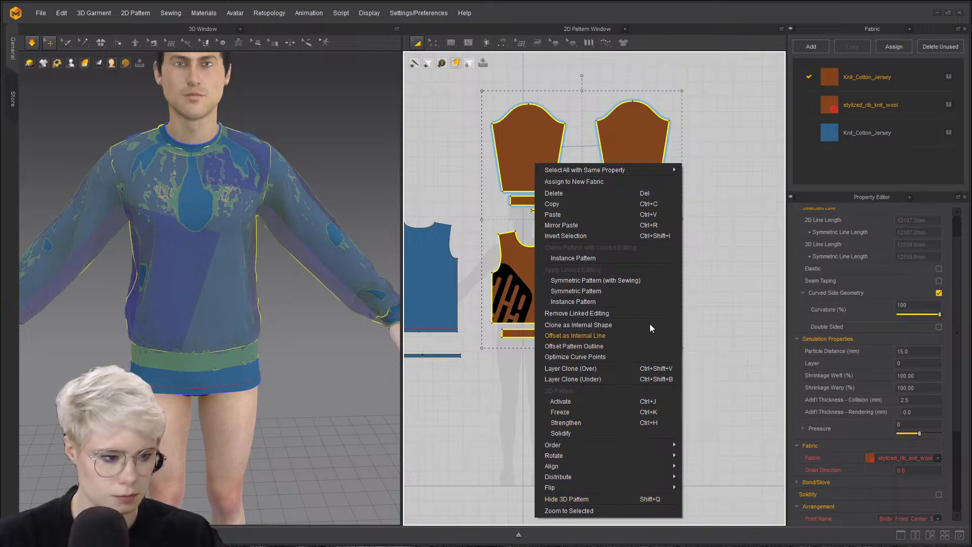
pyautogui.rightClick(524, 156)
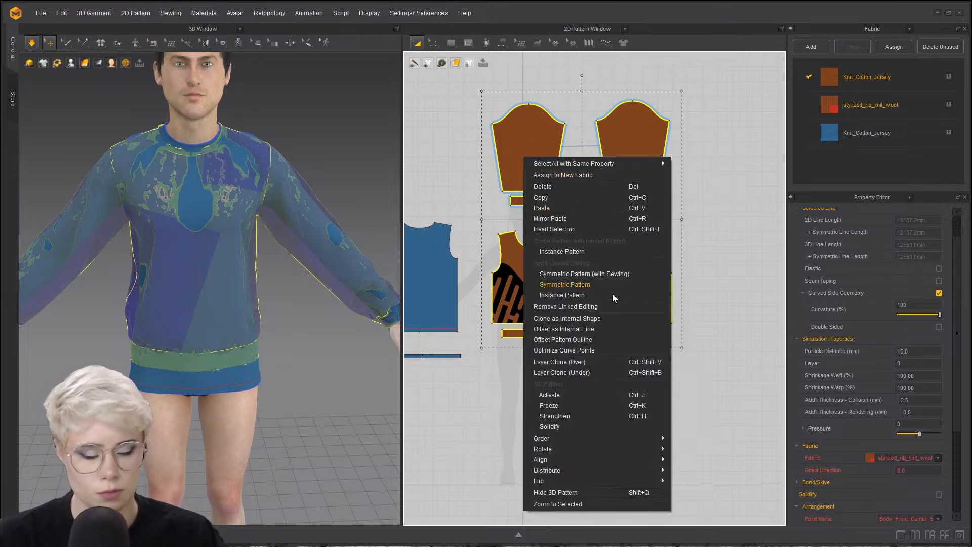
pyautogui.click(551, 395)
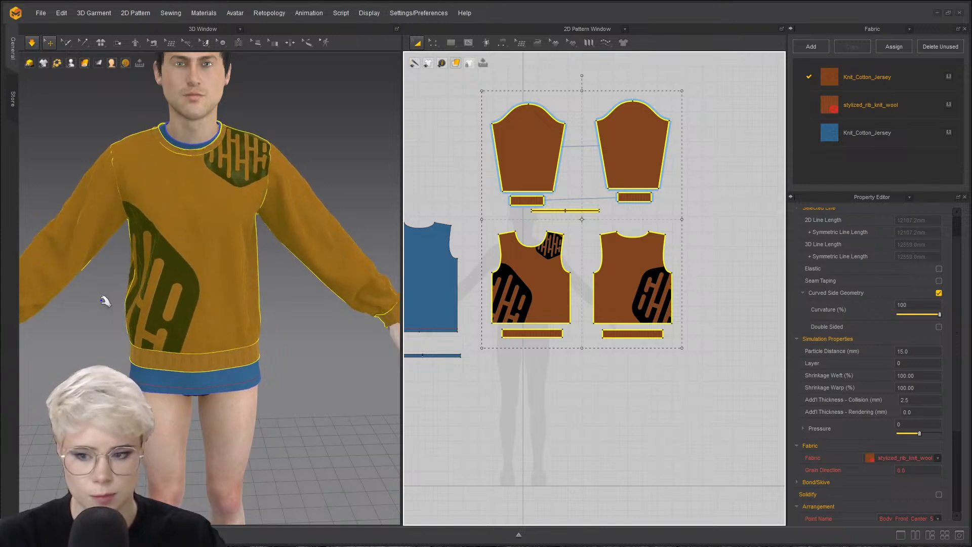
pyautogui.moveTo(276, 288); pyautogui.dragTo(273, 236)
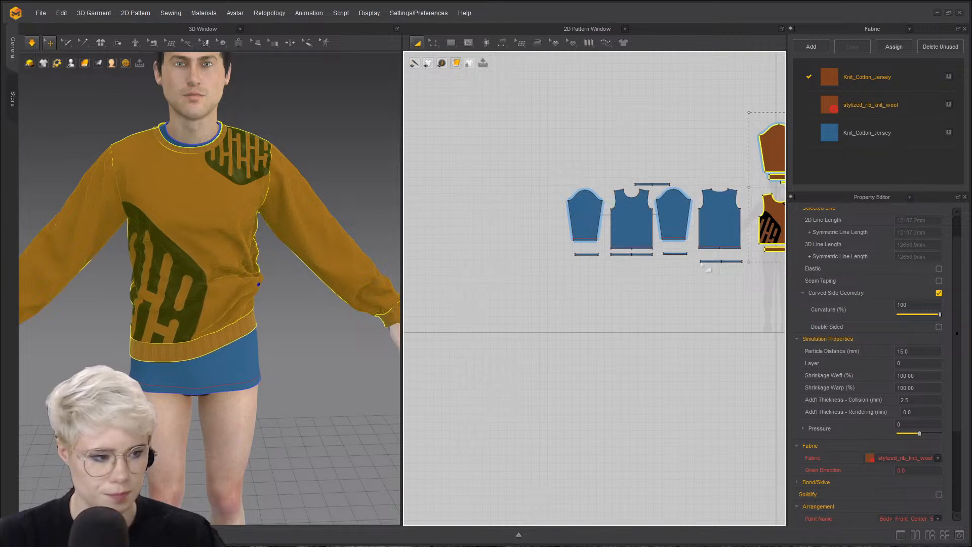
# - Set the shrinkage weft of all blue garment patterns to 100% and start the simulation
pyautogui.moveTo(518, 137); pyautogui.dragTo(753, 324)
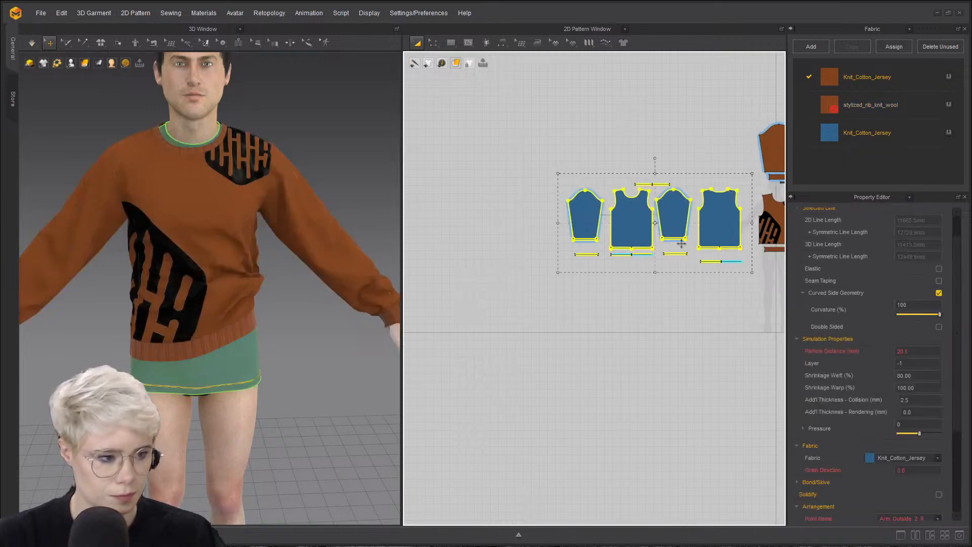
pyautogui.scroll(-2, 578, 304)
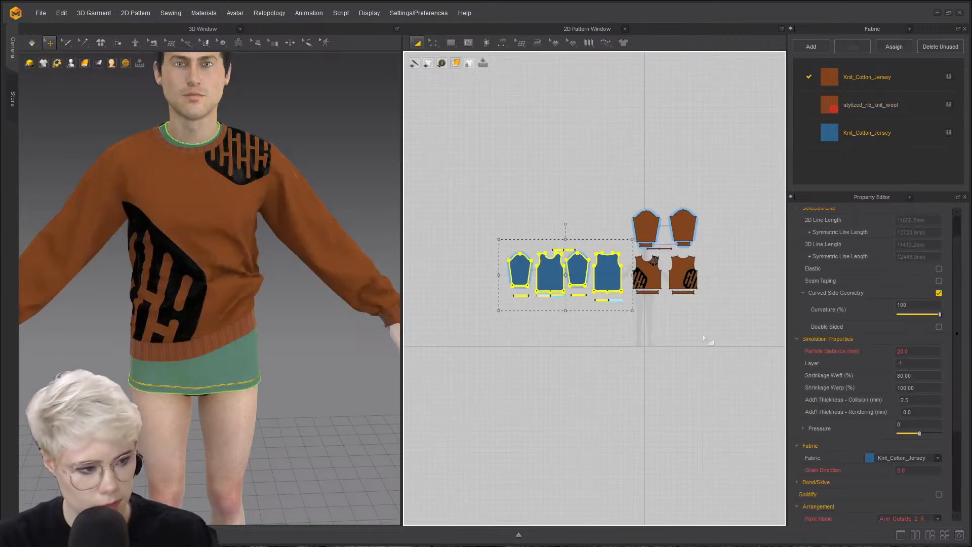
pyautogui.doubleClick(923, 375)
pyautogui.write('1')
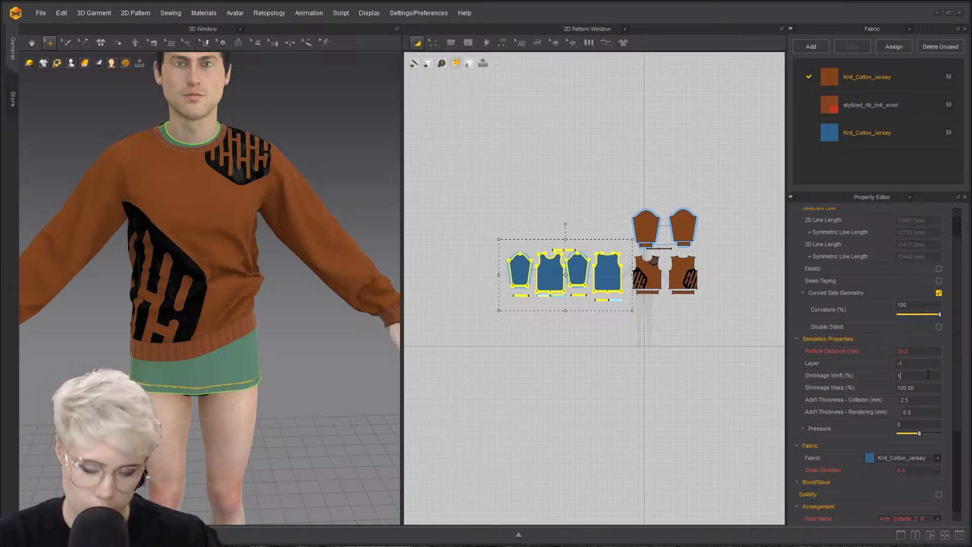
pyautogui.write('00.00')
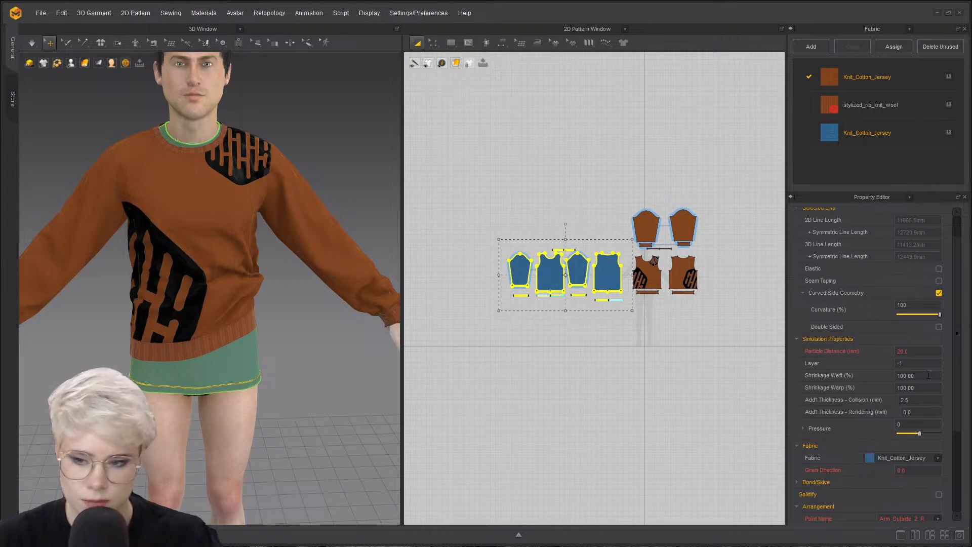
pyautogui.press('space')
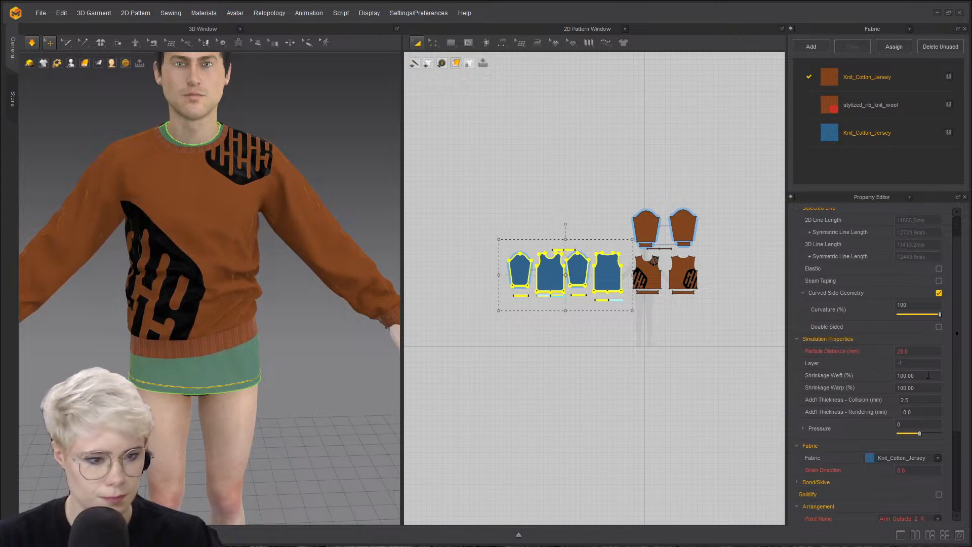
# - Tug the sweater front's side and both sides of the blue garment's front hem in the 3D view during simulation
pyautogui.click(119, 327)
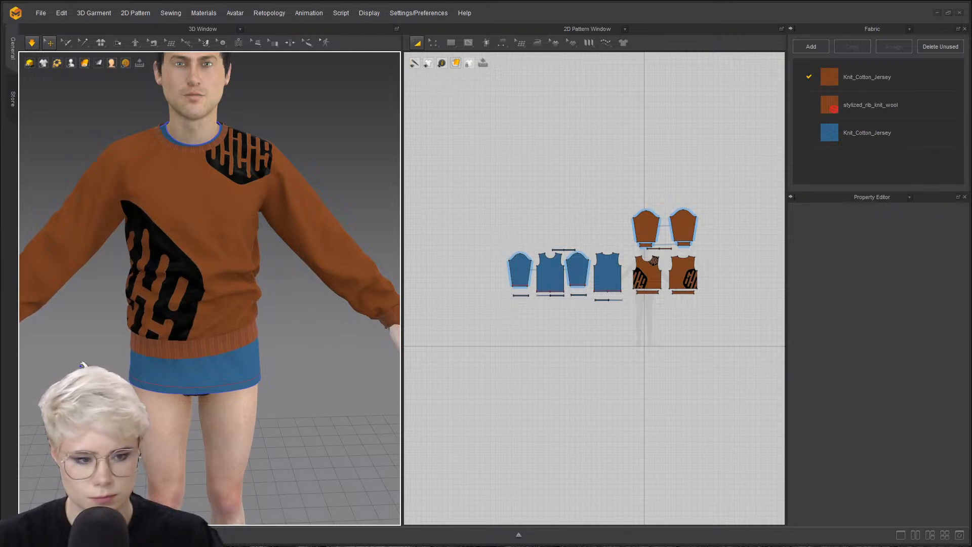
pyautogui.moveTo(100, 350); pyautogui.dragTo(168, 300, button='middle')
pyautogui.scroll(-3, 143, 319)
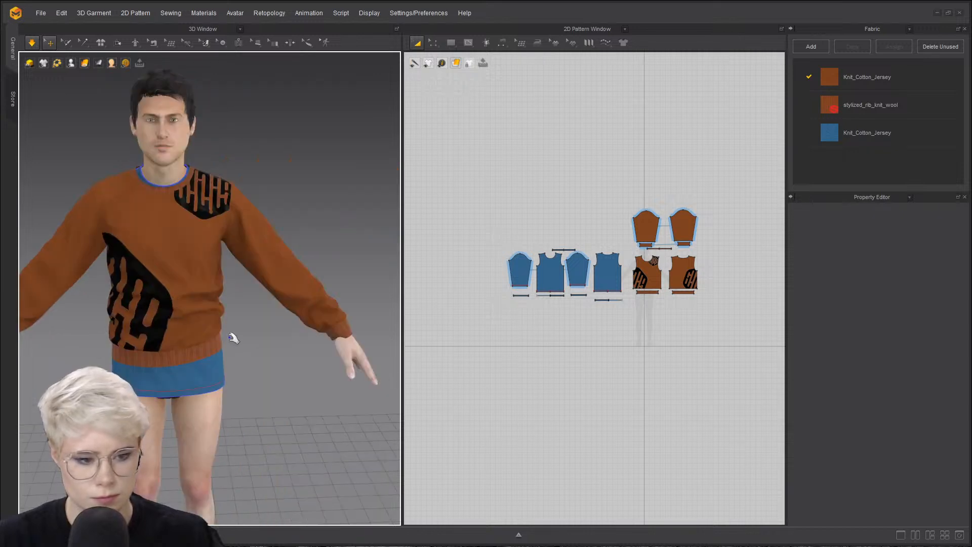
pyautogui.click(223, 311)
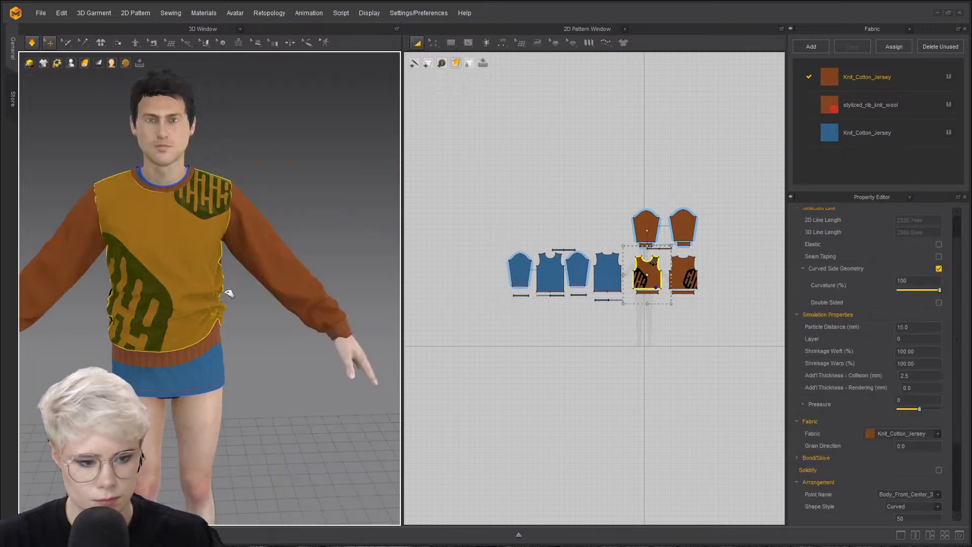
pyautogui.click(220, 363)
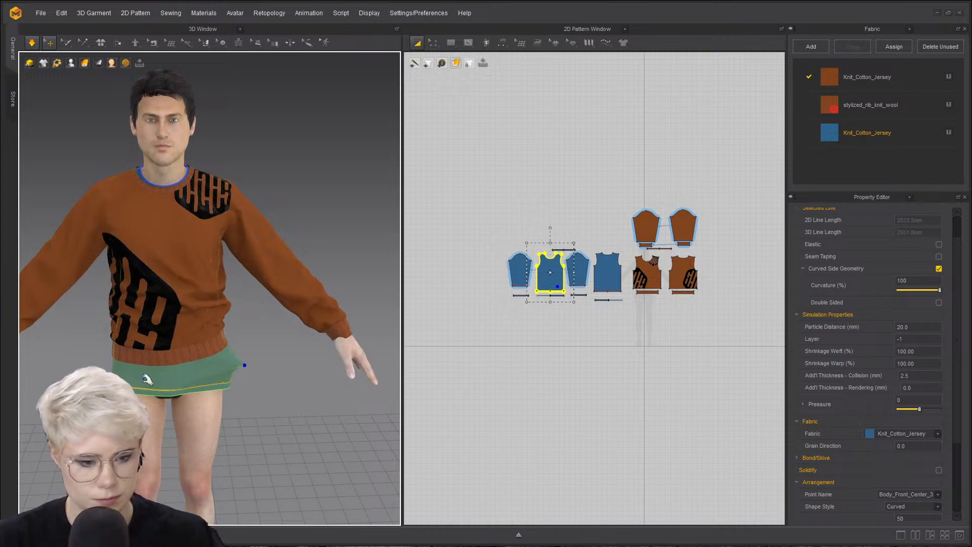
pyautogui.moveTo(133, 375)
pyautogui.mouseDown()
pyautogui.moveTo(96, 367)
pyautogui.moveTo(191, 337)
pyautogui.mouseUp()
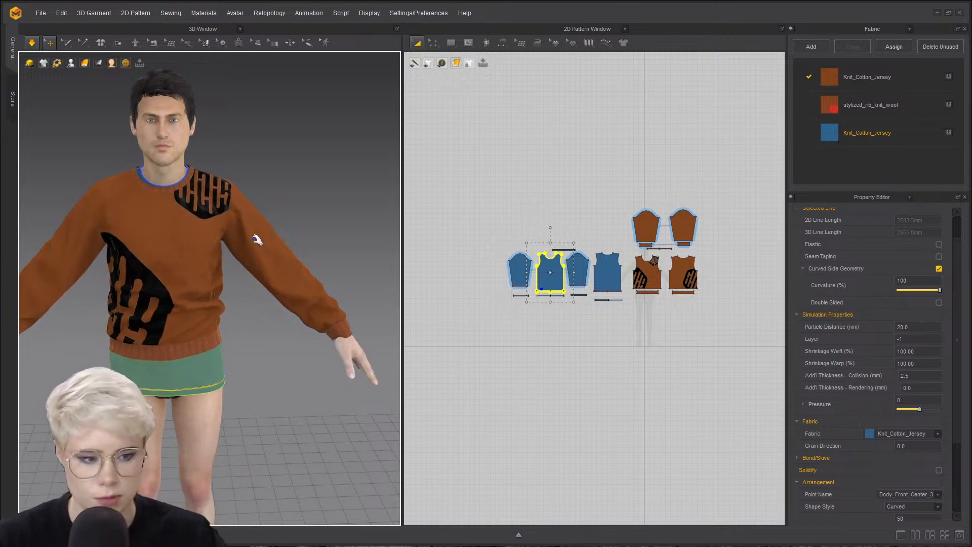
# - Pull both brown sweater sleeves up the avatar's forearms in the 3D view, and stop the simulation
pyautogui.click(324, 291)
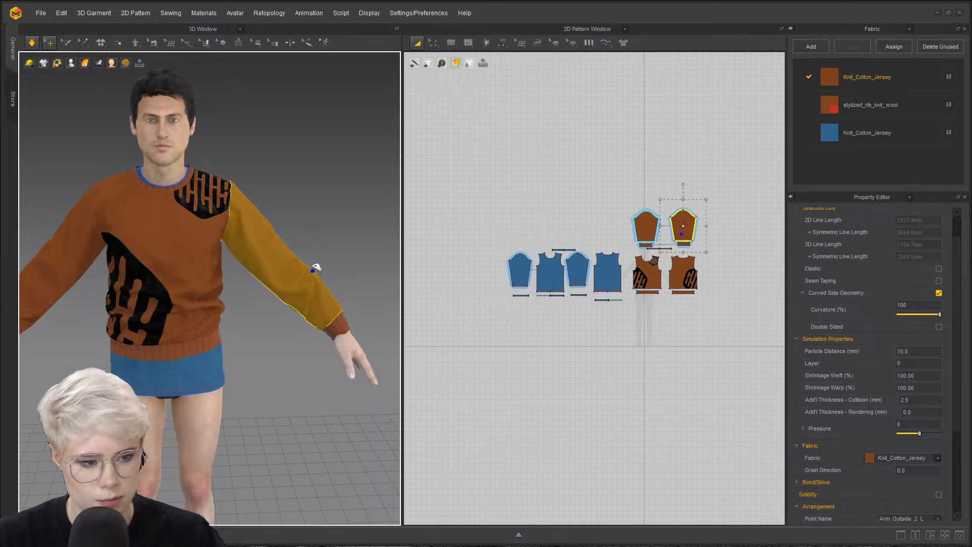
pyautogui.moveTo(304, 314); pyautogui.dragTo(96, 304, button='right')
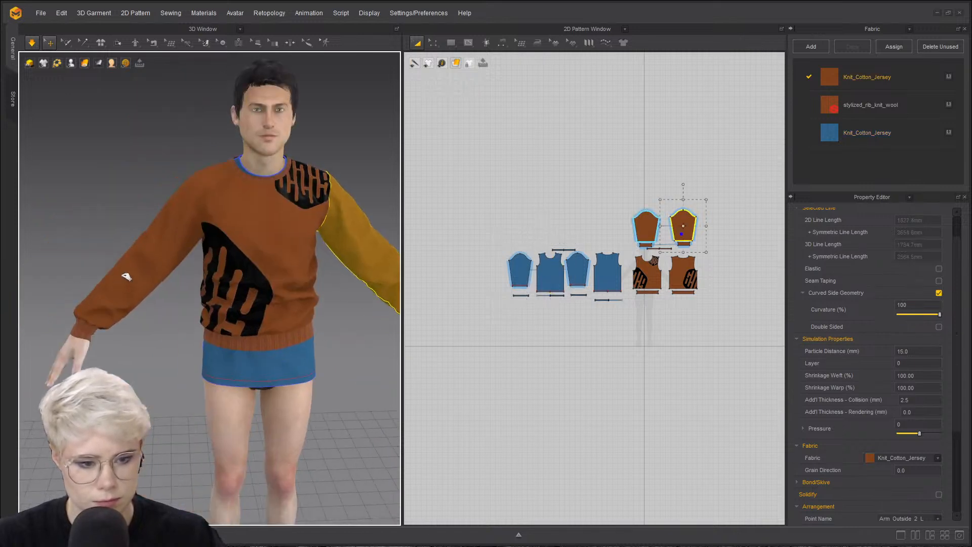
pyautogui.click(127, 276)
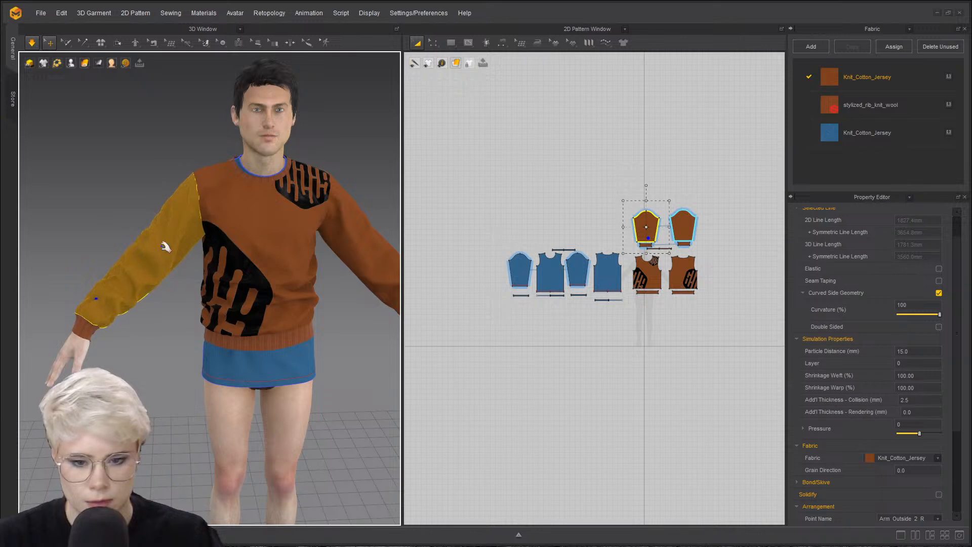
pyautogui.click(182, 277)
pyautogui.scroll(-2, 145, 357)
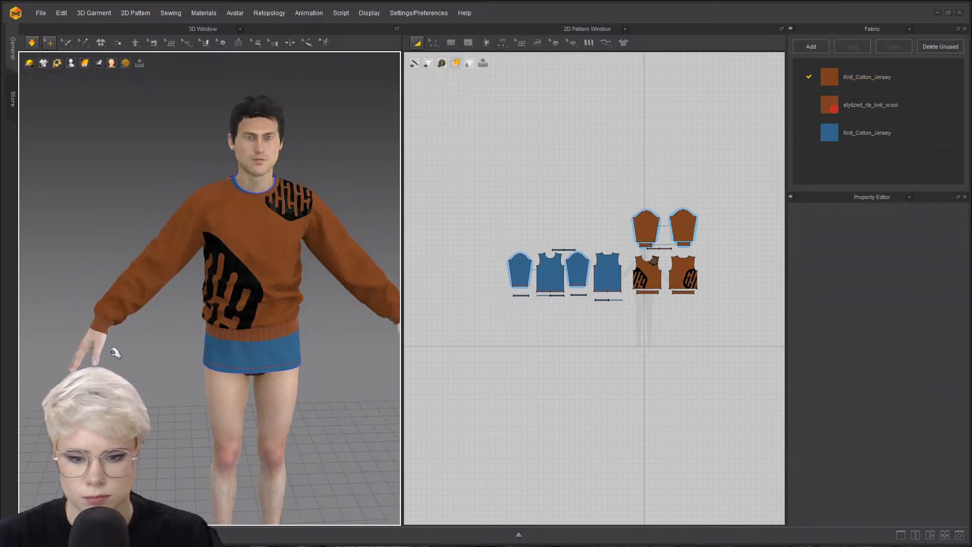
pyautogui.moveTo(59, 362); pyautogui.dragTo(38, 394, button='middle')
pyautogui.press('space')
# - Resume the simulation, adjust the sweater's ribbed front hem band near its side, and clear the selection
pyautogui.scroll(5, 86, 350)
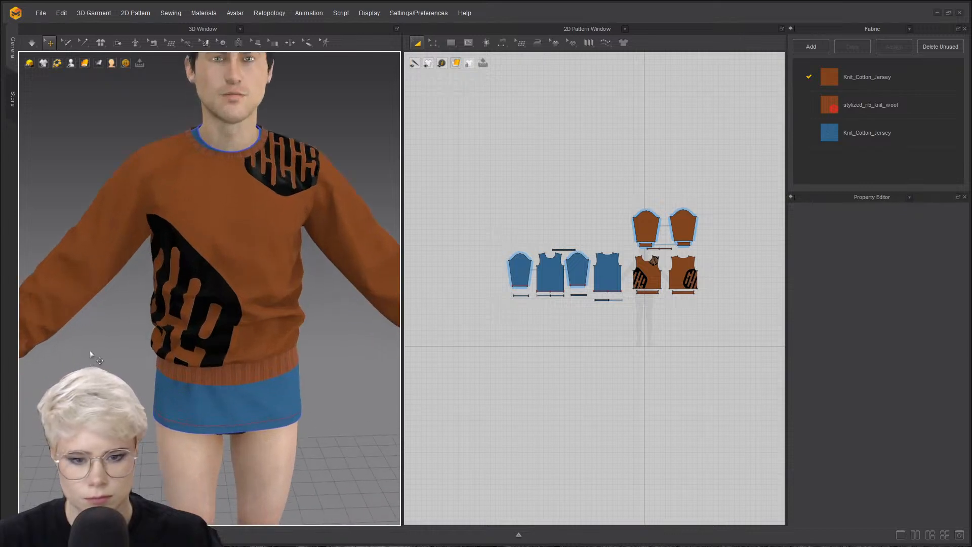
pyautogui.scroll(-3, 86, 354)
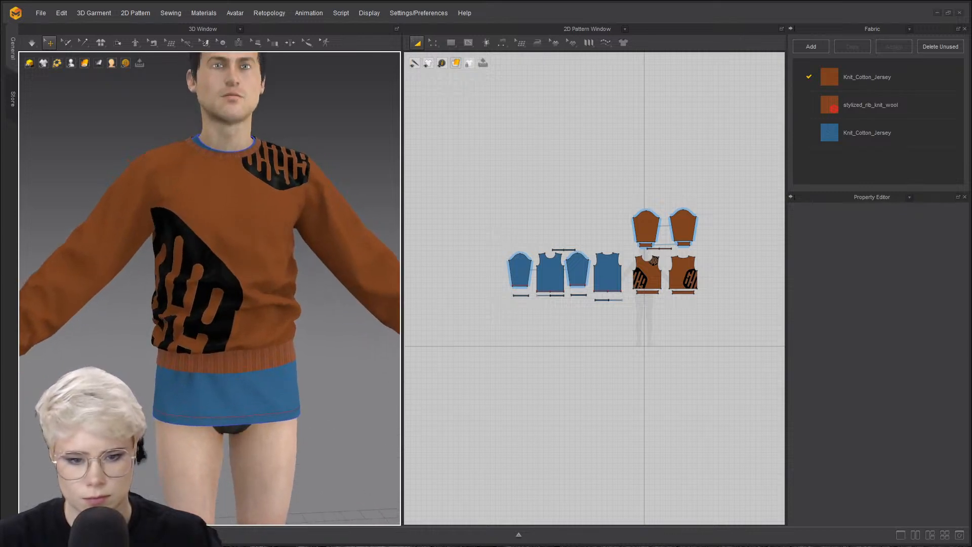
pyautogui.click(258, 392)
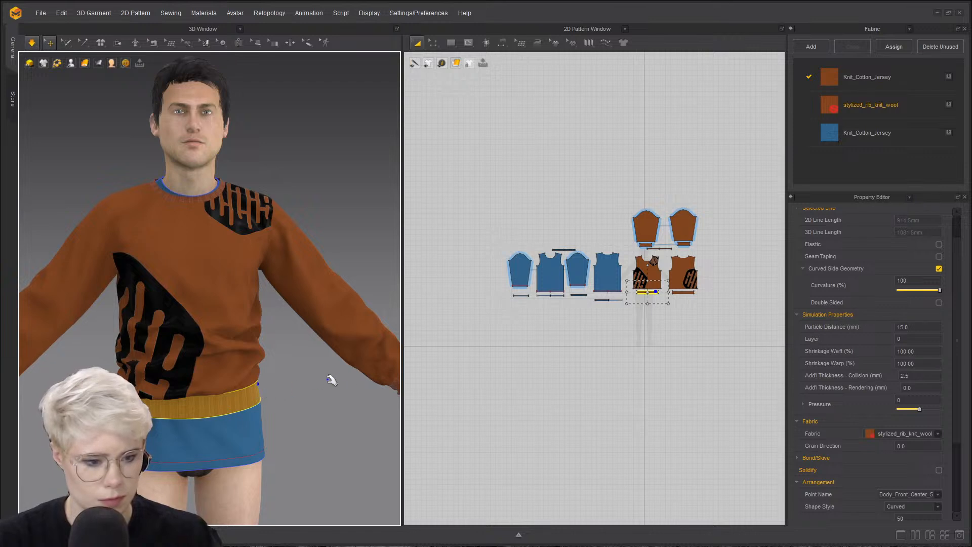
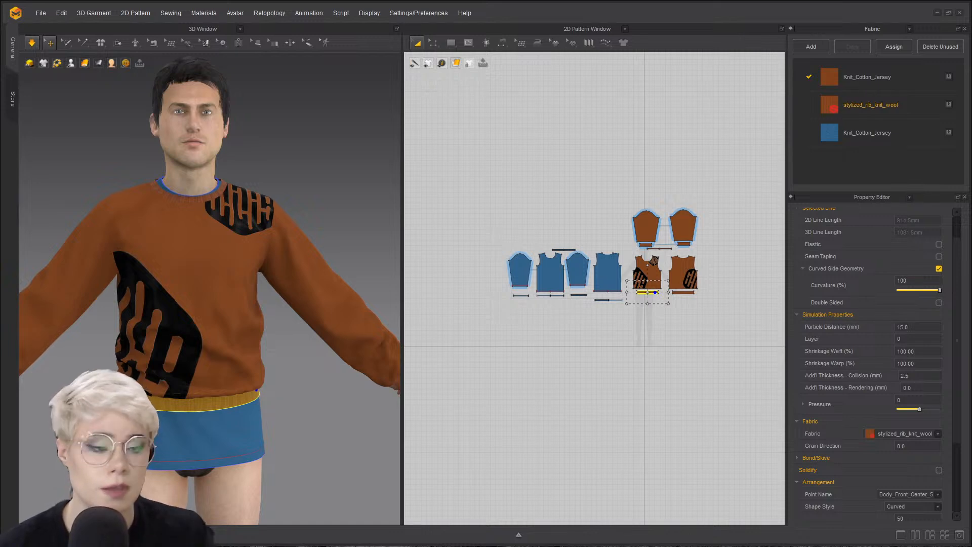
pyautogui.click(471, 205)
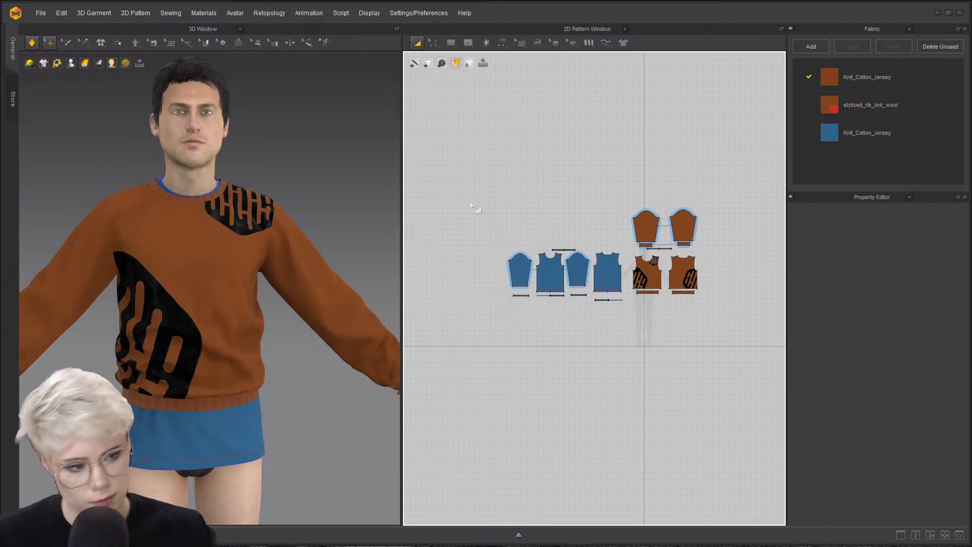
# - Try to set the layer of all blue and brown patterns together to 0
pyautogui.hotkey('ctrl', 'a')
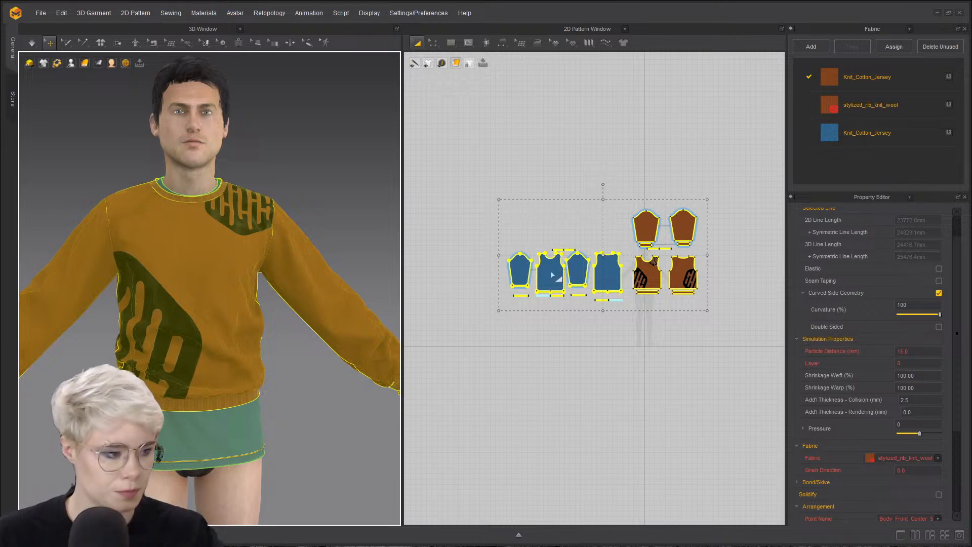
pyautogui.click(911, 363)
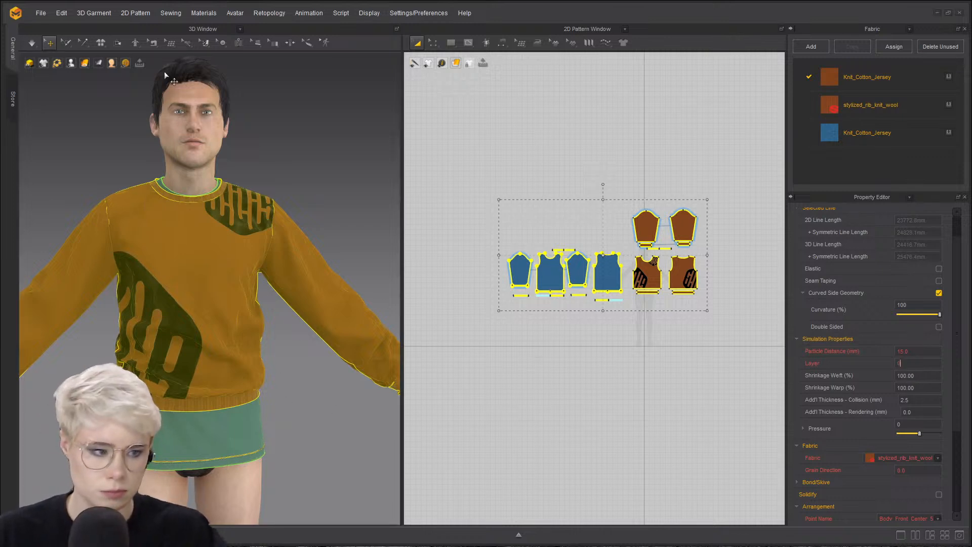
pyautogui.click(445, 173)
pyautogui.scroll(5, 244, 203)
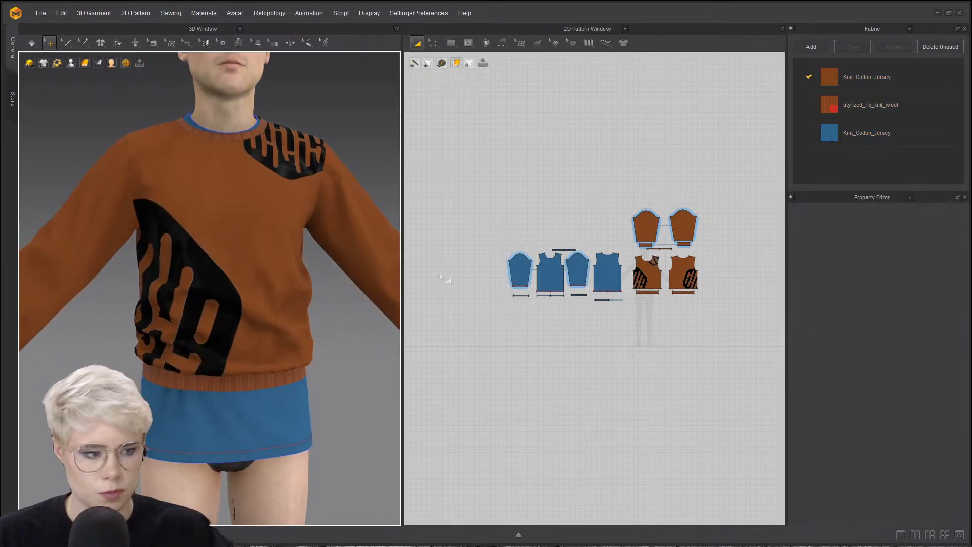
# - Compare the layer values of the brown sweater front and the blue garment front
pyautogui.click(278, 219)
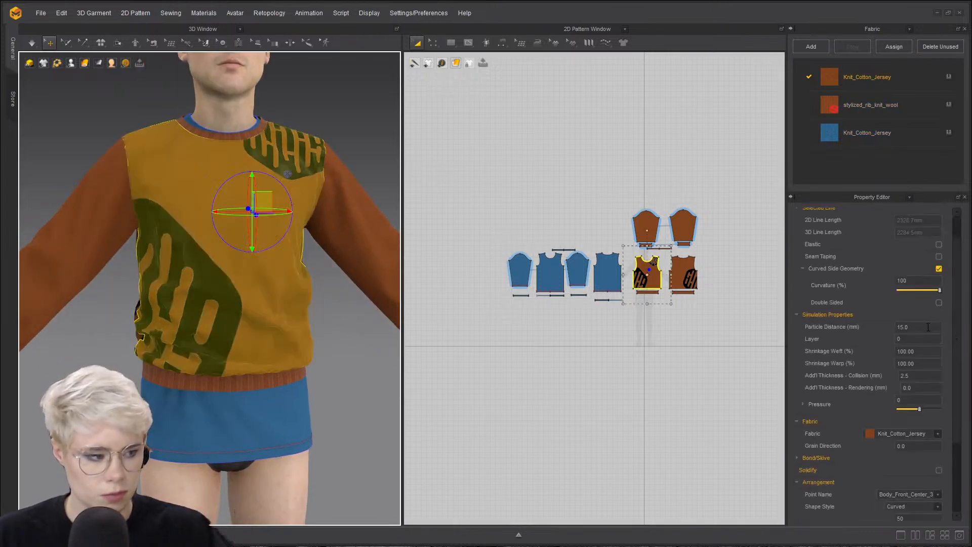
pyautogui.click(284, 444)
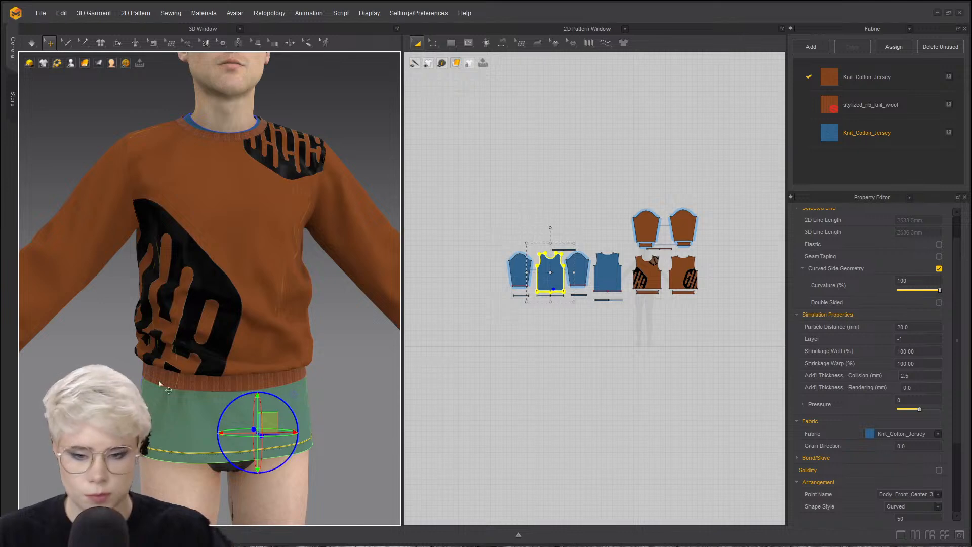
pyautogui.click(927, 339)
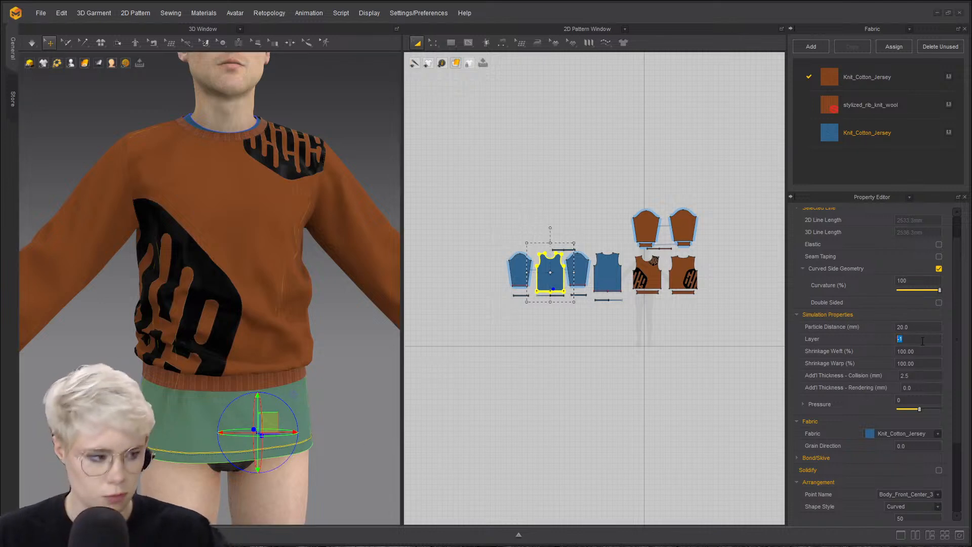
# - Reselect every pattern and retry entering layer 0 for both garments at once
pyautogui.hotkey('ctrl', 'a')
pyautogui.click(921, 363)
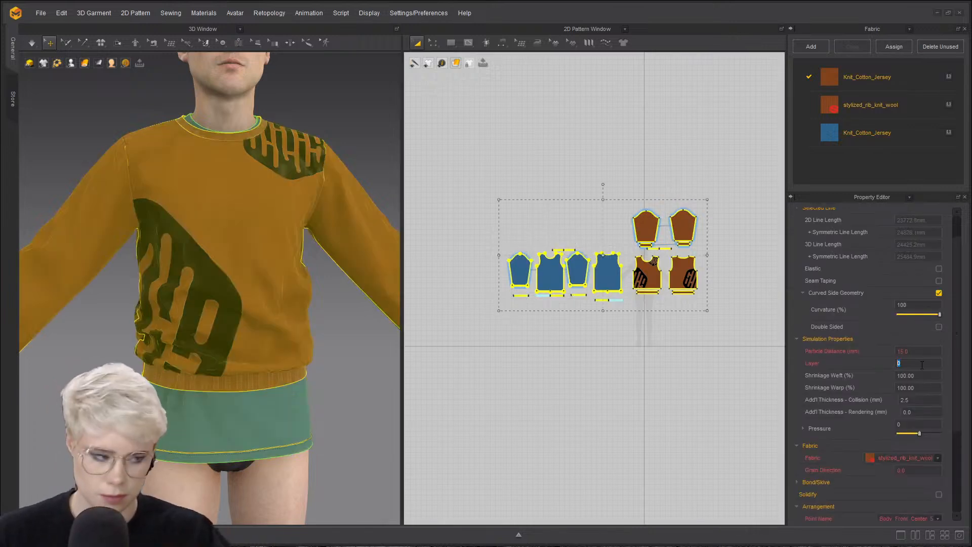
pyautogui.write('0')
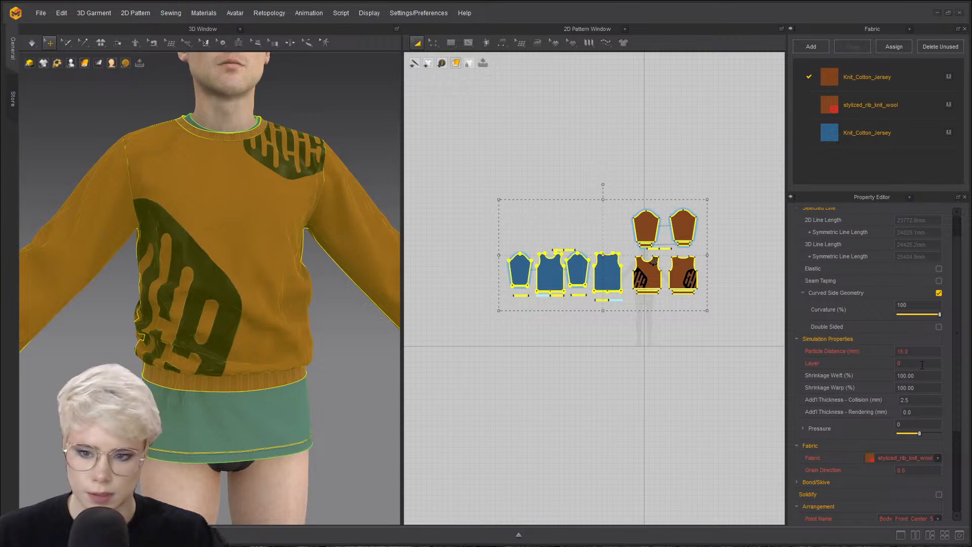
pyautogui.click(532, 152)
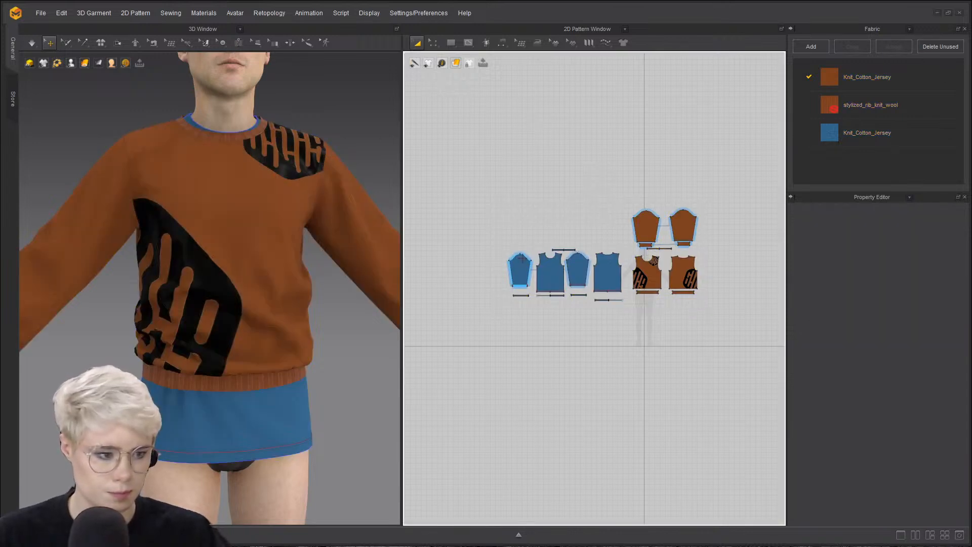
# - Set the layer of all blue garment patterns to 0 and briefly simulate both garments
pyautogui.moveTo(484, 183); pyautogui.dragTo(633, 363)
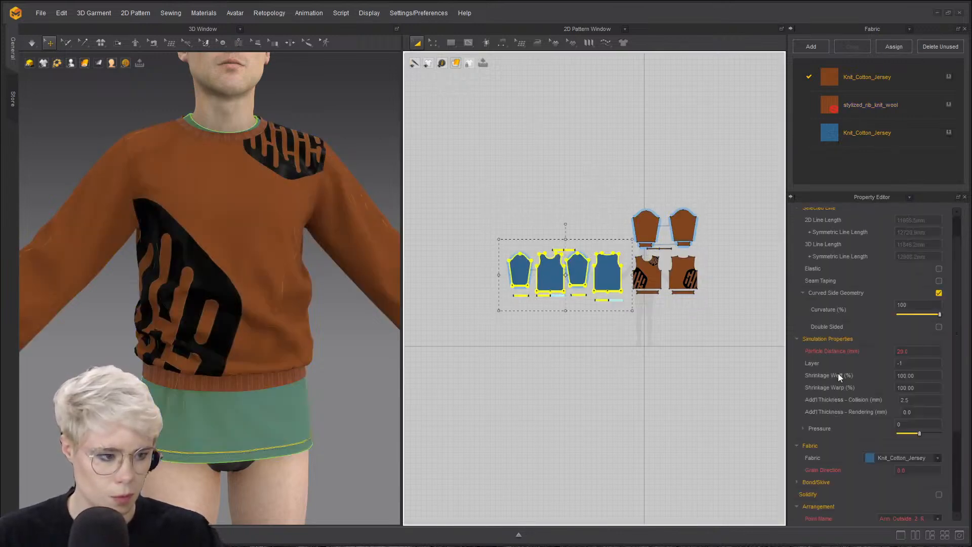
pyautogui.click(904, 365)
pyautogui.press('BackSpace')
pyautogui.press('BackSpace')
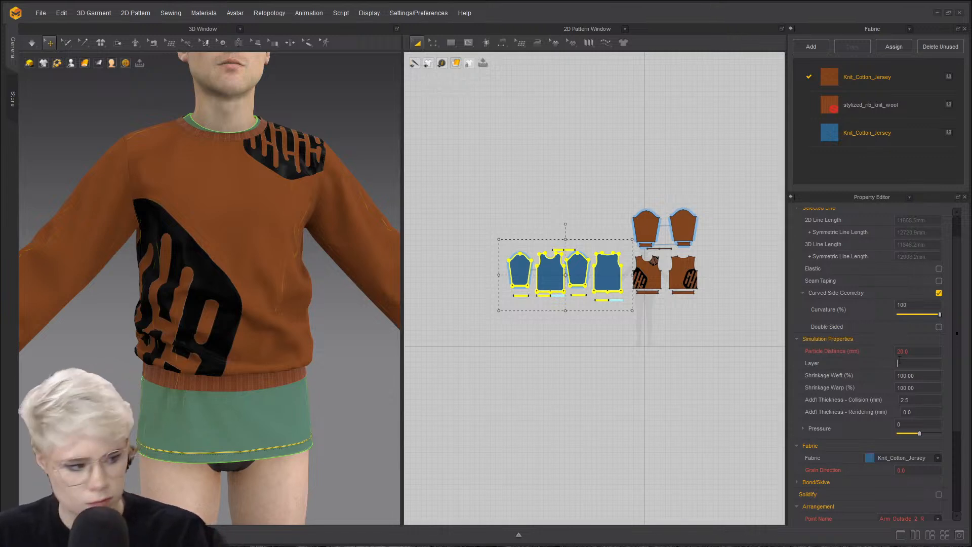
pyautogui.write('0')
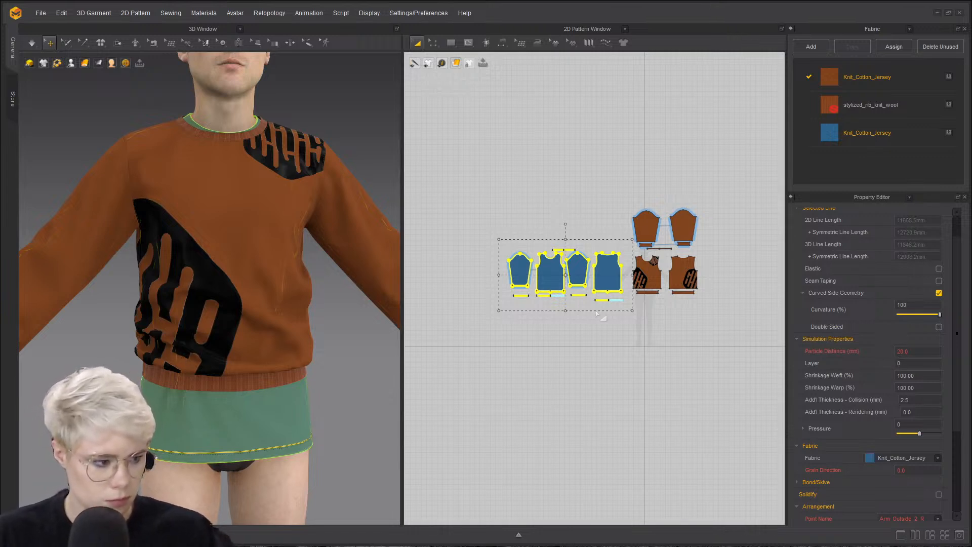
pyautogui.click(584, 194)
pyautogui.press('space')
pyautogui.press('space')
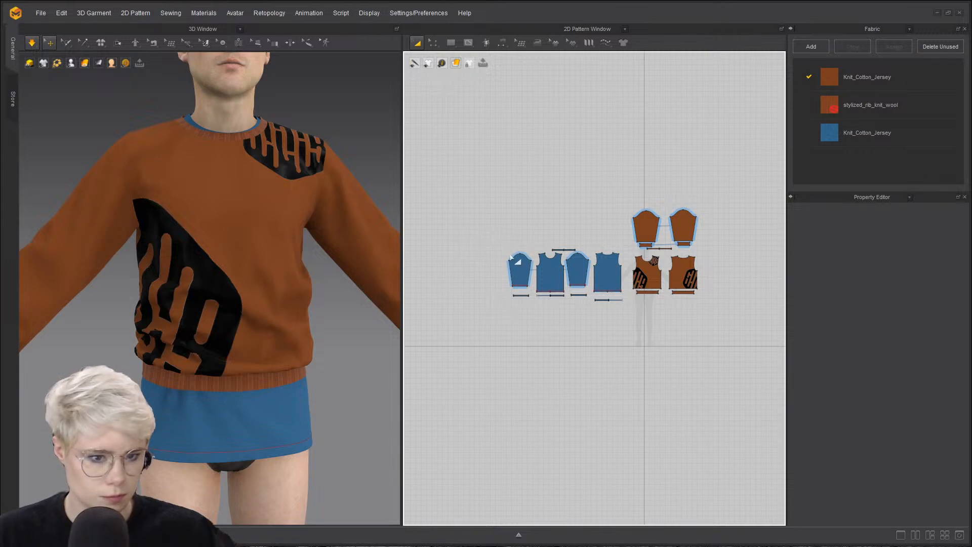
# - Check the layer value on the blue back piece and on all patterns of both garments
pyautogui.click(606, 277)
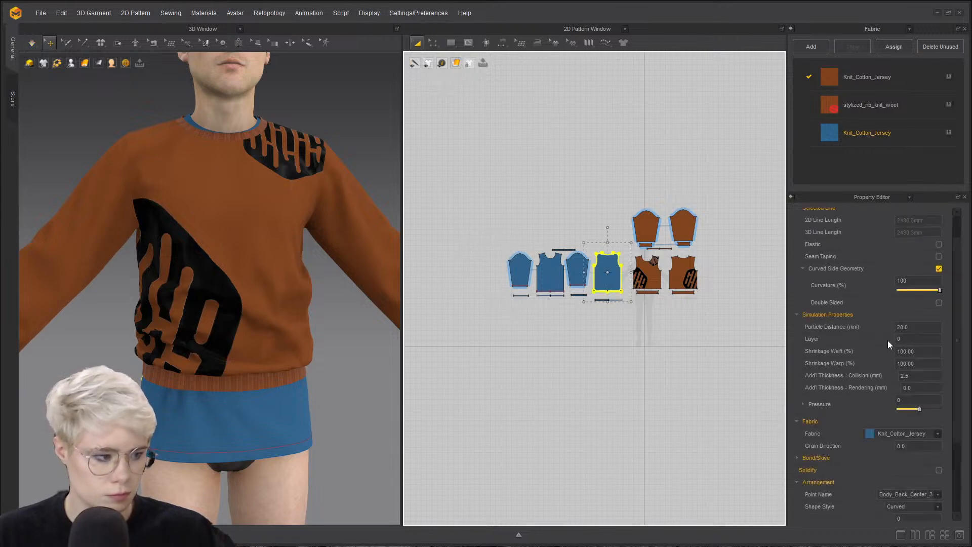
pyautogui.moveTo(452, 177); pyautogui.dragTo(738, 344)
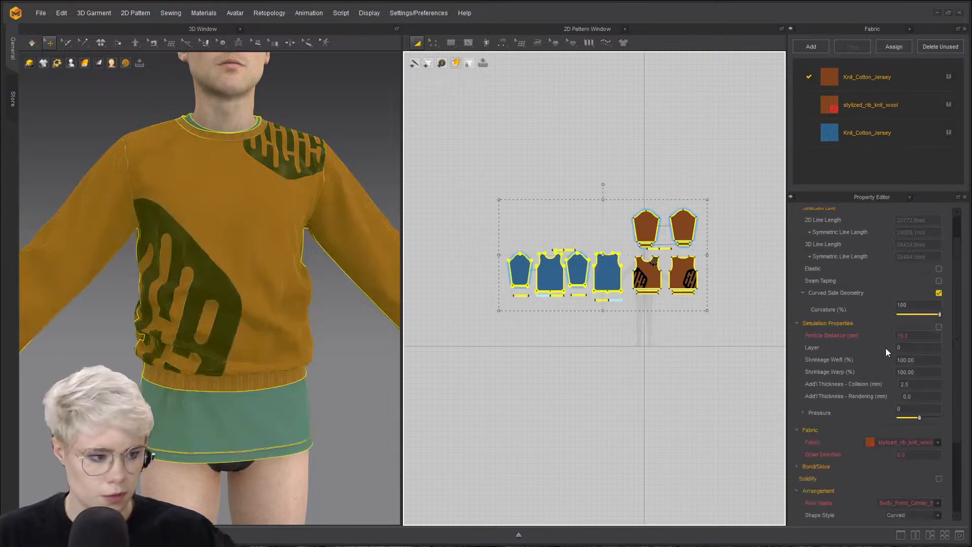
pyautogui.scroll(1, 891, 349)
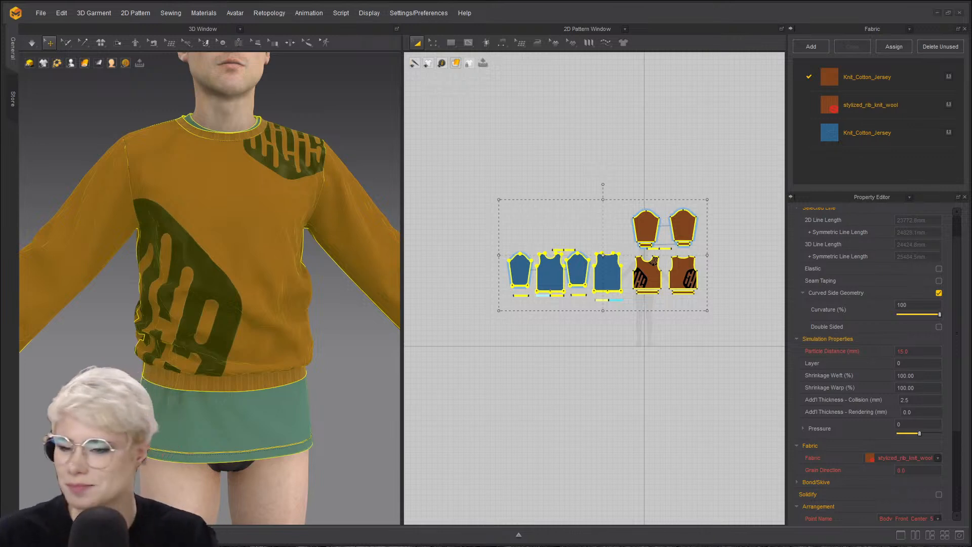
# - Pull the front hem band of the brown sweater downward over the blue garment during simulation, and clear the selection
pyautogui.click(334, 354)
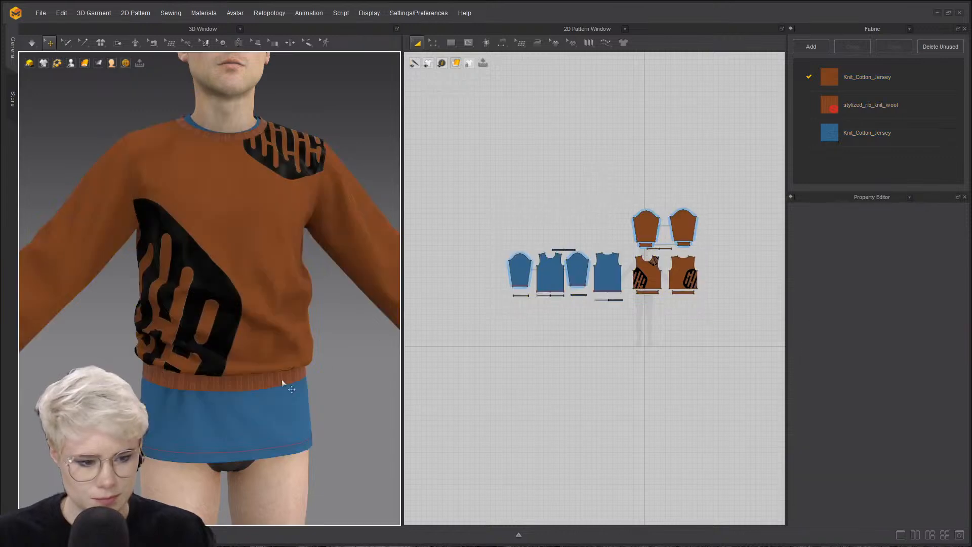
pyautogui.click(282, 378)
pyautogui.moveTo(153, 374); pyautogui.dragTo(142, 480)
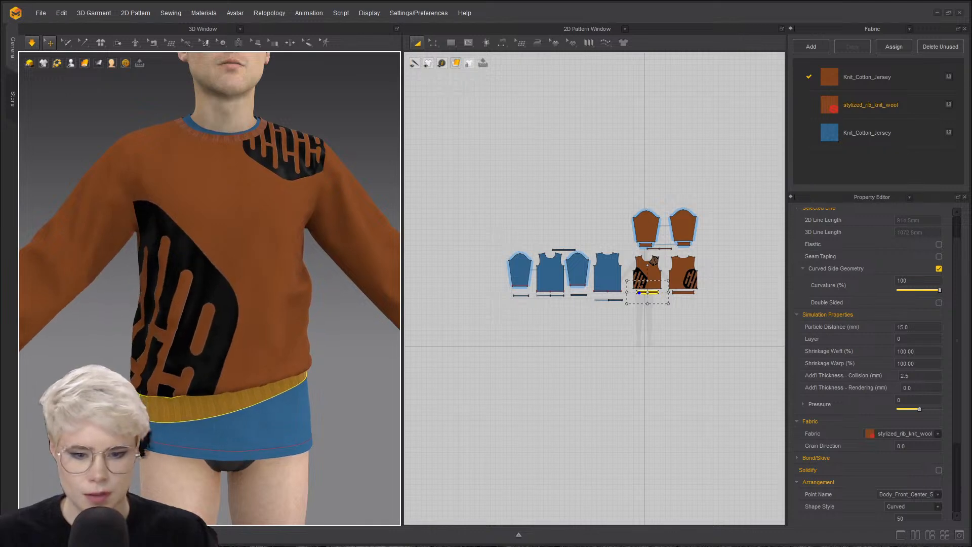
pyautogui.press('space')
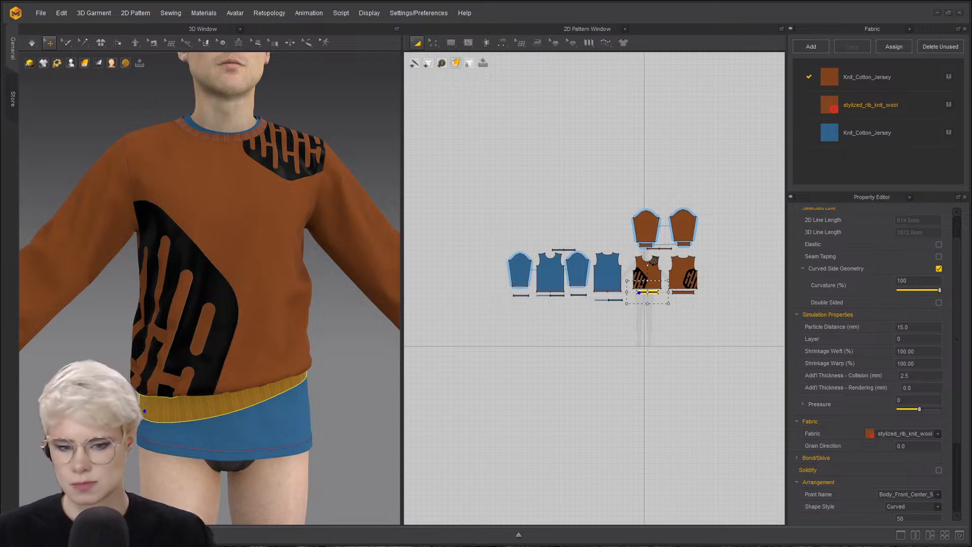
pyautogui.click(352, 405)
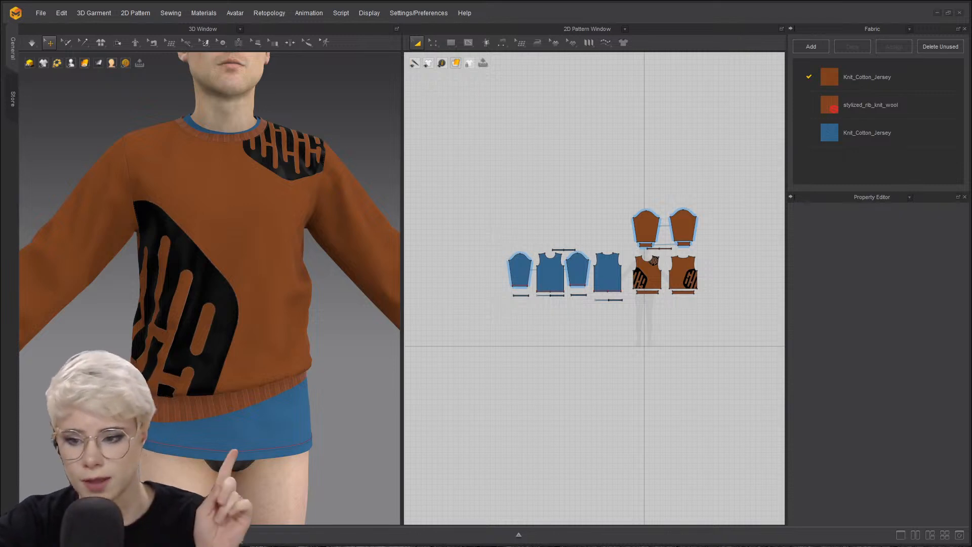
pyautogui.scroll(-6, 162, 257)
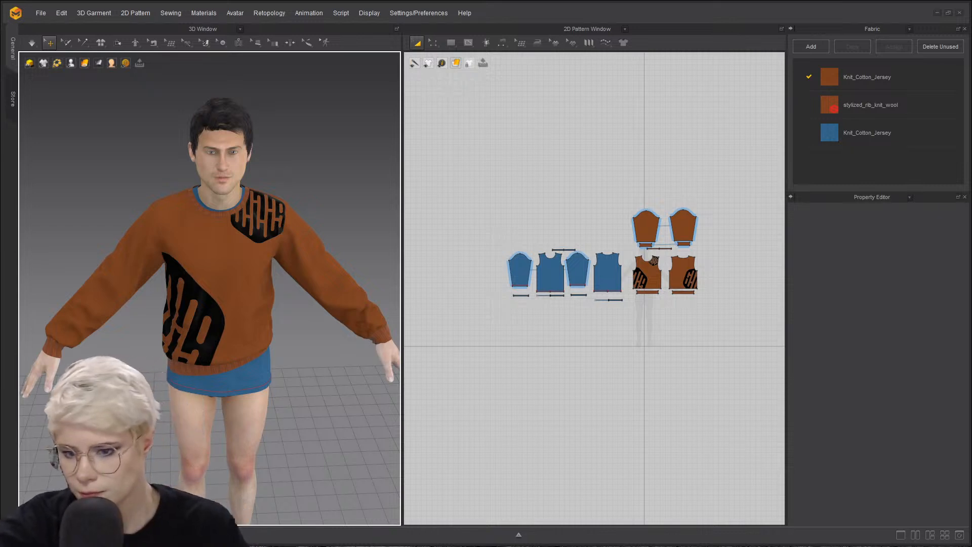
pyautogui.moveTo(205, 426); pyautogui.dragTo(236, 407, button='right')
pyautogui.moveTo(236, 395); pyautogui.dragTo(233, 445, button='middle')
pyautogui.scroll(3, 228, 445)
pyautogui.moveTo(226, 446); pyautogui.dragTo(206, 456, button='right')
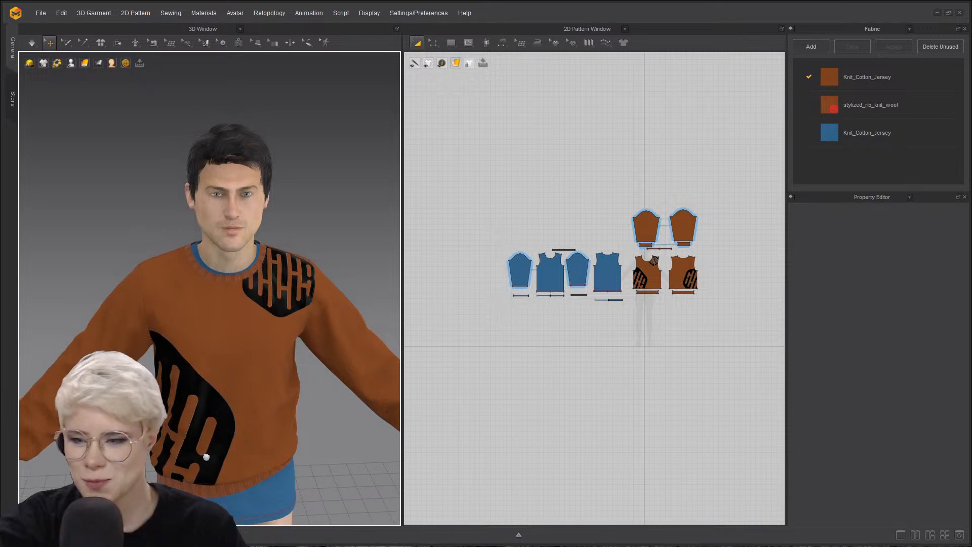